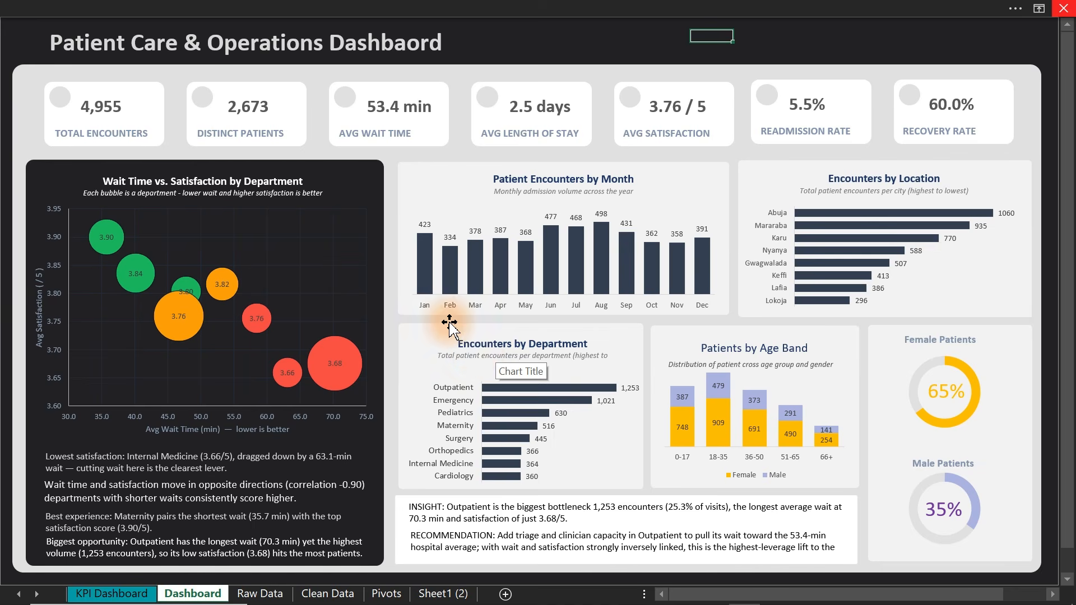
# Show the Claude assistant in the finished hospital report, look over its Raw Data and Clean Data sheets, and return to the Dashboard
pyautogui.click(232, 7)
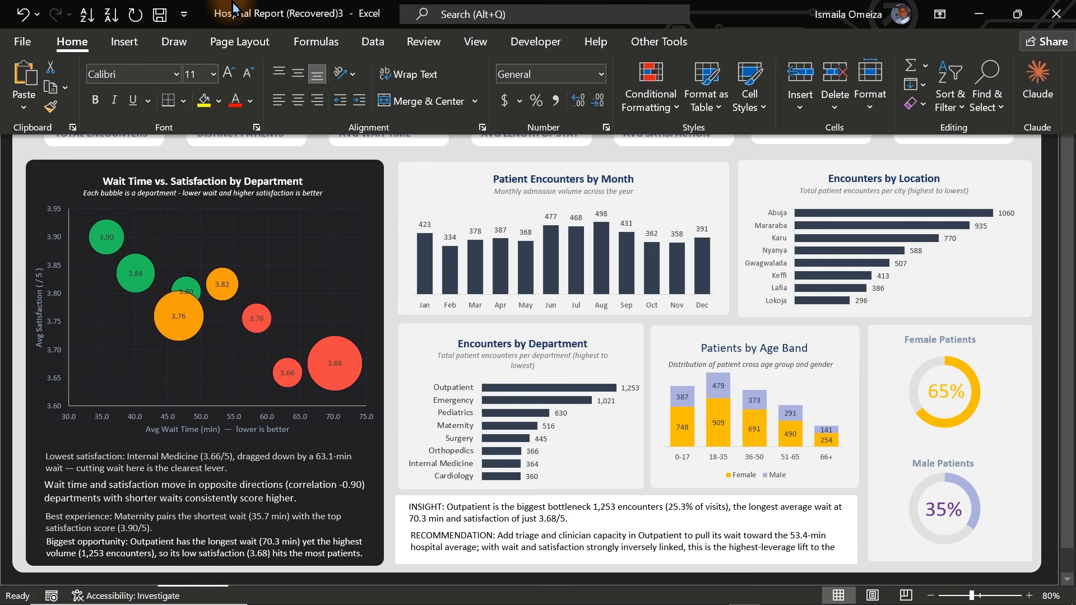
pyautogui.click(1037, 81)
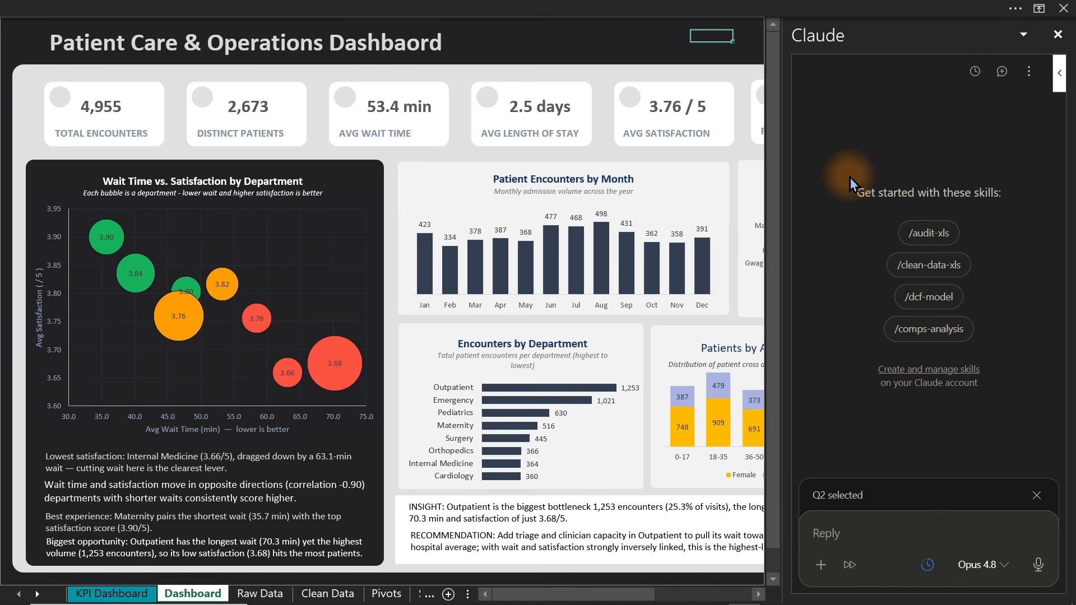
pyautogui.click(260, 595)
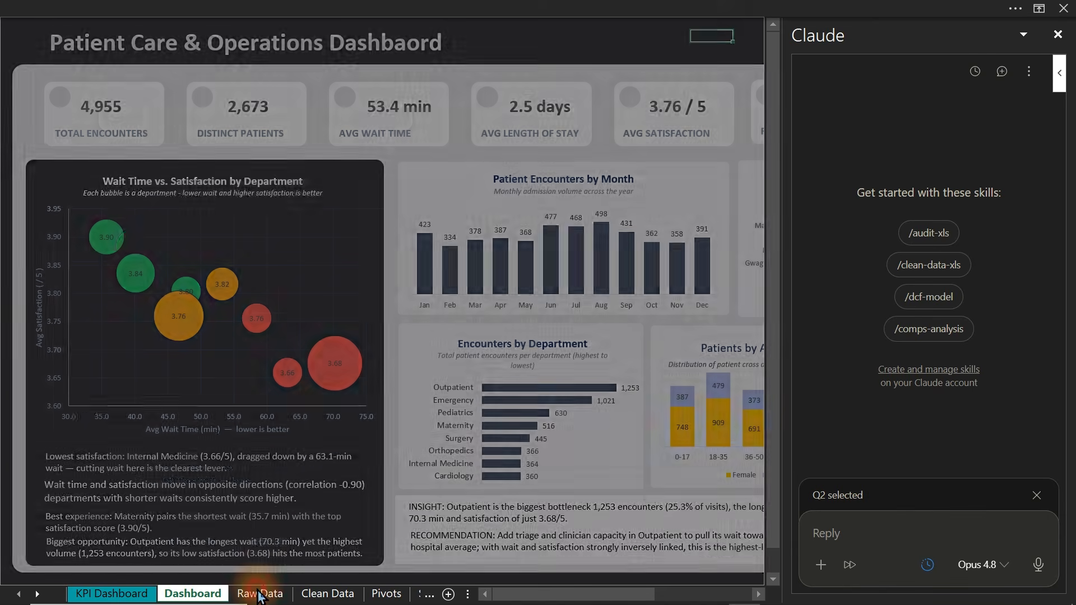
pyautogui.click(315, 594)
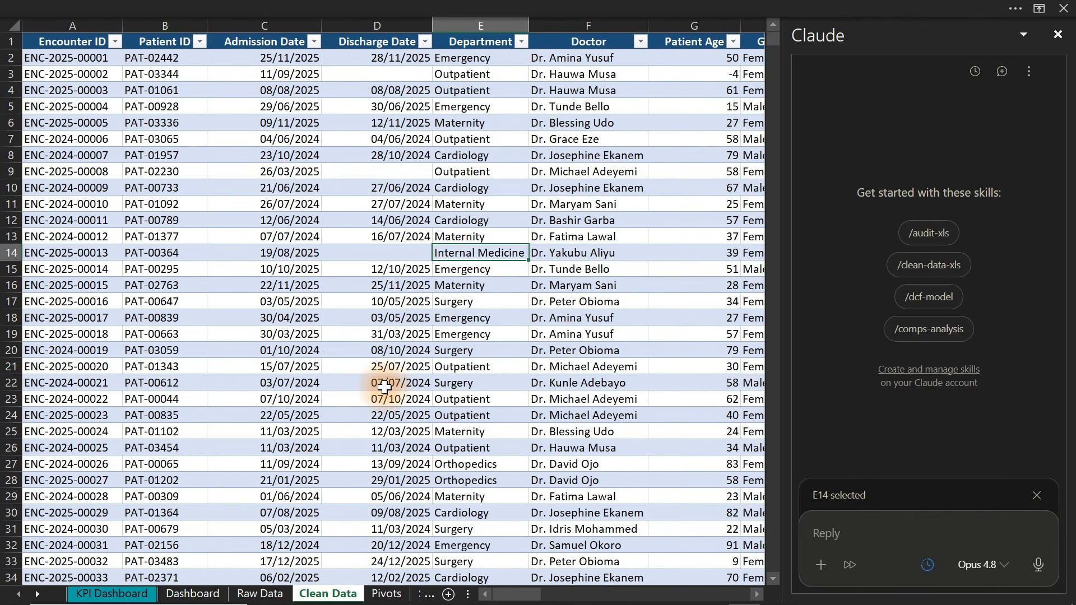
pyautogui.click(1057, 34)
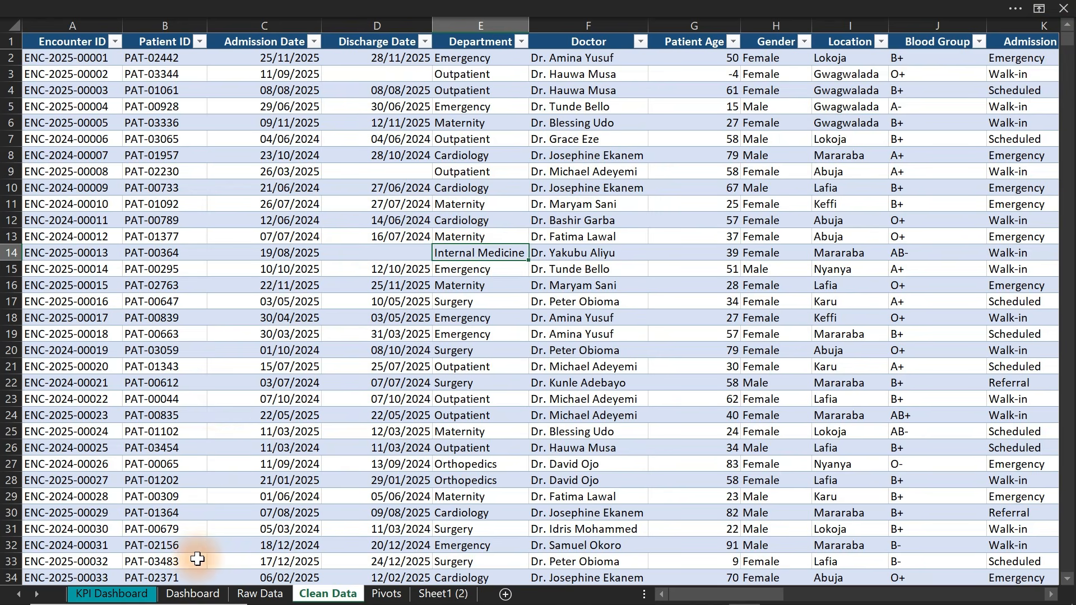
pyautogui.click(193, 594)
# Switch to Edge and read the Hospital KPI Dashboard Build Request PDF for the required cleaning tasks and KPIs
pyautogui.moveTo(453, 597)
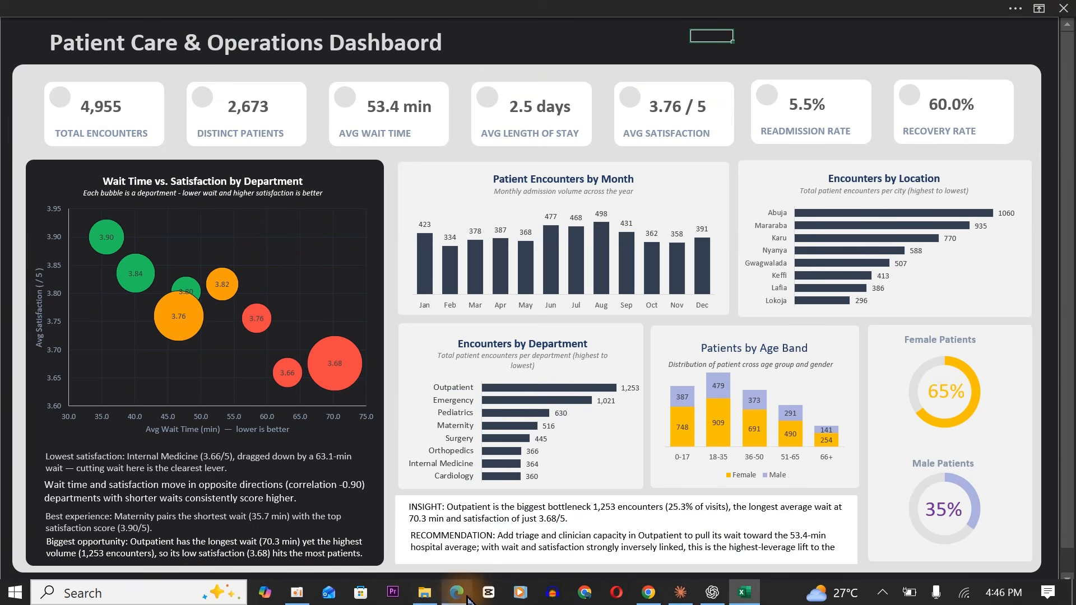
pyautogui.click(454, 594)
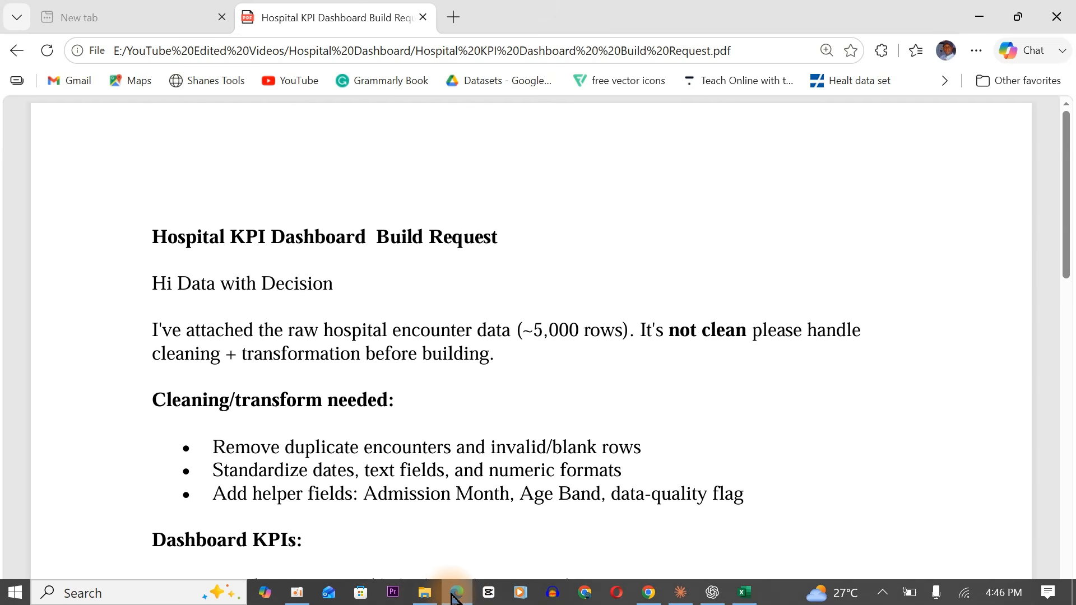
pyautogui.moveTo(1064, 229); pyautogui.dragTo(1057, 377)
pyautogui.click(179, 289)
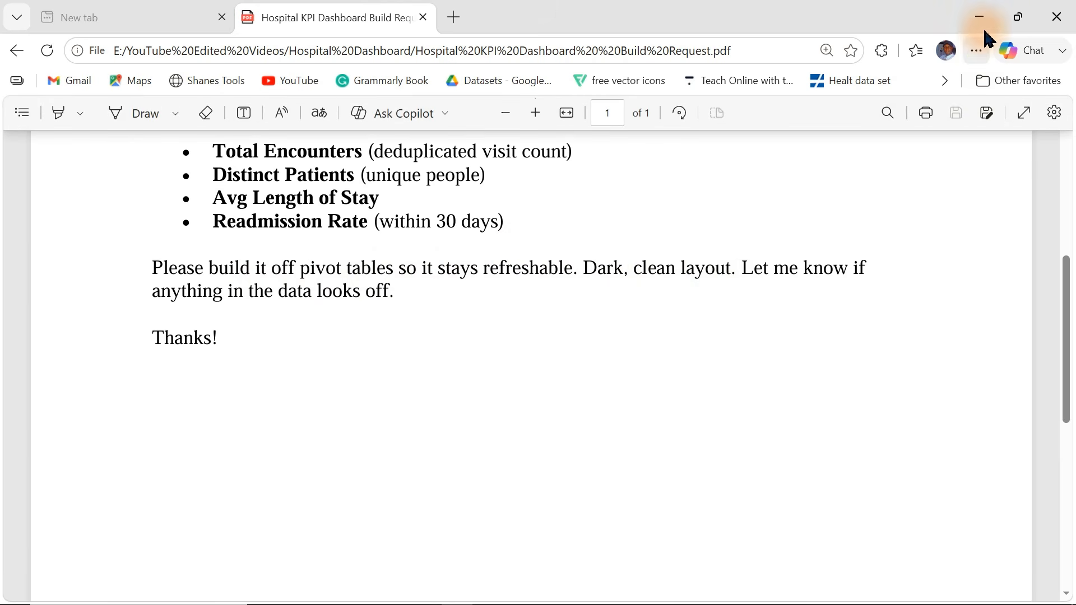
pyautogui.click(979, 18)
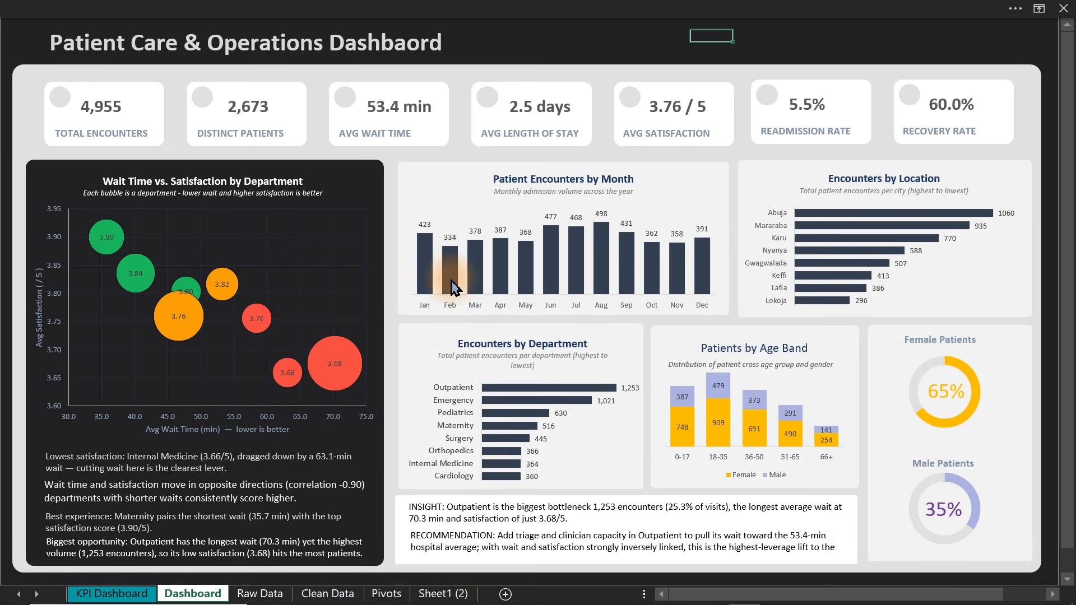
# Look over the Raw Data and Pivots sheets behind the finished dashboard and return to the Dashboard sheet
pyautogui.click(259, 594)
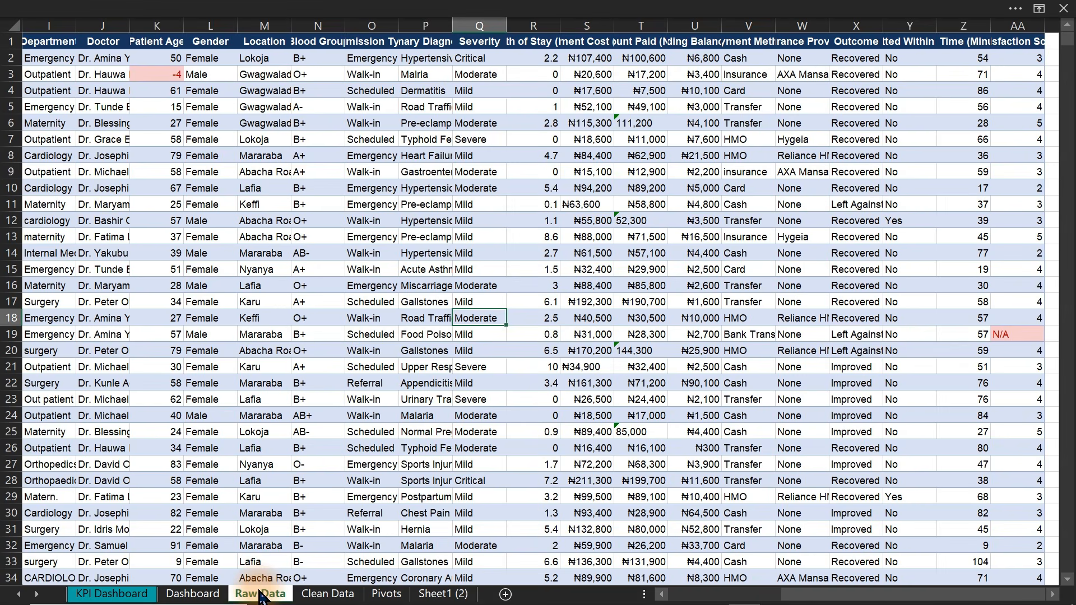
pyautogui.click(388, 593)
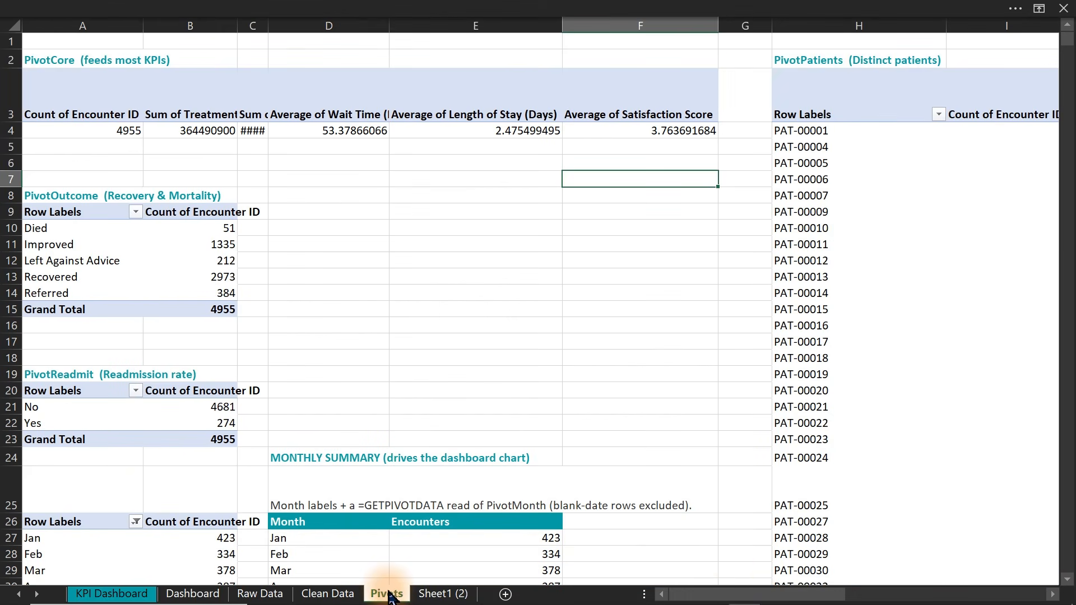
pyautogui.moveTo(809, 594); pyautogui.dragTo(469, 591)
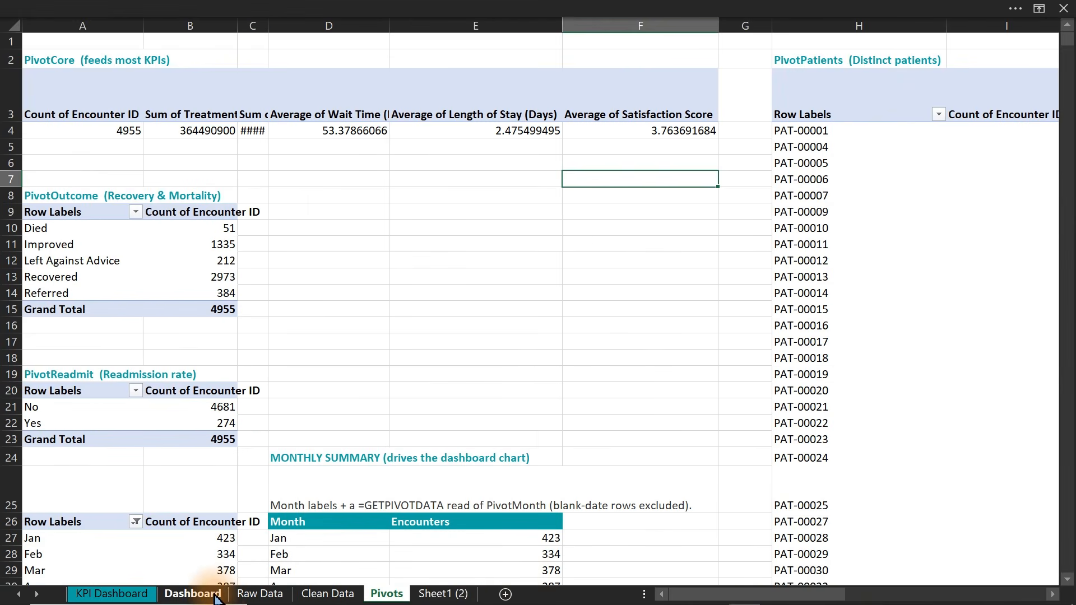
pyautogui.click(193, 594)
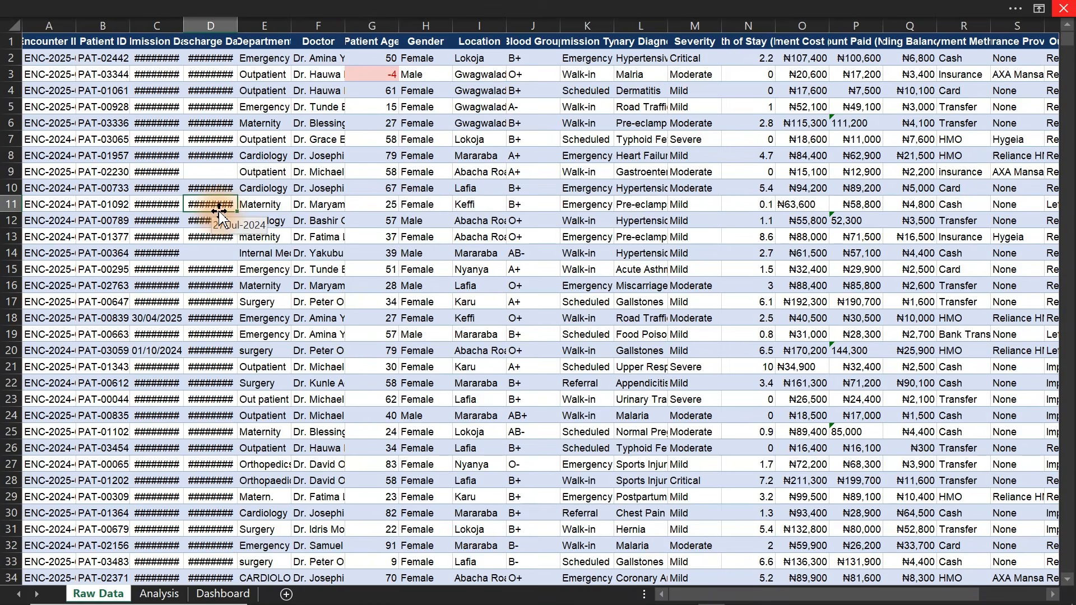
# Autofit all column widths on the Raw Data sheet of the H Dashboard workbook
pyautogui.click(14, 26)
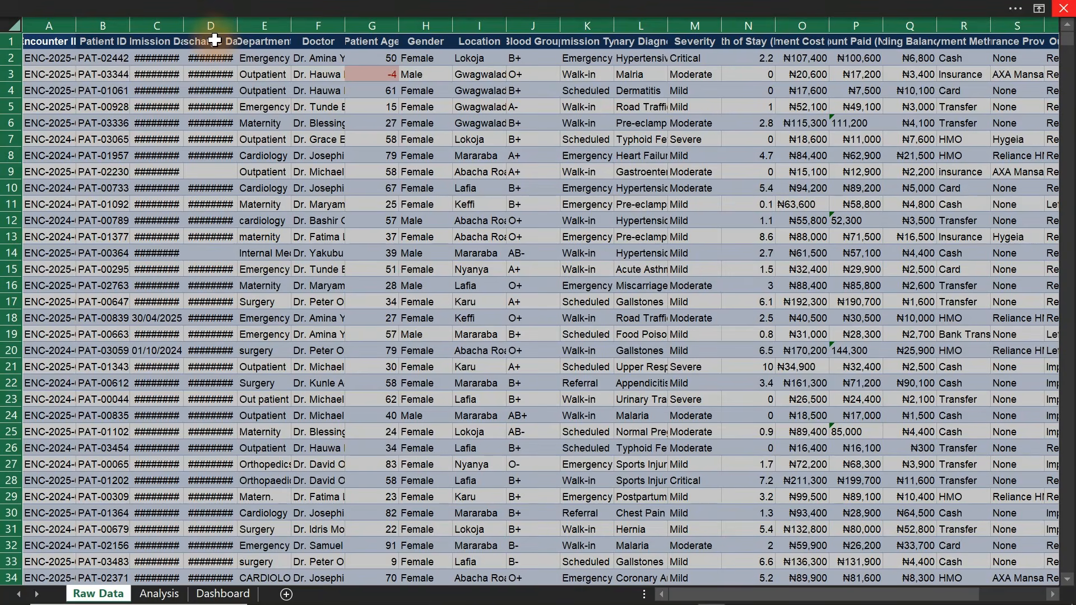
pyautogui.moveTo(242, 28); pyautogui.dragTo(242, 28)
pyautogui.doubleClick(242, 28)
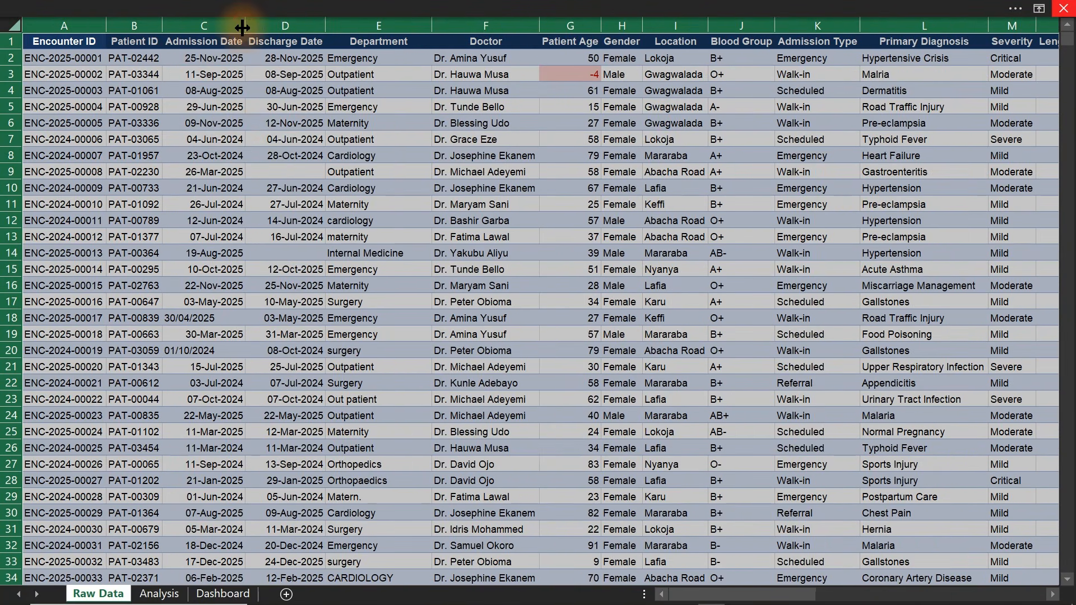
pyautogui.click(437, 253)
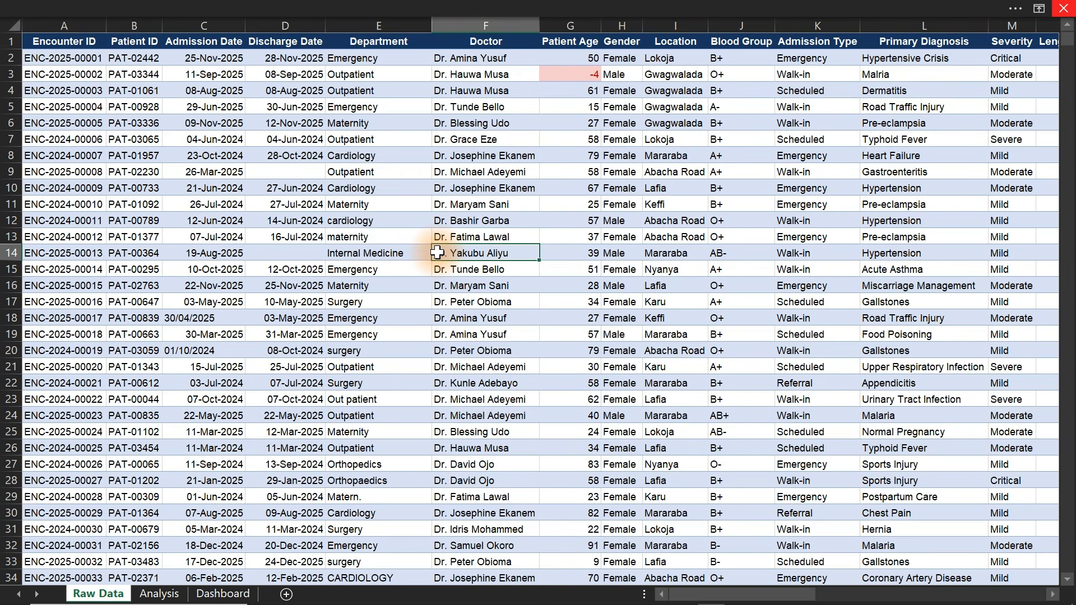
# Open the Claude assistant beside the Raw Data sheet and select a single cell in the Doctor column
pyautogui.click(208, 25)
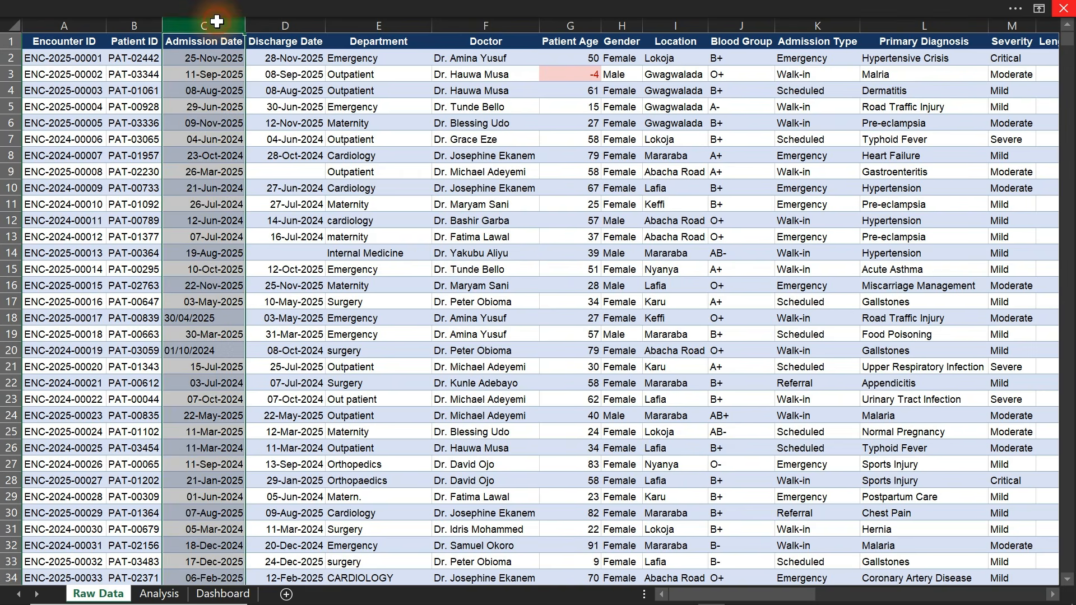
pyautogui.click(180, 8)
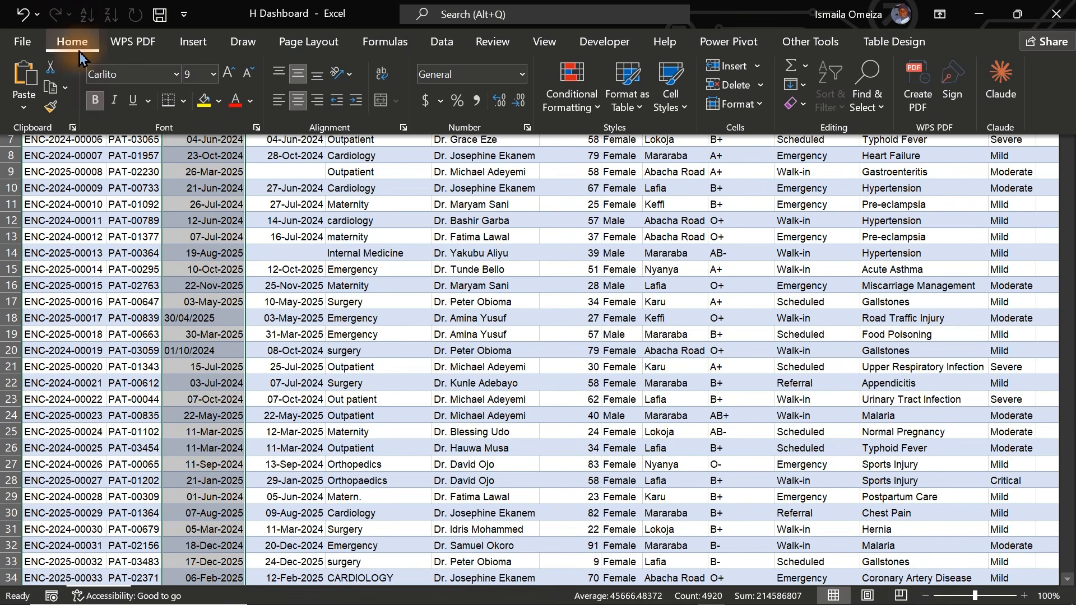
pyautogui.click(1001, 84)
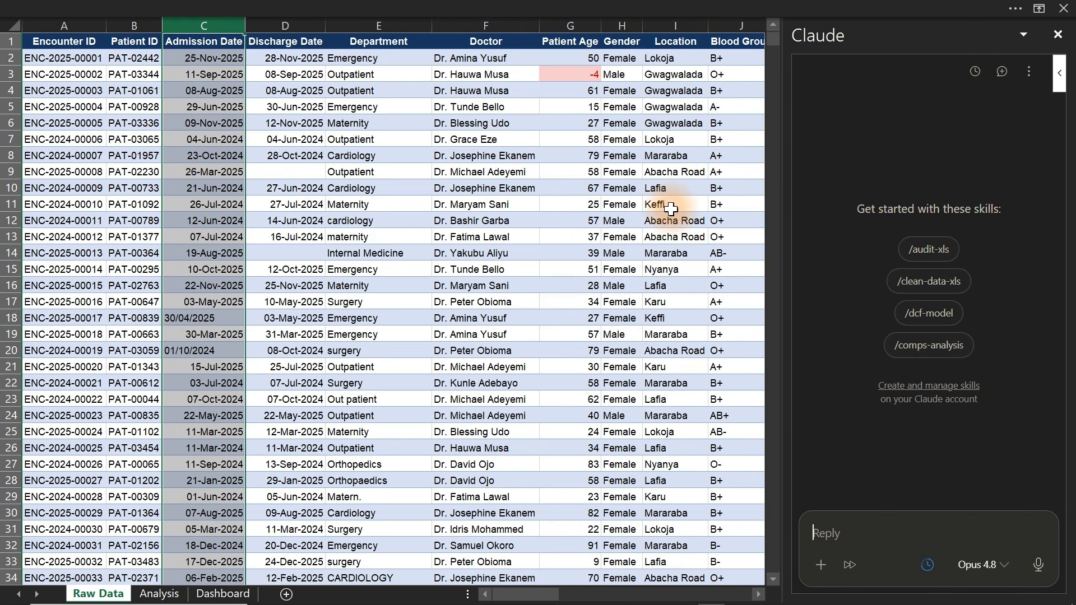
pyautogui.click(524, 250)
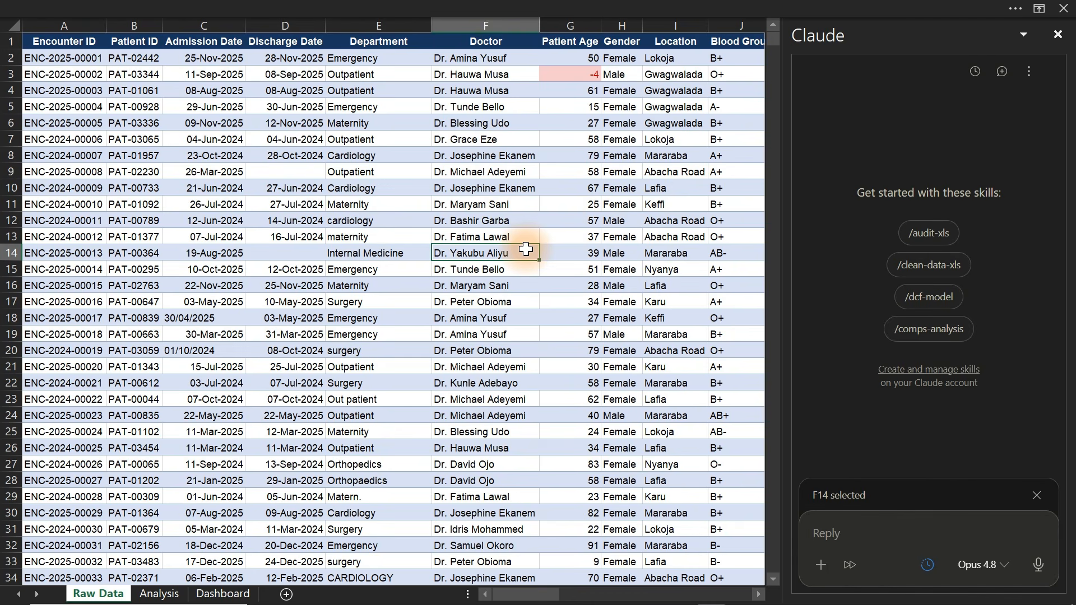
# Ask Claude to clean and transform this data, create a new sheet for the clean data and name it Cleaned Data
pyautogui.click(854, 526)
pyautogui.write('I want you to help me clean and trn')
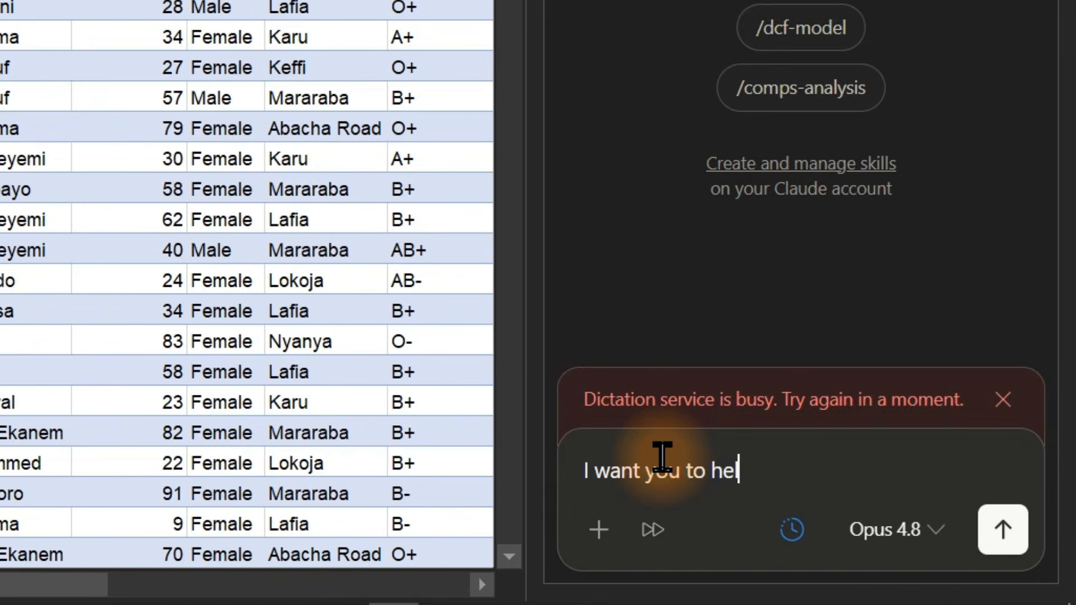
pyautogui.press('BackSpace')
pyautogui.write('ansform ')
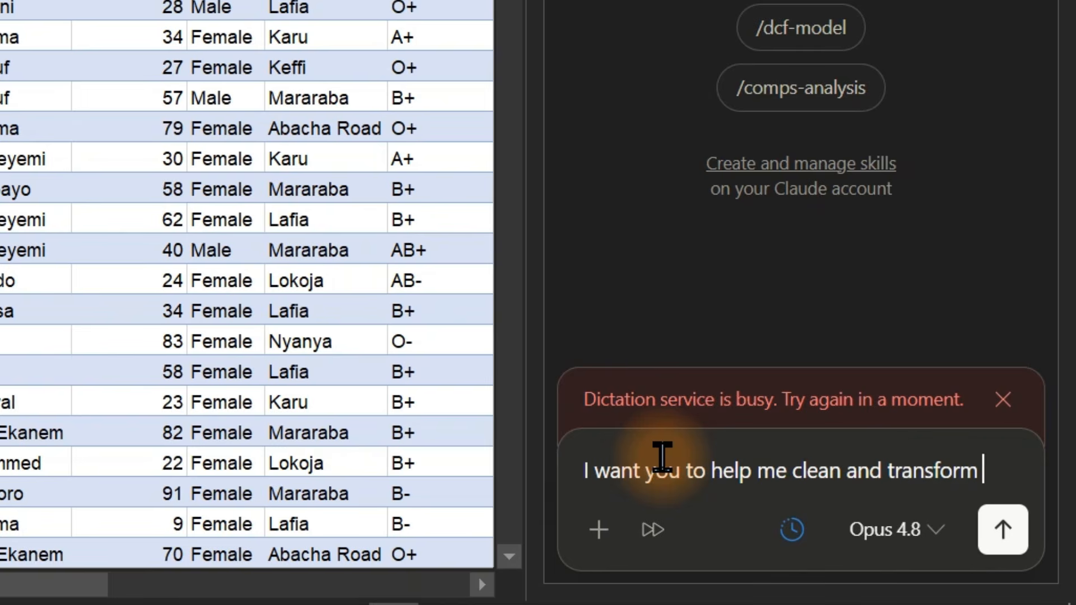
pyautogui.write('this data. creat')
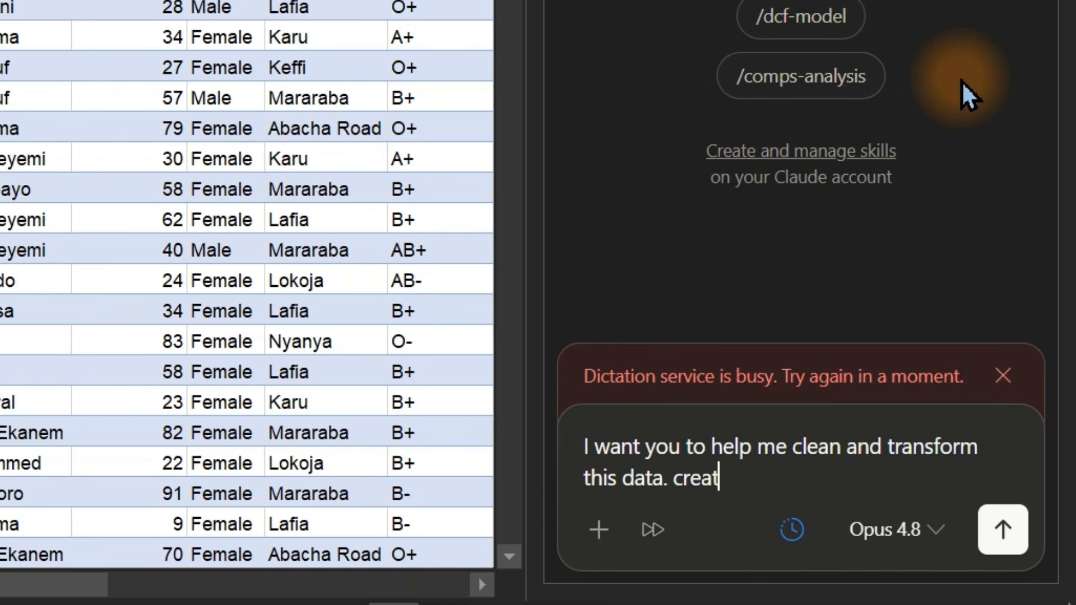
pyautogui.write('e a new table and')
pyautogui.press('BackSpace')
pyautogui.press('BackSpace')
pyautogui.press('BackSpace')
pyautogui.press('BackSpace')
pyautogui.press('BackSpace')
pyautogui.press('BackSpace')
pyautogui.press('BackSpace')
pyautogui.press('BackSpace')
pyautogui.press('BackSpace')
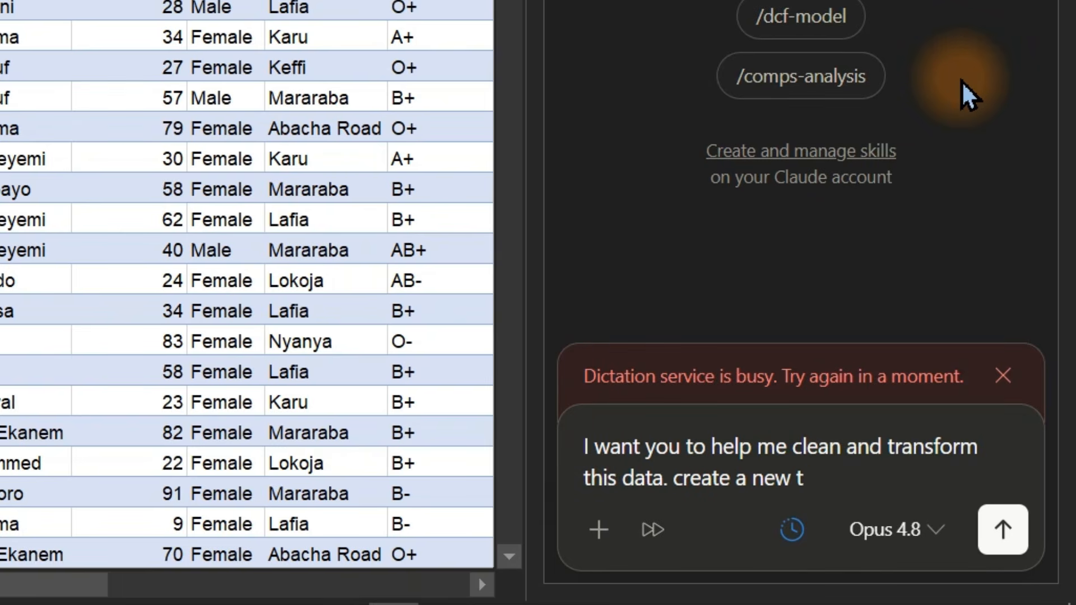
pyautogui.write('sheet for the clean data and name the sheet')
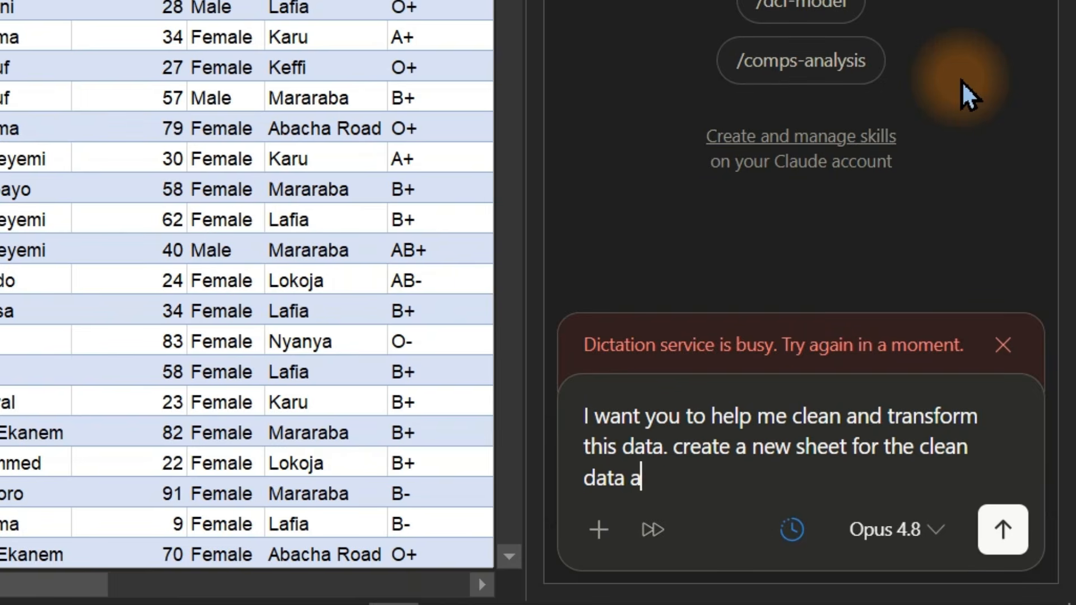
pyautogui.write(' Cleaned Data')
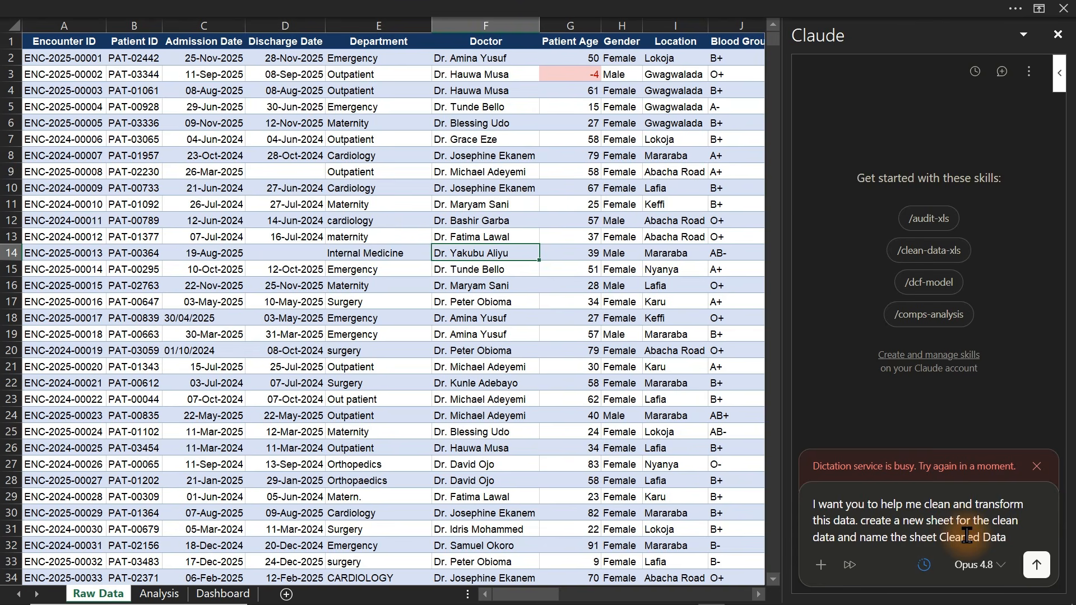
pyautogui.click(1036, 565)
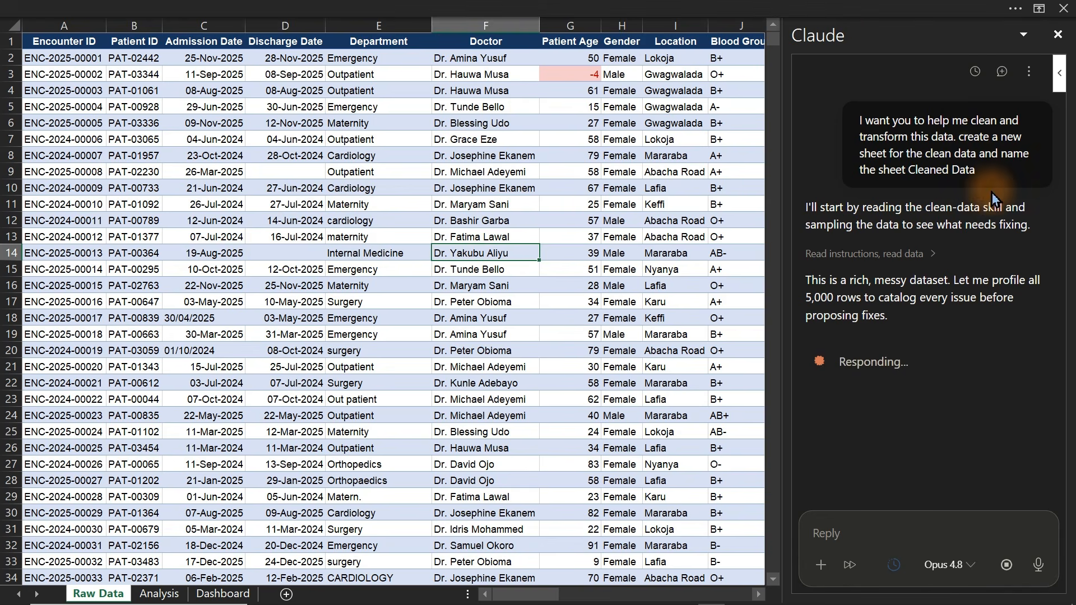
# Copy the submitted cleaning prompt from the Claude conversation and switch to ChatGPT in Chrome
pyautogui.moveTo(976, 170); pyautogui.dragTo(856, 131)
pyautogui.hotkey('ctrl', 'c')
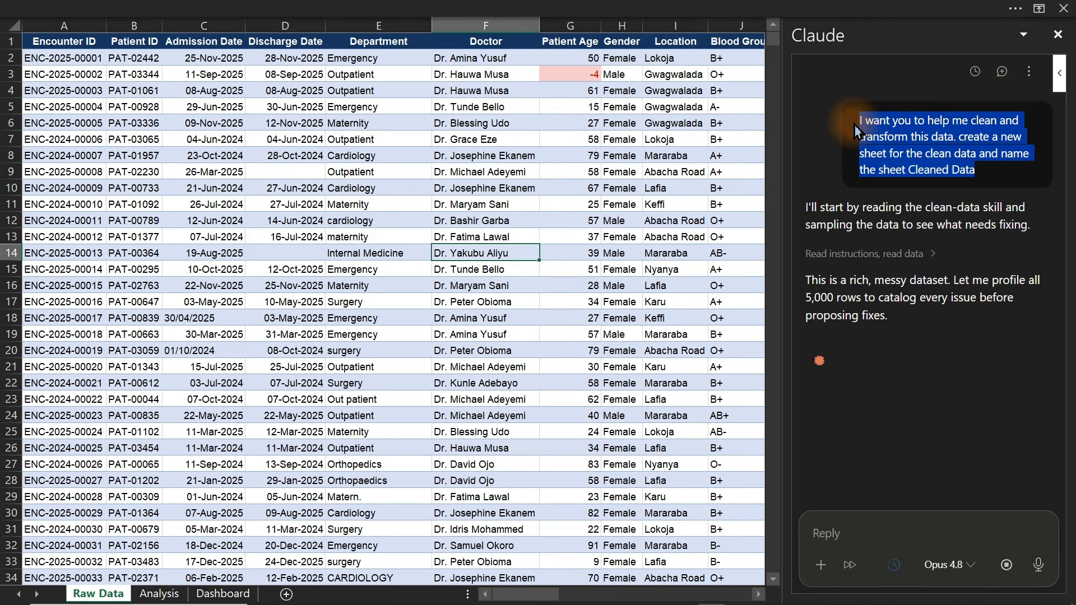
pyautogui.click(460, 594)
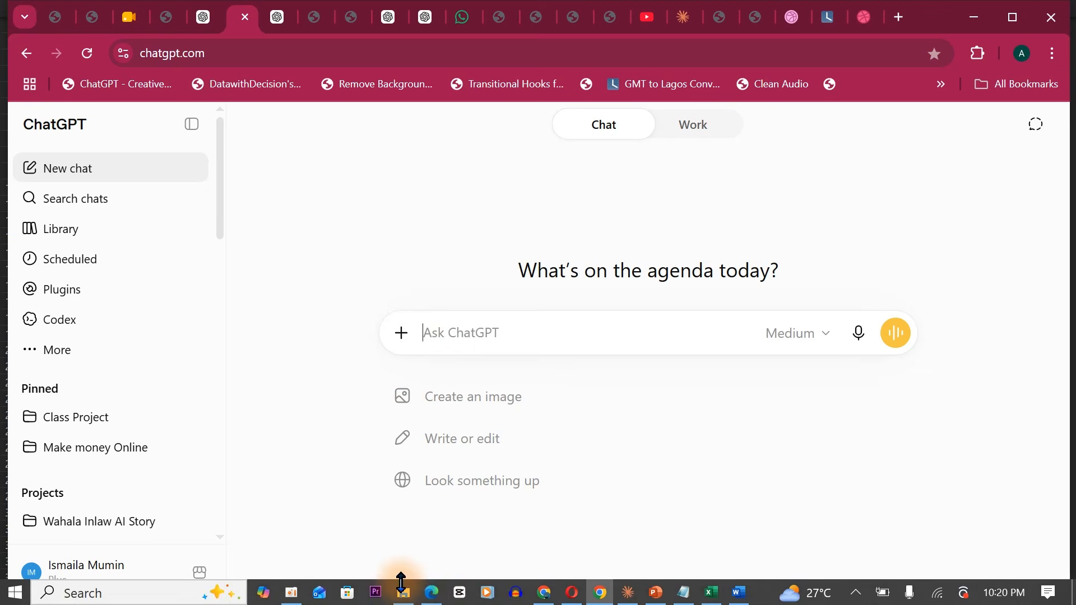
# Attach the H Dashboard workbook from the Hospital Dashboard folder to a new ChatGPT chat and send it with the copied cleaning prompt
pyautogui.click(404, 592)
pyautogui.click(407, 224)
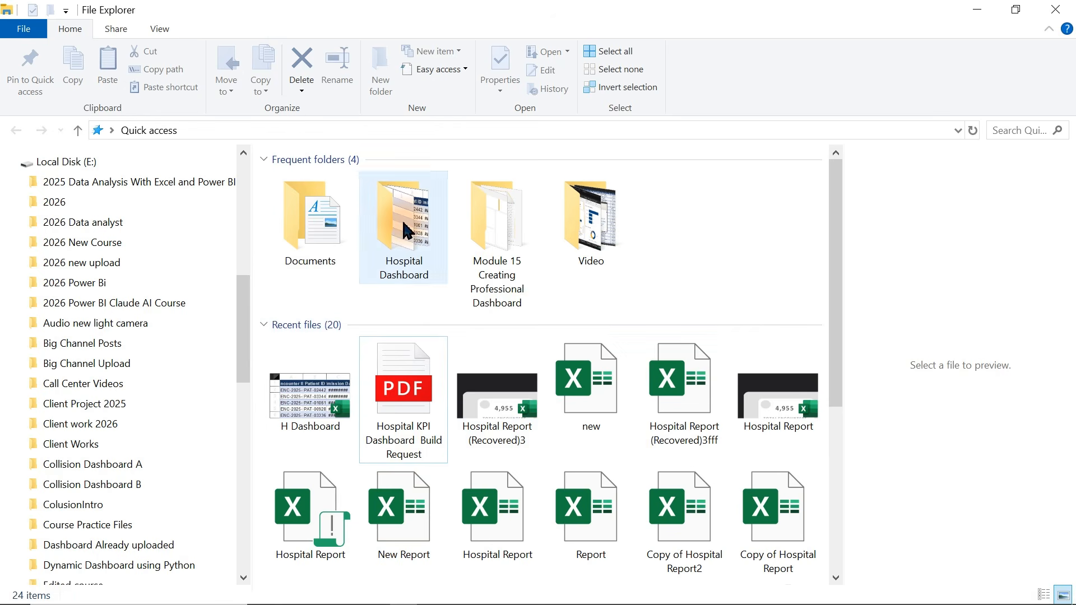
pyautogui.doubleClick(408, 224)
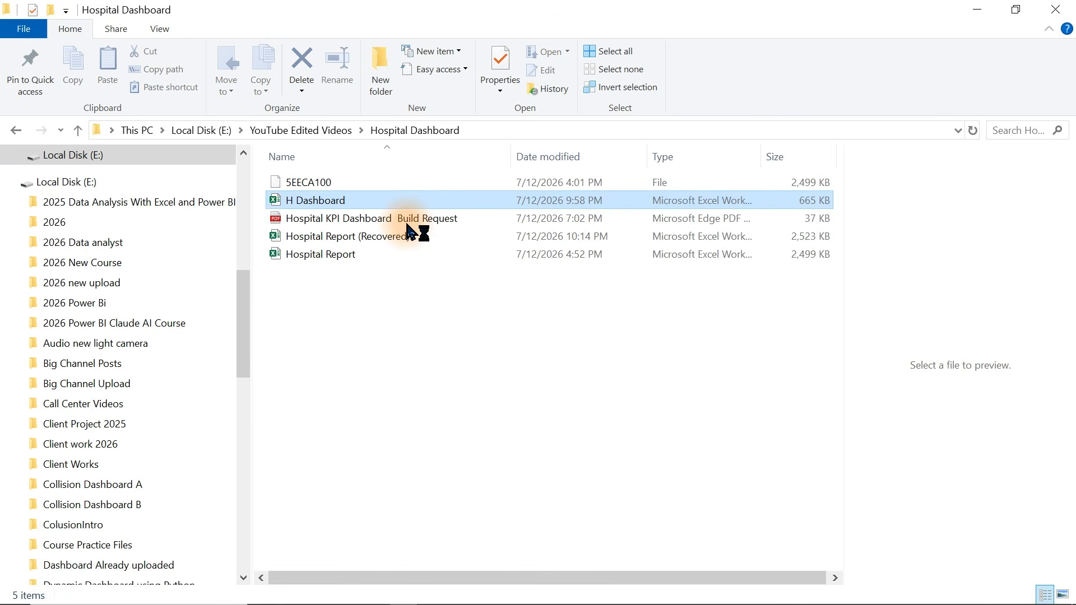
pyautogui.click(371, 202)
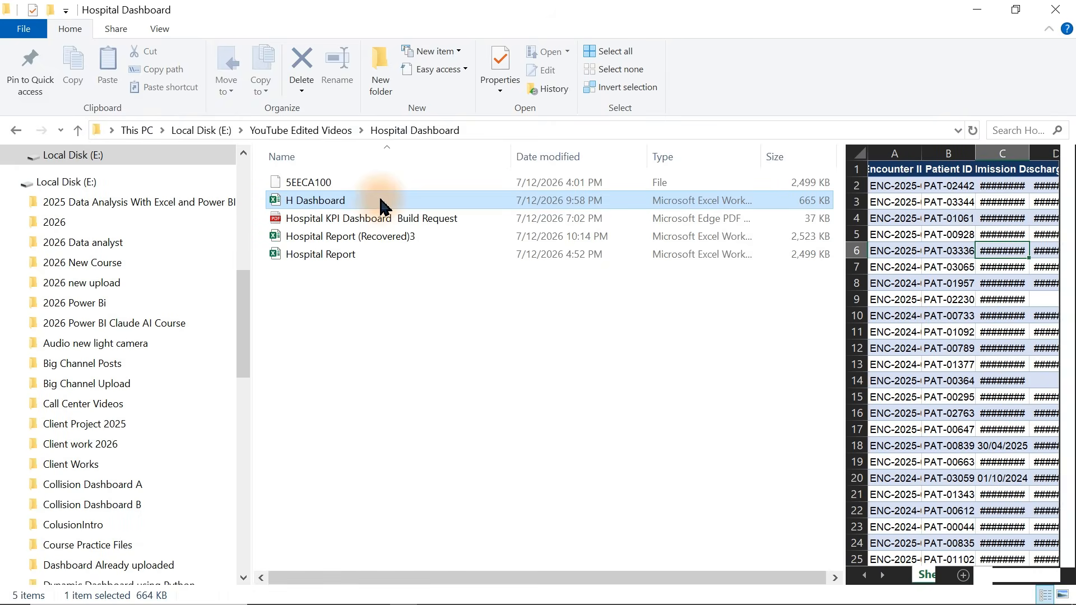
pyautogui.moveTo(380, 199); pyautogui.dragTo(500, 363)
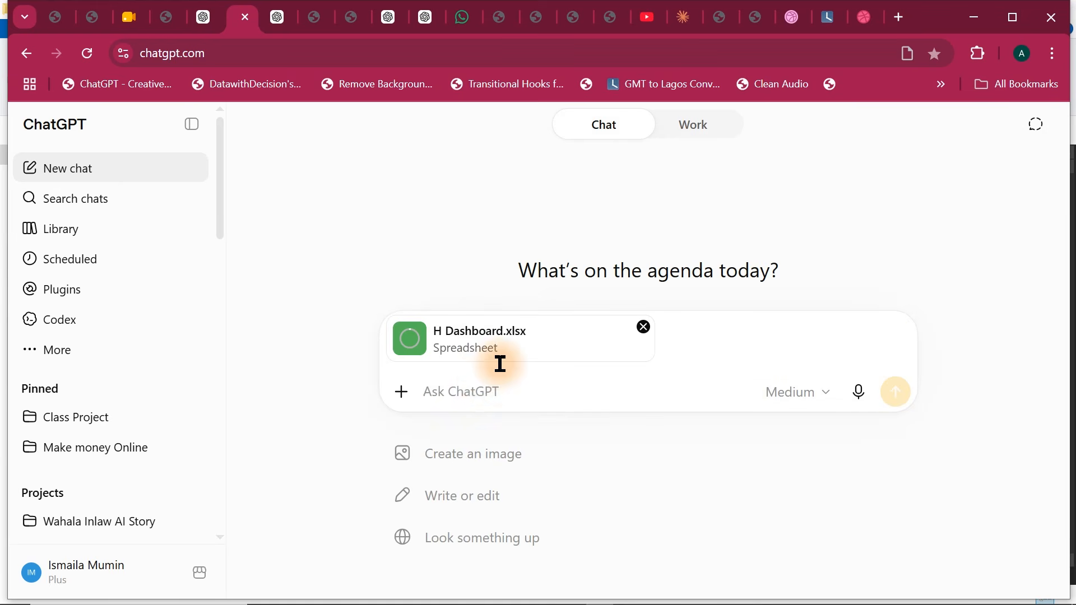
pyautogui.hotkey('ctrl', 'v')
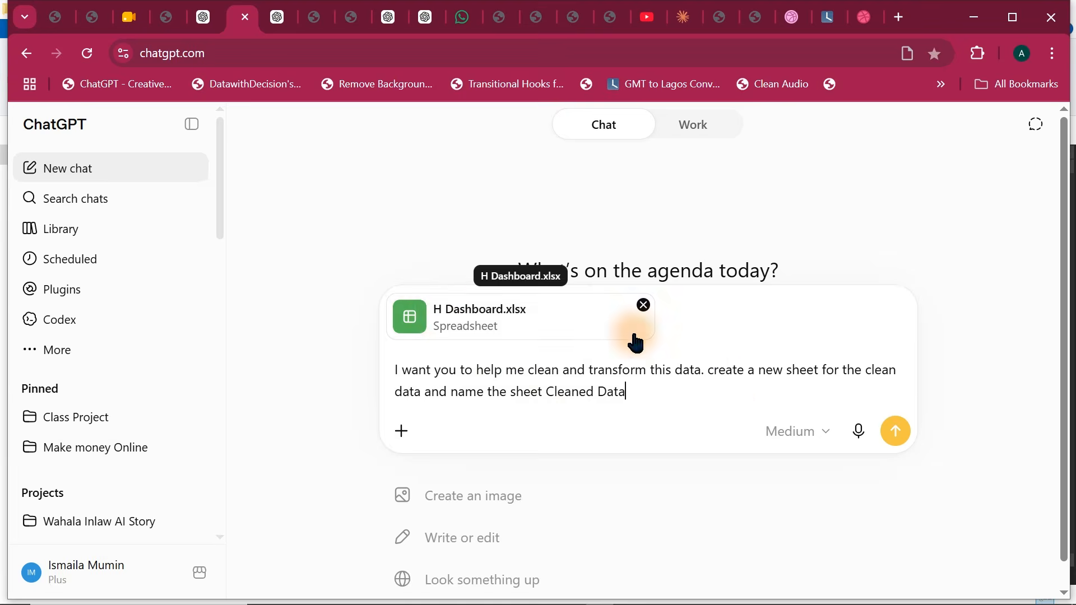
pyautogui.click(896, 431)
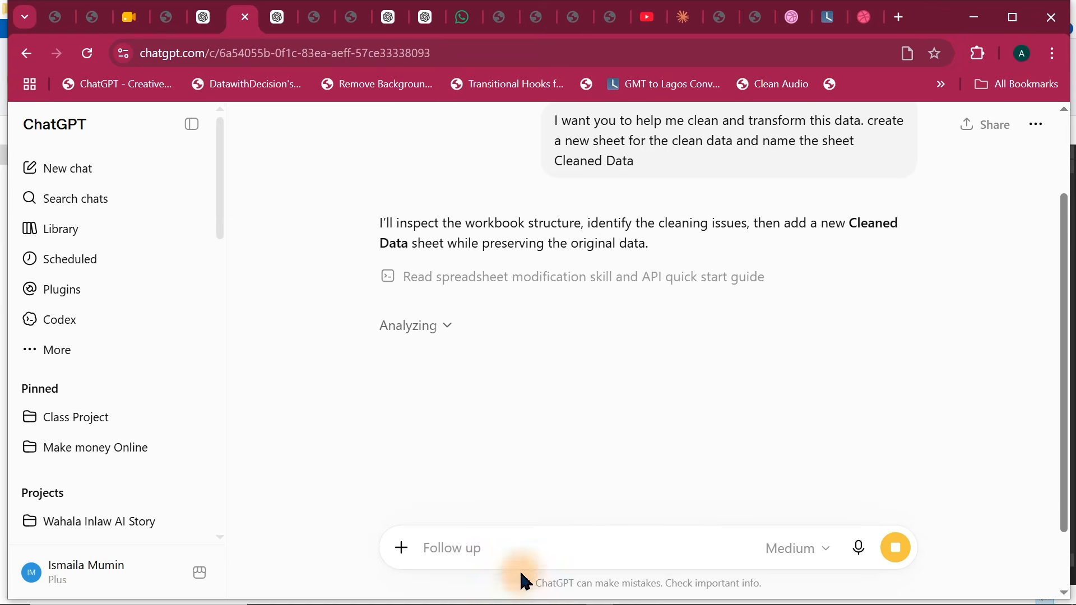
# Switch back to Excel and tell Claude to blank out the impossible and out-of-range values
pyautogui.moveTo(571, 599)
pyautogui.click(710, 592)
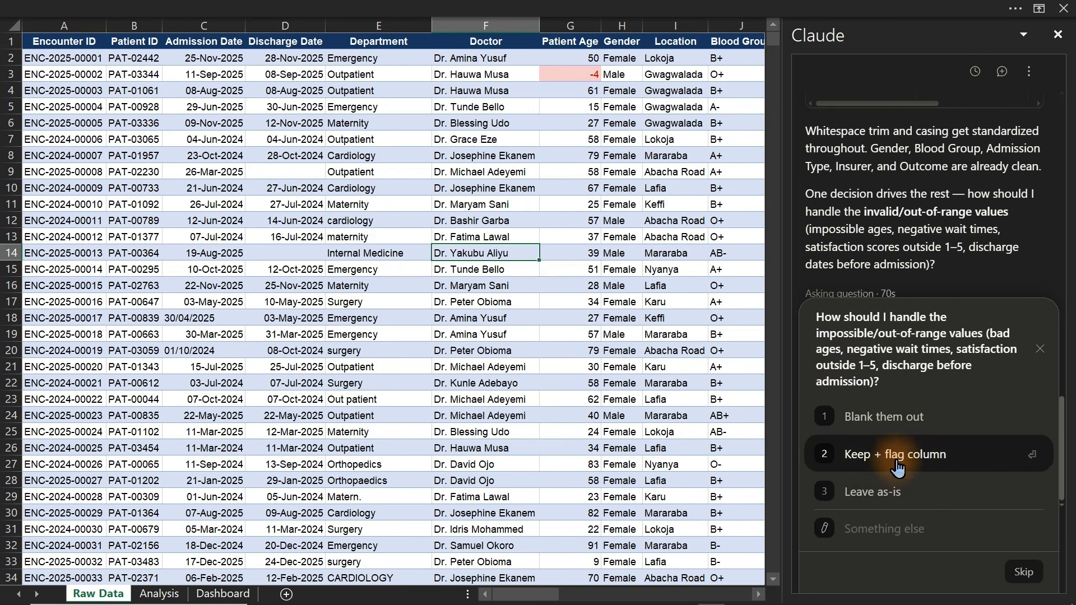
pyautogui.click(897, 425)
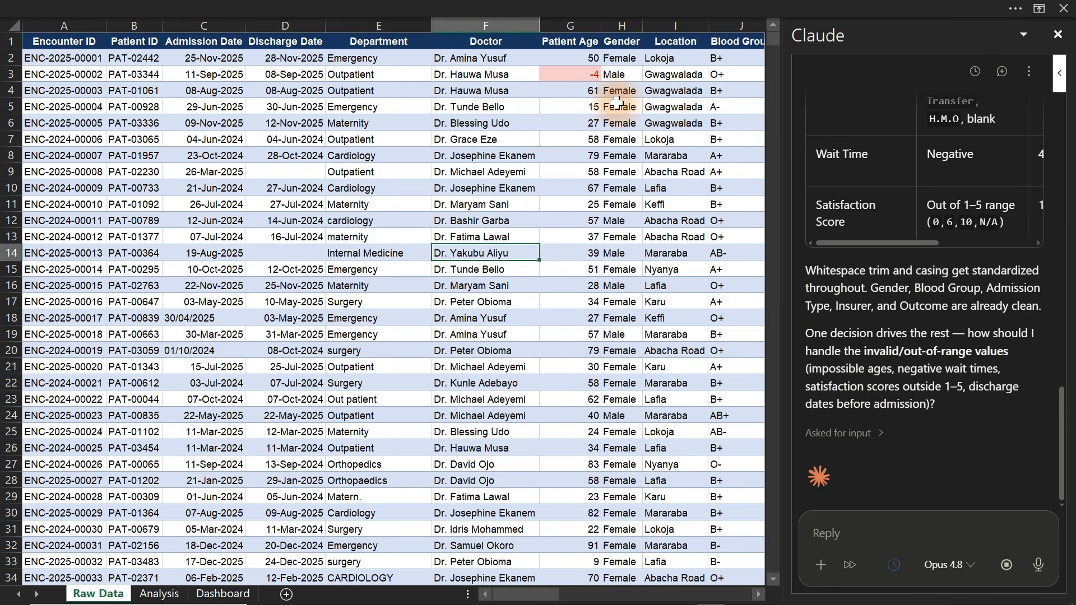
# Open Claude's Cleaned Data sheet and allow Claude once to clear the range AF1:AF3
pyautogui.click(577, 74)
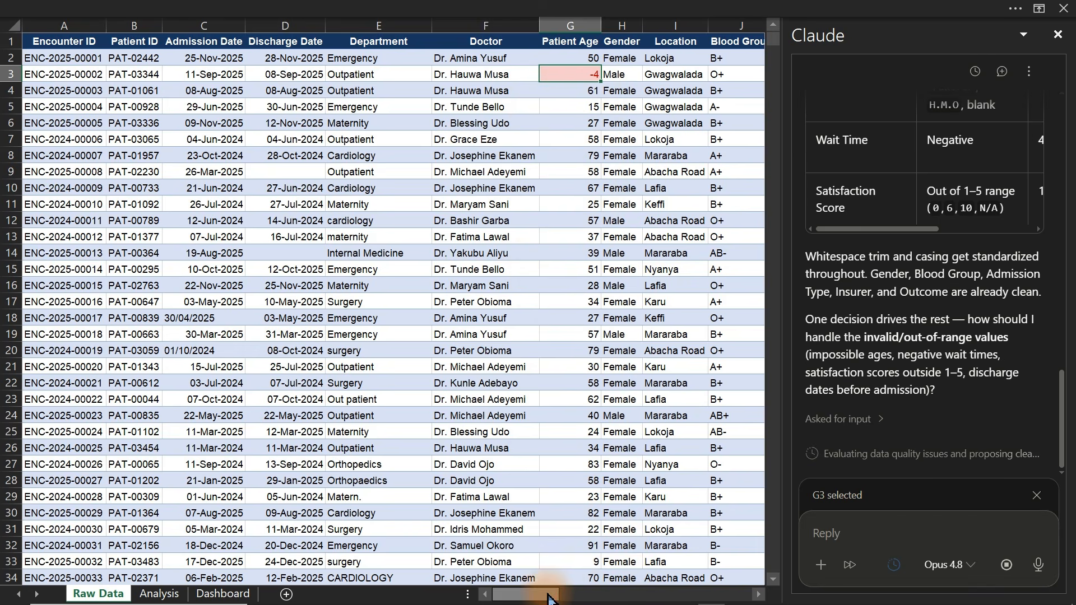
pyautogui.moveTo(552, 596)
pyautogui.mouseDown()
pyautogui.moveTo(705, 599)
pyautogui.moveTo(543, 600)
pyautogui.mouseUp()
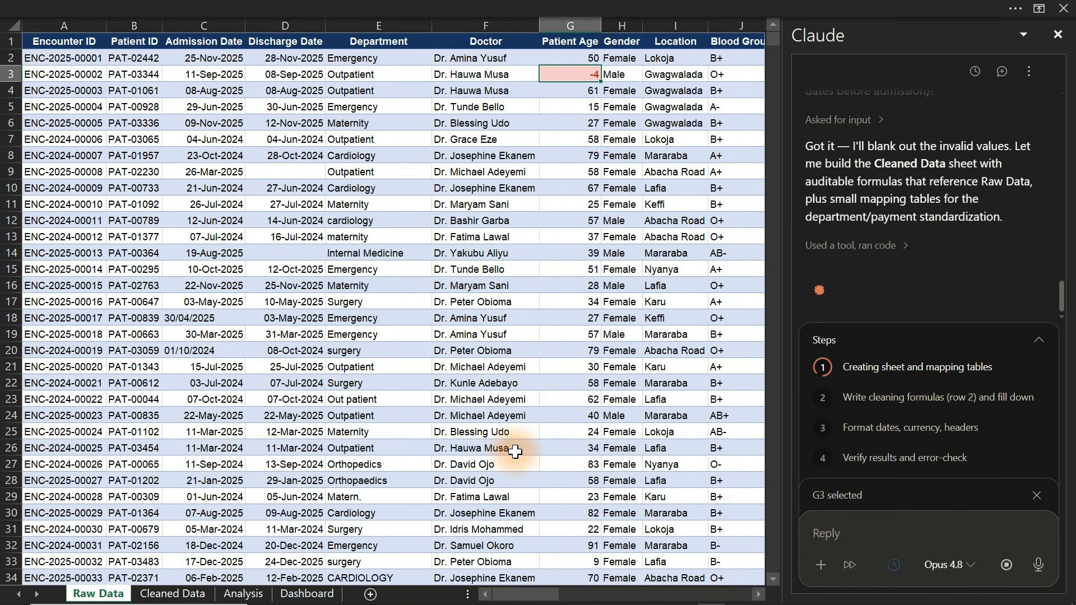
pyautogui.click(175, 593)
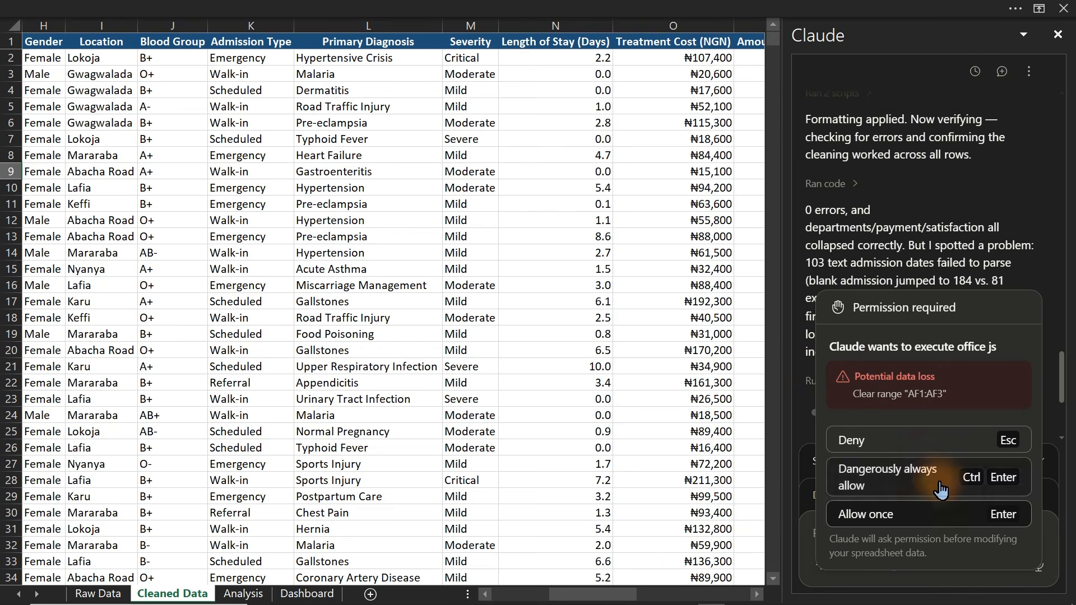
pyautogui.click(933, 521)
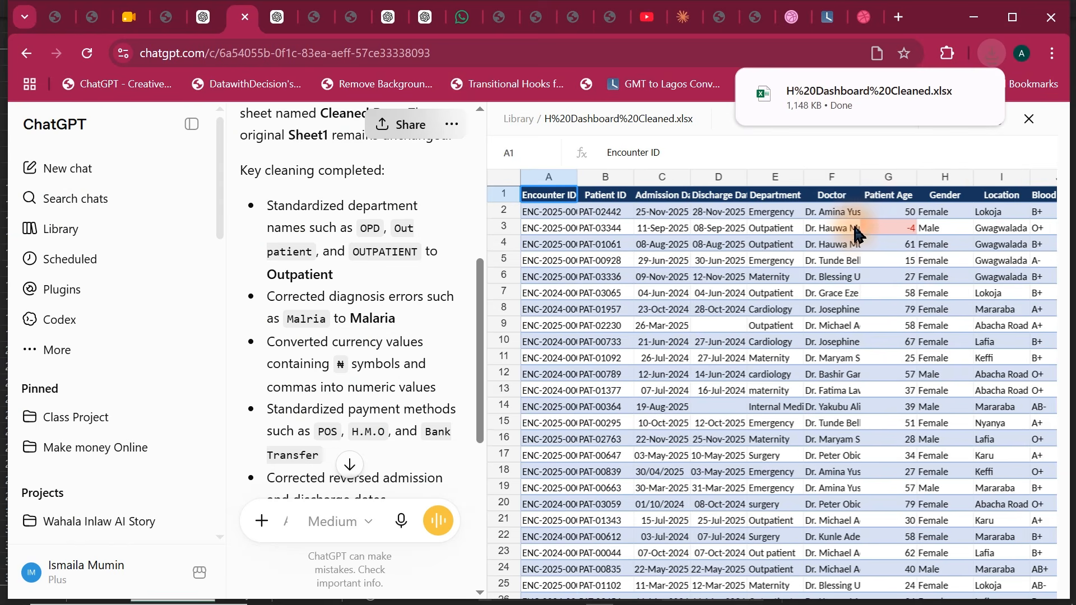
# Open the cleaned H Dashboard workbook downloaded from ChatGPT for editing and review the admission dates in its Cleaned Data sheet
pyautogui.moveTo(891, 114)
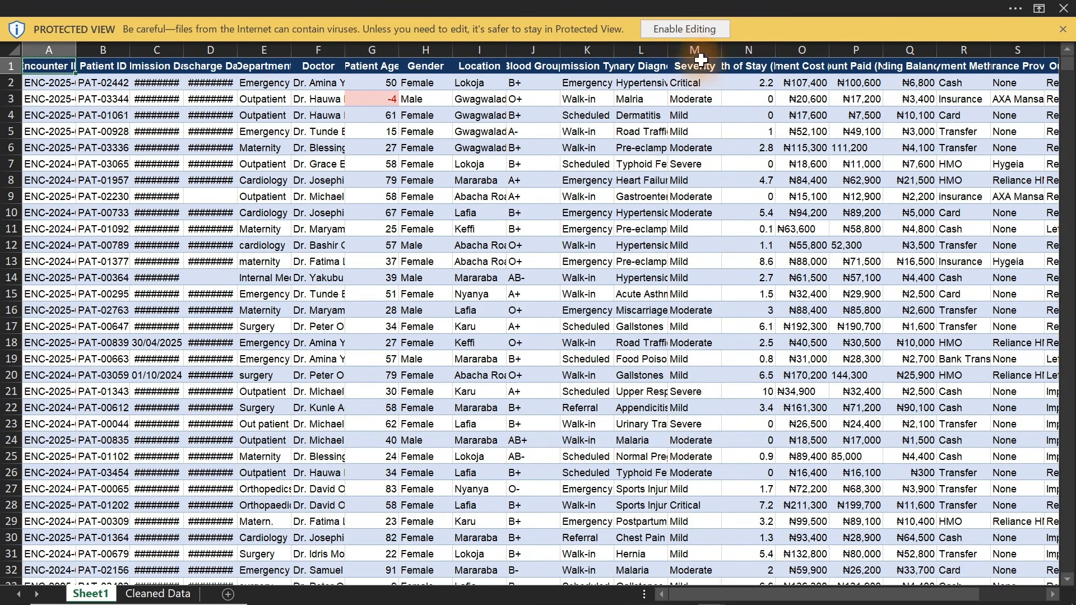
pyautogui.click(684, 31)
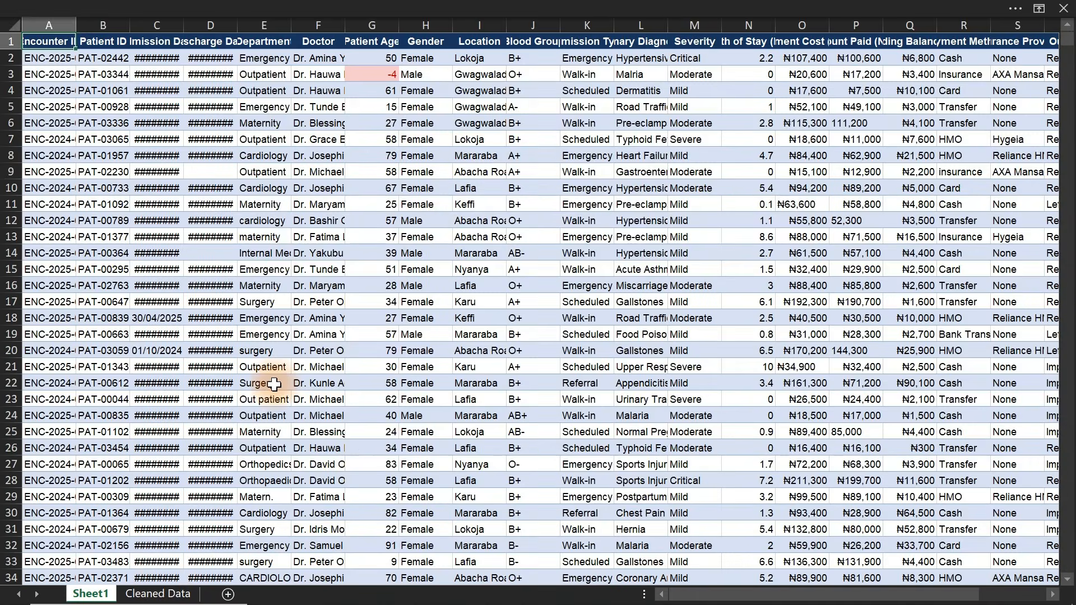
pyautogui.click(157, 595)
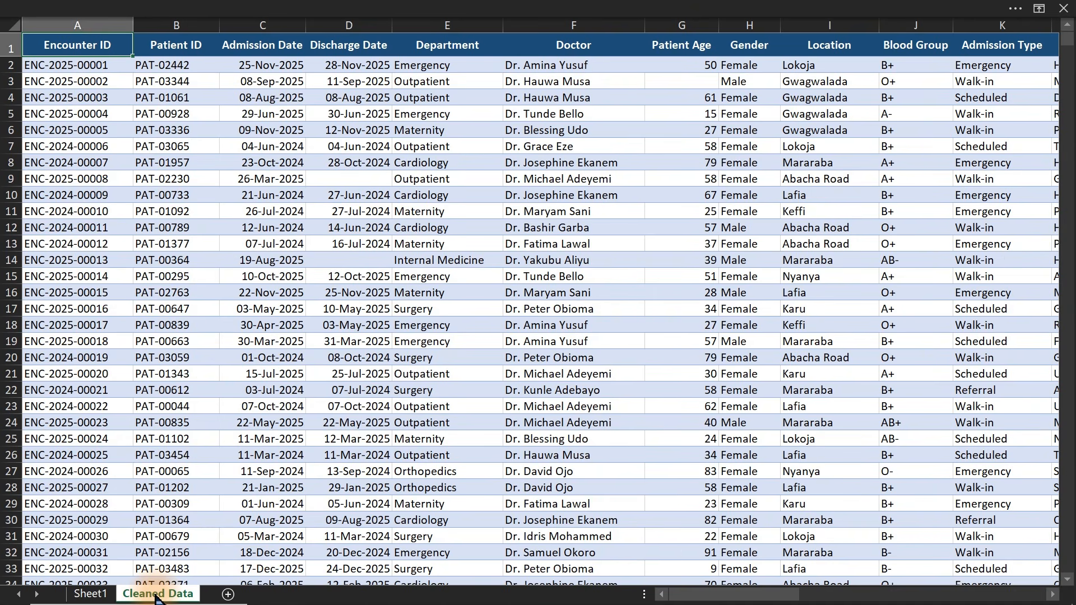
pyautogui.click(270, 259)
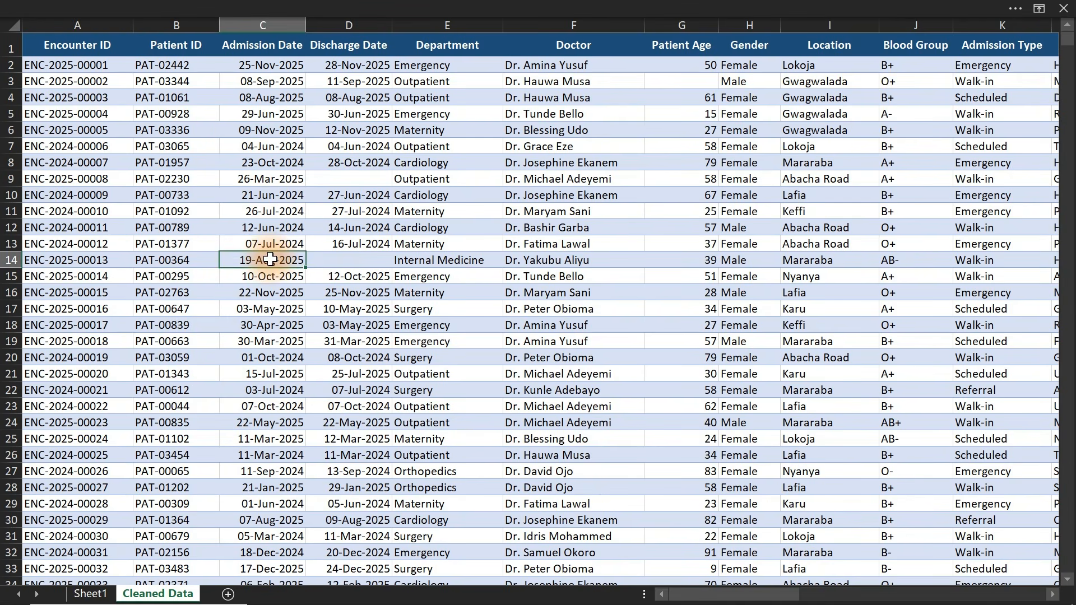
pyautogui.click(269, 212)
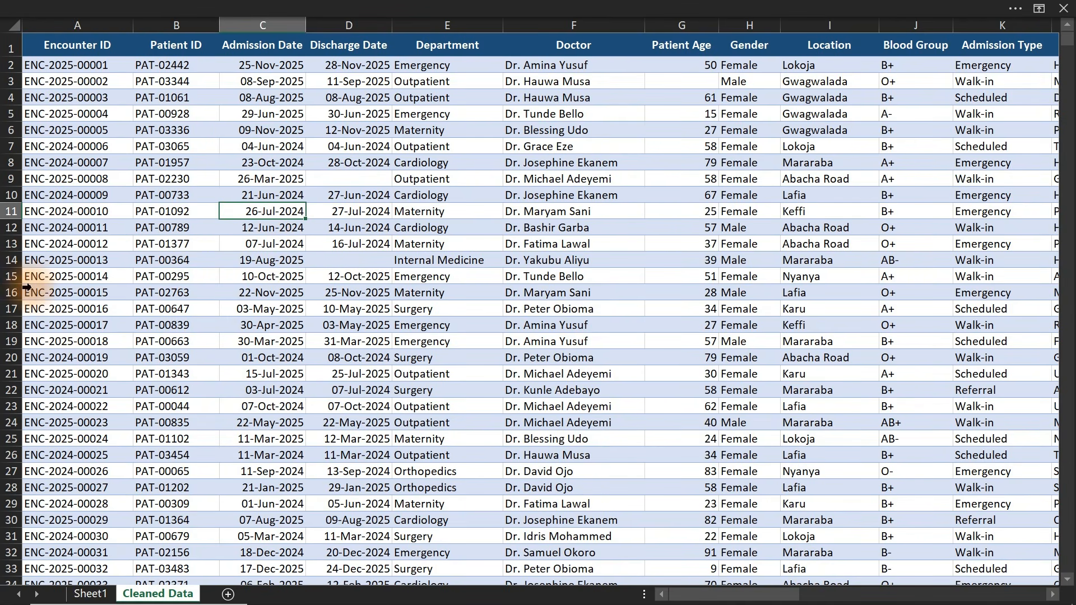
pyautogui.click(8, 326)
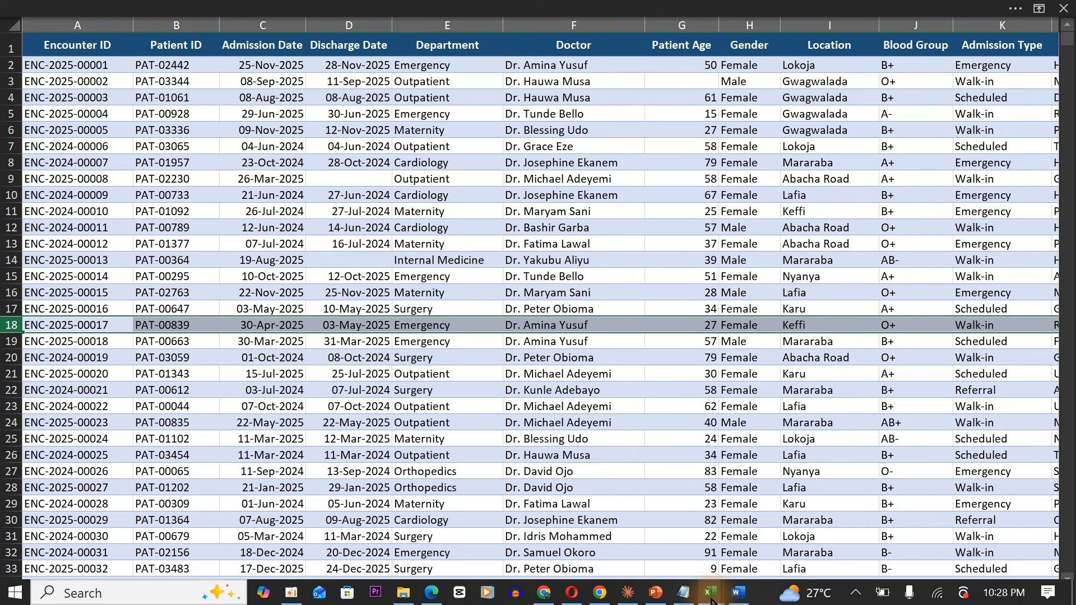
# Switch to the H Dashboard workbook and examine the blank discharge dates in rows 3, 9 and 14 of Claude's Cleaned Data sheet
pyautogui.moveTo(712, 591)
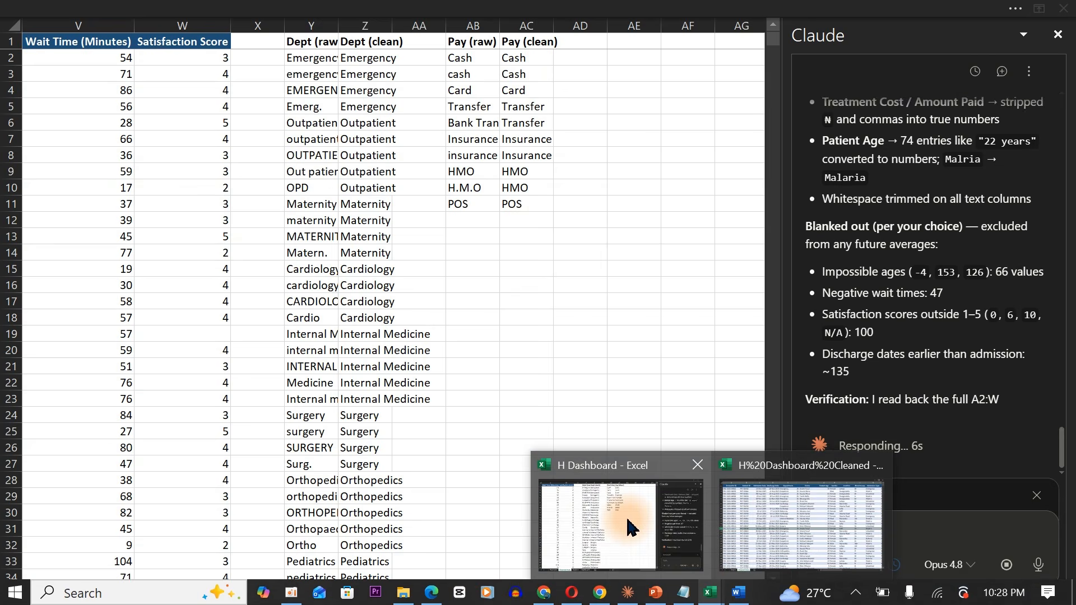
pyautogui.click(629, 526)
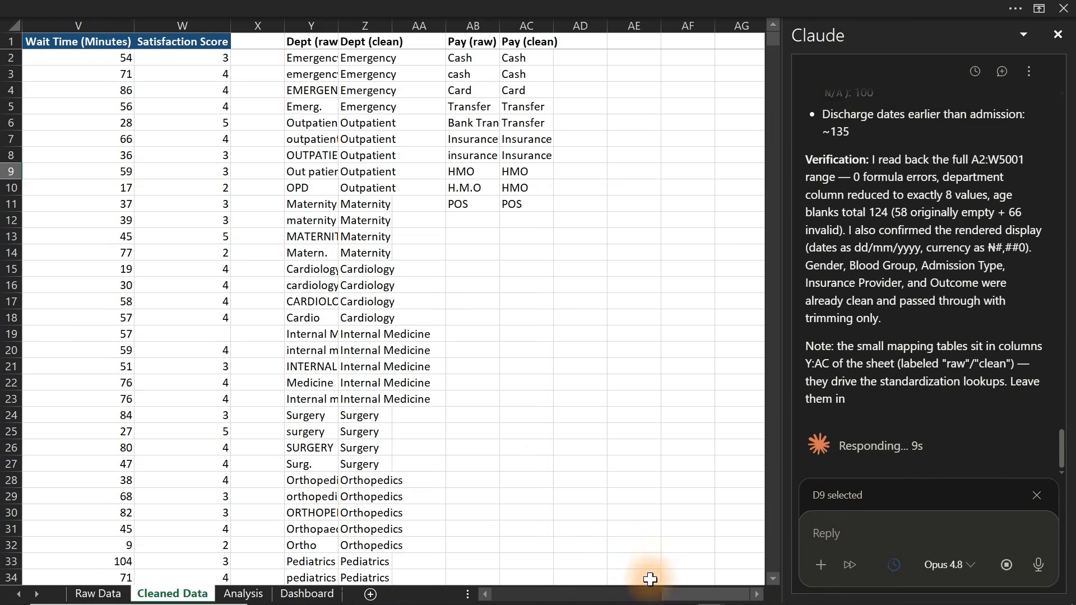
pyautogui.click(696, 595)
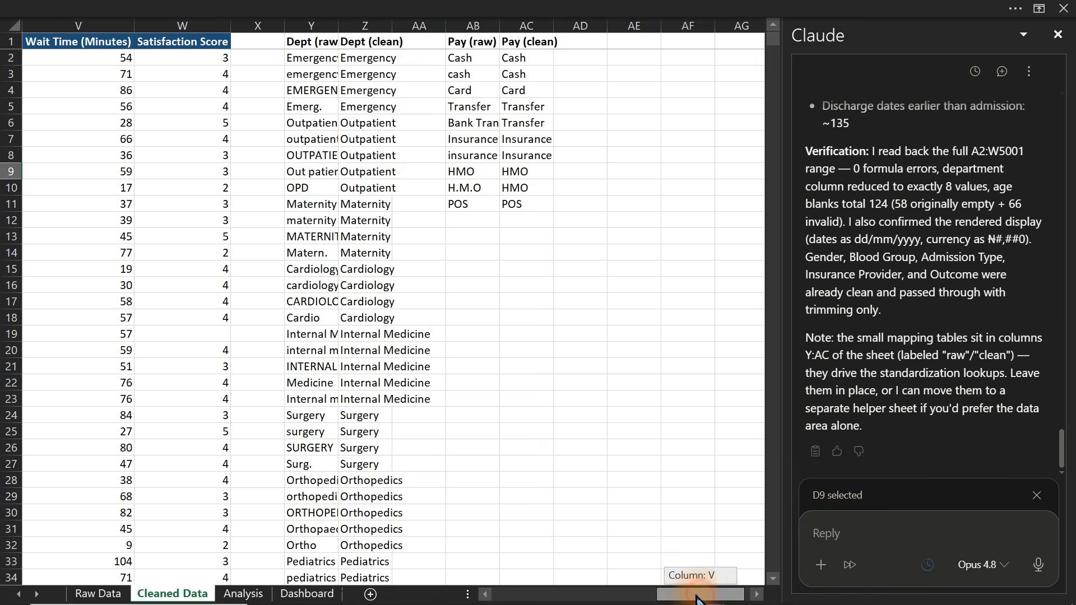
pyautogui.moveTo(696, 595); pyautogui.dragTo(532, 595)
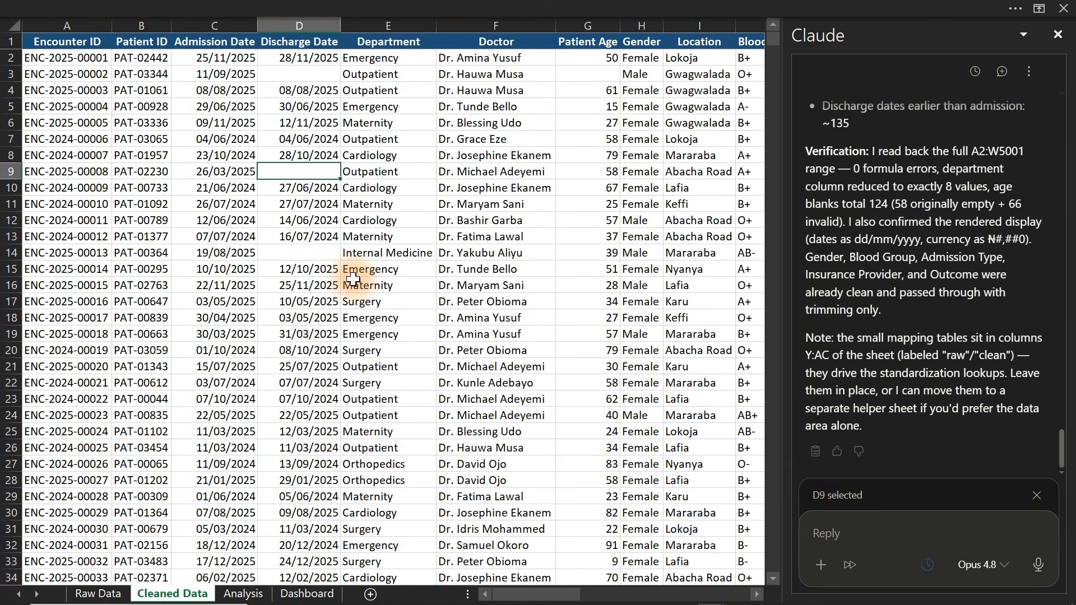
pyautogui.click(297, 257)
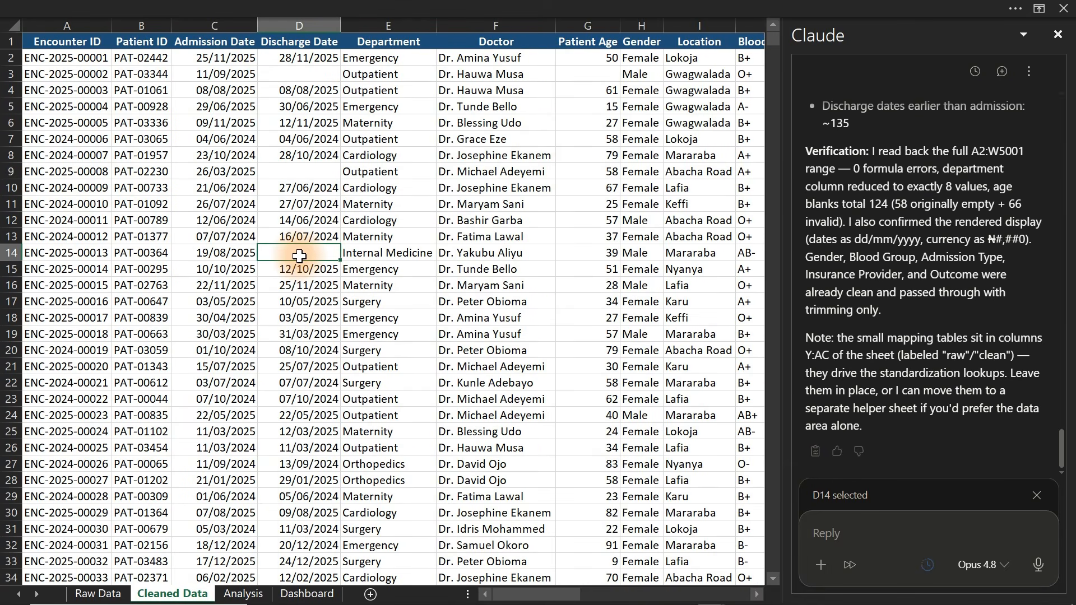
pyautogui.click(303, 170)
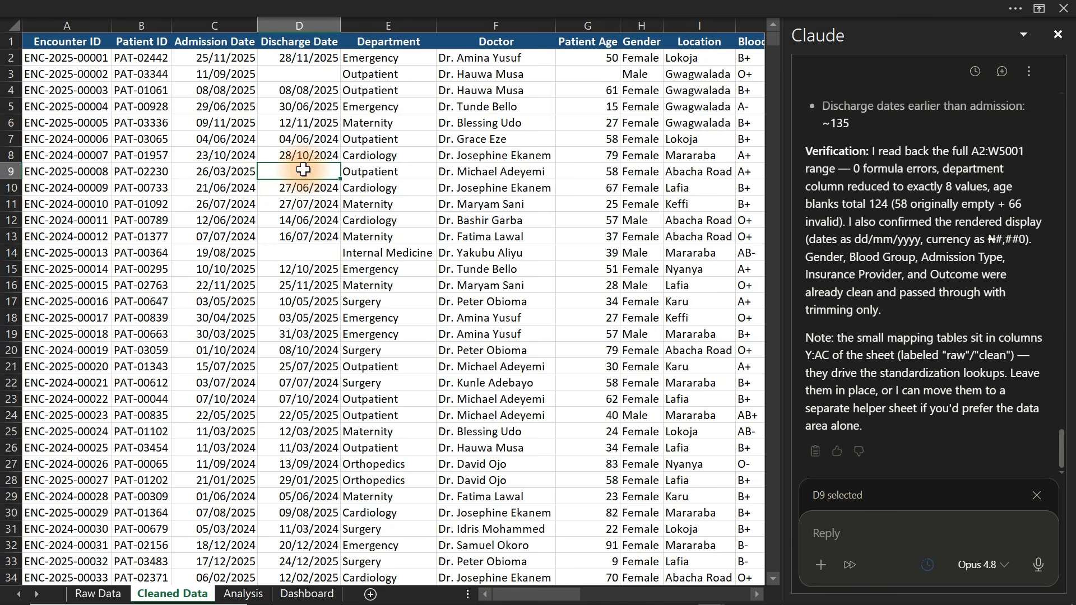
pyautogui.moveTo(531, 595)
pyautogui.mouseDown()
pyautogui.moveTo(552, 597)
pyautogui.moveTo(524, 596)
pyautogui.mouseUp()
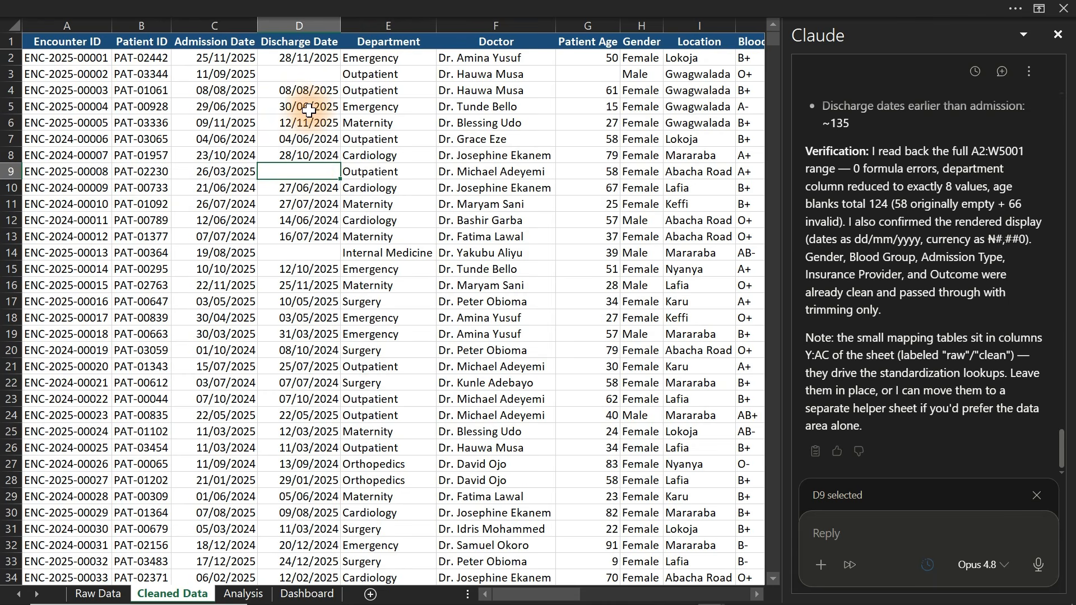
pyautogui.click(308, 75)
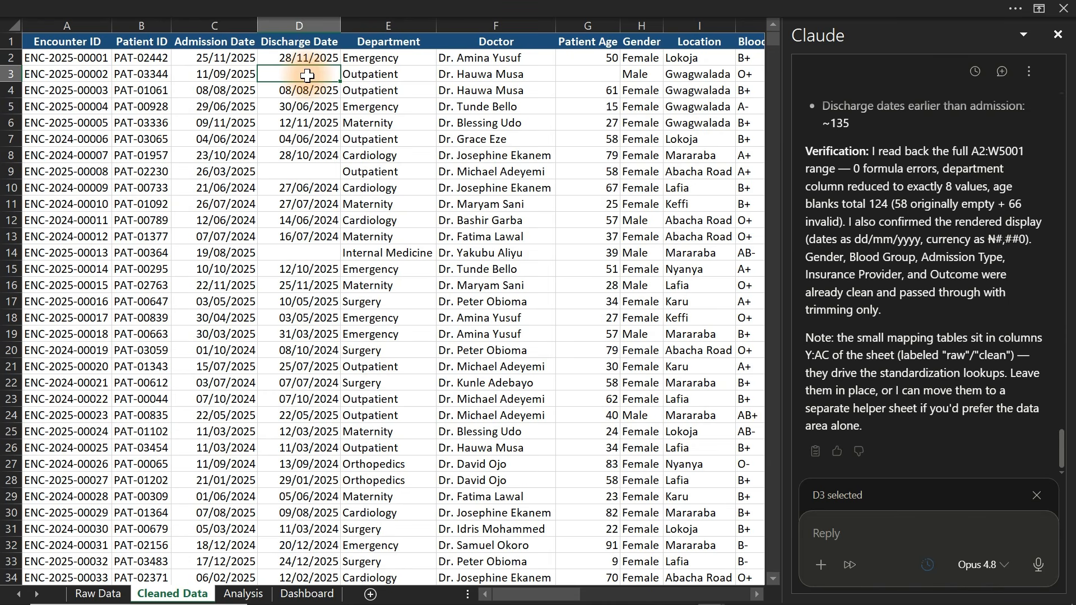
# Switch to the ChatGPT-cleaned workbook and check its blank discharge dates, the patient age in row 3 and the satisfaction score in row 19
pyautogui.moveTo(536, 579)
pyautogui.click(711, 595)
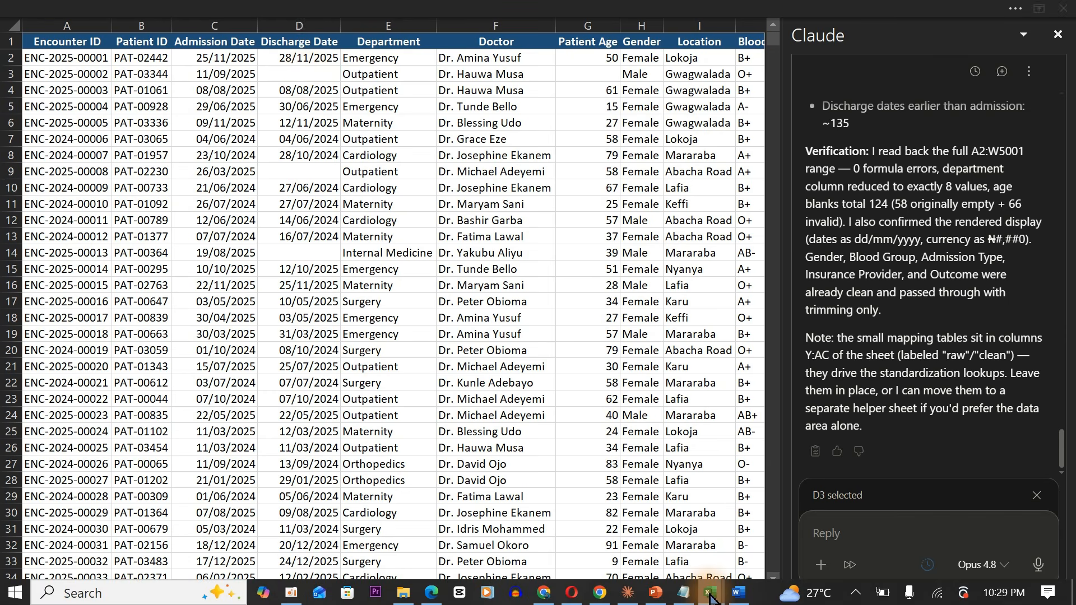
pyautogui.click(774, 518)
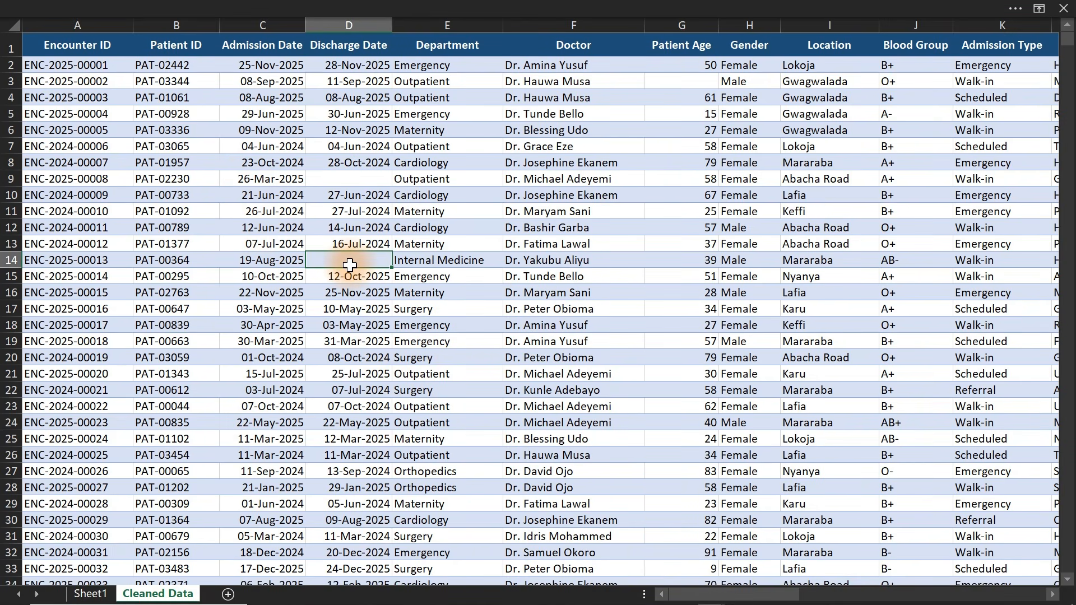
pyautogui.click(355, 178)
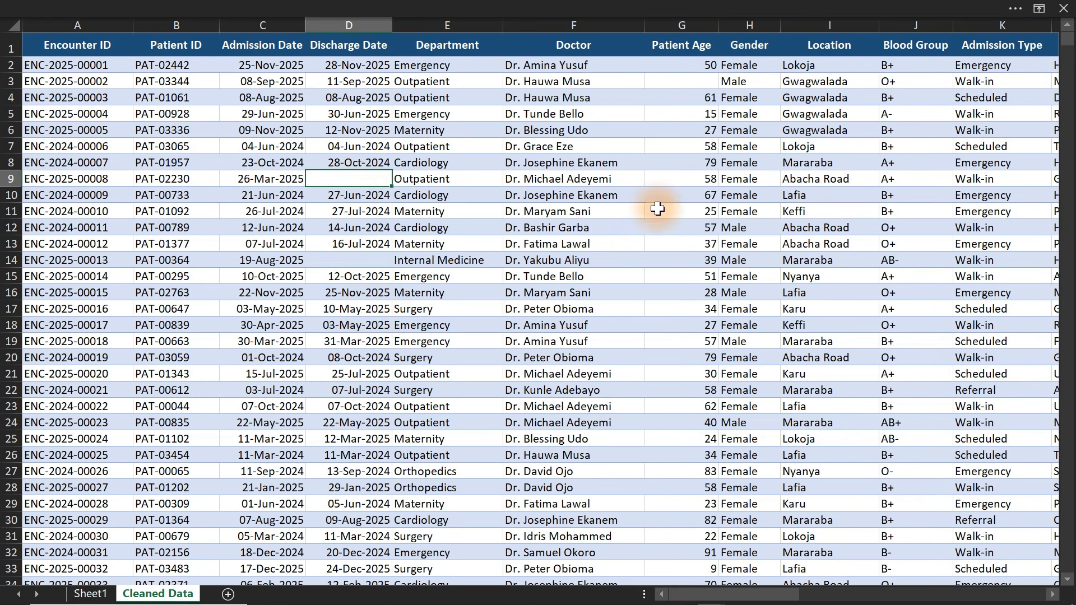
pyautogui.click(680, 76)
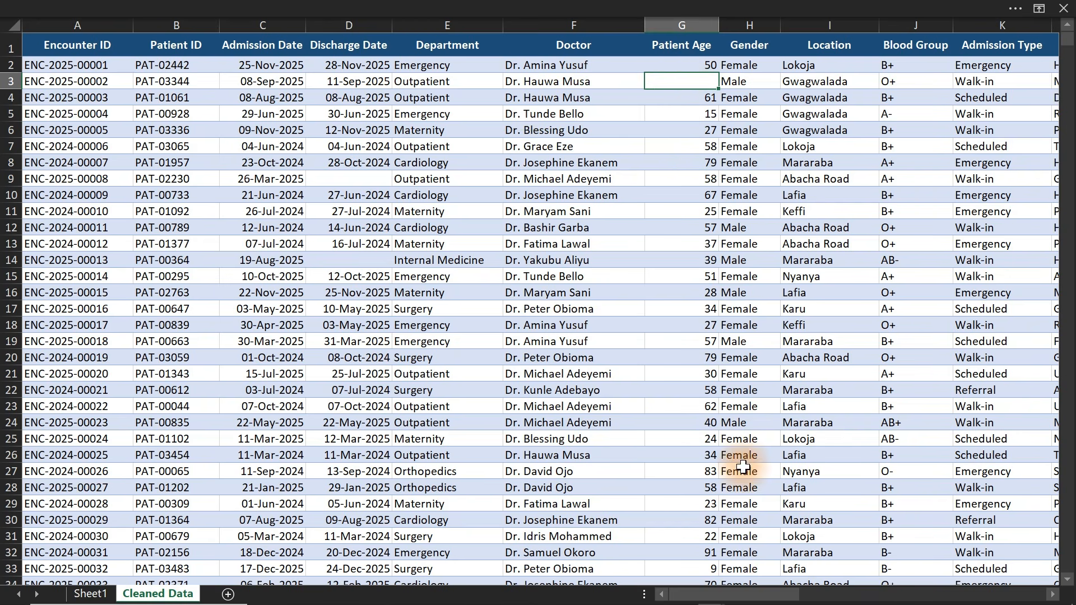
pyautogui.moveTo(769, 598); pyautogui.dragTo(1028, 540)
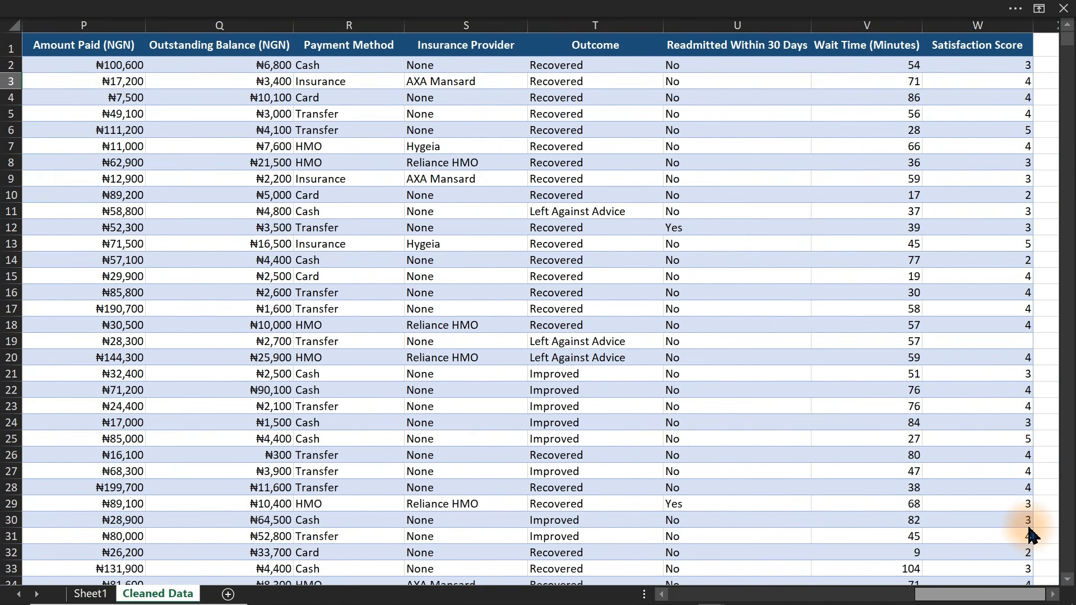
pyautogui.click(1007, 346)
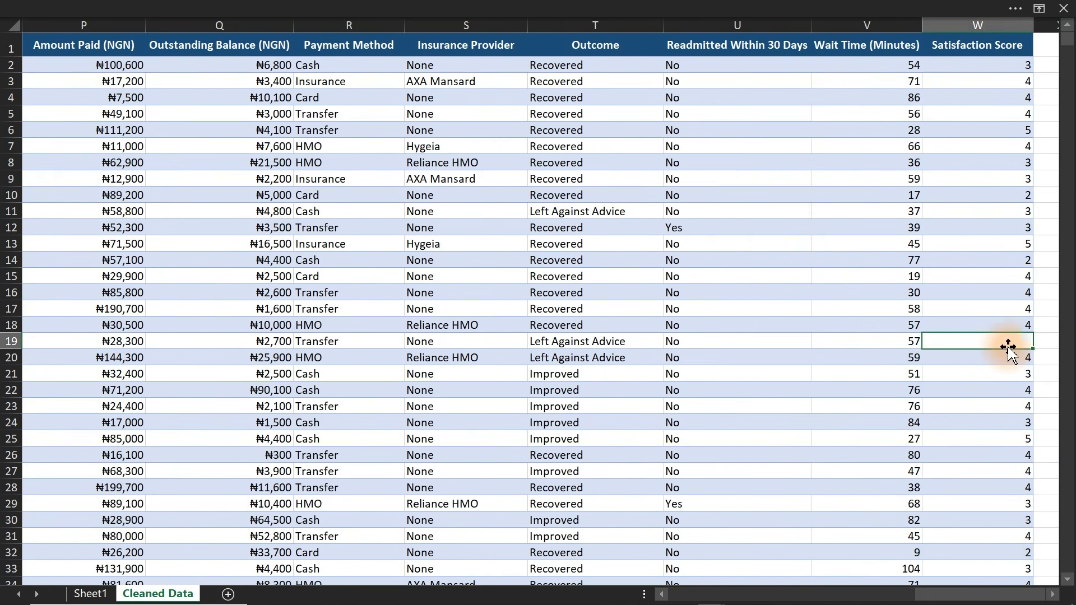
# Return to the H Dashboard workbook and compare the satisfaction score and wait time in row 19 of Cleaned Data
pyautogui.click(716, 597)
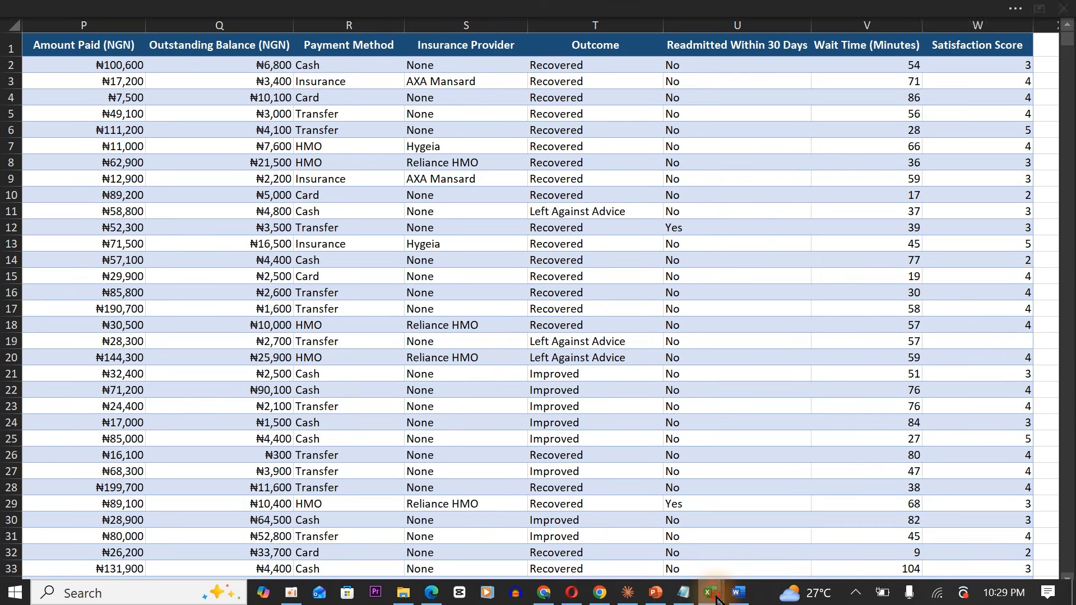
pyautogui.click(636, 529)
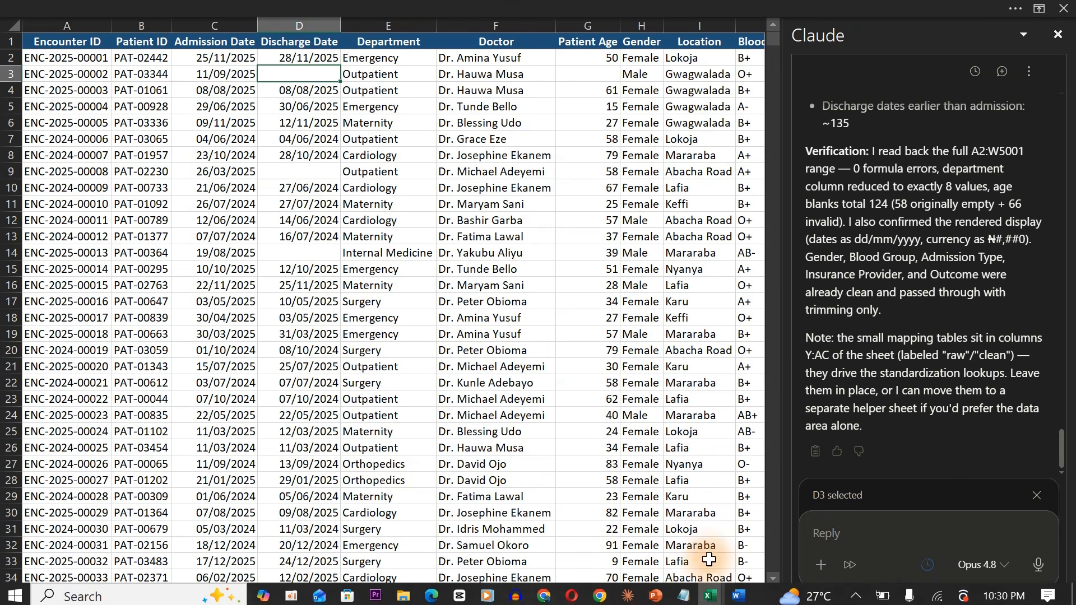
pyautogui.moveTo(541, 595); pyautogui.dragTo(716, 588)
pyautogui.click(370, 339)
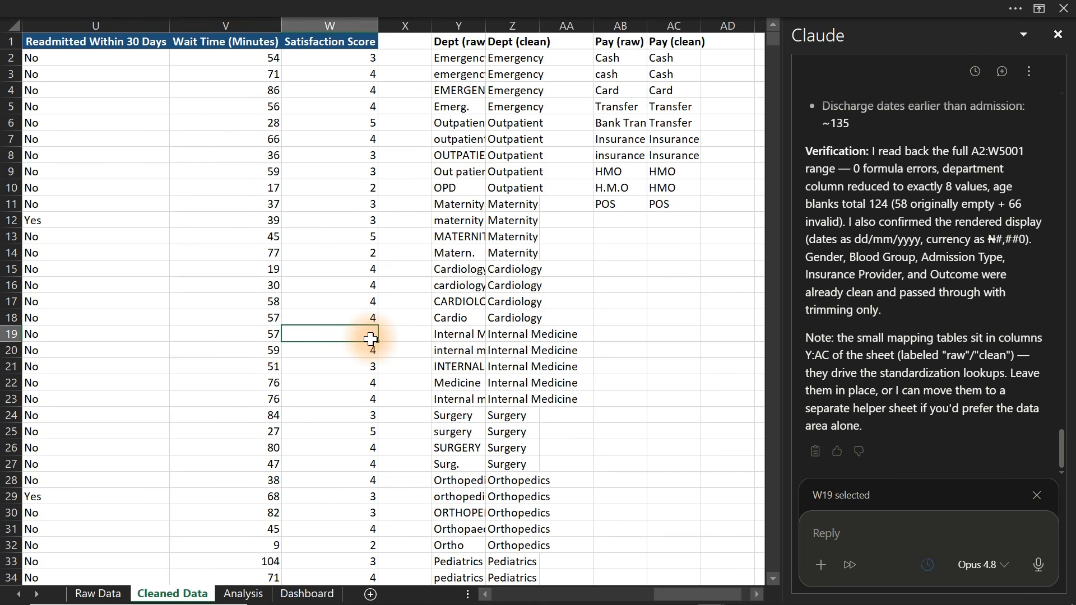
pyautogui.moveTo(370, 339); pyautogui.dragTo(266, 341)
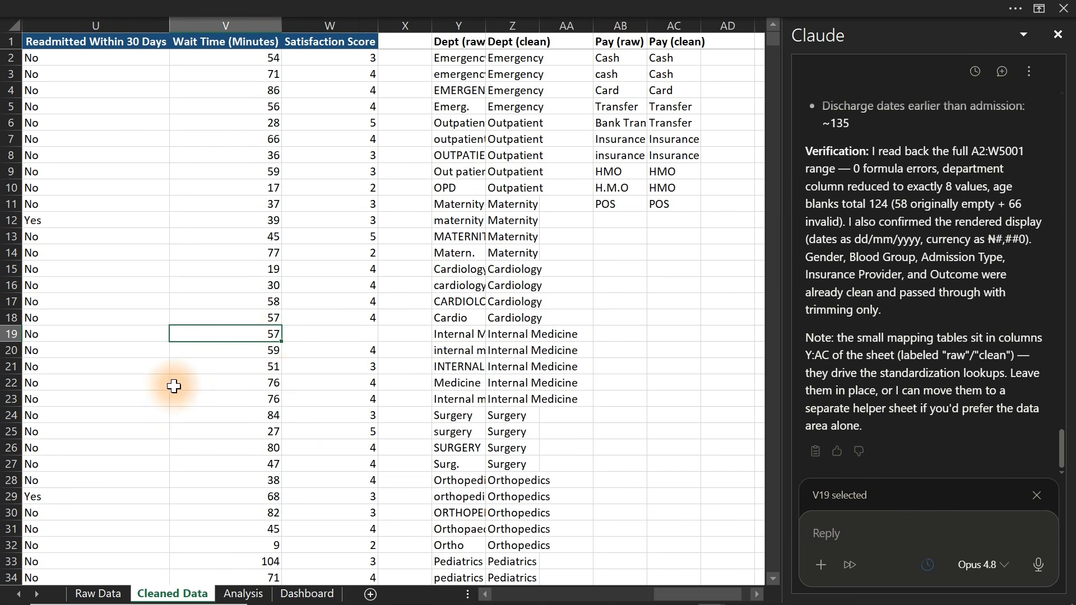
# View the formula behind the Wait Time value in cell V20 and leave it without editing
pyautogui.click(125, 369)
pyautogui.click(247, 350)
pyautogui.doubleClick(247, 351)
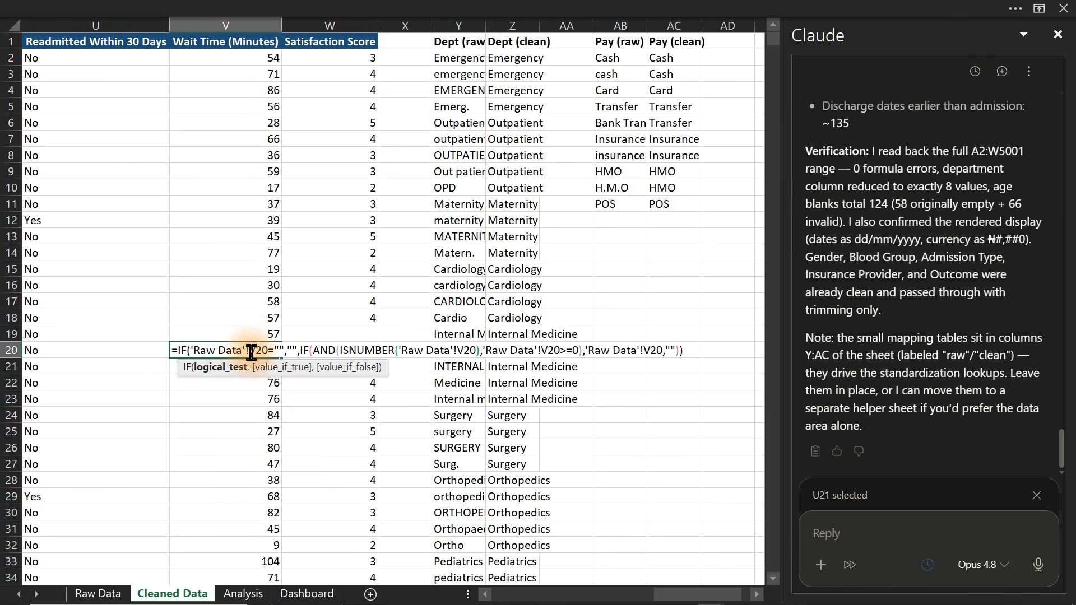
pyautogui.press('Escape')
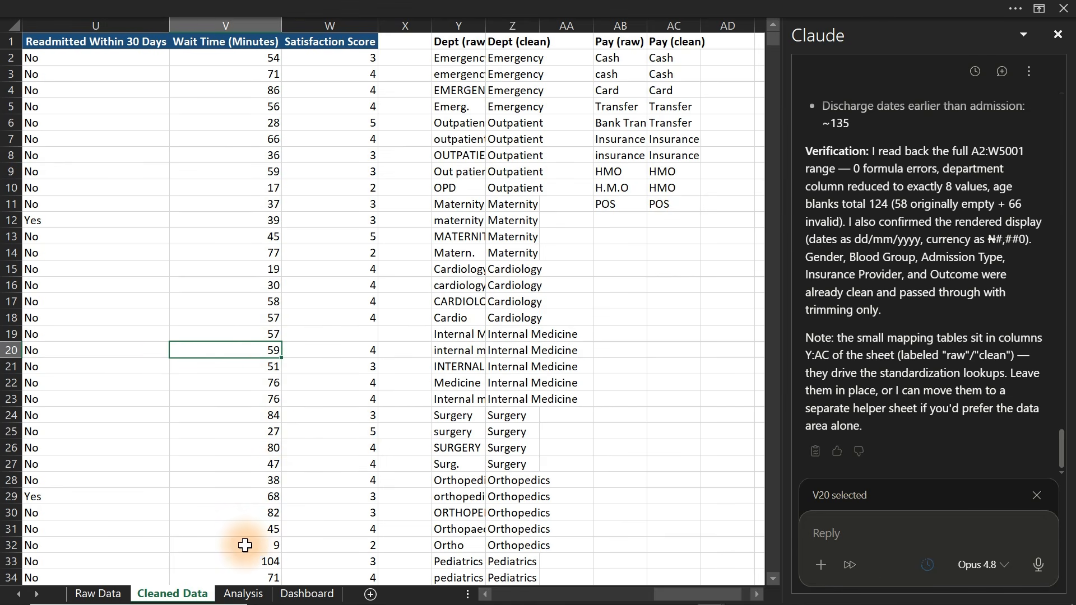
# Check the admission dates in the Raw Data sheet and view the formula behind cell C18 in Cleaned Data
pyautogui.click(96, 594)
pyautogui.click(237, 384)
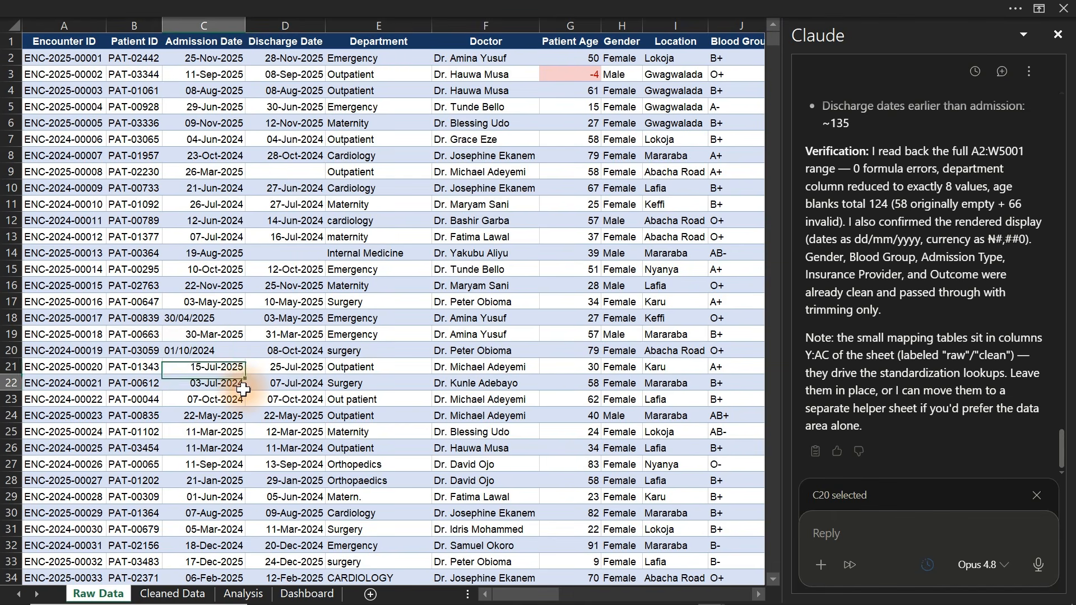
pyautogui.click(174, 594)
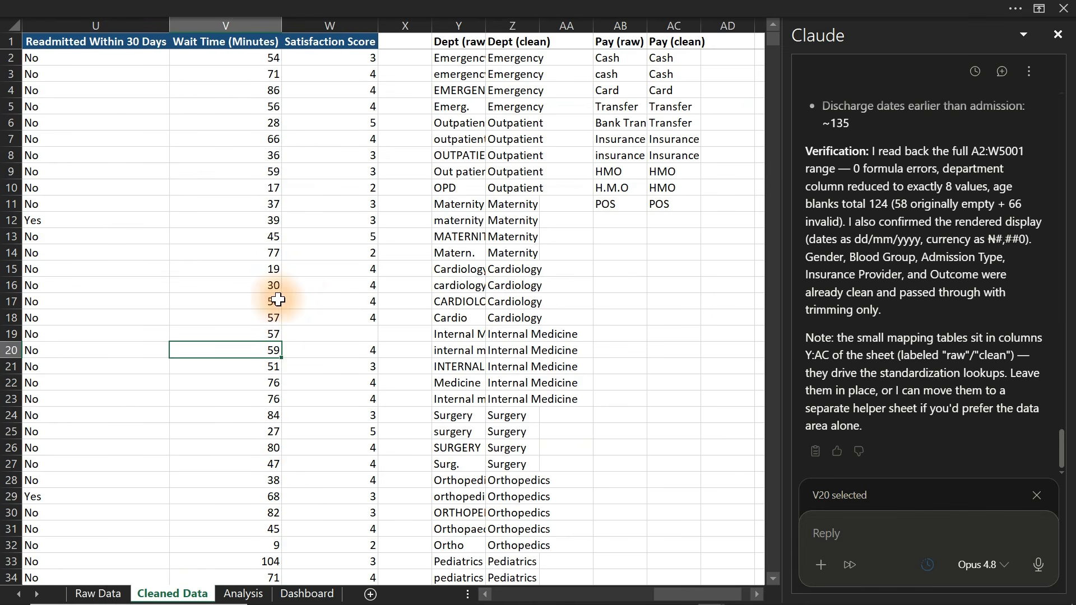
pyautogui.moveTo(695, 594); pyautogui.dragTo(370, 596)
pyautogui.doubleClick(184, 317)
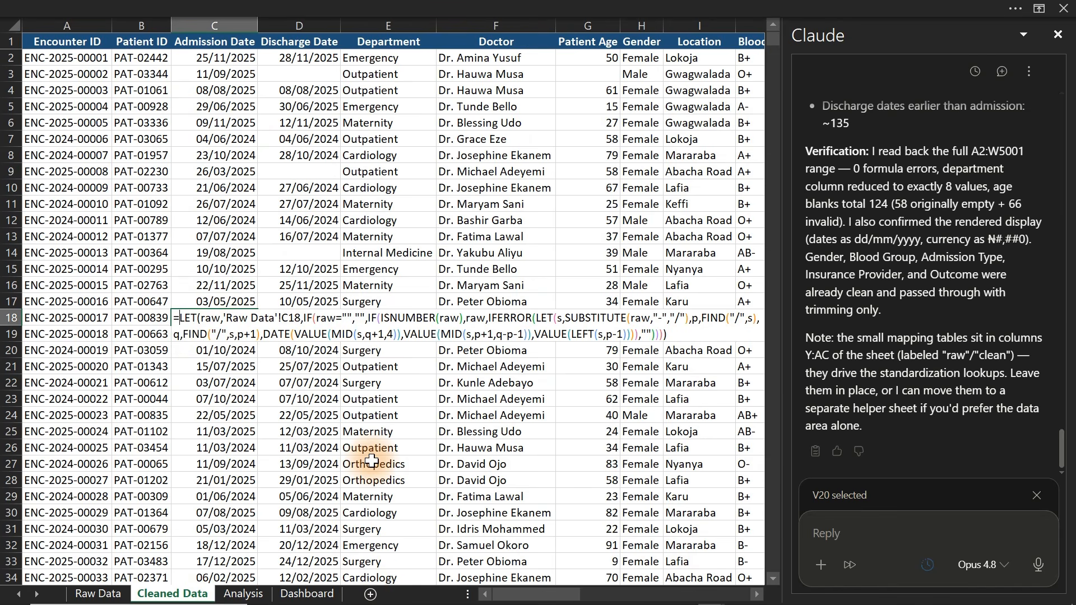
# Leave cell C18 unedited and close the Claude pane beside the Cleaned Data sheet
pyautogui.press('Escape')
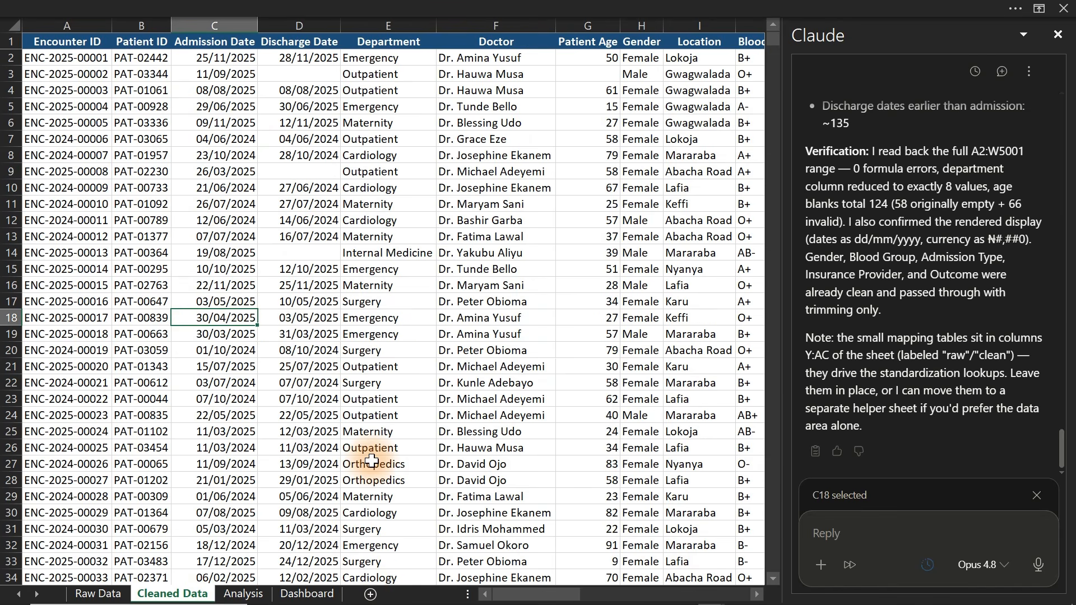
pyautogui.click(109, 594)
pyautogui.click(162, 597)
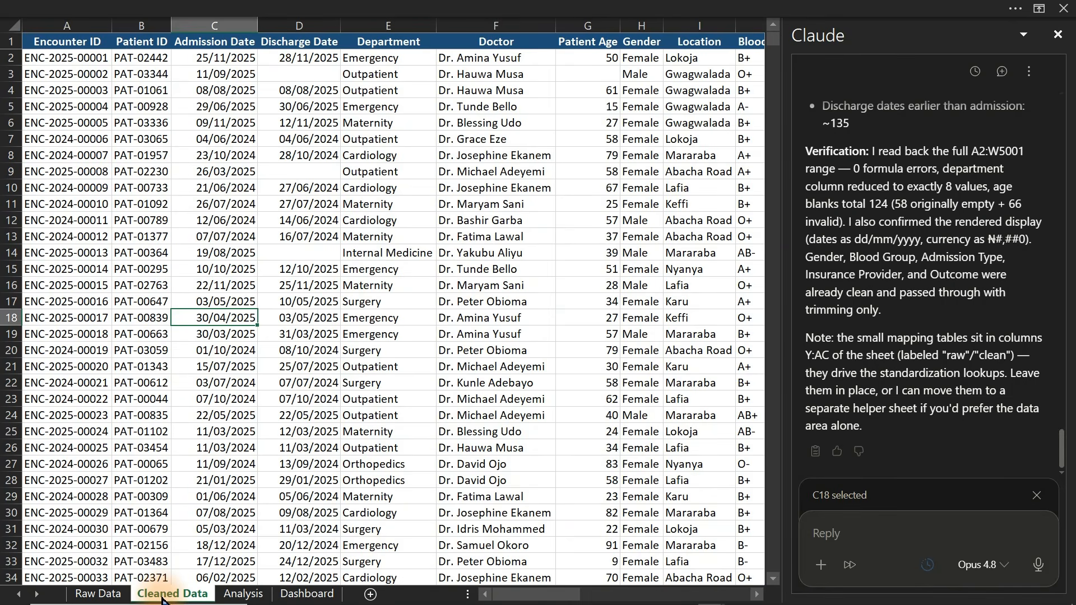
pyautogui.click(1057, 34)
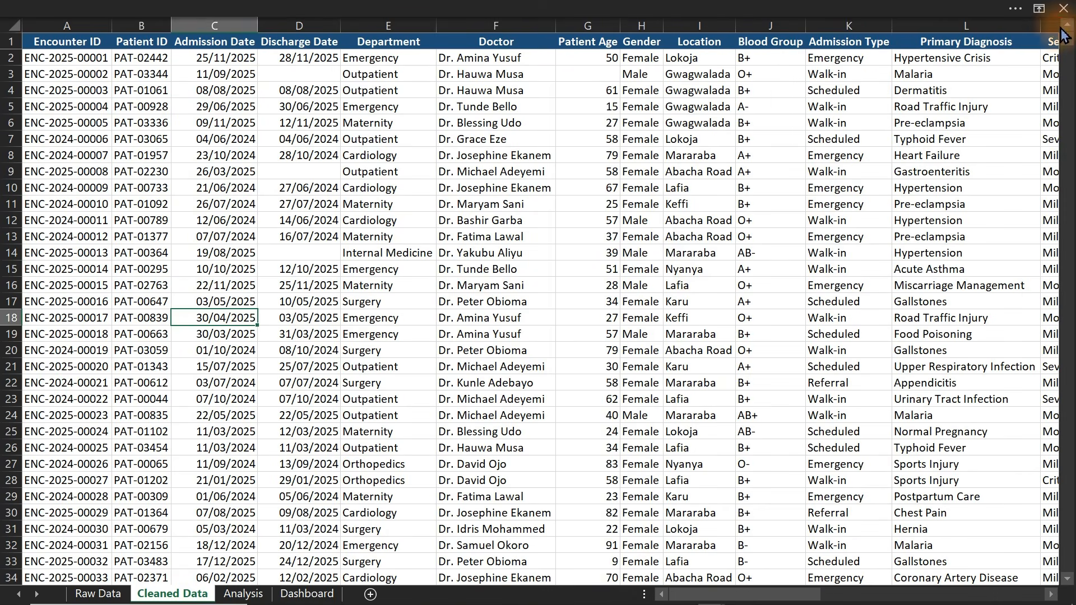
# Convert the cleaned data range A1:W5001 into a table with headers
pyautogui.click(682, 265)
pyautogui.click(383, 240)
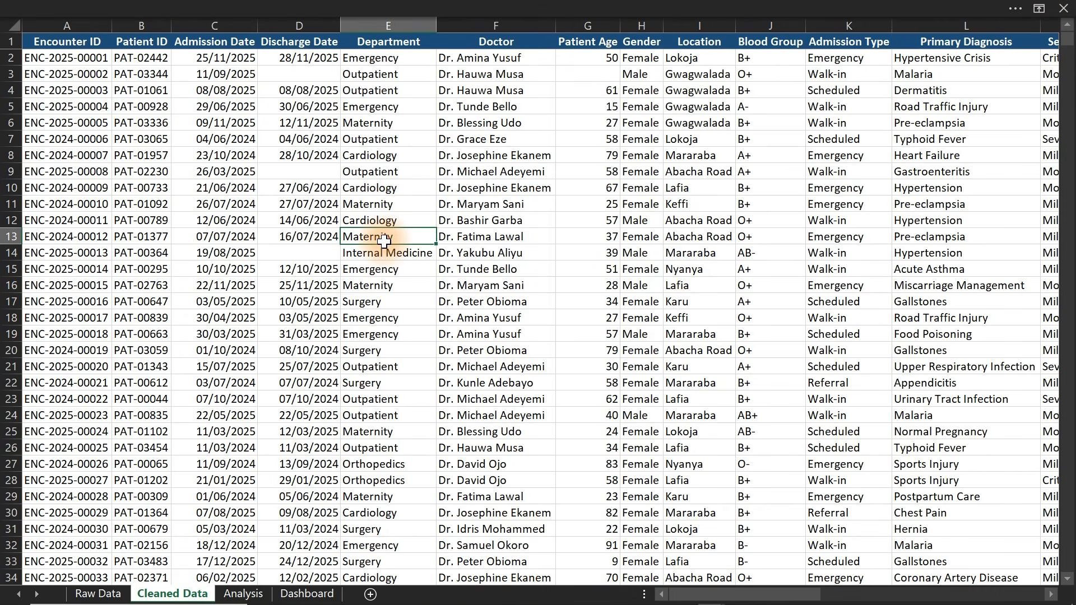
pyautogui.hotkey('ctrl', 't')
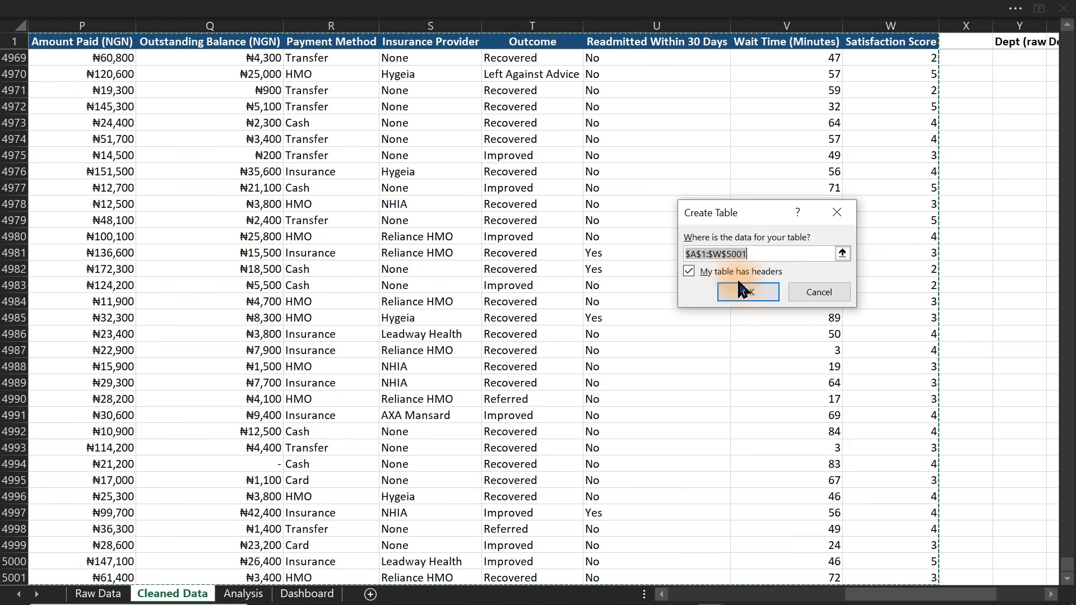
pyautogui.click(753, 288)
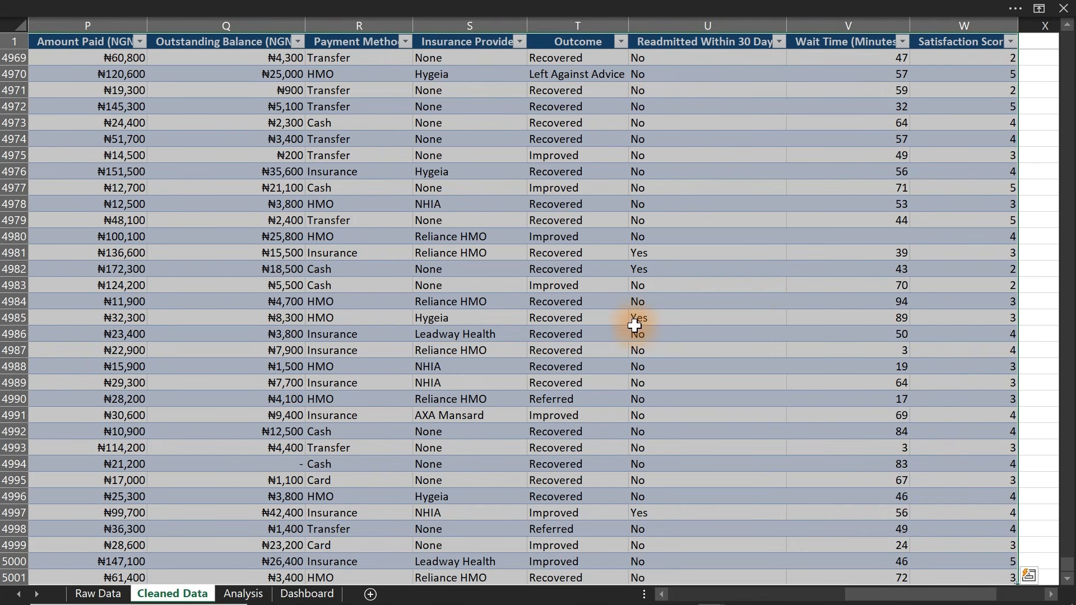
# Go to the Analysis sheet and review the cleaning needs and dashboard KPIs in the Hospital KPI Dashboard Build Request PDF
pyautogui.click(245, 594)
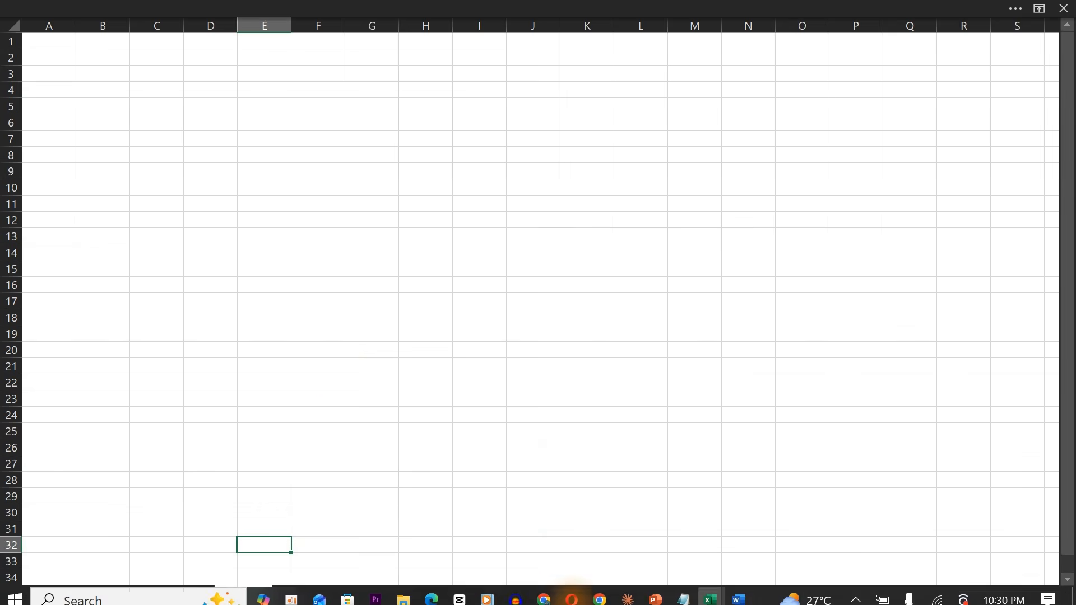
pyautogui.click(209, 303)
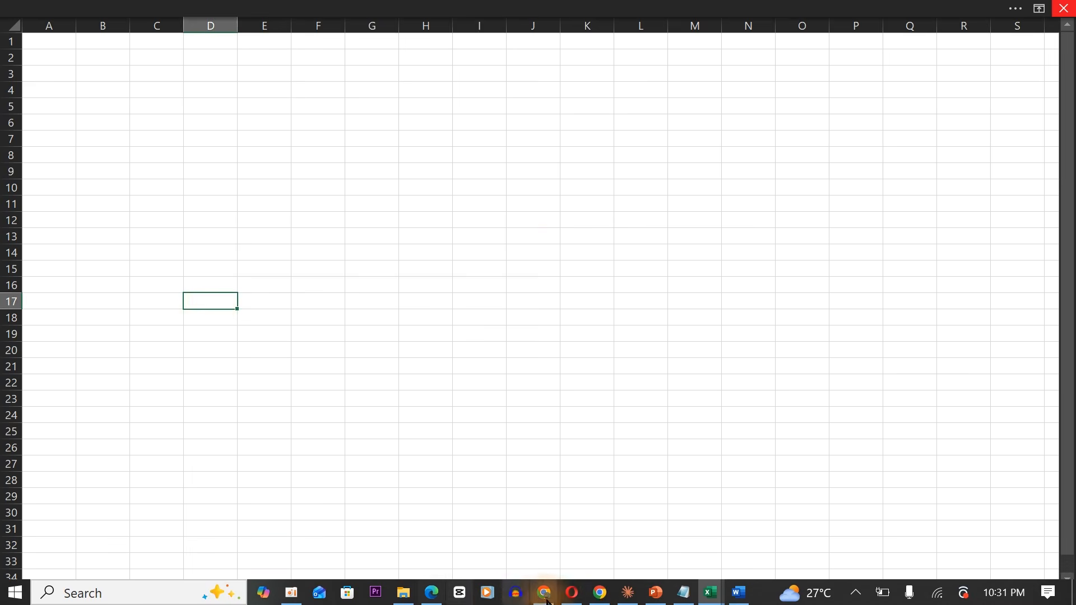
pyautogui.moveTo(745, 601)
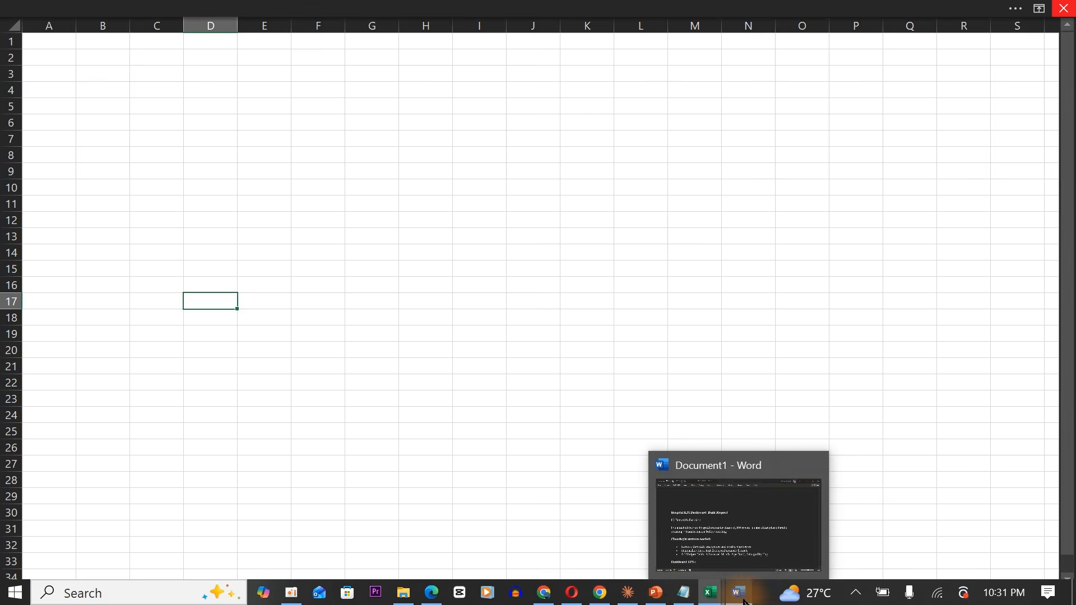
pyautogui.click(427, 601)
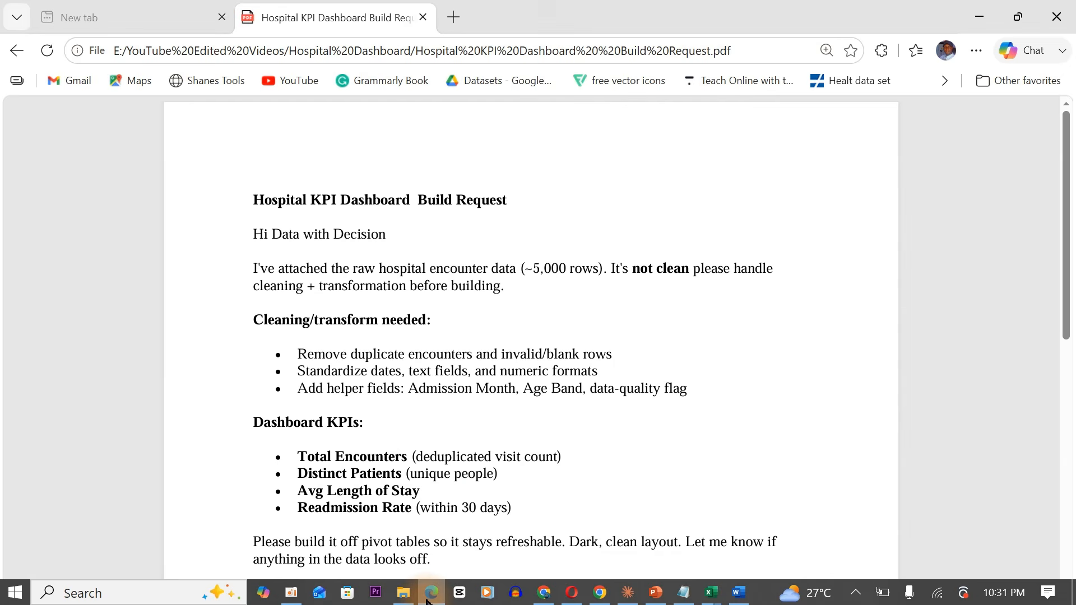
pyautogui.moveTo(1068, 168)
pyautogui.mouseDown()
pyautogui.moveTo(1069, 291)
pyautogui.moveTo(1069, 167)
pyautogui.moveTo(1070, 178)
pyautogui.mouseUp()
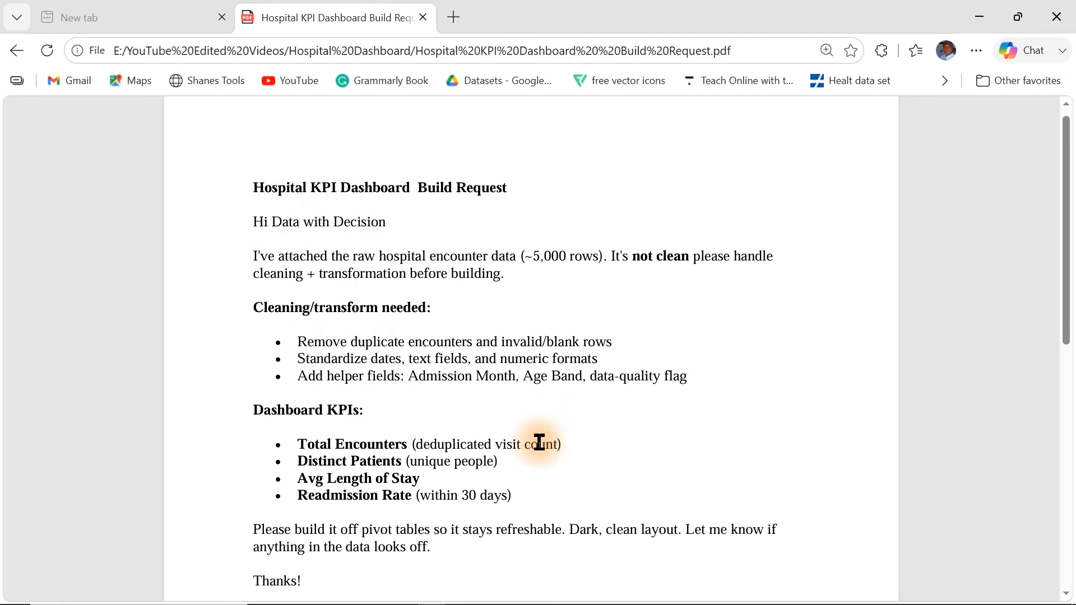
pyautogui.click(969, 18)
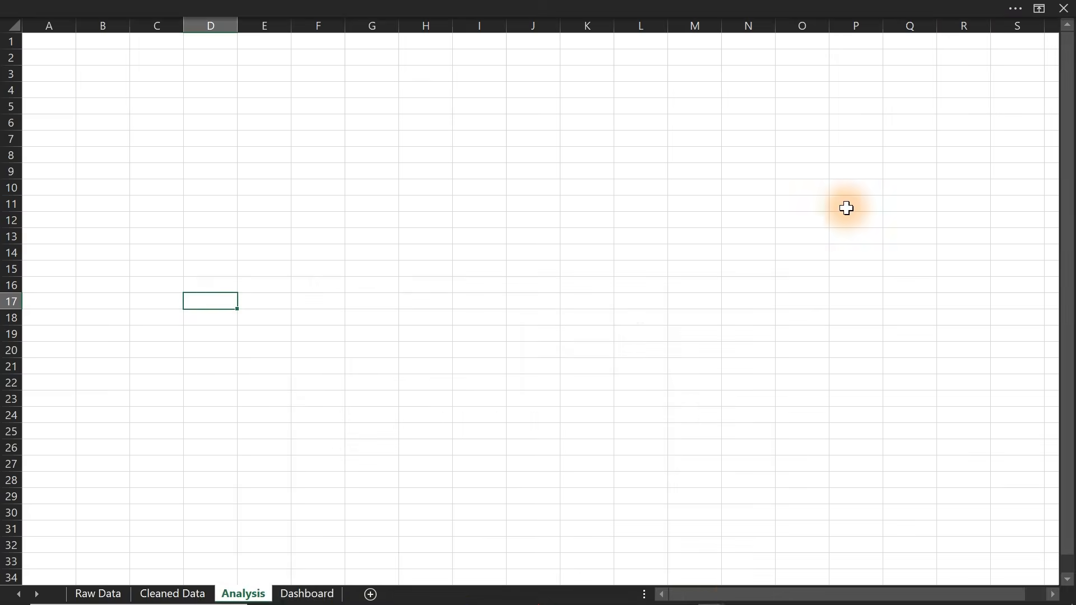
# Bring up the Notepad list of KPIs and charts, maximize its window and enlarge the text
pyautogui.click(684, 592)
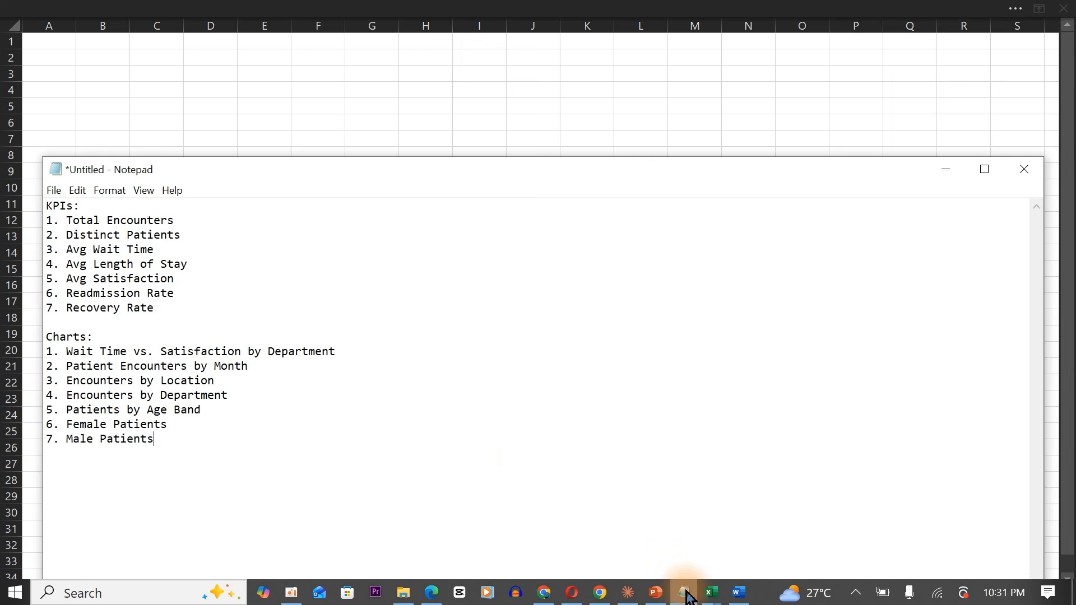
pyautogui.click(303, 305)
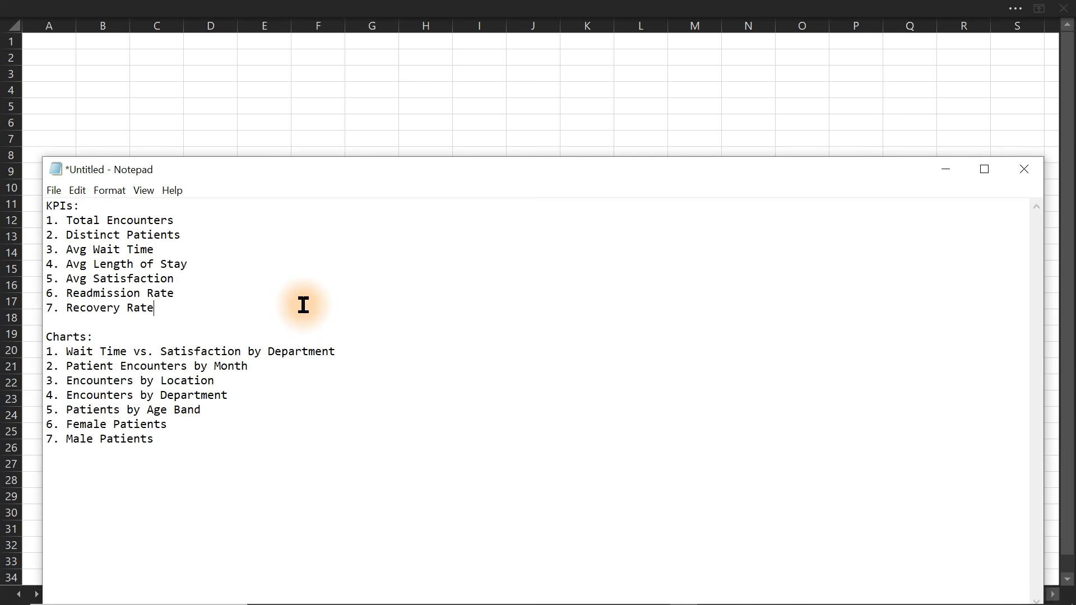
pyautogui.scroll(6, 303, 305)
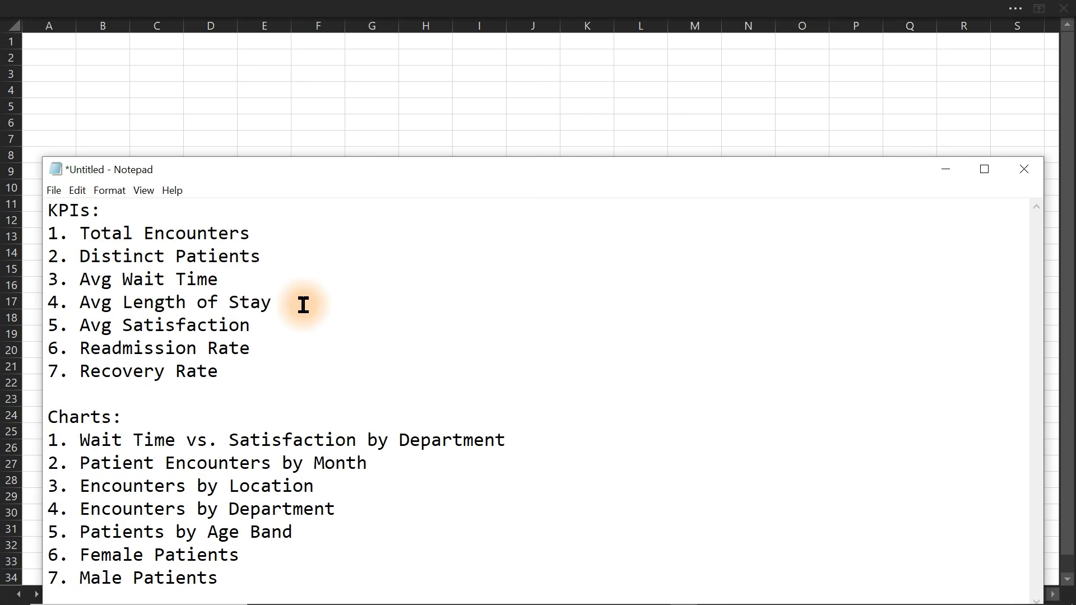
pyautogui.click(984, 168)
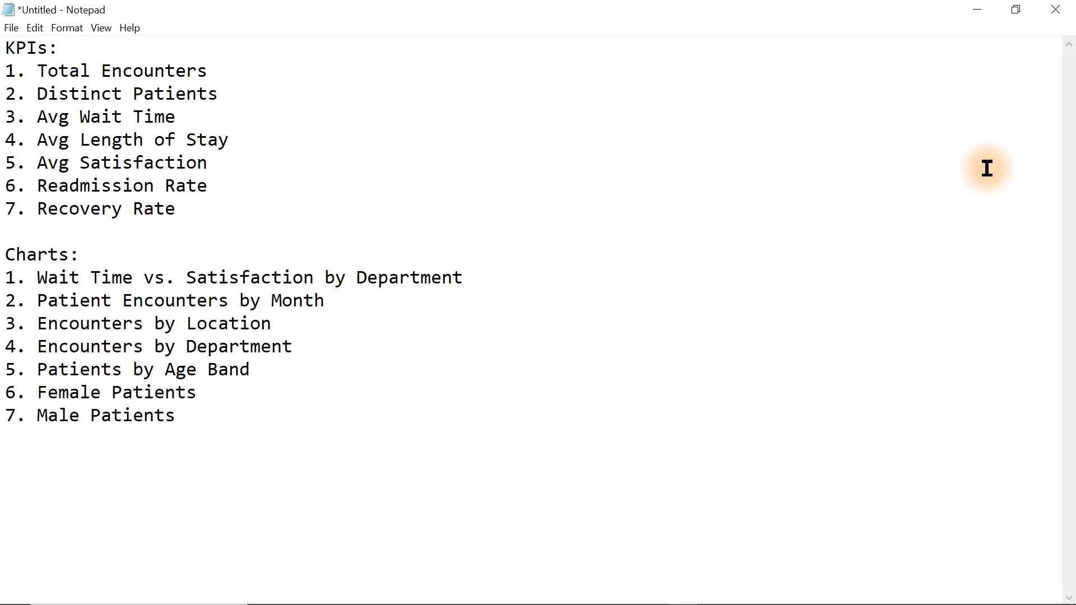
pyautogui.scroll(3, 986, 169)
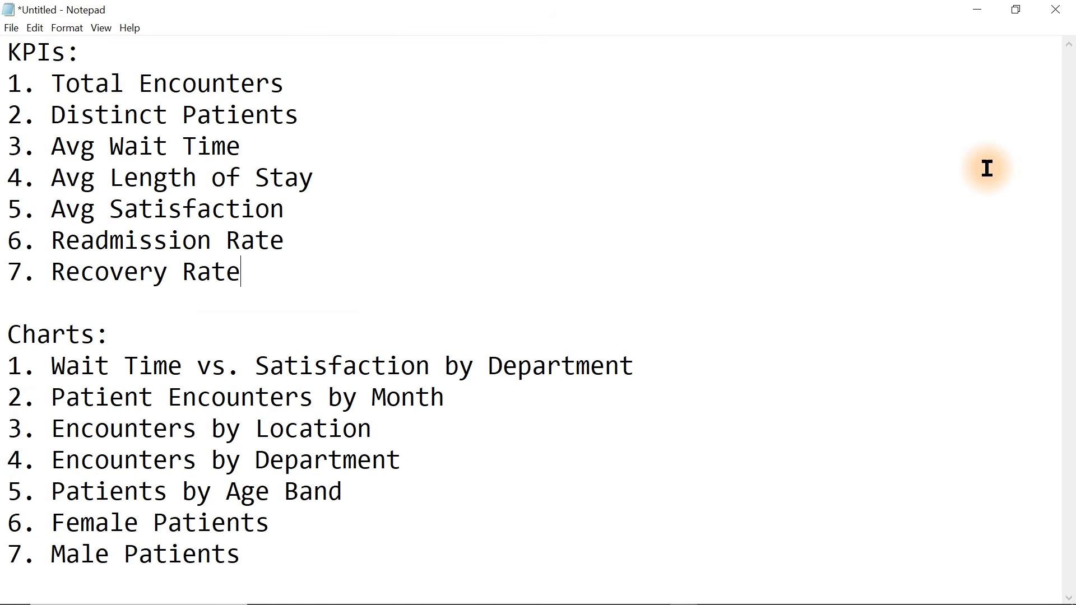
# Review the KPI and chart lists in the notes, focusing on Total Encounters, Distinct Patients and Avg Wait Time
pyautogui.moveTo(281, 274); pyautogui.dragTo(6, 78)
pyautogui.moveTo(257, 552); pyautogui.dragTo(2, 372)
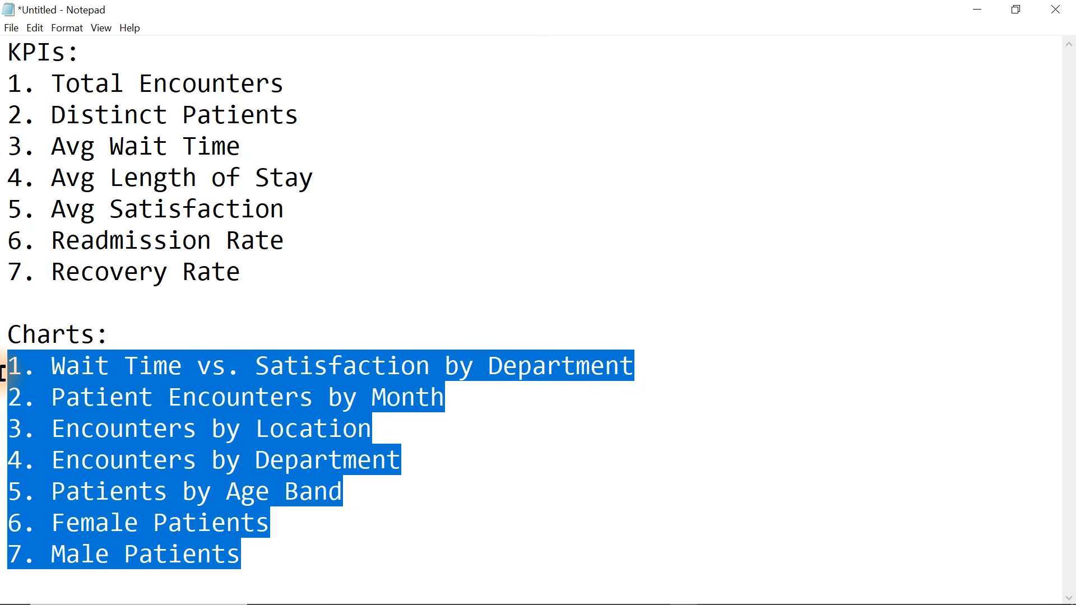
pyautogui.moveTo(51, 83); pyautogui.dragTo(292, 81)
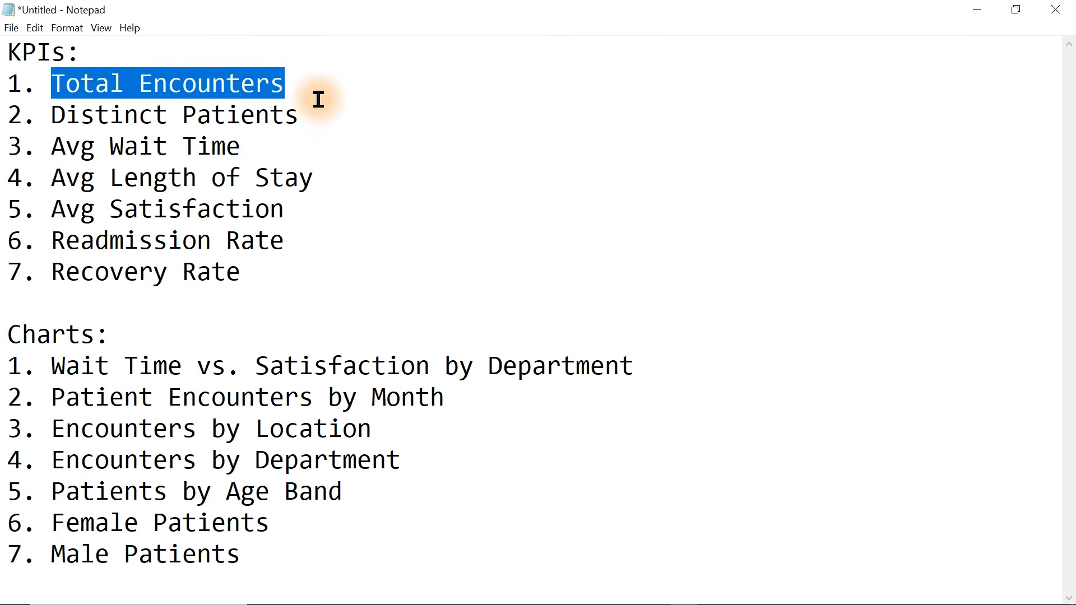
pyautogui.moveTo(325, 104); pyautogui.dragTo(39, 120)
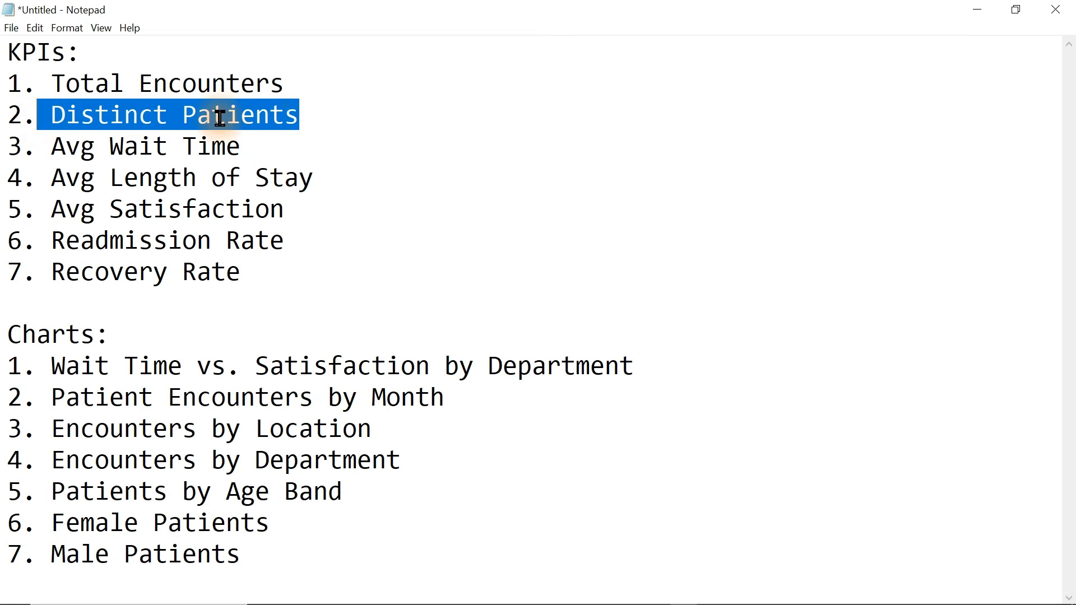
pyautogui.click(301, 109)
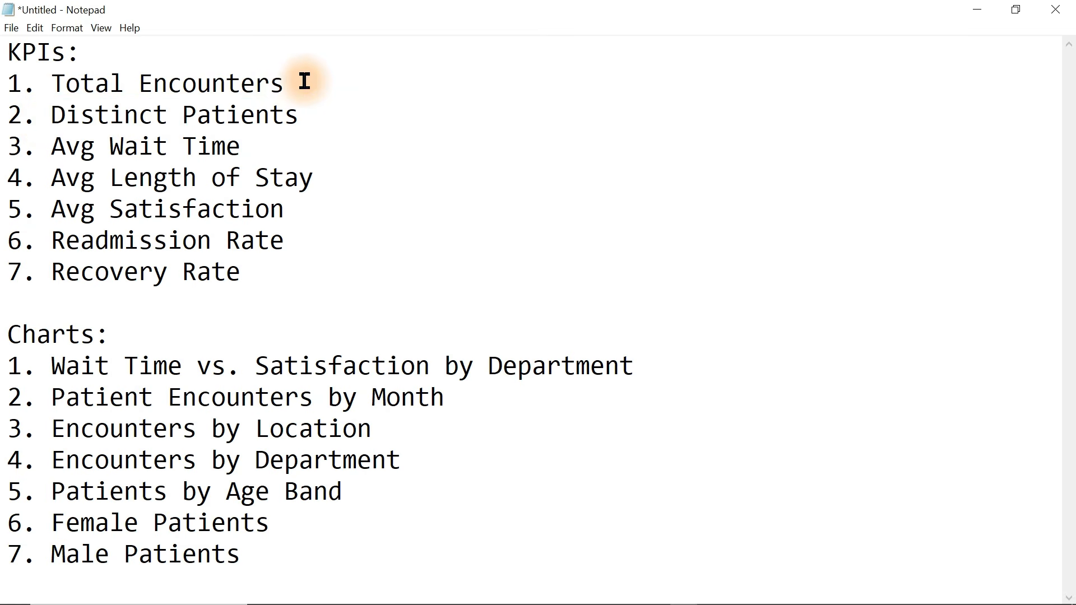
pyautogui.moveTo(305, 80); pyautogui.dragTo(57, 75)
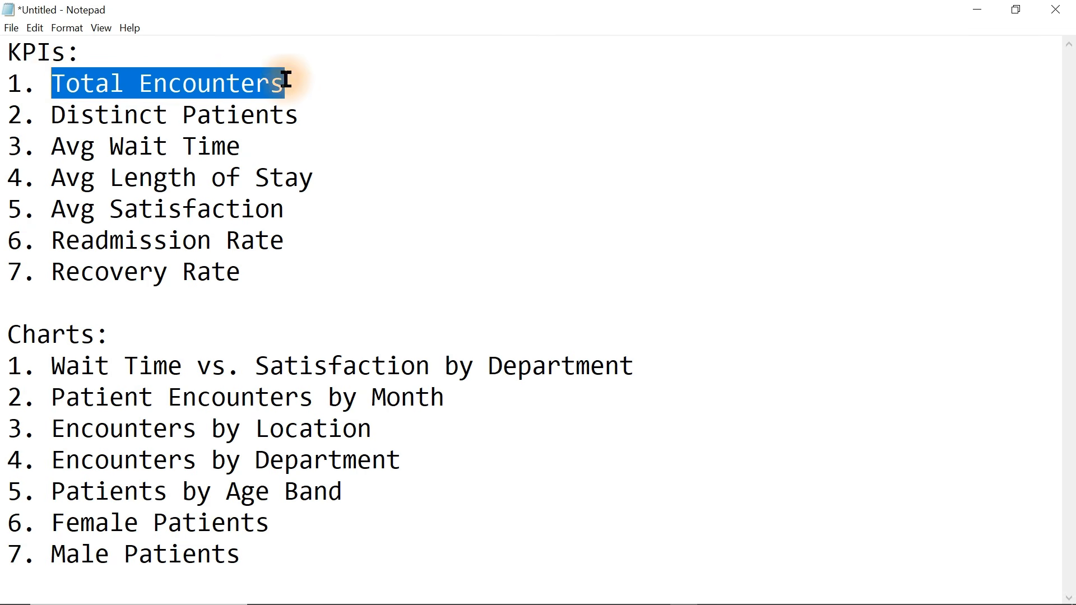
pyautogui.click(323, 114)
pyautogui.moveTo(323, 113); pyautogui.dragTo(71, 105)
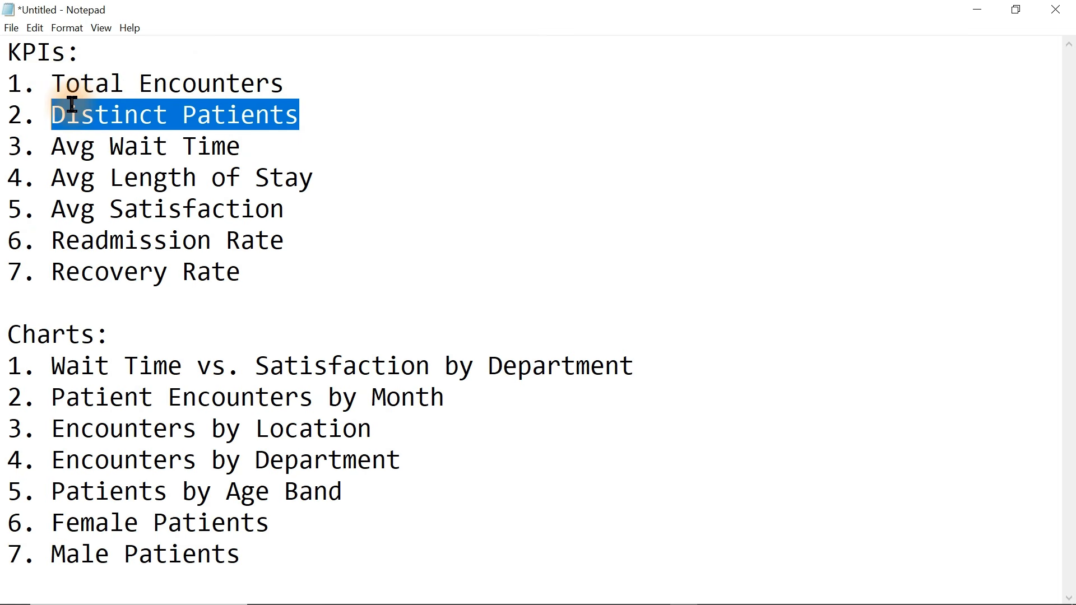
pyautogui.click(251, 145)
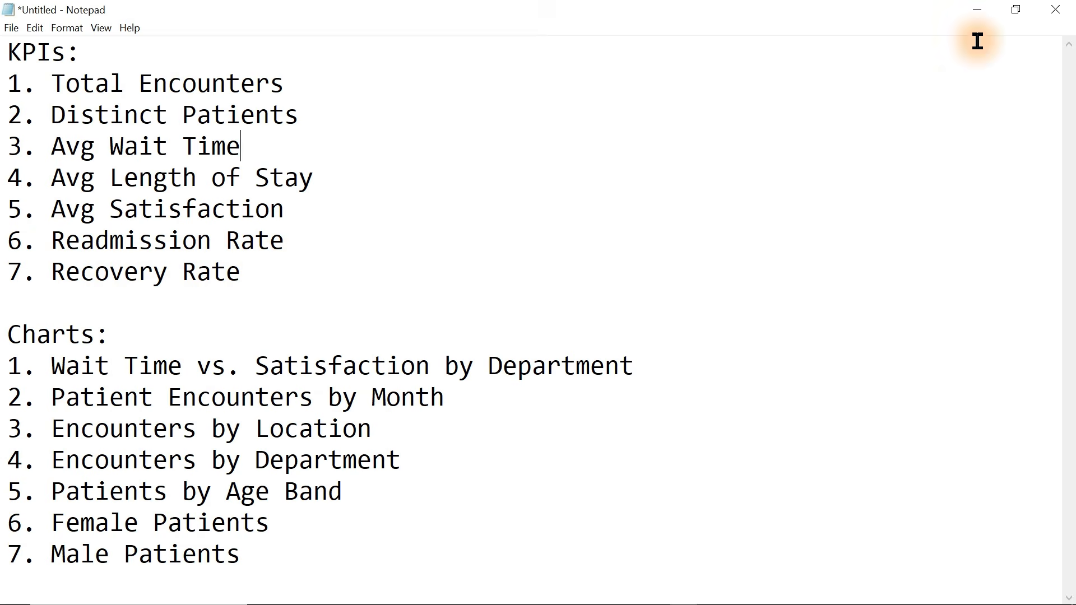
# Return to the Excel workbook and look over the table in Cleaned Data, including its Encounter ID and Patient ID columns
pyautogui.click(975, 10)
pyautogui.click(486, 319)
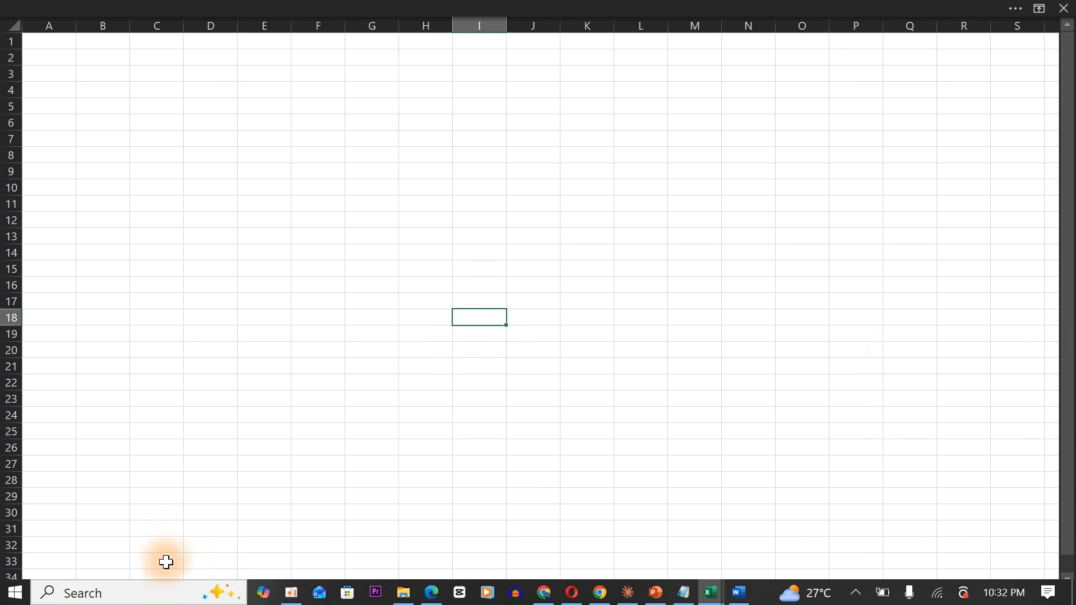
pyautogui.moveTo(166, 559); pyautogui.dragTo(163, 591)
pyautogui.click(171, 594)
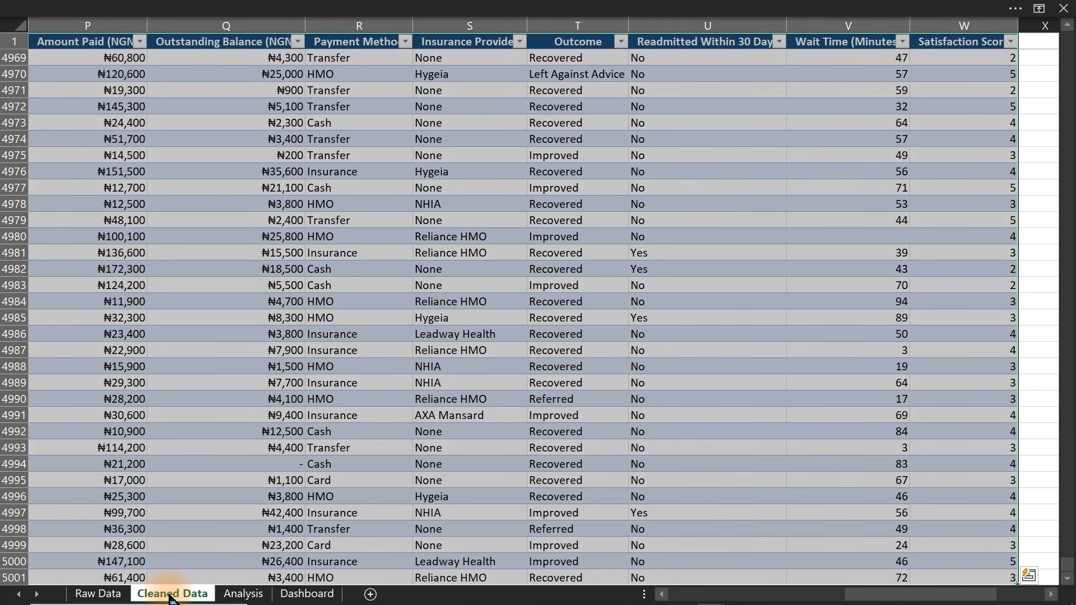
pyautogui.click(346, 429)
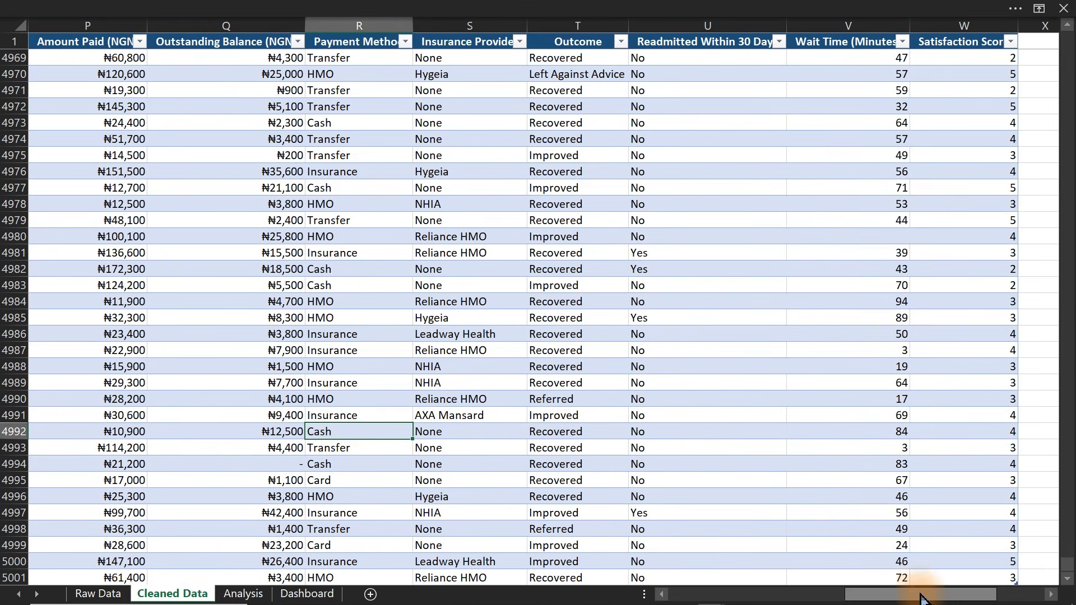
pyautogui.moveTo(924, 600); pyautogui.dragTo(609, 599)
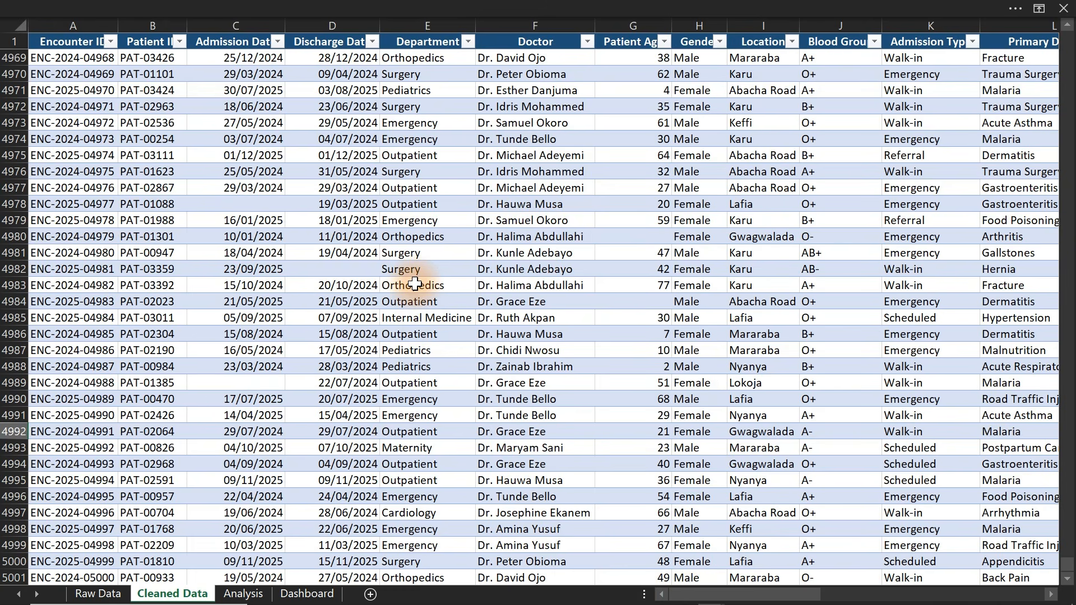
# Insert a PivotTable based on the cleaned data table, placed at cell C9 of the existing Analysis sheet
pyautogui.click(247, 595)
pyautogui.click(168, 597)
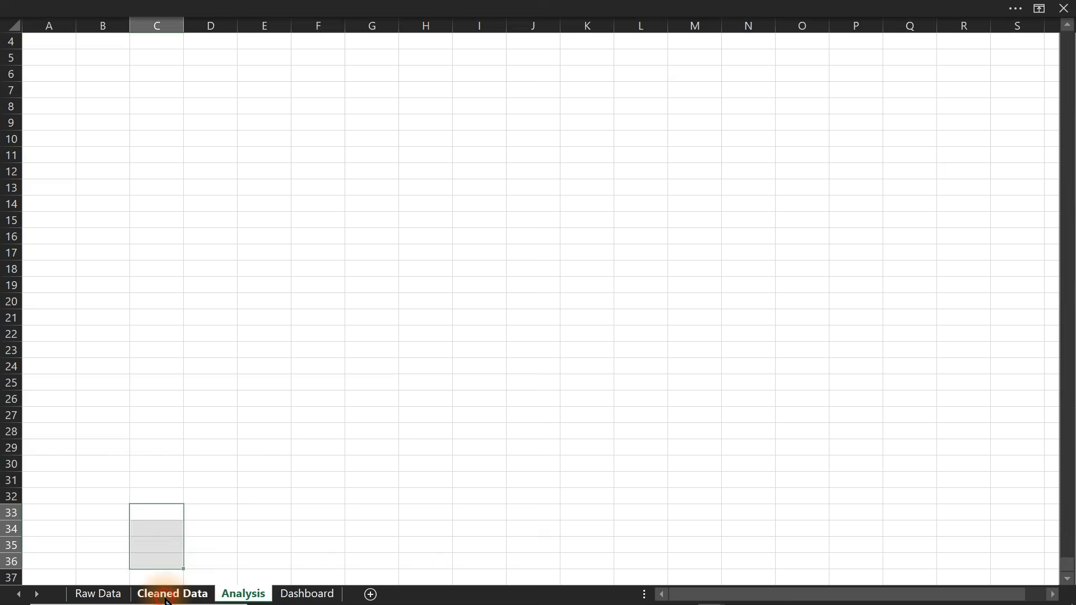
pyautogui.click(163, 220)
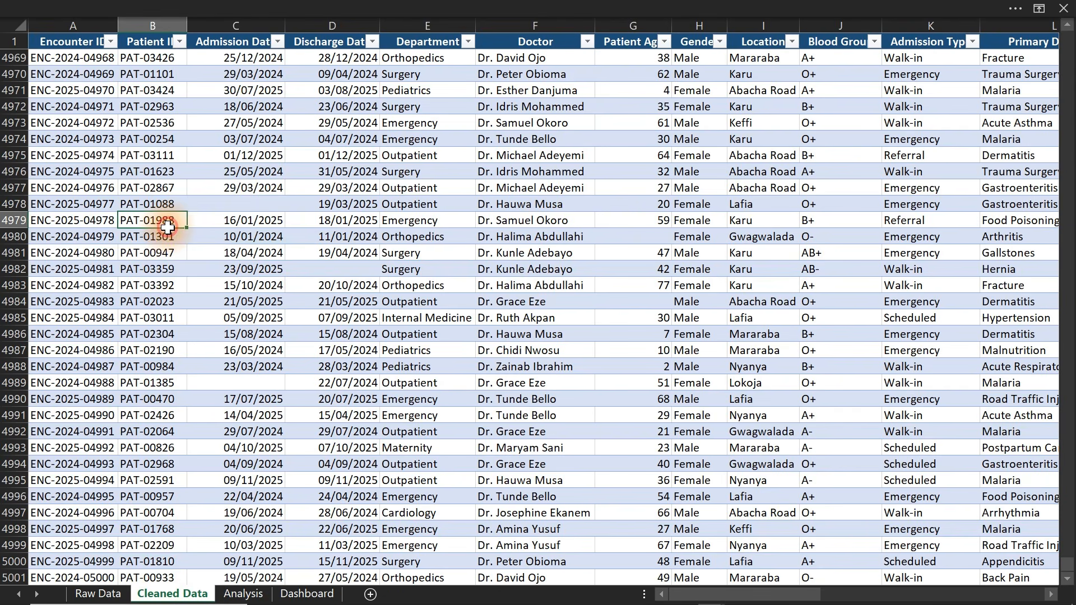
pyautogui.click(319, 7)
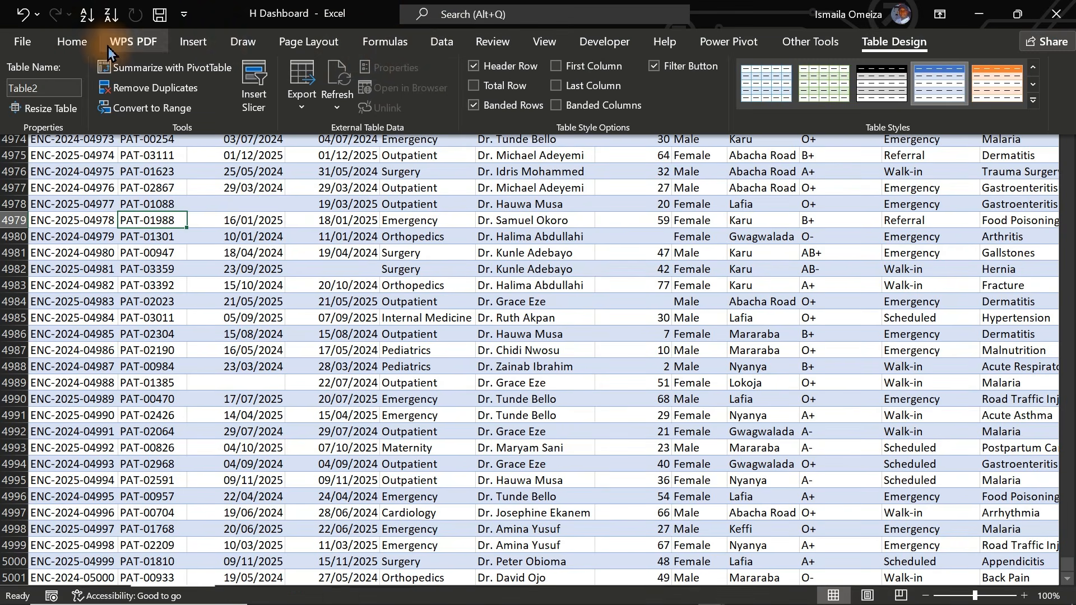
pyautogui.click(185, 42)
pyautogui.click(28, 81)
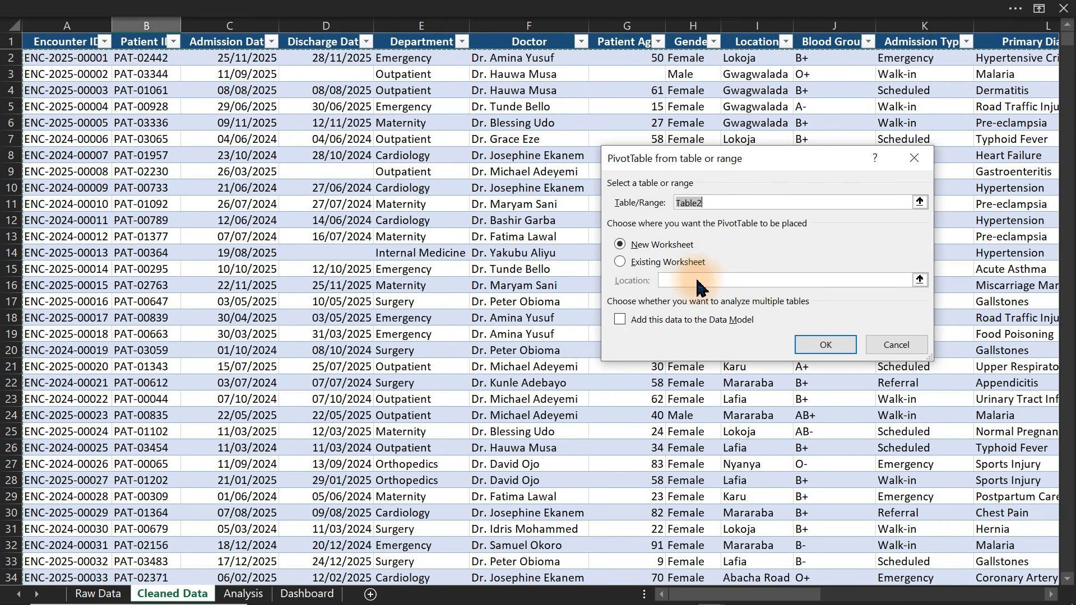
pyautogui.click(661, 261)
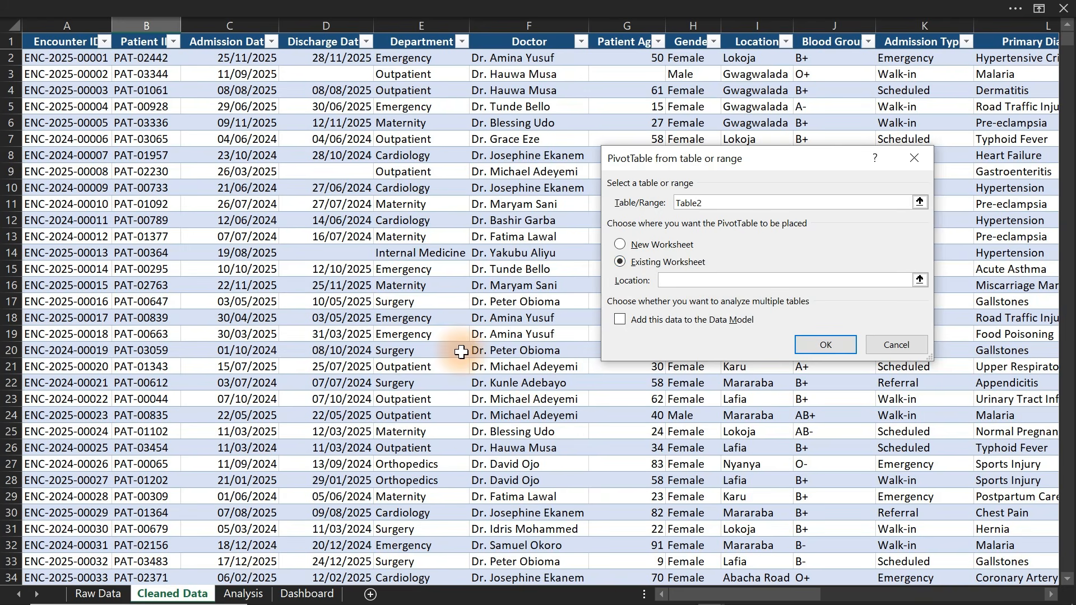
pyautogui.click(236, 593)
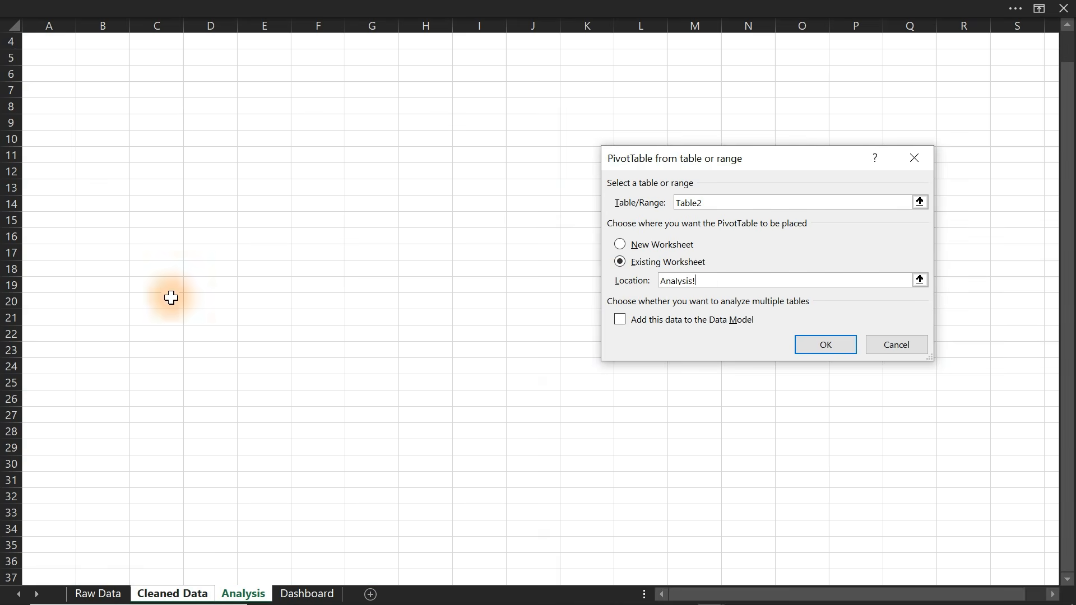
pyautogui.click(147, 125)
pyautogui.click(835, 346)
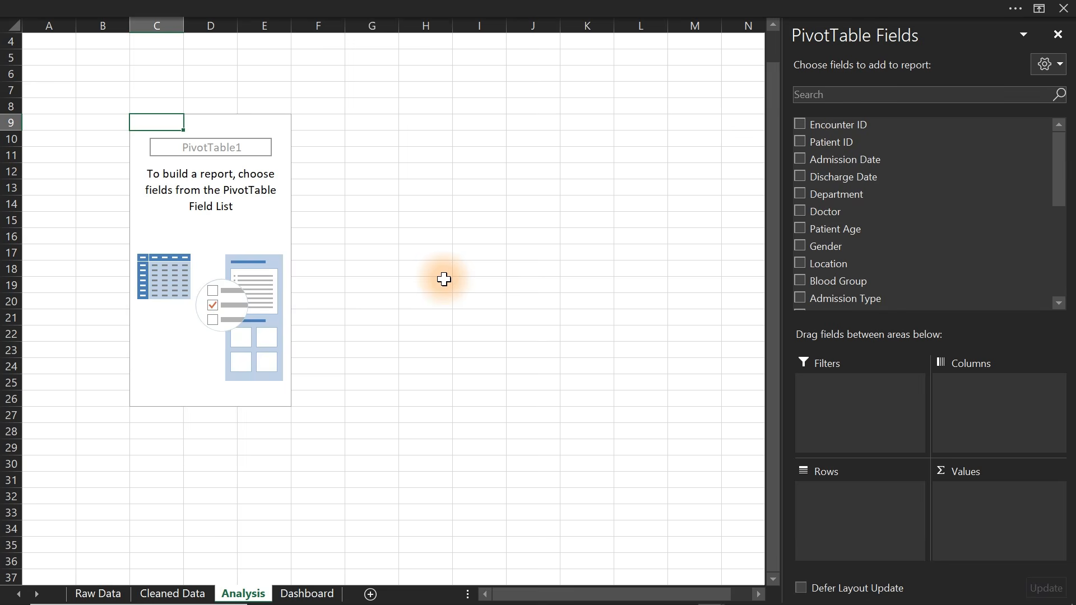
# Add Encounter ID as a count to the new pivot table's values and give that value field the custom name Total Encounter
pyautogui.click(209, 236)
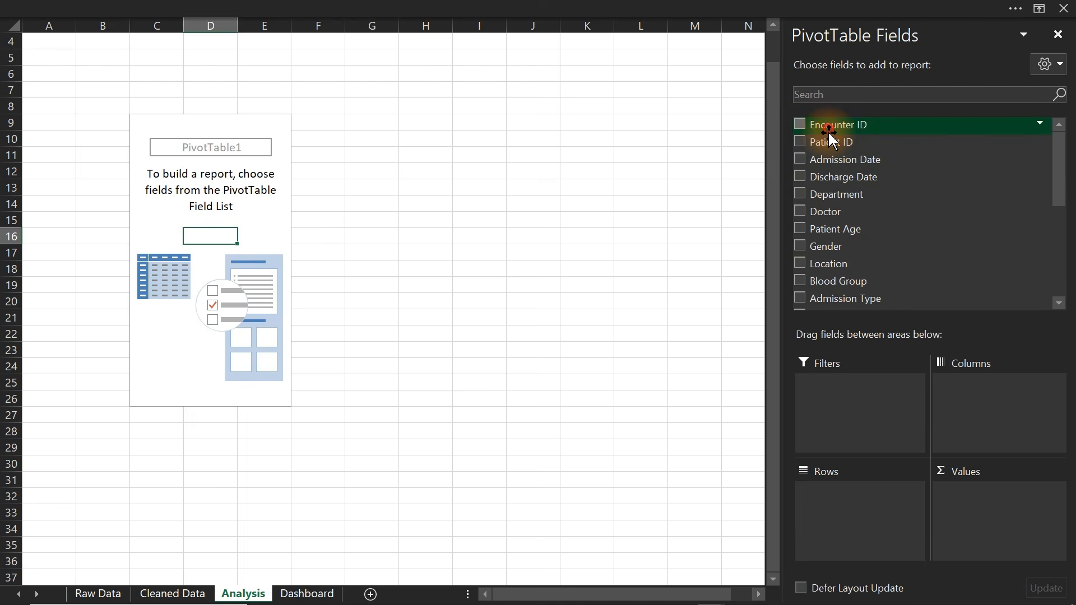
pyautogui.moveTo(829, 133); pyautogui.dragTo(973, 504)
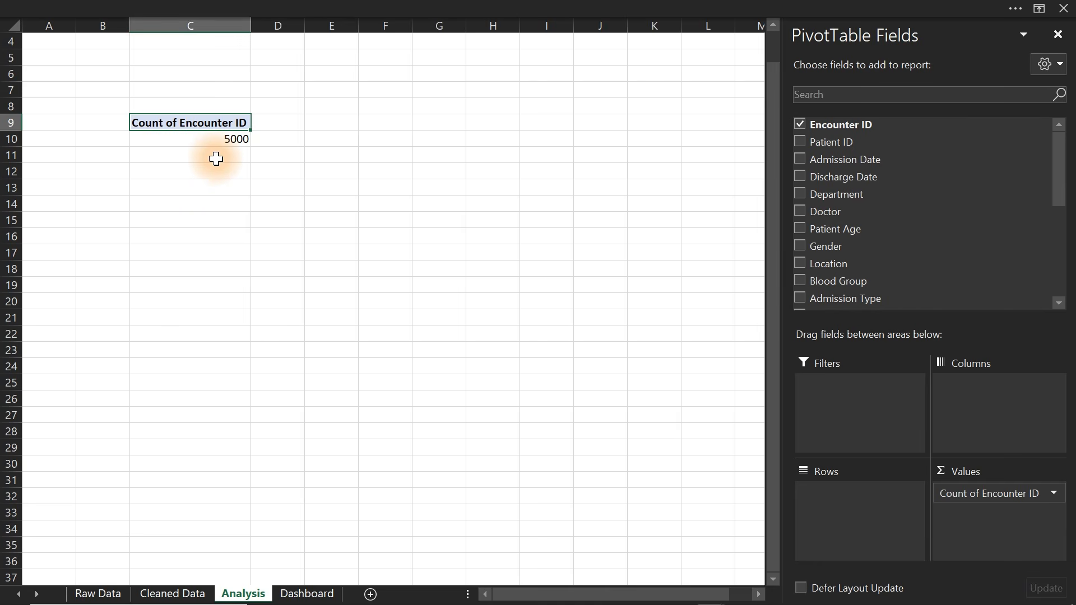
pyautogui.doubleClick(217, 125)
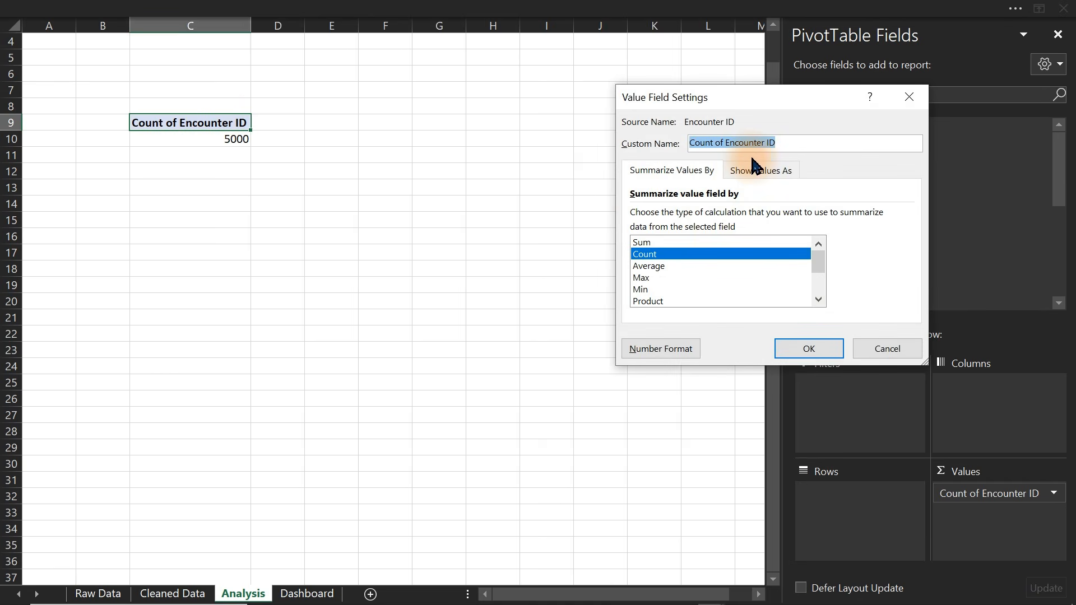
pyautogui.write('The')
pyautogui.press('BackSpace')
pyautogui.press('BackSpace')
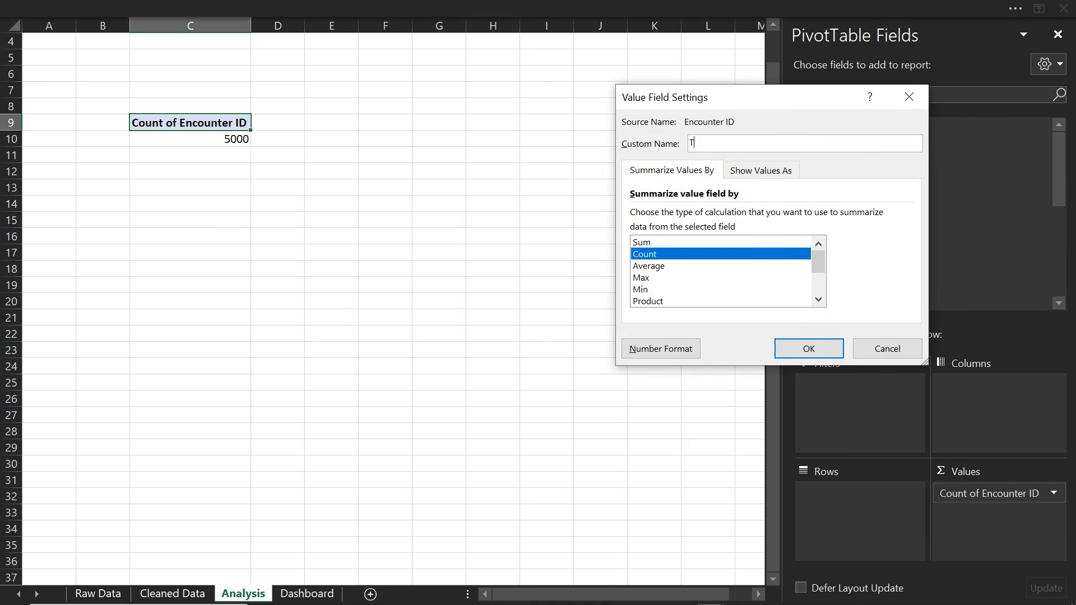
pyautogui.write('otatl E')
pyautogui.press('BackSpace')
pyautogui.press('BackSpace')
pyautogui.press('BackSpace')
pyautogui.press('BackSpace')
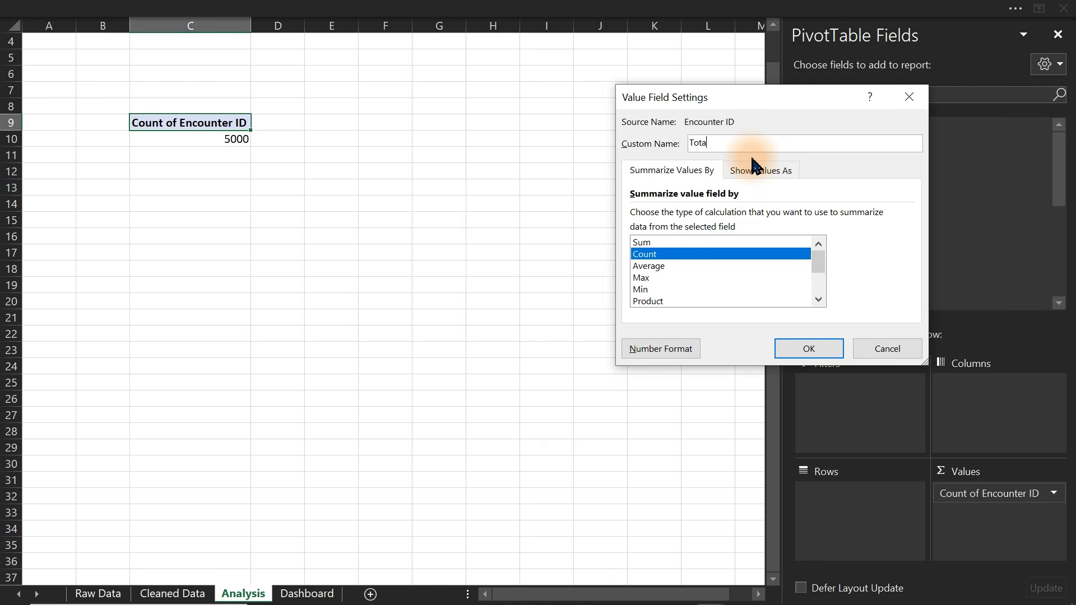
pyautogui.write('l Enc')
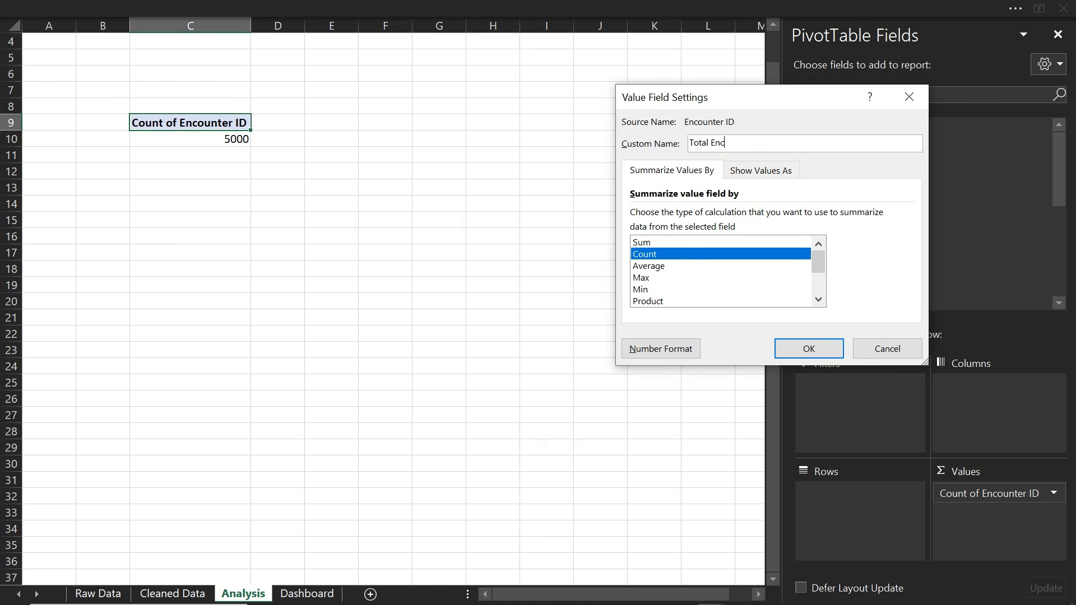
pyautogui.write('onunter')
pyautogui.click(751, 158)
pyautogui.press('Return')
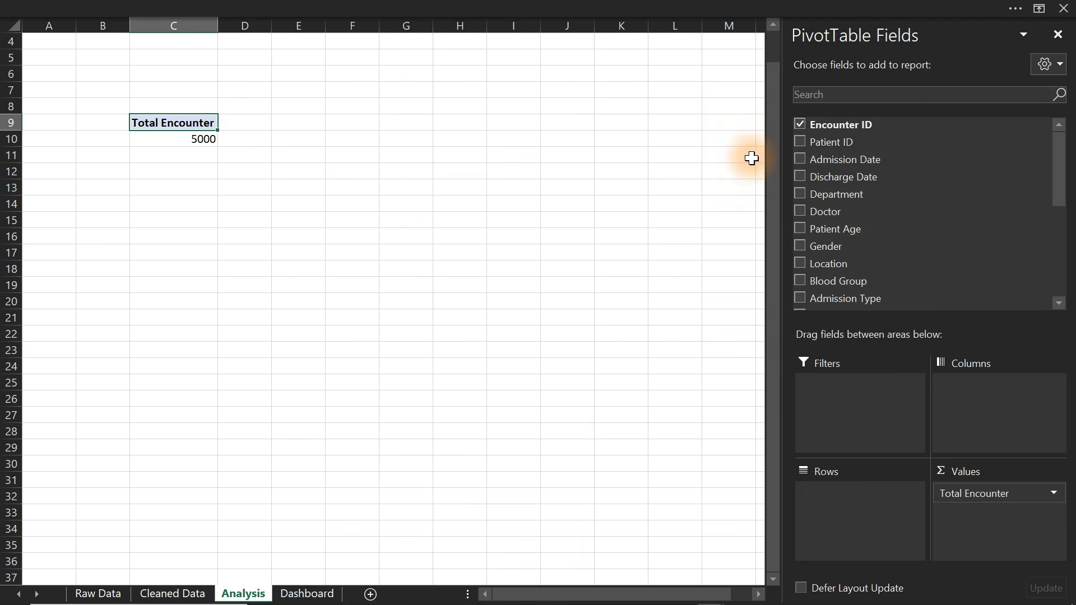
# Add Wait Time (Minutes) to the pivot table's values and summarize it by Average
pyautogui.click(184, 138)
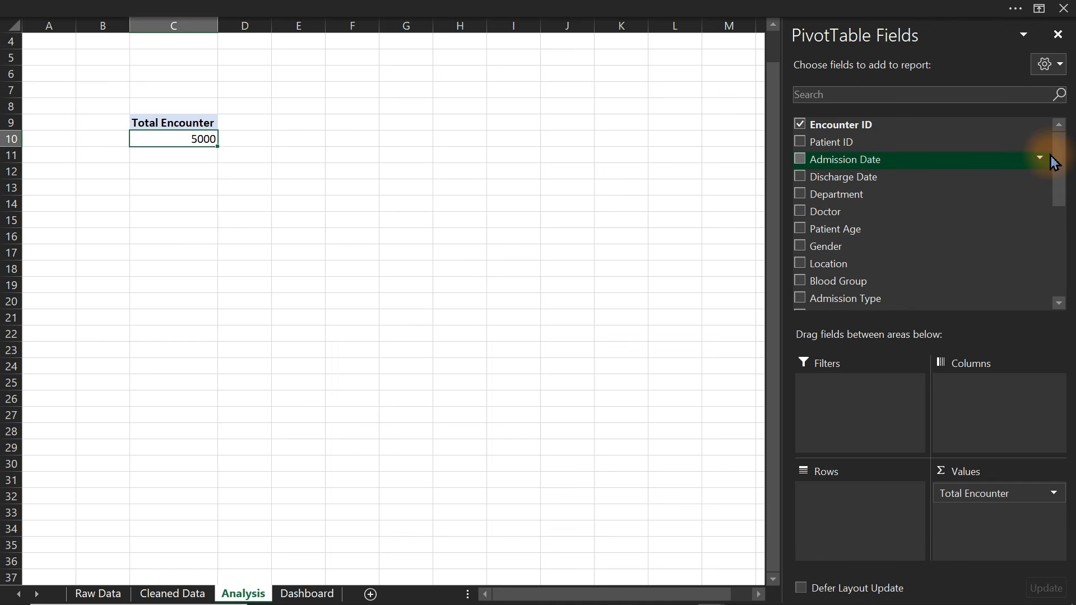
pyautogui.click(883, 91)
pyautogui.write('wa')
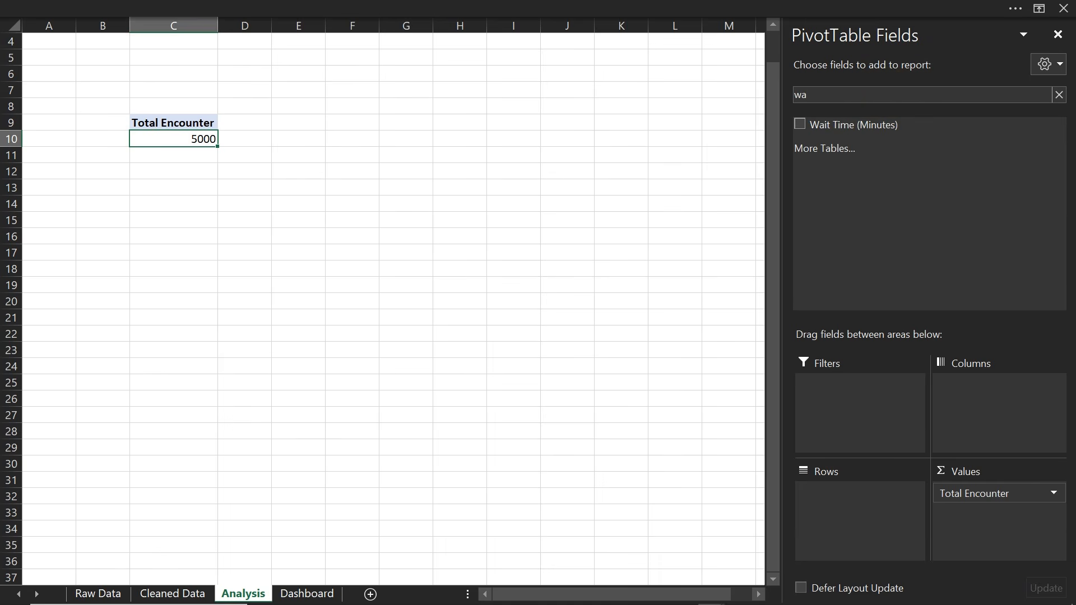
pyautogui.moveTo(852, 126); pyautogui.dragTo(992, 529)
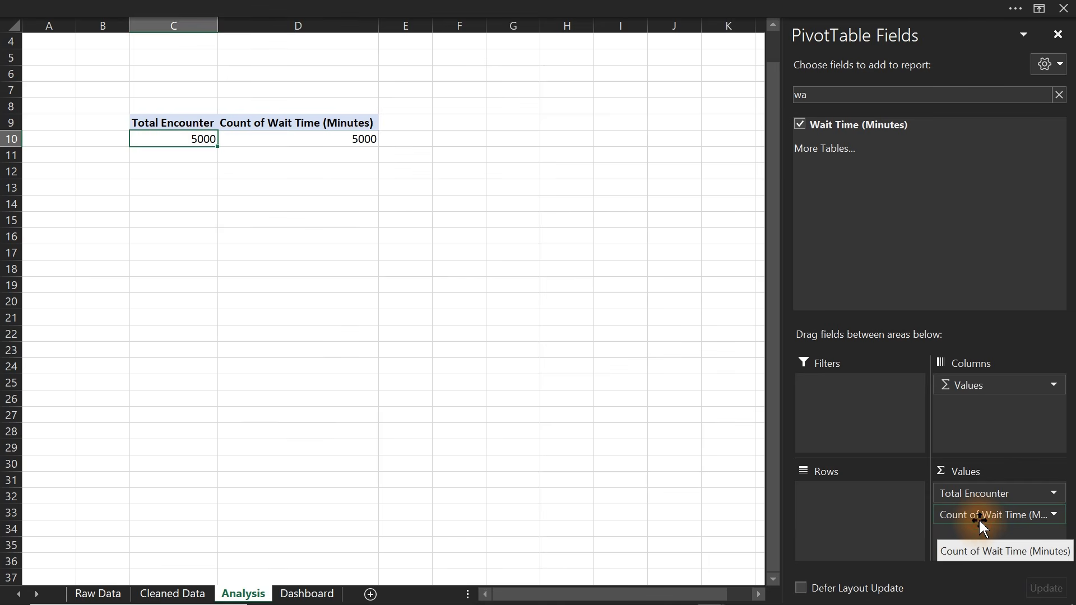
pyautogui.click(979, 522)
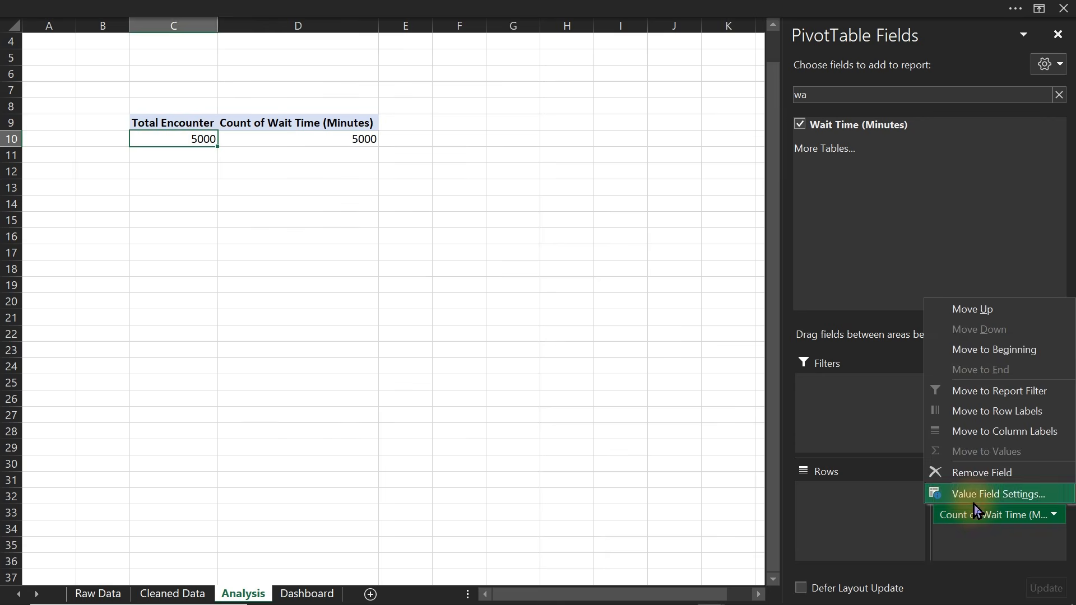
pyautogui.click(973, 499)
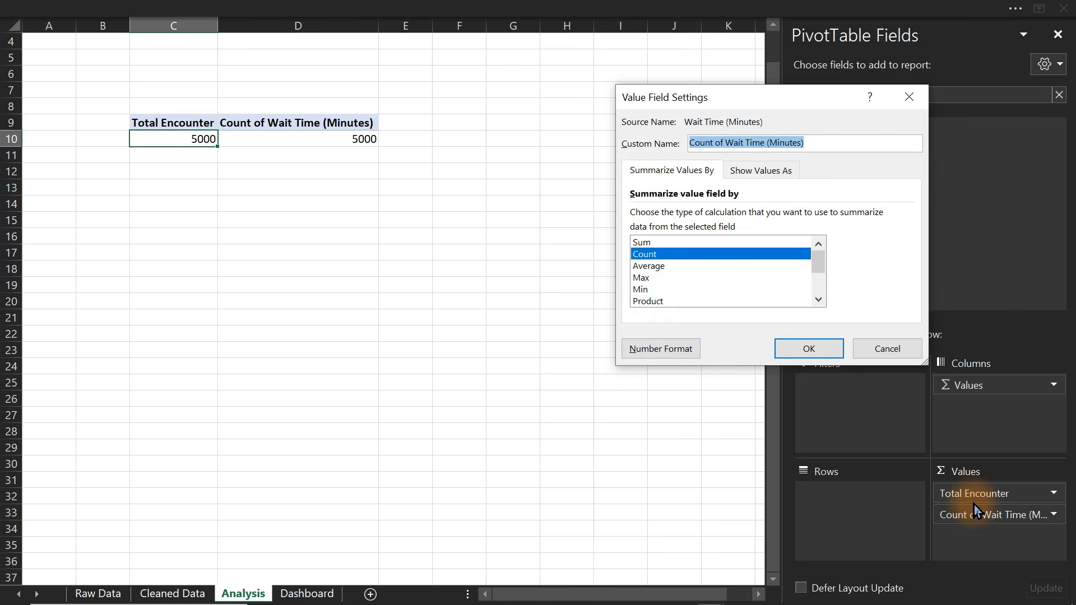
pyautogui.click(644, 268)
pyautogui.click(808, 348)
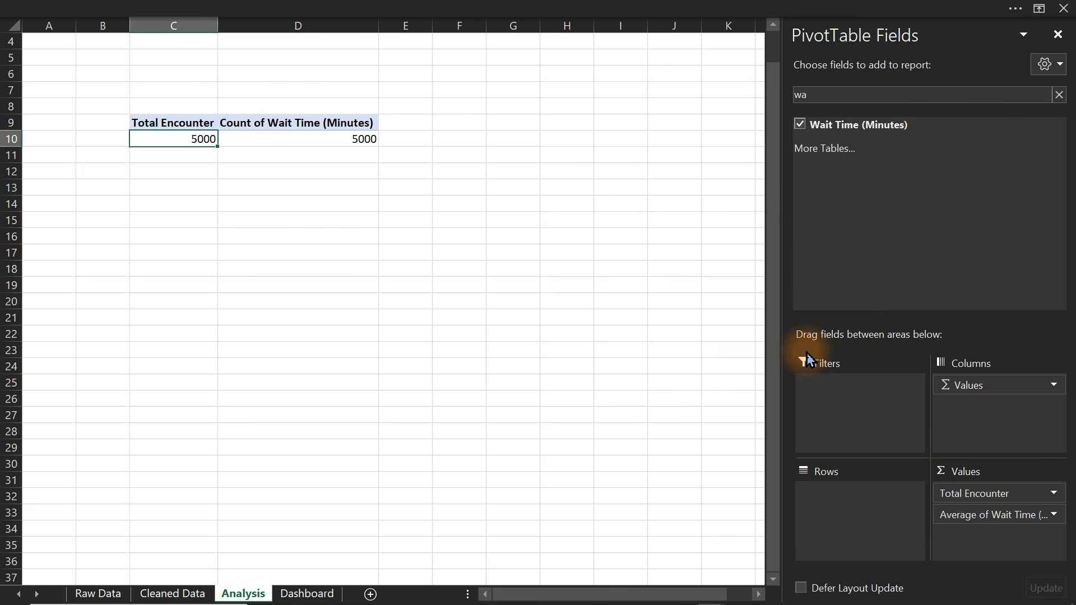
# Format the Total Encounter and average wait time values in C10:D10 as Number with a 1000 separator and 0 decimal places
pyautogui.click(362, 143)
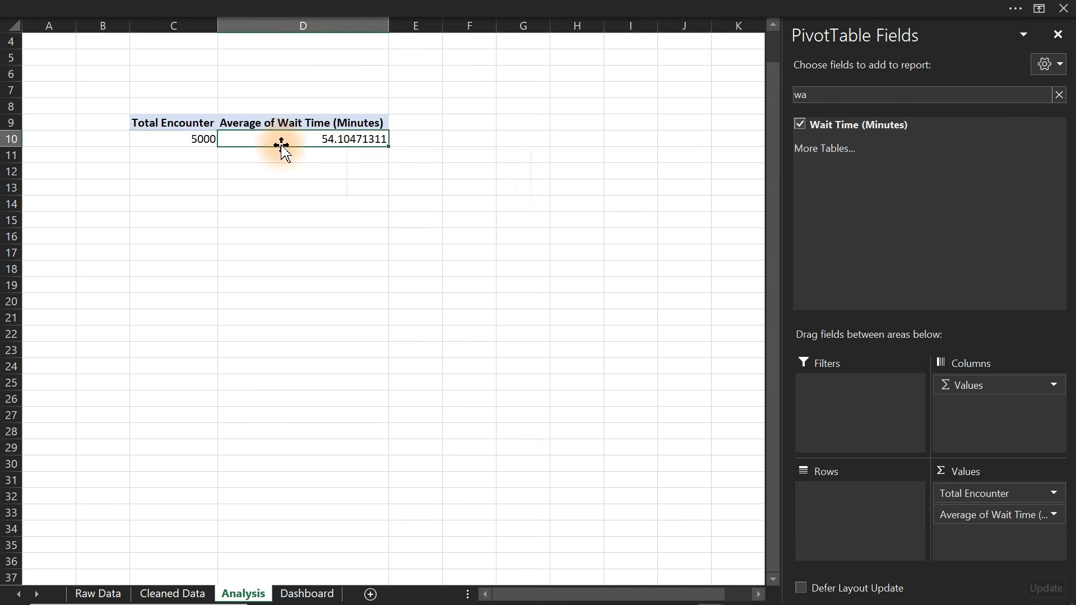
pyautogui.moveTo(194, 137); pyautogui.dragTo(298, 146)
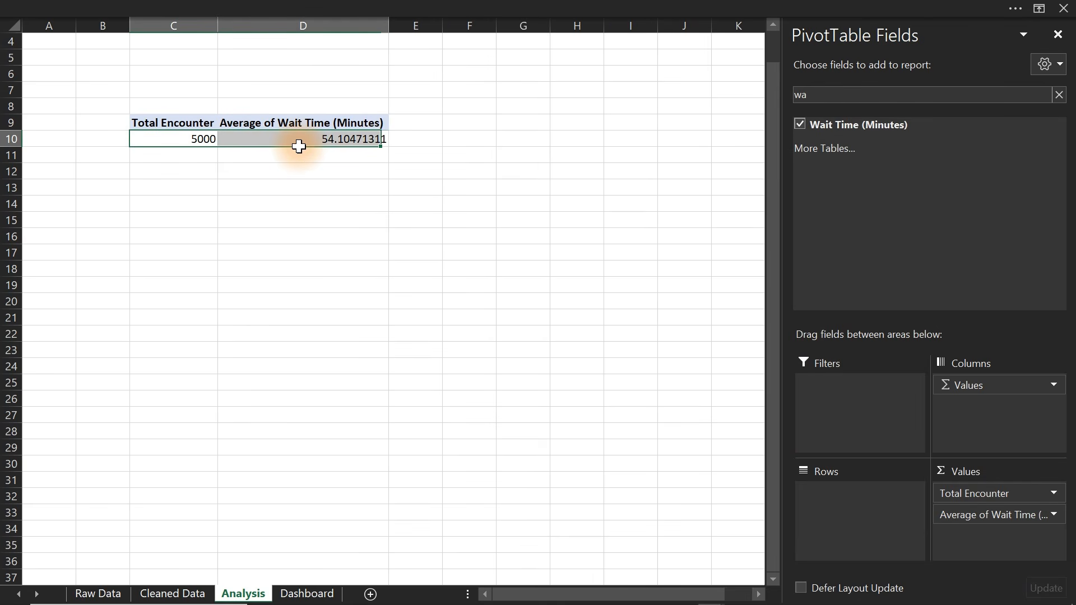
pyautogui.hotkey('ctrl', '1')
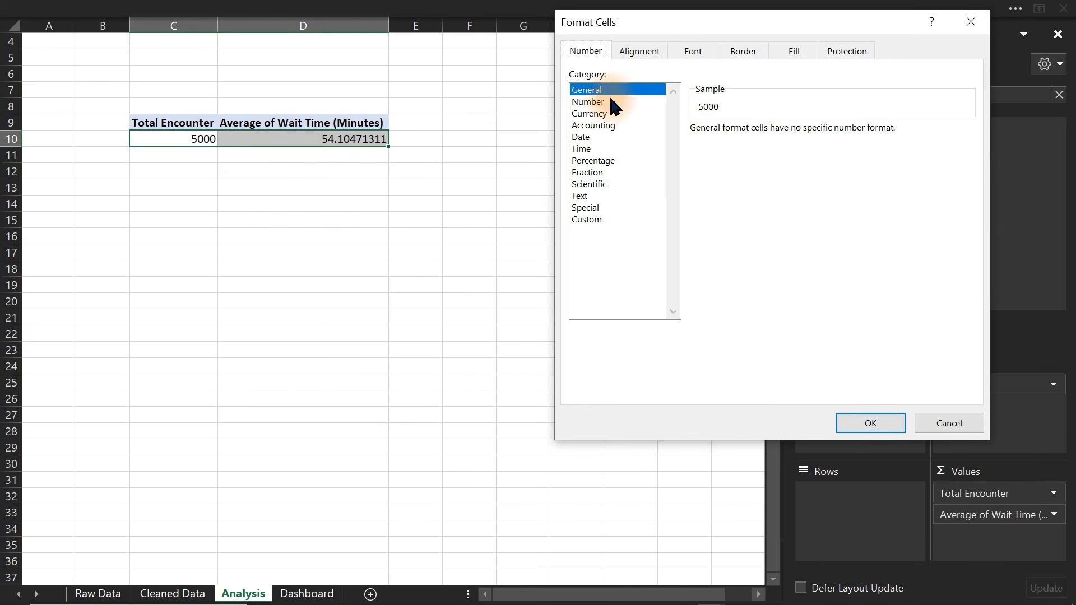
pyautogui.click(589, 102)
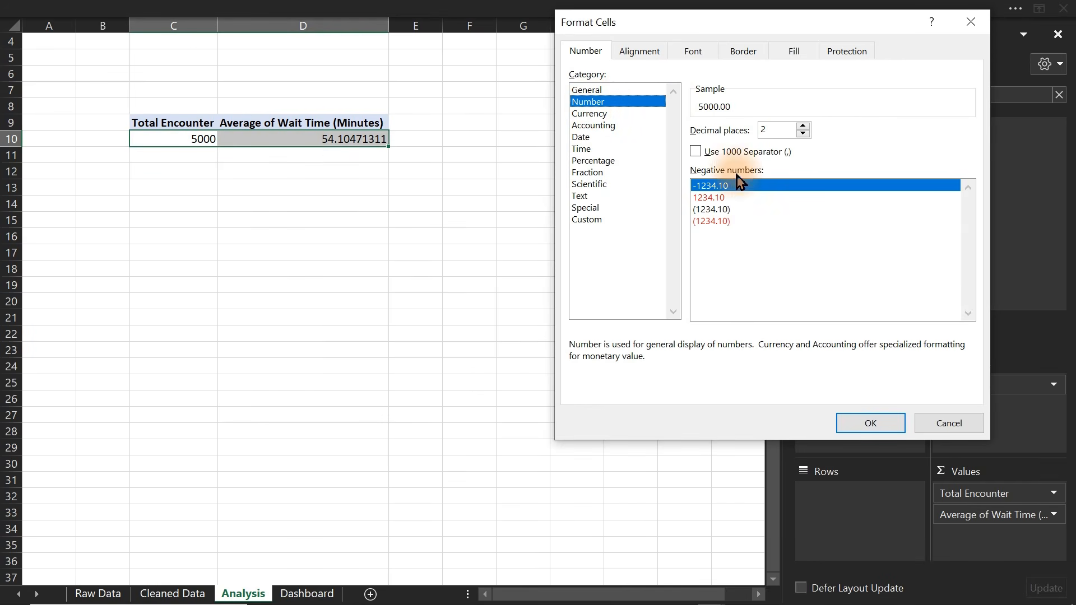
pyautogui.click(696, 152)
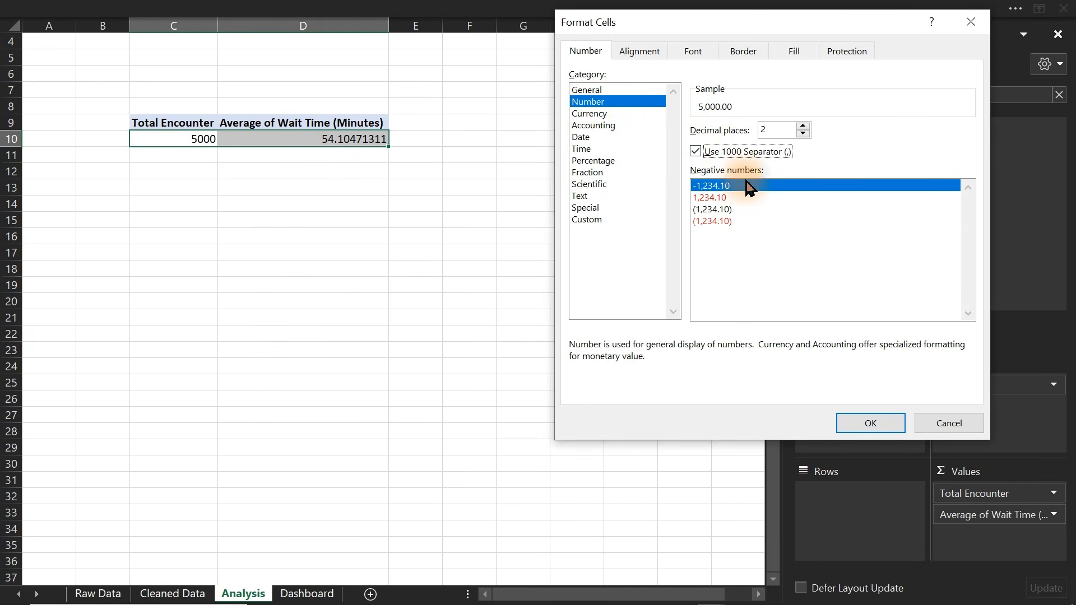
pyautogui.click(803, 137)
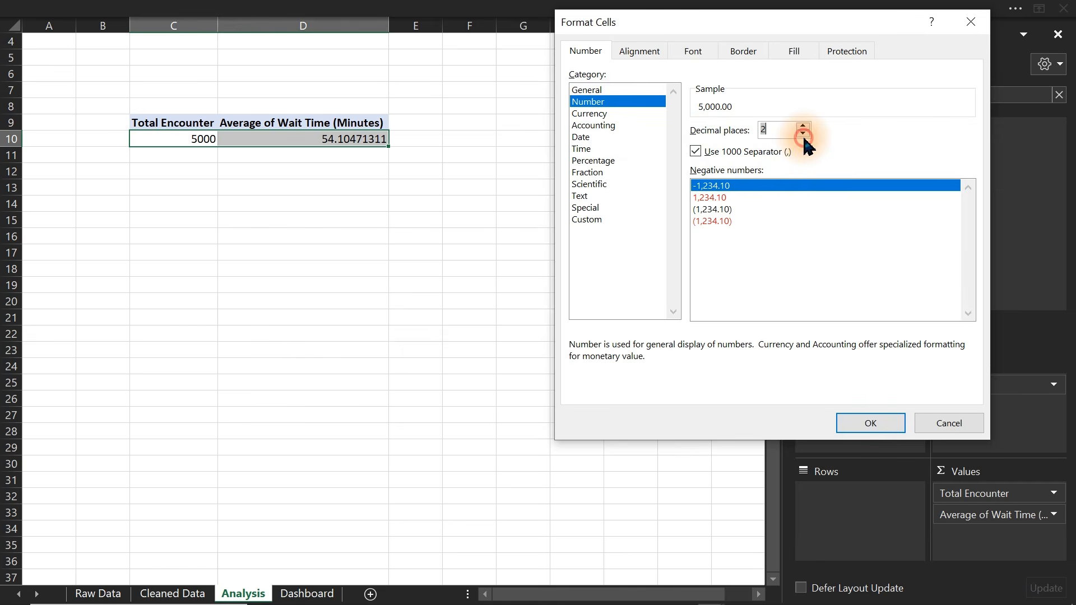
pyautogui.click(803, 134)
pyautogui.click(803, 134)
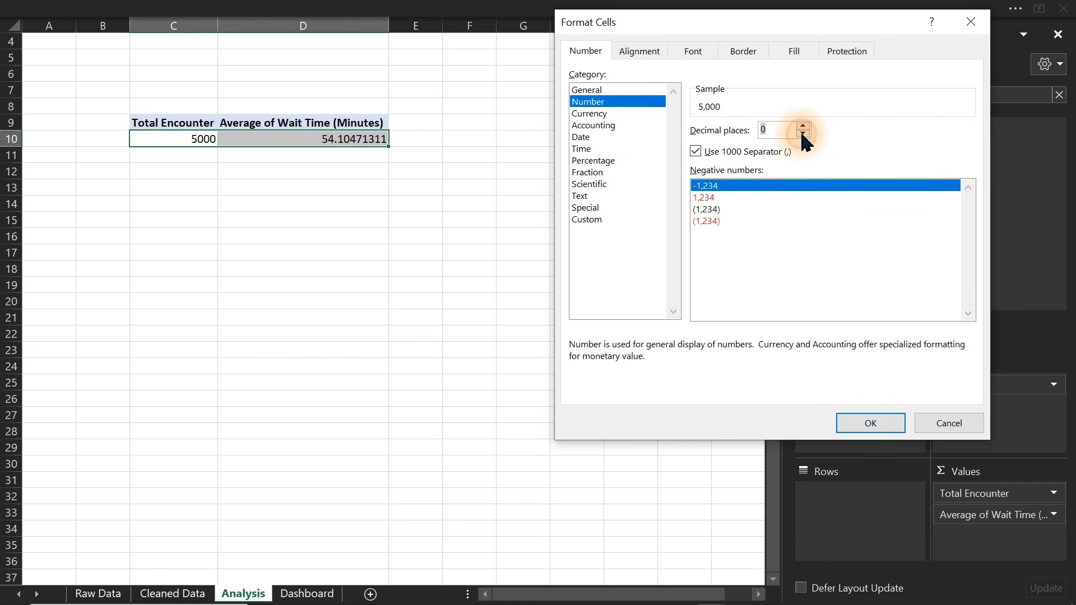
pyautogui.click(870, 425)
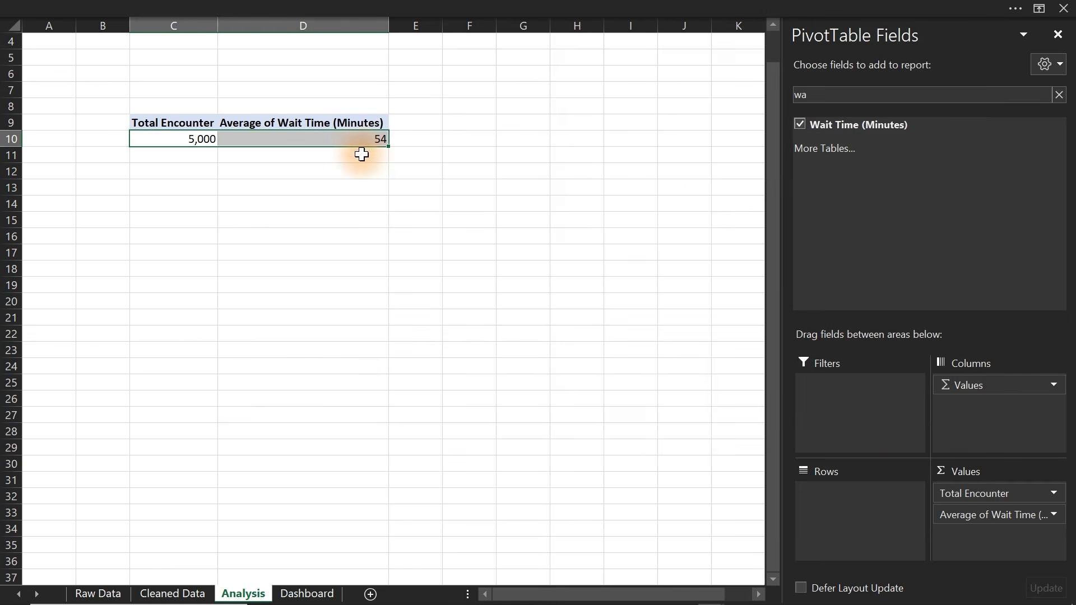
# Set the average wait time value in D10 to 1 decimal place
pyautogui.click(355, 137)
pyautogui.hotkey('ctrl', '1')
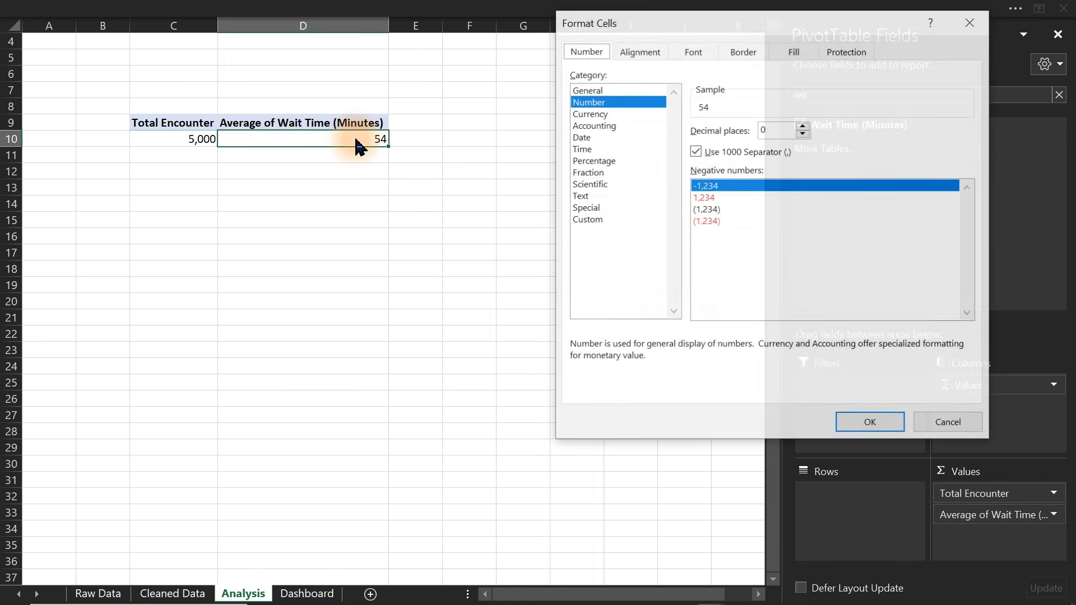
pyautogui.click(804, 127)
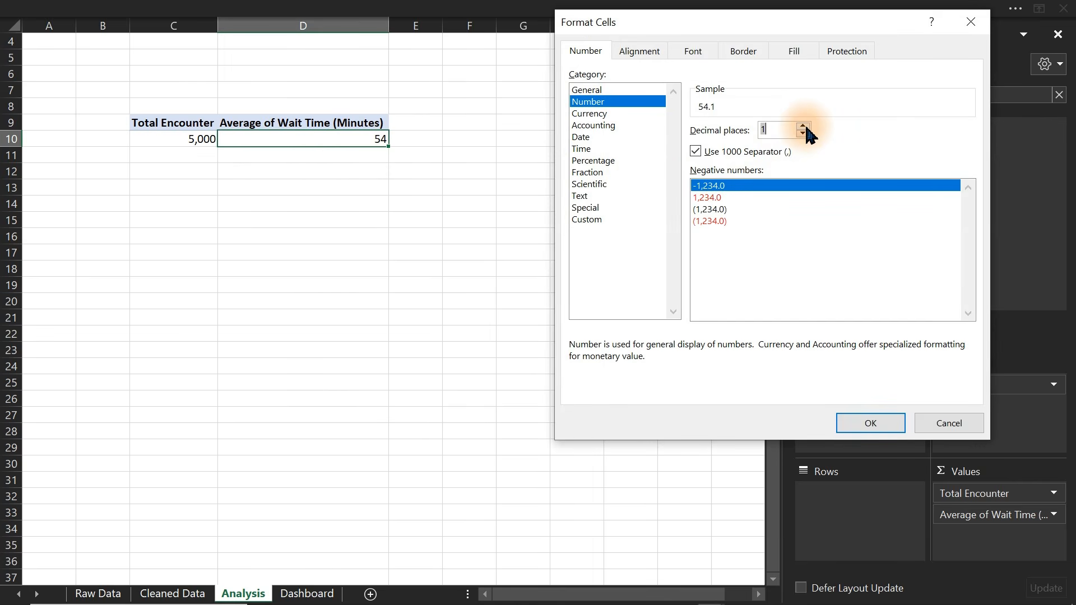
pyautogui.click(857, 424)
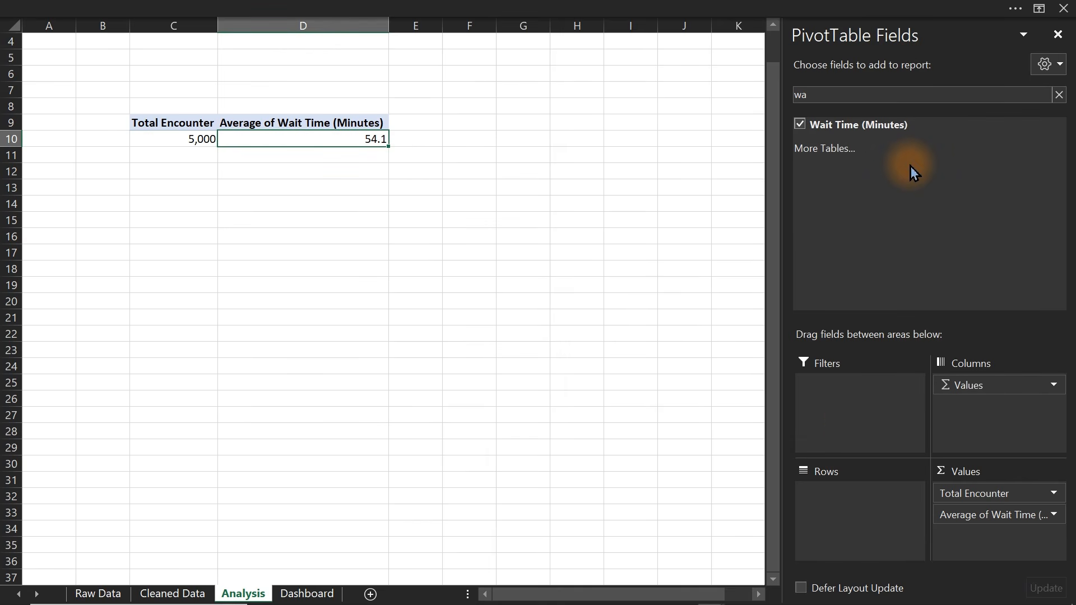
# Add Length of Stay (Days) to the pivot table's values and summarize it by Average
pyautogui.doubleClick(852, 91)
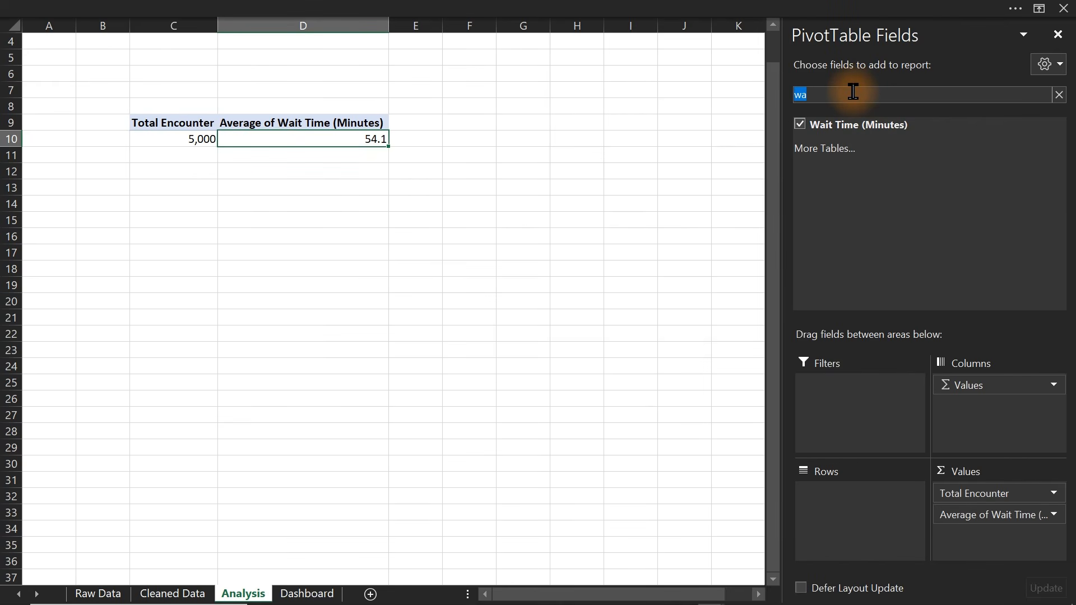
pyautogui.press('BackSpace')
pyautogui.write('le')
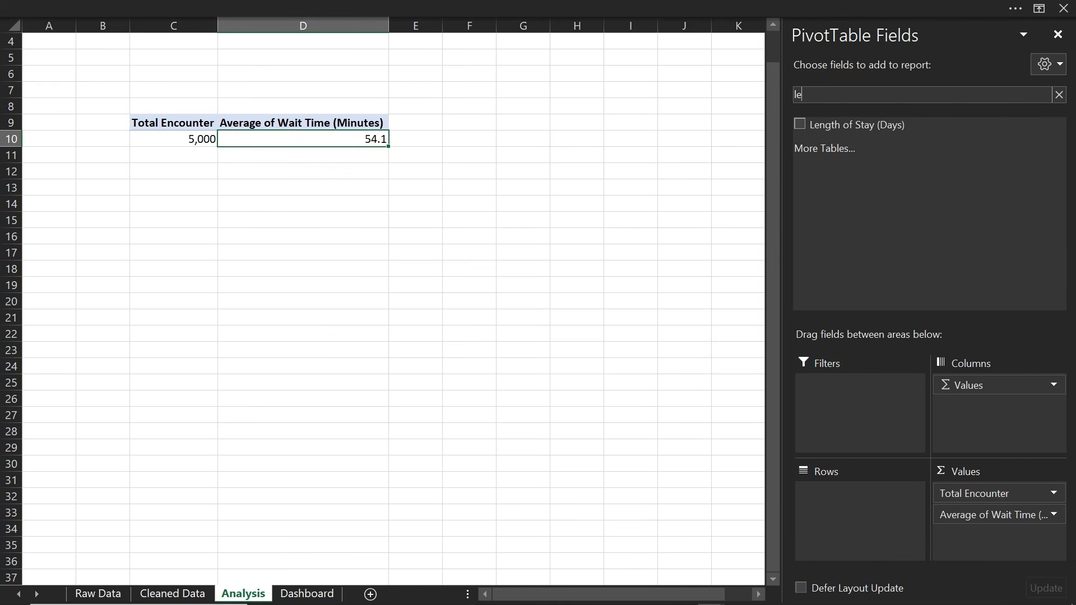
pyautogui.click(799, 124)
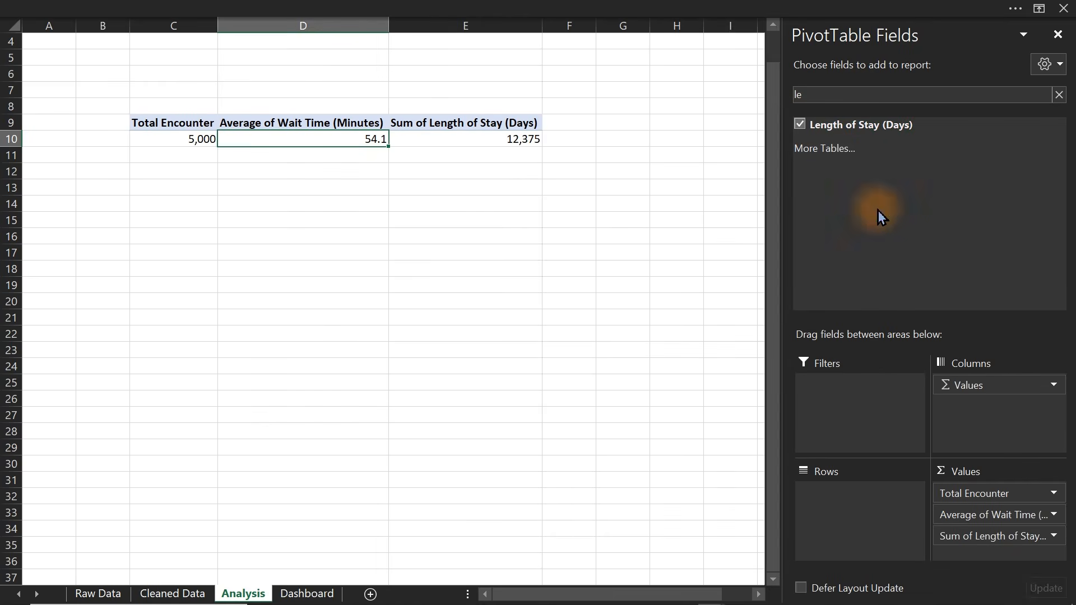
pyautogui.click(495, 138)
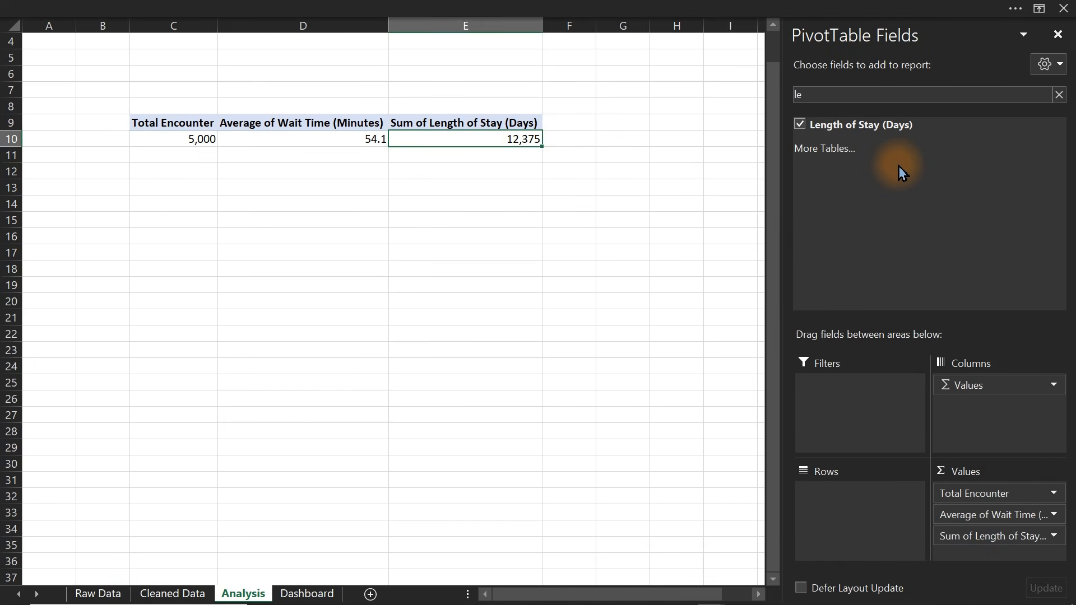
pyautogui.click(993, 536)
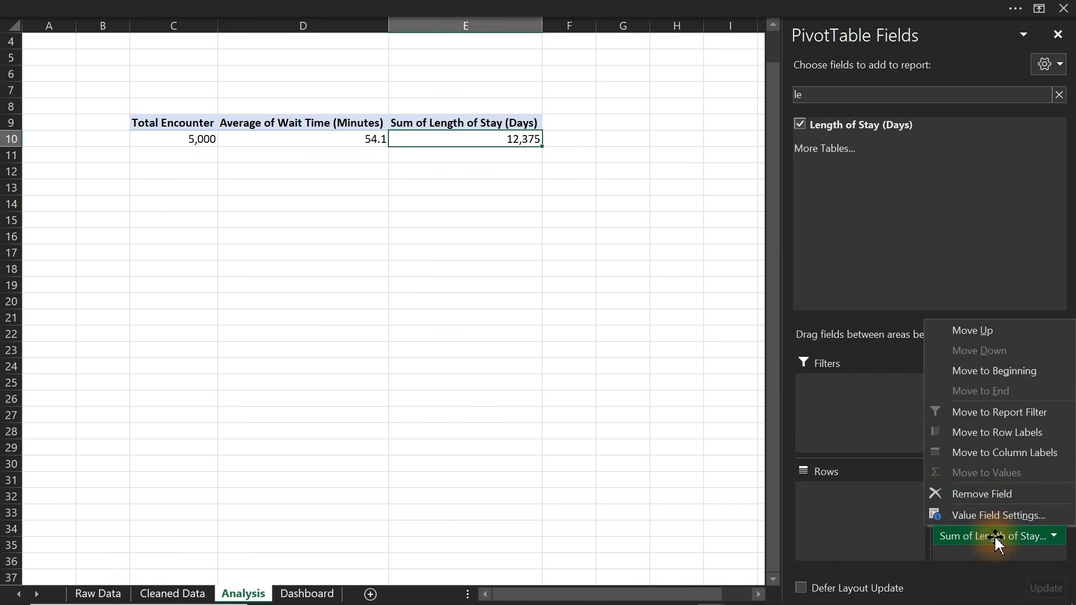
pyautogui.click(972, 515)
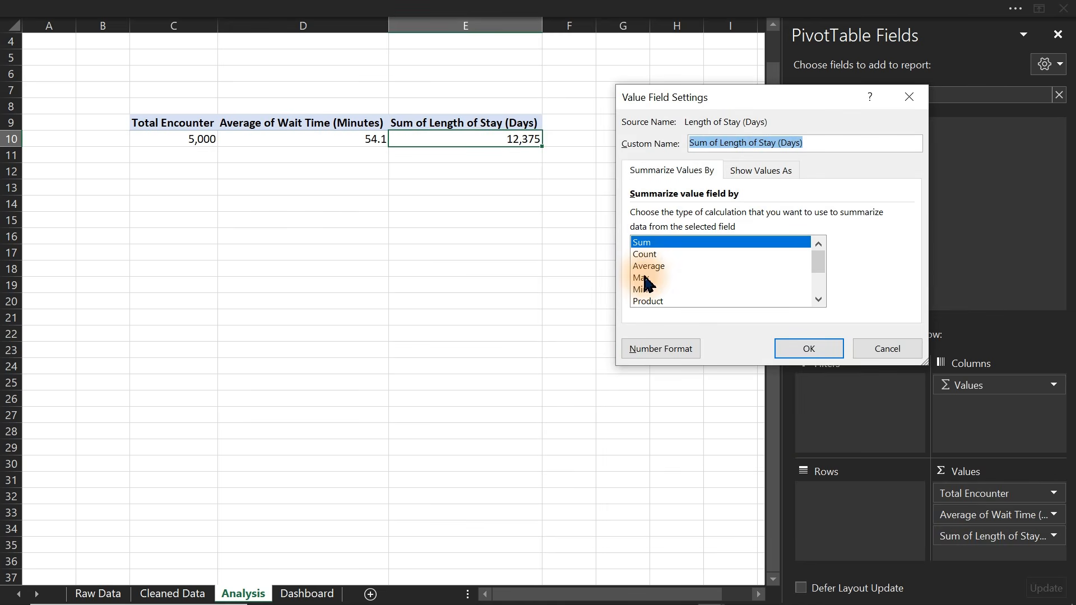
pyautogui.click(647, 266)
pyautogui.click(805, 349)
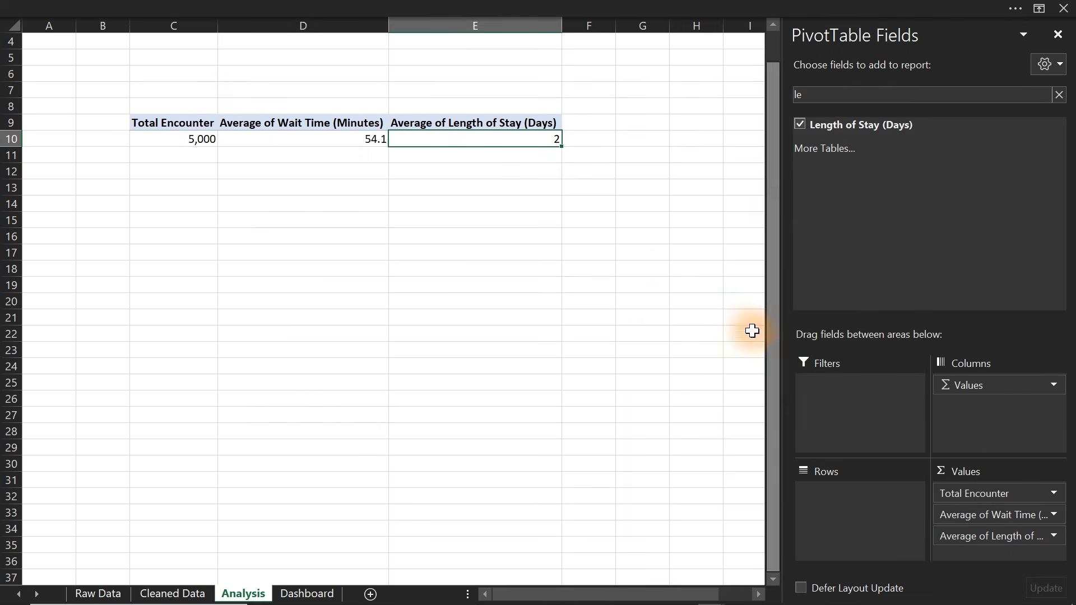
# Format the average length of stay value in E10 with 1 decimal place
pyautogui.moveTo(524, 140)
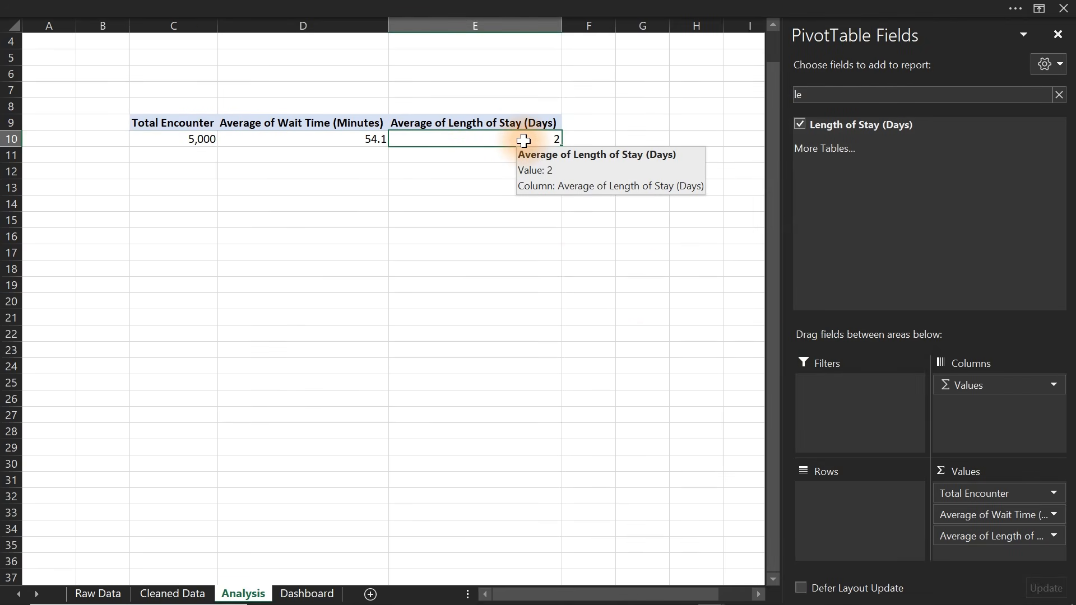
pyautogui.hotkey('ctrl', '1')
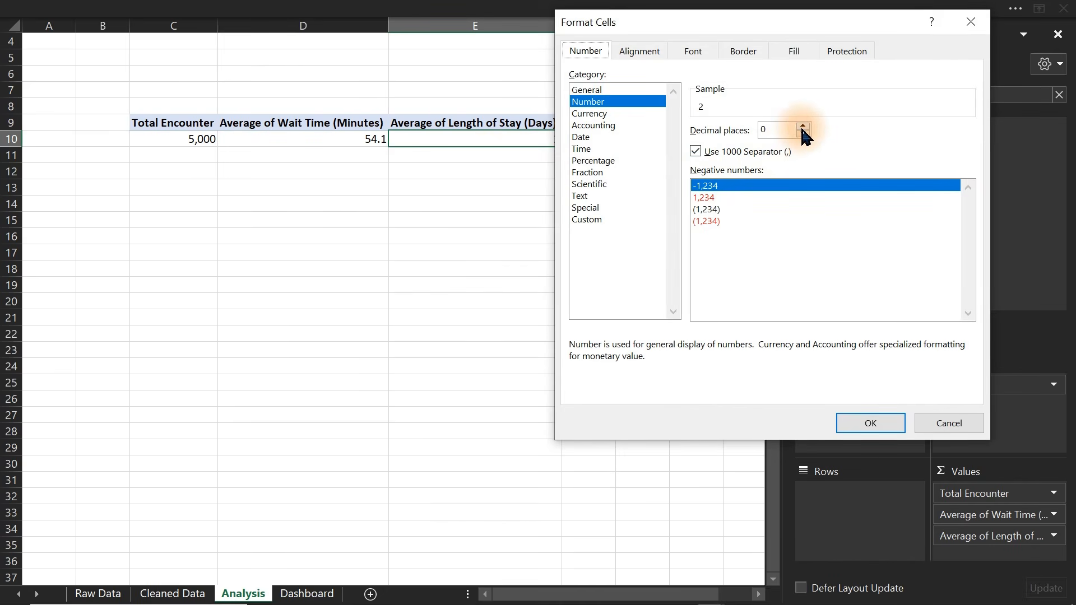
pyautogui.click(804, 127)
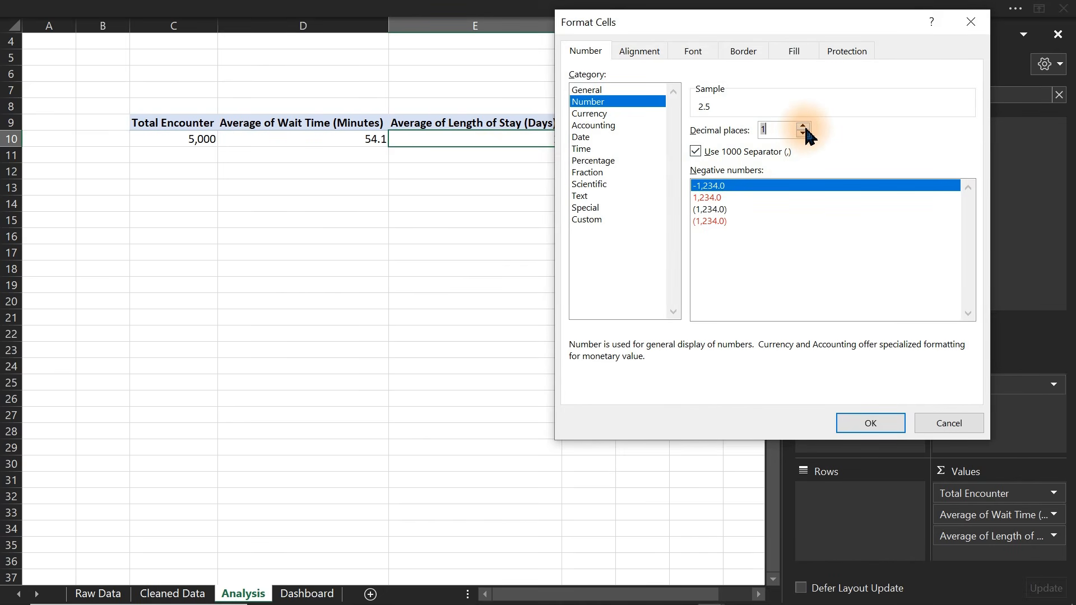
pyautogui.click(867, 423)
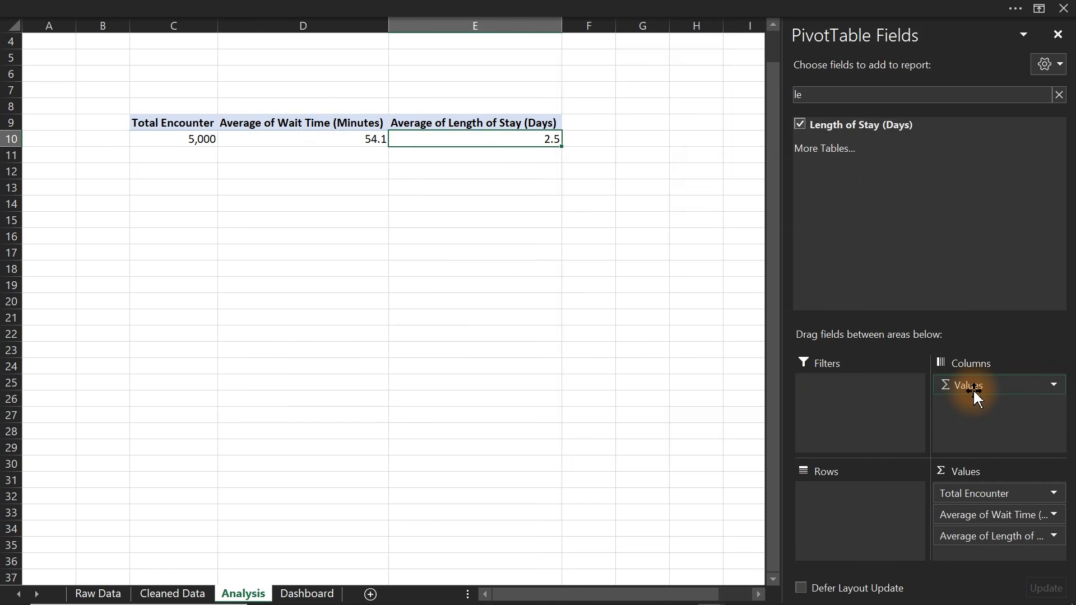
# Find the Satisfaction Score field and place it in the pivot table's values instead of its rows
pyautogui.click(840, 101)
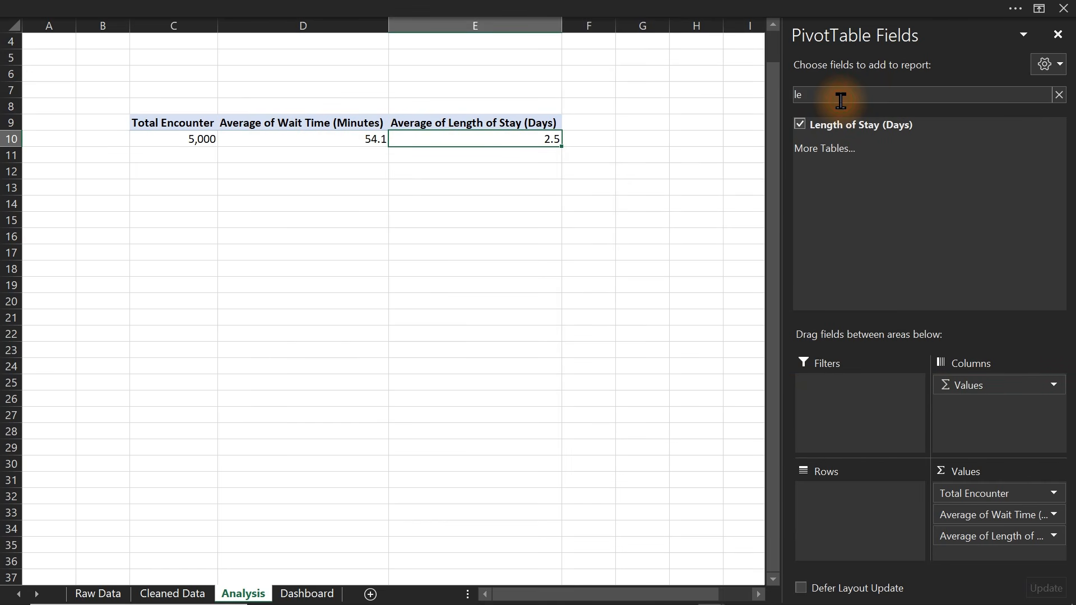
pyautogui.doubleClick(841, 101)
pyautogui.write('st')
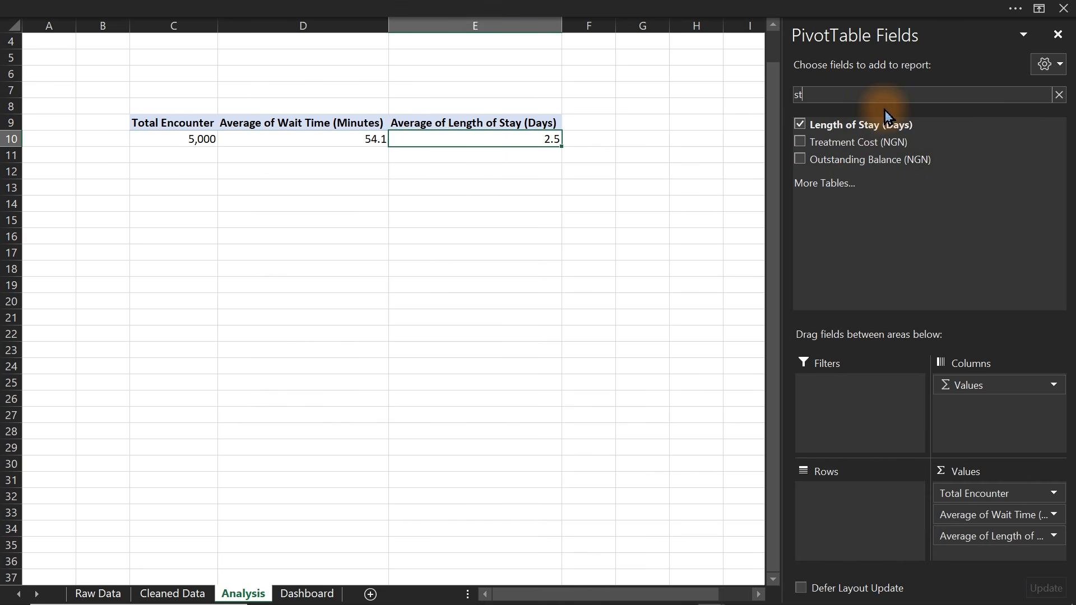
pyautogui.press('BackSpace')
pyautogui.press('BackSpace')
pyautogui.write('sa')
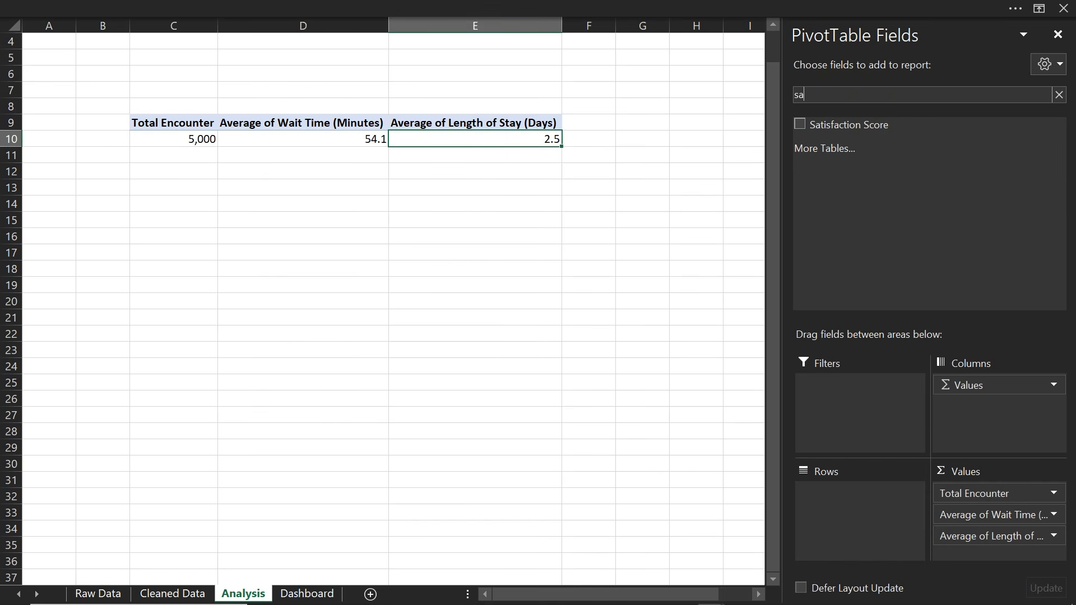
pyautogui.click(799, 124)
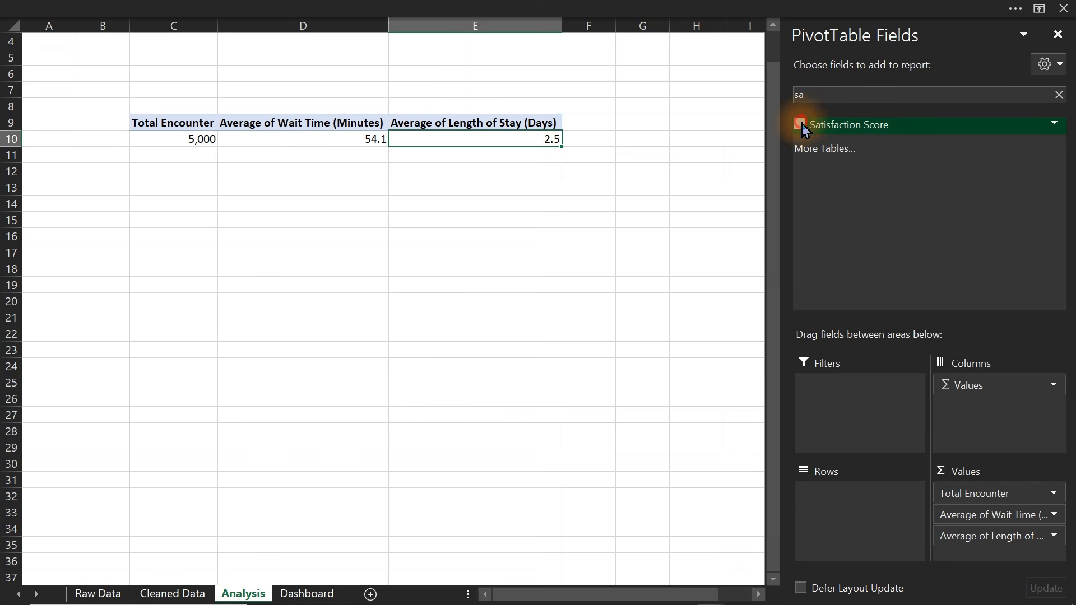
pyautogui.click(1011, 535)
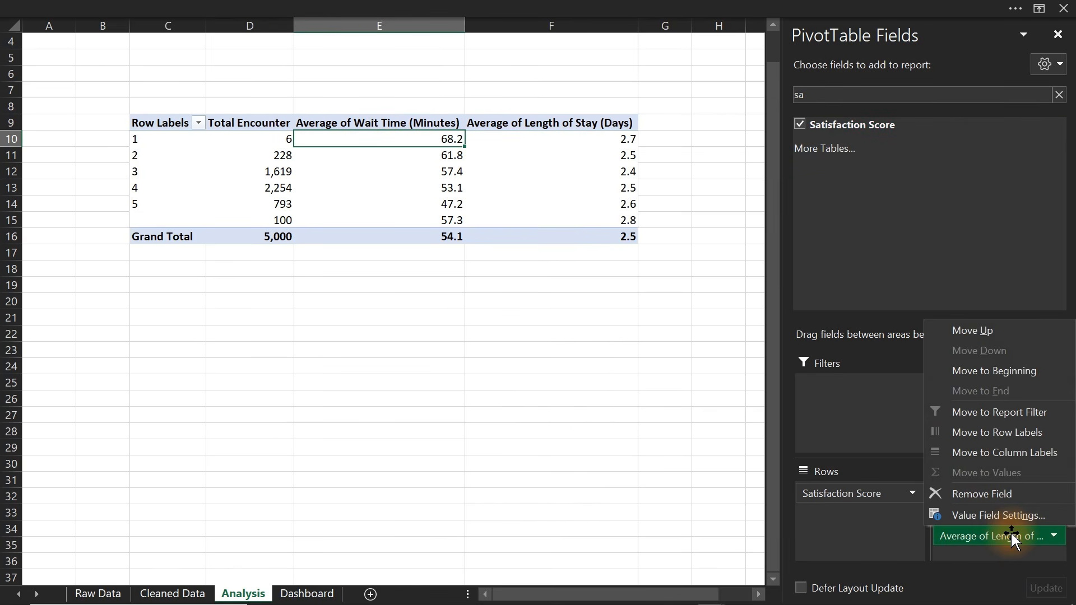
pyautogui.click(893, 528)
pyautogui.moveTo(857, 496); pyautogui.dragTo(1022, 550)
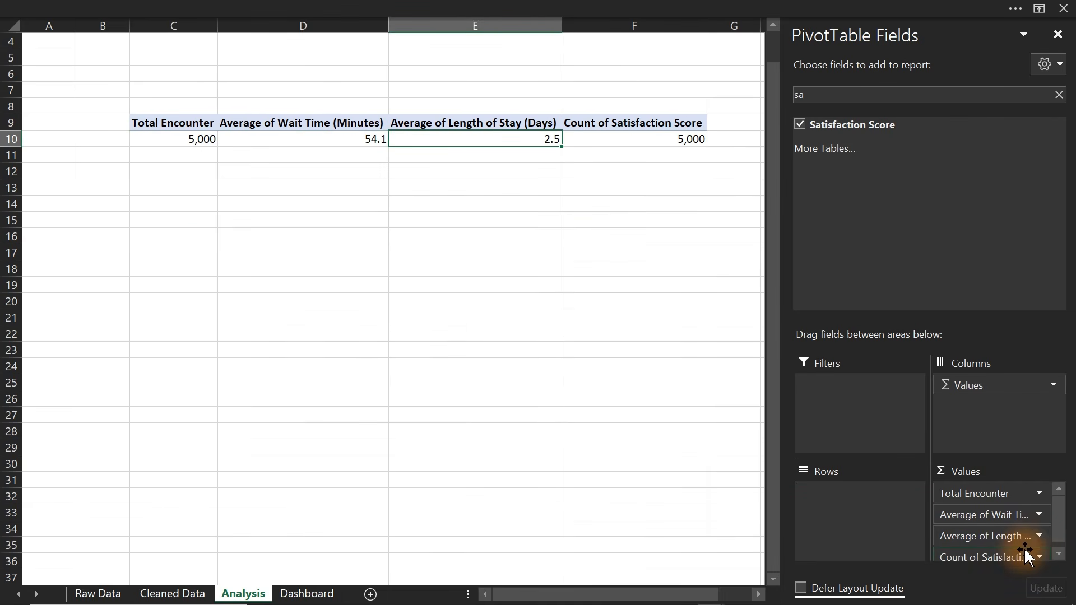
# Summarize Satisfaction Score by Average in the pivot table
pyautogui.click(1024, 553)
pyautogui.click(991, 541)
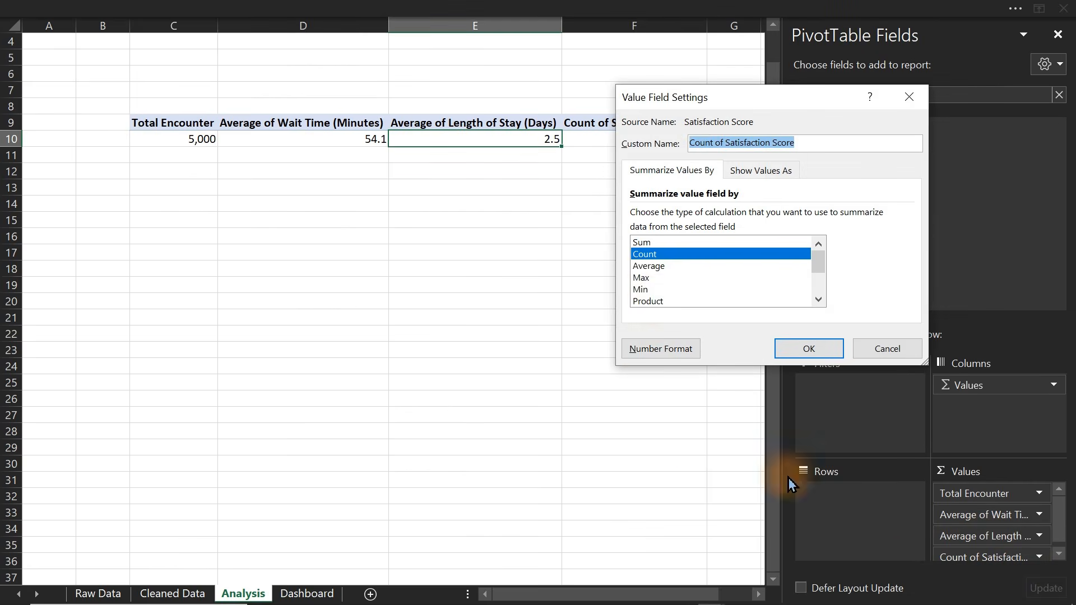
pyautogui.click(648, 267)
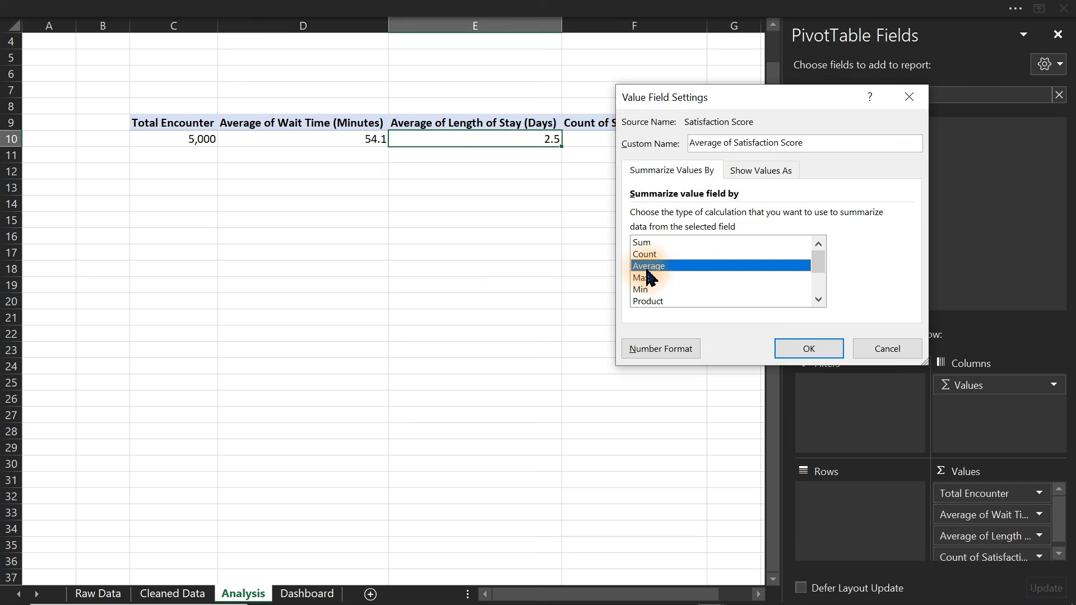
pyautogui.click(811, 350)
# Format the average satisfaction score value in F10 with 1 decimal place
pyautogui.click(677, 137)
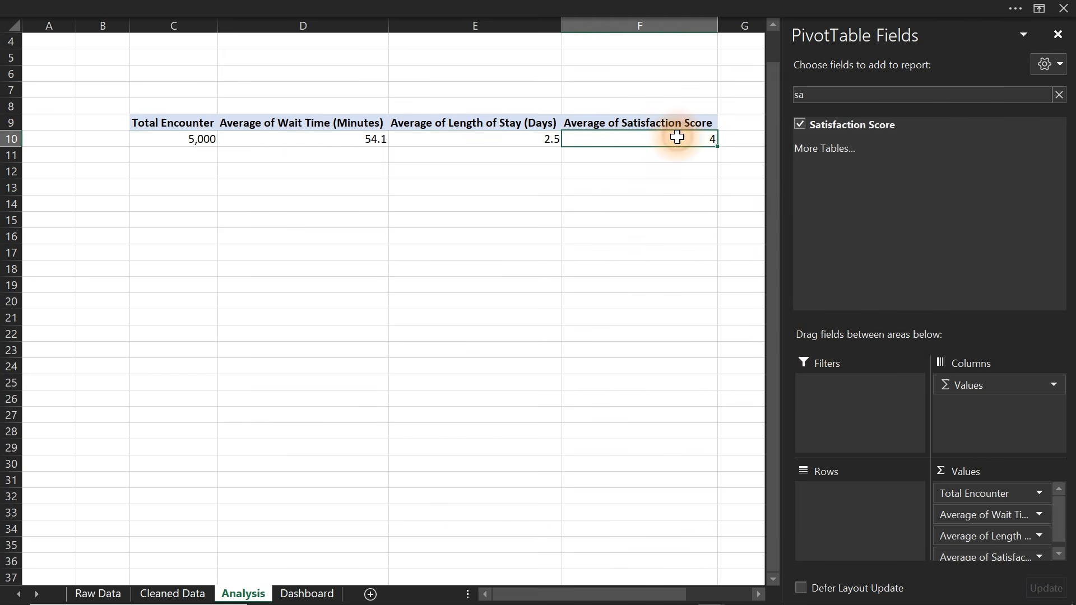
pyautogui.hotkey('ctrl', '1')
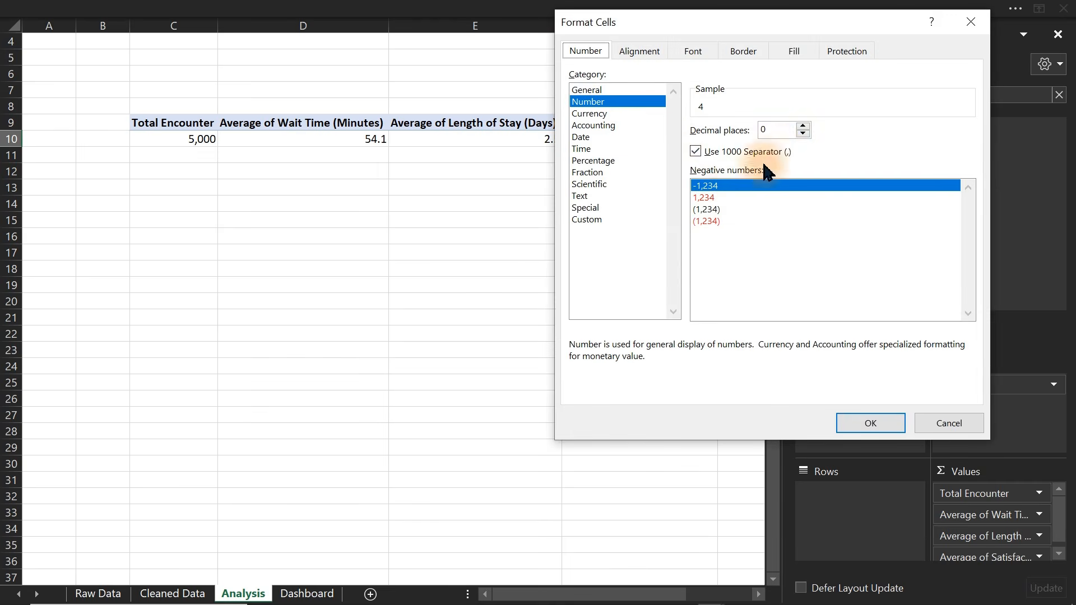
pyautogui.click(804, 126)
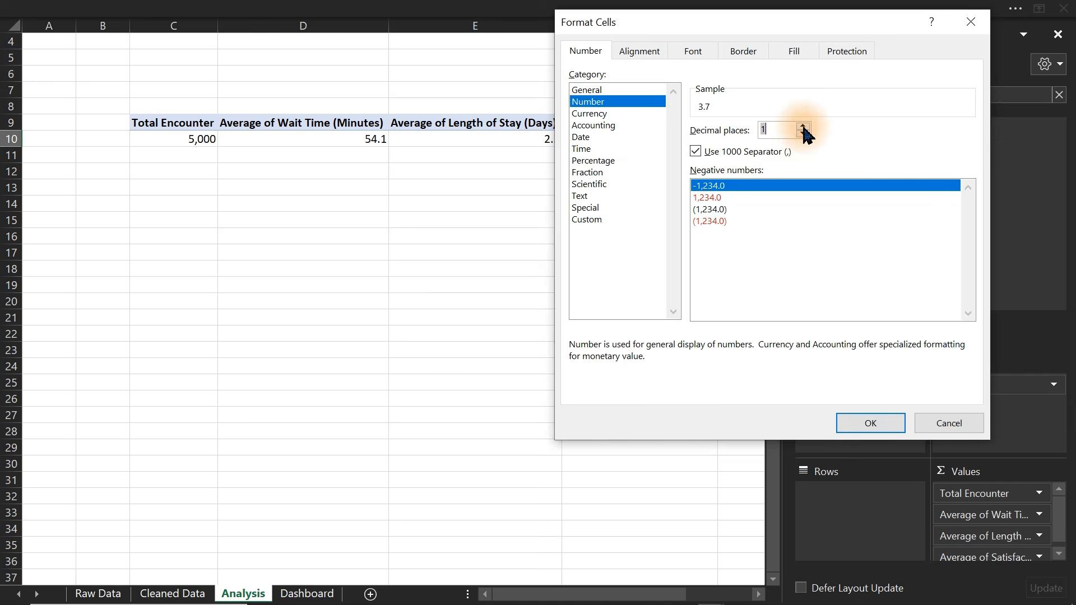
pyautogui.click(858, 426)
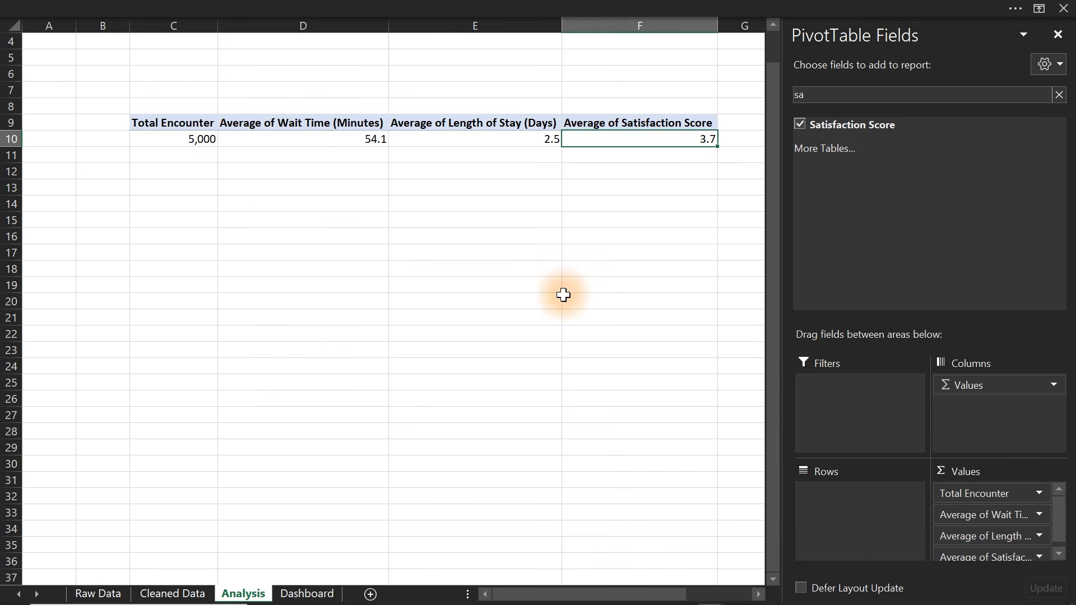
# Copy the KPI pivot table in C9:F10 to C15 and keep only Total Encounter in the copy's values
pyautogui.click(173, 121)
pyautogui.moveTo(172, 121); pyautogui.dragTo(679, 136)
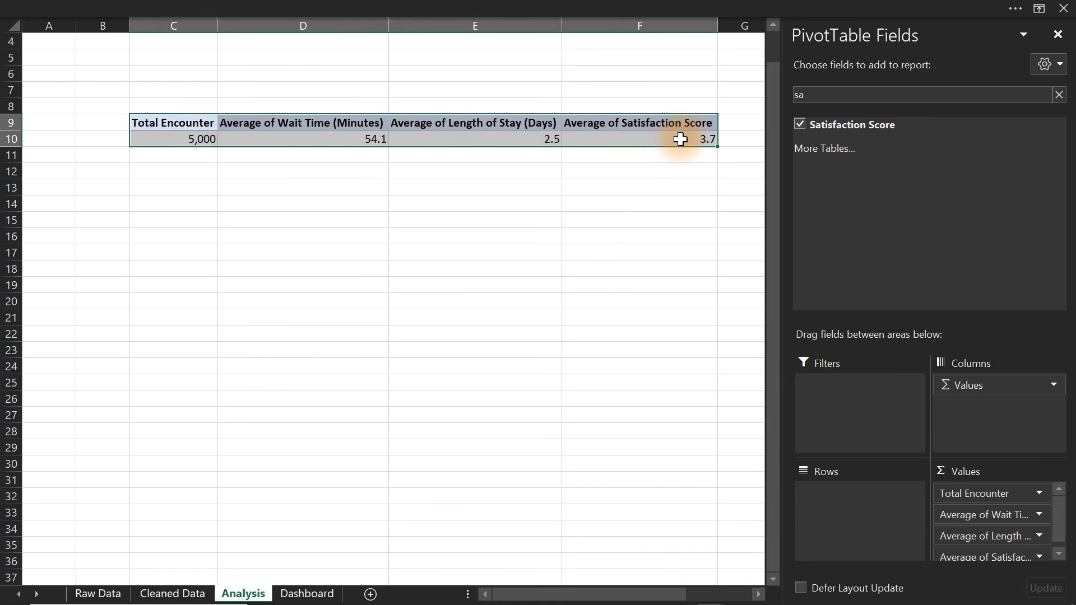
pyautogui.hotkey('ctrl', 'c')
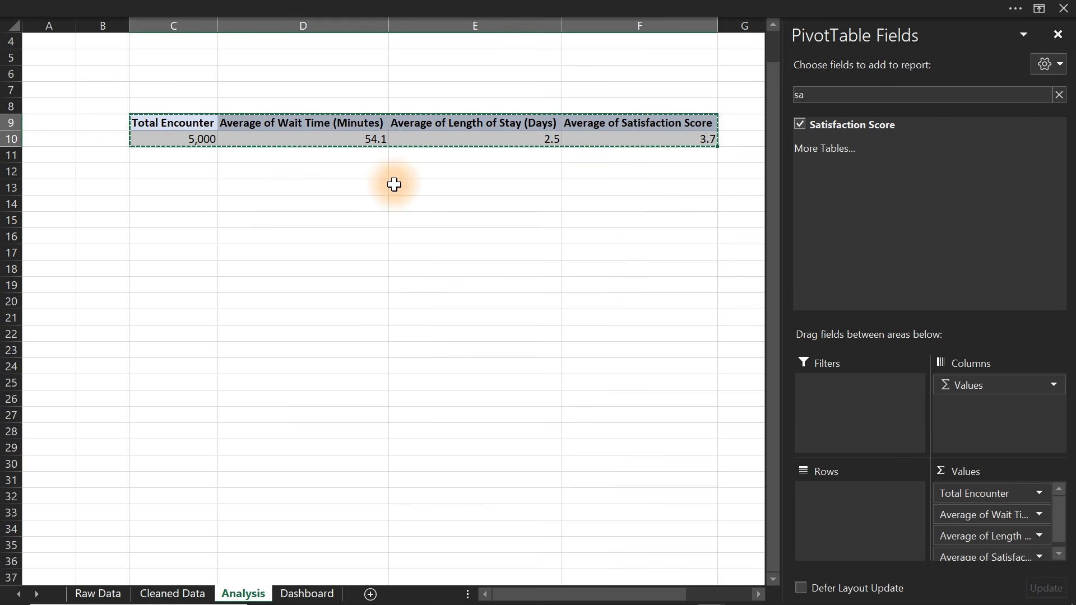
pyautogui.click(165, 224)
pyautogui.hotkey('ctrl', 'v')
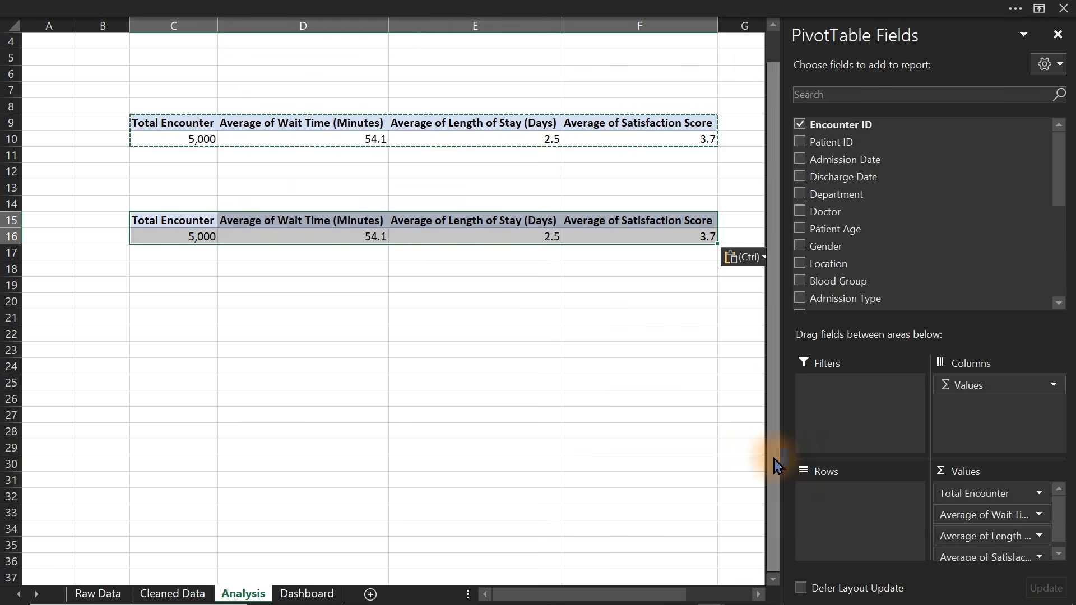
pyautogui.moveTo(986, 536); pyautogui.dragTo(902, 509)
pyautogui.moveTo(644, 492); pyautogui.dragTo(645, 491)
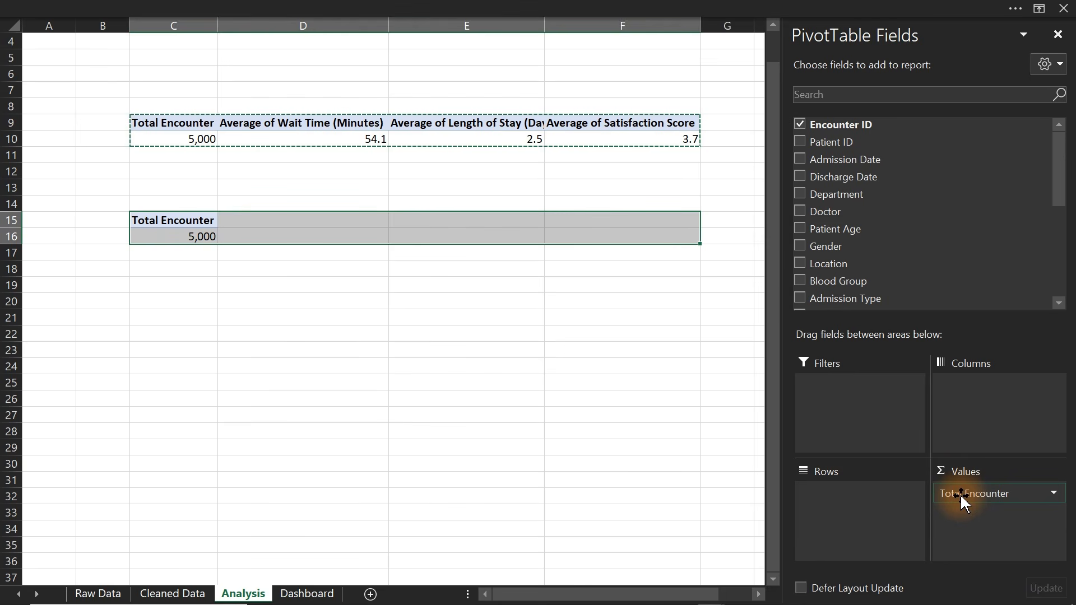
# Check the Readmitted Within 30 Days column on the Cleaned Data sheet and add that field to the copied pivot table's rows
pyautogui.click(172, 593)
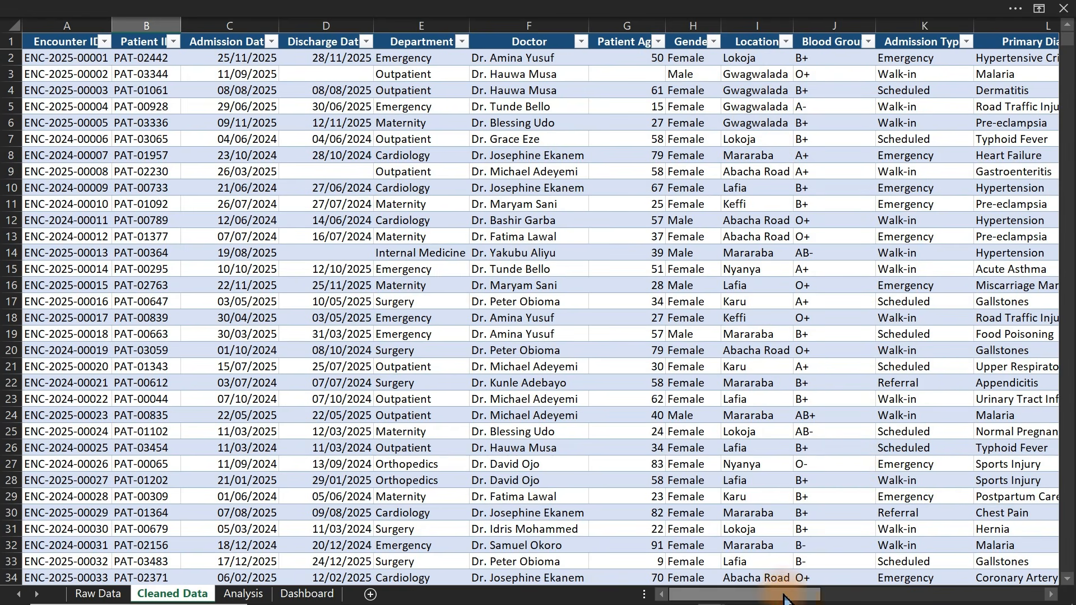
pyautogui.moveTo(792, 596); pyautogui.dragTo(979, 589)
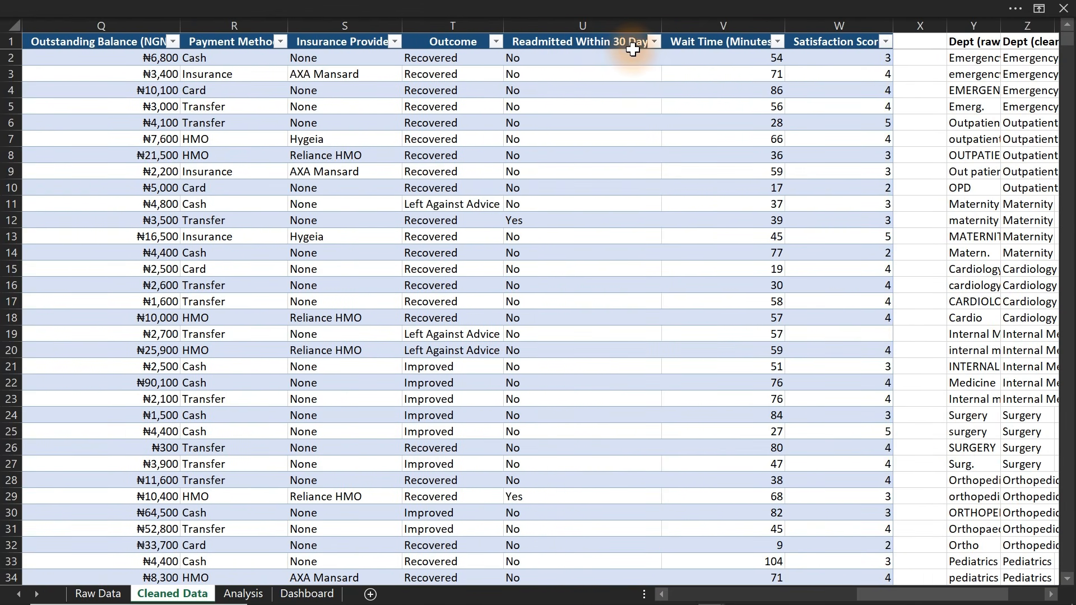
pyautogui.click(597, 26)
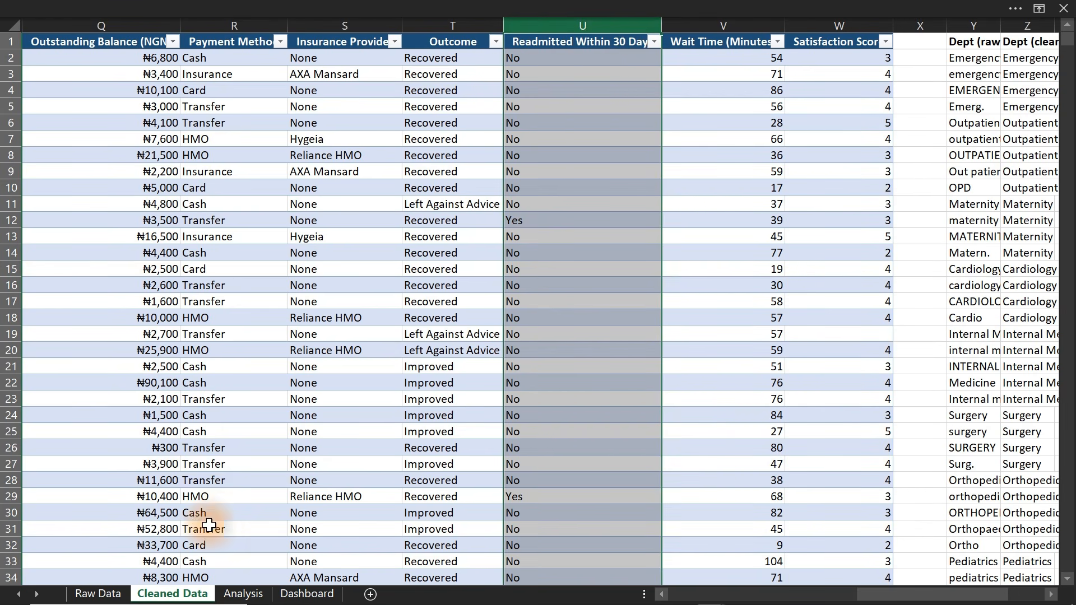
pyautogui.click(243, 593)
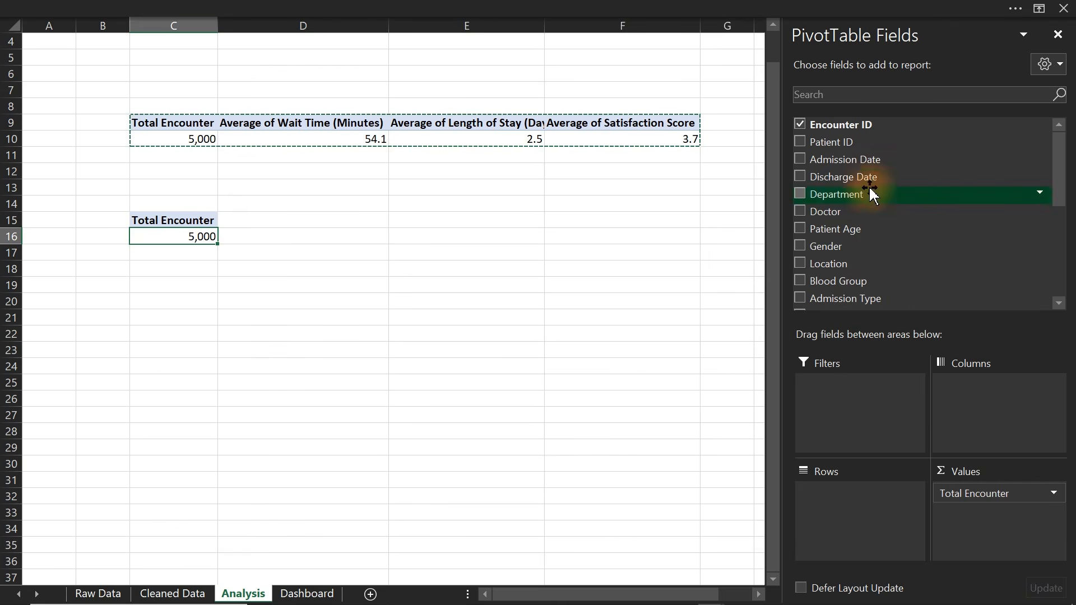
pyautogui.click(886, 90)
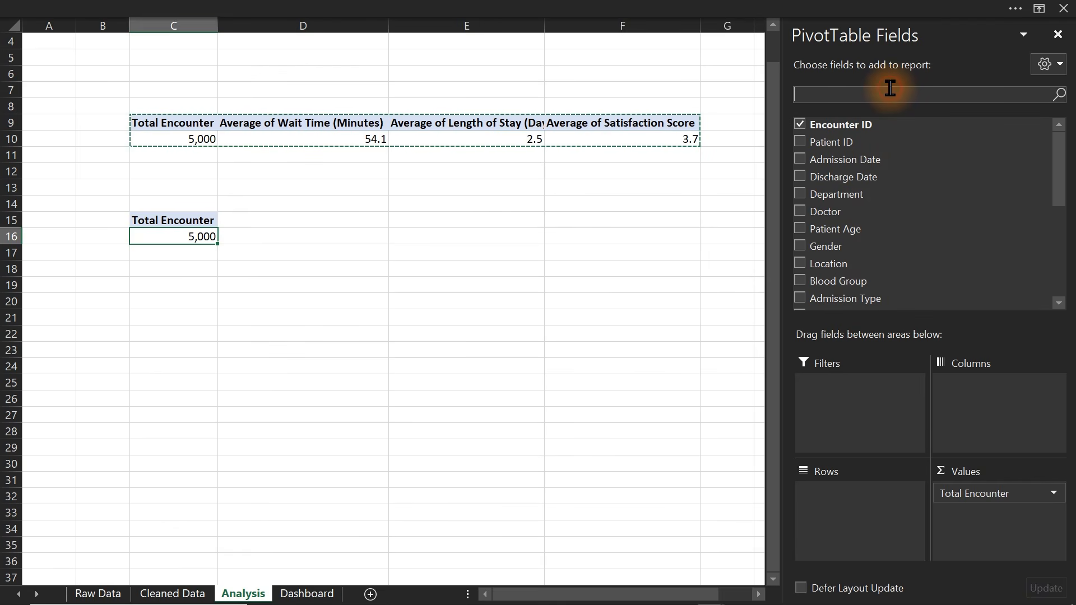
pyautogui.write('re')
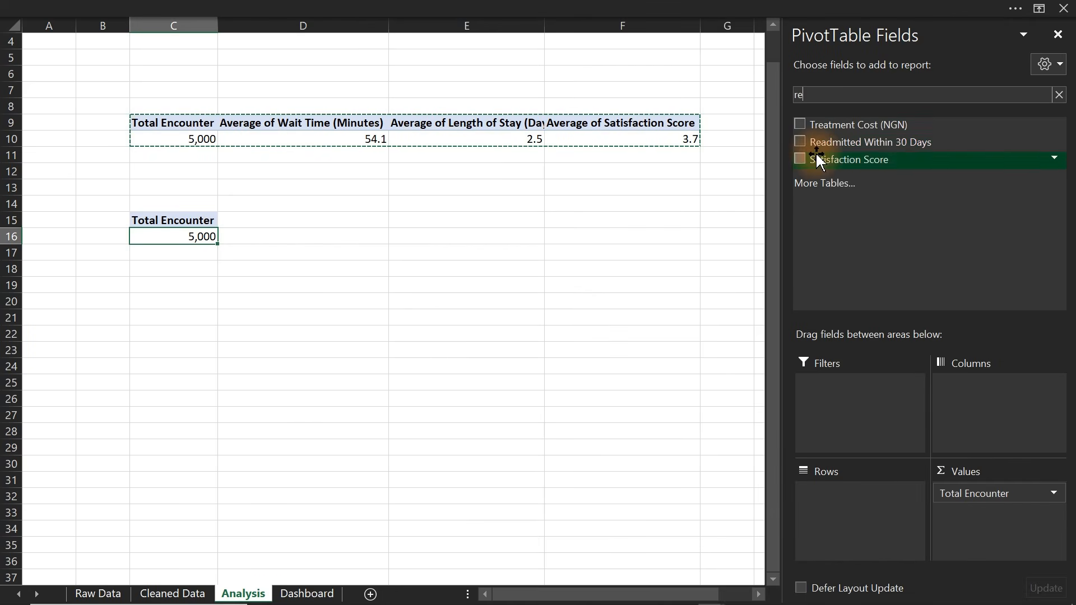
pyautogui.click(800, 142)
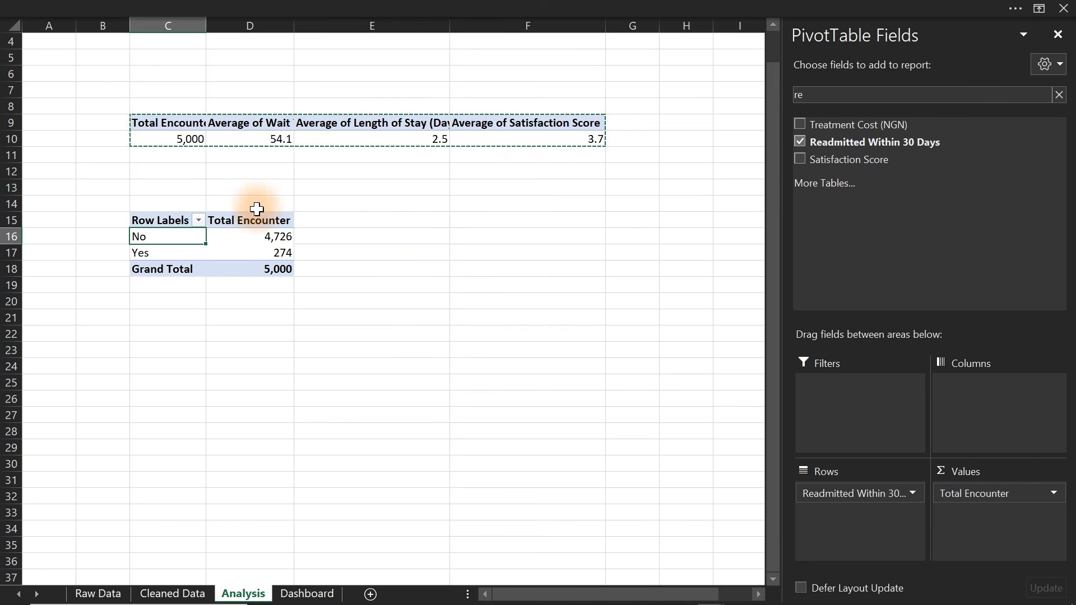
# Enter the label "Readmission Rate" in C21 below the readmission pivot table
pyautogui.click(155, 318)
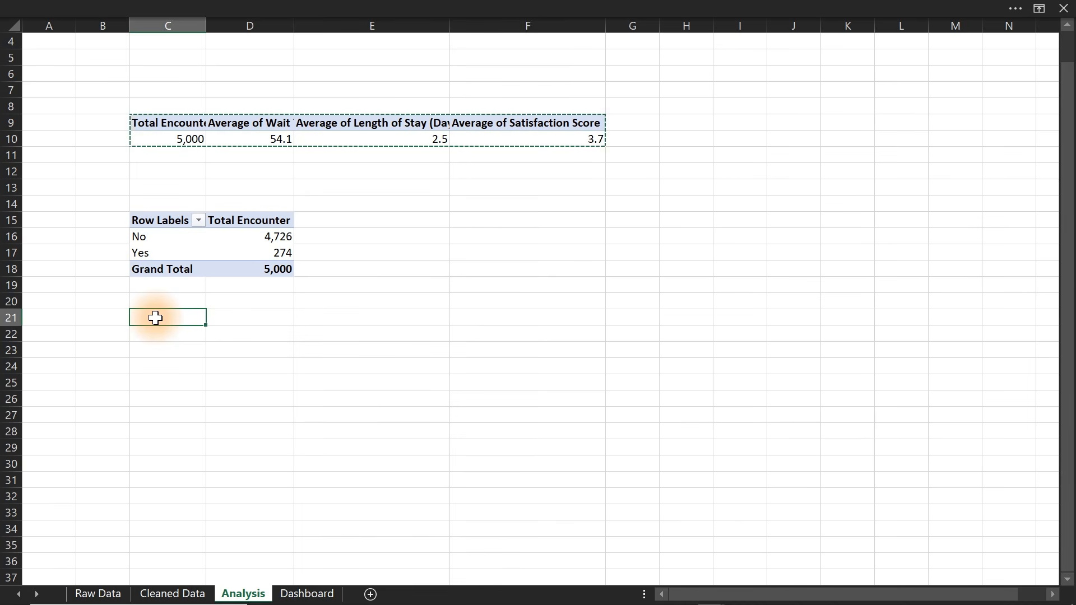
pyautogui.write('Re')
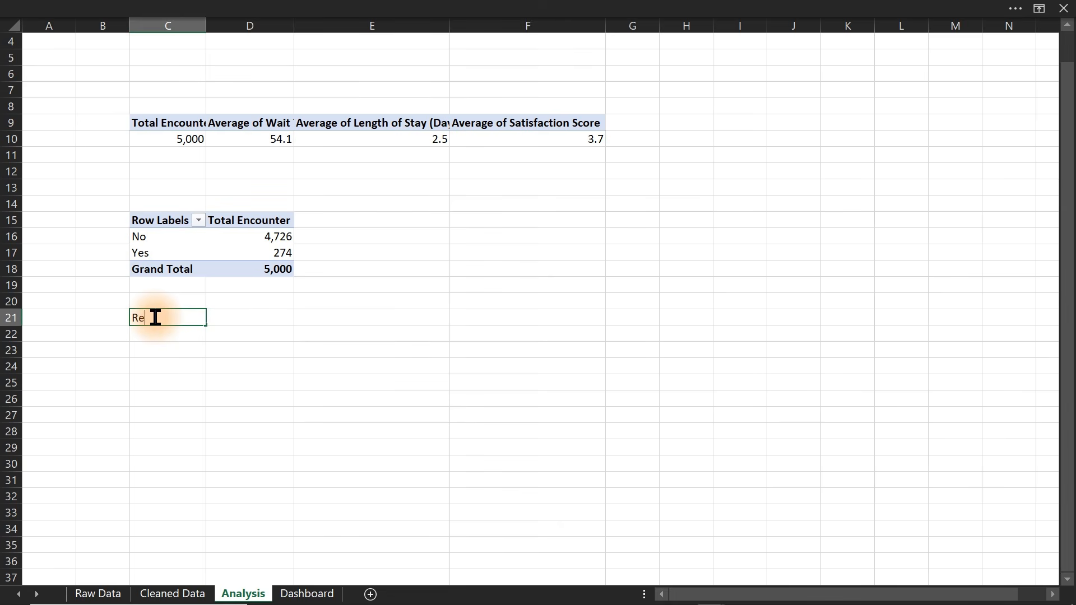
pyautogui.write('admin')
pyautogui.press('BackSpace')
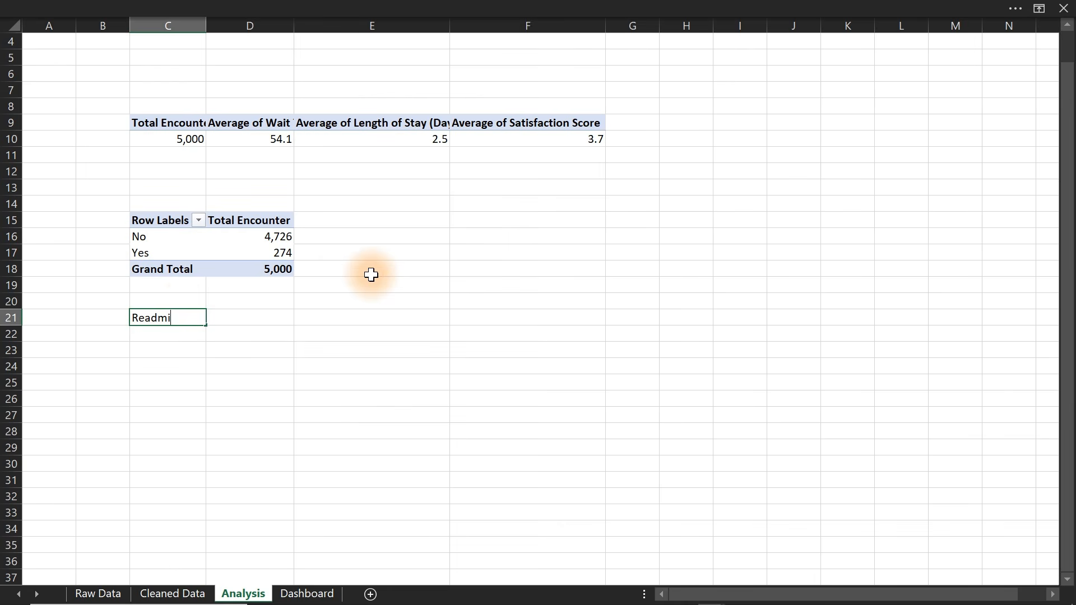
pyautogui.write('ssion Rate')
pyautogui.press('Return')
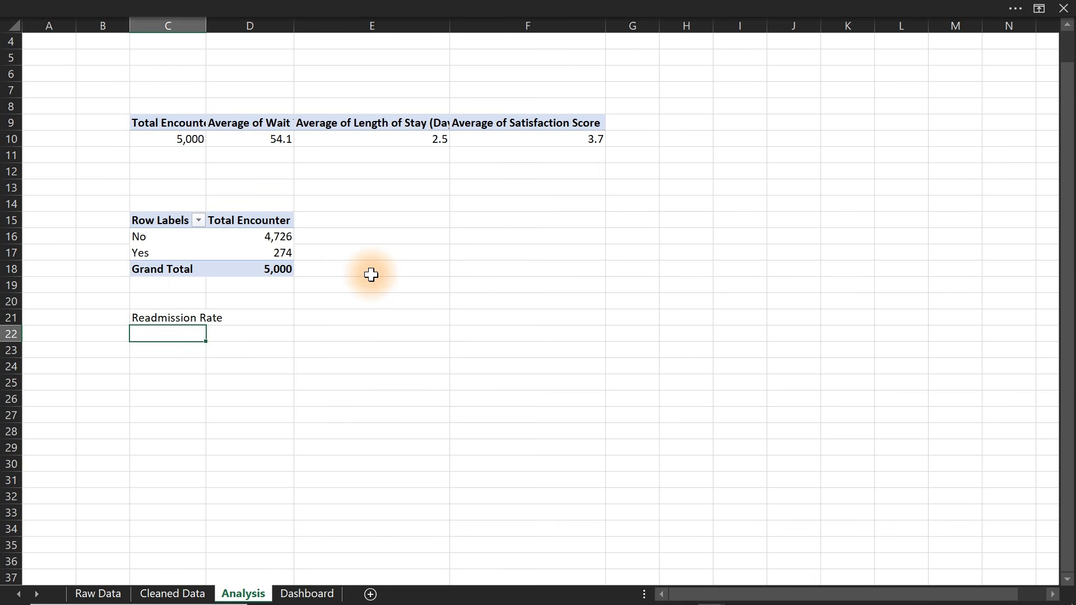
# Calculate the readmission rate in C22 with the formula =D17/D18
pyautogui.write('=')
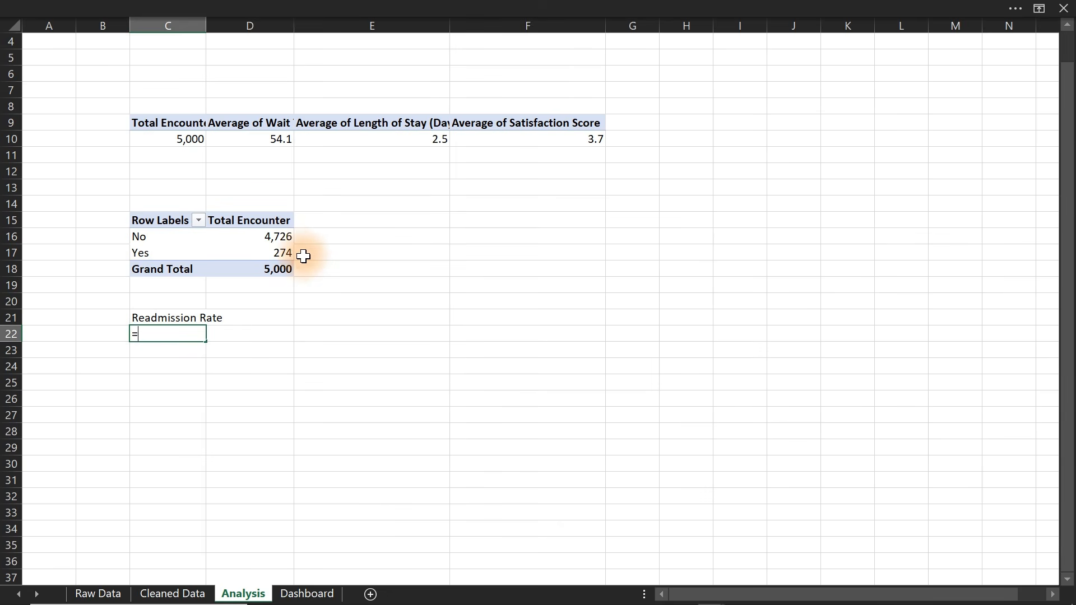
pyautogui.click(286, 254)
pyautogui.write('/')
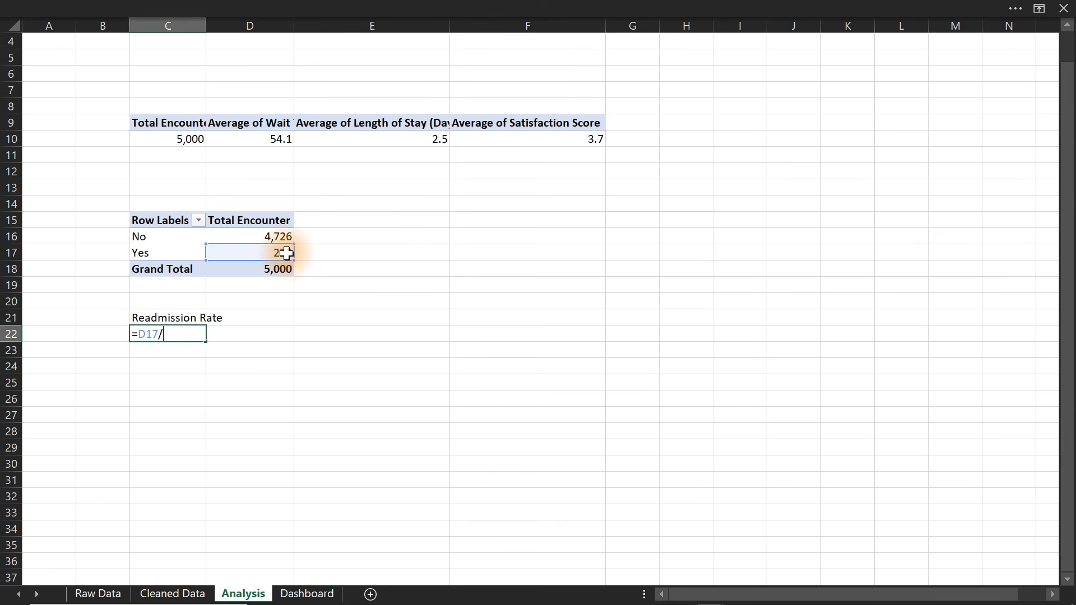
pyautogui.click(265, 268)
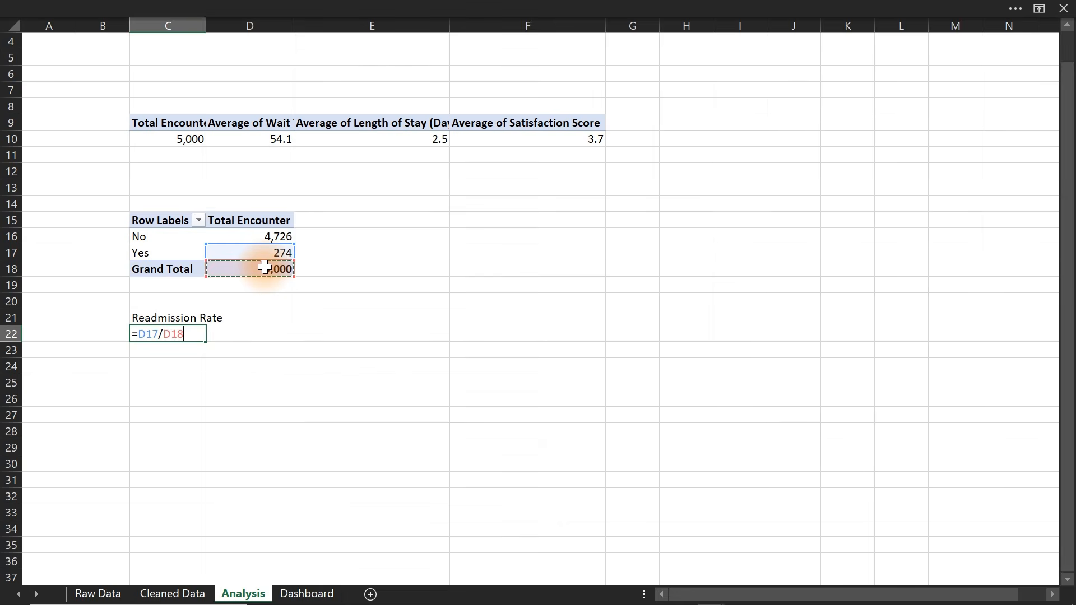
pyautogui.hotkey('ctrl', 'Return')
# Format the readmission rate in C22 as Percentage
pyautogui.hotkey('ctrl', '1')
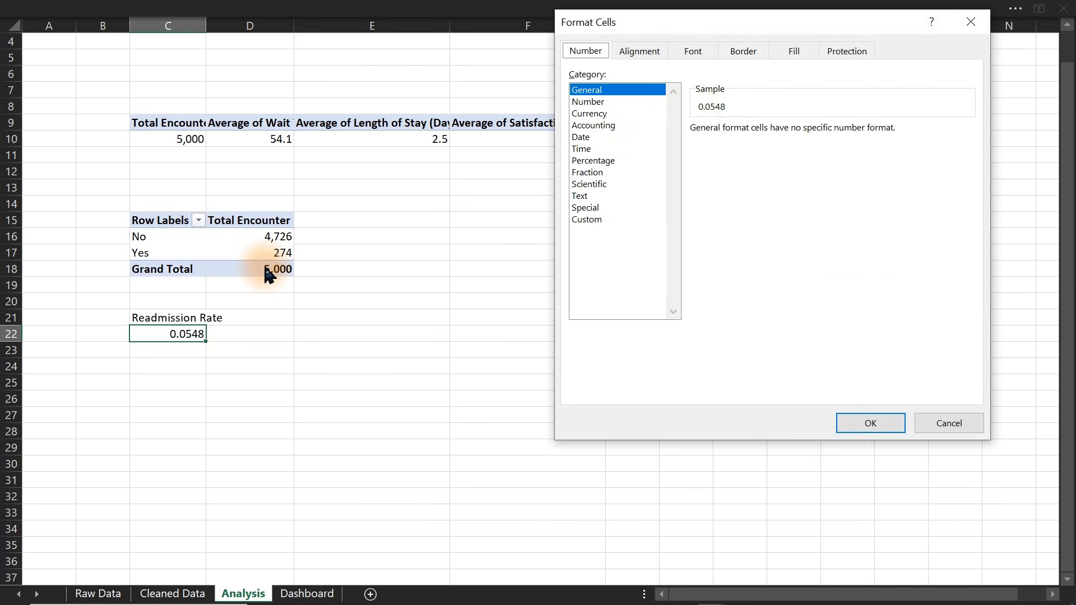
pyautogui.click(593, 161)
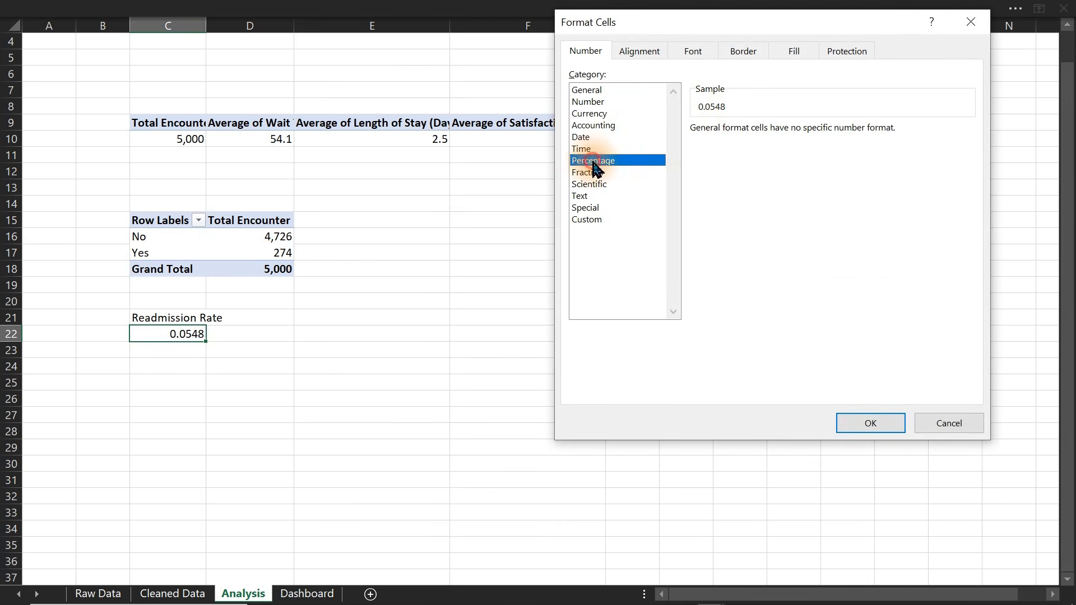
pyautogui.click(877, 426)
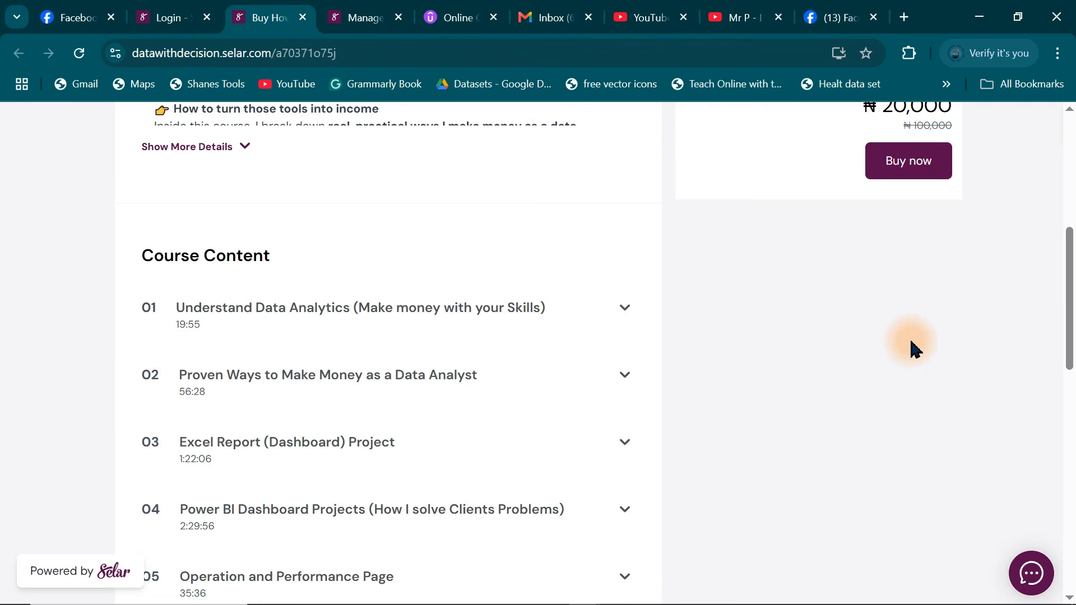
# Expand the "Proven Ways to Make Money as a Data Analyst" section of the course content on the Selar page in the browser
pyautogui.moveTo(1069, 276); pyautogui.dragTo(1073, 311)
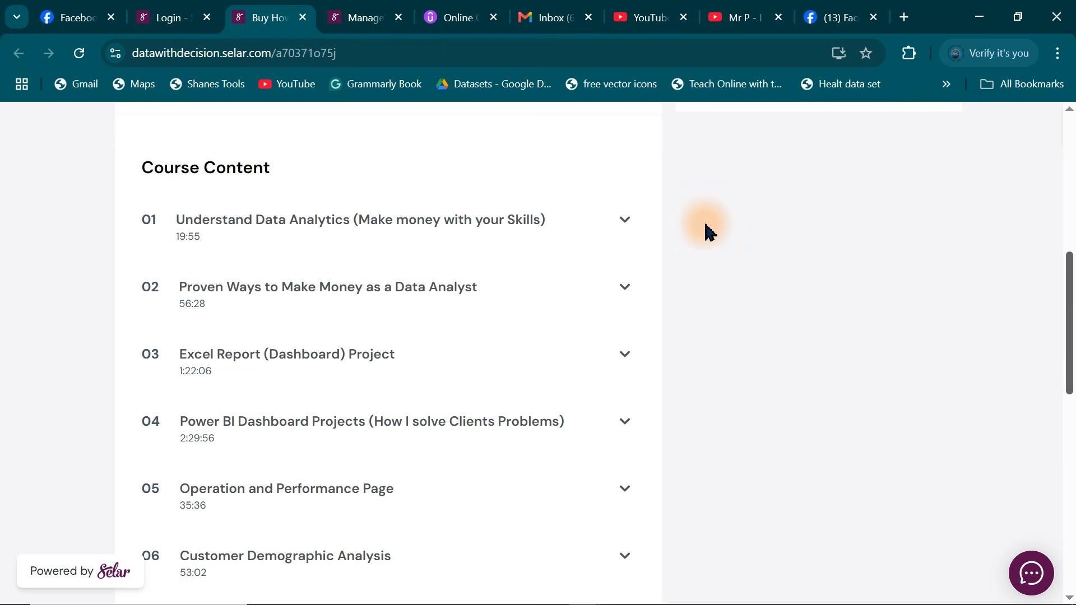
pyautogui.click(623, 288)
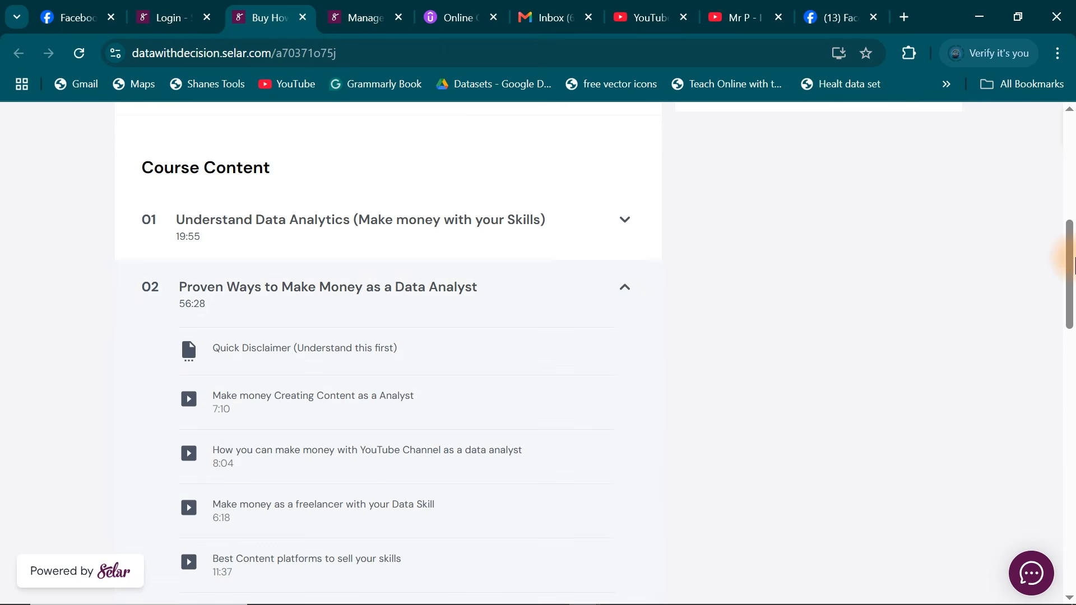
# Look through the remaining lessons and sections of the course content on the Selar page
pyautogui.moveTo(1073, 260); pyautogui.dragTo(1072, 306)
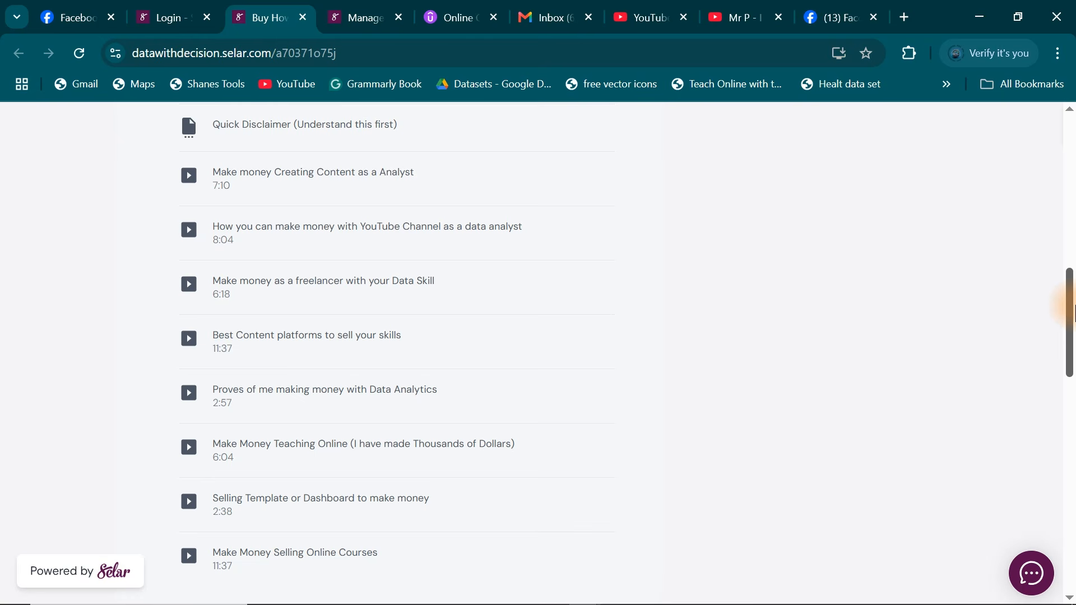
pyautogui.moveTo(1072, 306); pyautogui.dragTo(1072, 398)
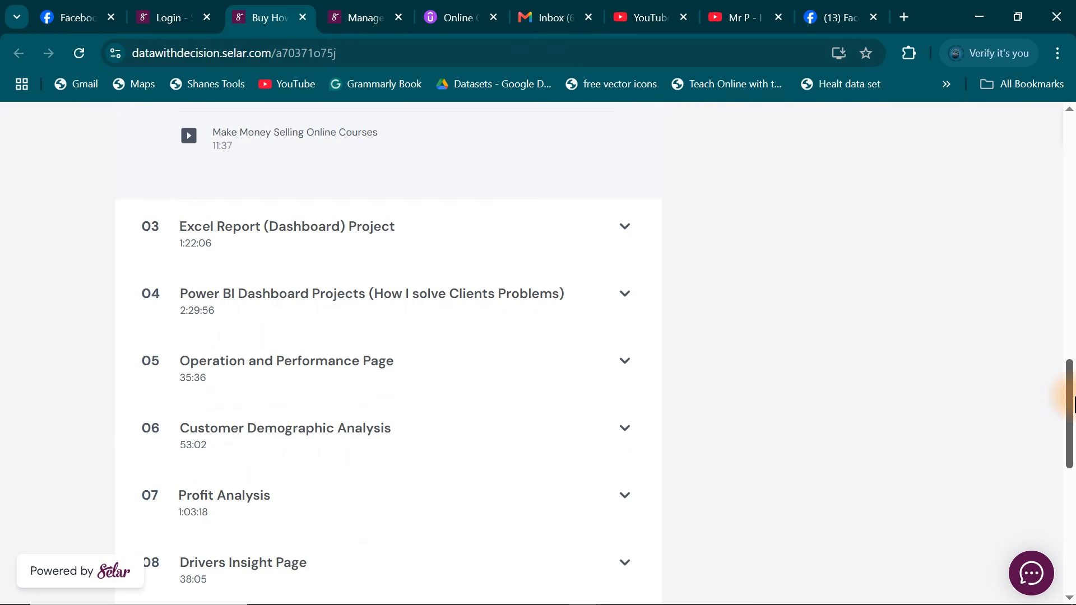
pyautogui.moveTo(1073, 398); pyautogui.dragTo(1073, 293)
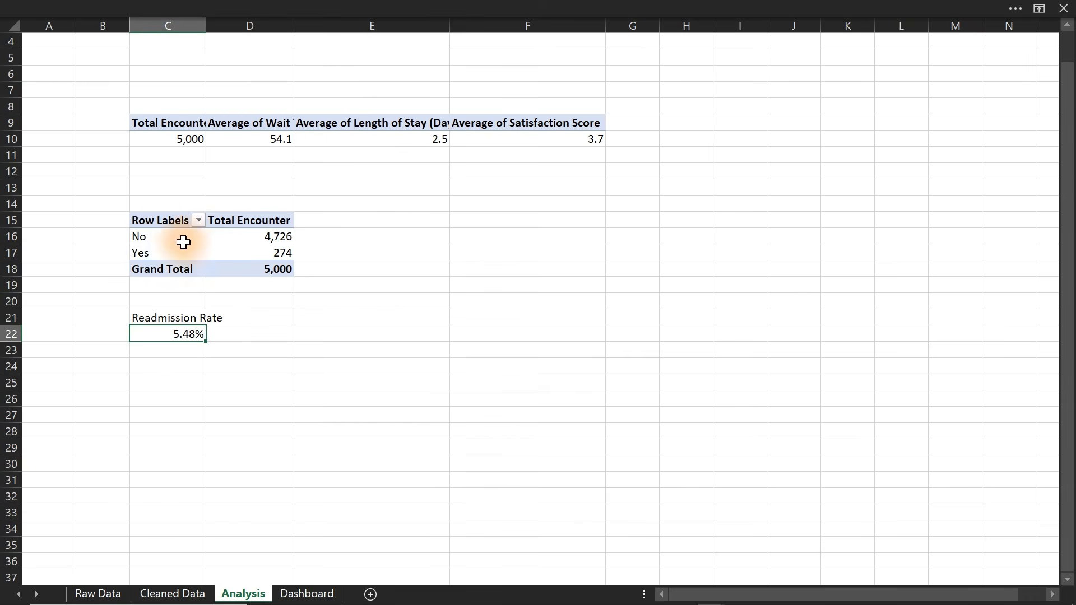
# Copy the readmission pivot table to C26 on the Analysis sheet and remove Readmitted Within 30 Days from the copy's rows
pyautogui.moveTo(153, 224); pyautogui.dragTo(274, 270)
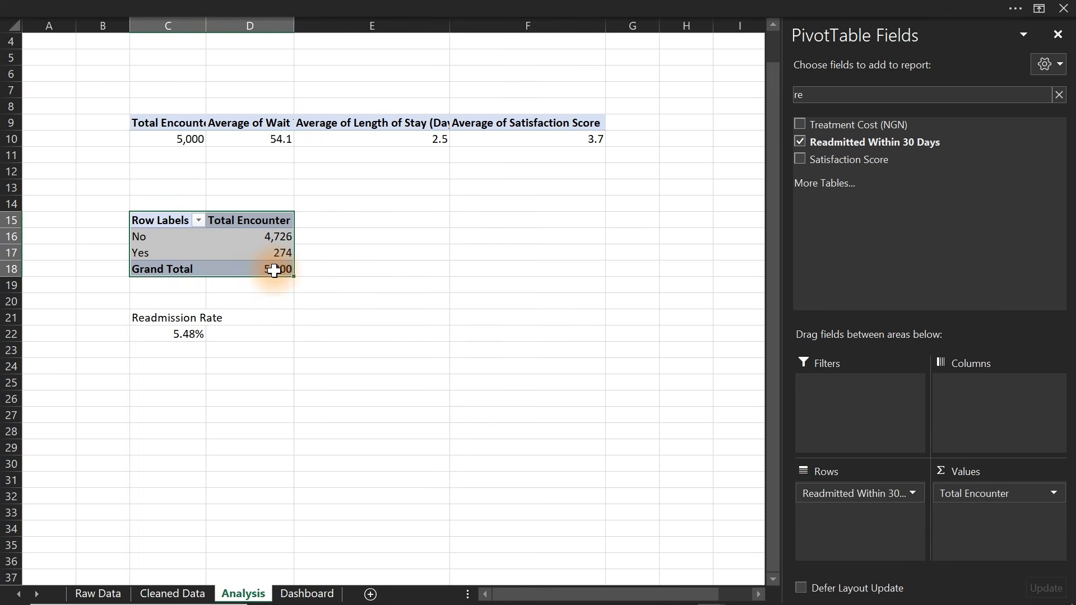
pyautogui.hotkey('ctrl', 'c')
pyautogui.click(175, 397)
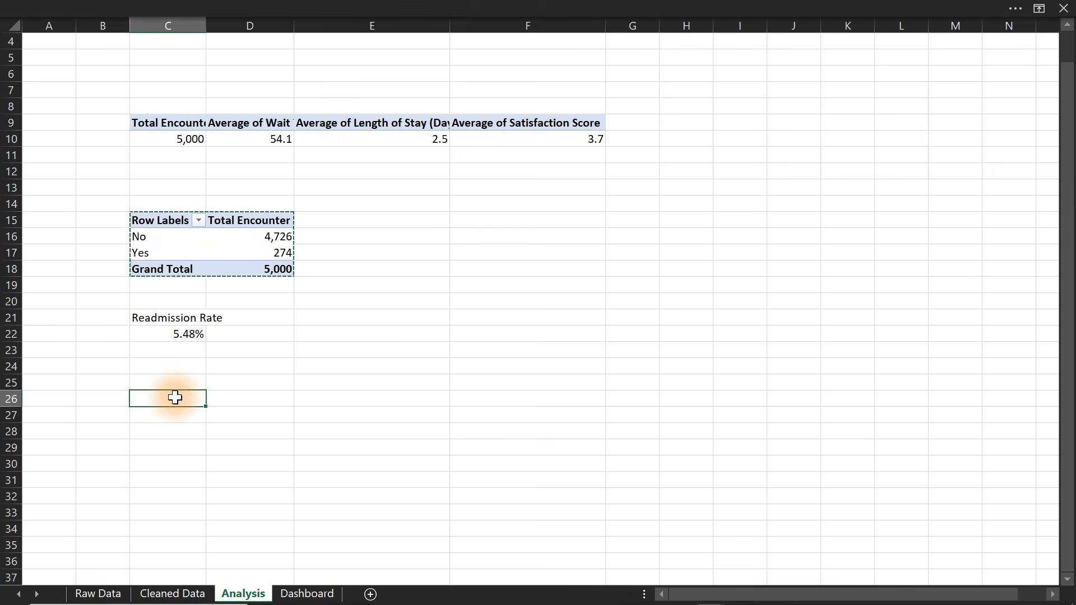
pyautogui.hotkey('ctrl', 'v')
pyautogui.click(982, 492)
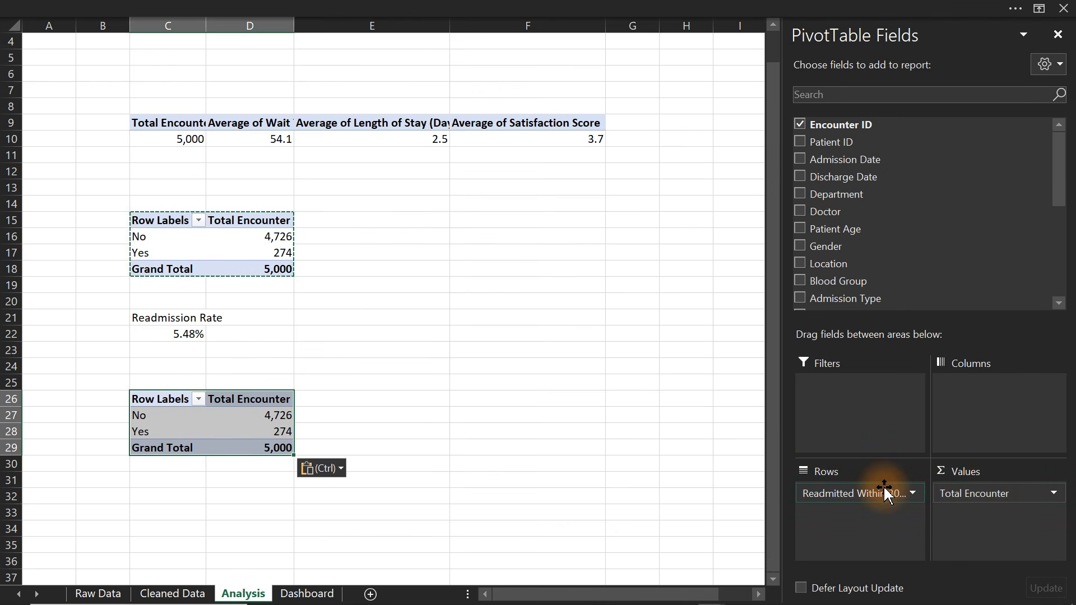
pyautogui.moveTo(883, 485); pyautogui.dragTo(180, 485)
# Copy the "Recovery Rate" label from the KPI list in Notepad into cell C31 of the Analysis sheet
pyautogui.click(166, 485)
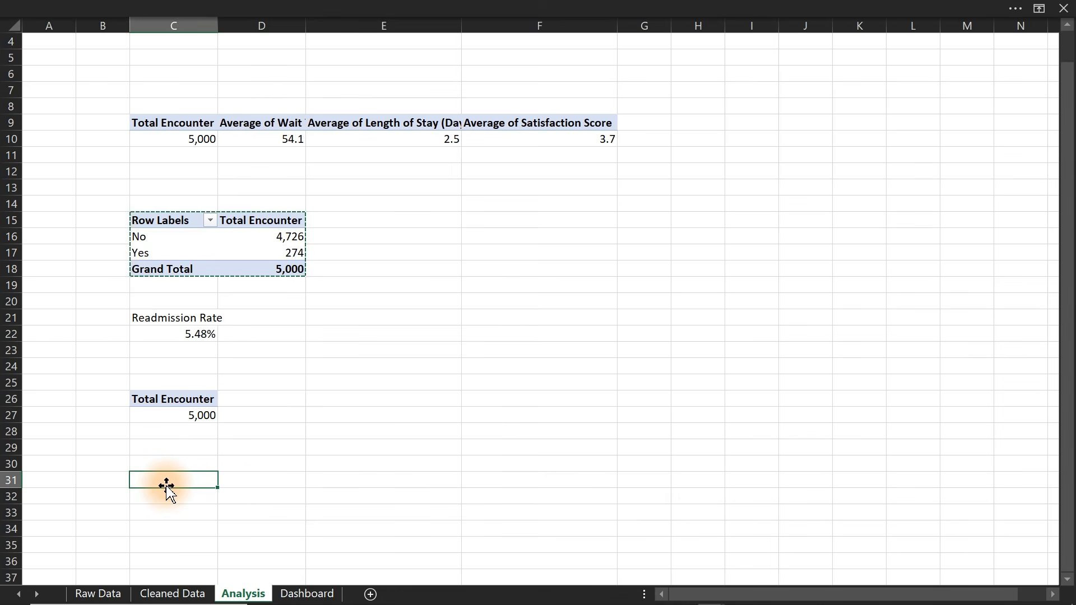
pyautogui.click(684, 593)
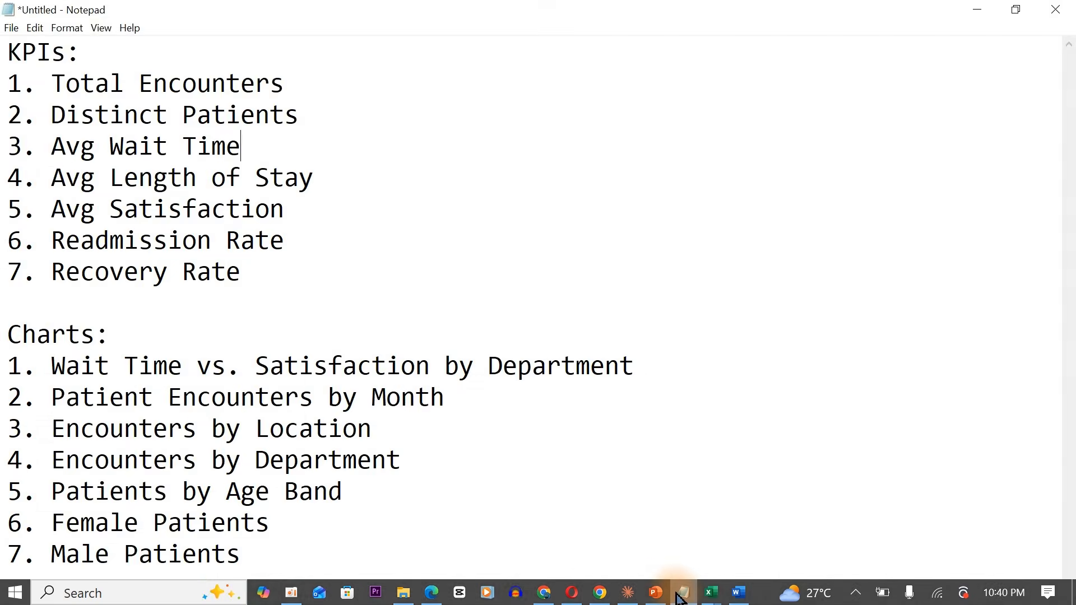
pyautogui.moveTo(41, 270); pyautogui.dragTo(271, 273)
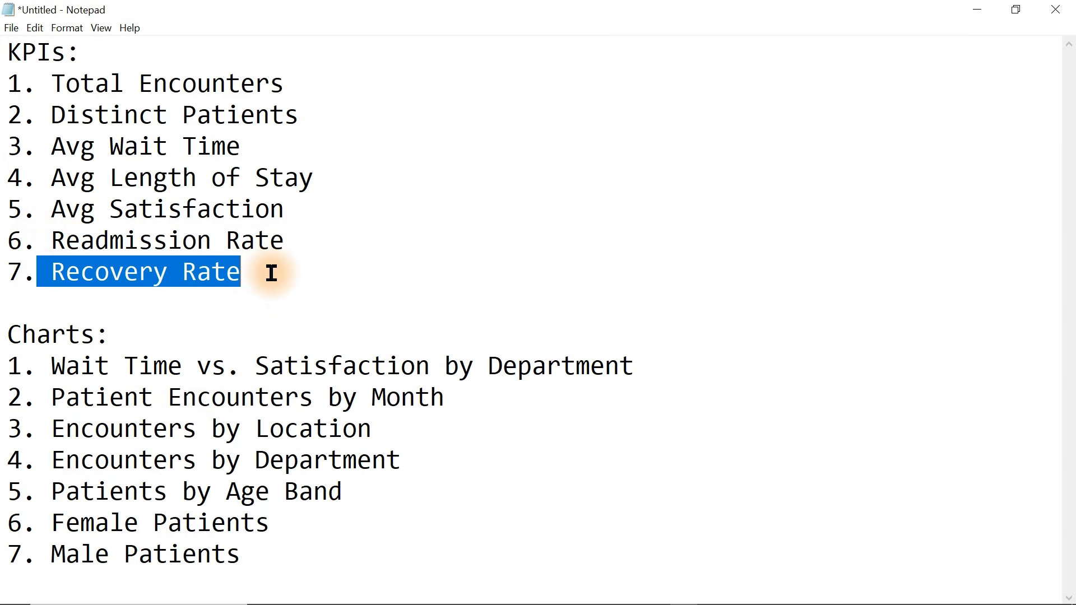
pyautogui.click(976, 11)
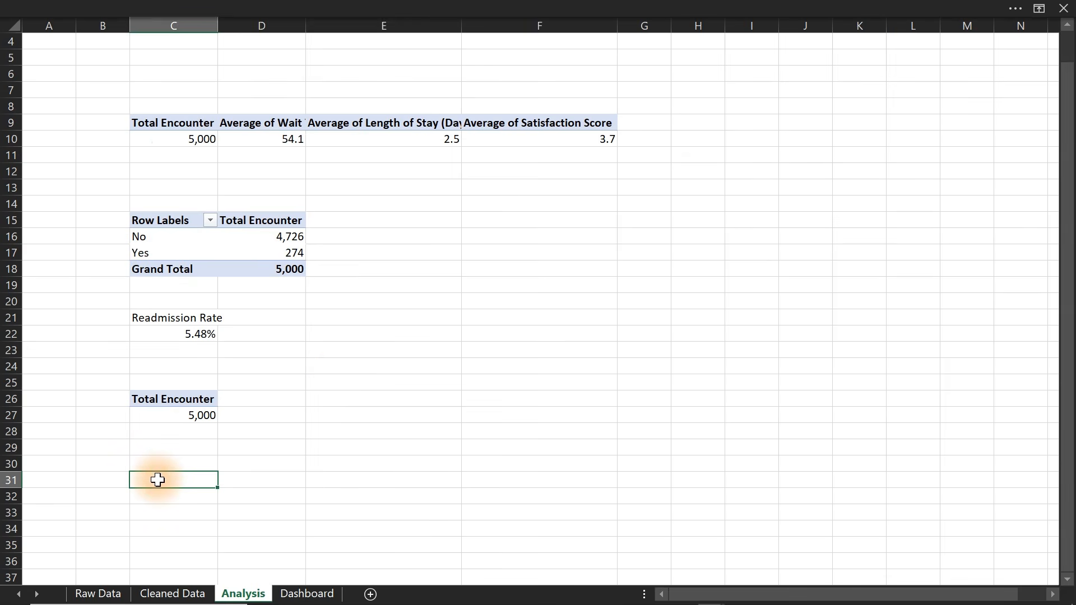
pyautogui.hotkey('ctrl', 'v')
# Check the available categories of the Outcome column on the Cleaned Data sheet and return to the Analysis sheet
pyautogui.click(173, 400)
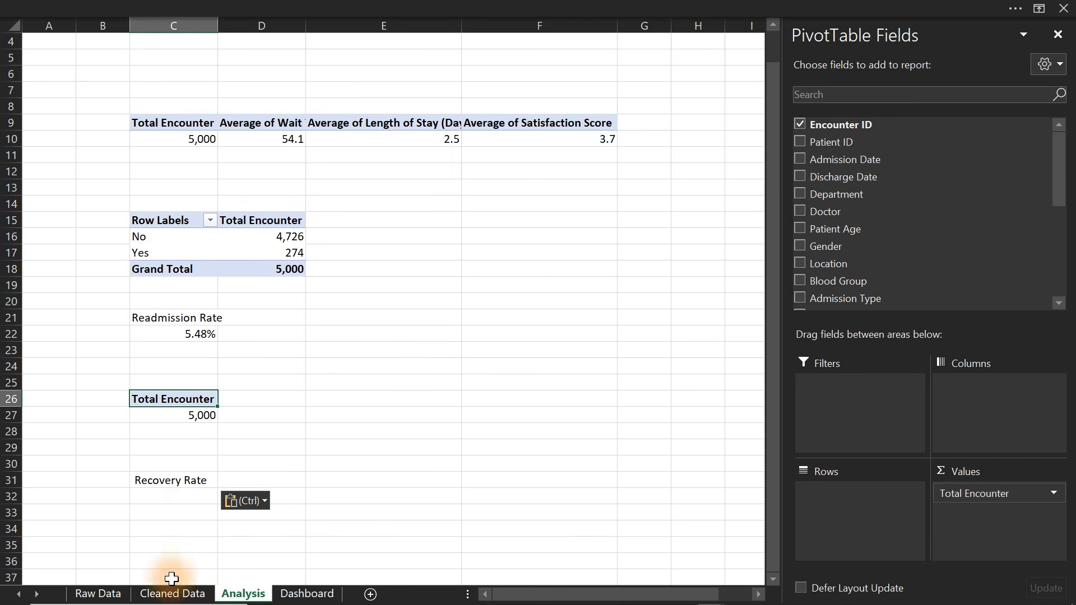
pyautogui.click(172, 598)
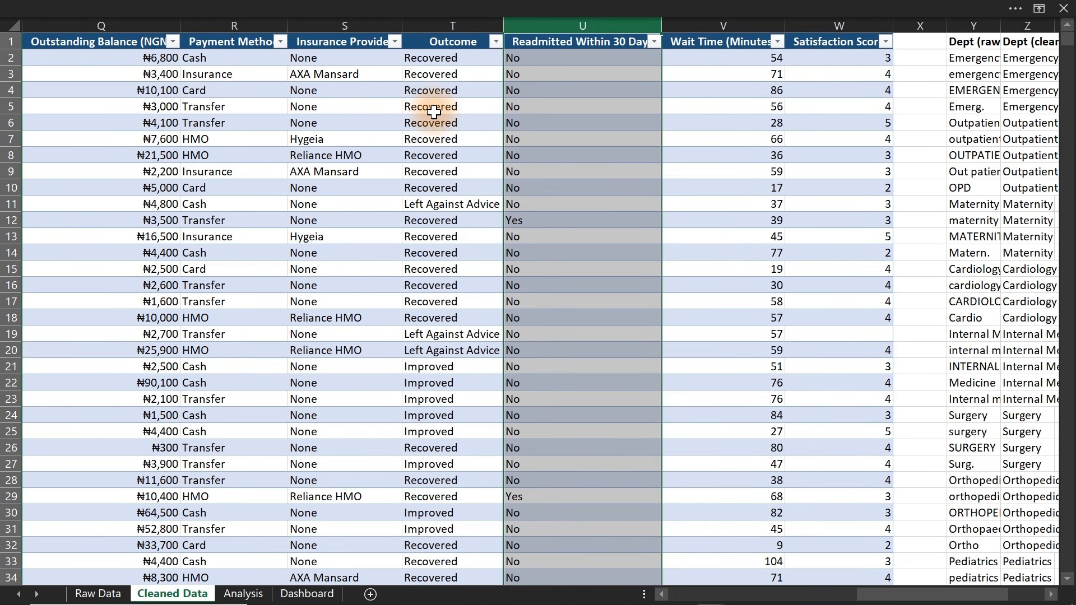
pyautogui.click(495, 42)
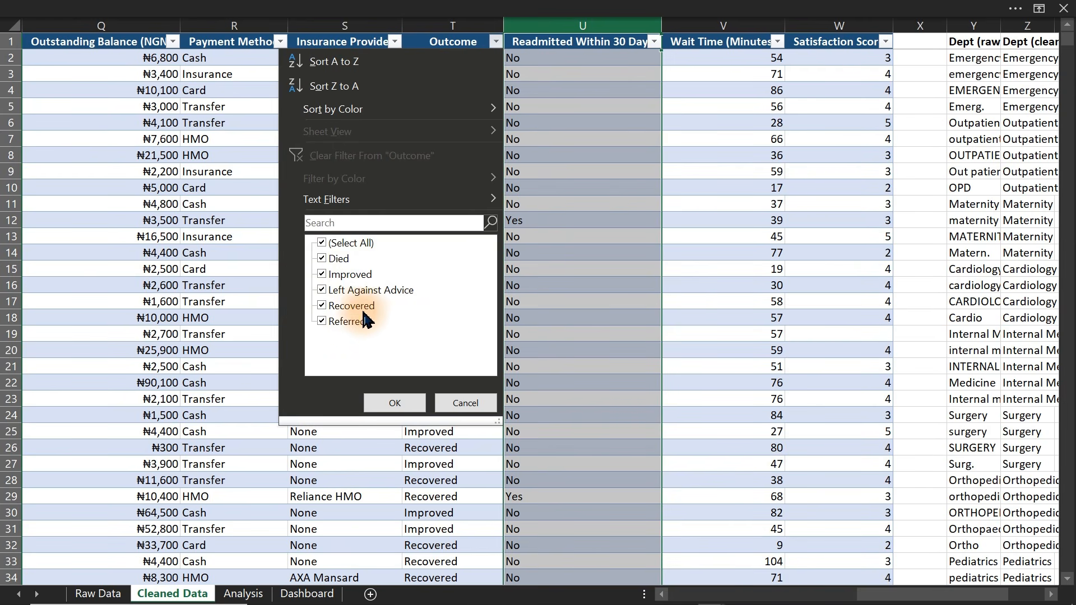
pyautogui.click(481, 403)
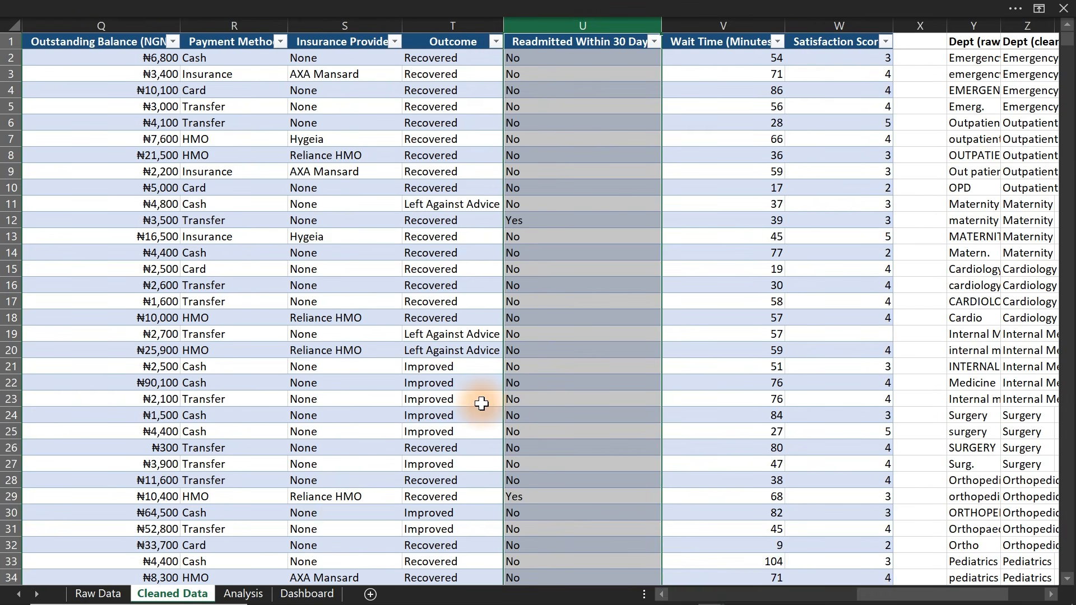
pyautogui.click(259, 595)
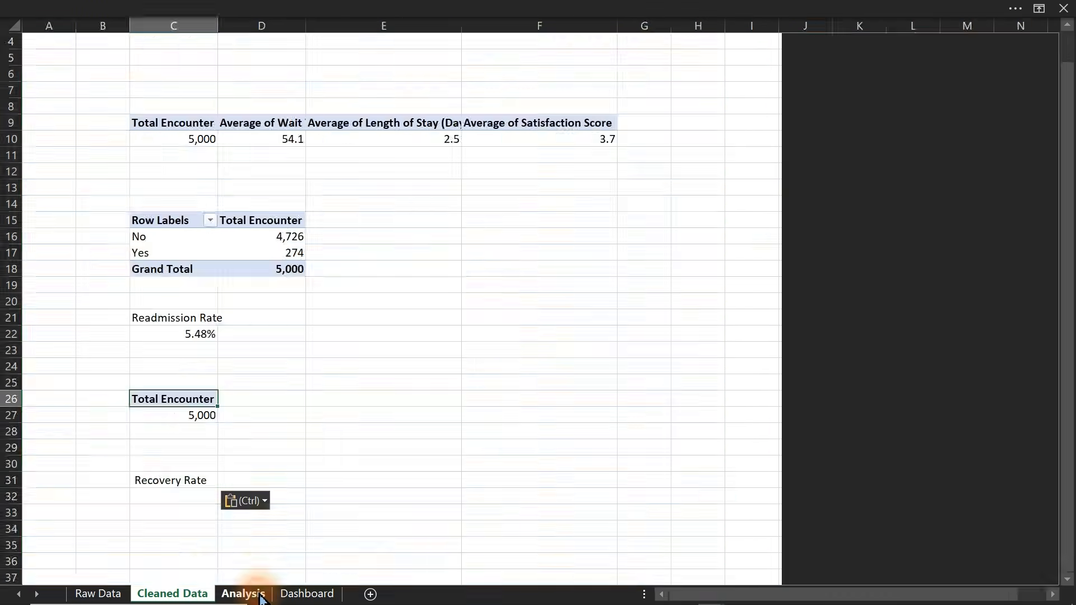
pyautogui.click(169, 391)
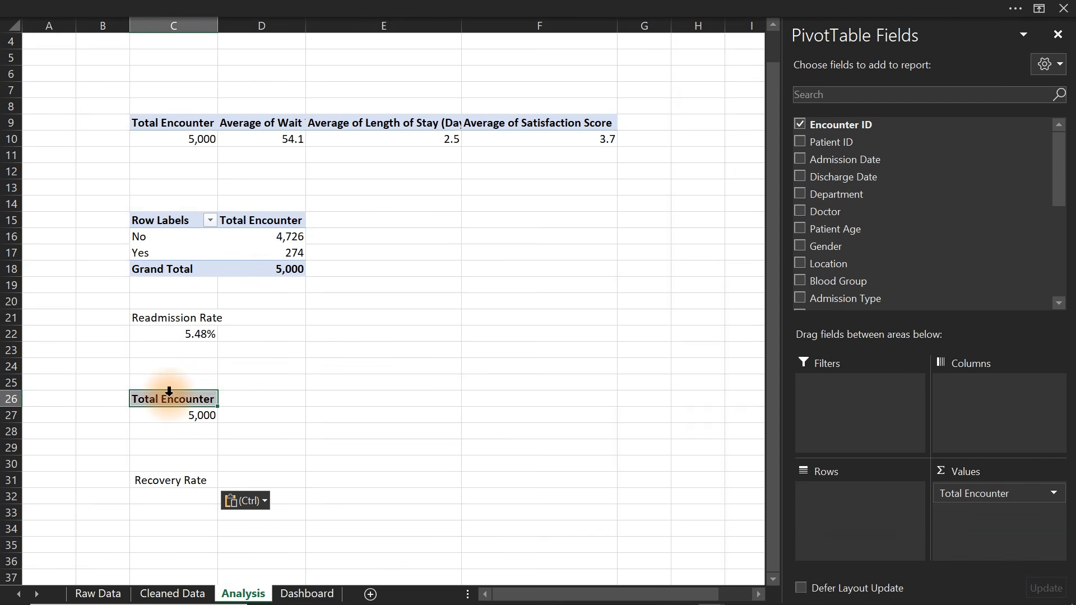
pyautogui.click(178, 415)
pyautogui.click(861, 97)
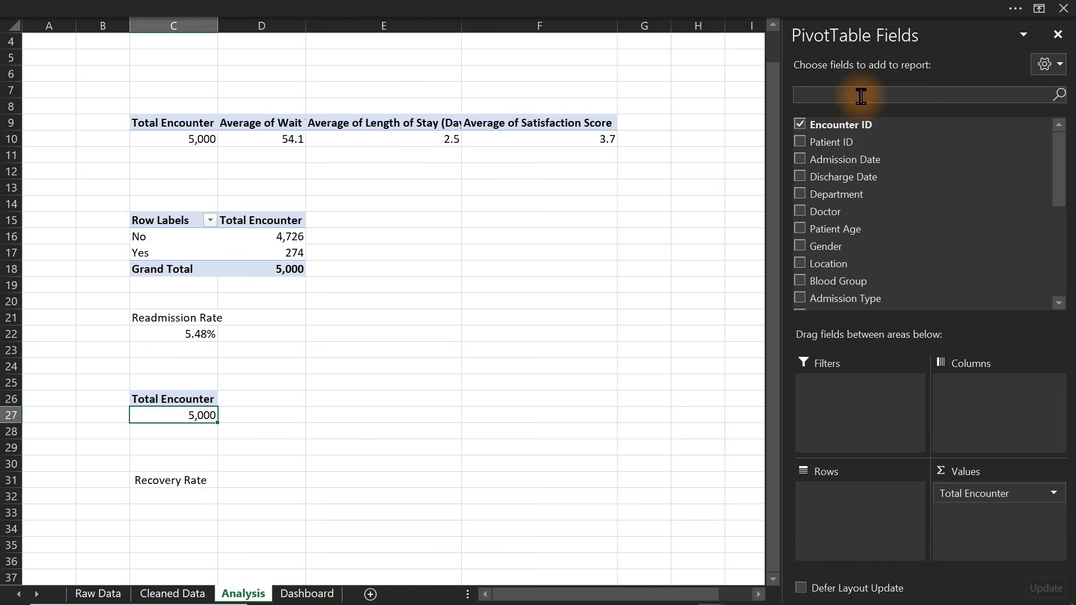
pyautogui.write('ou')
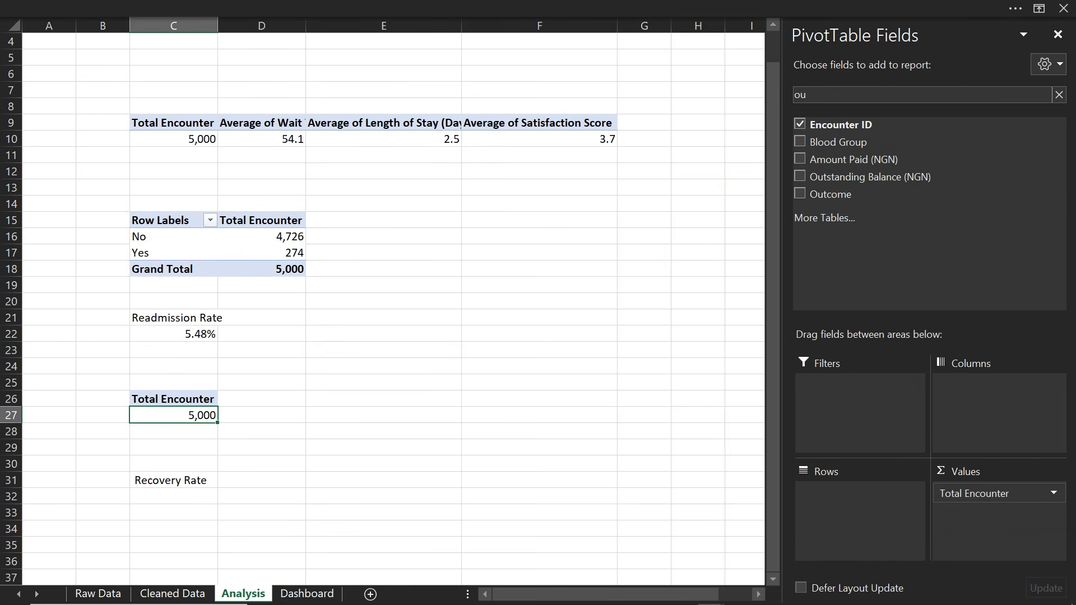
pyautogui.click(799, 193)
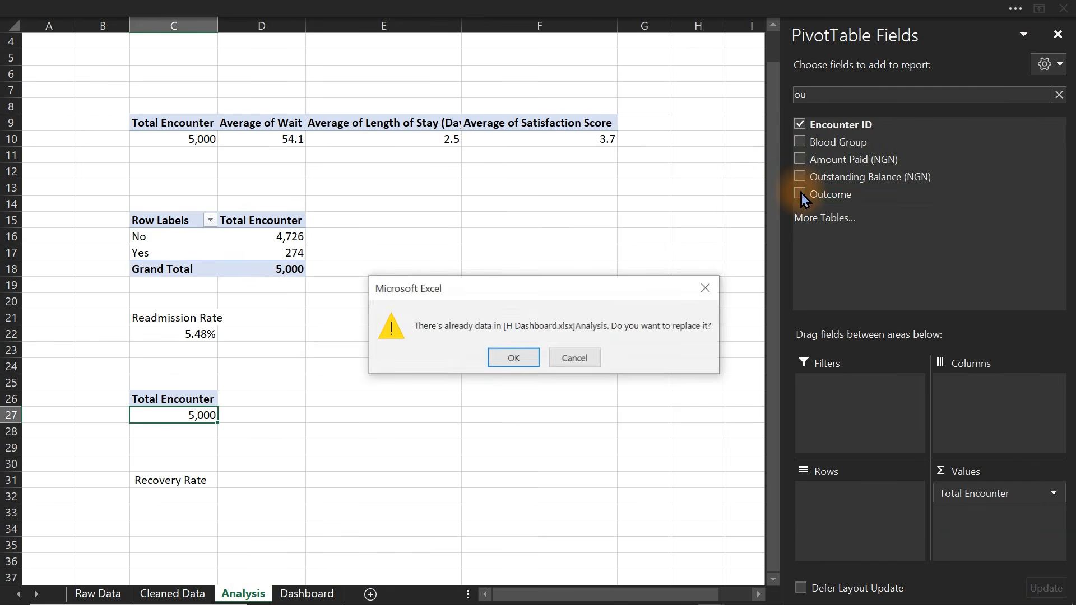
pyautogui.click(576, 357)
# Move the "Recovery Rate" label from C31 to E30, out of the way of the pivot table above it
pyautogui.click(160, 479)
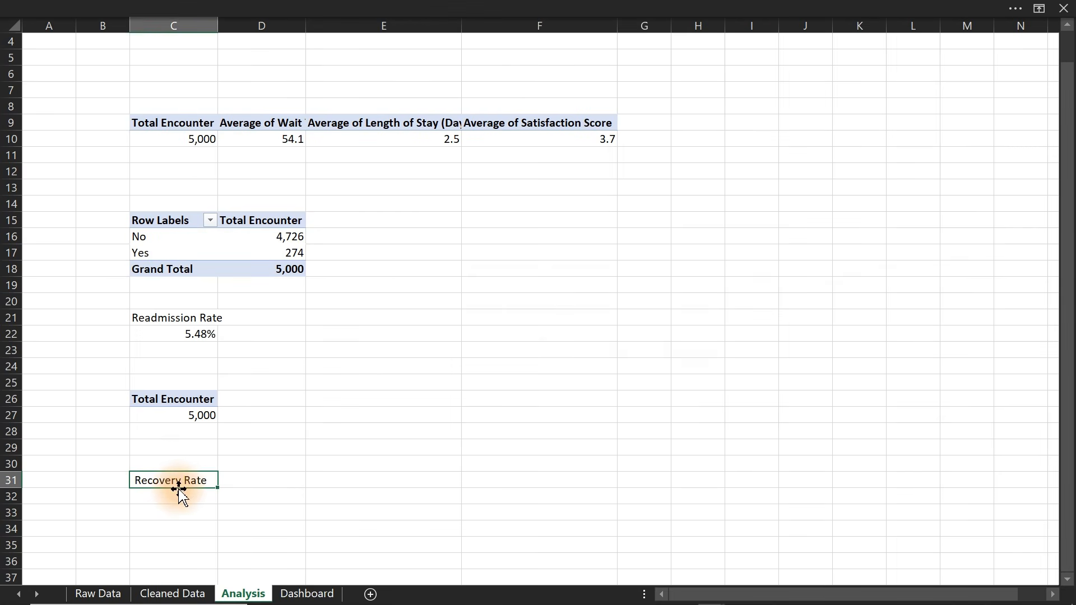
pyautogui.moveTo(180, 486); pyautogui.dragTo(307, 464)
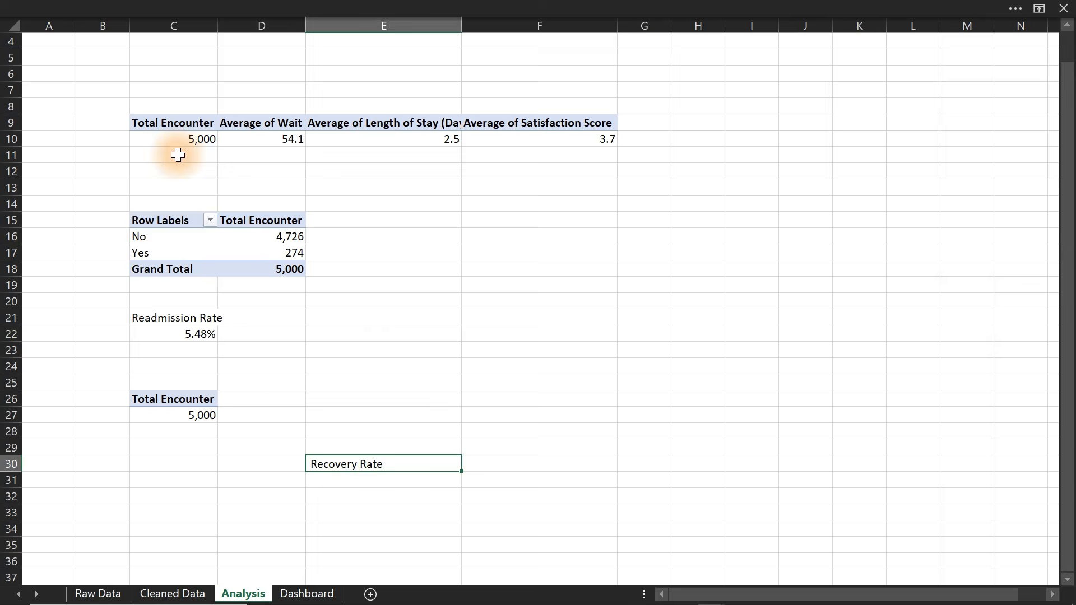
pyautogui.click(160, 227)
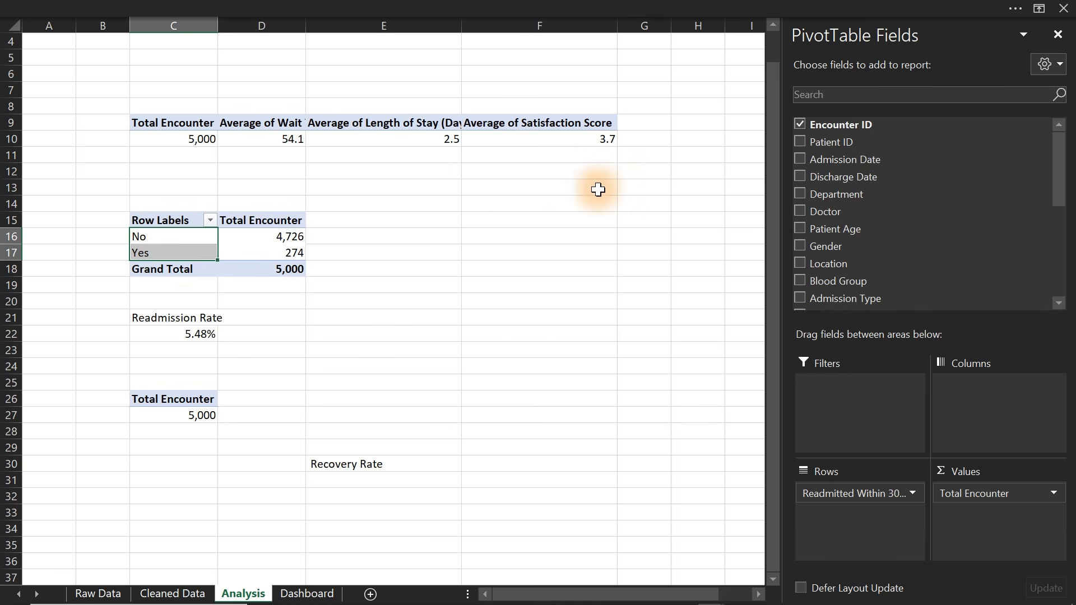
pyautogui.click(690, 110)
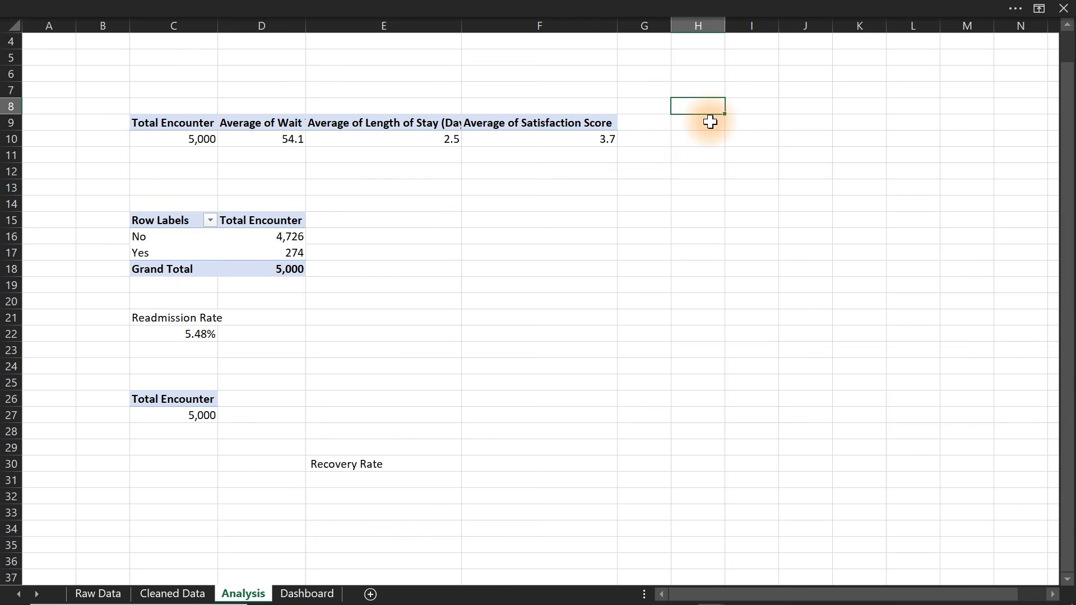
pyautogui.click(710, 122)
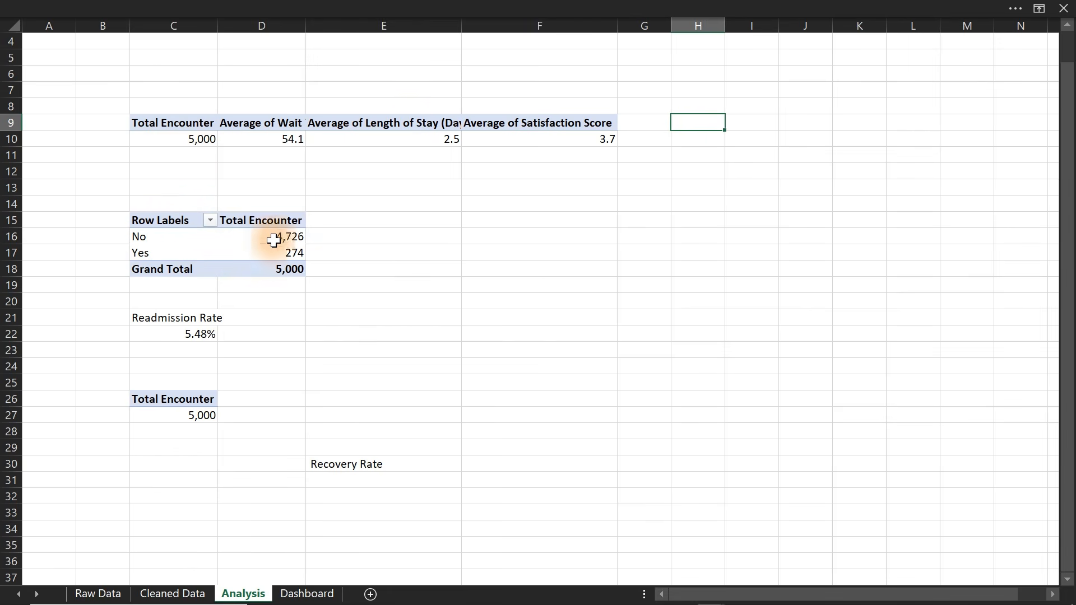
pyautogui.click(409, 130)
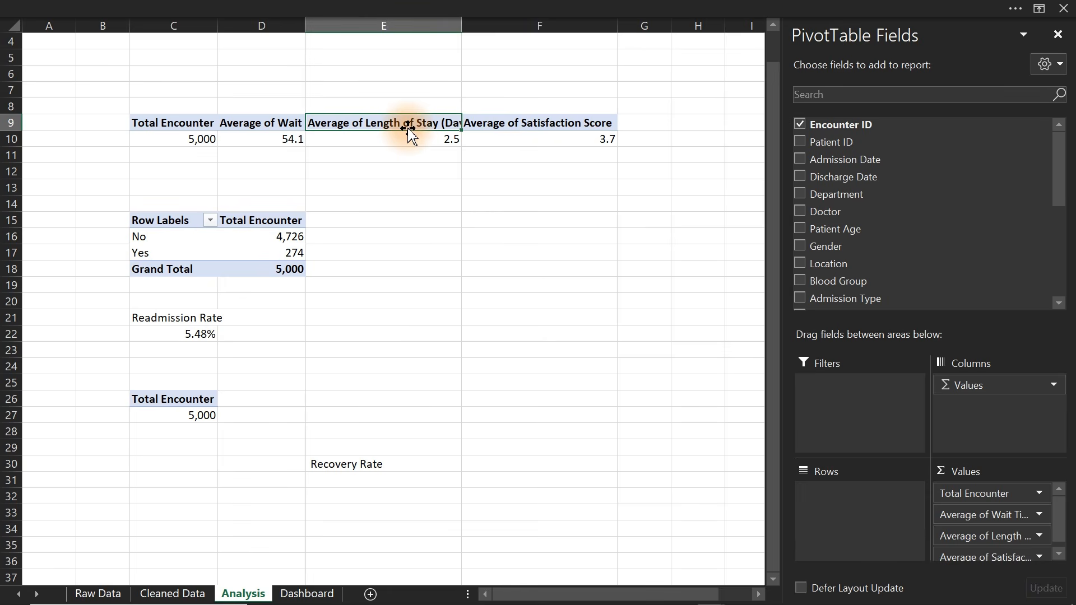
pyautogui.click(700, 121)
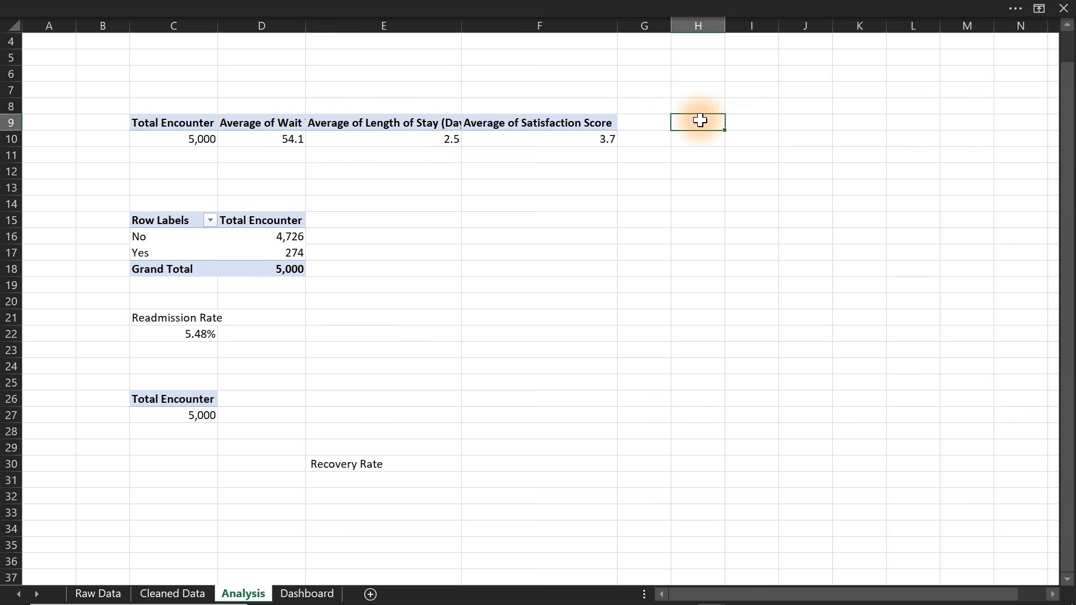
# Add the Outcome field to the rows of the pivot table at C26 and move the "Recovery Rate" label to C34 below it
pyautogui.click(205, 415)
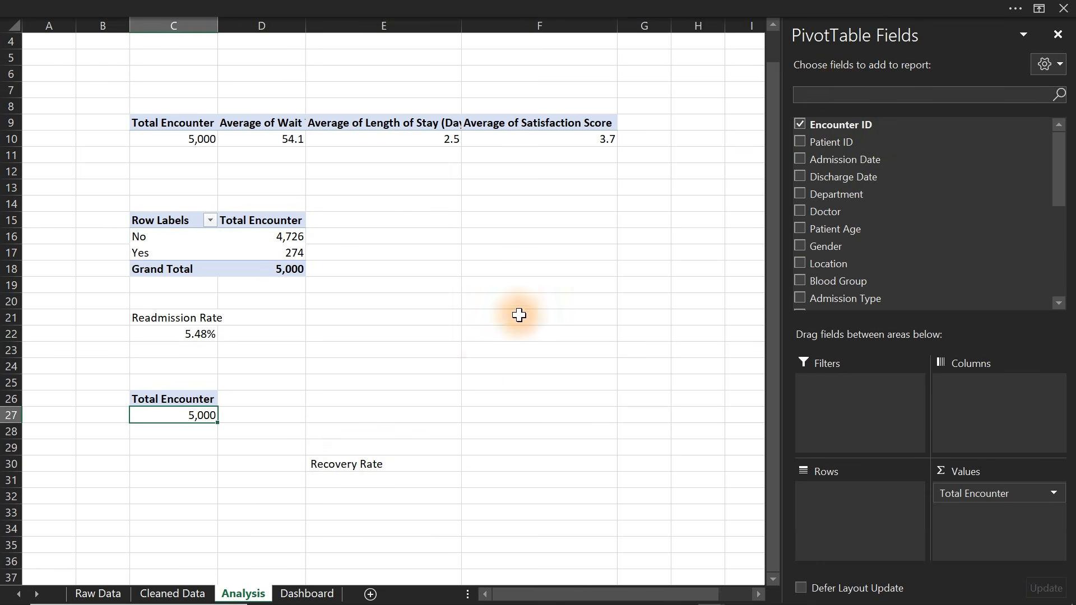
pyautogui.click(172, 594)
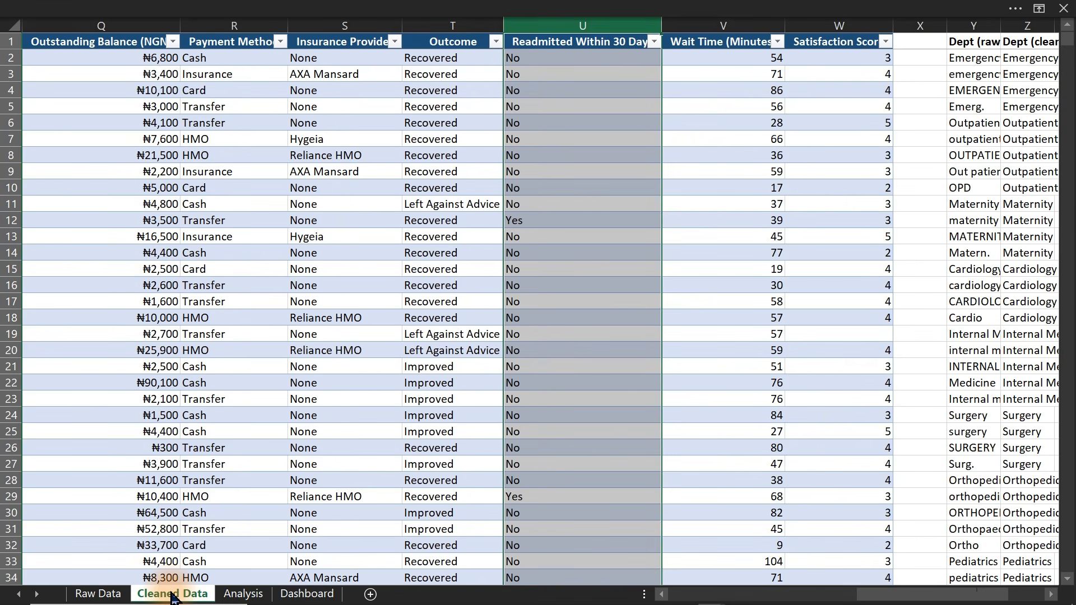
pyautogui.click(243, 594)
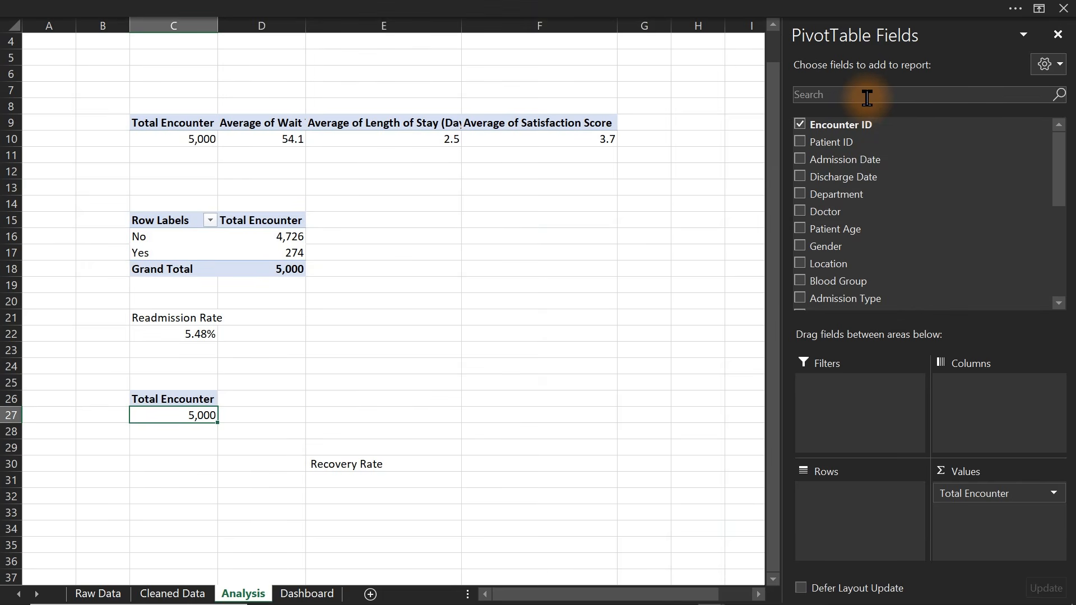
pyautogui.write('ou')
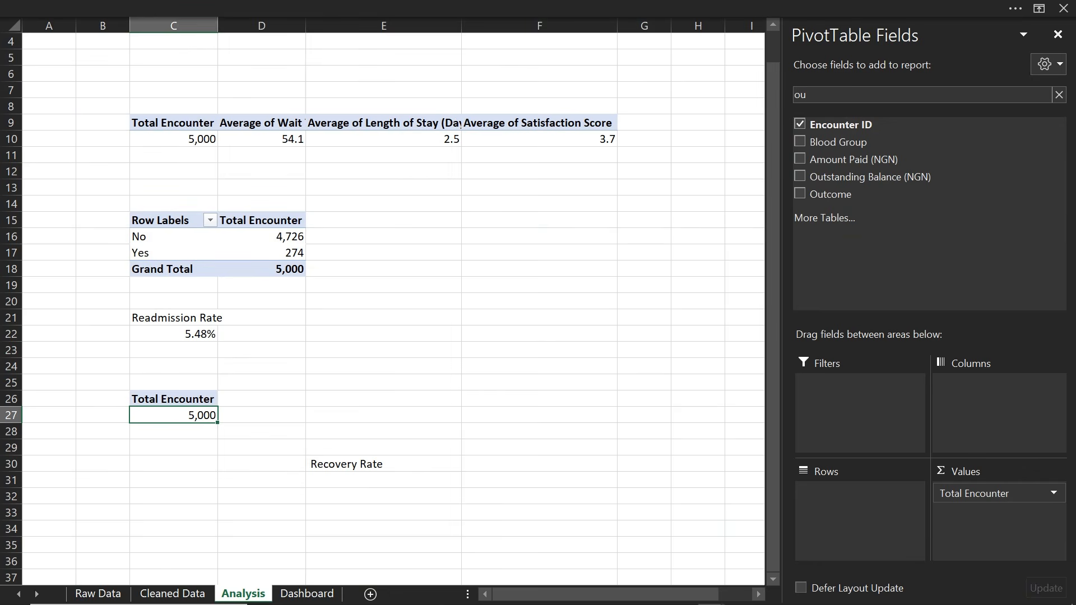
pyautogui.click(799, 194)
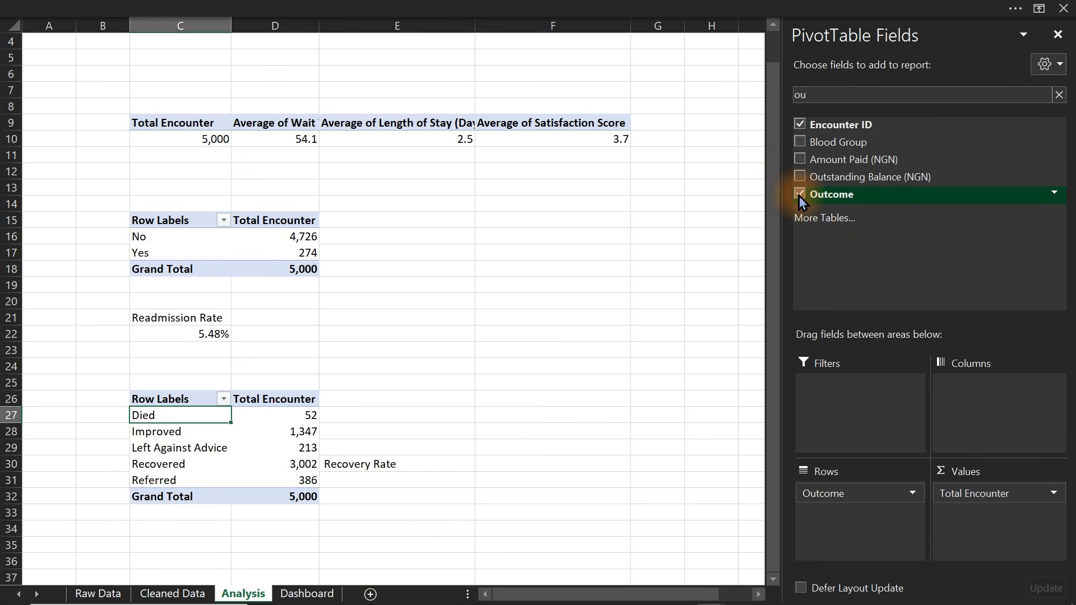
pyautogui.click(360, 464)
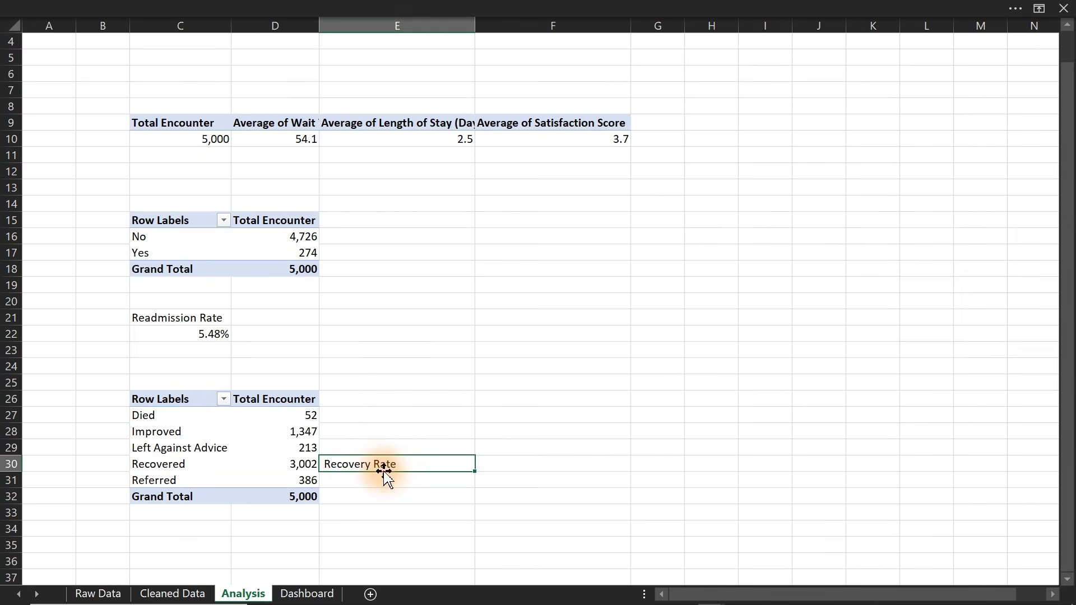
pyautogui.moveTo(387, 472); pyautogui.dragTo(200, 529)
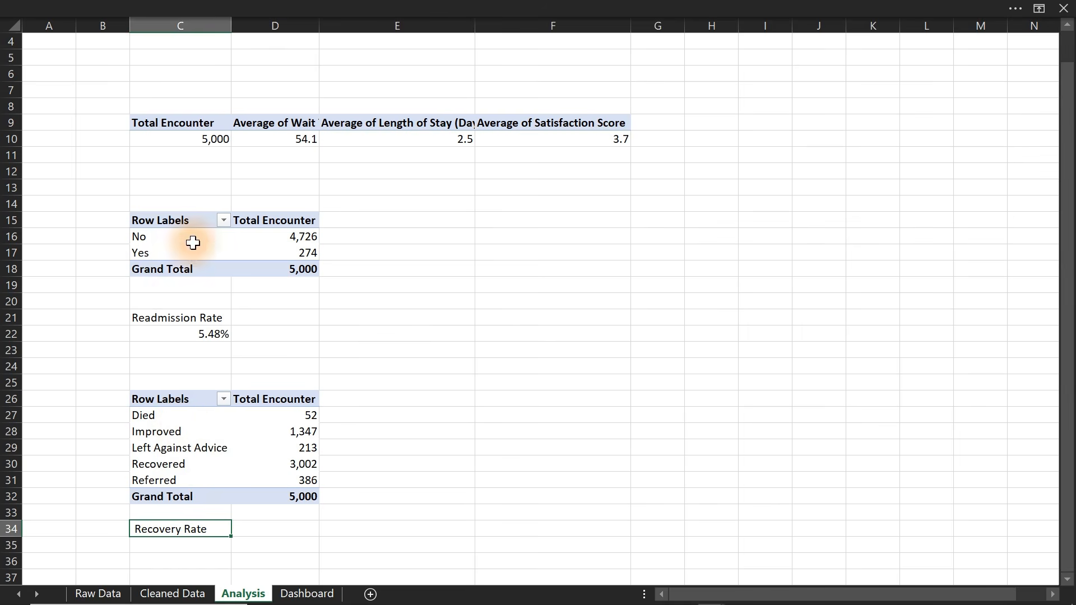
# Show the readmission pivot table at C15 in tabular form
pyautogui.moveTo(192, 238); pyautogui.dragTo(192, 252)
pyautogui.click(827, 9)
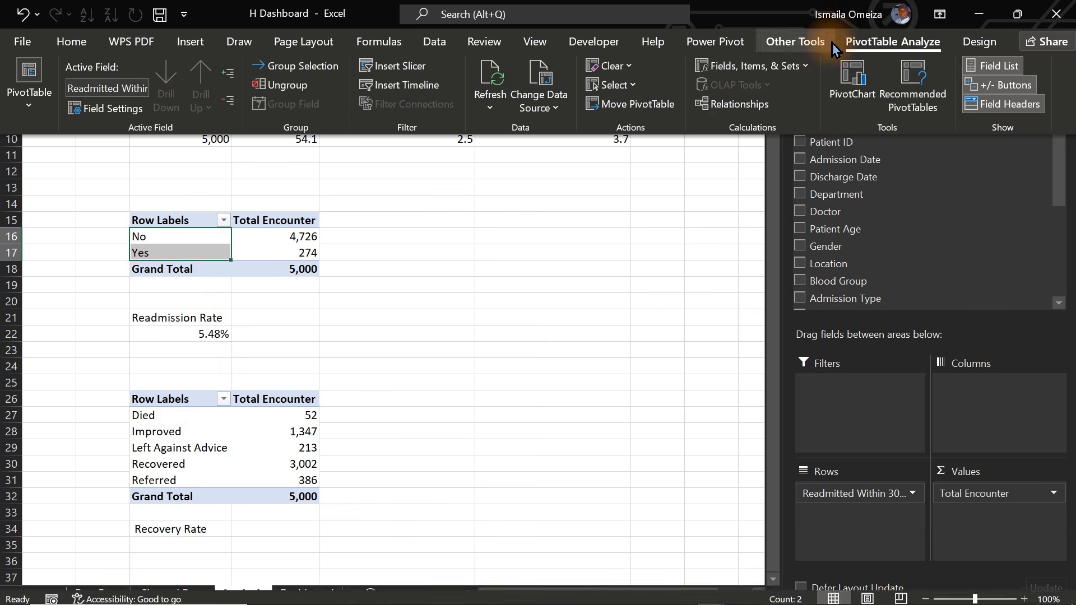
pyautogui.click(977, 40)
pyautogui.click(133, 108)
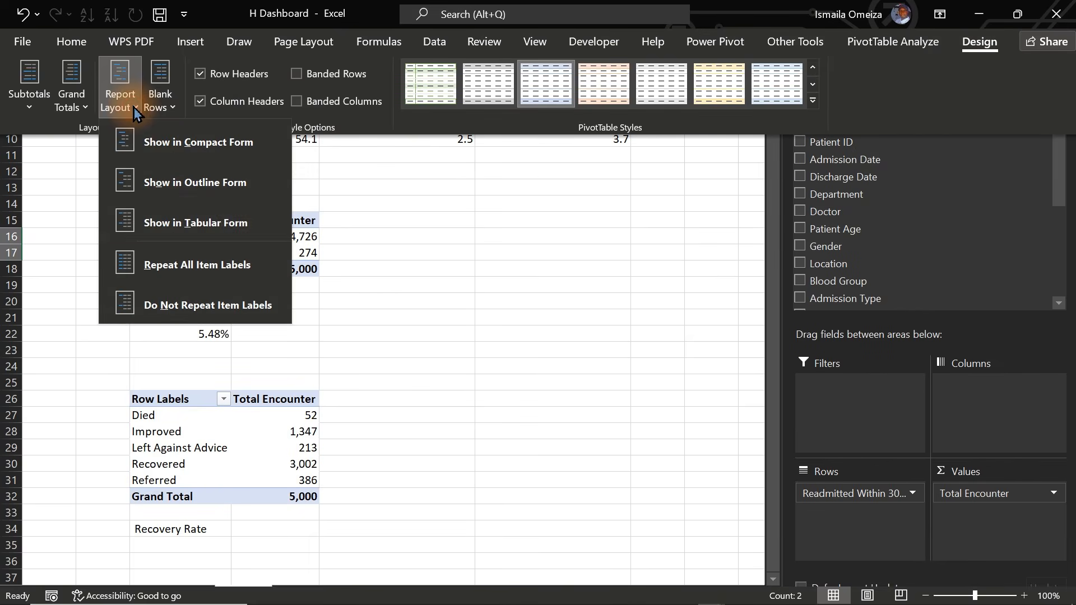
pyautogui.click(192, 224)
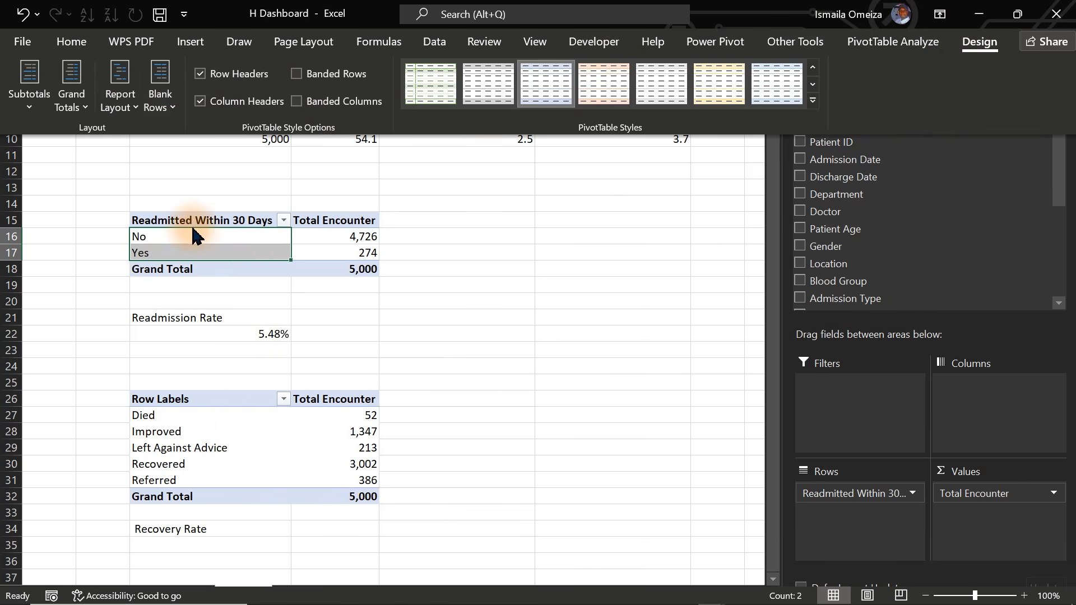
# Switch the outcome pivot table at C26 to the tabular report layout
pyautogui.click(214, 433)
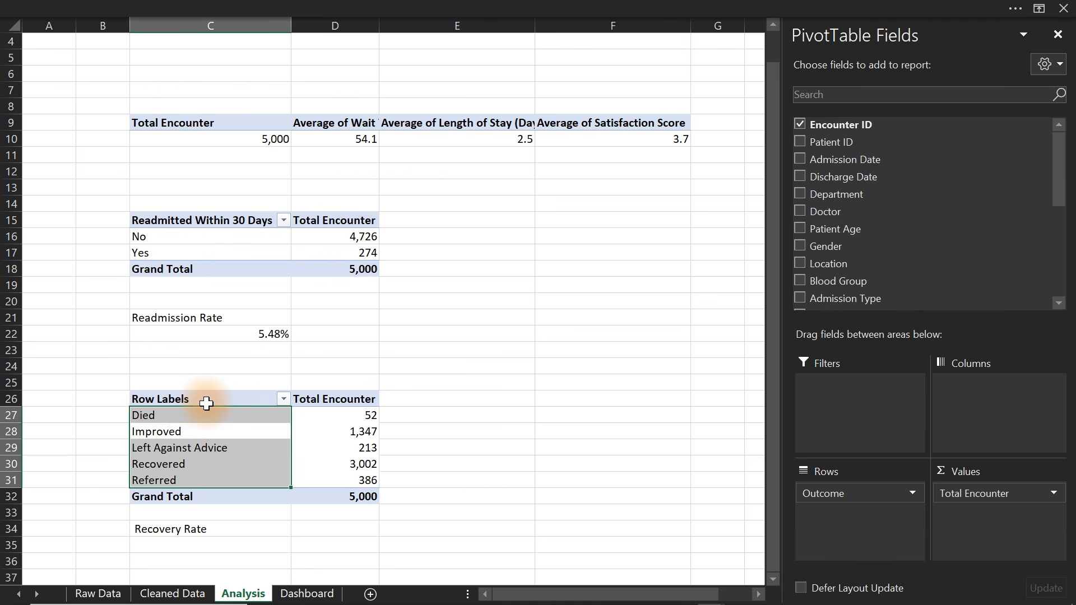
pyautogui.click(734, 8)
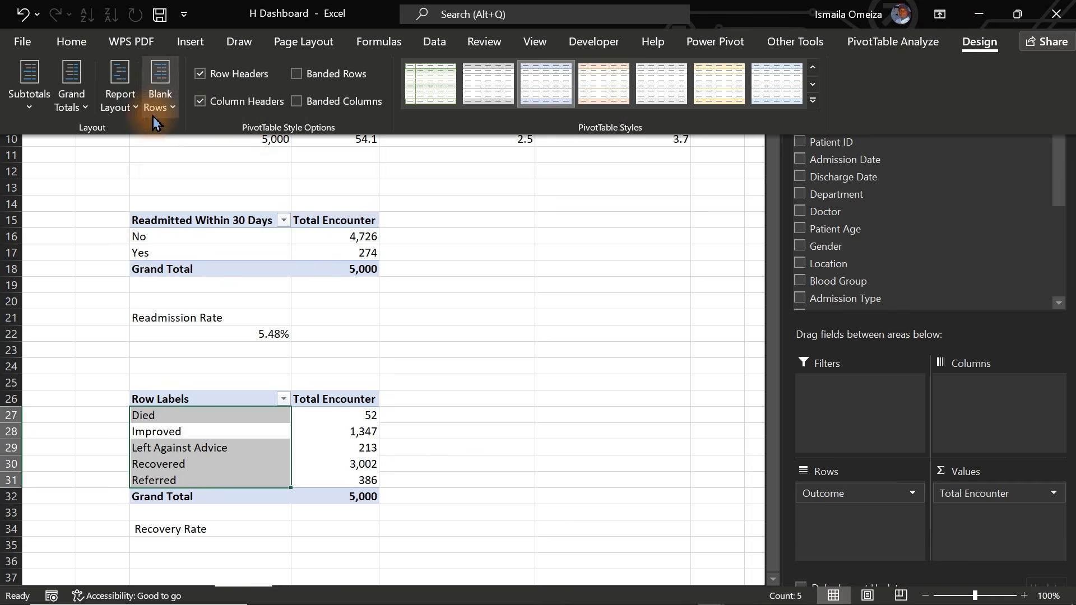
pyautogui.click(124, 111)
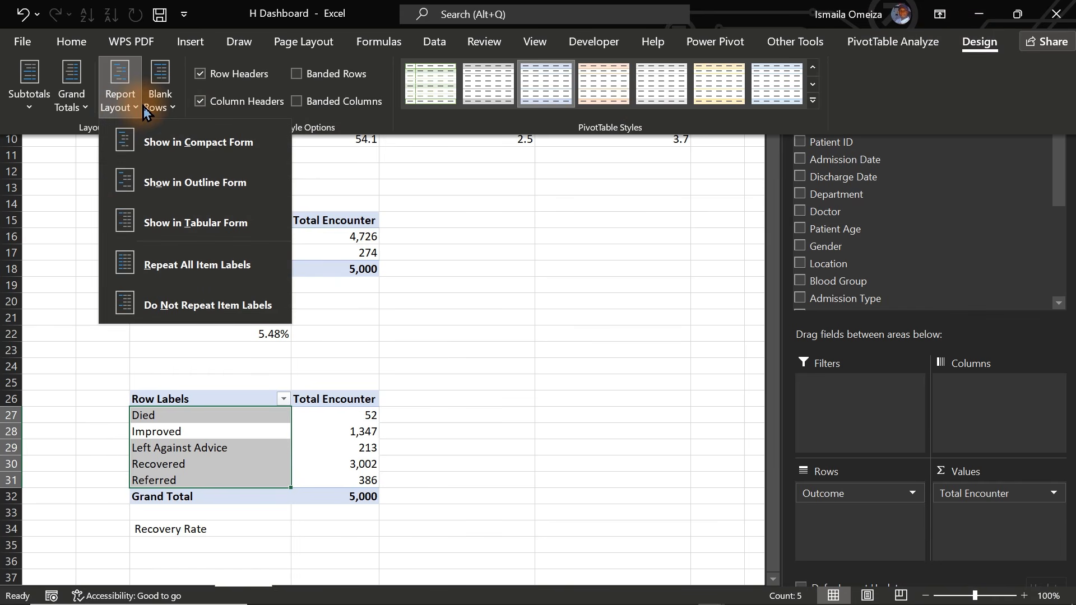
pyautogui.click(184, 241)
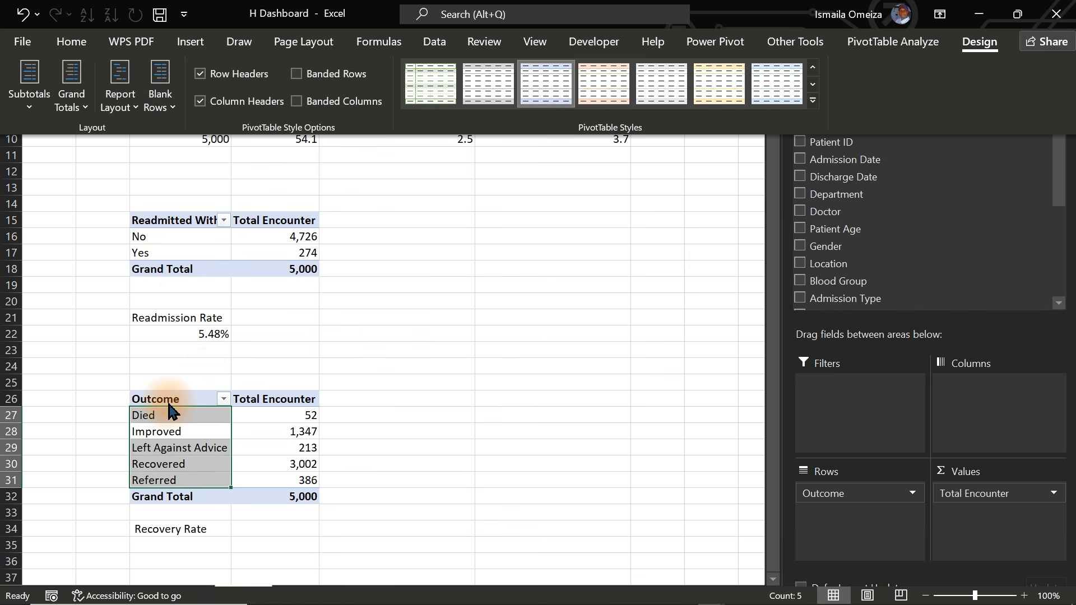
pyautogui.hotkey('ctrl', 'shift', 'F1')
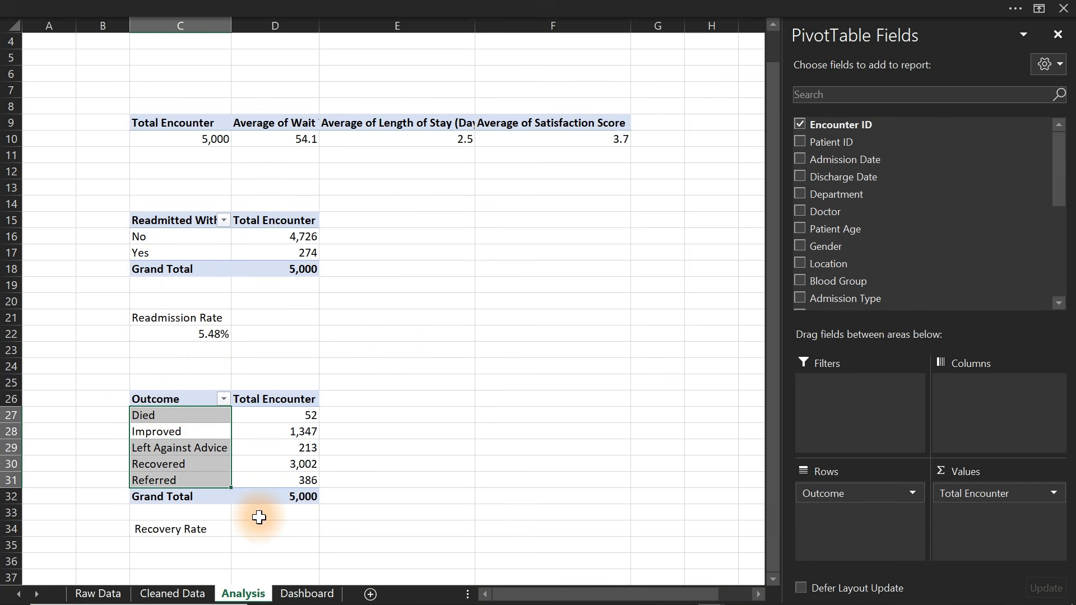
# Calculate the recovery rate in D34 with the formula =D30/D32, dividing recovered encounters by the grand total
pyautogui.click(263, 526)
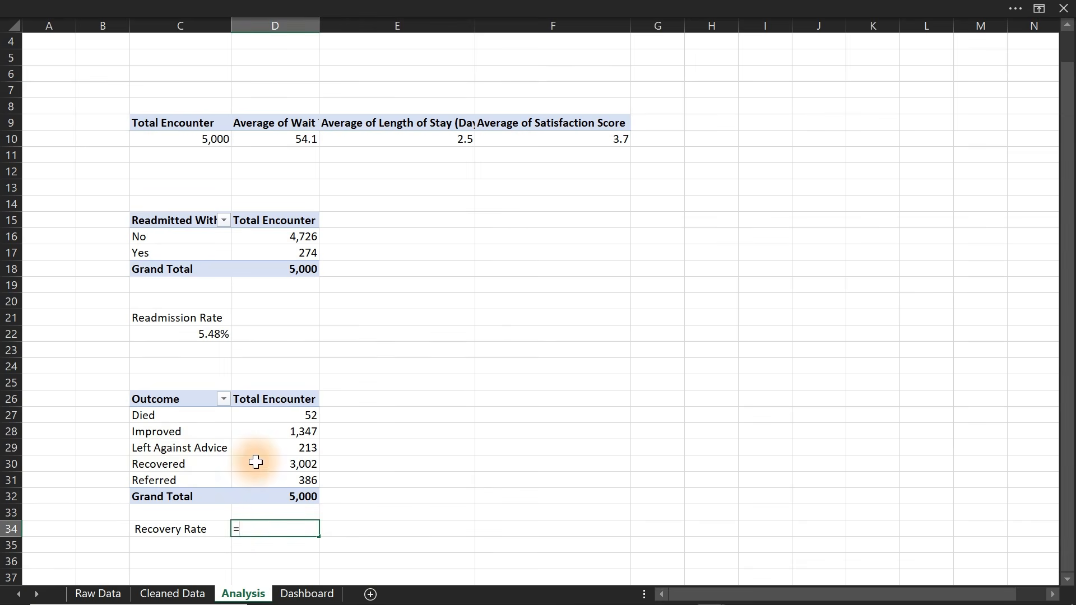
pyautogui.click(285, 463)
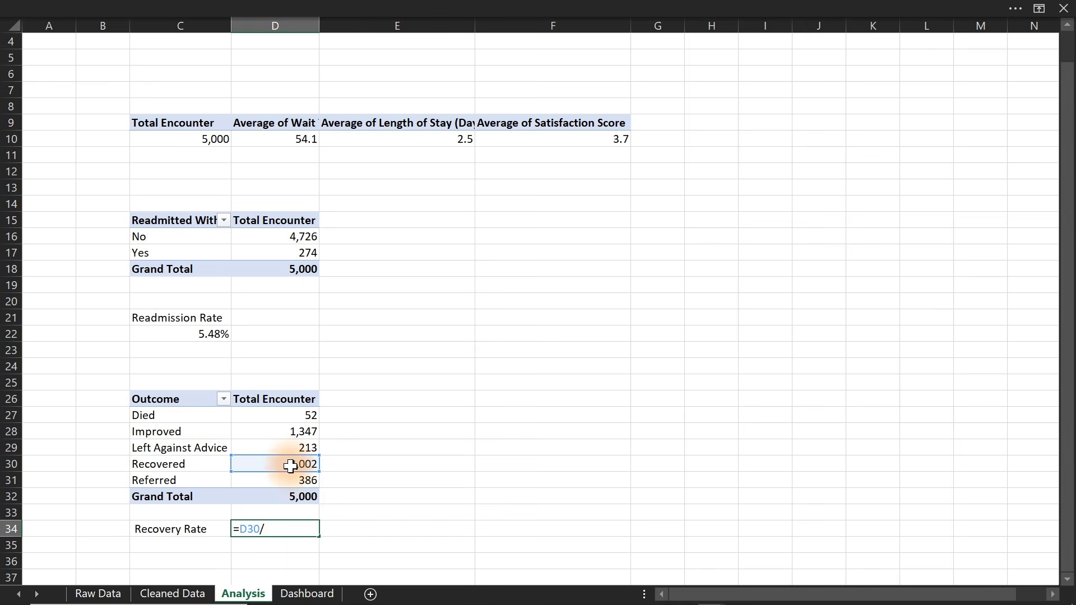
pyautogui.click(296, 497)
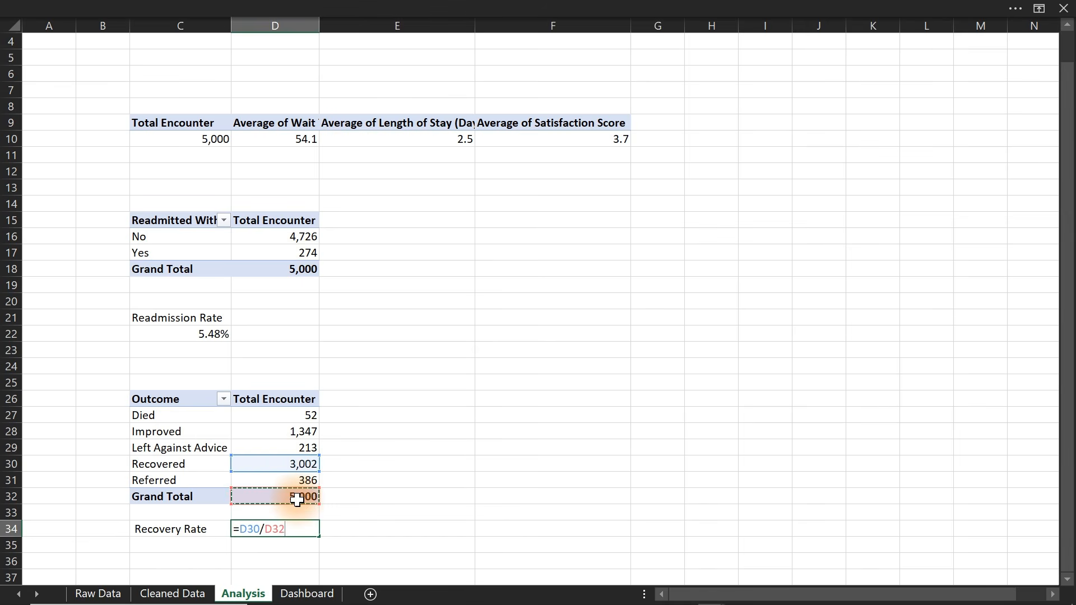
pyautogui.hotkey('ctrl', 'Return')
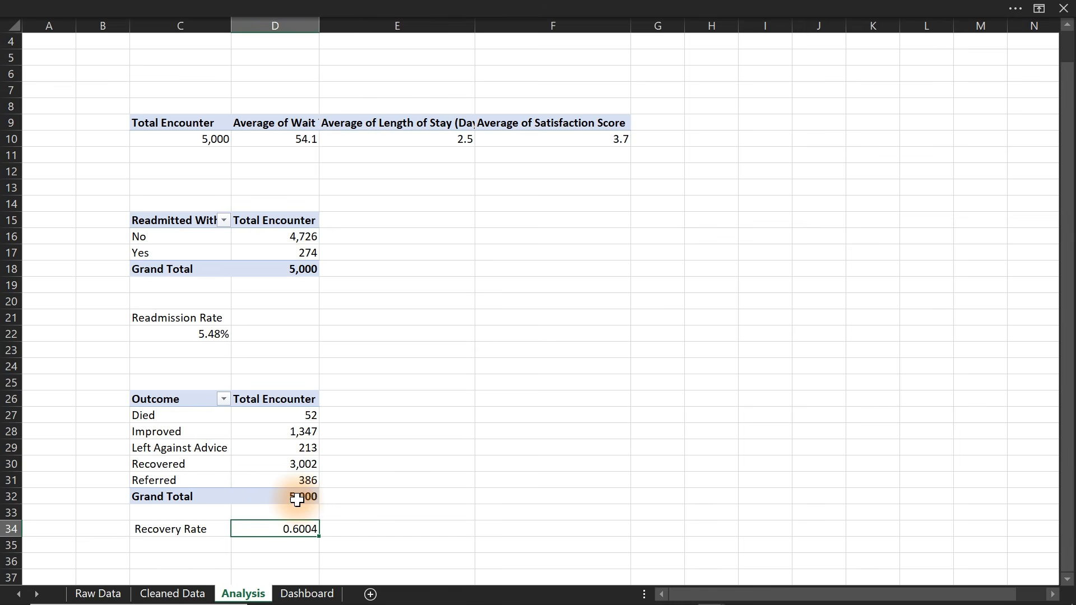
# Format the recovery rate in D34 as a percentage with no decimal places
pyautogui.hotkey('ctrl', '1')
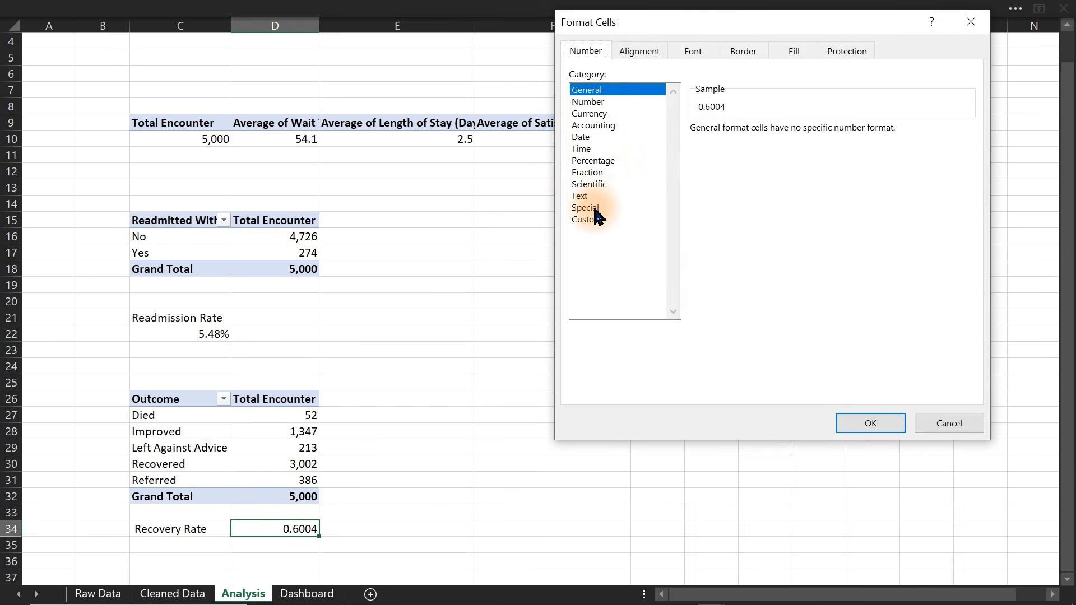
pyautogui.click(602, 160)
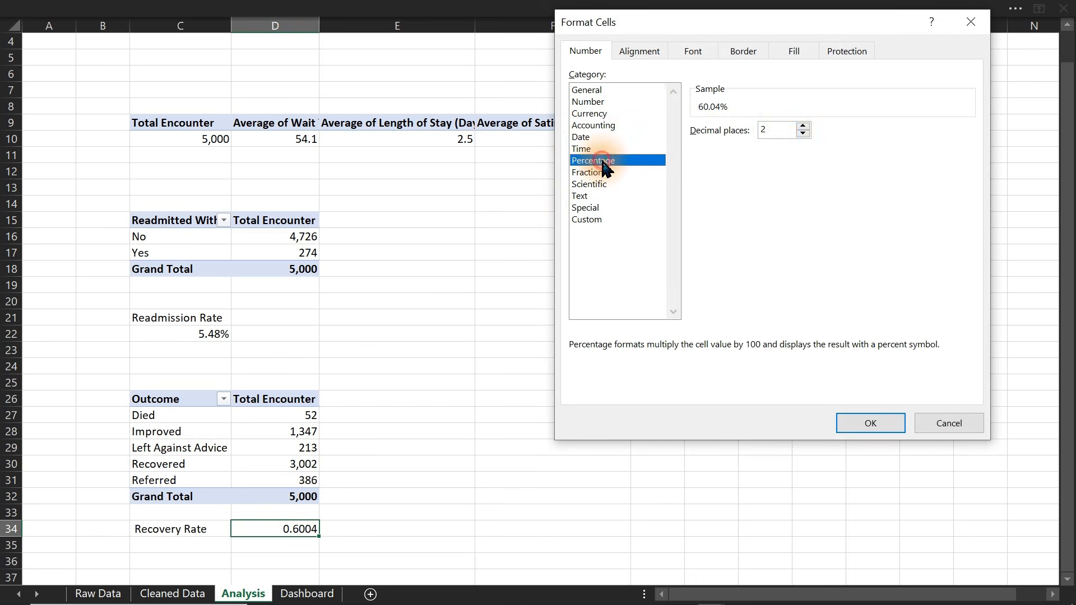
pyautogui.click(803, 133)
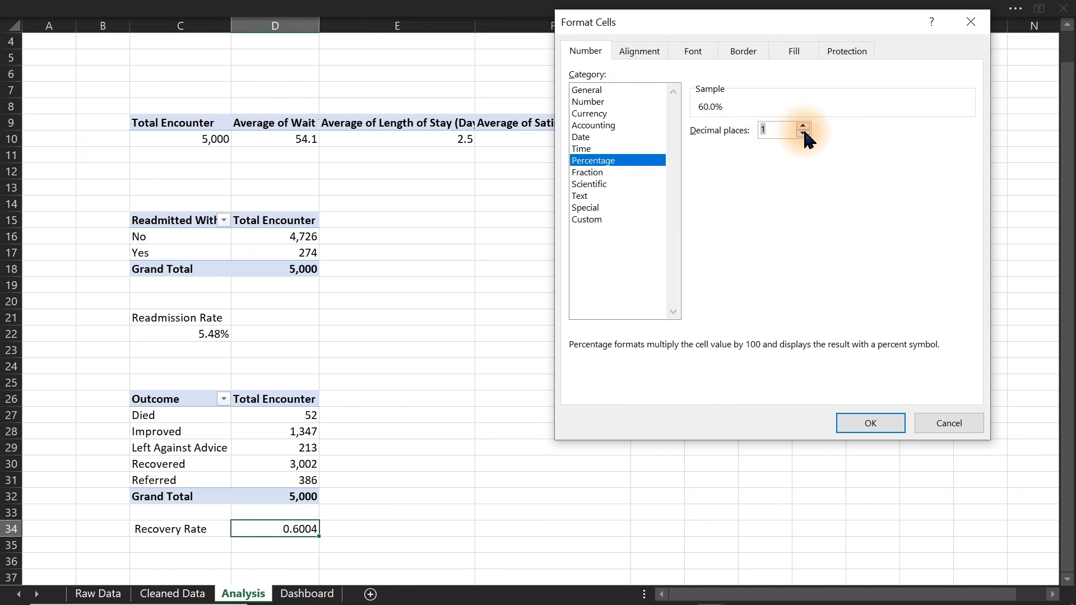
pyautogui.click(884, 423)
pyautogui.click(480, 428)
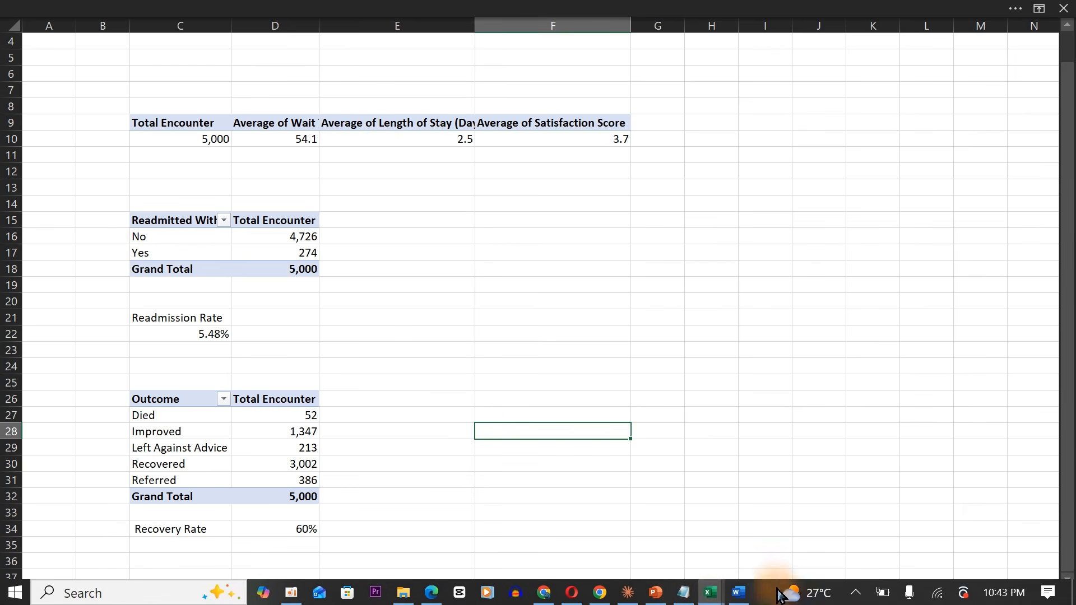
# Copy the "Distinct Patients" label from the KPI list in Notepad into cell F18 of the Analysis sheet
pyautogui.click(686, 594)
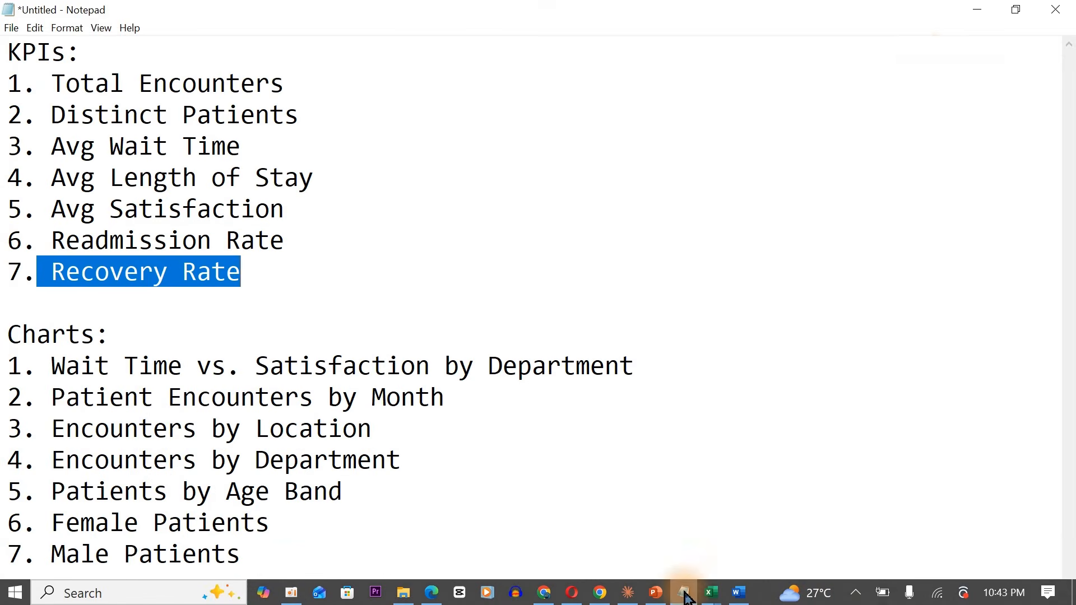
pyautogui.click(1015, 8)
pyautogui.moveTo(260, 180); pyautogui.dragTo(753, 189)
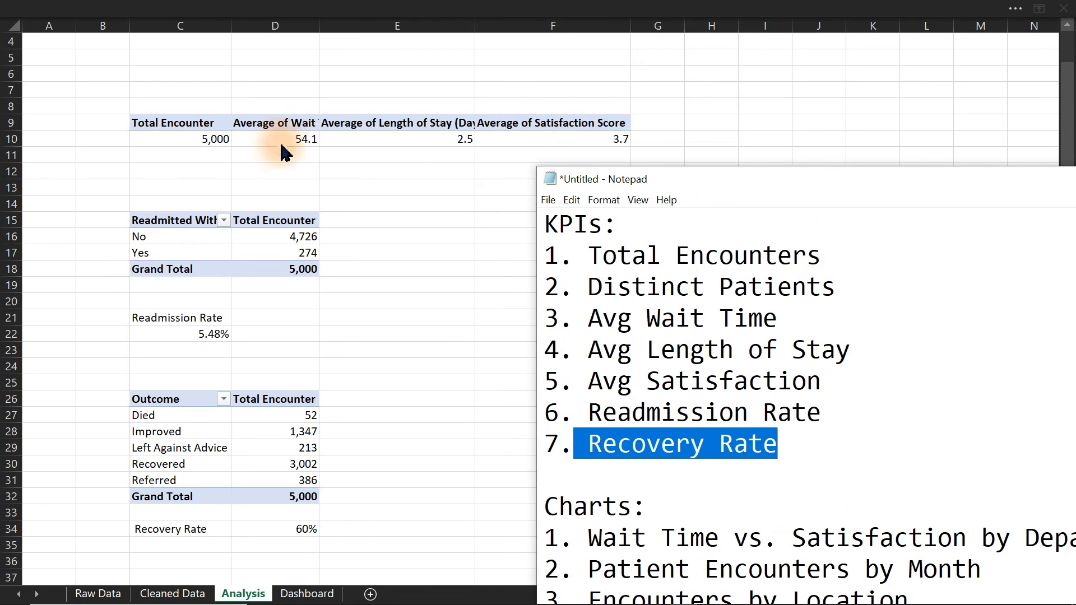
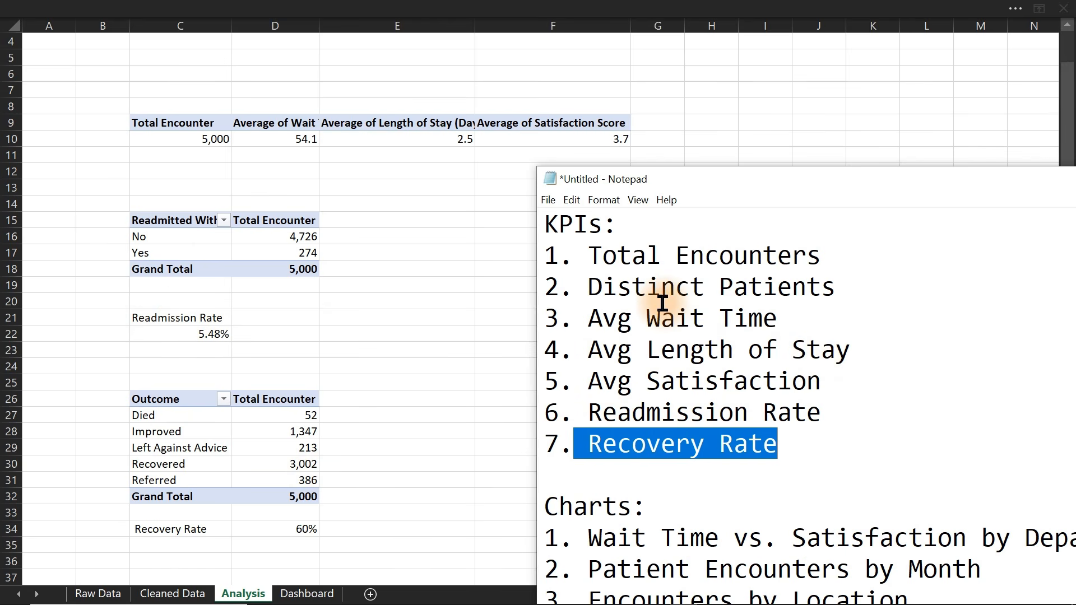
pyautogui.moveTo(585, 284); pyautogui.dragTo(848, 284)
pyautogui.hotkey('ctrl', 'c')
pyautogui.click(790, 124)
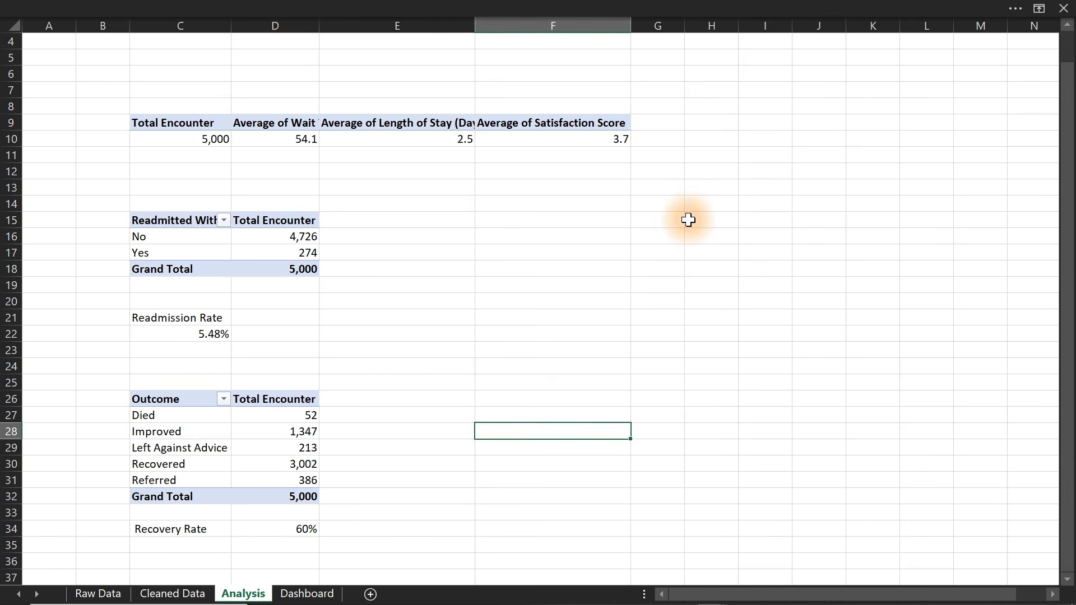
pyautogui.click(525, 269)
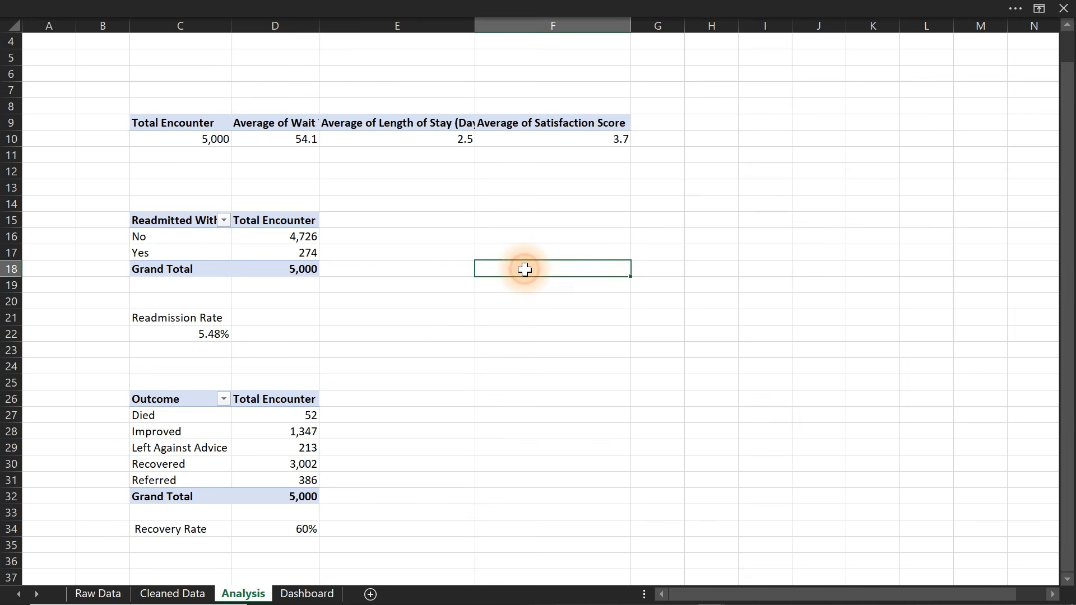
pyautogui.hotkey('ctrl', 'v')
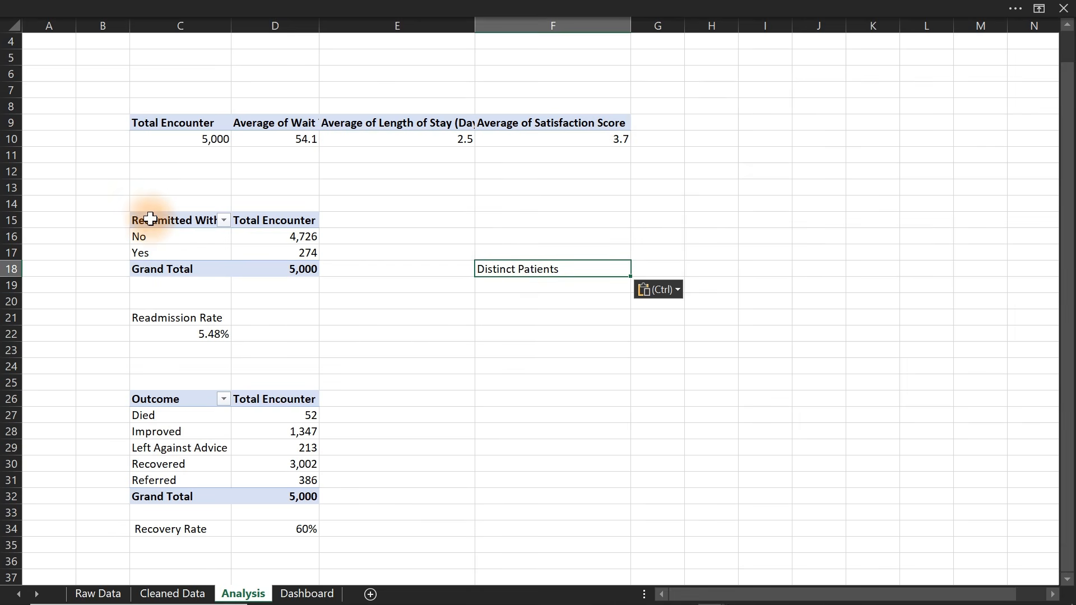
# Copy the readmission pivot table from C15:D18 and paste it at I9
pyautogui.moveTo(145, 219); pyautogui.dragTo(274, 273)
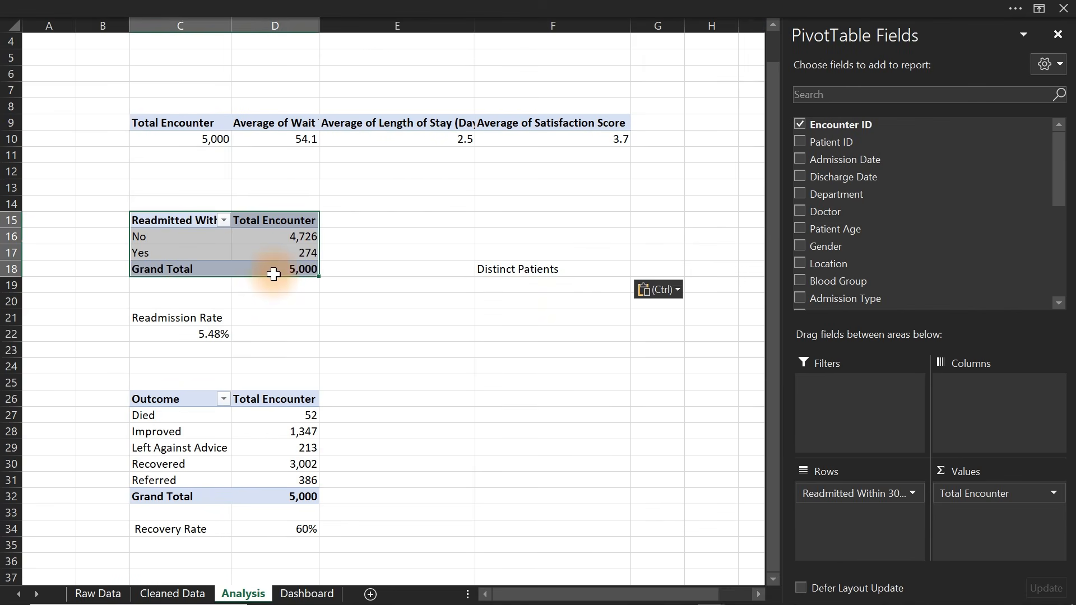
pyautogui.hotkey('ctrl', 'c')
pyautogui.click(713, 172)
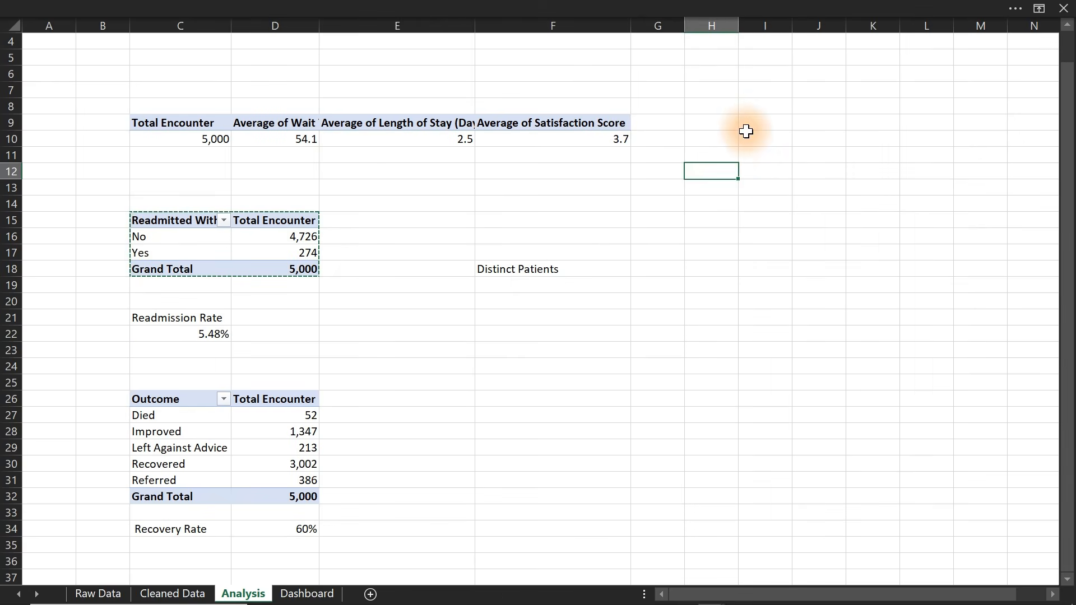
pyautogui.click(752, 126)
pyautogui.hotkey('ctrl', 'v')
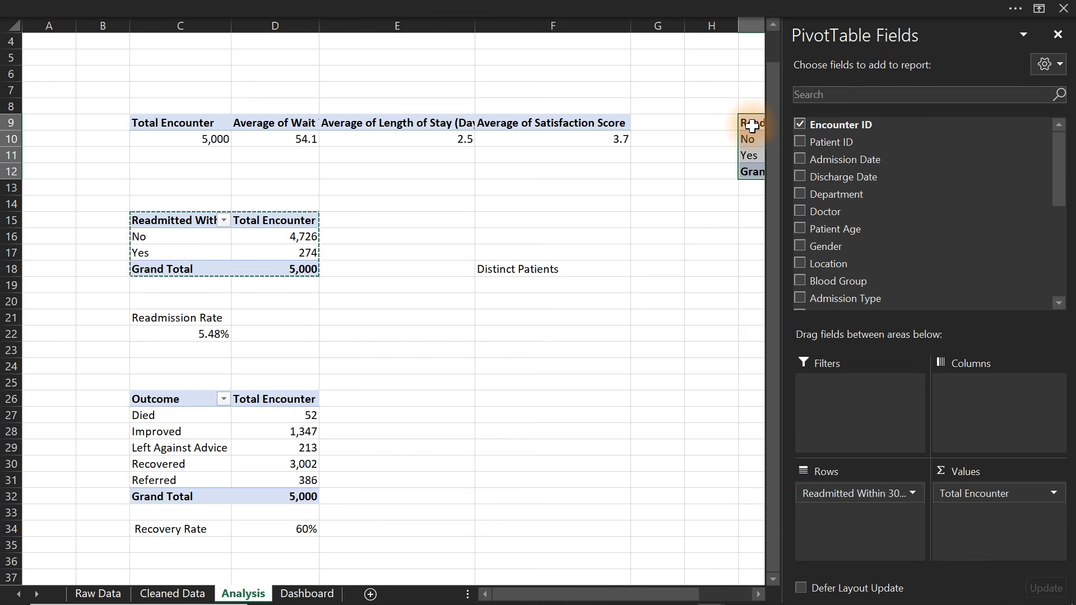
# Remove the readmission and Total Encounter fields from the pivot table at I9 and add Encounter ID to its rows
pyautogui.click(758, 594)
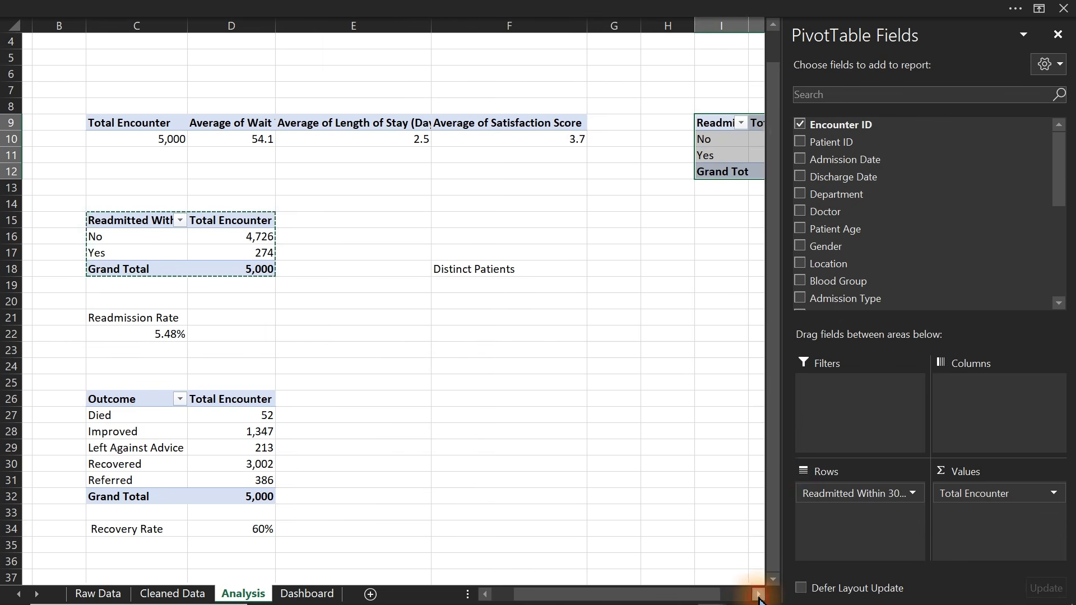
pyautogui.click(758, 595)
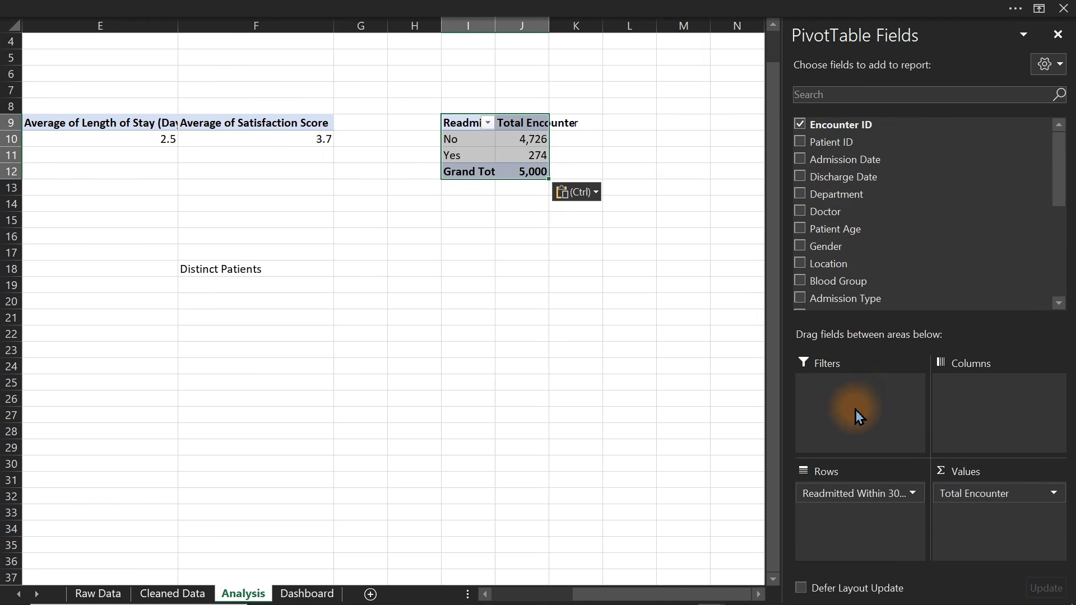
pyautogui.moveTo(891, 504); pyautogui.dragTo(727, 437)
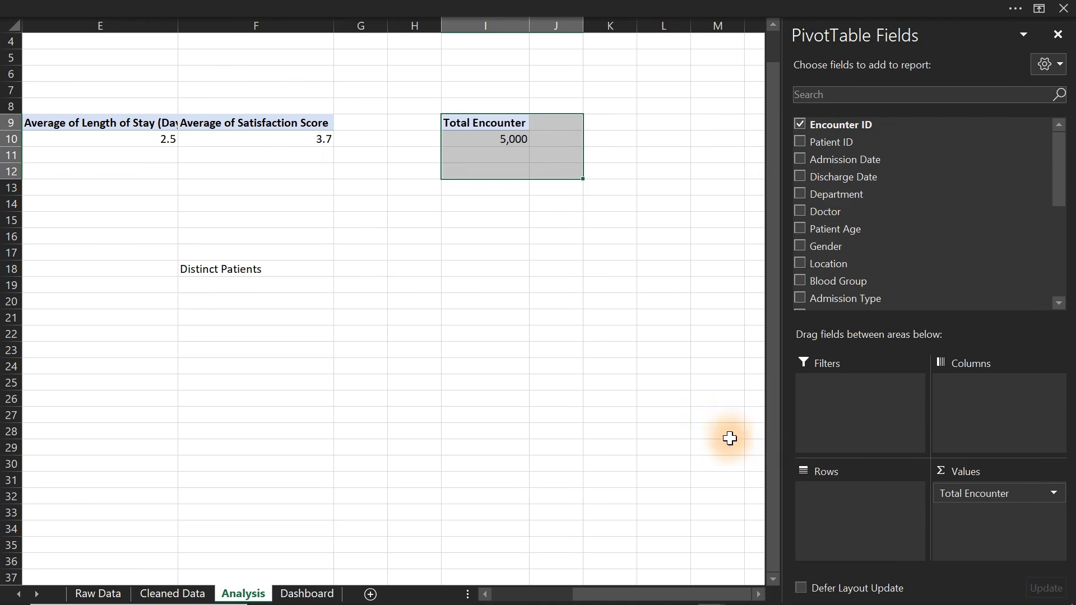
pyautogui.moveTo(979, 496); pyautogui.dragTo(639, 460)
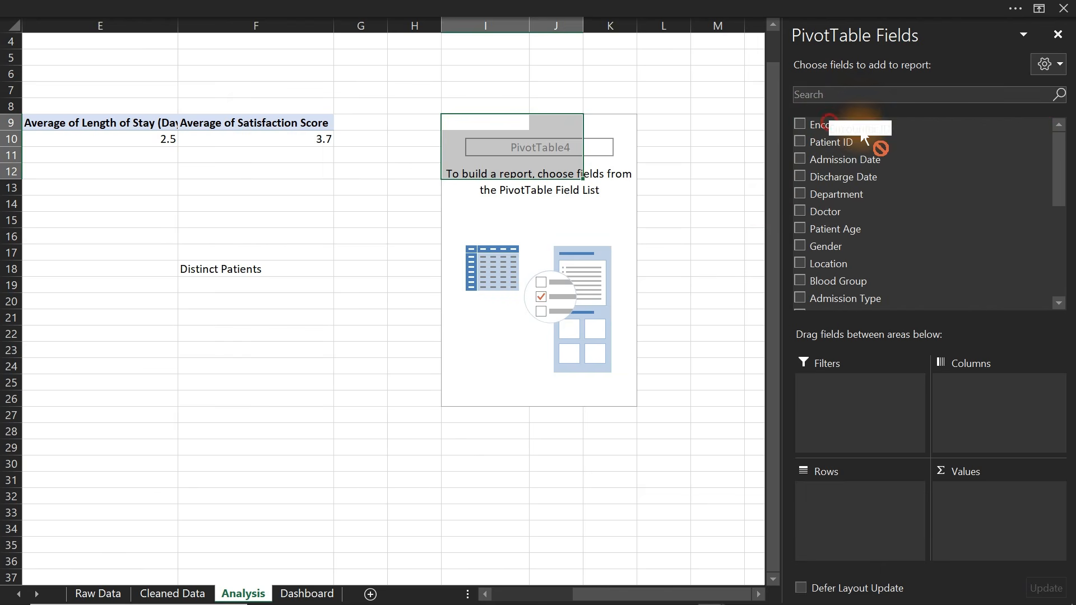
pyautogui.moveTo(861, 135); pyautogui.dragTo(867, 531)
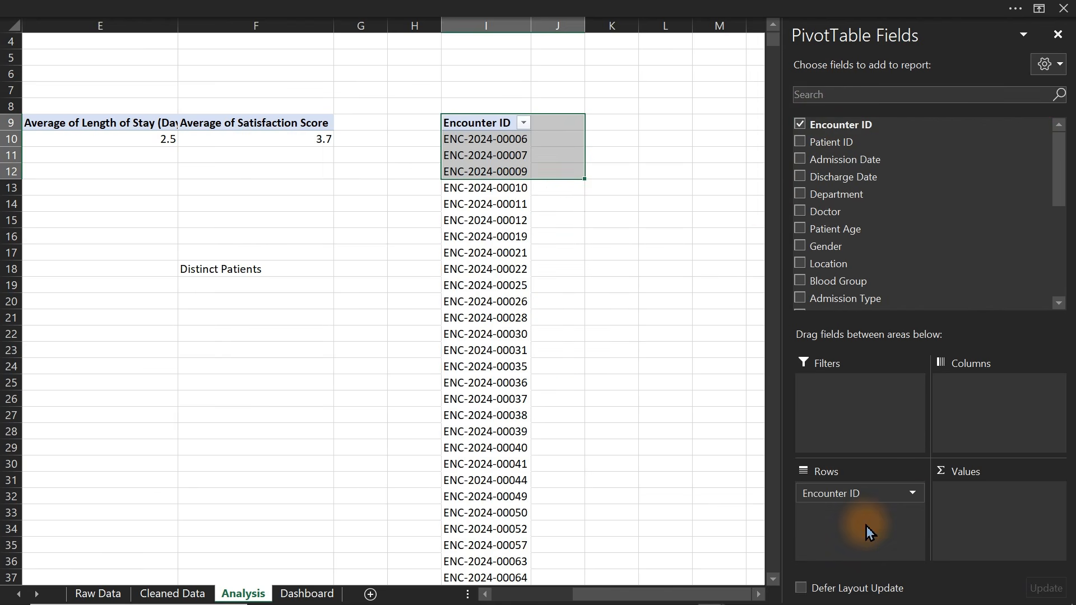
# Count the non-empty cells of column I with a COUNTA formula in F19, under the "Distinct Patients" label
pyautogui.click(202, 290)
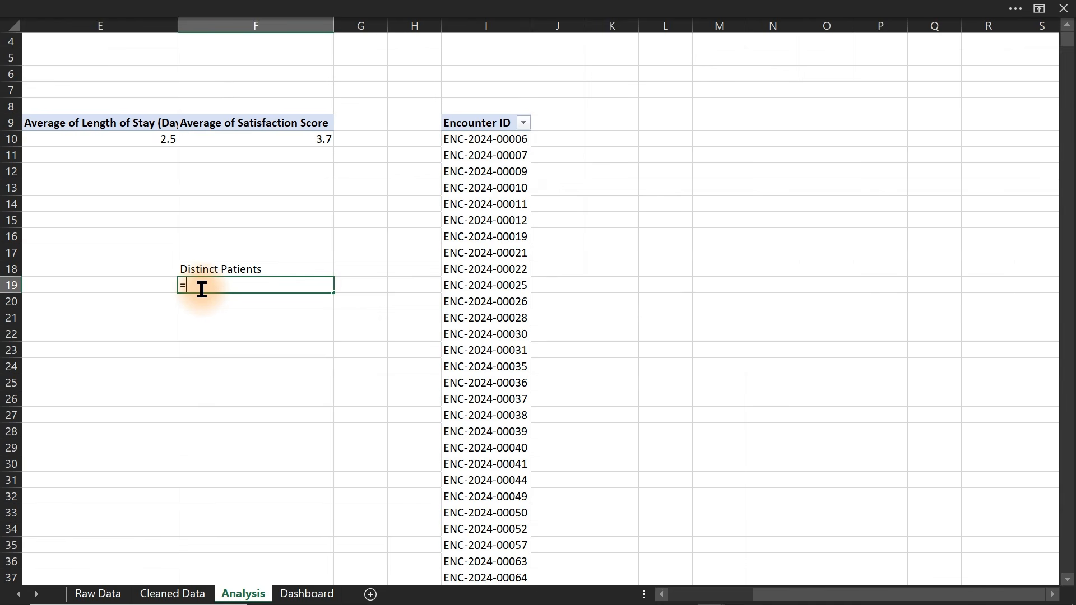
pyautogui.write('=c')
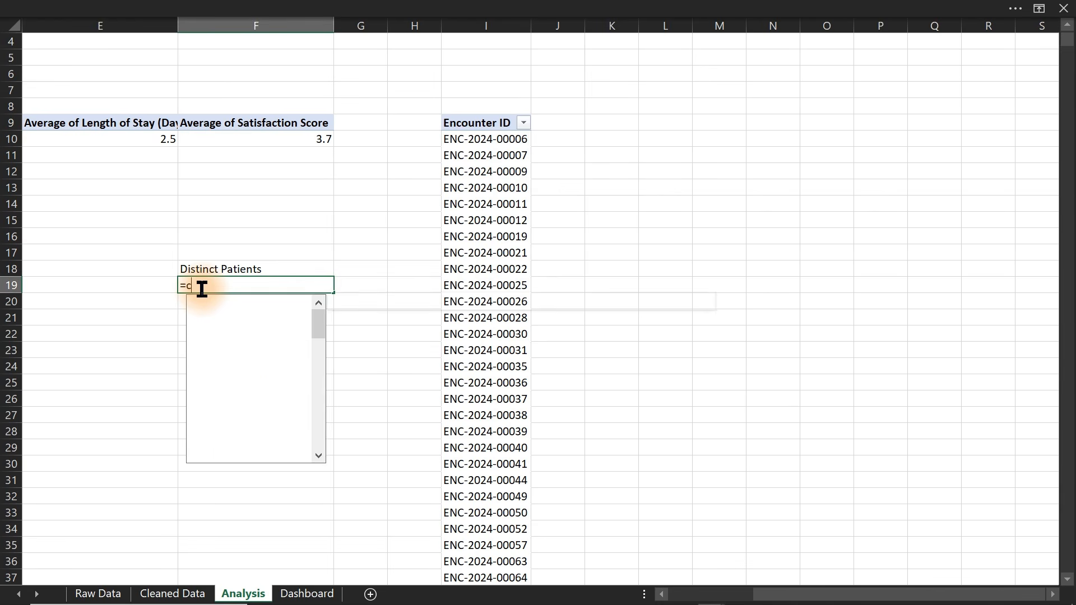
pyautogui.write('ount')
pyautogui.press('Down')
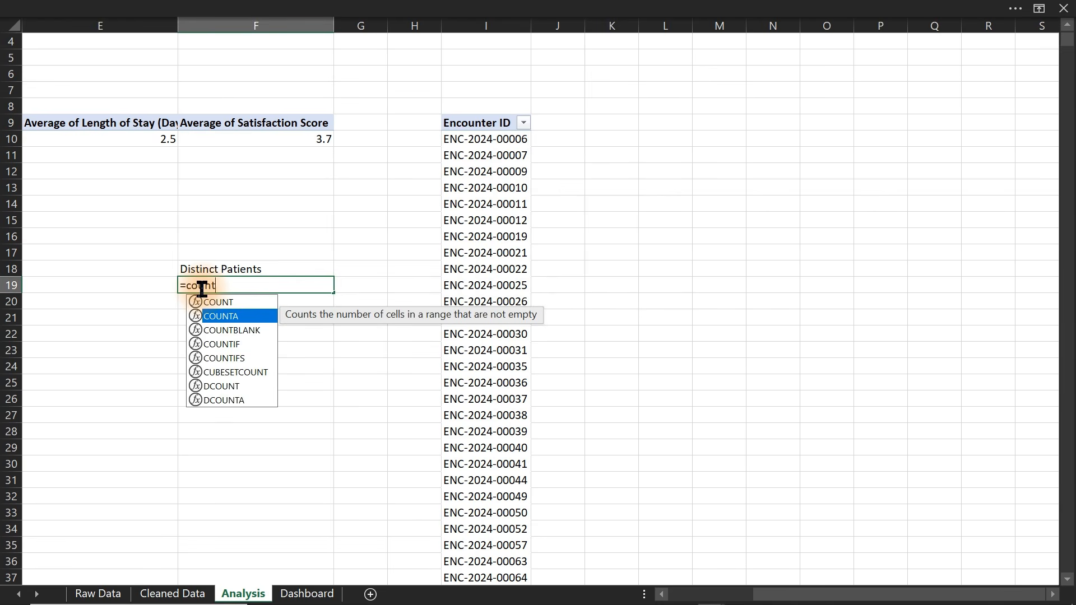
pyautogui.press('Tab')
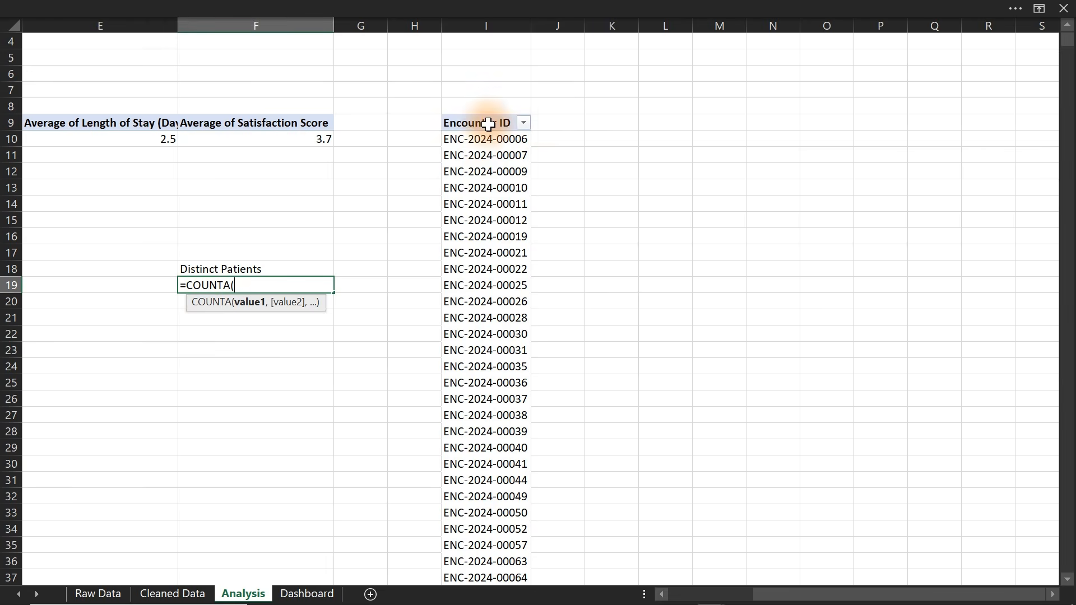
pyautogui.click(479, 26)
pyautogui.press('Return')
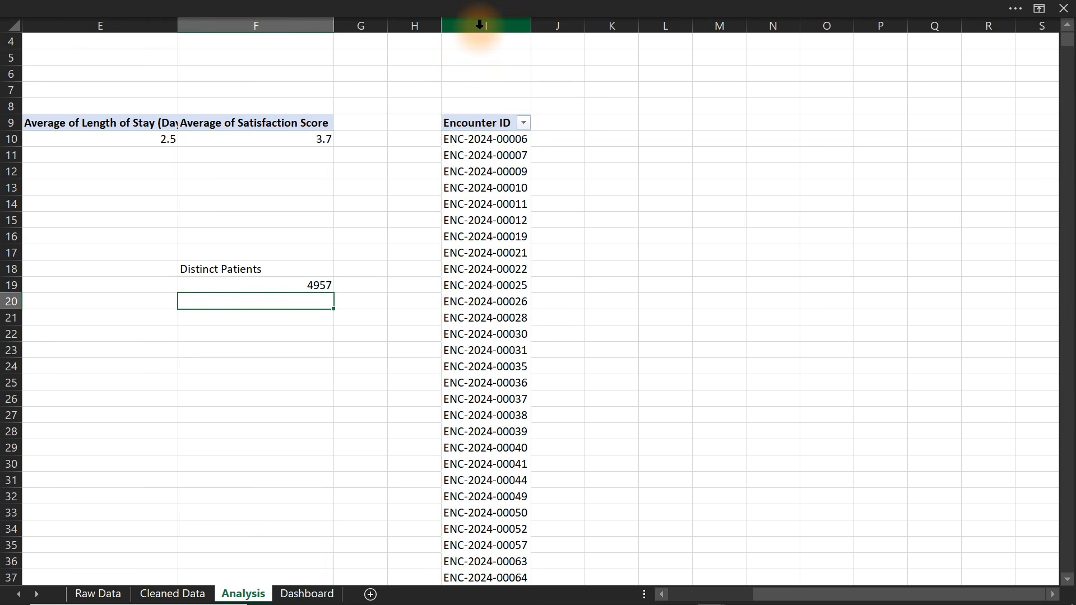
# Replace Encounter ID with Patient ID in the rows of the pivot table at I9
pyautogui.click(303, 282)
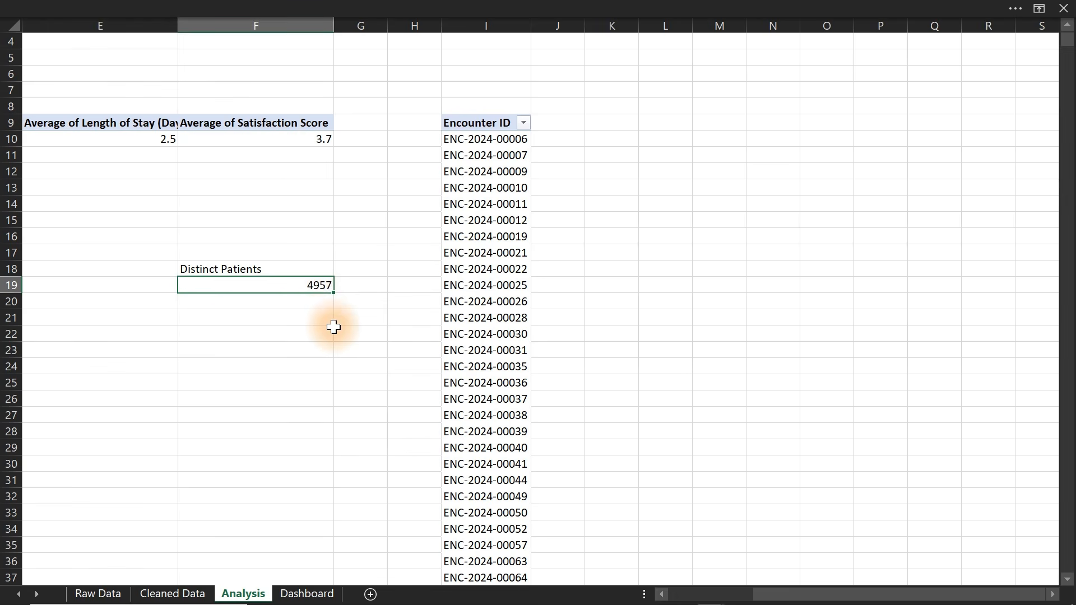
pyautogui.click(302, 282)
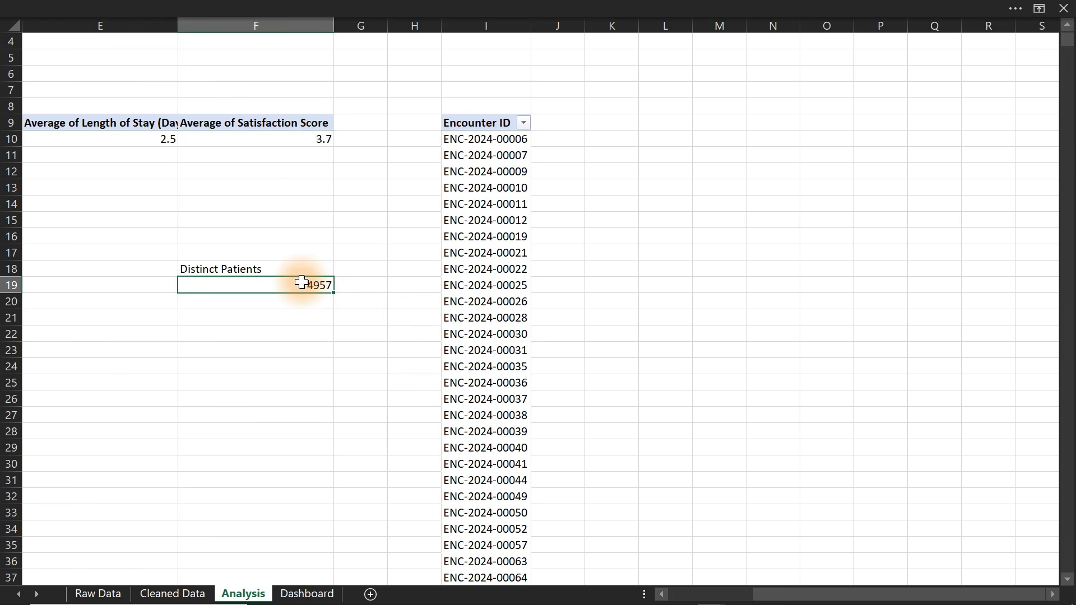
pyautogui.click(514, 228)
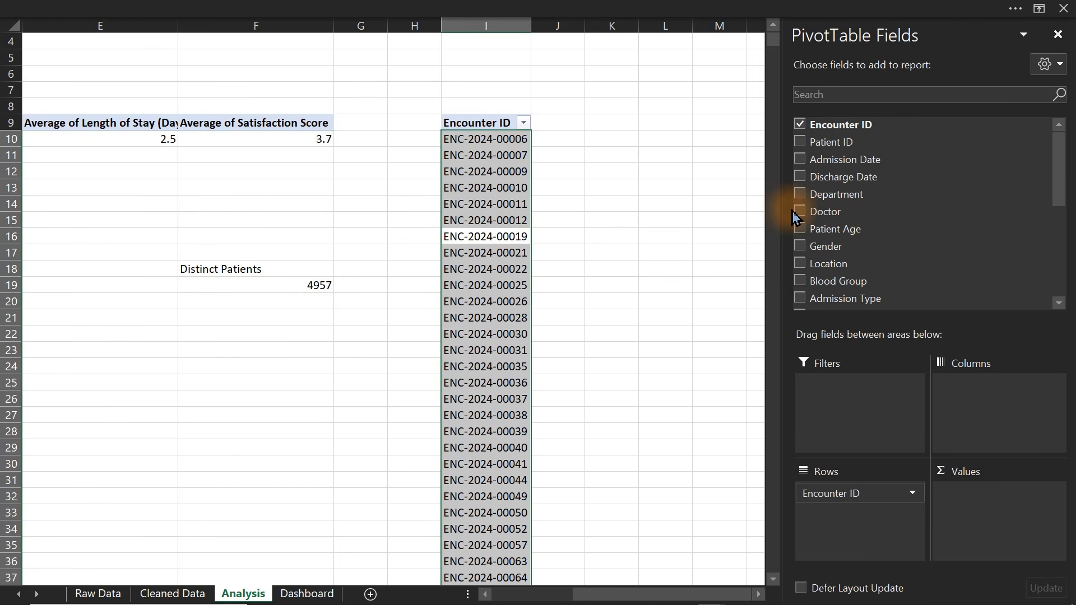
pyautogui.click(800, 124)
pyautogui.moveTo(818, 147); pyautogui.dragTo(880, 546)
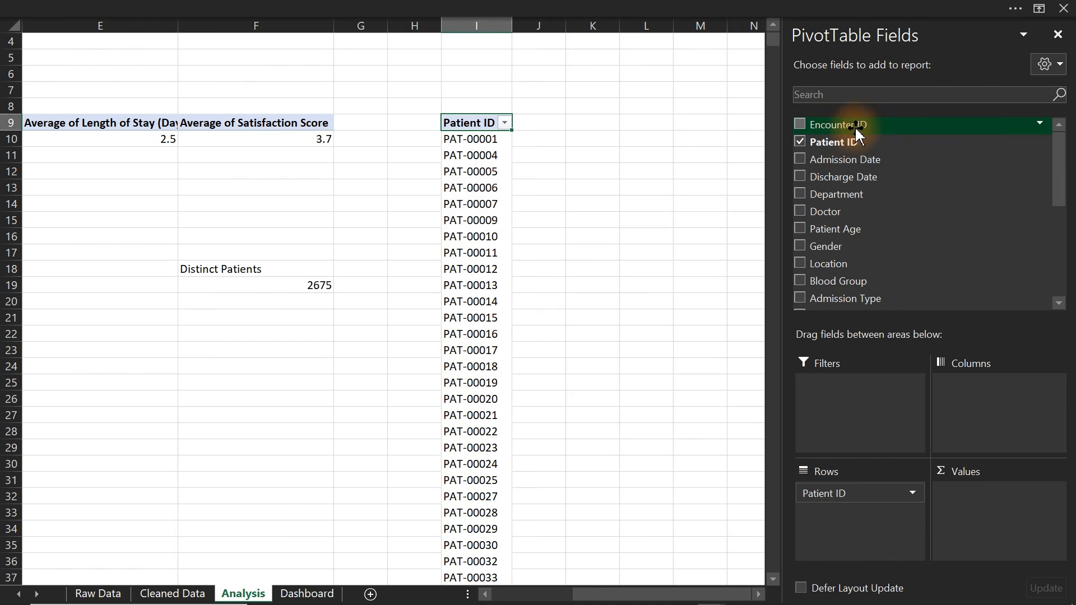
# Switch the rows of the pivot table at I9 back from Patient ID to Encounter ID
pyautogui.click(278, 292)
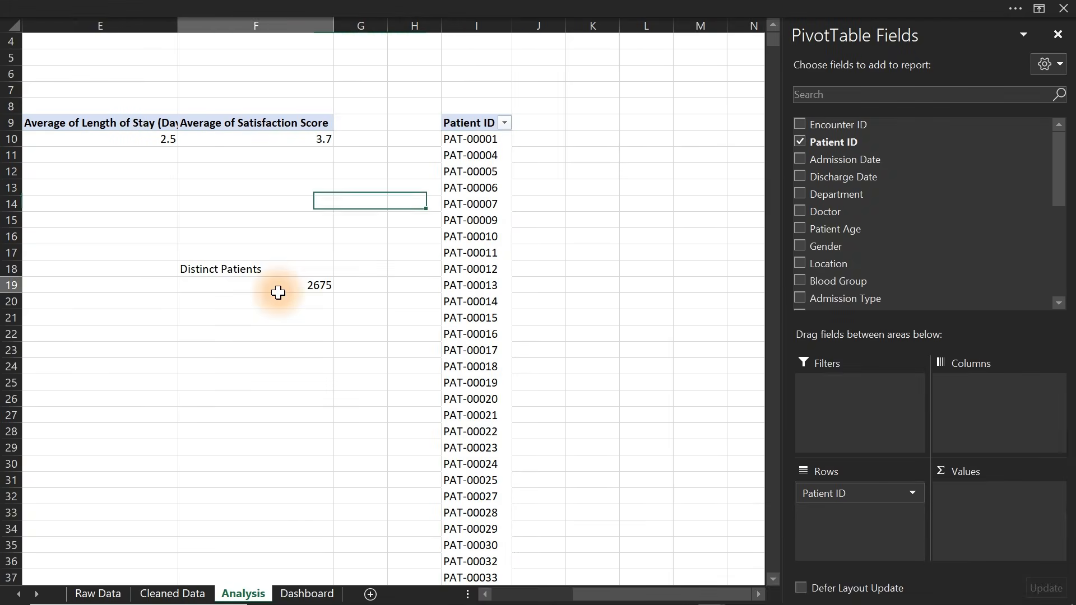
pyautogui.click(470, 224)
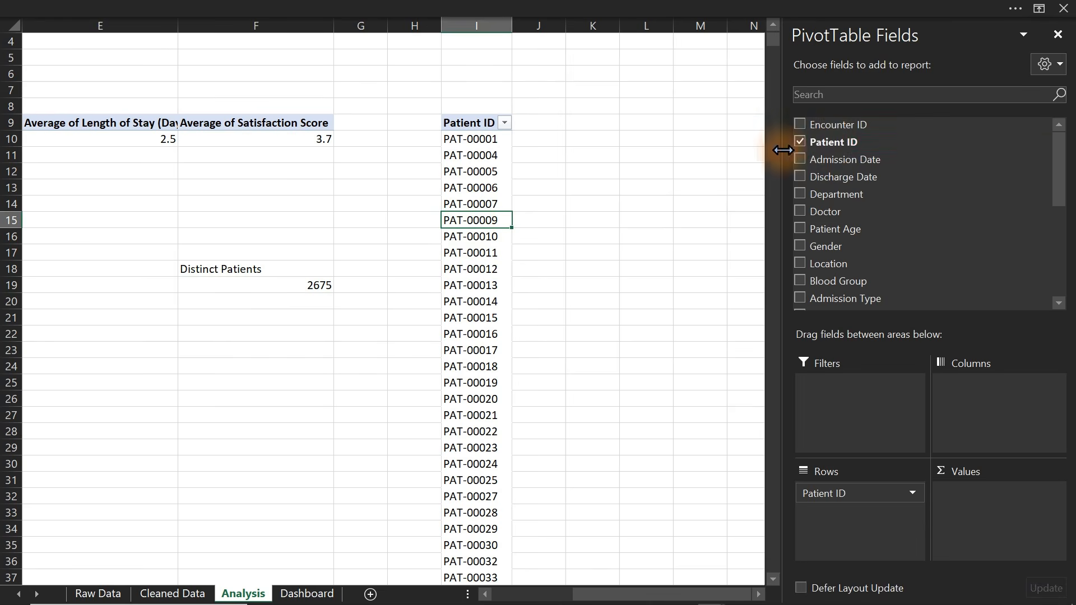
pyautogui.click(800, 141)
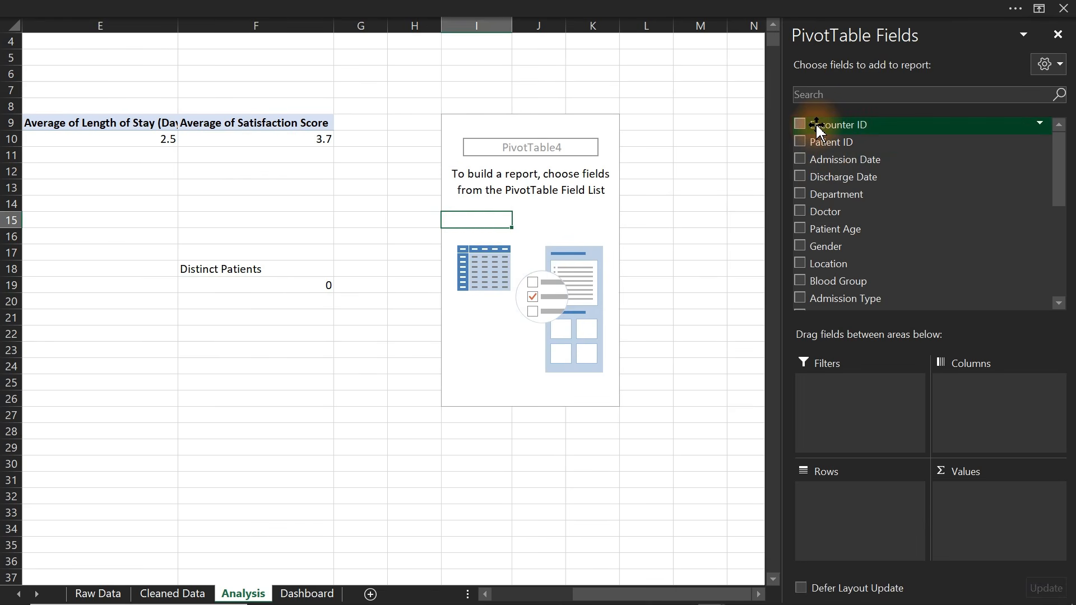
pyautogui.moveTo(816, 130); pyautogui.dragTo(853, 525)
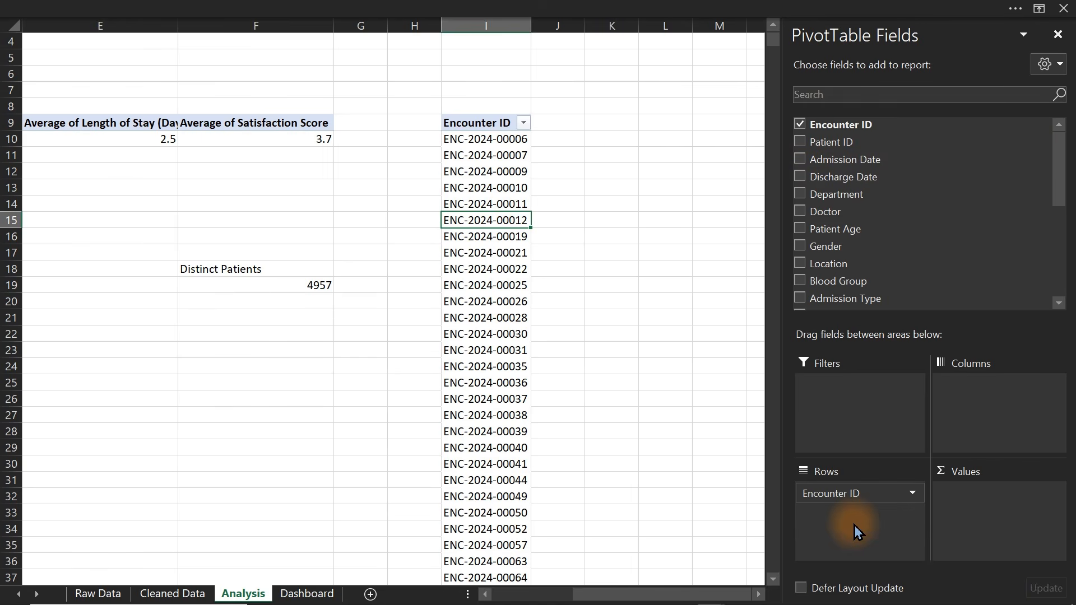
# List the unique values of column I with a UNIQUE formula in F21
pyautogui.click(309, 318)
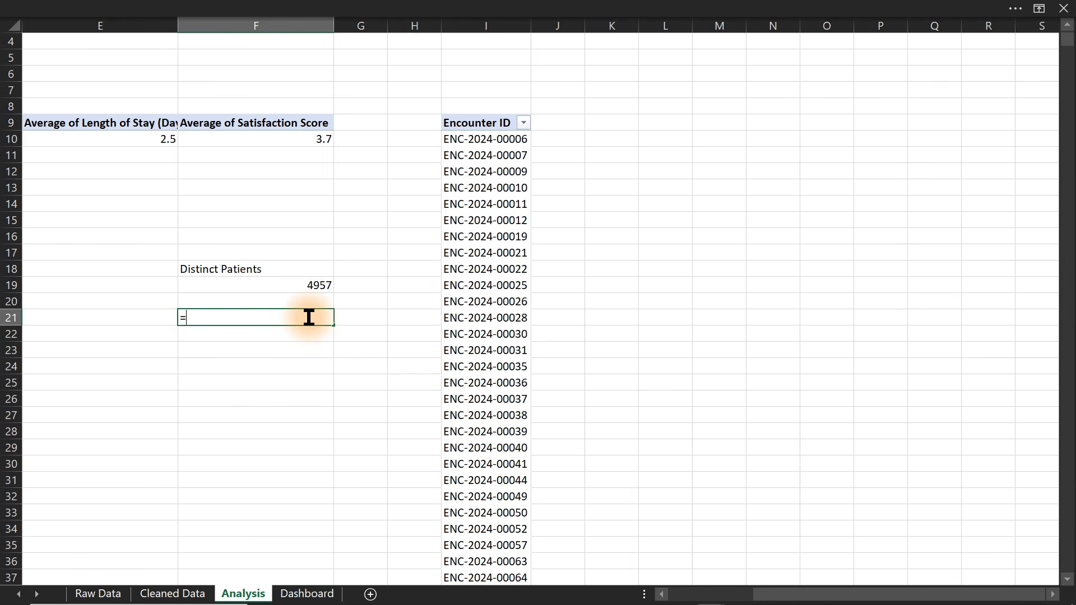
pyautogui.write('=u')
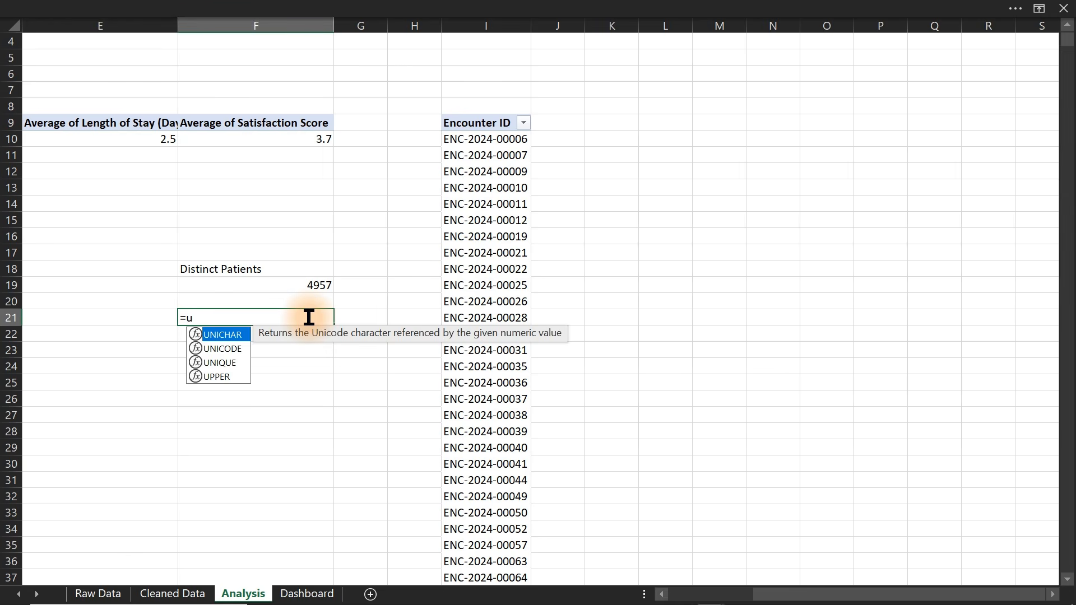
pyautogui.press('Down')
pyautogui.press('Down')
pyautogui.press('Down')
pyautogui.press('Up')
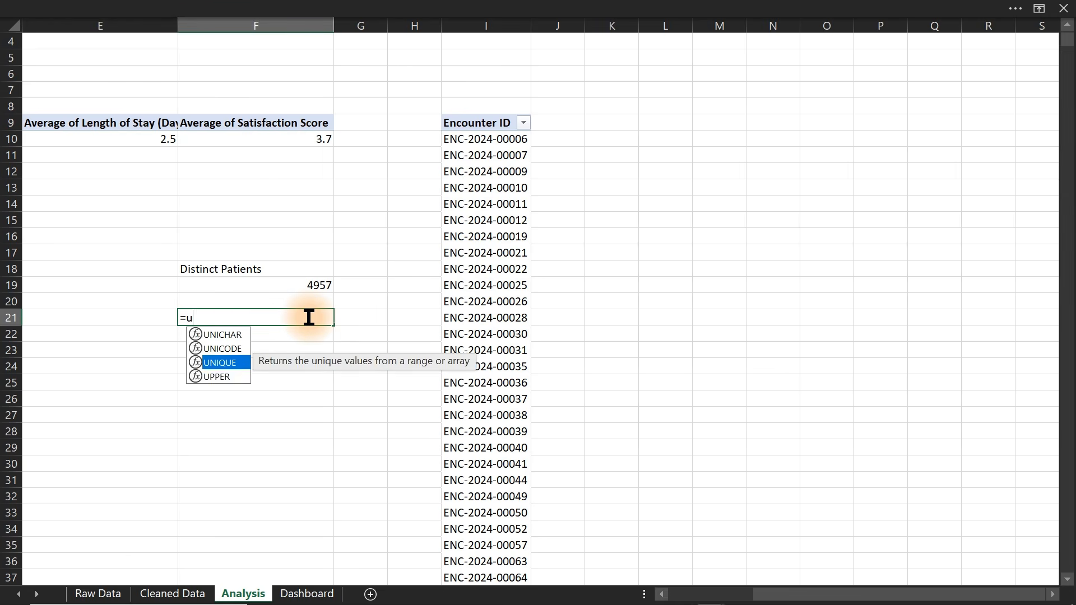
pyautogui.press('Tab')
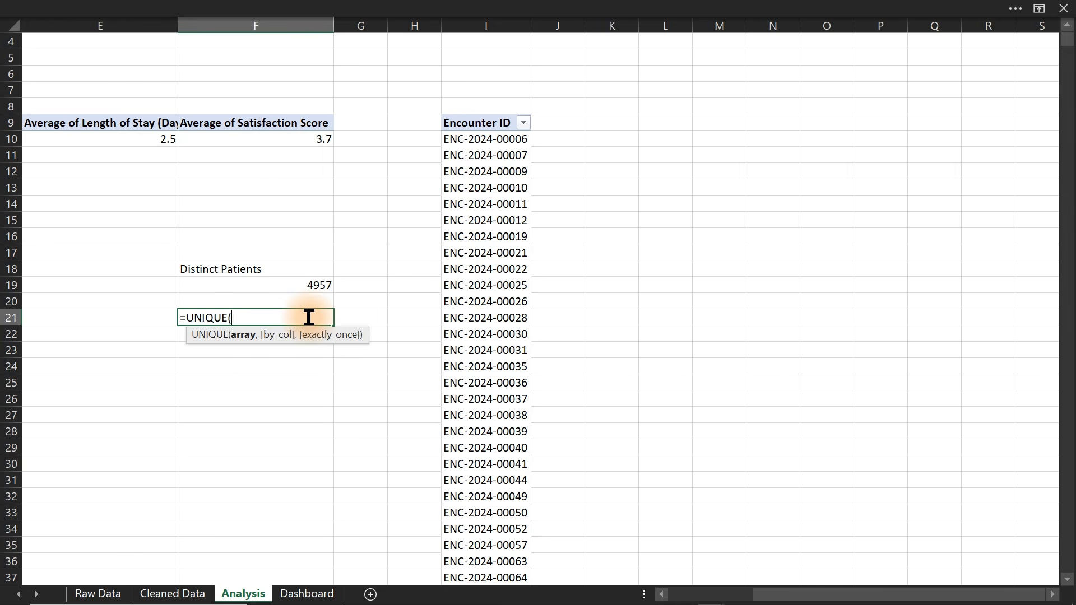
pyautogui.click(493, 26)
pyautogui.press('Return')
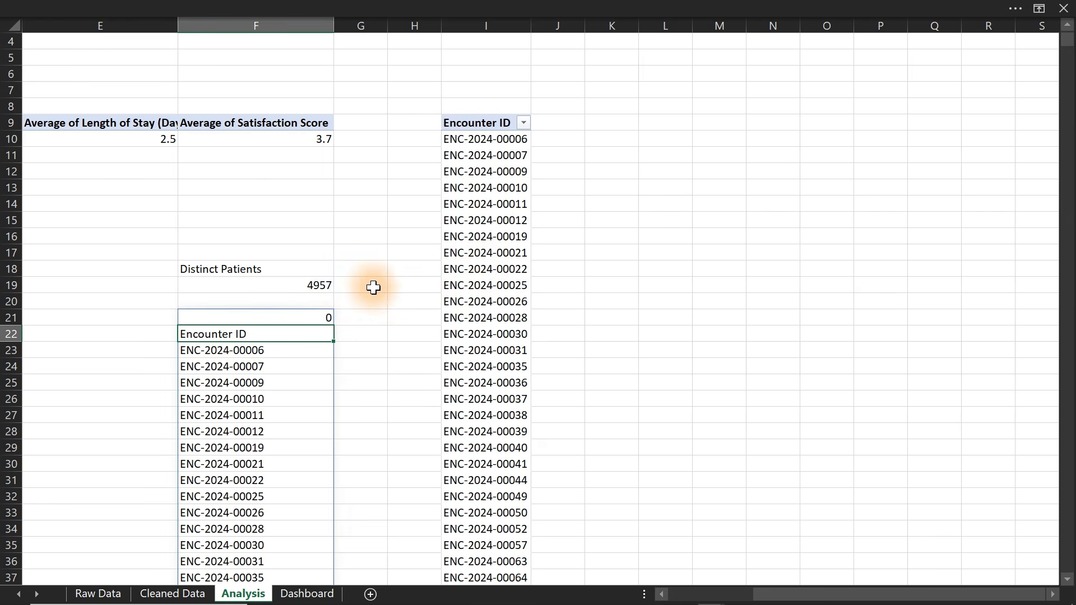
# Count the unique encounter IDs from F23 down to the end of the list with a COUNTA formula in G16
pyautogui.click(400, 300)
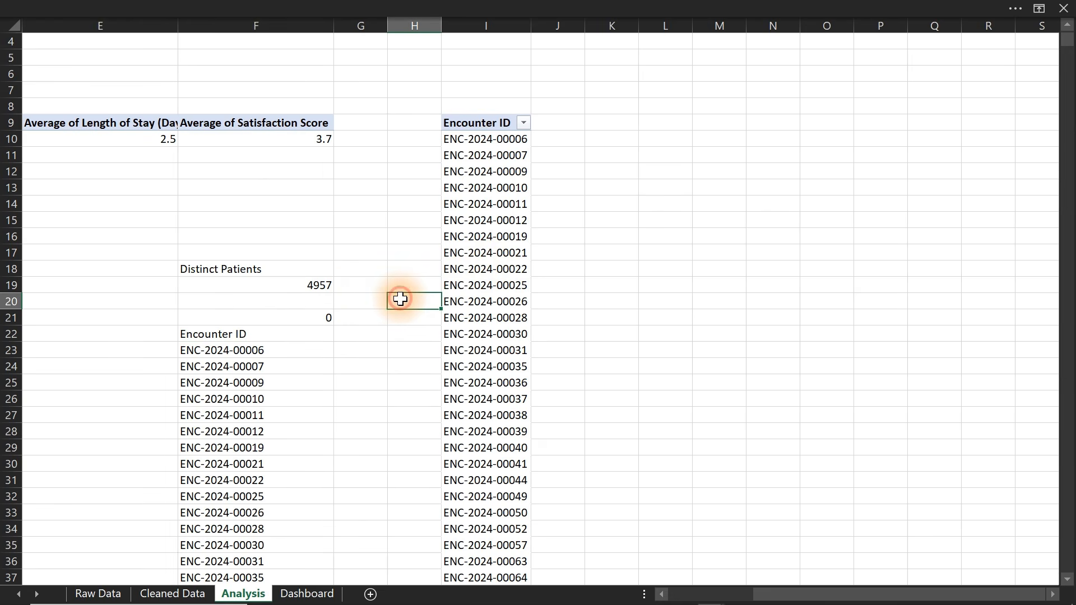
pyautogui.click(358, 245)
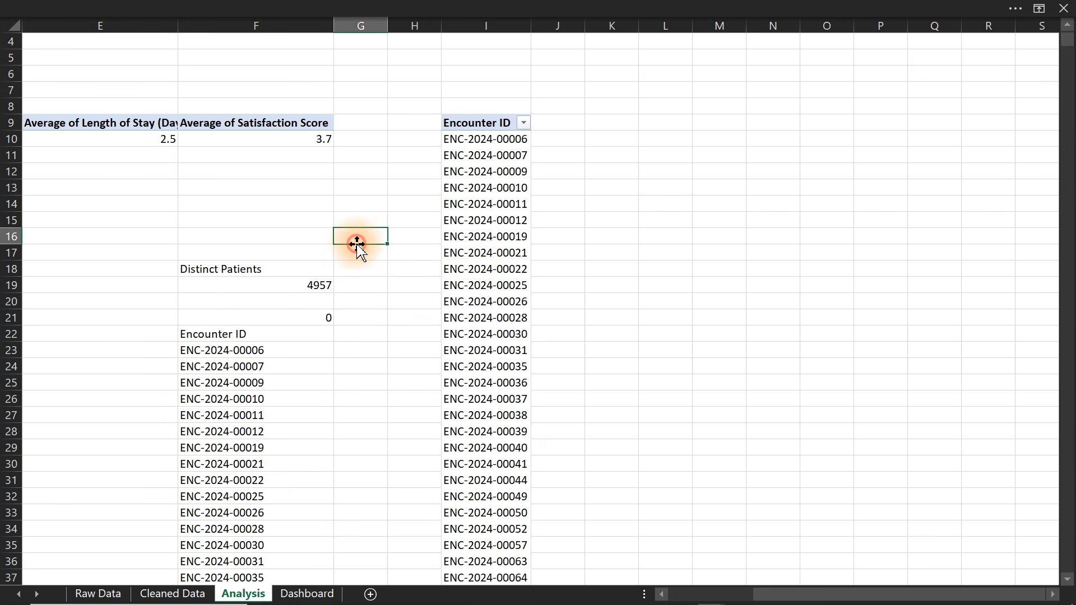
pyautogui.write('=coun')
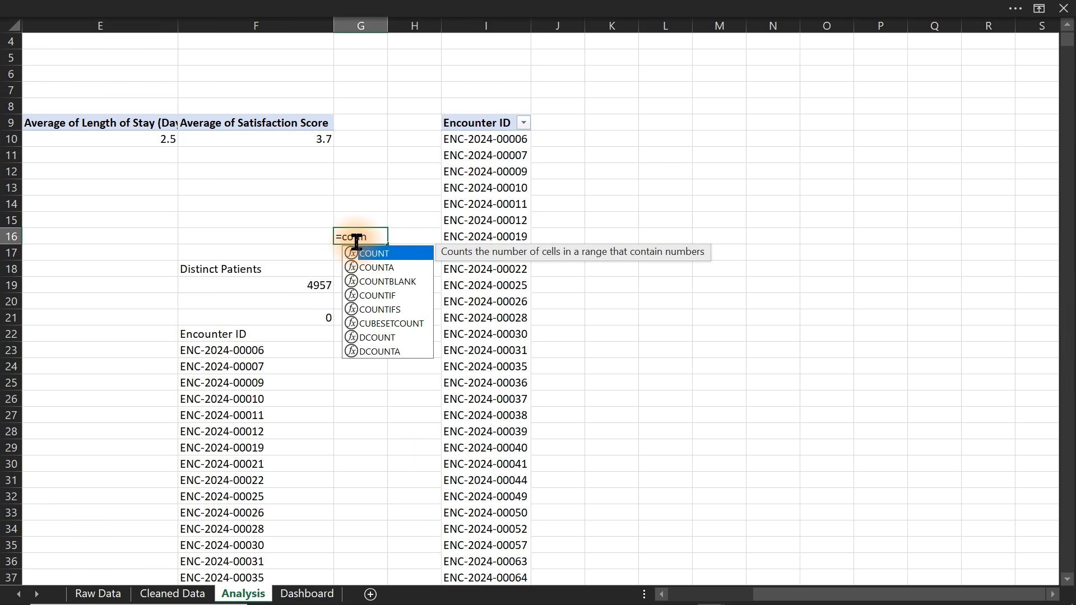
pyautogui.press('Down')
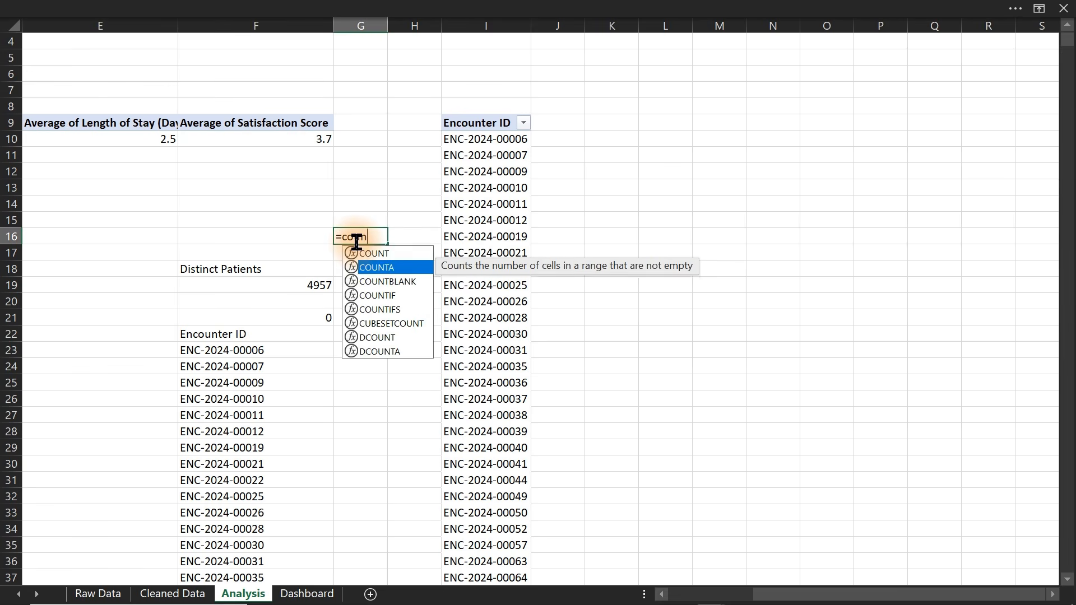
pyautogui.press('Tab')
pyautogui.click(242, 350)
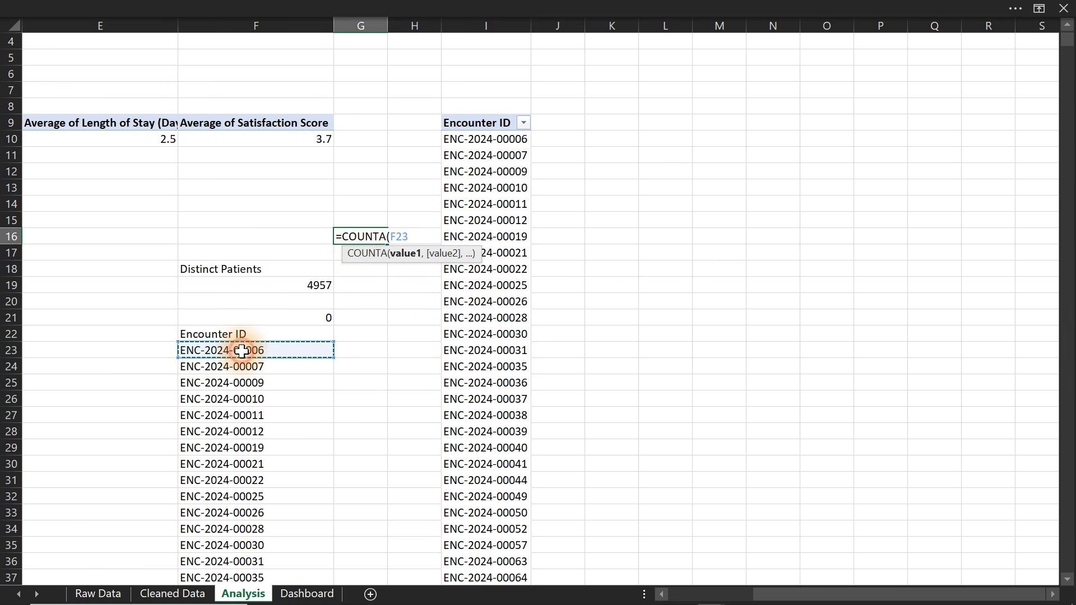
pyautogui.hotkey('ctrl', 'shift', 'Down')
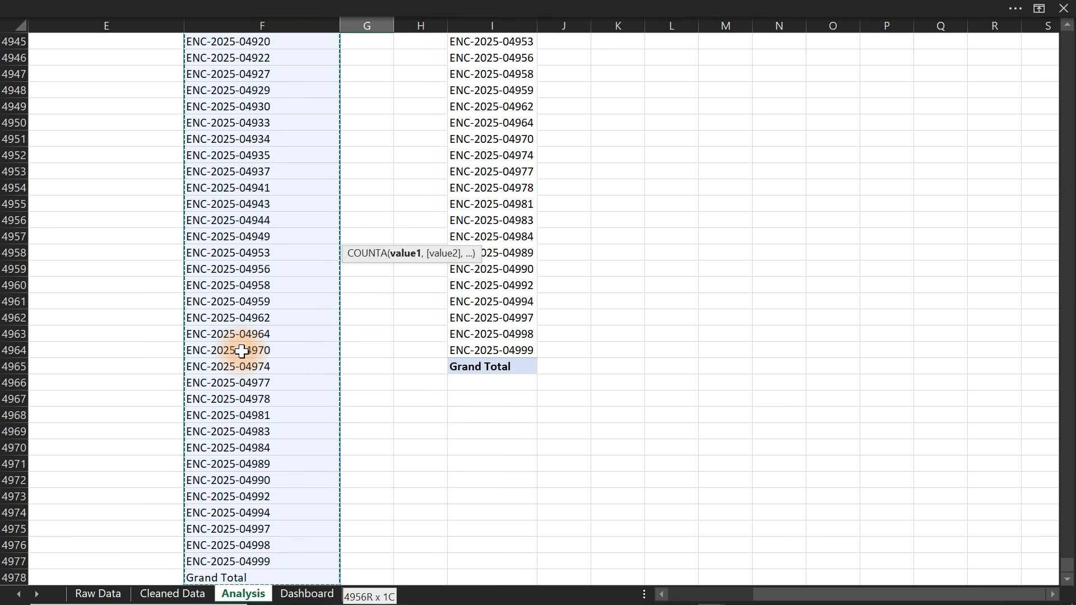
pyautogui.press('Return')
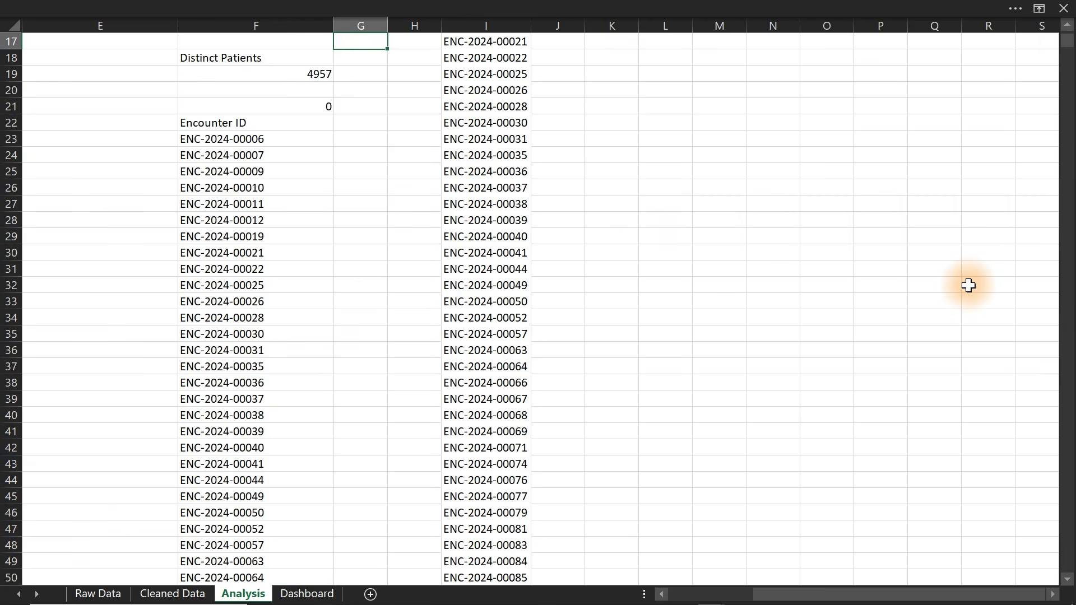
pyautogui.moveTo(1067, 41); pyautogui.dragTo(1068, 33)
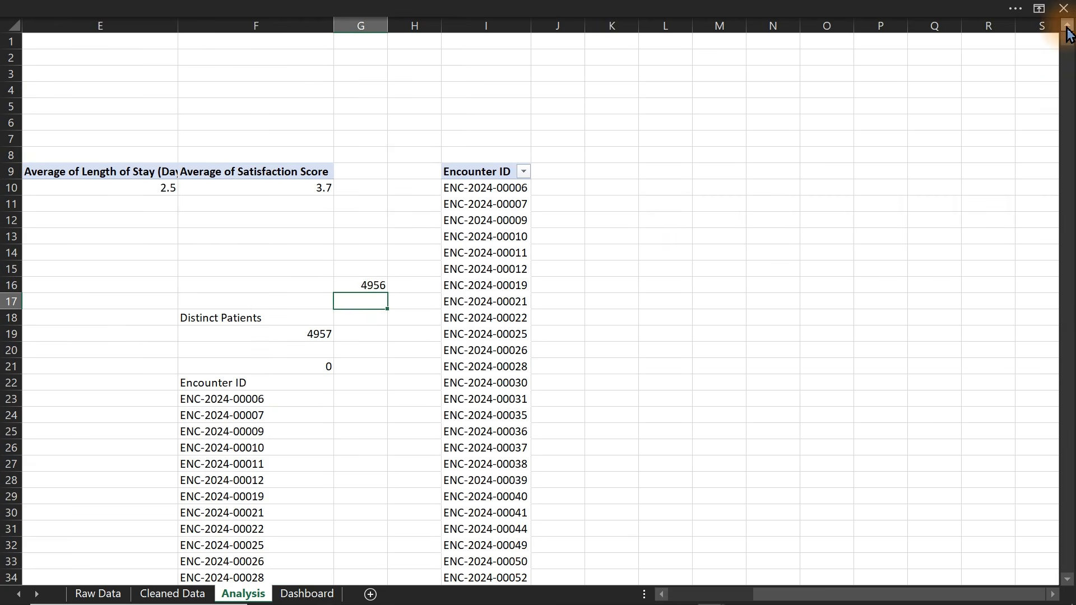
# Delete the COUNTA formula in G16 and the UNIQUE formula in F21
pyautogui.click(374, 286)
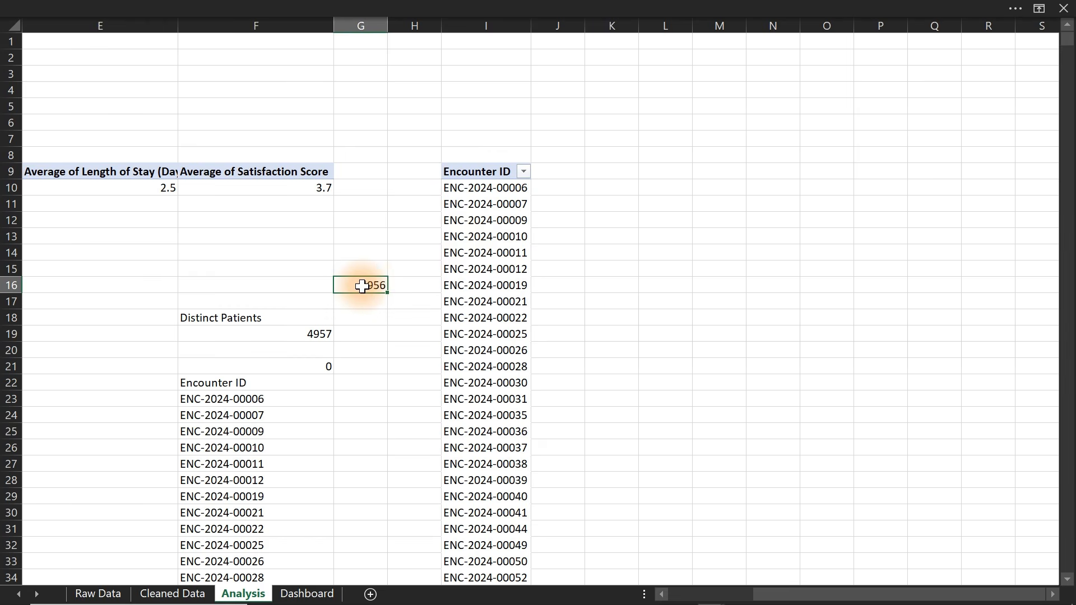
pyautogui.click(187, 383)
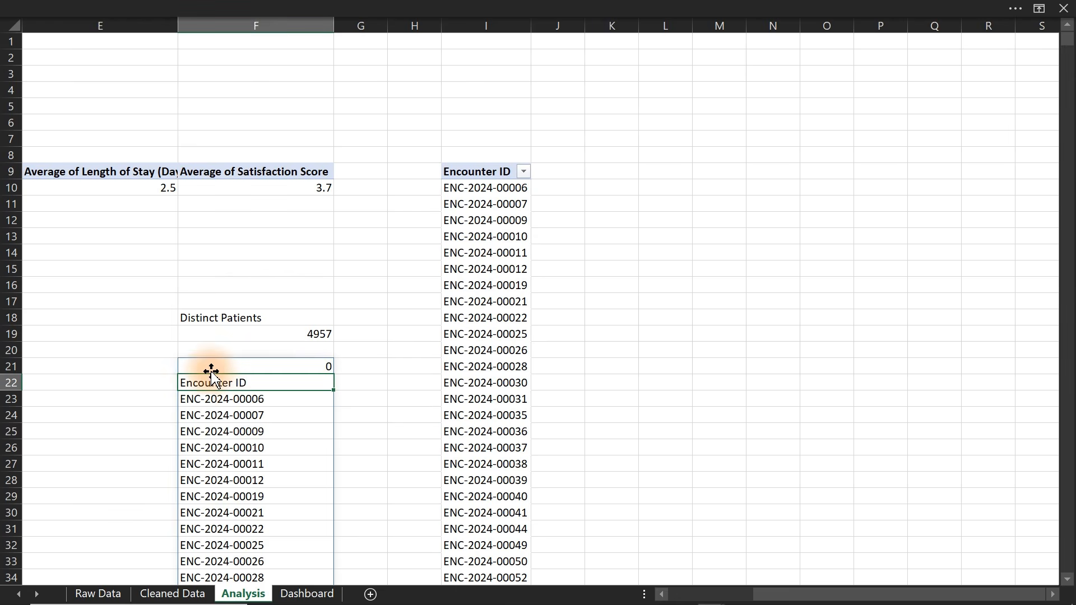
pyautogui.click(210, 367)
pyautogui.press('Delete')
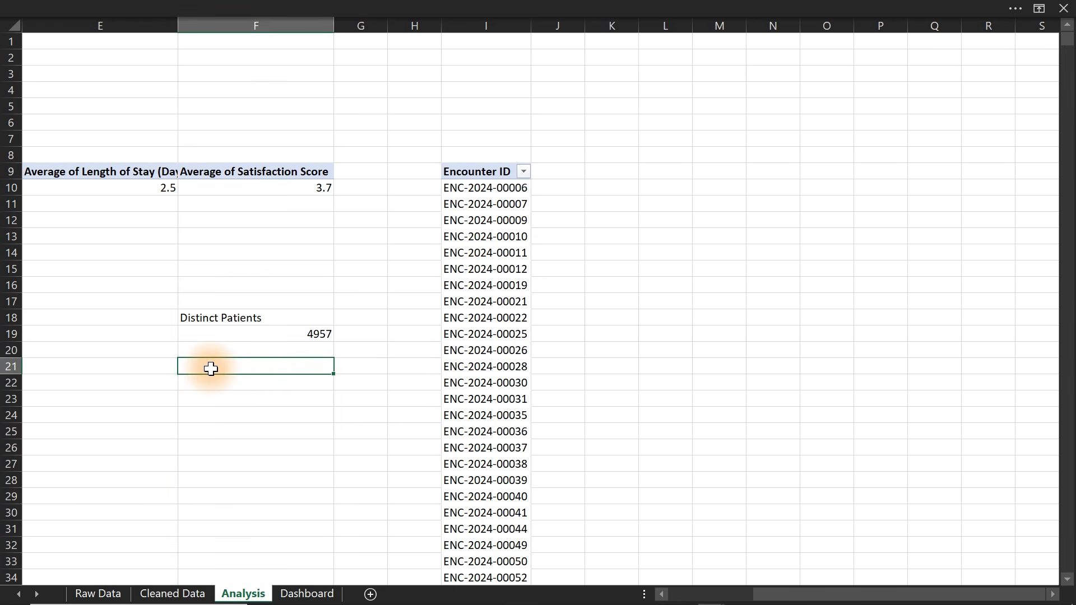
# Remove Encounter ID from the pivot table at I9, add Patient ID to its rows, and check the Distinct Patients count in F19
pyautogui.click(485, 236)
pyautogui.click(800, 125)
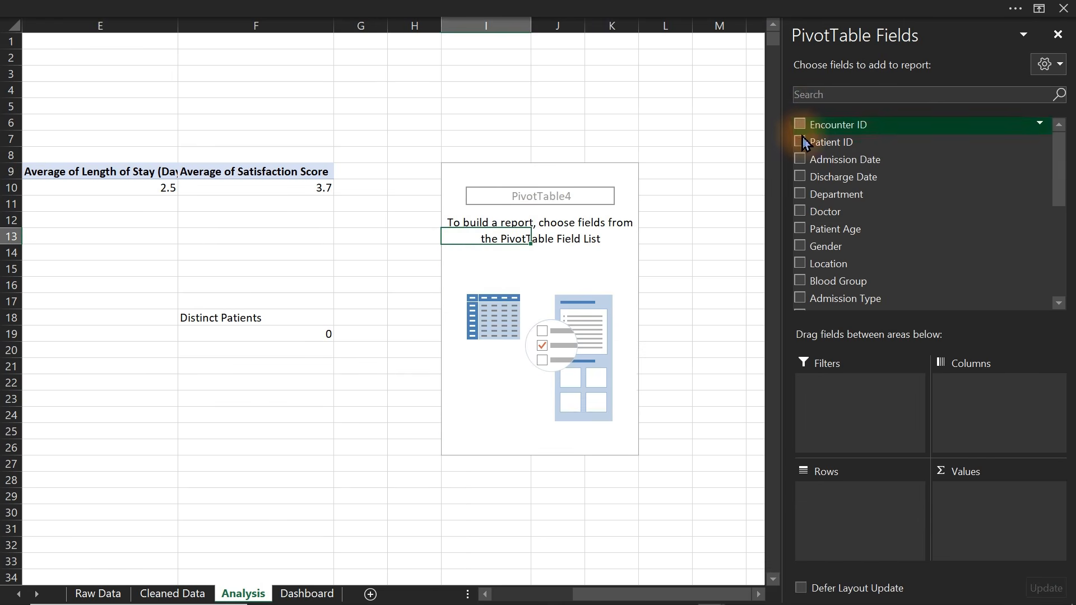
pyautogui.click(800, 141)
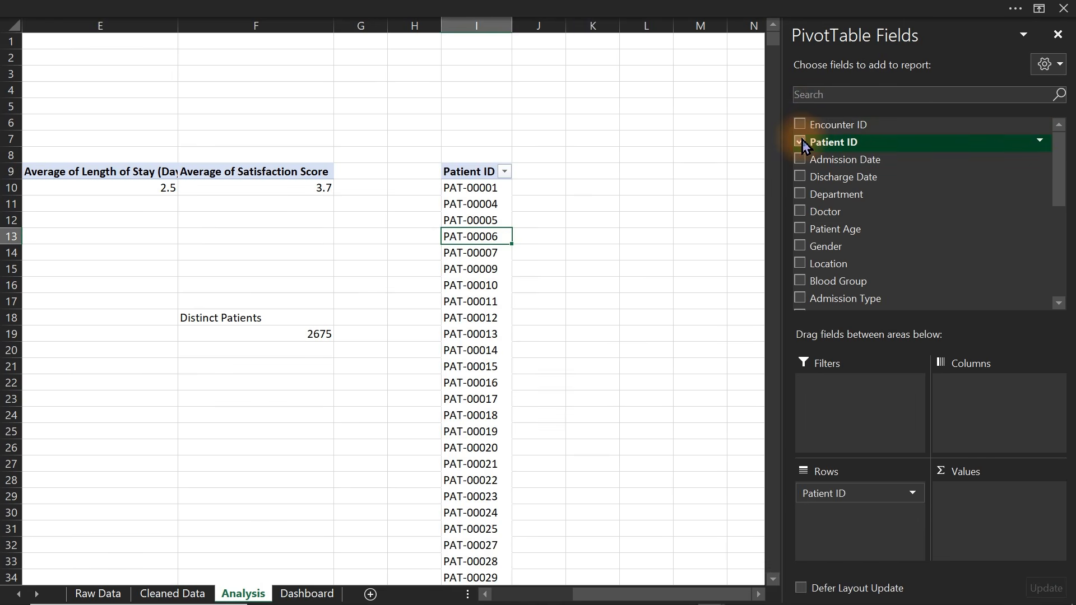
pyautogui.click(297, 340)
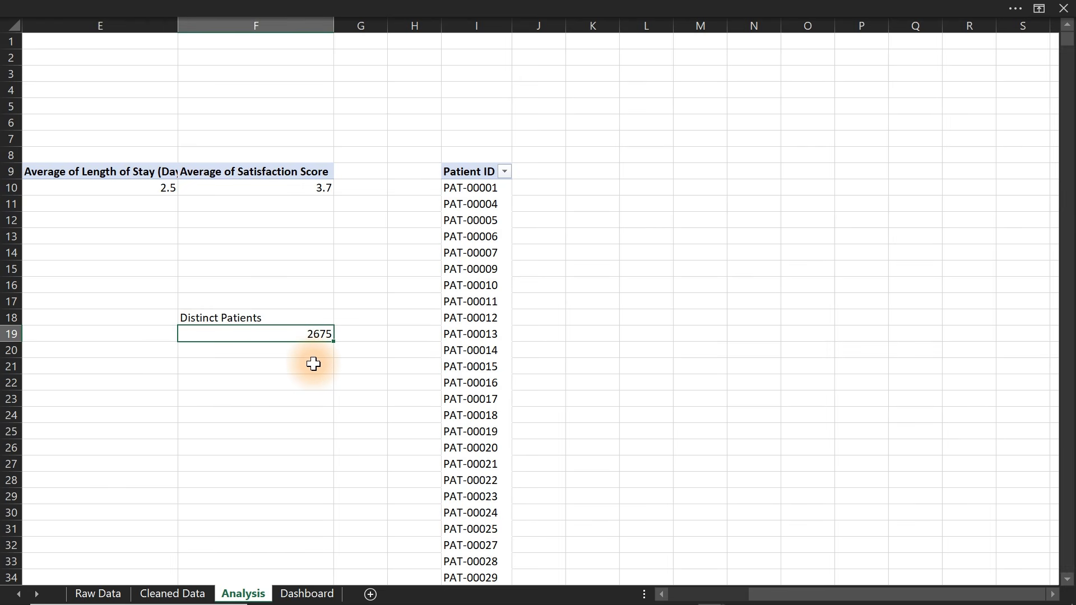
pyautogui.moveTo(788, 596); pyautogui.dragTo(588, 597)
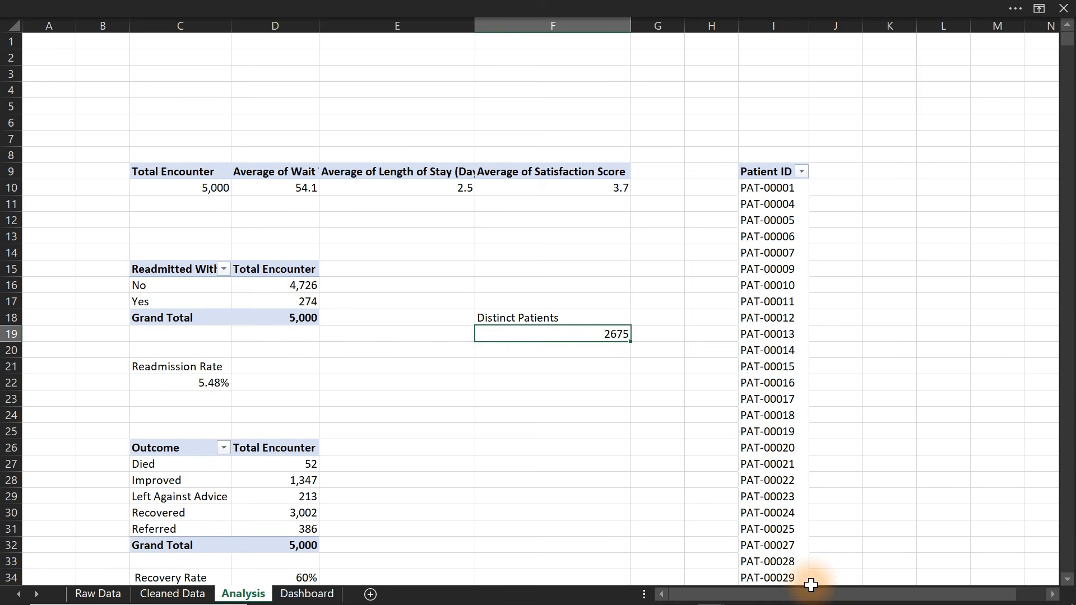
pyautogui.moveTo(810, 598); pyautogui.dragTo(915, 589)
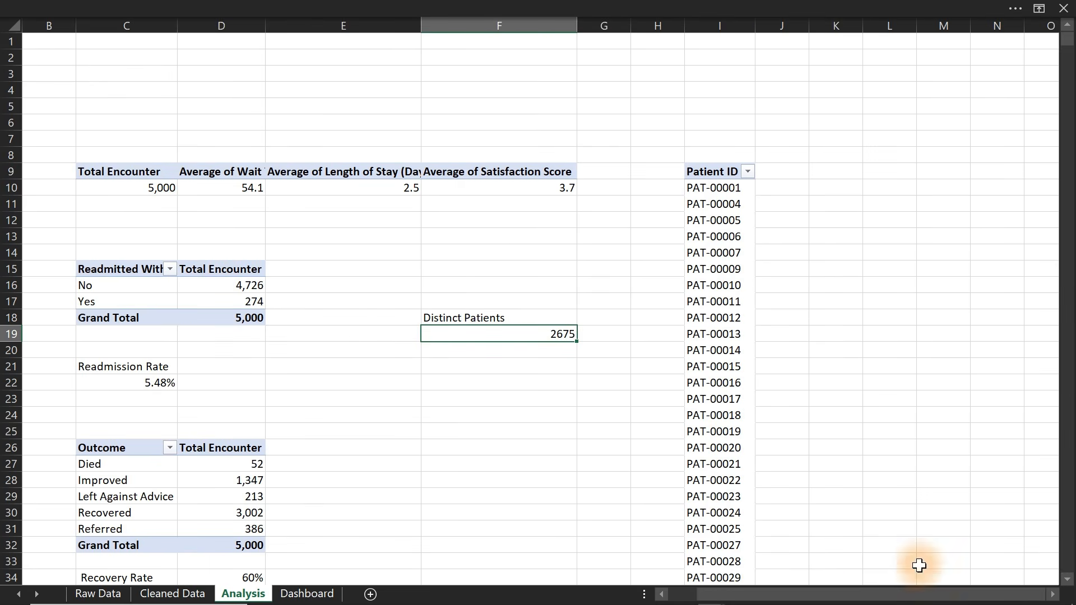
# Add Encounter ID as a count to the values of the Patient ID pivot table
pyautogui.click(721, 307)
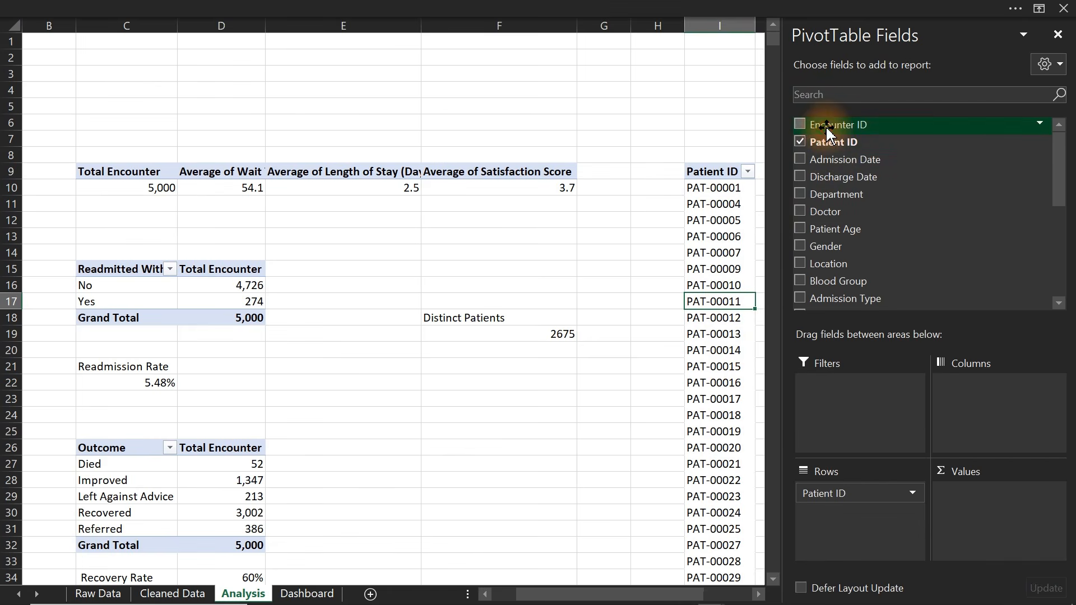
pyautogui.moveTo(1068, 413); pyautogui.dragTo(1008, 524)
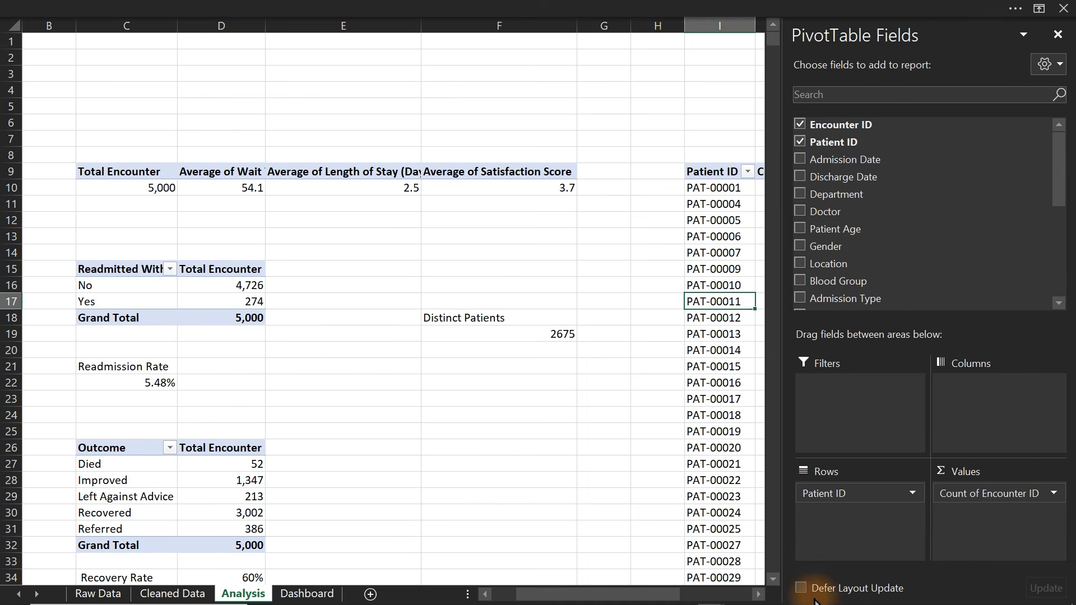
pyautogui.moveTo(656, 602); pyautogui.dragTo(734, 601)
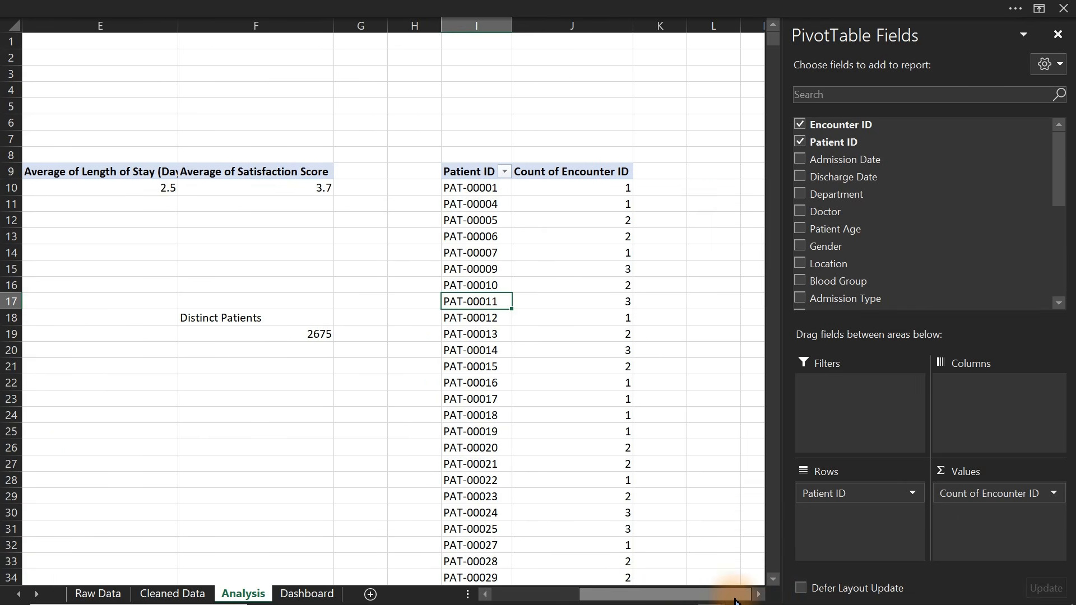
# Total the Count of Encounter ID values in column J with a SUM formula in F21
pyautogui.click(282, 368)
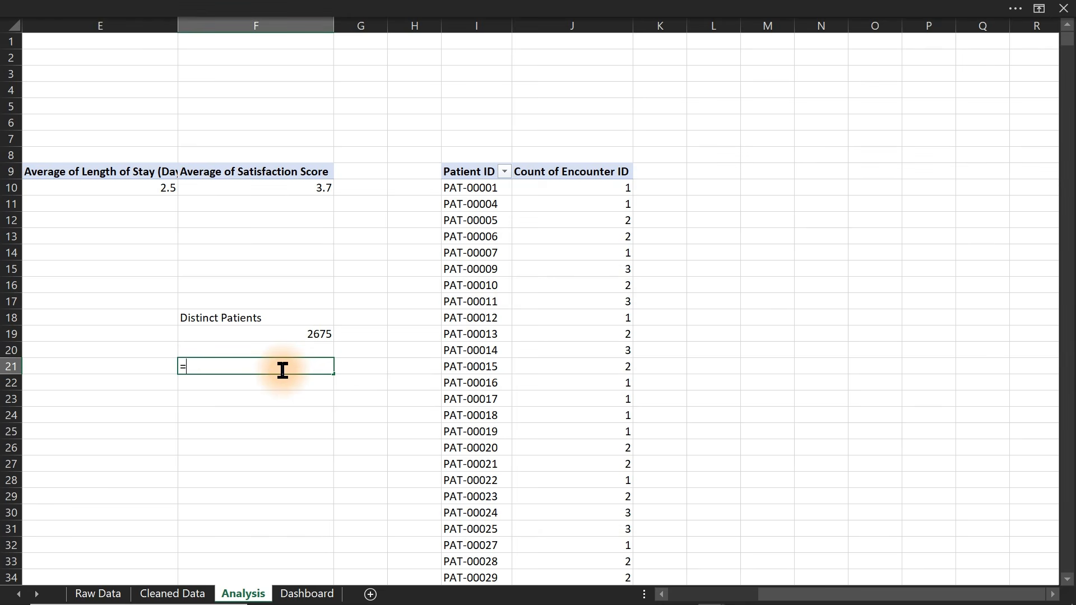
pyautogui.write('=sum')
pyautogui.press('Tab')
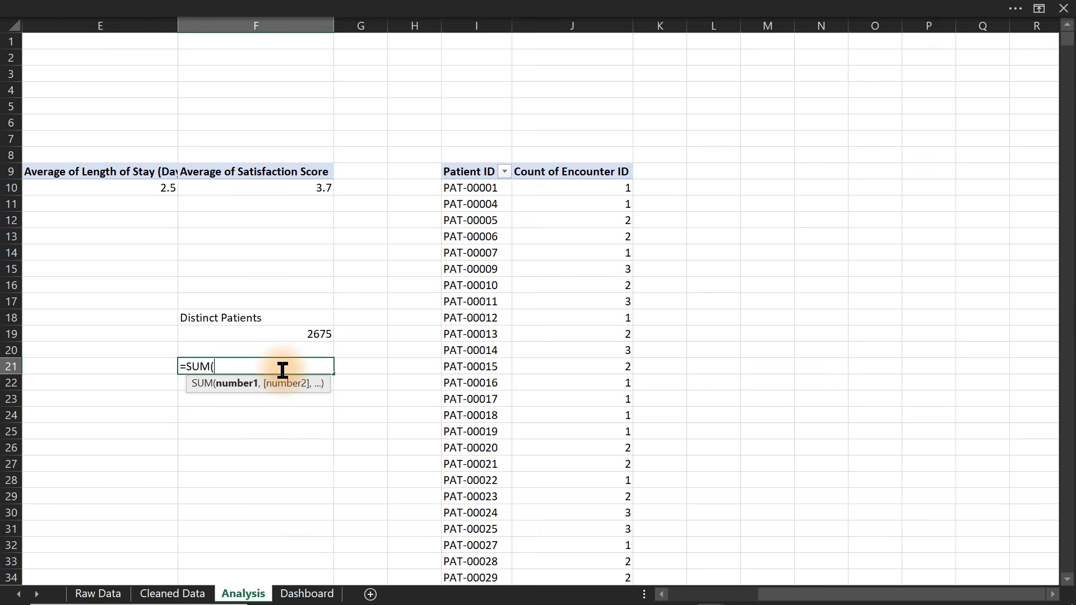
pyautogui.click(586, 25)
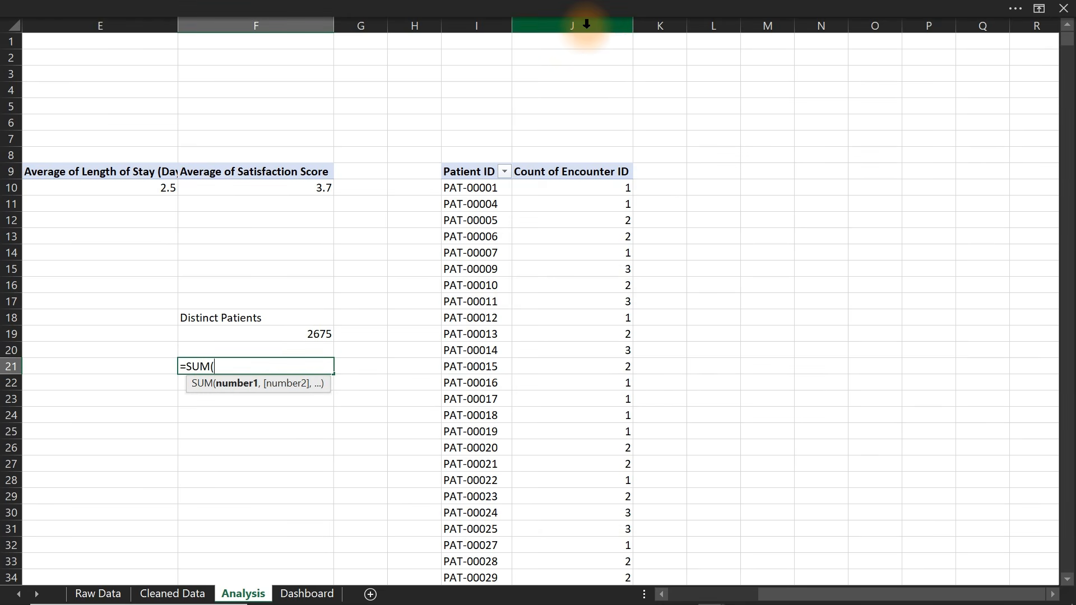
pyautogui.press('Return')
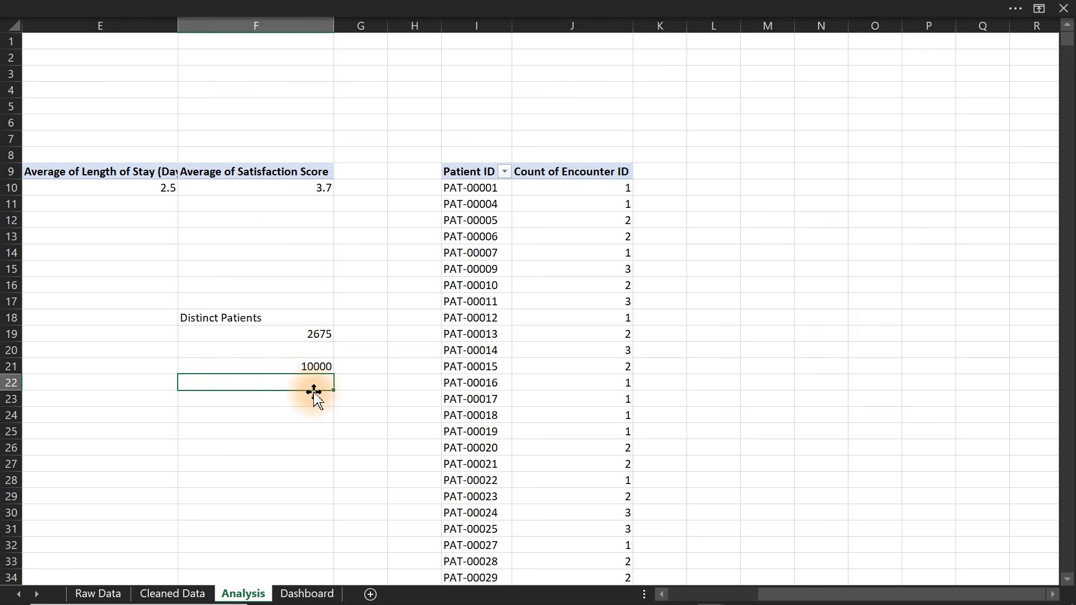
# Check the Count of Encounter ID column of the Patient ID pivot table down to its grand total row
pyautogui.click(572, 26)
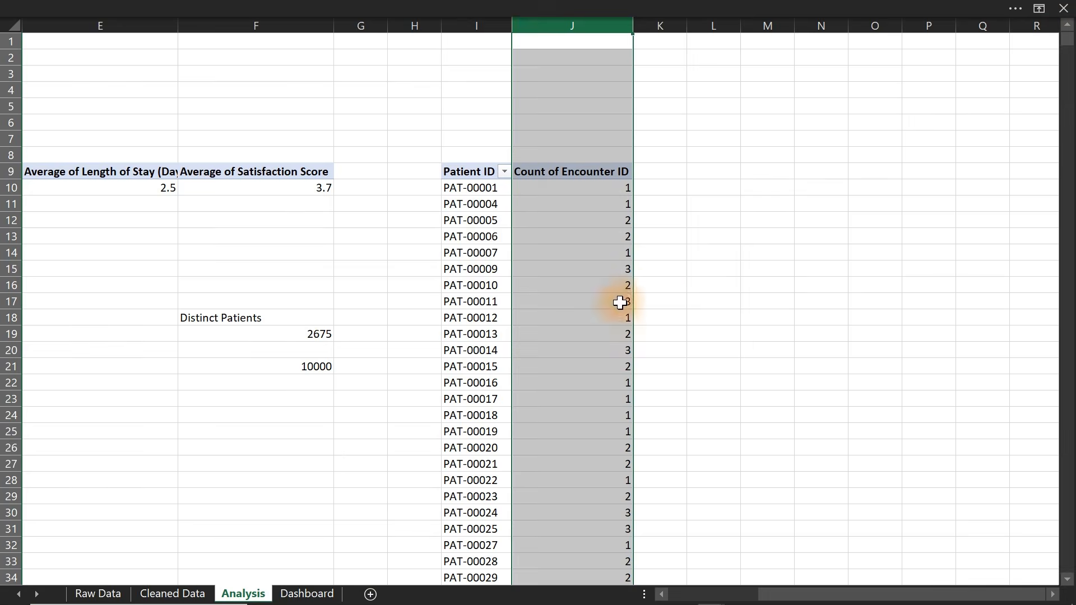
pyautogui.click(619, 303)
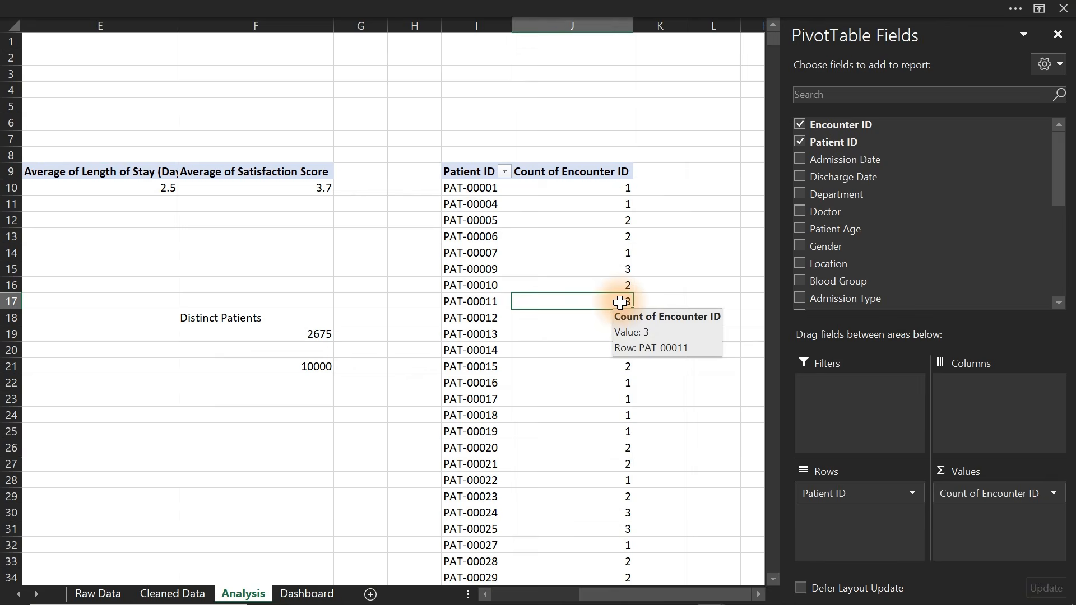
pyautogui.hotkey('ctrl', 'shift', 'Down')
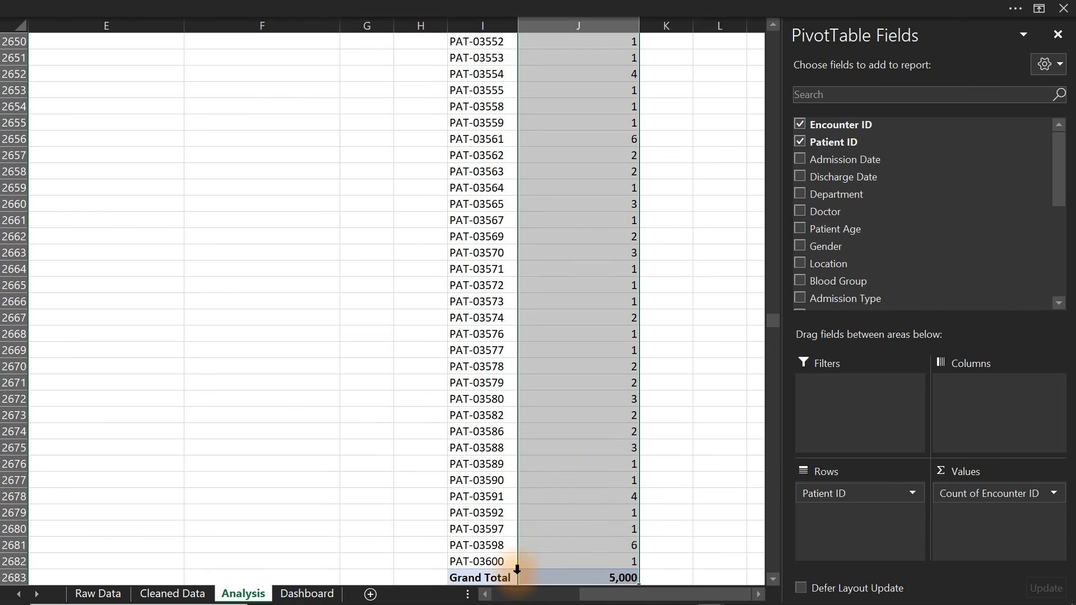
pyautogui.moveTo(772, 321); pyautogui.dragTo(767, 8)
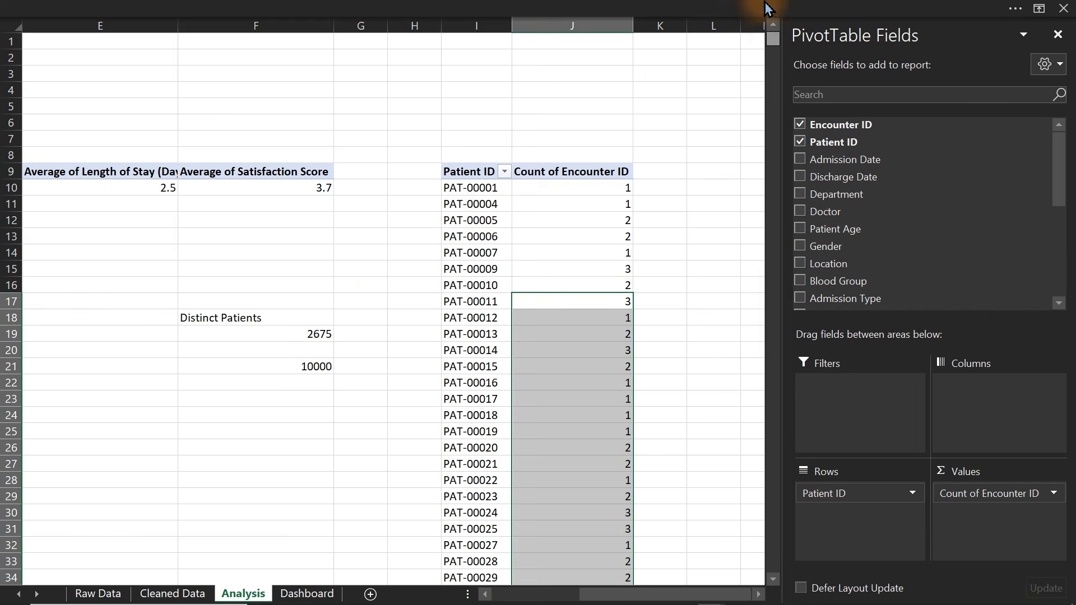
pyautogui.click(508, 275)
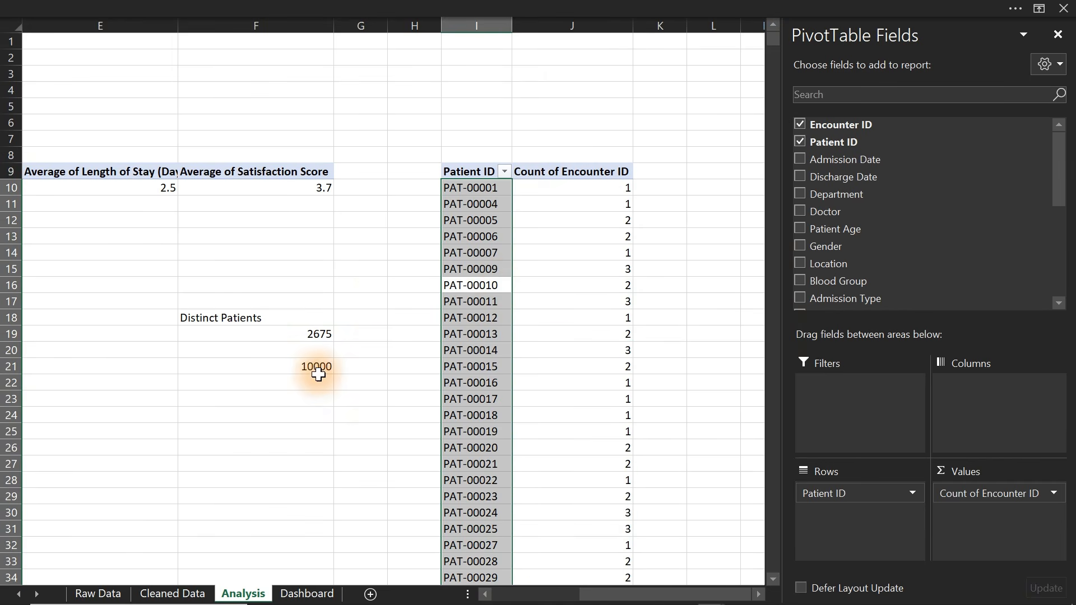
pyautogui.click(597, 345)
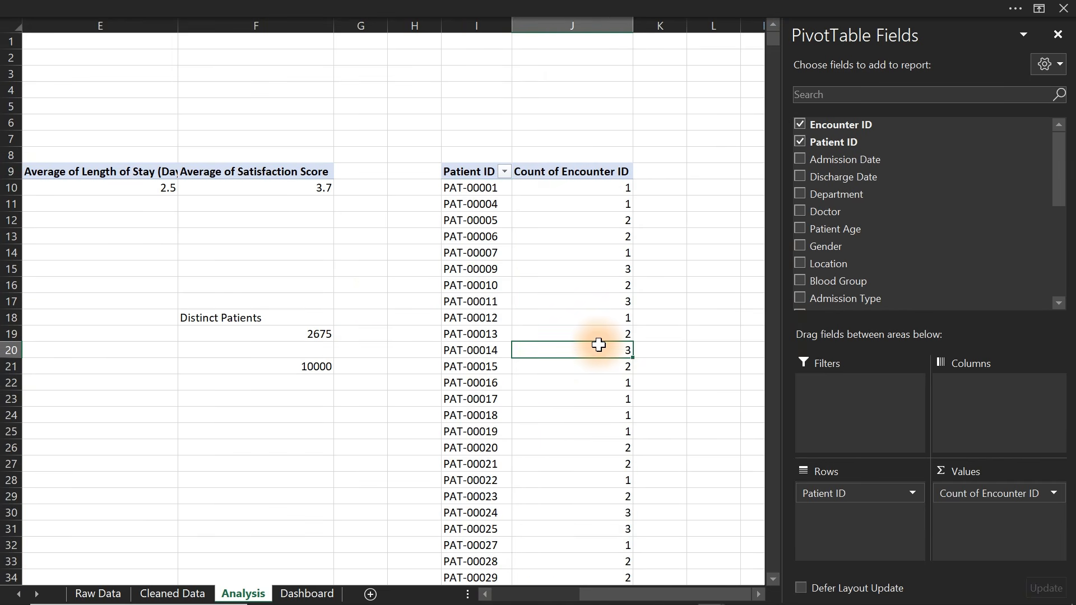
# Turn off grand totals for rows and columns in the Patient ID pivot table
pyautogui.rightClick(599, 344)
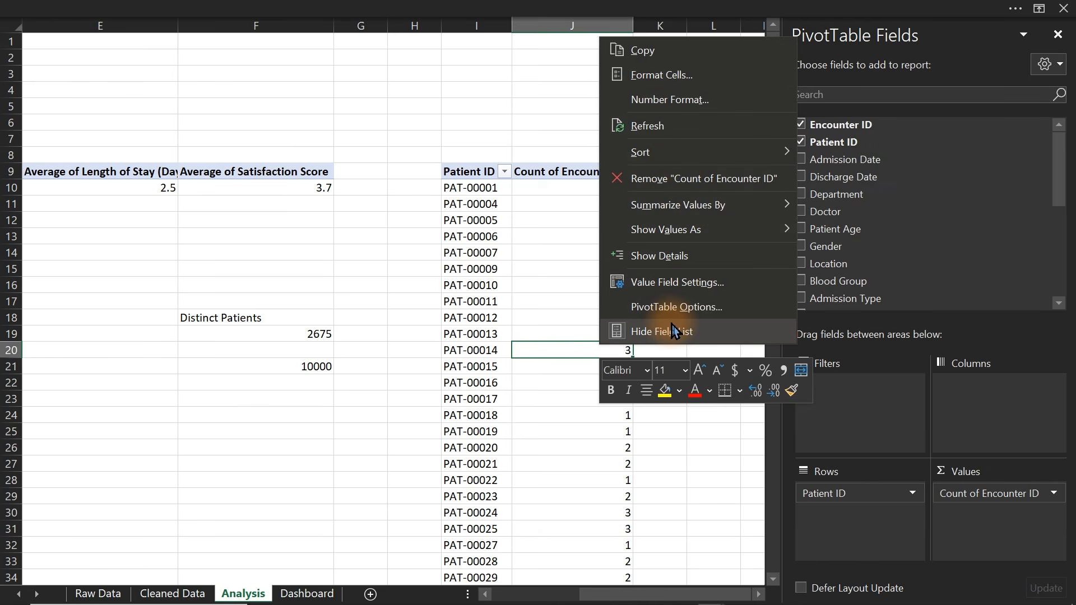
pyautogui.click(516, 254)
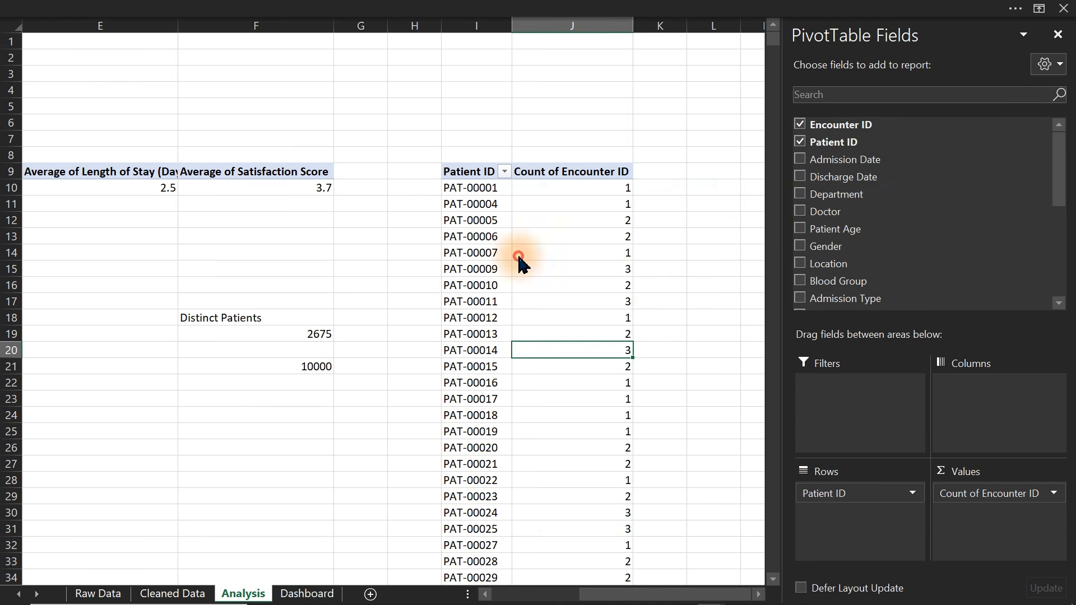
pyautogui.click(485, 260)
pyautogui.click(477, 274)
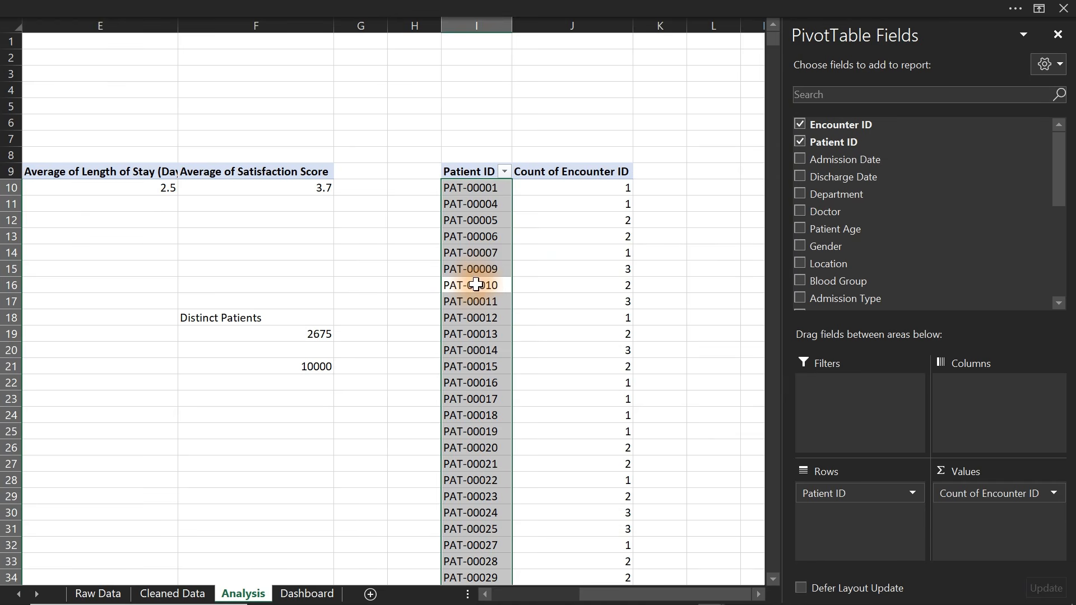
pyautogui.click(476, 289)
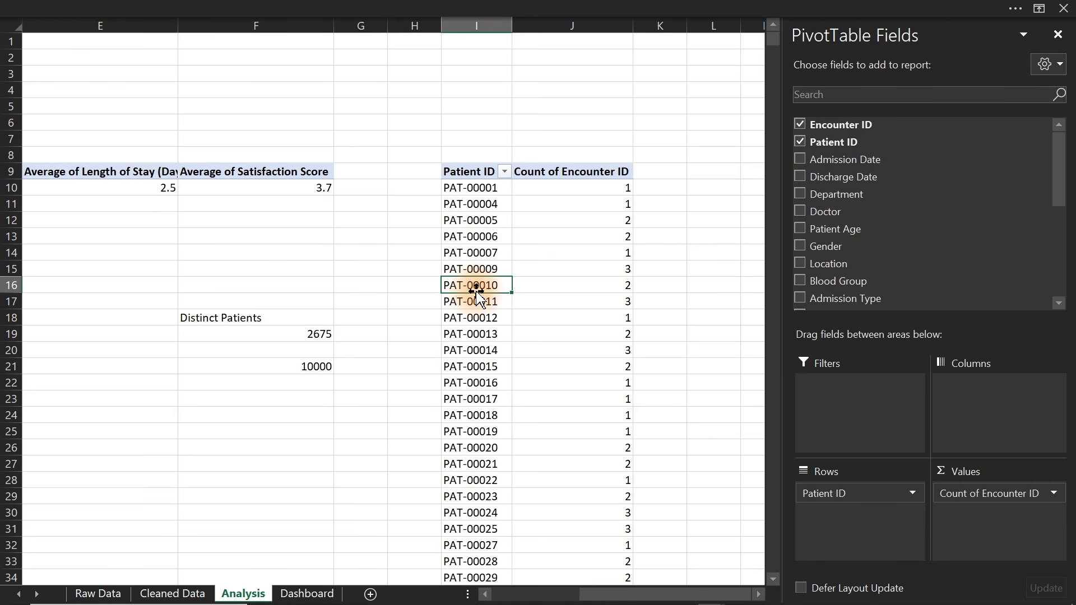
pyautogui.rightClick(475, 285)
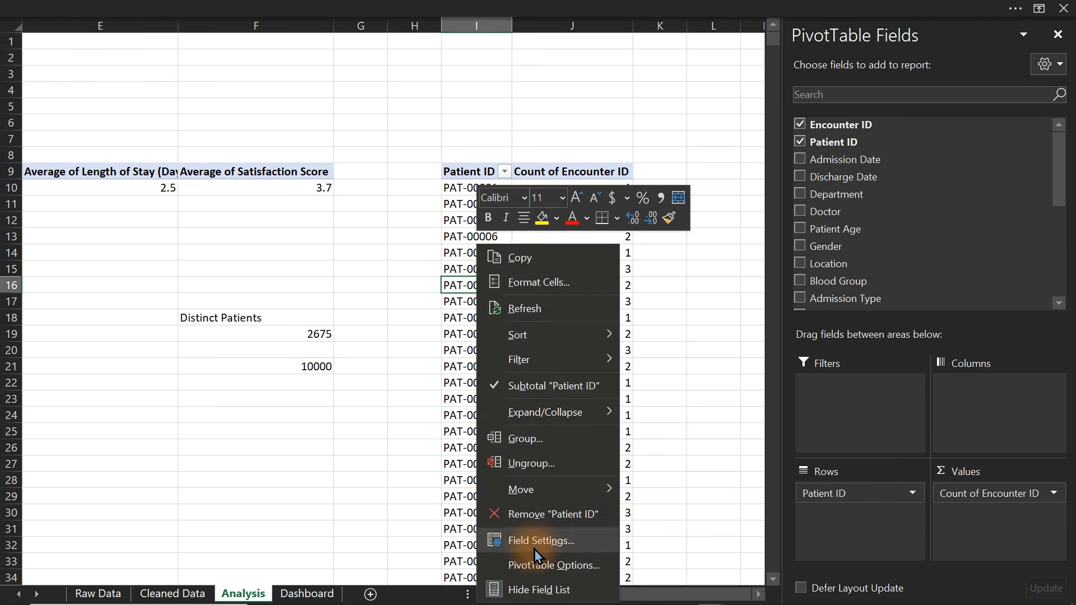
pyautogui.click(439, 8)
pyautogui.click(440, 8)
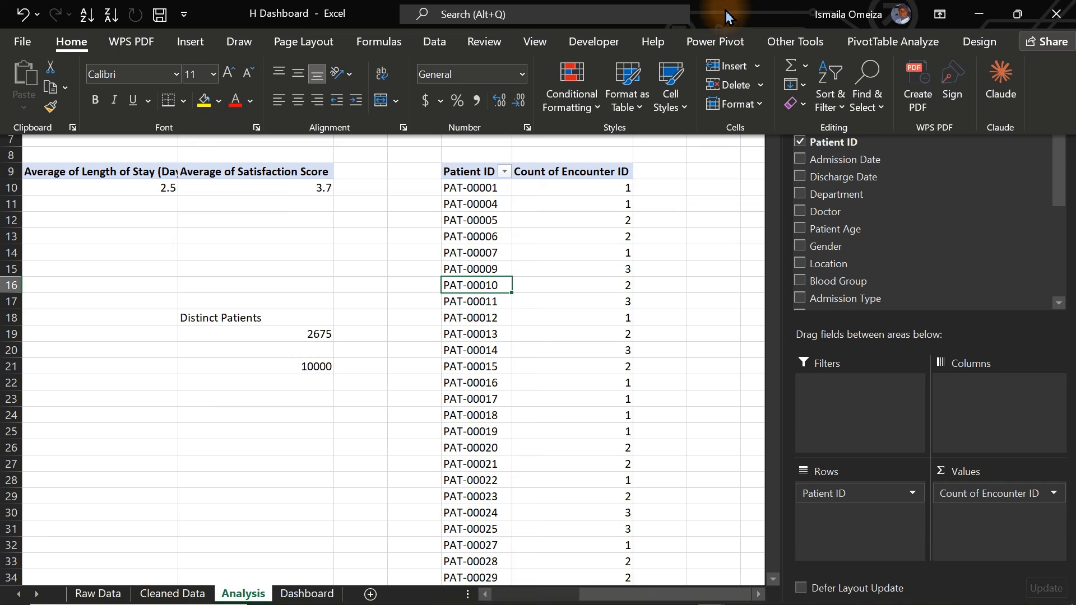
pyautogui.click(979, 41)
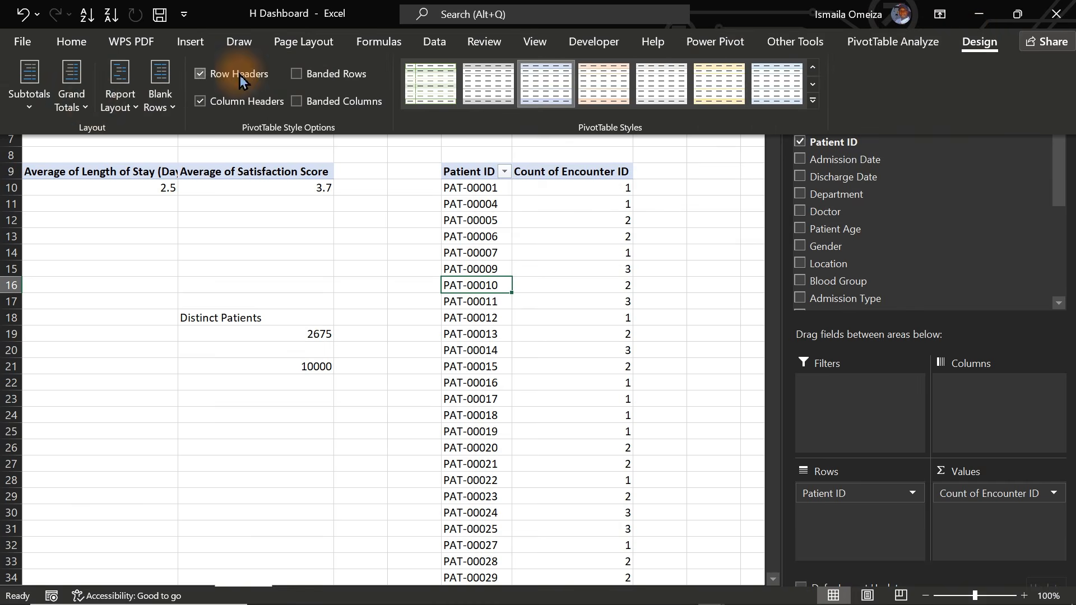
pyautogui.click(84, 103)
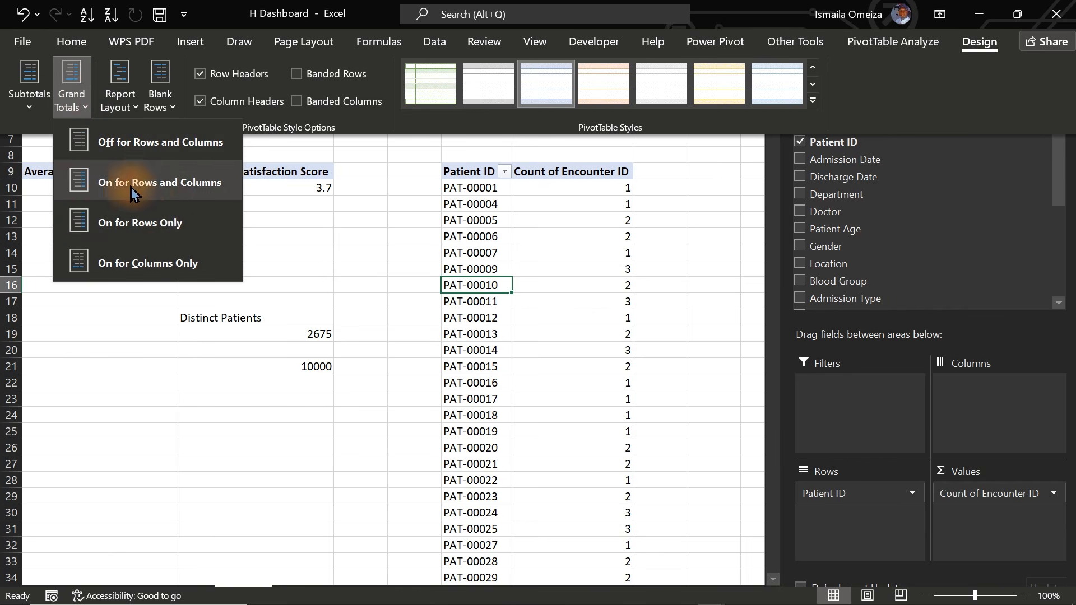
pyautogui.click(154, 144)
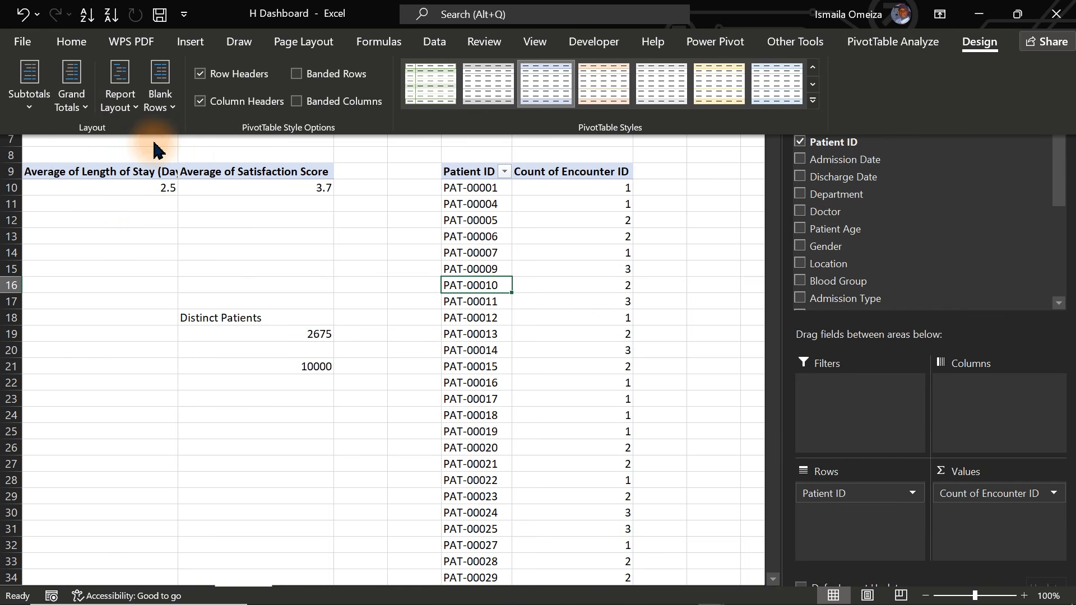
# Check the Distinct Patients count in F19 against the encounter sum in F21, and delete the SUM formula from F21
pyautogui.click(309, 352)
pyautogui.click(318, 362)
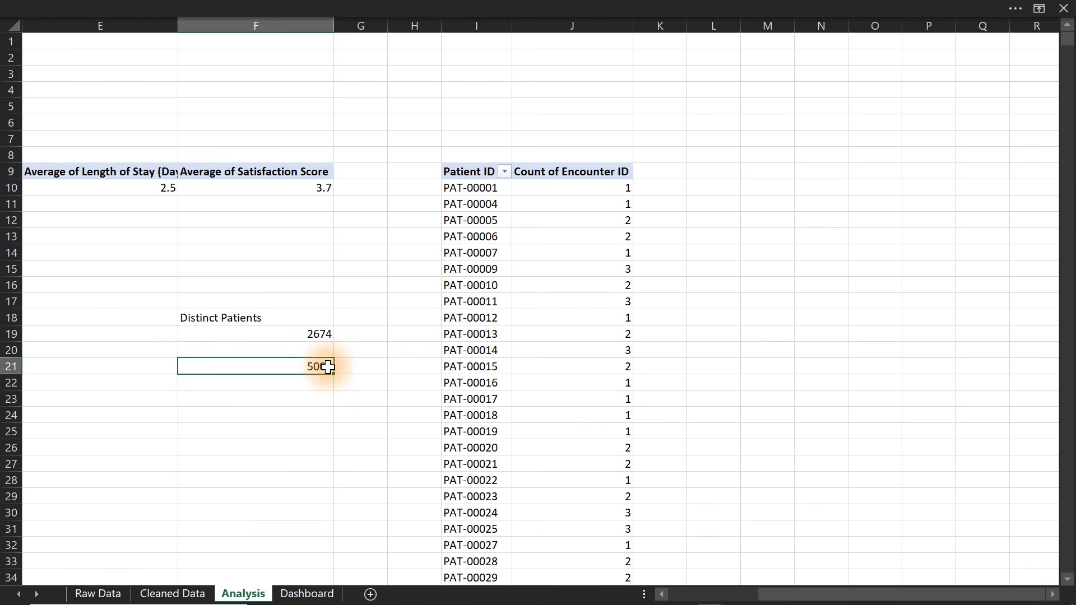
pyautogui.click(323, 331)
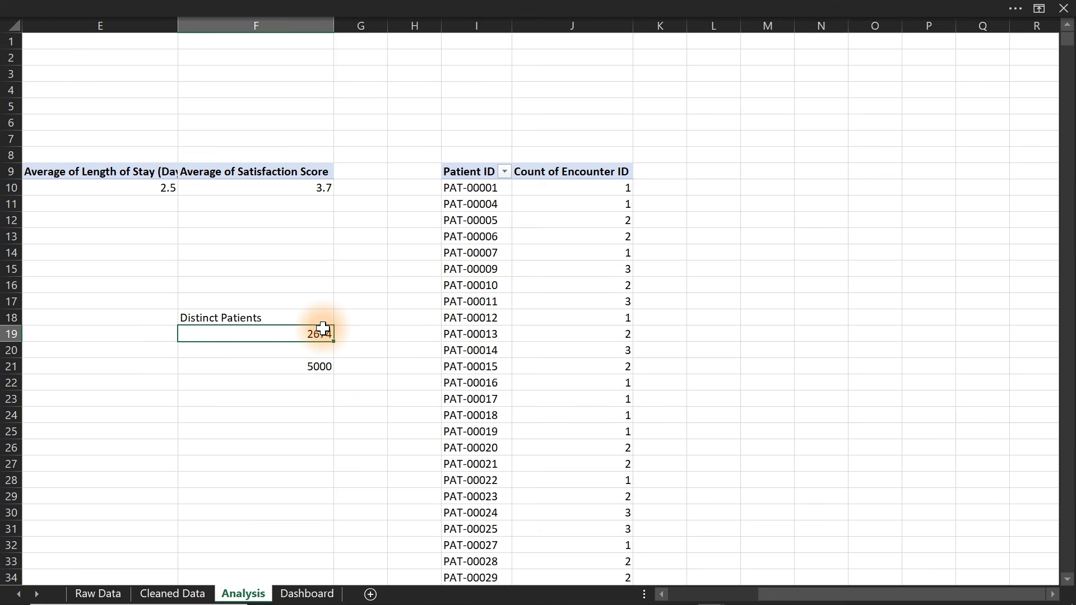
pyautogui.click(314, 366)
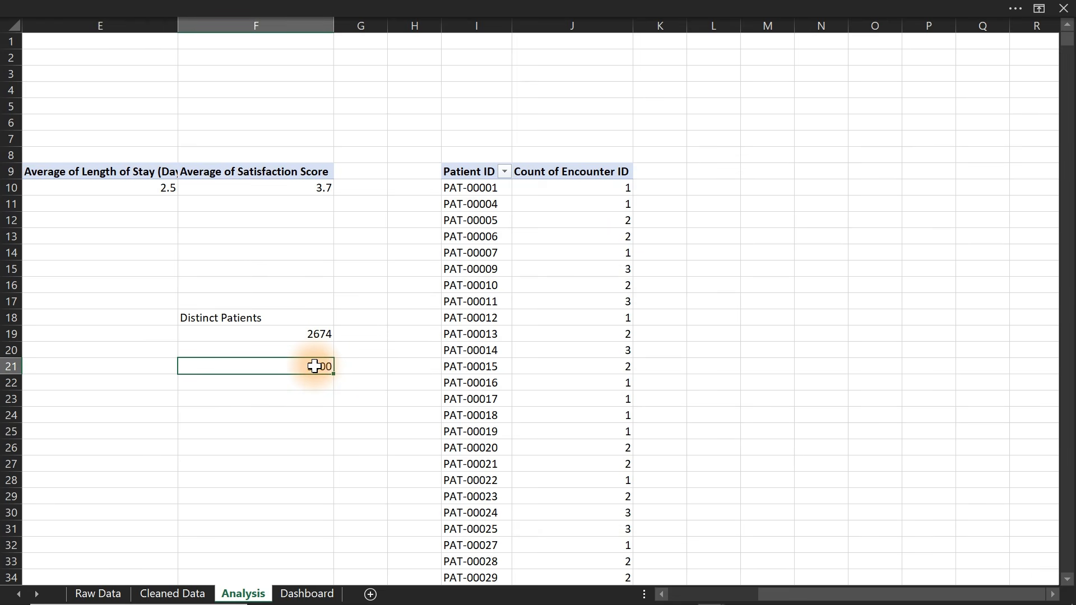
pyautogui.click(625, 271)
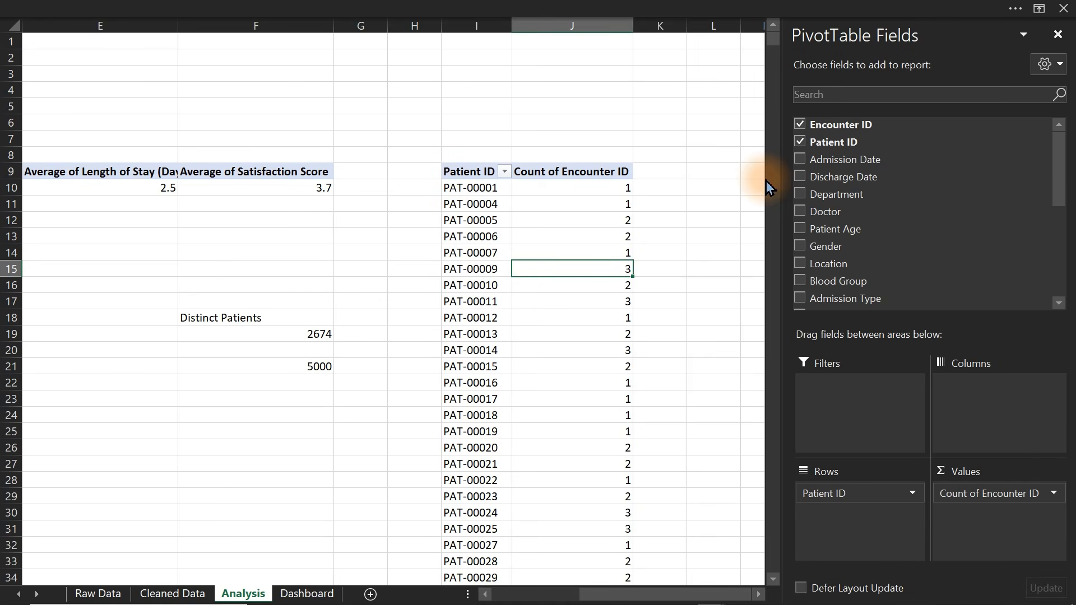
pyautogui.click(313, 366)
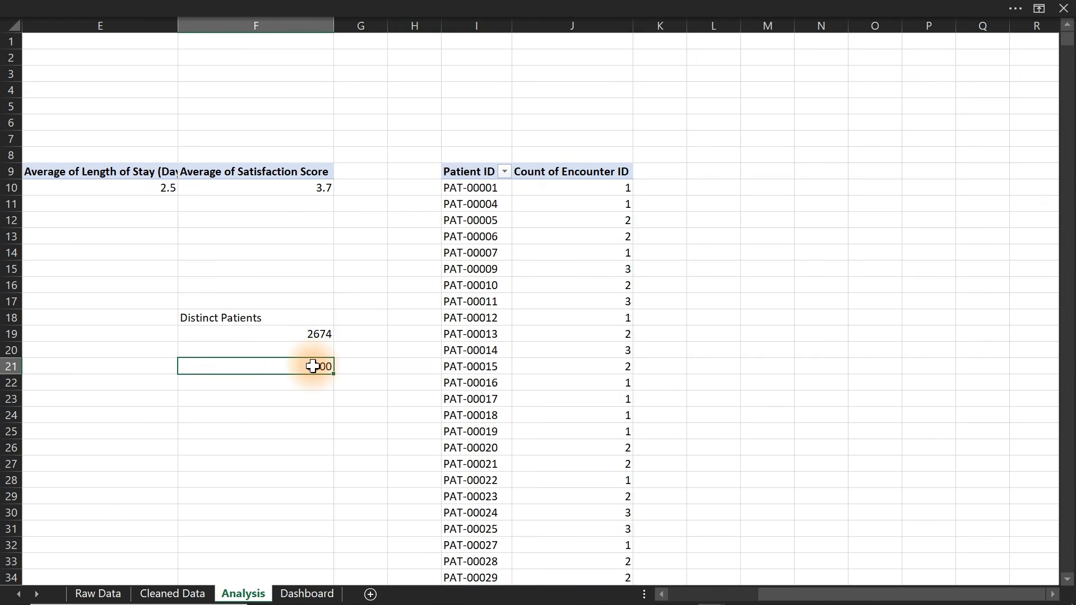
pyautogui.press('Delete')
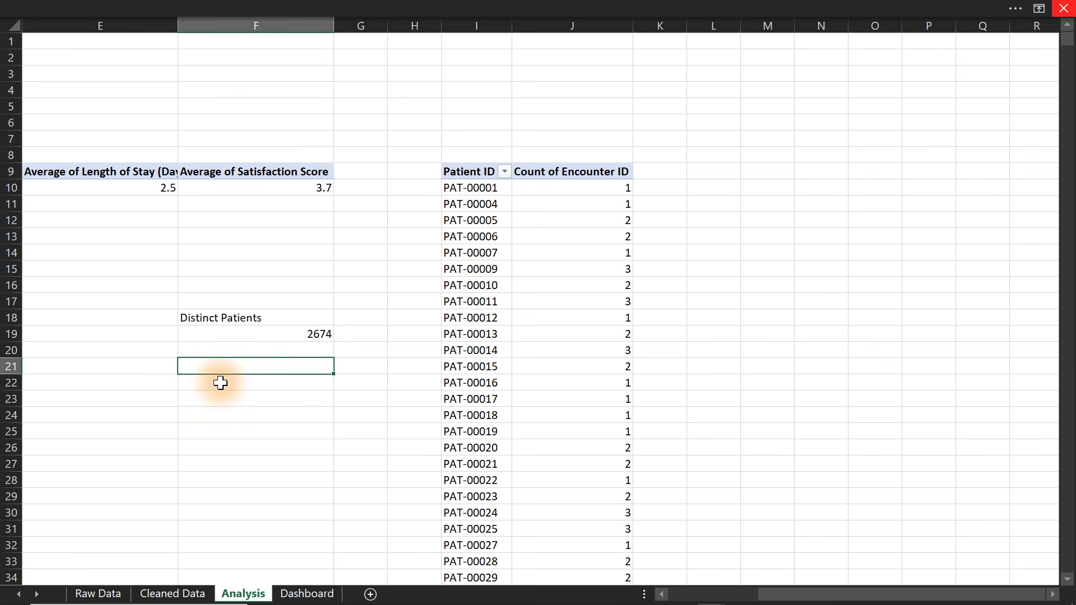
# Rename the Analysis sheet as KPIs
pyautogui.doubleClick(252, 595)
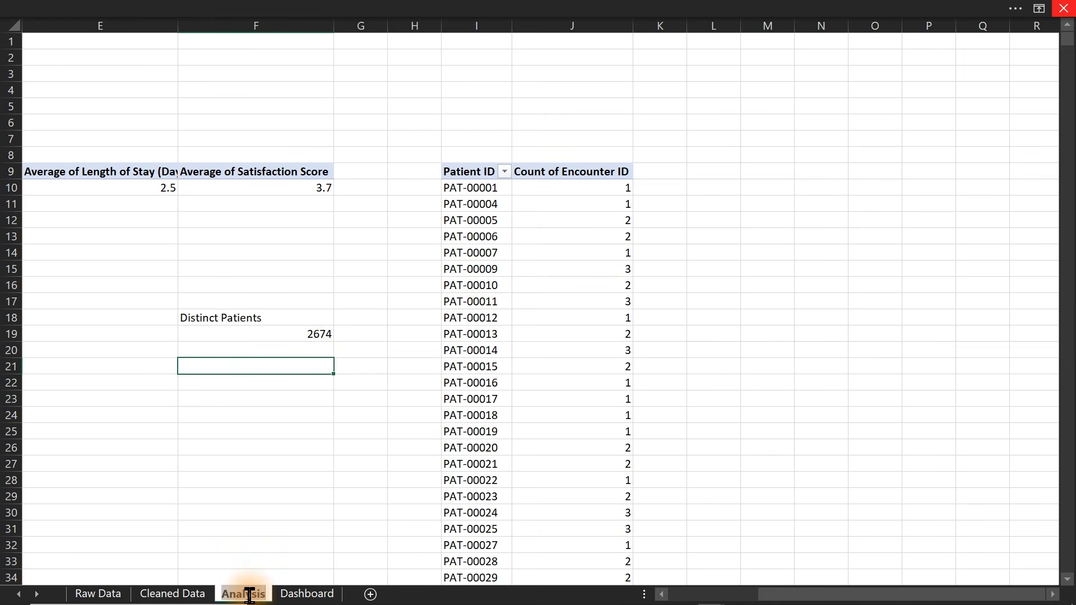
pyautogui.write('KPIs')
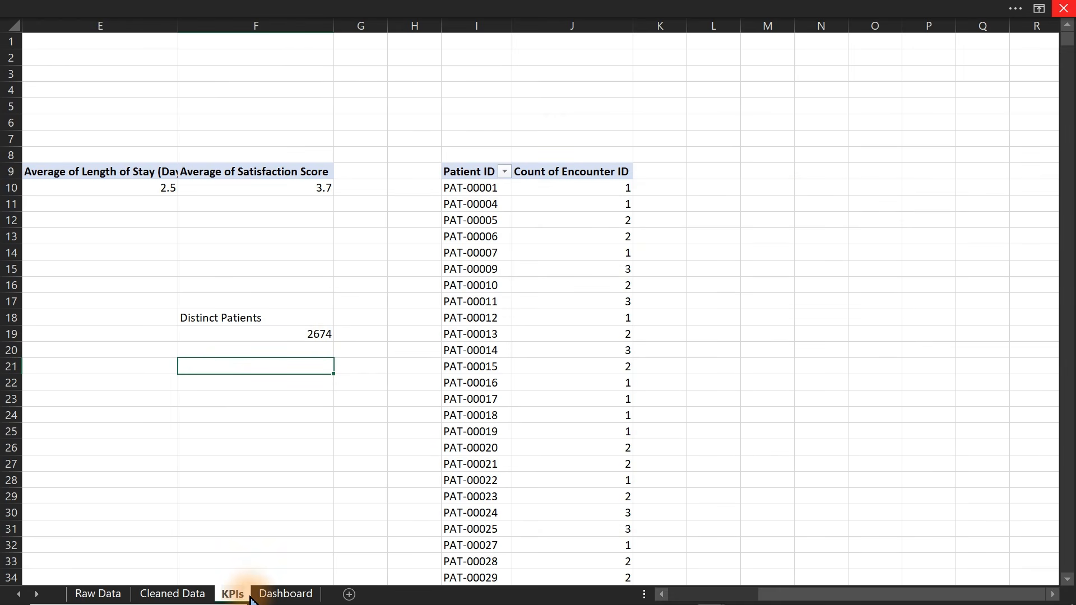
pyautogui.press('Return')
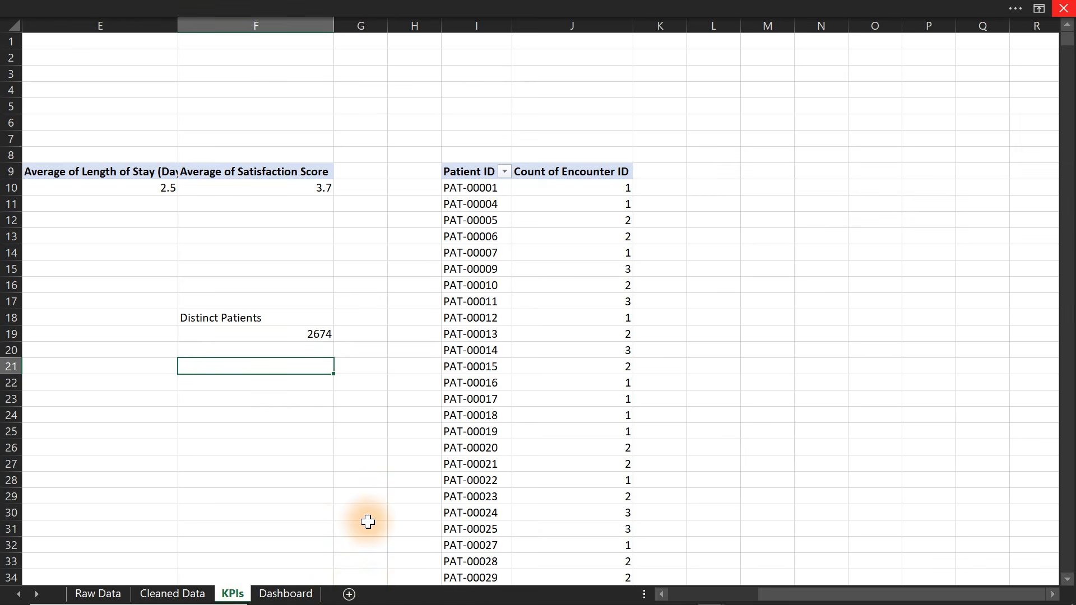
# Add a new sheet between KPIs and Dashboard and name it Charts
pyautogui.click(351, 595)
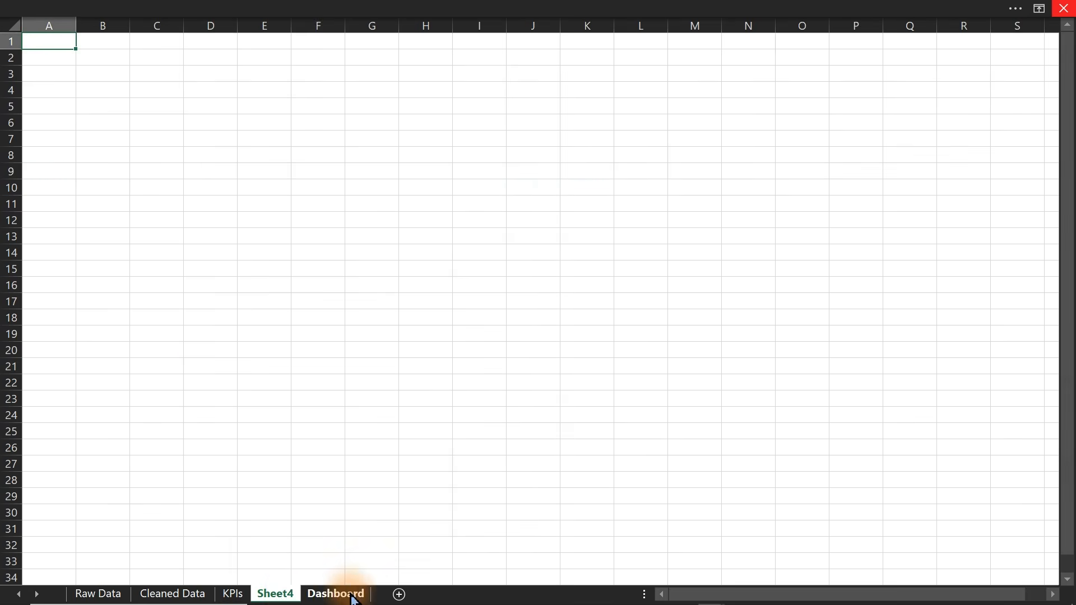
pyautogui.doubleClick(285, 593)
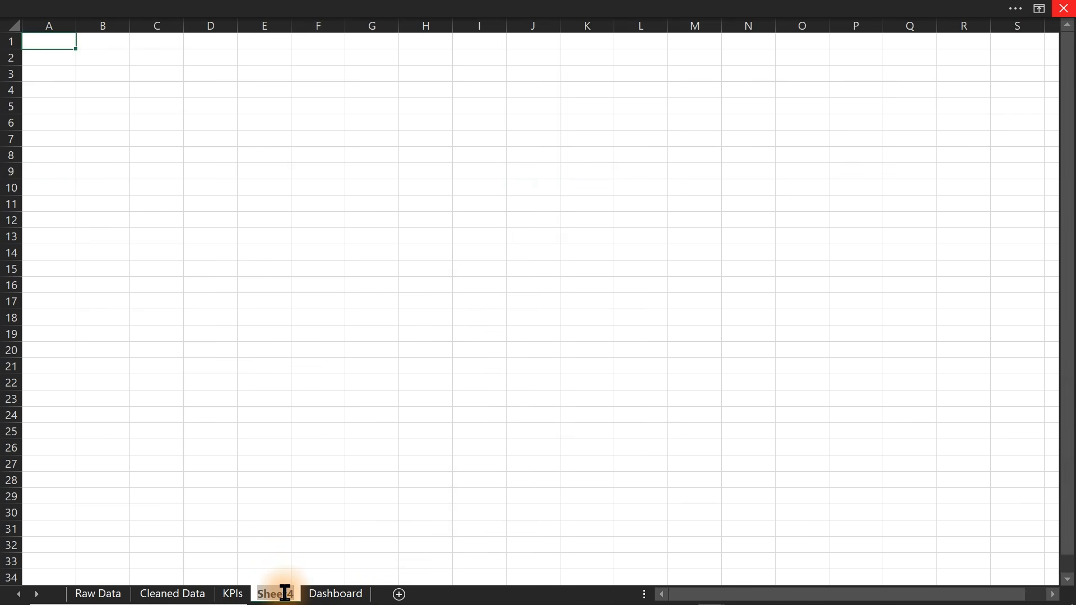
pyautogui.write('Charts')
pyautogui.press('Return')
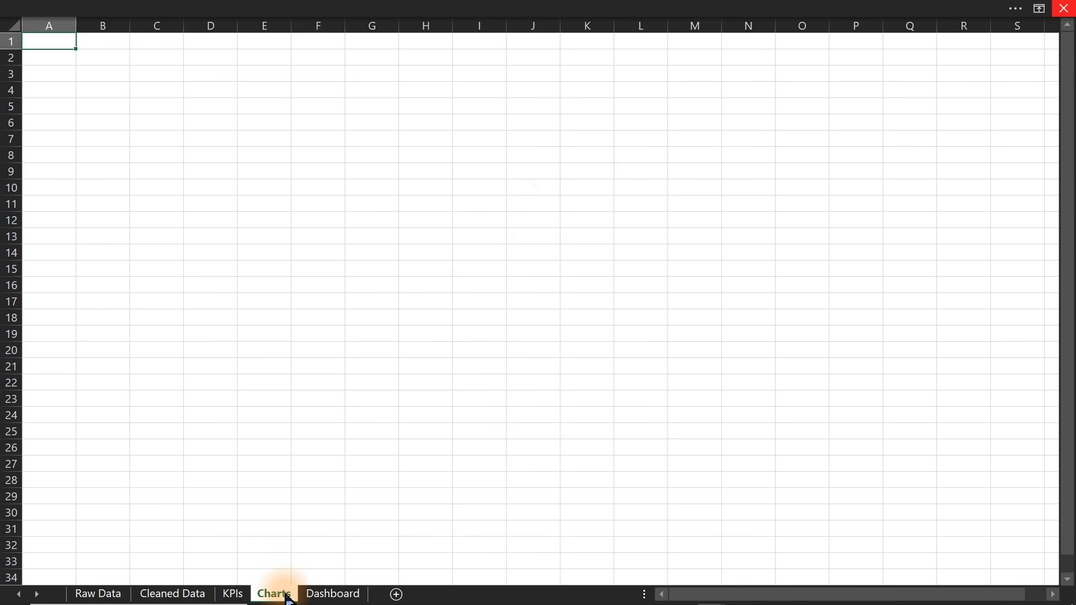
# Copy the readmission pivot table, including its grand total, from the KPIs sheet to cell D8 of the Charts sheet
pyautogui.click(176, 595)
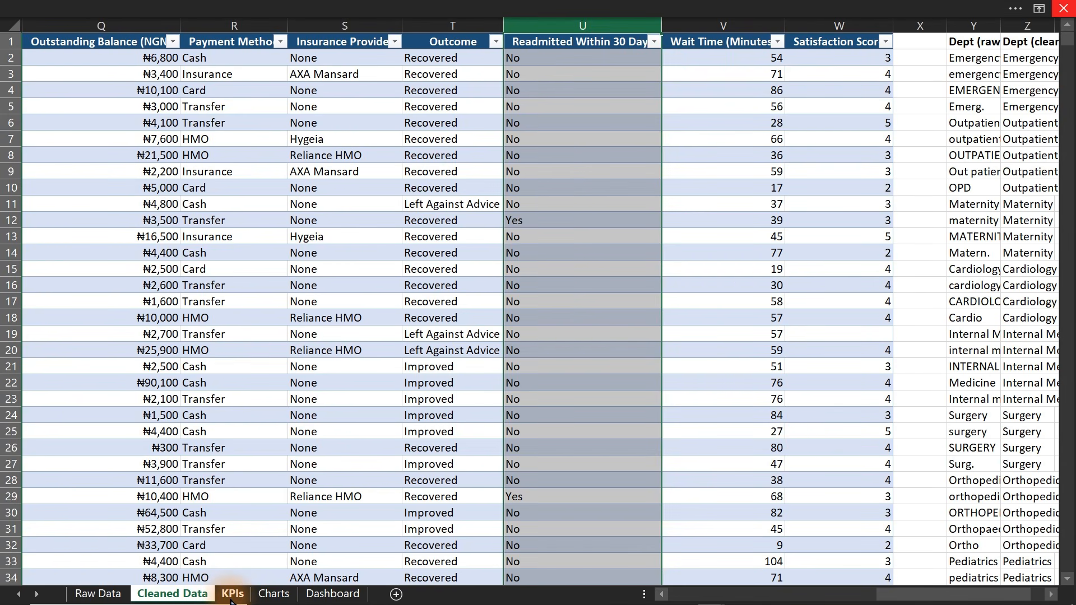
pyautogui.click(230, 595)
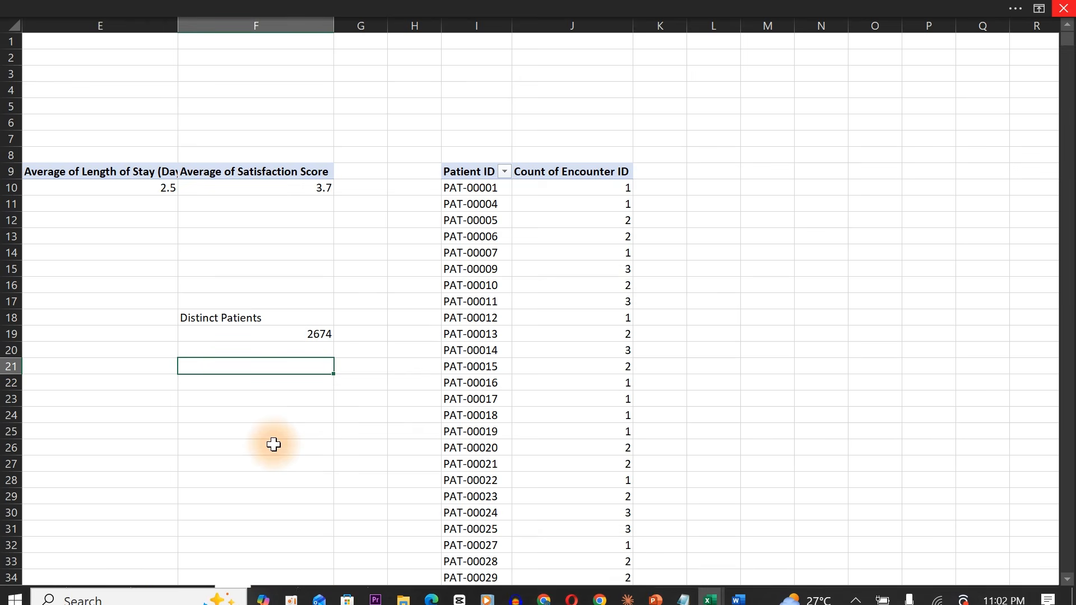
pyautogui.moveTo(792, 592); pyautogui.dragTo(592, 586)
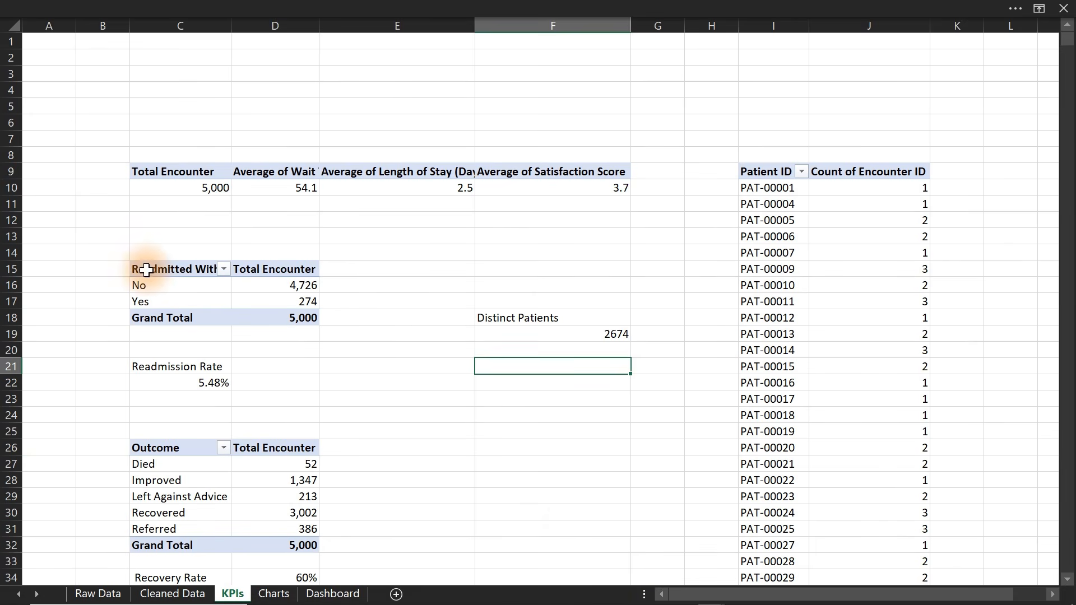
pyautogui.moveTo(144, 269); pyautogui.dragTo(305, 319)
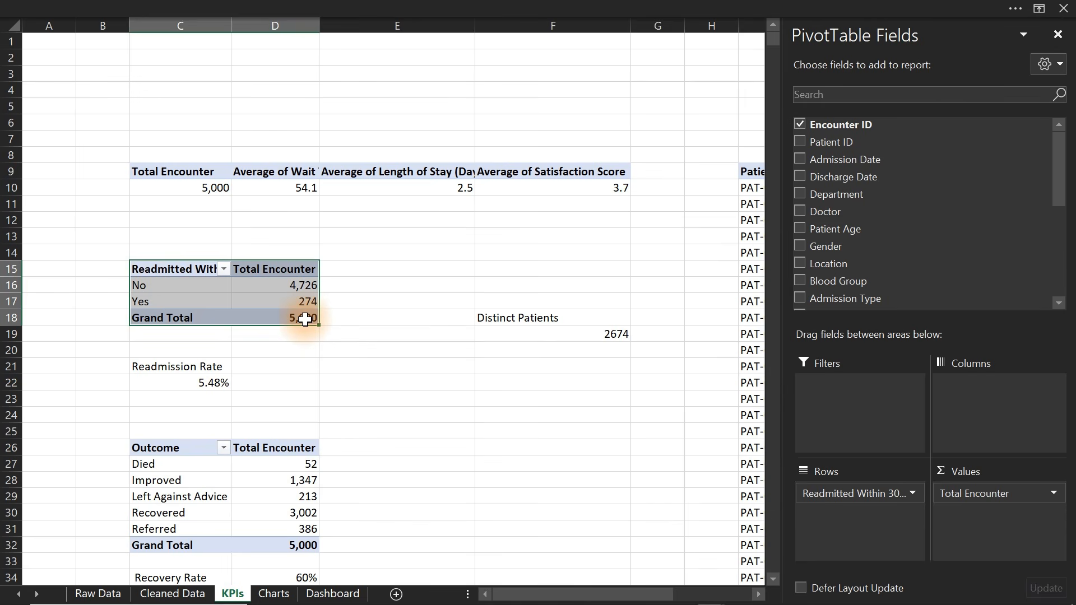
pyautogui.hotkey('ctrl', 'c')
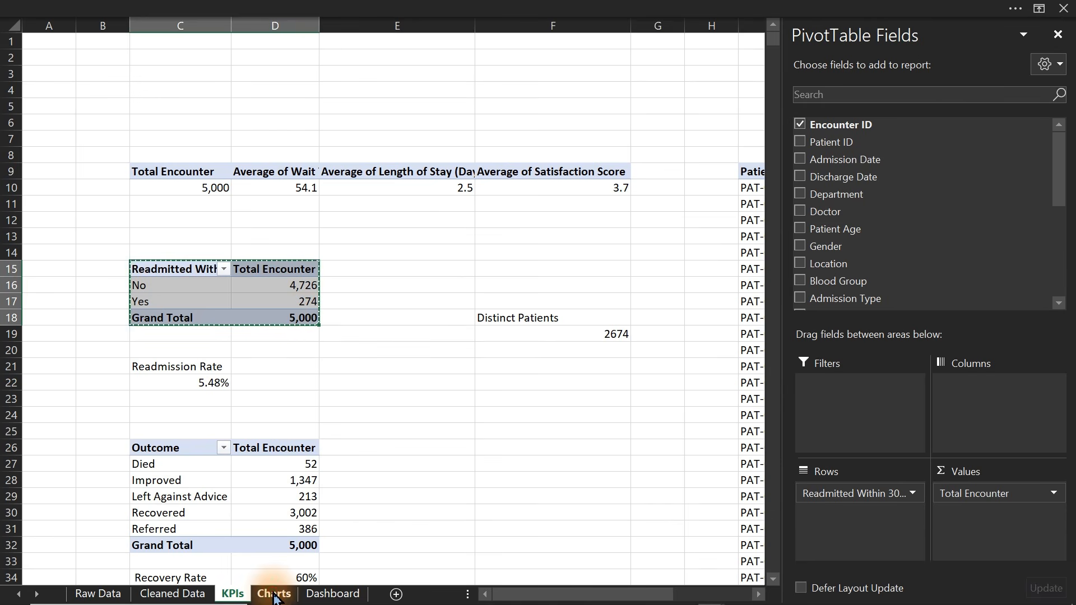
pyautogui.click(274, 594)
pyautogui.click(198, 172)
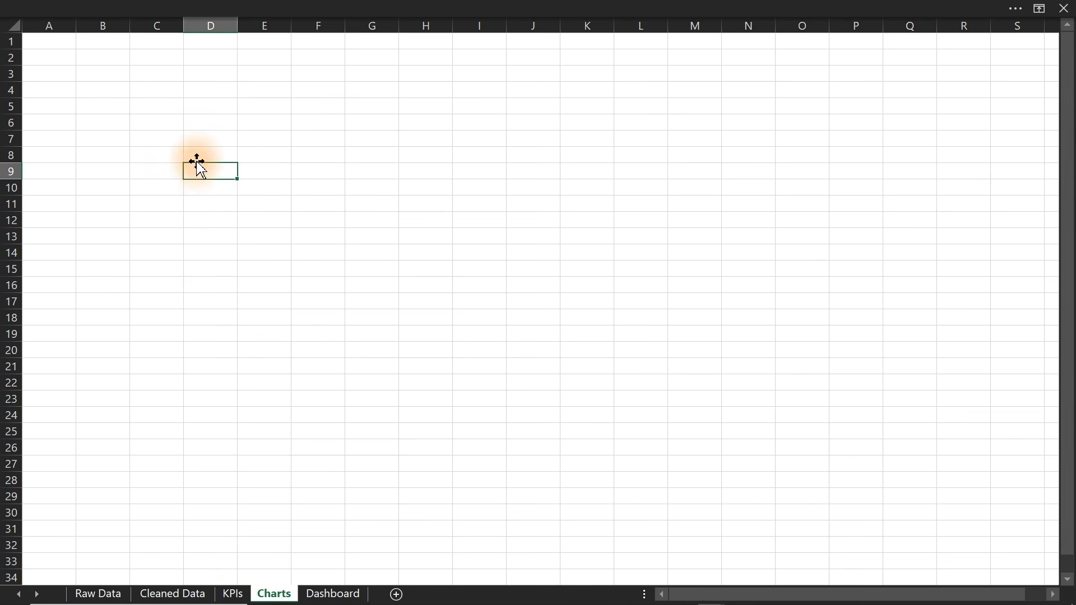
pyautogui.click(197, 157)
pyautogui.hotkey('ctrl', 'v')
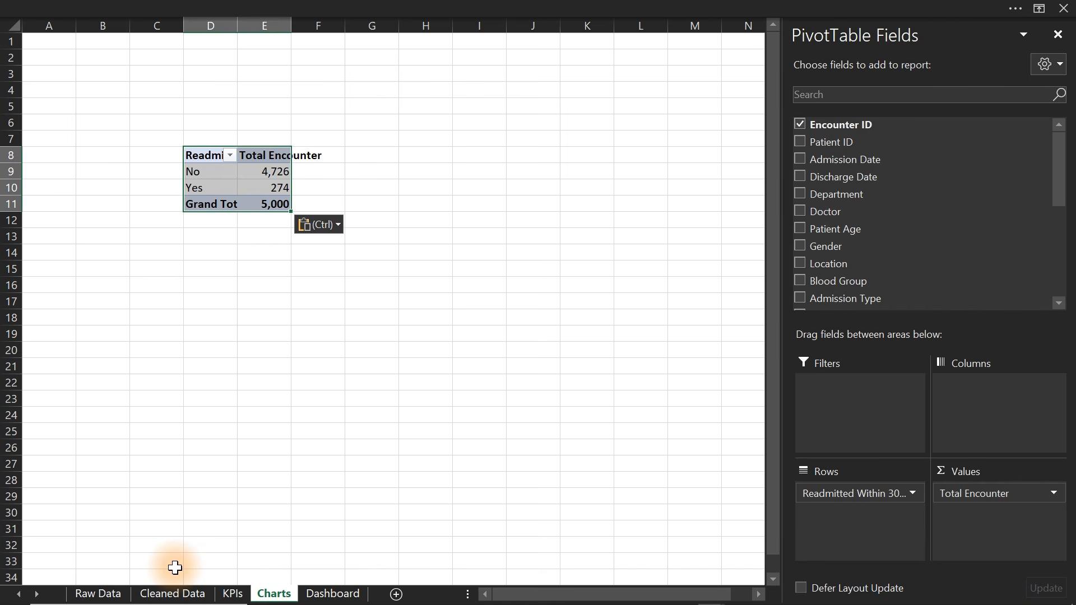
# Copy the chart title "Wait Time vs. Satisfaction by Department" from the Notepad list into cell D6 of the Charts sheet
pyautogui.click(259, 191)
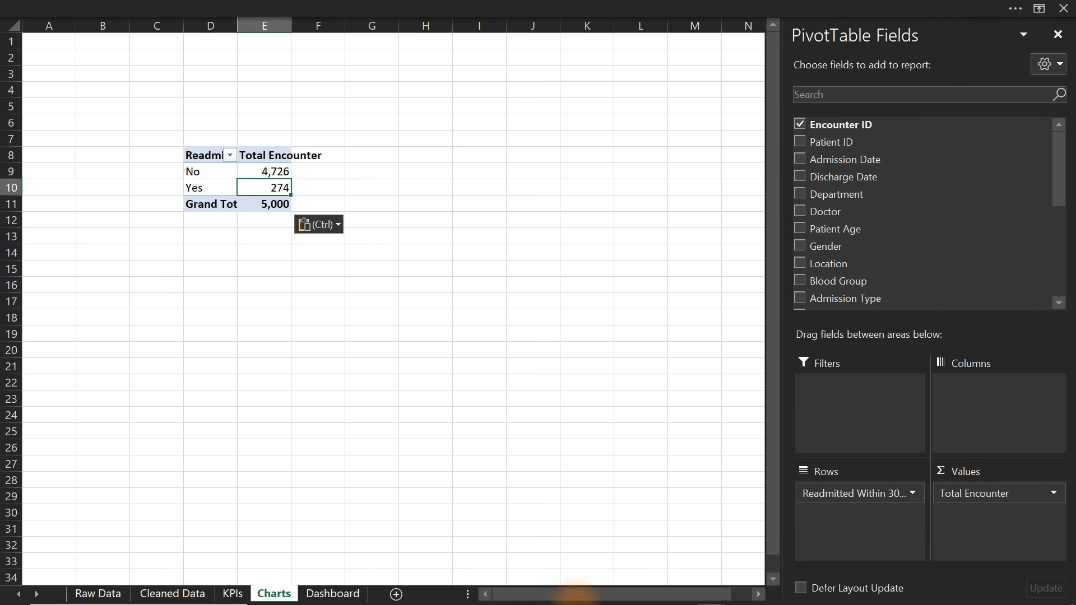
pyautogui.click(683, 592)
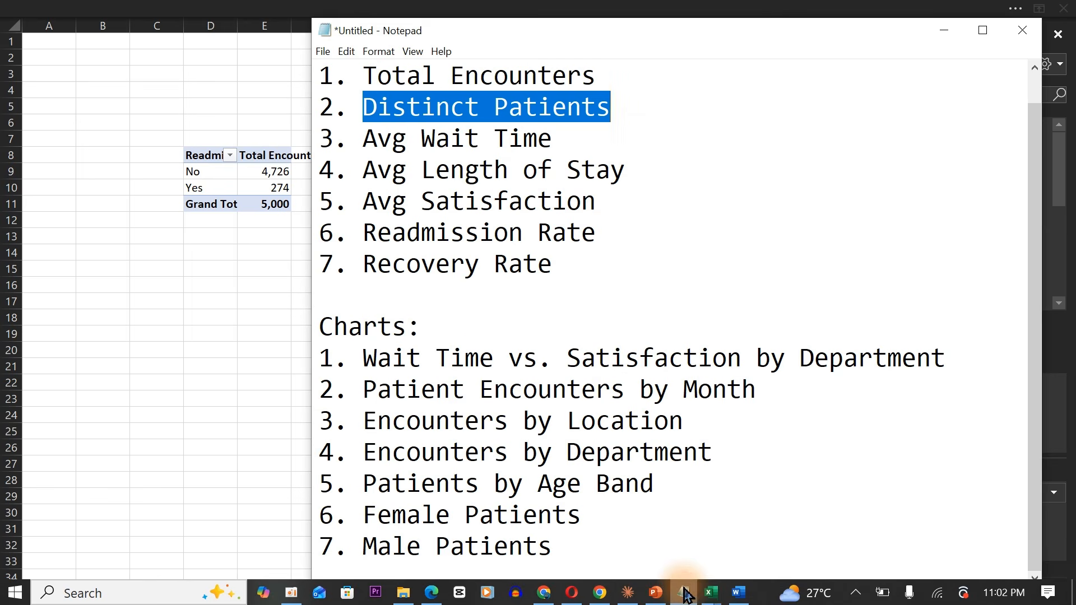
pyautogui.moveTo(363, 359); pyautogui.dragTo(502, 359)
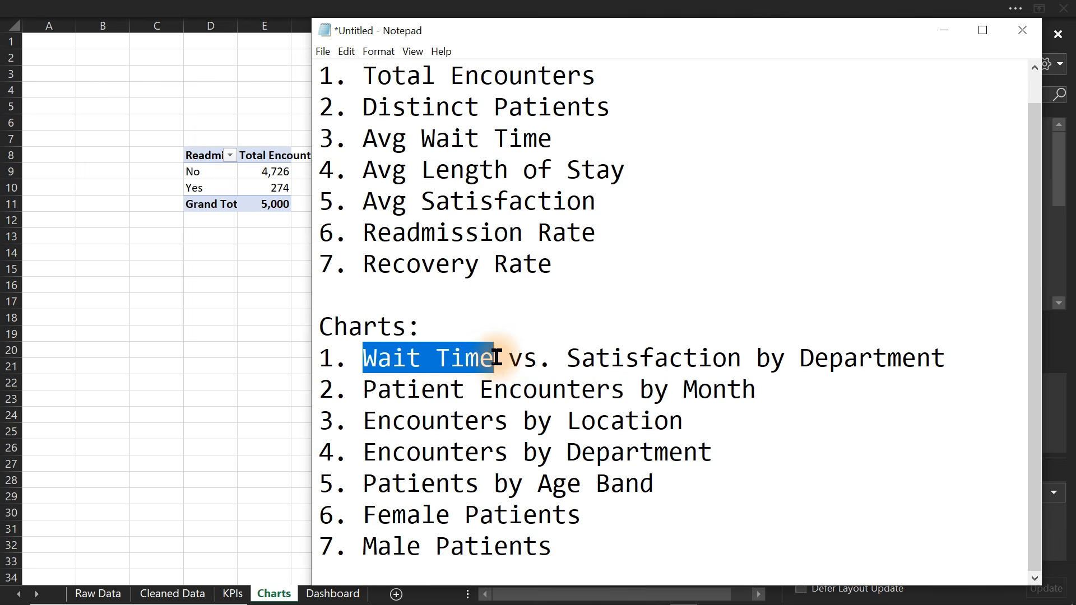
pyautogui.moveTo(567, 359); pyautogui.dragTo(729, 359)
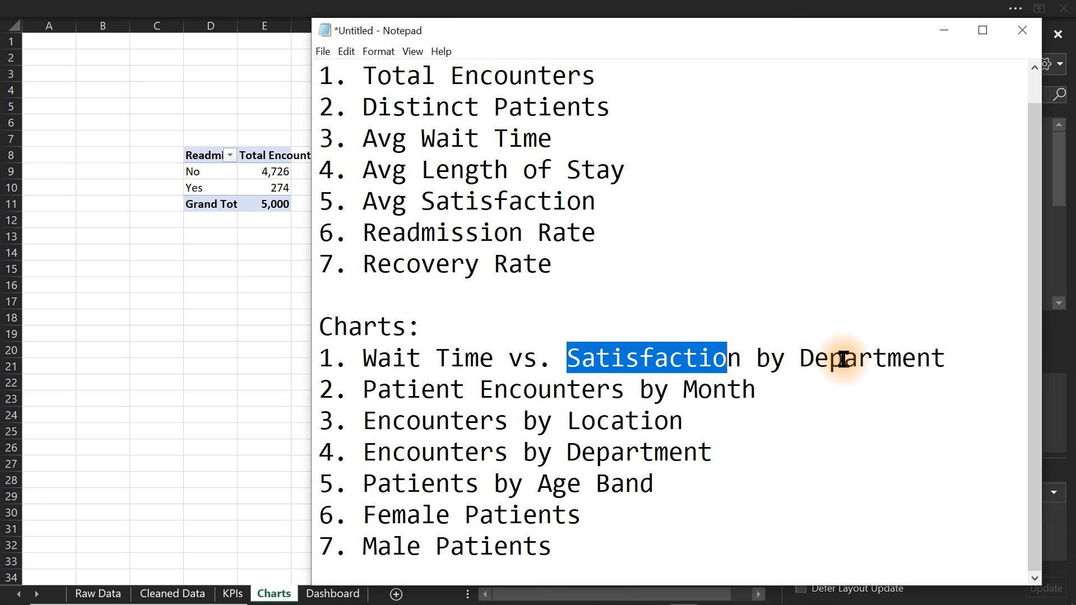
pyautogui.hotkey('alt', 'Tab')
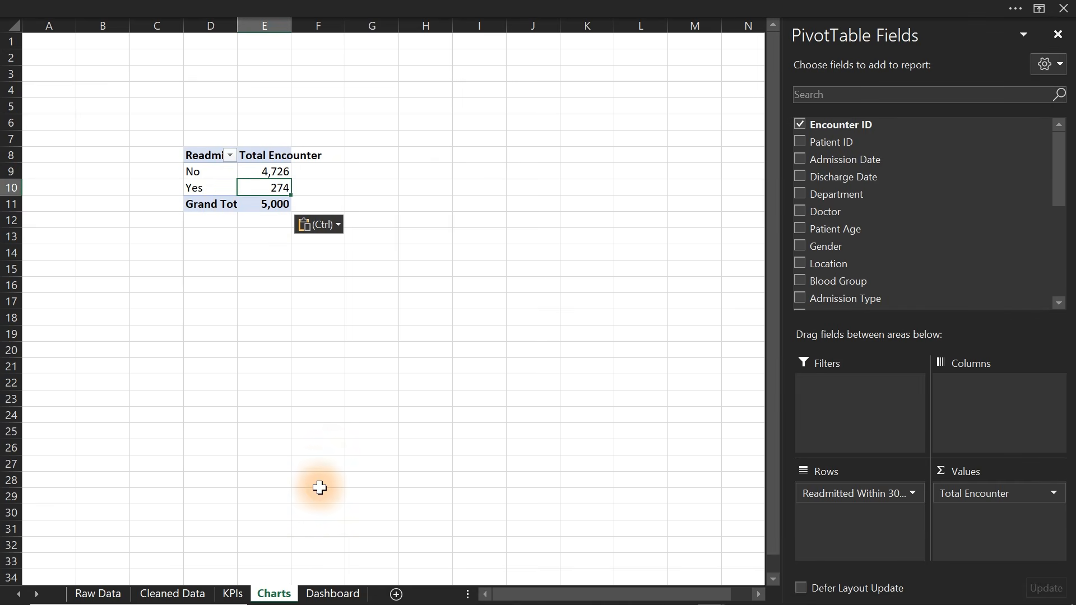
pyautogui.click(683, 592)
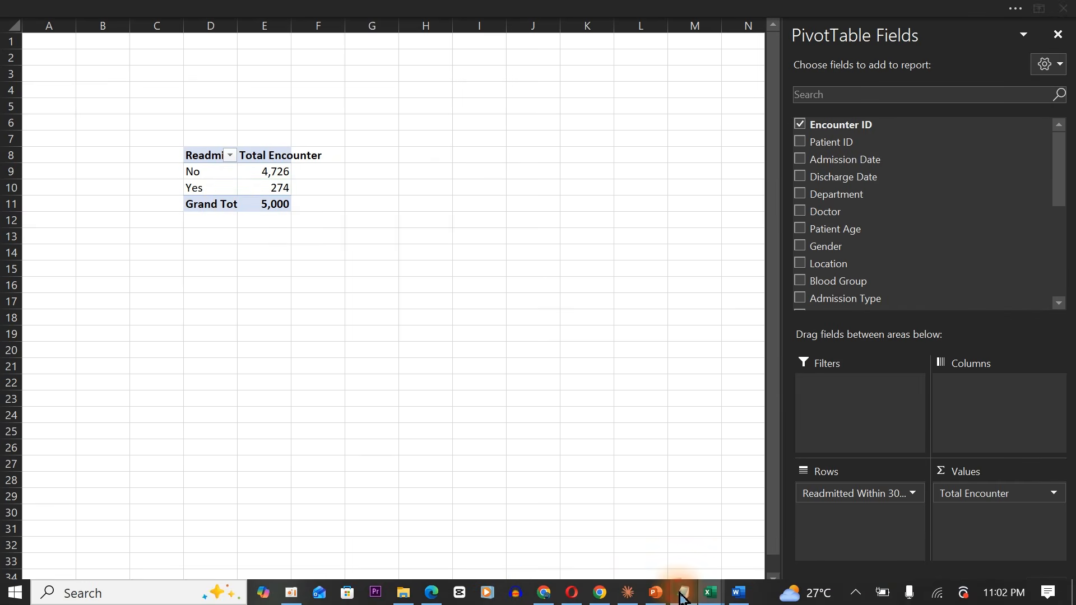
pyautogui.moveTo(359, 365); pyautogui.dragTo(956, 353)
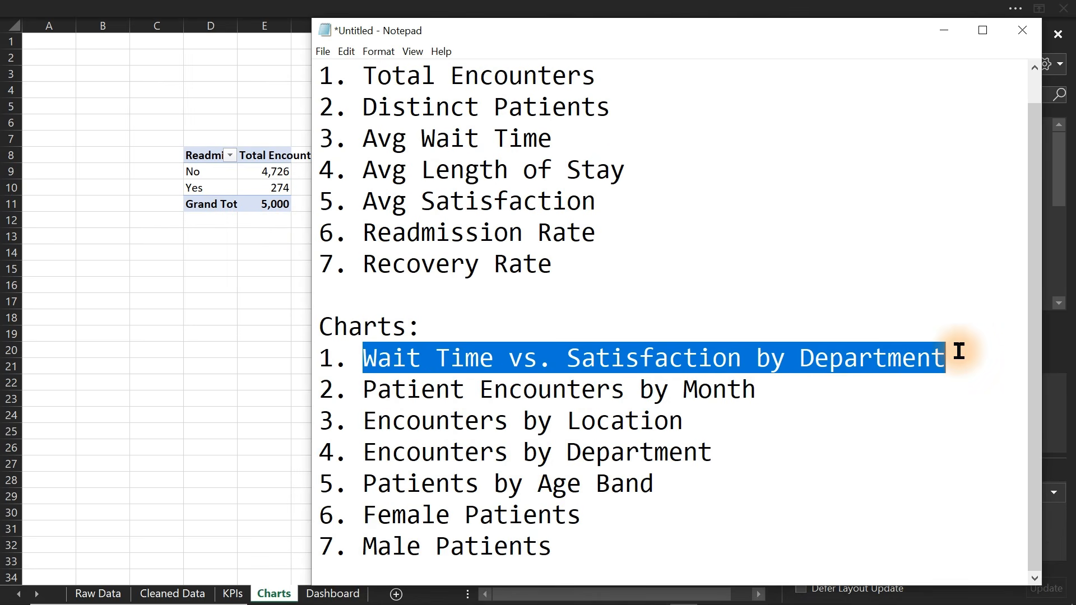
pyautogui.hotkey('alt', 'Tab')
pyautogui.click(206, 118)
pyautogui.hotkey('ctrl', 'v')
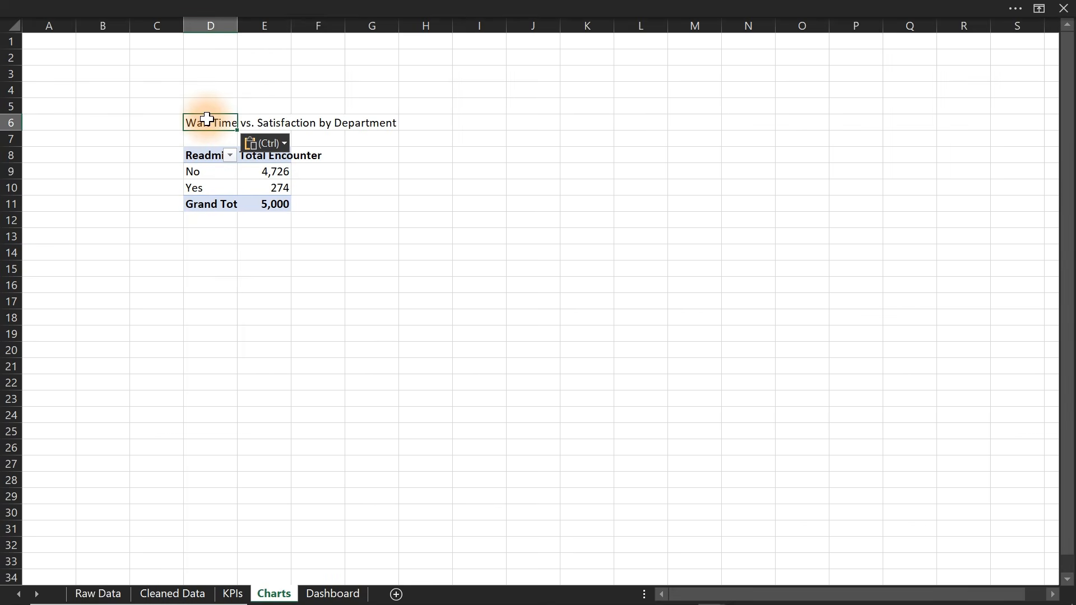
# Replace the readmission row field with Department in the pivot table on the Charts sheet
pyautogui.click(211, 171)
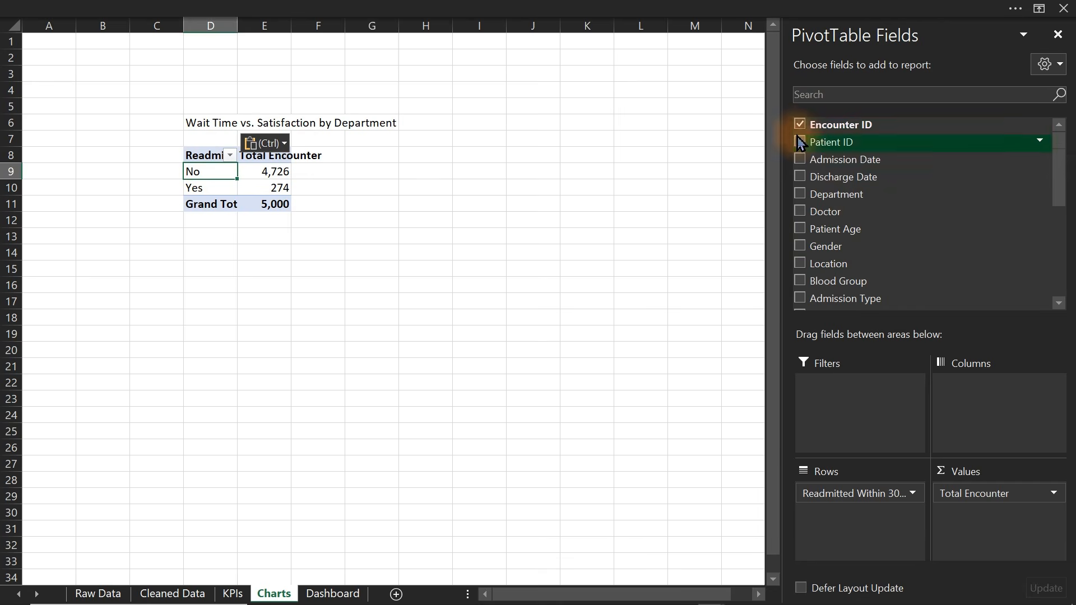
pyautogui.moveTo(880, 487); pyautogui.dragTo(584, 475)
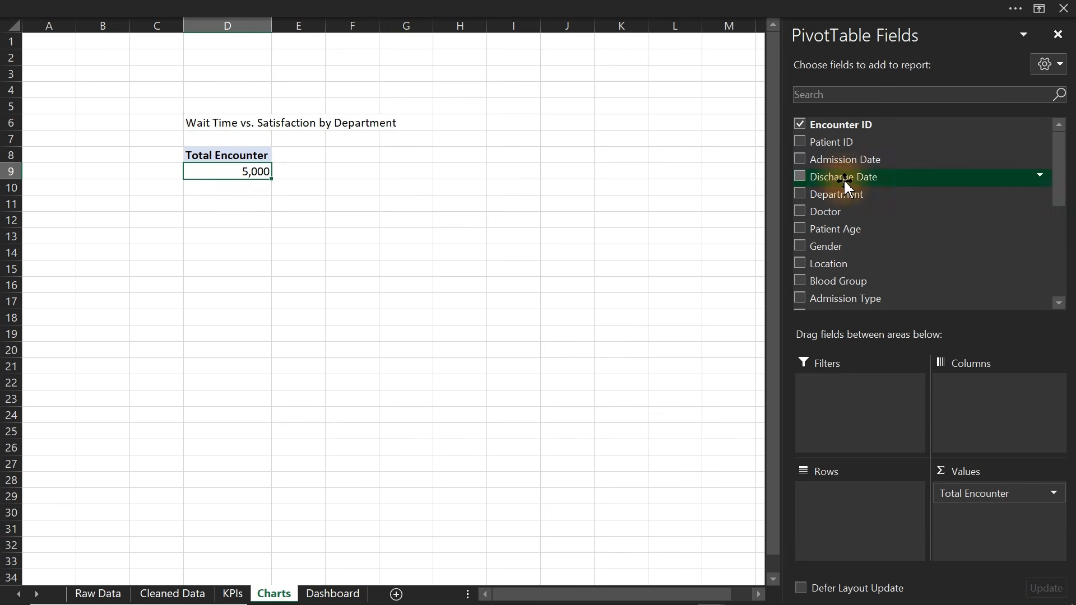
pyautogui.click(800, 195)
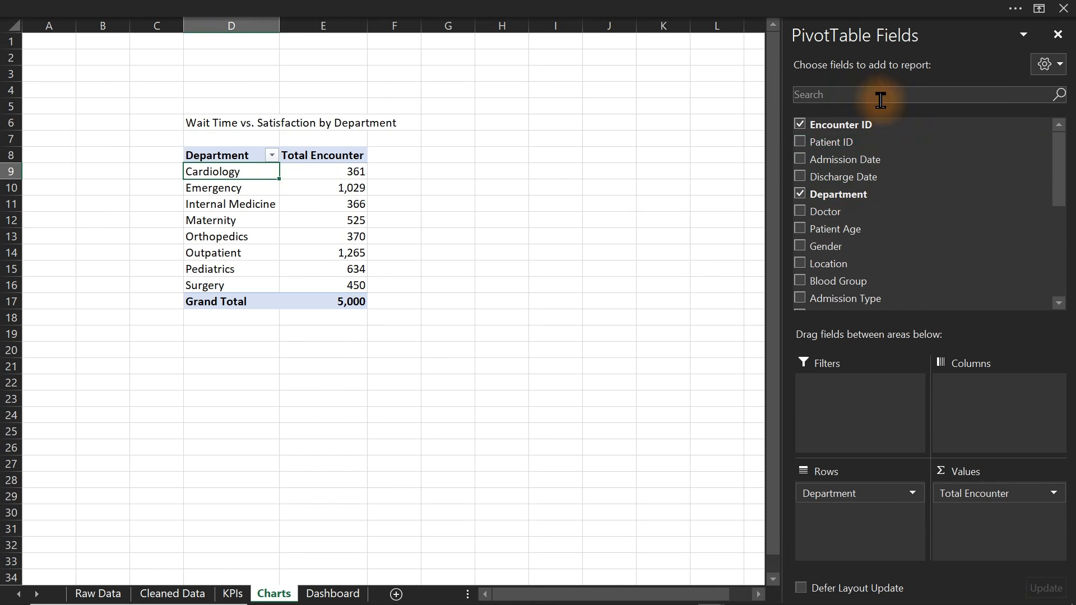
# Add the Wait Time (Minutes) field to the PivotTable's values, ahead of Total Encounter
pyautogui.click(863, 94)
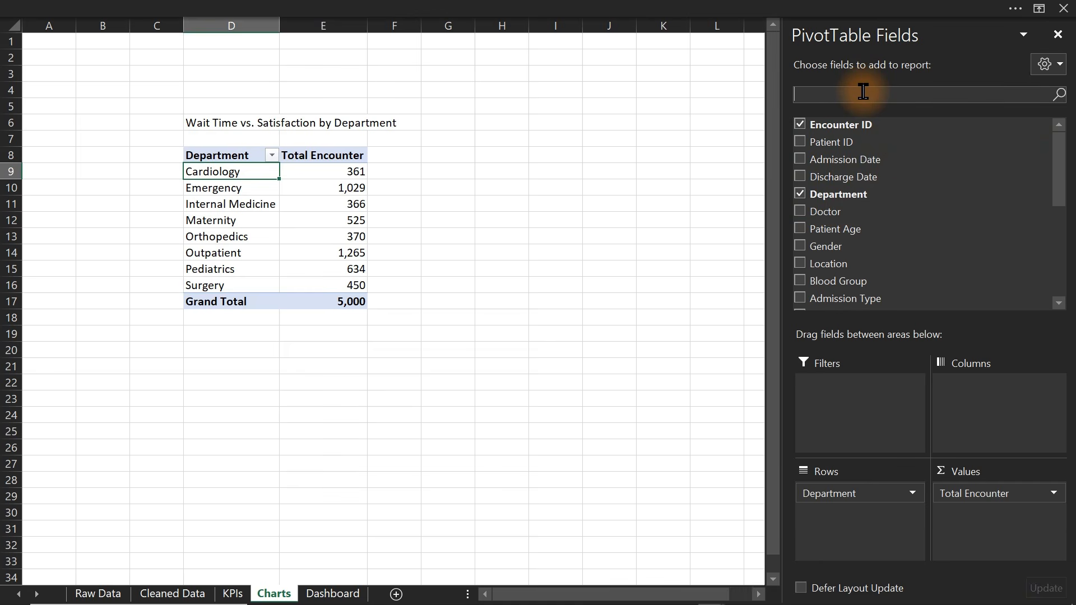
pyautogui.write('wa')
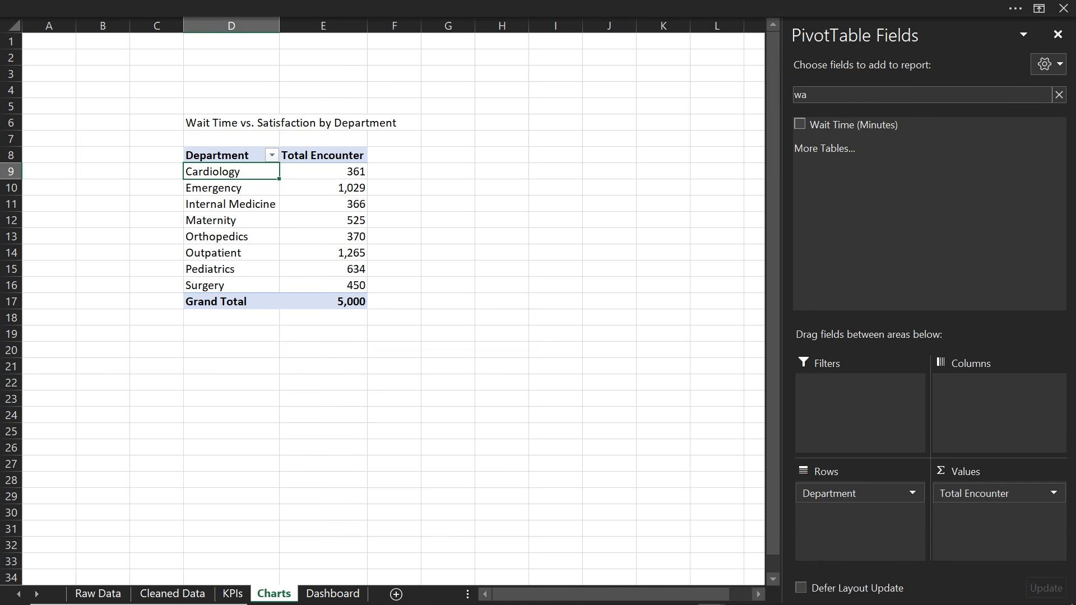
pyautogui.click(799, 124)
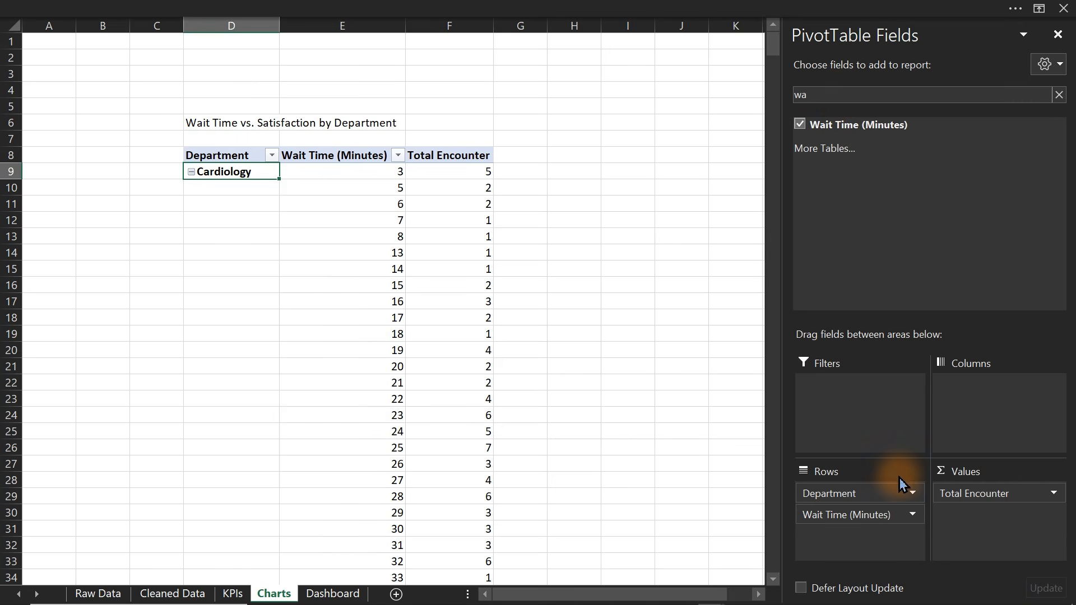
pyautogui.moveTo(852, 514); pyautogui.dragTo(988, 494)
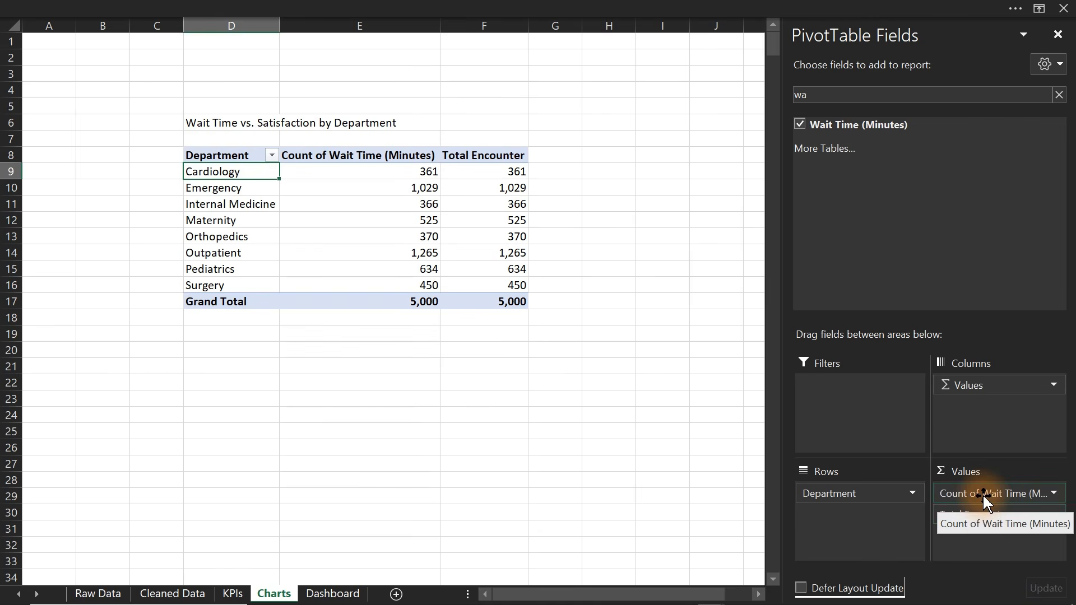
# Add the Satisfaction Score field to the PivotTable's values, between the wait time and Total Encounter
pyautogui.click(864, 95)
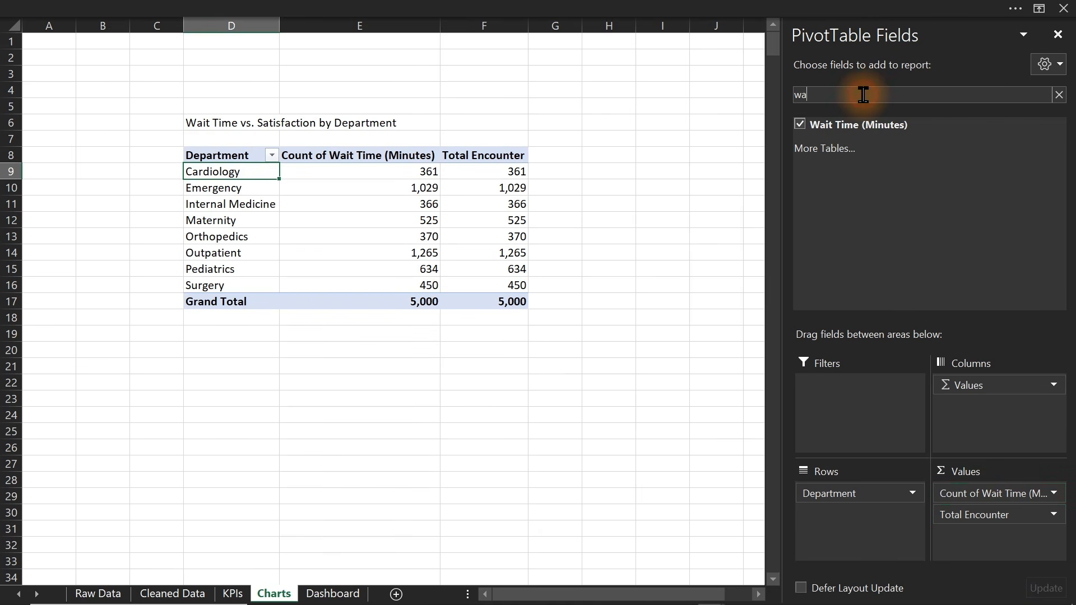
pyautogui.doubleClick(863, 95)
pyautogui.press('BackSpace')
pyautogui.write('Sat')
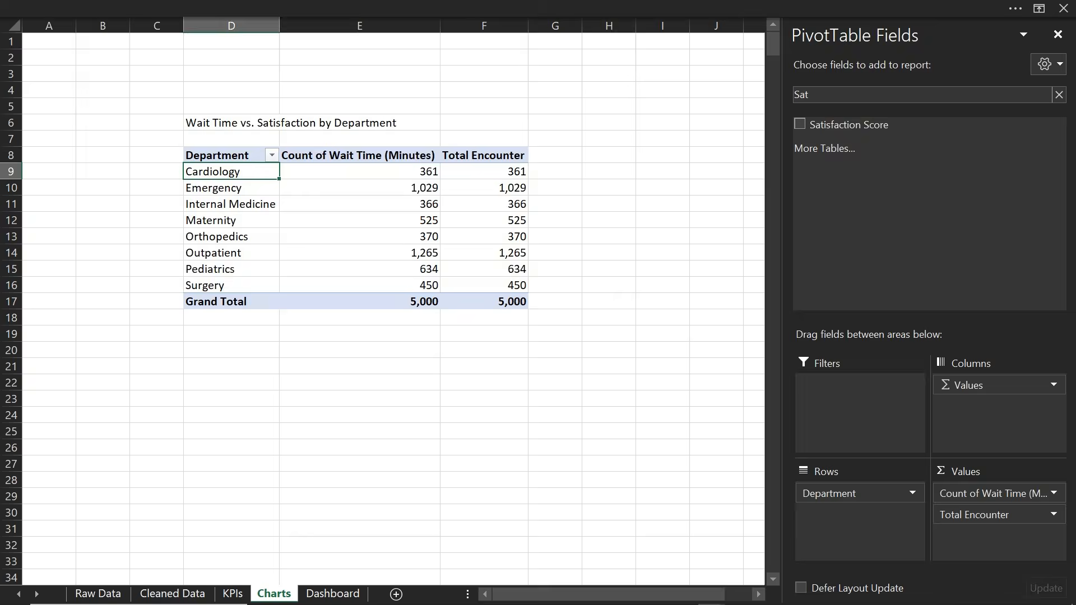
pyautogui.click(799, 125)
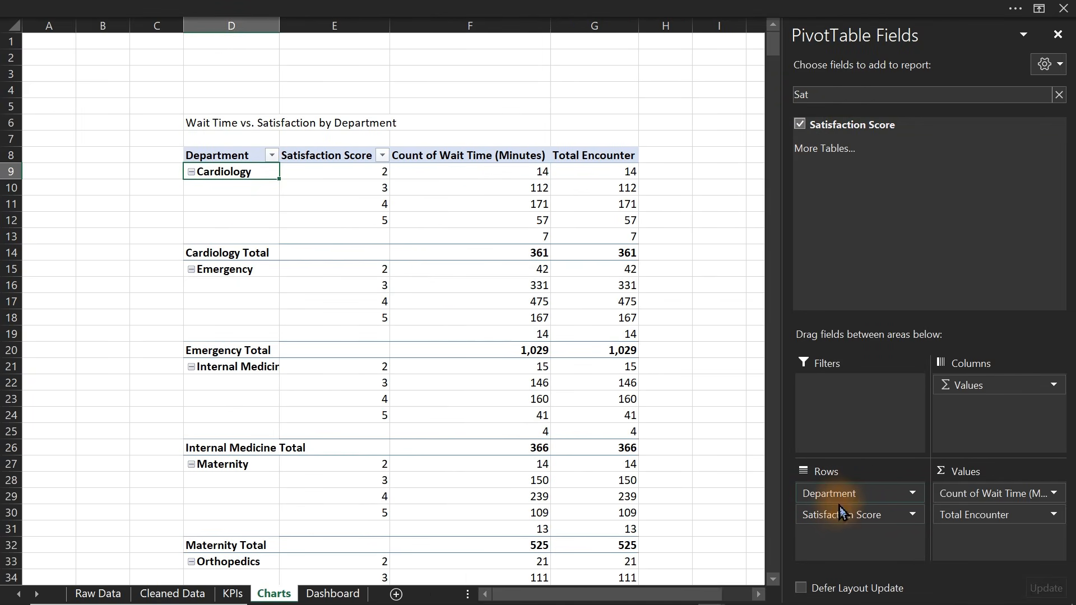
pyautogui.moveTo(829, 513); pyautogui.dragTo(978, 514)
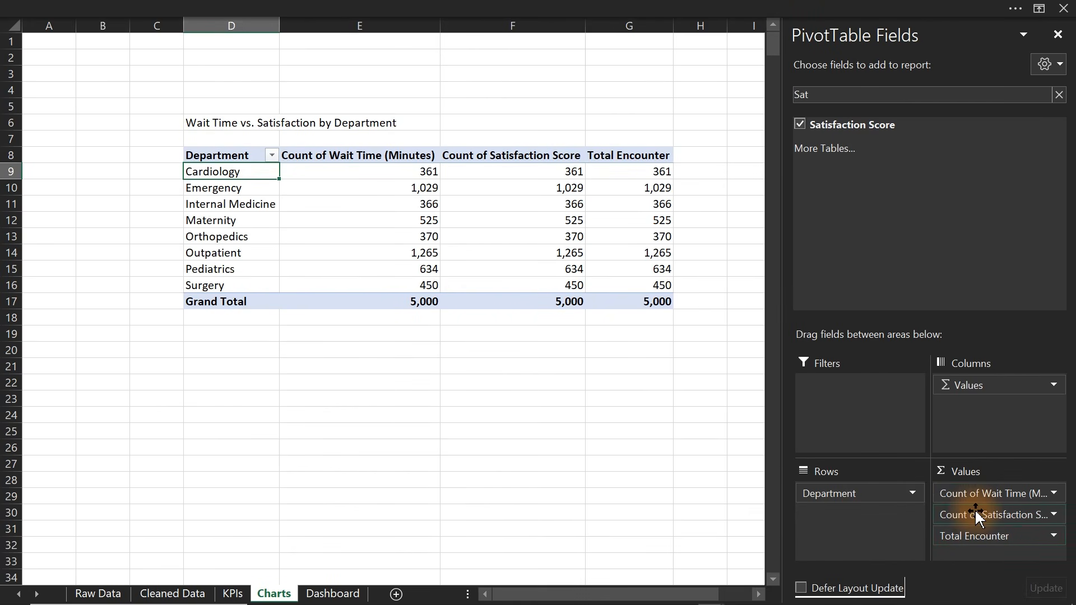
# Summarize the Wait Time (Minutes) value field by Average
pyautogui.click(978, 493)
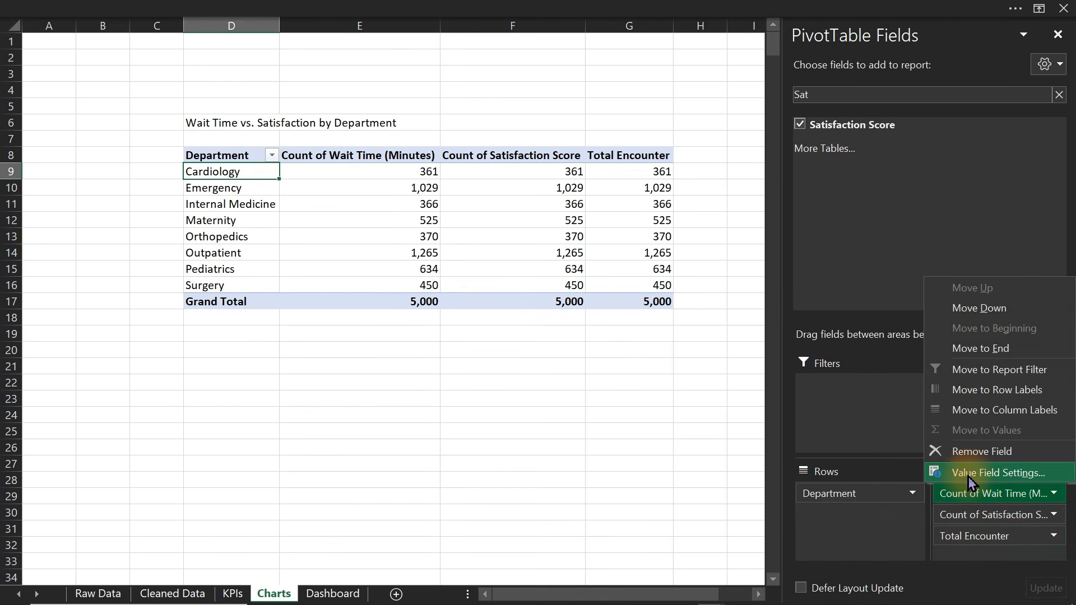
pyautogui.click(969, 473)
pyautogui.click(656, 268)
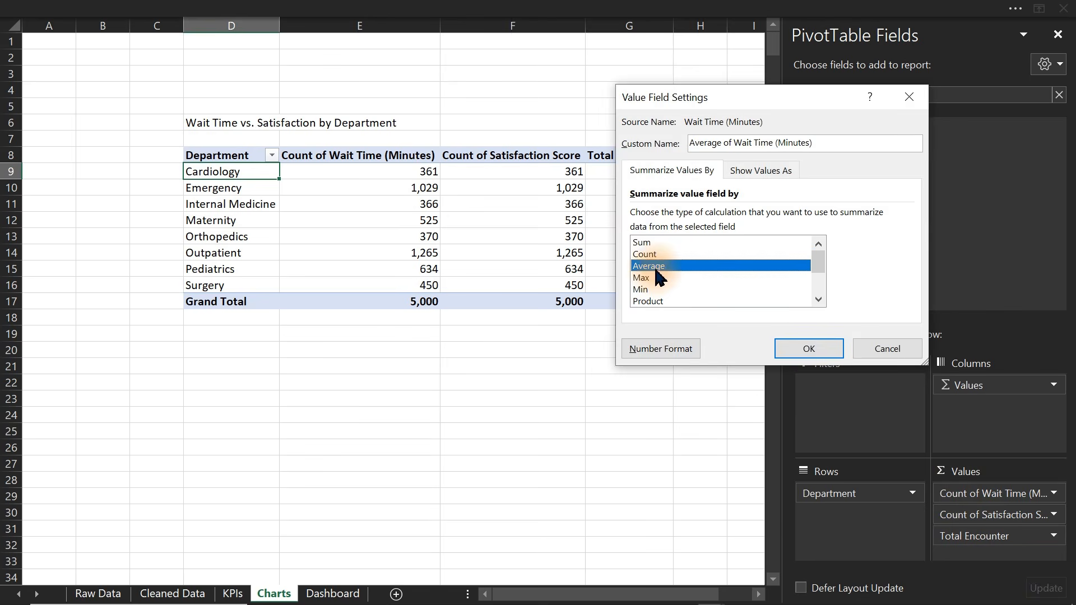
pyautogui.click(807, 348)
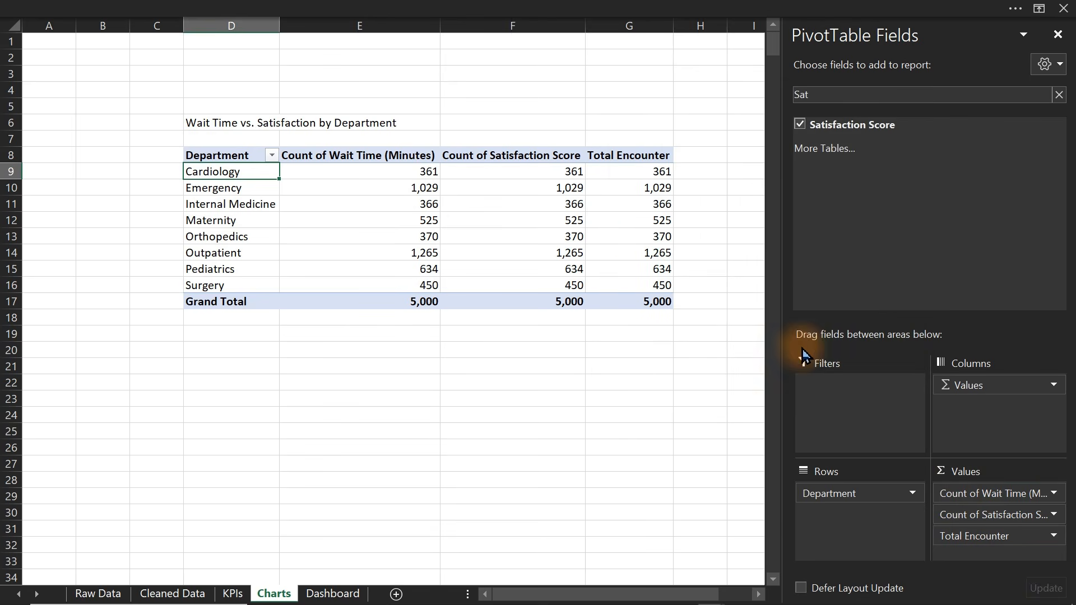
# Summarize the Satisfaction Score value field by Average
pyautogui.click(977, 513)
pyautogui.click(986, 493)
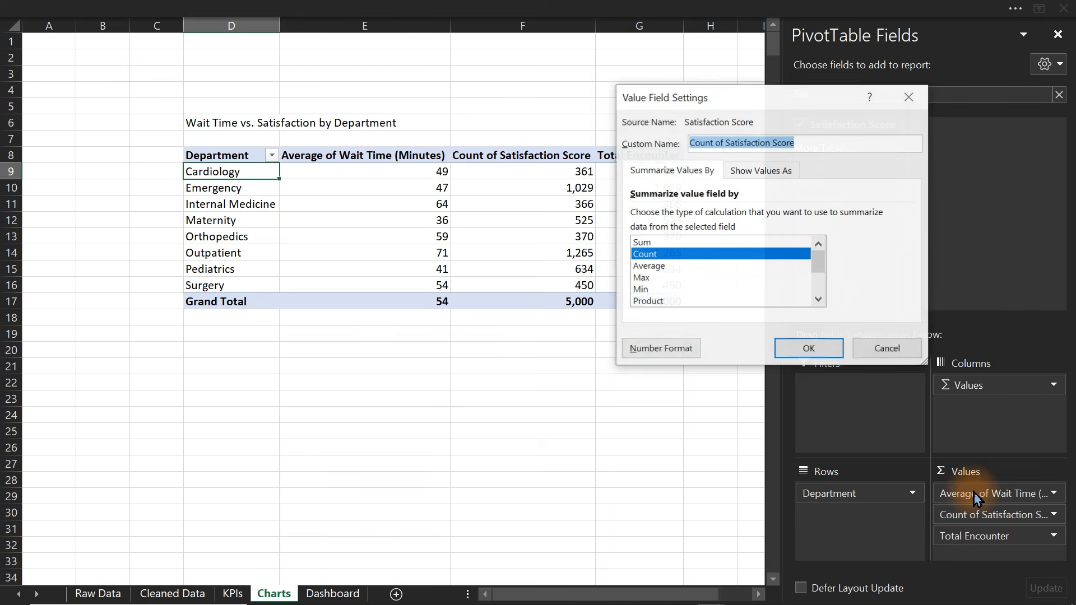
pyautogui.click(650, 266)
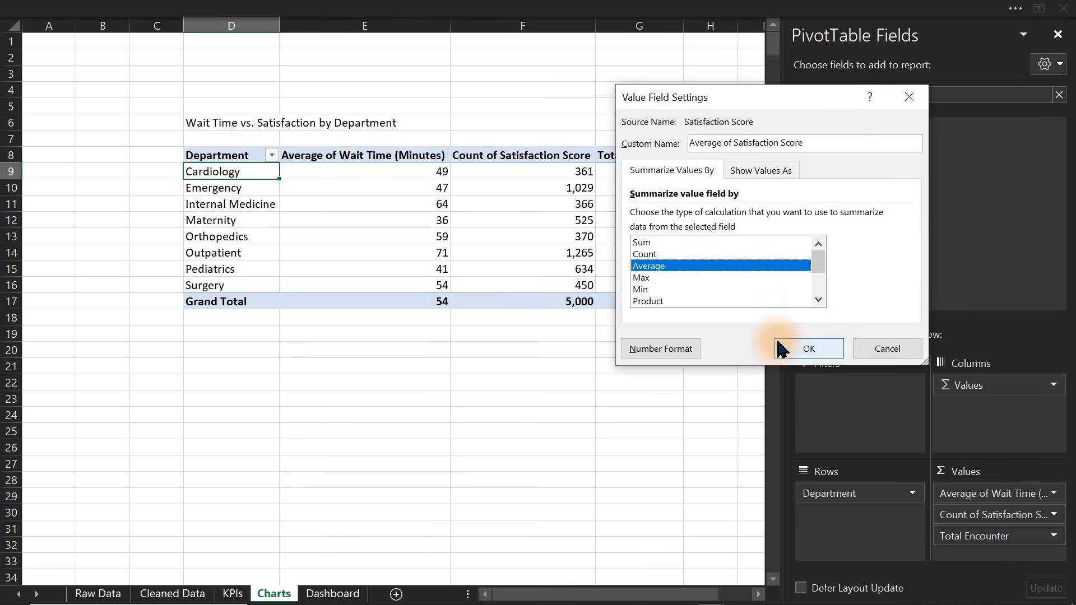
pyautogui.click(802, 348)
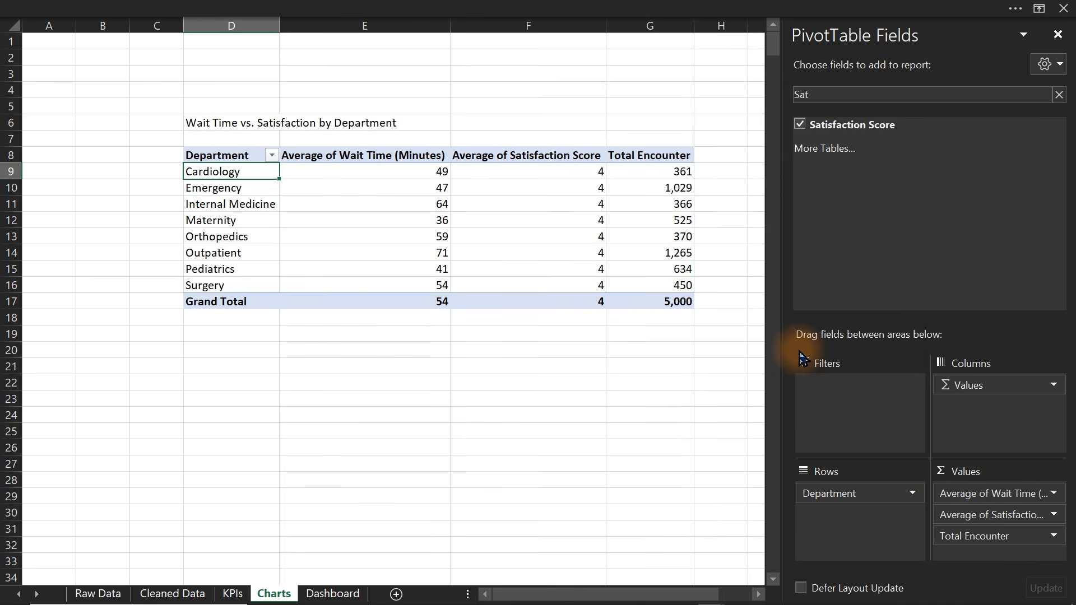
# Format the average satisfaction scores in F9:F16 as numbers with one decimal place
pyautogui.moveTo(505, 219); pyautogui.dragTo(577, 282)
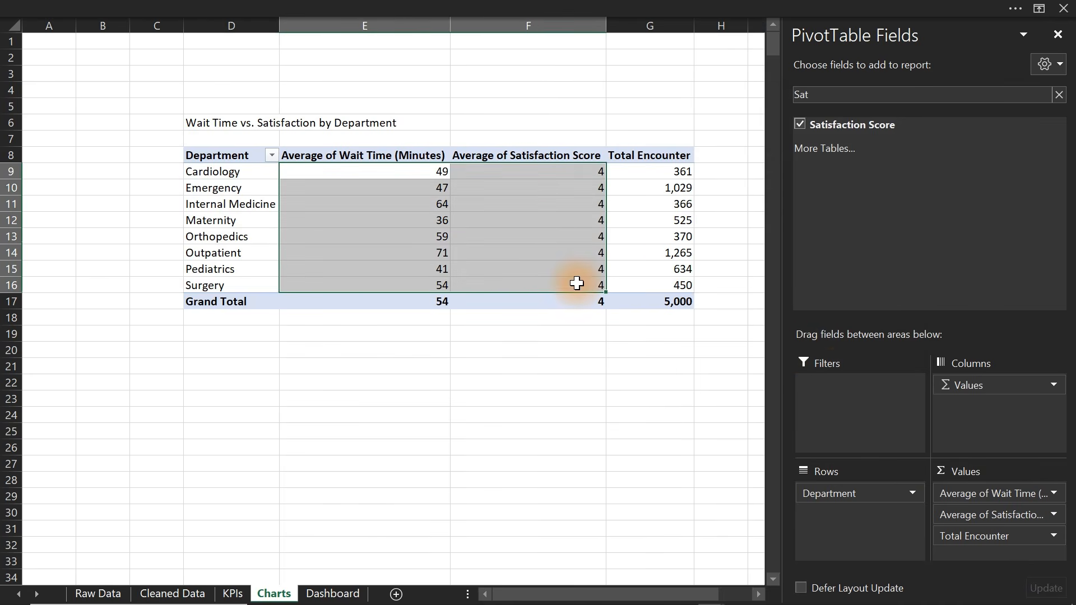
pyautogui.moveTo(521, 171); pyautogui.dragTo(583, 288)
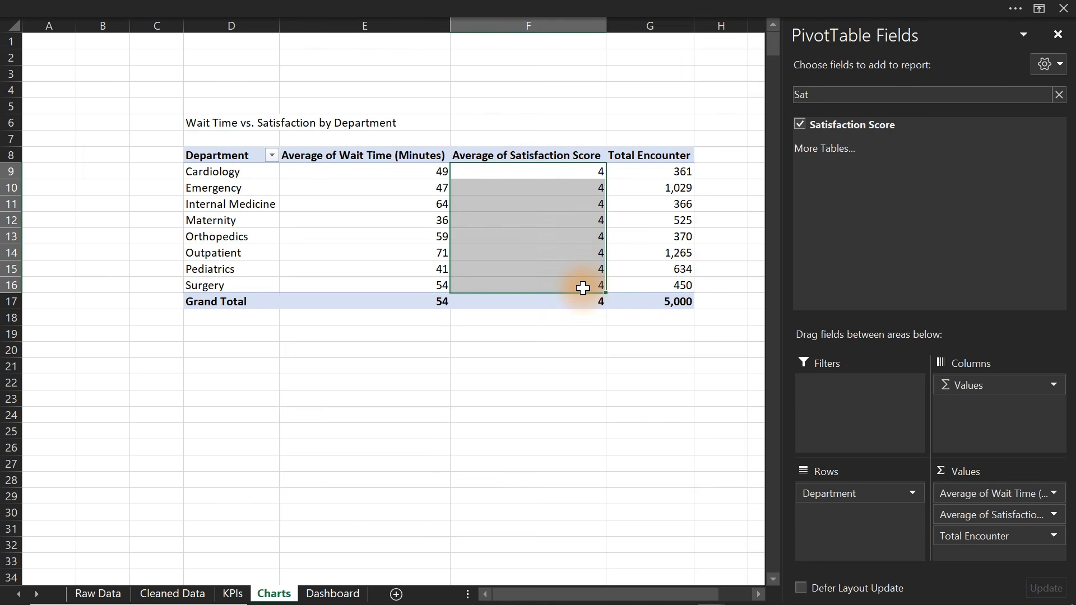
pyautogui.hotkey('ctrl', '1')
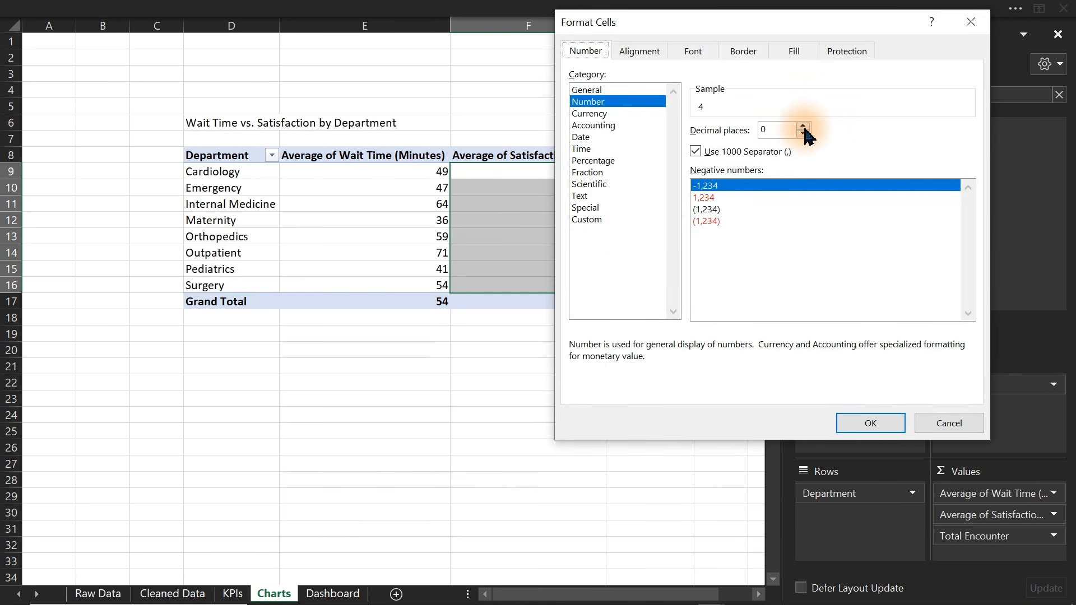
pyautogui.click(894, 424)
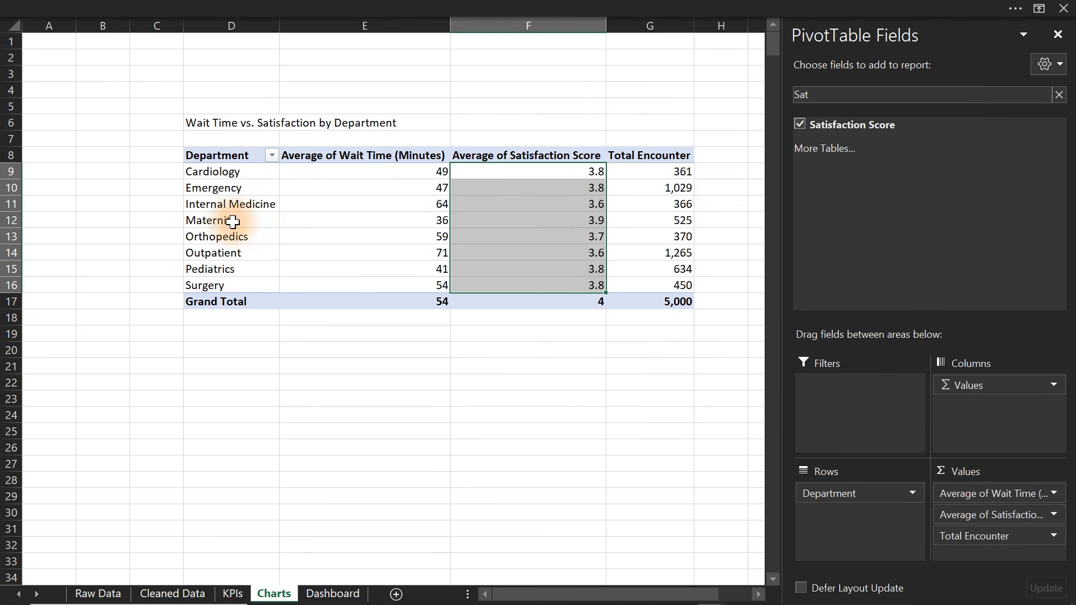
# Remove the Grand Total row from the department PivotTable
pyautogui.click(419, 303)
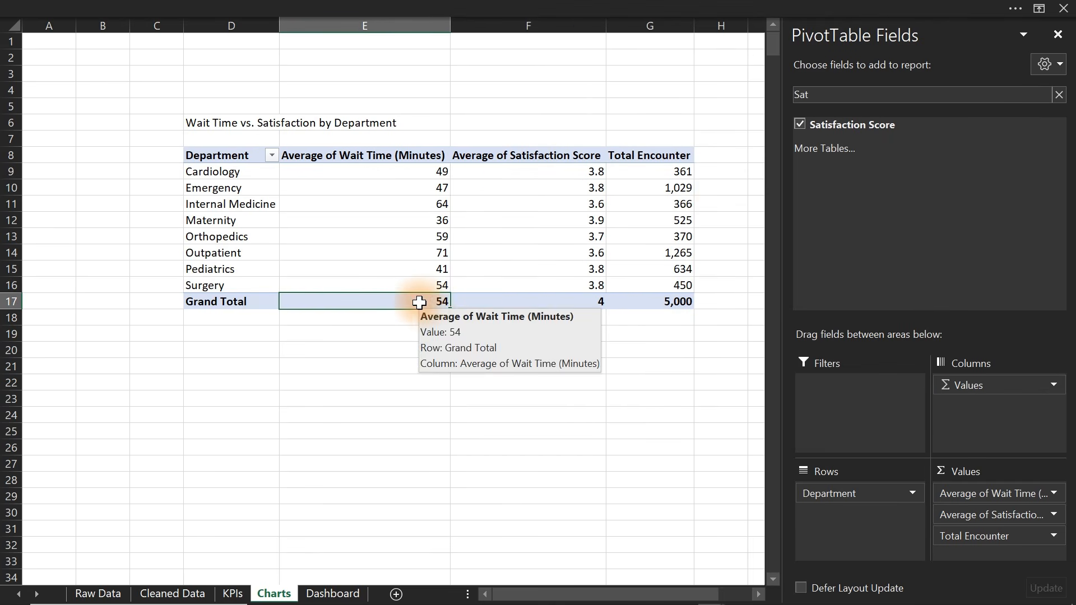
pyautogui.click(219, 305)
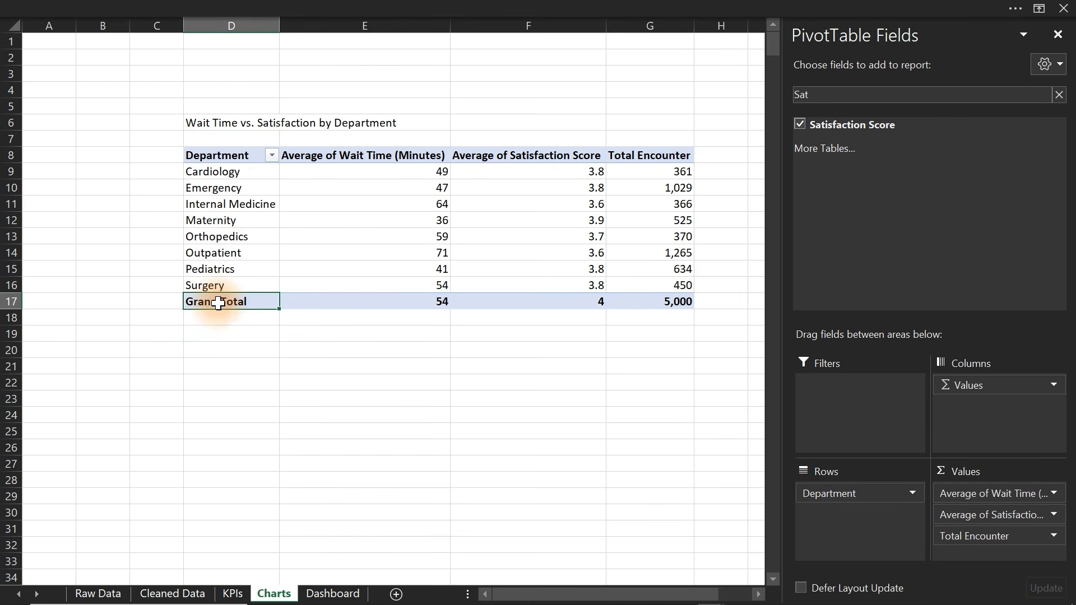
pyautogui.rightClick(219, 303)
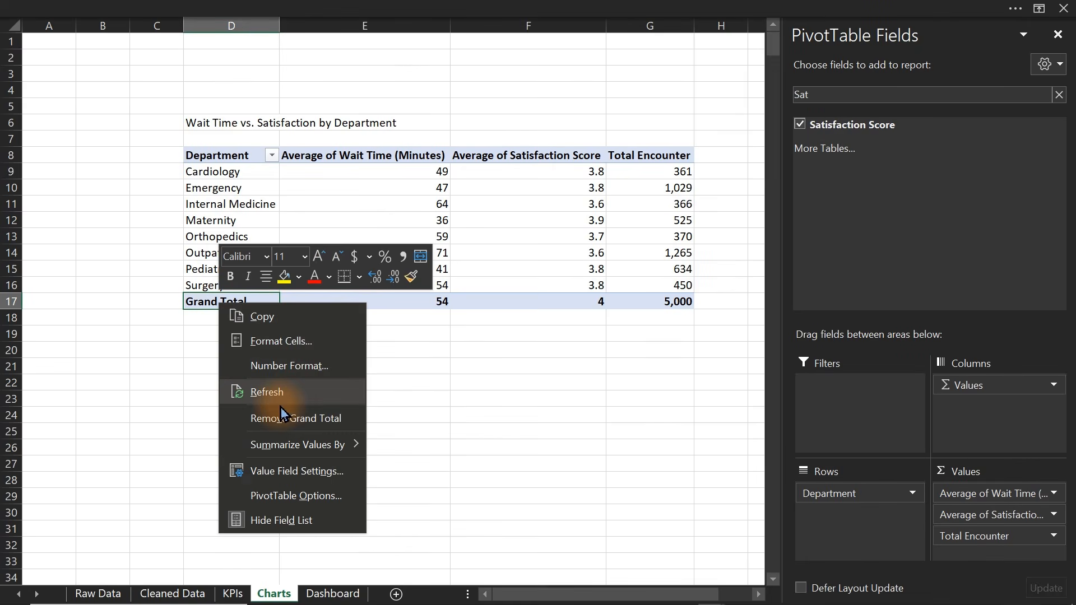
pyautogui.click(295, 428)
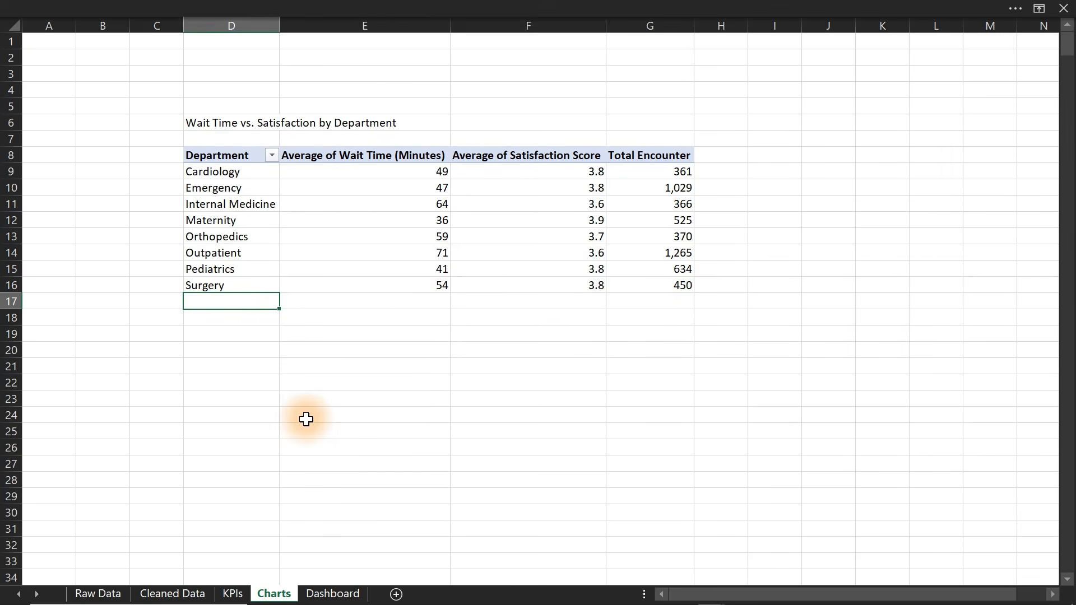
# Try to insert a bubble chart directly from the department PivotTable
pyautogui.click(476, 235)
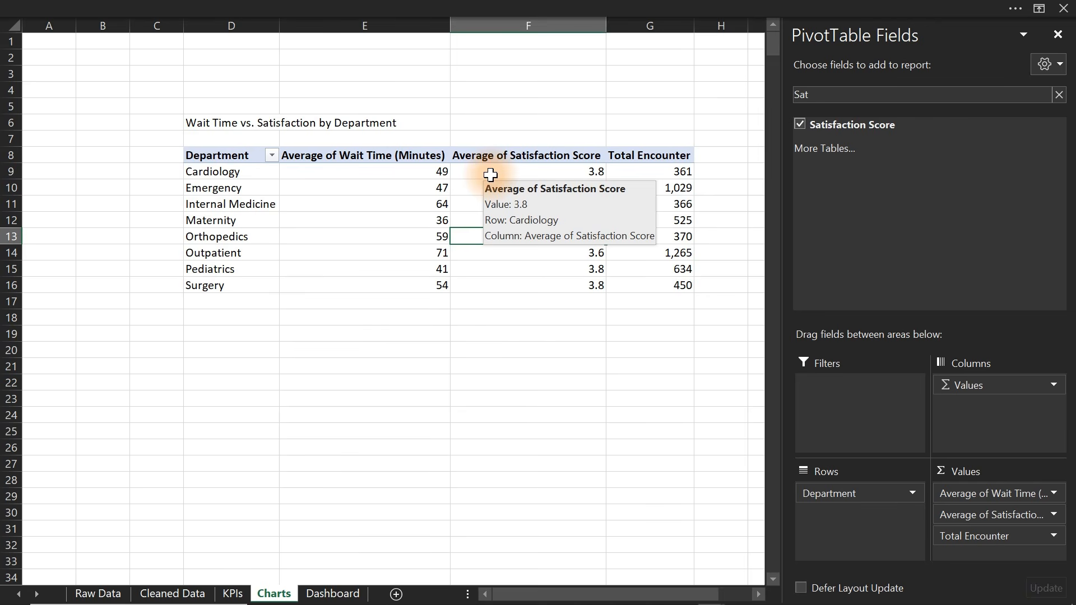
pyautogui.click(372, 199)
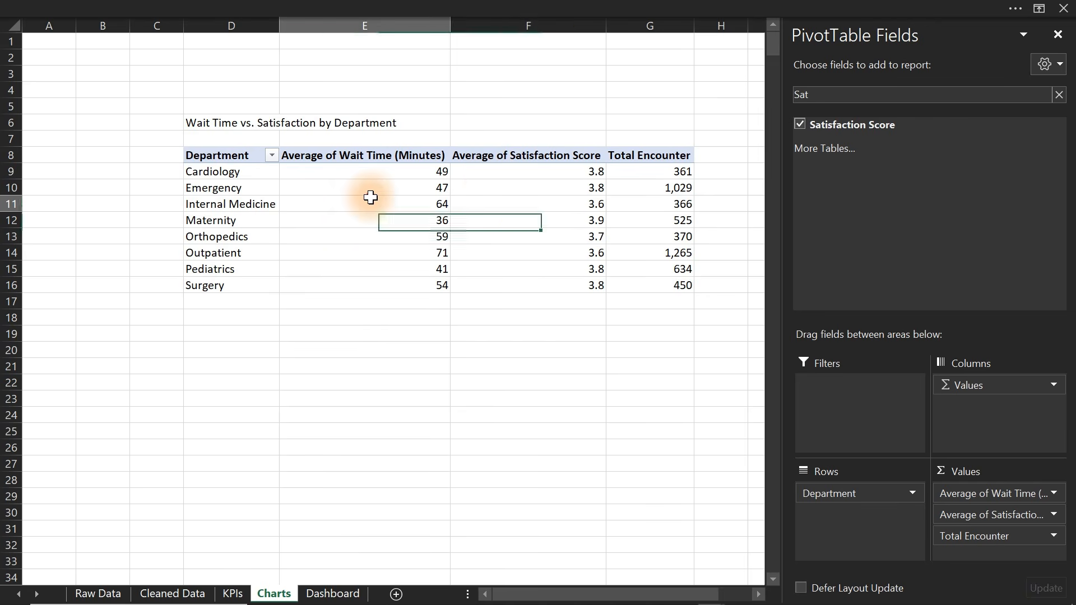
pyautogui.click(317, 7)
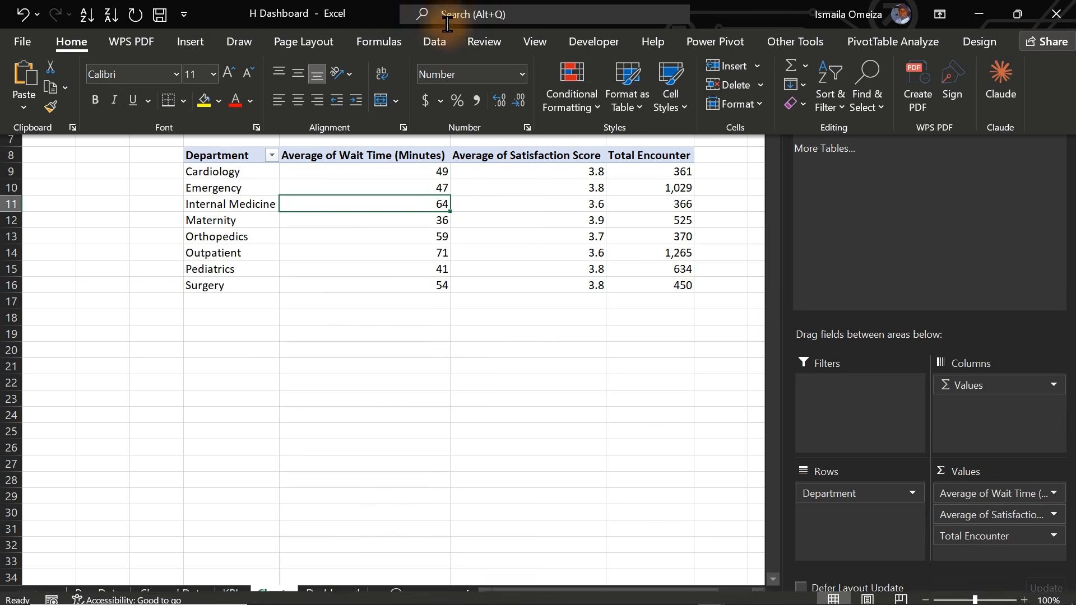
pyautogui.click(190, 42)
pyautogui.click(472, 103)
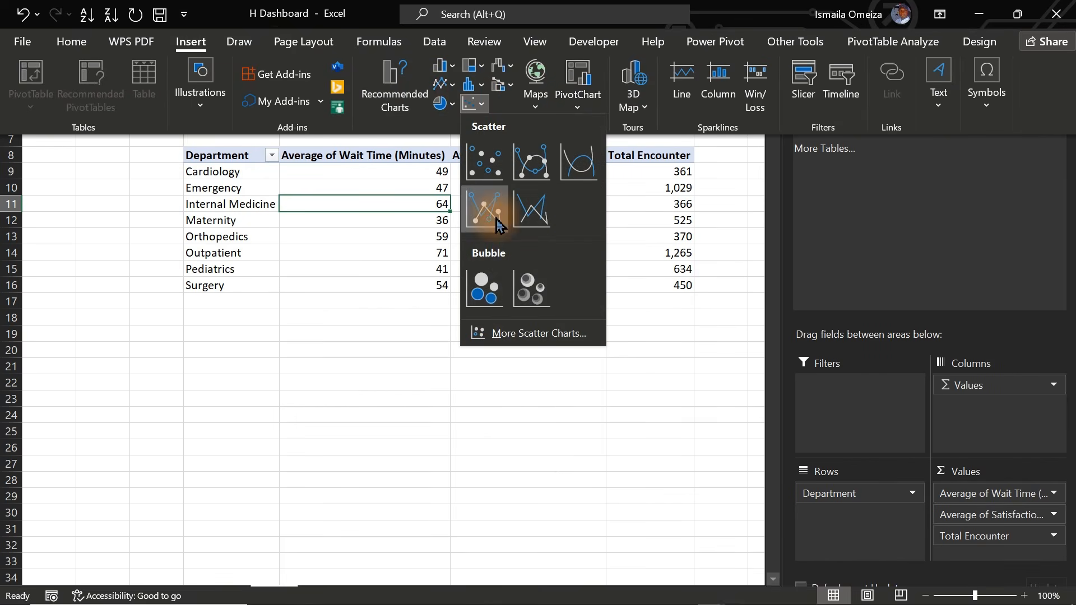
pyautogui.click(484, 292)
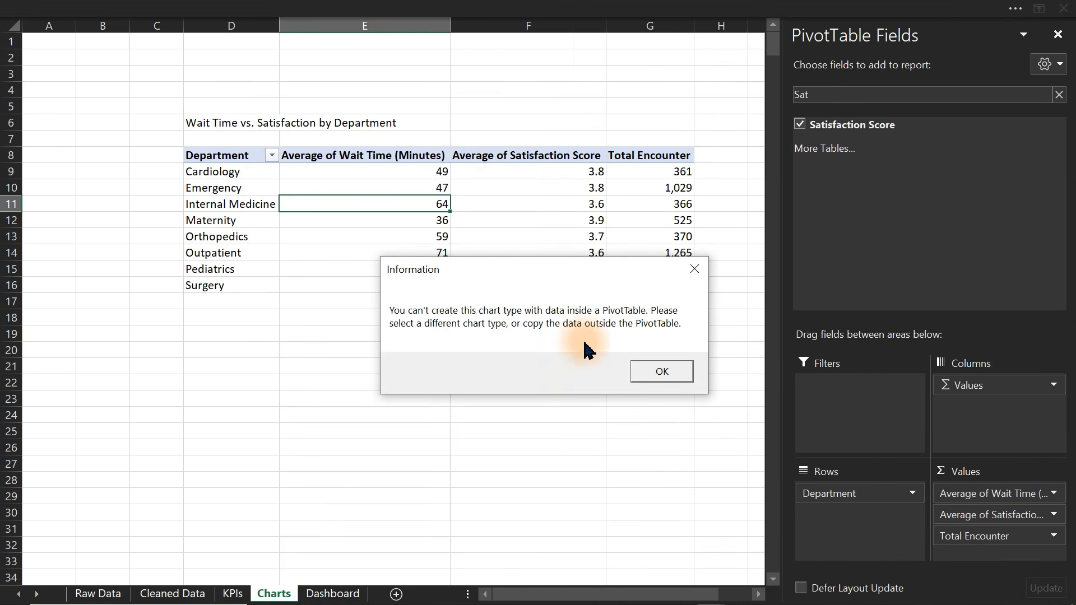
pyautogui.click(661, 374)
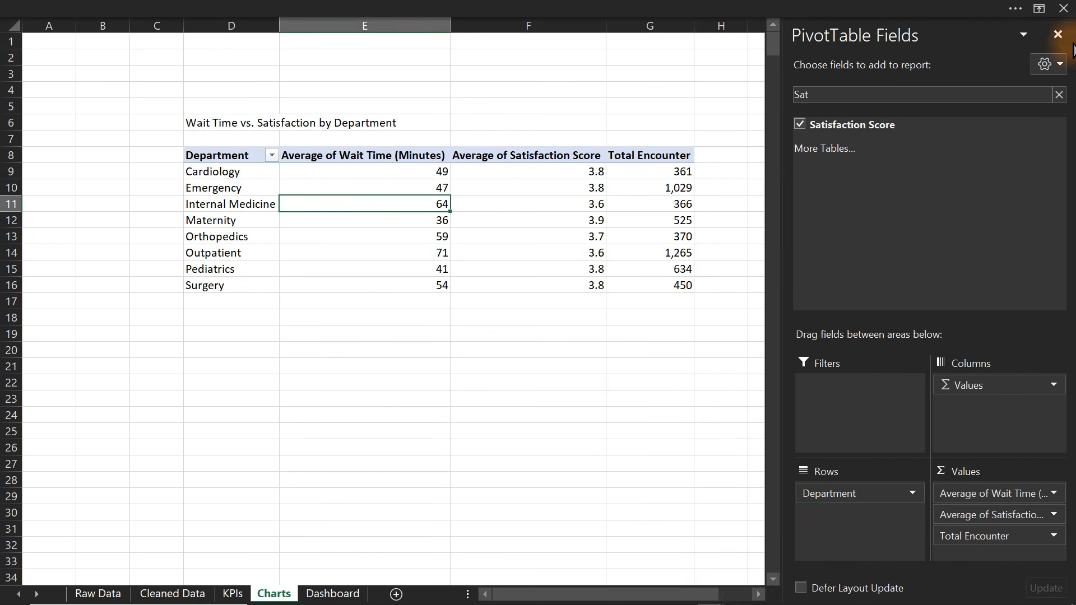
# Close the PivotTable field list and mirror the PivotTable outside it by entering =D8:G16 in cell J8
pyautogui.click(1064, 34)
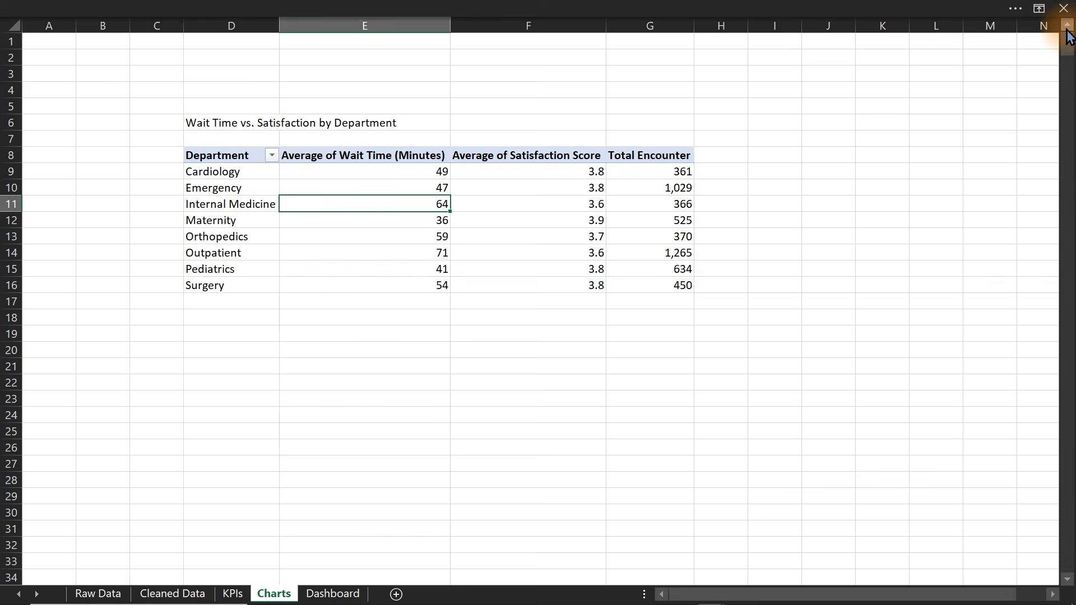
pyautogui.click(806, 155)
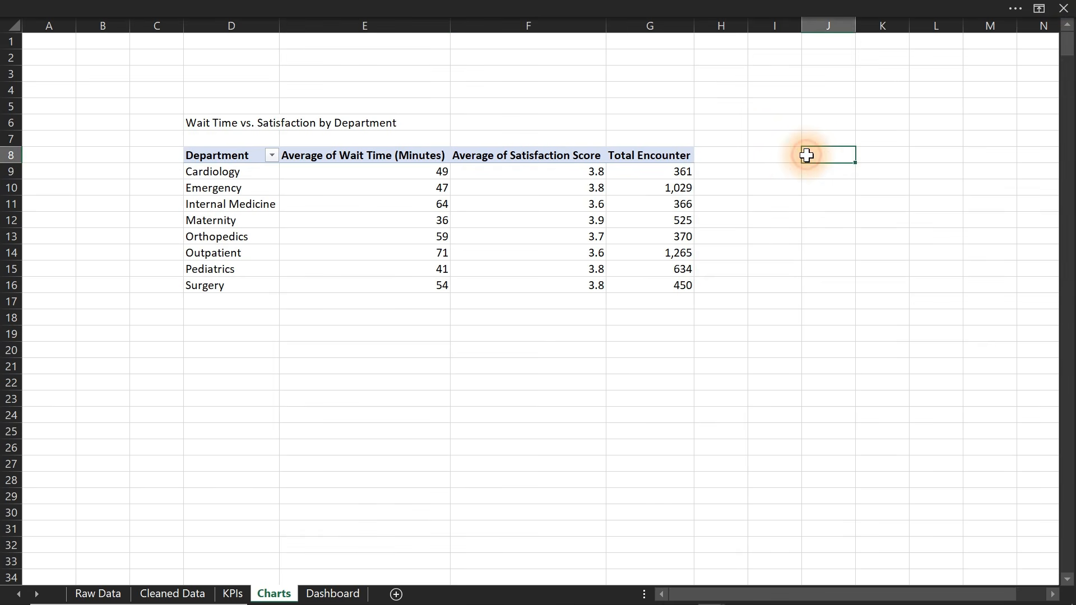
pyautogui.click(1052, 594)
pyautogui.click(1052, 594)
pyautogui.click(1053, 594)
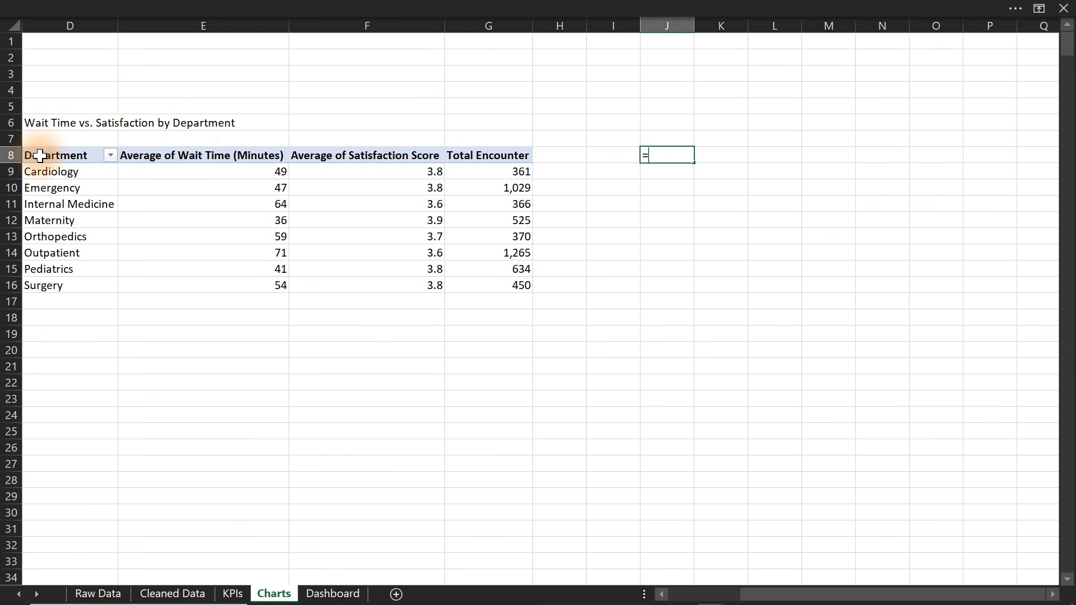
pyautogui.moveTo(39, 155); pyautogui.dragTo(501, 286)
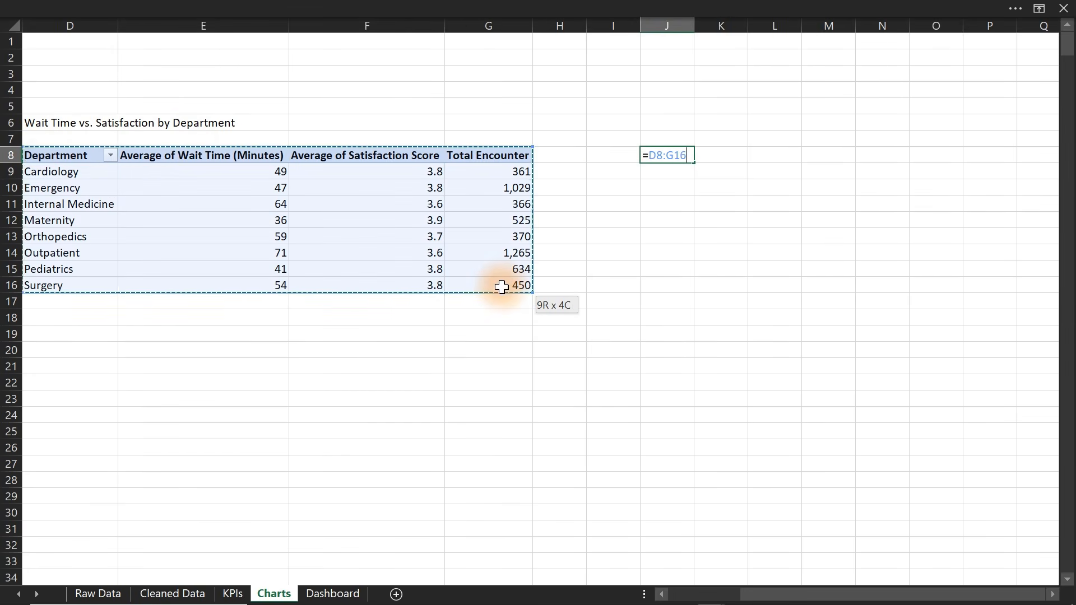
pyautogui.press('Return')
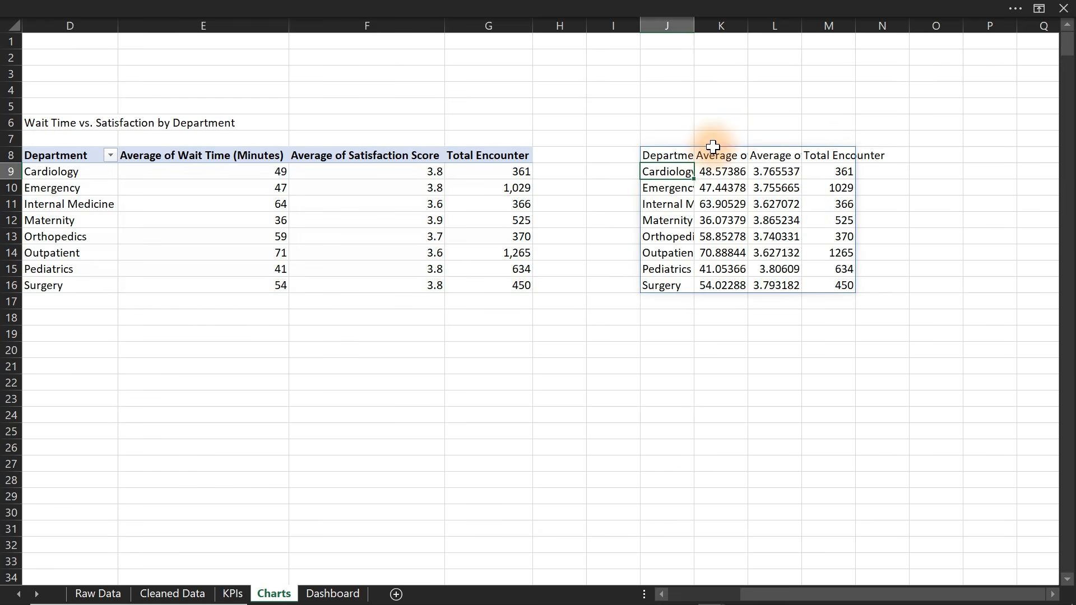
# Remove the text "Average of" from the PivotTable headers in E8:G8 using Find and Replace
pyautogui.moveTo(664, 25); pyautogui.dragTo(844, 36)
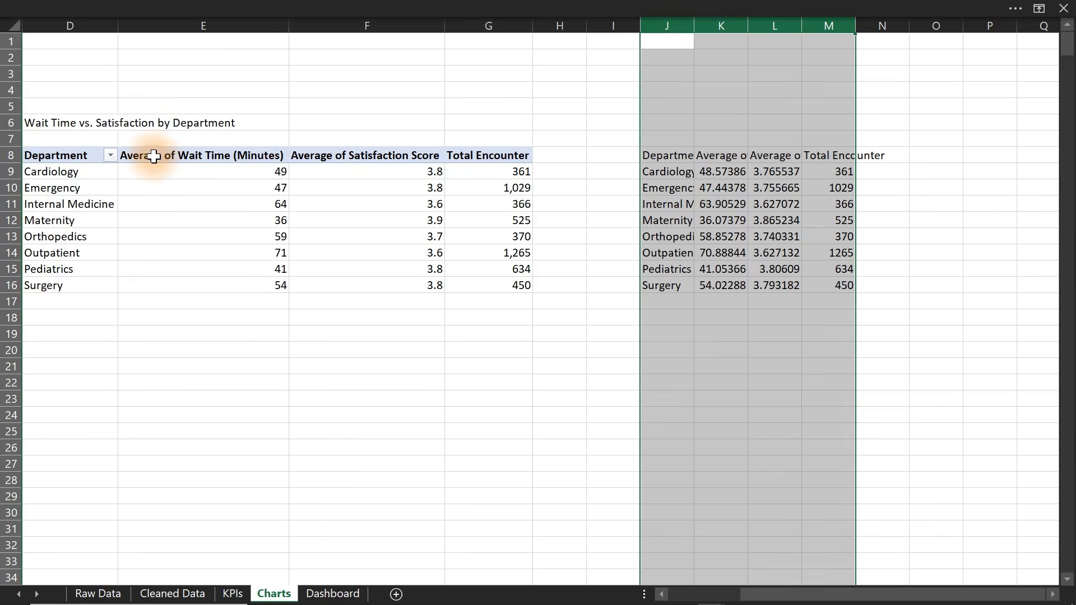
pyautogui.moveTo(150, 157); pyautogui.dragTo(475, 155)
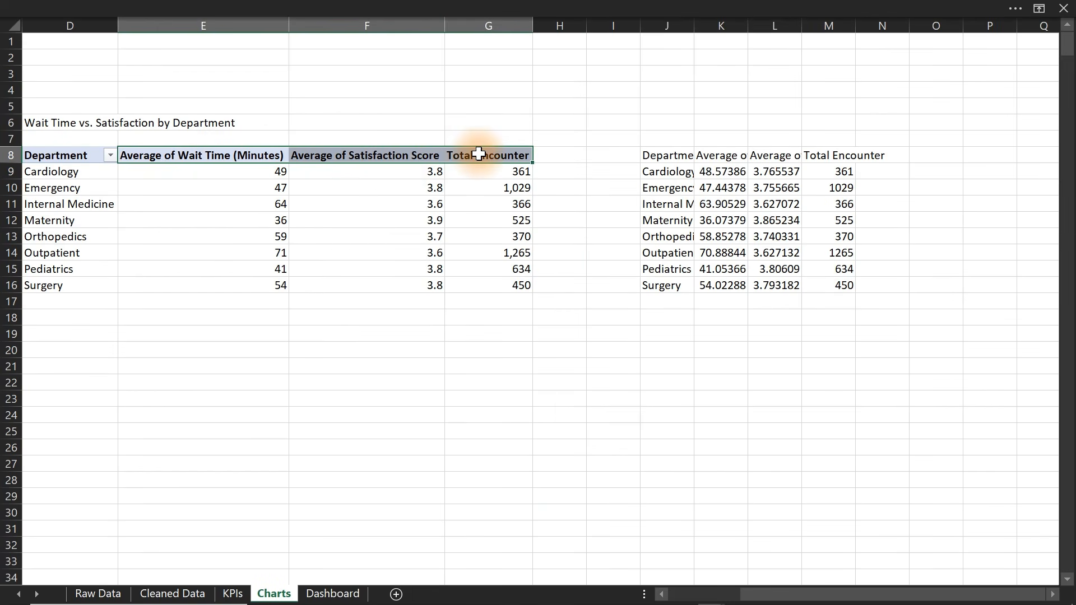
pyautogui.hotkey('ctrl', 'h')
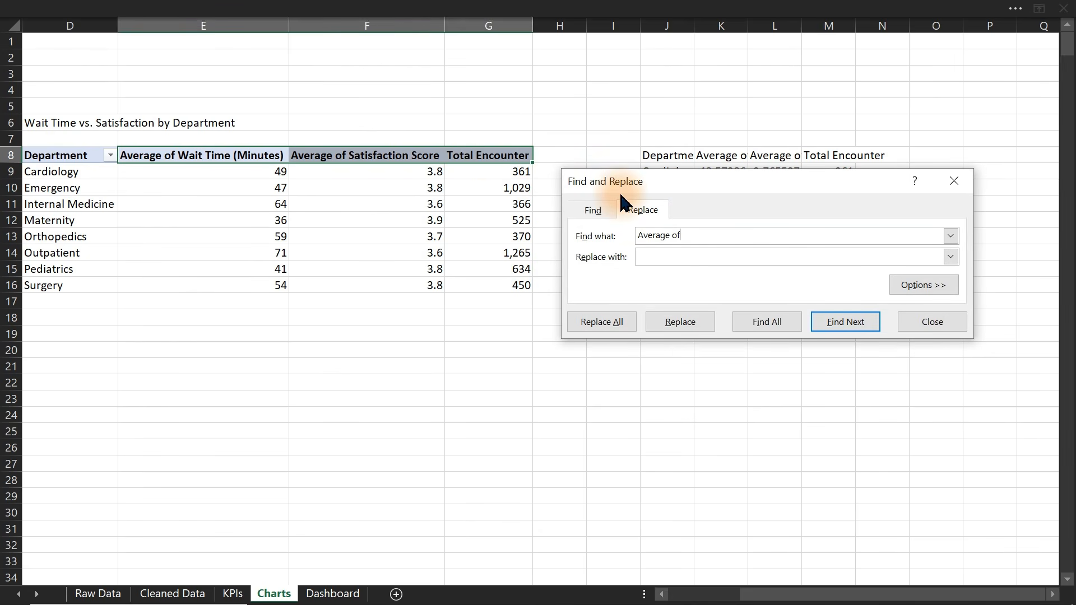
pyautogui.click(604, 323)
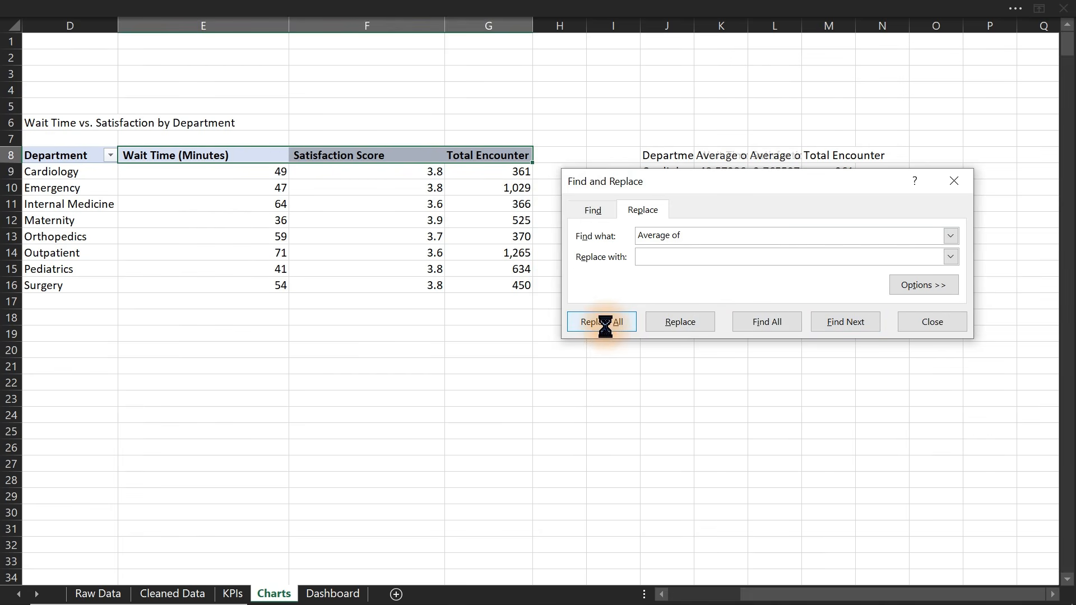
pyautogui.click(544, 353)
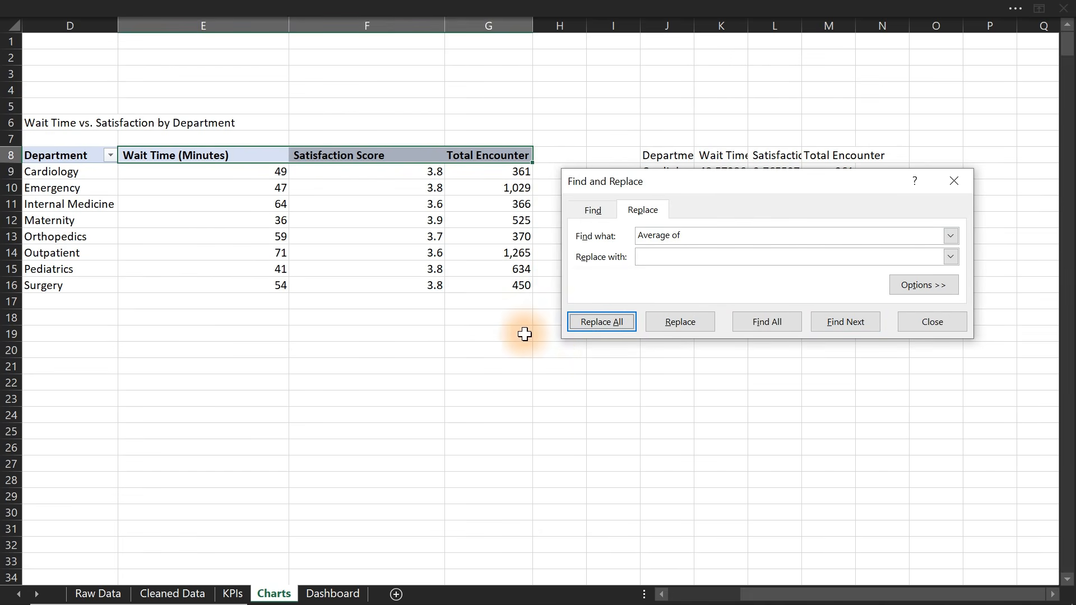
pyautogui.click(941, 326)
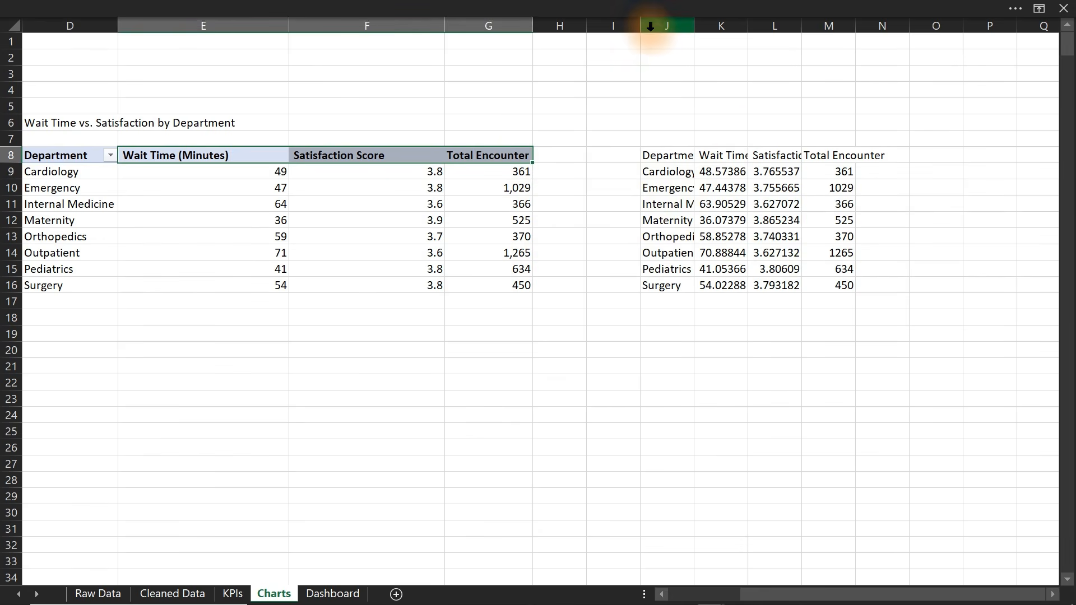
# Fit columns J:M to their contents and format K9:L16 as numbers with two decimal places
pyautogui.moveTo(650, 20); pyautogui.dragTo(842, 33)
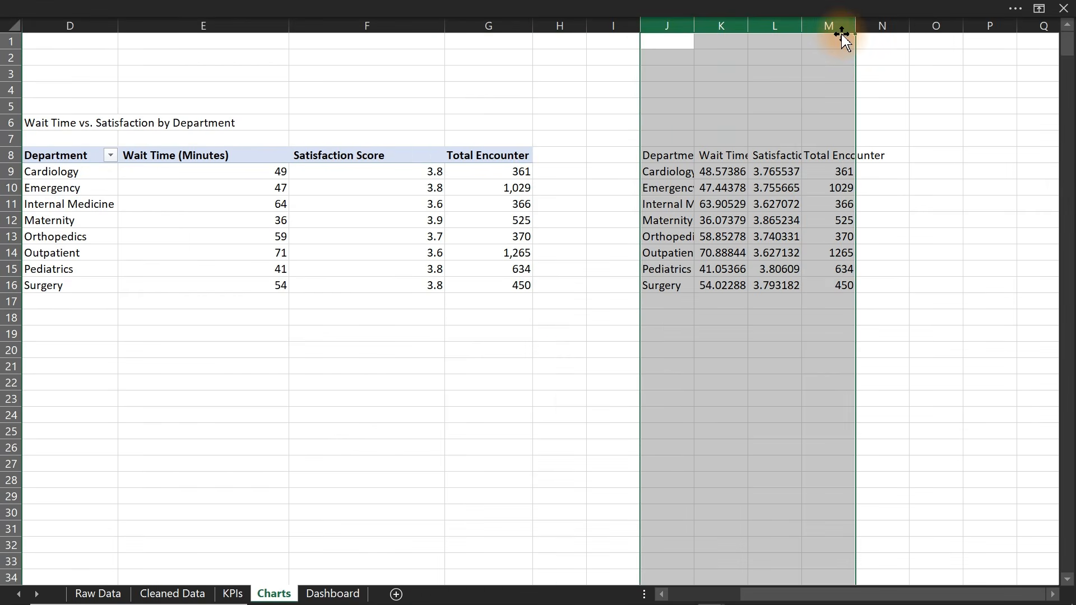
pyautogui.doubleClick(801, 29)
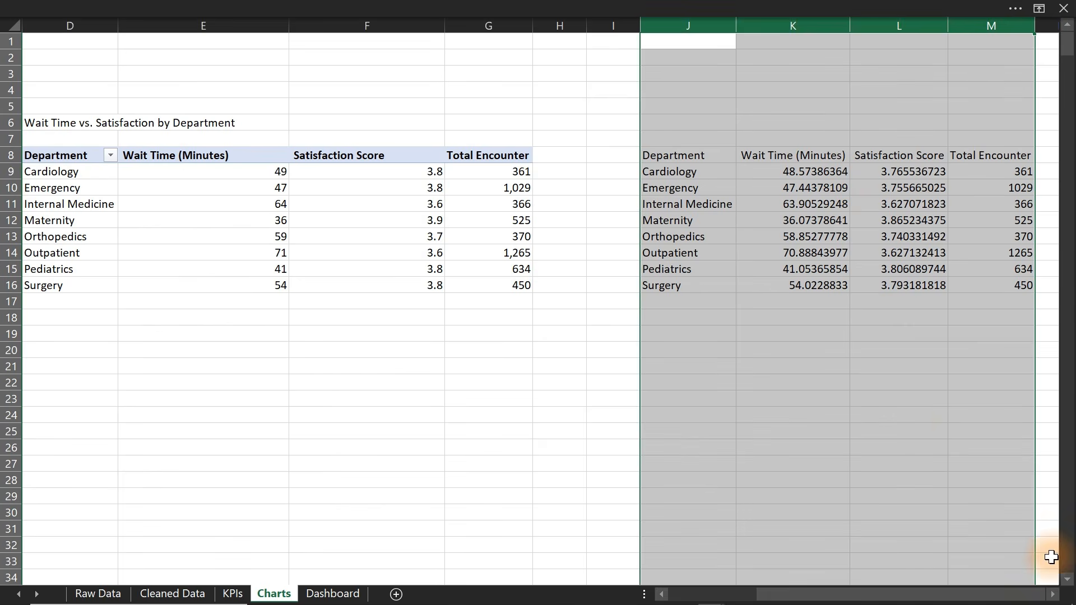
pyautogui.click(1056, 597)
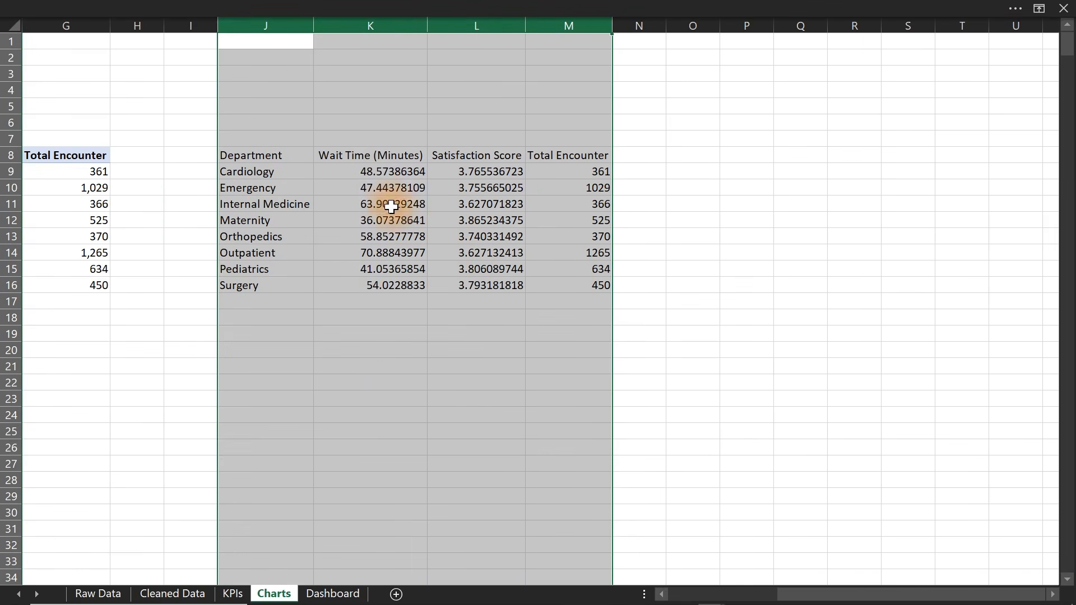
pyautogui.moveTo(365, 178); pyautogui.dragTo(494, 288)
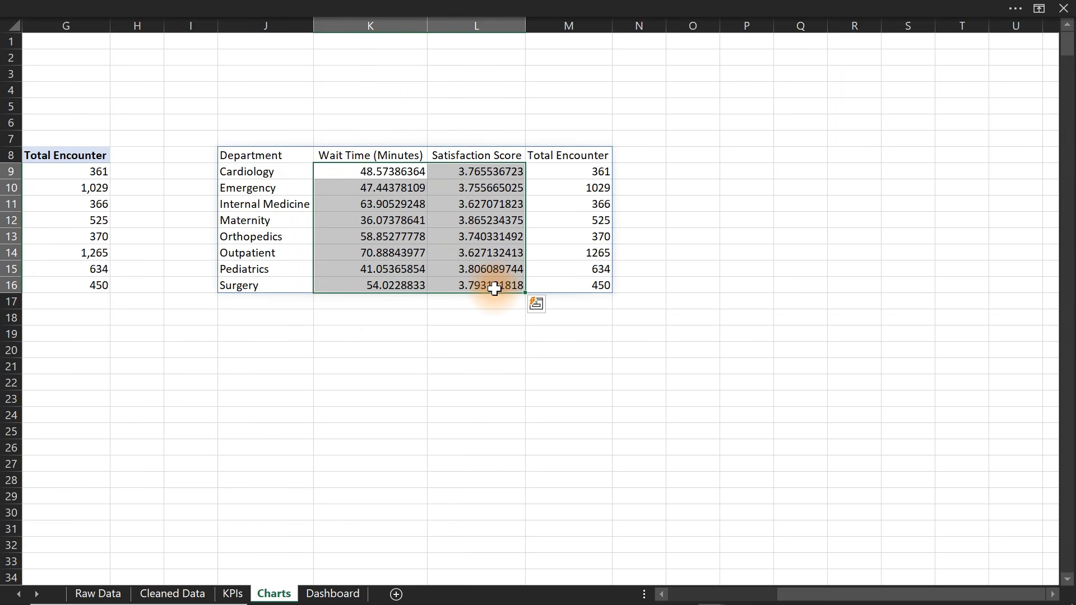
pyautogui.hotkey('ctrl', '1')
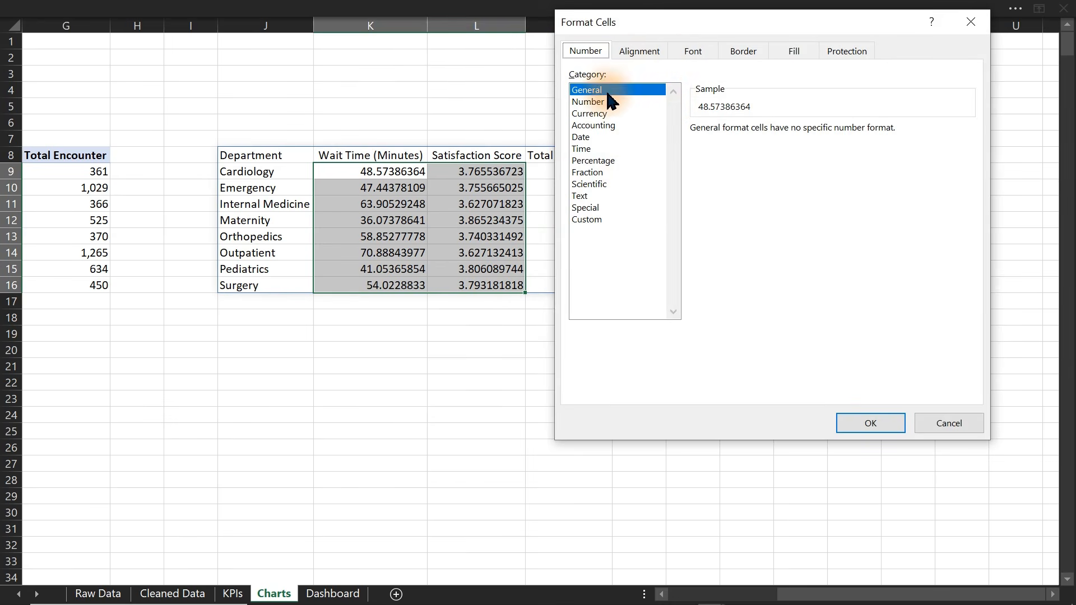
pyautogui.click(588, 103)
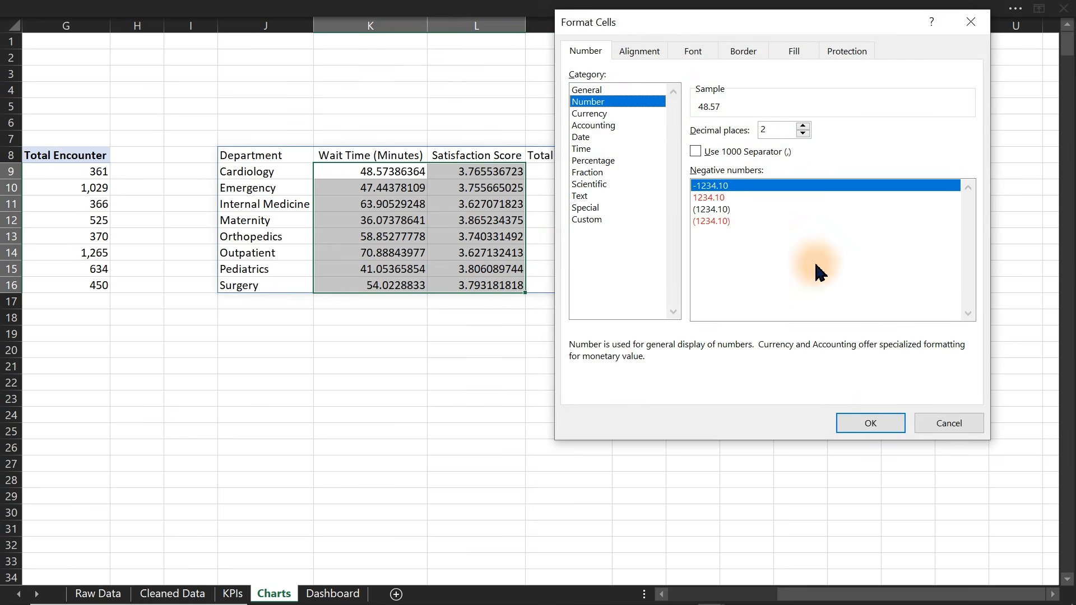
pyautogui.click(869, 429)
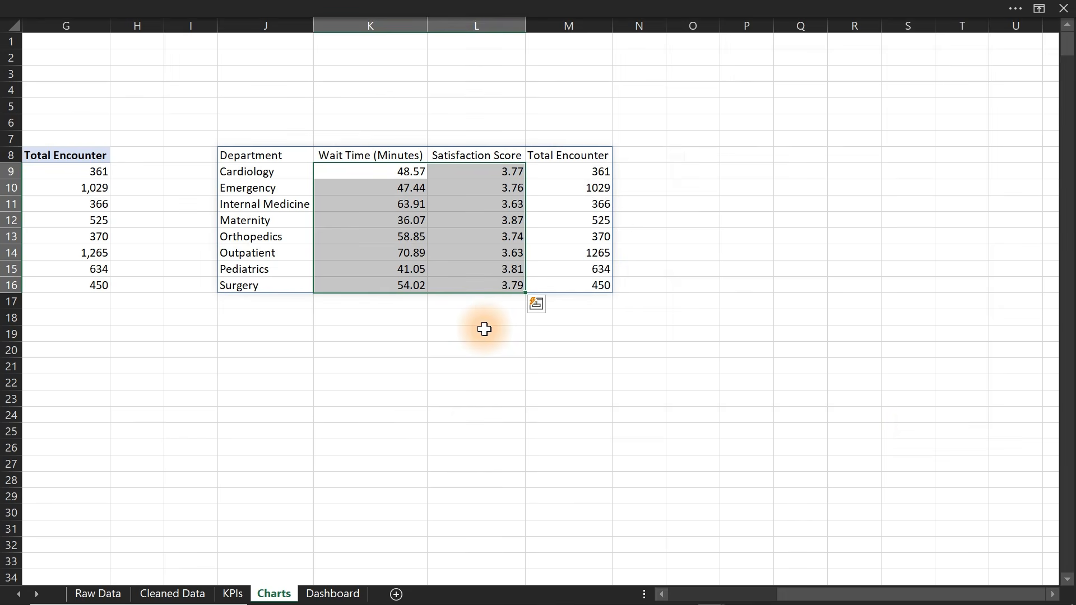
# Try to create a bubble chart directly from J8:M16 and place it below the linked table
pyautogui.moveTo(240, 150); pyautogui.dragTo(603, 282)
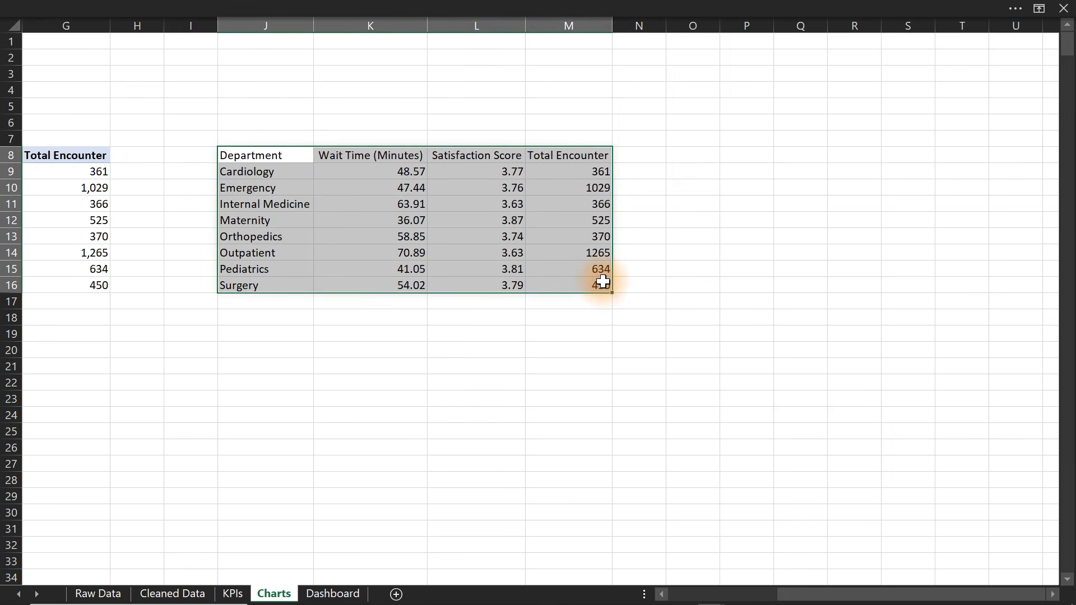
pyautogui.click(272, 8)
pyautogui.click(474, 107)
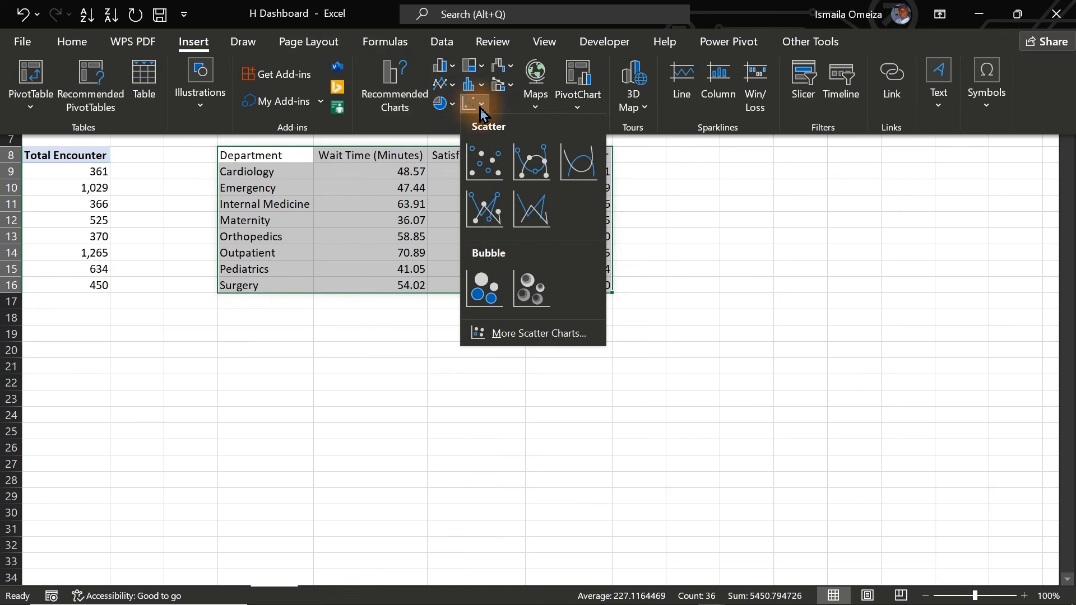
pyautogui.click(492, 283)
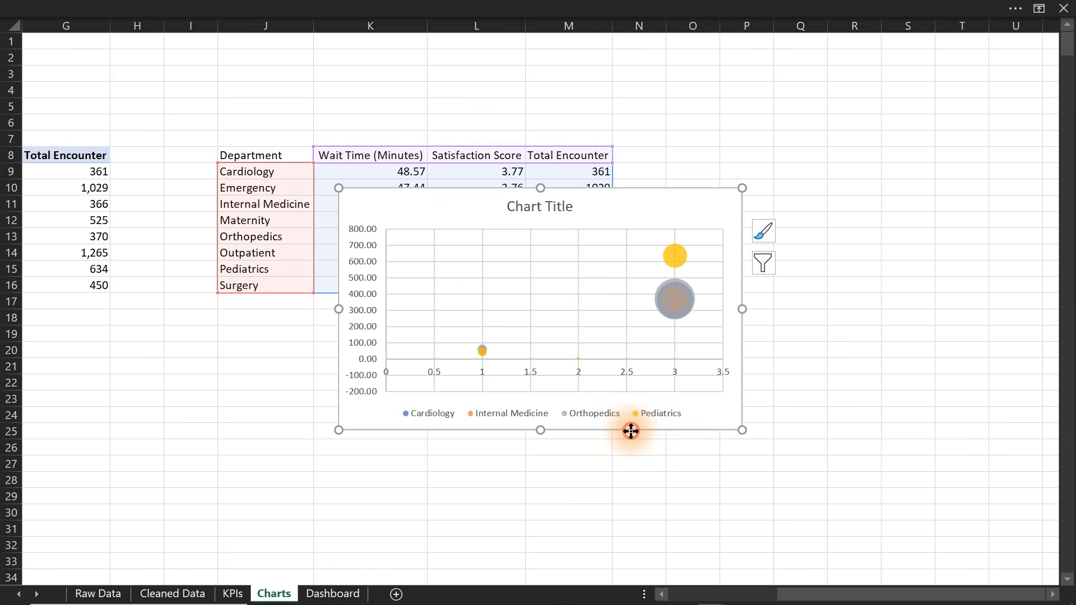
pyautogui.moveTo(629, 429)
pyautogui.mouseDown()
pyautogui.moveTo(352, 462)
pyautogui.moveTo(372, 528)
pyautogui.moveTo(340, 543)
pyautogui.mouseUp()
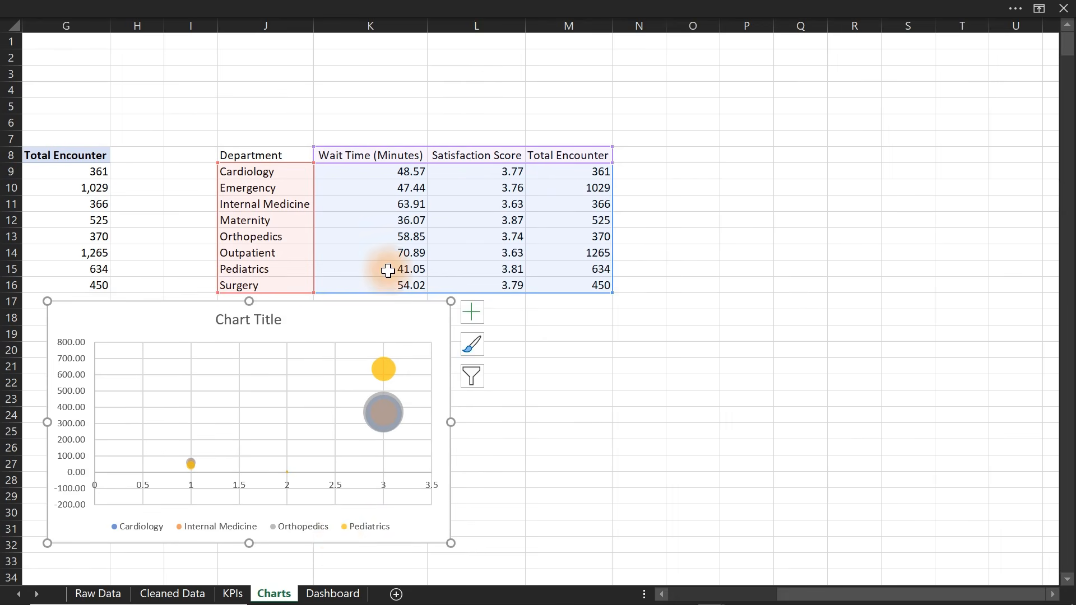
# Try a scatter chart of the linked table J8:M16, and delete that chart again
pyautogui.click(394, 10)
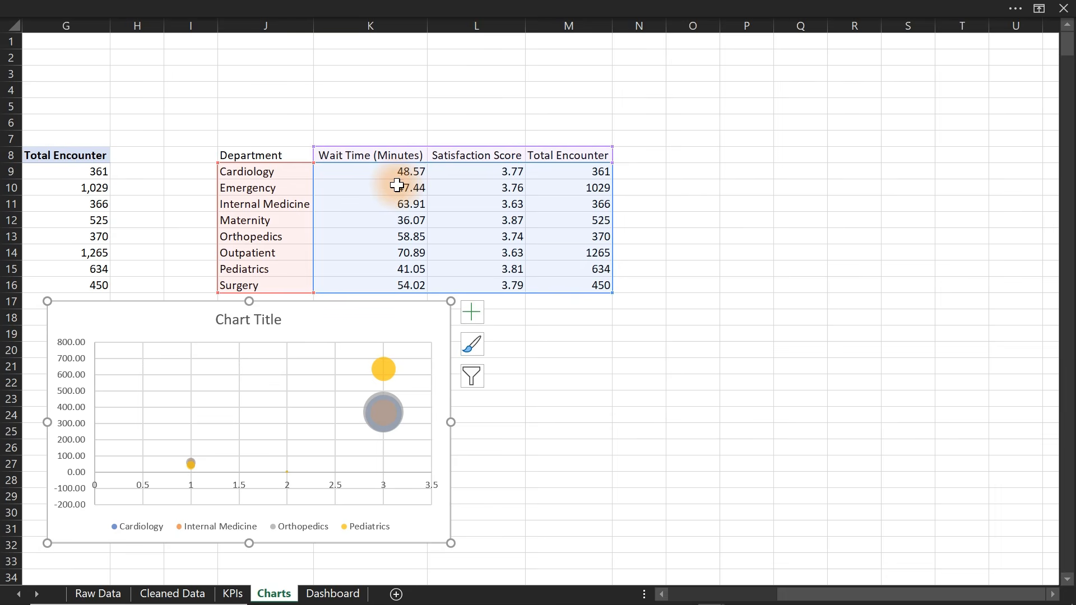
pyautogui.click(413, 168)
pyautogui.moveTo(259, 149); pyautogui.dragTo(557, 284)
pyautogui.click(428, 5)
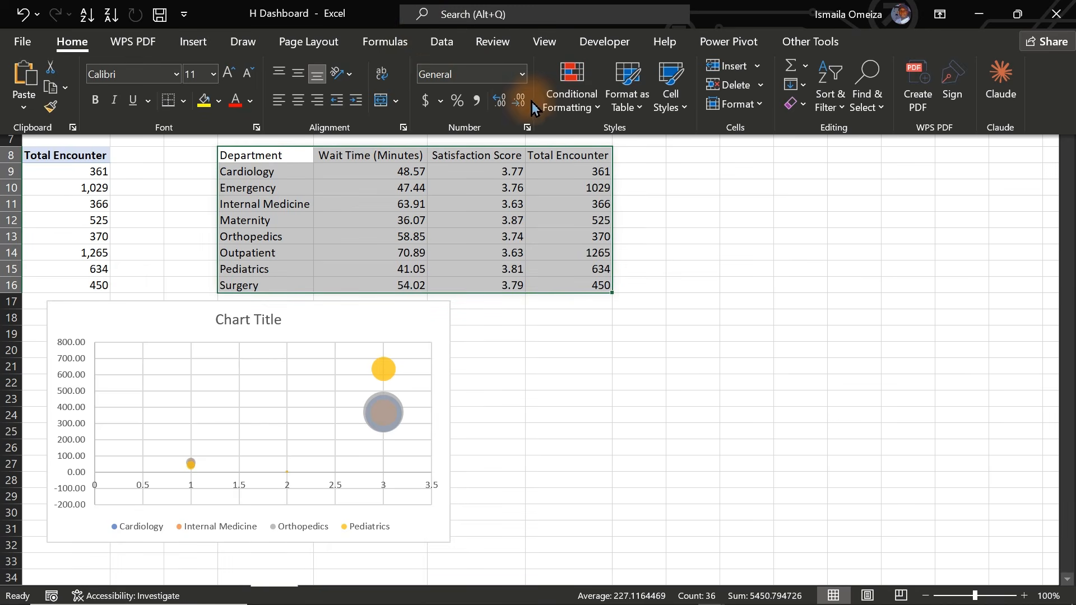
pyautogui.click(190, 42)
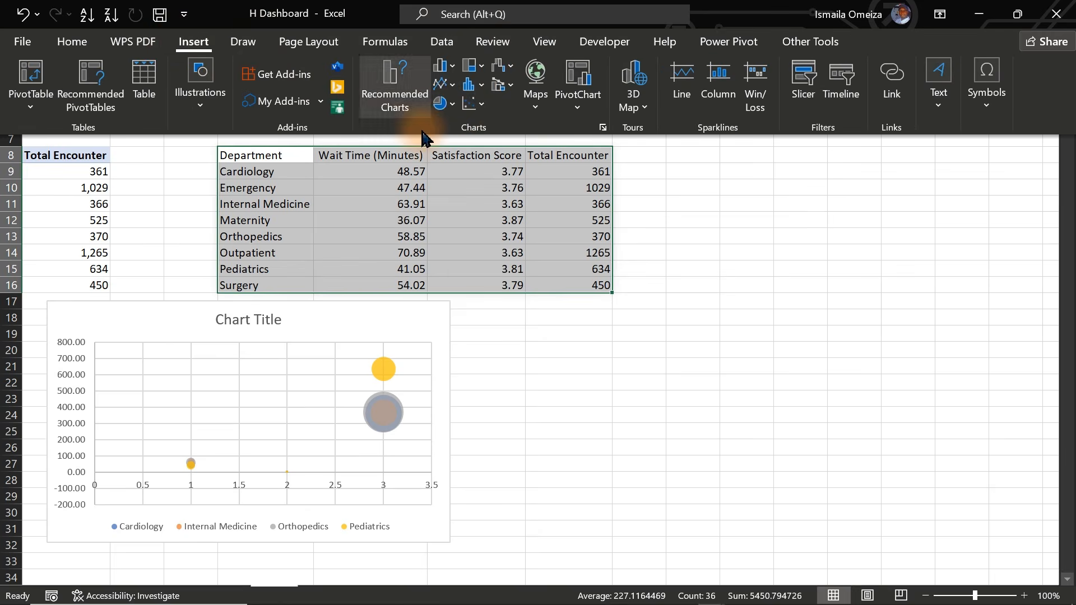
pyautogui.click(473, 103)
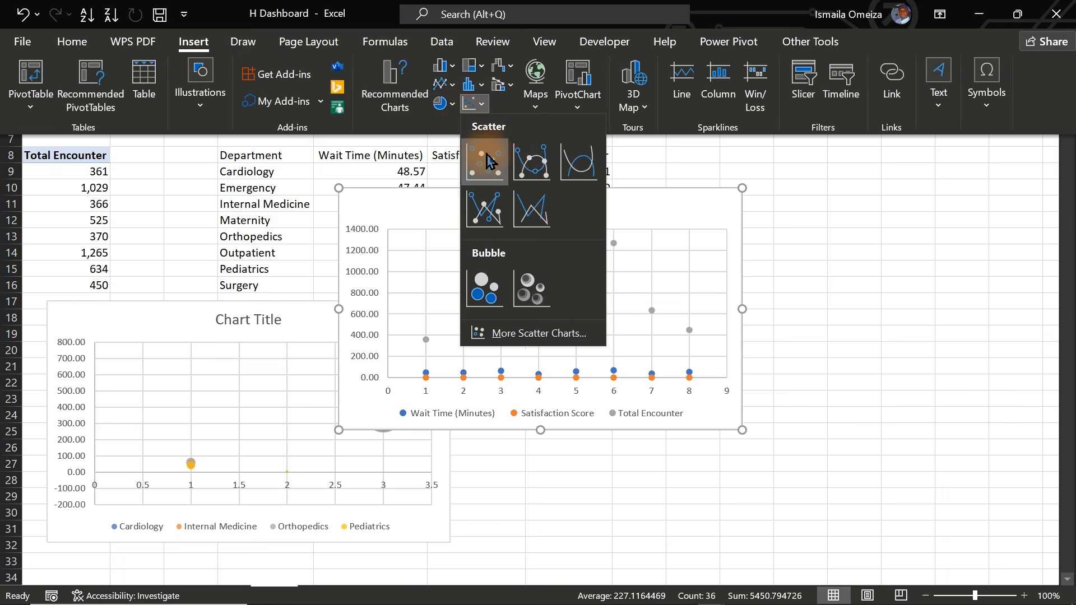
pyautogui.click(493, 160)
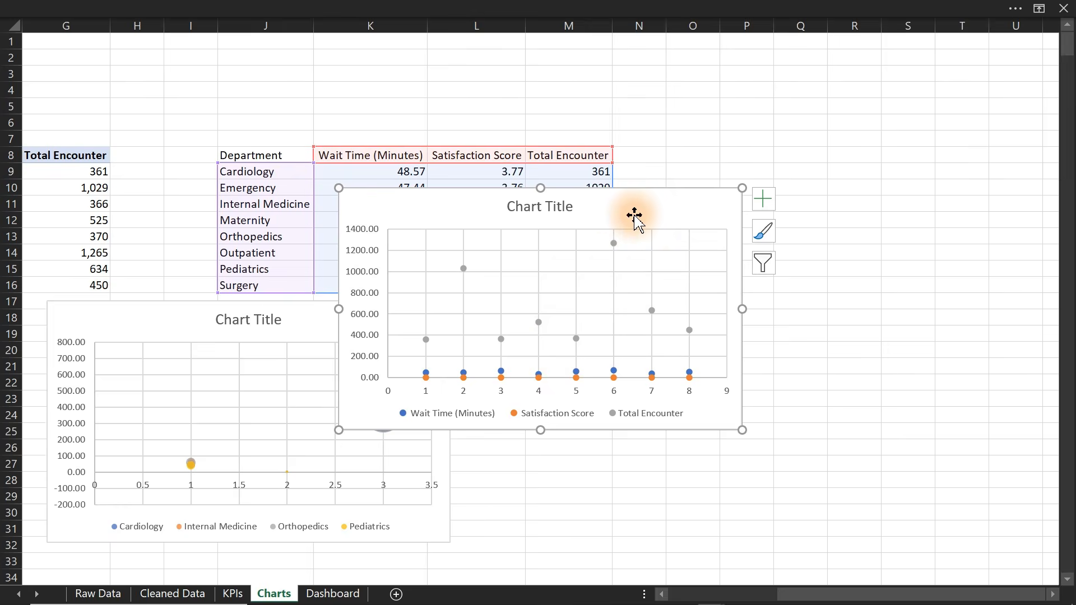
pyautogui.press('Delete')
# Delete the bubble chart that was generated from the whole linked table
pyautogui.click(306, 304)
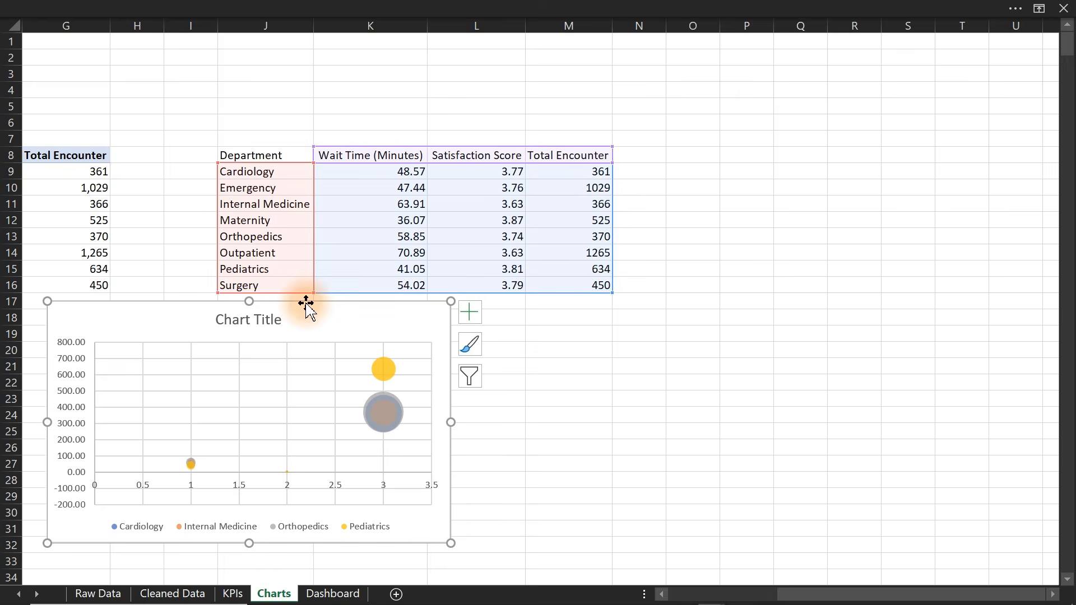
pyautogui.press('Delete')
pyautogui.click(299, 318)
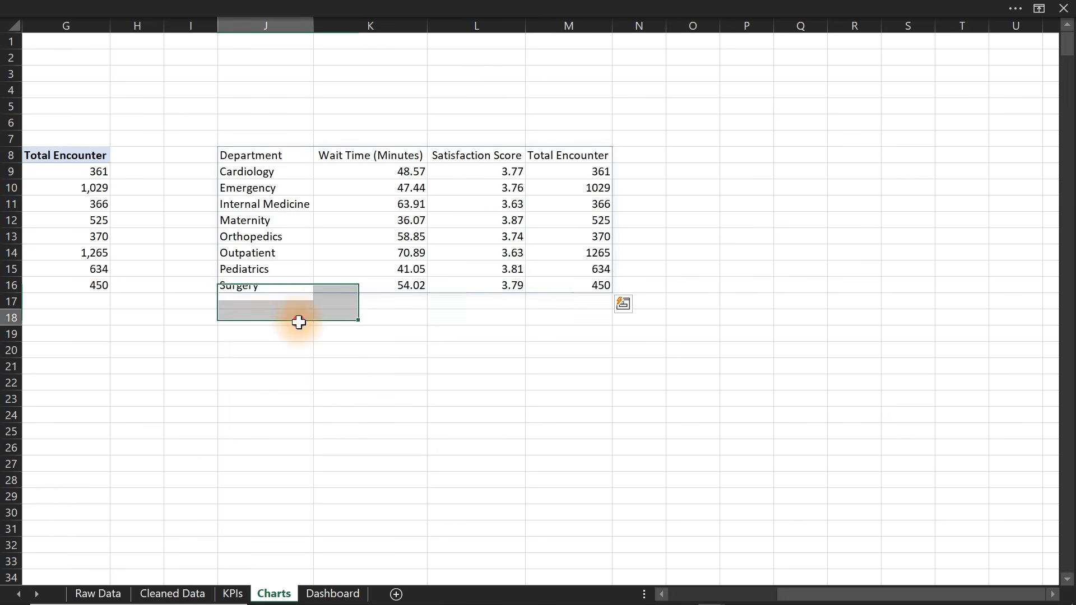
# Insert an empty bubble chart from blank cell J21 and move it just below the linked table
pyautogui.click(305, 364)
pyautogui.click(362, 8)
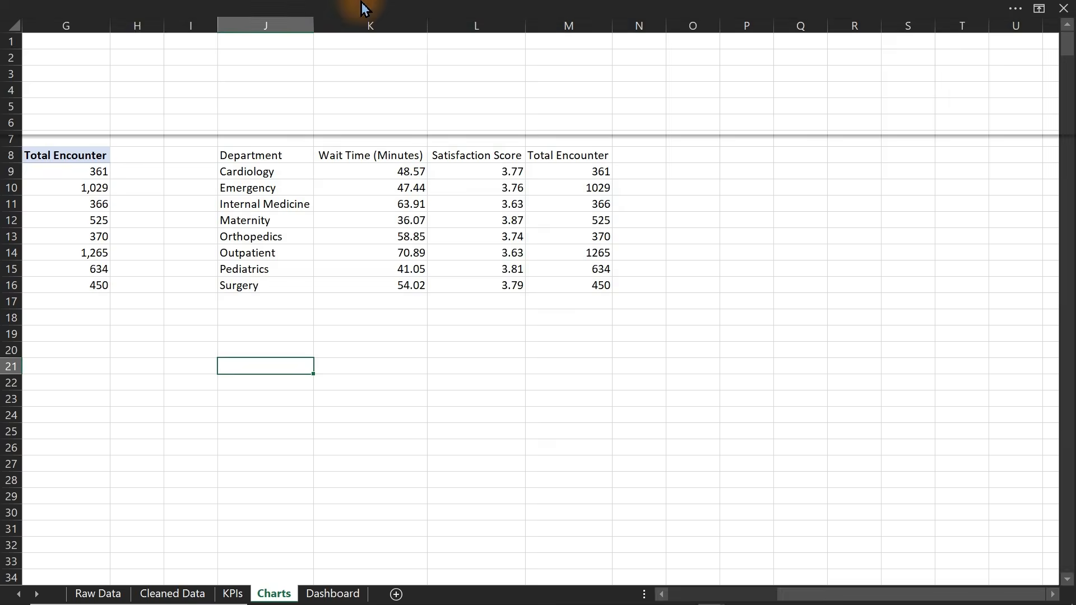
pyautogui.click(189, 42)
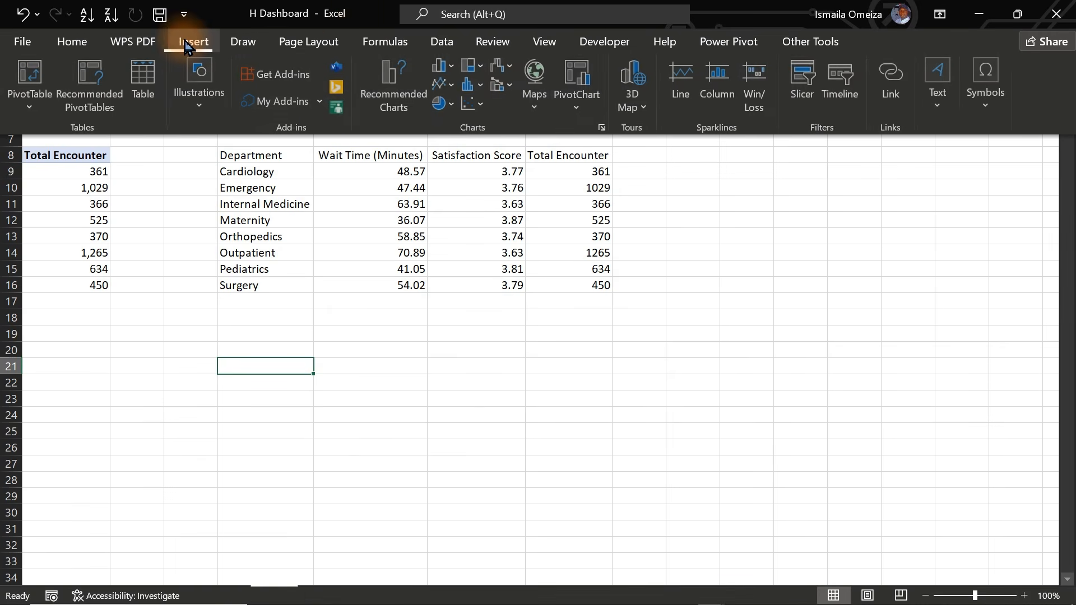
pyautogui.click(480, 110)
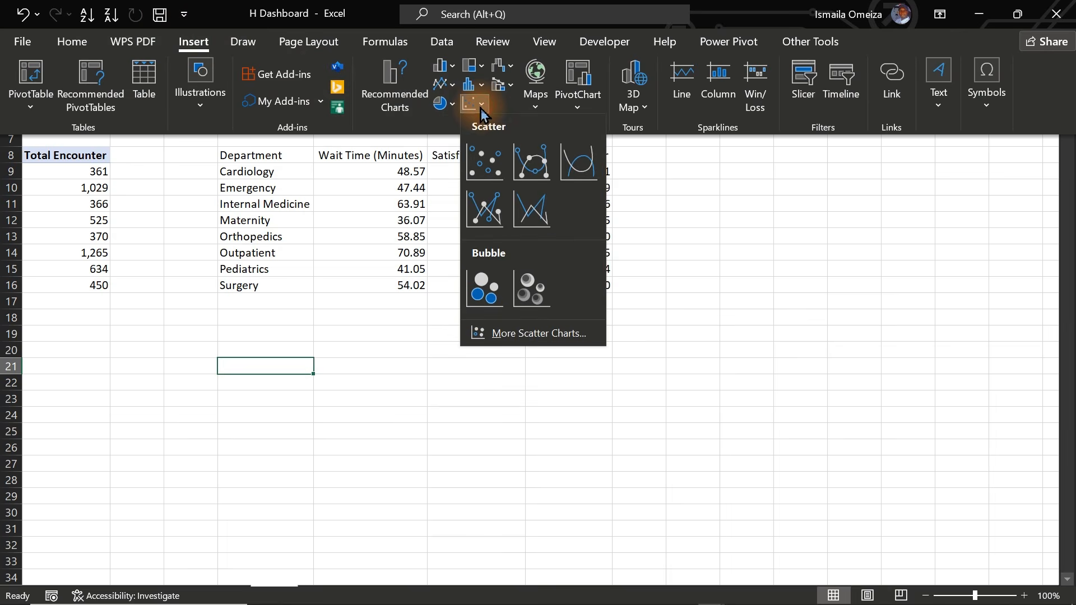
pyautogui.click(487, 288)
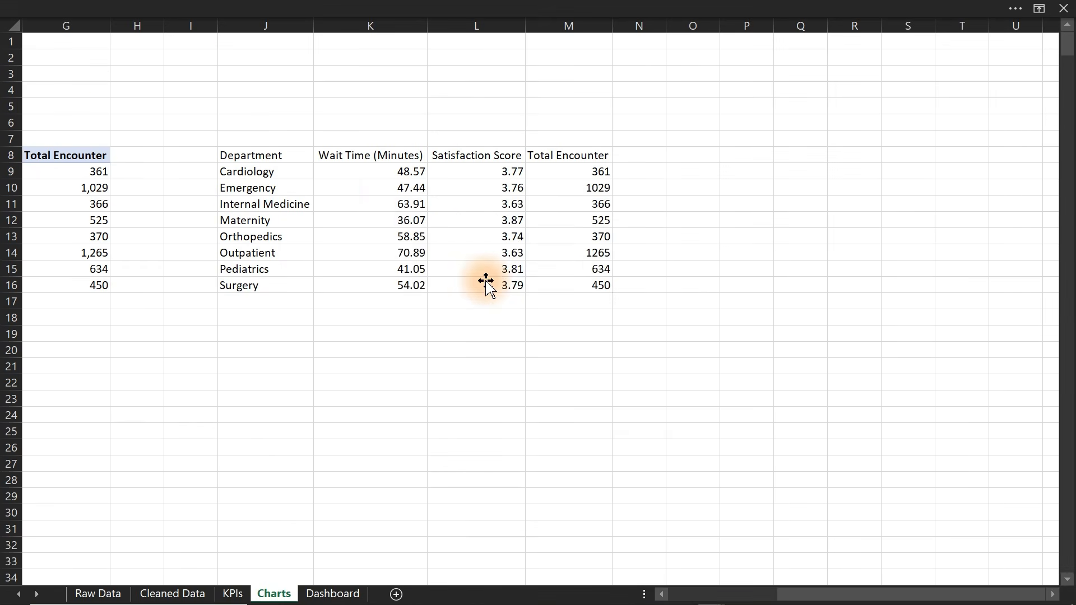
pyautogui.moveTo(609, 186); pyautogui.dragTo(468, 305)
# Add a series to the empty bubble chart with X values K9:K16, Y values L9:L16 and bubble sizes M9:M16
pyautogui.rightClick(405, 356)
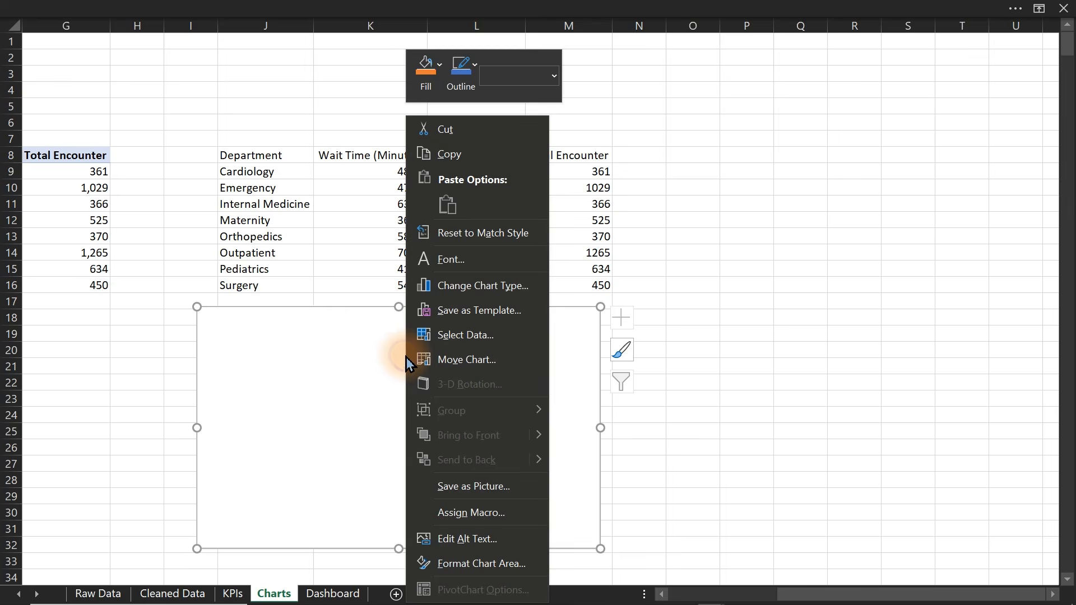
pyautogui.click(459, 335)
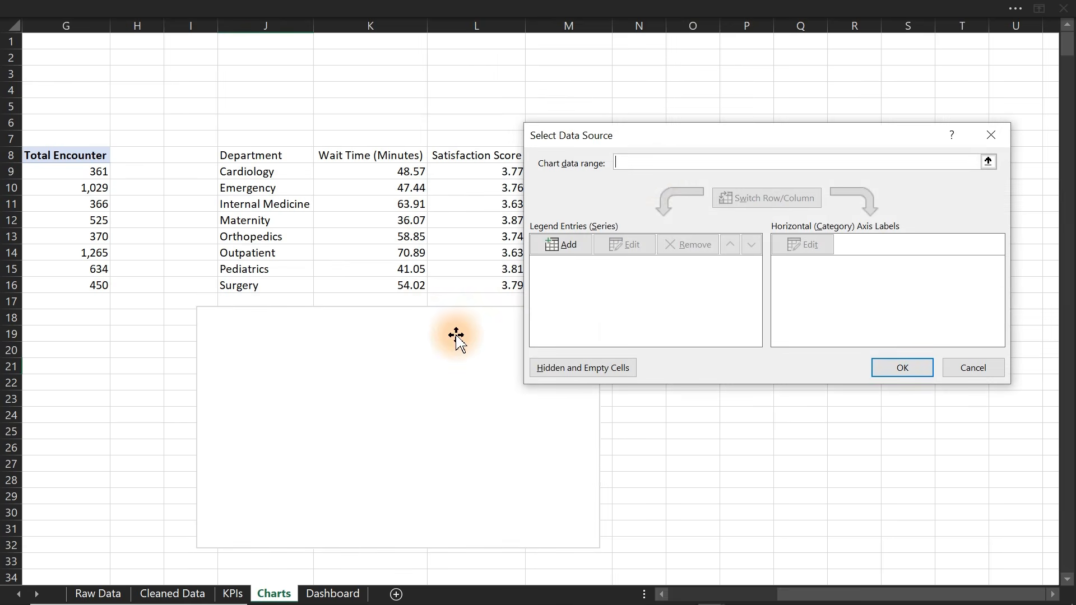
pyautogui.click(559, 245)
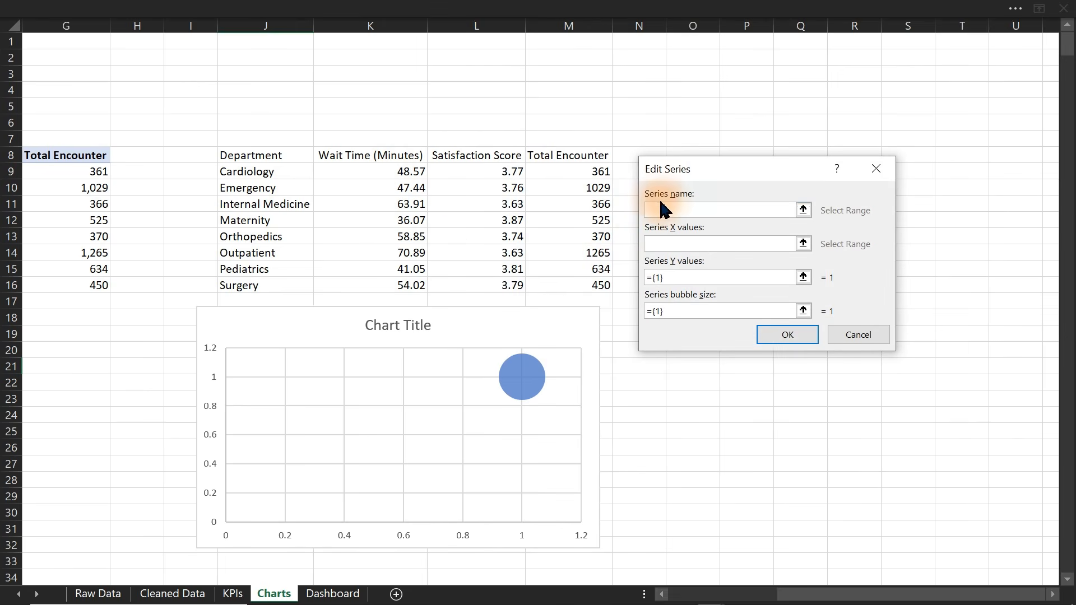
pyautogui.click(675, 243)
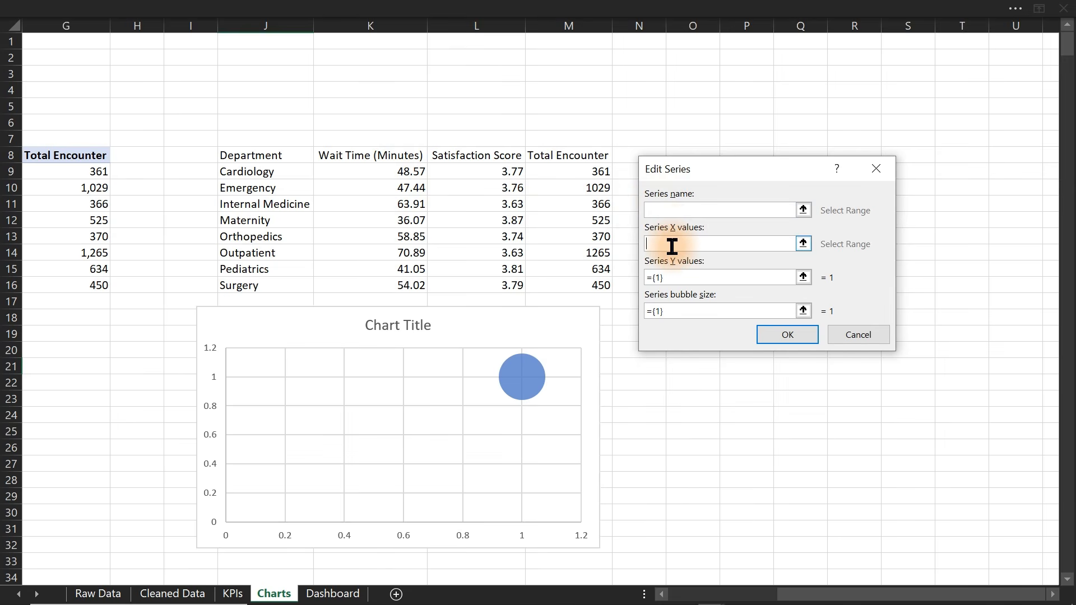
pyautogui.moveTo(372, 173); pyautogui.dragTo(382, 282)
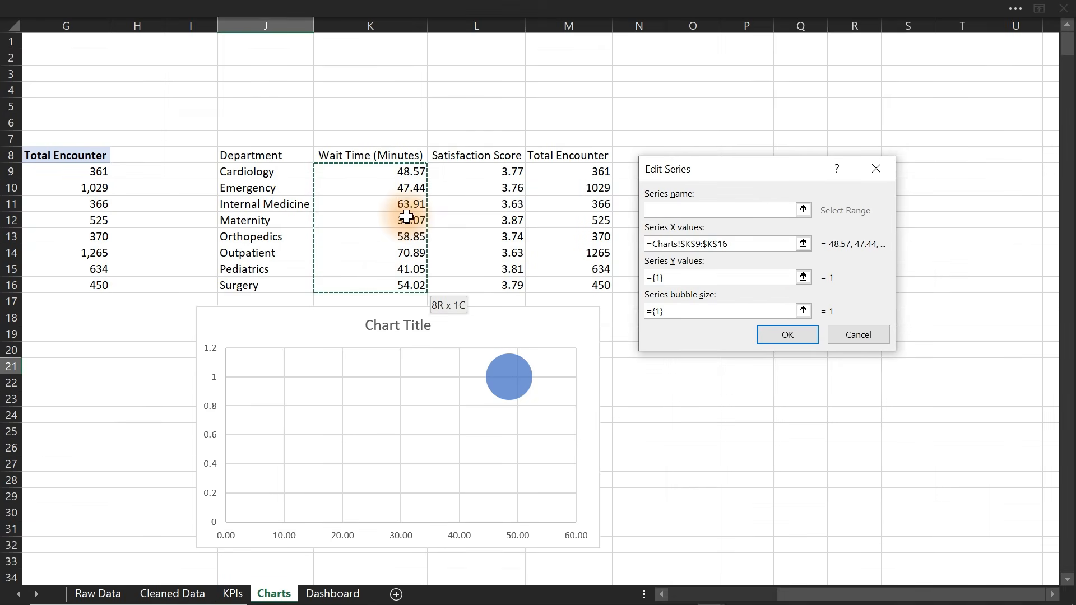
pyautogui.click(674, 274)
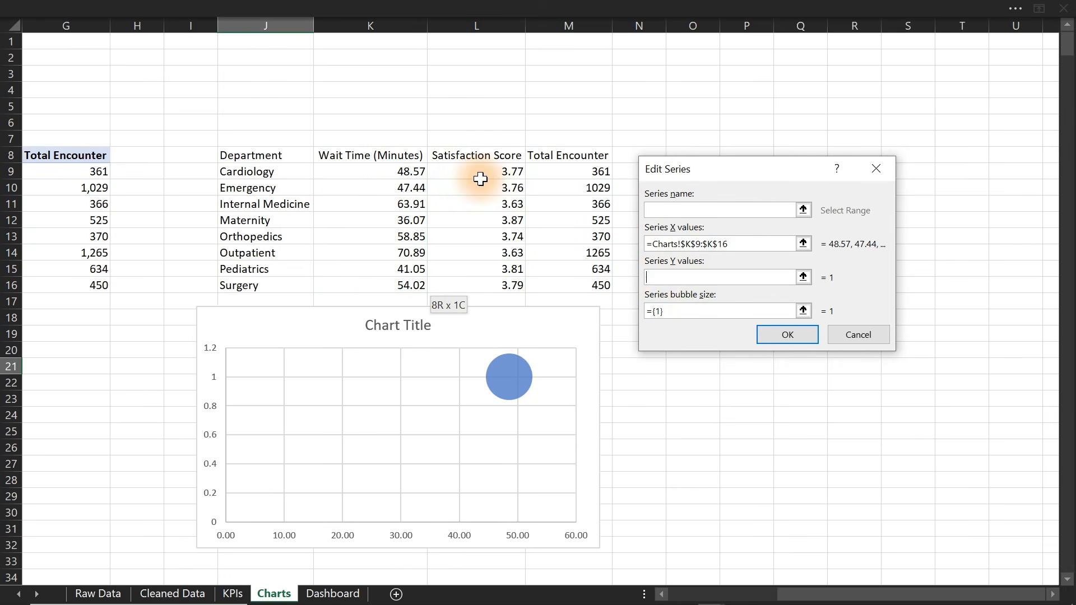
pyautogui.moveTo(476, 172); pyautogui.dragTo(493, 291)
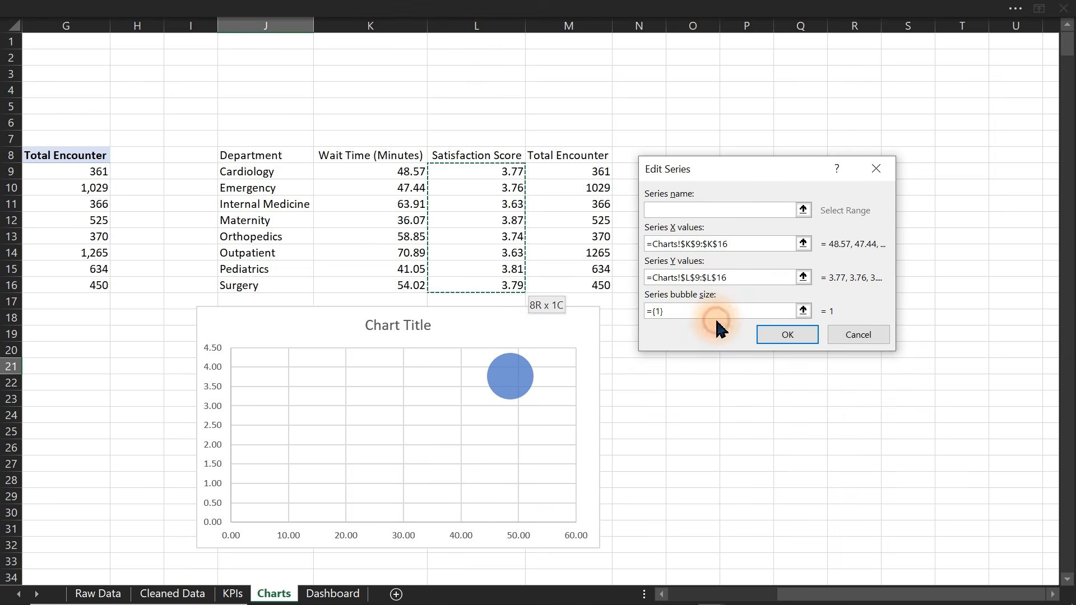
pyautogui.click(709, 310)
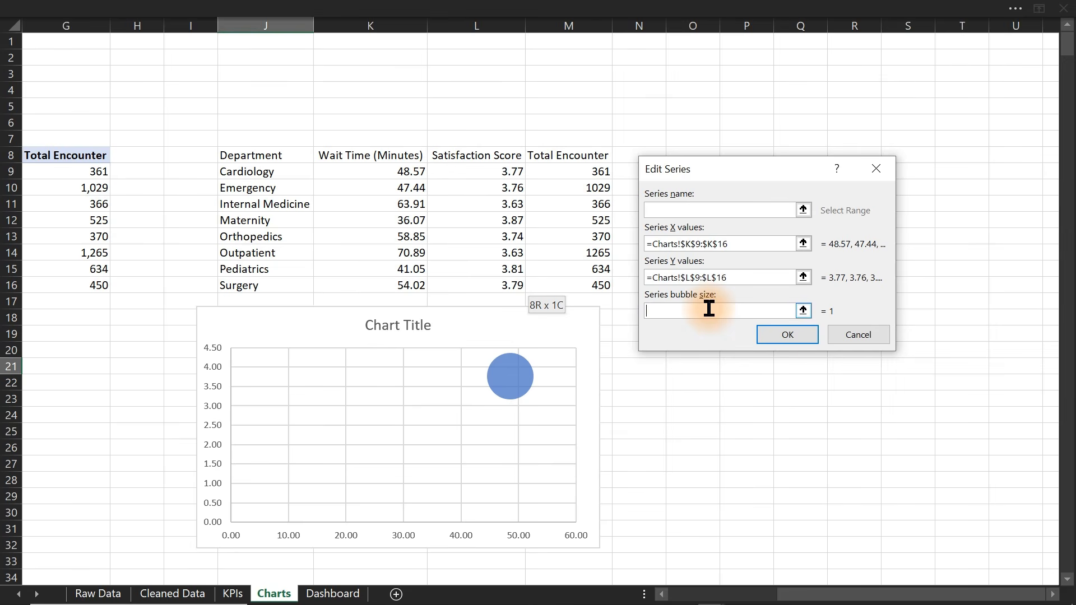
pyautogui.moveTo(571, 172); pyautogui.dragTo(595, 281)
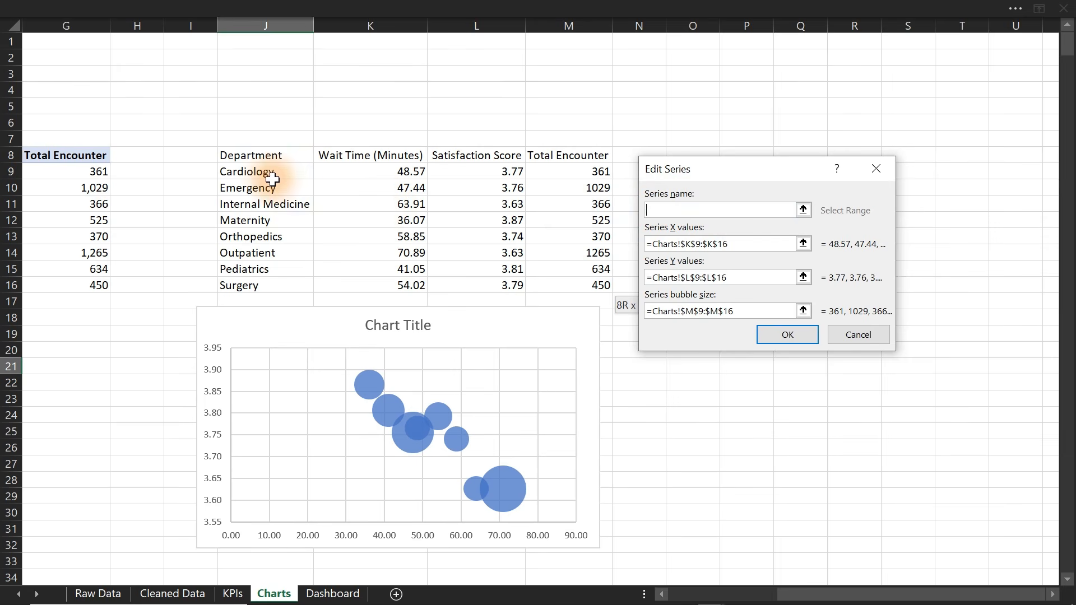
# Assign the department names J9:J16 as the series name, clear the name entry again, and accept the series and data source
pyautogui.moveTo(267, 174); pyautogui.dragTo(270, 284)
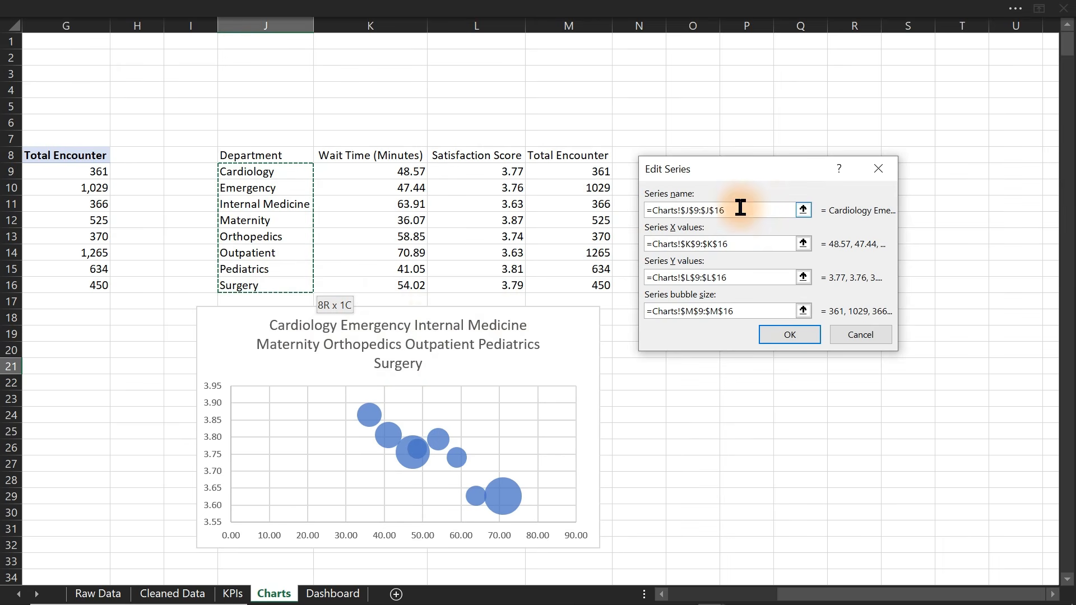
pyautogui.moveTo(743, 209); pyautogui.dragTo(636, 211)
pyautogui.press('BackSpace')
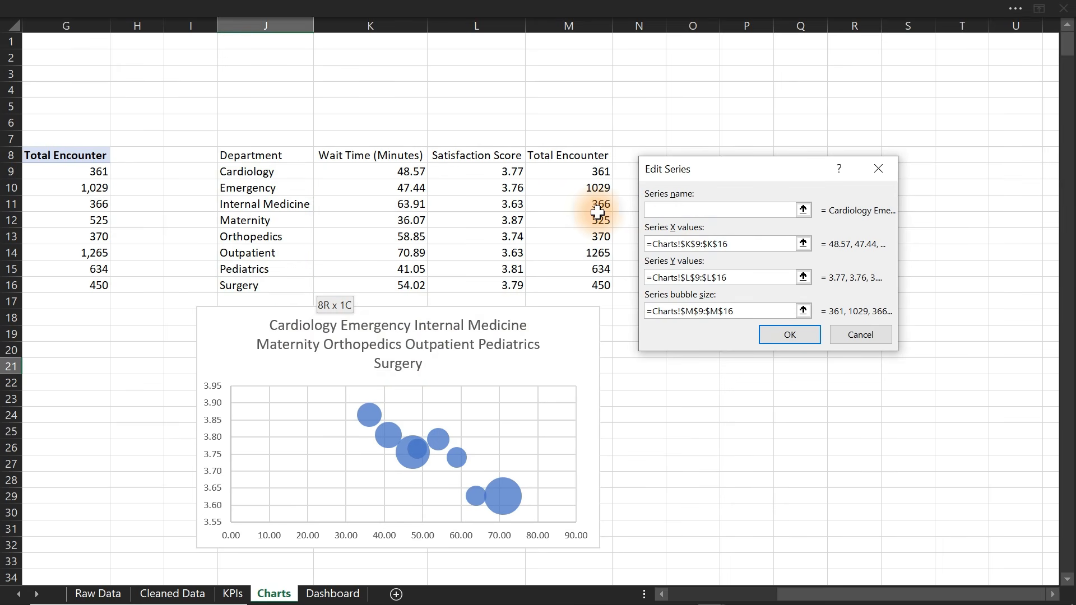
pyautogui.click(791, 340)
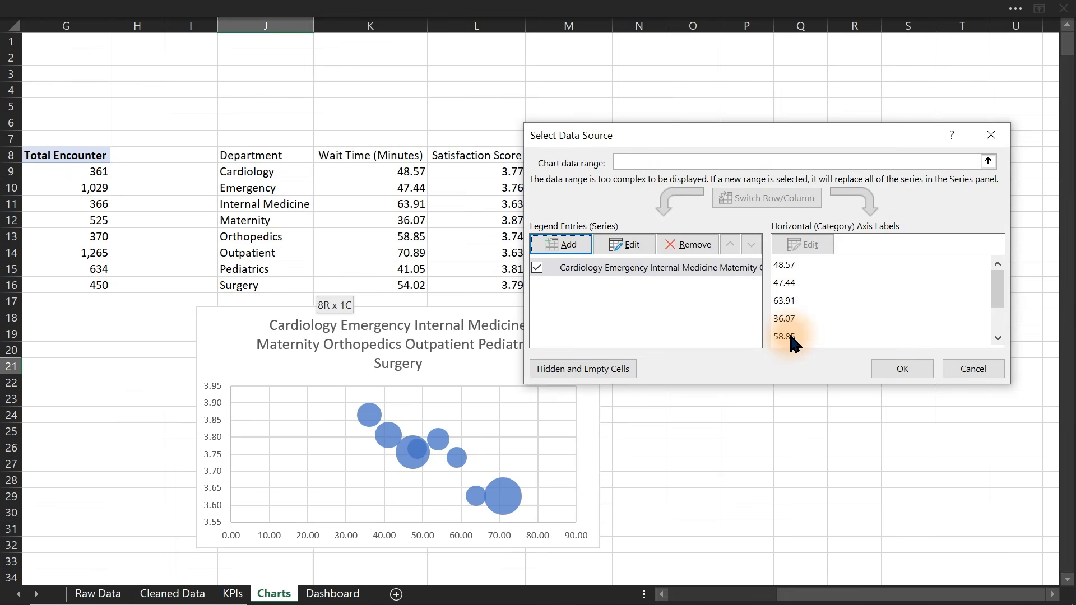
pyautogui.click(890, 368)
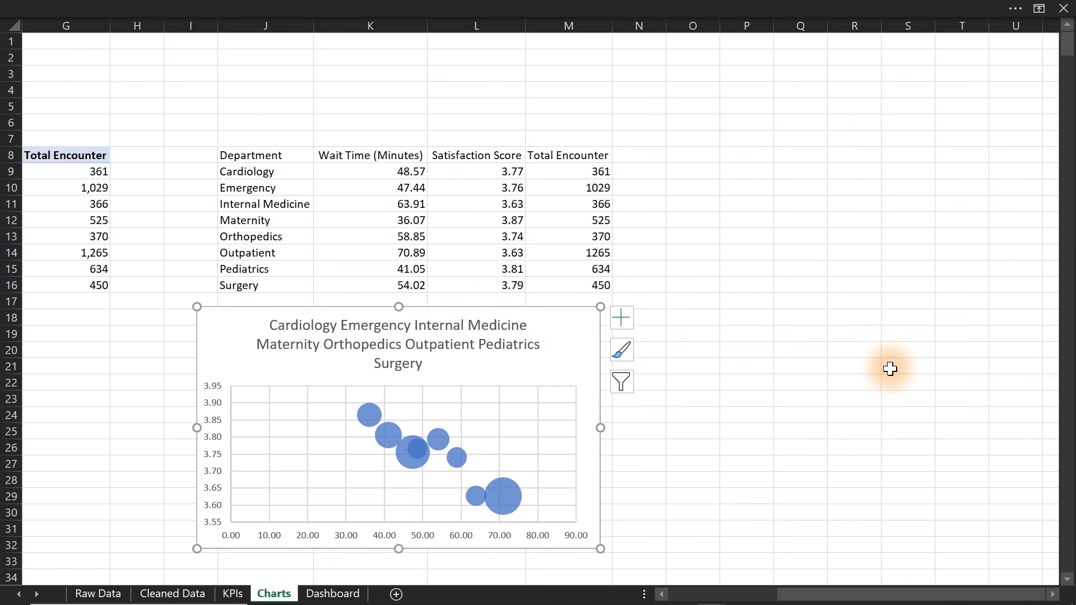
# Delete the bubble chart's title and add it back
pyautogui.click(427, 342)
pyautogui.press('Delete')
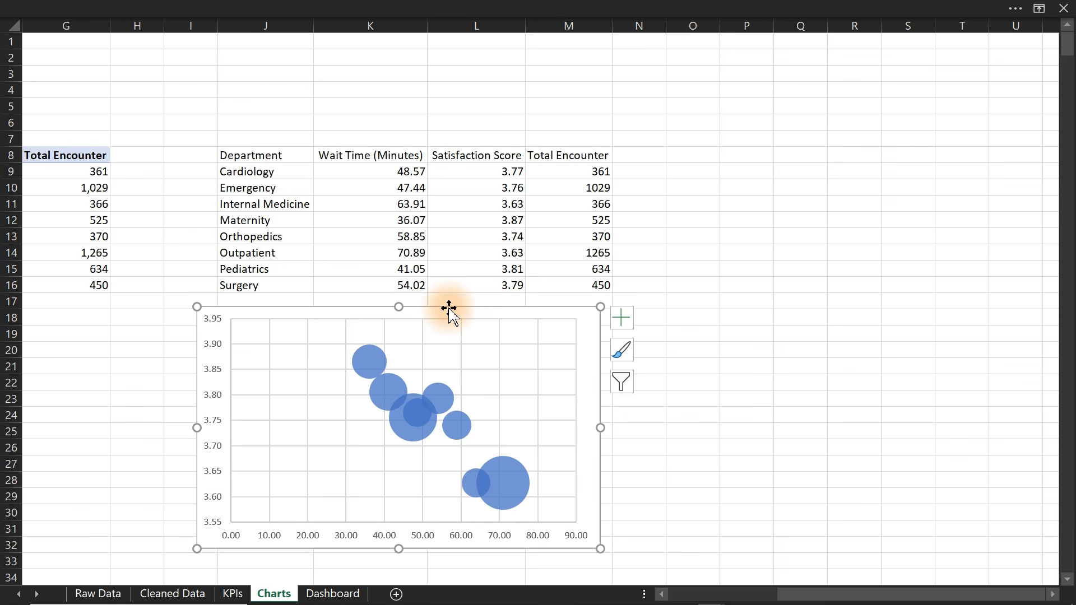
pyautogui.click(621, 318)
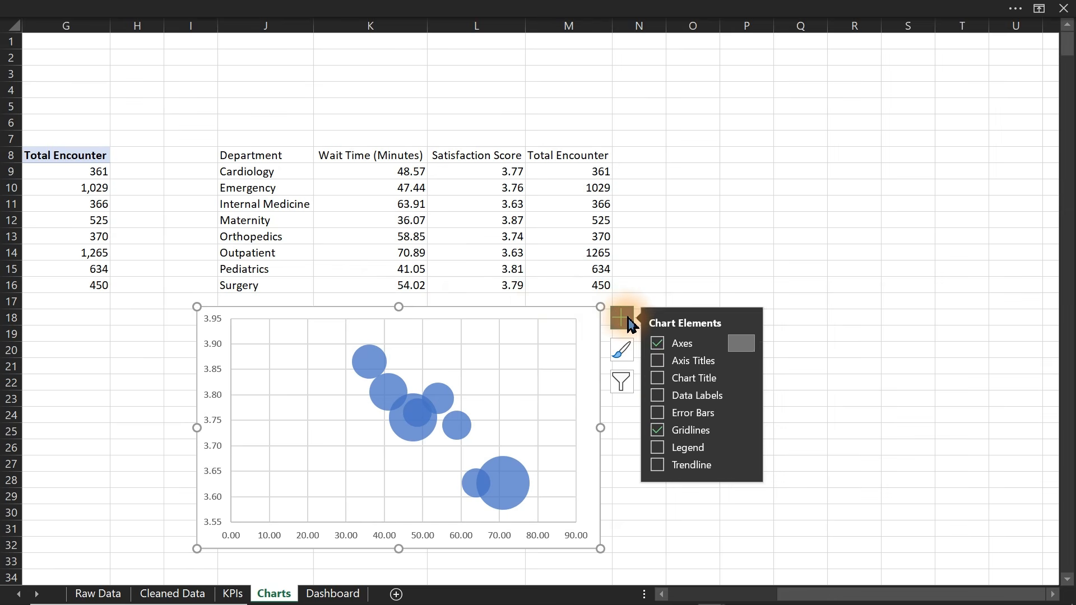
pyautogui.click(658, 380)
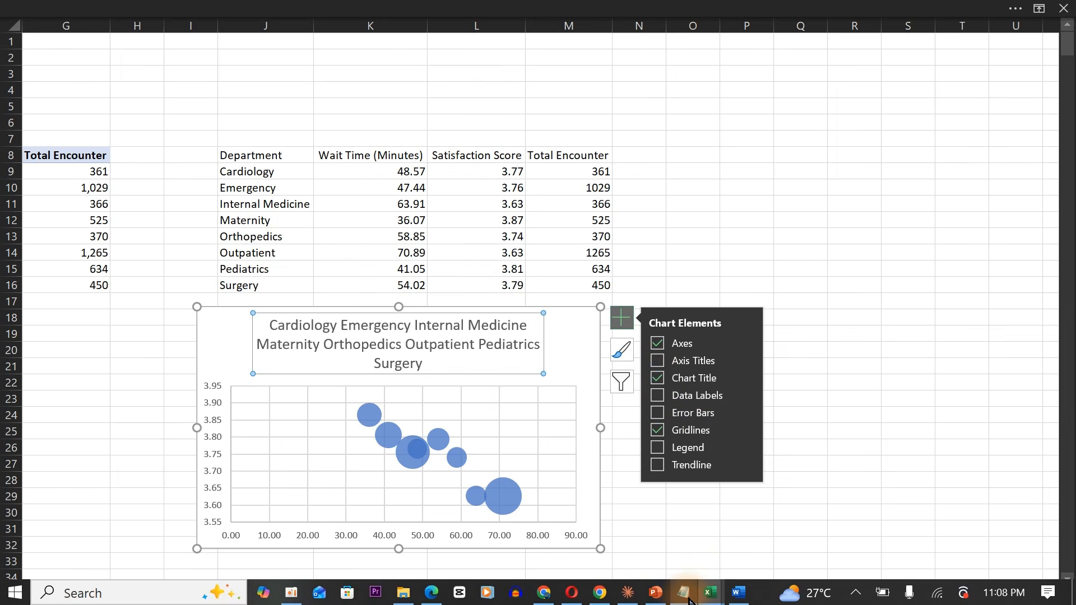
# Check the chart name in the Notepad list and replace the chart title with "Wait Time vs. Satisfaction by Department"
pyautogui.click(683, 592)
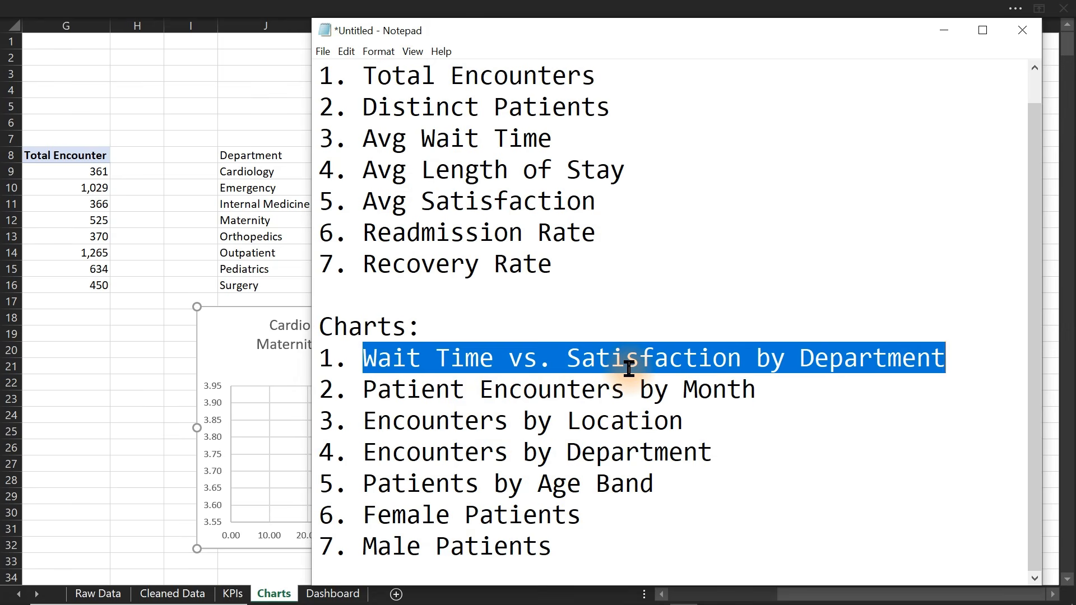
pyautogui.click(942, 32)
pyautogui.click(480, 336)
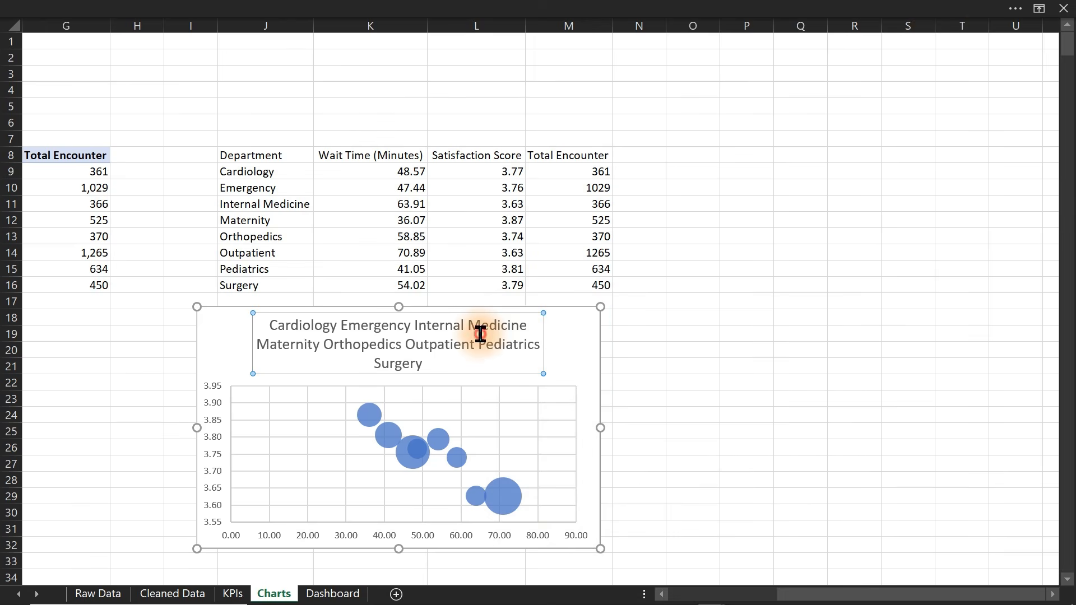
pyautogui.doubleClick(482, 340)
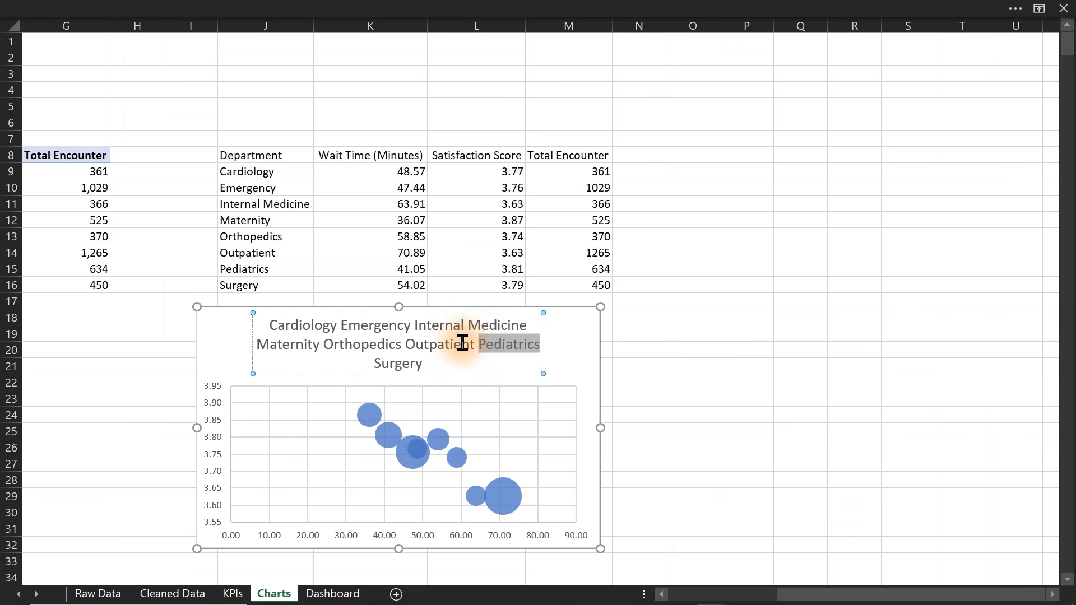
pyautogui.tripleClick(456, 346)
pyautogui.write('Wait Time vs. Satisfaction by Department')
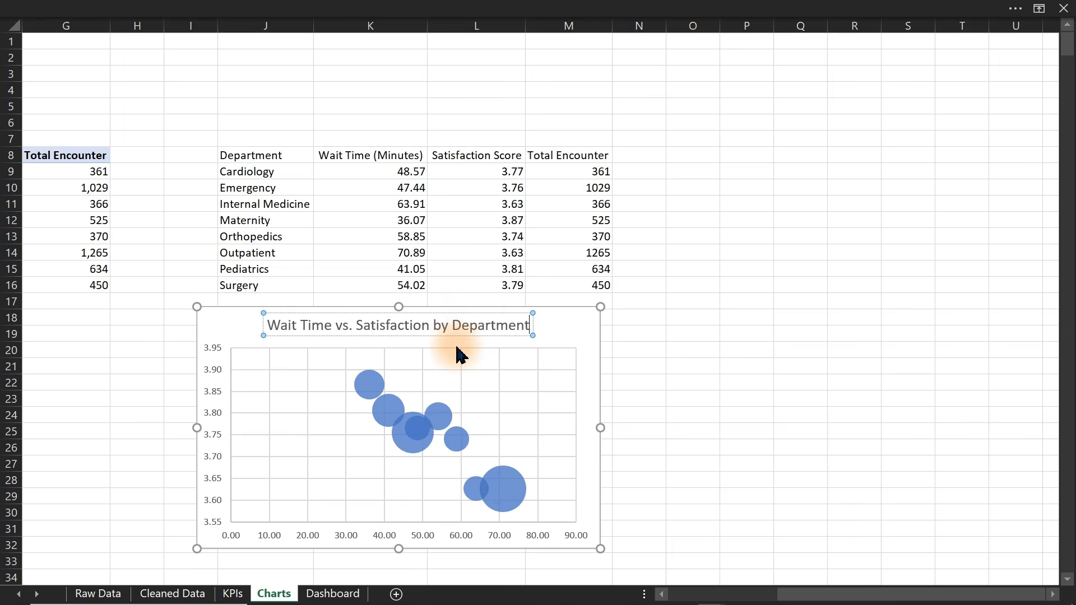
pyautogui.click(699, 379)
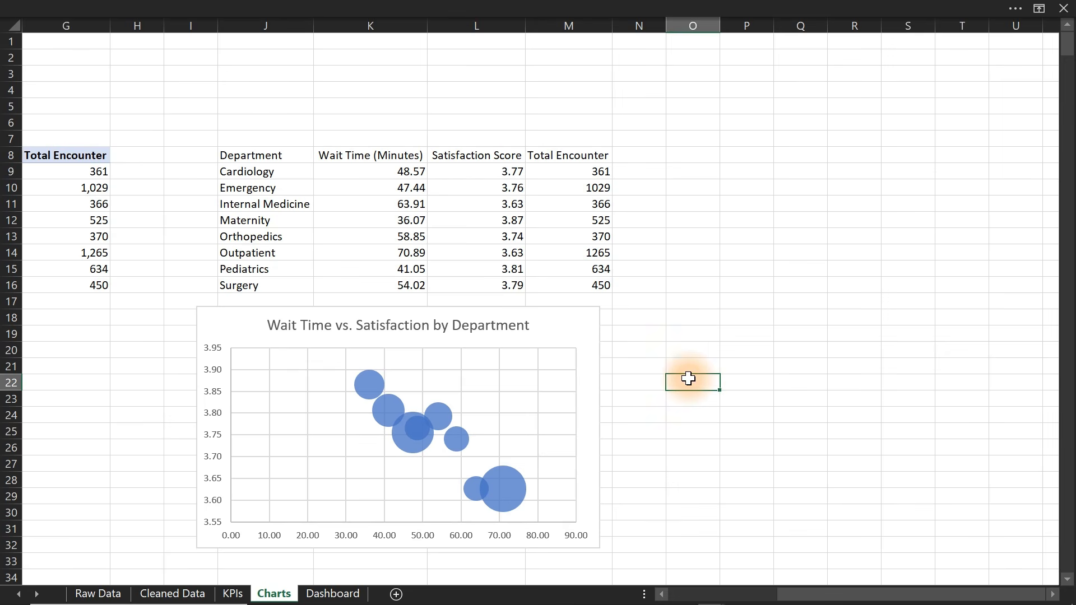
# Add a second line to the chart title reading "Each bubble is a department Low wait and High Satisfaction is Better"
pyautogui.click(442, 329)
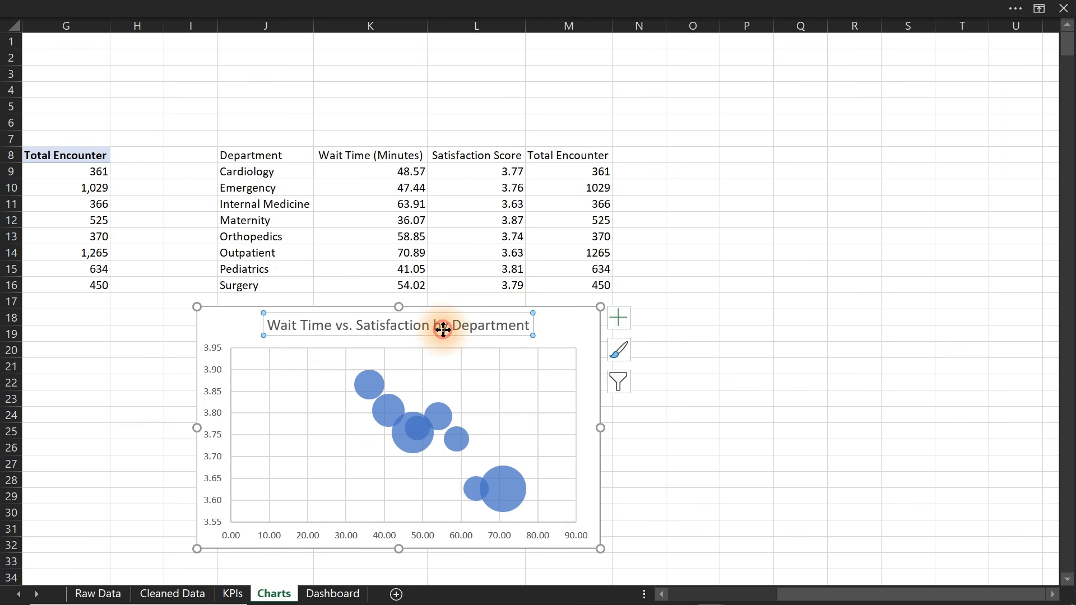
pyautogui.doubleClick(495, 324)
pyautogui.doubleClick(499, 326)
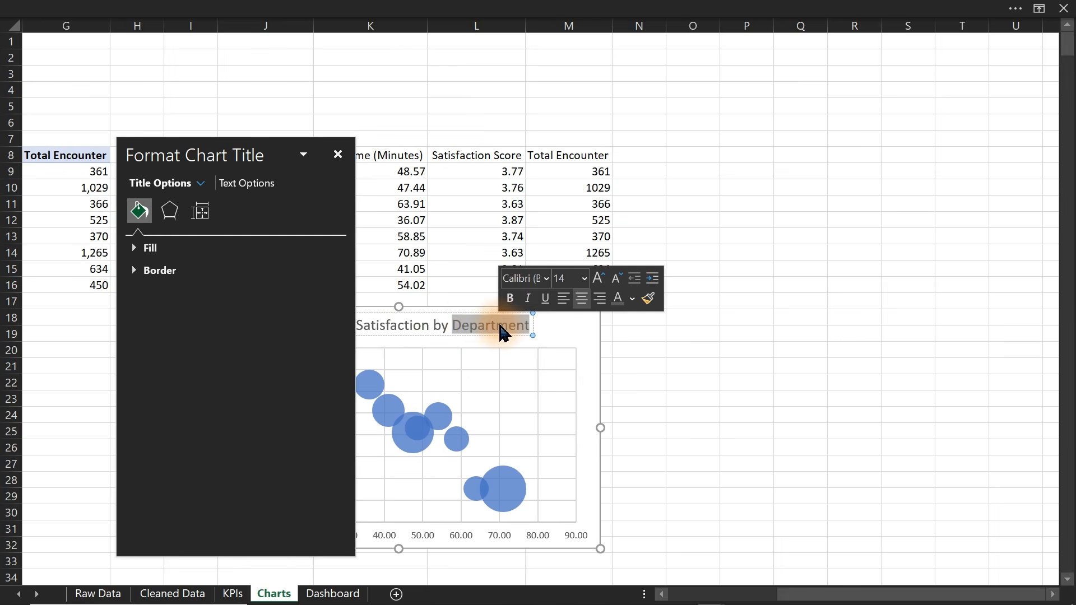
pyautogui.click(337, 154)
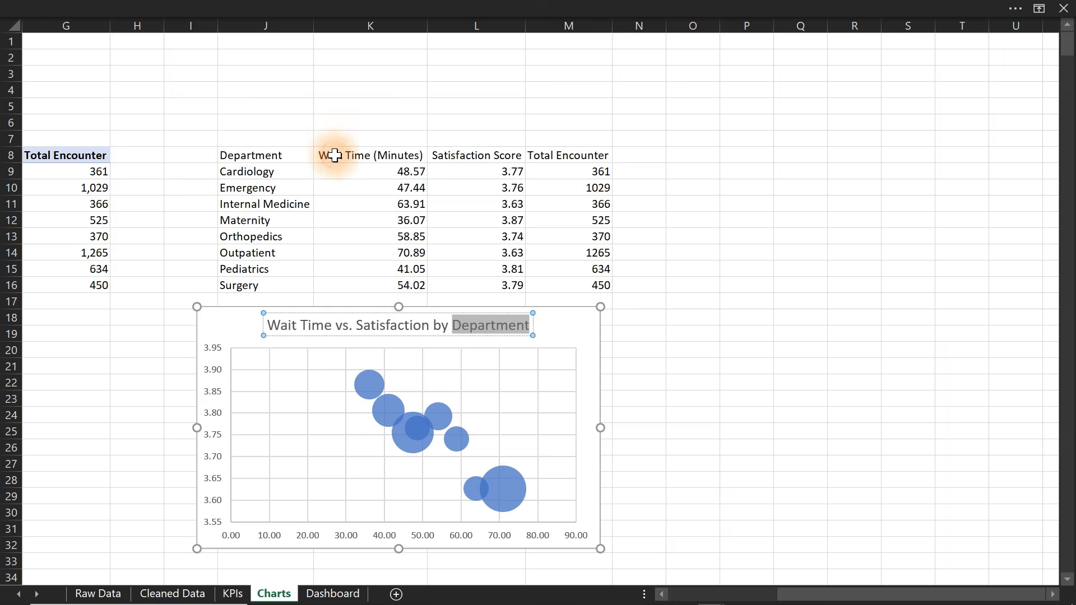
pyautogui.click(513, 324)
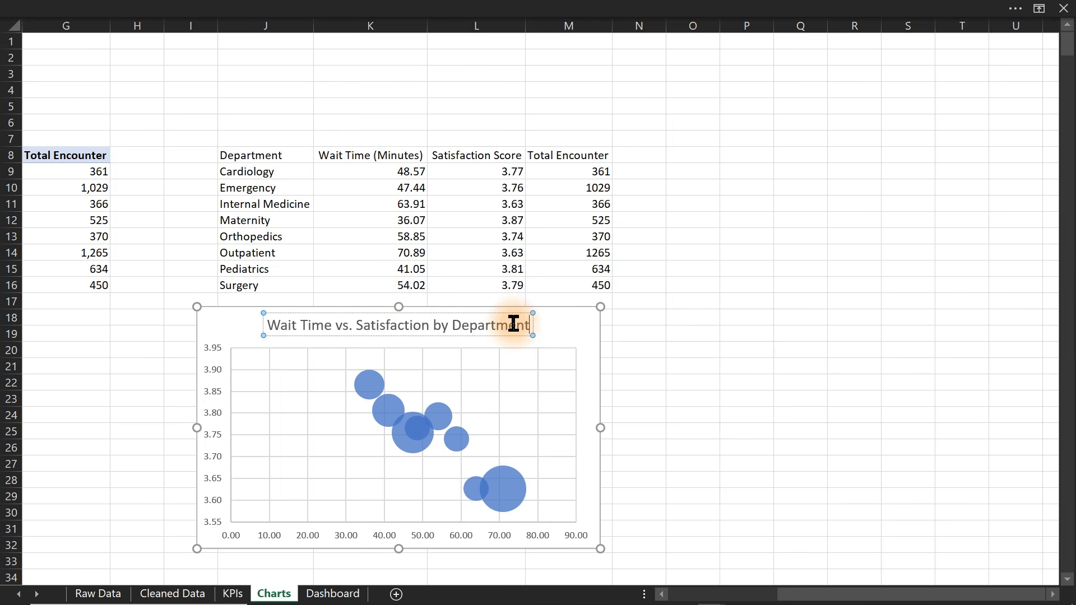
pyautogui.press('Return')
pyautogui.write('Each bubble is a department Low wait and High Satisfaction is Better')
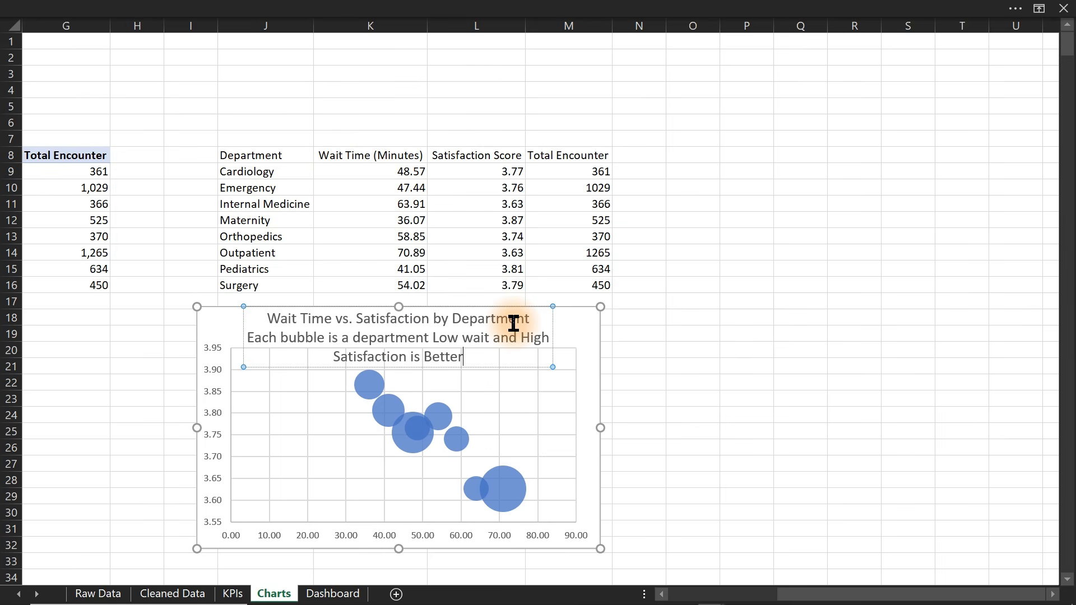
# Format the title's second line, "Each bubble is a department…", in italics at font size 9
pyautogui.moveTo(468, 357); pyautogui.dragTo(250, 339)
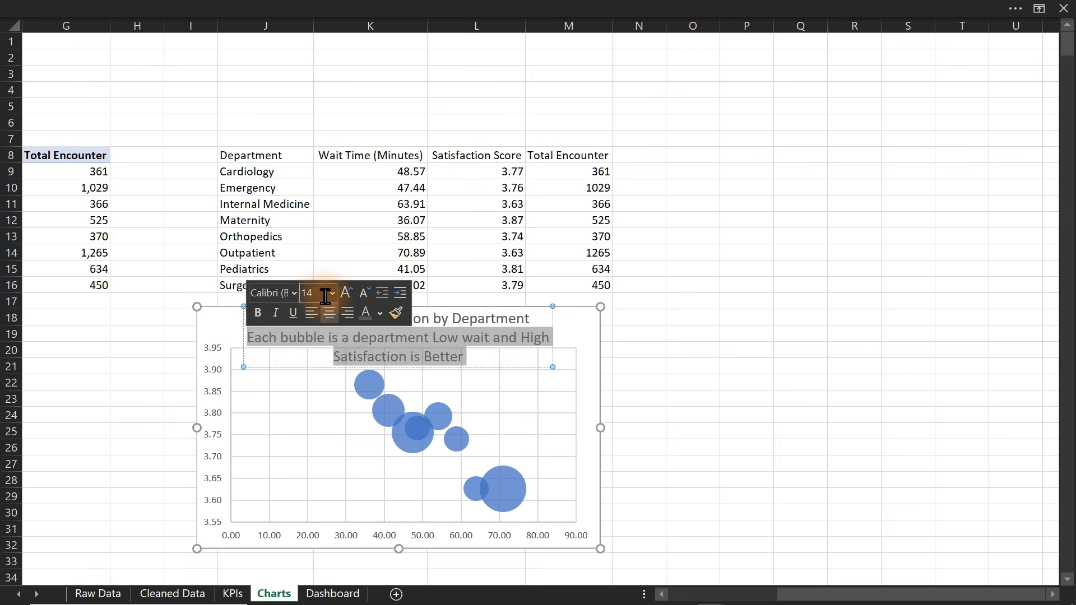
pyautogui.click(363, 292)
pyautogui.click(363, 295)
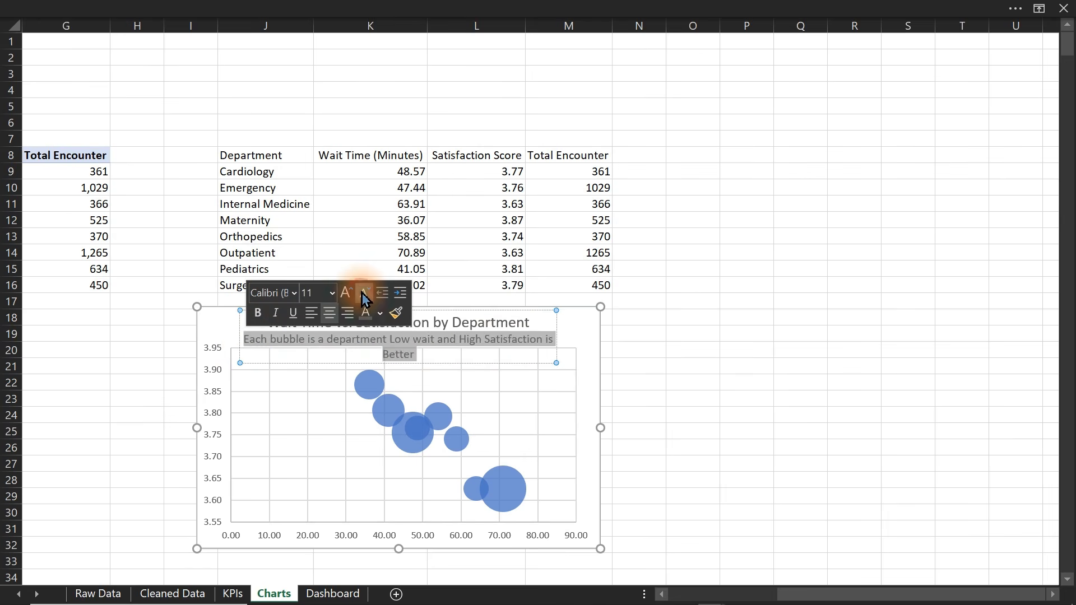
pyautogui.click(364, 294)
pyautogui.click(364, 294)
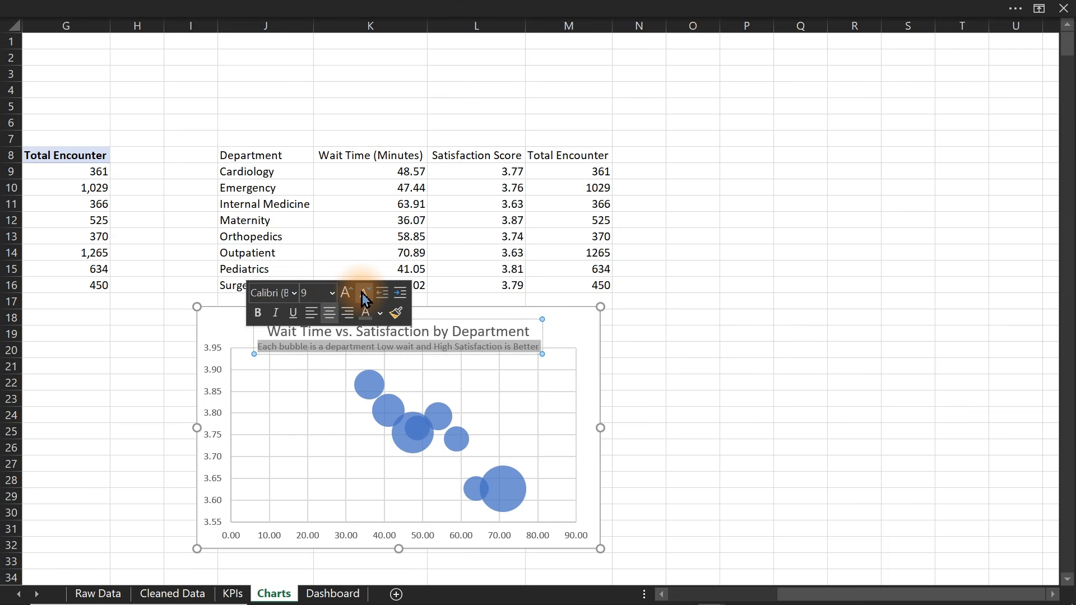
pyautogui.click(276, 314)
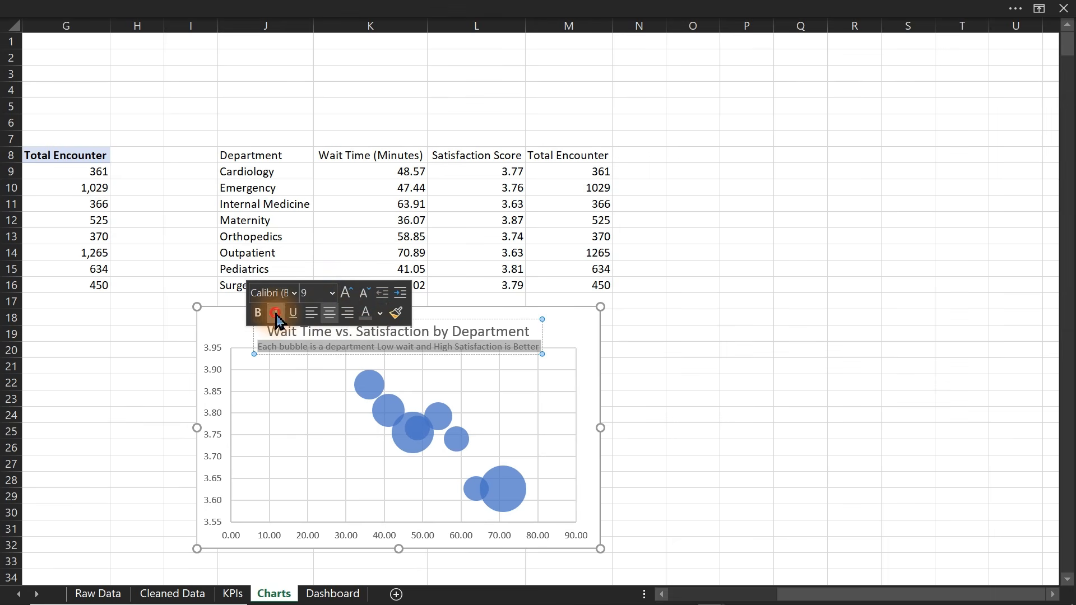
pyautogui.click(716, 301)
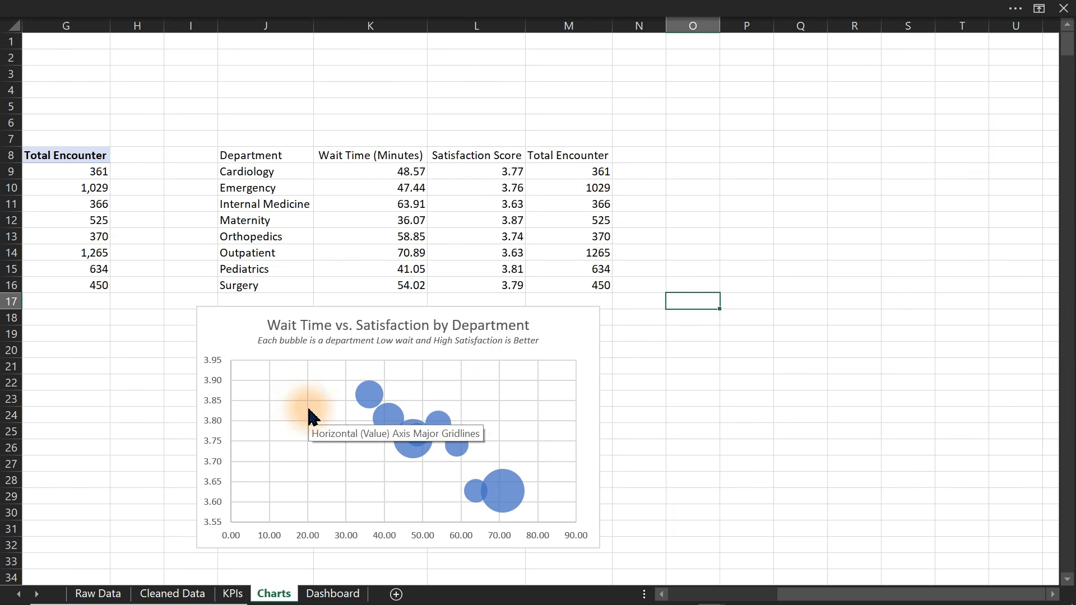
# Move the bubble chart left beneath the linked table so that it starts in column G, and deselect it
pyautogui.click(593, 423)
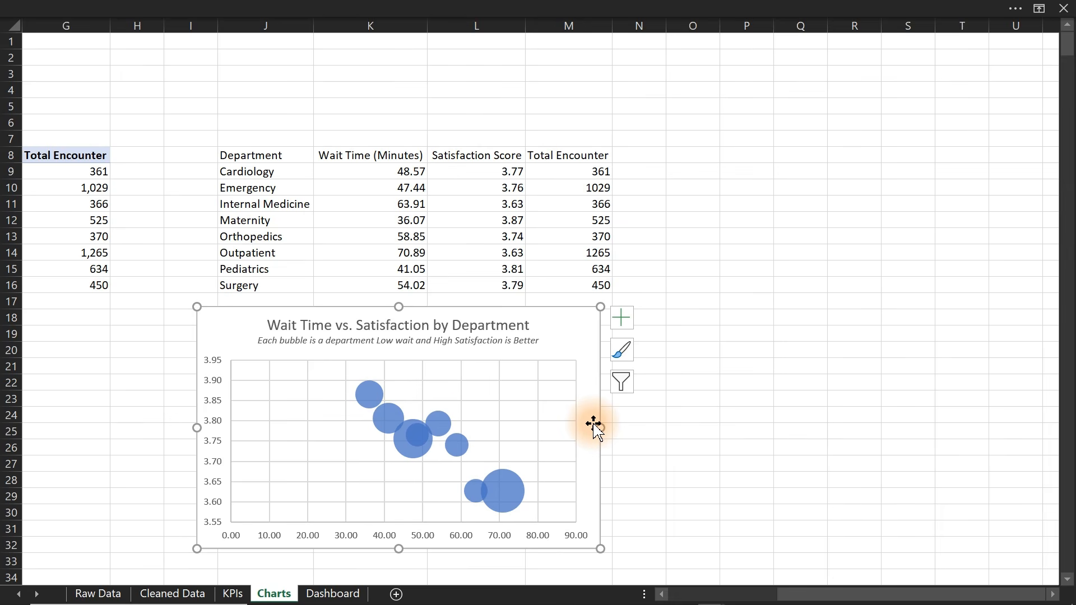
pyautogui.moveTo(597, 423); pyautogui.dragTo(491, 423)
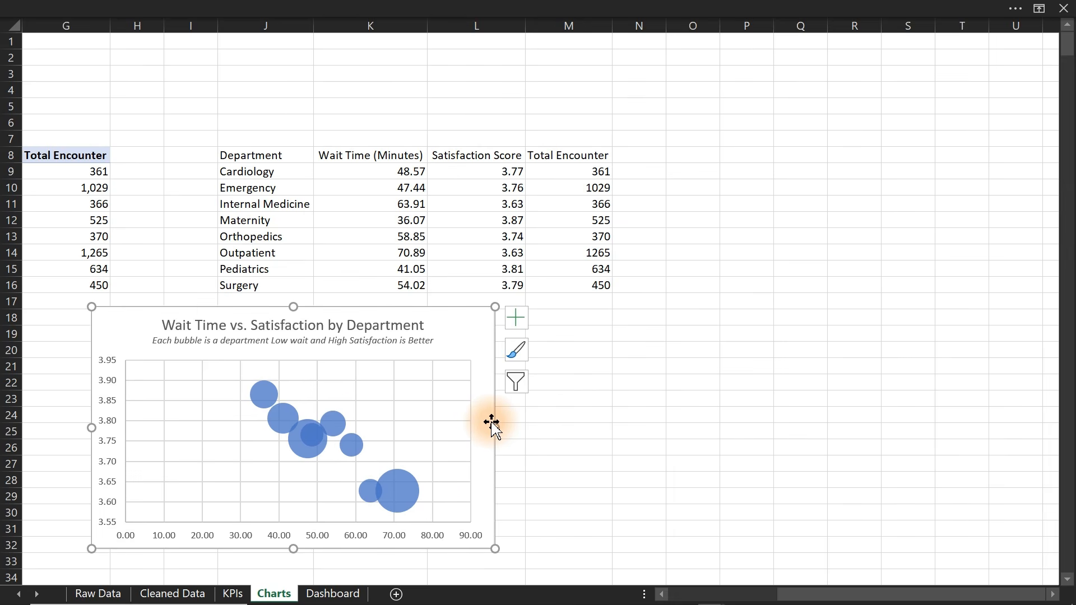
pyautogui.click(800, 171)
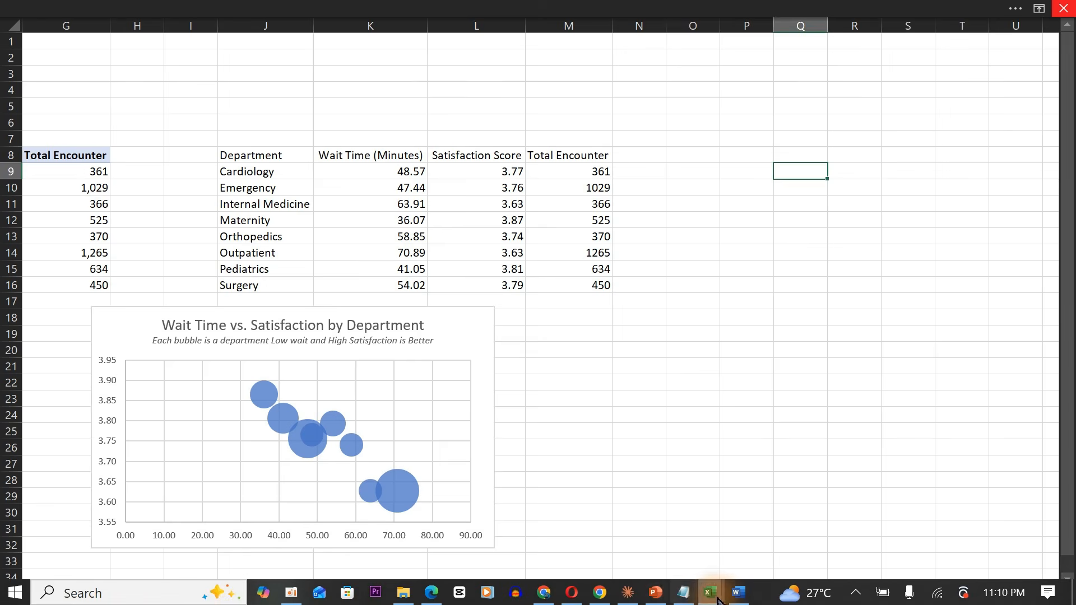
# Switch to Notepad, look up the second chart in the list, "Patient Encounters by Month", and return to the Excel workbook
pyautogui.click(682, 596)
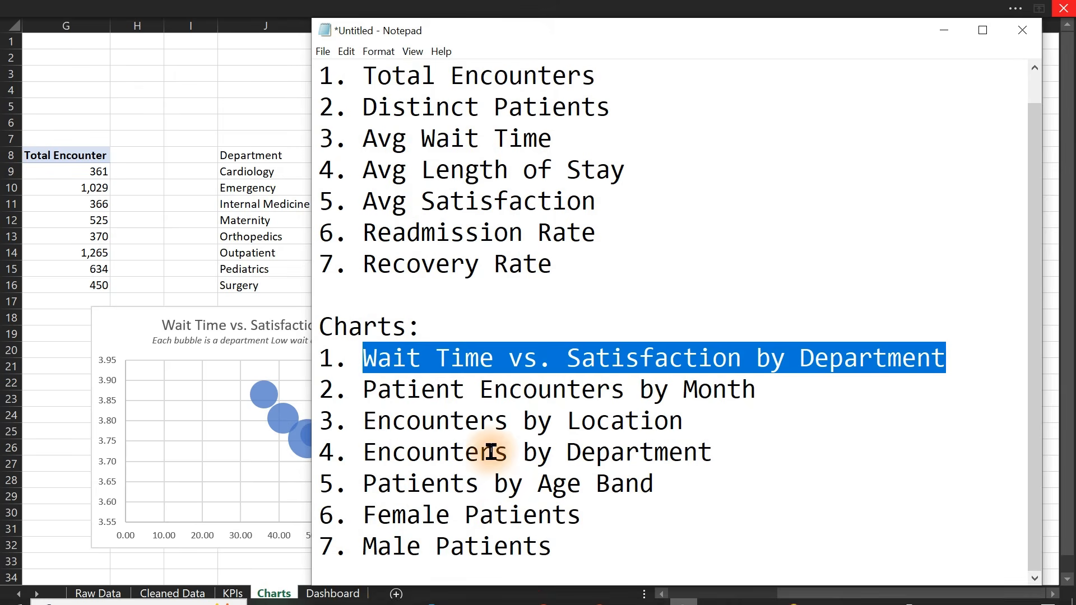
pyautogui.moveTo(361, 392); pyautogui.dragTo(764, 401)
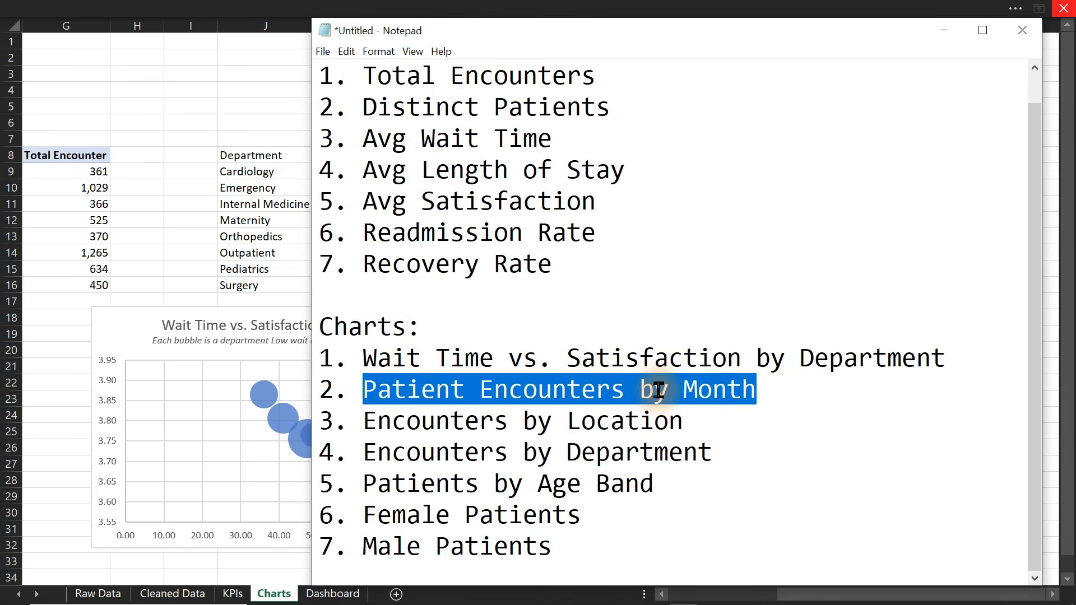
pyautogui.click(242, 74)
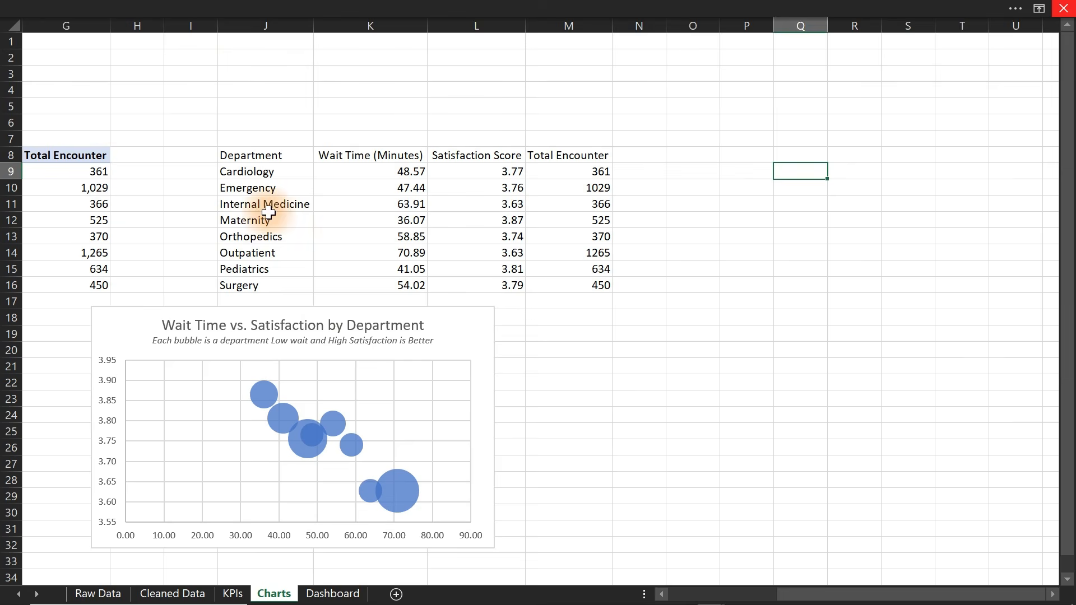
# Copy the department PivotTable in D8:G16 and paste it to the right of the existing tables, starting at cell S8
pyautogui.click(89, 156)
pyautogui.moveTo(79, 163); pyautogui.dragTo(131, 281)
pyautogui.hotkey('ctrl', 'c')
pyautogui.click(1052, 594)
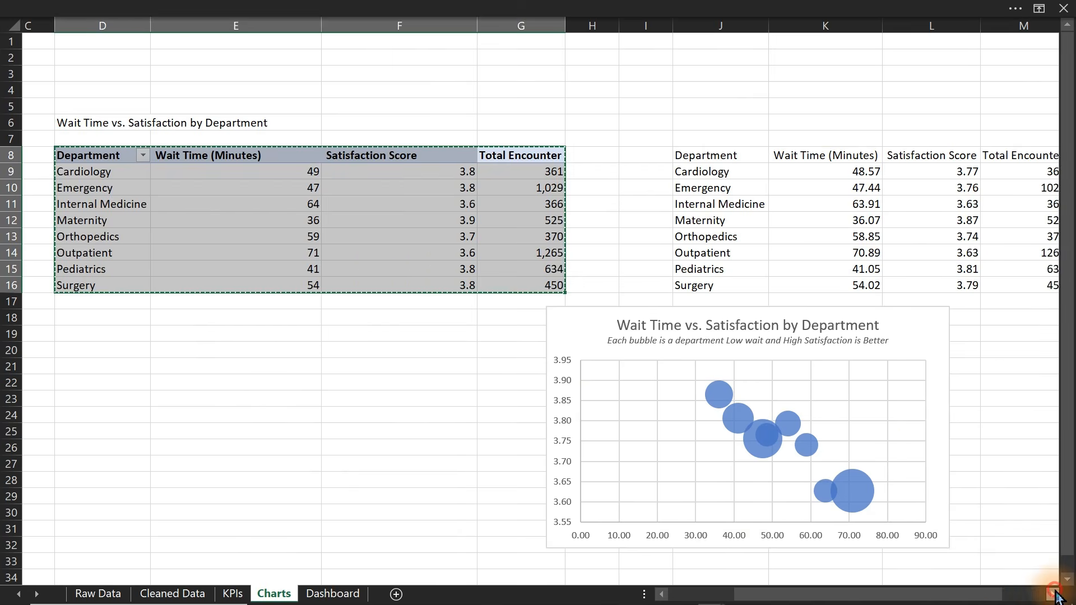
pyautogui.click(1052, 593)
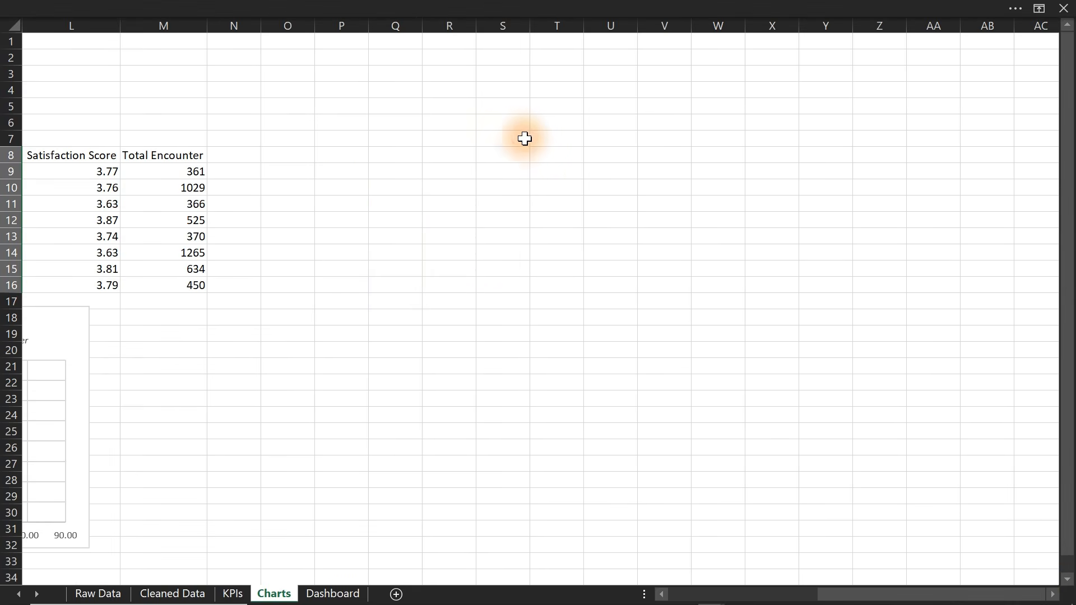
pyautogui.click(514, 152)
pyautogui.hotkey('ctrl', 'v')
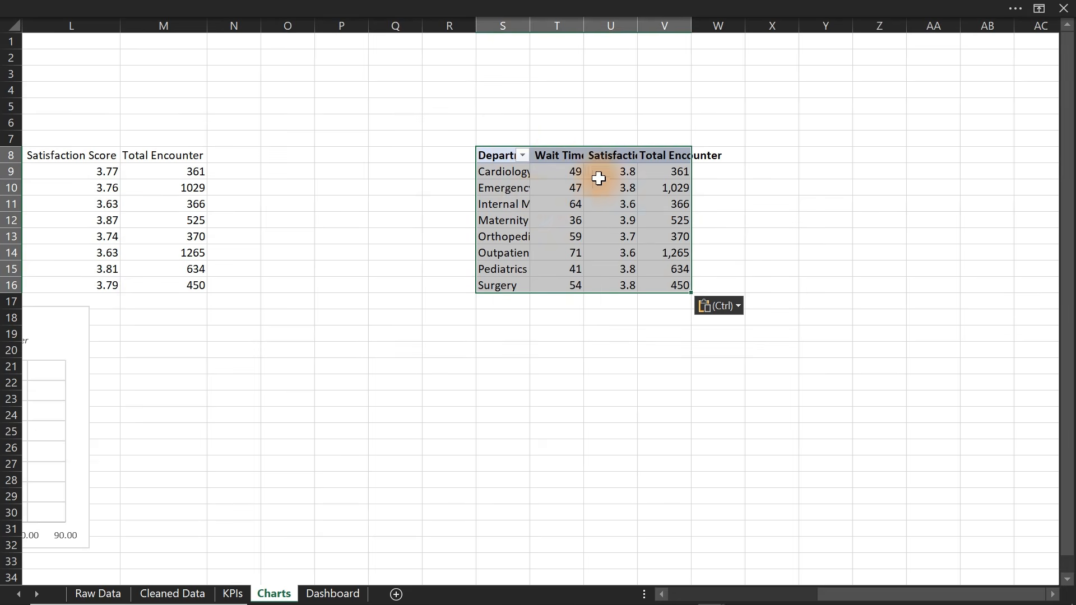
# Reconfigure the copied PivotTable at S8 to list Admission Date in rows with Total Encounter as the only value
pyautogui.click(524, 204)
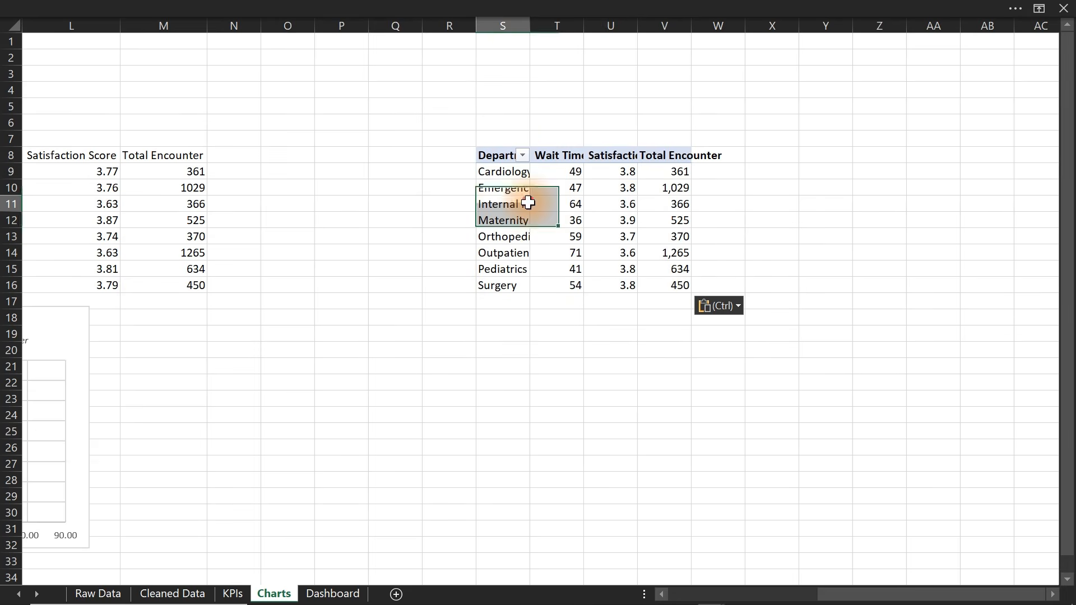
pyautogui.rightClick(501, 185)
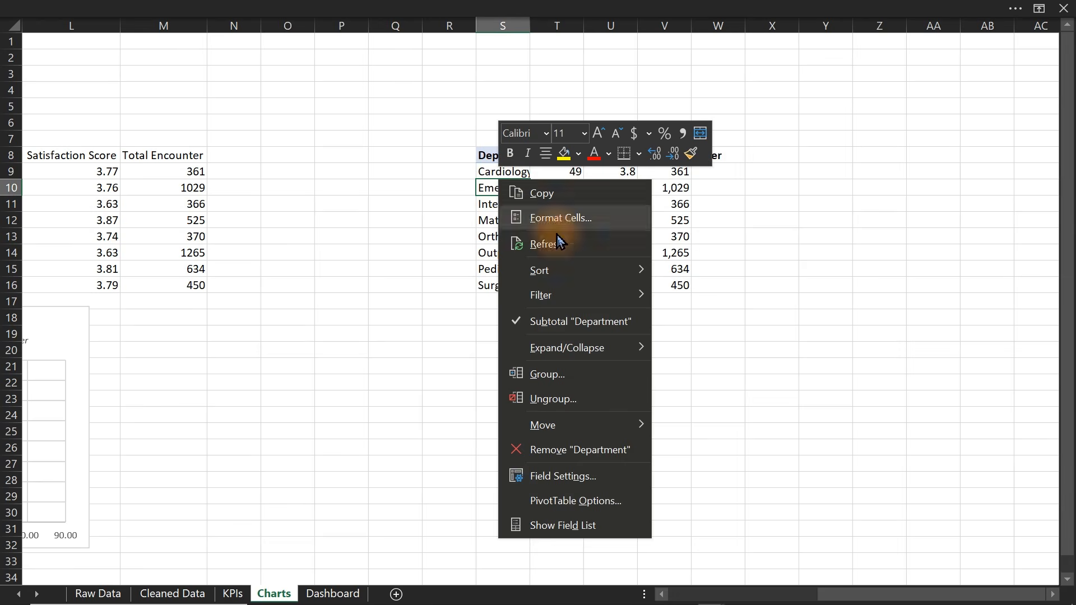
pyautogui.click(558, 527)
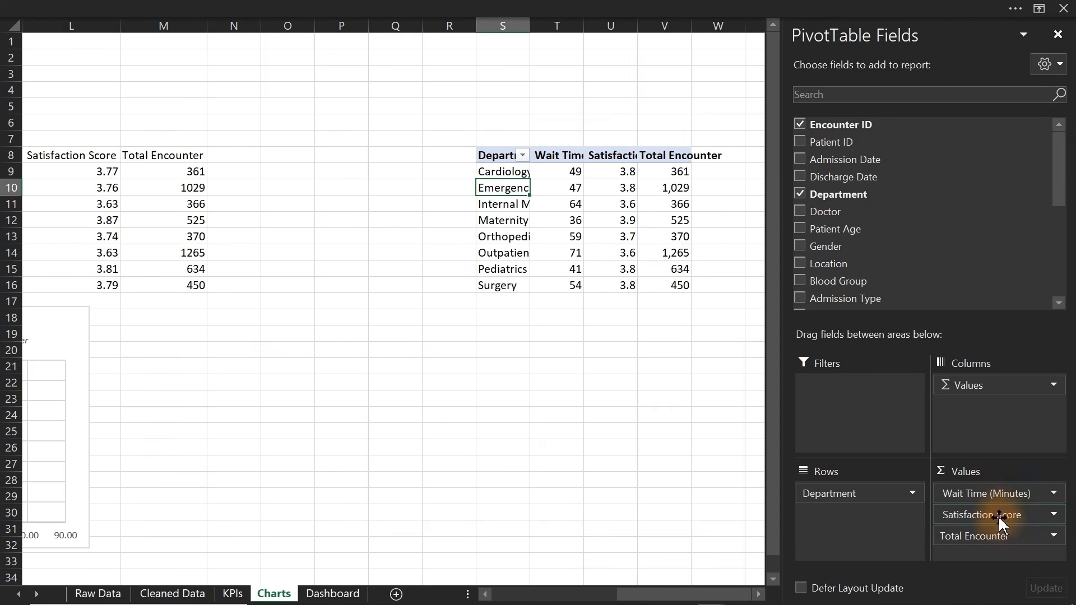
pyautogui.moveTo(992, 512); pyautogui.dragTo(722, 473)
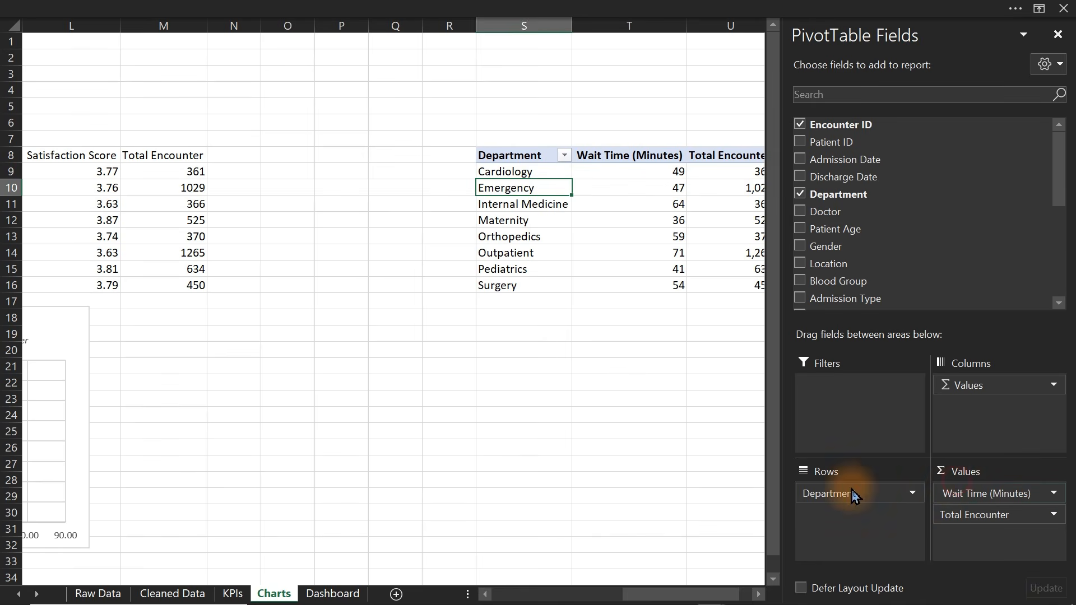
pyautogui.moveTo(939, 499); pyautogui.dragTo(577, 493)
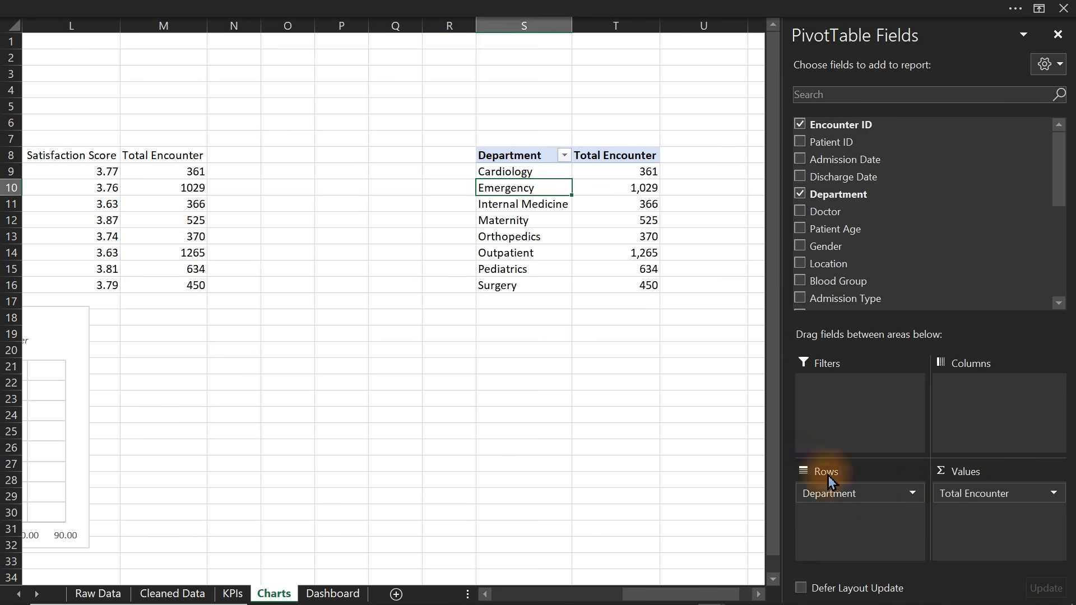
pyautogui.moveTo(871, 494); pyautogui.dragTo(497, 416)
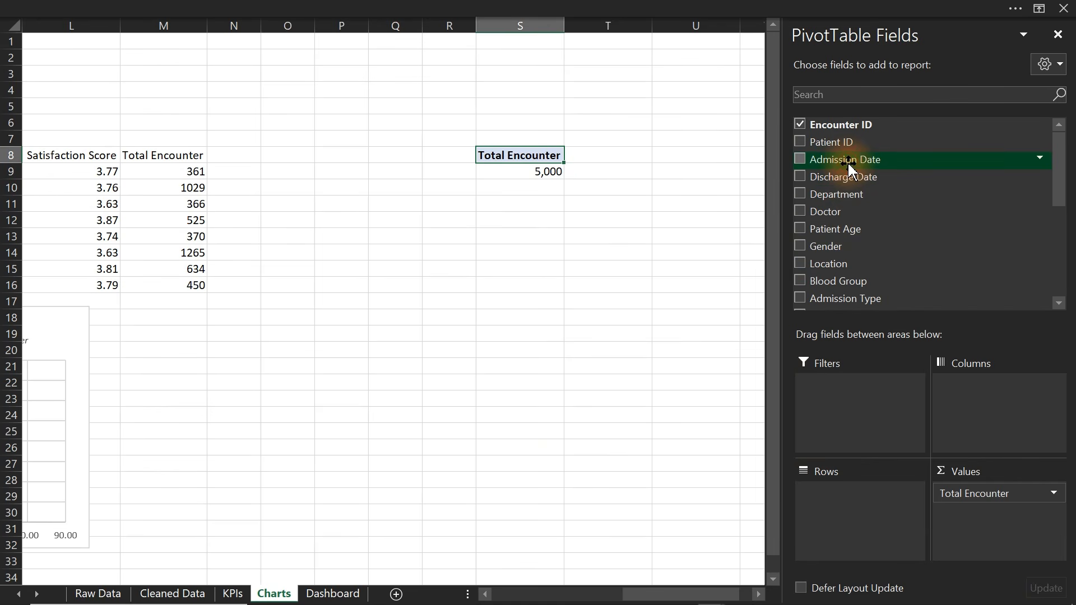
pyautogui.moveTo(848, 165); pyautogui.dragTo(877, 520)
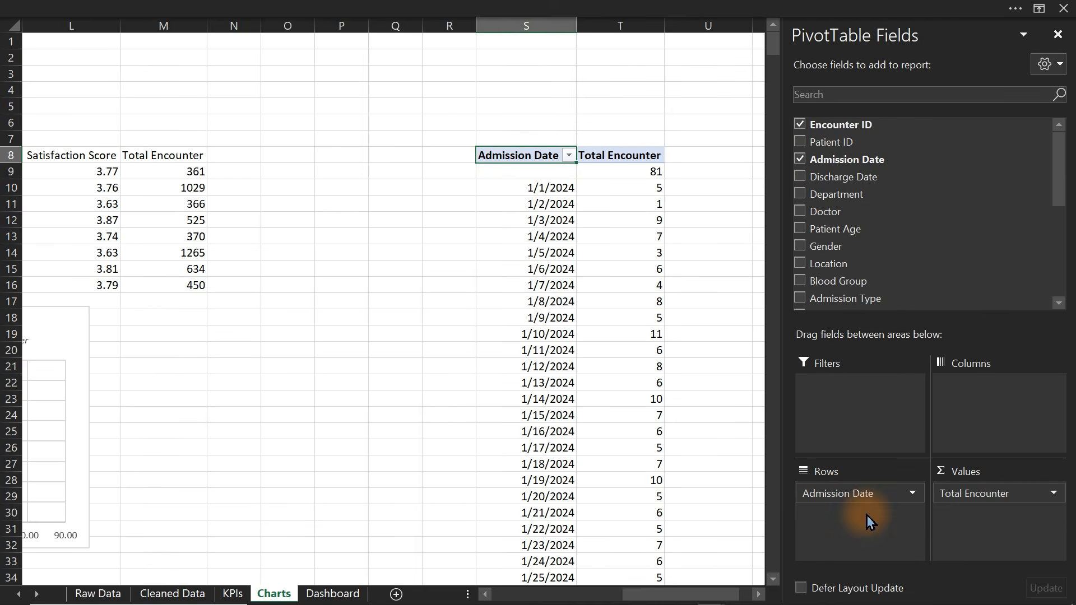
# Try to ungroup and then group the Admission Date rows of the PivotTable at S8
pyautogui.rightClick(539, 223)
pyautogui.moveTo(597, 340)
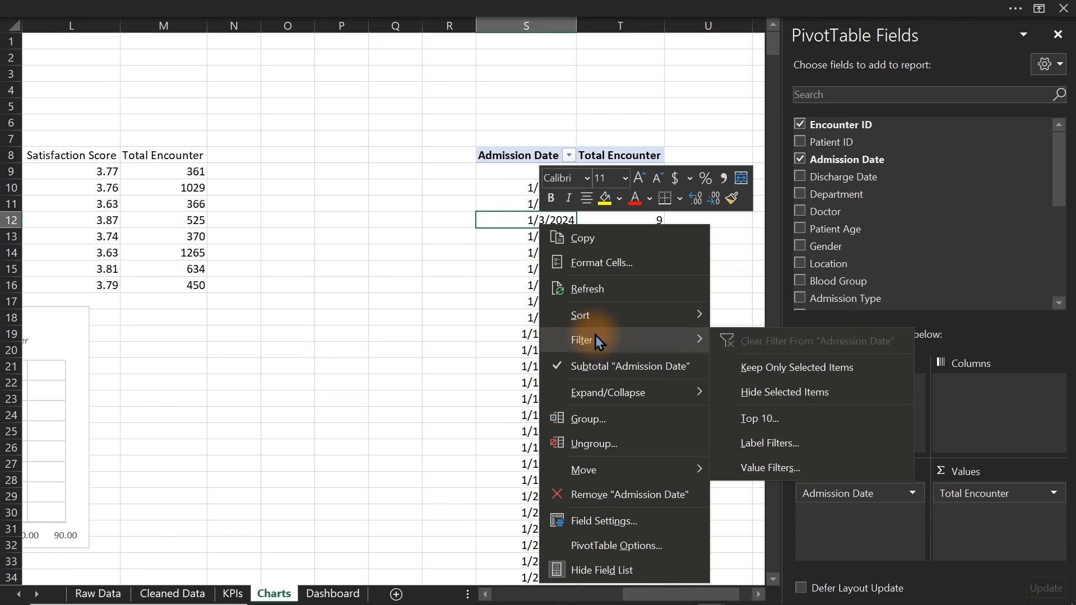
pyautogui.click(597, 443)
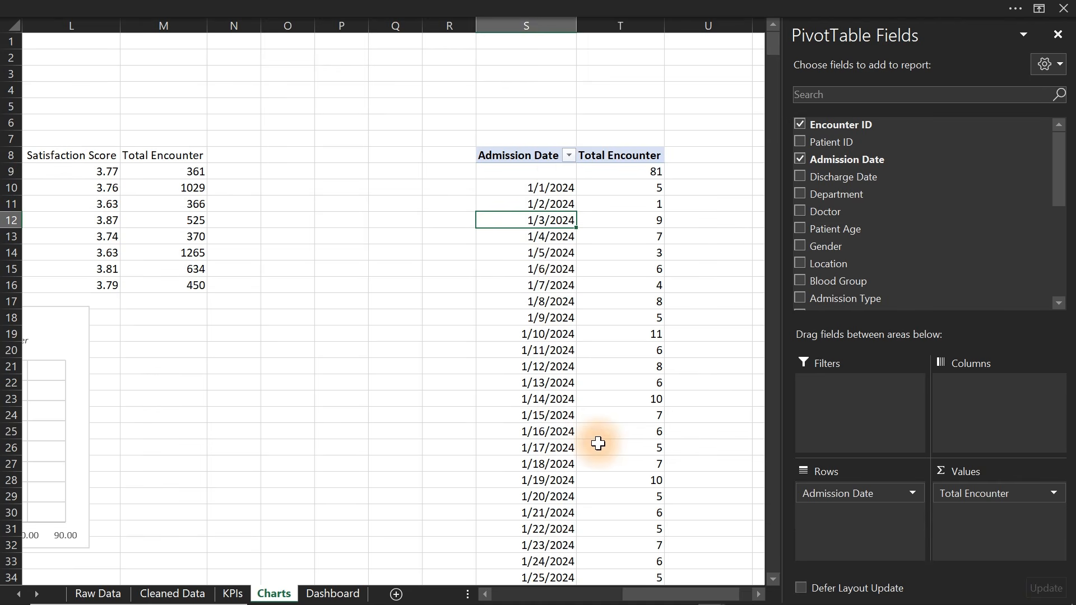
pyautogui.rightClick(550, 238)
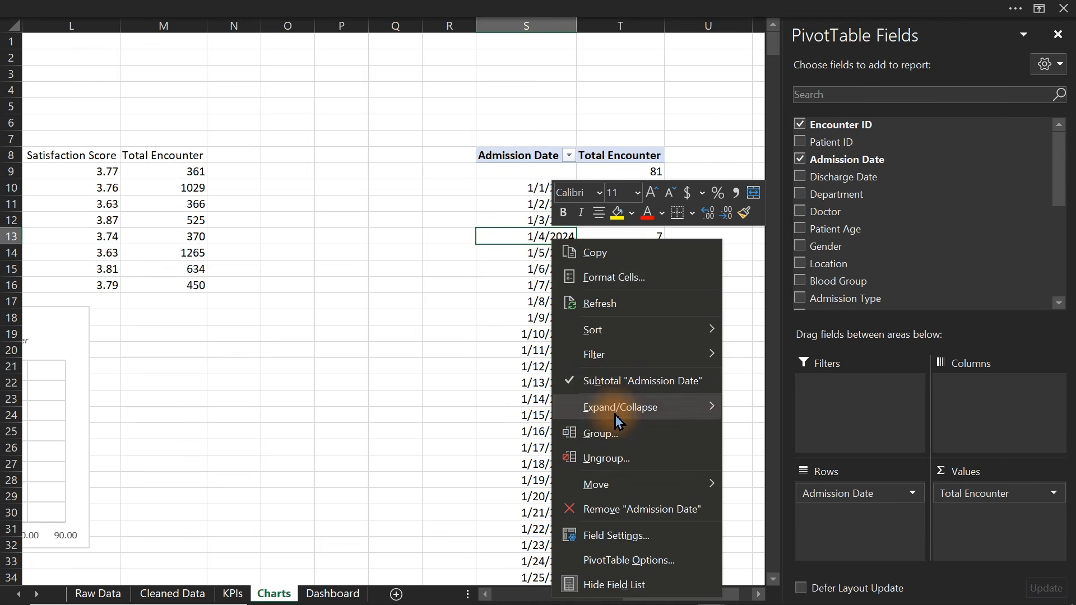
pyautogui.click(614, 439)
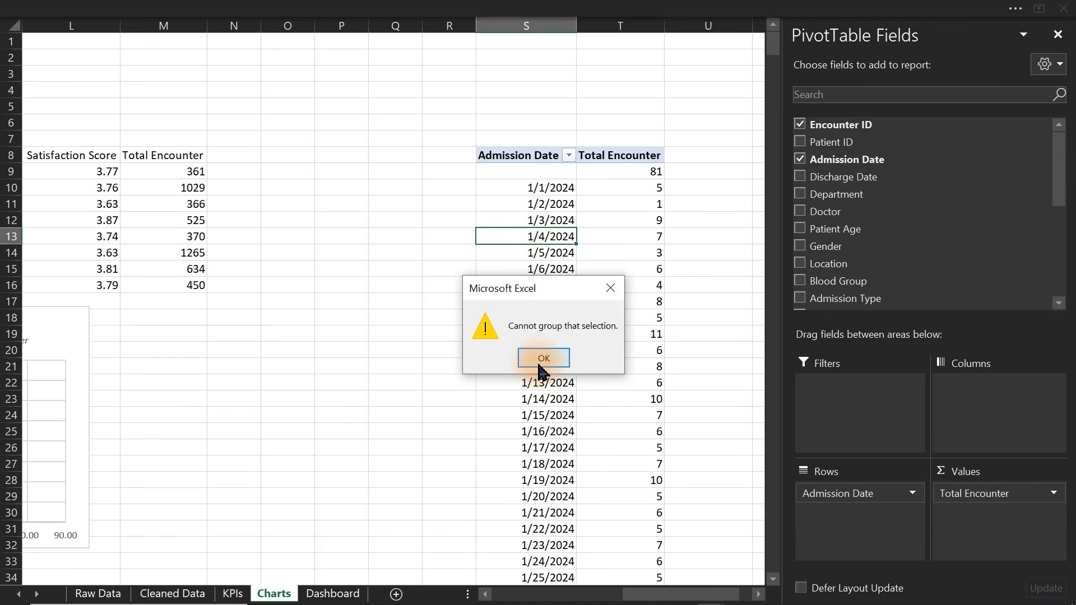
pyautogui.click(542, 359)
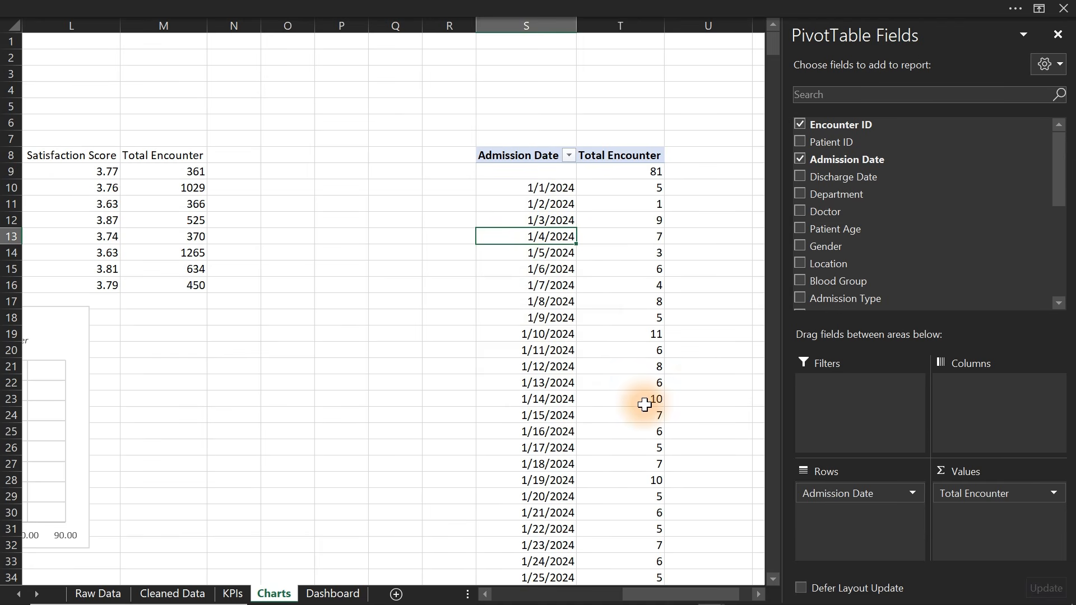
# Format the Admission Date column on the Cleaned Data sheet as Short Date
pyautogui.click(172, 593)
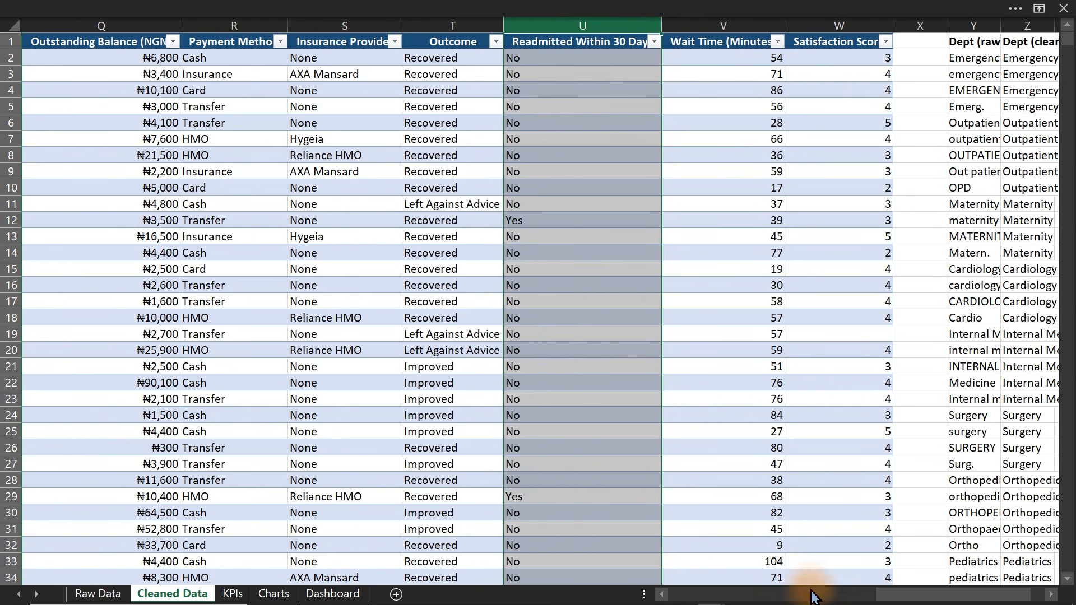
pyautogui.moveTo(922, 593); pyautogui.dragTo(636, 582)
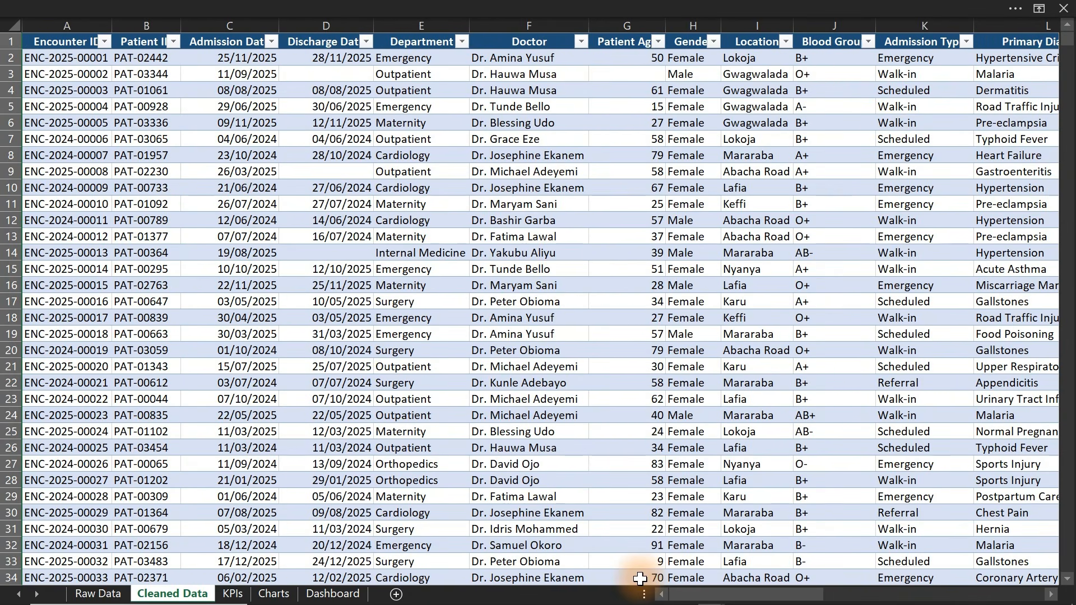
pyautogui.click(237, 26)
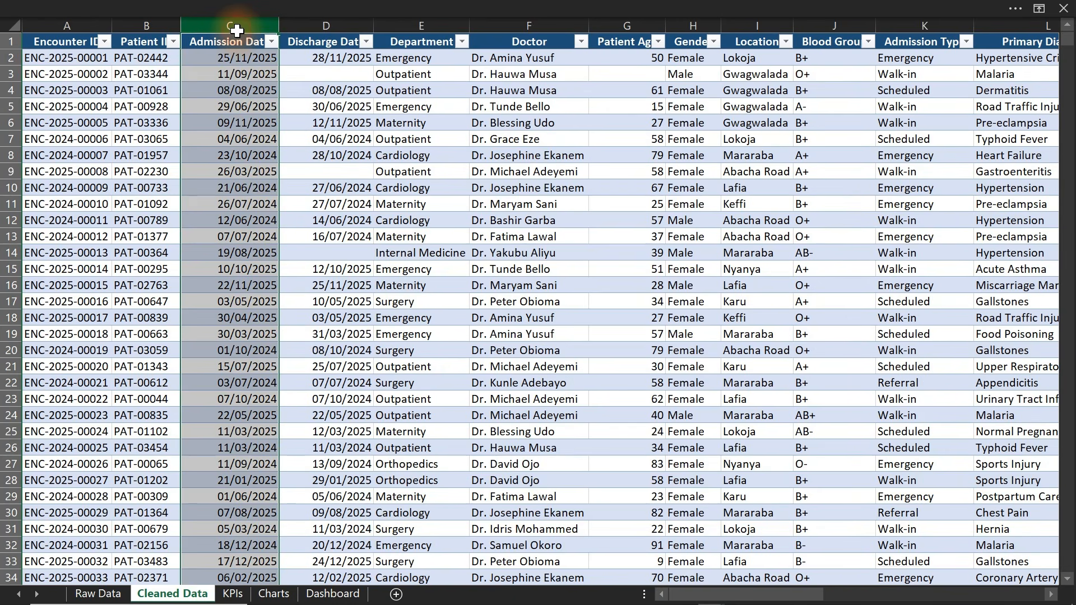
pyautogui.click(344, 7)
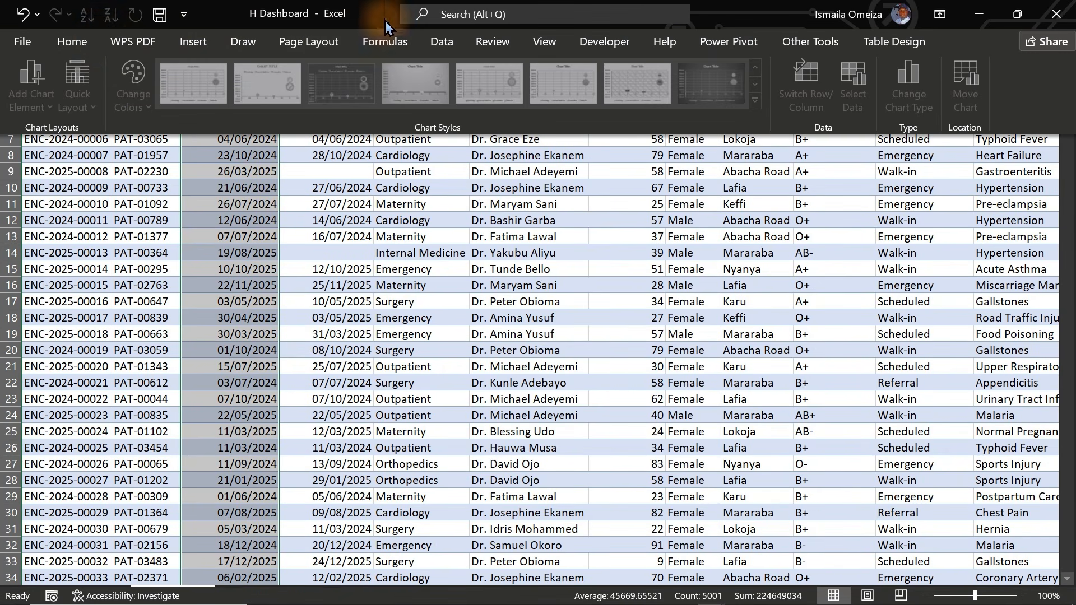
pyautogui.click(87, 41)
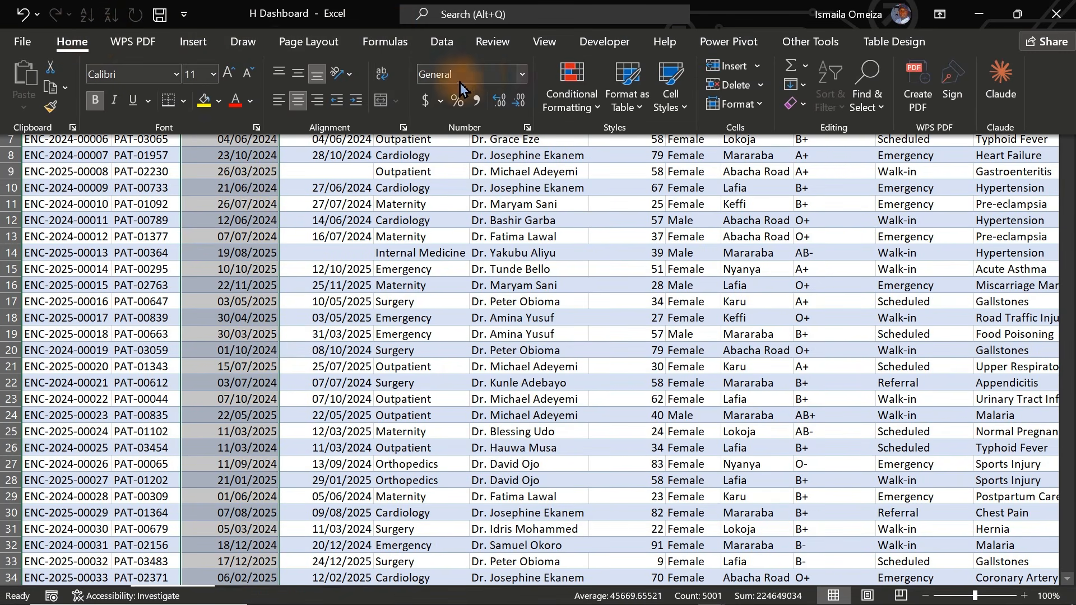
pyautogui.click(523, 74)
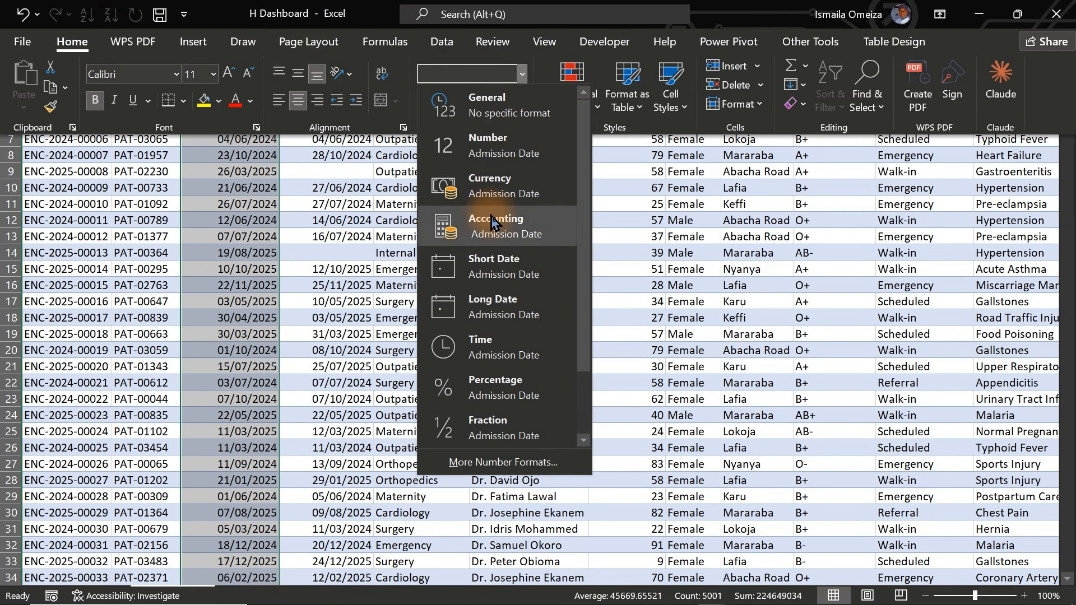
pyautogui.click(510, 273)
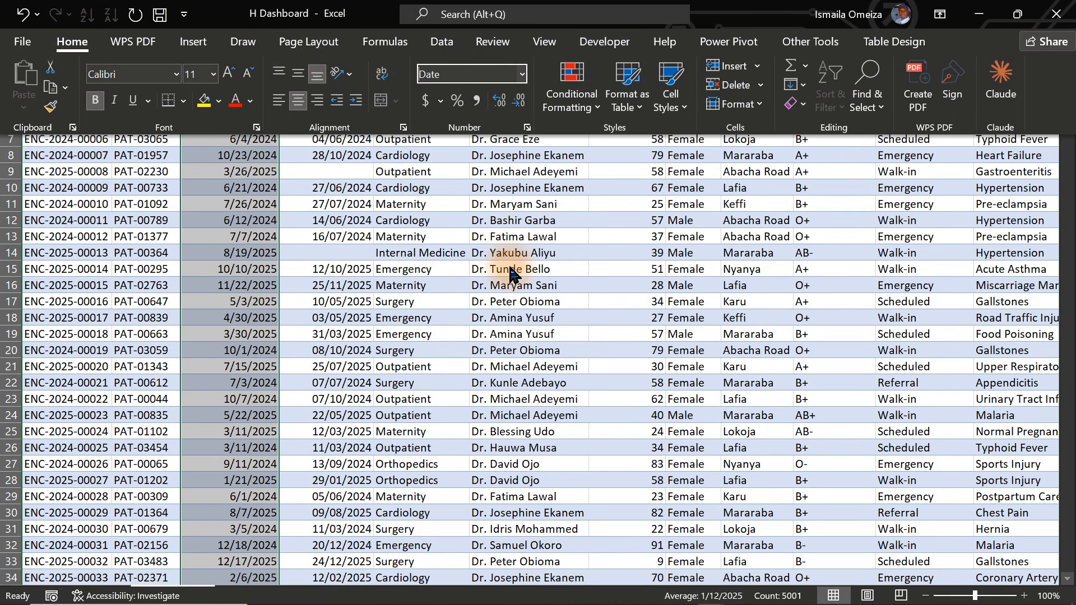
pyautogui.hotkey('ctrl', 'shift', 'F1')
pyautogui.click(252, 273)
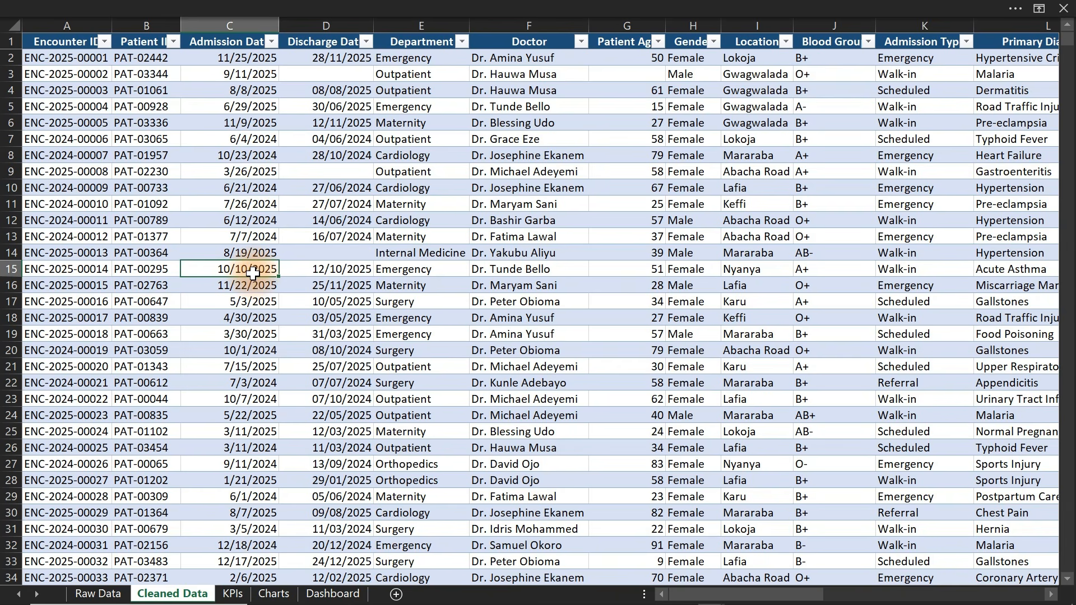
# Refresh the Admission Date PivotTable on the Charts sheet and try again to group its dates
pyautogui.click(274, 594)
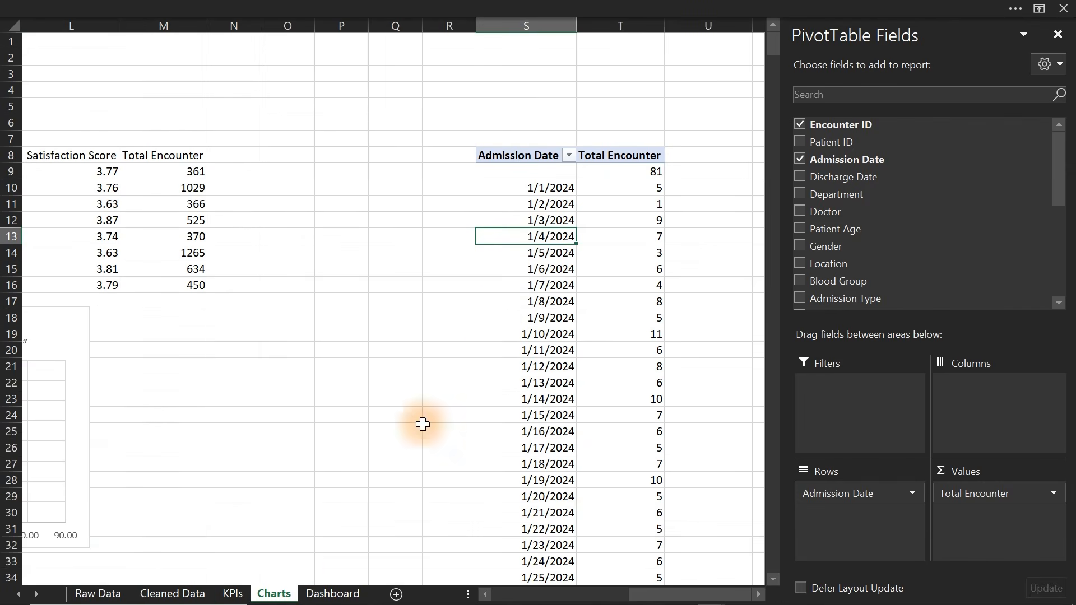
pyautogui.rightClick(540, 241)
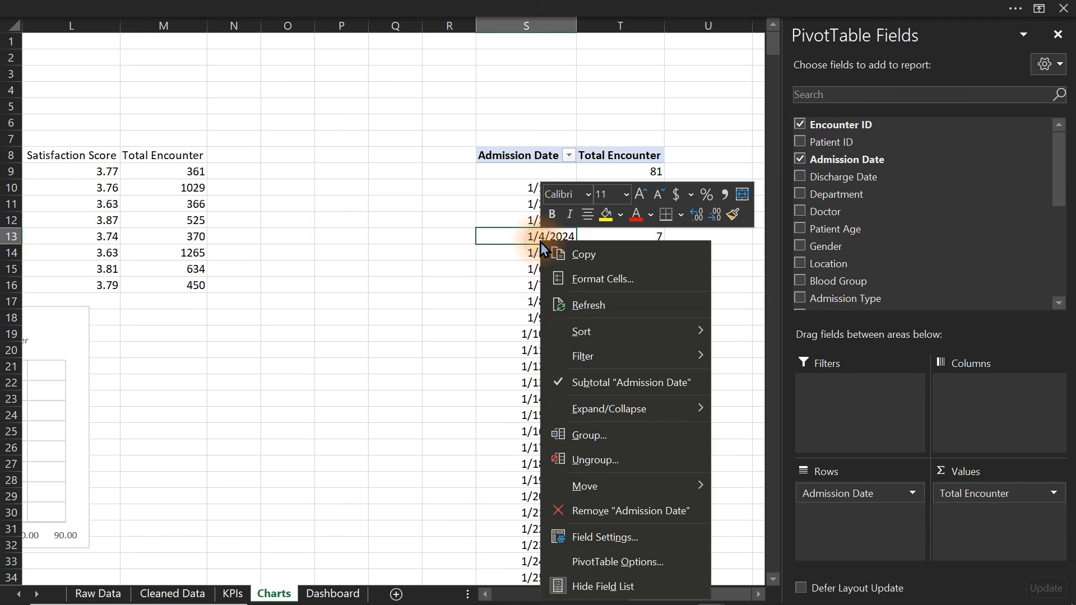
pyautogui.click(582, 307)
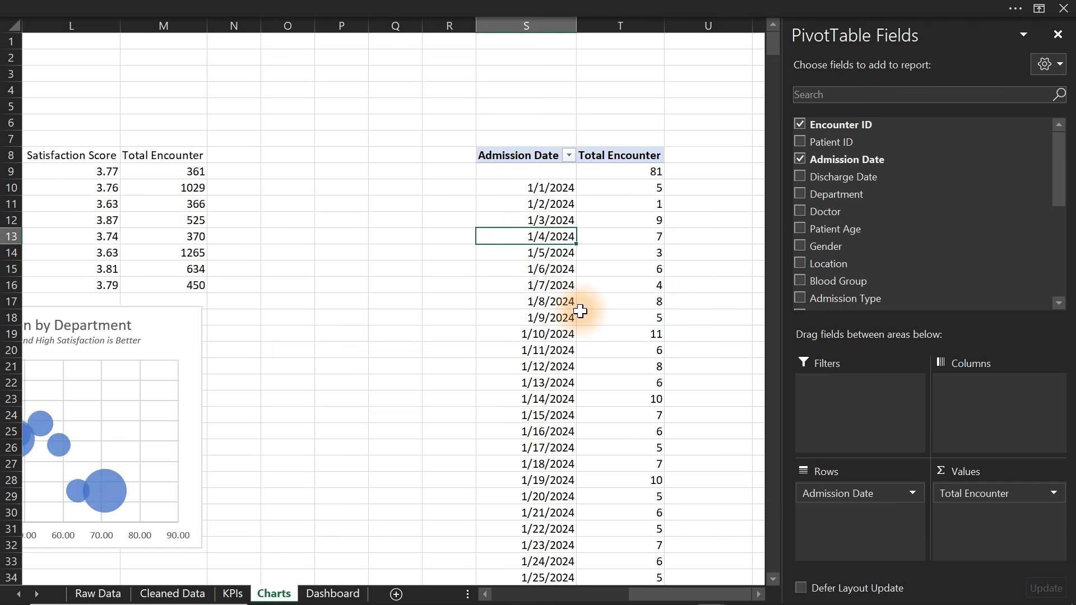
pyautogui.rightClick(553, 239)
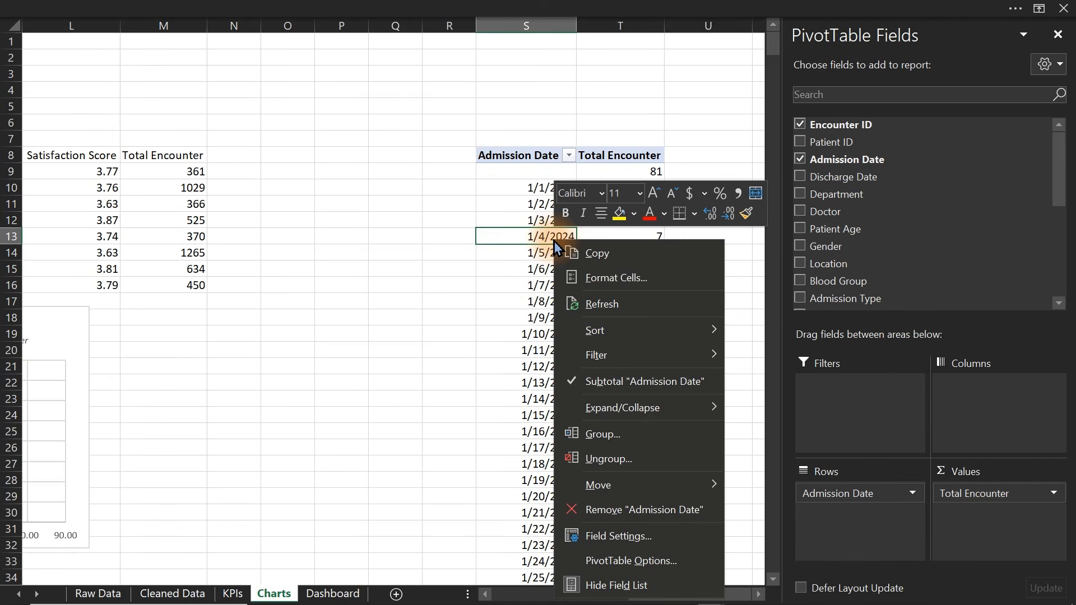
pyautogui.click(625, 437)
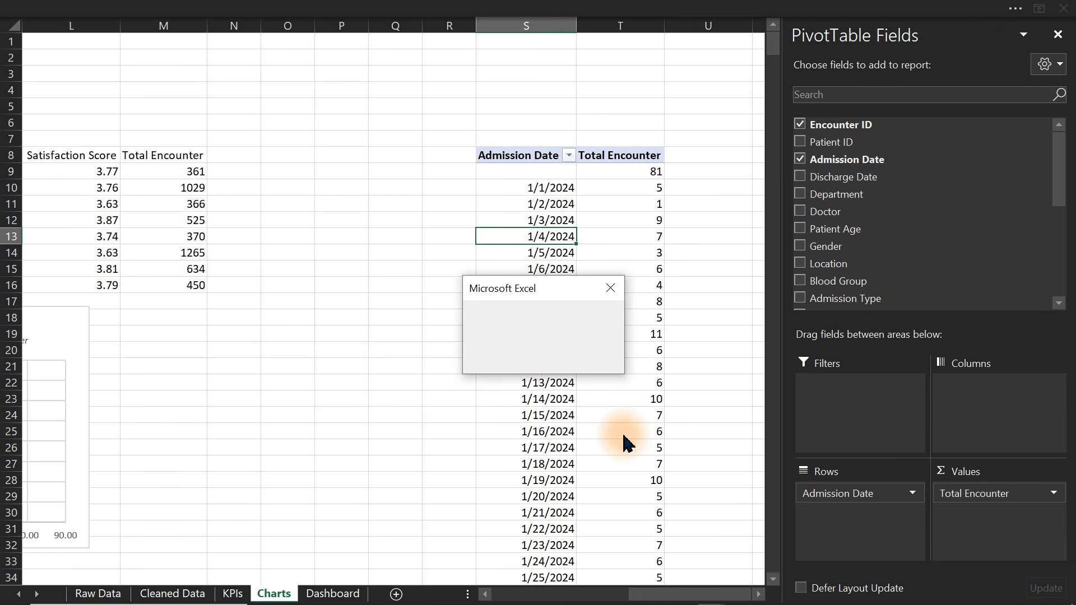
pyautogui.click(546, 361)
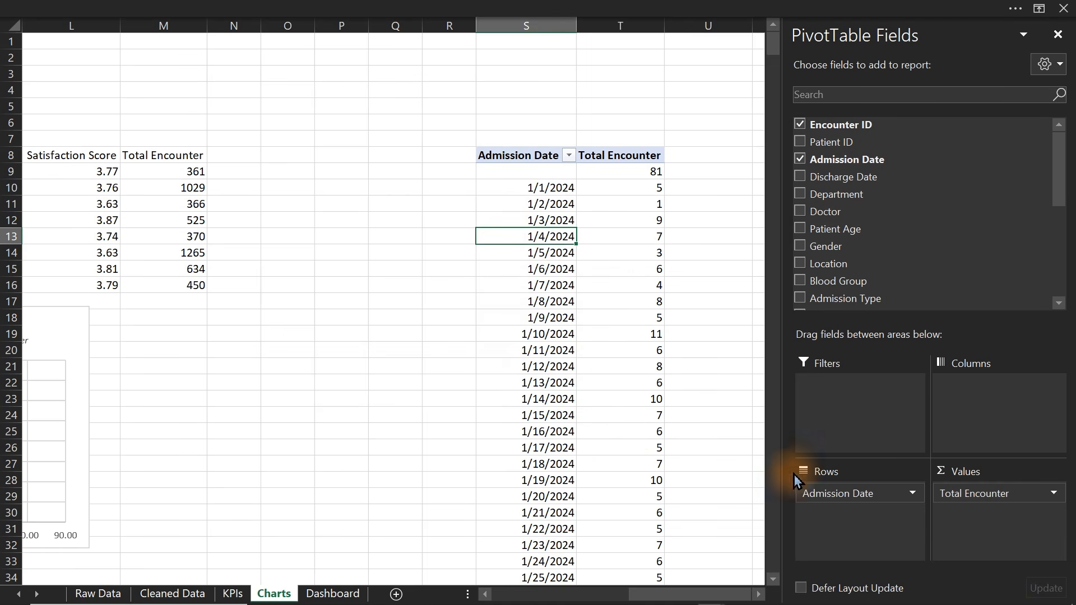
# Remove Admission Date from the PivotTable's rows and add the field back
pyautogui.moveTo(879, 493); pyautogui.dragTo(485, 317)
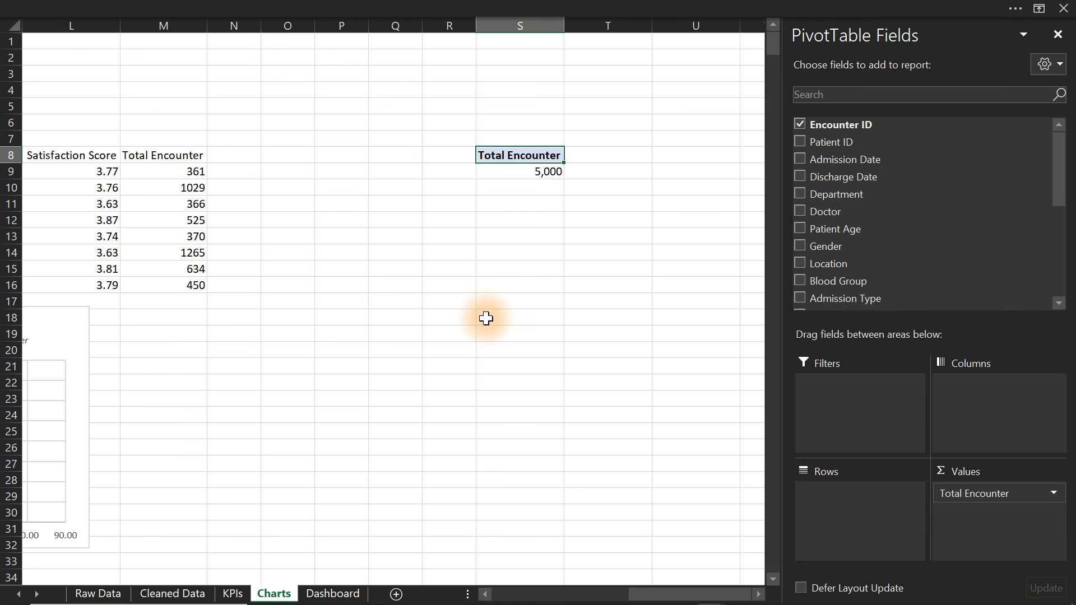
pyautogui.rightClick(843, 167)
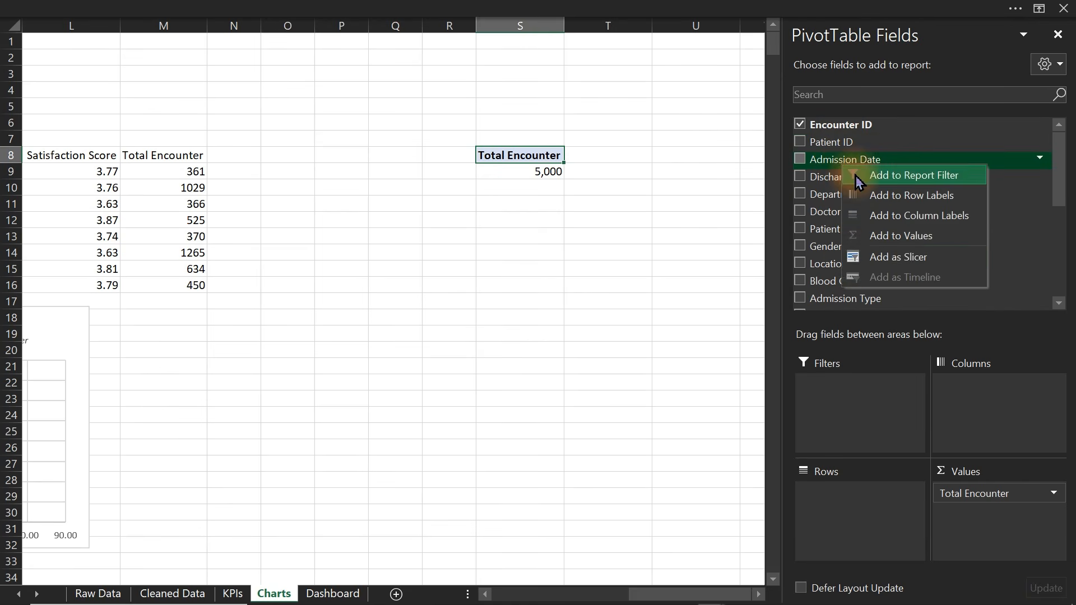
pyautogui.click(800, 160)
pyautogui.click(800, 161)
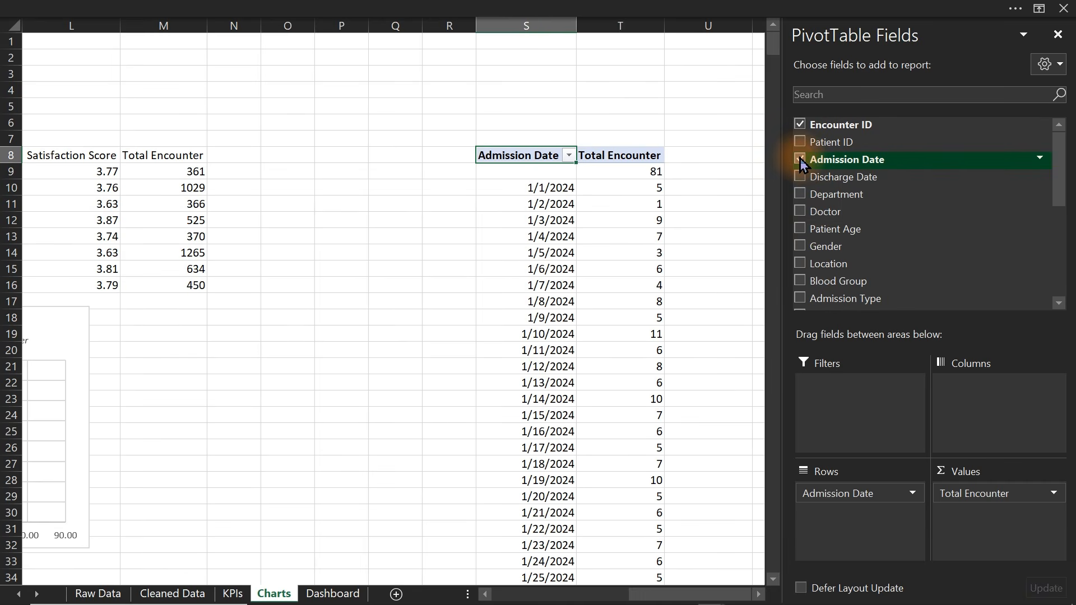
# Try to group the PivotTable's Admission Date rows from the 1/2/2024 cell
pyautogui.click(548, 189)
pyautogui.click(548, 202)
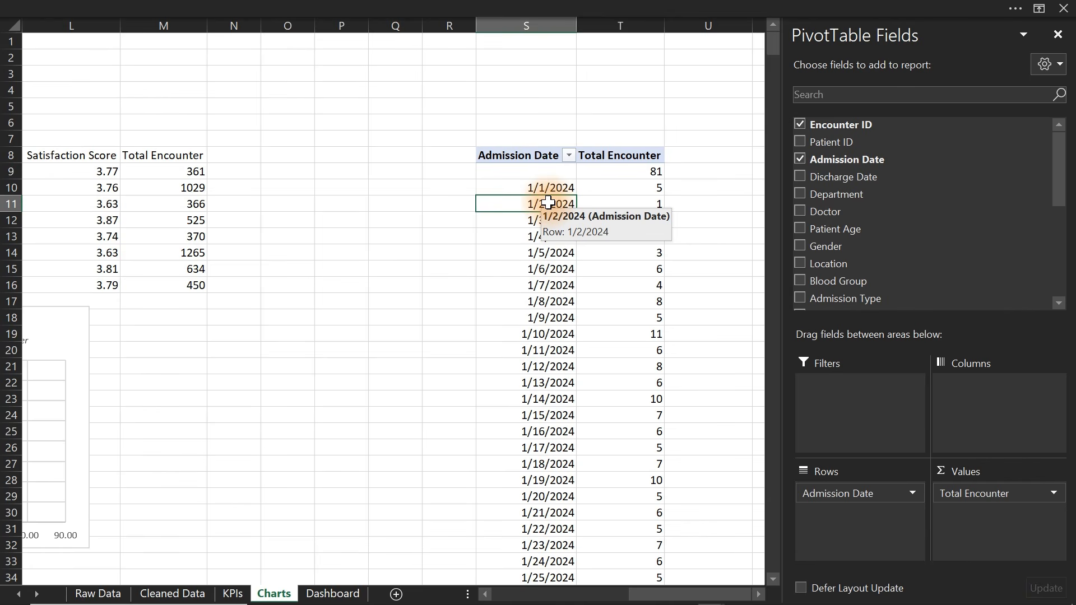
pyautogui.rightClick(548, 202)
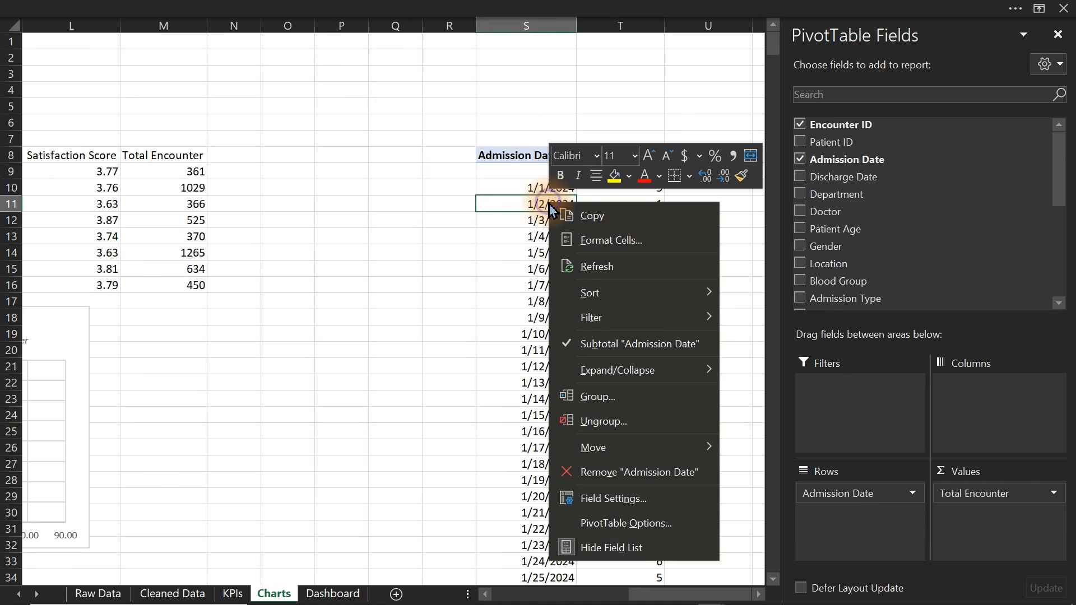
pyautogui.click(609, 407)
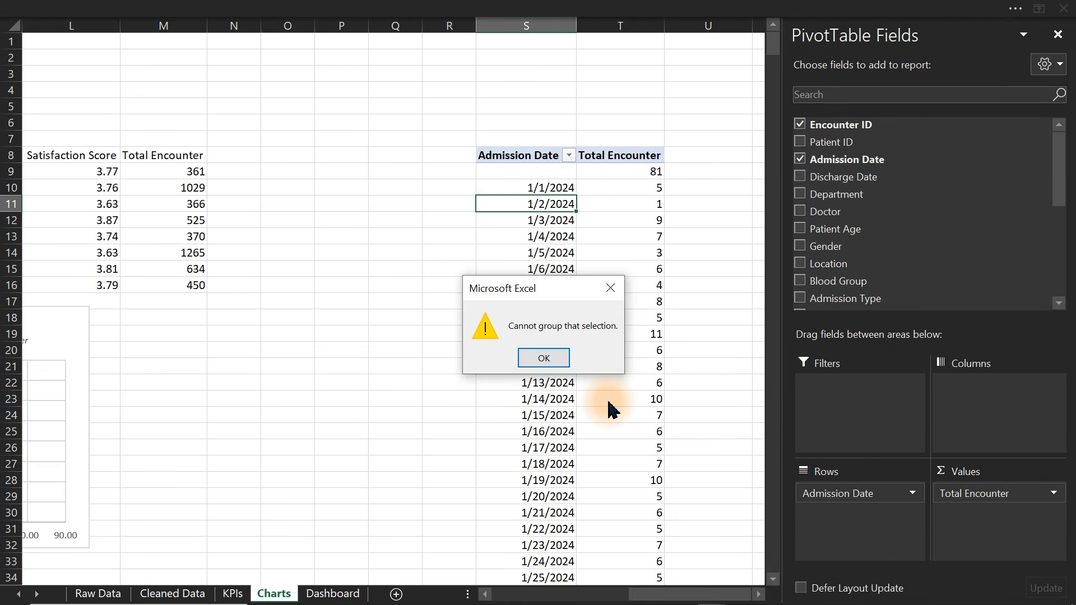
pyautogui.press('Return')
pyautogui.click(796, 235)
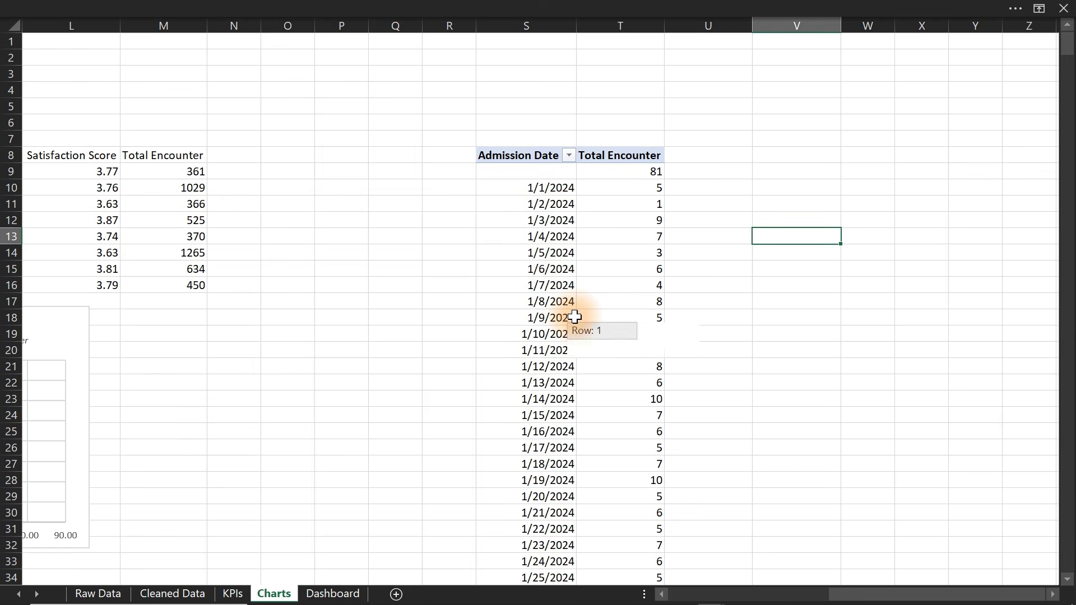
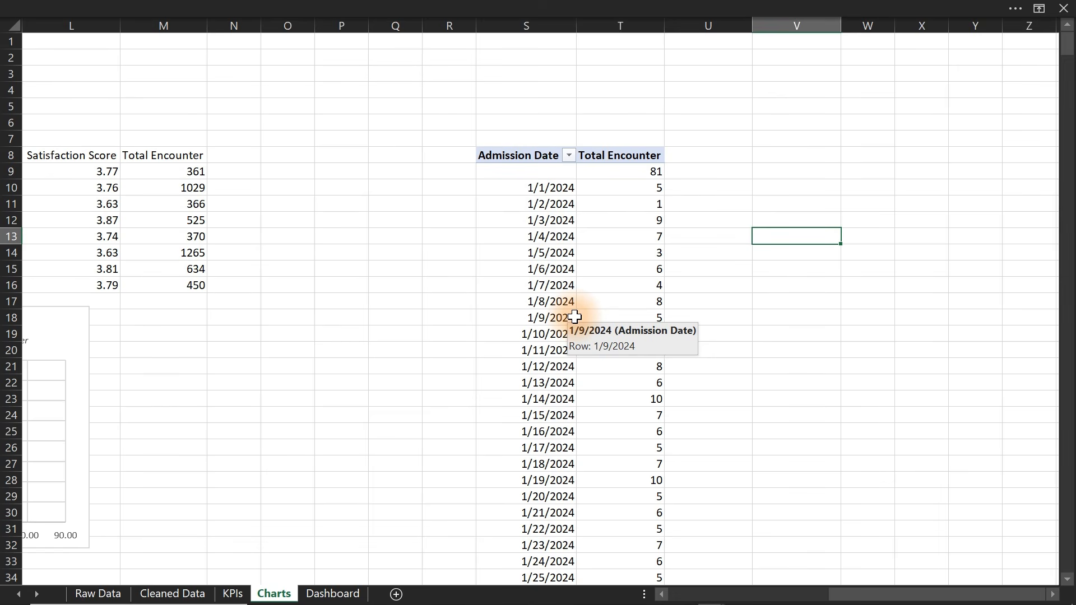
# Insert a table column before Discharge Date on the Cleaned Data sheet and name it Month
pyautogui.click(171, 594)
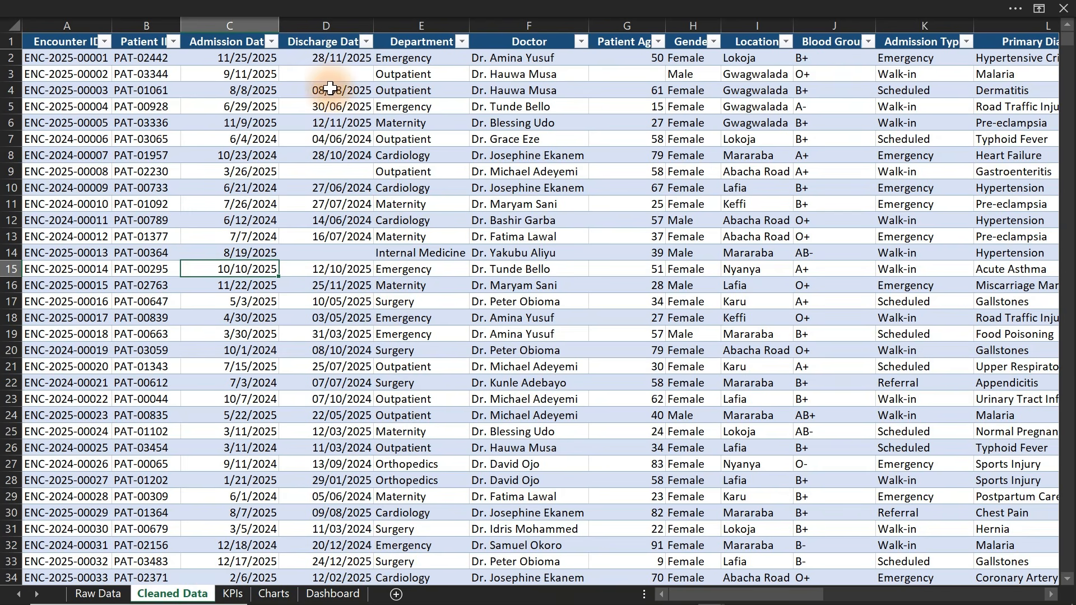
pyautogui.click(327, 25)
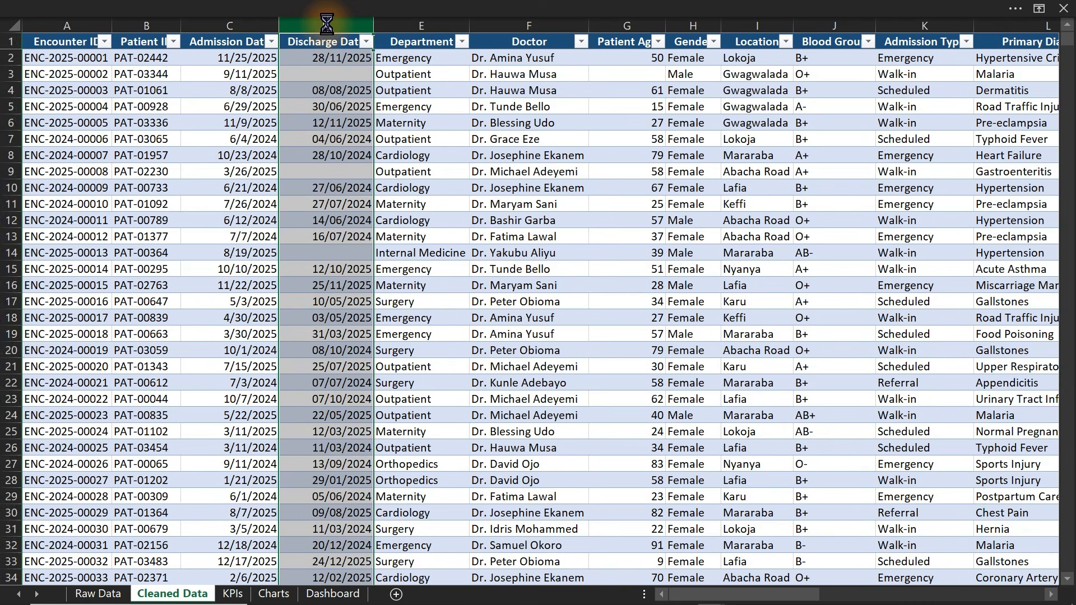
pyautogui.hotkey('ctrl', '+')
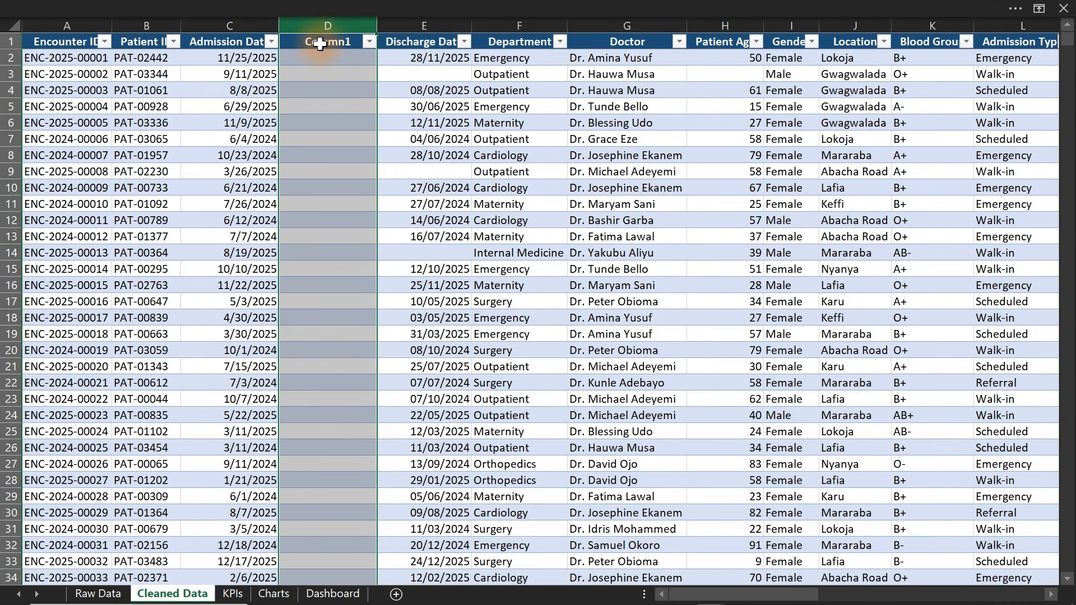
pyautogui.click(320, 43)
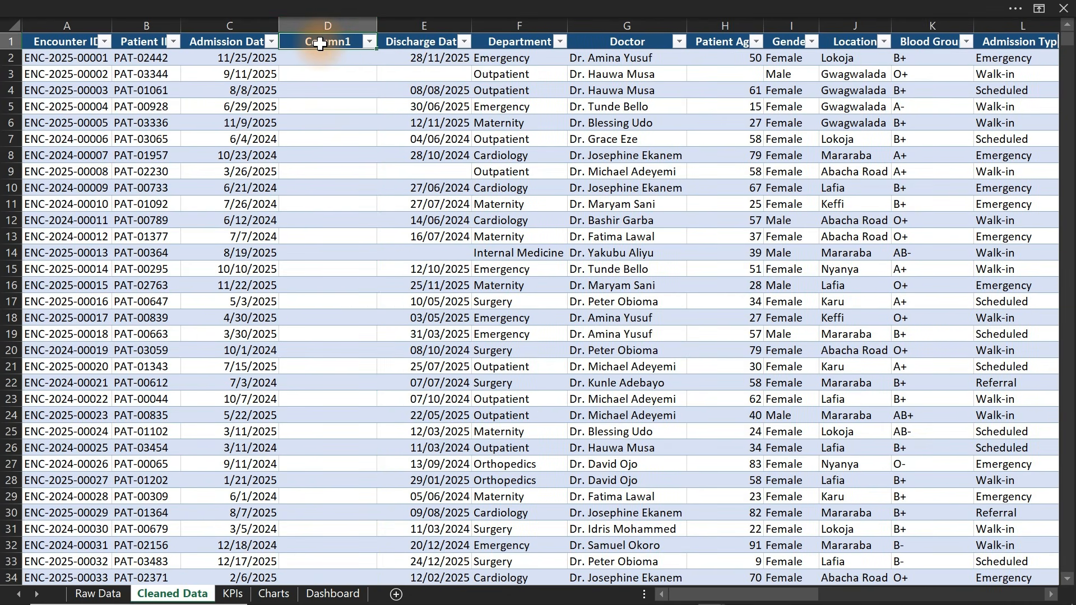
pyautogui.write('Month')
pyautogui.press('Return')
# Fill the Month column with the formula =MONTH([@[Admission Date]])
pyautogui.write('=')
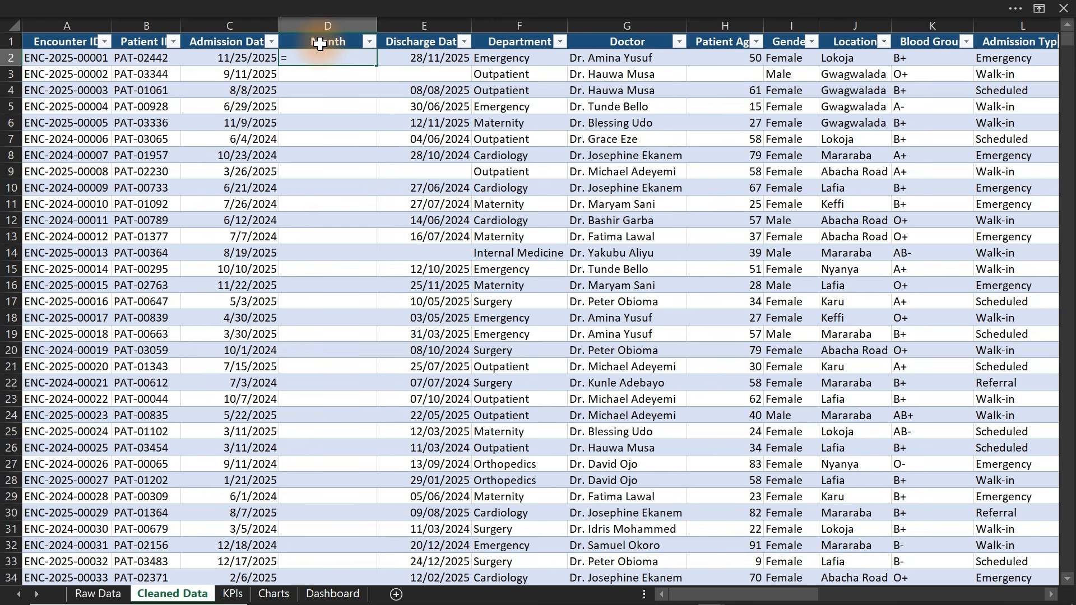
pyautogui.write('form')
pyautogui.press('BackSpace')
pyautogui.press('BackSpace')
pyautogui.press('BackSpace')
pyautogui.press('BackSpace')
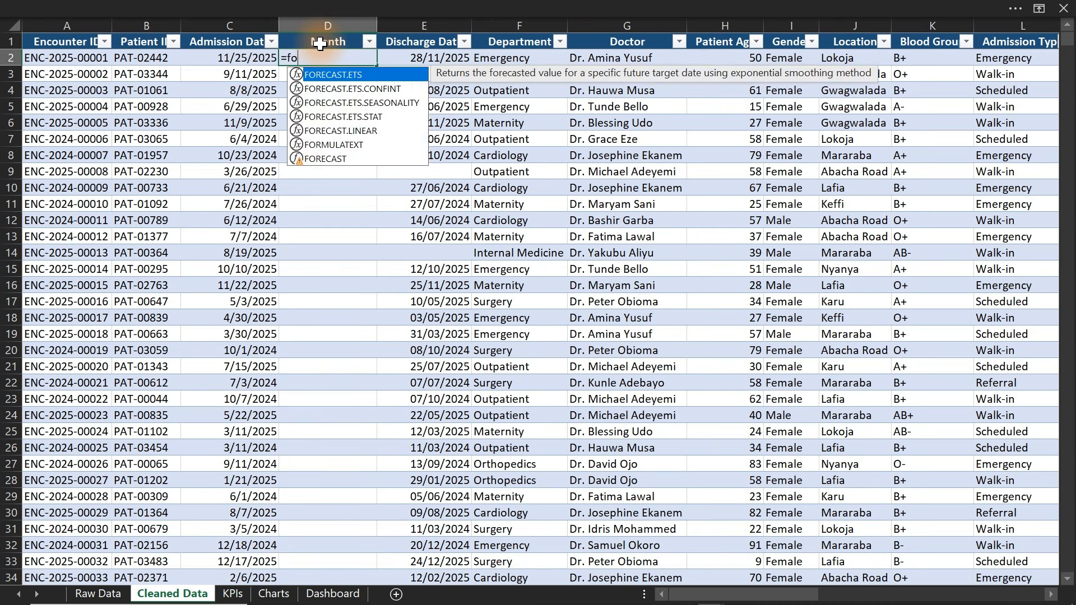
pyautogui.write('mon')
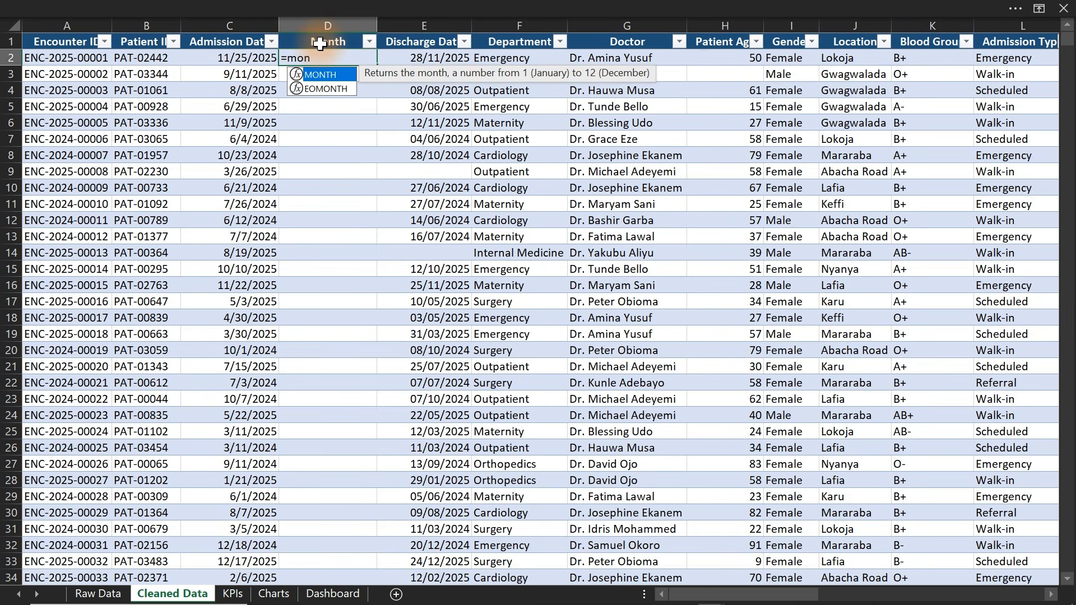
pyautogui.press('Tab')
pyautogui.click(241, 56)
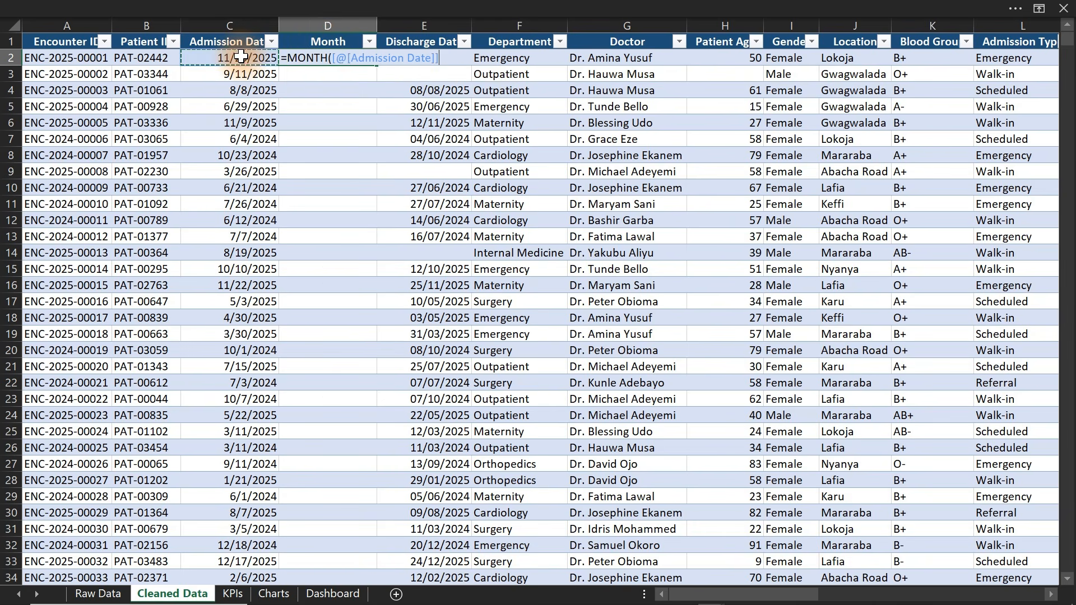
pyautogui.press('Return')
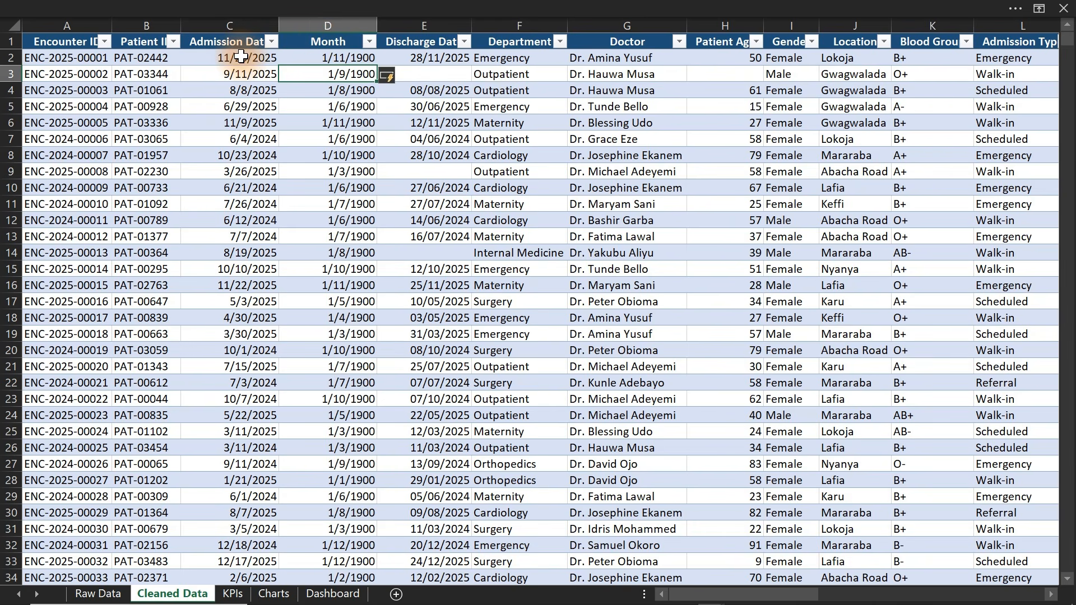
# Replace the Month column's formula with =TEXT([@[Admission Date]],"mmm") to give abbreviated month names
pyautogui.click(328, 57)
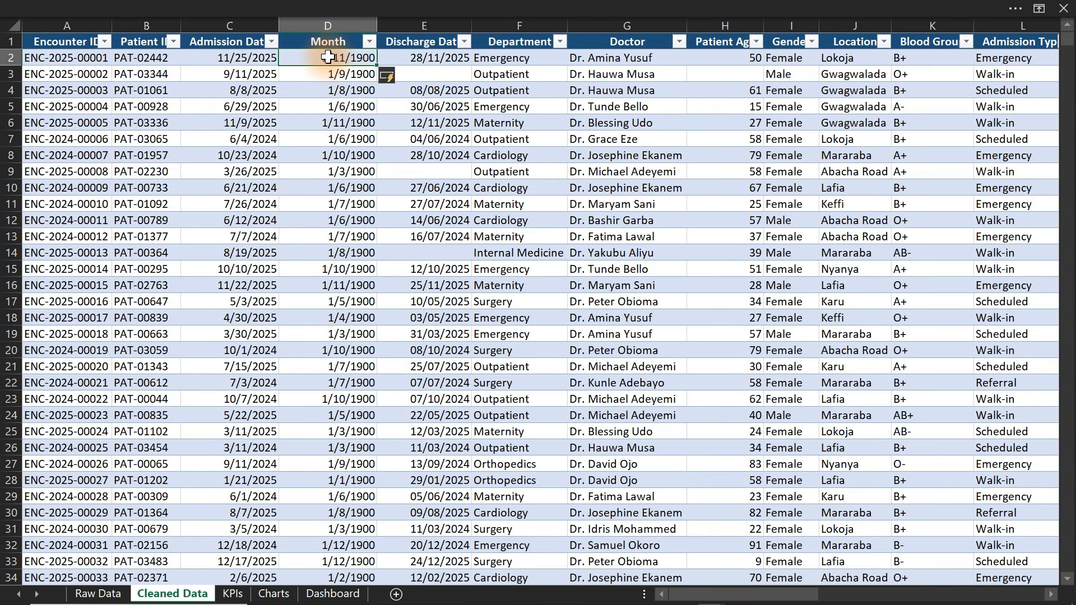
pyautogui.write('=form')
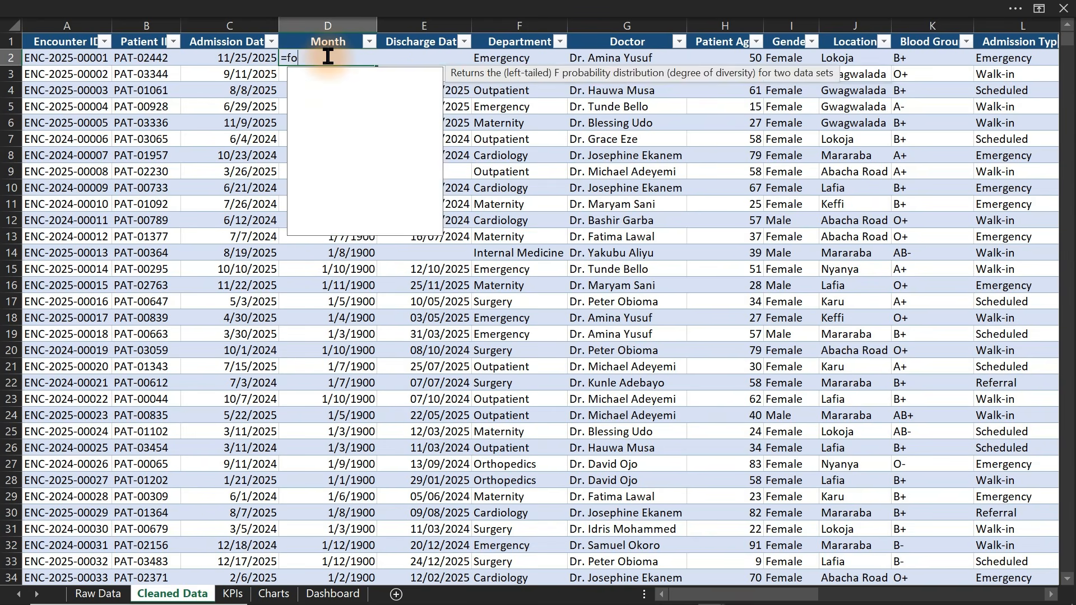
pyautogui.press('BackSpace')
pyautogui.press('BackSpace')
pyautogui.press('BackSpace')
pyautogui.press('BackSpace')
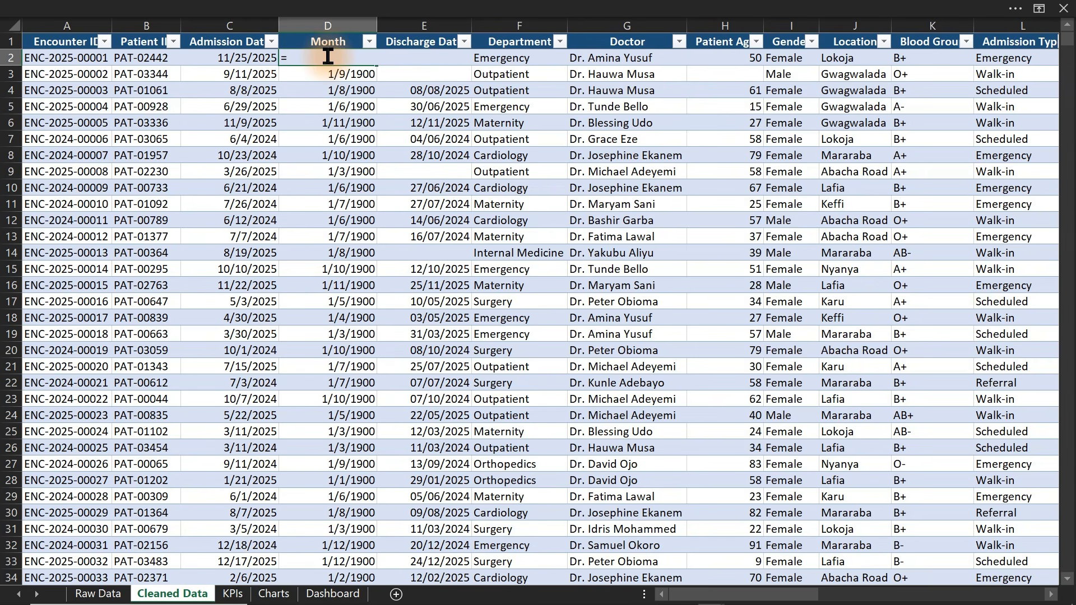
pyautogui.write('tet')
pyautogui.press('BackSpace')
pyautogui.write('xt')
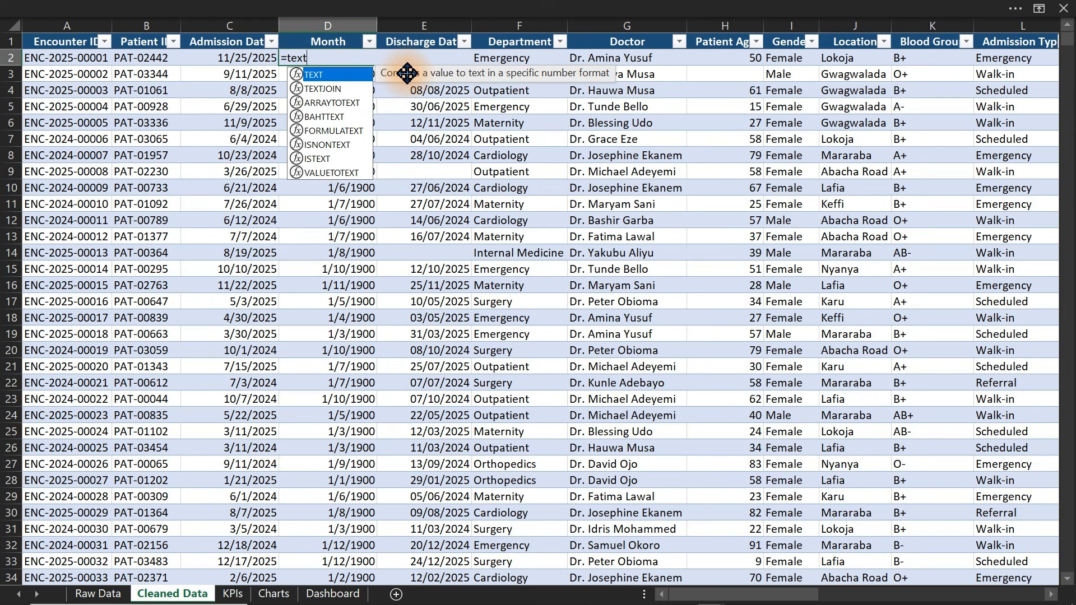
pyautogui.press('Tab')
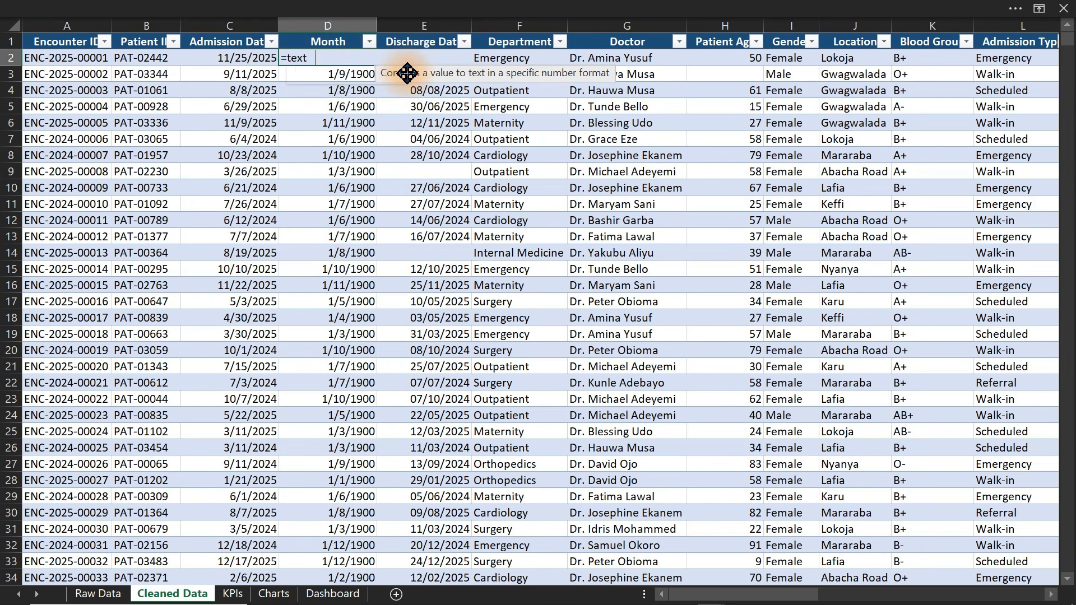
pyautogui.click(243, 60)
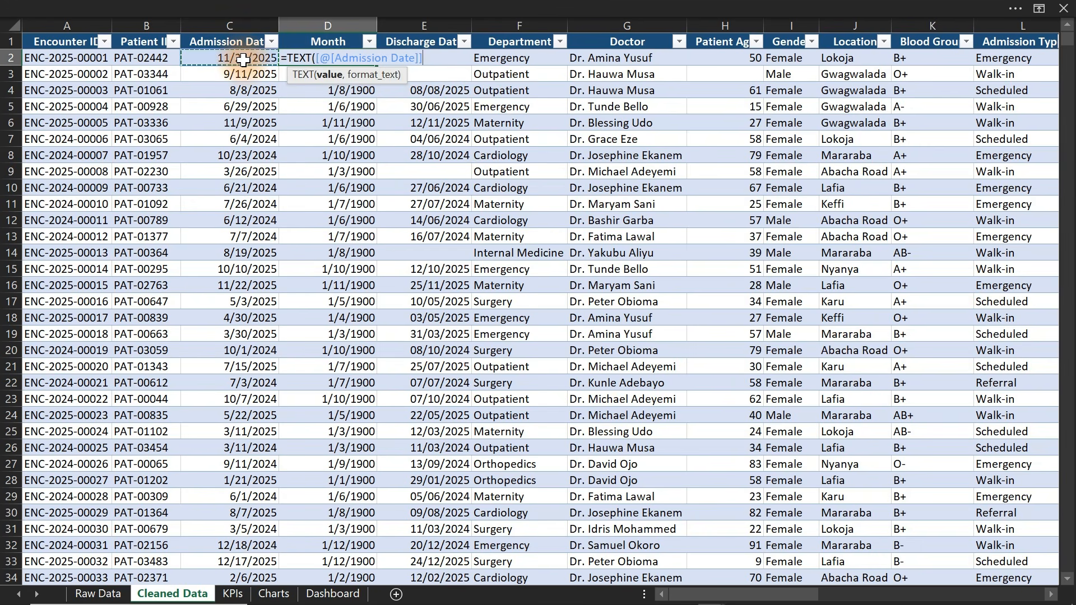
pyautogui.write(',"')
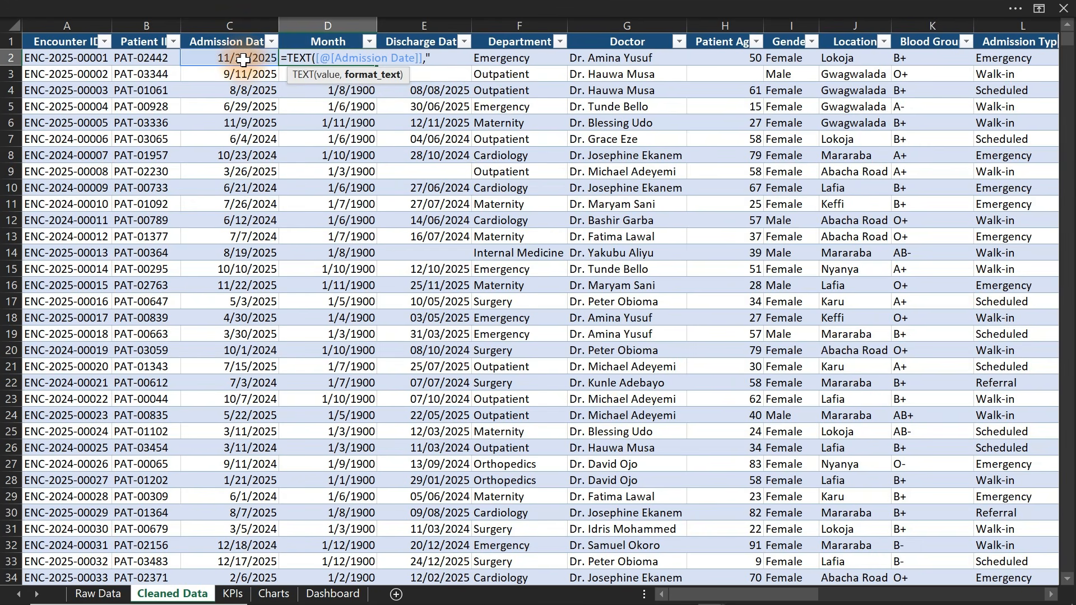
pyautogui.write('mmm")')
pyautogui.press('Return')
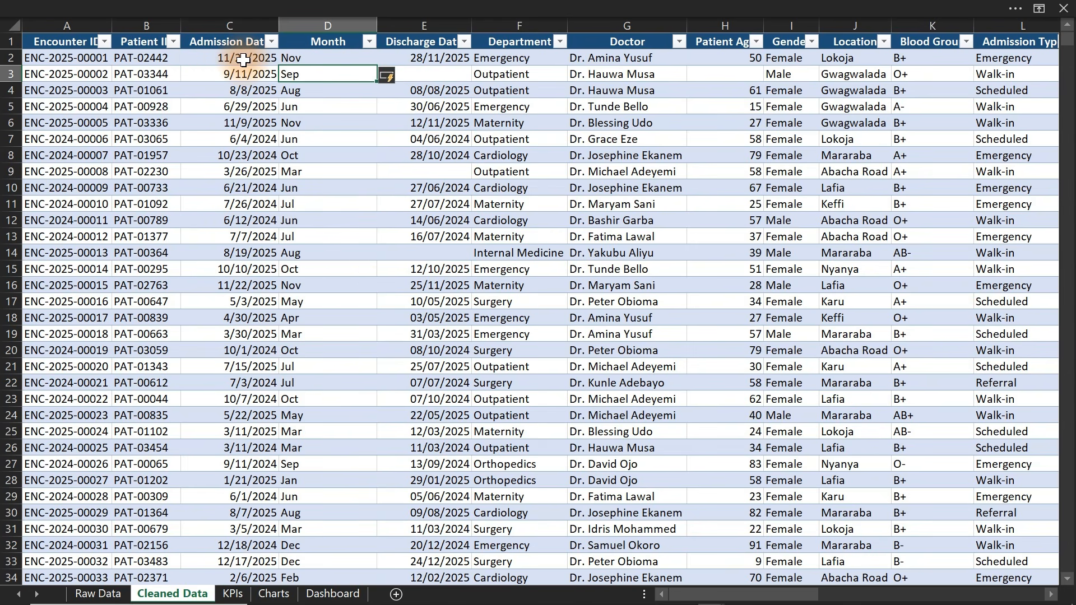
pyautogui.click(341, 110)
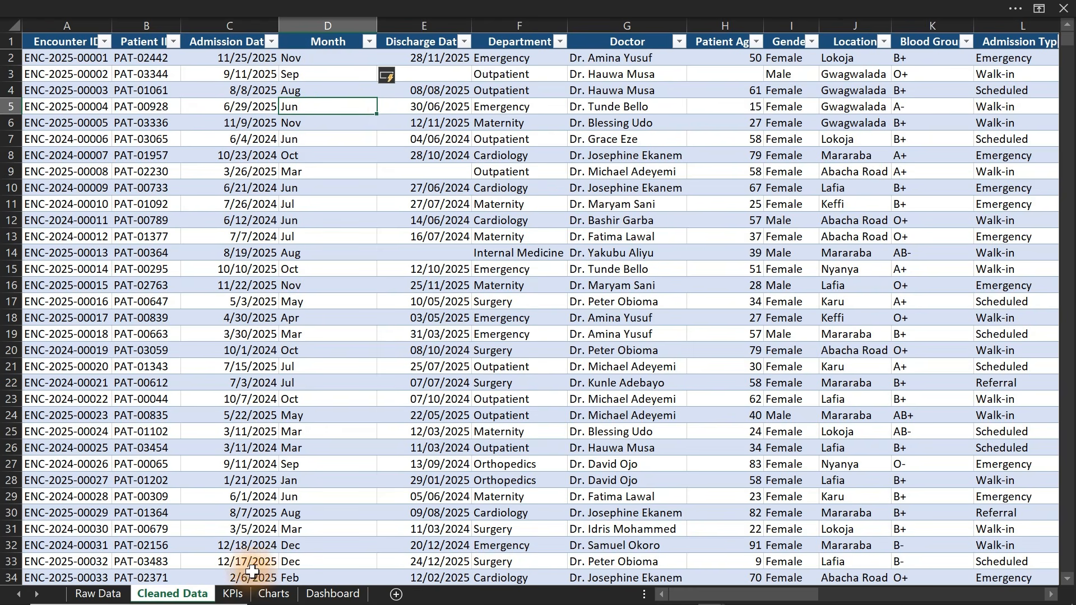
# Remove Admission Date from the rows of the Total Encounter PivotTable on the Charts sheet
pyautogui.click(261, 595)
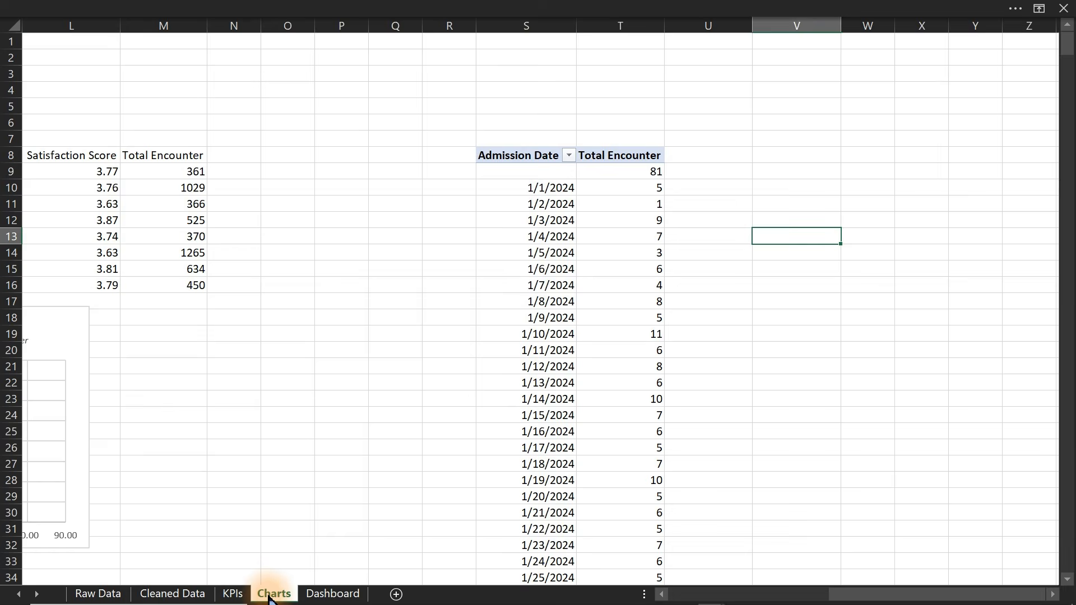
pyautogui.click(541, 308)
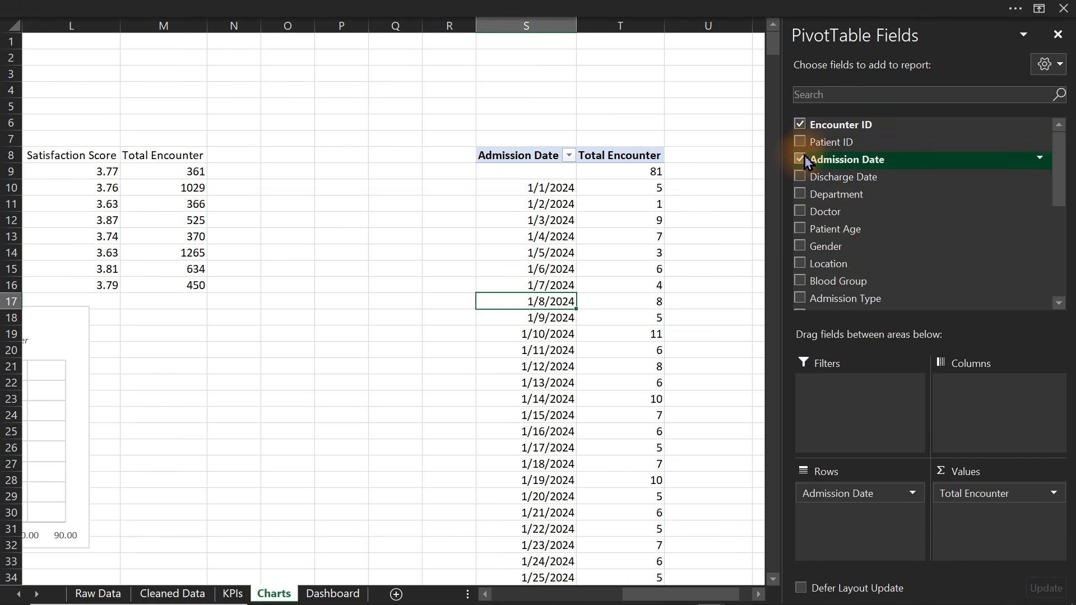
pyautogui.click(799, 160)
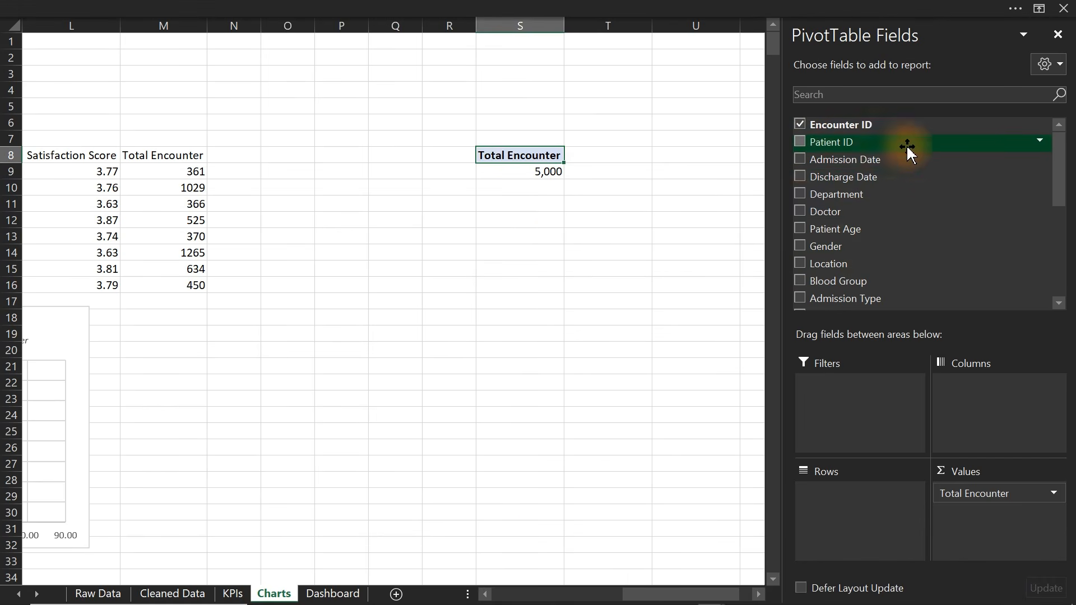
# Refresh the Total Encounter PivotTable and add the Month field to its rows
pyautogui.rightClick(539, 172)
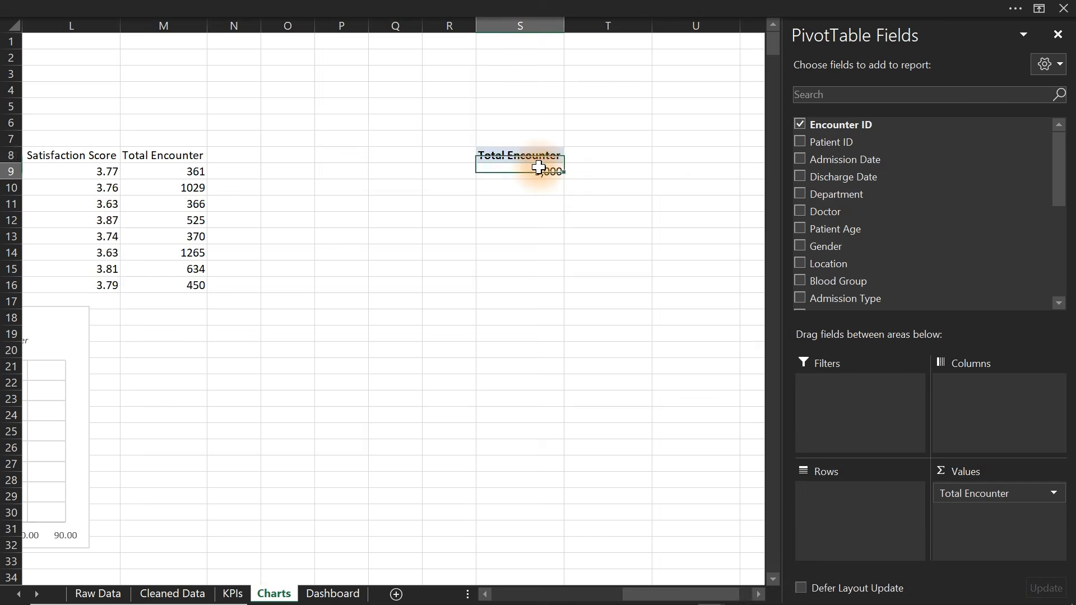
pyautogui.click(619, 248)
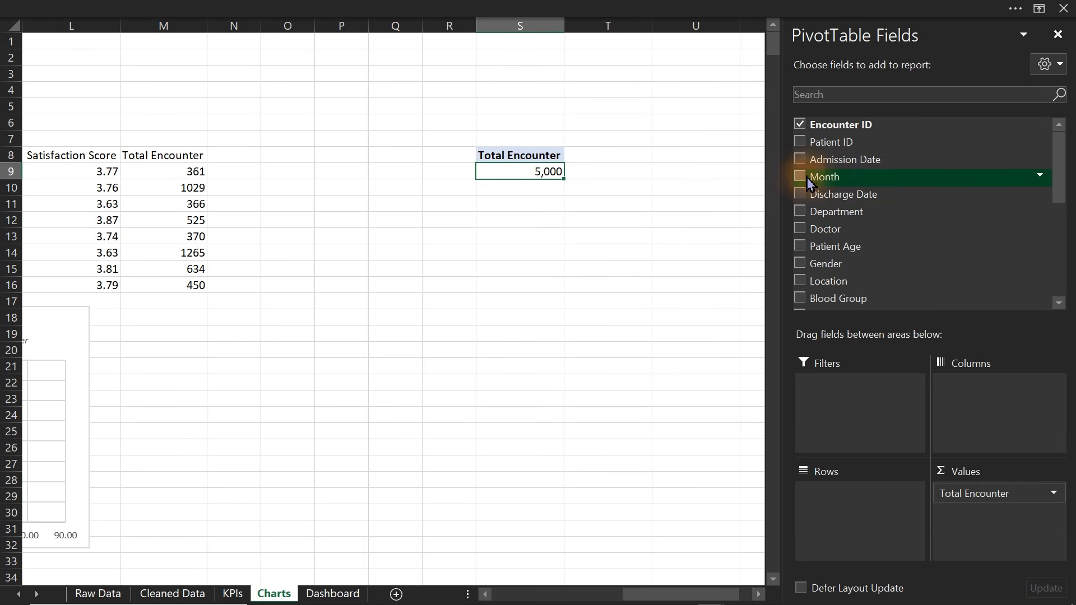
pyautogui.click(800, 178)
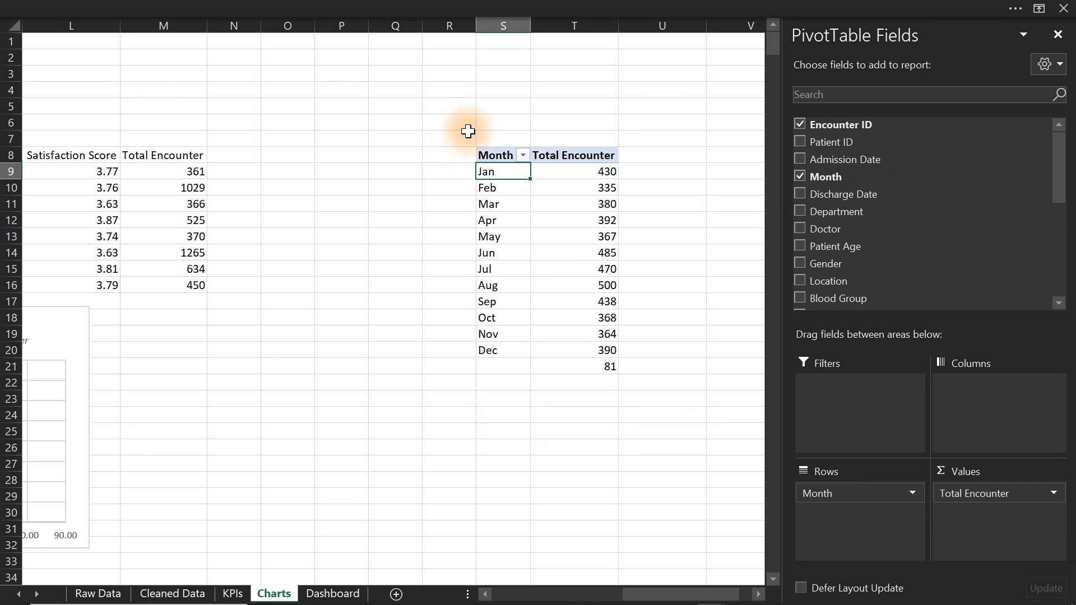
# Filter the blank item out of the PivotTable's Month rows, keeping Jan to Dec
pyautogui.click(522, 156)
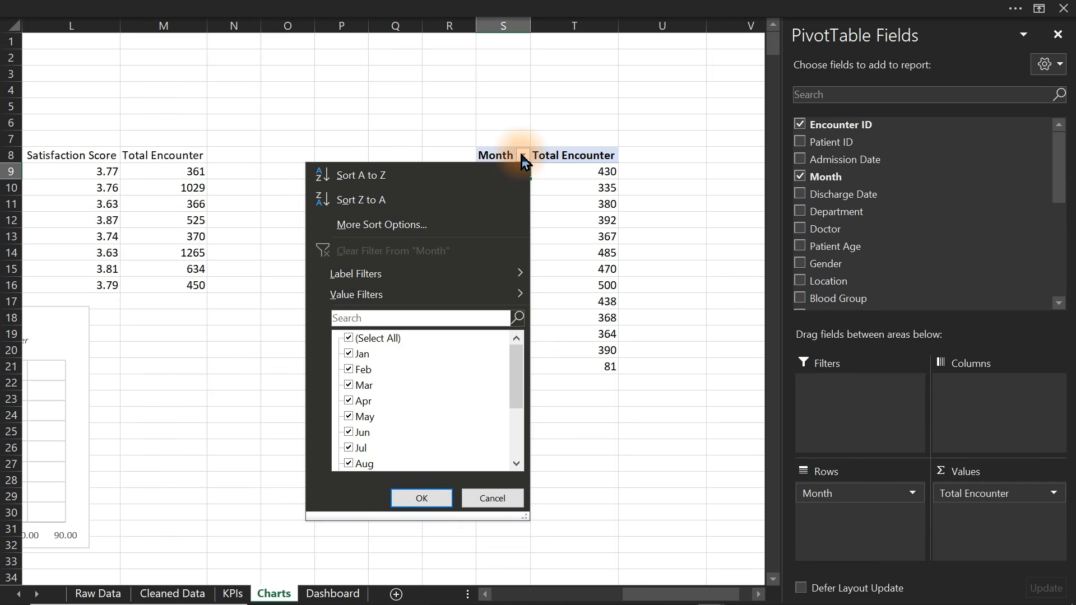
pyautogui.moveTo(516, 367); pyautogui.dragTo(531, 446)
pyautogui.click(349, 448)
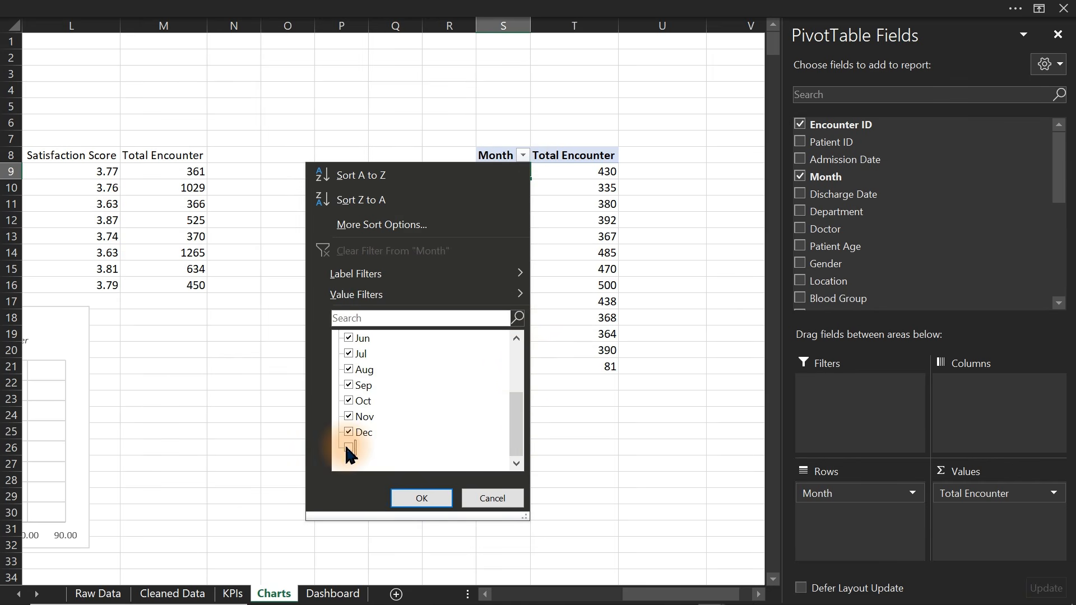
pyautogui.click(421, 498)
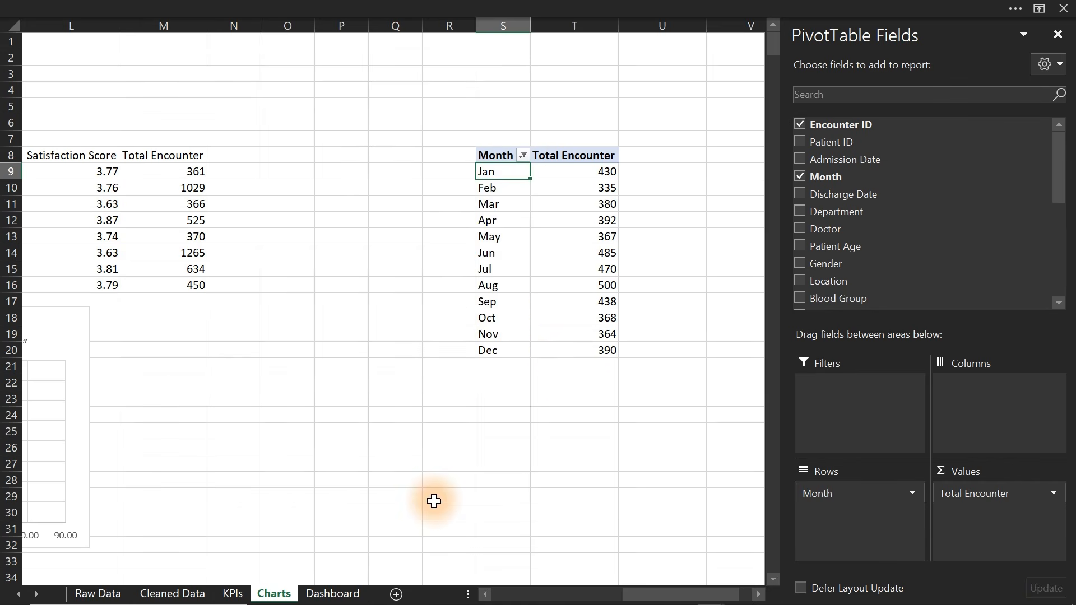
# Insert a Clustered Column PivotChart from the monthly Total Encounter PivotTable and move it below the table's first rows
pyautogui.click(506, 320)
pyautogui.click(377, 7)
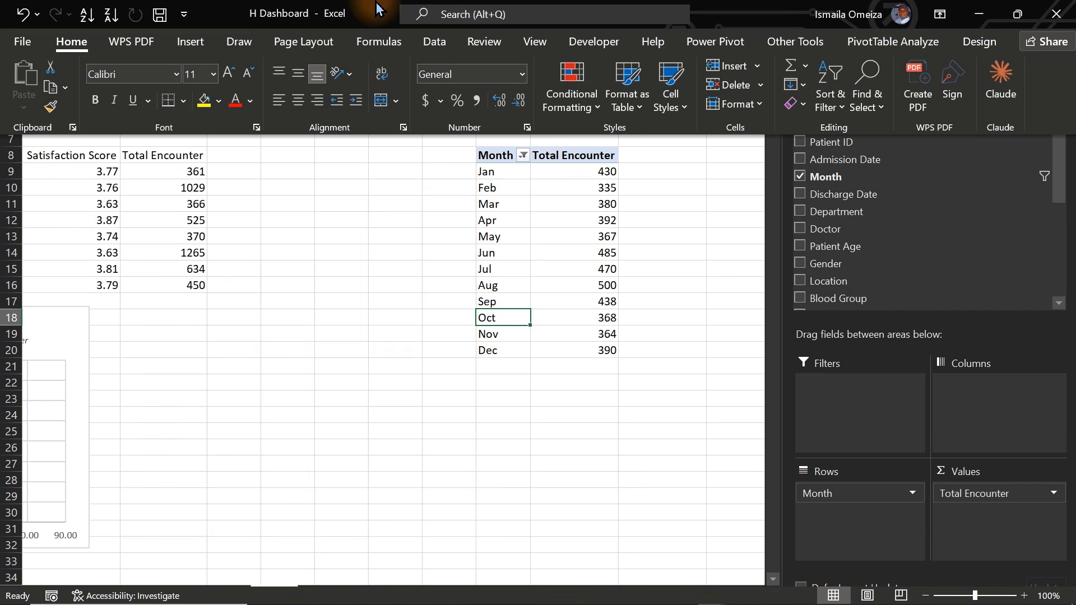
pyautogui.click(190, 41)
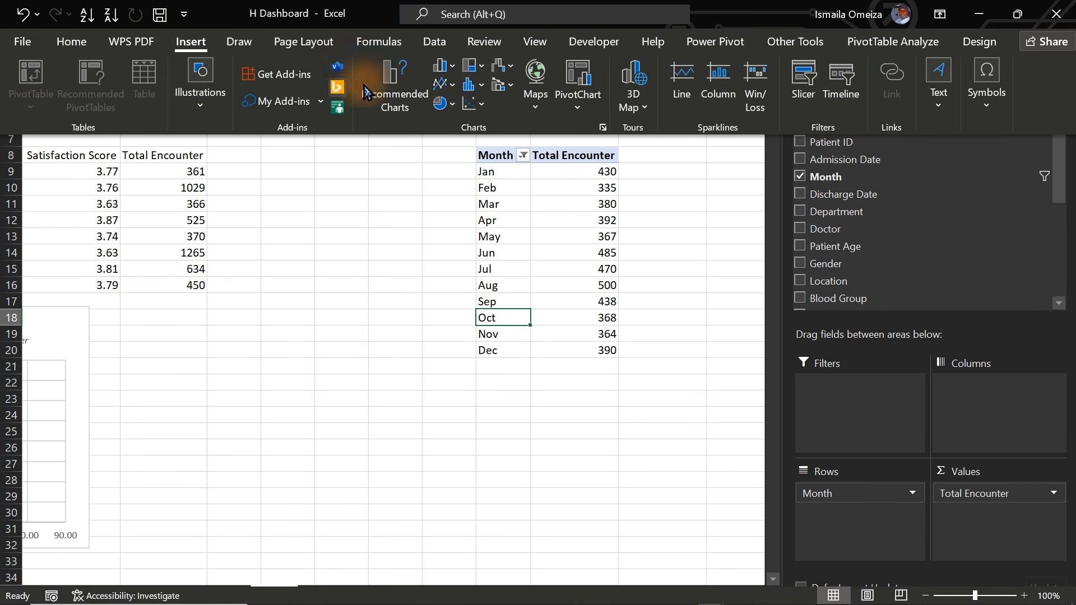
pyautogui.click(395, 84)
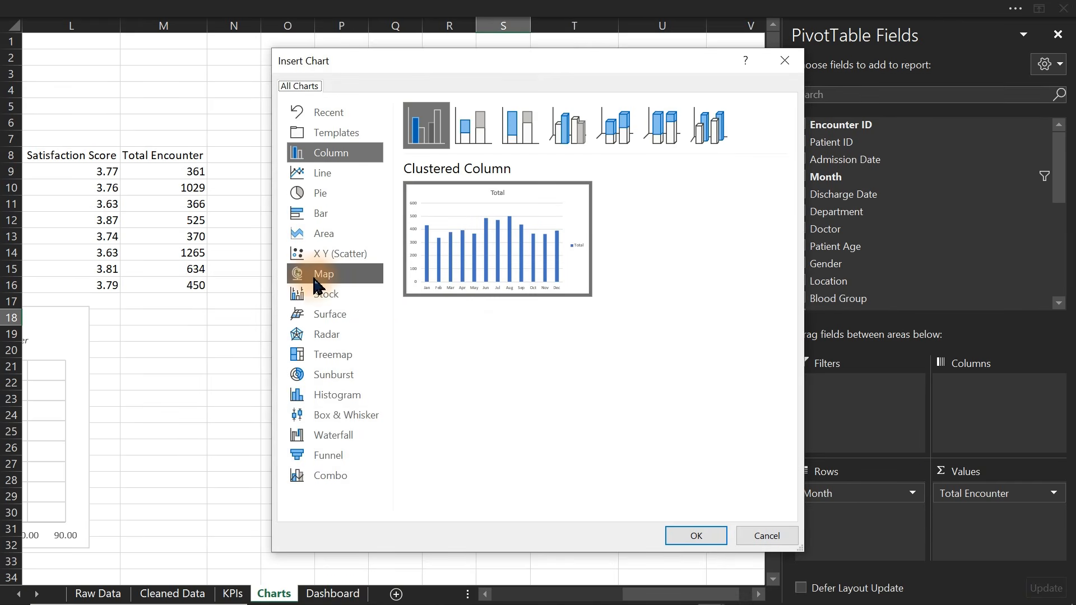
pyautogui.click(320, 172)
pyautogui.moveTo(449, 257)
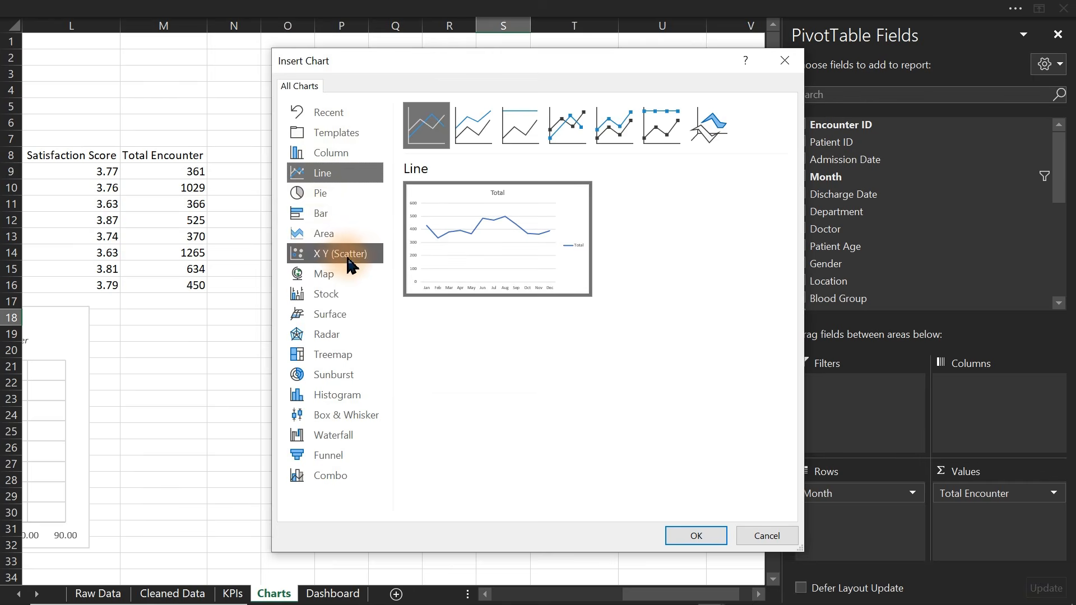
pyautogui.click(325, 159)
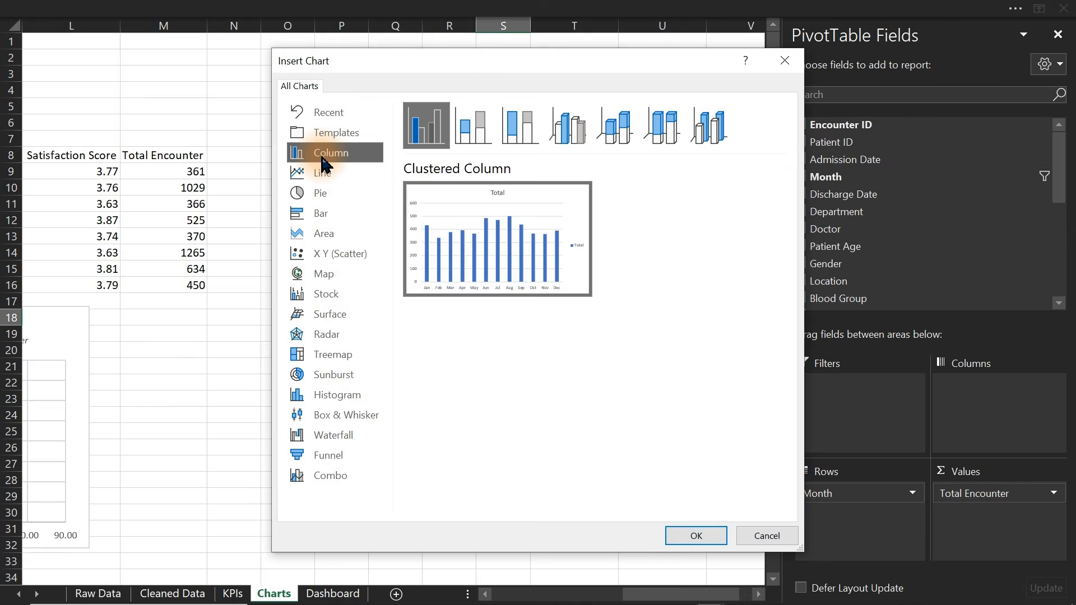
pyautogui.click(696, 536)
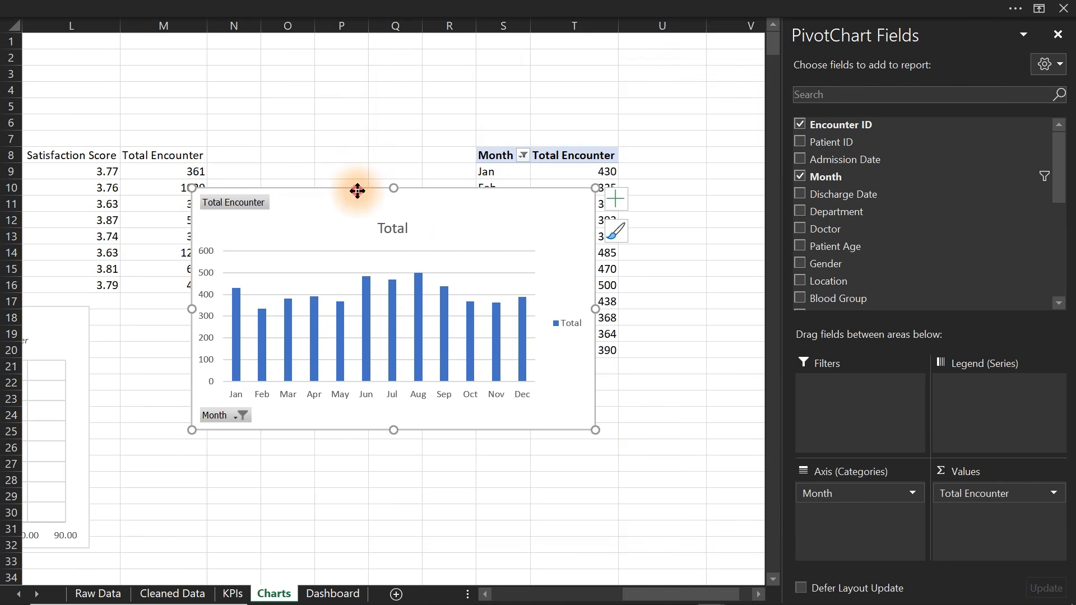
pyautogui.moveTo(357, 191); pyautogui.dragTo(439, 254)
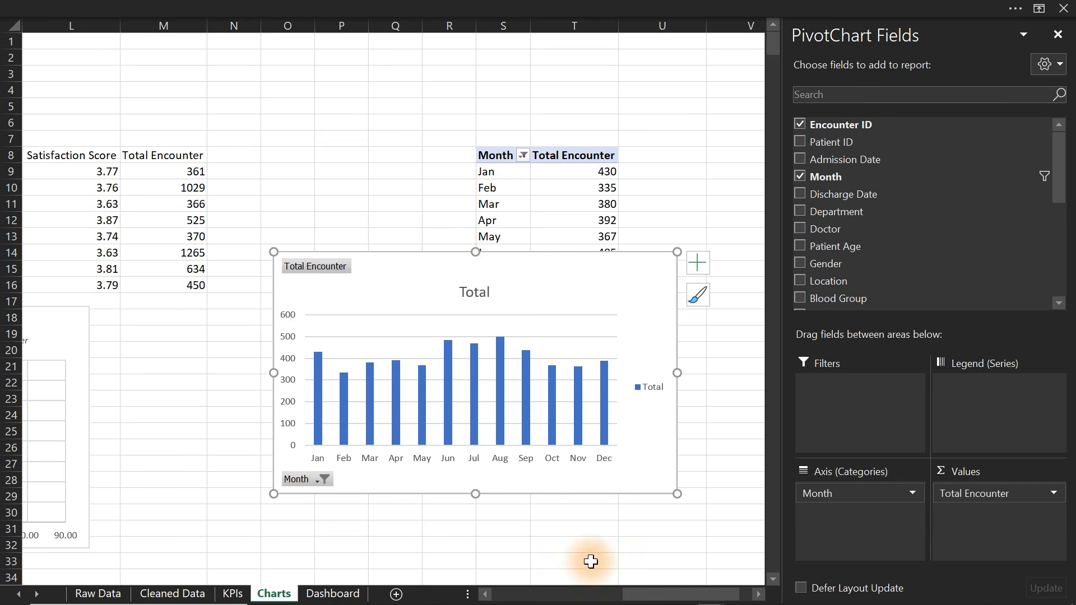
# Replace the chart title with "Patient Encounters by Month" and a second line reading "Monthly admission volumn across the year"
pyautogui.click(682, 592)
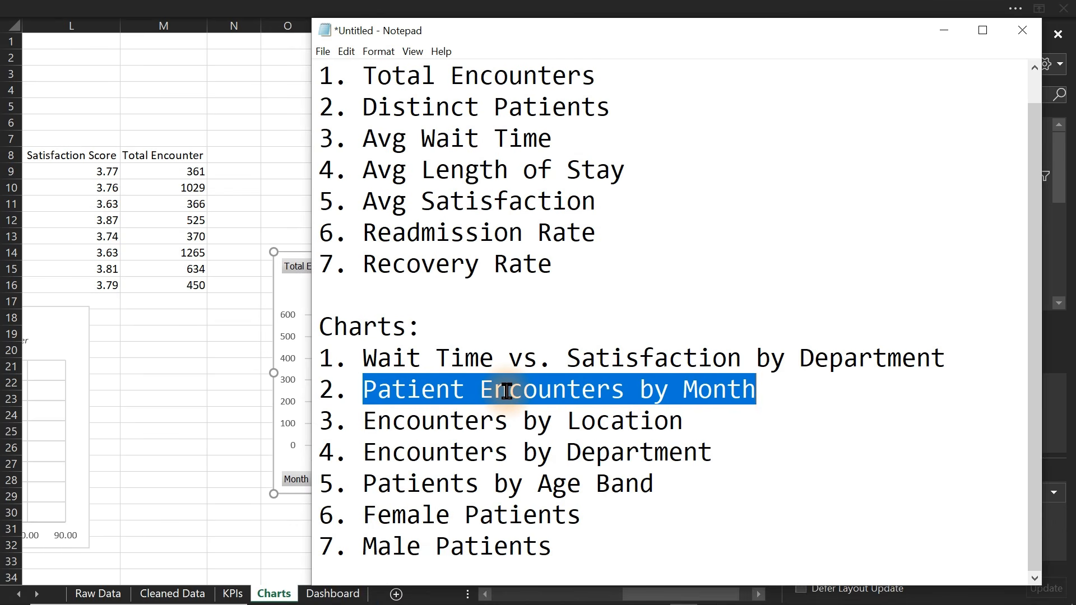
pyautogui.click(944, 32)
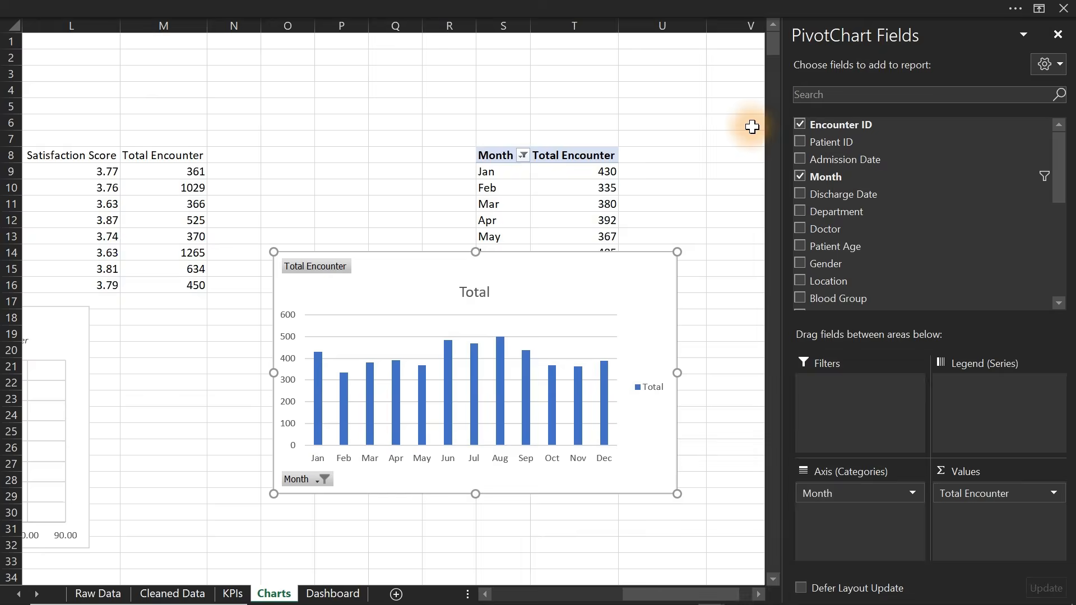
pyautogui.click(485, 290)
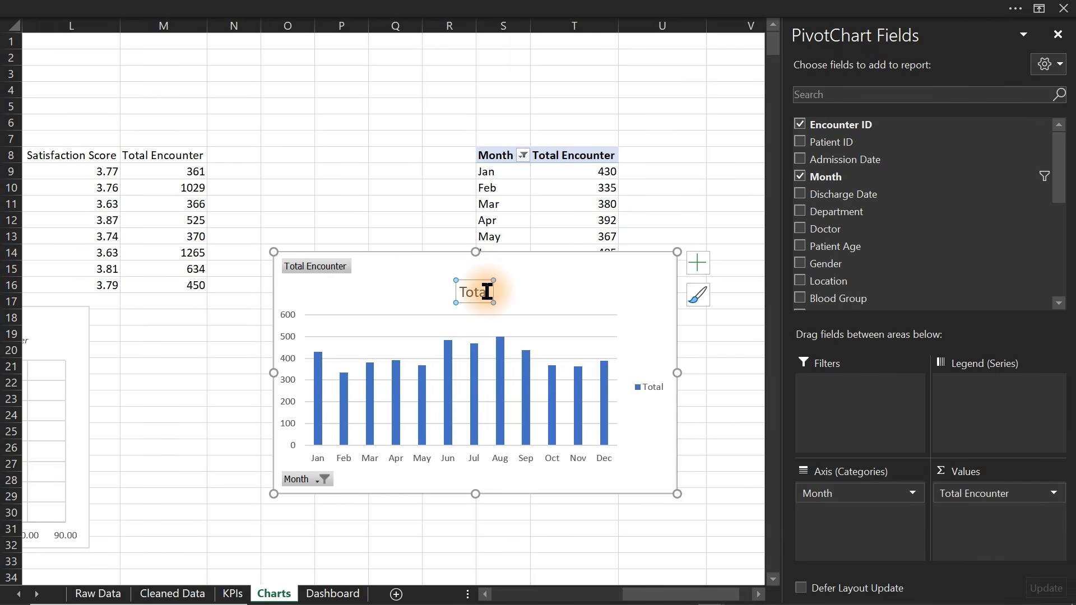
pyautogui.doubleClick(486, 291)
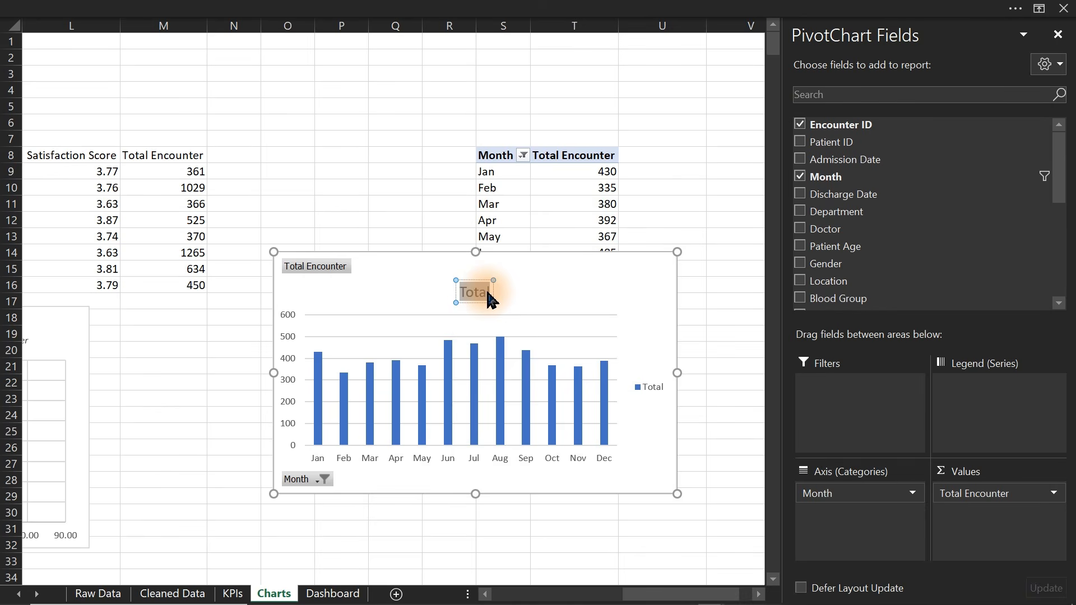
pyautogui.write('Patient Encounters by Month Monthly admission volumn across the year')
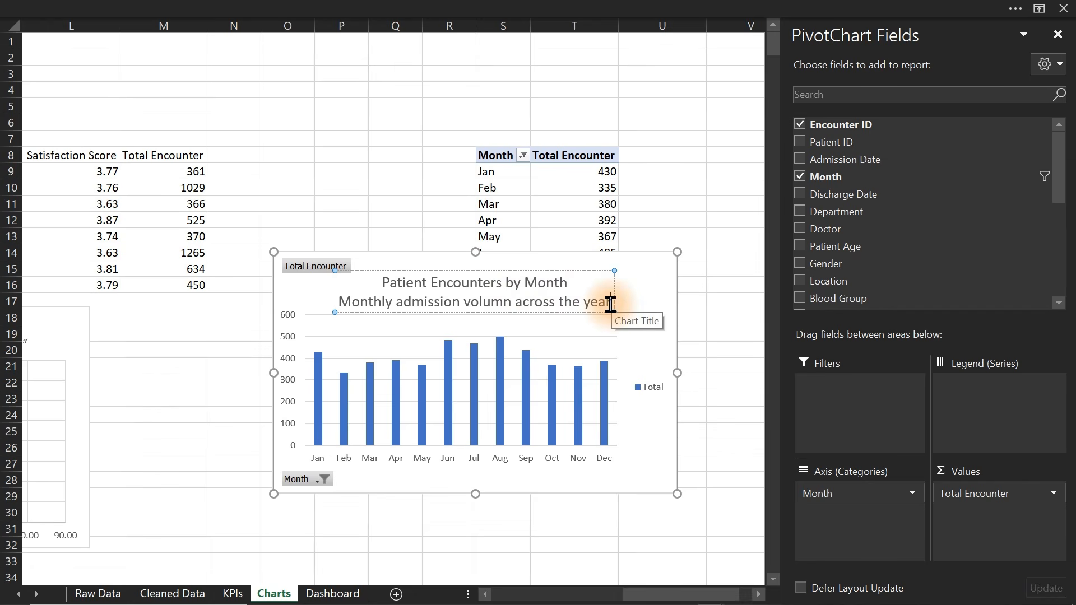
# Reduce the font size of the chart title's second line to 10
pyautogui.hotkey('shift', 'Left')
pyautogui.hotkey('shift', 'Left')
pyautogui.hotkey('shift', 'Left')
pyautogui.hotkey('shift', 'Left')
pyautogui.hotkey('shift', 'Left')
pyautogui.hotkey('shift', 'Left')
pyautogui.hotkey('shift', 'Left')
pyautogui.hotkey('shift', 'Left')
pyautogui.hotkey('shift', 'Left')
pyautogui.hotkey('shift', 'Left')
pyautogui.hotkey('shift', 'Left')
pyautogui.hotkey('shift', 'Left')
pyautogui.hotkey('shift', 'Left')
pyautogui.hotkey('shift', 'Left')
pyautogui.hotkey('shift', 'Left')
pyautogui.hotkey('shift', 'Left')
pyautogui.hotkey('shift', 'Left')
pyautogui.hotkey('shift', 'Left')
pyautogui.hotkey('shift', 'Left')
pyautogui.hotkey('shift', 'Left')
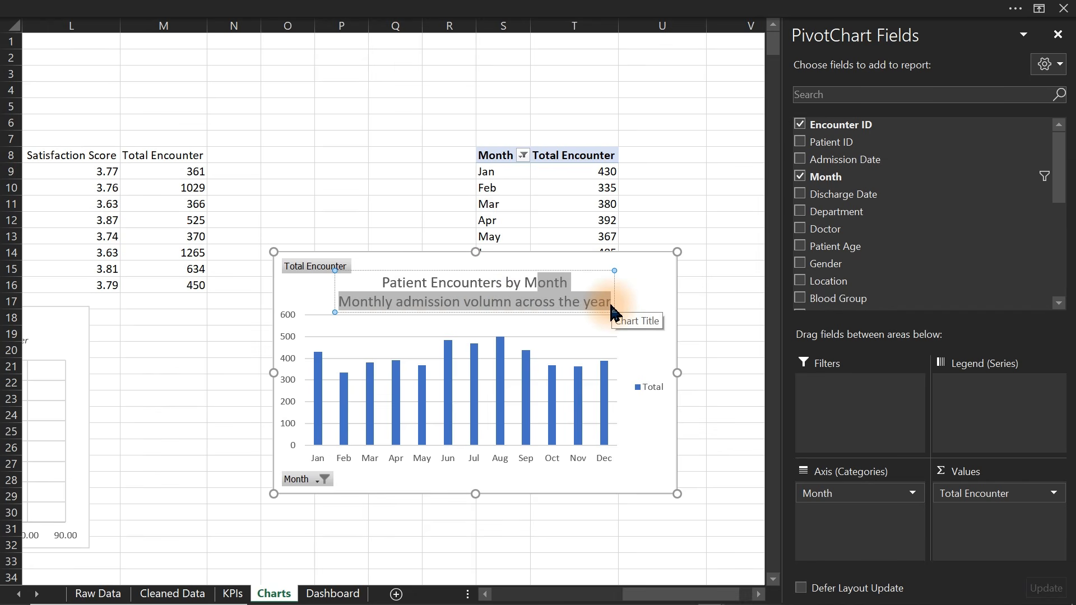
pyautogui.hotkey('shift', 'Right')
pyautogui.hotkey('shift', 'Right')
pyautogui.hotkey('shift', 'Right')
pyautogui.hotkey('shift', 'Right')
pyautogui.click(234, 5)
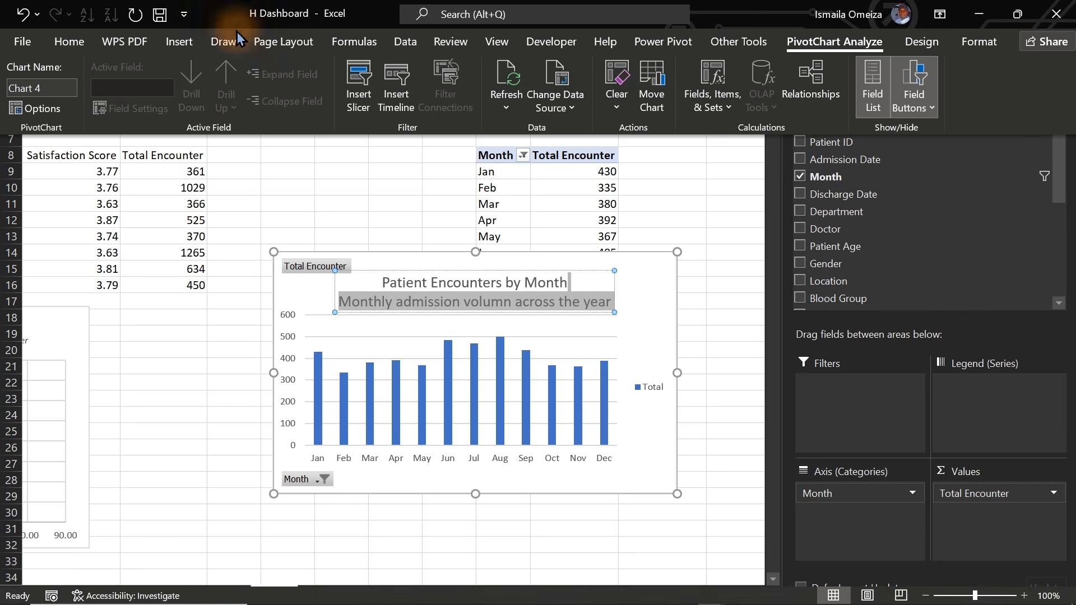
pyautogui.click(69, 42)
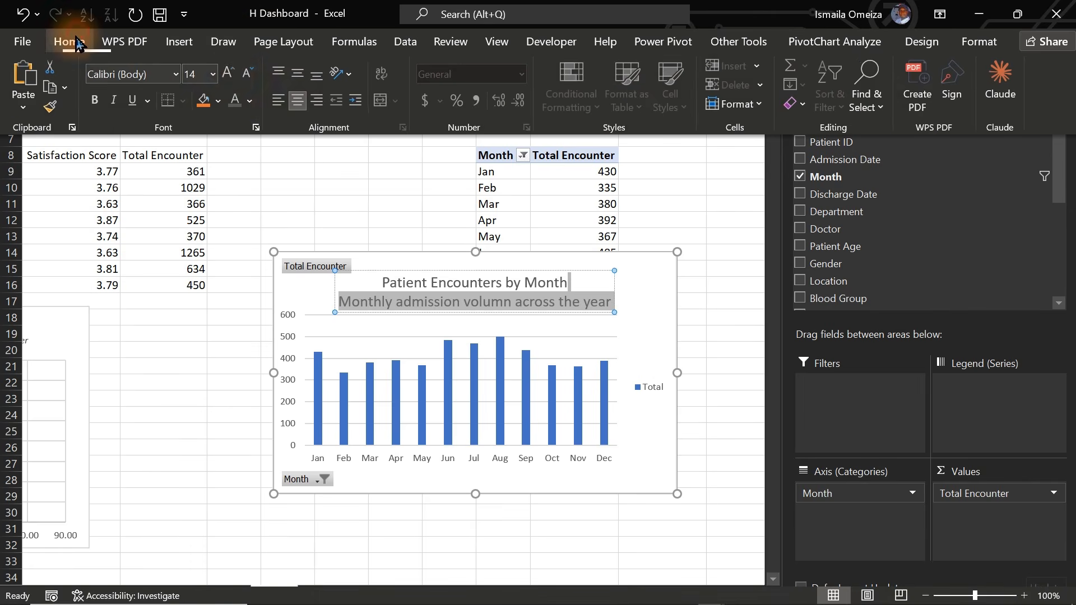
pyautogui.click(247, 74)
pyautogui.click(247, 74)
pyautogui.click(247, 74)
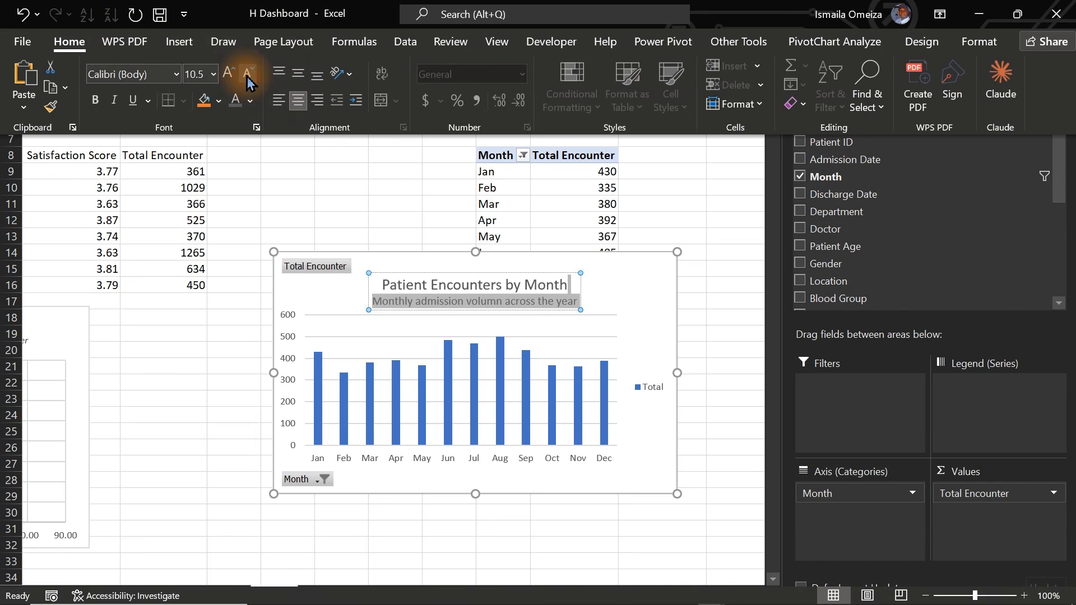
pyautogui.click(247, 73)
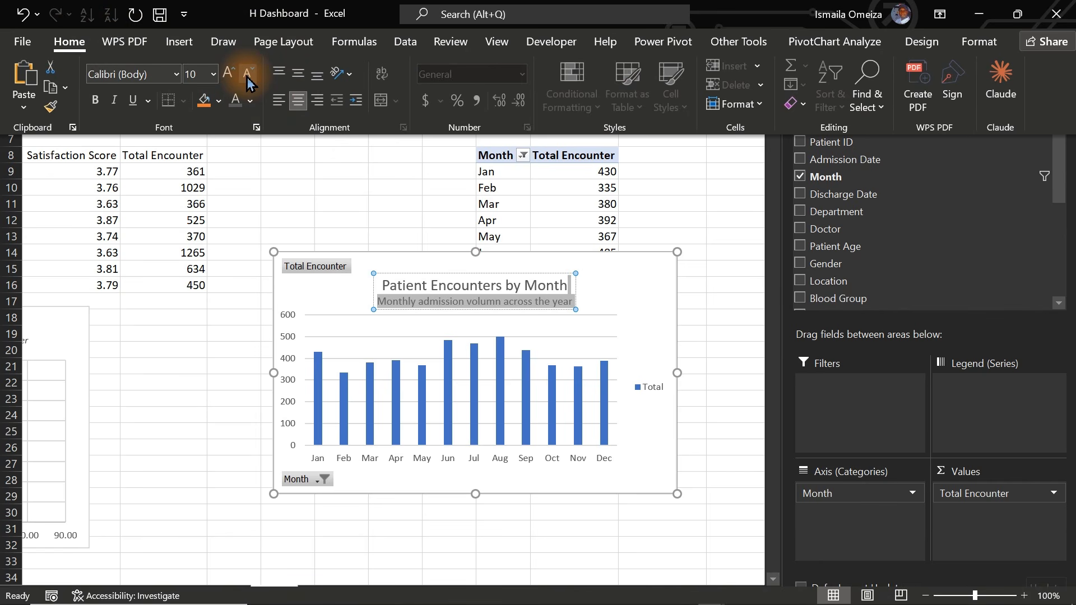
# Hide all field buttons on the monthly encounters chart and delete its vertical axis
pyautogui.click(317, 268)
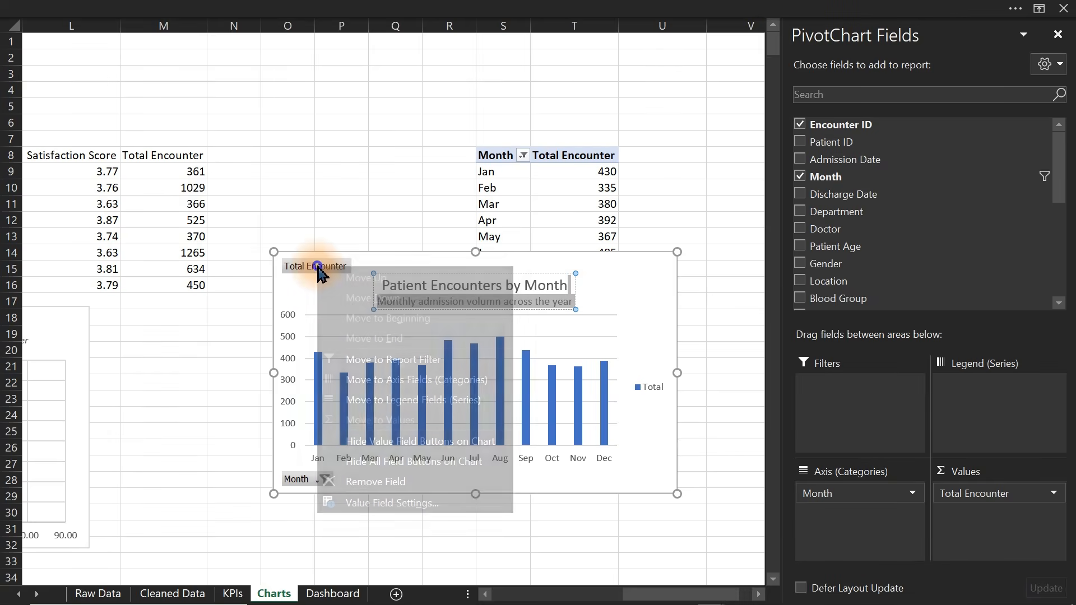
pyautogui.click(387, 462)
pyautogui.click(292, 401)
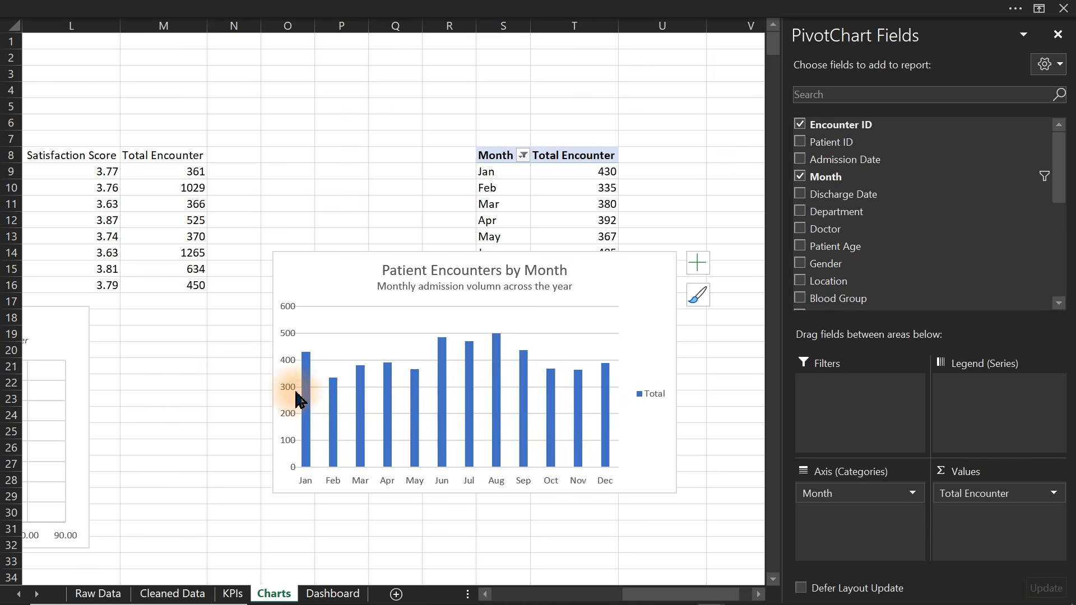
pyautogui.press('Delete')
# Delete the legend and the horizontal gridlines from the monthly encounters chart
pyautogui.click(654, 394)
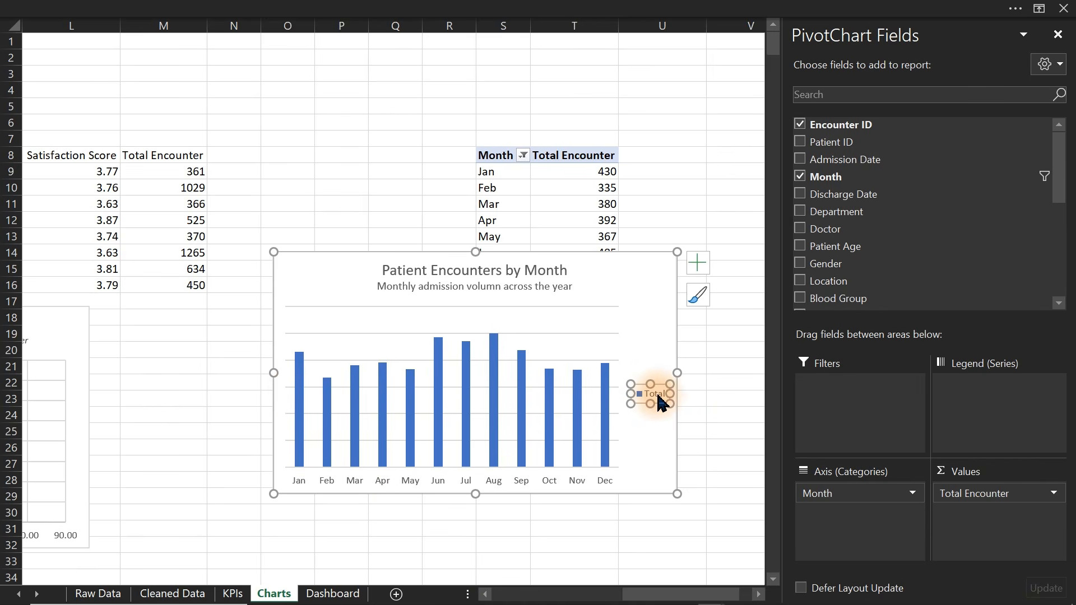
pyautogui.press('Delete')
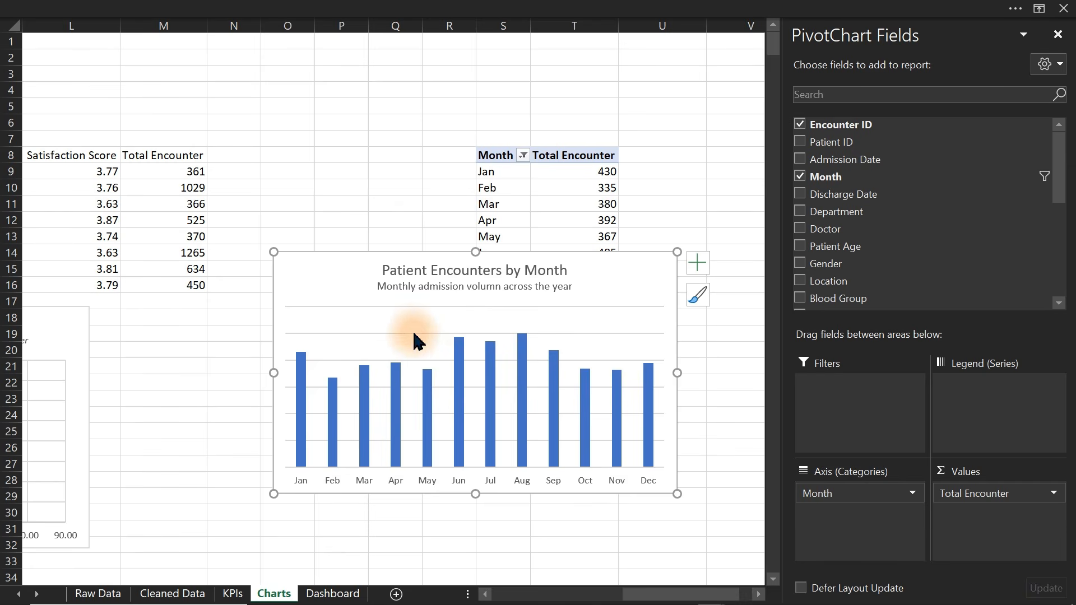
pyautogui.click(414, 333)
pyautogui.press('Delete')
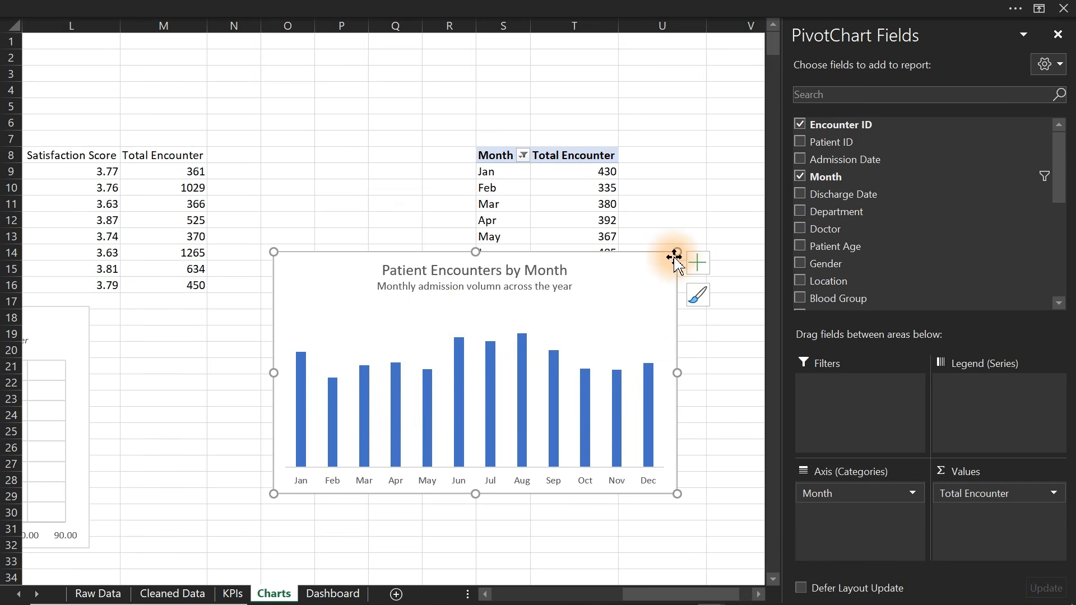
# Copy the Month and Total Encounter PivotTable and paste the copy starting at cell X8
pyautogui.click(757, 594)
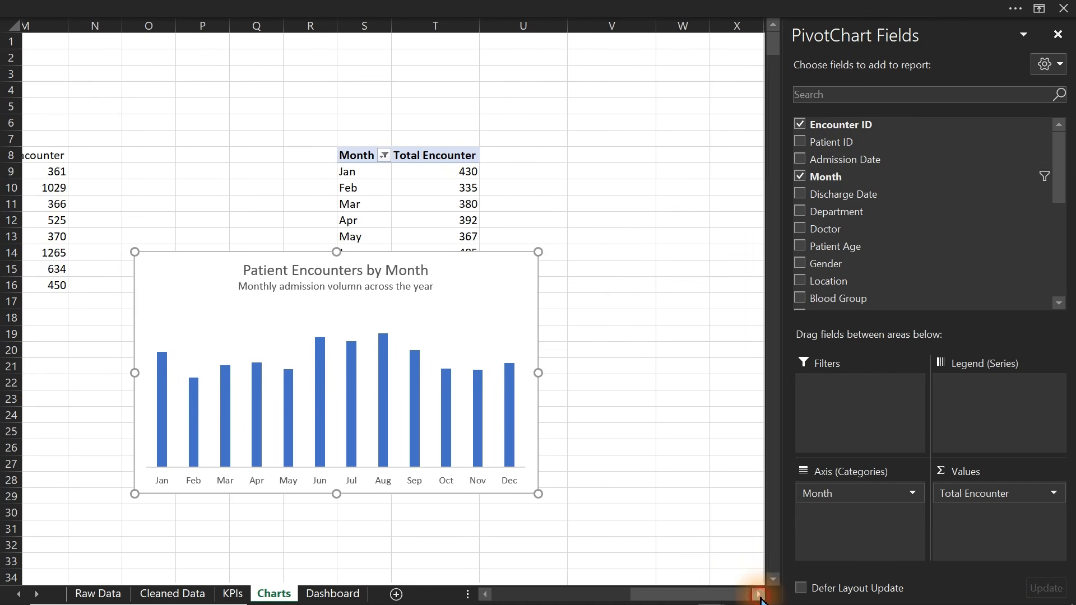
pyautogui.moveTo(202, 158); pyautogui.dragTo(298, 427)
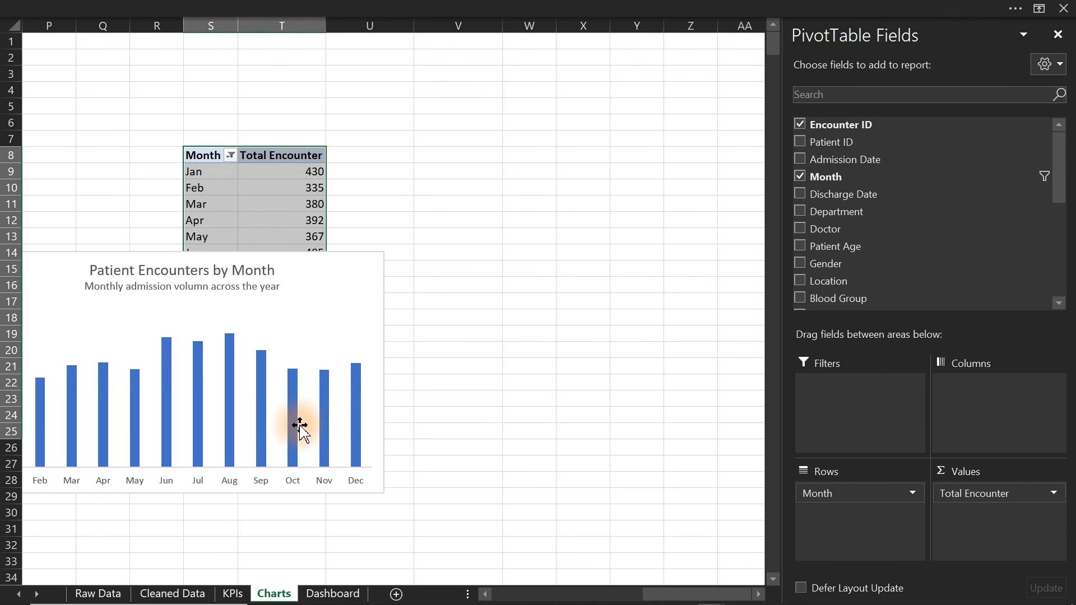
pyautogui.hotkey('ctrl', 'c')
pyautogui.click(574, 152)
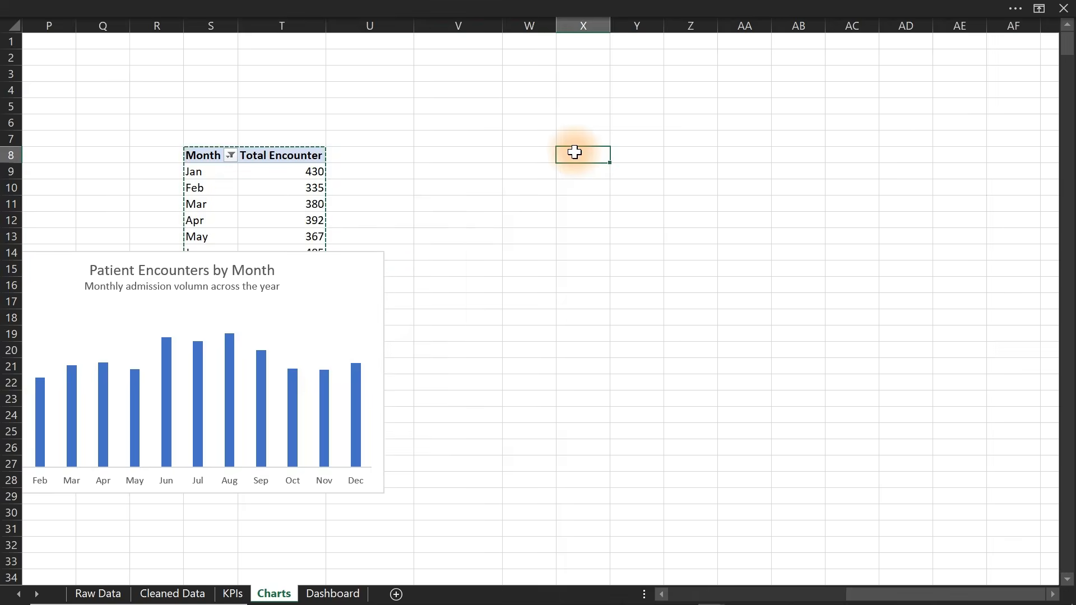
pyautogui.hotkey('ctrl', 'v')
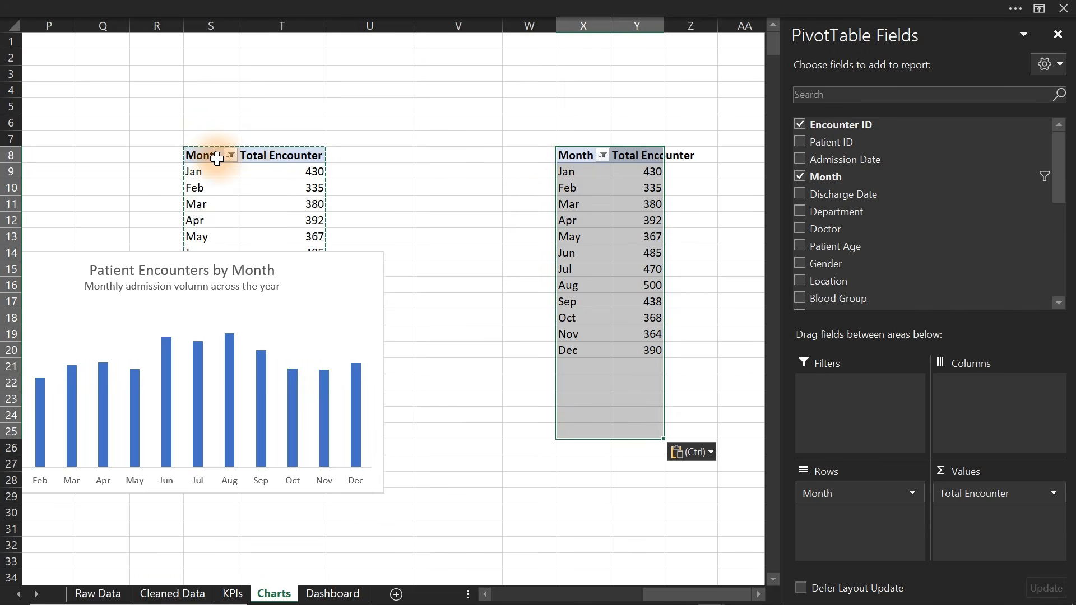
pyautogui.moveTo(359, 159); pyautogui.dragTo(603, 191)
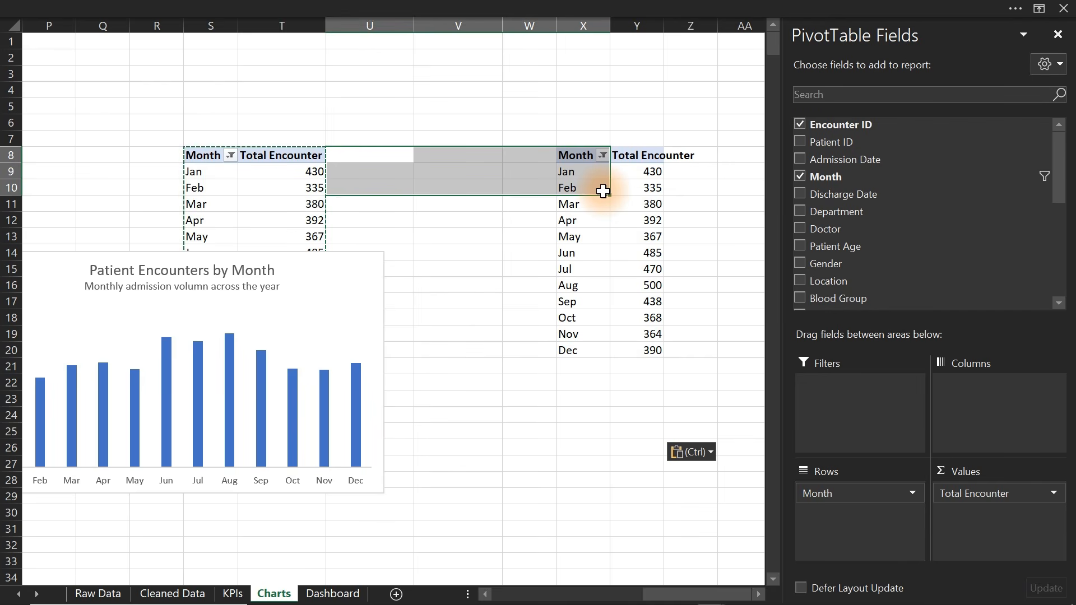
pyautogui.moveTo(600, 191); pyautogui.dragTo(510, 182)
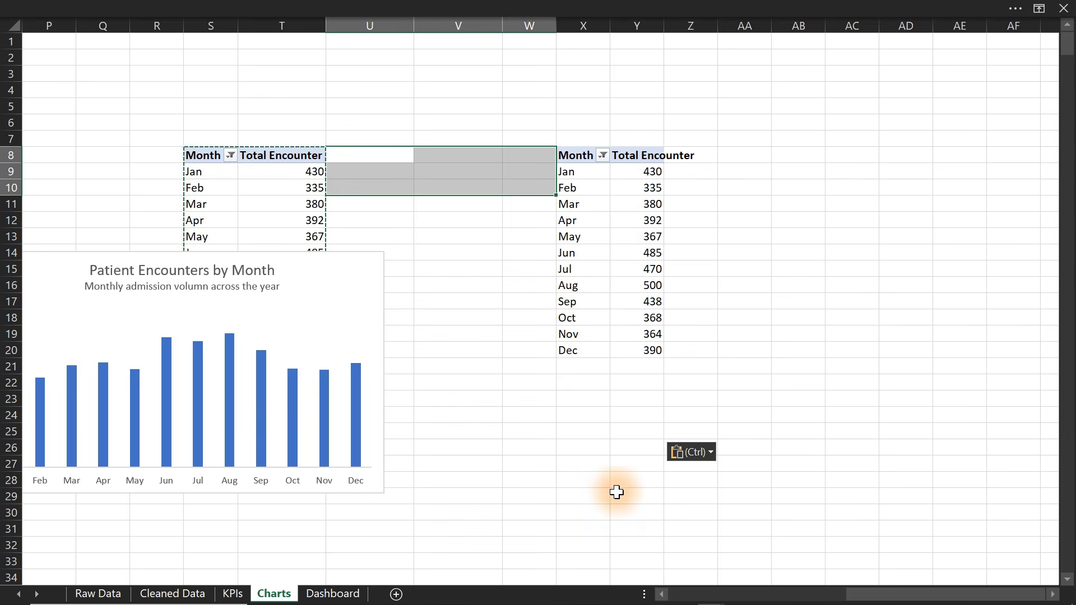
pyautogui.click(578, 350)
# Copy the chart name "Encounters by Location" from the Notepad list into cell X6 above the pasted PivotTable
pyautogui.moveTo(500, 603)
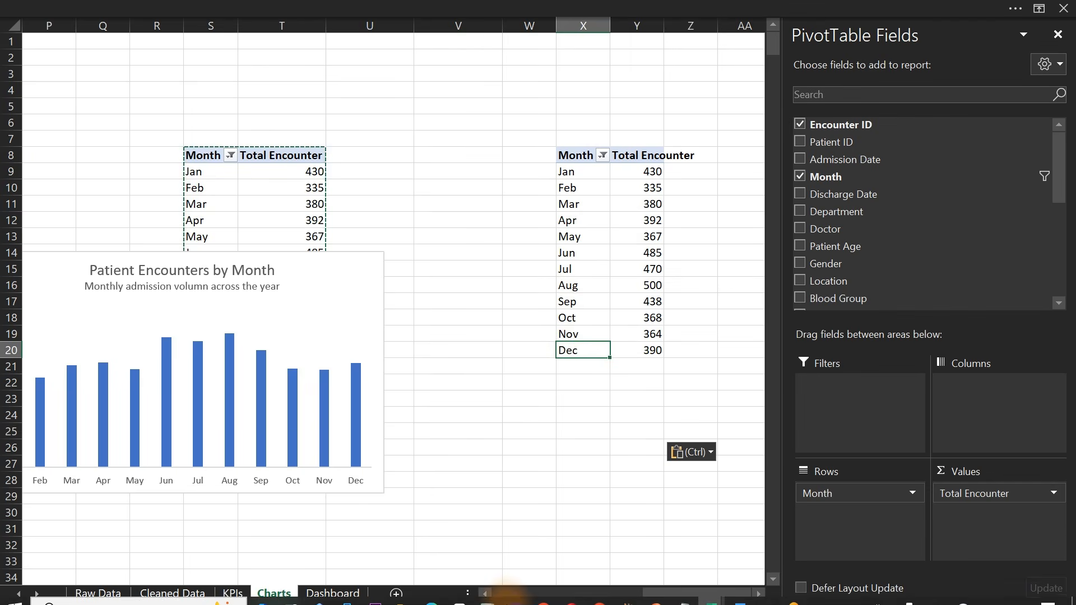
pyautogui.click(679, 595)
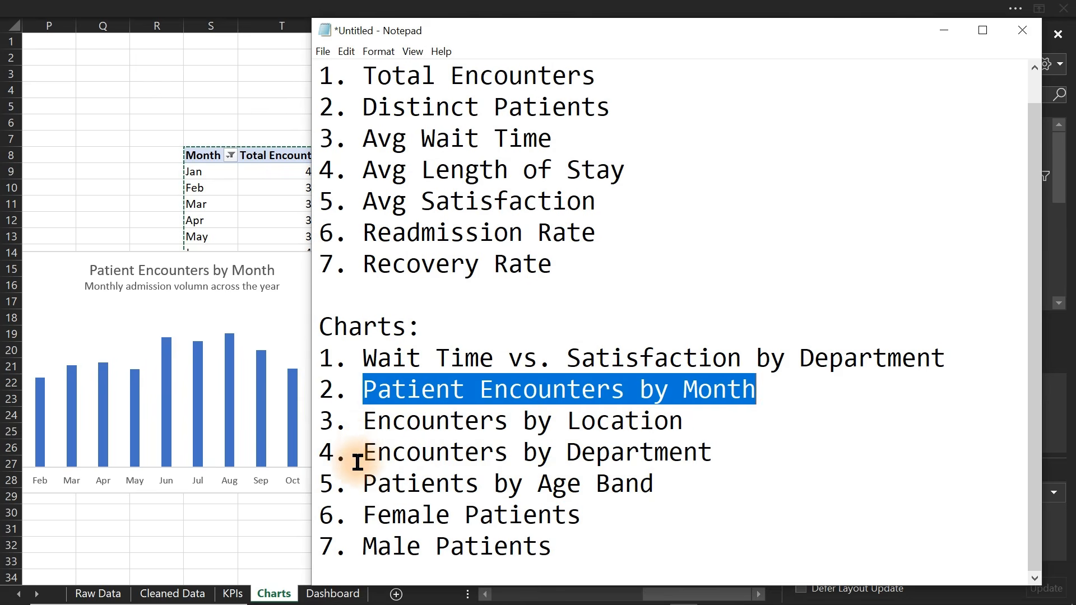
pyautogui.moveTo(365, 425); pyautogui.dragTo(701, 436)
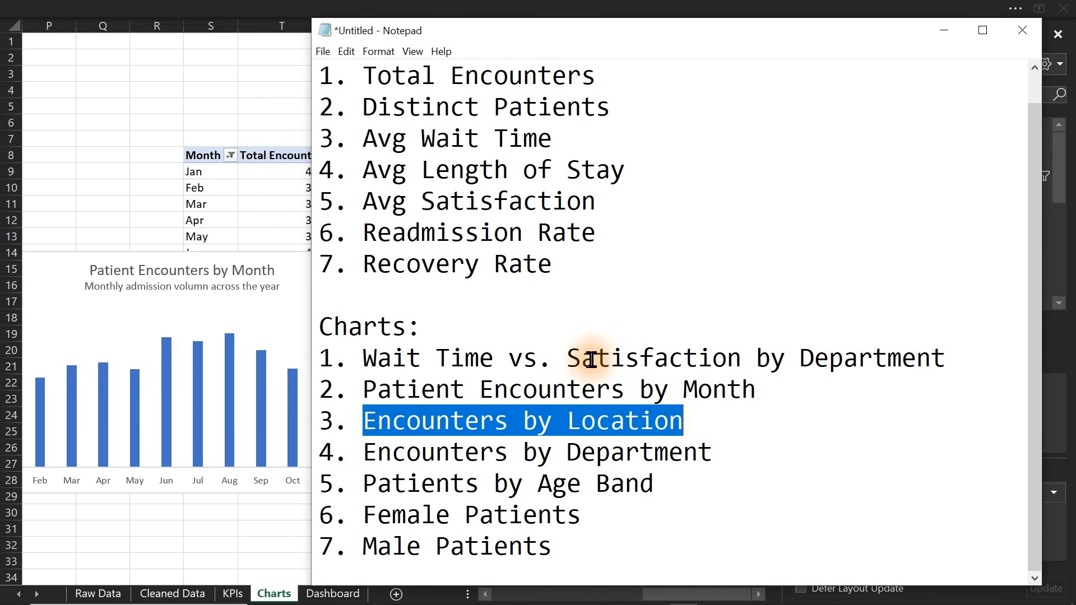
pyautogui.click(250, 175)
pyautogui.click(588, 118)
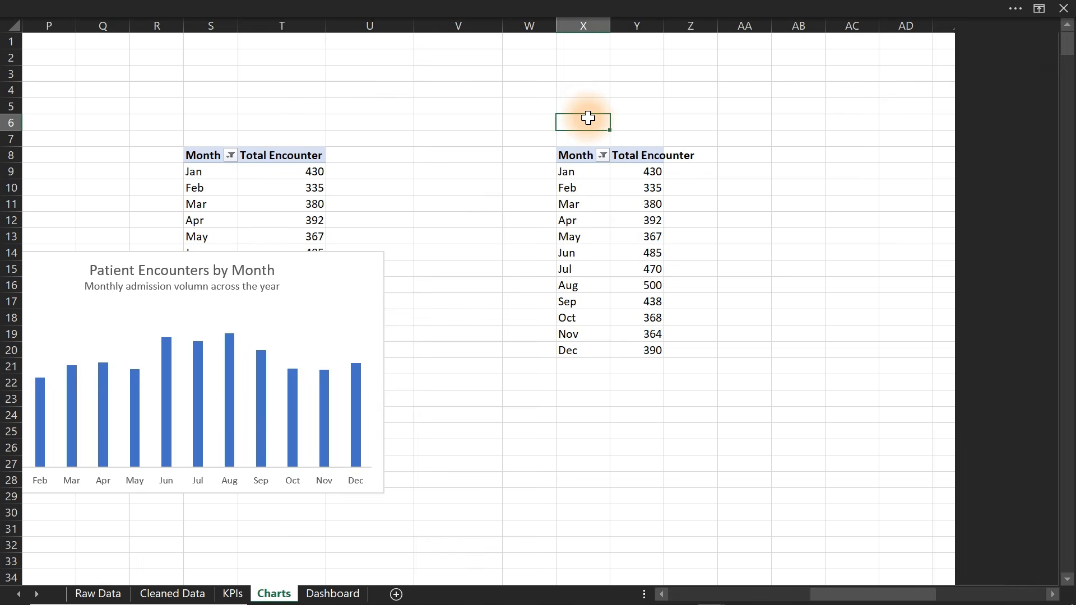
pyautogui.hotkey('ctrl', 'v')
# Replace the Month field with Location in the rows of the PivotTable under "Encounters by Location"
pyautogui.click(580, 213)
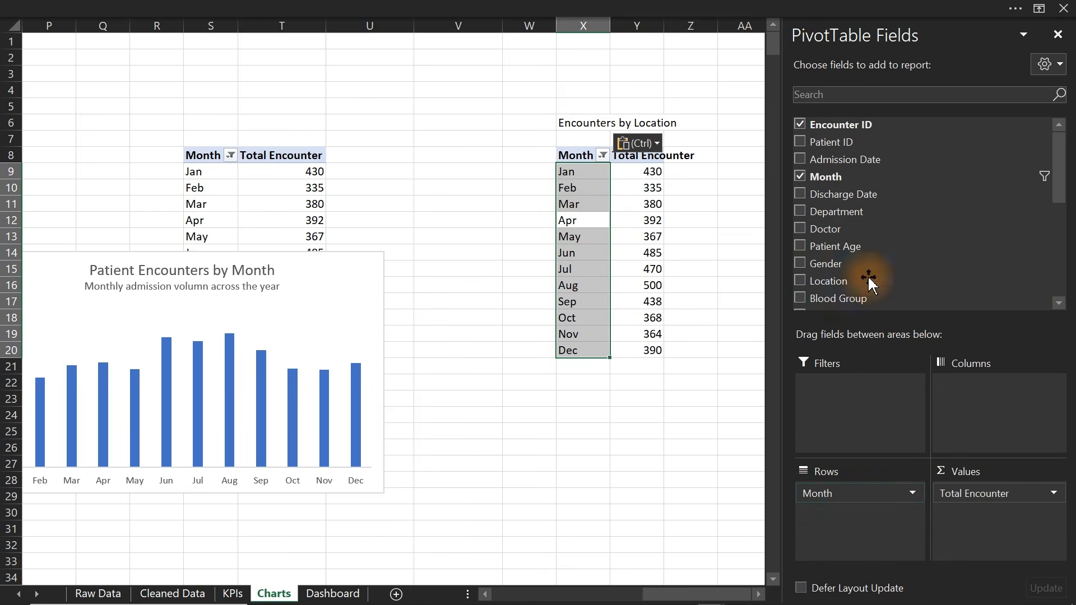
pyautogui.press('Delete')
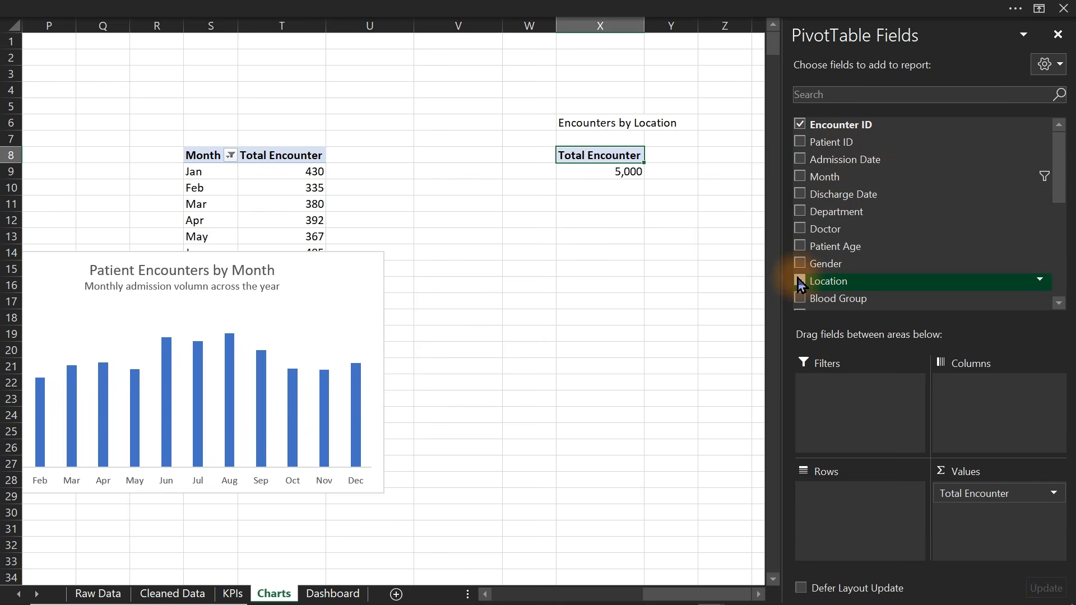
pyautogui.click(799, 281)
pyautogui.moveTo(700, 595); pyautogui.dragTo(701, 599)
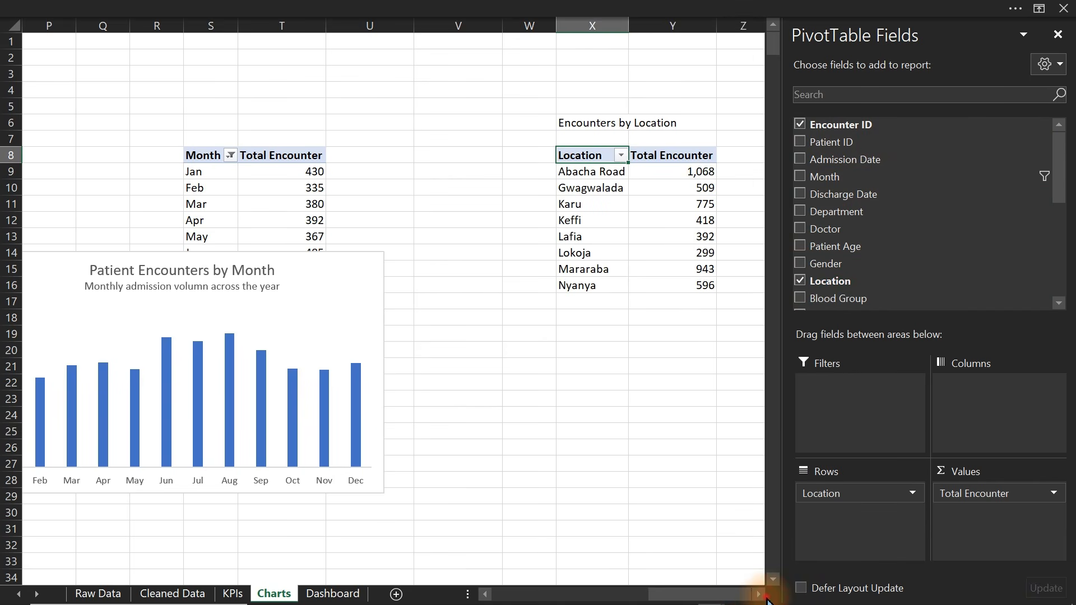
# Insert a clustered column PivotChart based on the Location and Total Encounter PivotTable
pyautogui.moveTo(759, 599); pyautogui.dragTo(759, 598)
pyautogui.click(317, 238)
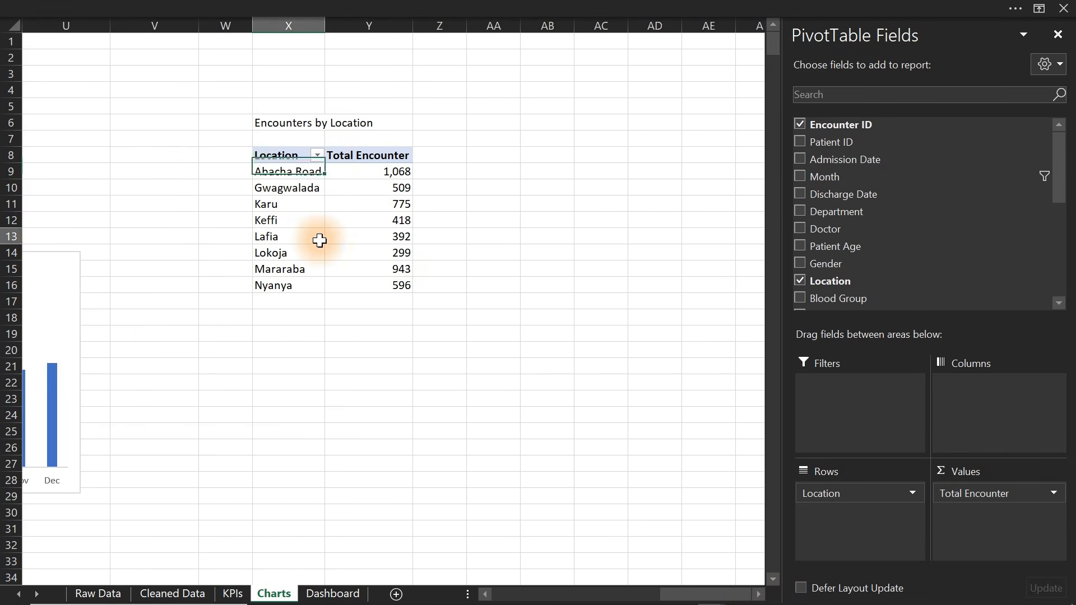
pyautogui.click(288, 8)
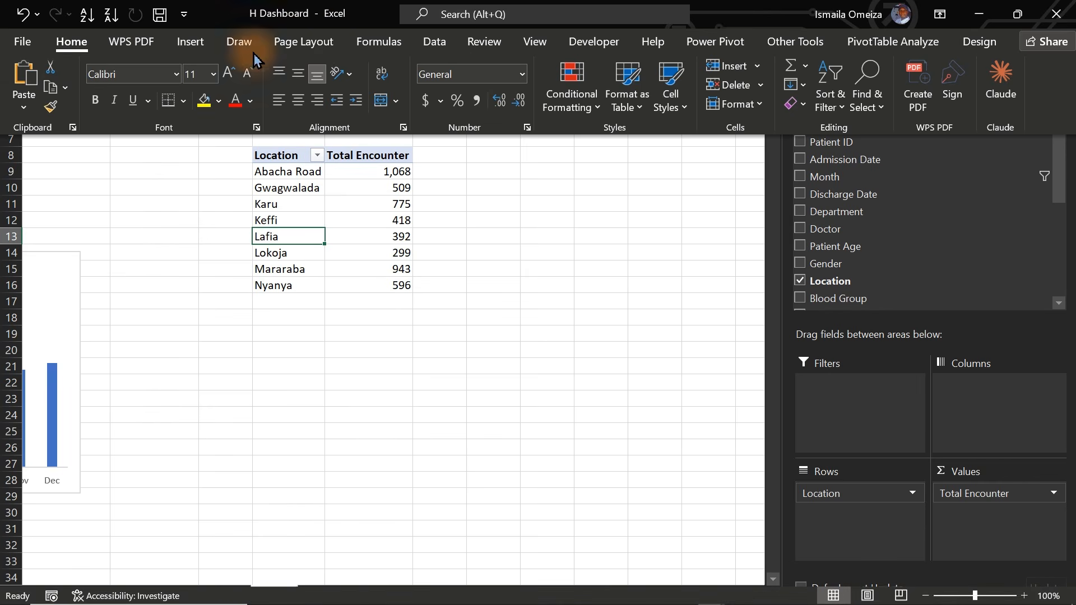
pyautogui.click(186, 42)
pyautogui.click(385, 79)
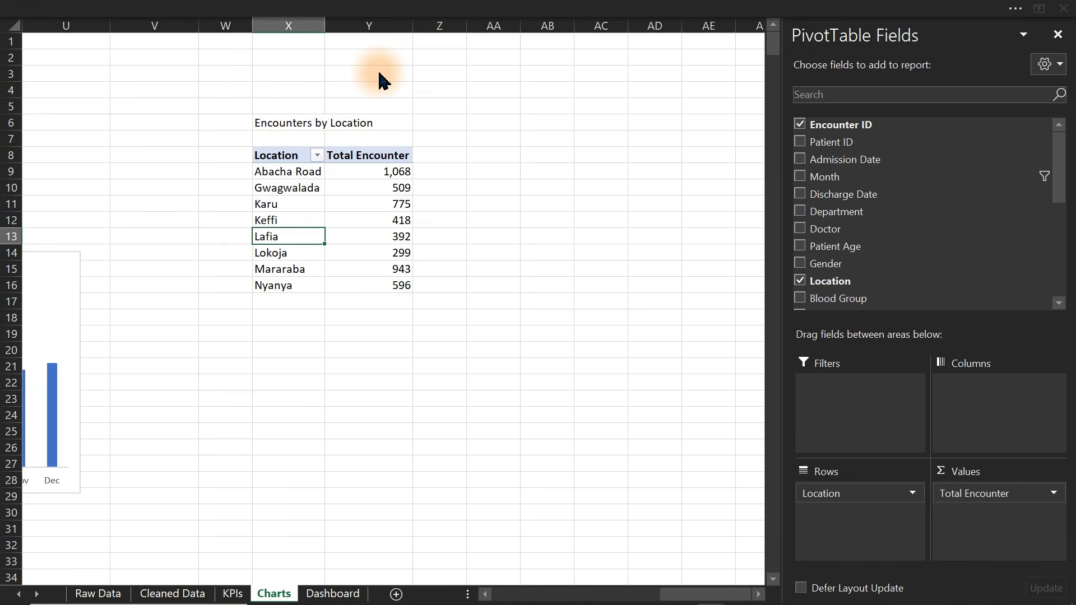
pyautogui.moveTo(512, 244)
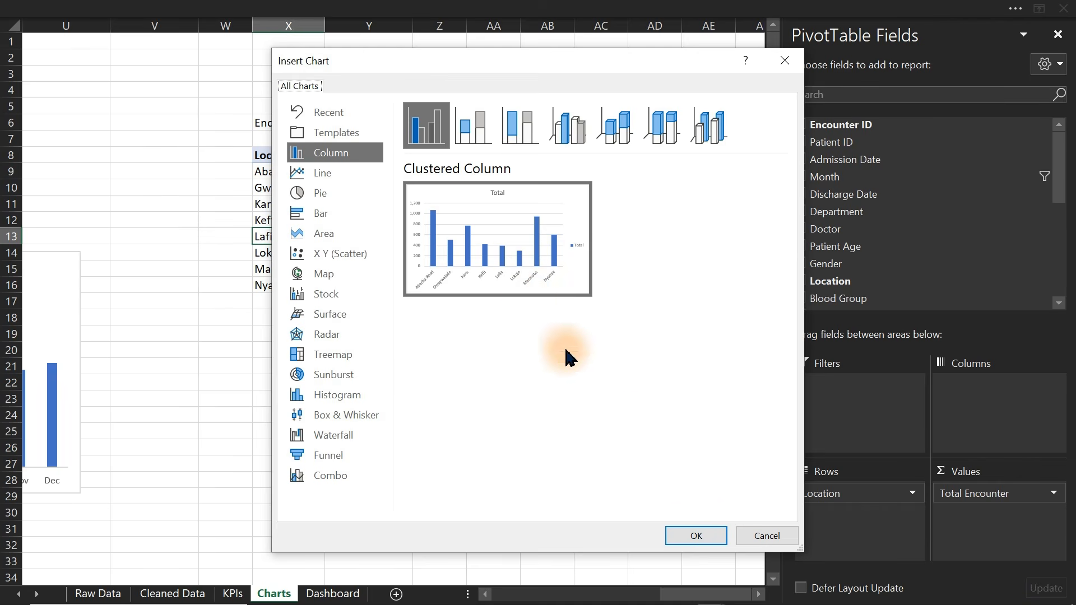
pyautogui.click(697, 536)
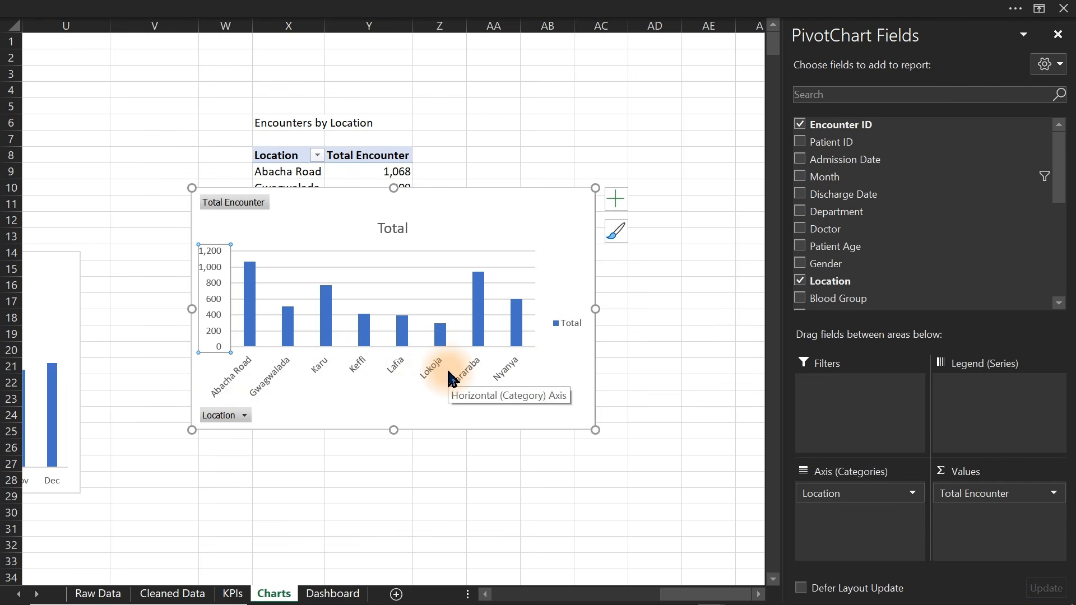
# Change the location chart's type to Clustered Bar and move the chart just below its PivotTable
pyautogui.click(498, 6)
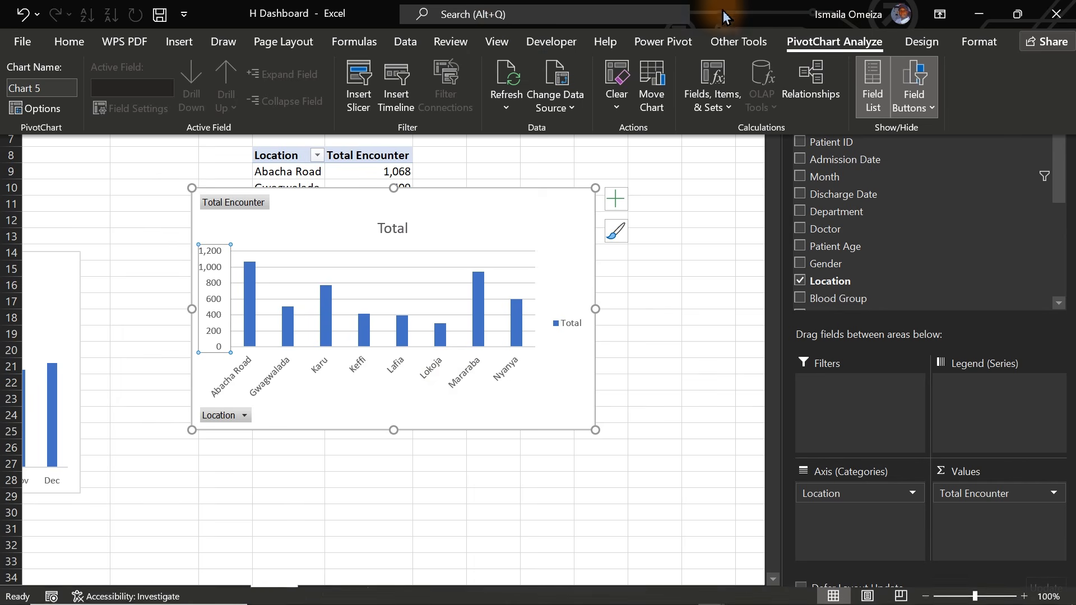
pyautogui.click(918, 50)
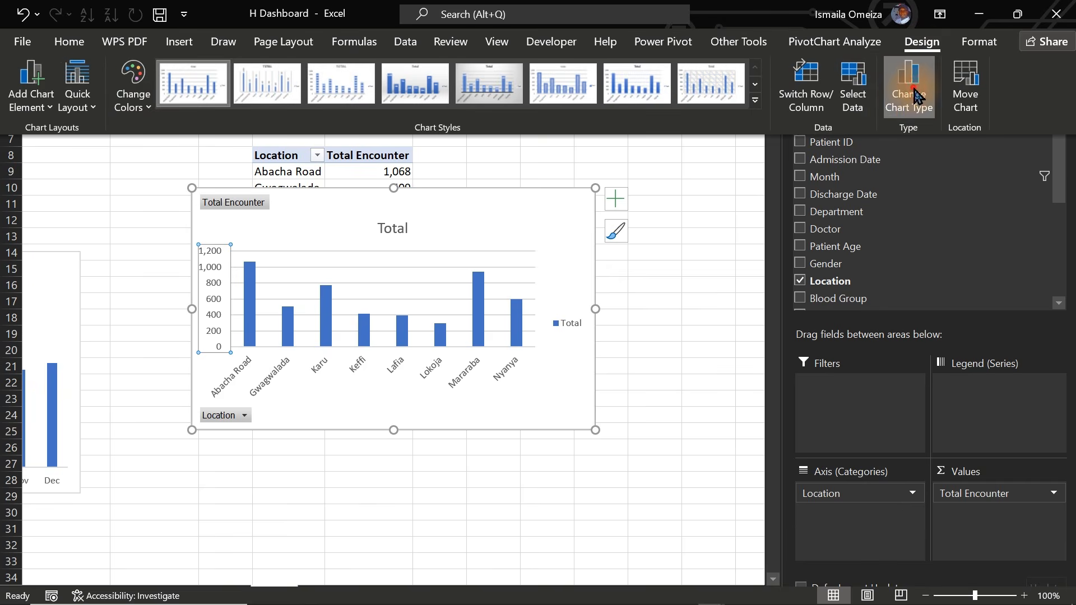
pyautogui.click(908, 112)
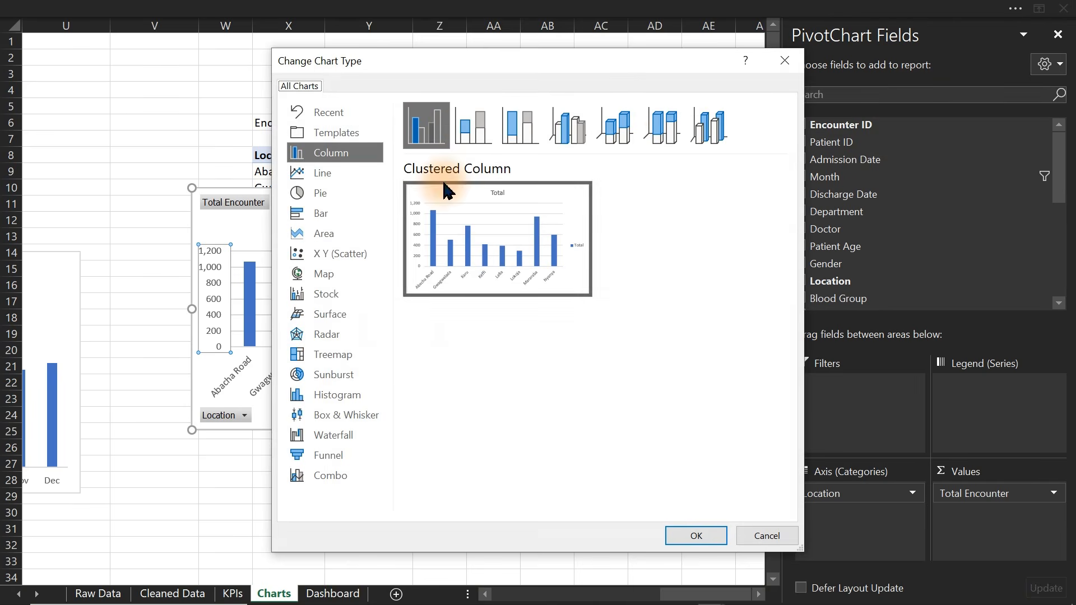
pyautogui.click(321, 213)
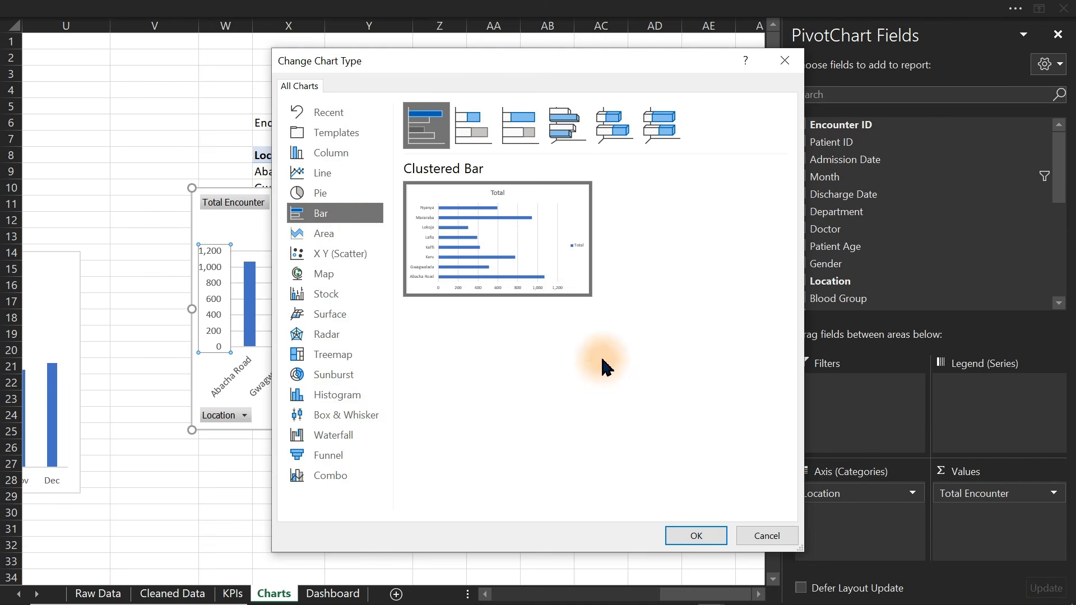
pyautogui.click(697, 536)
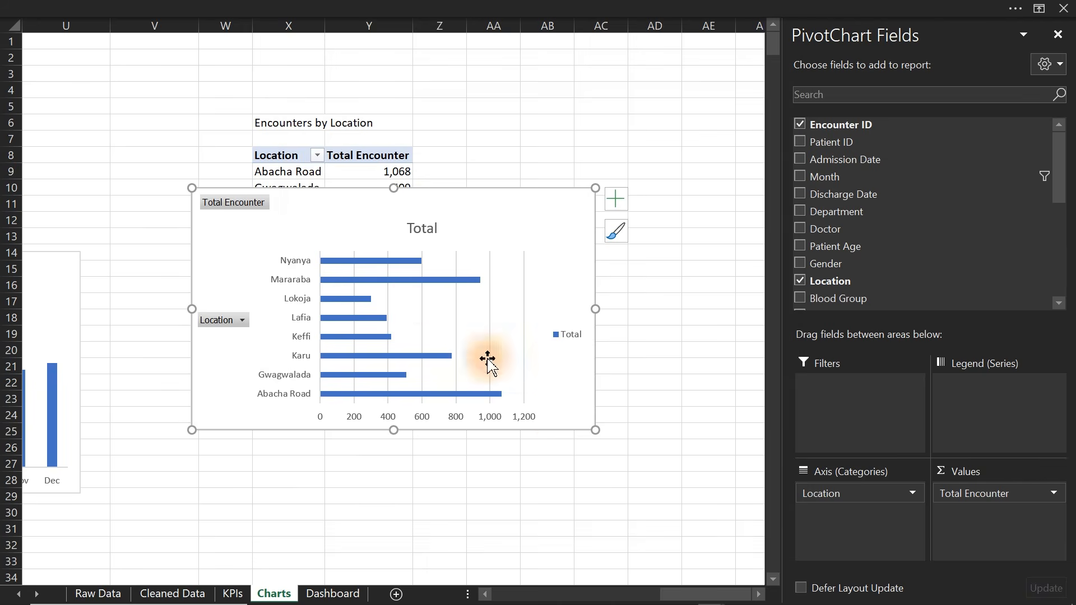
pyautogui.moveTo(317, 195); pyautogui.dragTo(347, 304)
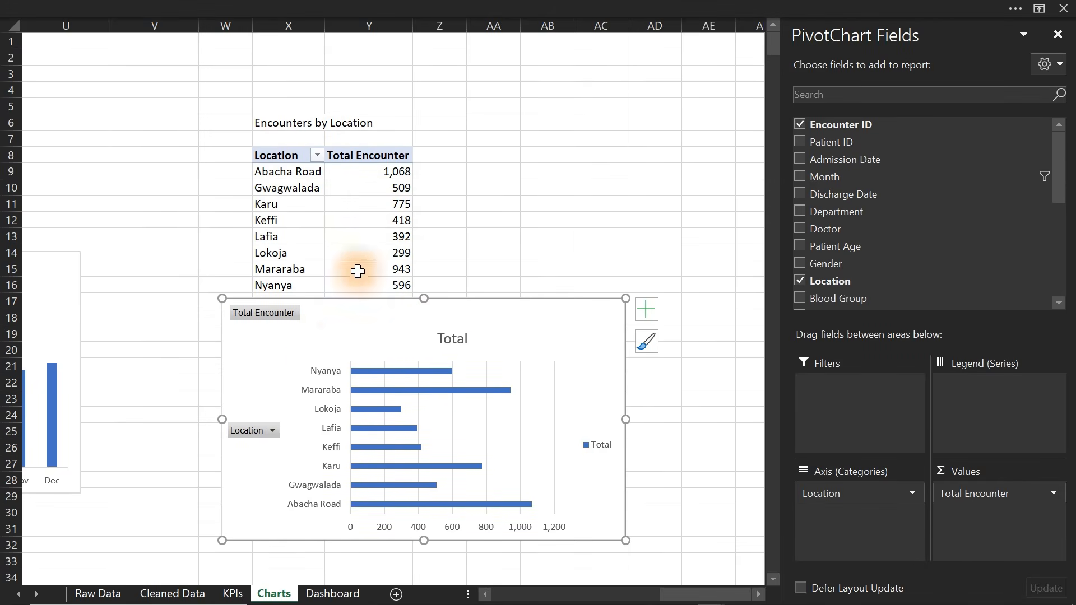
# Put the location categories on the bar chart's vertical axis in reverse order
pyautogui.doubleClick(320, 380)
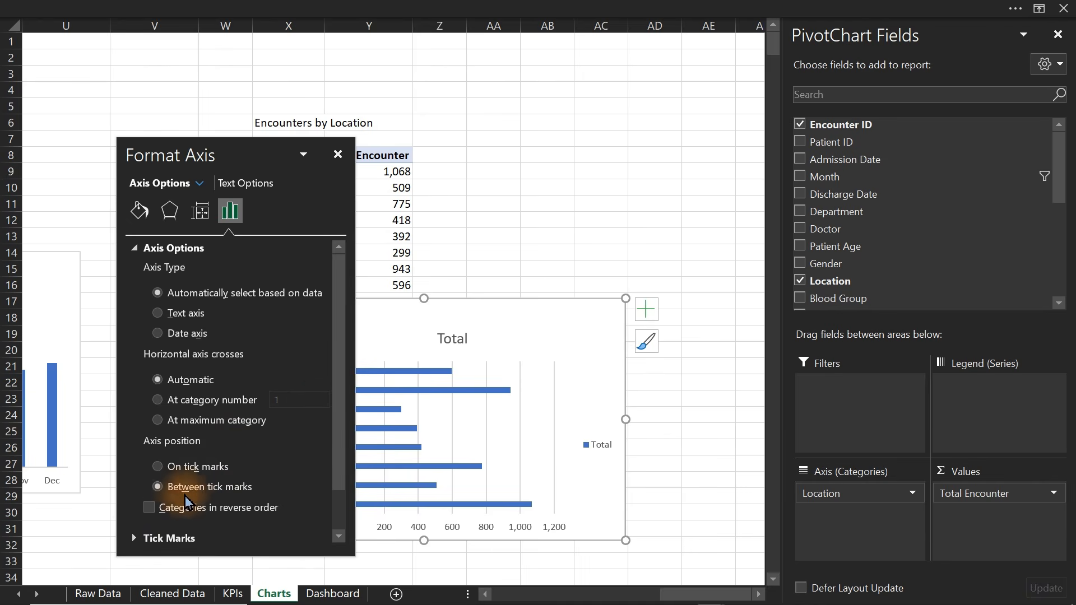
pyautogui.click(170, 509)
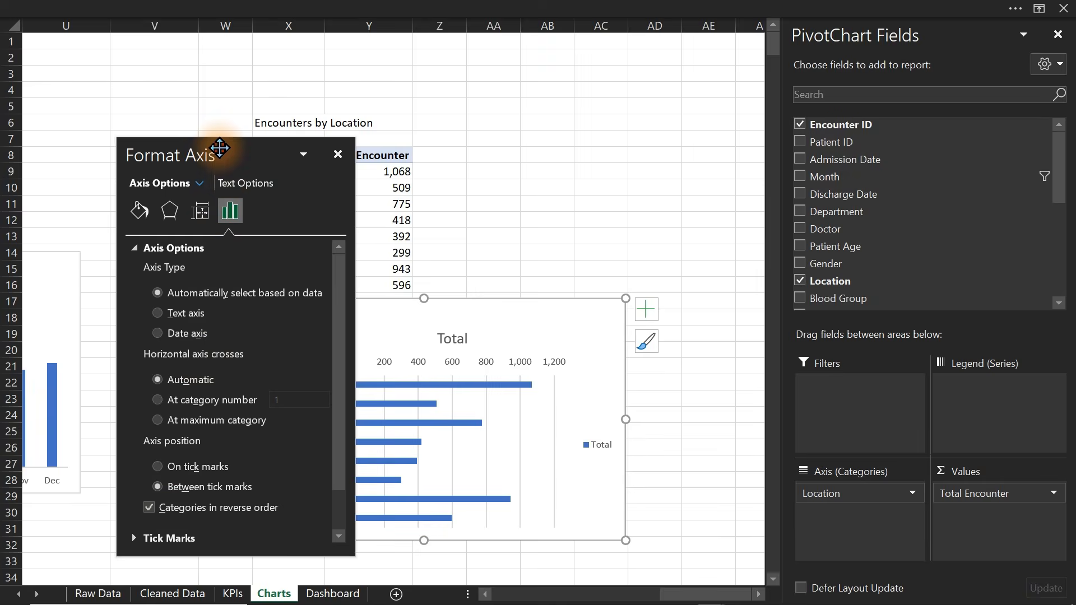
pyautogui.moveTo(220, 147); pyautogui.dragTo(58, 180)
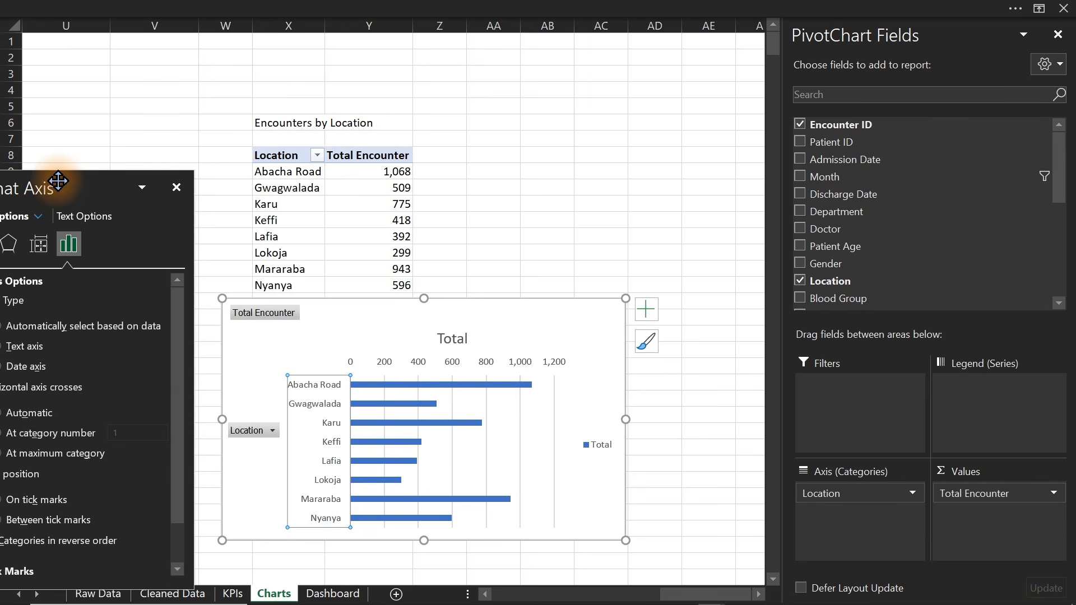
# Sort the location PivotTable by Total Encounter from largest to smallest
pyautogui.click(388, 173)
pyautogui.rightClick(390, 174)
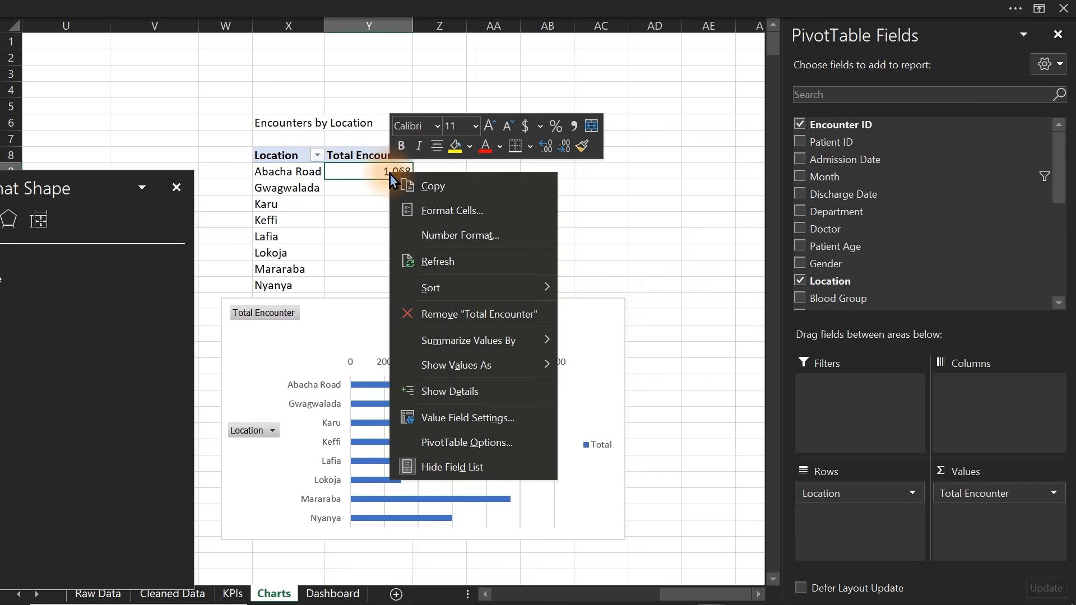
pyautogui.moveTo(532, 287)
pyautogui.click(636, 316)
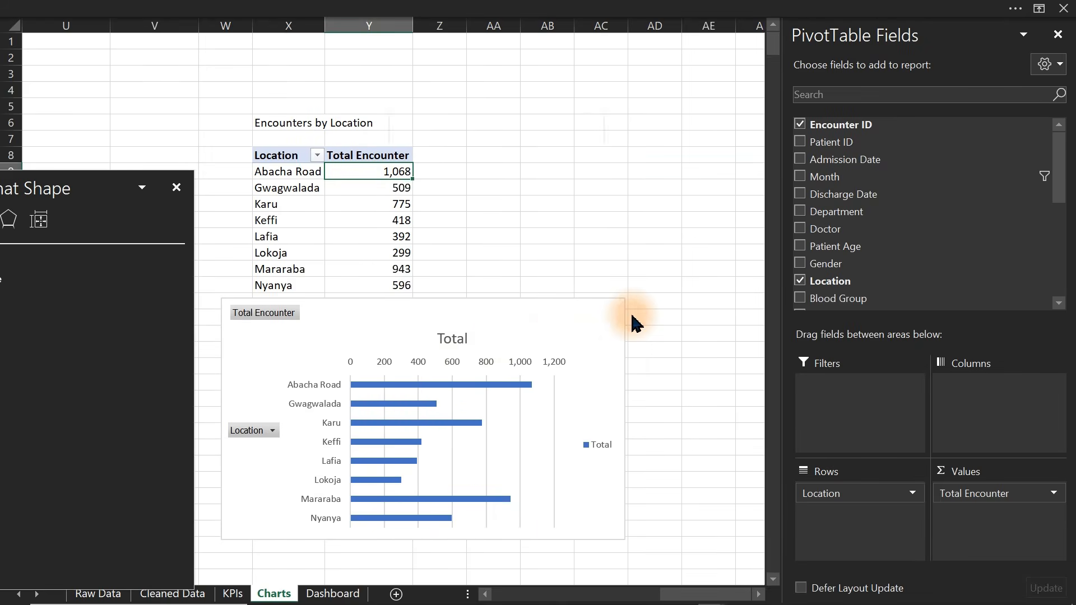
# Remove the value axis, all field buttons, the legend and the vertical gridlines from the location chart
pyautogui.click(399, 360)
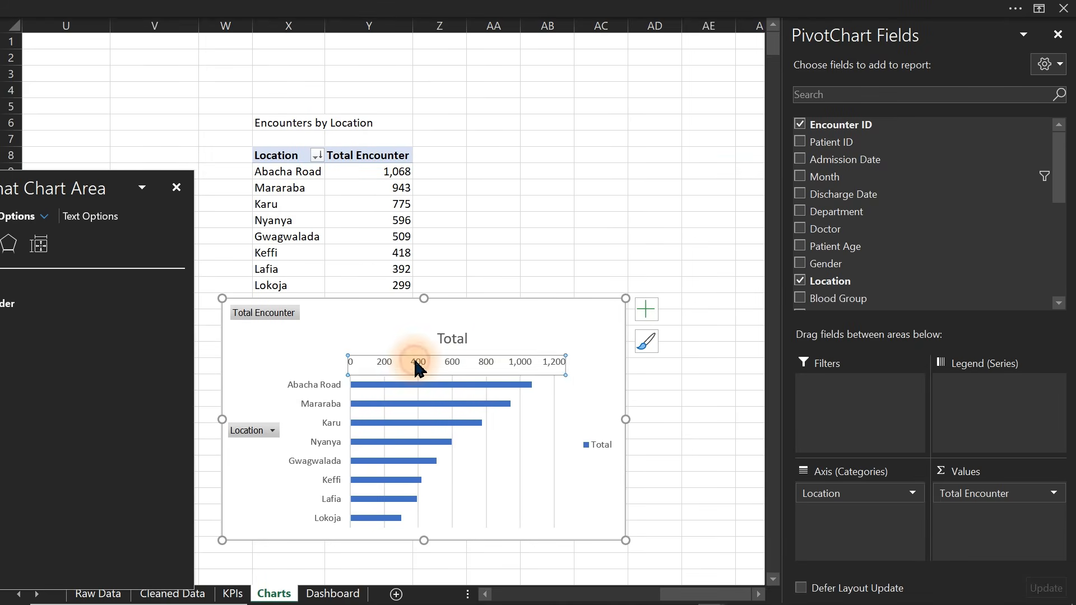
pyautogui.press('Delete')
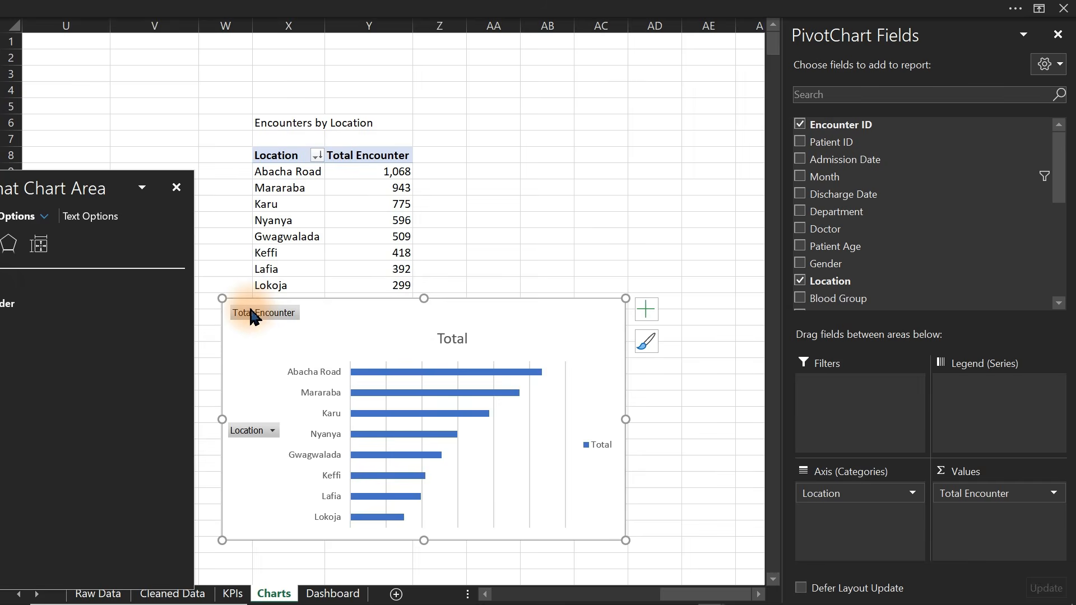
pyautogui.rightClick(250, 315)
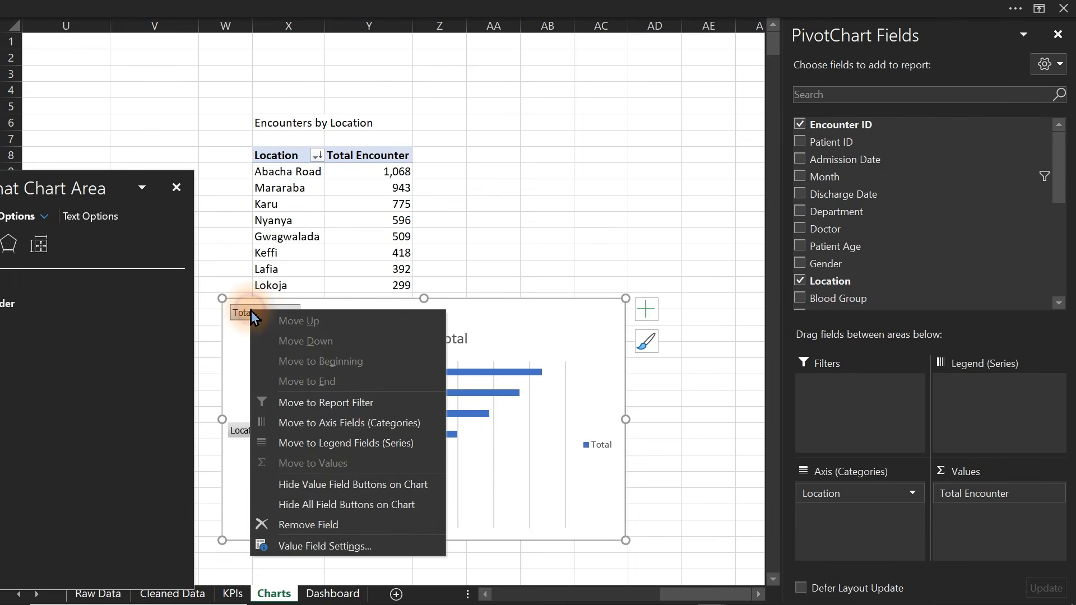
pyautogui.click(334, 505)
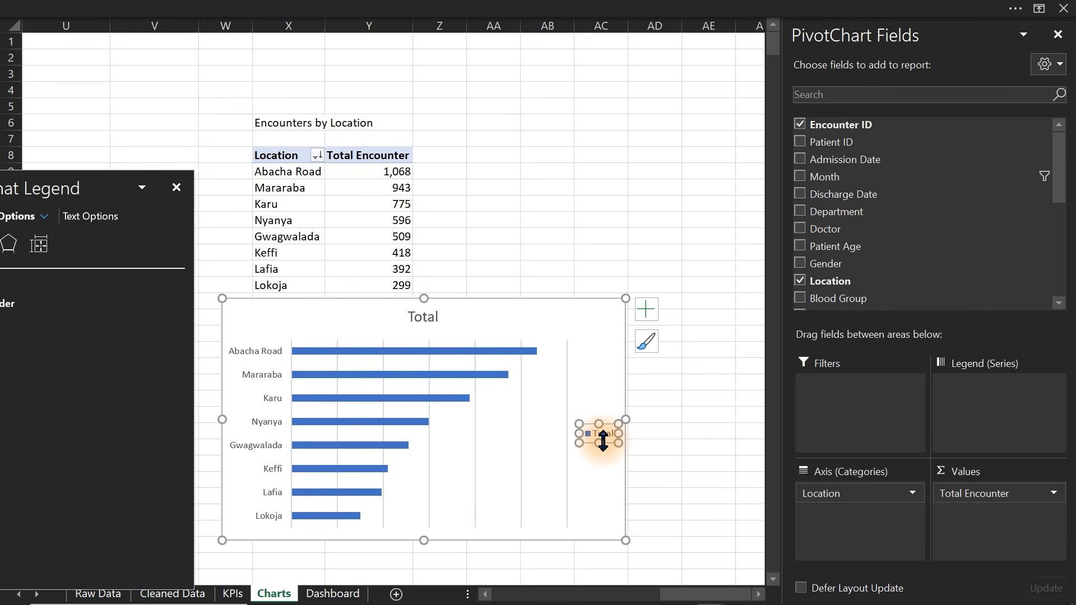
pyautogui.press('Delete')
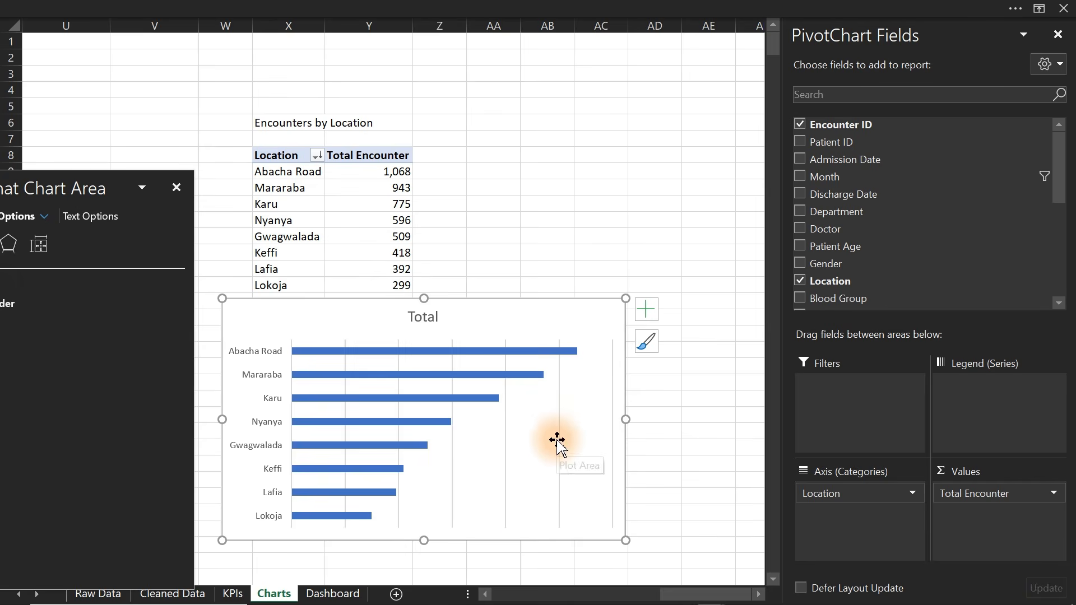
pyautogui.press('Delete')
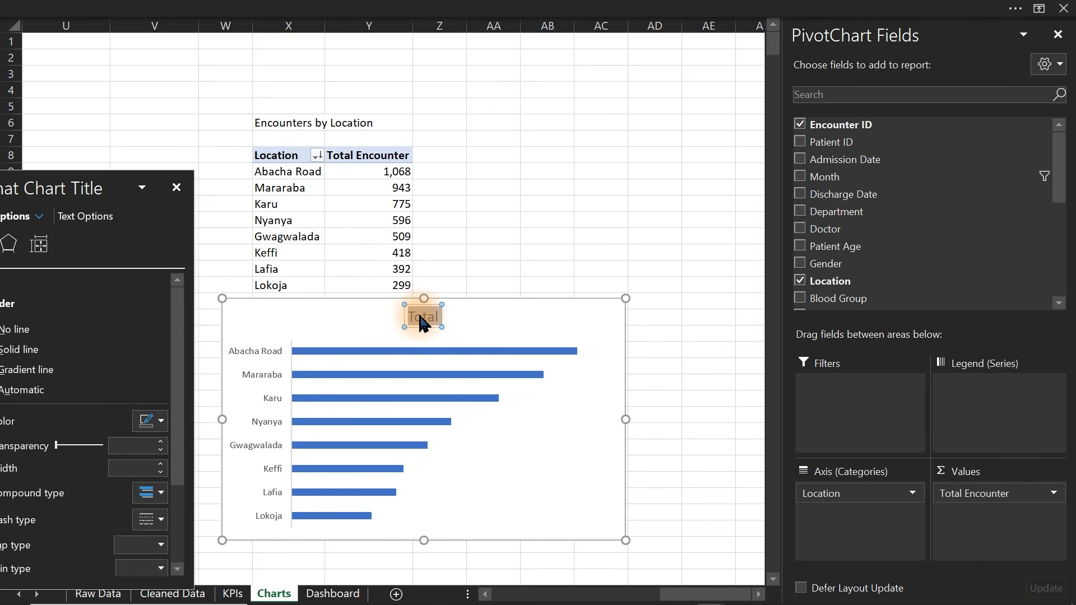
# Title the chart "Encounters by Location" and add a second line "Patient encounter per city Highest to Lowest" in size 10
pyautogui.write('Encounters by Location')
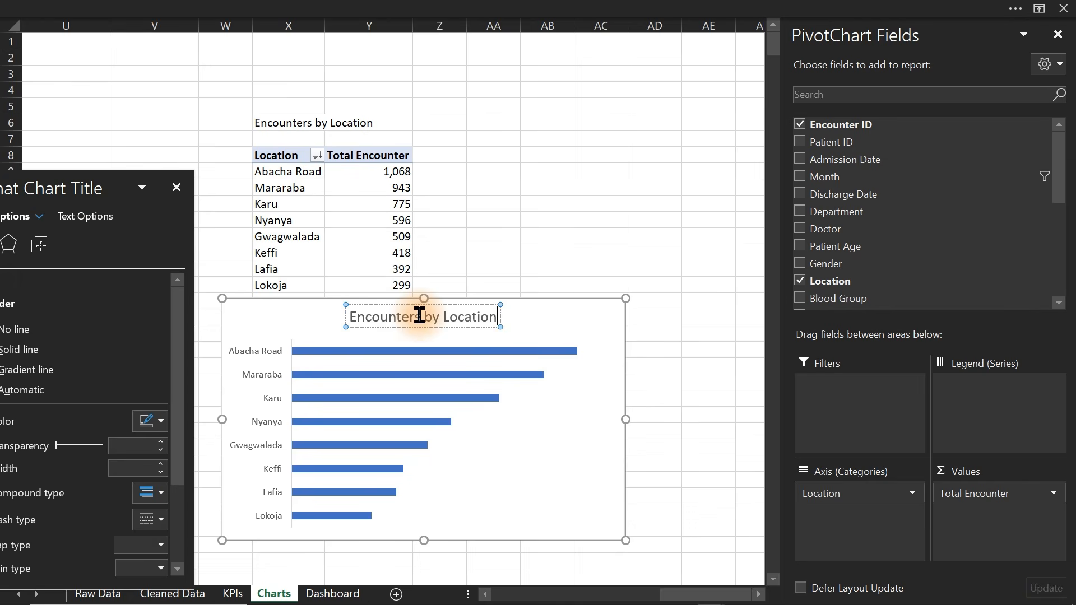
pyautogui.press('Return')
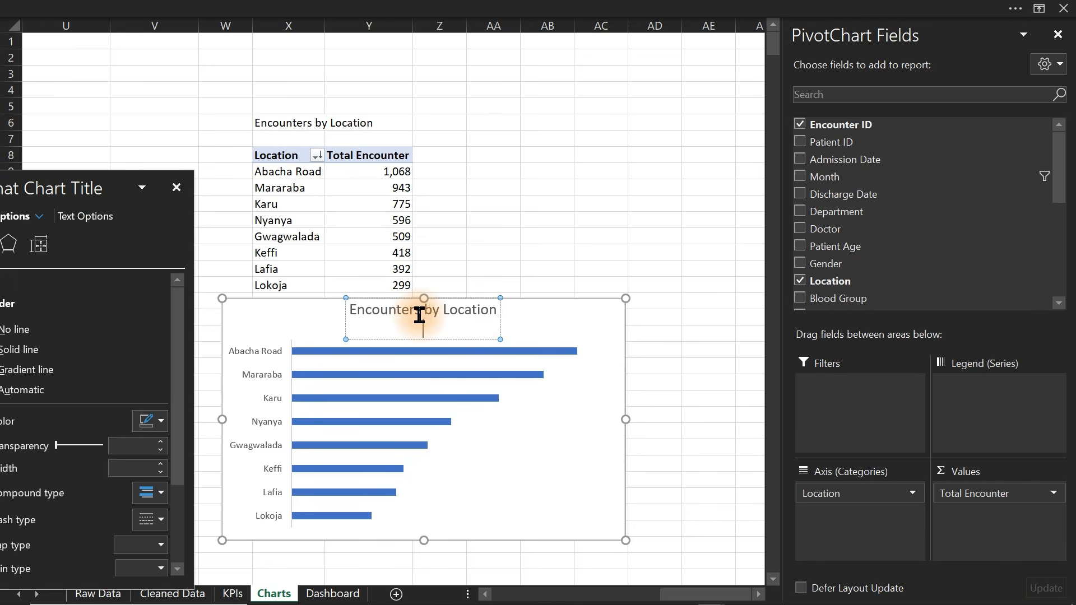
pyautogui.write('Patient encounter per city Highest to Lowest')
pyautogui.hotkey('shift', 'Home')
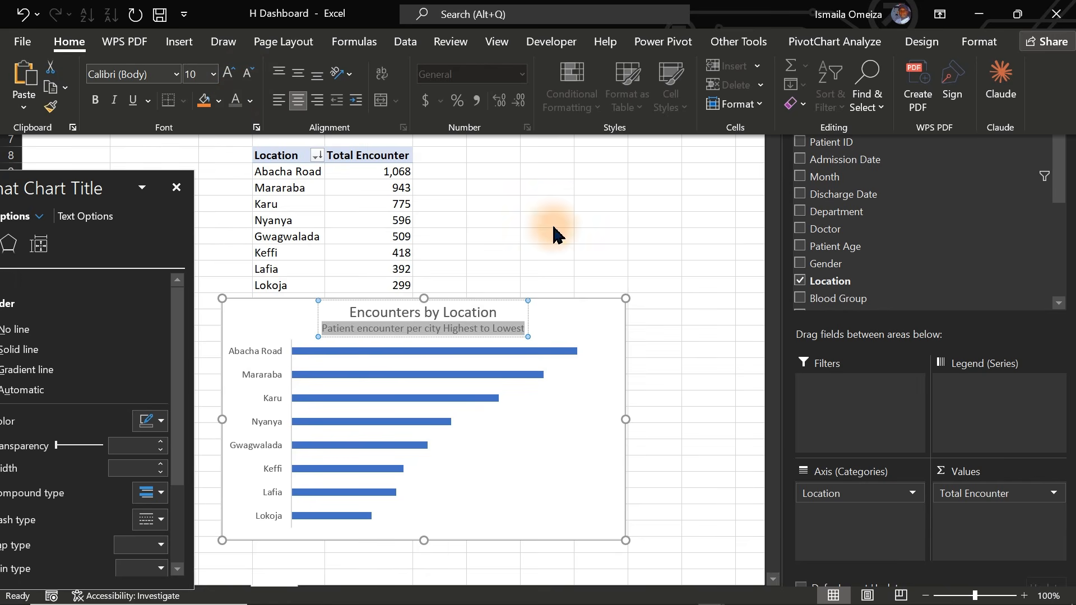
pyautogui.click(679, 286)
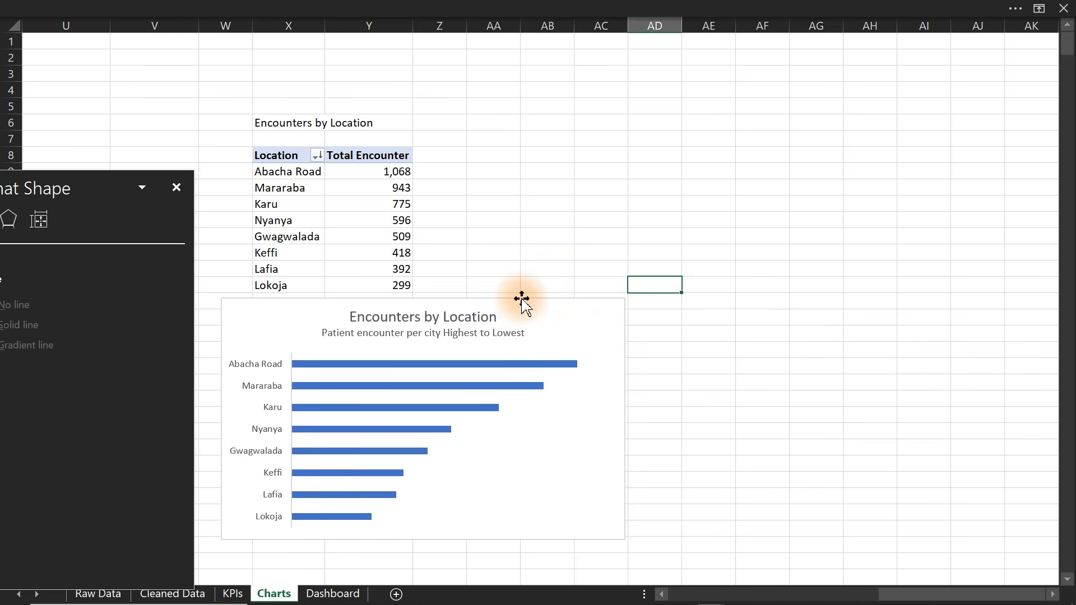
# Copy the Location and Total Encounter PivotTable and paste the copy starting at cell AE8
pyautogui.click(269, 159)
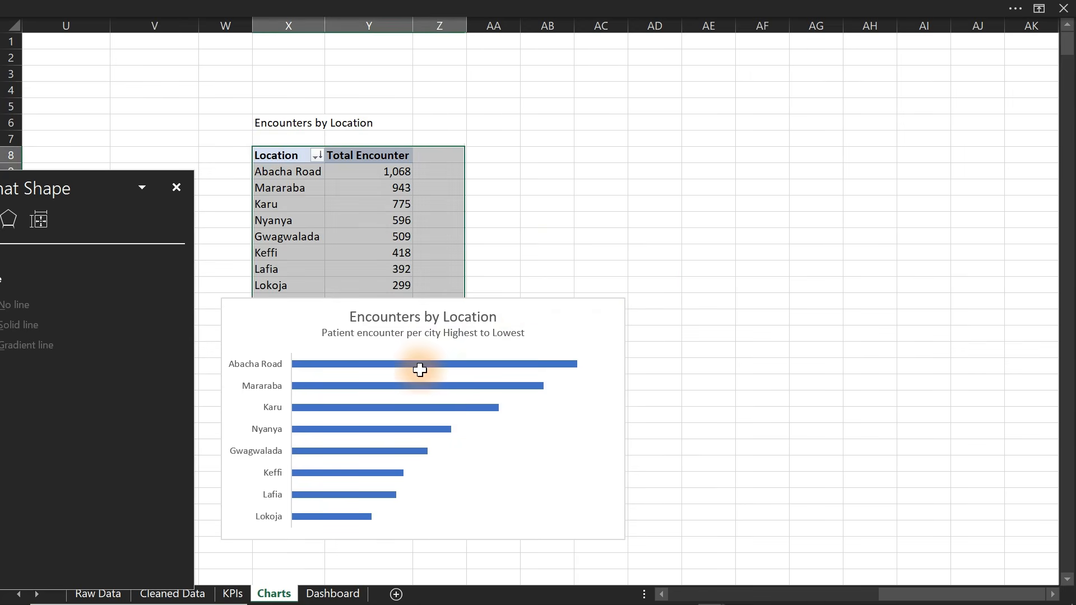
pyautogui.moveTo(424, 388)
pyautogui.hotkey('ctrl', 'c')
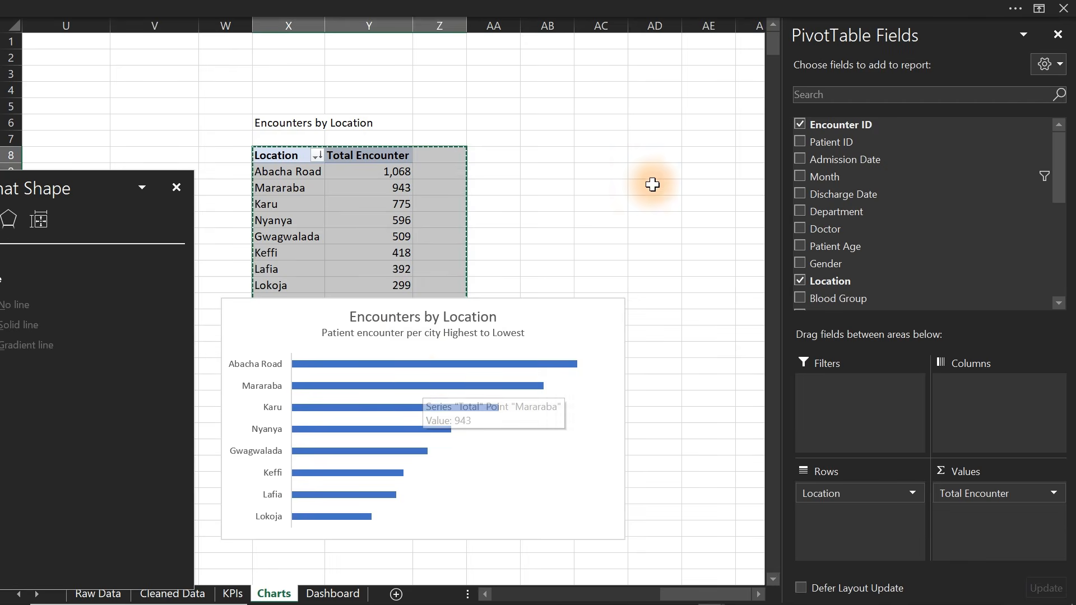
pyautogui.click(661, 174)
pyautogui.click(726, 150)
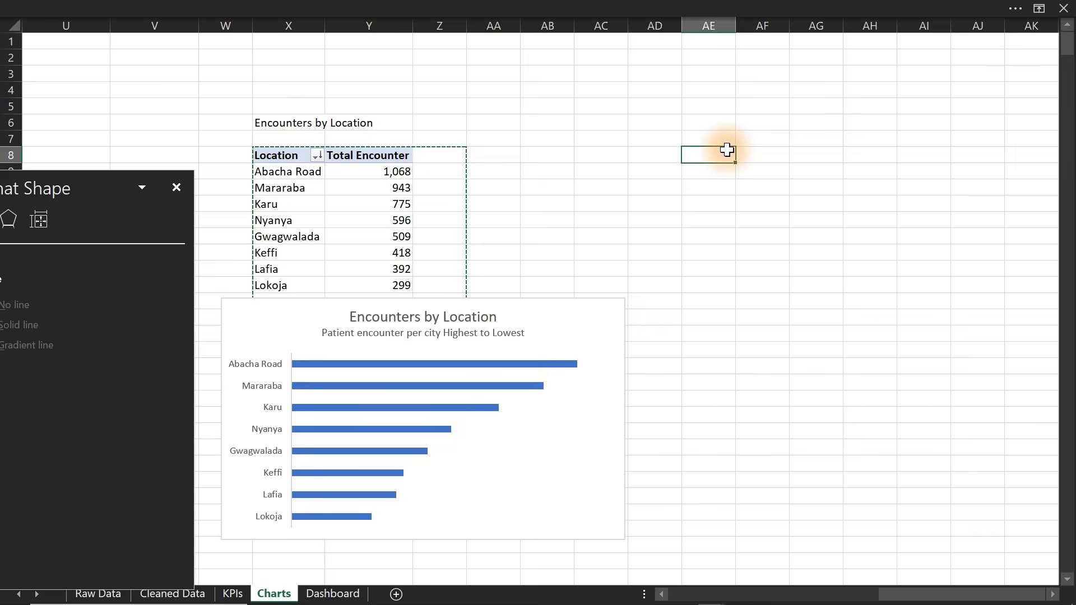
pyautogui.hotkey('ctrl', 'v')
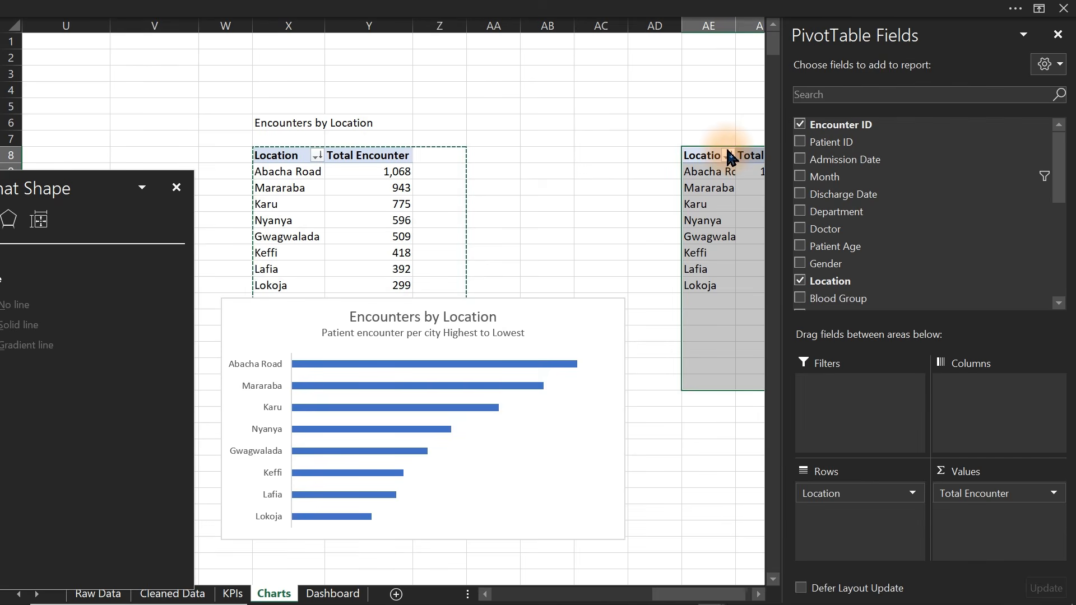
# Copy "Encounters by Department" from the chart list in Notepad and paste it into cell AE6 of the Charts sheet
pyautogui.click(758, 594)
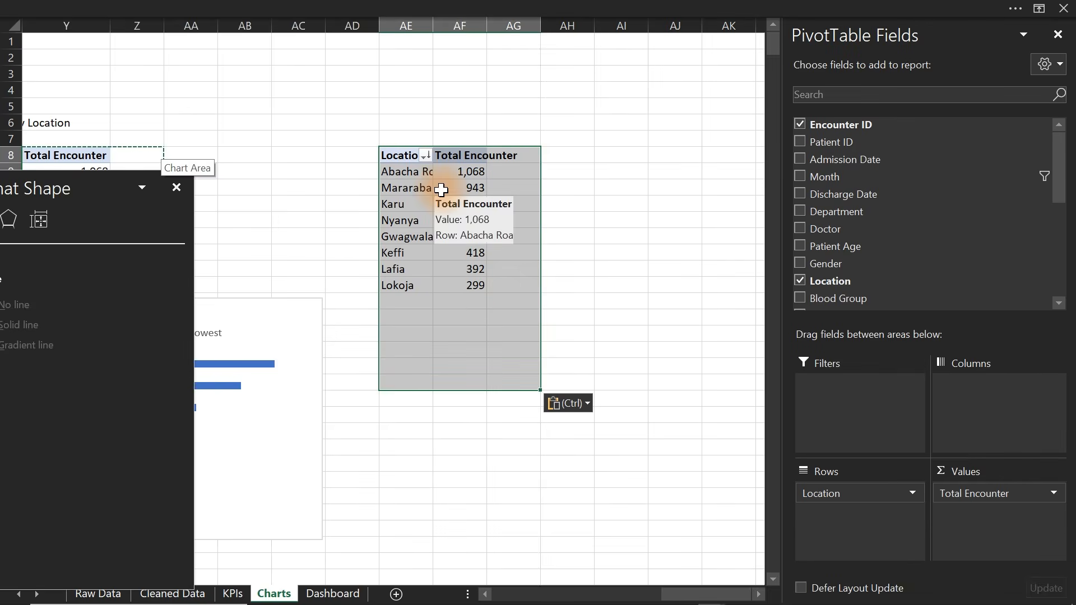
pyautogui.moveTo(710, 601)
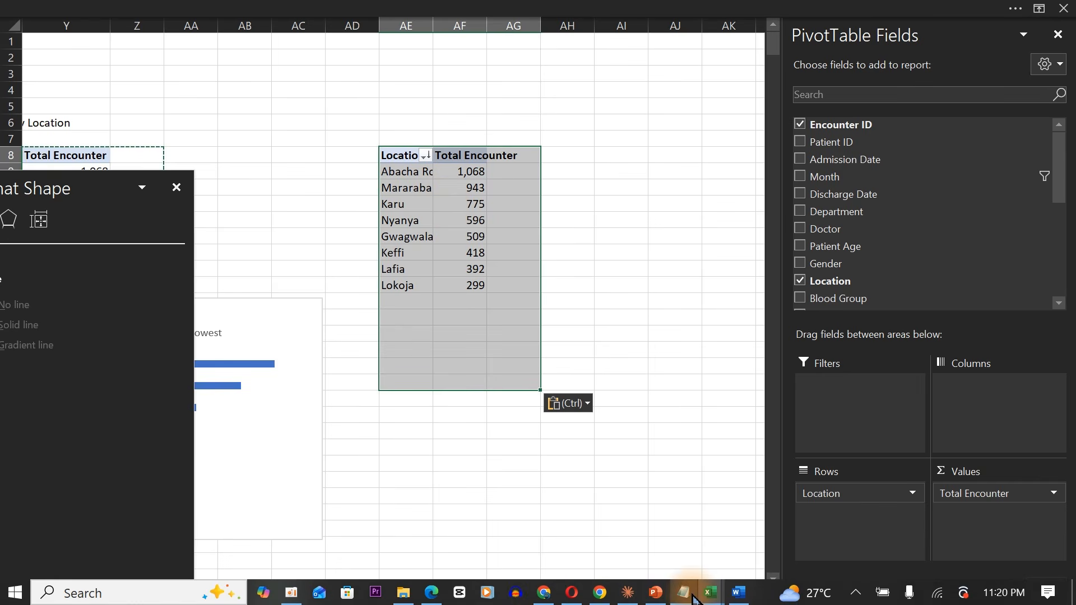
pyautogui.click(684, 592)
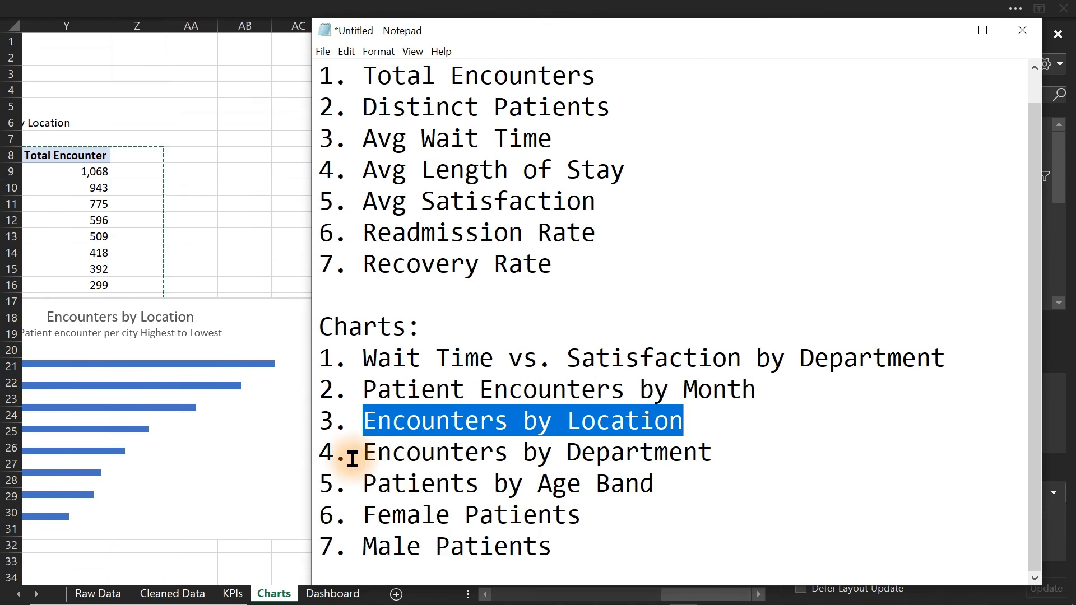
pyautogui.moveTo(352, 459); pyautogui.dragTo(736, 464)
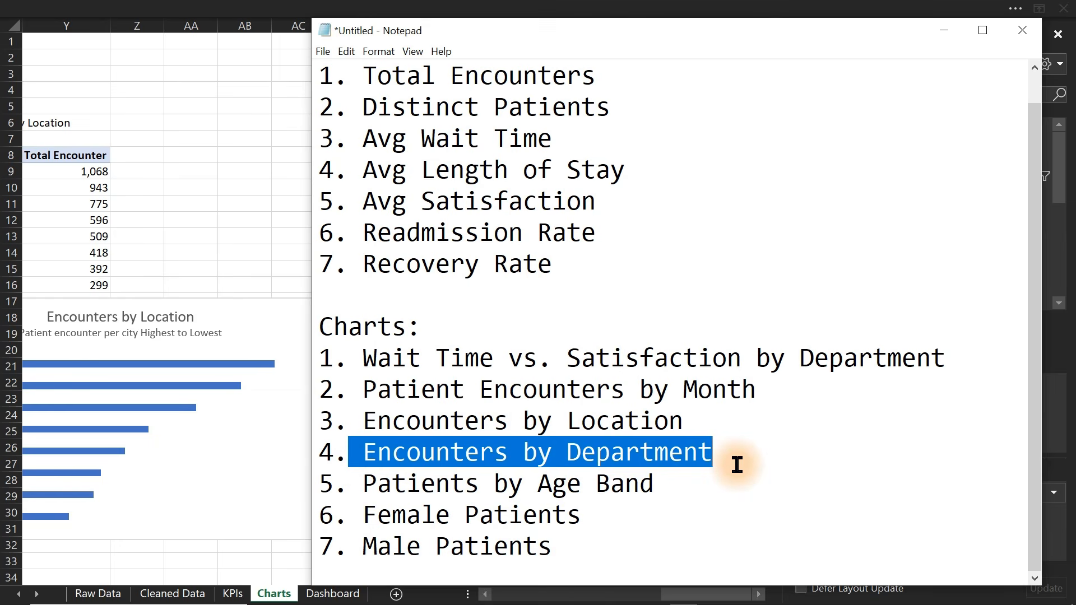
pyautogui.click(288, 125)
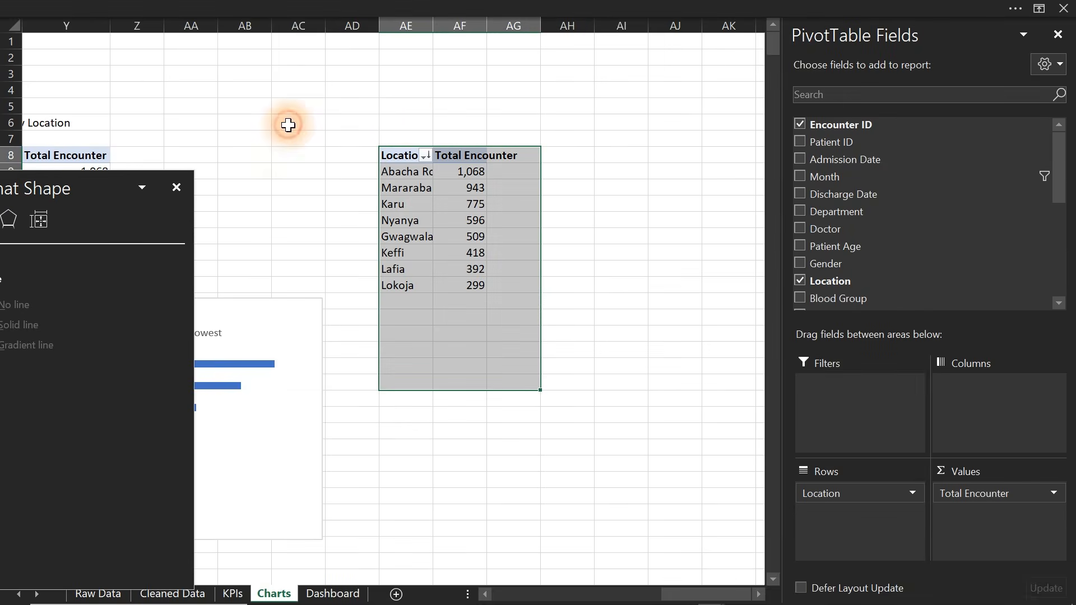
pyautogui.click(405, 120)
pyautogui.hotkey('ctrl', 'v')
# Replace Location with Department as the row field of the PivotTable under the Encounters by Department heading
pyautogui.click(408, 220)
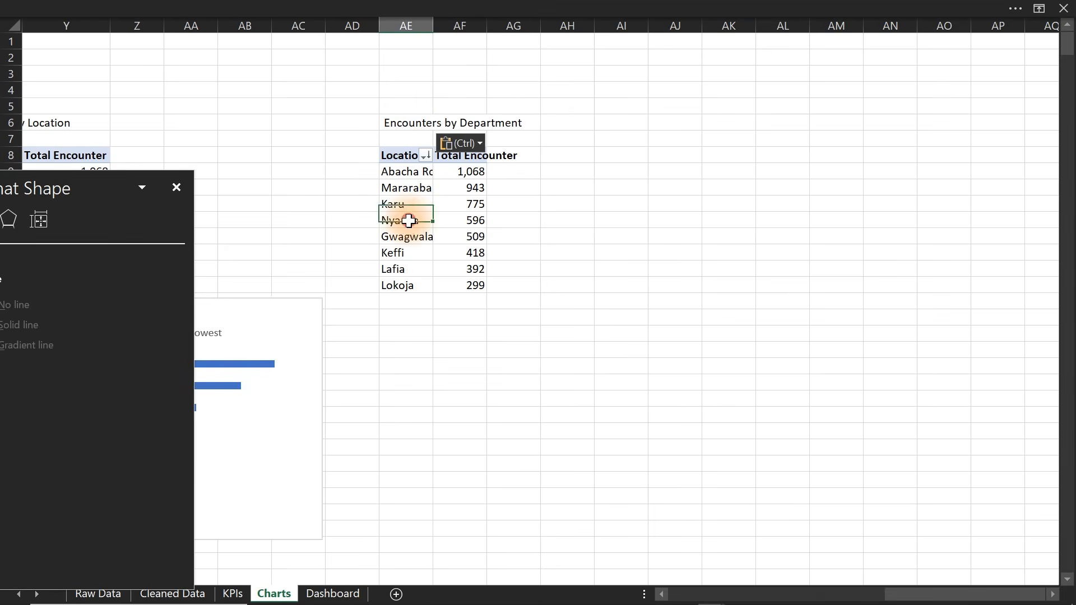
pyautogui.moveTo(888, 493); pyautogui.dragTo(561, 451)
pyautogui.click(799, 211)
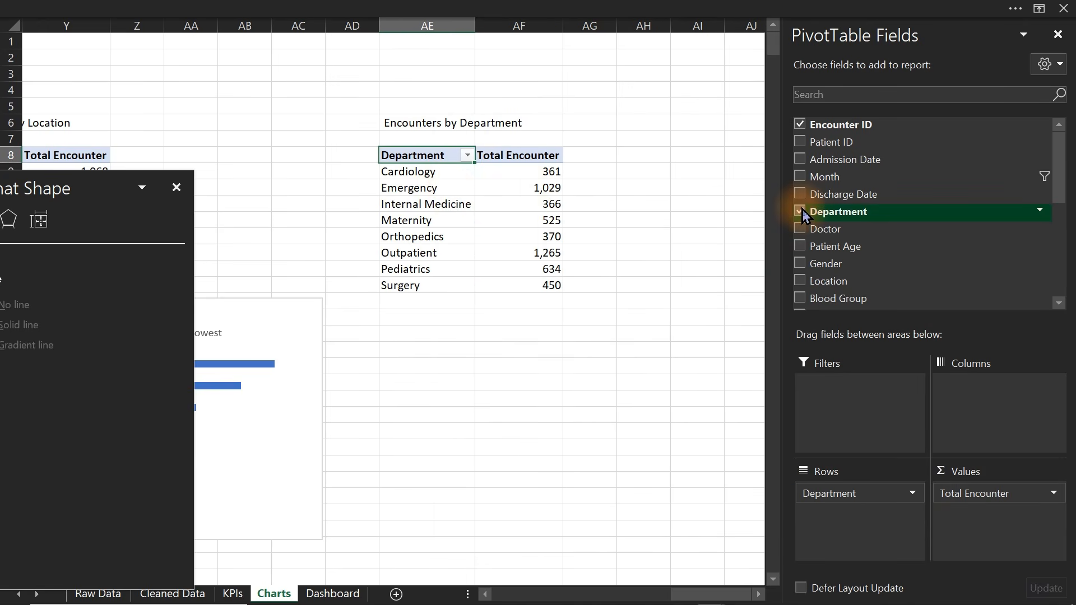
# Insert a 2-D clustered bar PivotChart from the Department and Total Encounter PivotTable
pyautogui.click(427, 210)
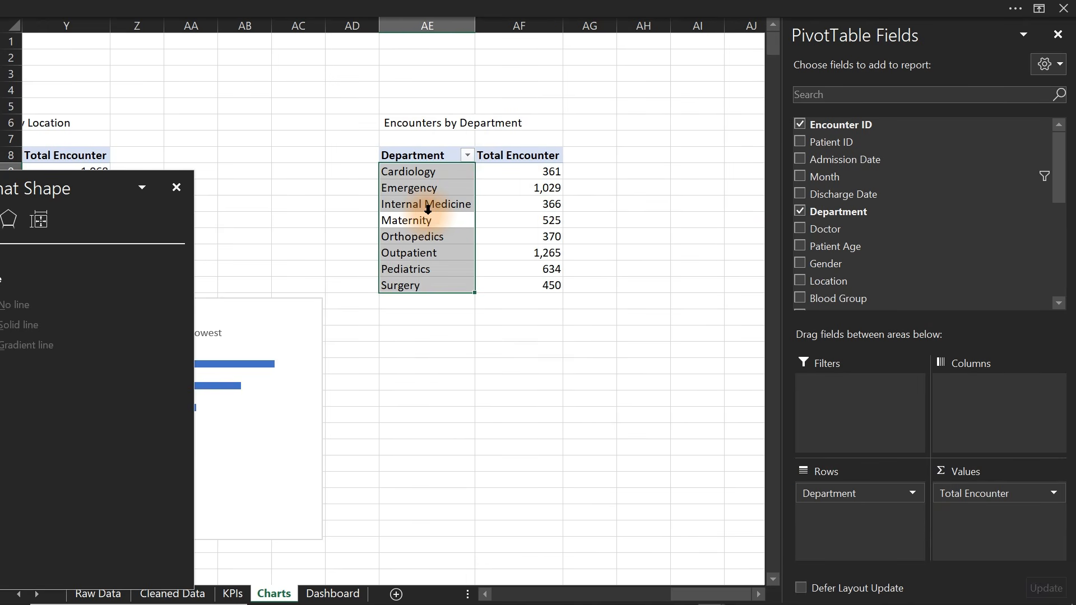
pyautogui.click(289, 6)
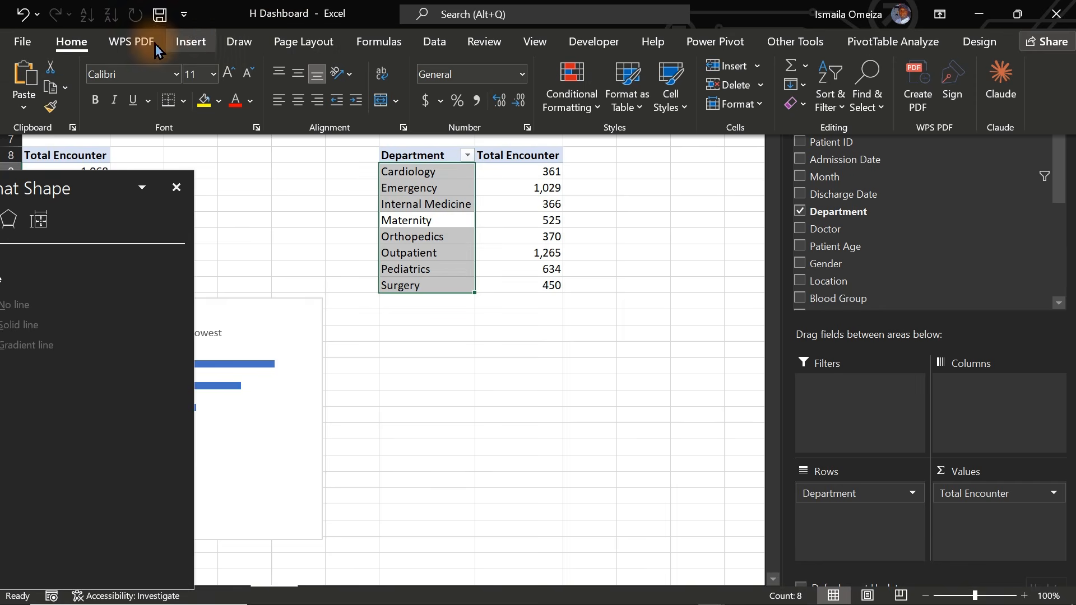
pyautogui.click(191, 41)
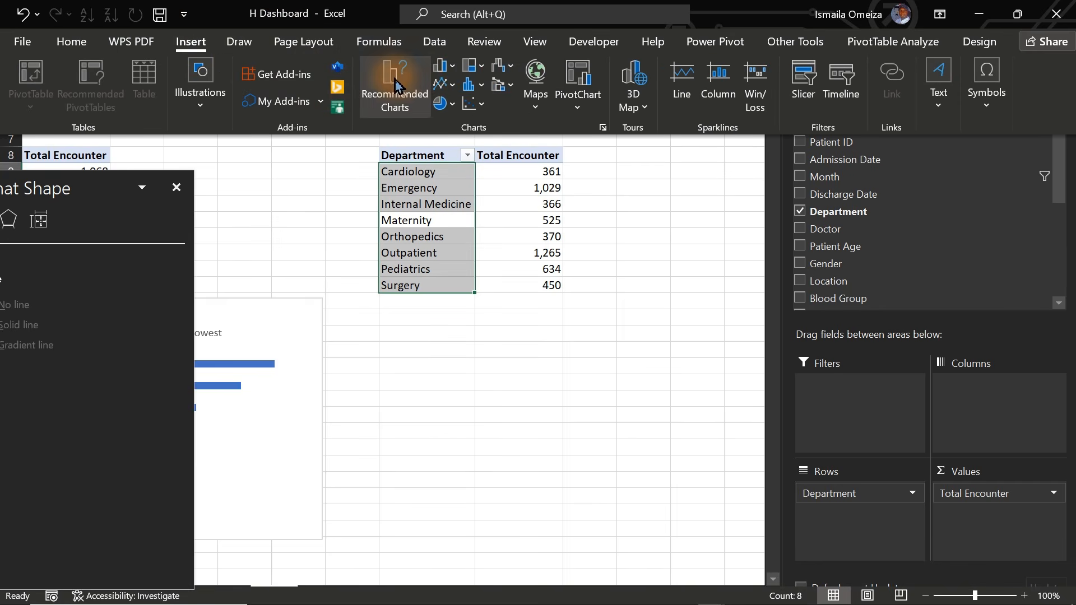
pyautogui.click(444, 66)
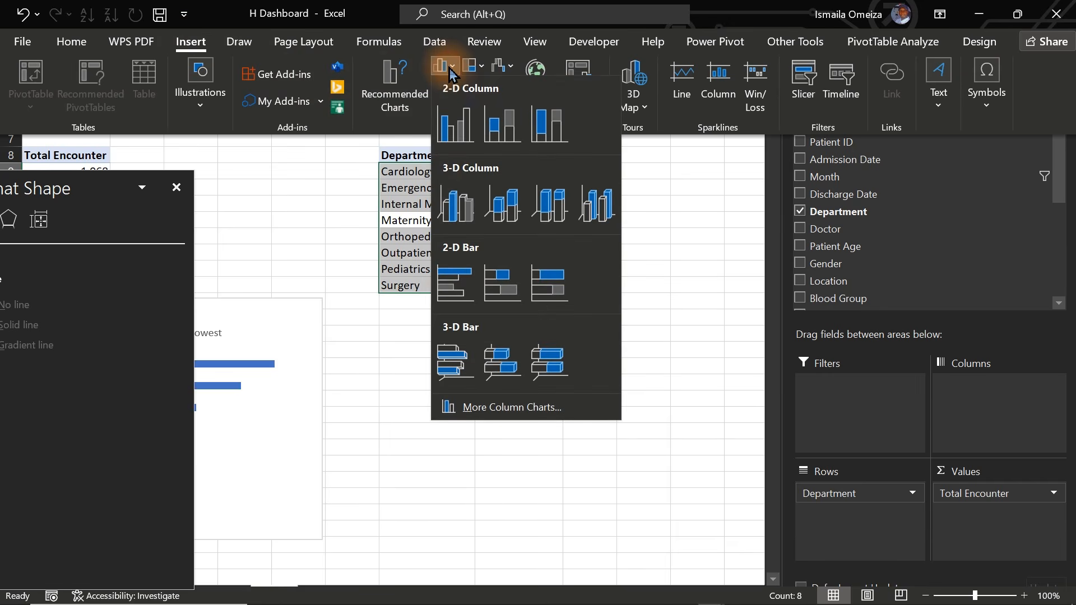
pyautogui.click(465, 283)
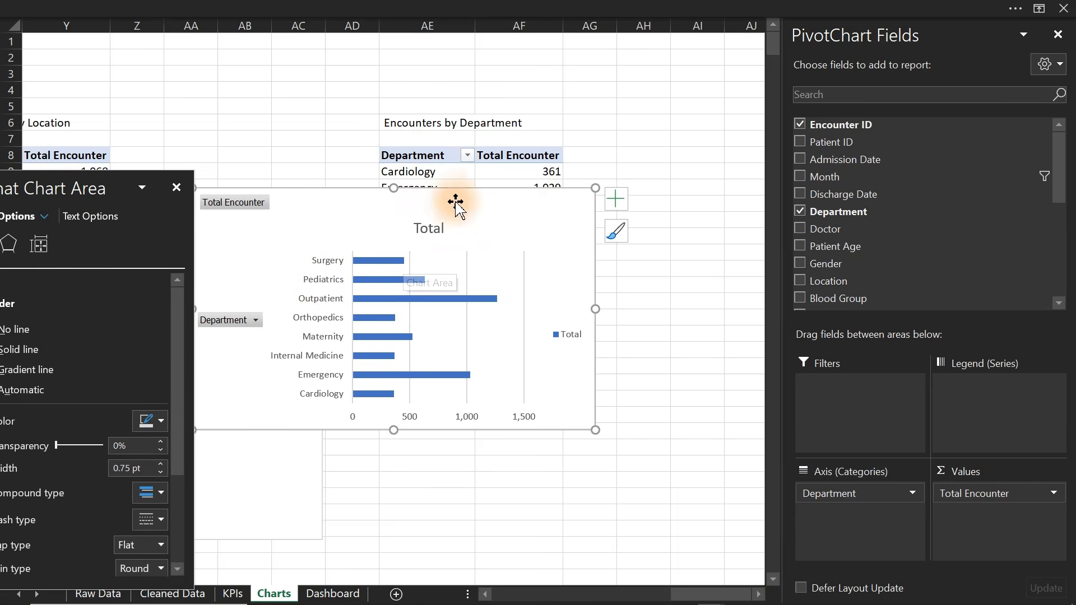
# Sort the department PivotTable by Total Encounter from largest to smallest
pyautogui.click(524, 178)
pyautogui.rightClick(527, 179)
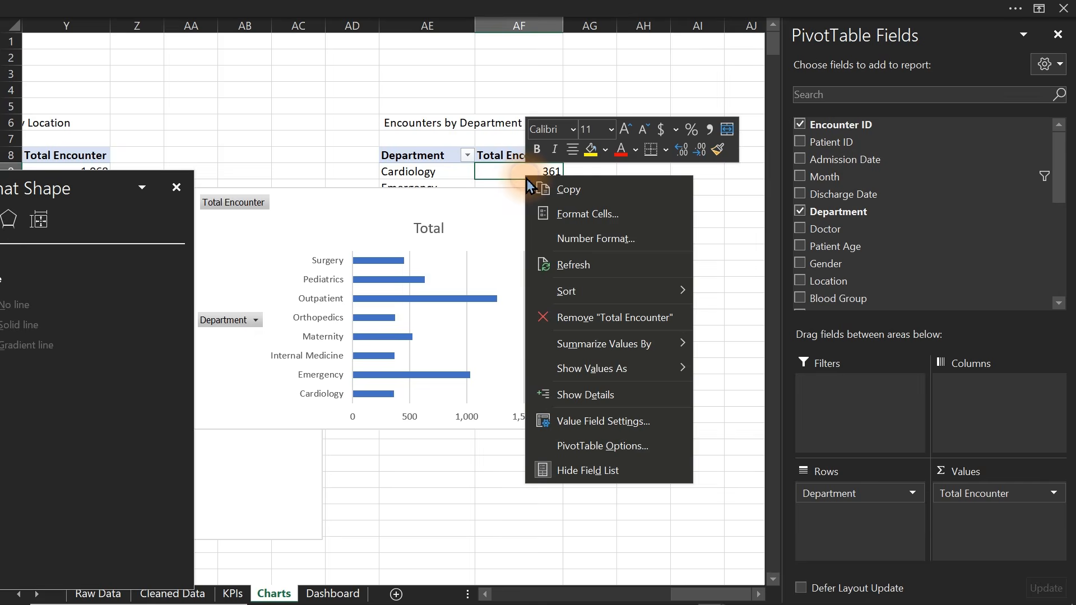
pyautogui.moveTo(605, 290)
pyautogui.click(729, 315)
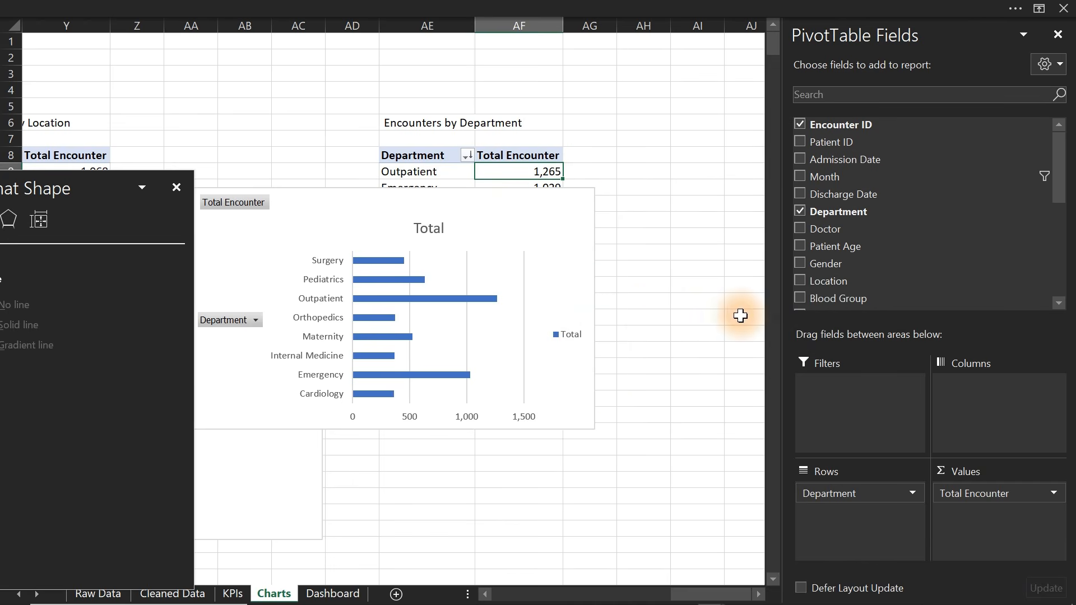
# Put the categories on the department chart's vertical axis in reverse order
pyautogui.click(318, 308)
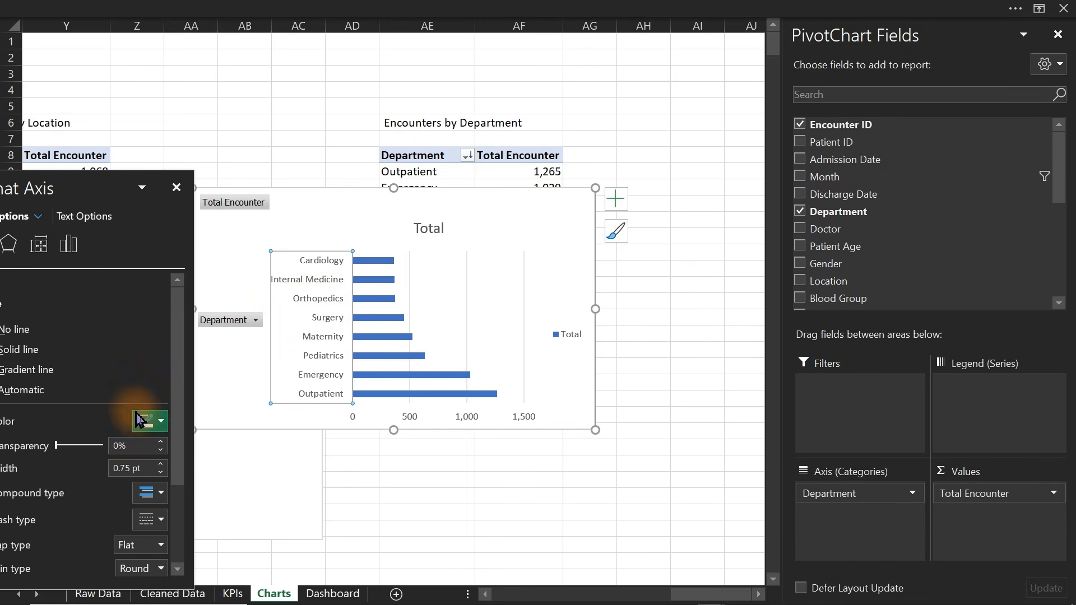
pyautogui.moveTo(96, 174); pyautogui.dragTo(192, 125)
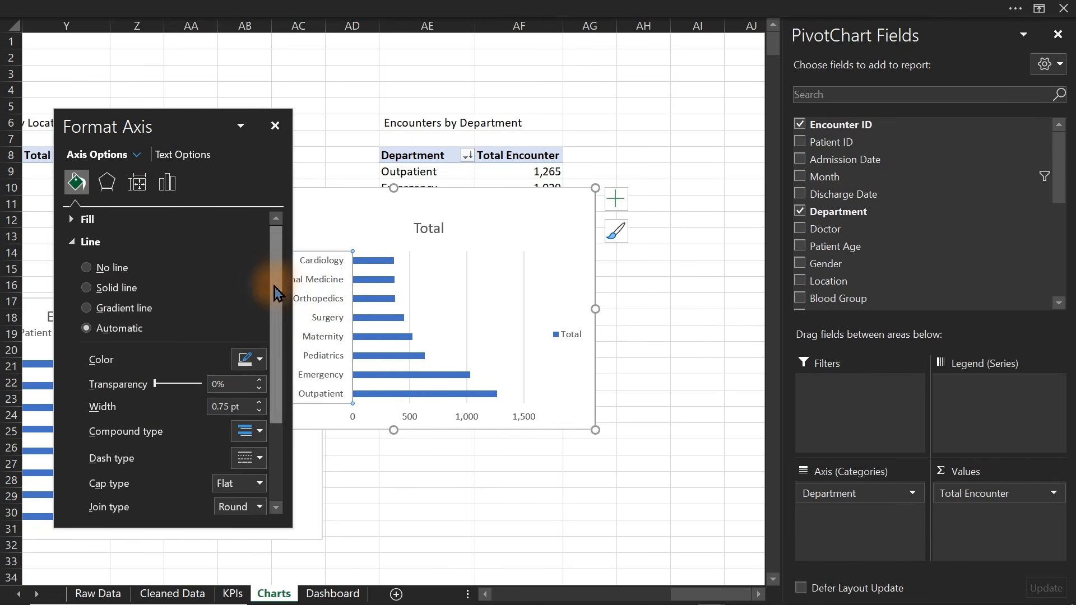
pyautogui.click(167, 182)
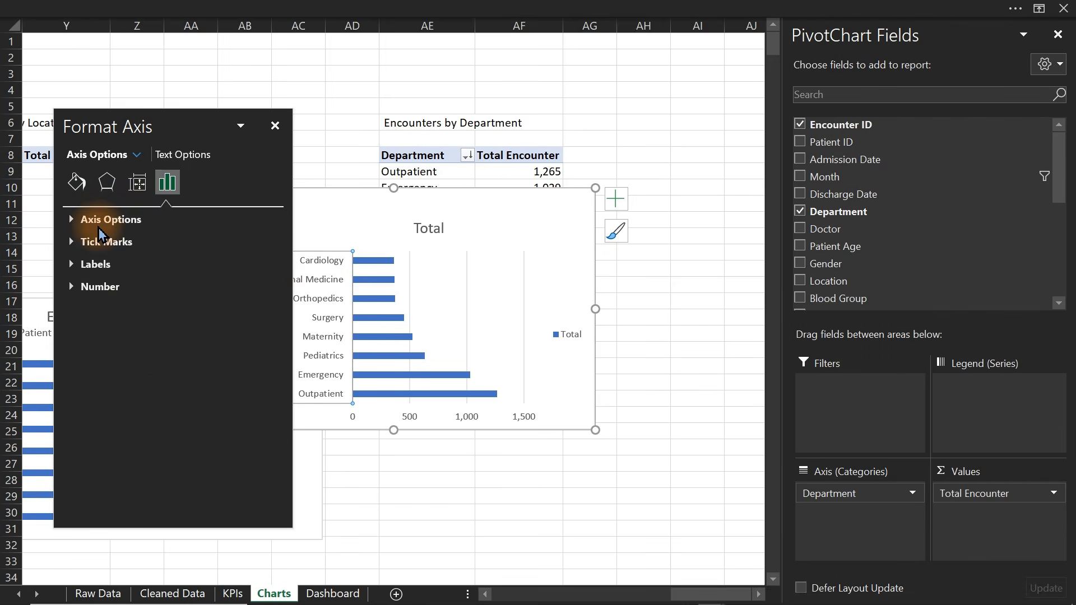
pyautogui.click(78, 219)
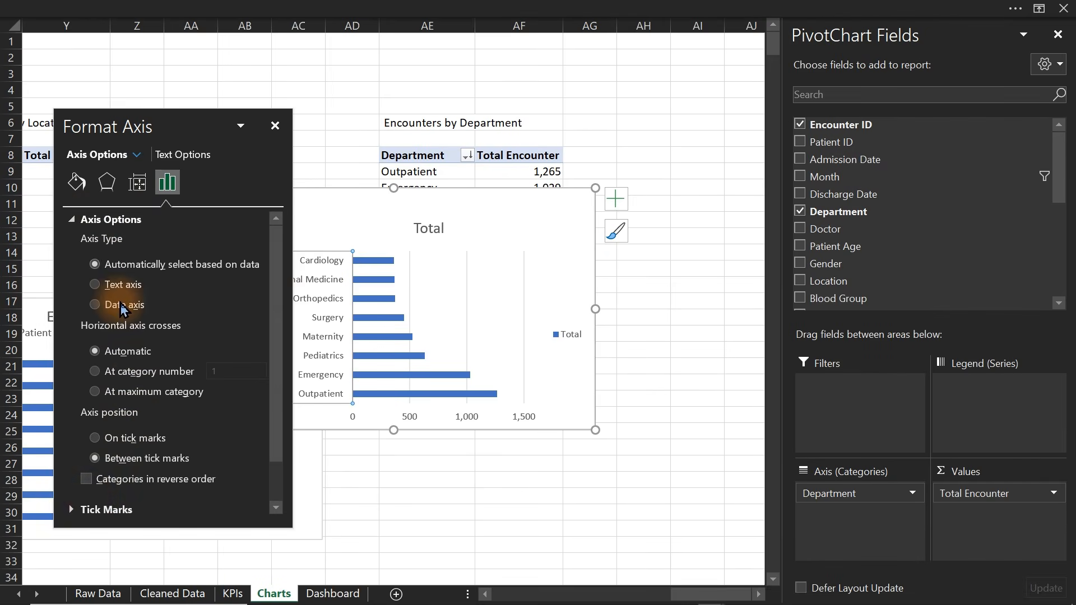
pyautogui.click(87, 479)
pyautogui.moveTo(166, 121); pyautogui.dragTo(59, 151)
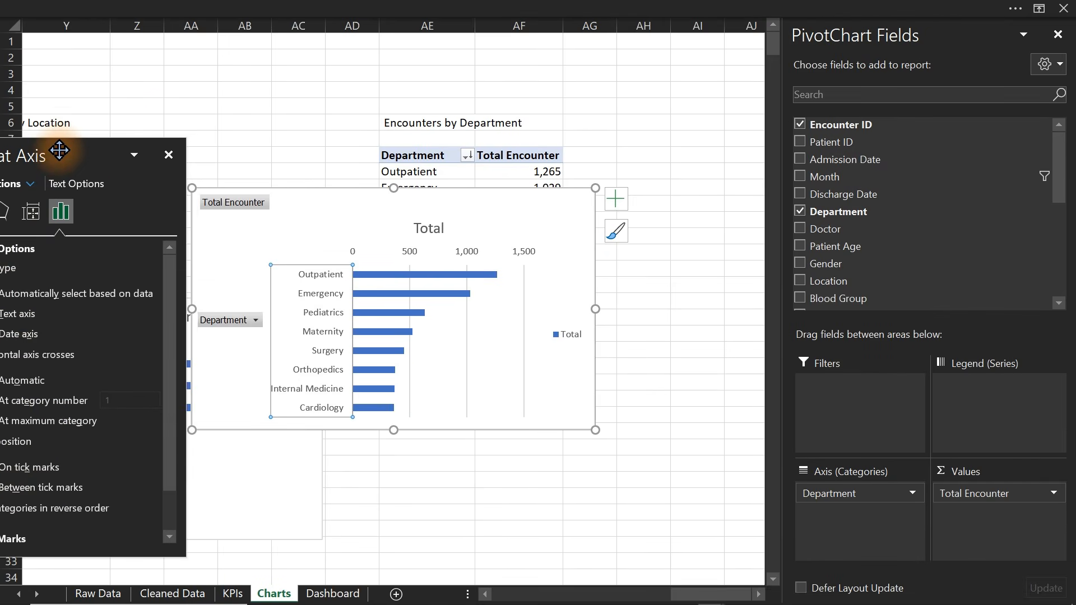
# Remove all field buttons, the legend and the value axis from the department chart
pyautogui.rightClick(223, 327)
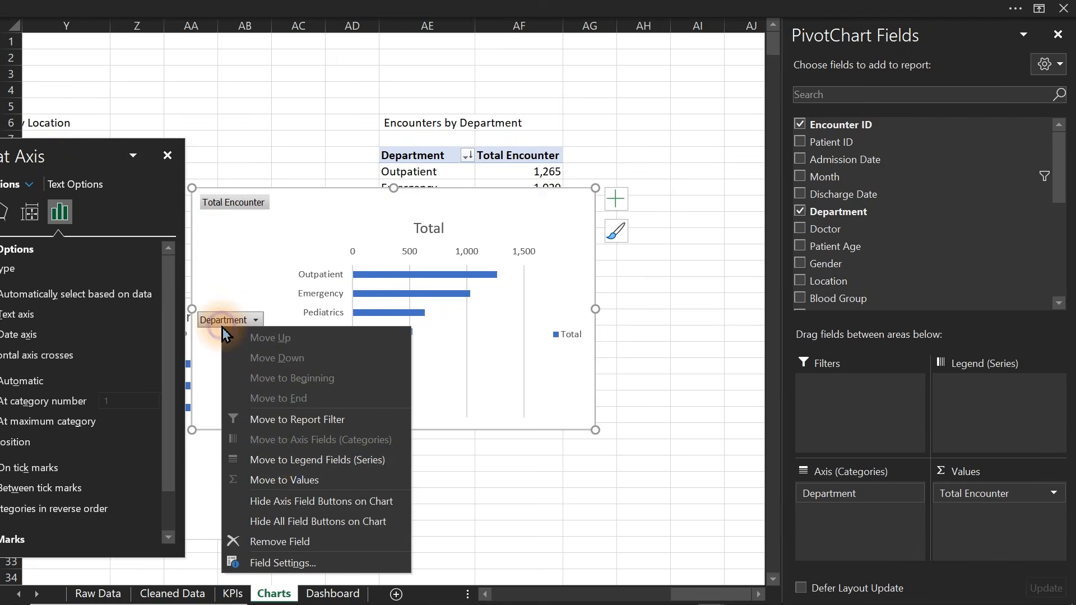
pyautogui.click(269, 526)
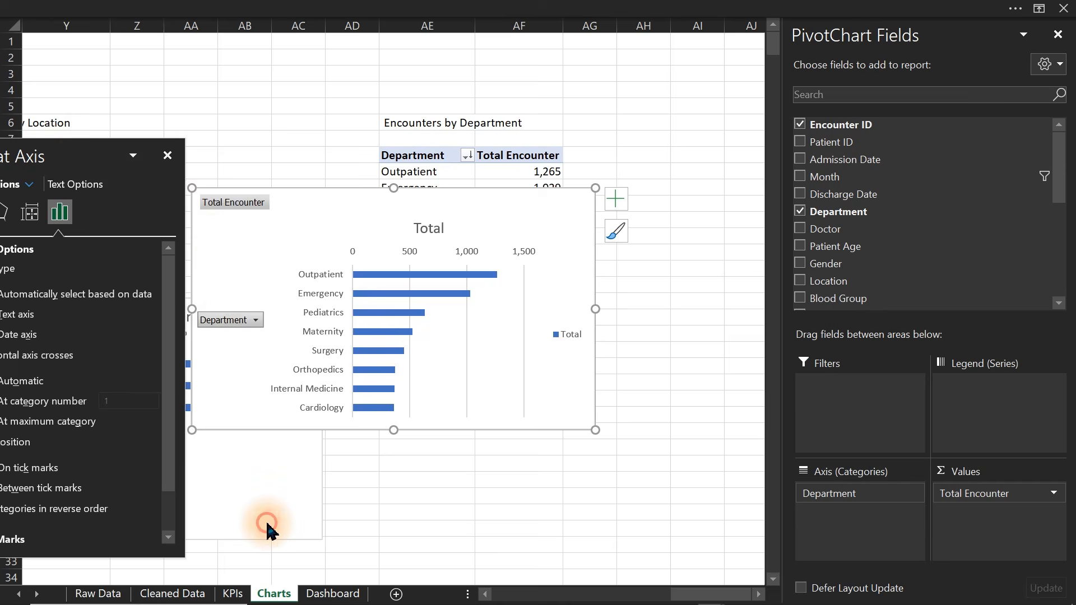
pyautogui.click(577, 323)
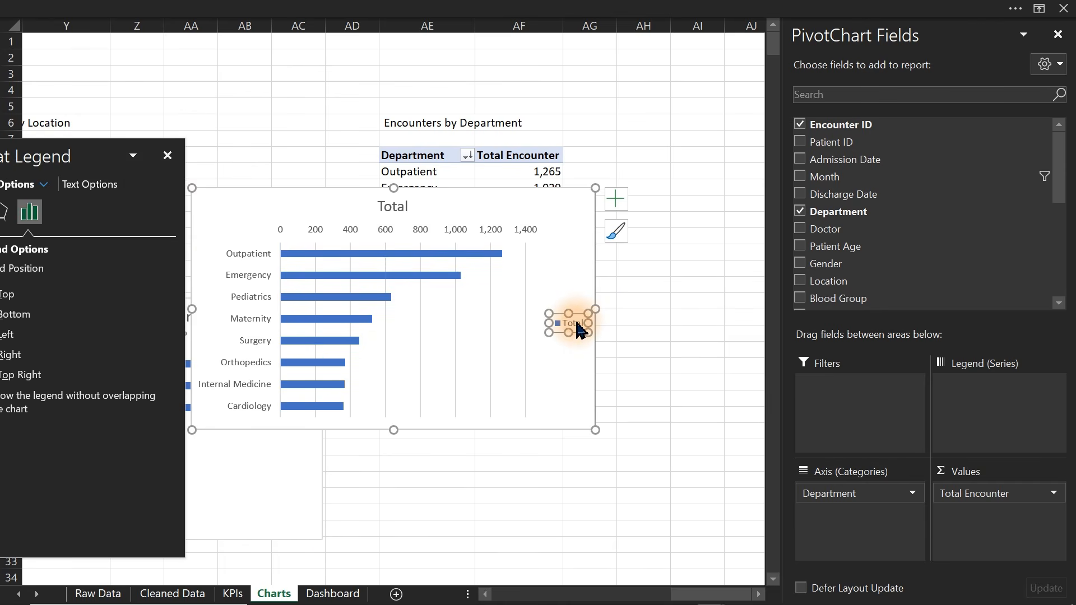
pyautogui.press('Delete')
pyautogui.click(456, 228)
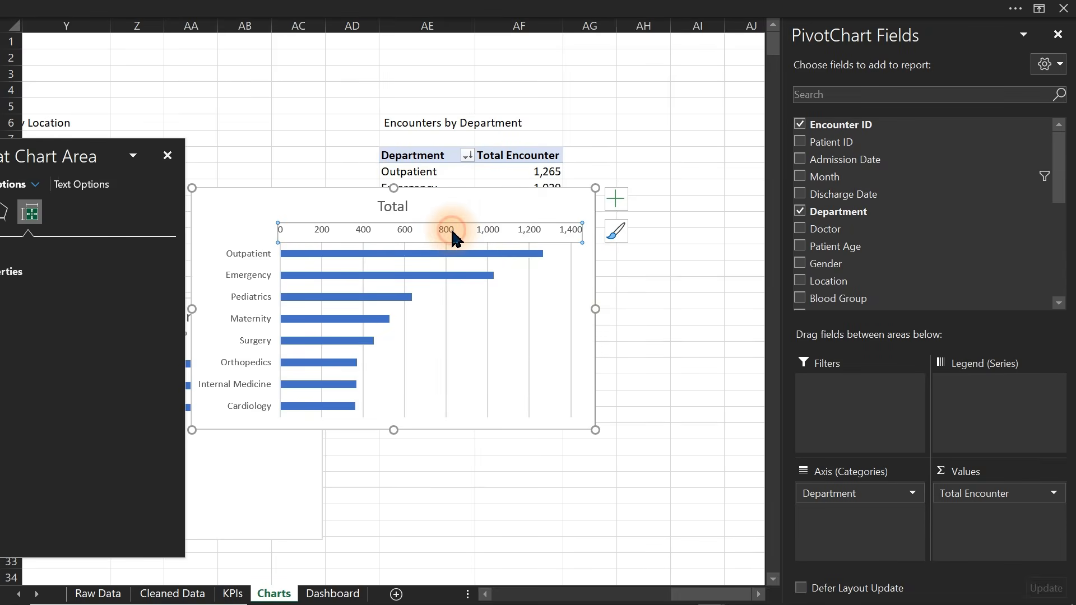
pyautogui.press('Delete')
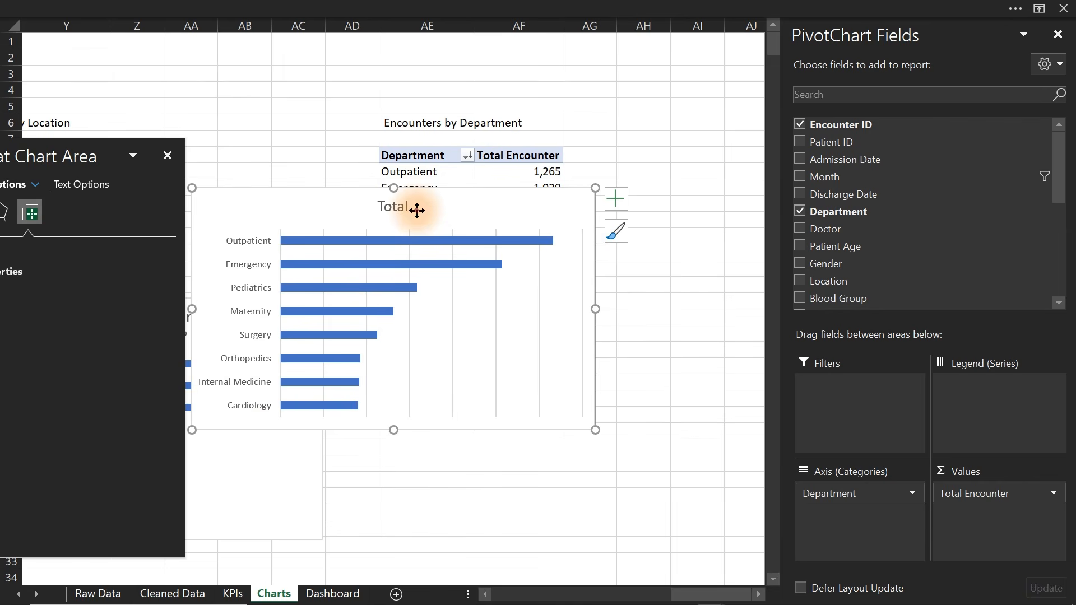
# Title the department chart "Encounters by Department"
pyautogui.click(397, 207)
pyautogui.doubleClick(395, 207)
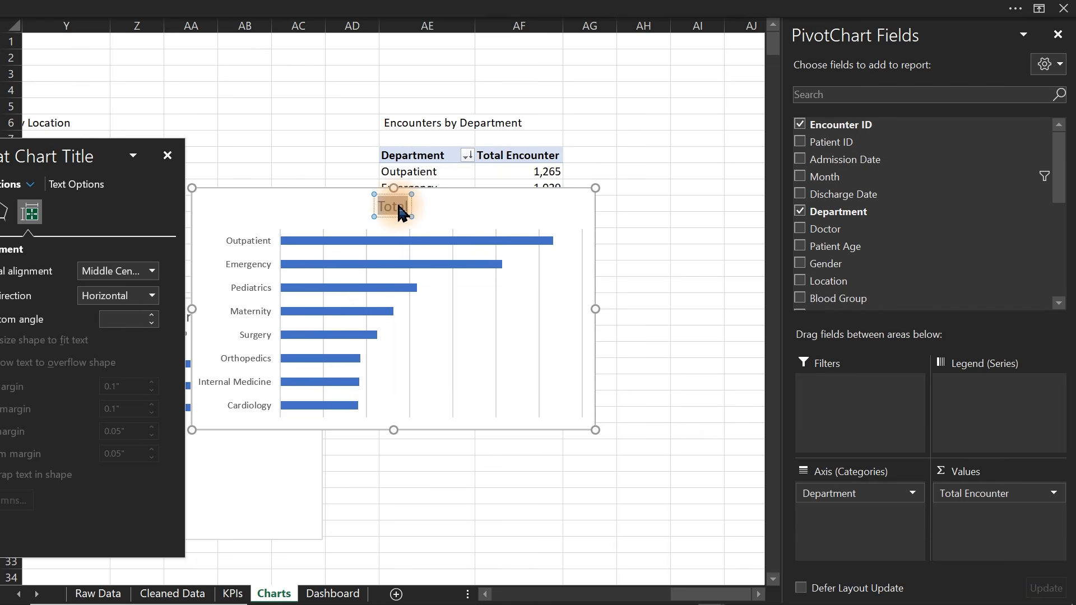
pyautogui.write('Encounters by Department')
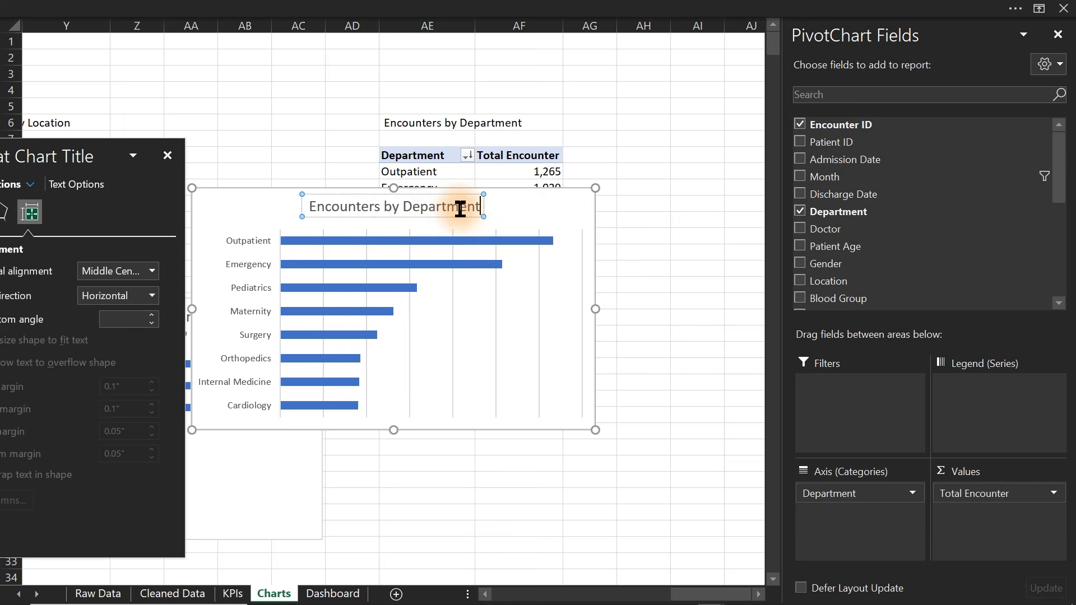
pyautogui.click(312, 96)
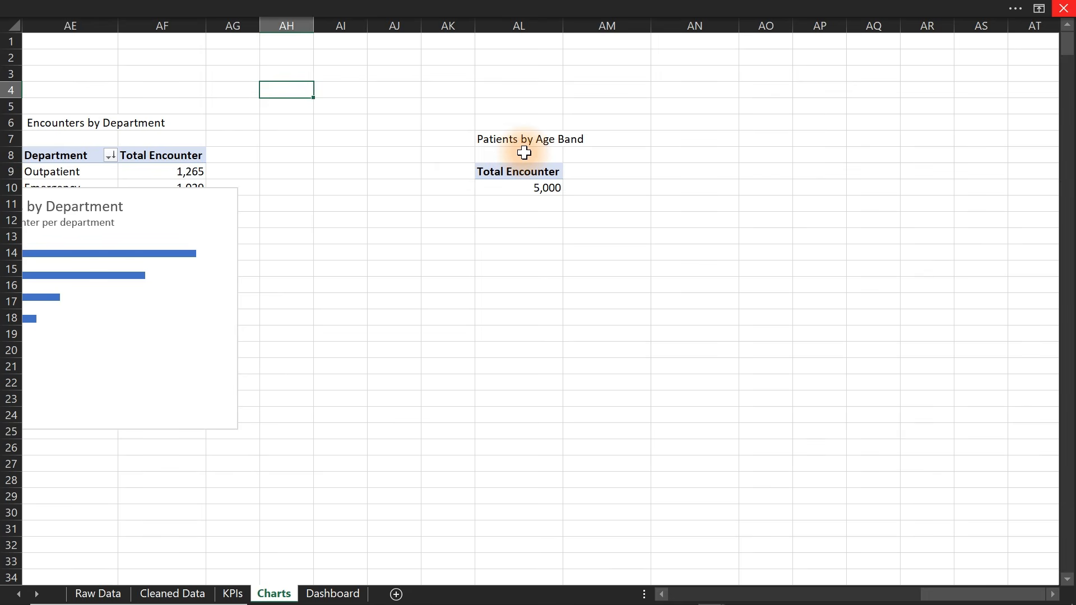
# Add Patient Age as the row field of the Patients by Age Band PivotTable
pyautogui.click(527, 187)
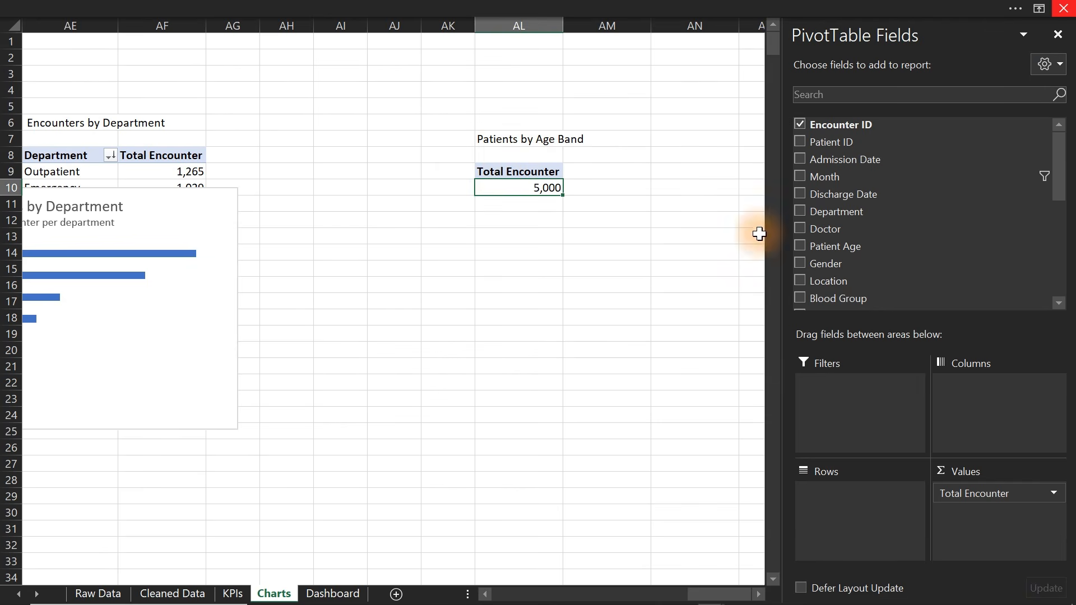
pyautogui.click(800, 247)
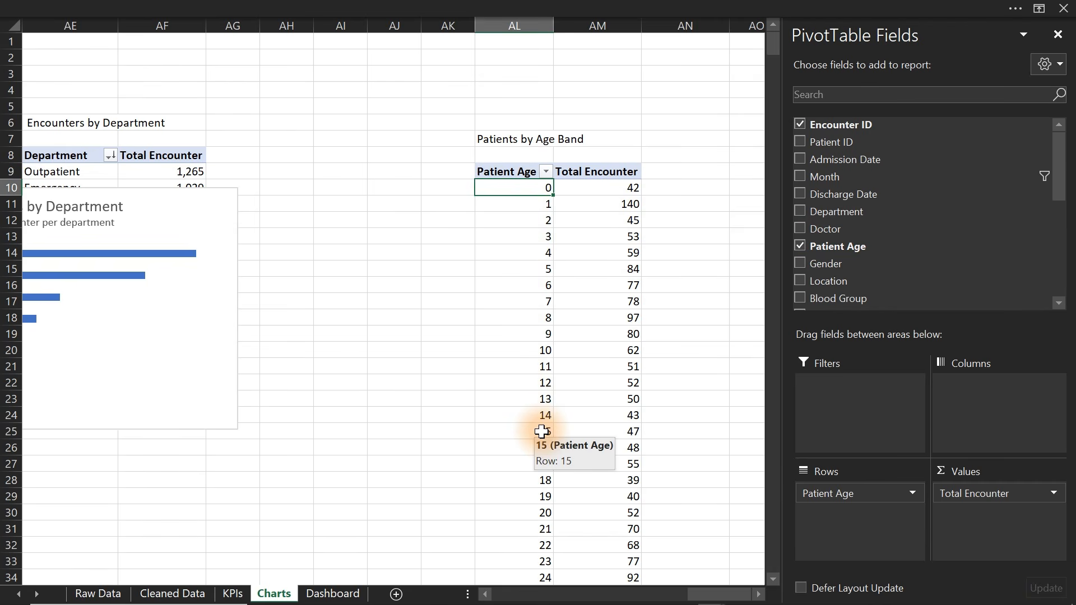
# Try to group the Patient Age field starting from only the age 0 row
pyautogui.rightClick(511, 188)
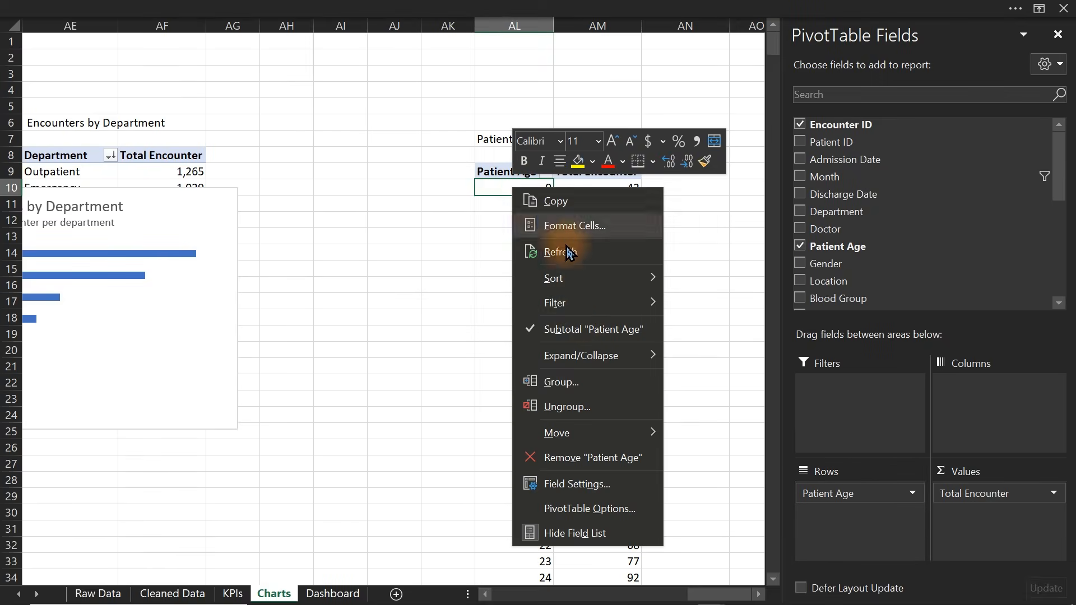
pyautogui.click(559, 384)
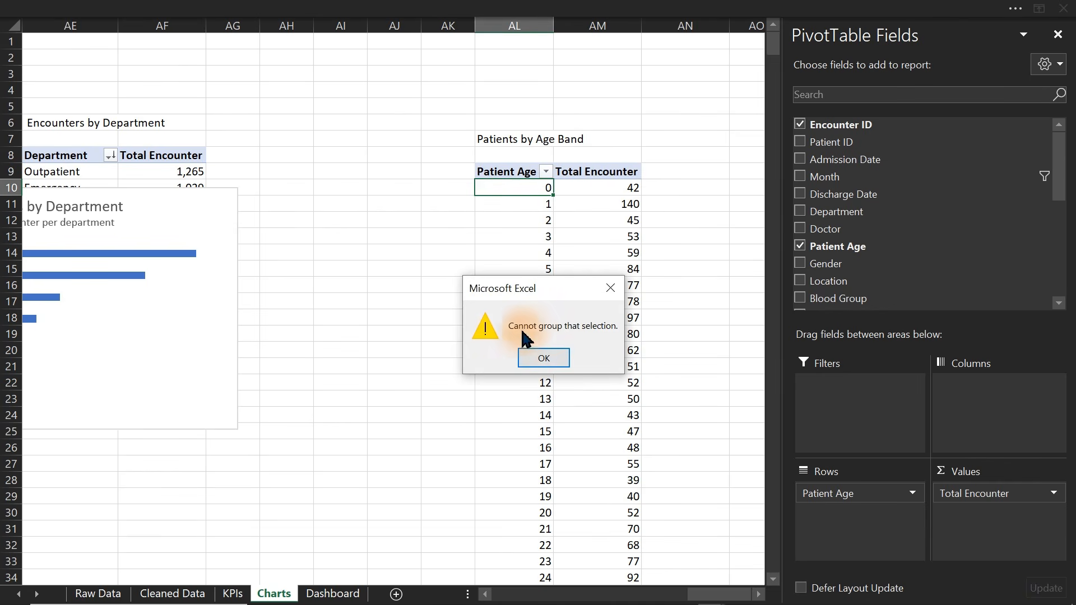
pyautogui.click(558, 357)
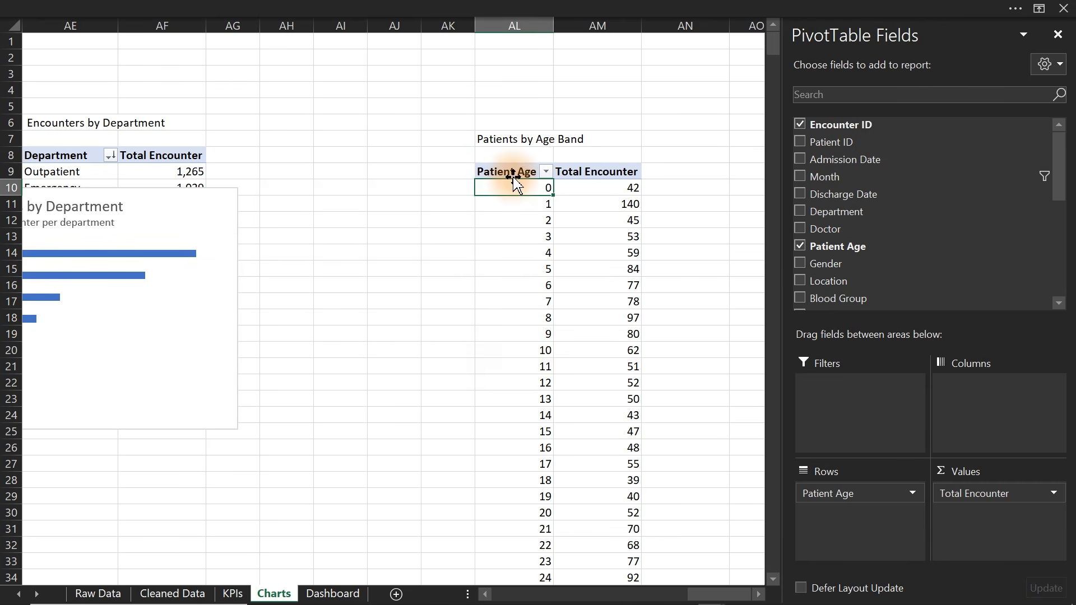
# Group patient ages 0 to 10 in the Patients by Age Band PivotTable
pyautogui.moveTo(511, 188); pyautogui.dragTo(525, 356)
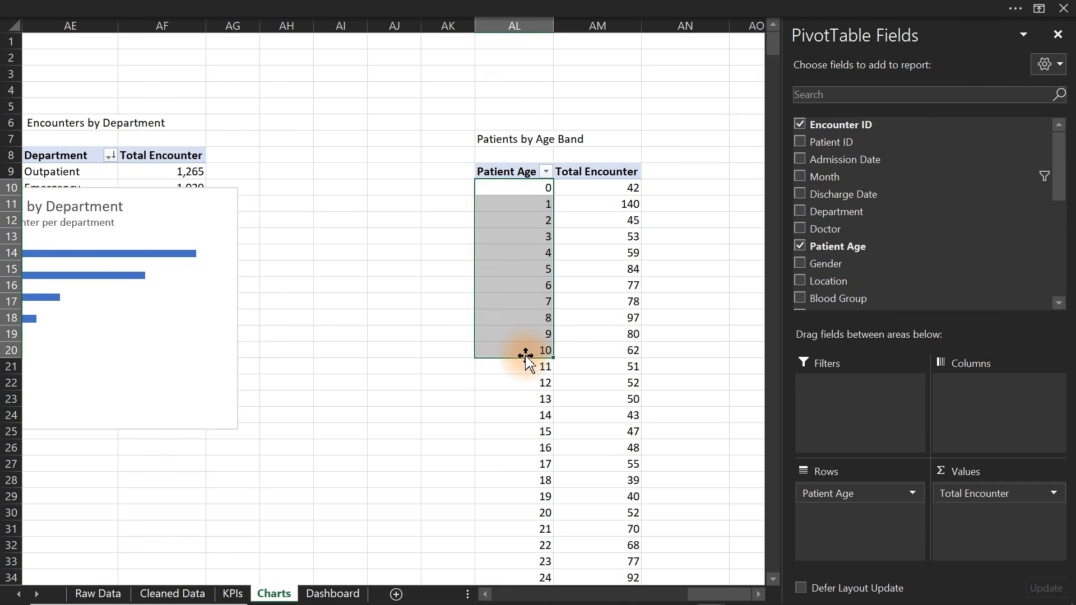
pyautogui.rightClick(525, 350)
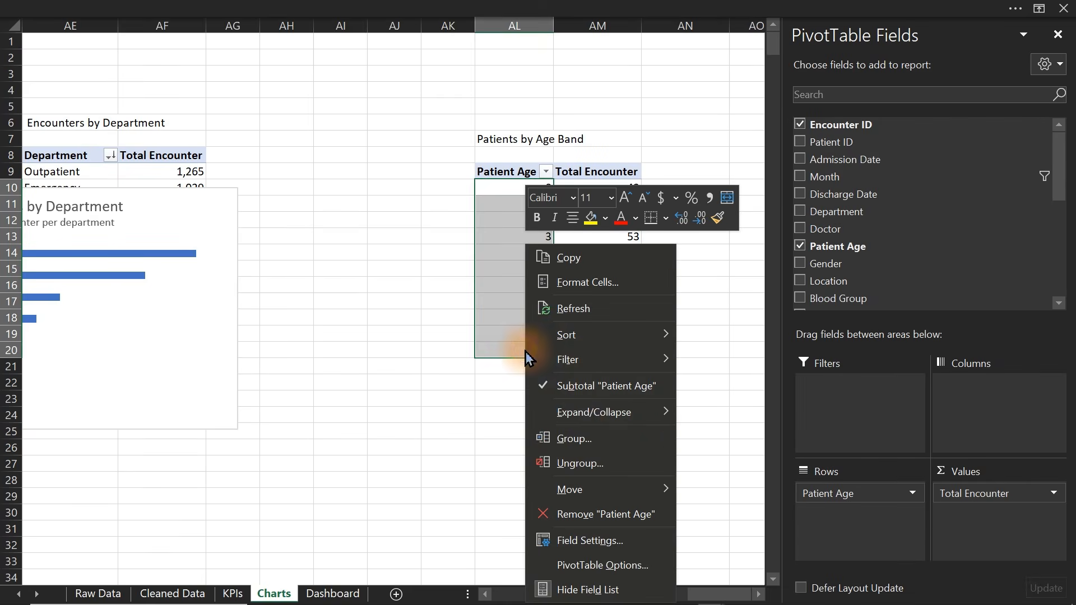
pyautogui.click(578, 440)
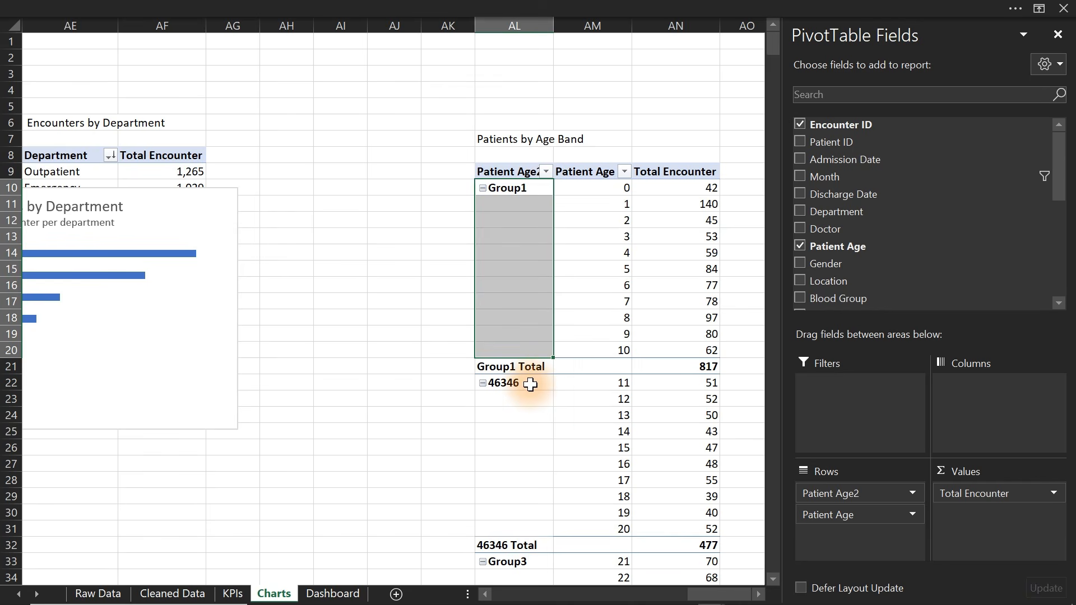
# Try to group ages 11 to 20 with both the Patient Age2 and Patient Age cells selected
pyautogui.moveTo(529, 384); pyautogui.dragTo(590, 527)
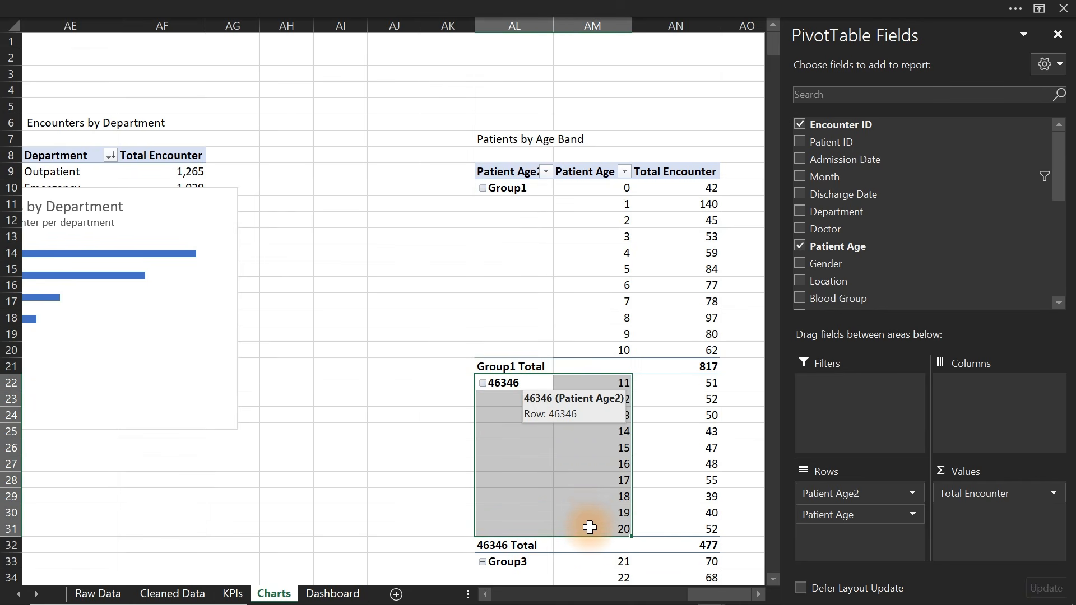
pyautogui.rightClick(514, 386)
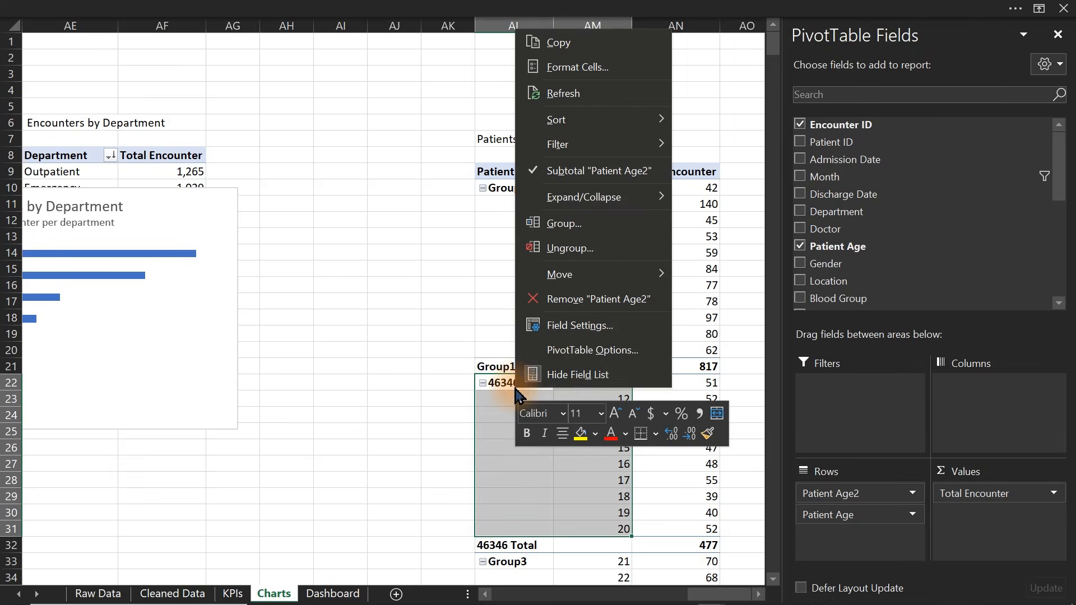
pyautogui.click(561, 224)
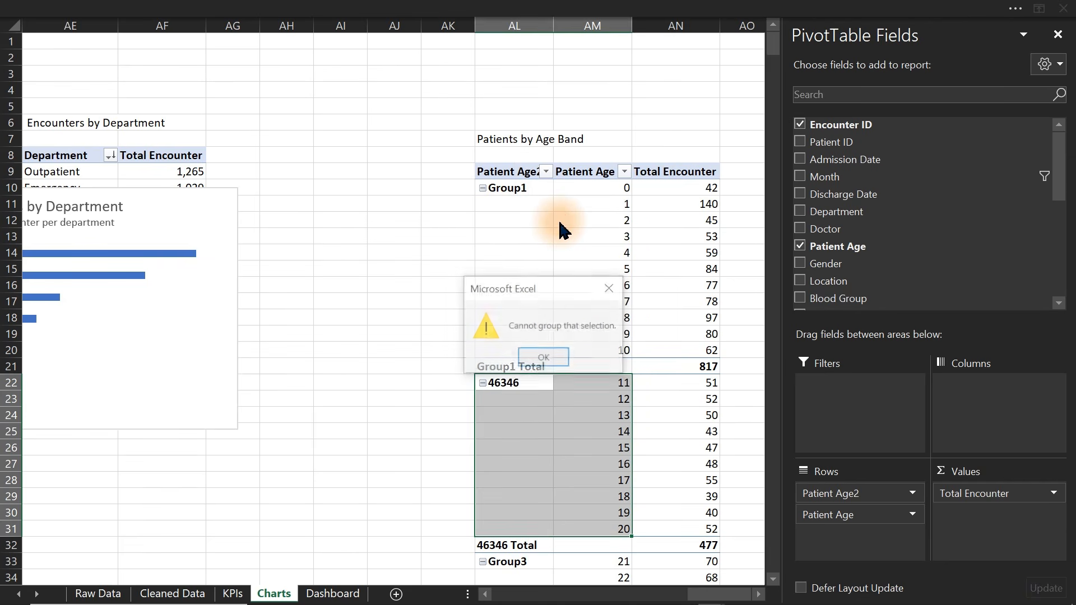
pyautogui.click(544, 359)
# Group patient ages 11 to 20 using only the Patient Age cells, collapsing both this group and the 0 to 10 group
pyautogui.click(612, 384)
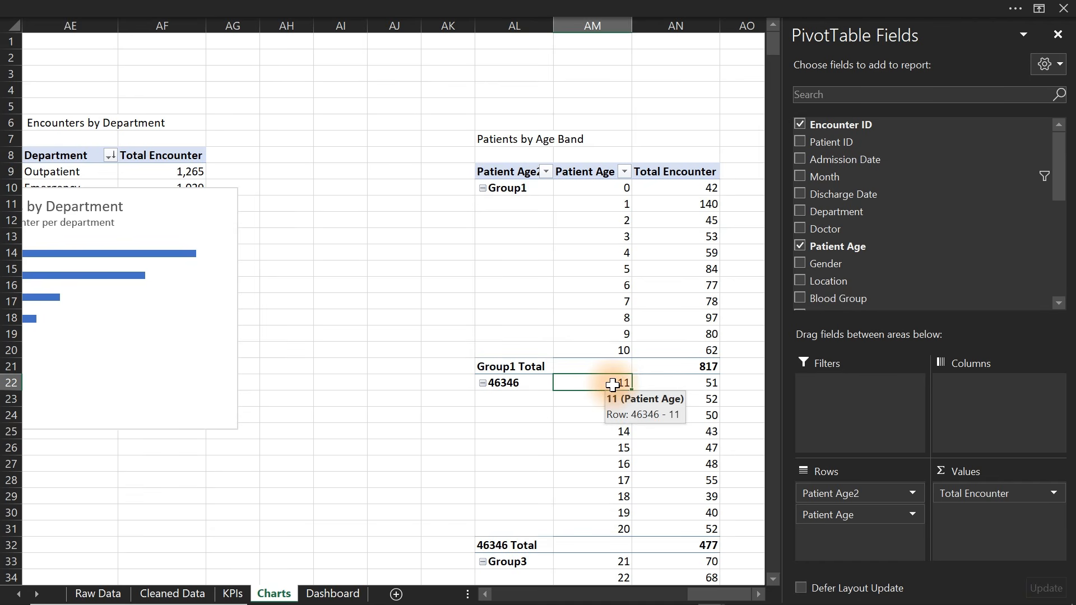
pyautogui.click(483, 189)
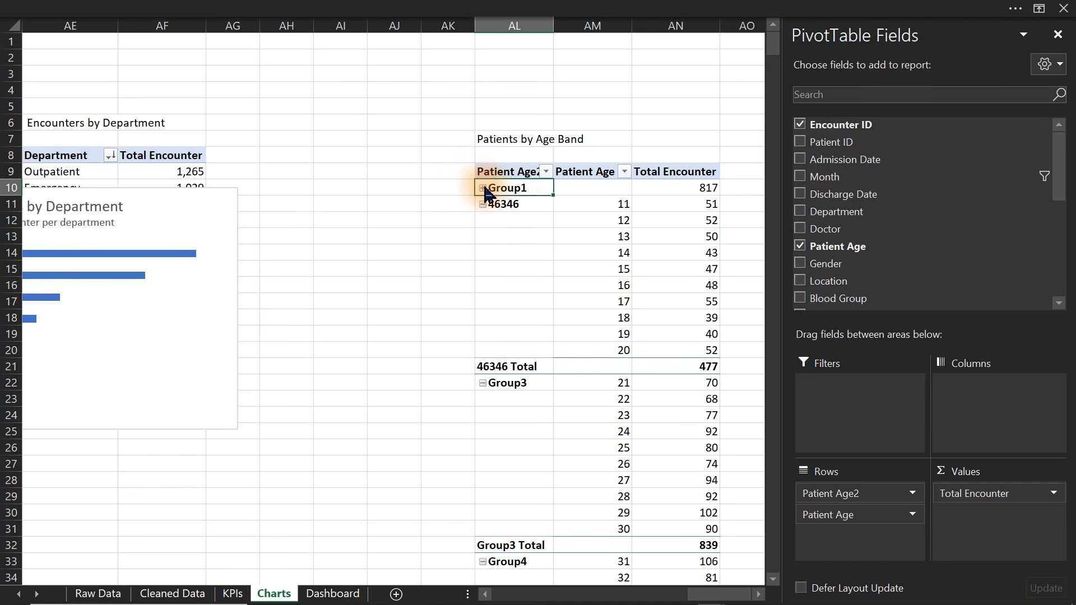
pyautogui.moveTo(608, 204); pyautogui.dragTo(601, 353)
pyautogui.rightClick(602, 354)
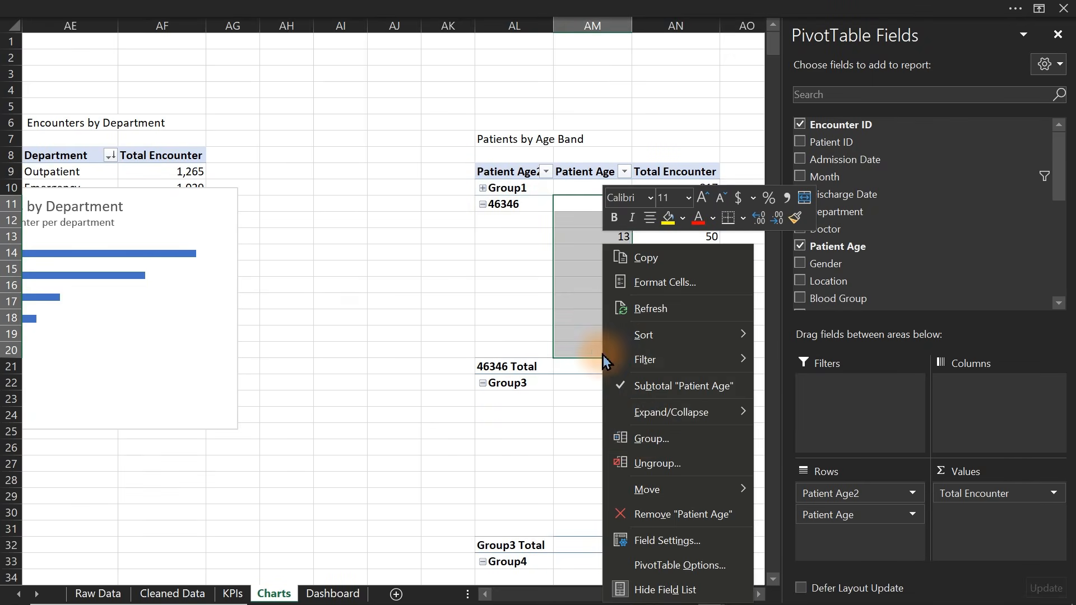
pyautogui.click(627, 438)
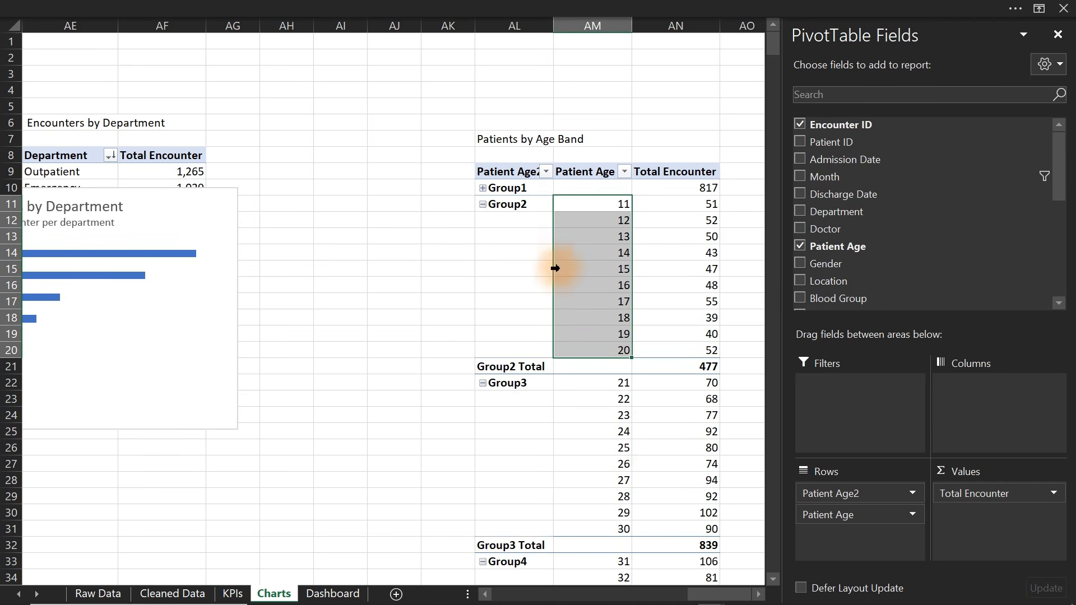
pyautogui.click(482, 204)
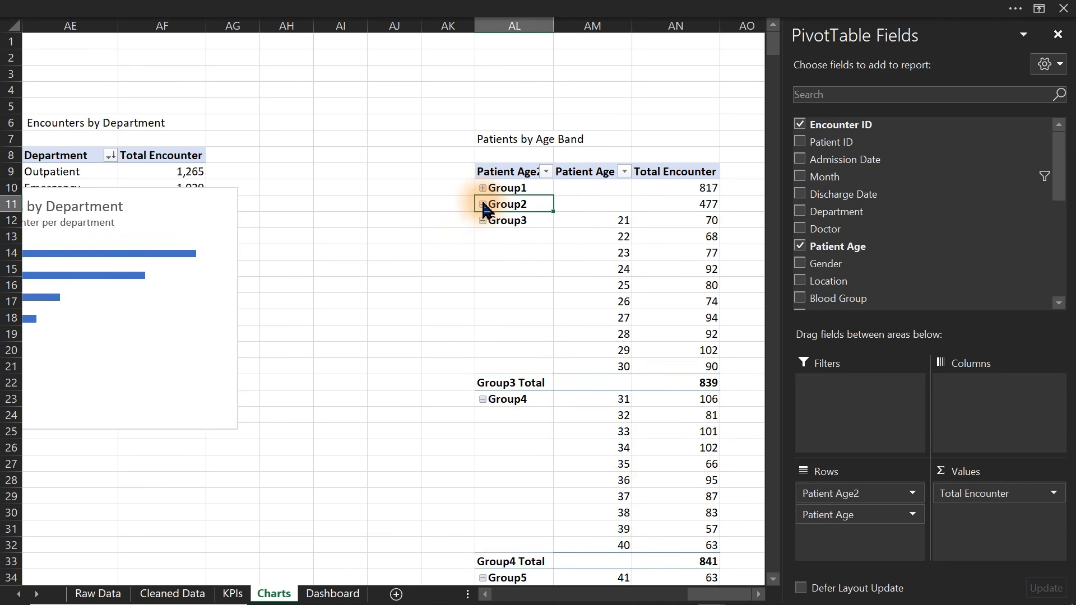
# Group patient ages 21 to 30 in the PivotTable and check the group by collapsing and expanding it
pyautogui.moveTo(619, 224); pyautogui.dragTo(620, 361)
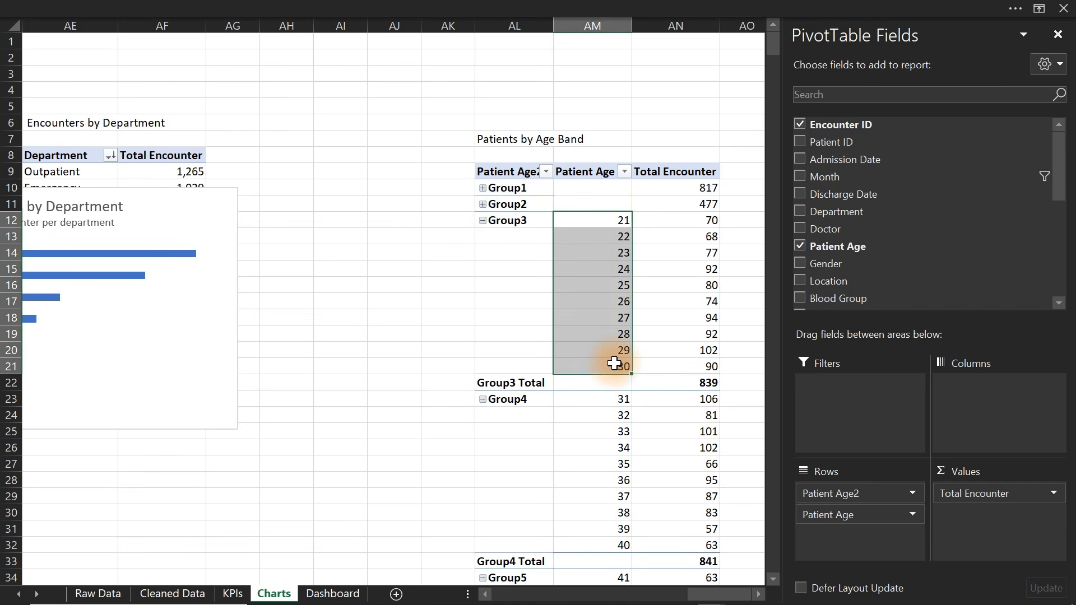
pyautogui.rightClick(588, 223)
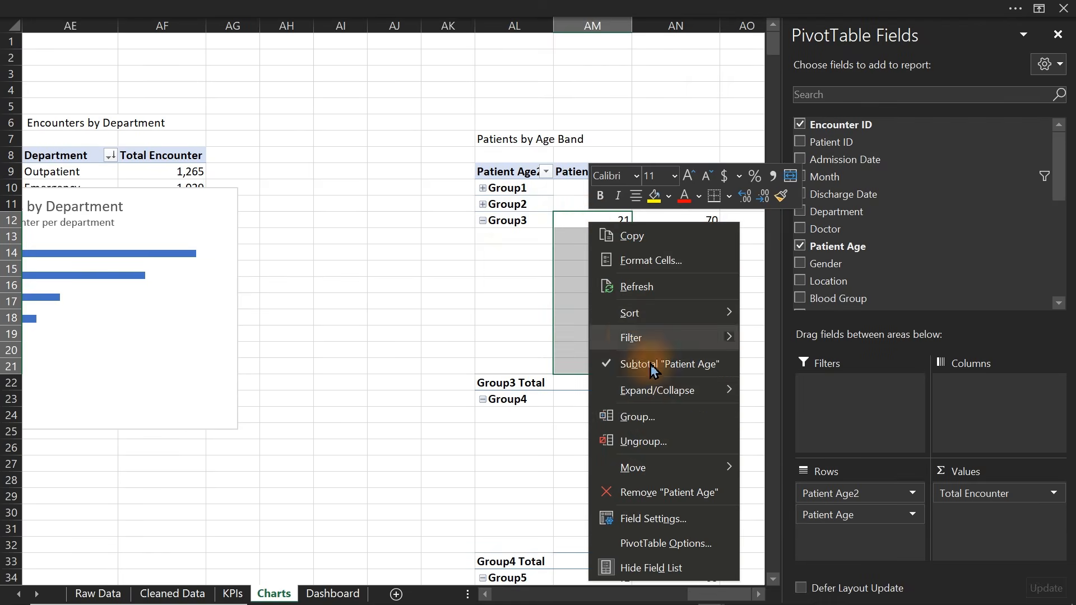
pyautogui.click(648, 421)
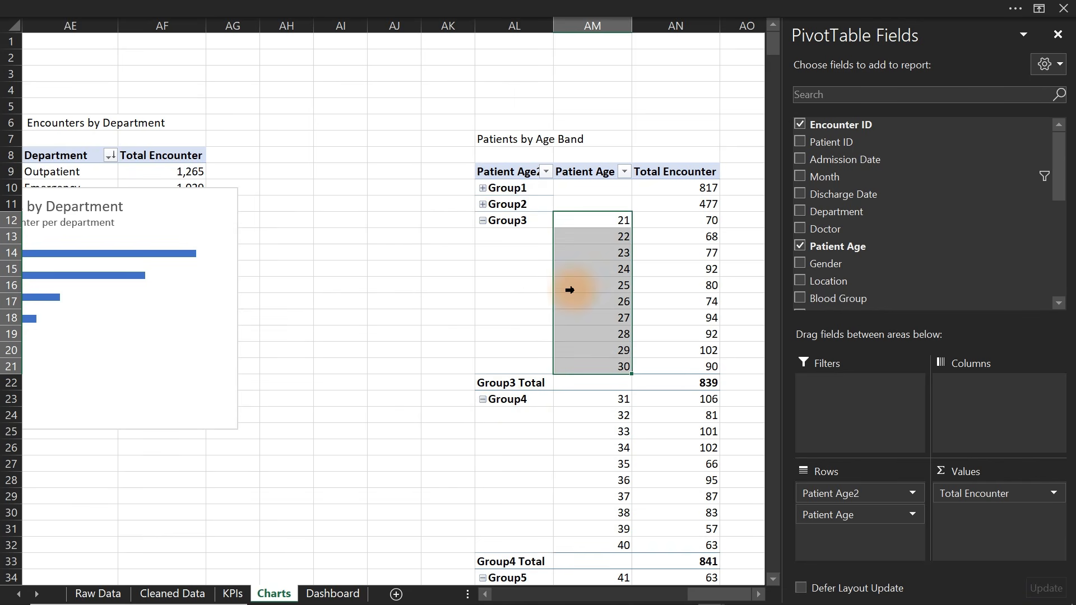
pyautogui.click(482, 220)
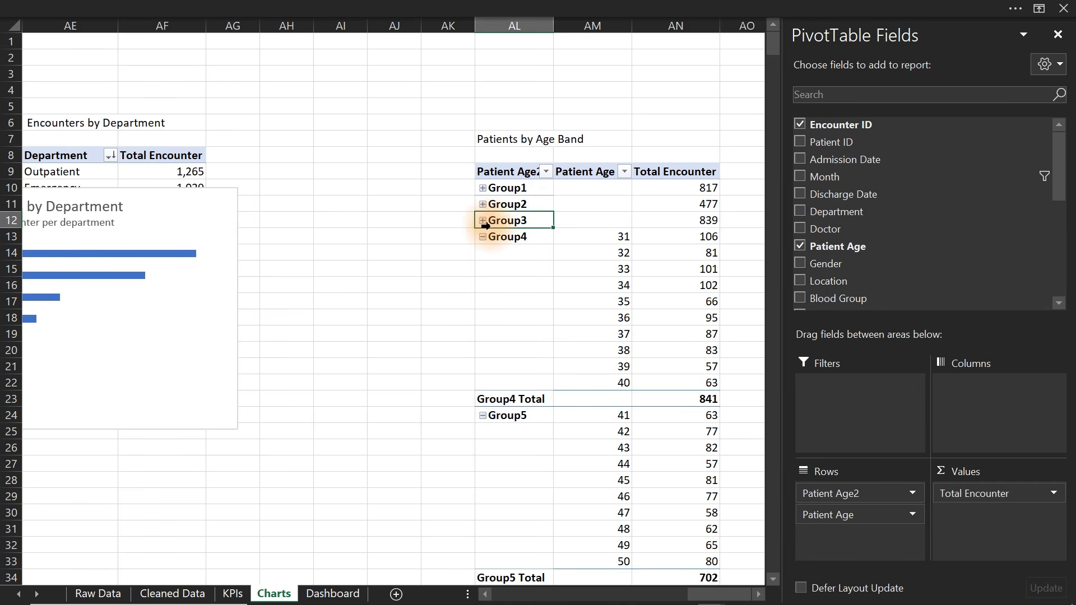
pyautogui.click(482, 223)
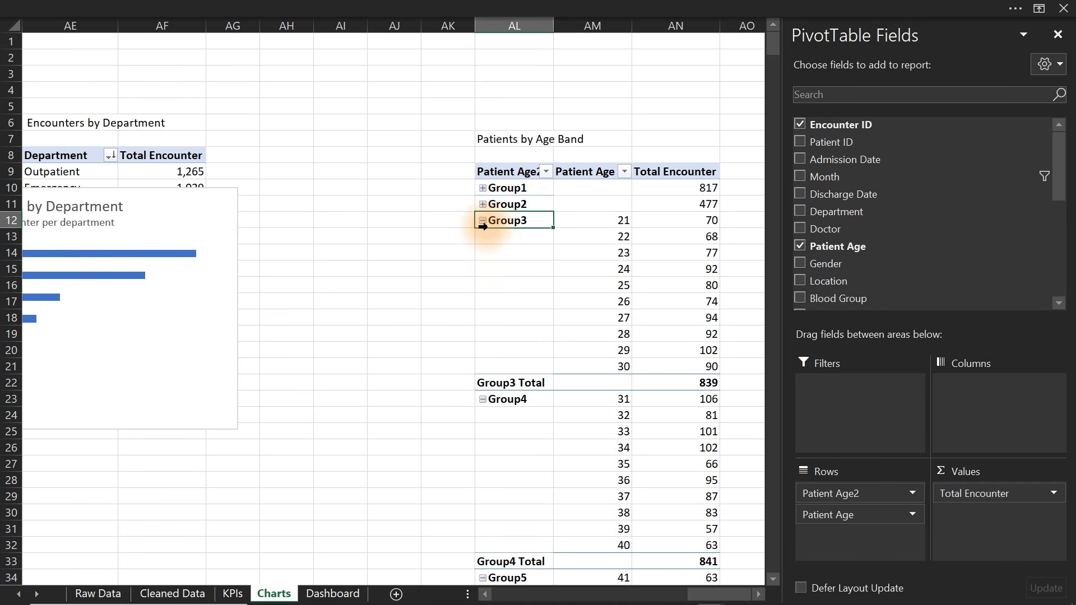
# Undo the ten-year age groupings until the PivotTable lists individual patient ages again
pyautogui.hotkey('ctrl', 'z')
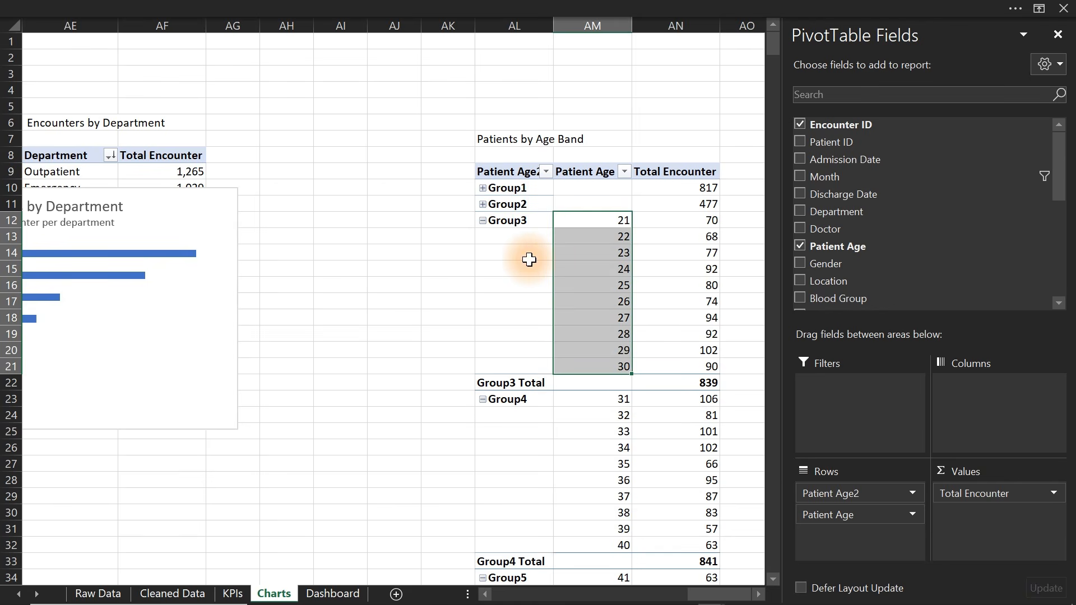
pyautogui.hotkey('ctrl', 'z')
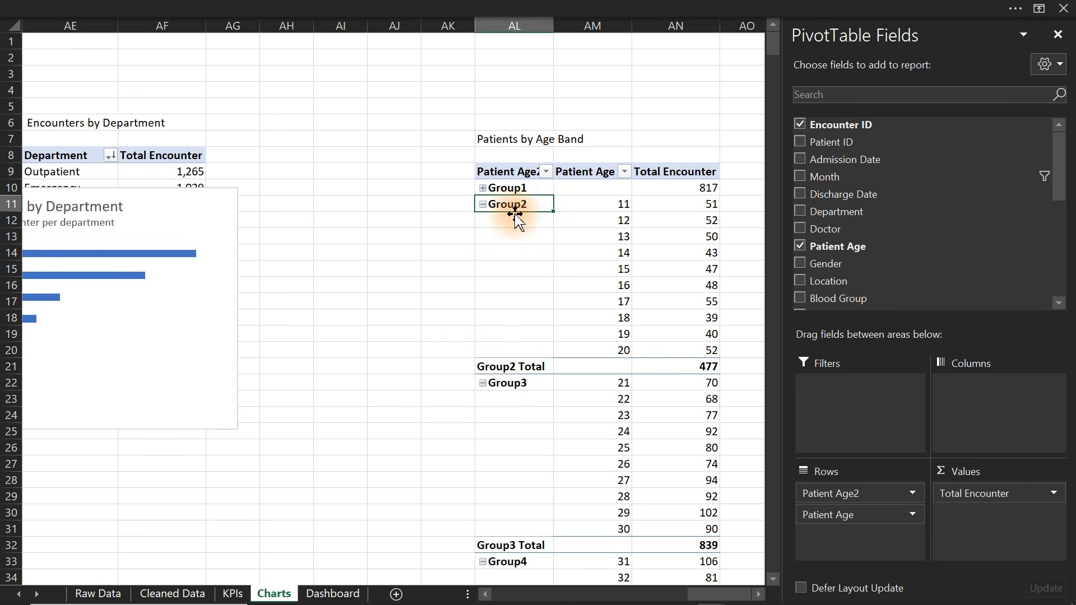
pyautogui.click(482, 205)
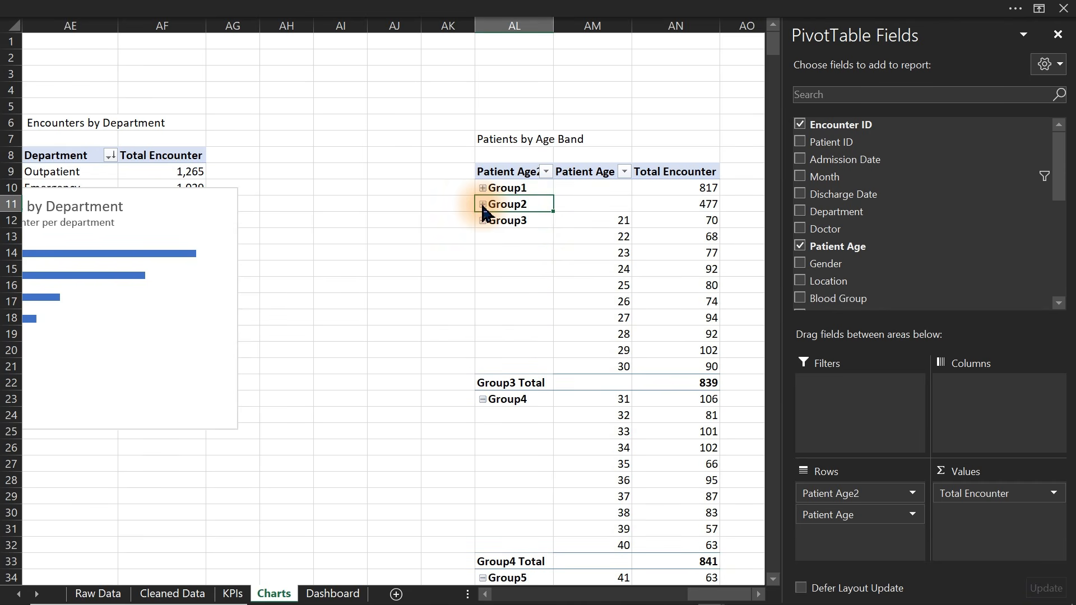
pyautogui.click(483, 204)
pyautogui.hotkey('ctrl', 'z')
pyautogui.hotkey('ctrl', 'z')
pyautogui.hotkey('ctrl', 'z')
pyautogui.hotkey('ctrl', 'z')
pyautogui.hotkey('ctrl', 'z')
pyautogui.hotkey('ctrl', 'z')
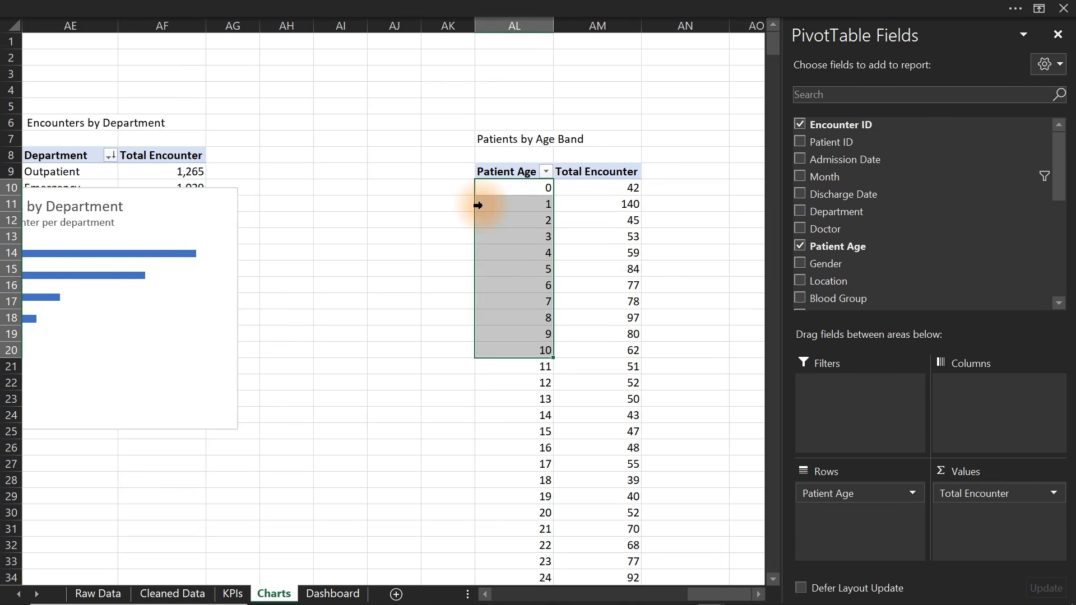
# Group patient ages 0 to 15 in the Patients by Age Band PivotTable and collapse the group
pyautogui.moveTo(512, 187); pyautogui.dragTo(527, 433)
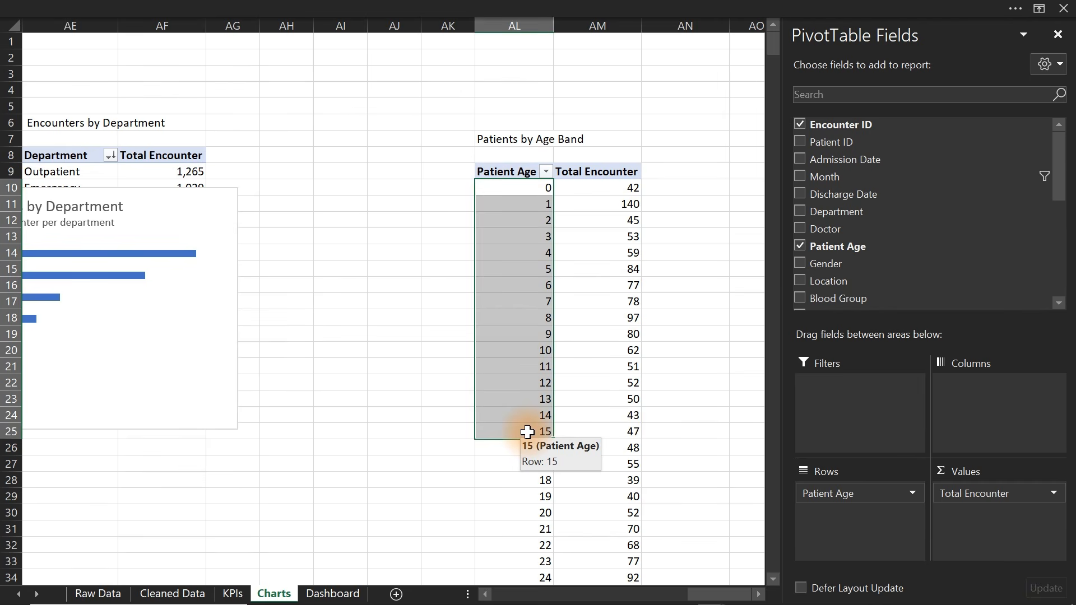
pyautogui.rightClick(522, 404)
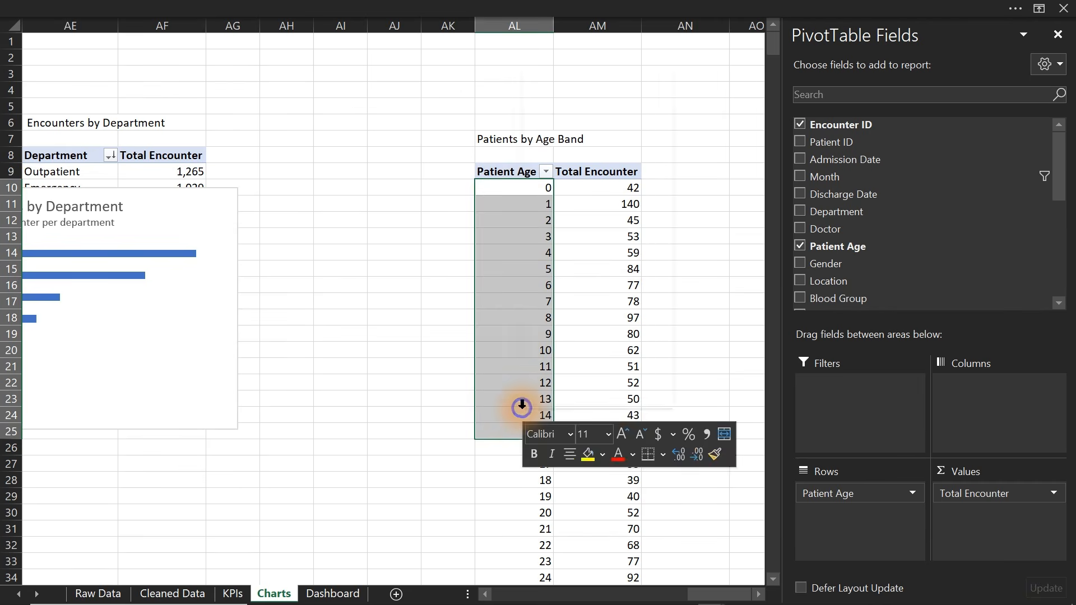
pyautogui.click(569, 253)
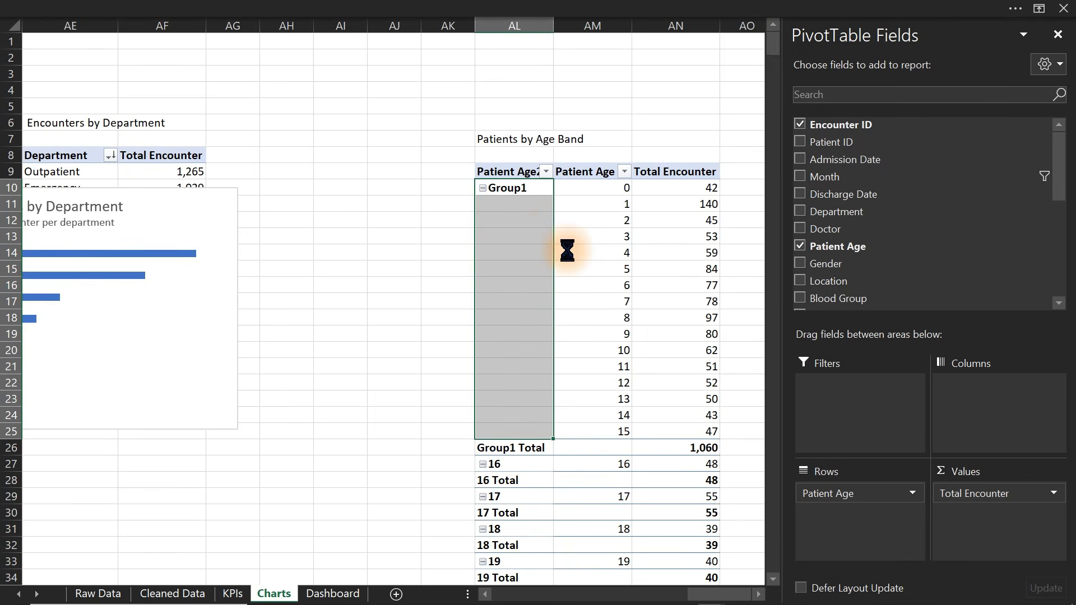
pyautogui.click(483, 189)
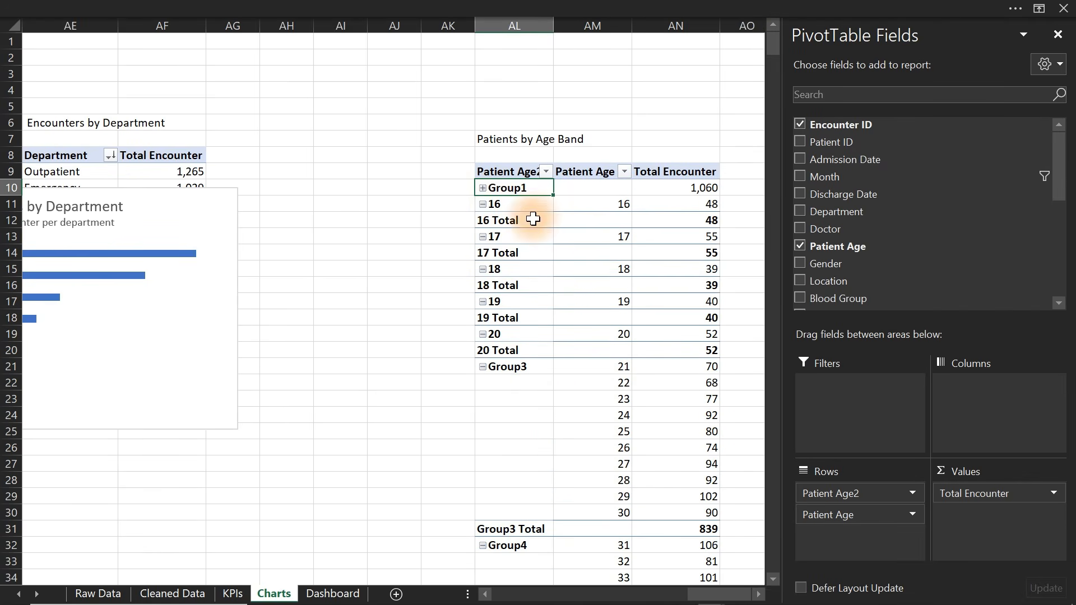
pyautogui.click(482, 188)
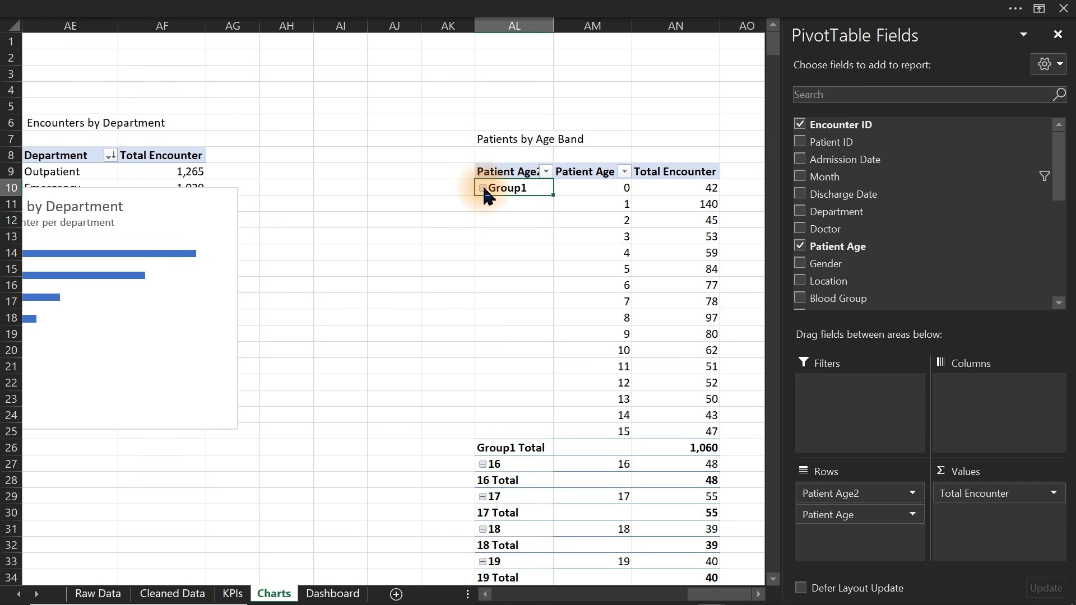
pyautogui.click(483, 188)
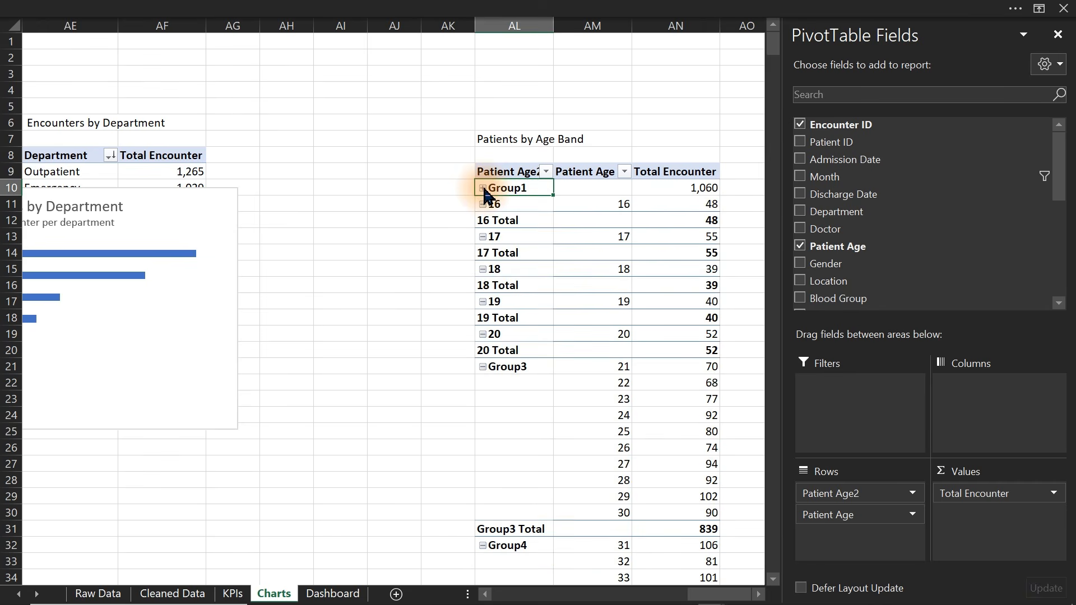
# Group patient ages 16 to 30 into a second band and collapse it
pyautogui.click(598, 208)
pyautogui.click(624, 207)
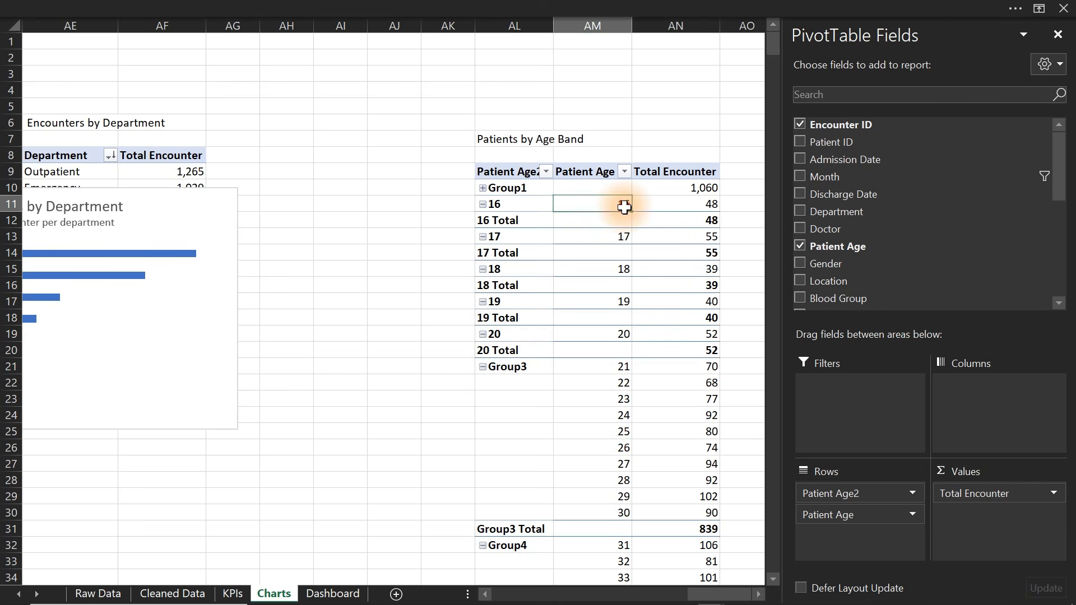
pyautogui.moveTo(610, 208); pyautogui.dragTo(621, 509)
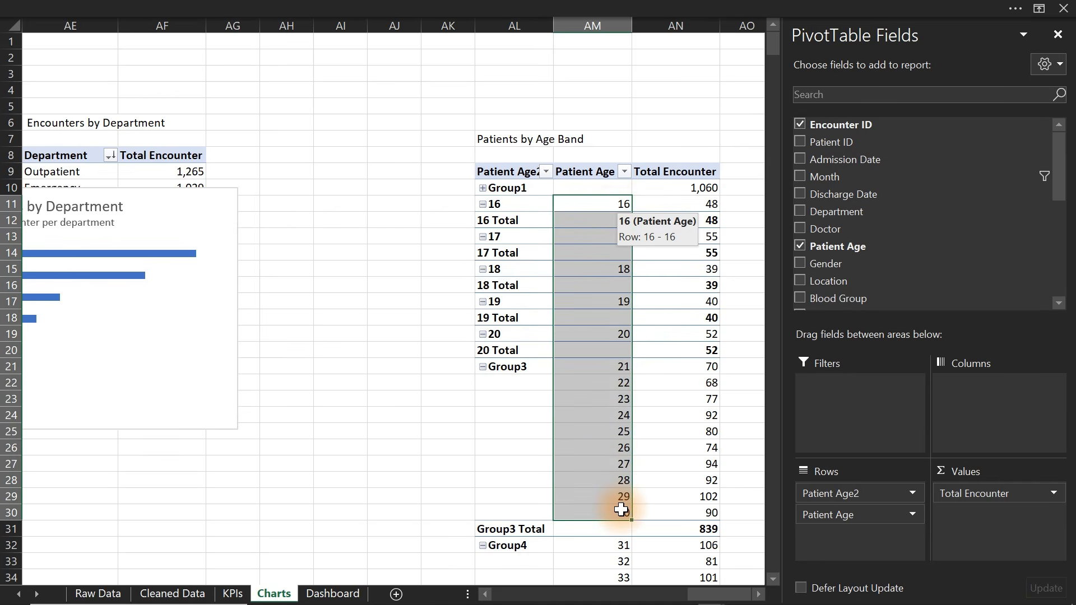
pyautogui.rightClick(621, 504)
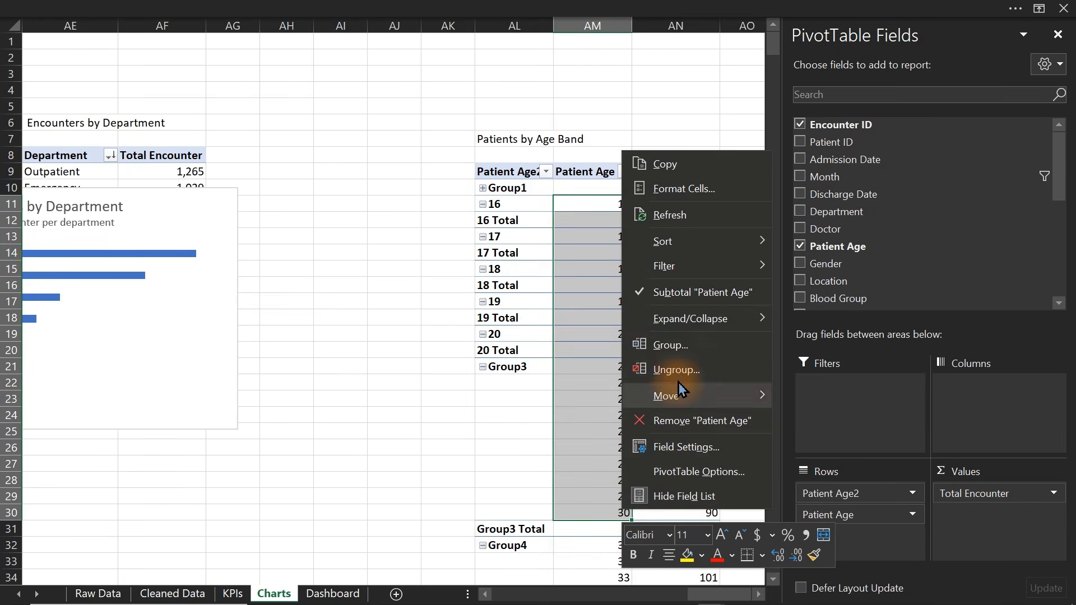
pyautogui.click(672, 346)
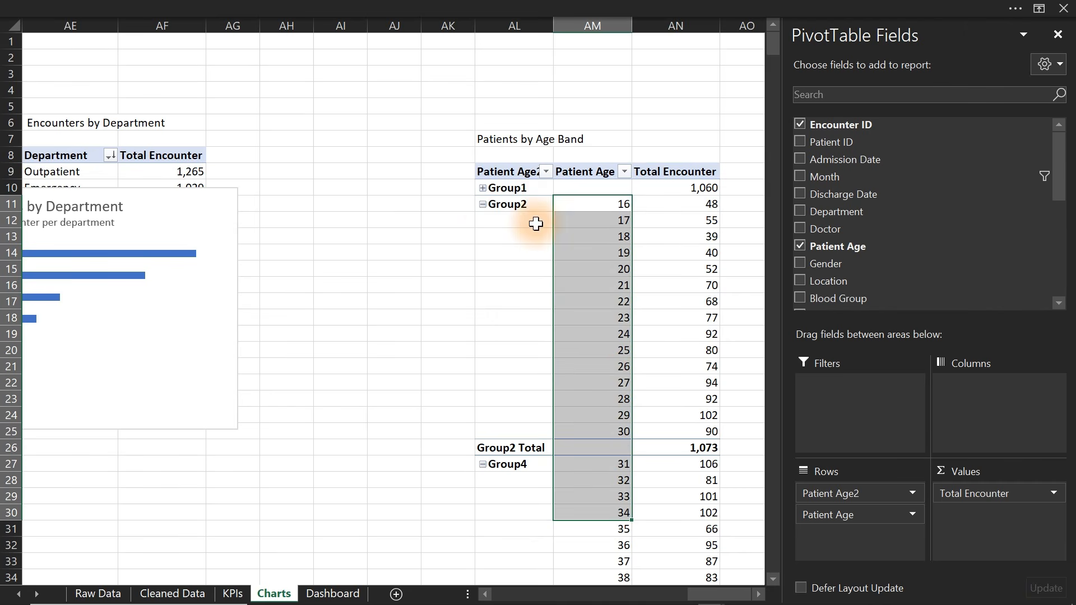
pyautogui.click(483, 205)
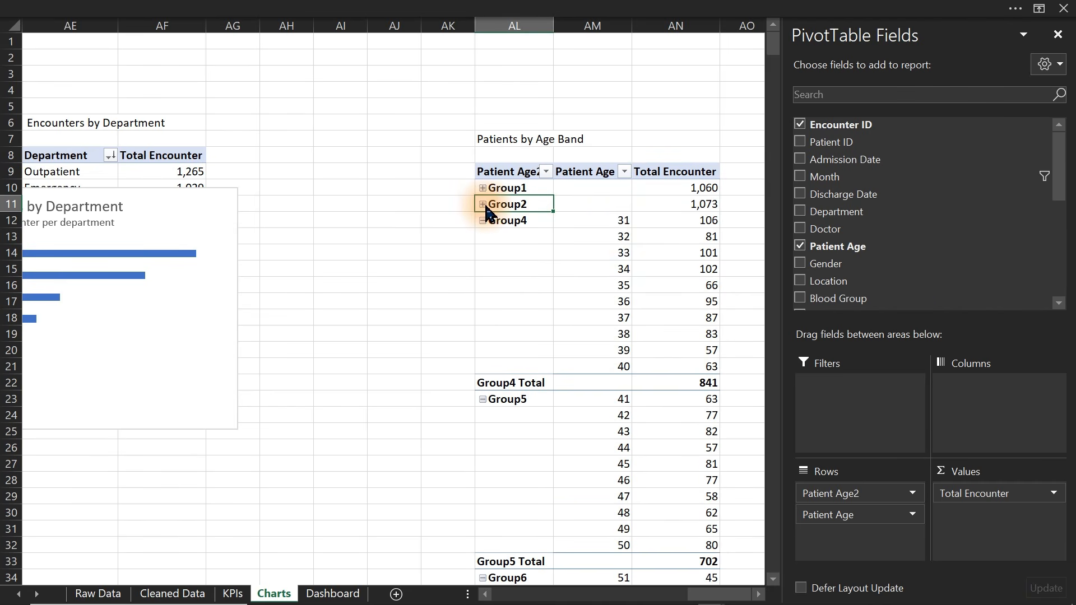
# Group patient ages 31 to 45 into a third band and collapse it
pyautogui.moveTo(617, 220); pyautogui.dragTo(624, 463)
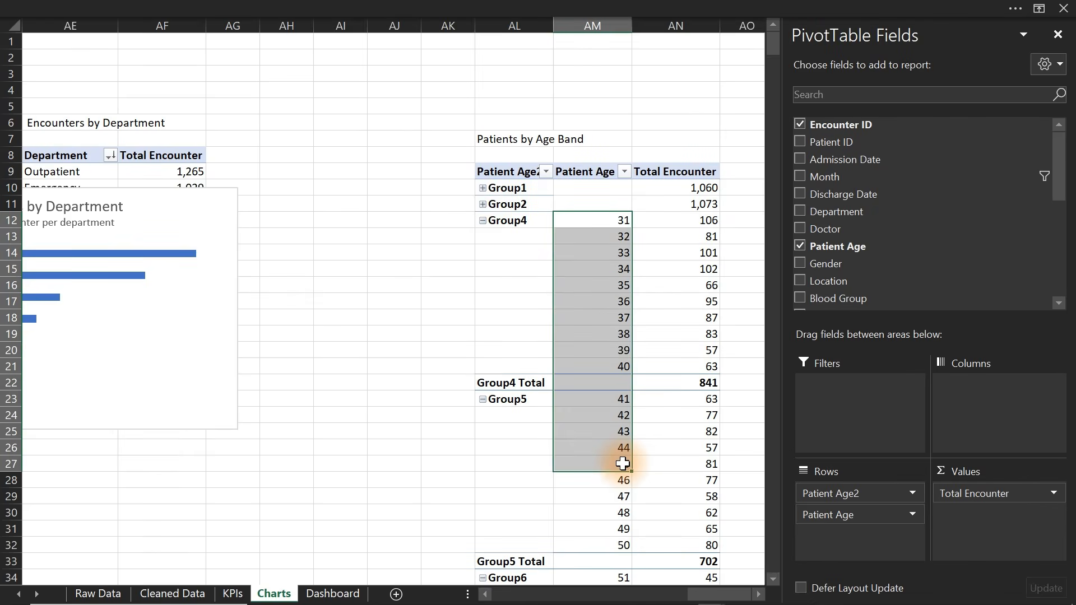
pyautogui.rightClick(623, 464)
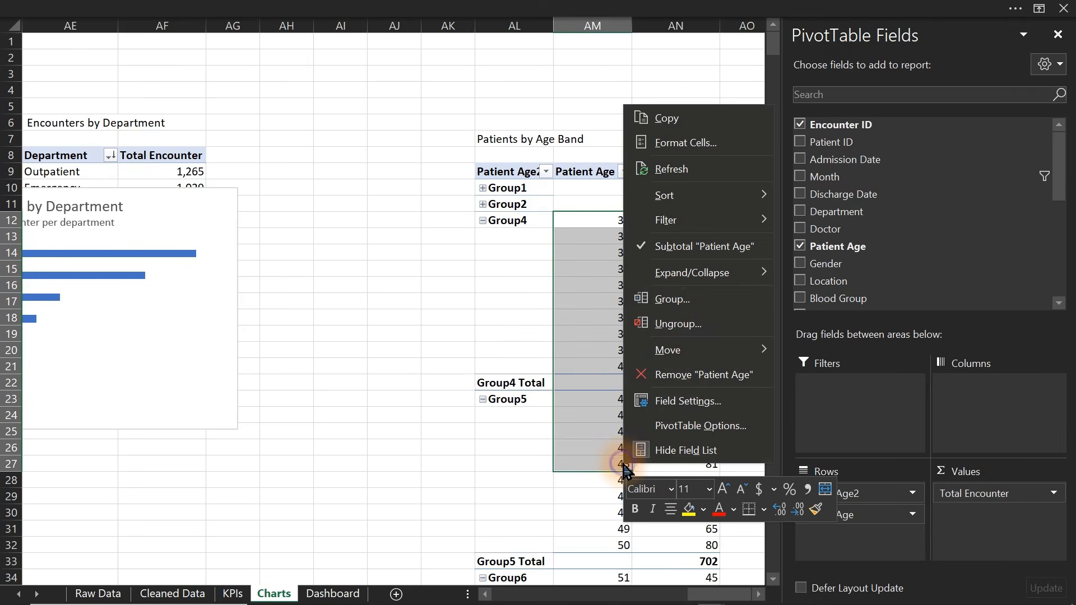
pyautogui.click(672, 305)
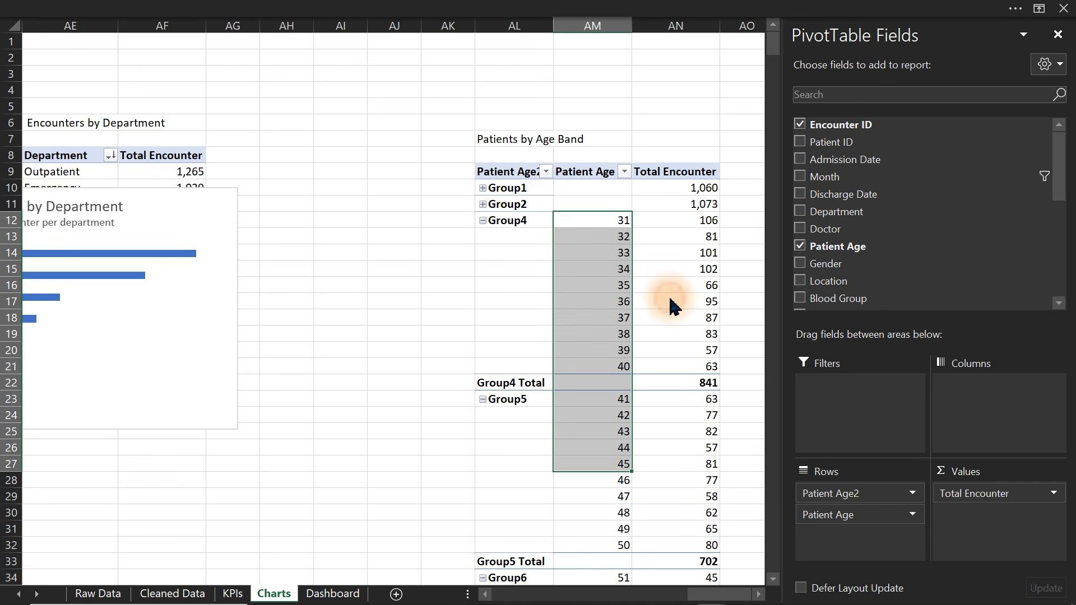
pyautogui.click(482, 220)
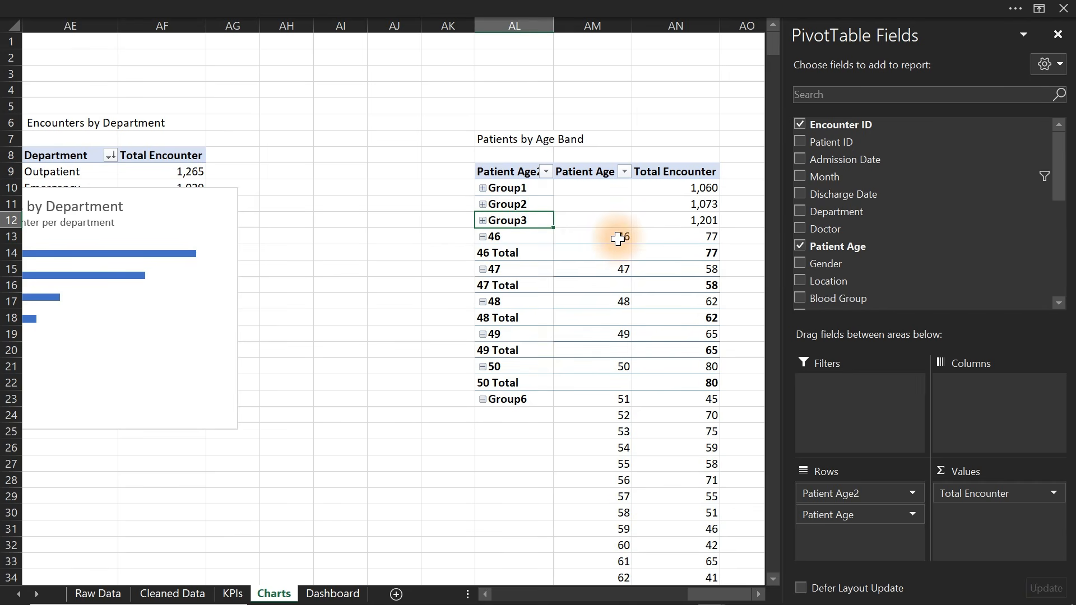
# Group patient ages 46 to 55 into a fourth band in the PivotTable
pyautogui.moveTo(613, 238); pyautogui.dragTo(618, 468)
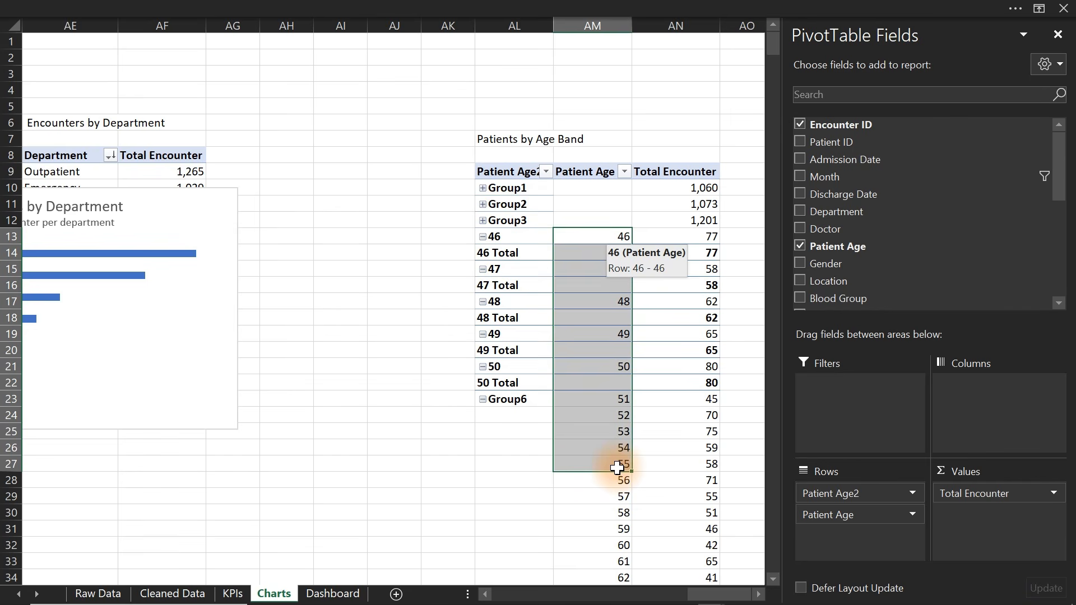
pyautogui.moveTo(617, 471); pyautogui.dragTo(619, 471)
pyautogui.rightClick(619, 470)
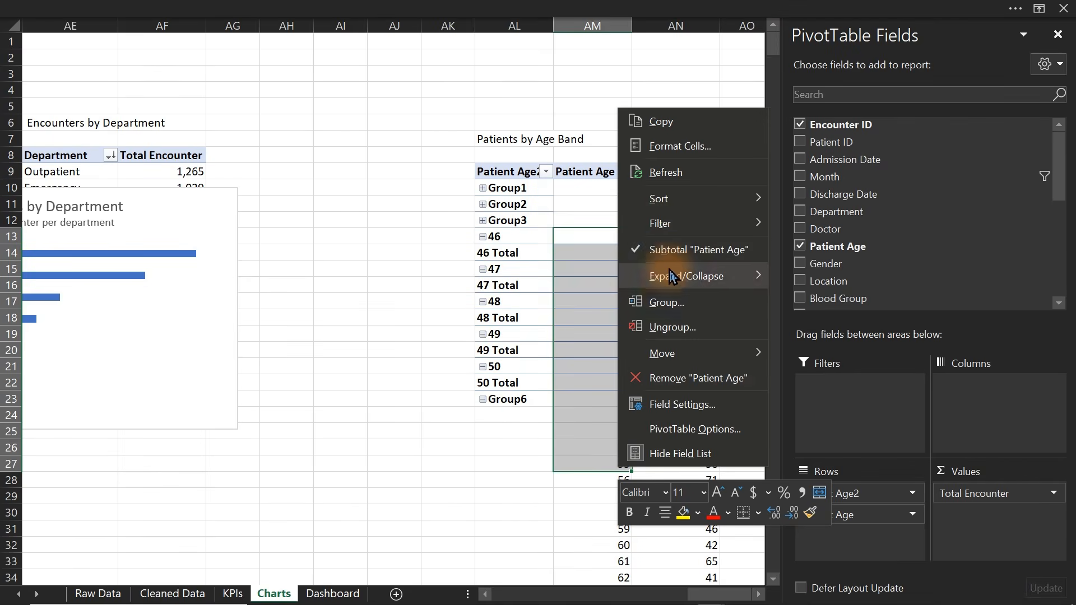
pyautogui.click(667, 302)
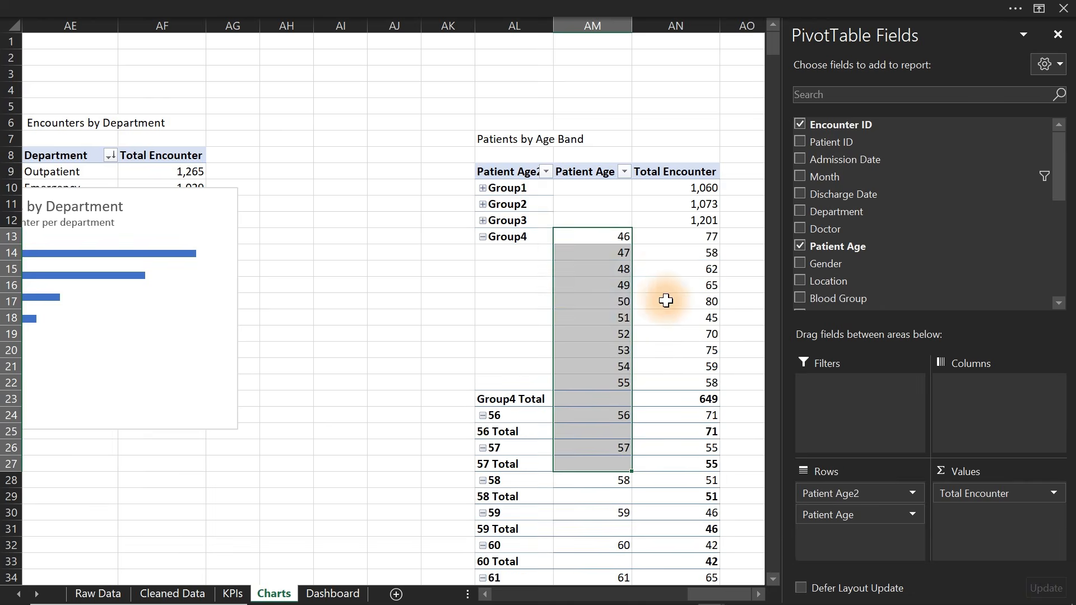
# Collapse the 46 to 55 age group in the Patients by Age Band PivotTable
pyautogui.click(483, 237)
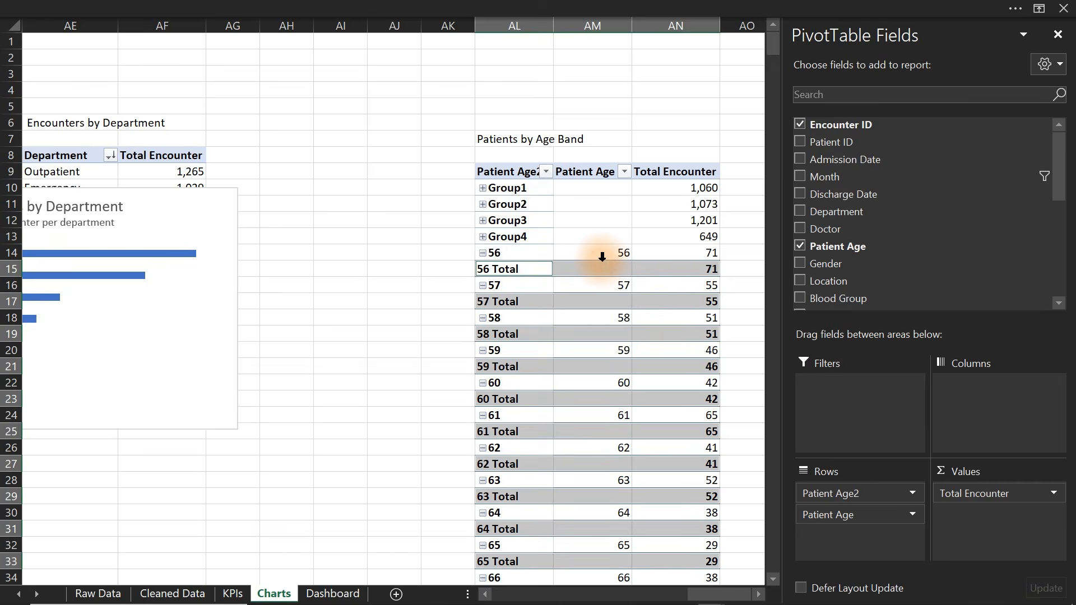
# Group patient ages 56 to 95 into a fifth band, collapse it and toggle the blank age row
pyautogui.moveTo(593, 255); pyautogui.dragTo(610, 519)
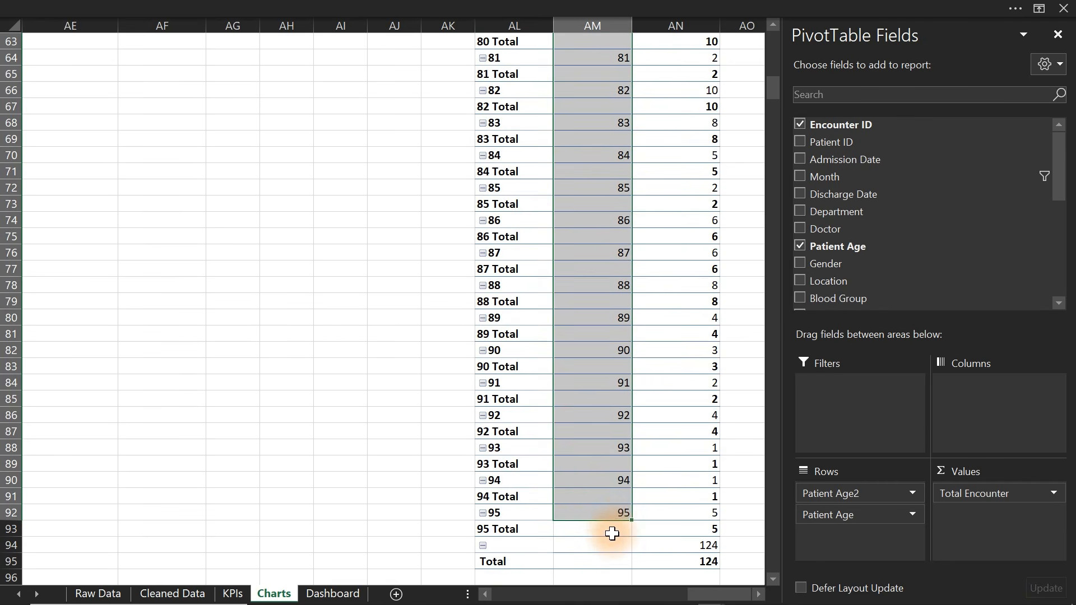
pyautogui.rightClick(599, 504)
pyautogui.click(647, 336)
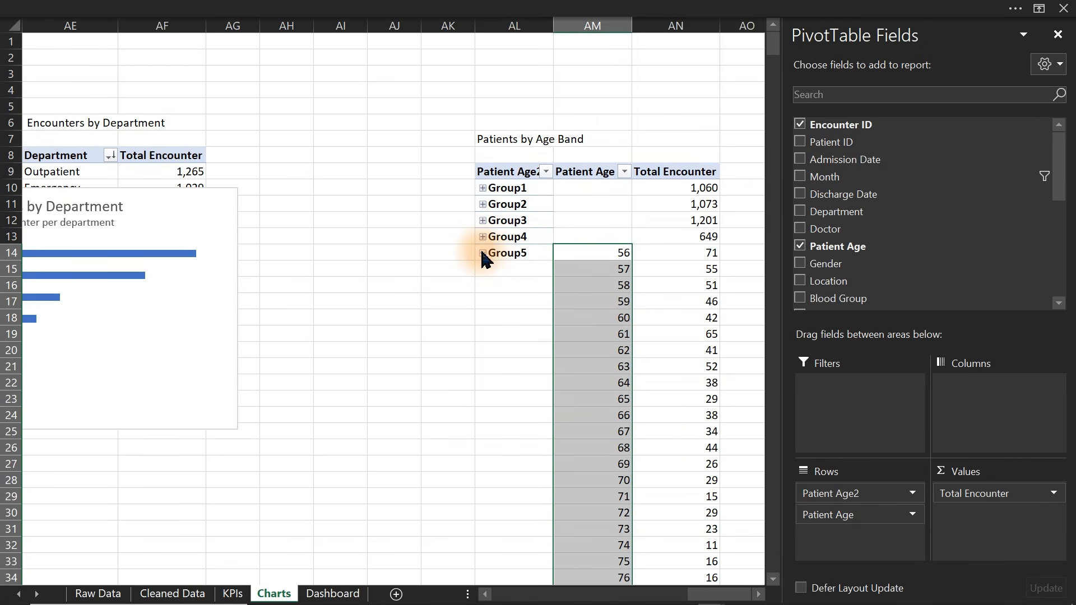
pyautogui.click(483, 253)
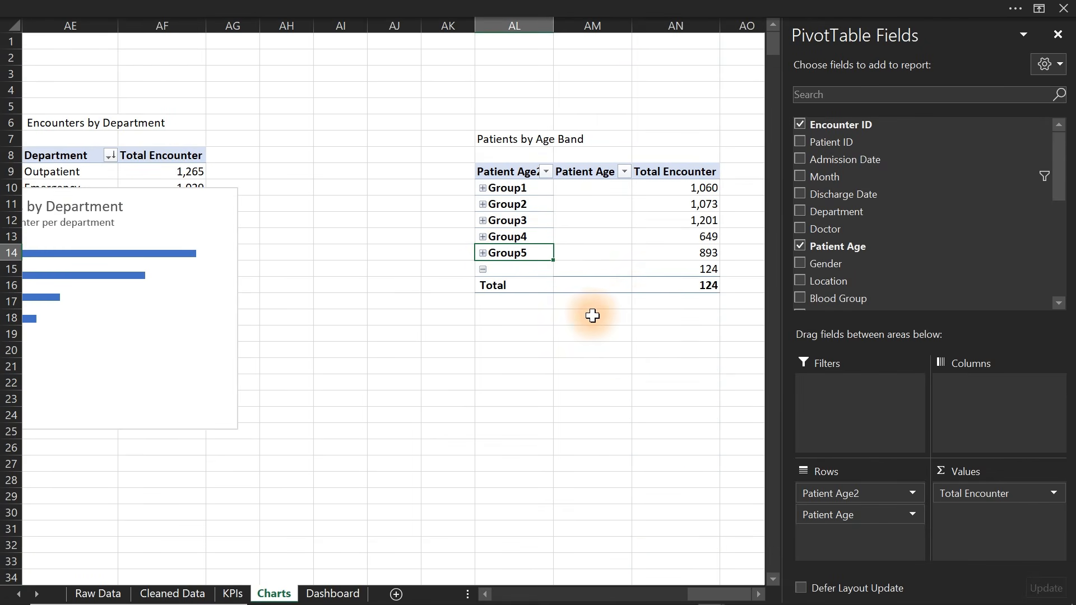
pyautogui.click(482, 269)
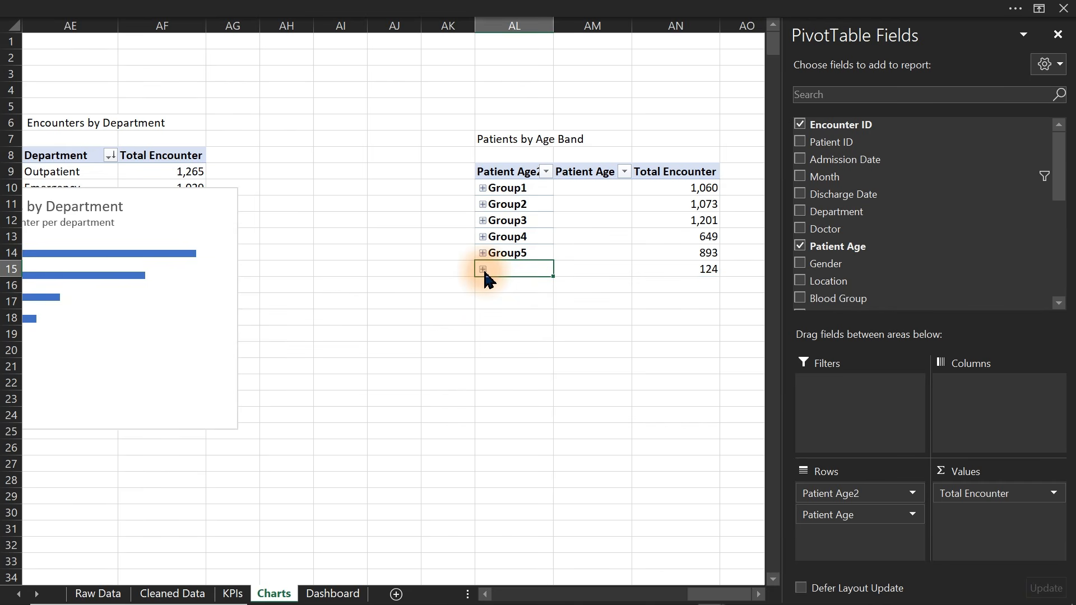
pyautogui.click(483, 270)
# Undo the grouping of patient ages 56 to 95
pyautogui.hotkey('ctrl', 'z')
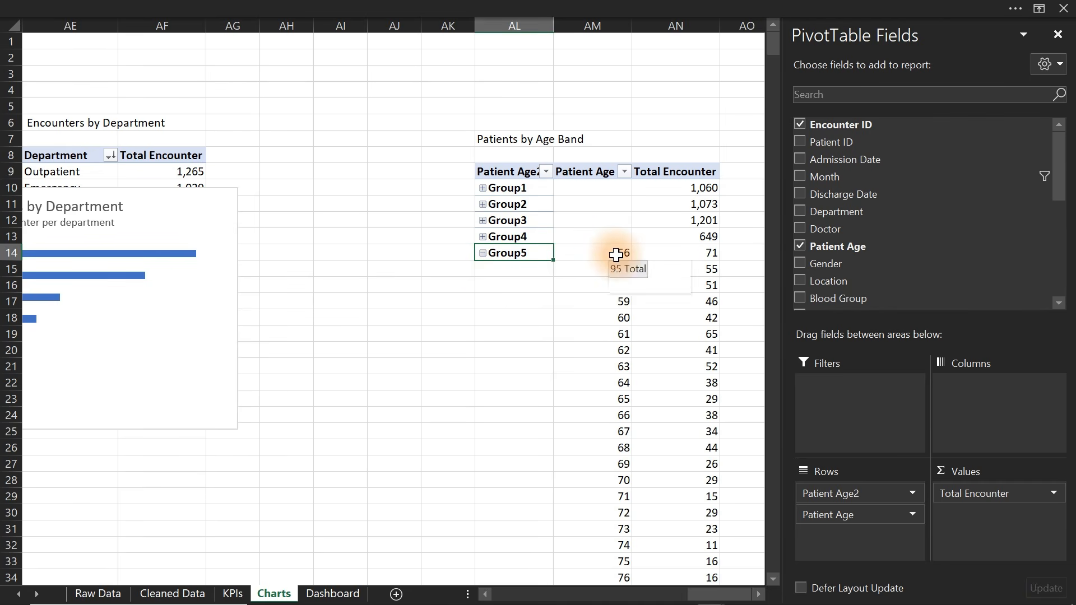
pyautogui.hotkey('ctrl', 'z')
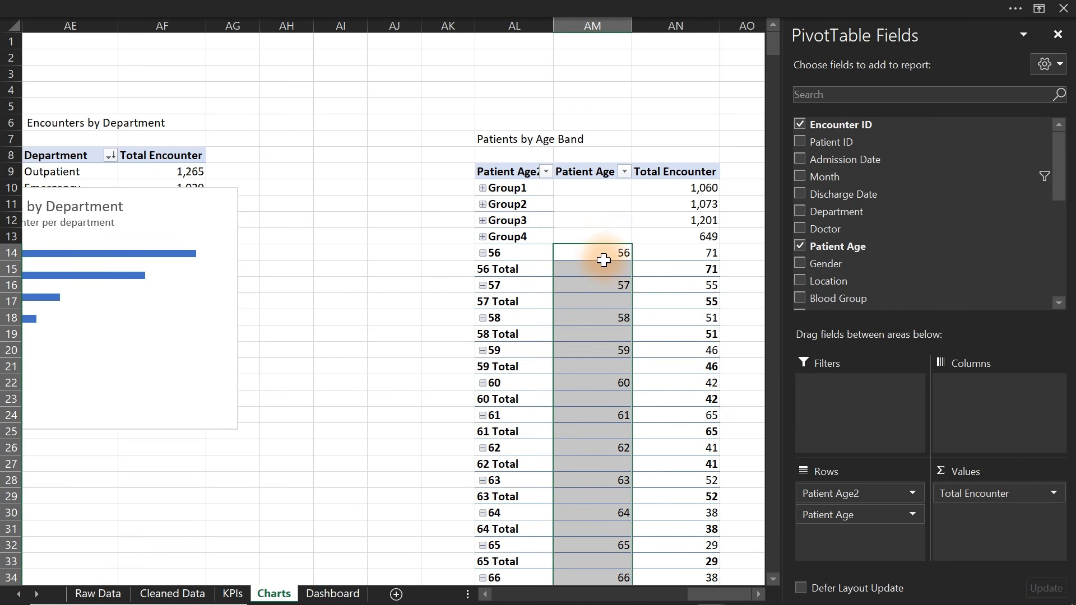
# Group patient ages 56 to 95 together with the blank age row into a fifth band and collapse it
pyautogui.moveTo(593, 252); pyautogui.dragTo(590, 498)
pyautogui.rightClick(589, 499)
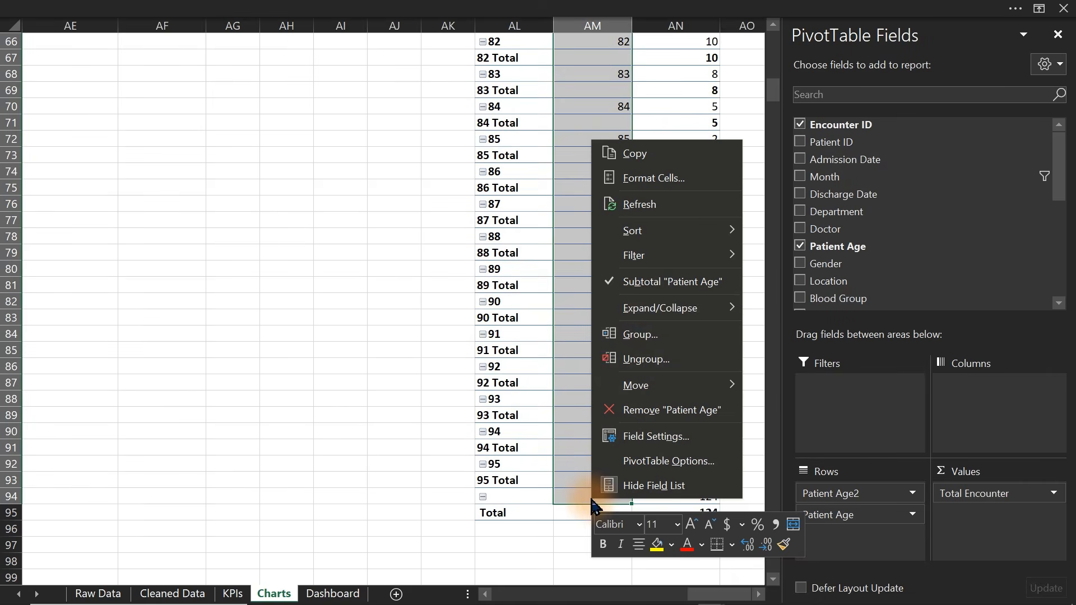
pyautogui.click(639, 335)
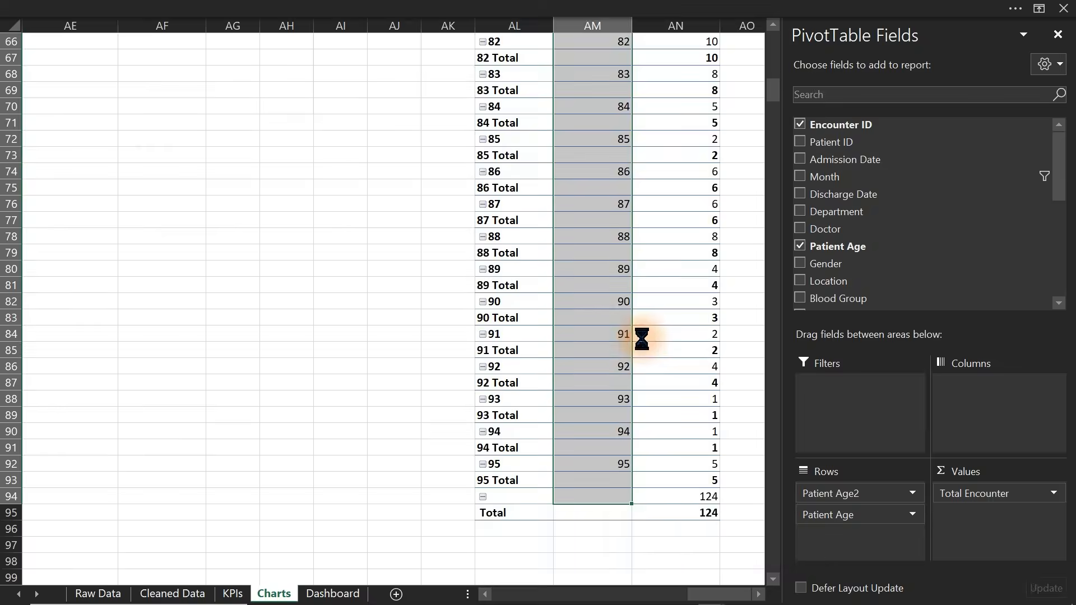
pyautogui.click(482, 253)
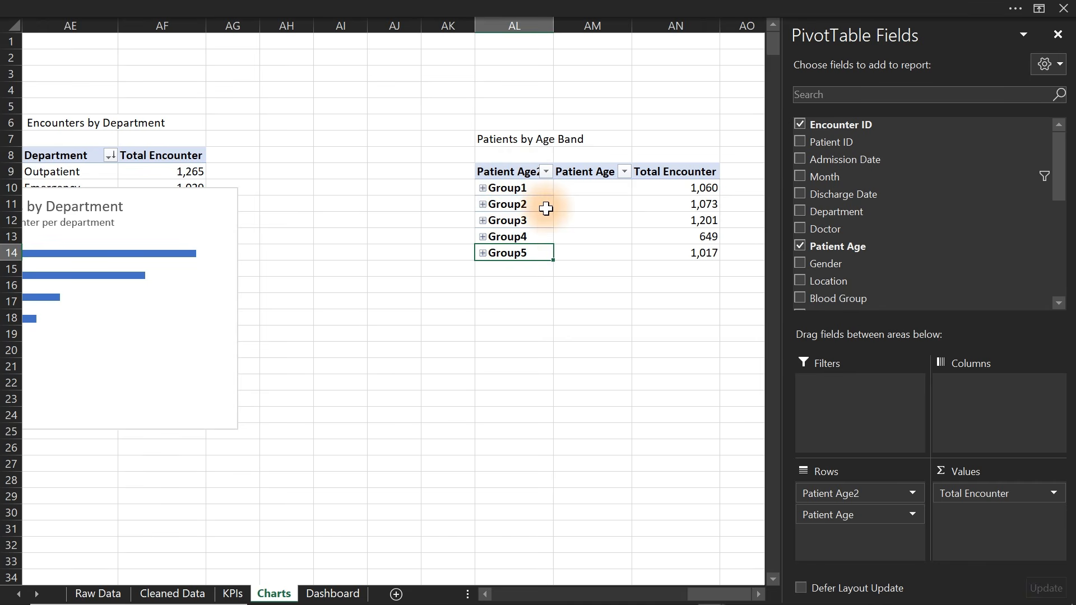
# Examine the ages contained in Group1 and the options available for the group, leaving it collapsed
pyautogui.click(482, 188)
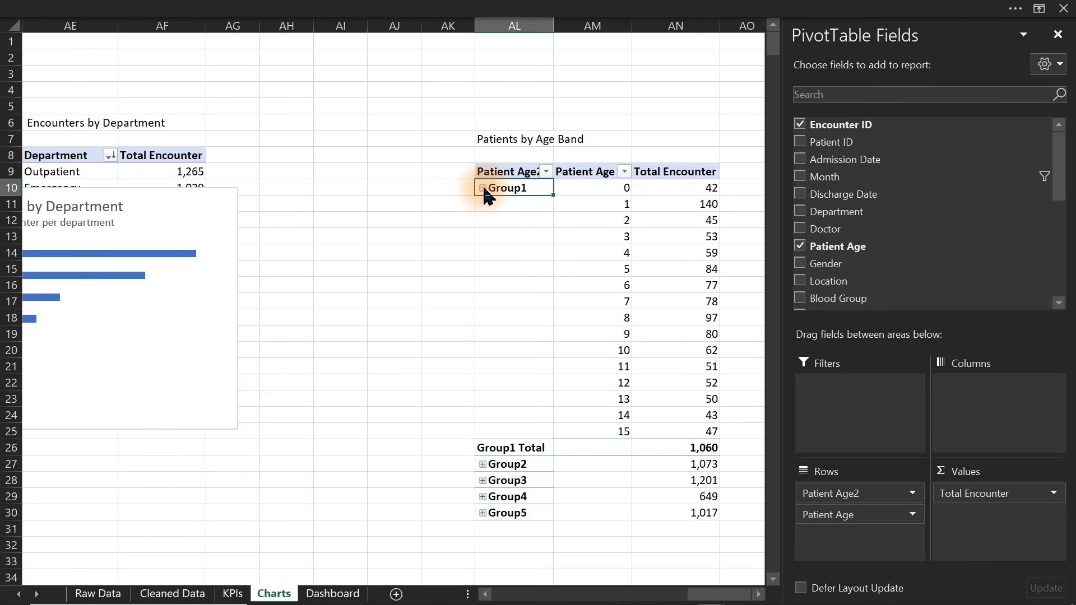
pyautogui.click(484, 189)
pyautogui.doubleClick(511, 187)
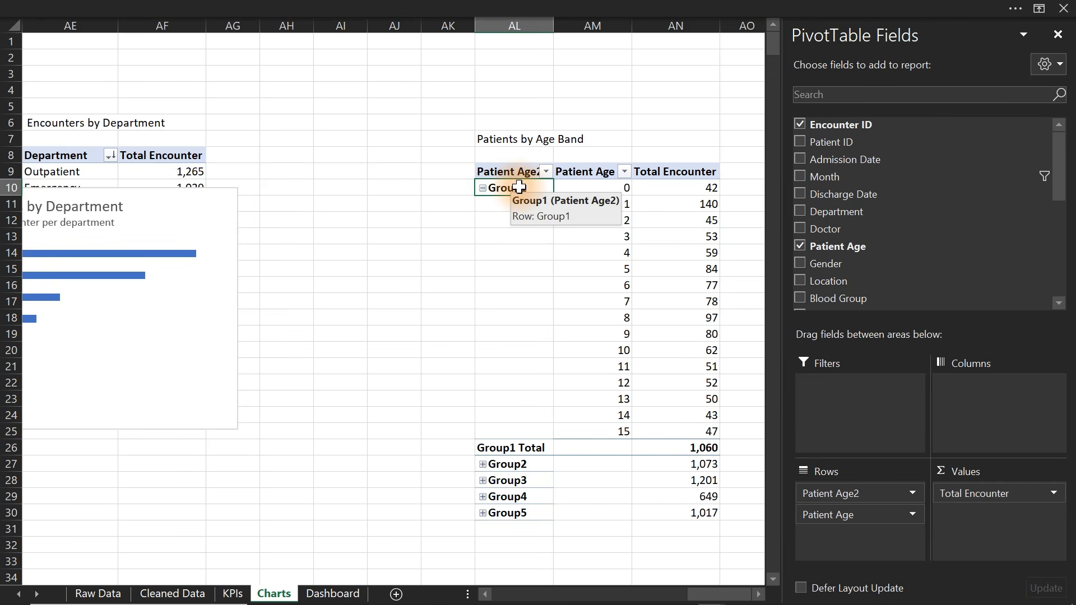
pyautogui.rightClick(520, 187)
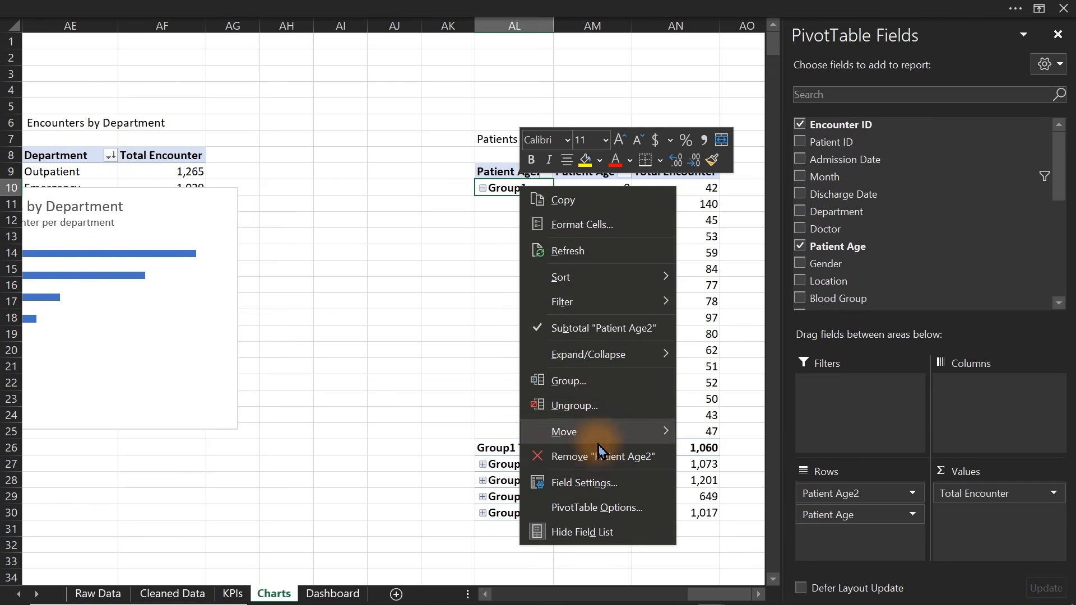
pyautogui.click(487, 195)
pyautogui.click(483, 188)
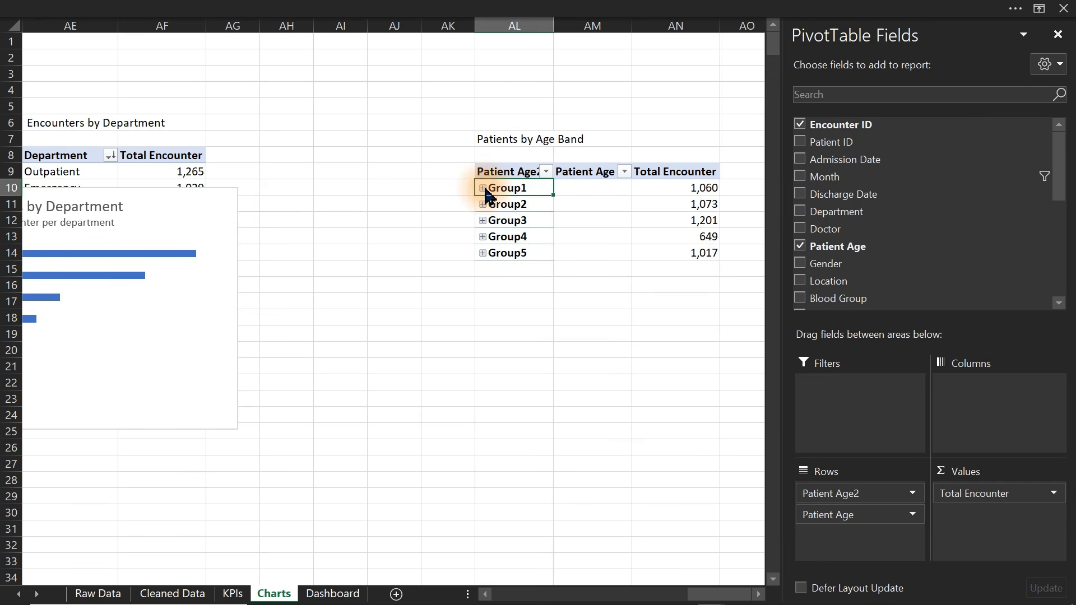
# Try removing the Patient Age field from the PivotTable rows, and undo the removal
pyautogui.moveTo(863, 524); pyautogui.dragTo(684, 516)
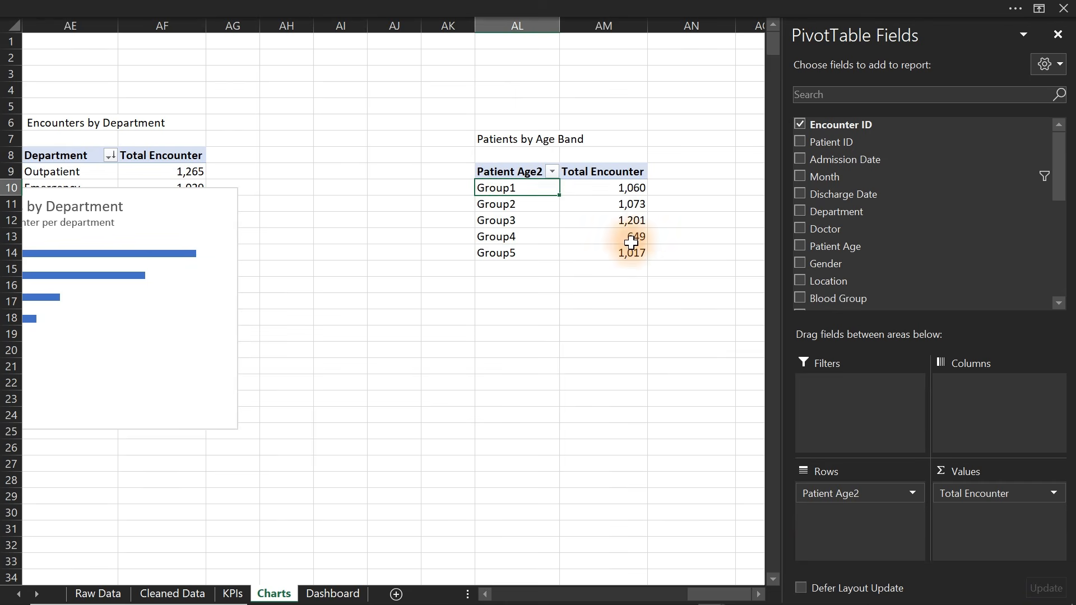
pyautogui.click(507, 299)
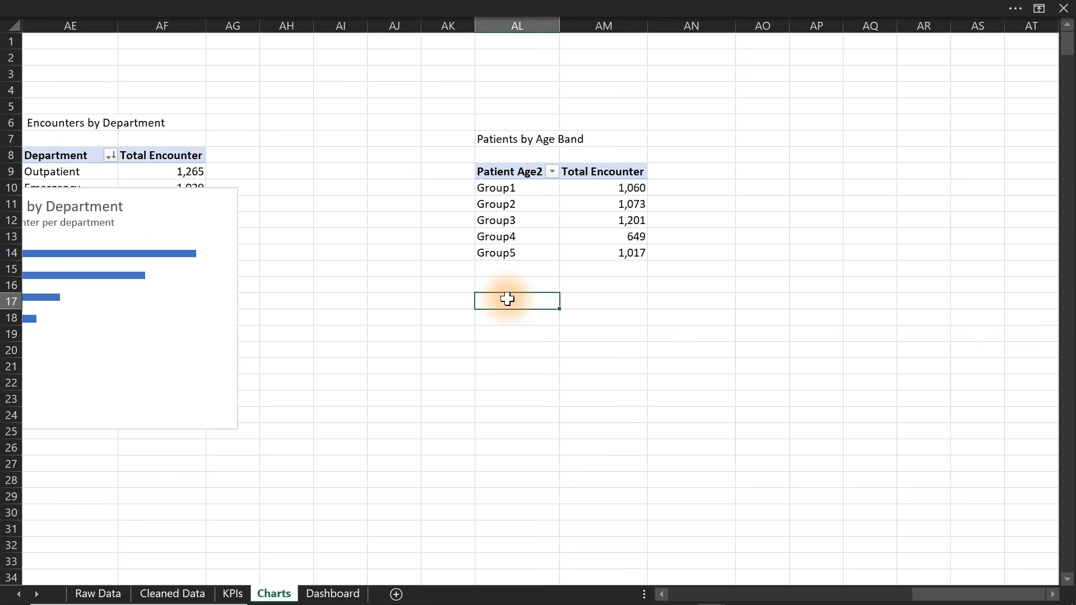
pyautogui.hotkey('ctrl', 'z')
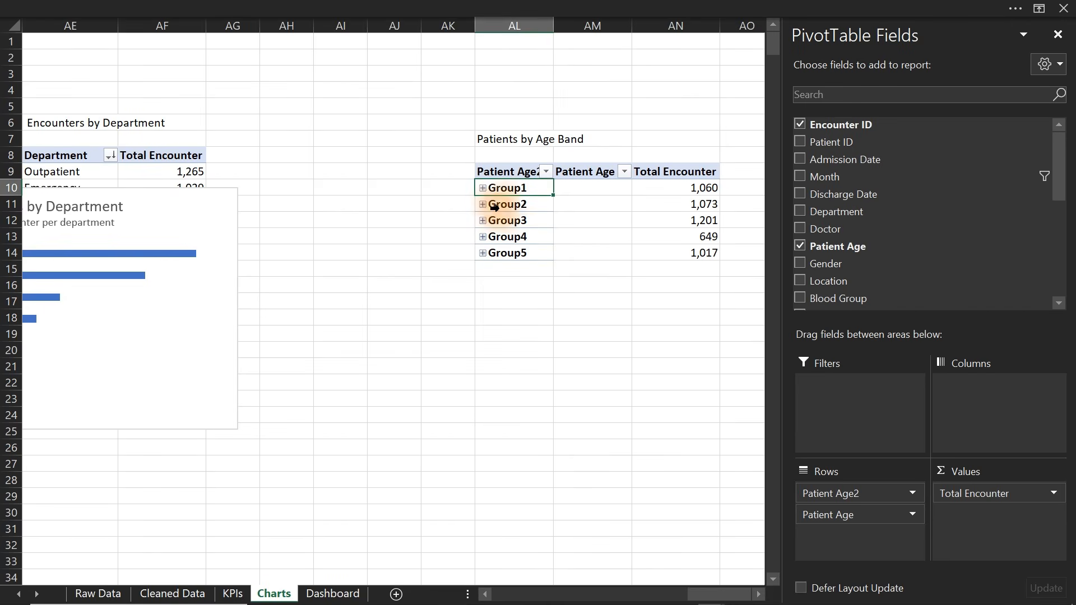
# Check Group1's age range and enter the label 0-15 in cell AL18 below the PivotTable
pyautogui.click(482, 189)
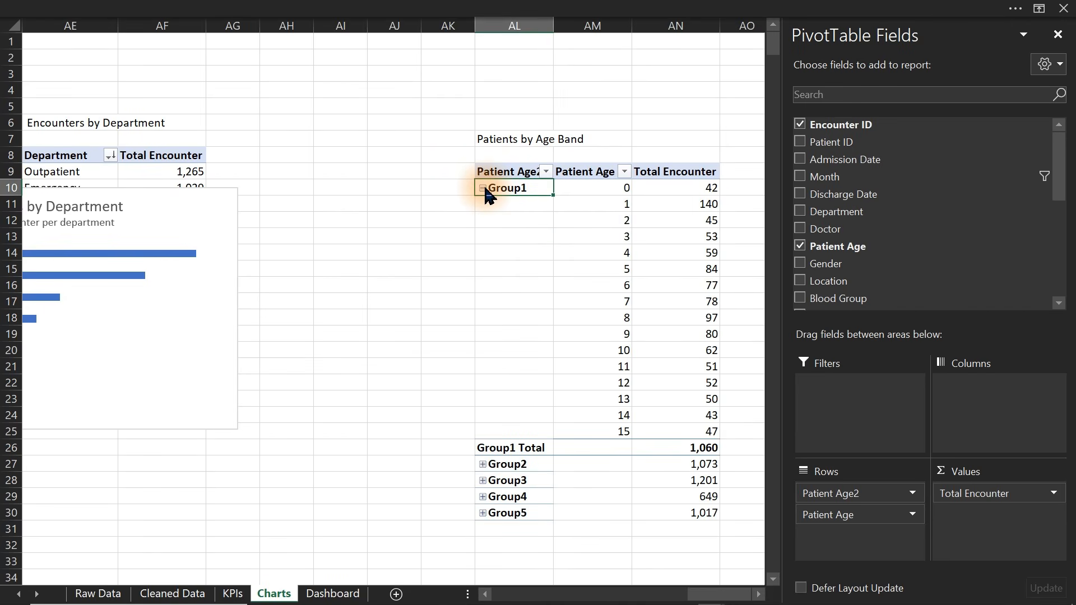
pyautogui.click(482, 188)
pyautogui.click(508, 324)
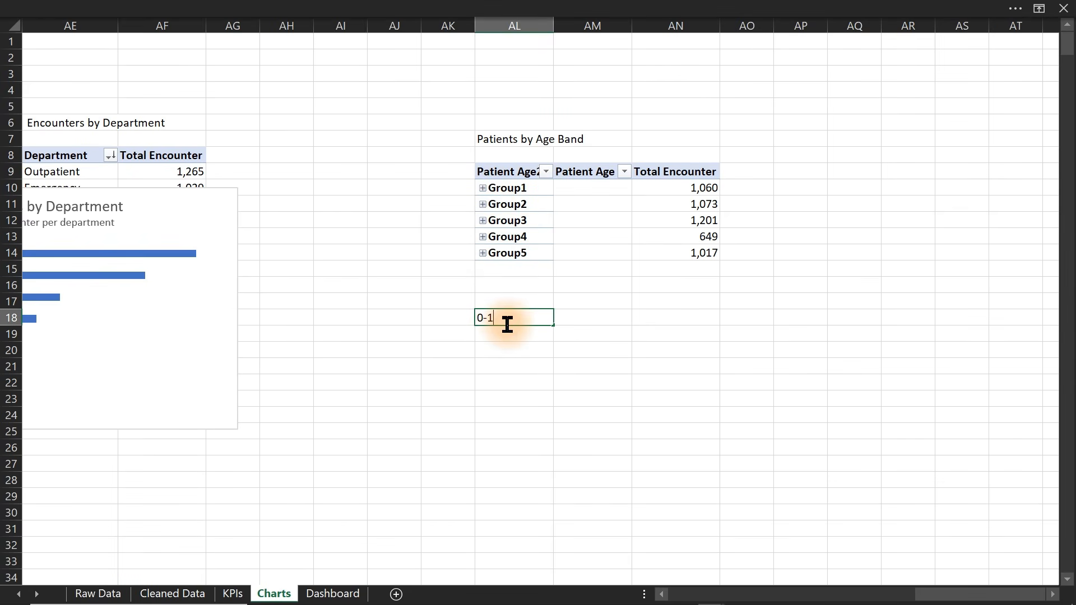
pyautogui.write('0-15')
pyautogui.press('Return')
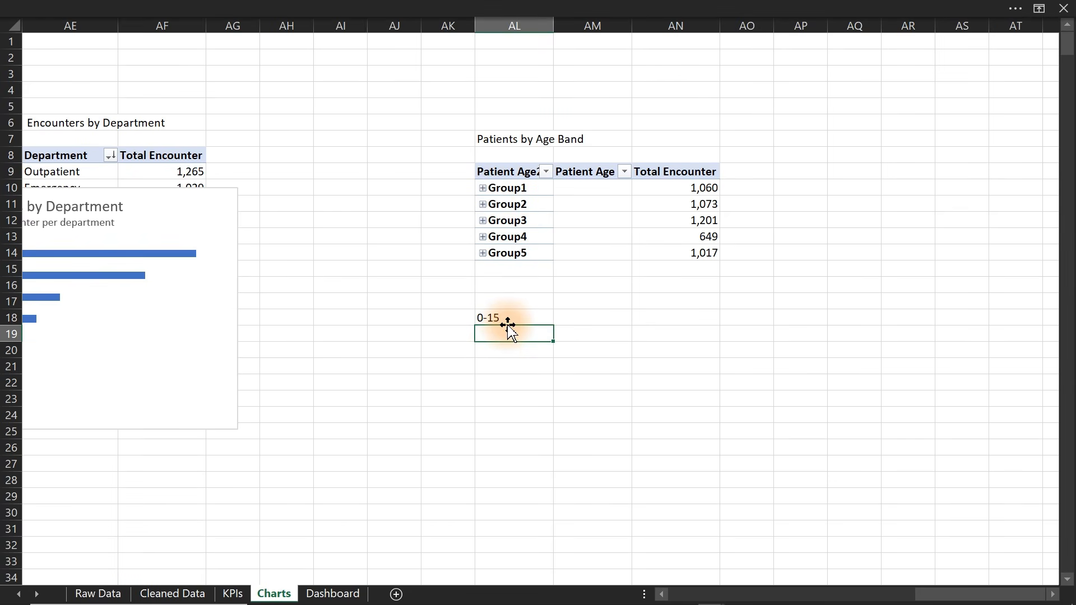
# Try to expand Group2, decline replacing existing data, and move the 0-15 label to cell AP9 beside the PivotTable
pyautogui.click(482, 204)
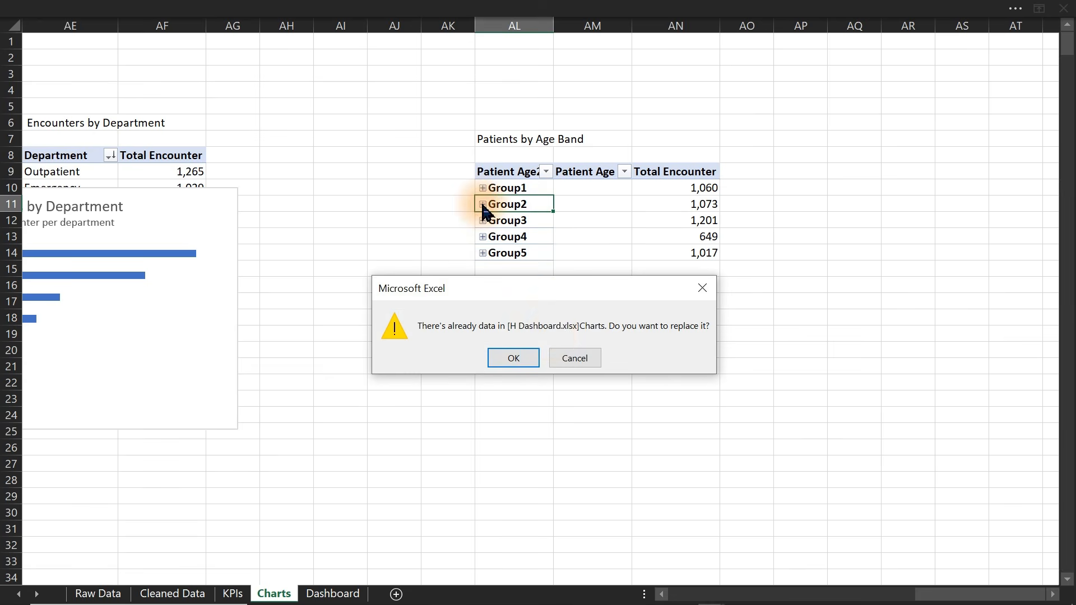
pyautogui.click(569, 359)
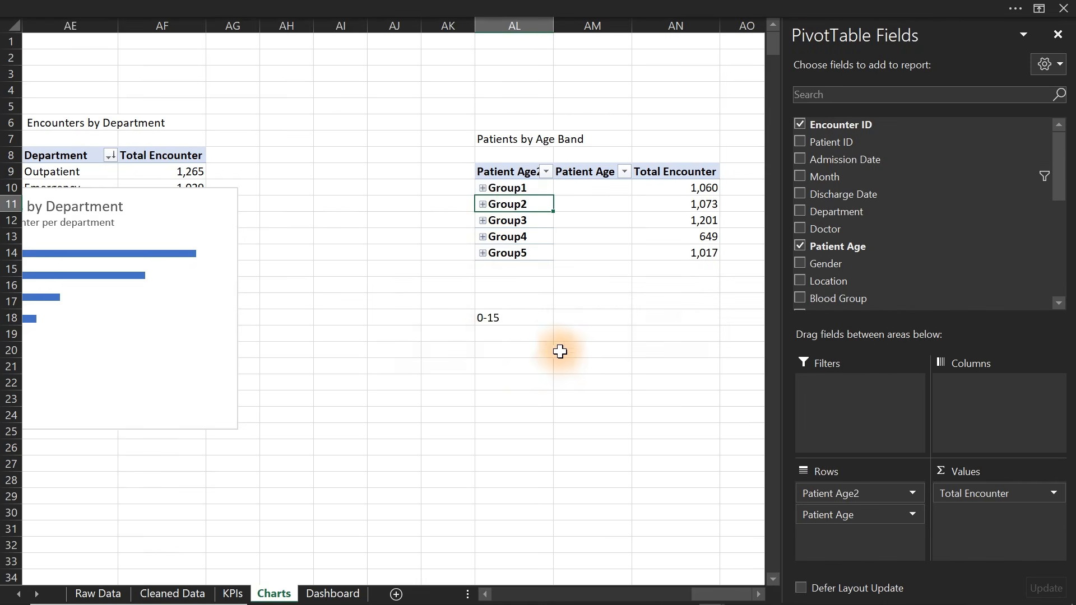
pyautogui.click(493, 320)
pyautogui.moveTo(526, 323); pyautogui.dragTo(810, 172)
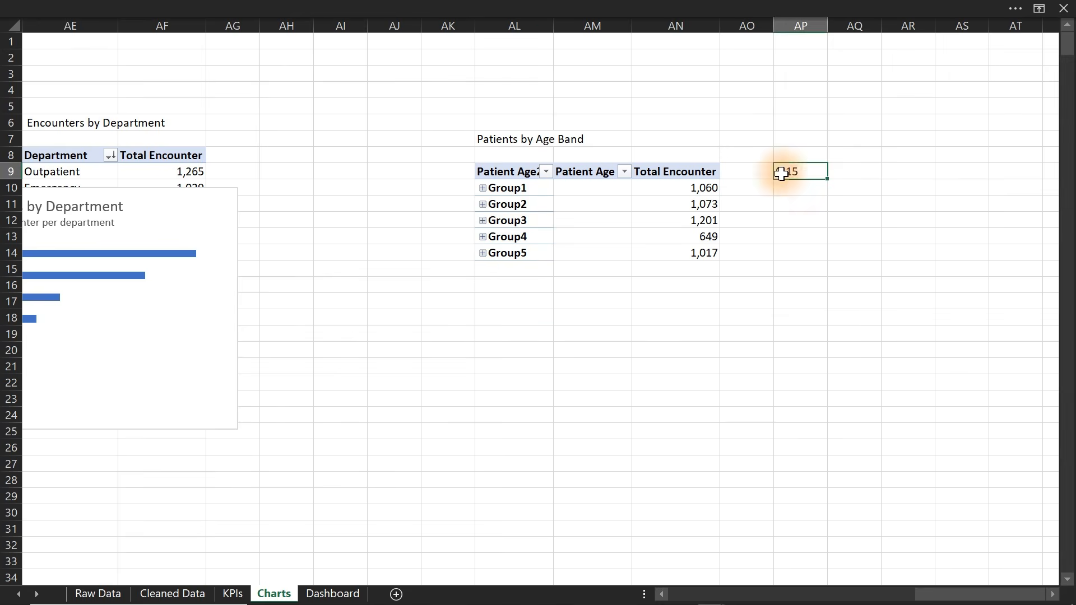
# Check Group2's age range and enter the label 16-30 in cell AP10
pyautogui.click(482, 204)
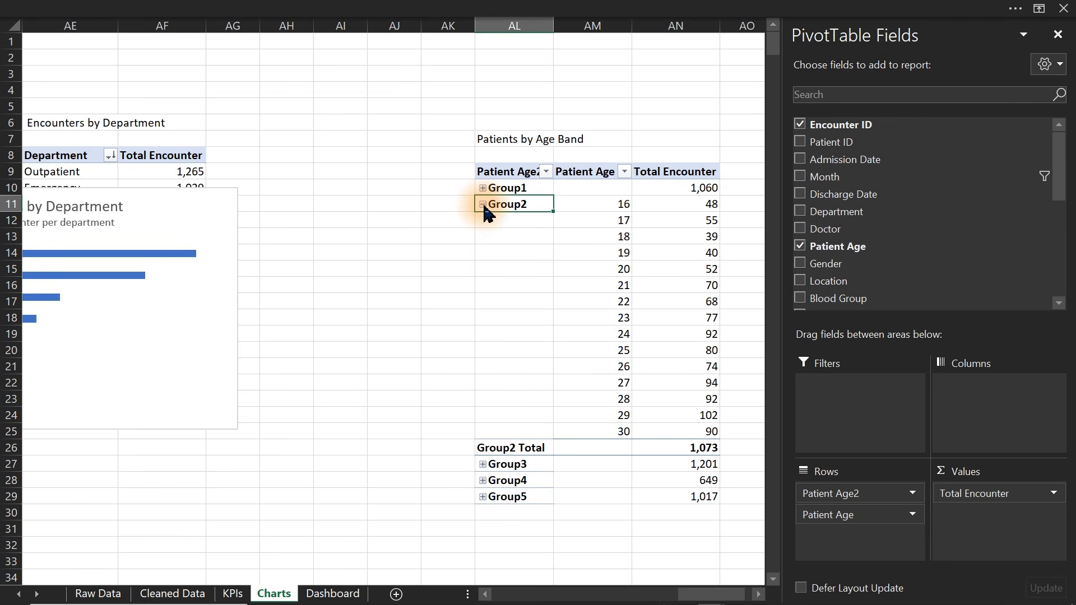
pyautogui.click(483, 205)
pyautogui.click(754, 204)
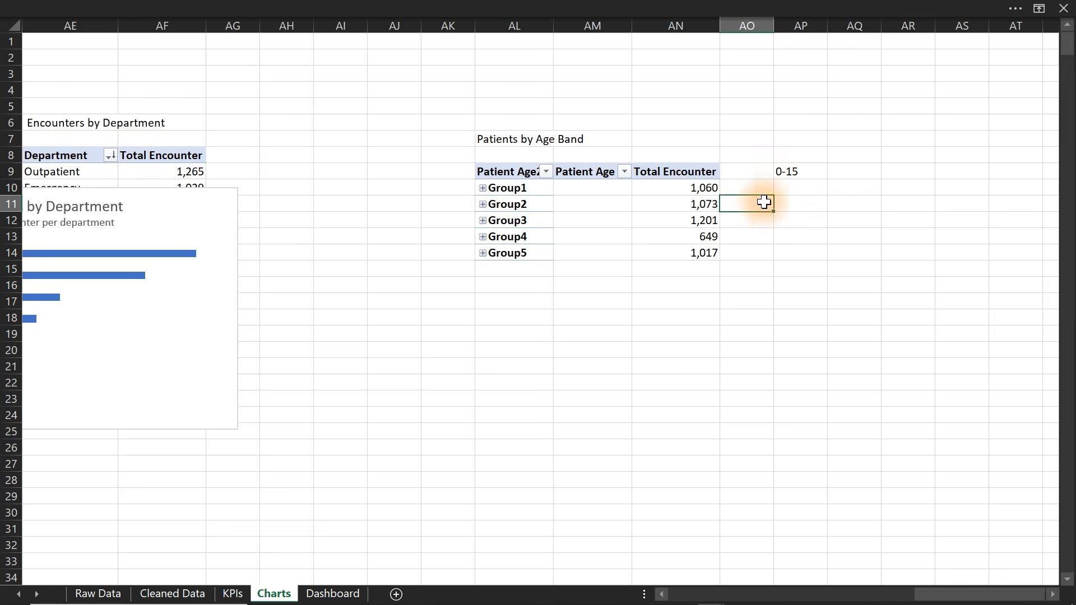
pyautogui.click(796, 191)
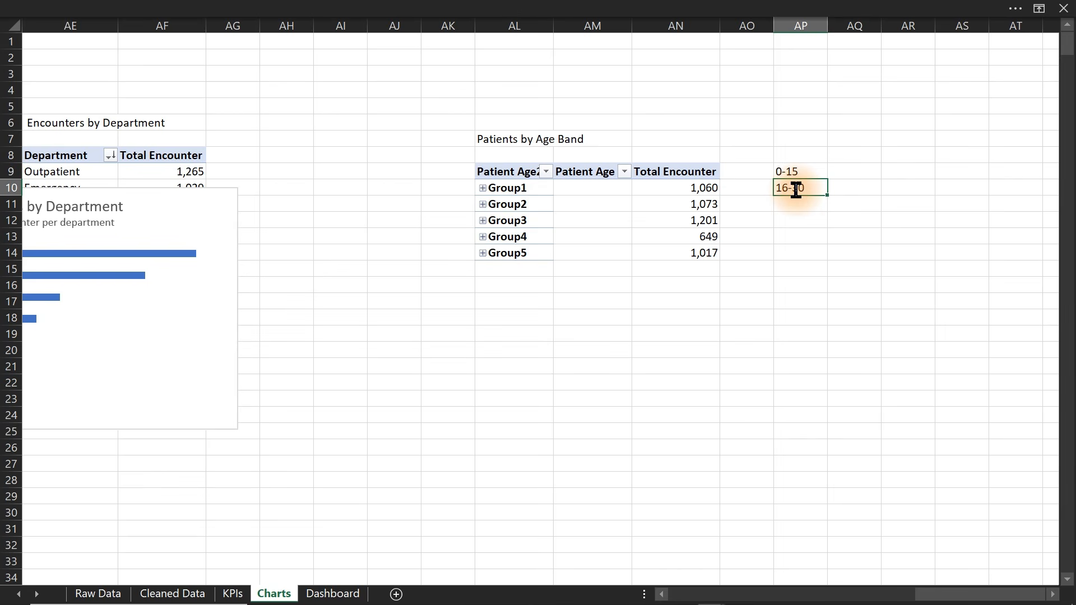
pyautogui.press('Return')
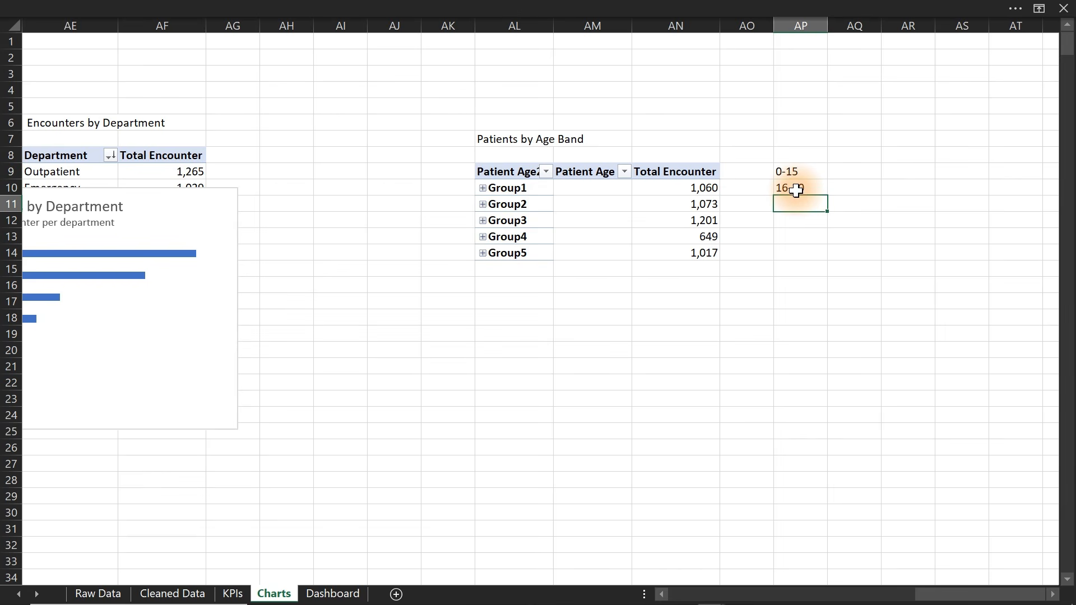
# Expand Group3 in the age pivot table to check its age range, collapse it, and enter the label 31-45 in AP11
pyautogui.click(483, 220)
pyautogui.click(483, 222)
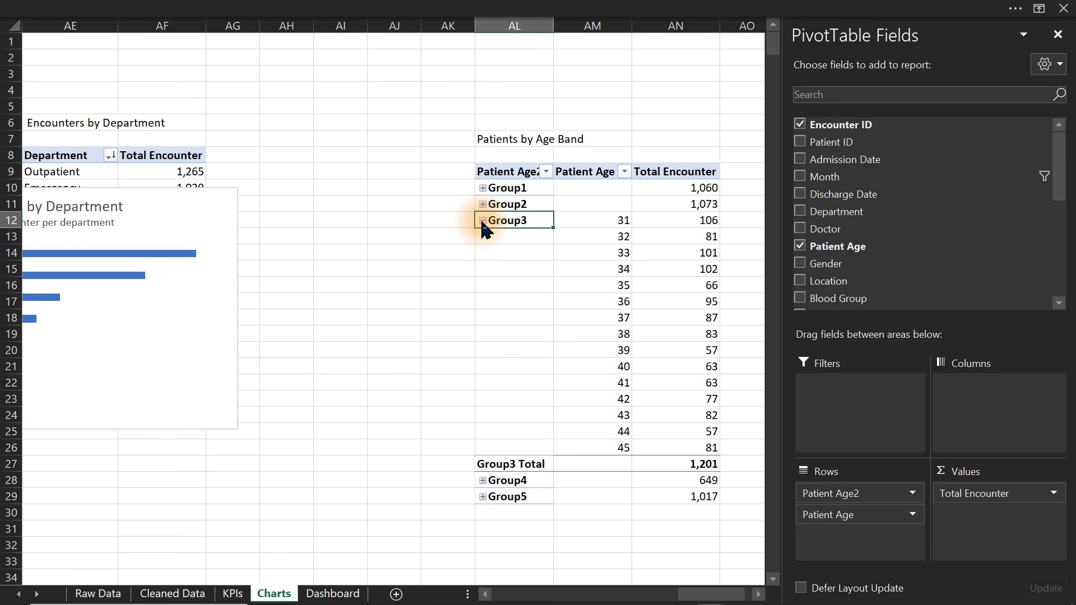
pyautogui.click(483, 222)
pyautogui.click(698, 204)
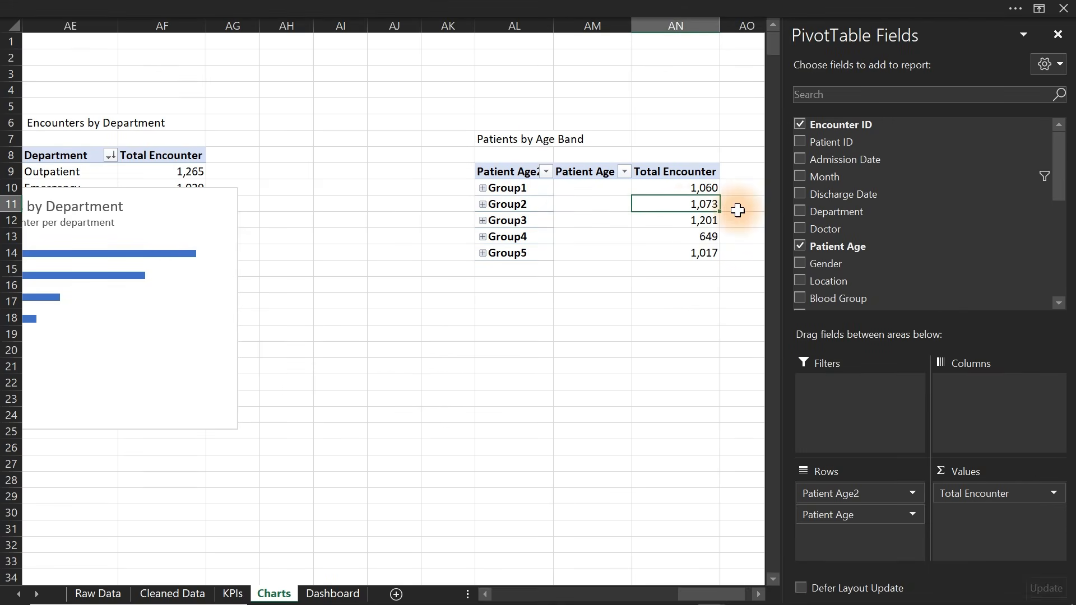
pyautogui.click(740, 233)
pyautogui.click(794, 206)
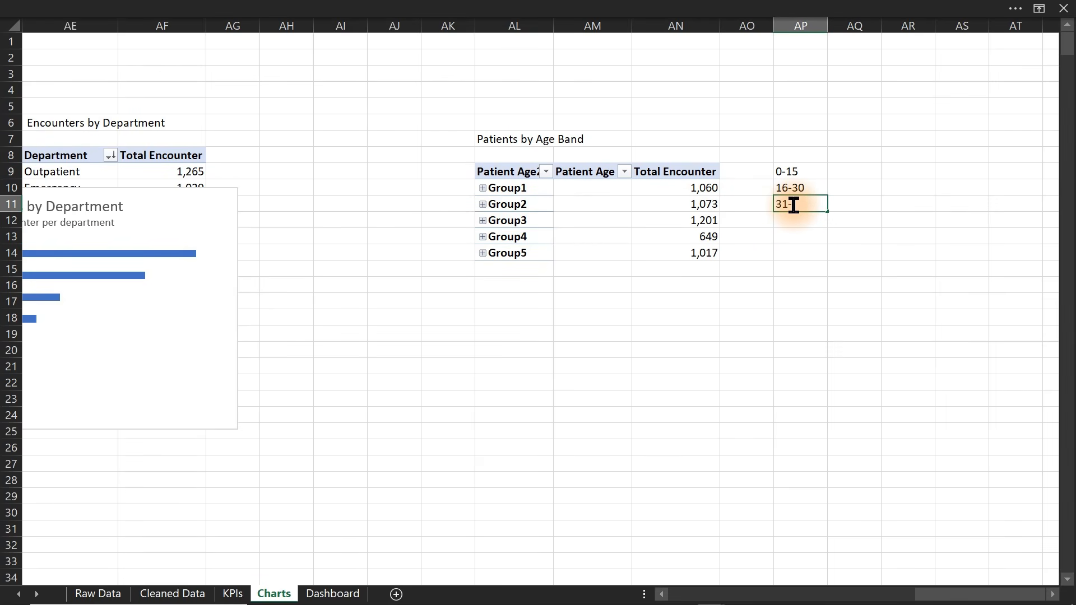
pyautogui.press('Return')
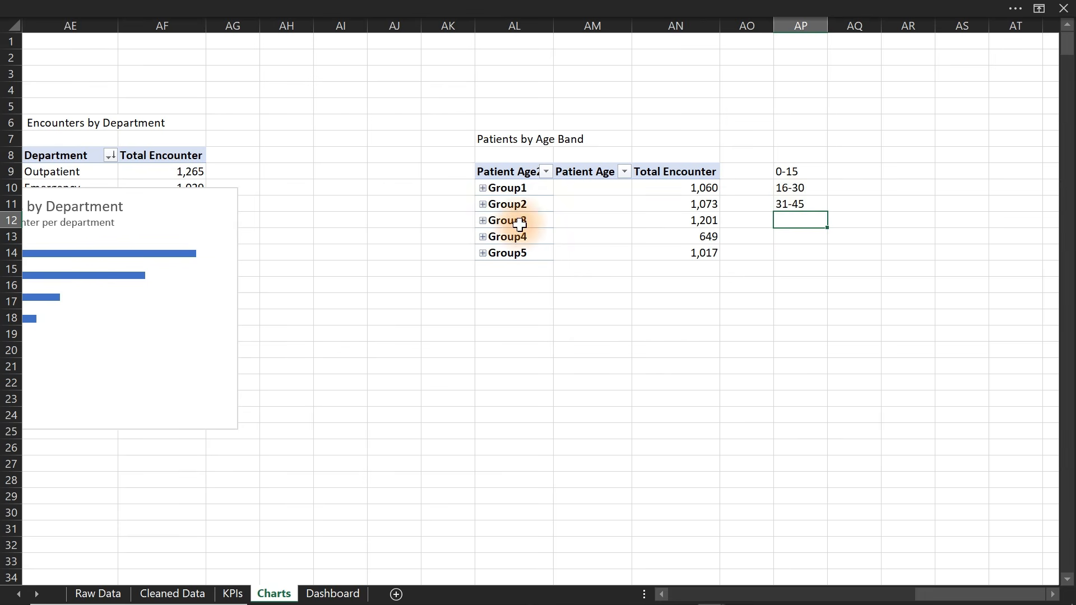
# Check Group4's age range, enter the label 46-55 in AP12, and move the four age labels down to AP10:AP13
pyautogui.click(482, 236)
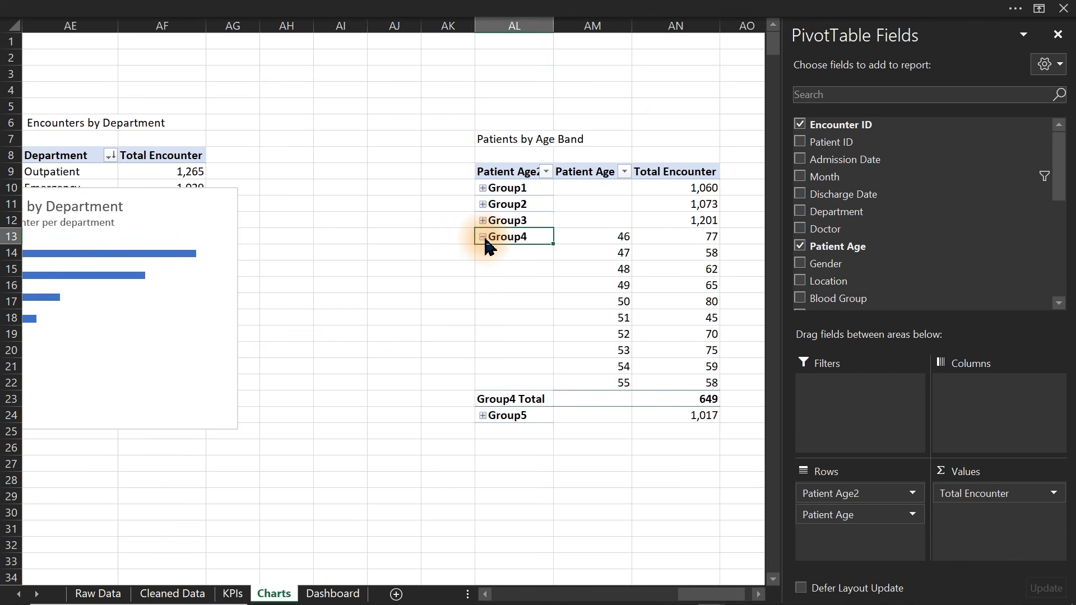
pyautogui.click(482, 236)
pyautogui.click(639, 317)
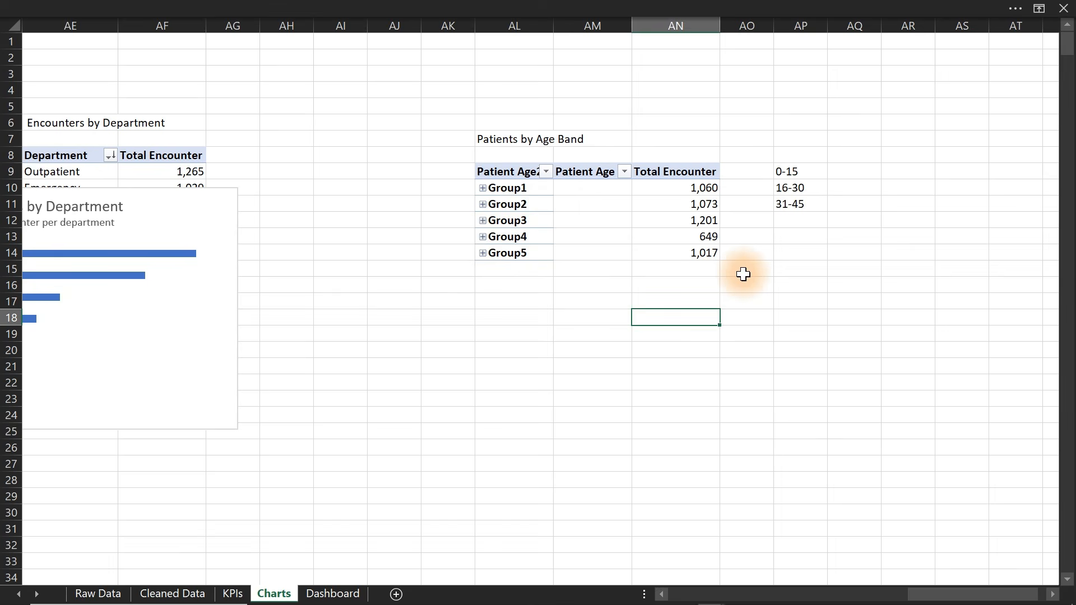
pyautogui.click(795, 218)
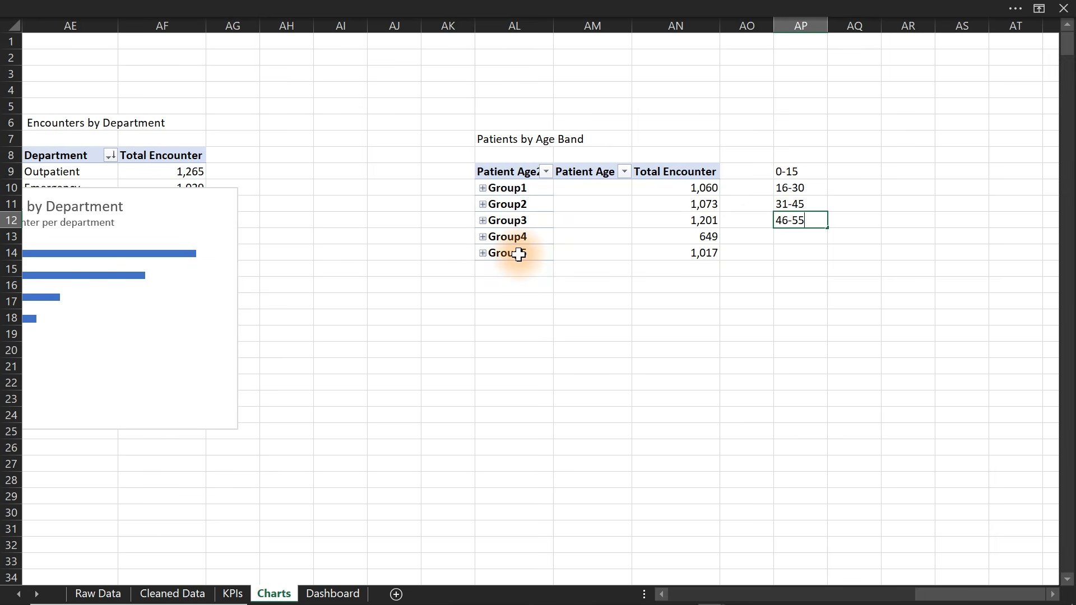
pyautogui.click(789, 172)
pyautogui.moveTo(790, 173); pyautogui.dragTo(804, 244)
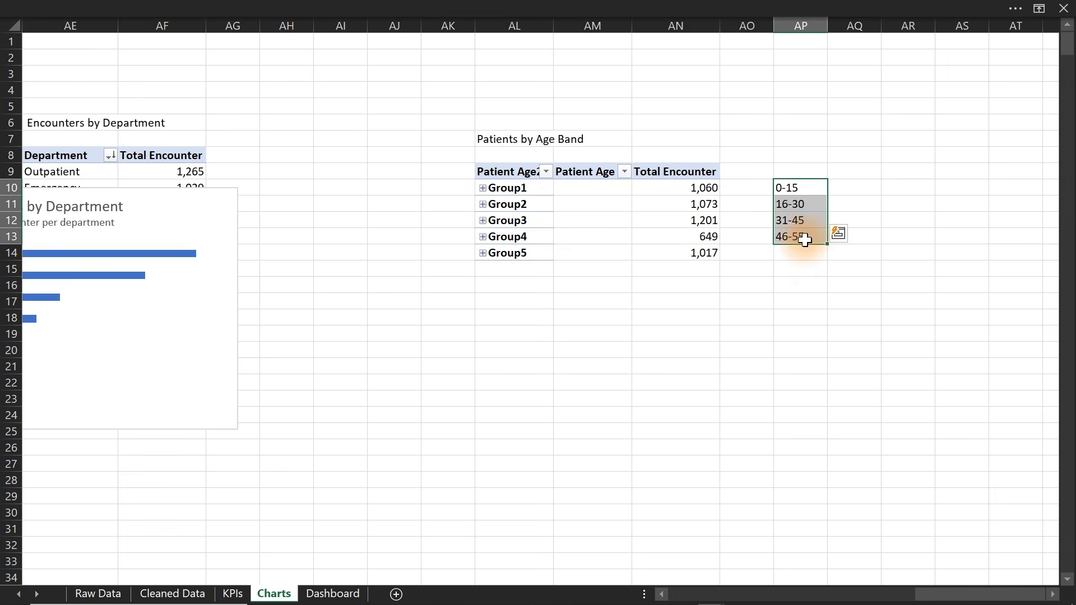
# Check Group5's age range, enter the label 56+ in AP14, and move the five age labels to AL19:AL23
pyautogui.click(483, 253)
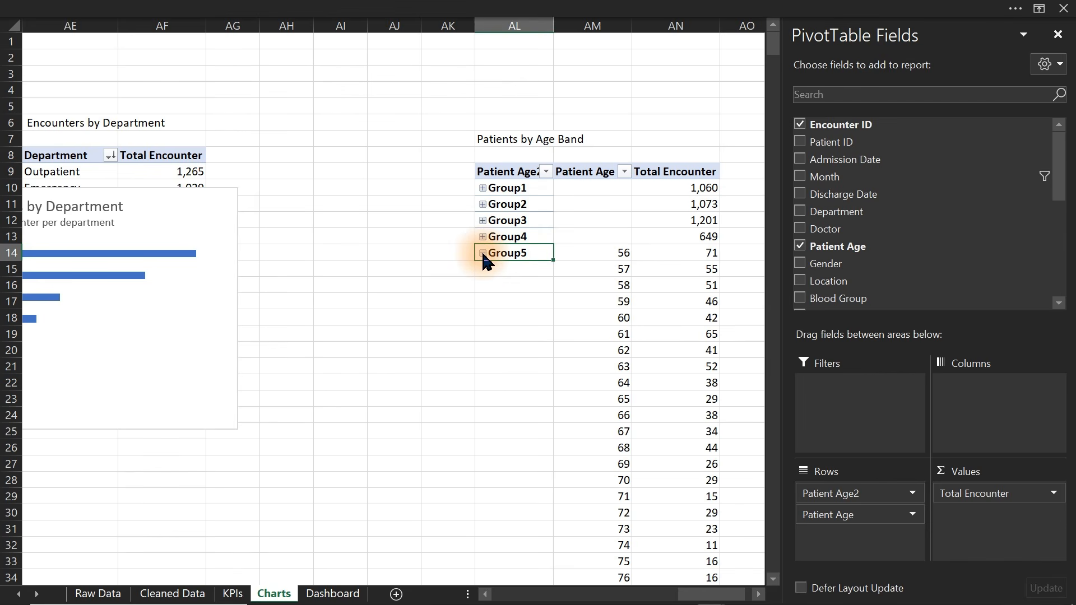
pyautogui.click(482, 253)
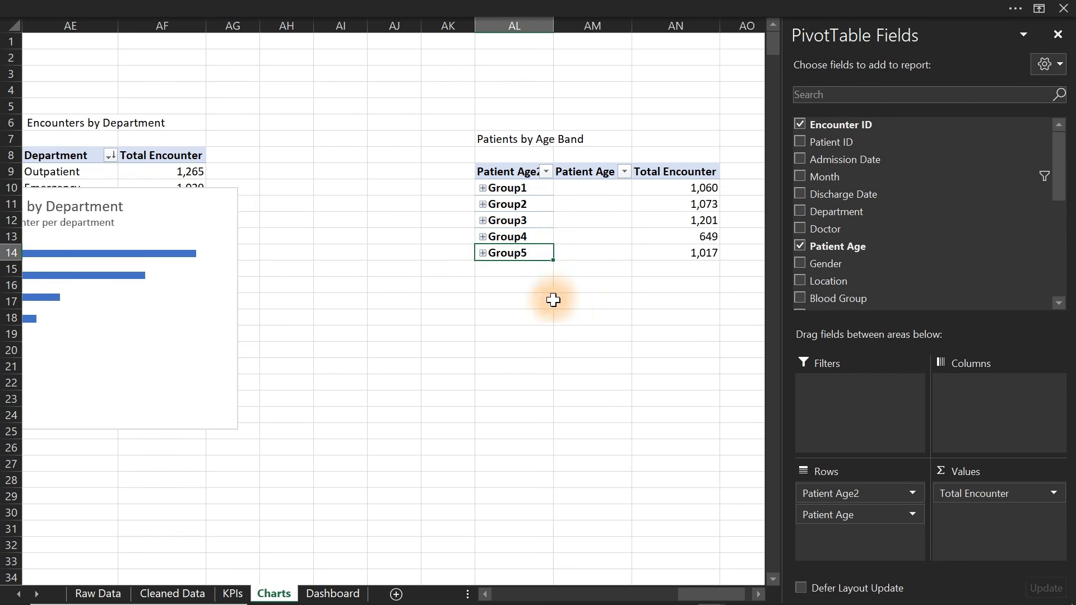
pyautogui.click(562, 317)
pyautogui.click(798, 248)
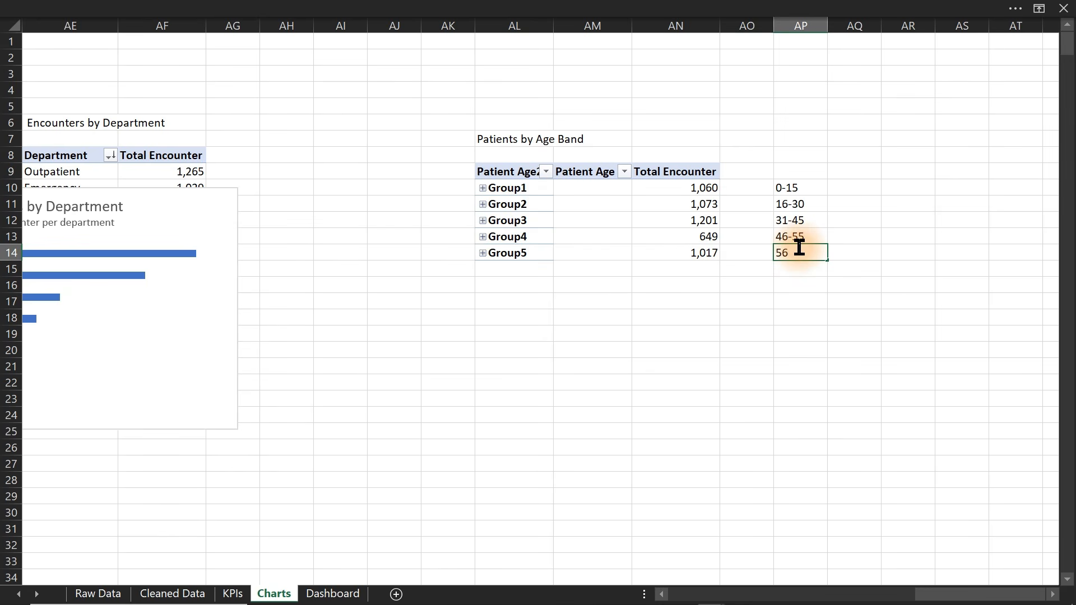
pyautogui.click(793, 336)
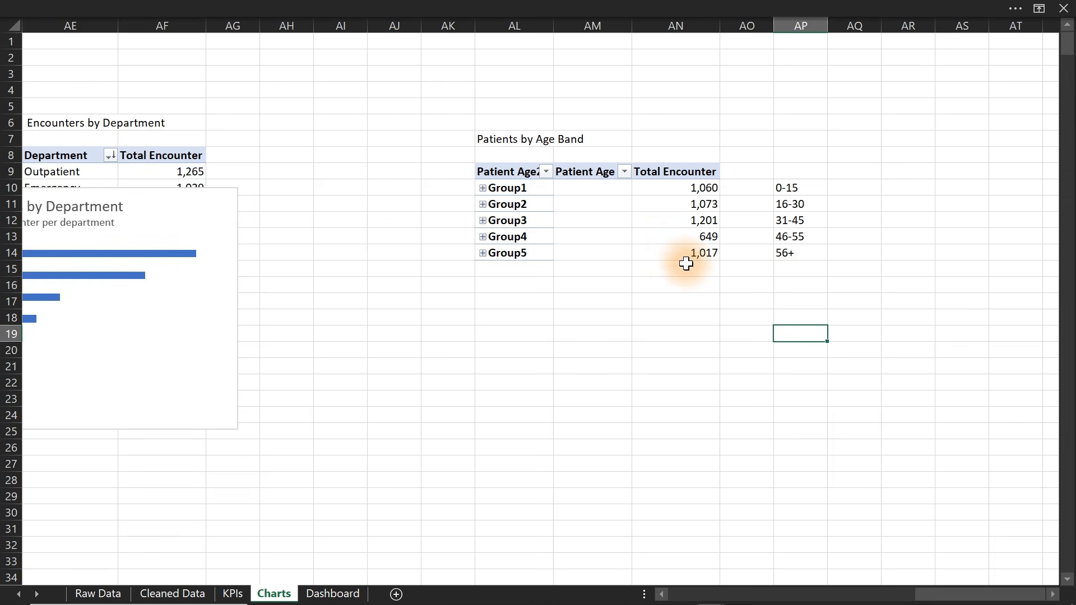
pyautogui.moveTo(793, 185); pyautogui.dragTo(511, 391)
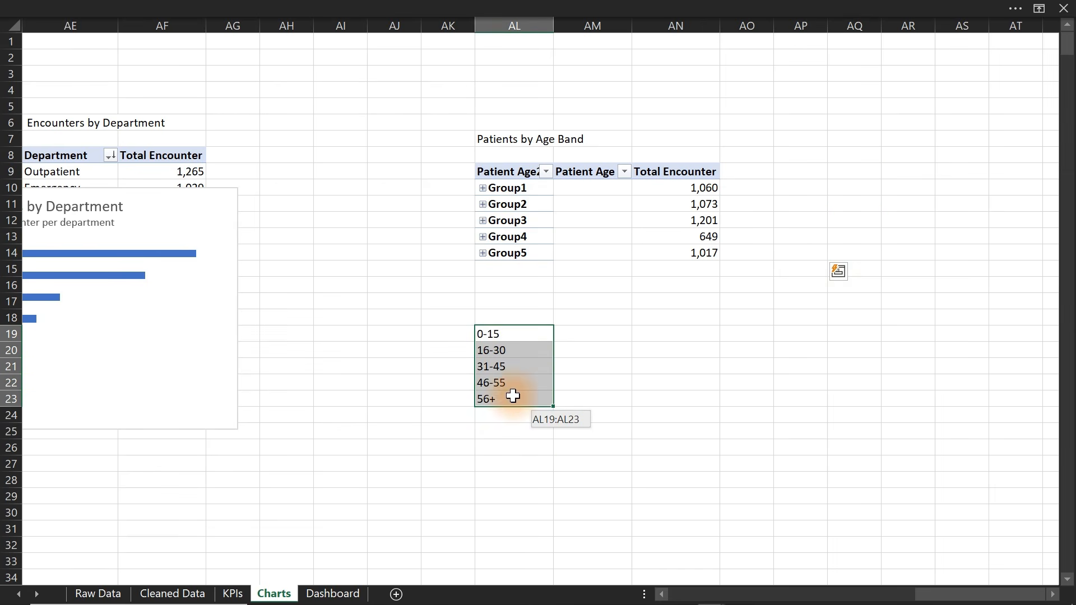
# Add Gender to the columns of the age band pivot table and remove Patient Age from its rows, keeping Patient Age2
pyautogui.click(680, 202)
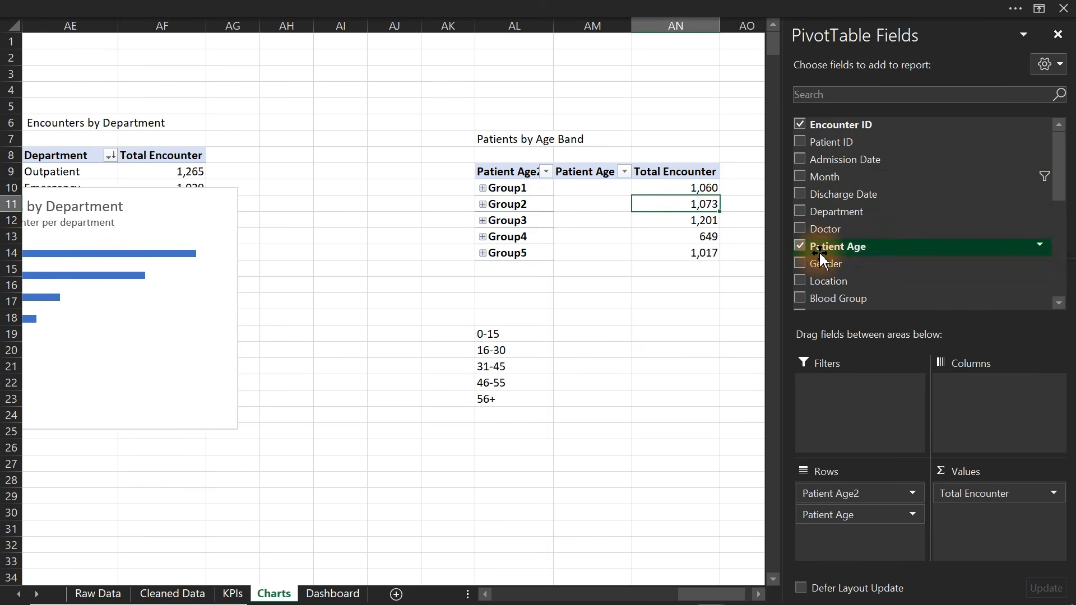
pyautogui.moveTo(819, 262); pyautogui.dragTo(958, 410)
pyautogui.click(758, 594)
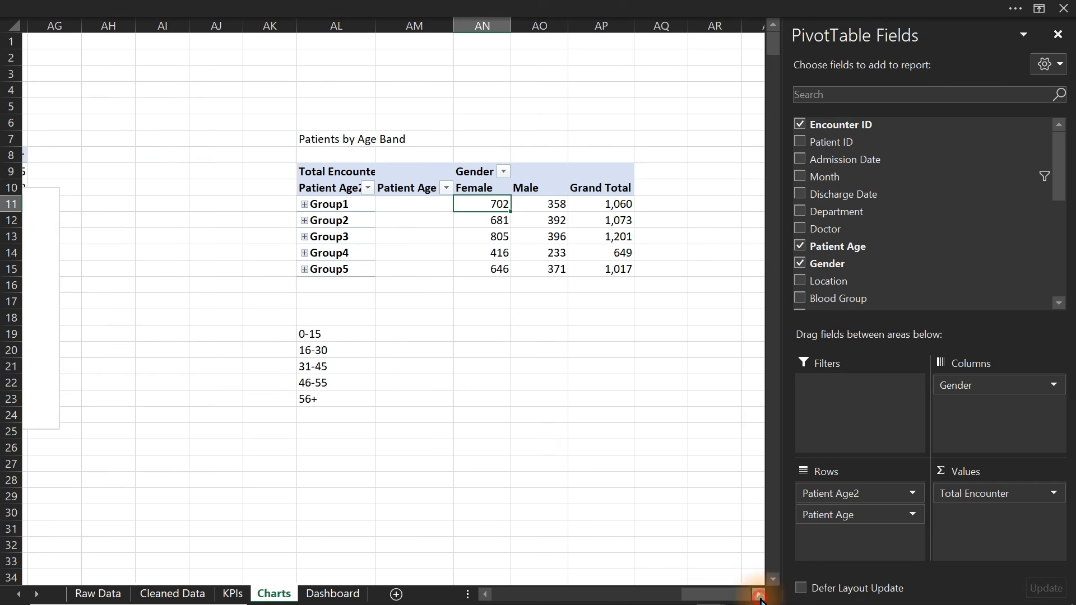
pyautogui.click(758, 594)
pyautogui.click(758, 594)
pyautogui.click(758, 595)
pyautogui.click(758, 595)
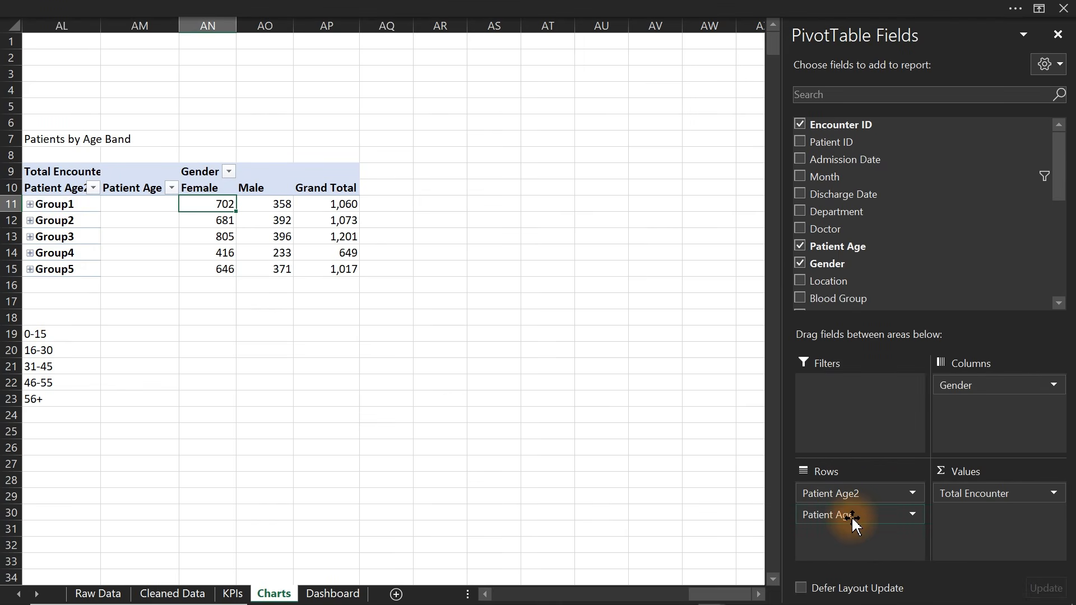
pyautogui.moveTo(852, 521); pyautogui.dragTo(495, 432)
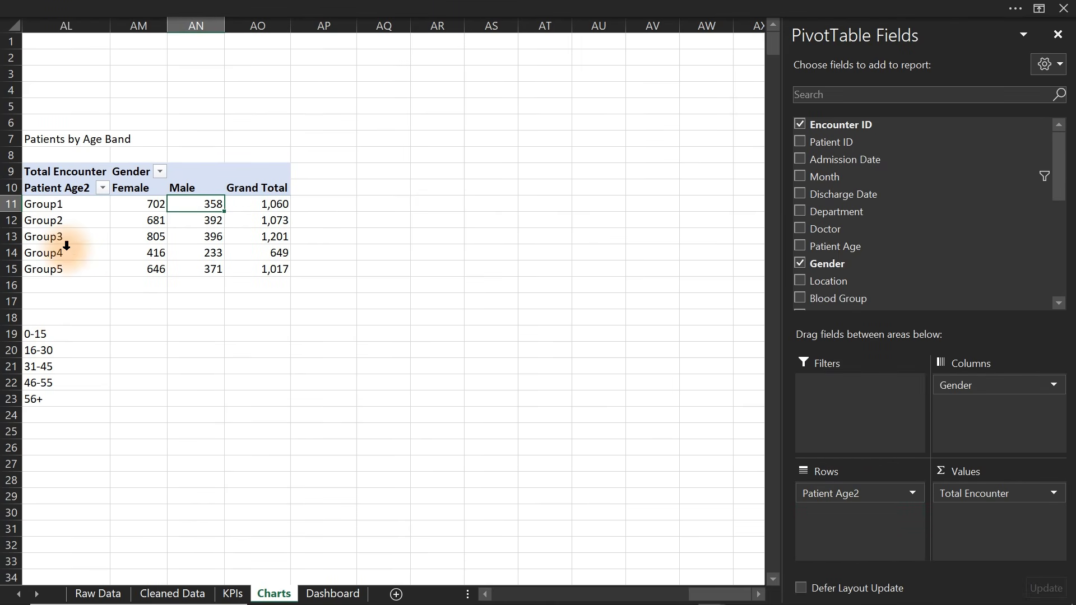
# Move the age labels to AR11:AR15 and reference the pivot headers above them with =AL10:AN10 in AR10
pyautogui.moveTo(42, 338); pyautogui.dragTo(420, 275)
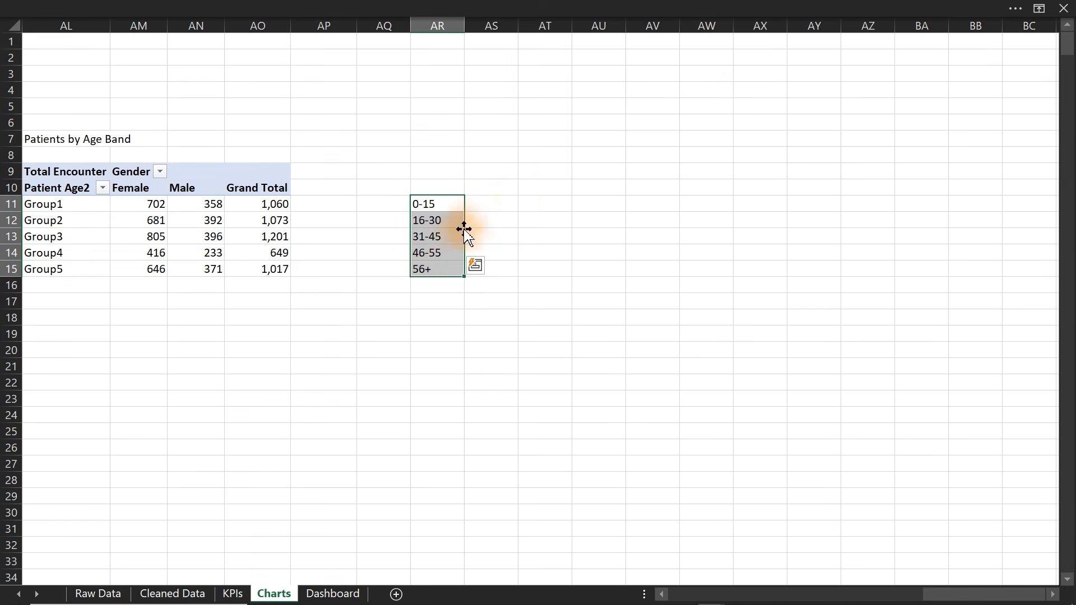
pyautogui.click(433, 188)
pyautogui.write('=')
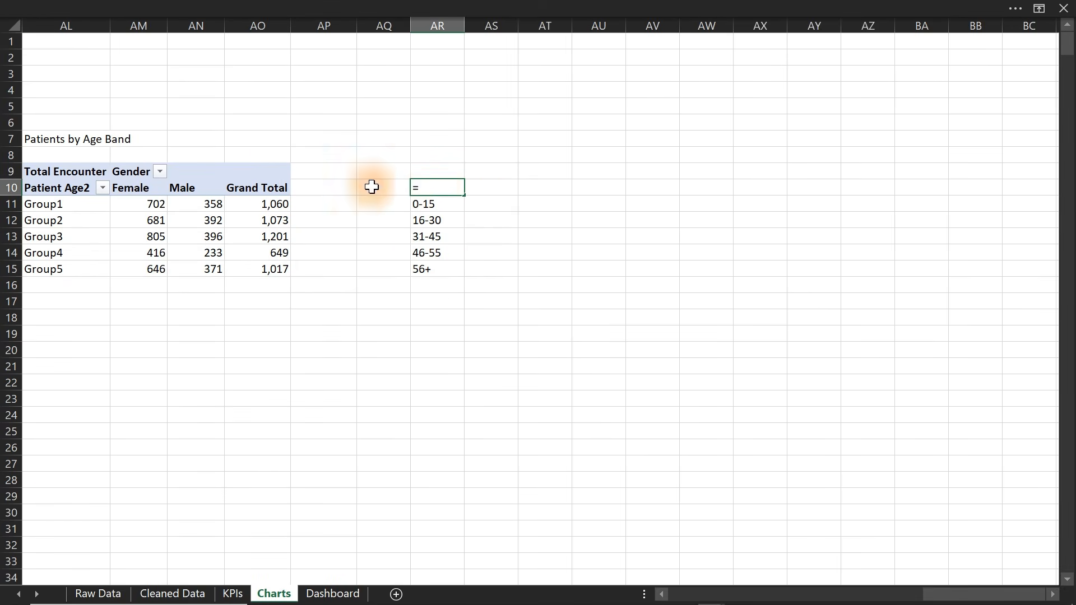
pyautogui.moveTo(43, 188); pyautogui.dragTo(223, 186)
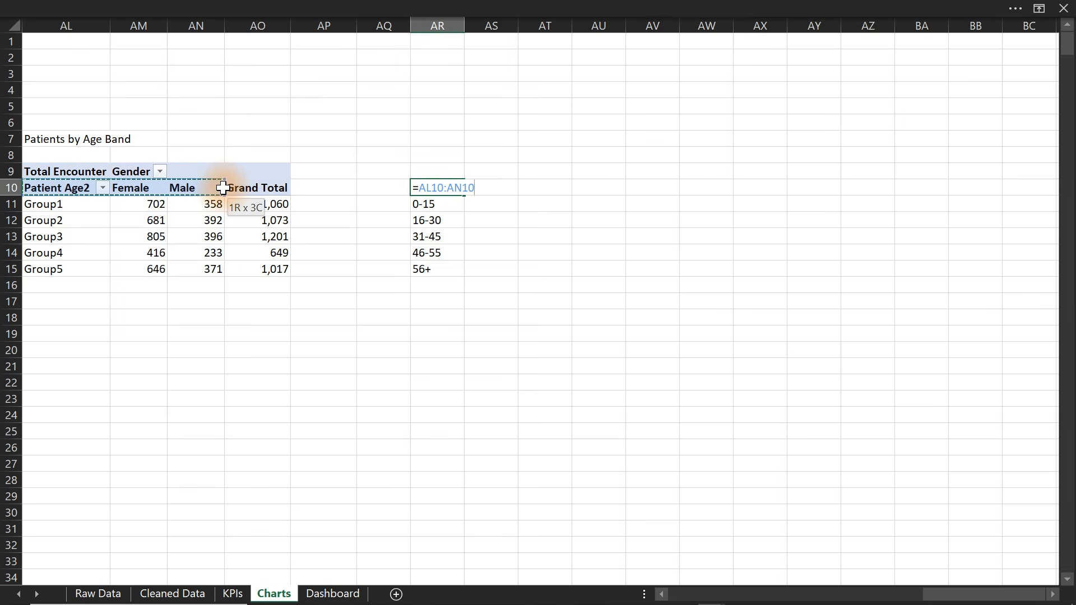
pyautogui.press('Return')
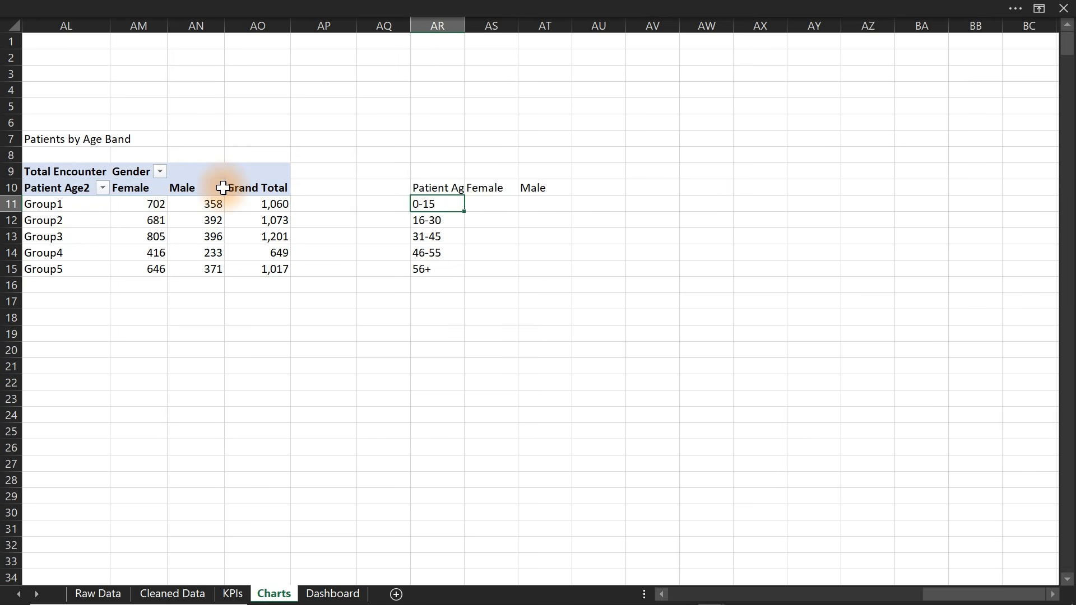
# Remove the Grand Total column from the age band pivot table
pyautogui.click(278, 187)
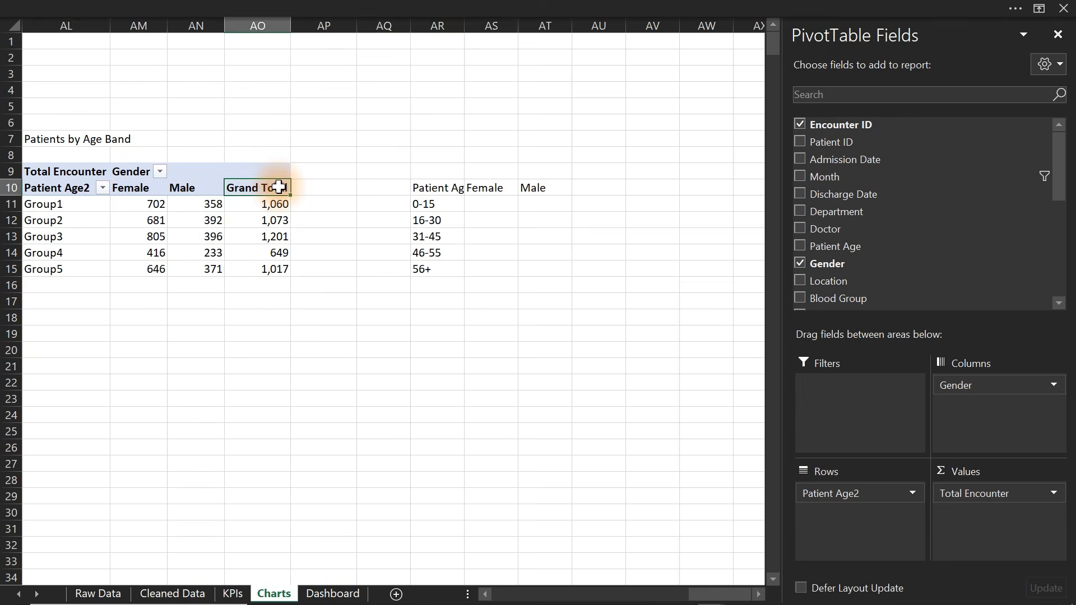
pyautogui.rightClick(280, 186)
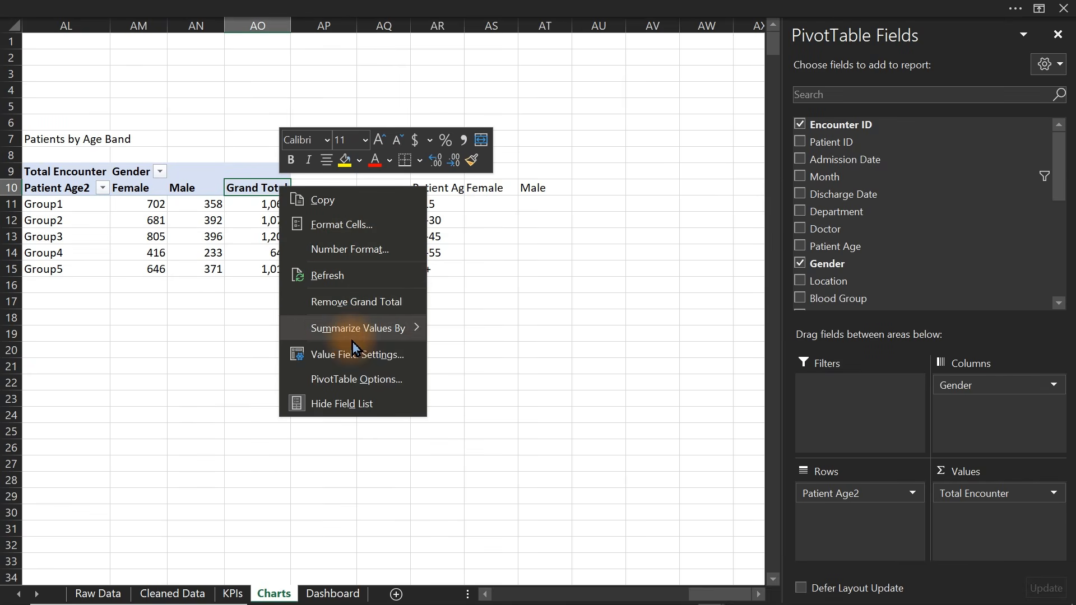
pyautogui.click(349, 303)
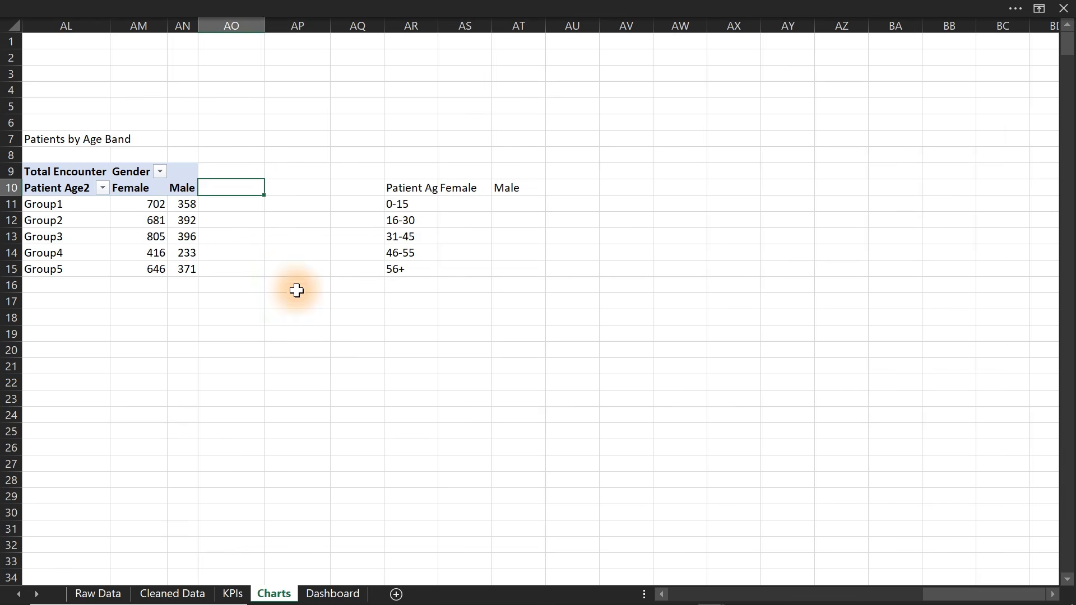
# Enter a formula in AS11 that references the pivot table's Female and Male values in AM11:AN15
pyautogui.click(456, 204)
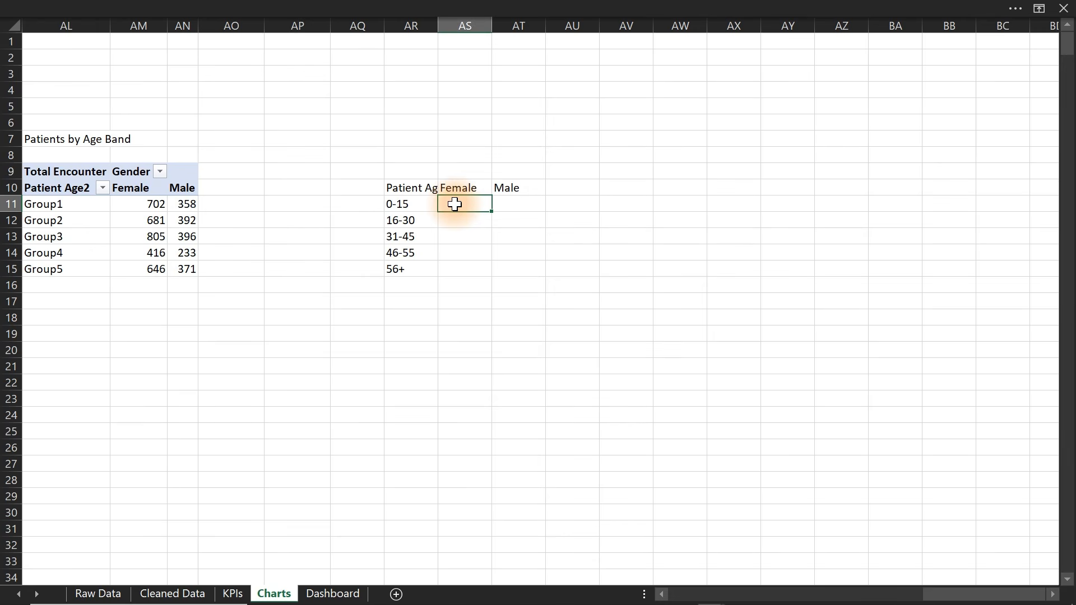
pyautogui.write('=')
pyautogui.moveTo(149, 204); pyautogui.dragTo(191, 273)
pyautogui.press('Return')
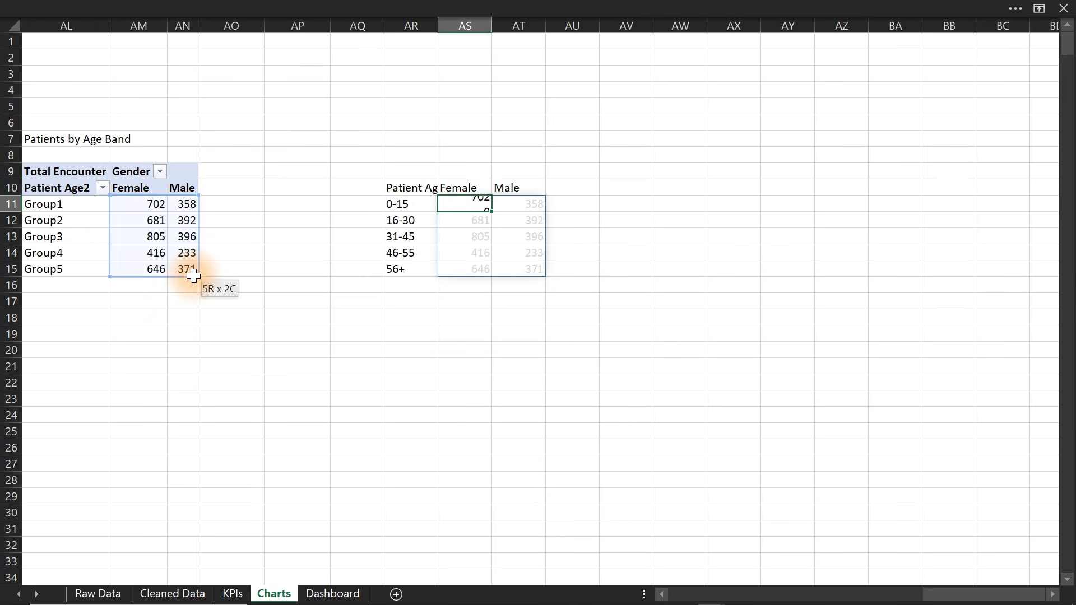
# Insert a 2-D stacked column chart from AR10:AT15 and delete its vertical axis
pyautogui.moveTo(407, 191); pyautogui.dragTo(515, 270)
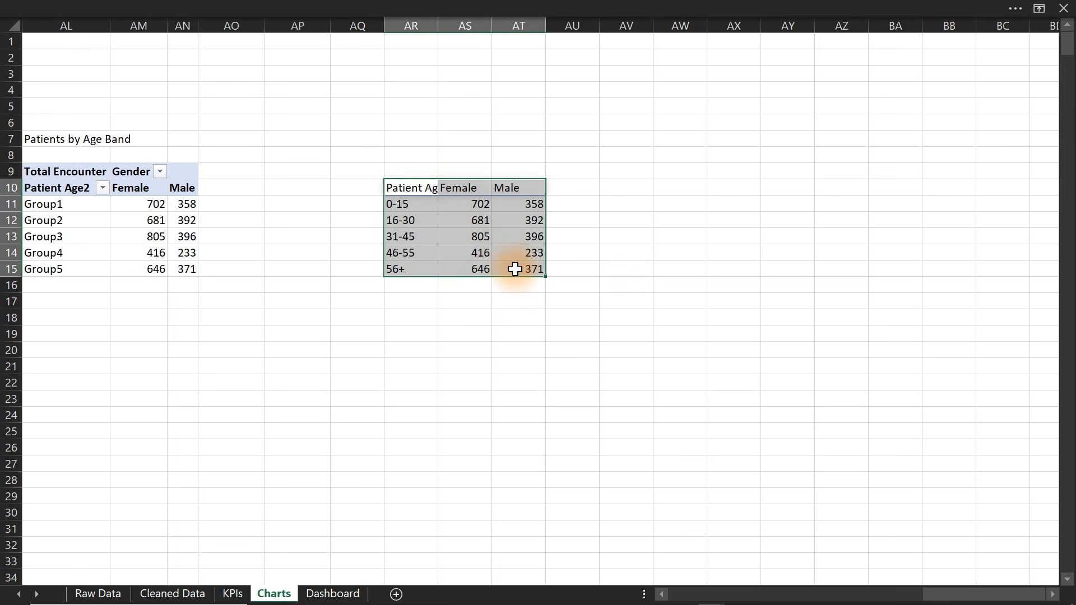
pyautogui.click(149, 7)
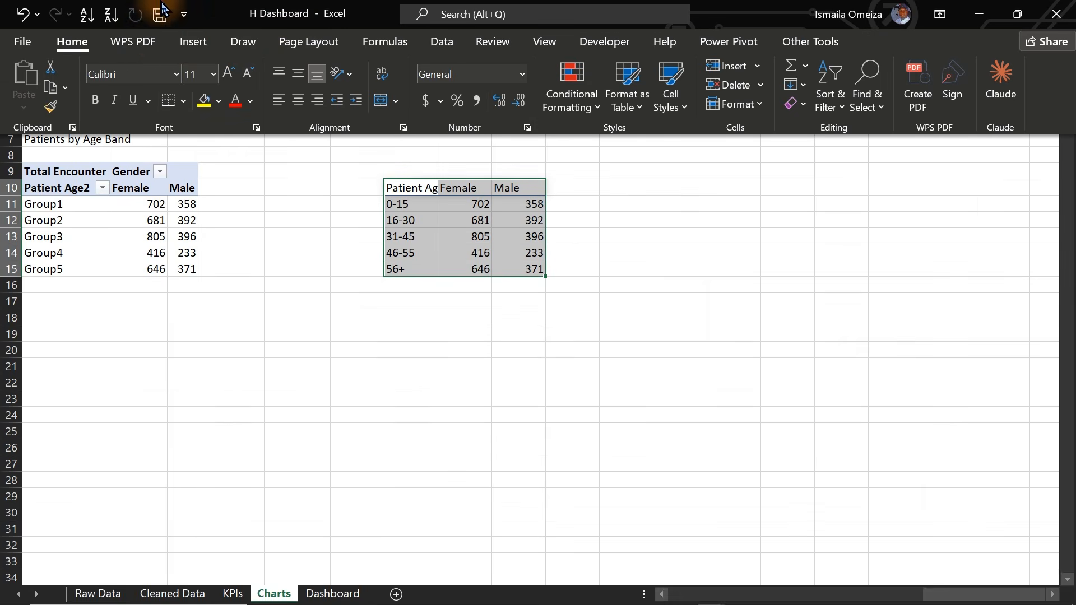
pyautogui.click(207, 44)
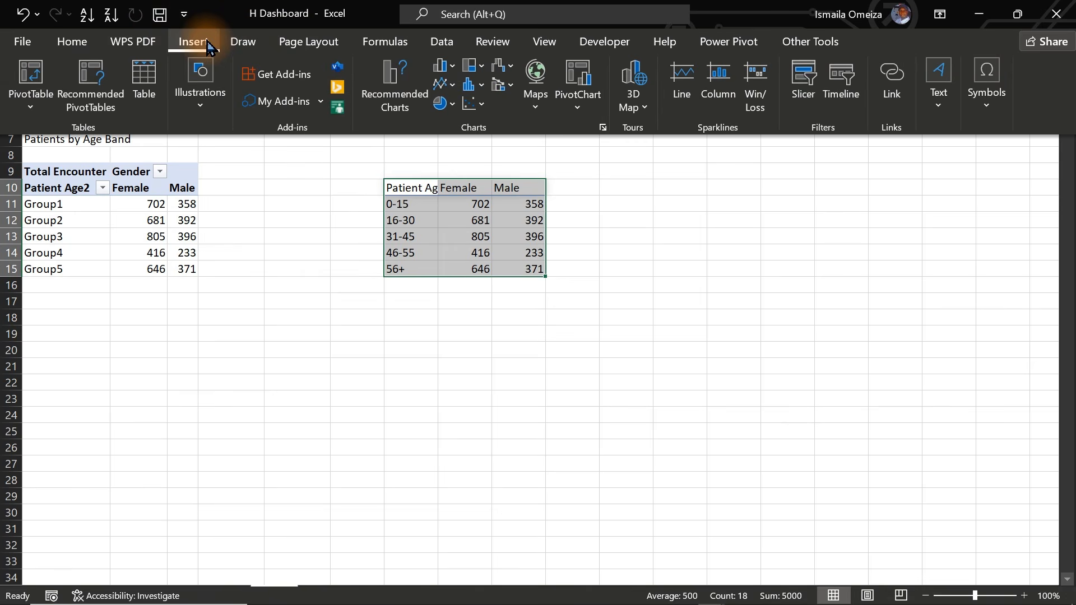
pyautogui.click(449, 69)
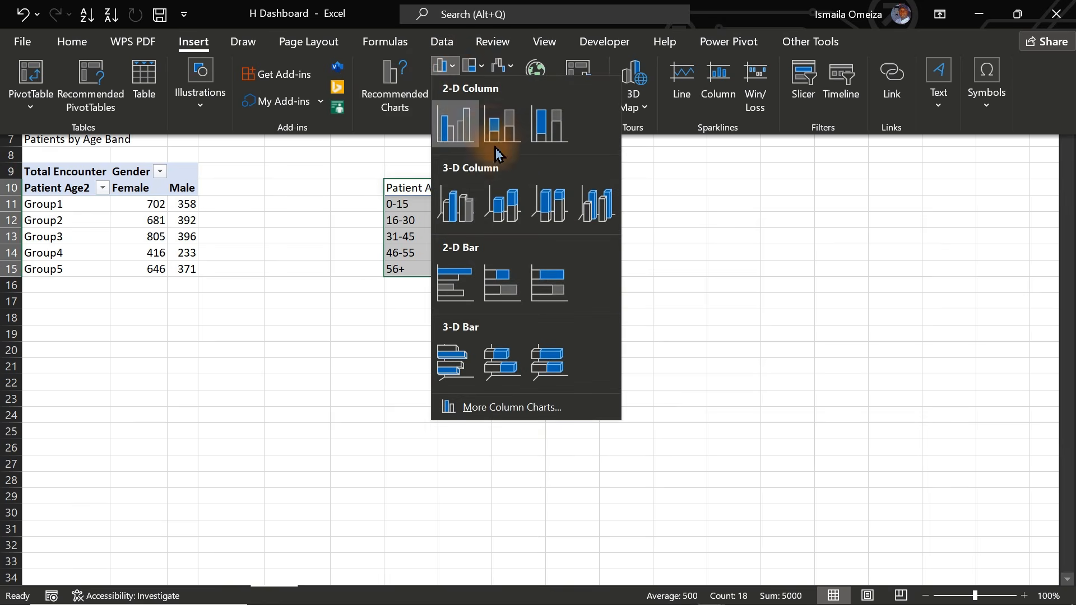
pyautogui.click(500, 135)
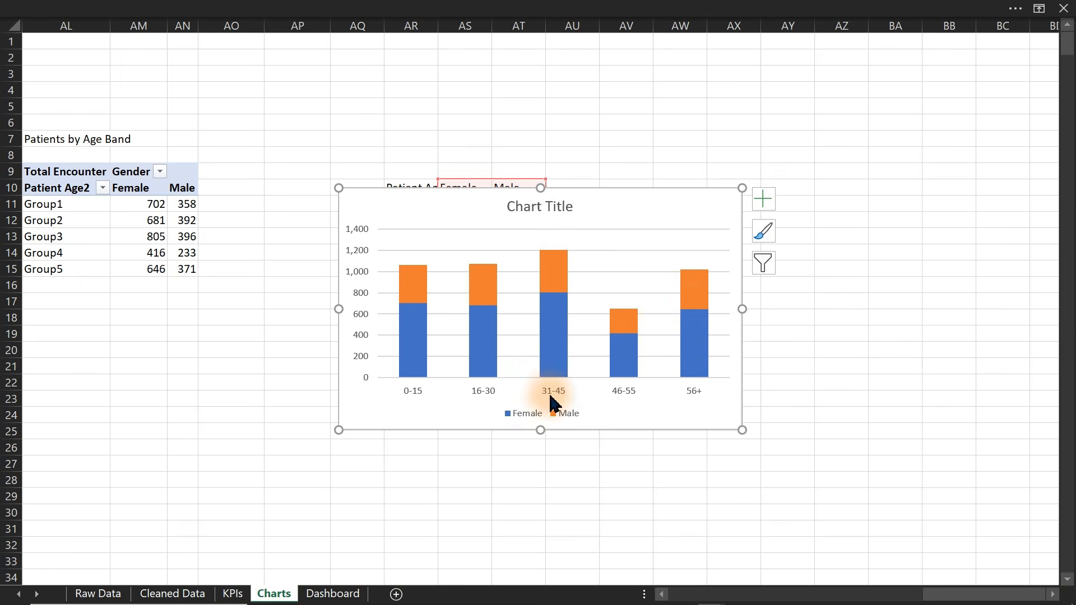
pyautogui.click(357, 300)
pyautogui.press('Delete')
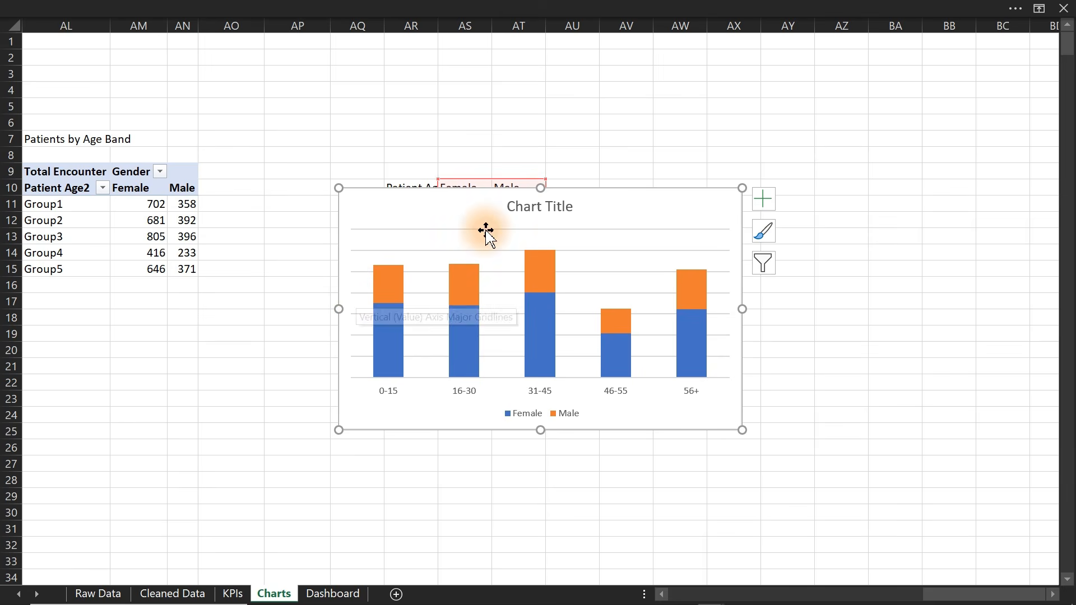
# Title the chart "Patients by Age Band" with the subtitle "Distribution of patient across age group and gender" and remove its horizontal gridlines
pyautogui.click(537, 205)
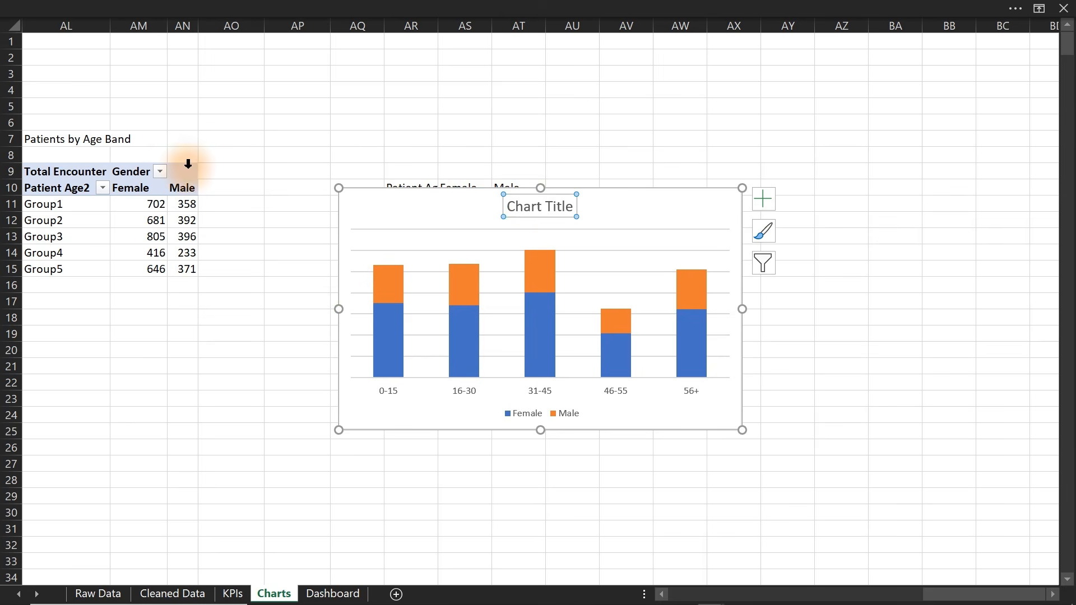
pyautogui.click(42, 138)
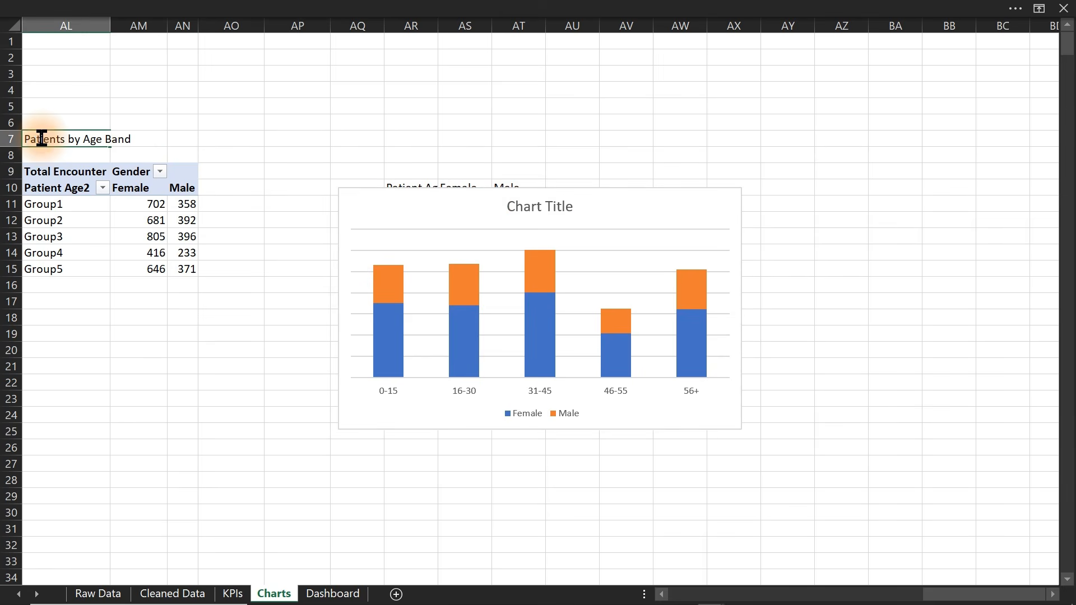
pyautogui.press('F2')
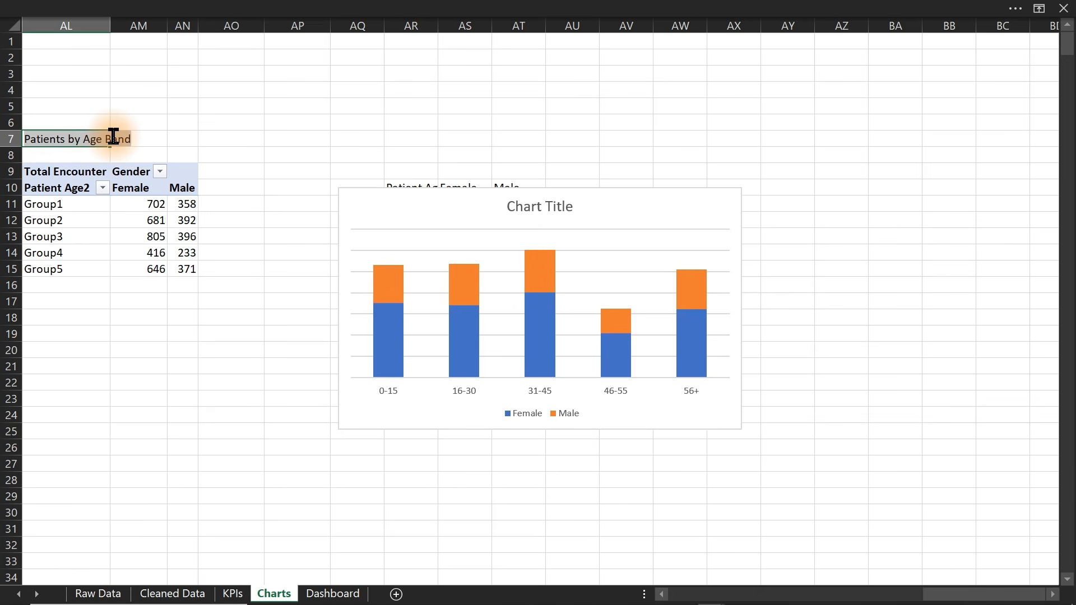
pyautogui.click(535, 206)
pyautogui.doubleClick(535, 206)
pyautogui.tripleClick(535, 206)
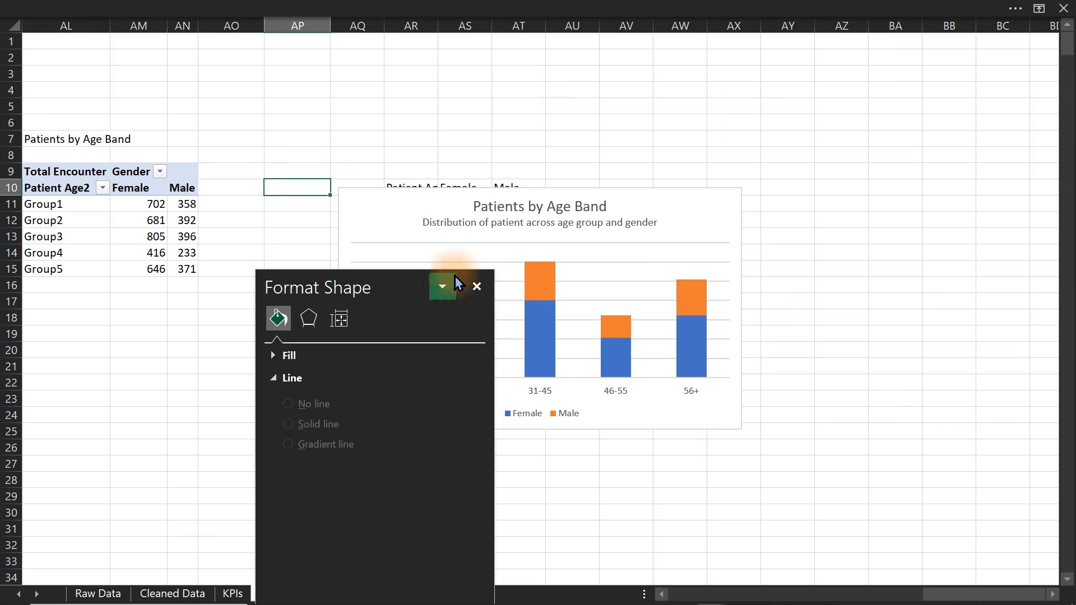
pyautogui.click(475, 289)
pyautogui.click(498, 306)
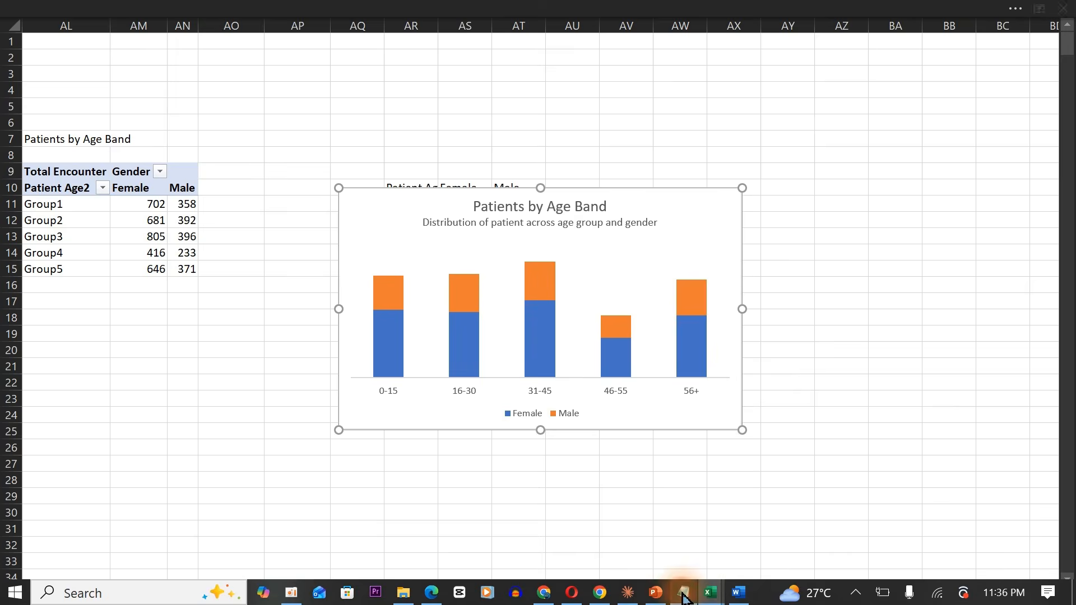
# Switch to the Notepad chart list, check the Female Patients and Male Patients entries, and return to the workbook
pyautogui.click(683, 592)
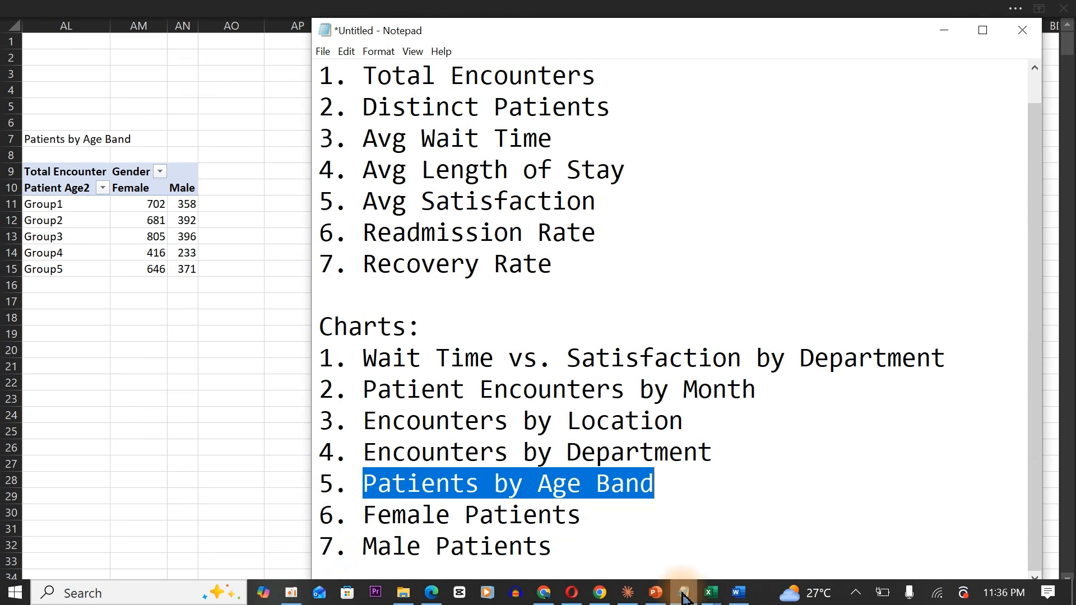
pyautogui.click(357, 519)
pyautogui.moveTo(359, 518); pyautogui.dragTo(573, 570)
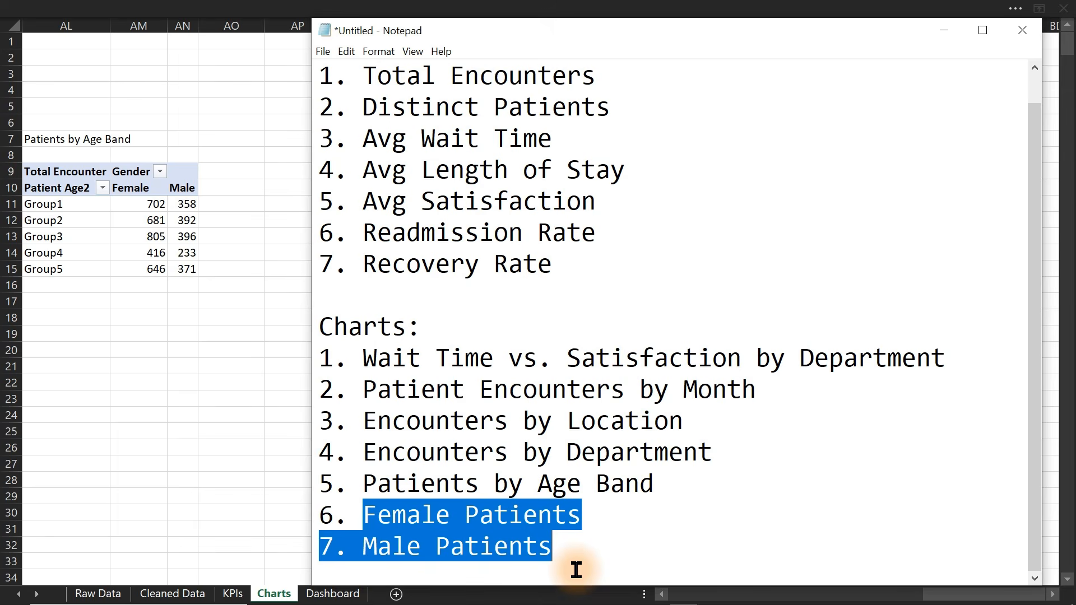
pyautogui.hotkey('alt', 'Tab')
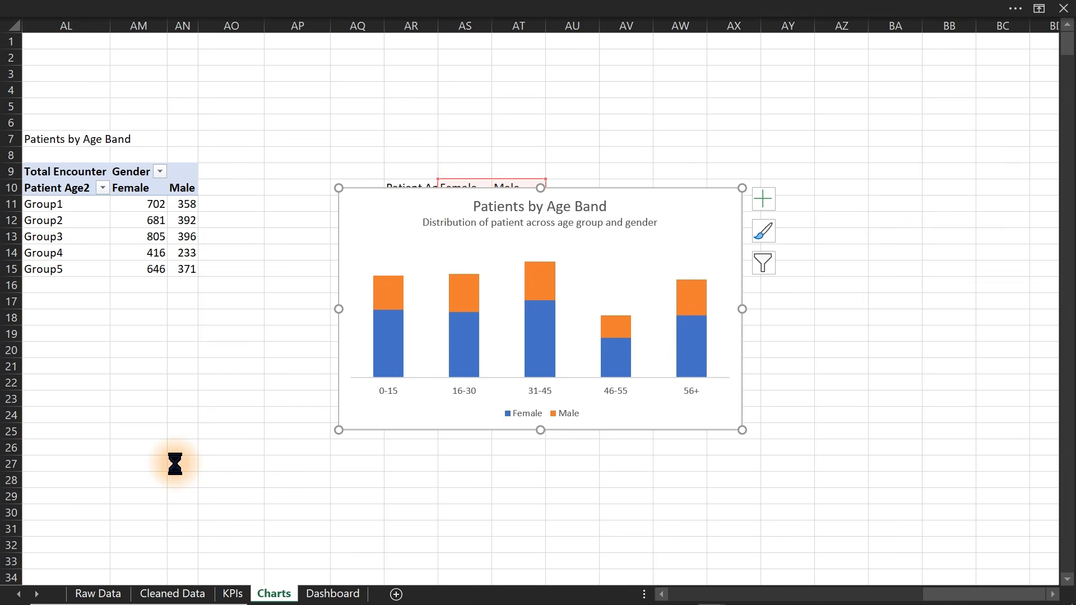
# Move the age band chart below its source table and paste a copy of the age band pivot table at AZ9
pyautogui.moveTo(662, 188); pyautogui.dragTo(591, 313)
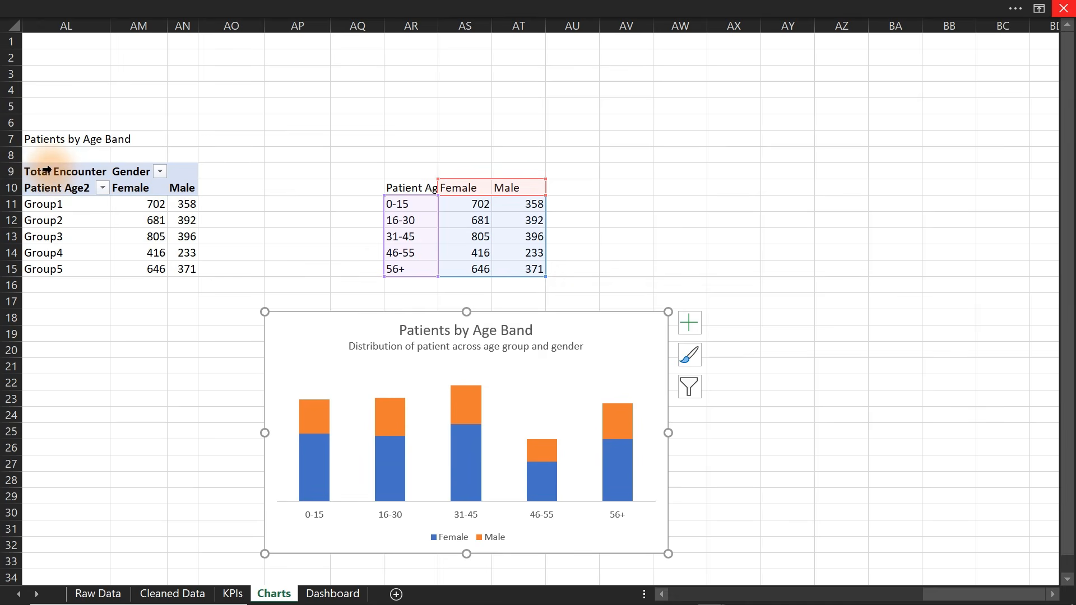
pyautogui.moveTo(57, 171); pyautogui.dragTo(192, 270)
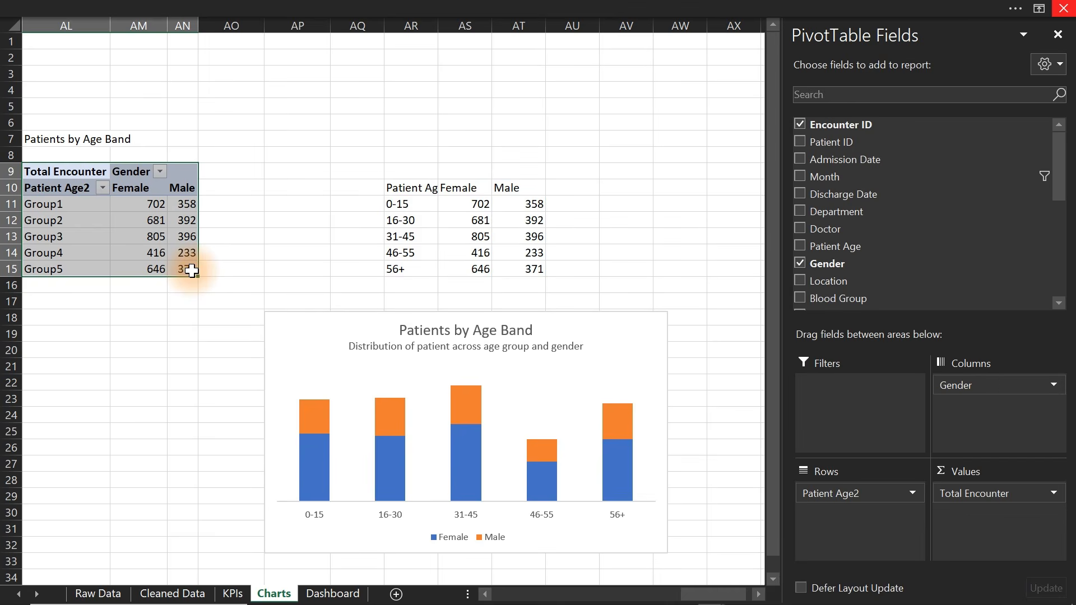
pyautogui.hotkey('ctrl', 'c')
pyautogui.click(717, 187)
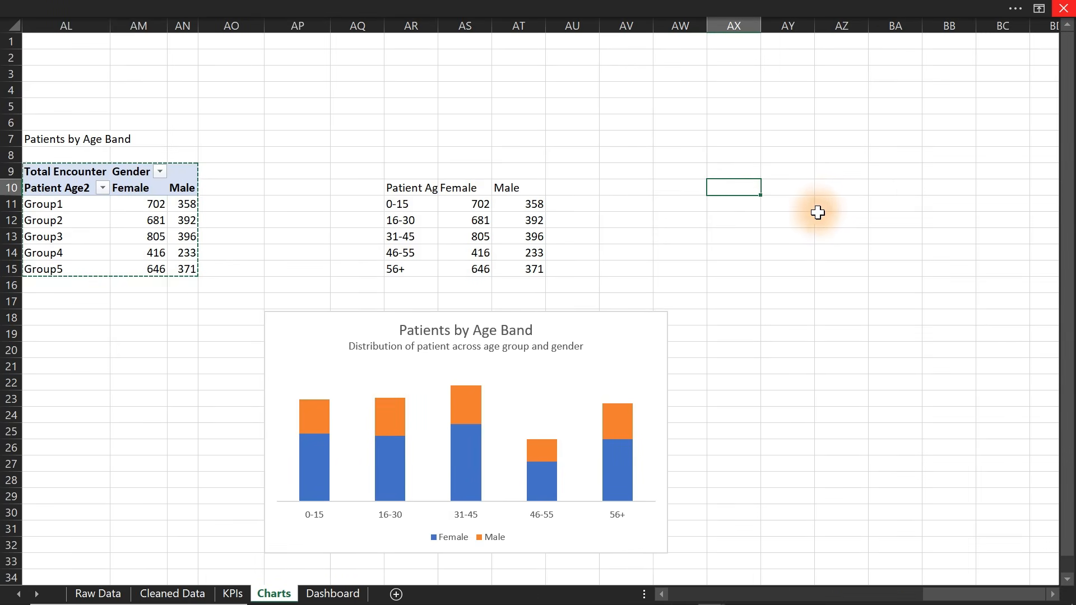
pyautogui.click(829, 188)
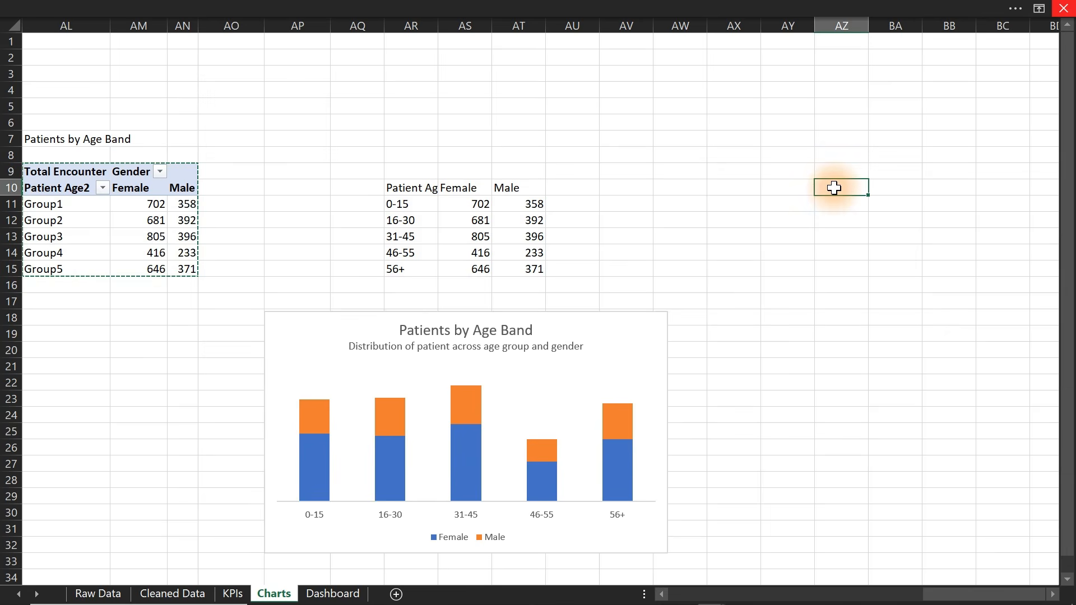
pyautogui.hotkey('ctrl', 'v')
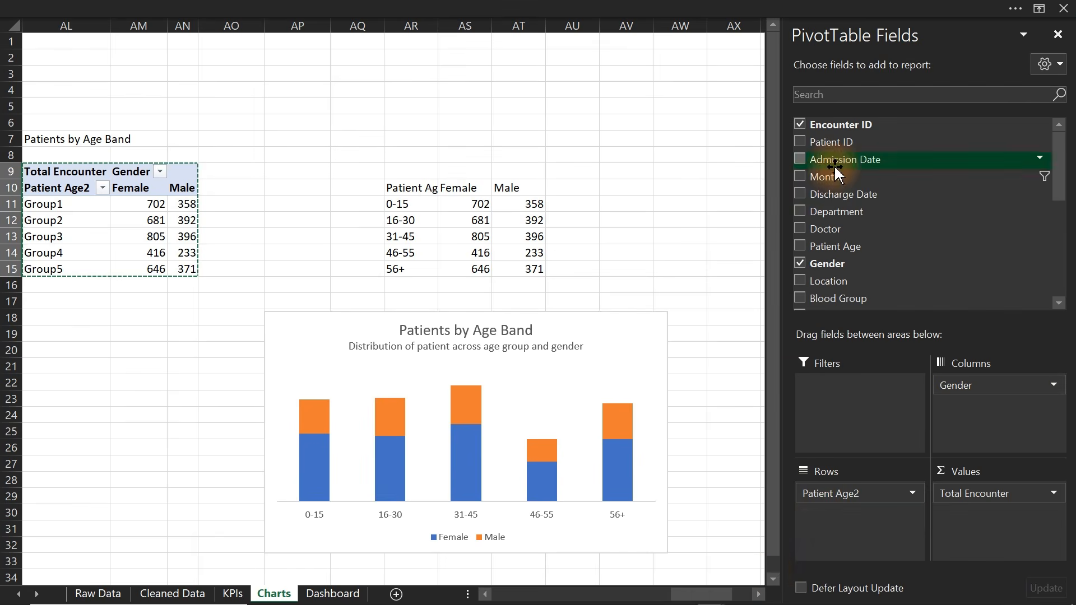
# Remove Patient Age2 from the copied pivot table and move Gender from the columns to the rows
pyautogui.click(757, 595)
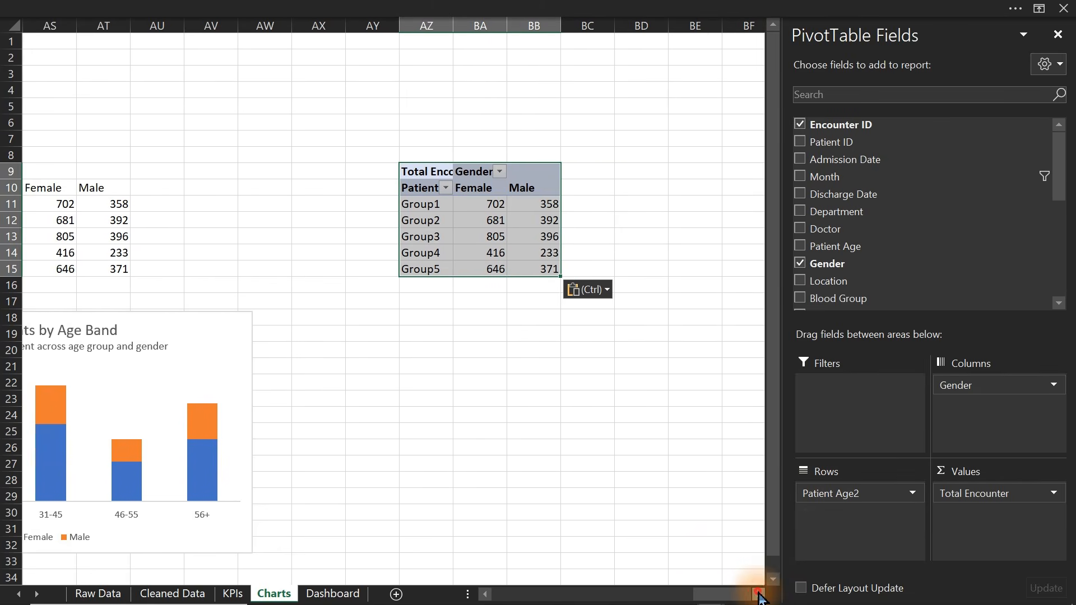
pyautogui.moveTo(854, 493); pyautogui.dragTo(614, 516)
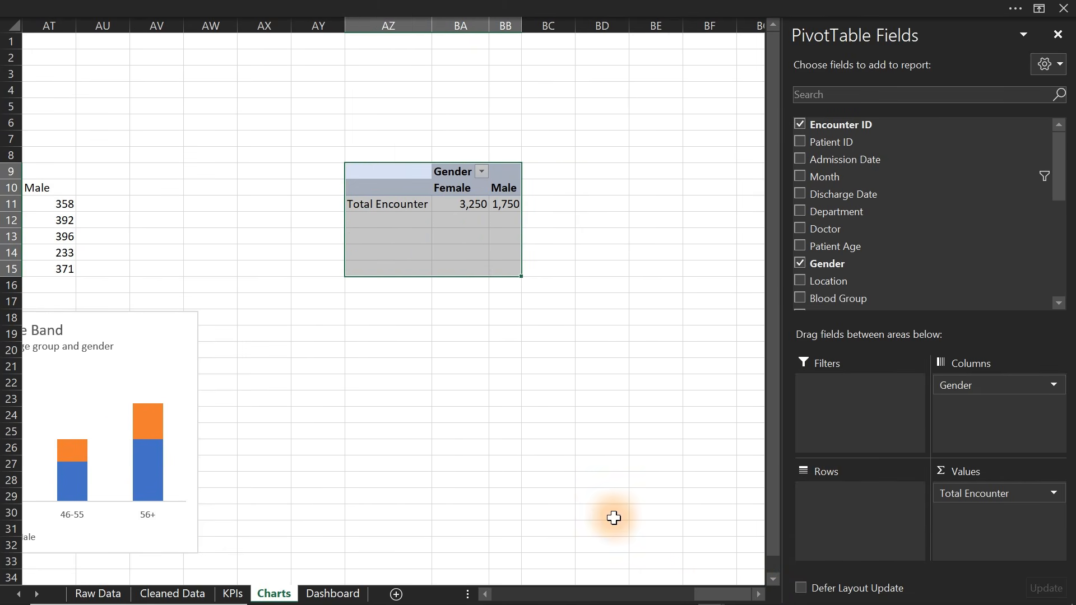
pyautogui.moveTo(958, 395); pyautogui.dragTo(816, 529)
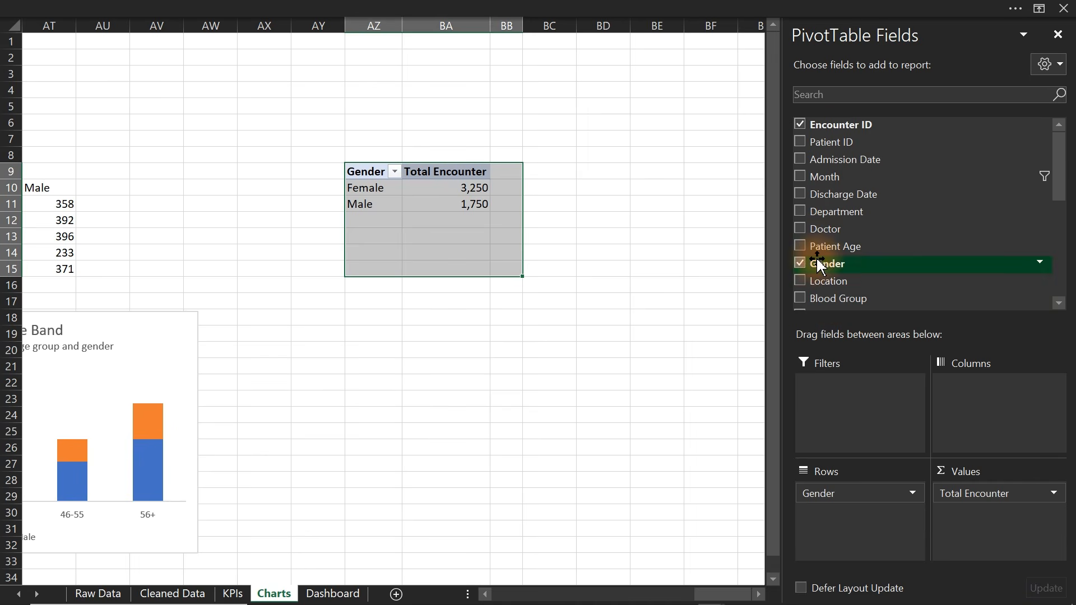
# Add Encounter ID to the gender pivot table's values a second time and show that count as % of Grand Total
pyautogui.moveTo(831, 130); pyautogui.dragTo(985, 532)
pyautogui.click(587, 187)
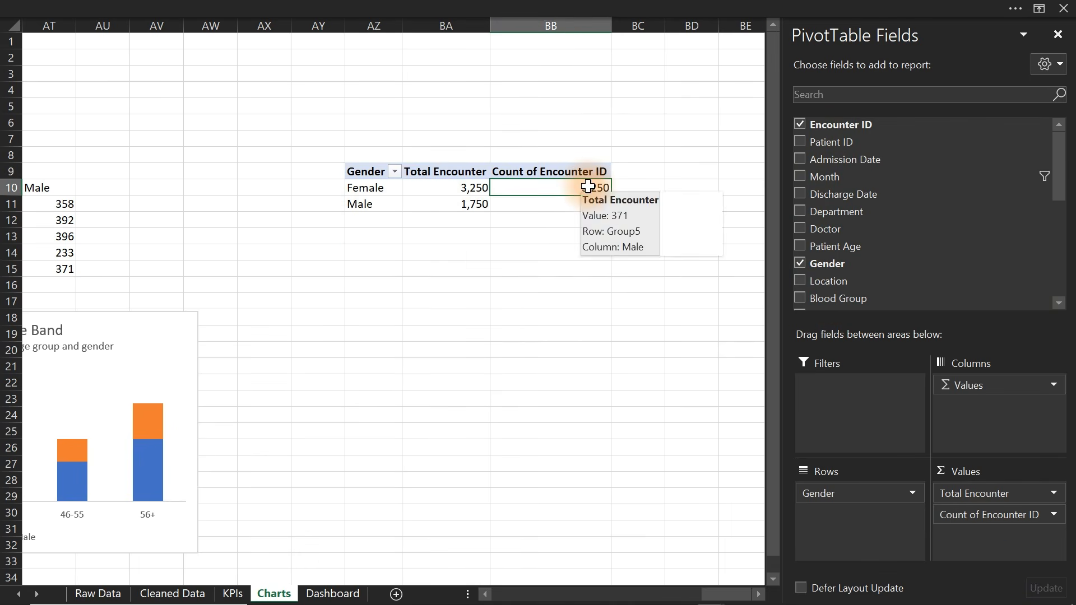
pyautogui.rightClick(587, 186)
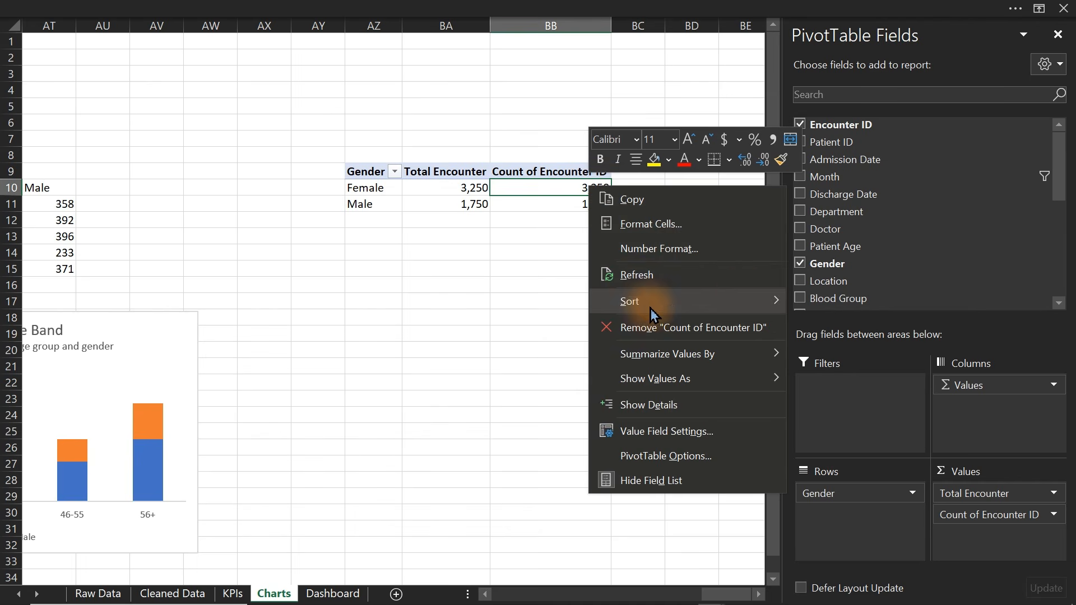
pyautogui.moveTo(747, 301)
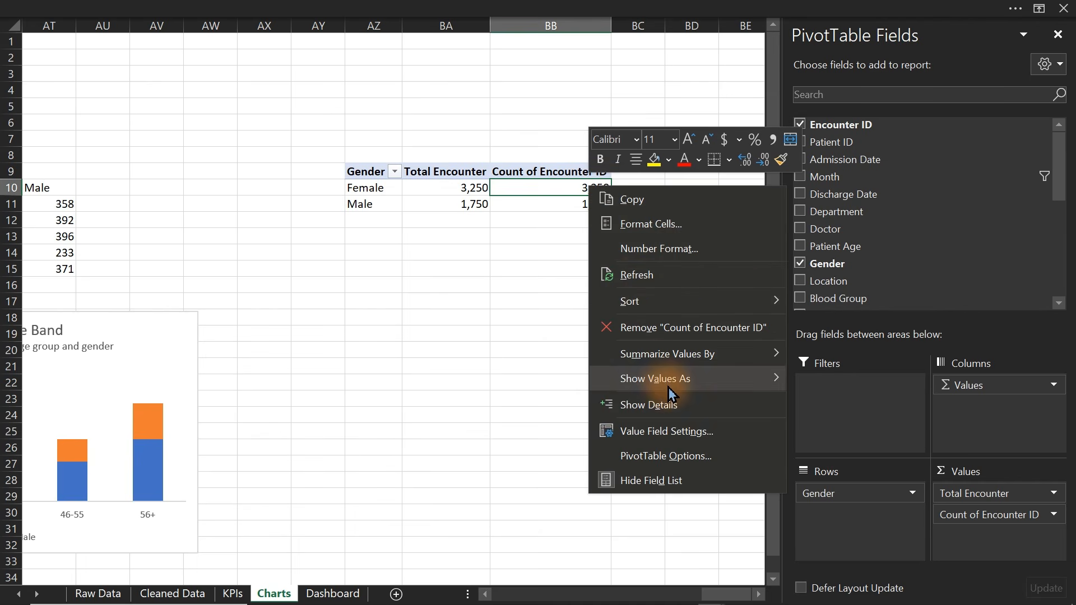
pyautogui.moveTo(665, 384)
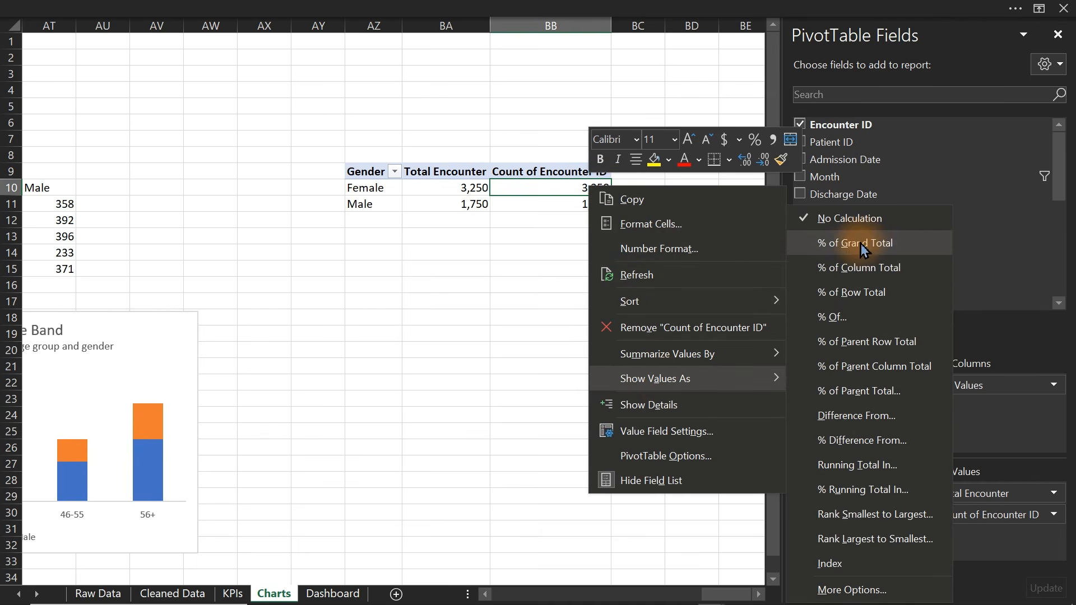
pyautogui.click(840, 242)
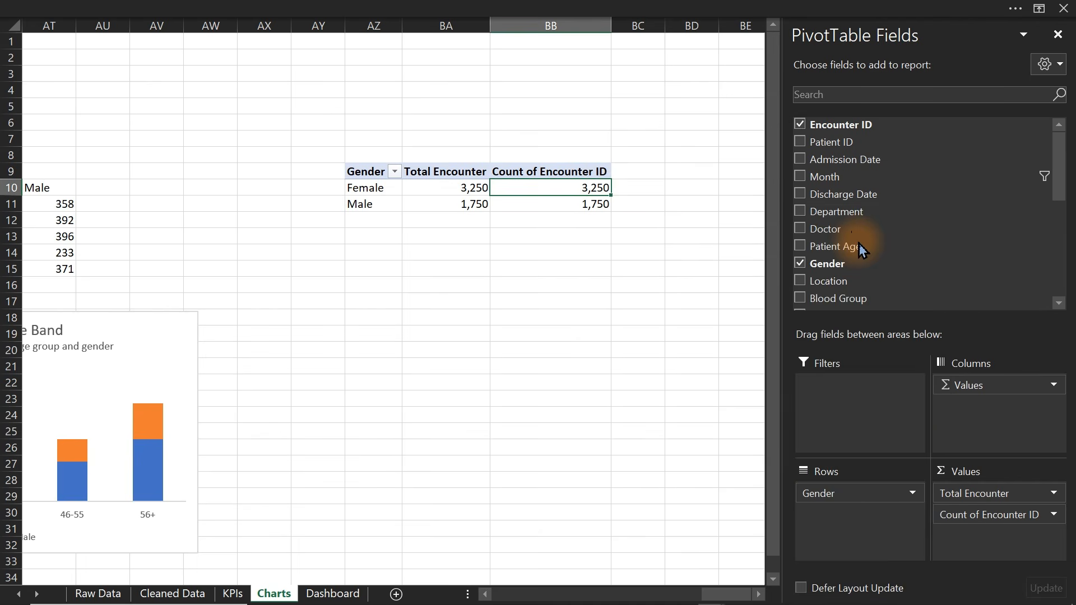
# Enter a formula in AZ14 that references the pivot table's Gender header and labels in AZ9:AZ11
pyautogui.click(442, 300)
pyautogui.click(374, 253)
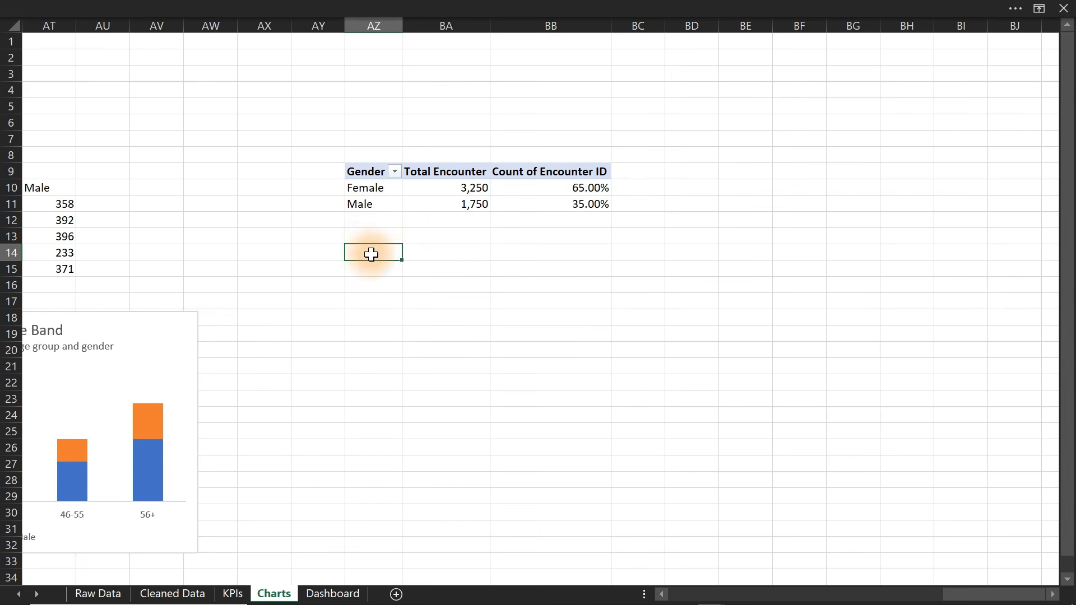
pyautogui.write('=')
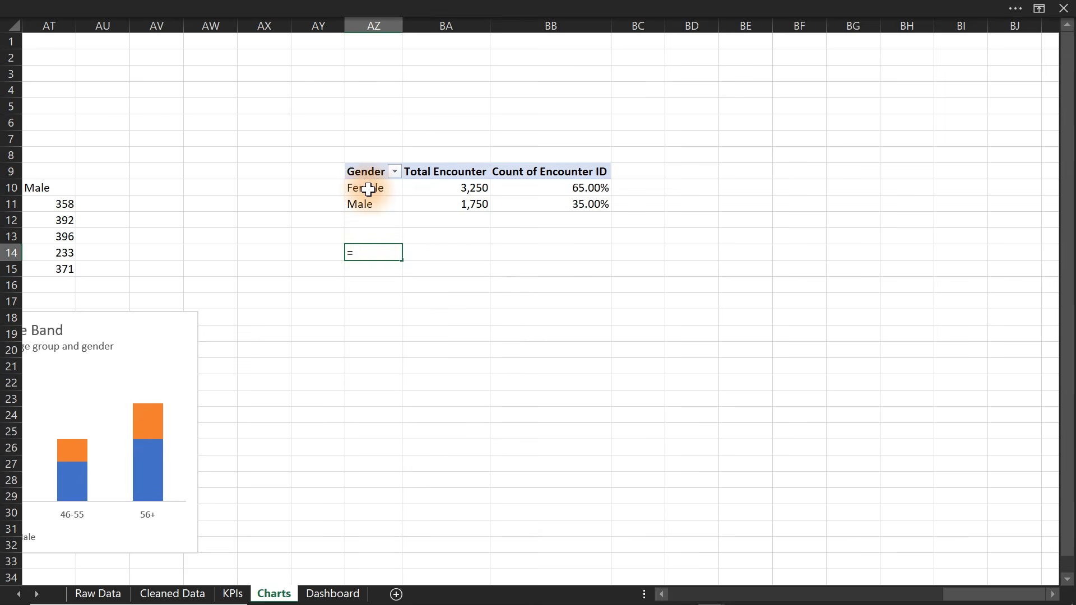
pyautogui.moveTo(361, 171); pyautogui.dragTo(359, 204)
pyautogui.press('Return')
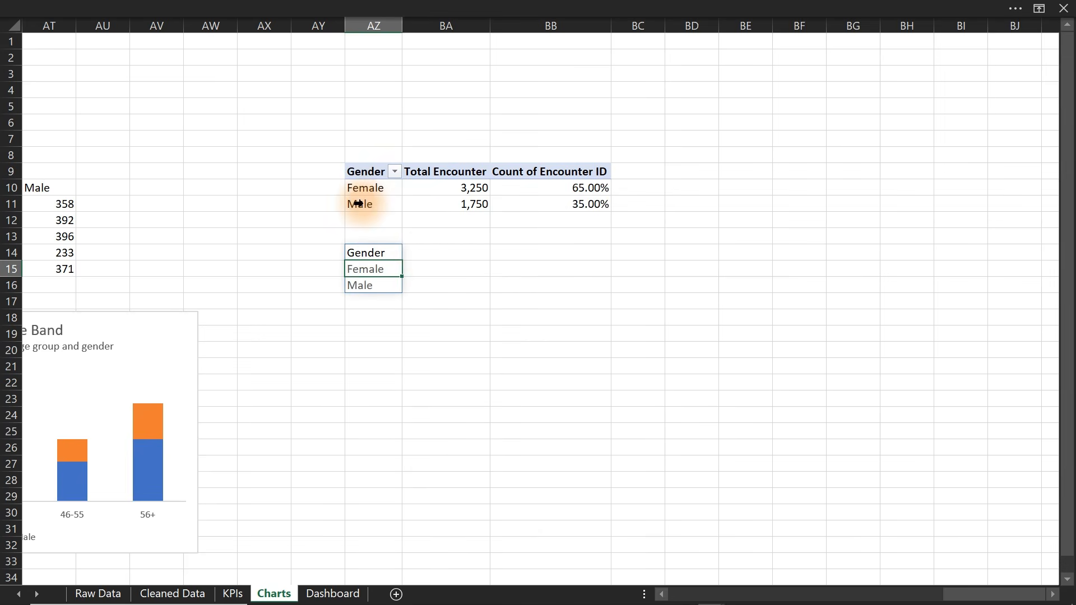
# Enter the column headers "Pct" in BA14 and "Reminder" in BB14
pyautogui.click(433, 251)
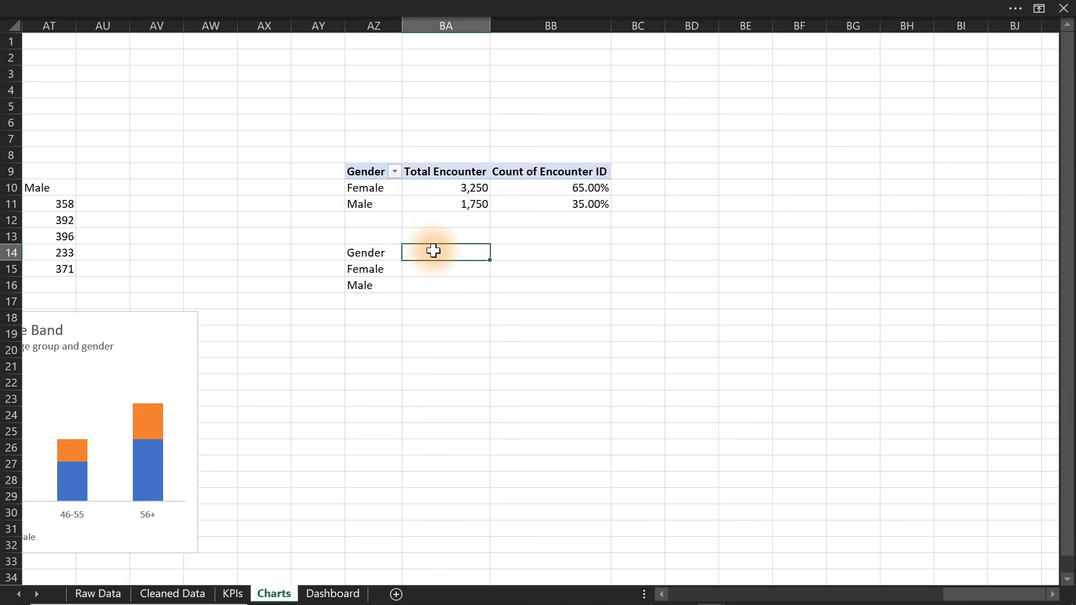
pyautogui.press('Tab')
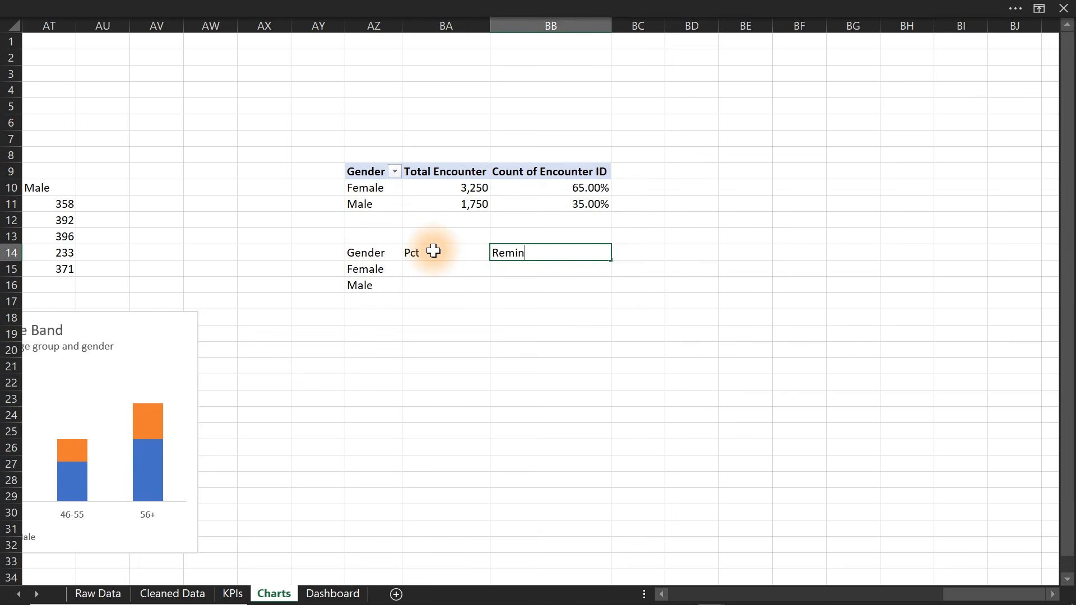
pyautogui.press('Return')
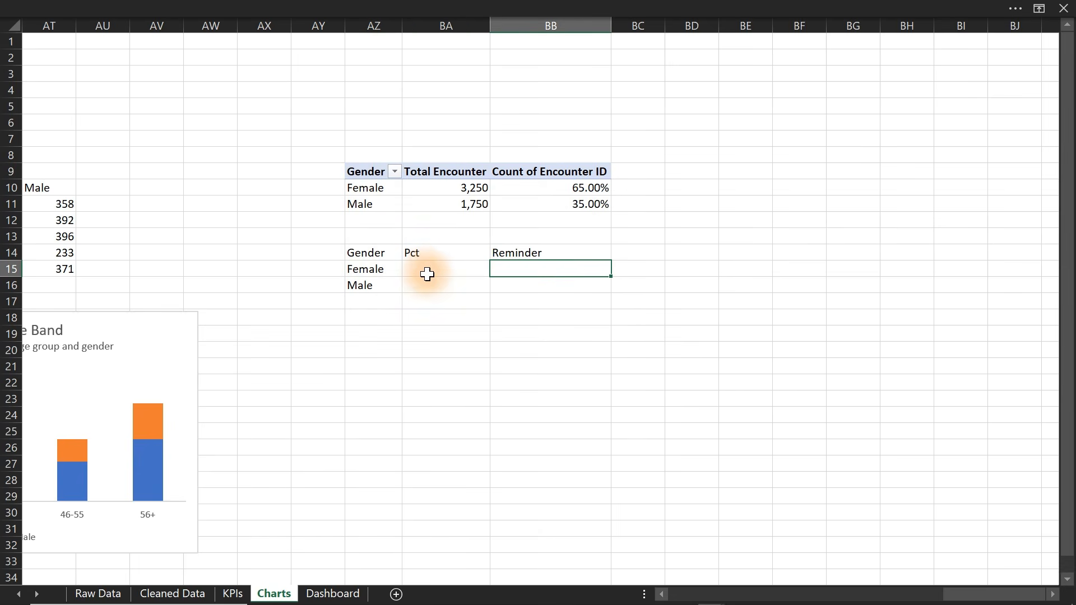
# Enter =BA10/SUM($BA$10:$BA$11) in BA15 and fill it down to BA16 for the Male row
pyautogui.click(426, 269)
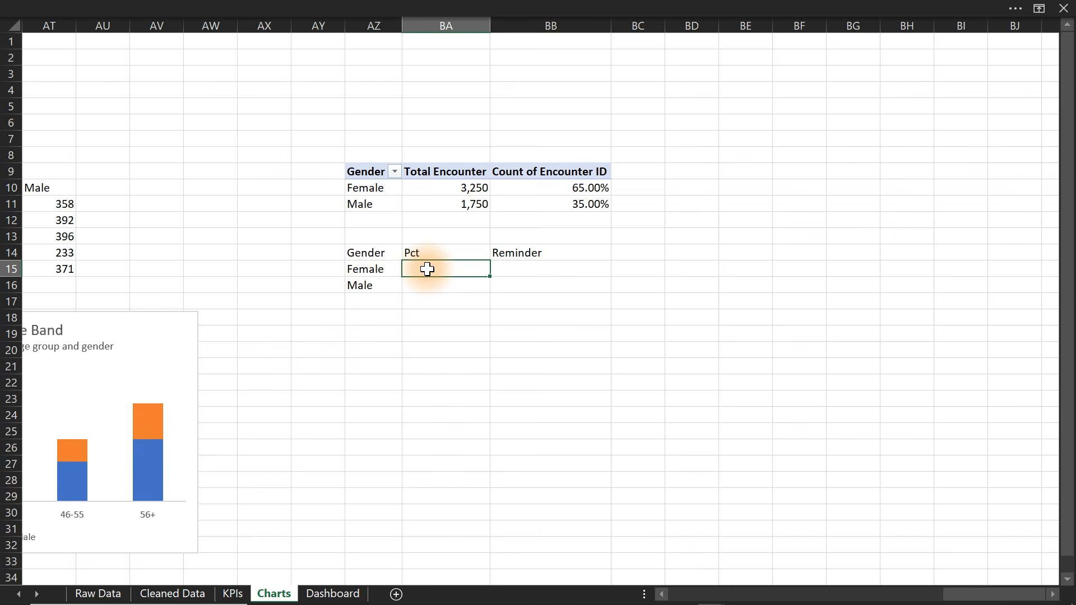
pyautogui.write('=')
pyautogui.click(465, 187)
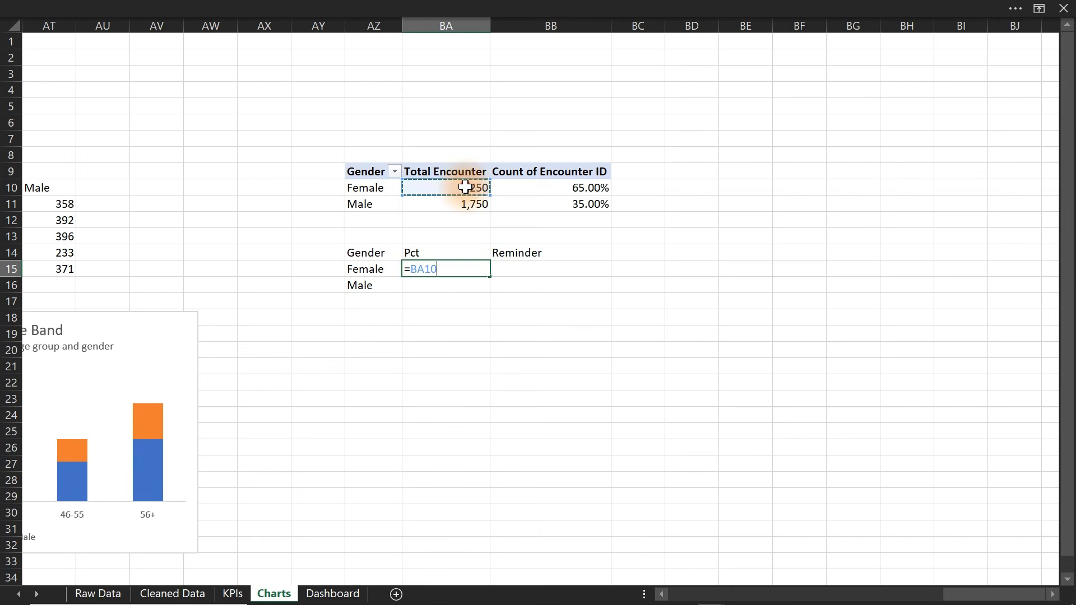
pyautogui.write('/sum(')
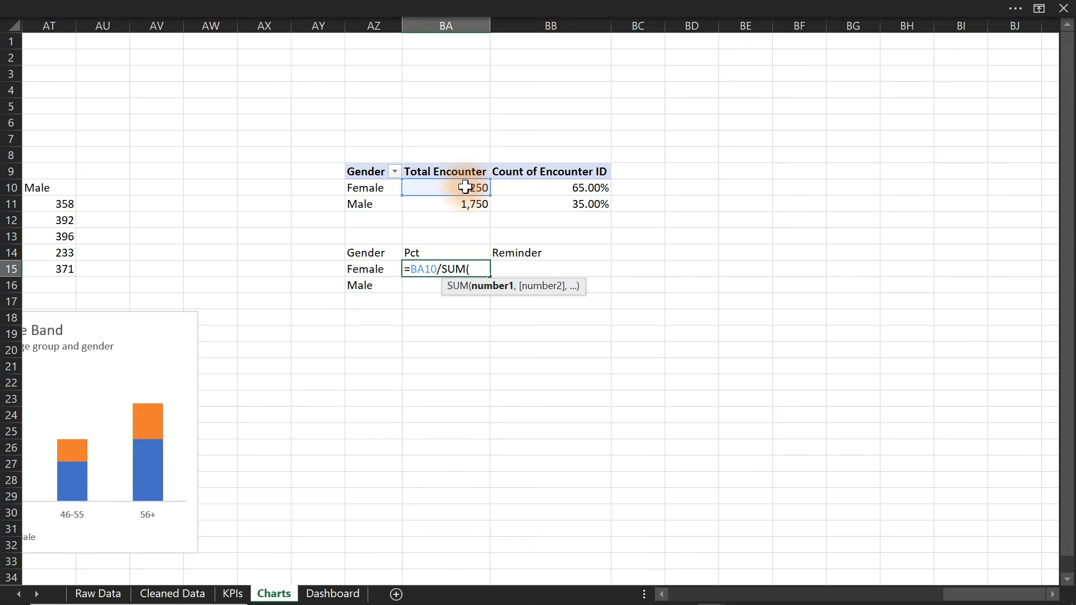
pyautogui.moveTo(465, 187); pyautogui.dragTo(465, 205)
pyautogui.press('F4')
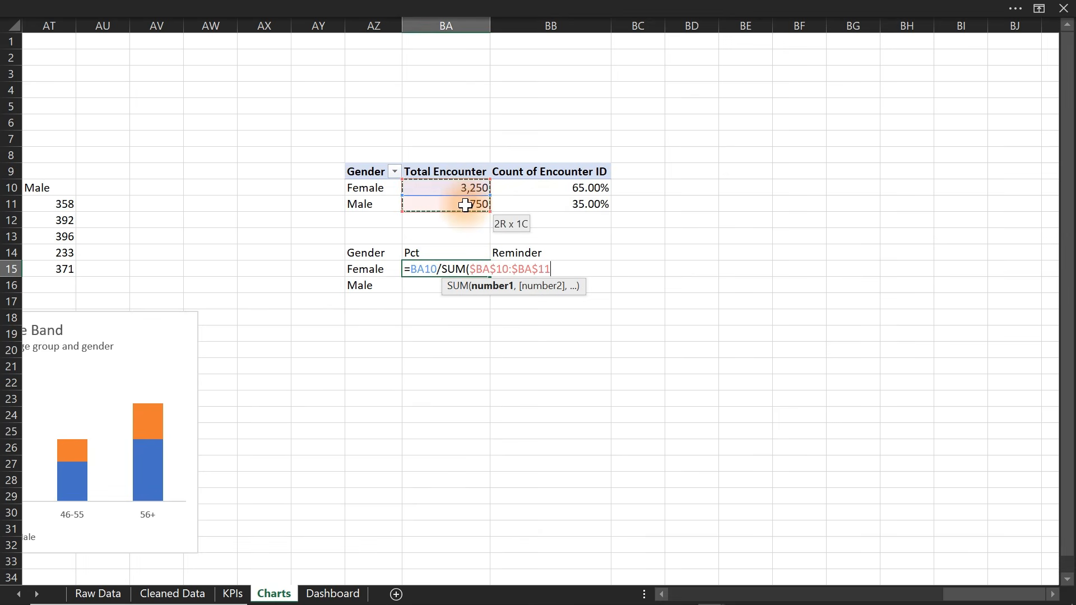
pyautogui.press('Return')
pyautogui.press('Return')
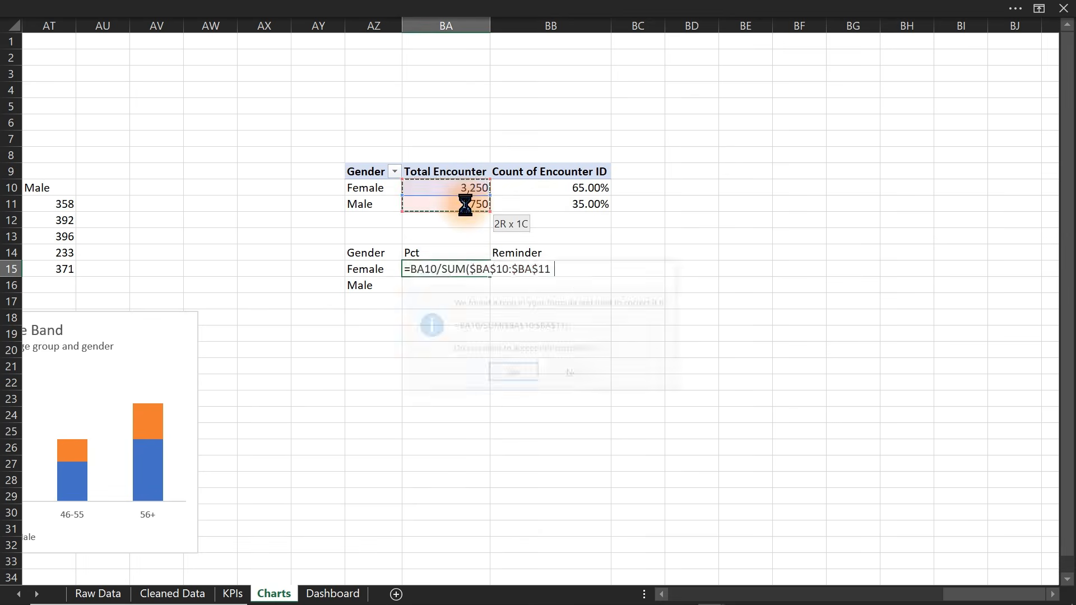
pyautogui.click(477, 270)
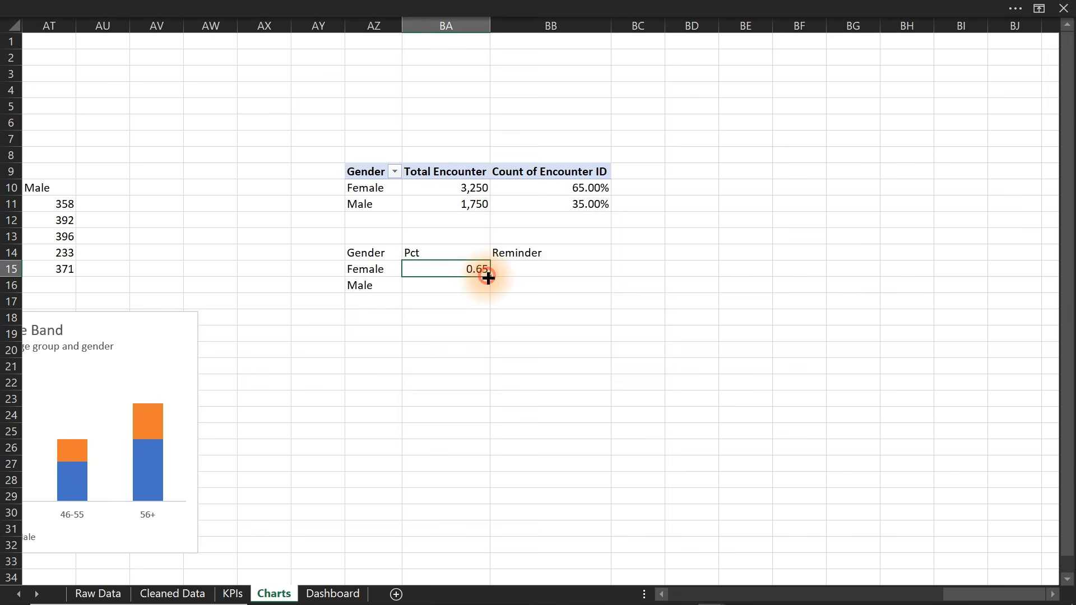
pyautogui.moveTo(488, 278); pyautogui.dragTo(489, 294)
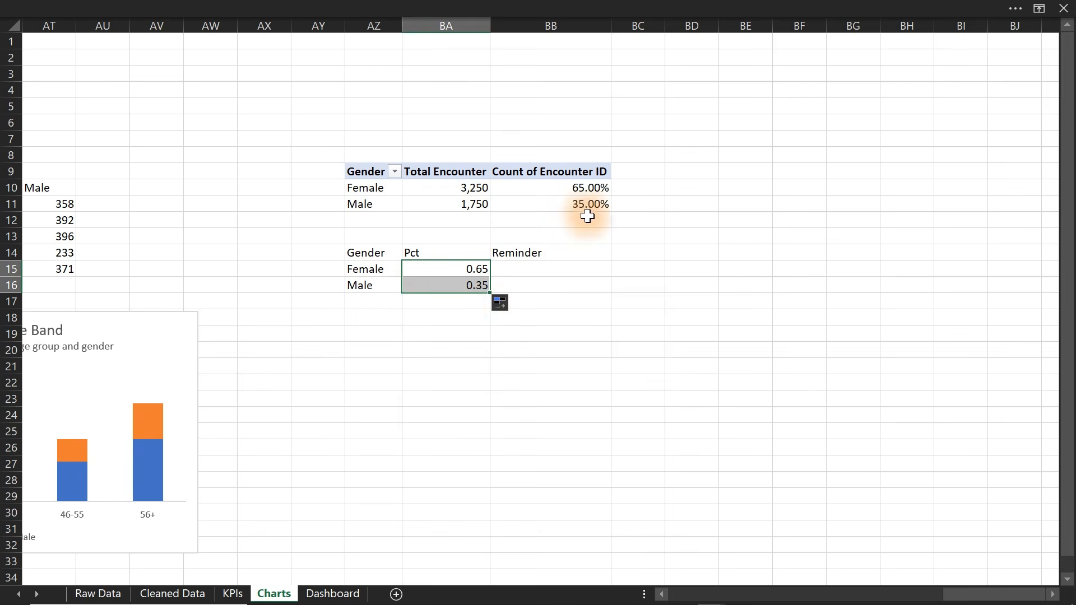
# Format the Pct values in BA15:BA16 as percentages with no decimal places
pyautogui.hotkey('ctrl', '1')
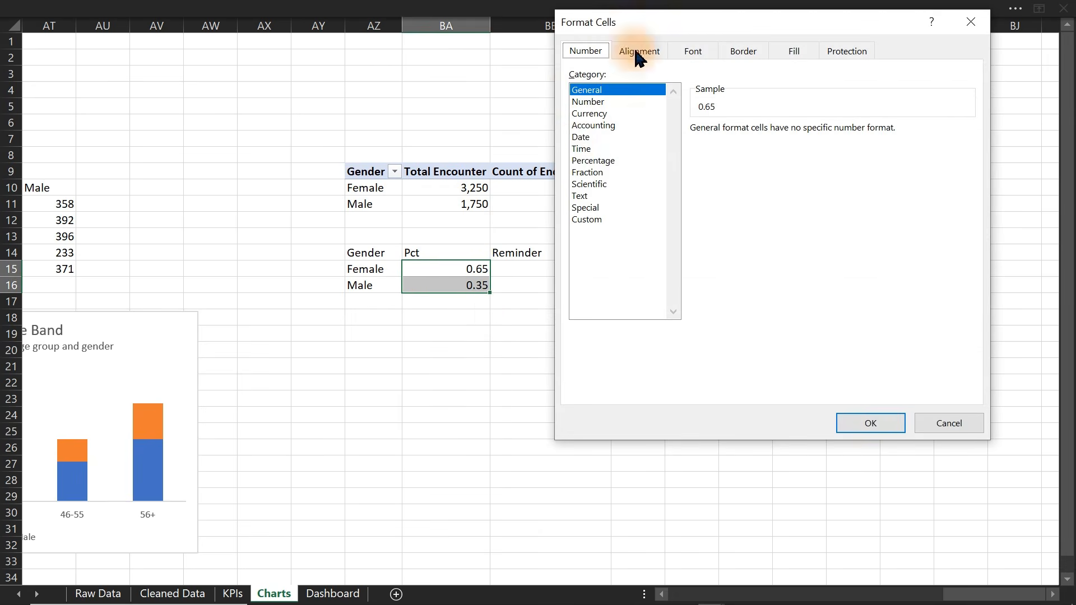
pyautogui.click(598, 160)
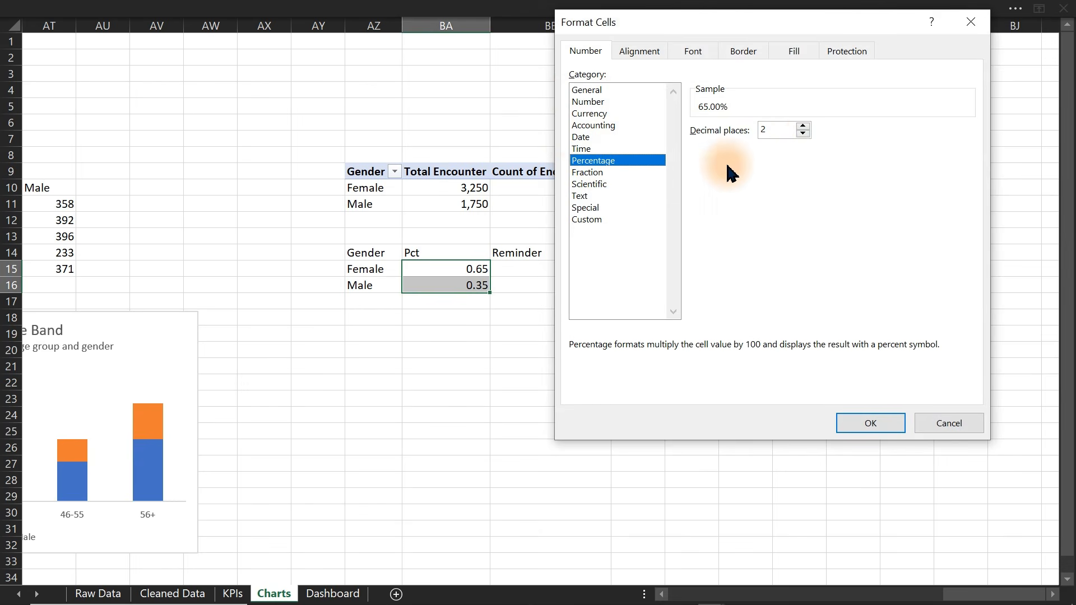
pyautogui.click(858, 427)
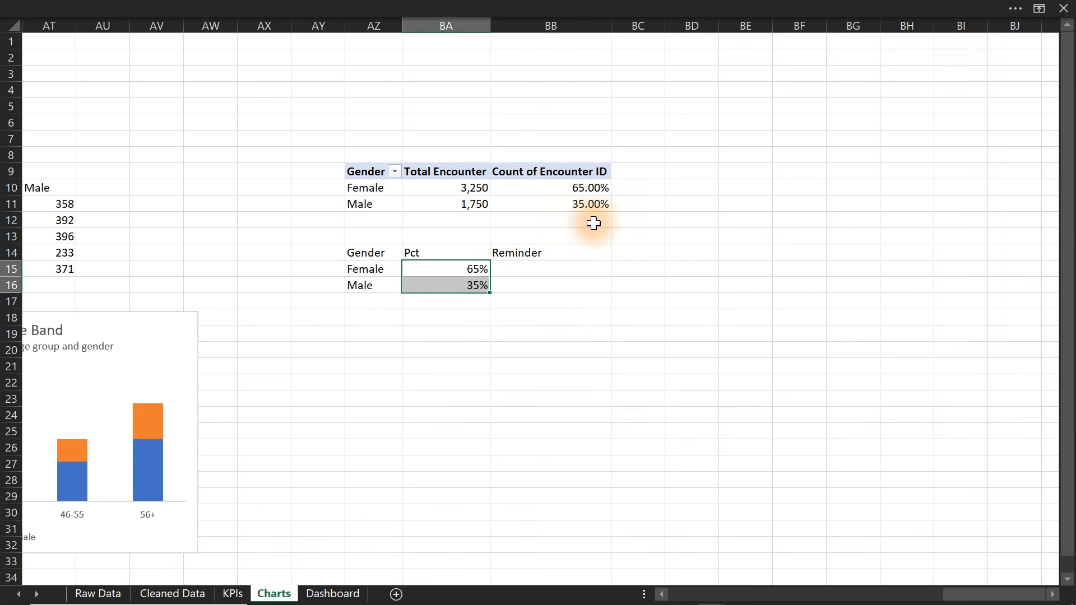
pyautogui.click(505, 367)
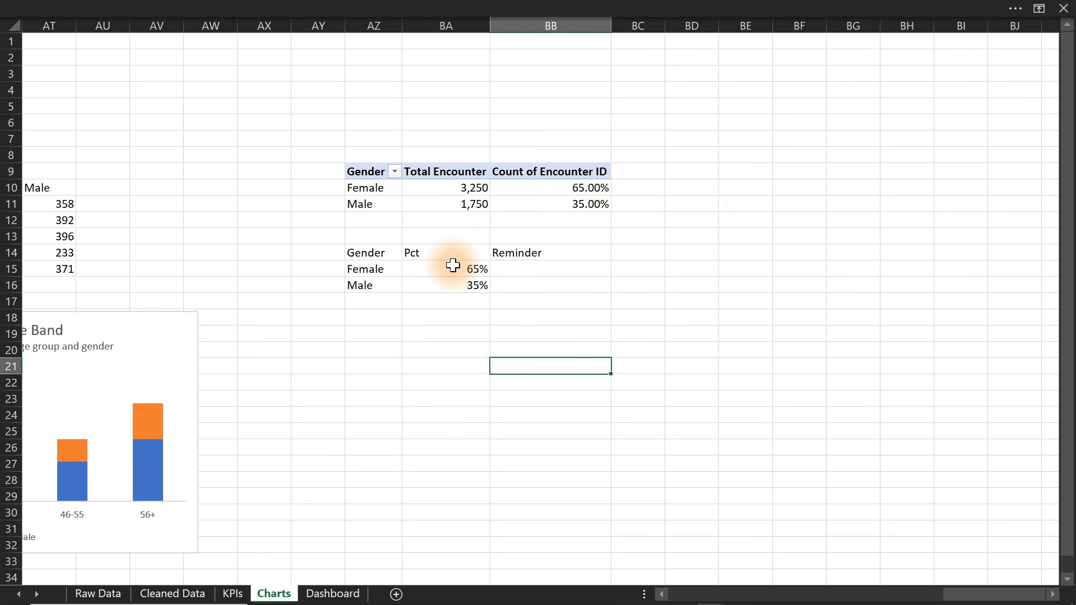
# Enter a formula in BB15 that subtracts BA15 from 100% and fill it down to BB16
pyautogui.doubleClick(520, 271)
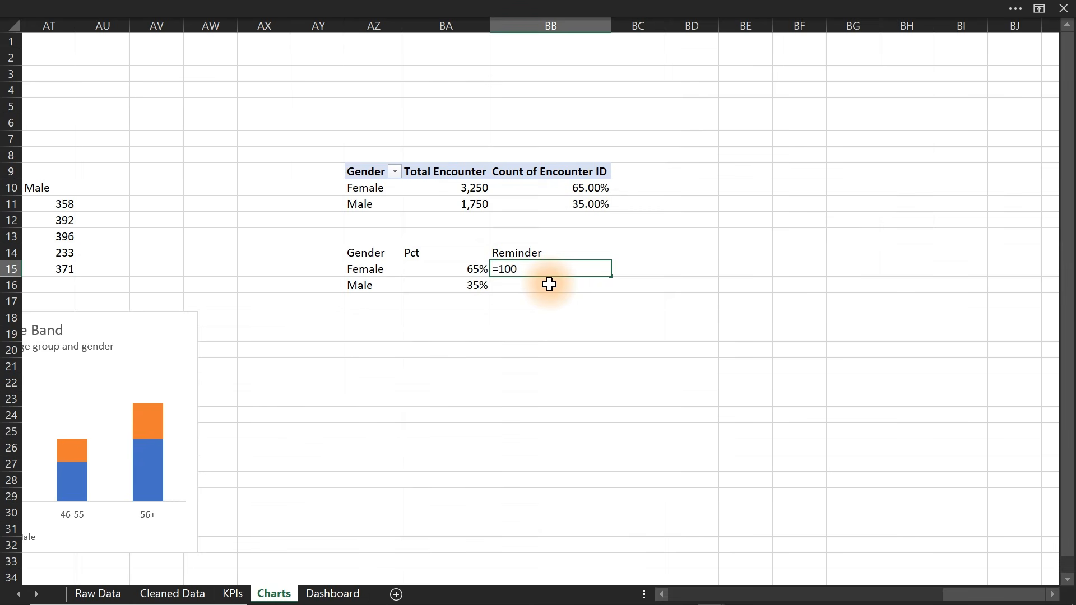
pyautogui.click(468, 270)
pyautogui.press('Return')
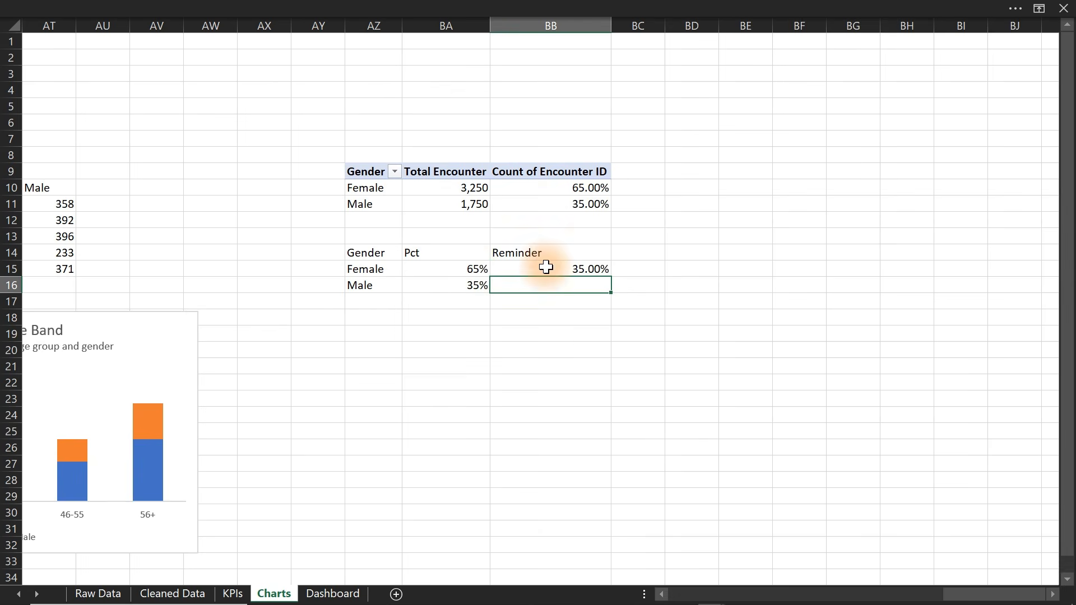
pyautogui.click(582, 272)
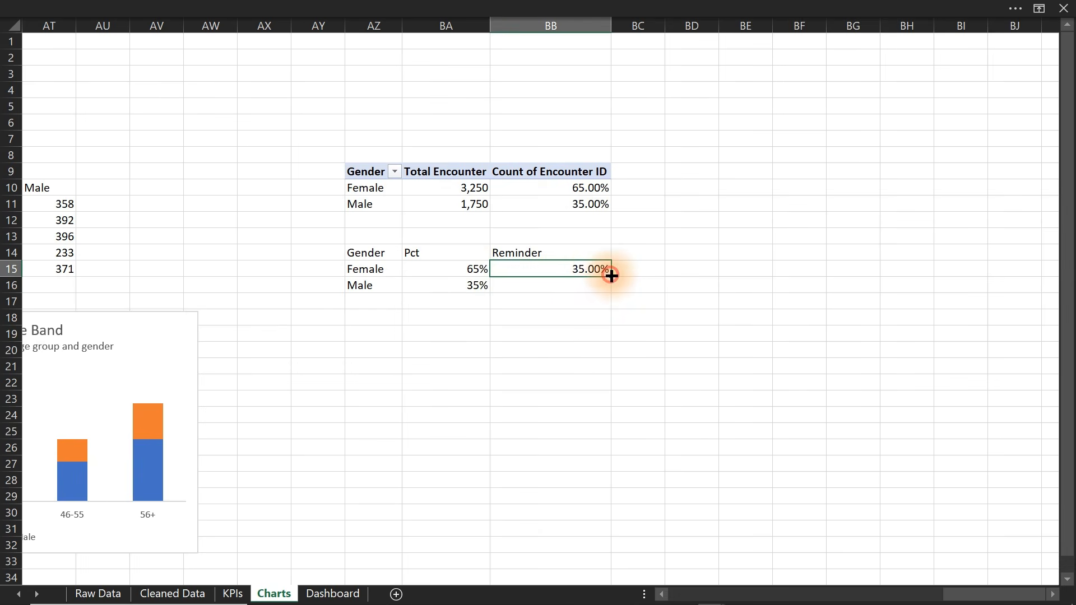
pyautogui.moveTo(610, 275); pyautogui.dragTo(612, 285)
pyautogui.click(601, 343)
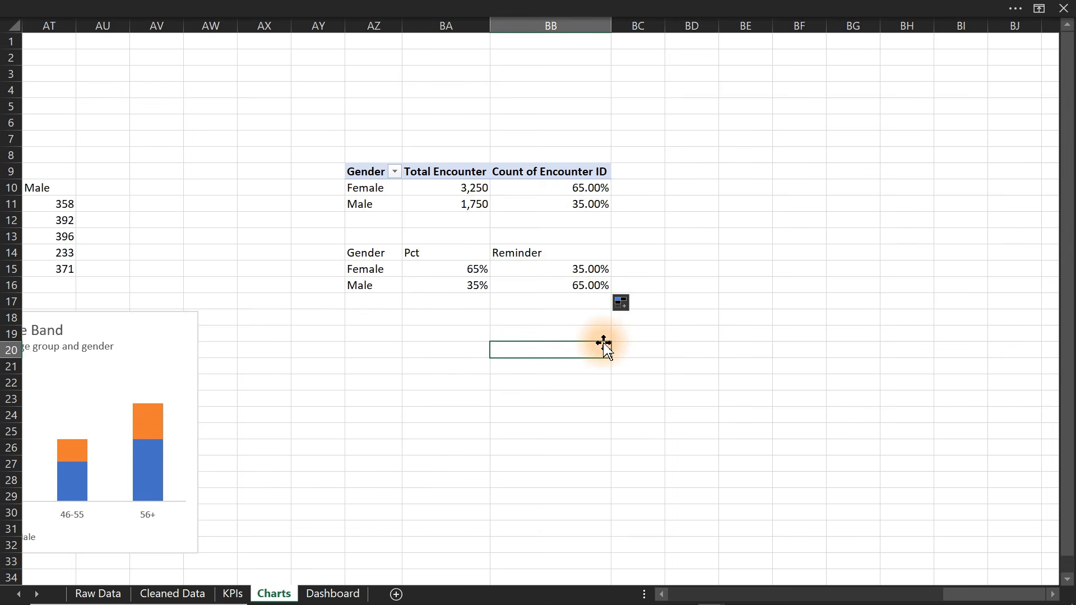
# Insert a doughnut chart from the Female data in AZ14:BB15 and place it just below the Gender, Pct and Reminder table
pyautogui.moveTo(372, 252); pyautogui.dragTo(577, 268)
pyautogui.click(288, 8)
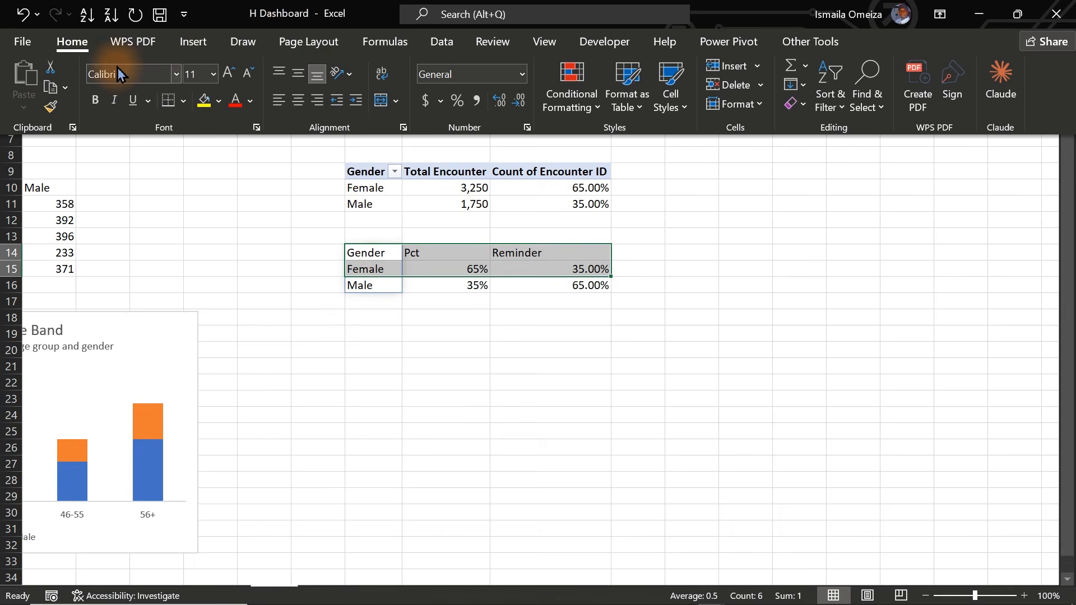
pyautogui.click(193, 41)
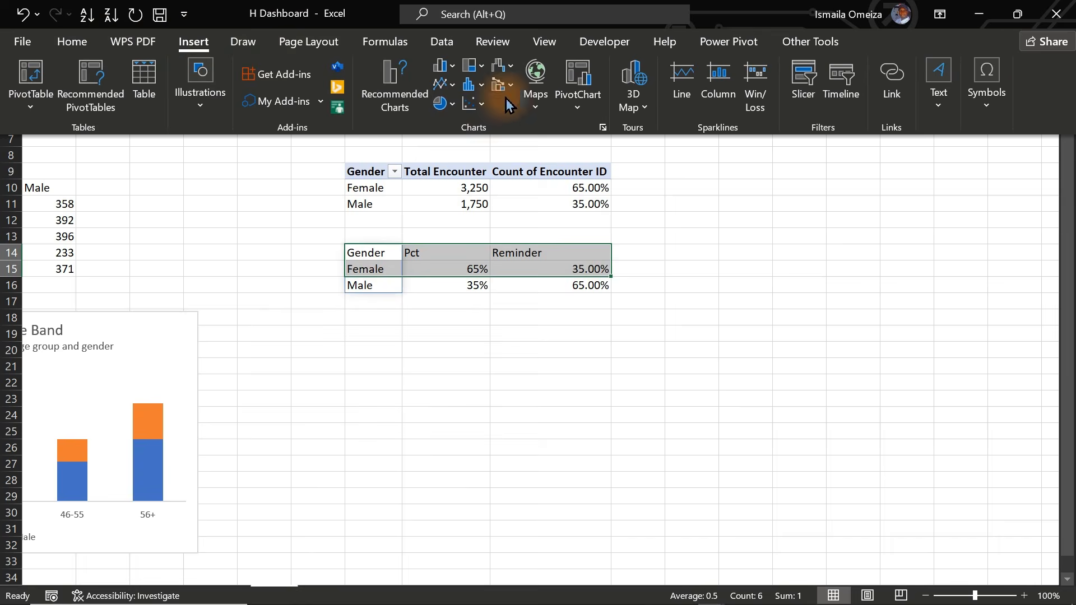
pyautogui.click(453, 105)
pyautogui.click(452, 313)
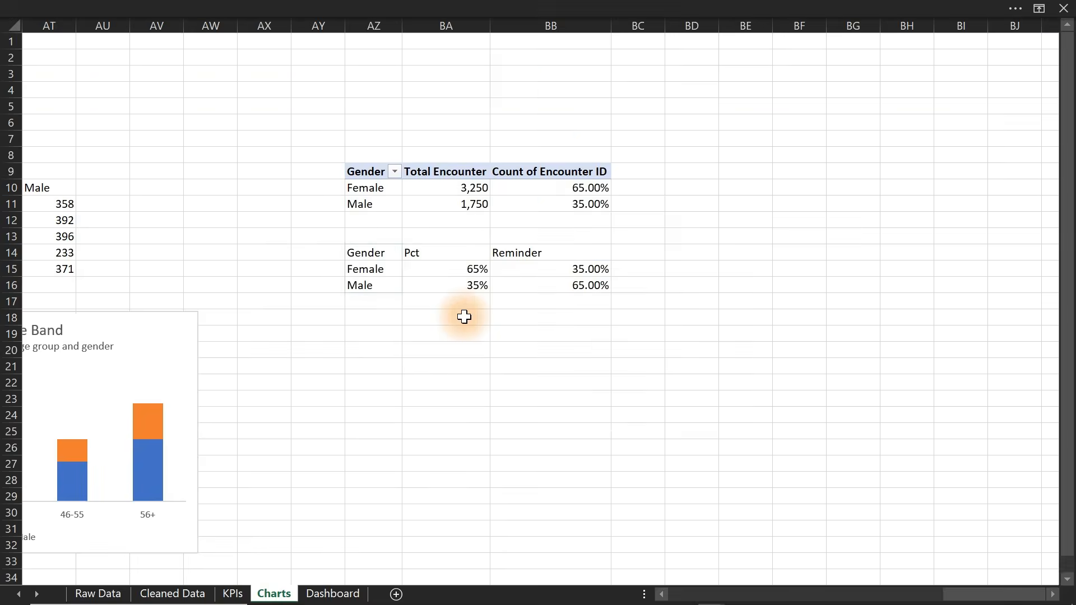
pyautogui.moveTo(742, 187); pyautogui.dragTo(563, 311)
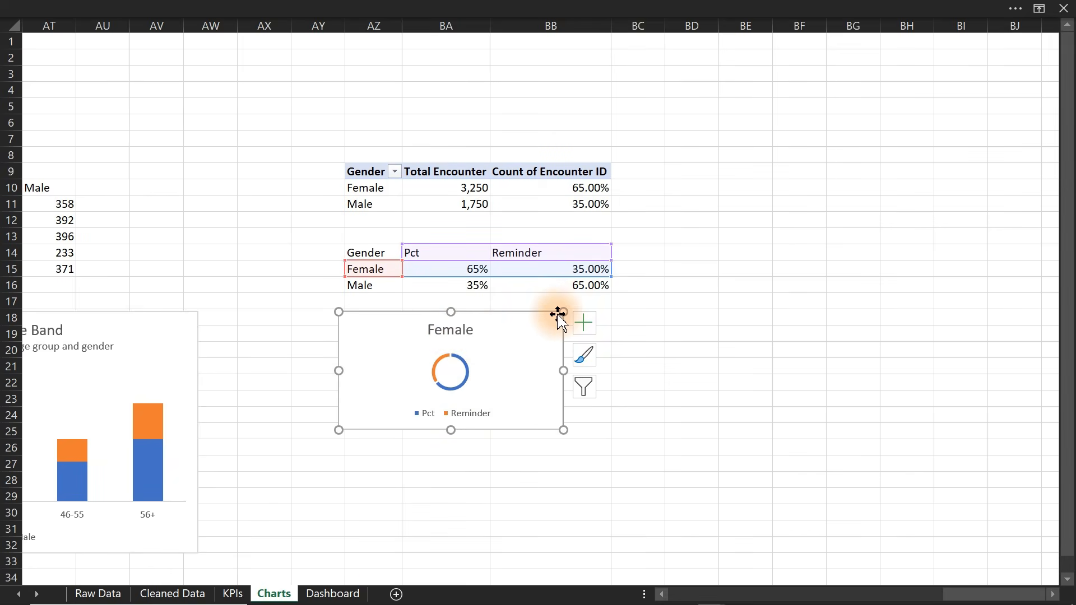
# Remove the title and legend from the Female doughnut chart and narrow its frame, positioned around rows 21 to 28
pyautogui.click(456, 333)
pyautogui.press('Delete')
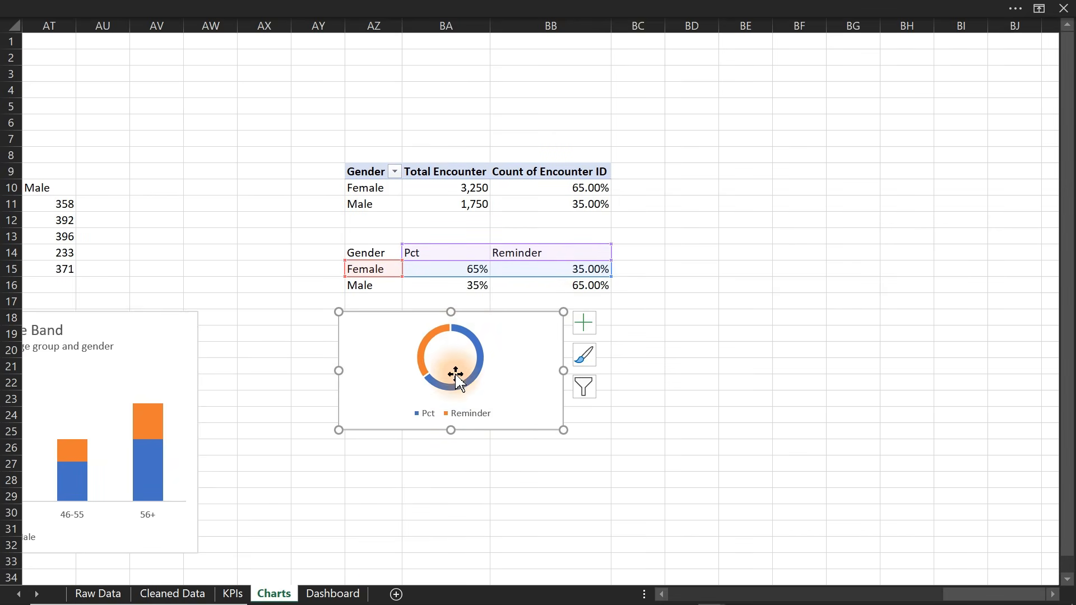
pyautogui.click(459, 414)
pyautogui.press('Delete')
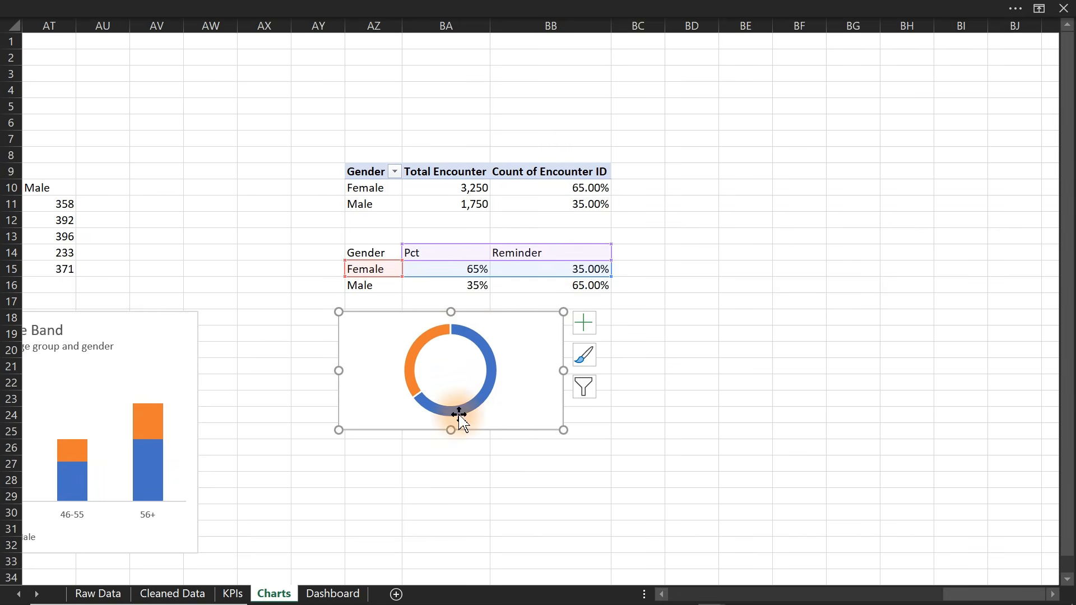
pyautogui.moveTo(566, 429); pyautogui.dragTo(475, 480)
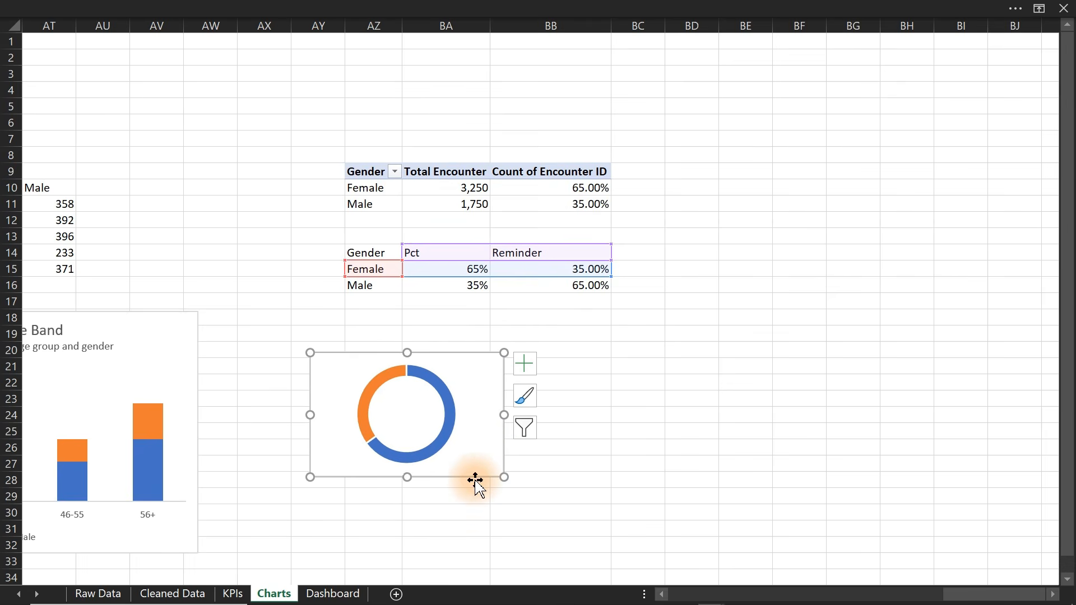
pyautogui.click(510, 479)
pyautogui.click(459, 465)
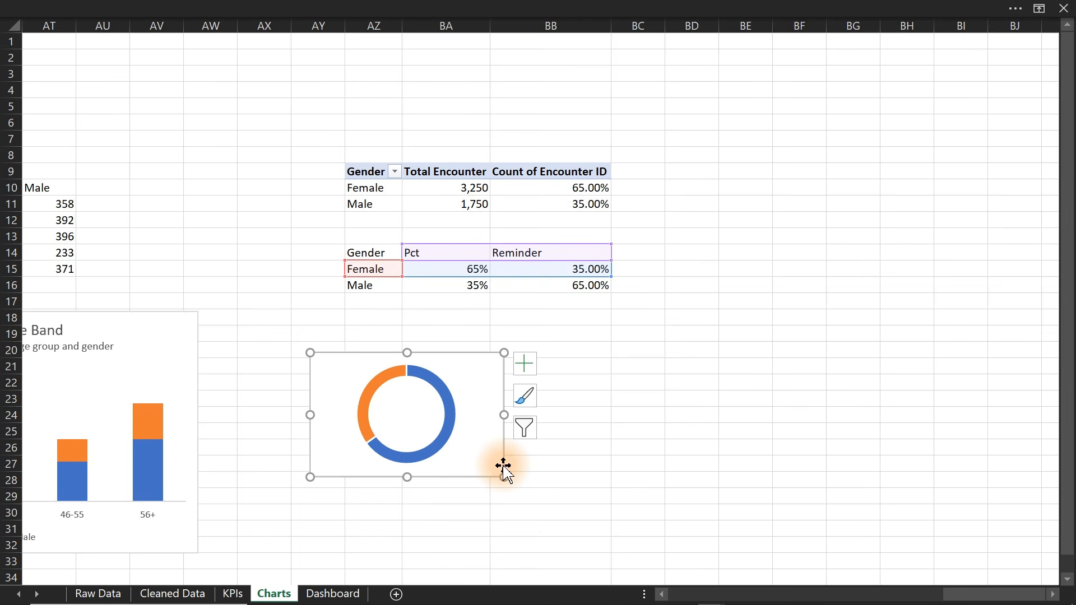
# Switch to the Dashboard sheet and examine its display options for gridlines, formula bar and headings
pyautogui.hotkey('ctrl', 'pagedown')
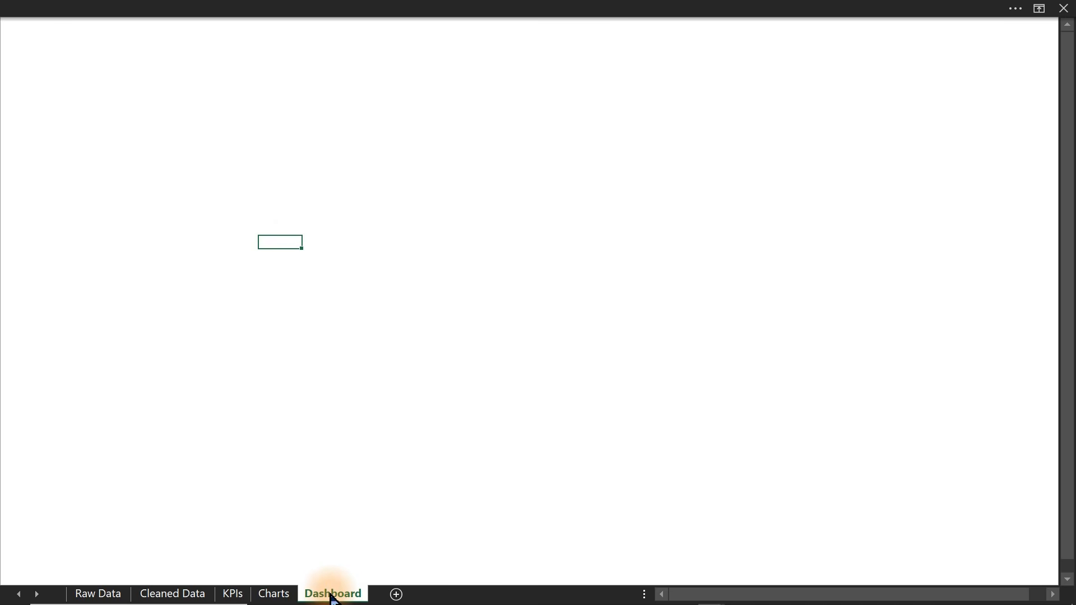
pyautogui.click(415, 257)
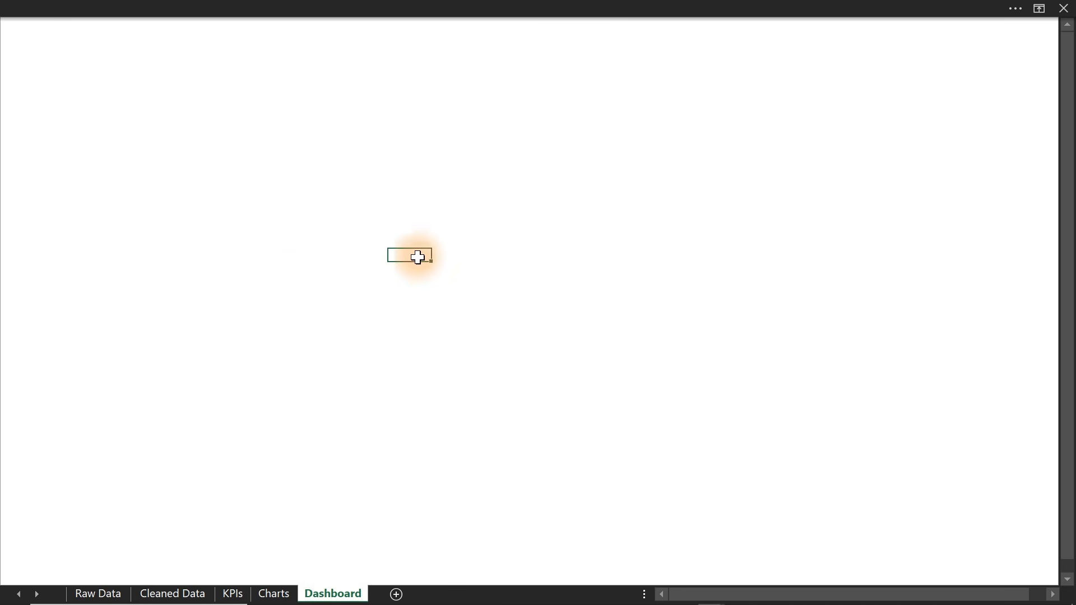
pyautogui.click(381, 8)
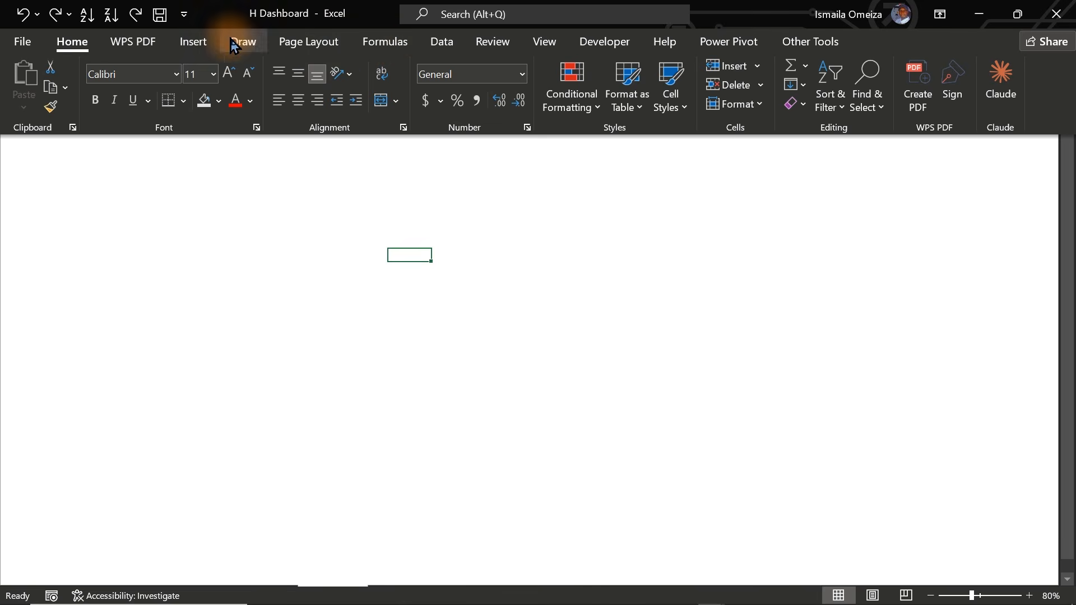
pyautogui.click(546, 42)
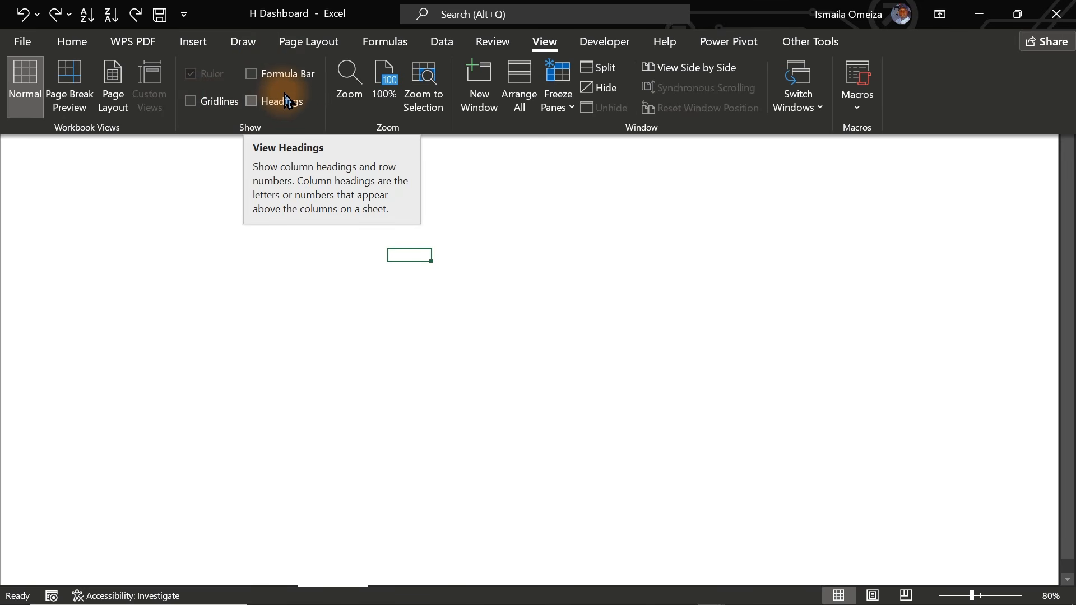
pyautogui.hotkey('ctrl', 'shift', 'F1')
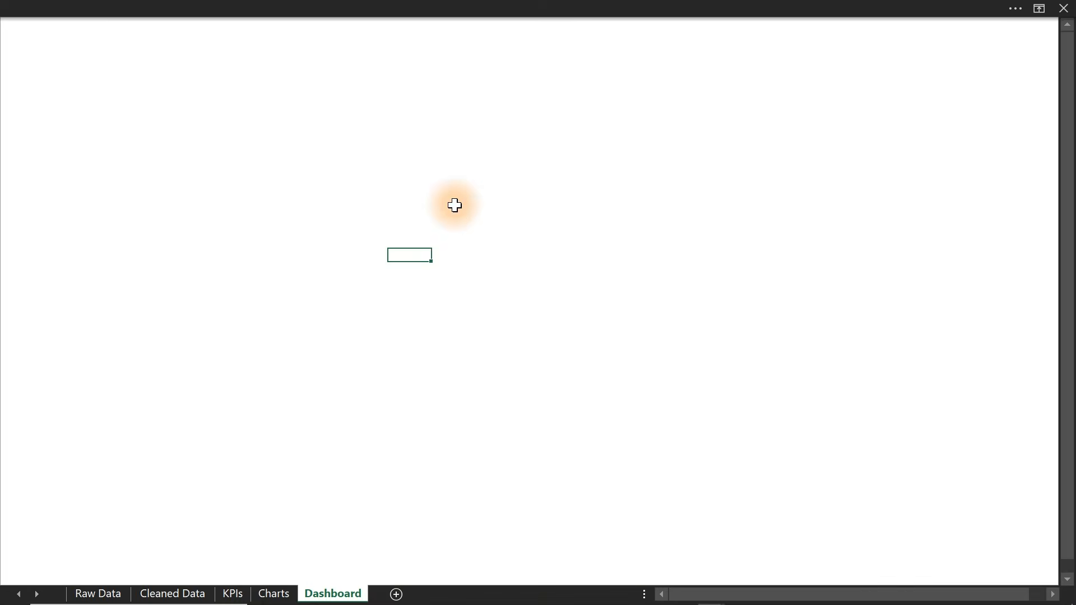
# Set the ribbon display to Show Tabs and Commands and return it to Auto-hide Ribbon
pyautogui.click(495, 7)
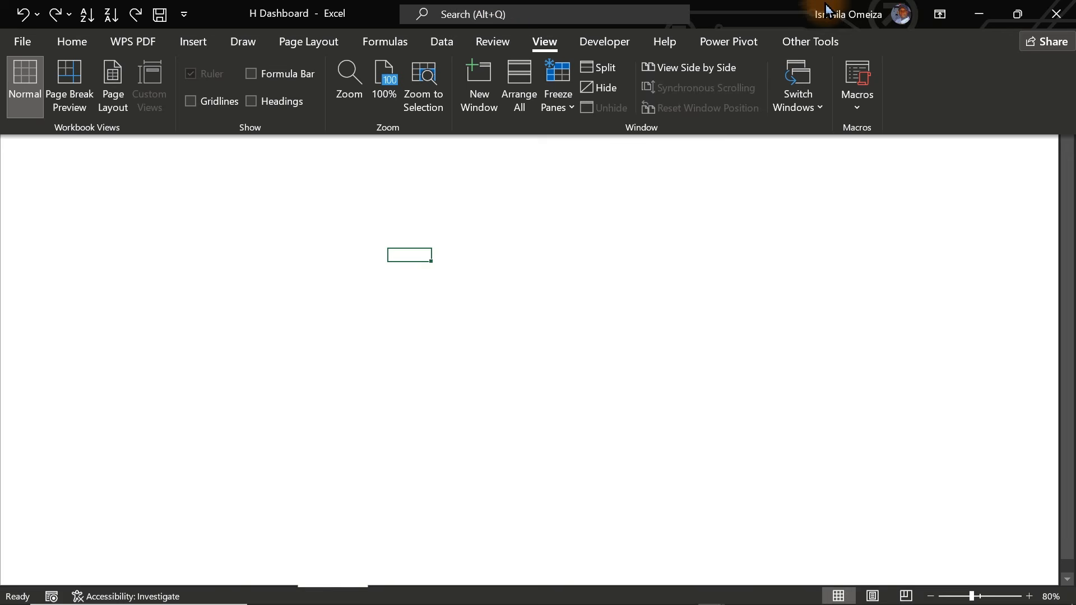
pyautogui.click(939, 14)
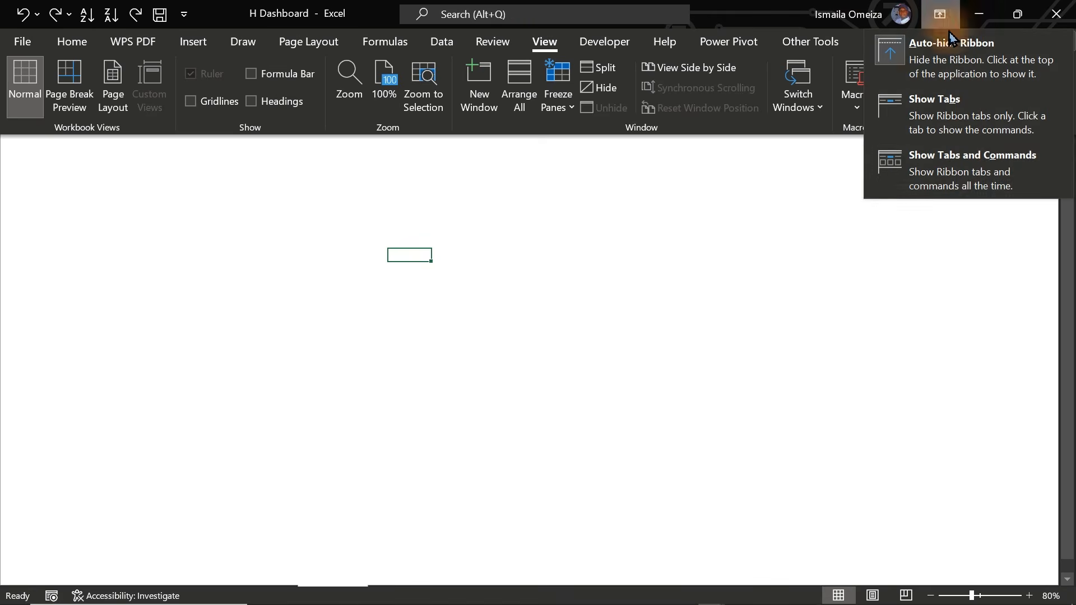
pyautogui.click(959, 173)
pyautogui.hotkey('ctrl', 'shift', 'F1')
pyautogui.click(818, 319)
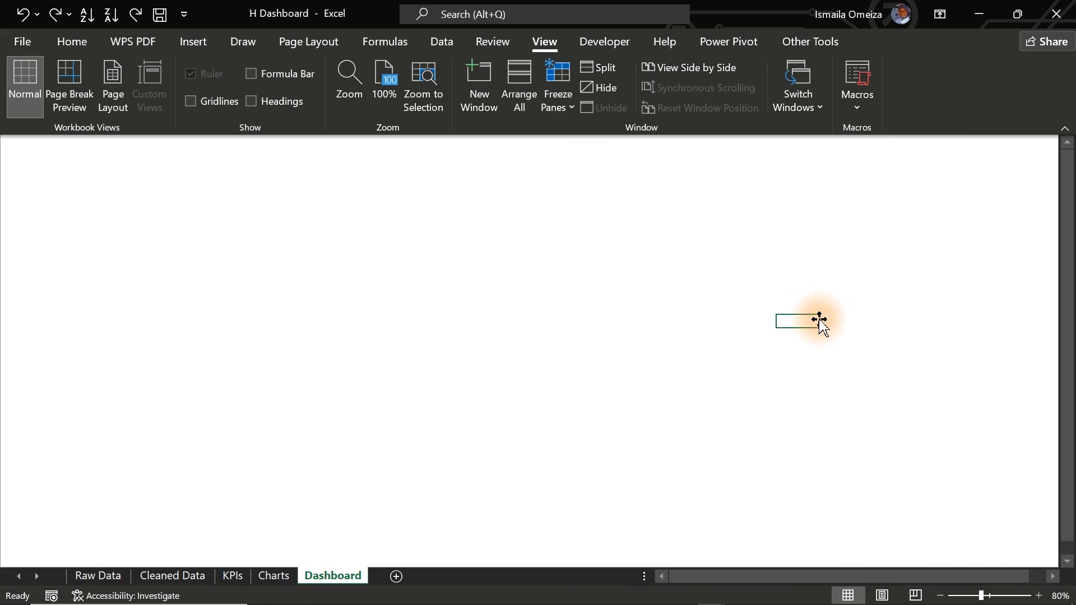
pyautogui.click(939, 14)
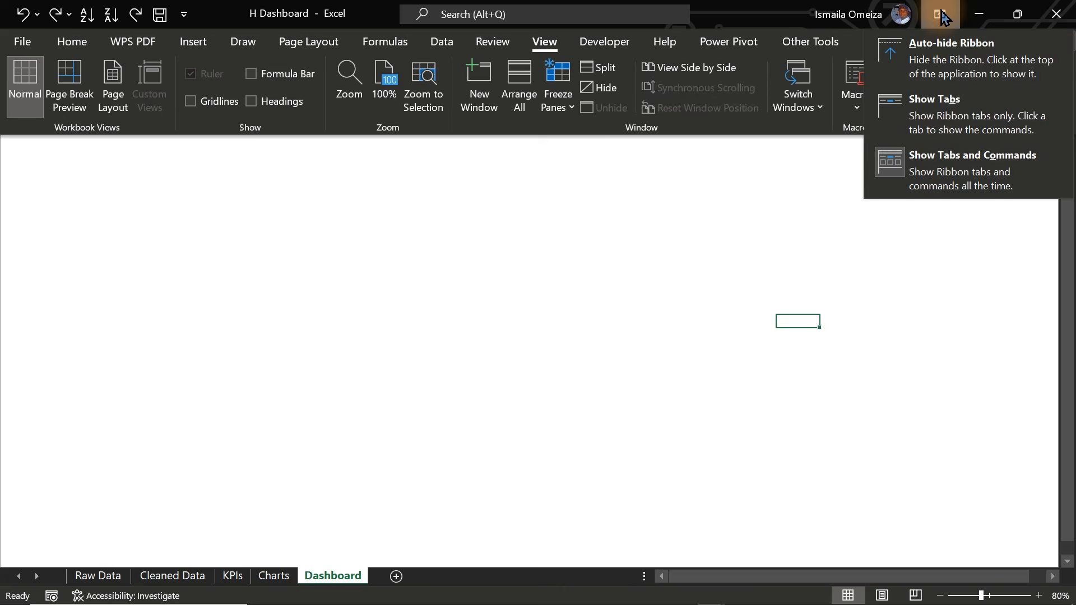
pyautogui.click(960, 56)
pyautogui.click(715, 177)
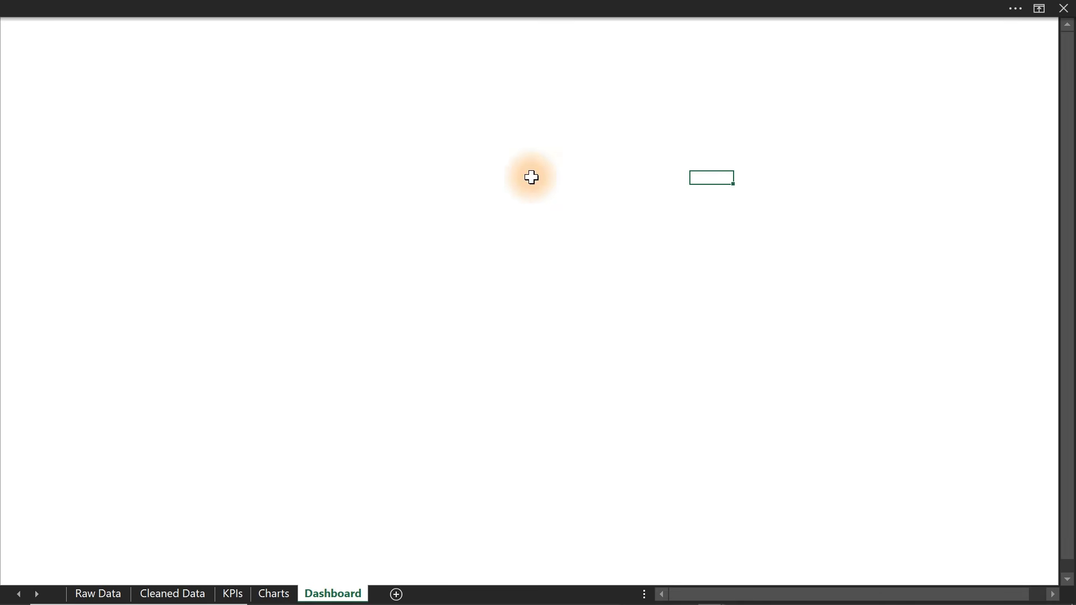
# Select all cells of the Dashboard sheet and fill them with a near-black shade of the black theme colour
pyautogui.click(495, 184)
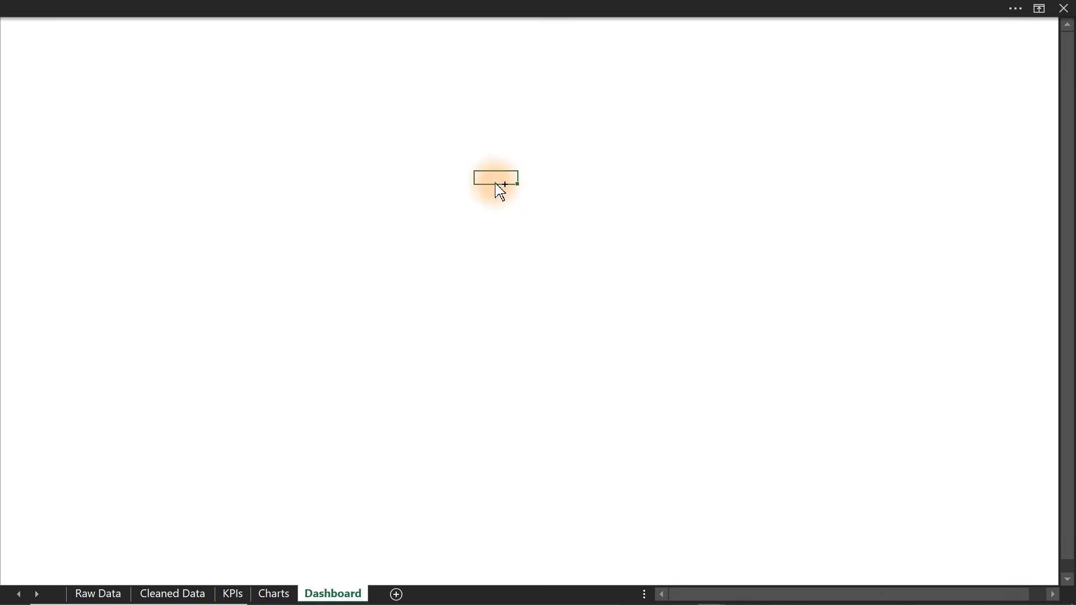
pyautogui.hotkey('ctrl', 'a')
pyautogui.click(186, 8)
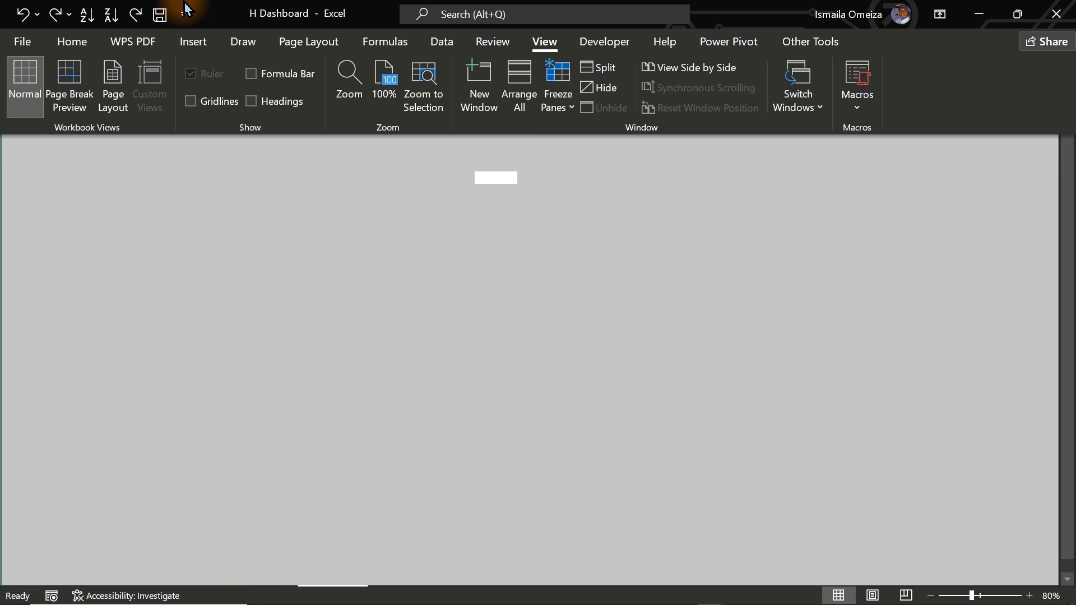
pyautogui.click(73, 42)
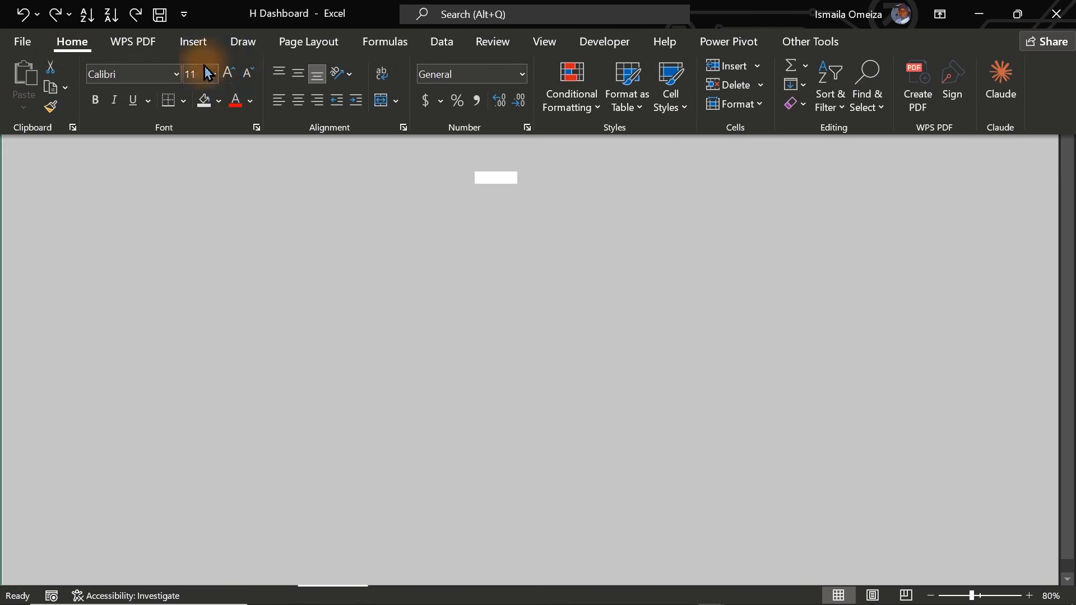
pyautogui.click(220, 102)
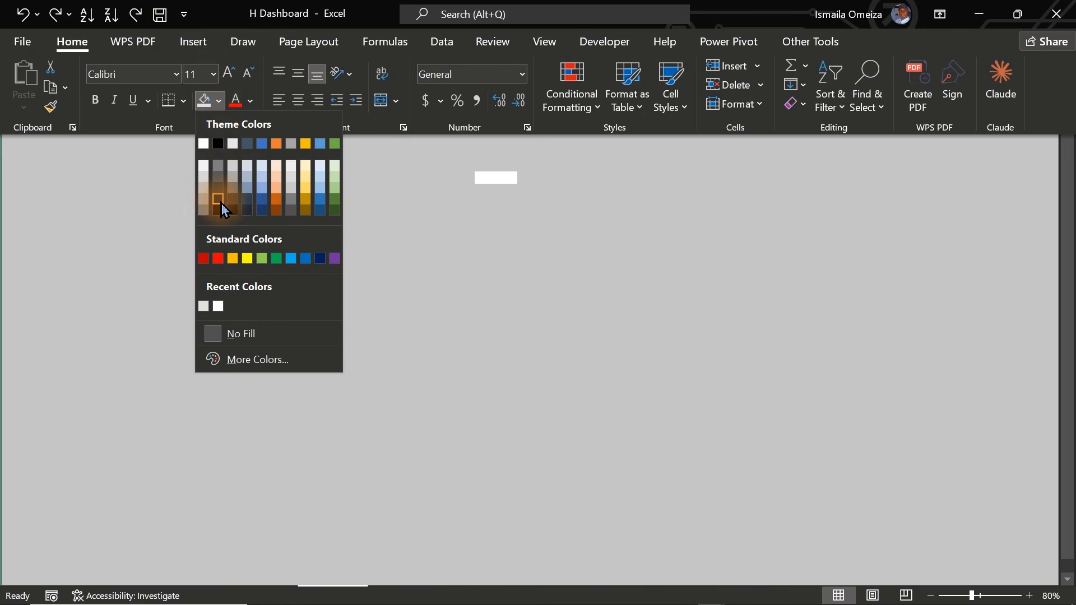
pyautogui.hotkey('ctrl', 'shift', 'F1')
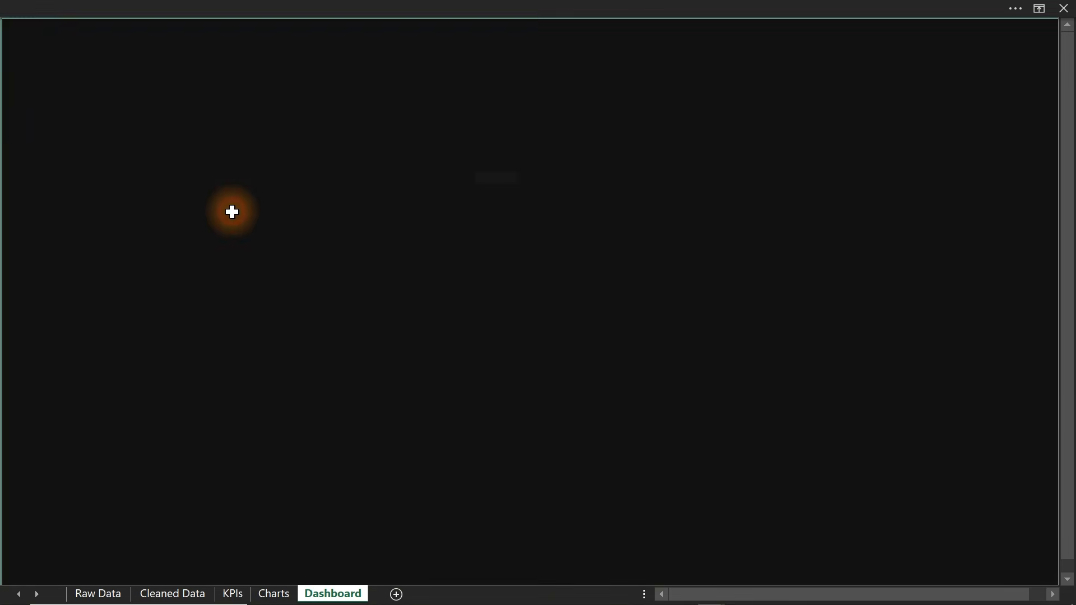
pyautogui.click(233, 213)
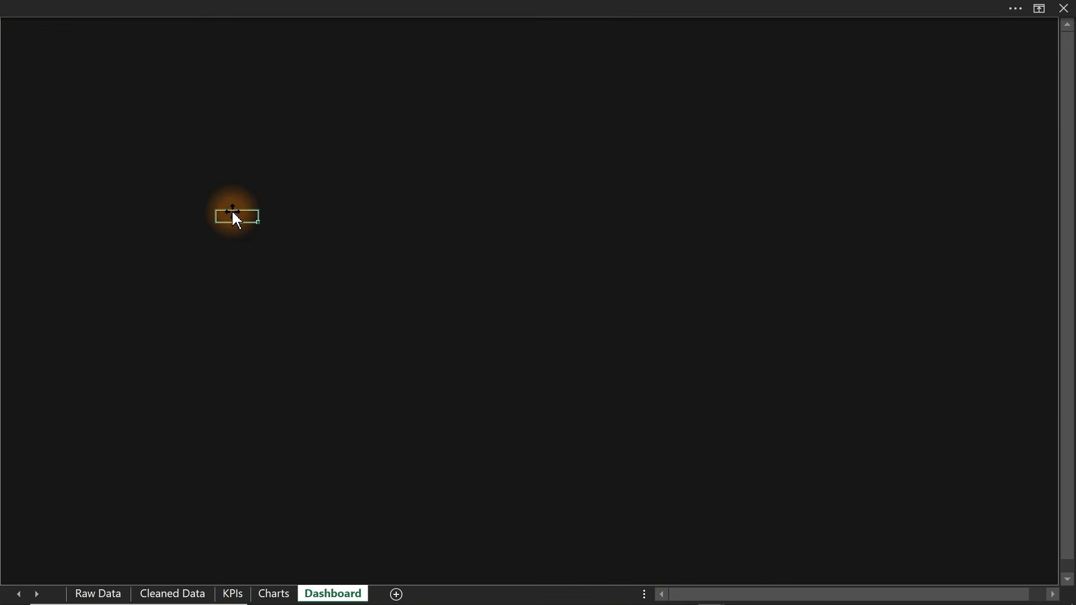
# Draw a large rounded rectangle across the middle of the Dashboard sheet and reduce its corner rounding
pyautogui.click(105, 7)
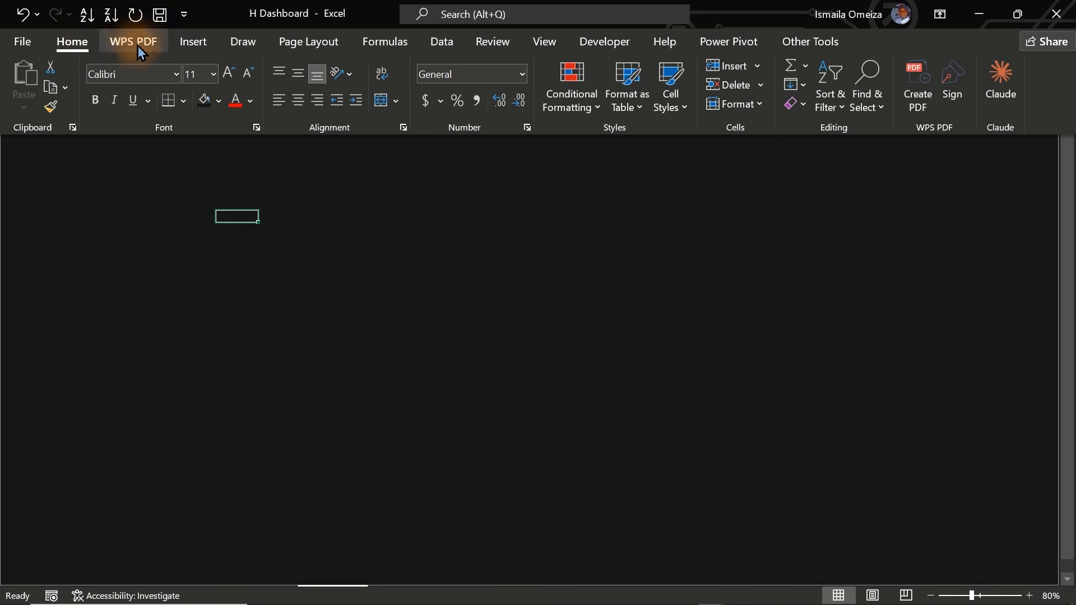
pyautogui.click(192, 45)
pyautogui.click(200, 84)
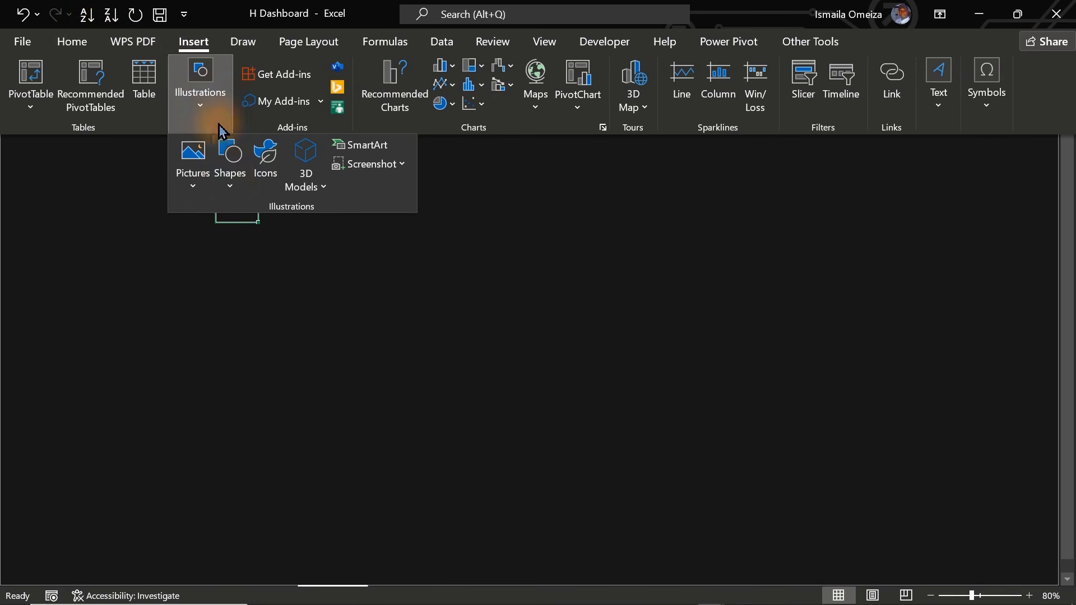
pyautogui.click(231, 175)
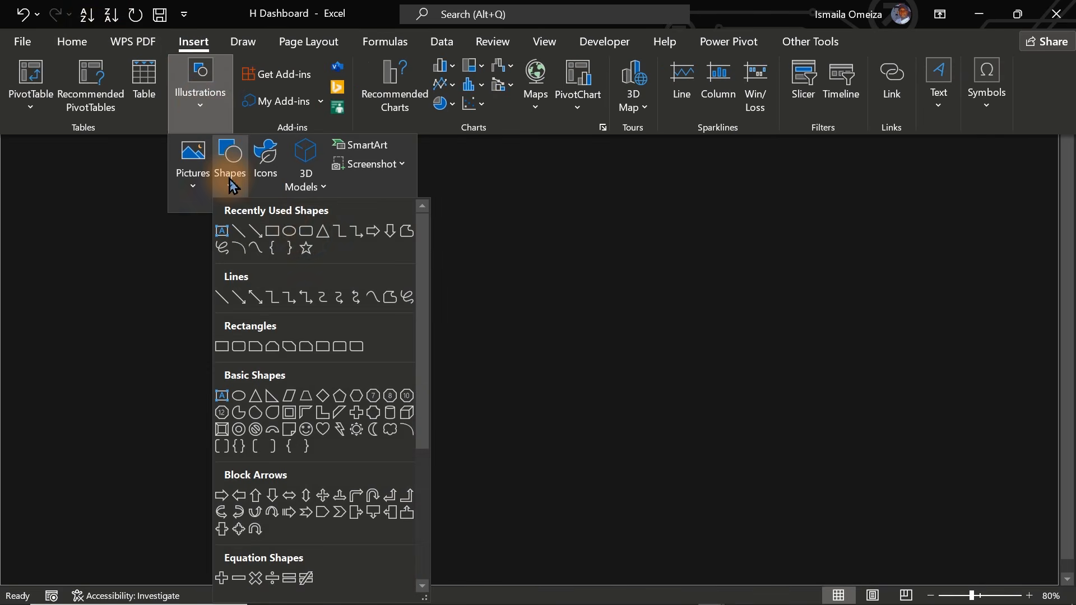
pyautogui.click(310, 236)
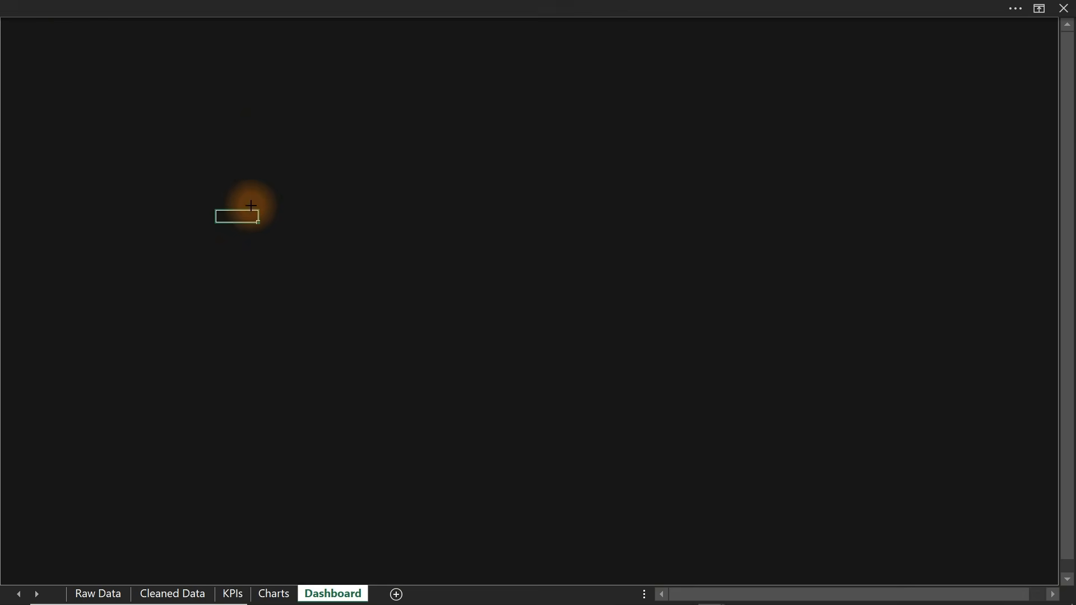
pyautogui.moveTo(66, 66); pyautogui.dragTo(943, 517)
pyautogui.moveTo(848, 285); pyautogui.dragTo(876, 296)
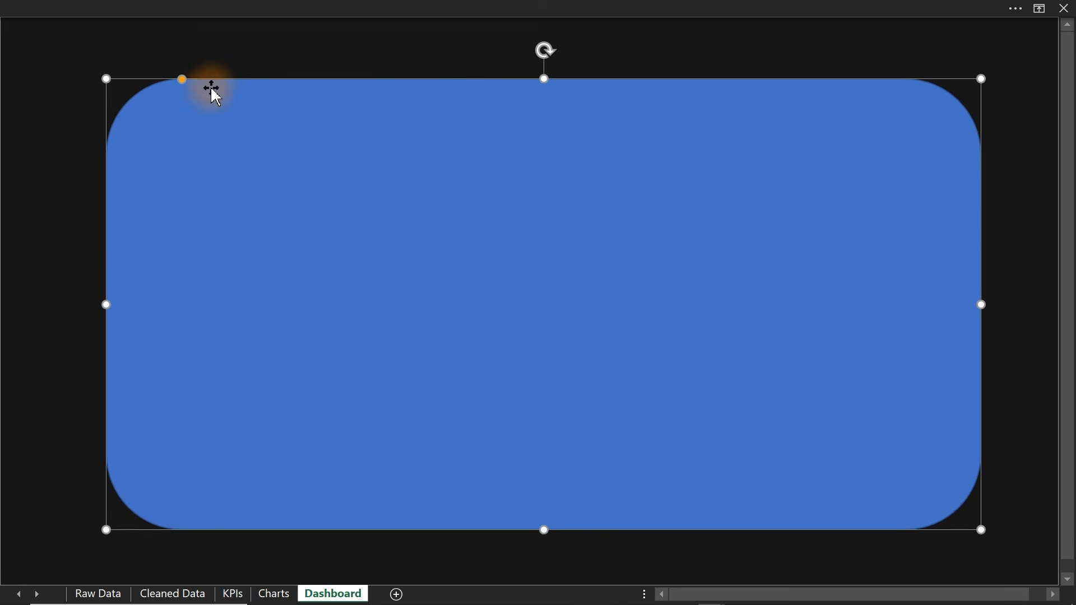
pyautogui.moveTo(180, 80); pyautogui.dragTo(120, 79)
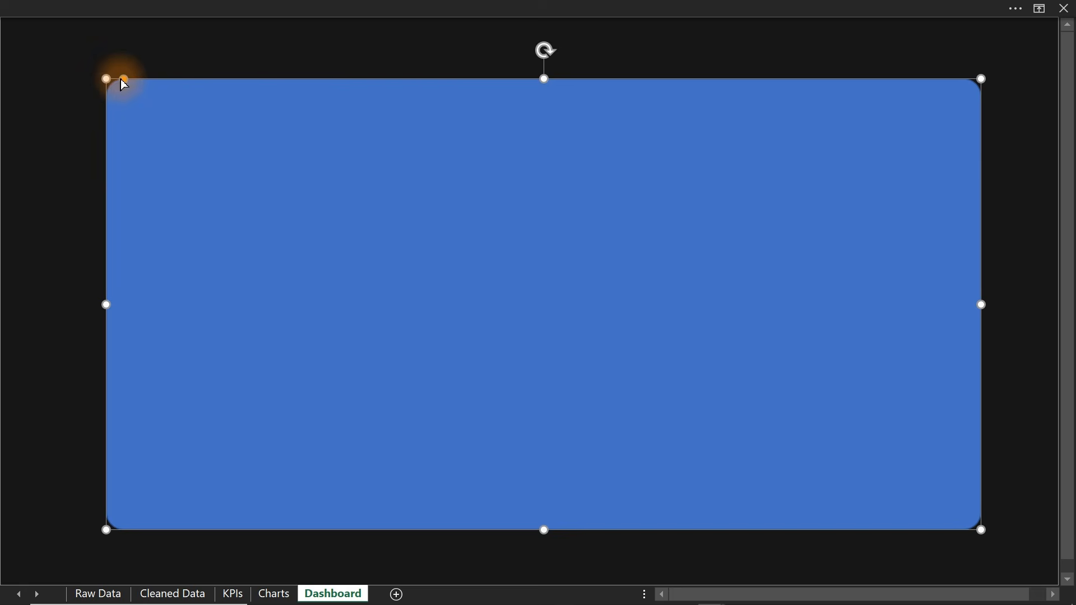
# Move and stretch the rounded rectangle to nearly fill the visible sheet below a dark header strip, and tighten its corners slightly
pyautogui.moveTo(458, 156); pyautogui.dragTo(522, 200)
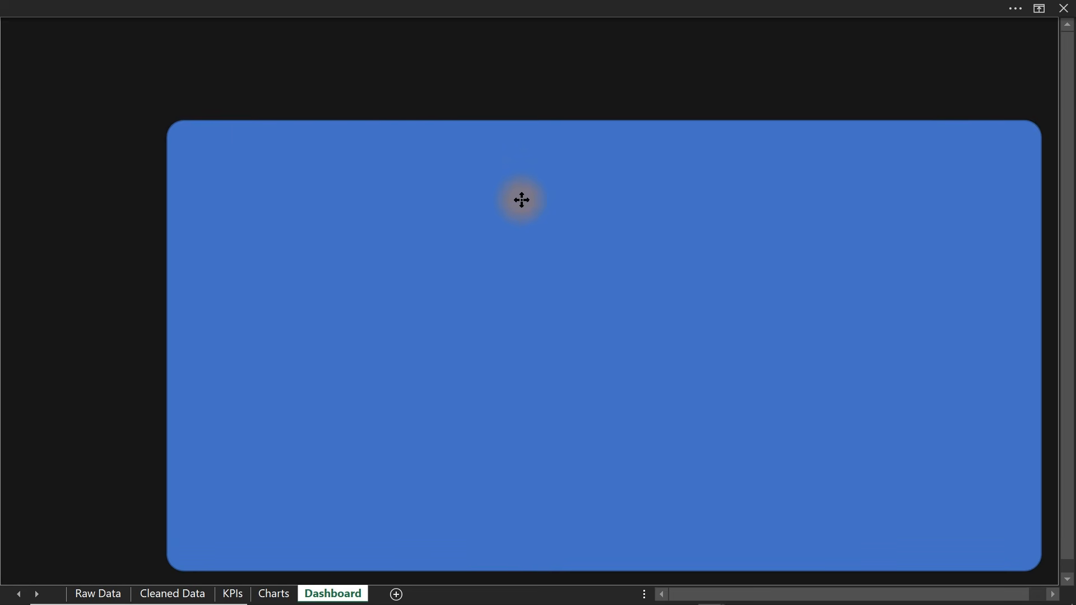
pyautogui.moveTo(521, 200); pyautogui.dragTo(523, 197)
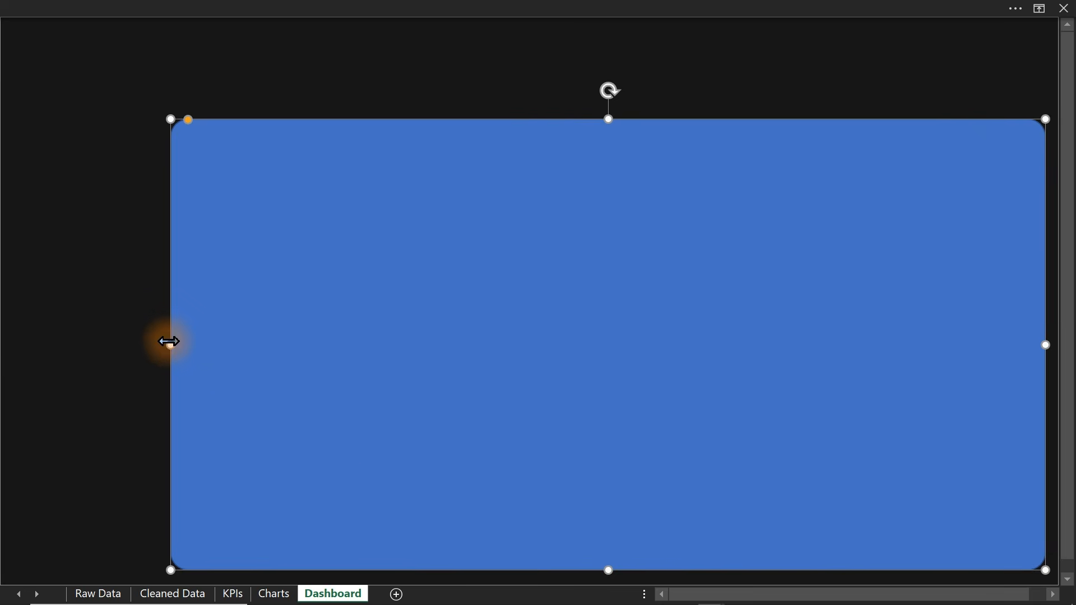
pyautogui.moveTo(168, 343); pyautogui.dragTo(14, 342)
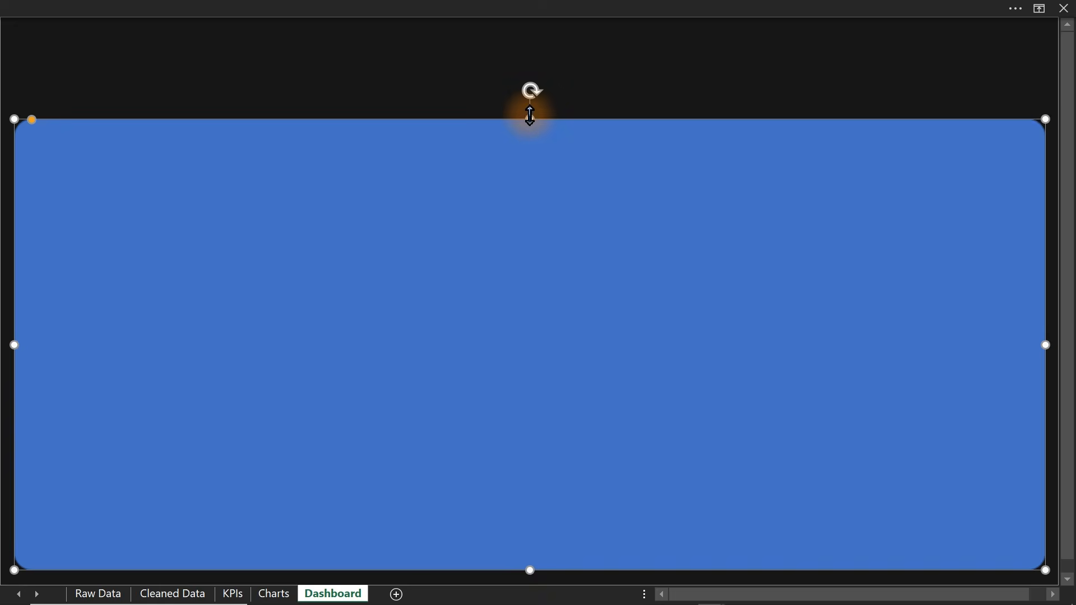
pyautogui.moveTo(530, 118); pyautogui.dragTo(524, 73)
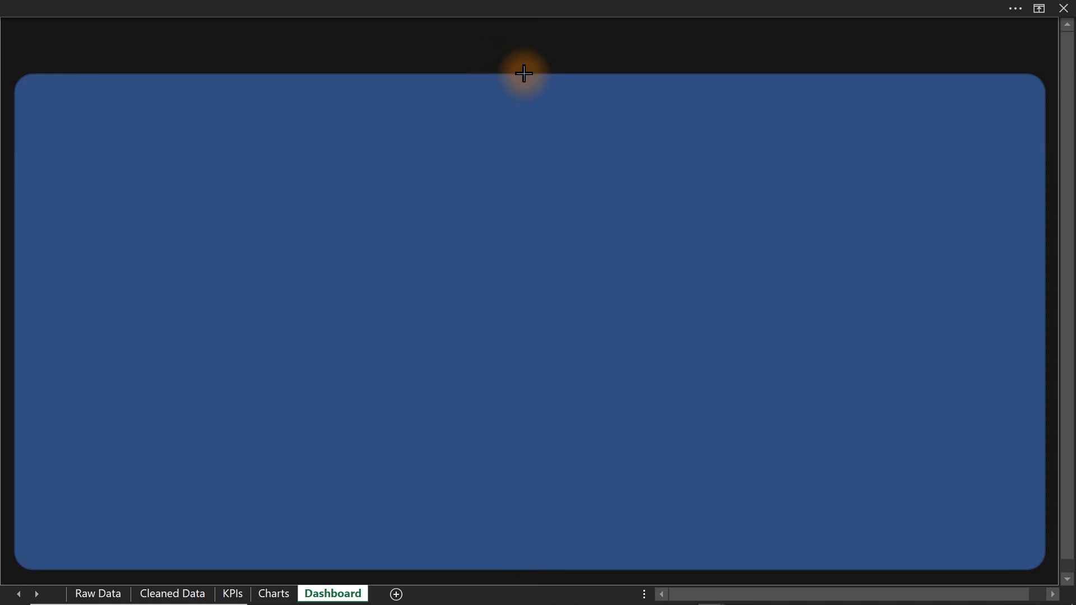
pyautogui.moveTo(524, 73); pyautogui.dragTo(524, 72)
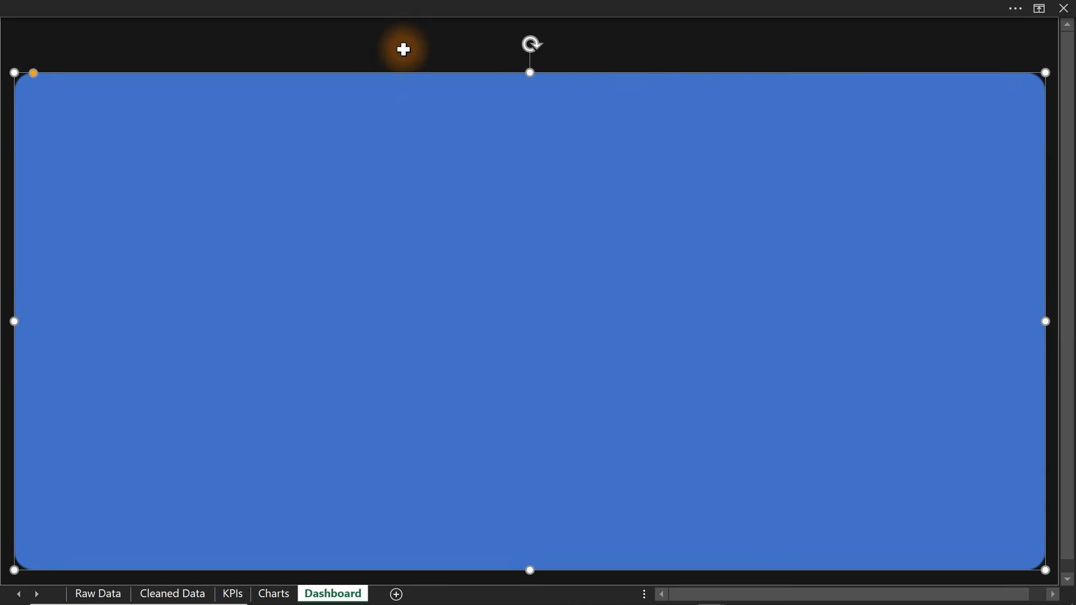
pyautogui.moveTo(35, 74); pyautogui.dragTo(26, 75)
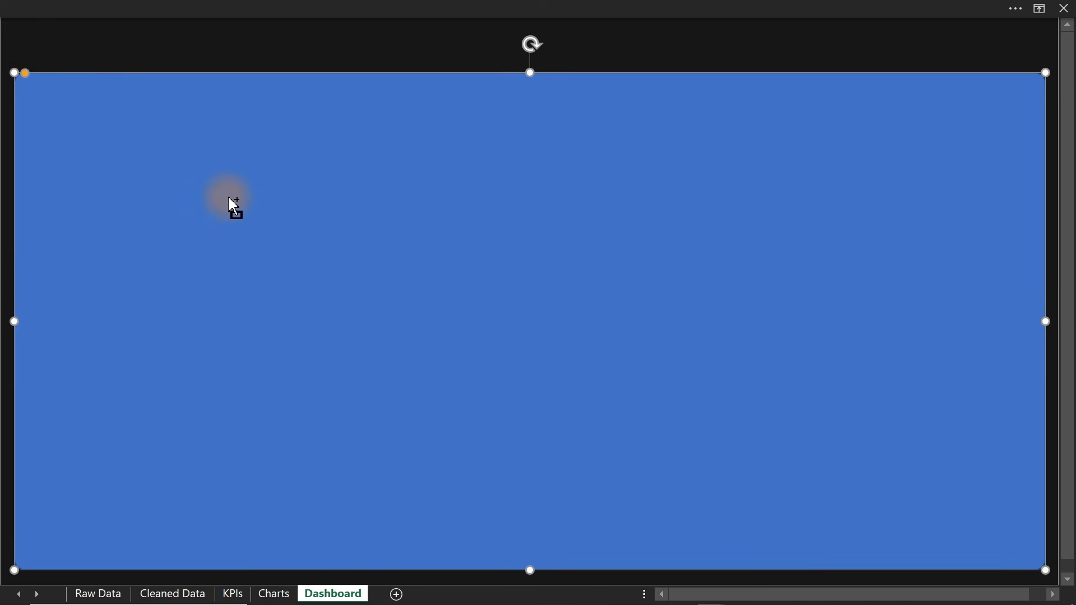
# Remove the outline from the large rounded rectangle, keeping its formatting options floating over the sheet
pyautogui.hotkey('ctrl', '1')
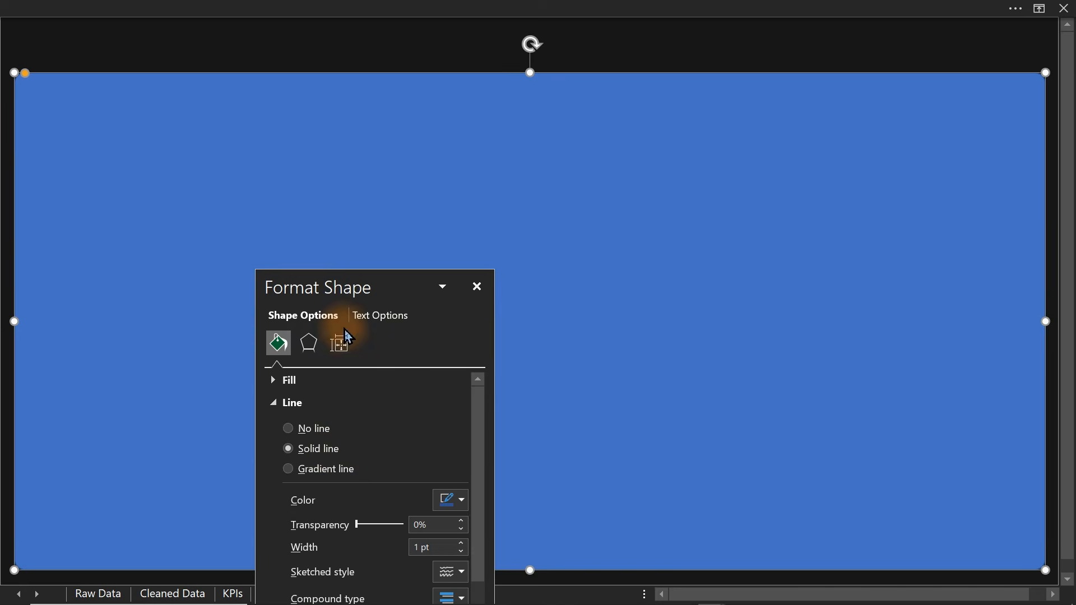
pyautogui.doubleClick(324, 278)
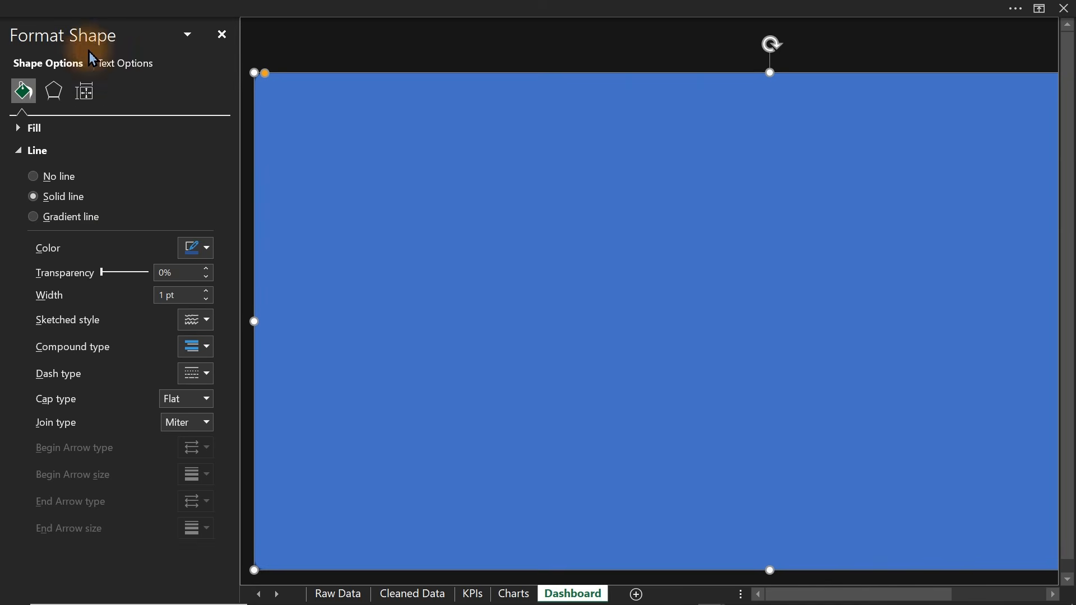
pyautogui.moveTo(91, 57); pyautogui.dragTo(468, 137)
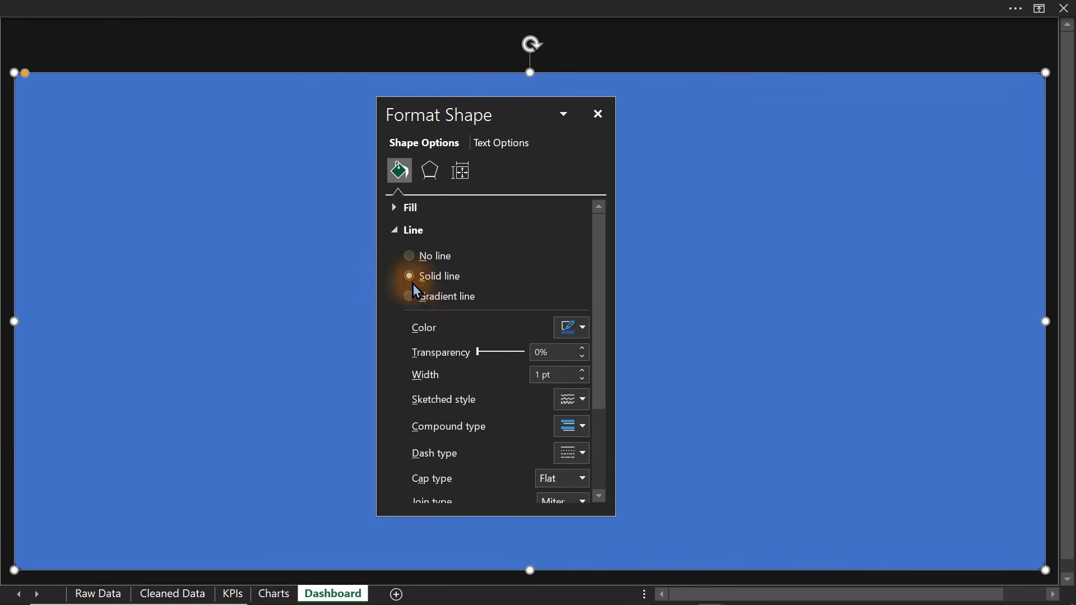
pyautogui.click(412, 257)
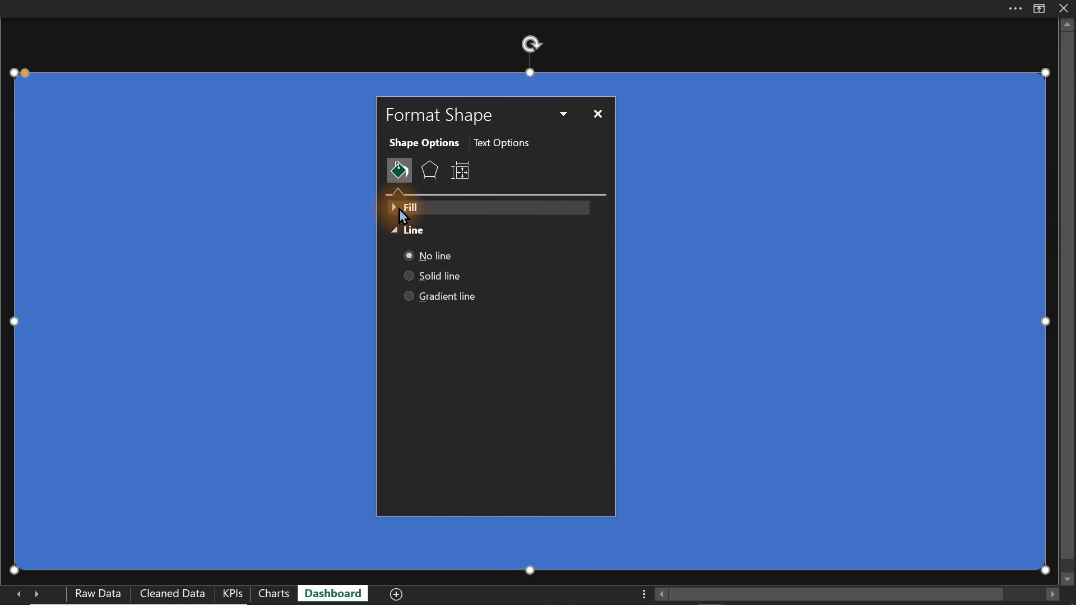
# Fill the large rounded rectangle with the custom light grey colour e1e1e1 and close its formatting options
pyautogui.click(403, 211)
pyautogui.click(572, 346)
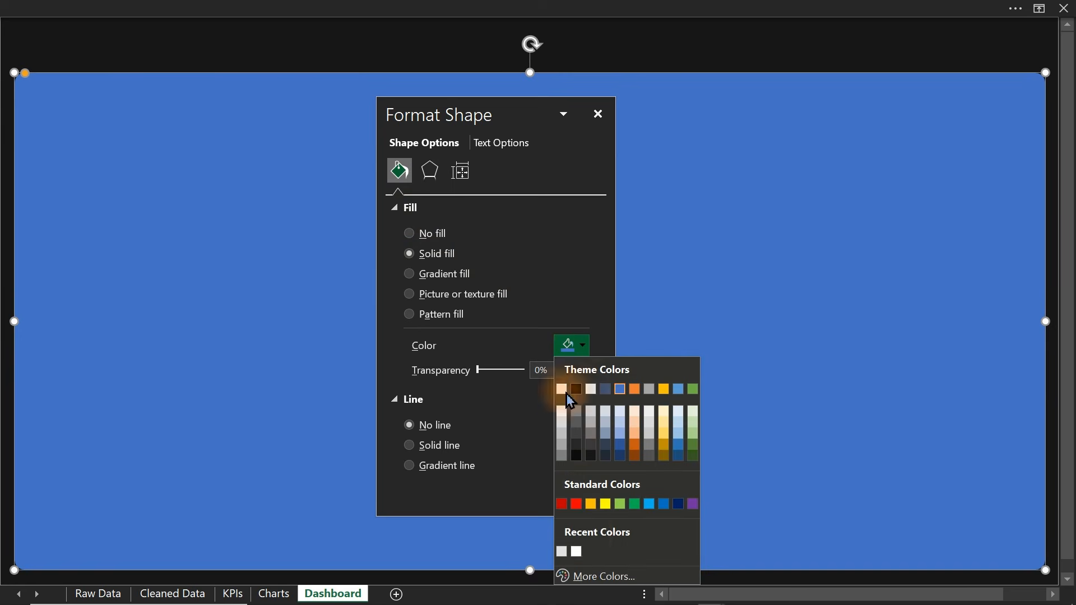
pyautogui.click(599, 577)
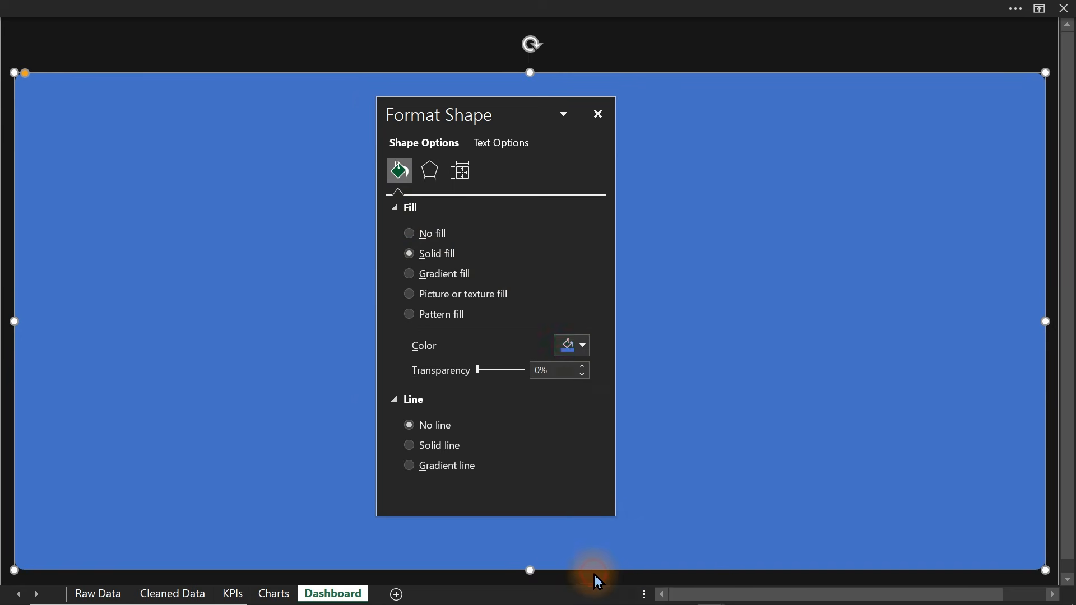
pyautogui.moveTo(476, 335); pyautogui.dragTo(382, 335)
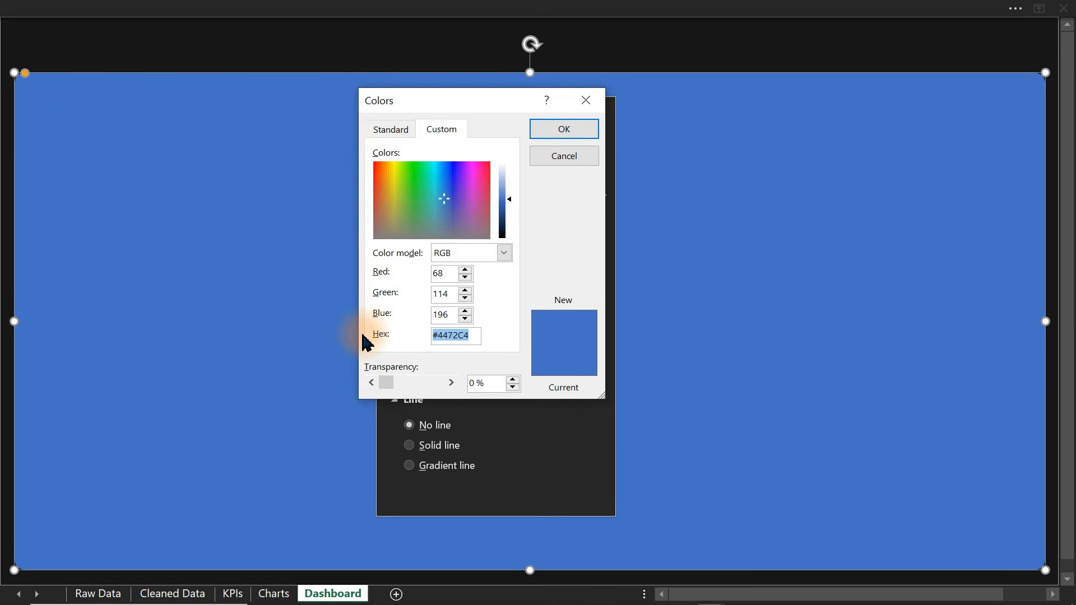
pyautogui.write('e')
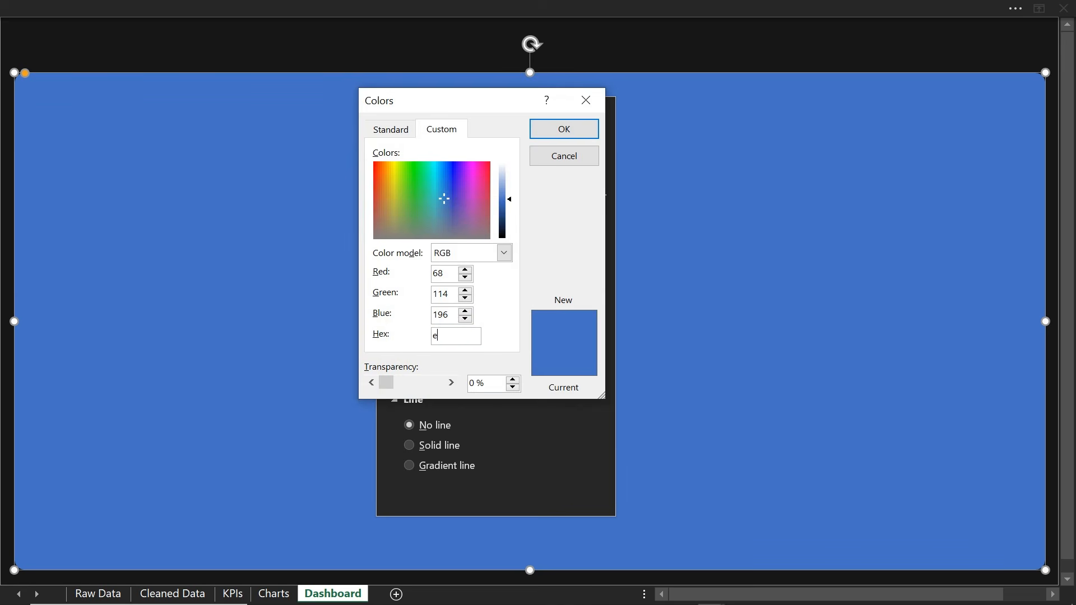
pyautogui.write('1e1e1')
pyautogui.click(564, 133)
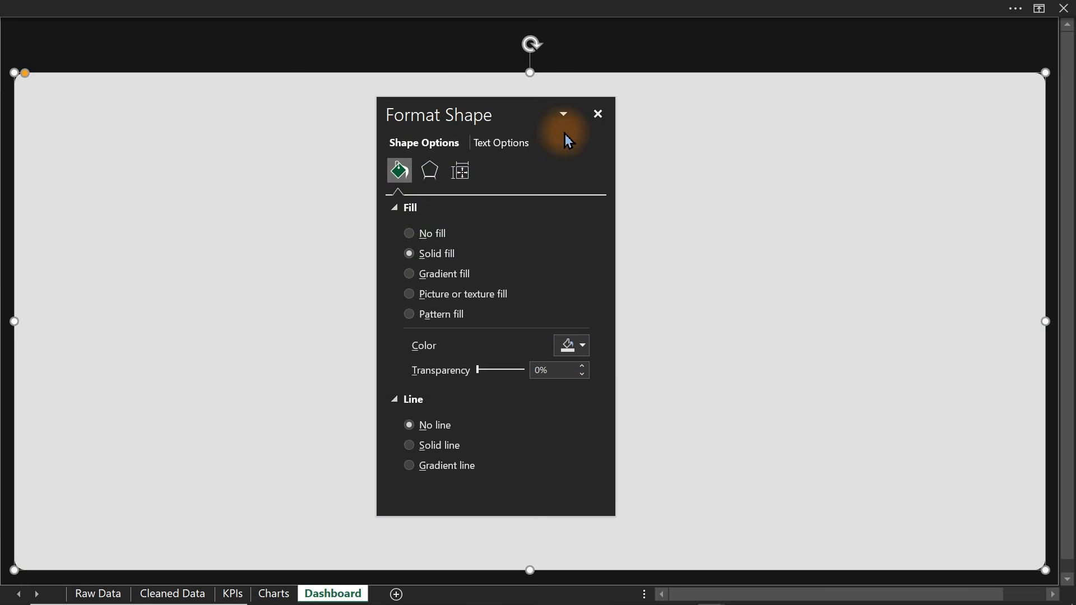
pyautogui.click(321, 59)
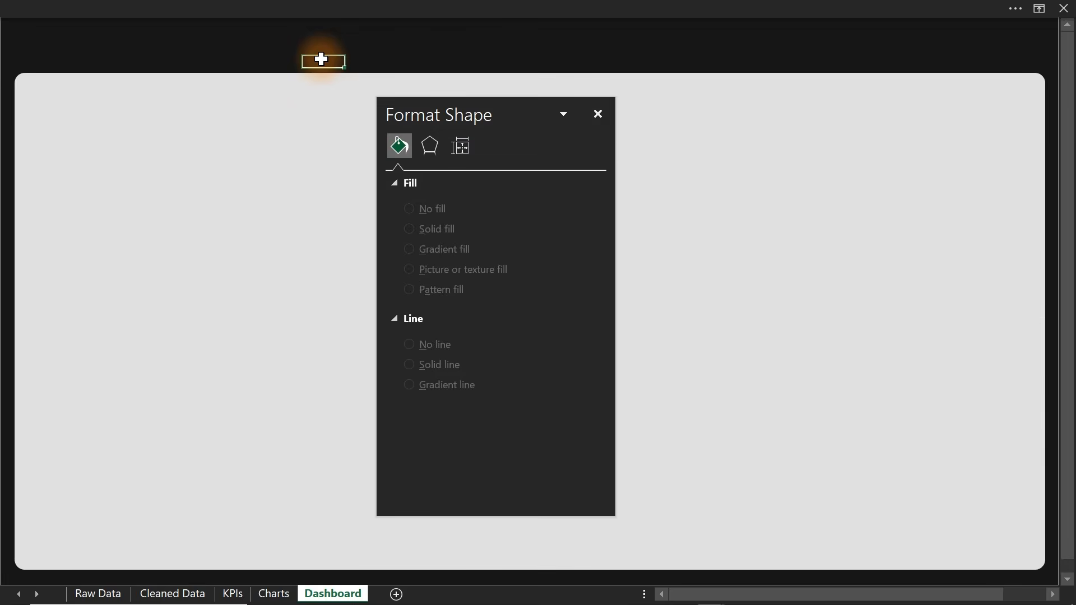
pyautogui.click(597, 114)
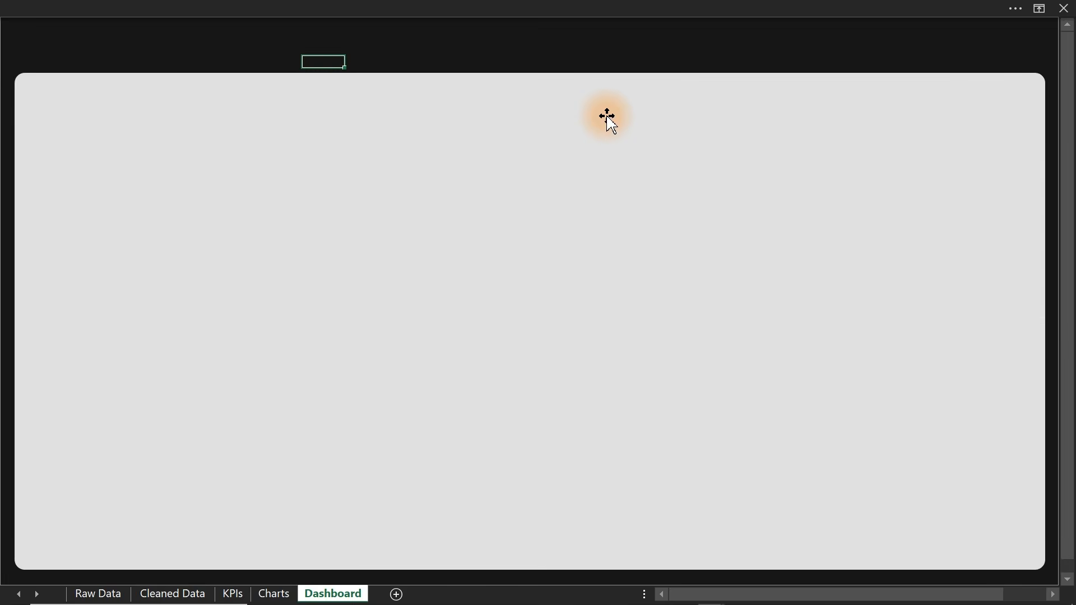
# Examine the hex code of the large rounded rectangle's custom fill colour without changing it
pyautogui.click(610, 123)
pyautogui.hotkey('ctrl', '1')
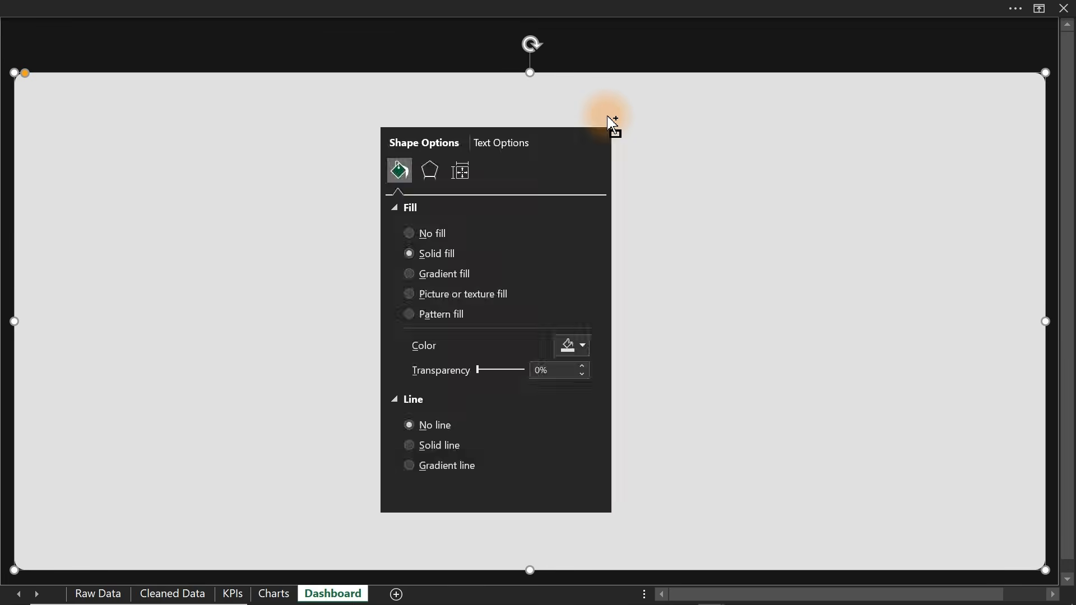
pyautogui.click(570, 348)
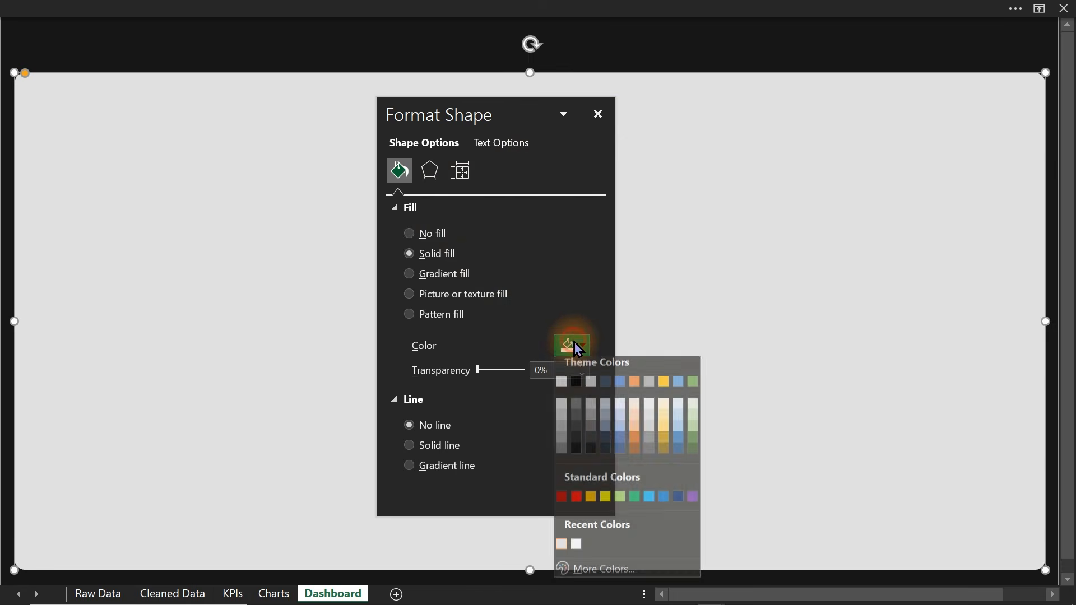
pyautogui.click(593, 577)
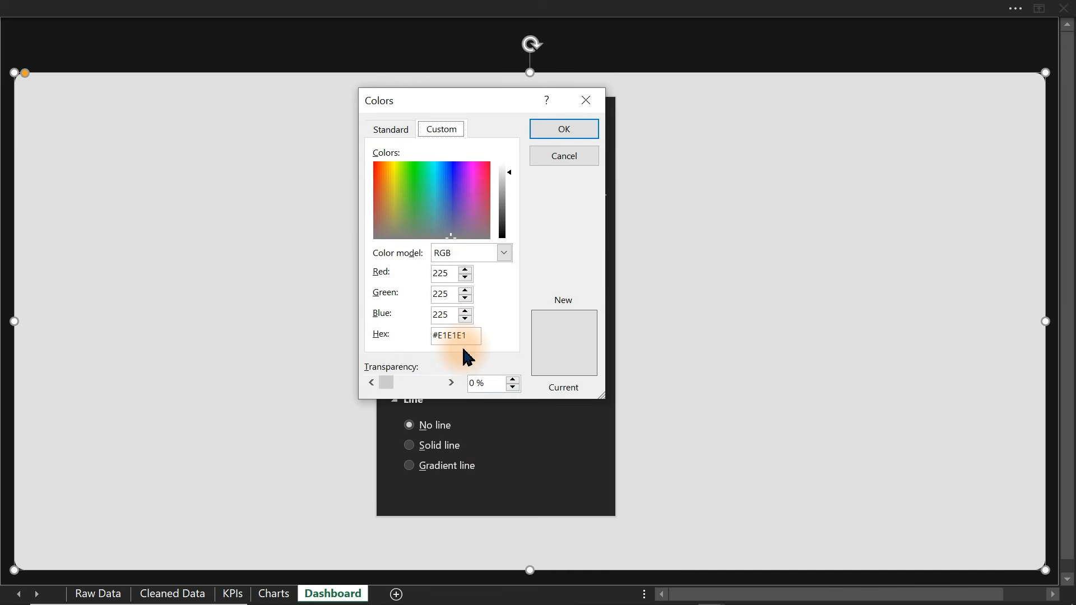
pyautogui.click(555, 159)
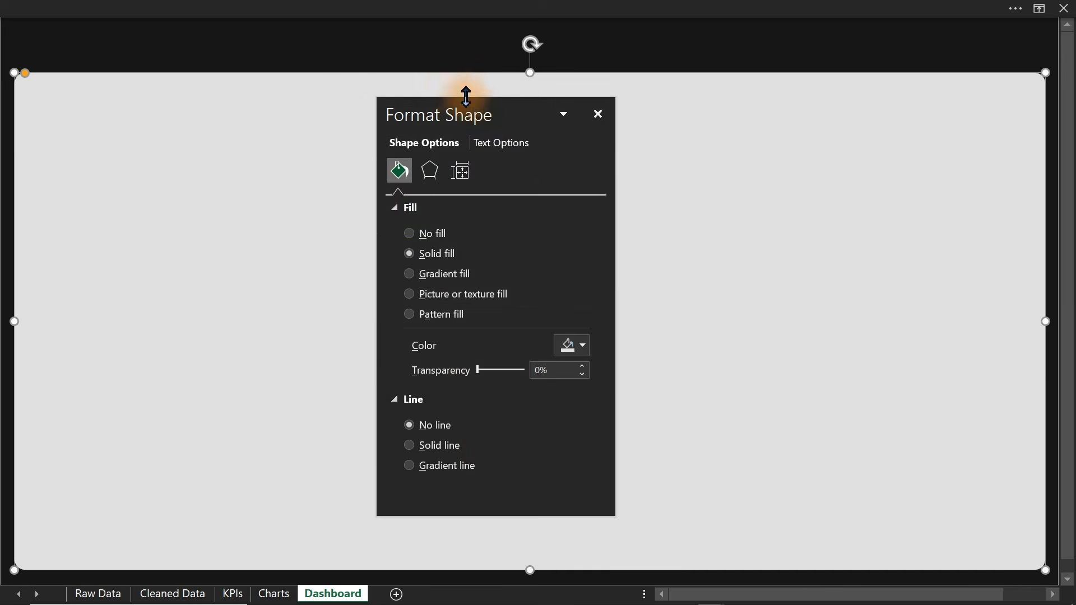
pyautogui.click(420, 49)
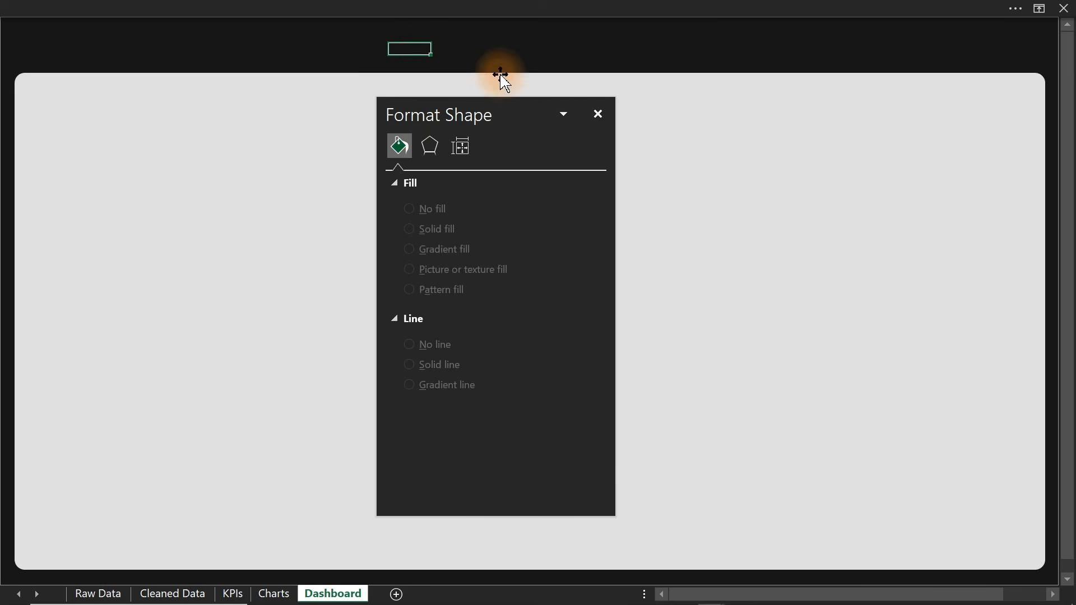
pyautogui.click(595, 114)
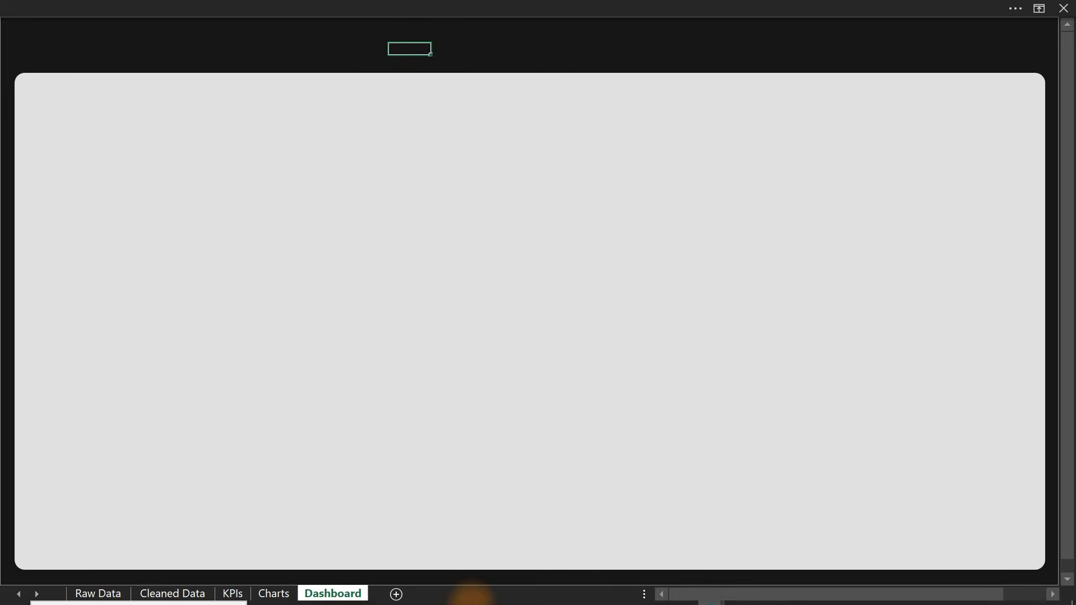
# Switch to Notepad to review the planned list of KPIs and charts, then return to the Dashboard sheet in Excel
pyautogui.moveTo(628, 593)
pyautogui.click(683, 593)
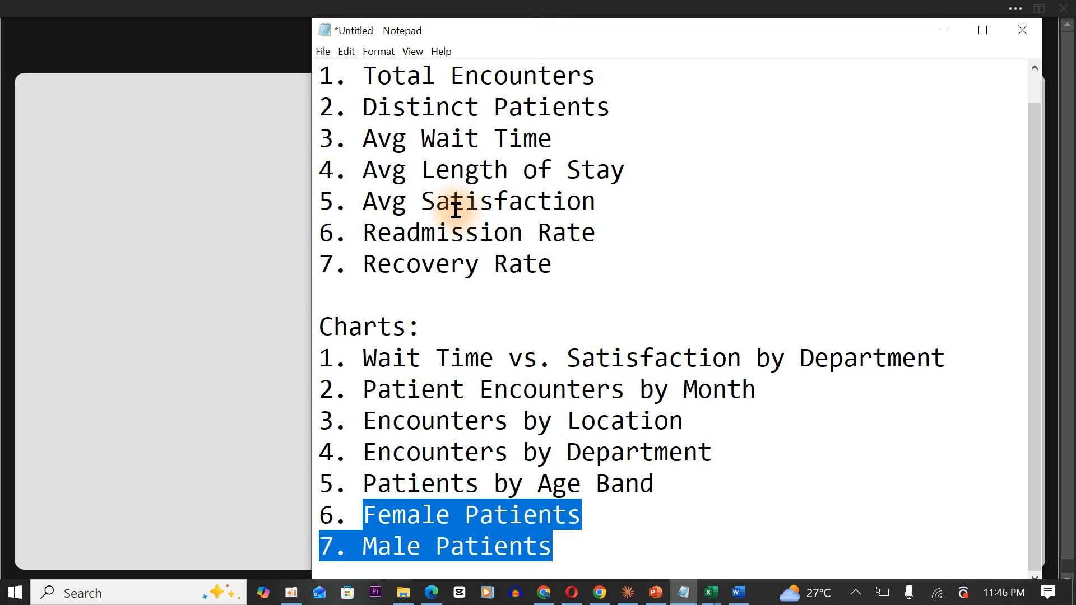
pyautogui.click(291, 74)
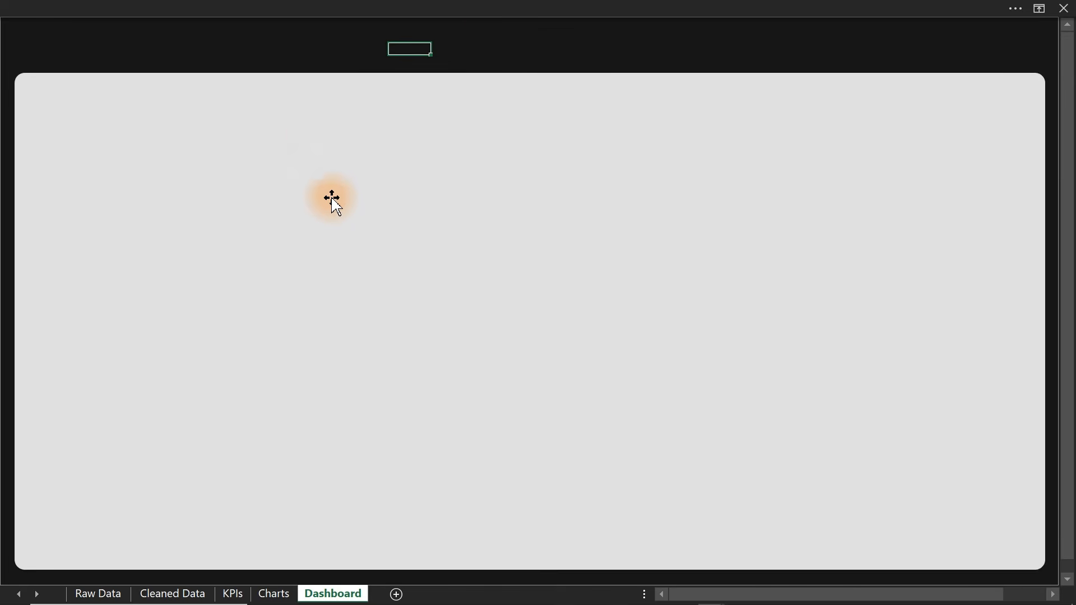
# Duplicate the grey rounded rectangle, shrink the copy to about half its width, and place it inside the original
pyautogui.click(340, 222)
pyautogui.hotkey('ctrl', 'd')
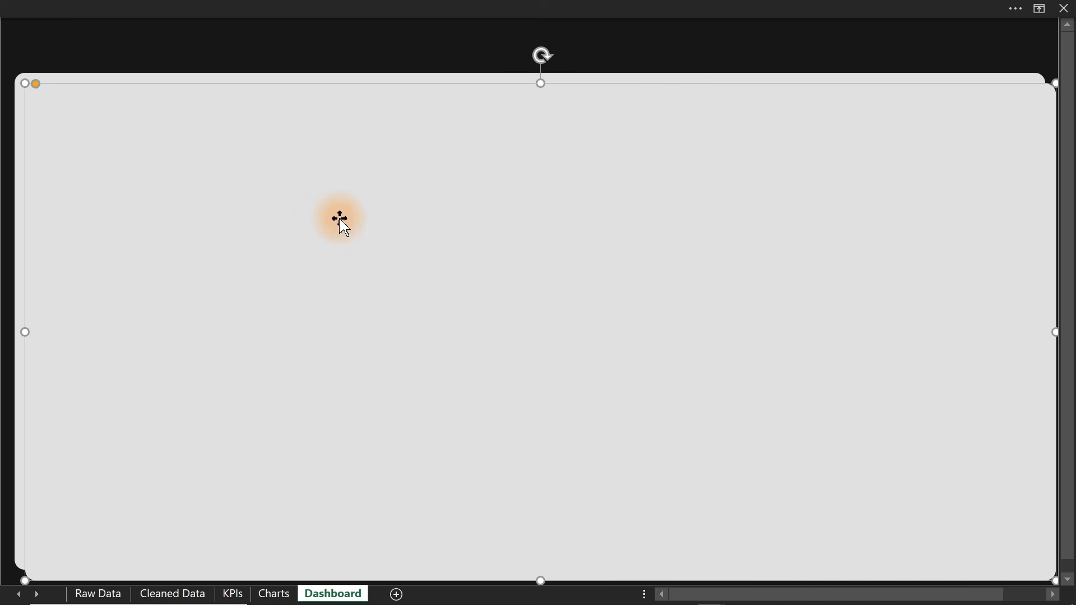
pyautogui.moveTo(24, 86); pyautogui.dragTo(549, 270)
pyautogui.moveTo(656, 358); pyautogui.dragTo(239, 247)
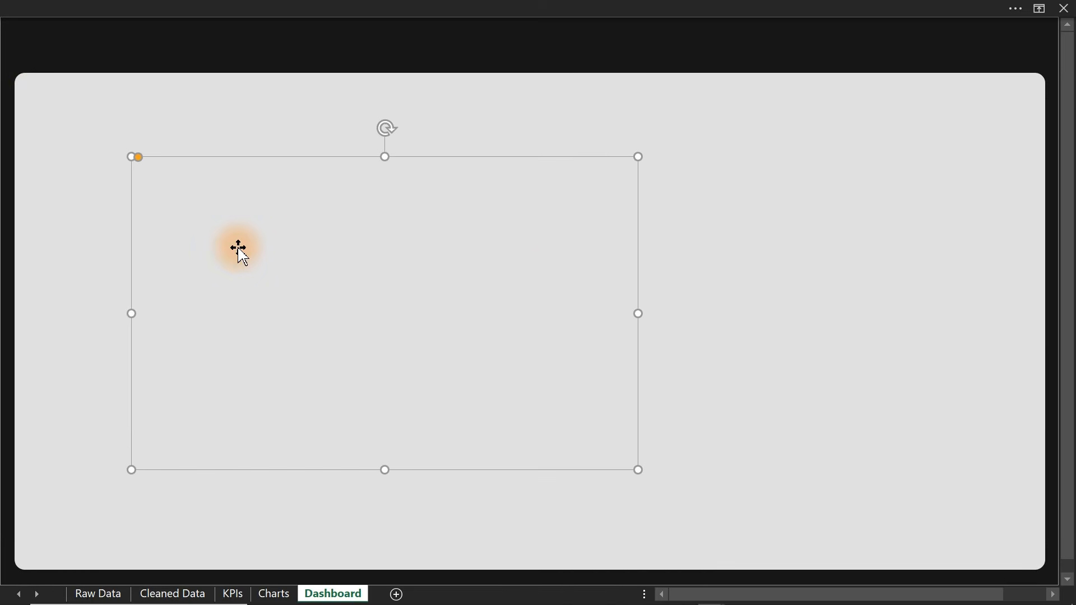
# Fill the smaller duplicated rounded rectangle with white
pyautogui.doubleClick(243, 255)
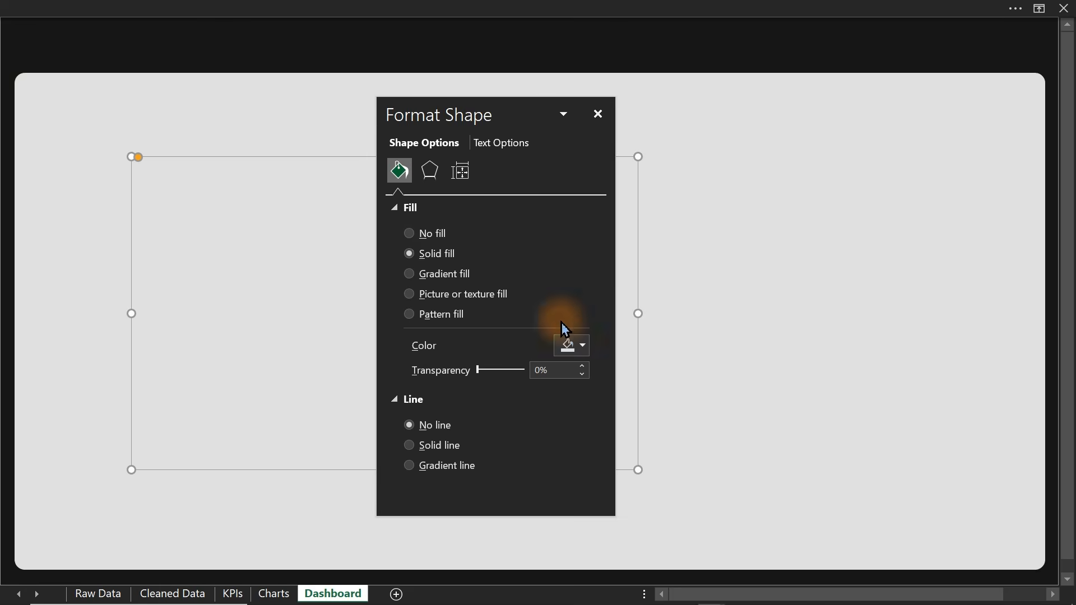
pyautogui.click(568, 345)
pyautogui.click(562, 387)
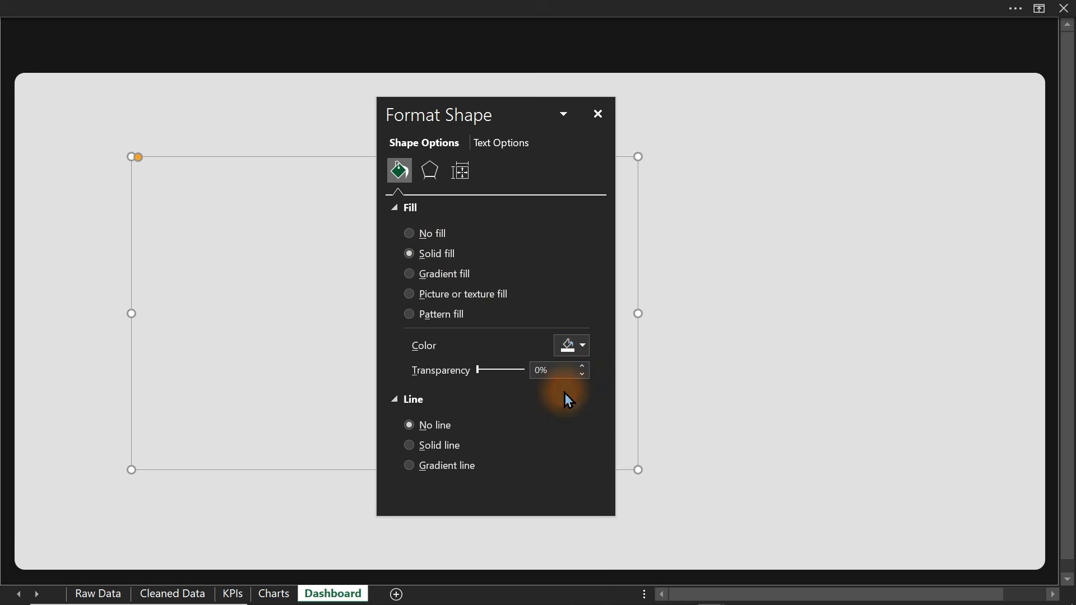
# Shrink the white rounded rectangle to a small card, adjust its corner rounding, and place it in the grey panel's upper-left corner
pyautogui.moveTo(423, 113); pyautogui.dragTo(802, 305)
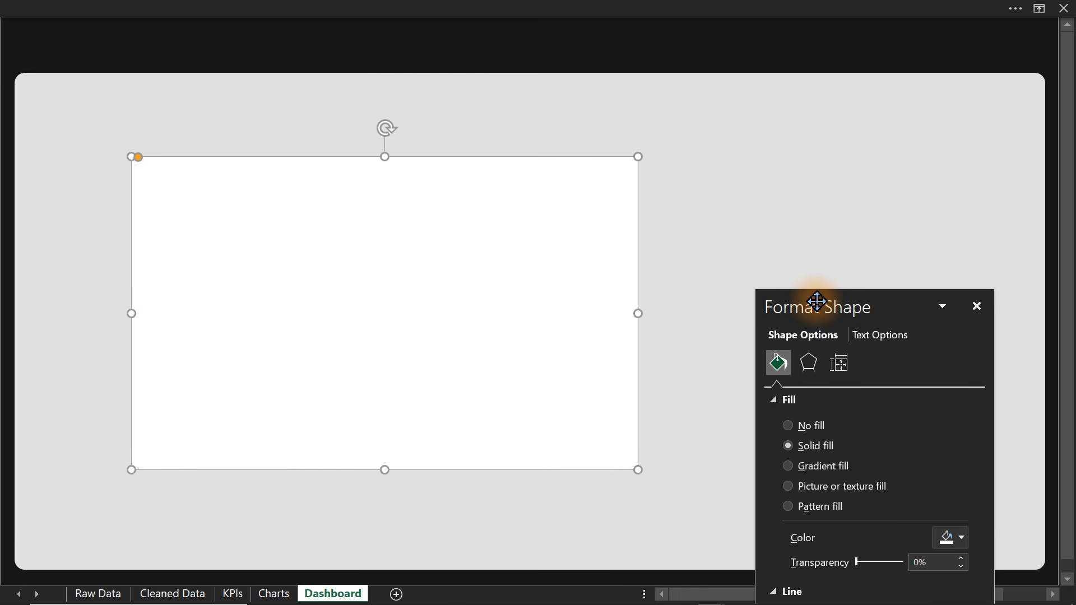
pyautogui.moveTo(638, 470); pyautogui.dragTo(241, 214)
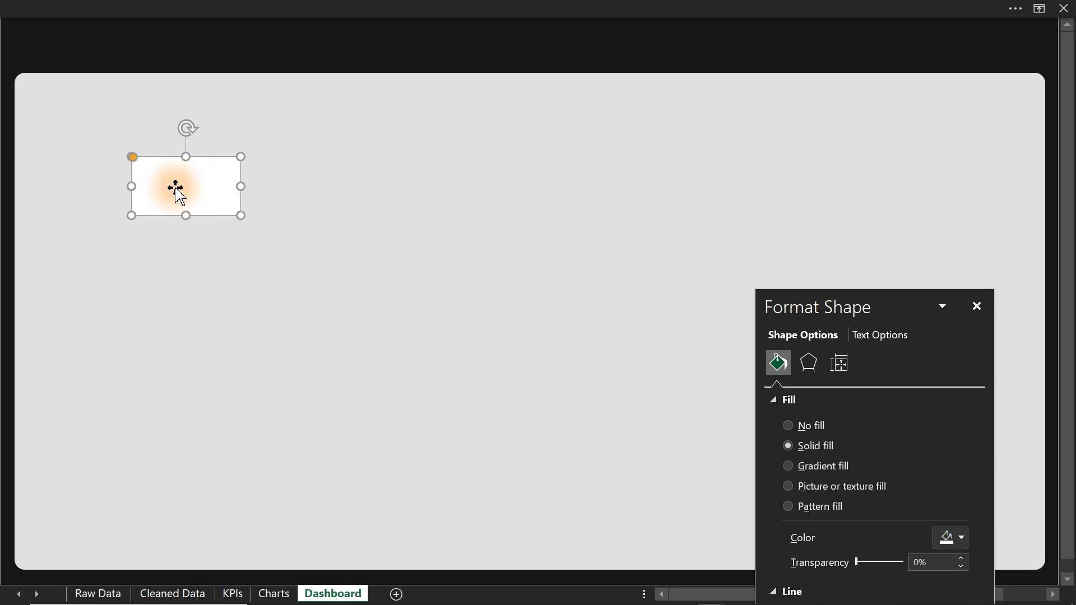
pyautogui.moveTo(132, 157); pyautogui.dragTo(136, 156)
pyautogui.moveTo(183, 199); pyautogui.dragTo(81, 130)
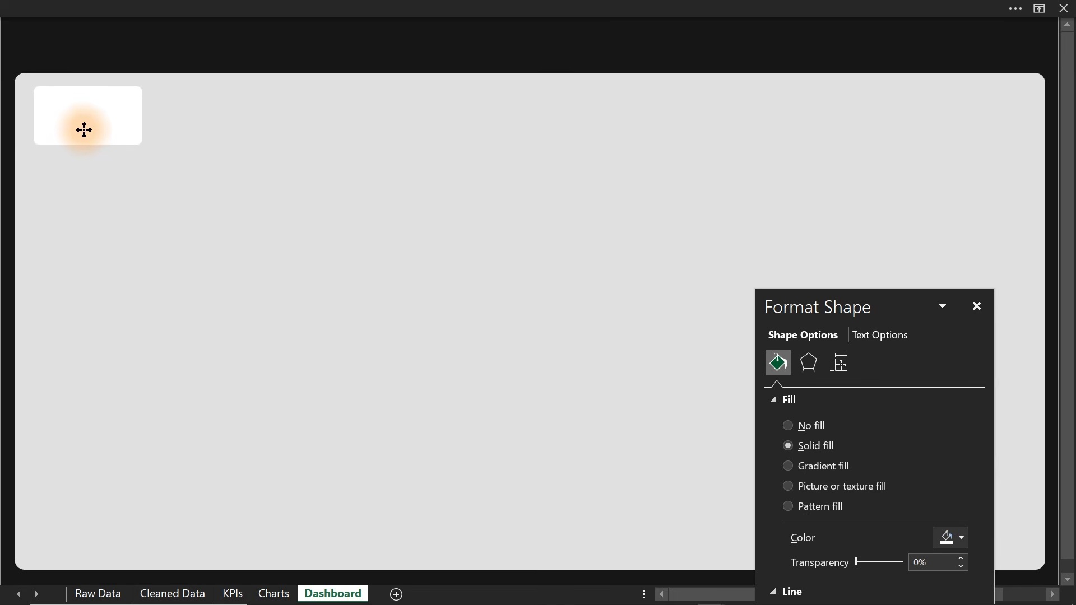
pyautogui.moveTo(83, 131); pyautogui.dragTo(83, 131)
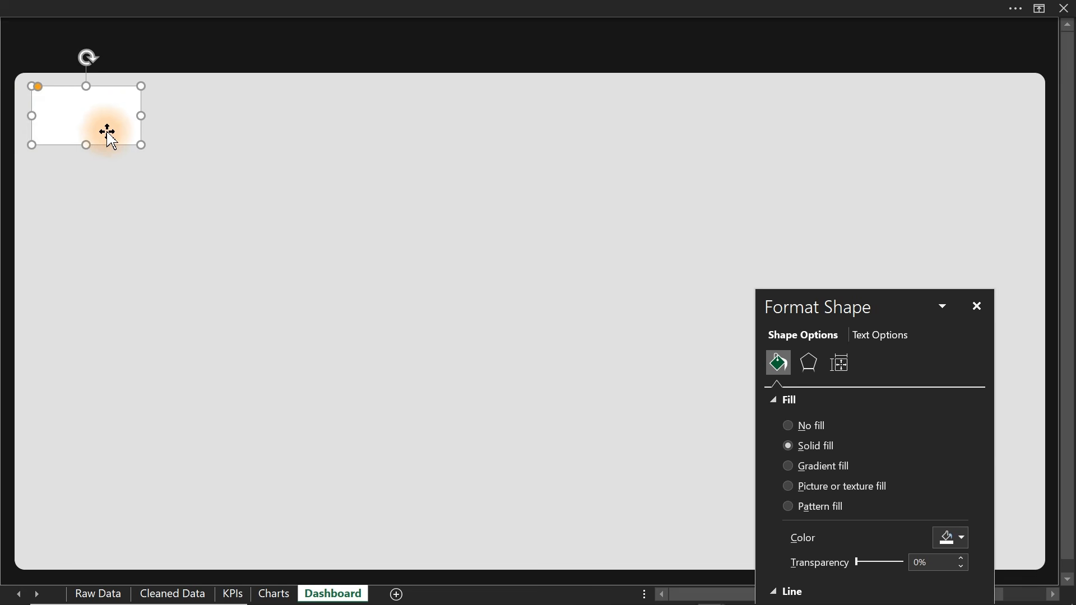
# Try to duplicate the small white card into a row of seven across the top of the grey panel
pyautogui.hotkey('ctrl', 'd')
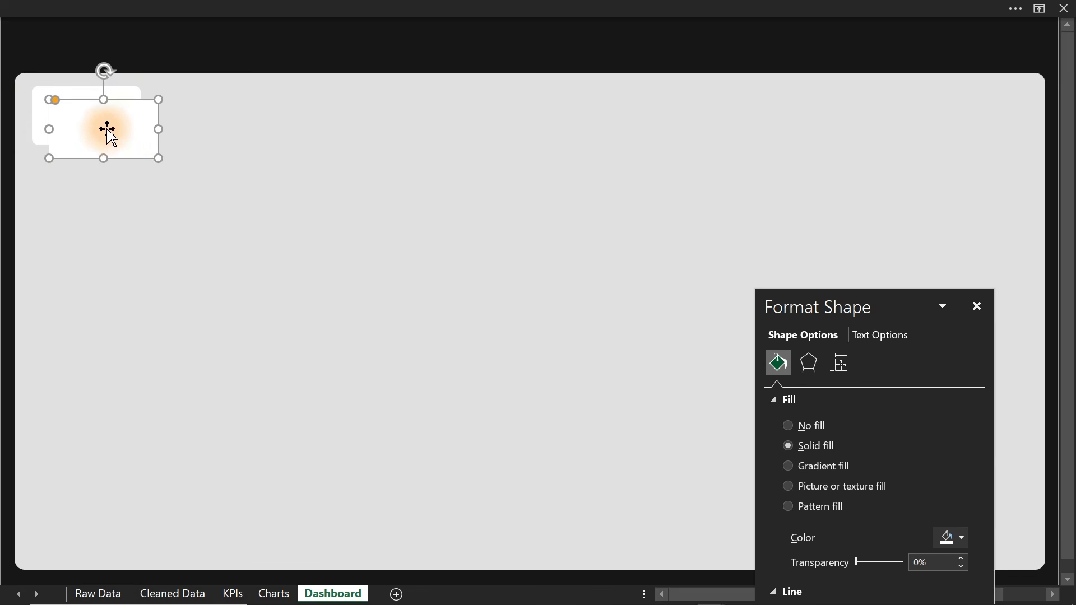
pyautogui.moveTo(108, 129); pyautogui.dragTo(227, 118)
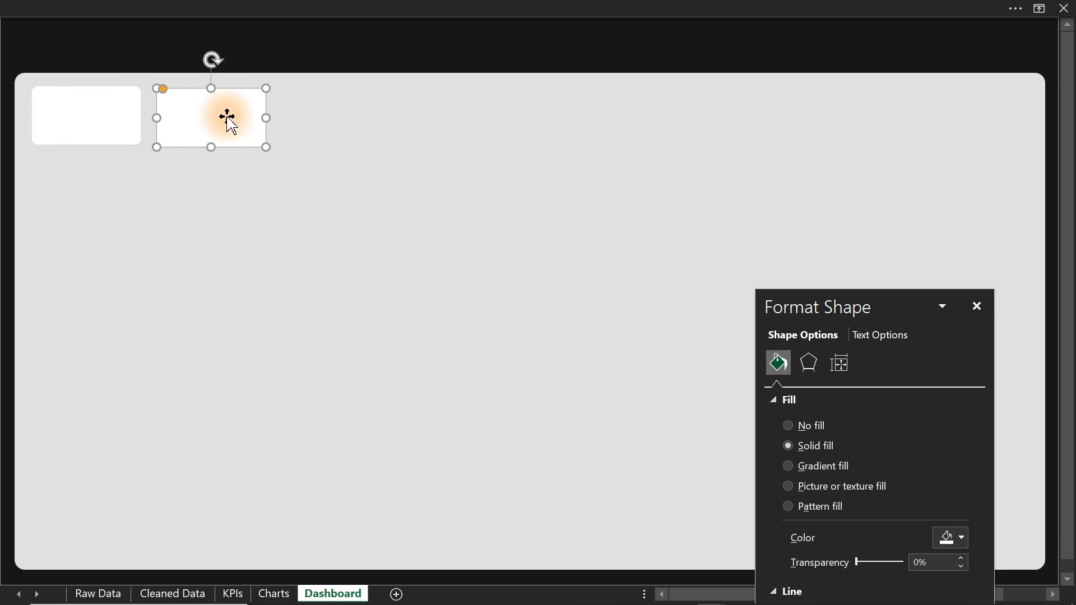
pyautogui.hotkey('ctrl', 'd')
pyautogui.hotkey('ctrl', 'd')
pyautogui.hotkey('ctrl', 'd')
pyautogui.hotkey('ctrl', 'd')
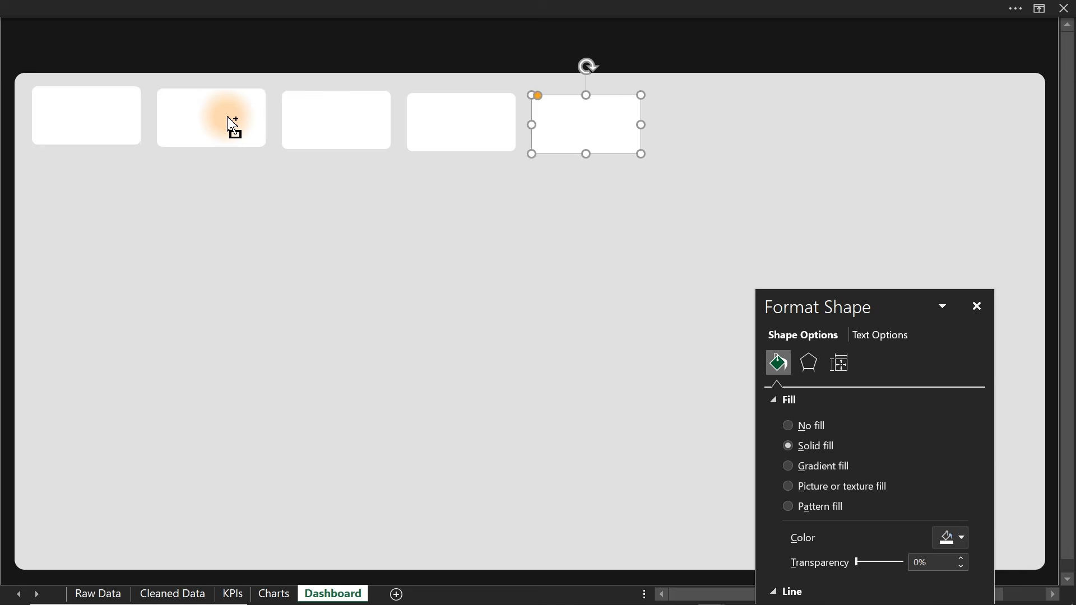
pyautogui.hotkey('ctrl', 'd')
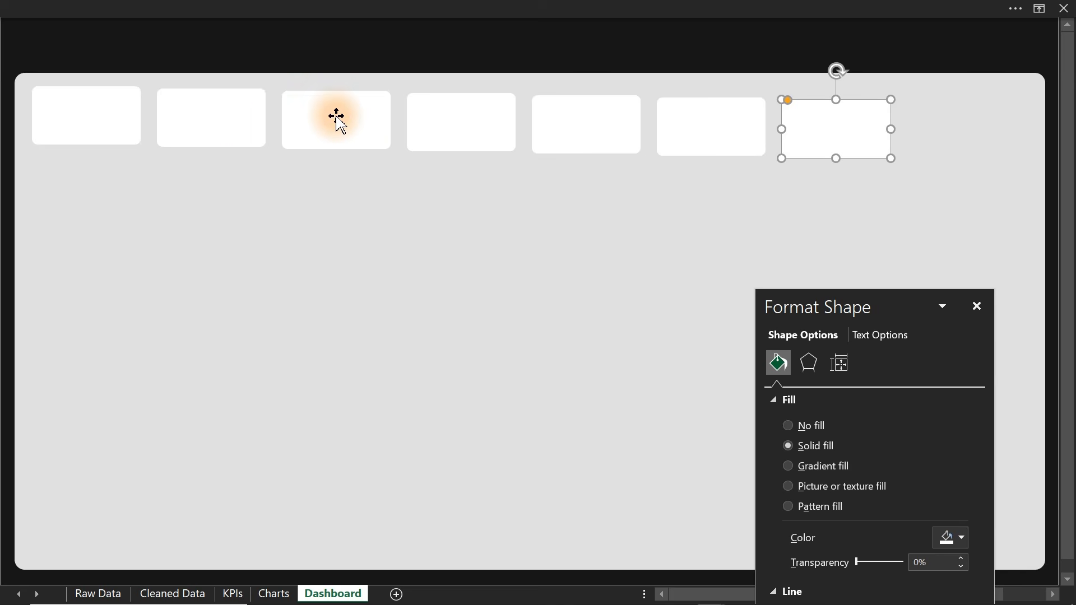
# Undo all the duplicated cards, leaving only the original white card
pyautogui.hotkey('ctrl', 'z')
pyautogui.hotkey('ctrl', 'z')
pyautogui.hotkey('ctrl', 'z')
pyautogui.hotkey('ctrl', 'z')
pyautogui.hotkey('ctrl', 'z')
pyautogui.hotkey('ctrl', 'z')
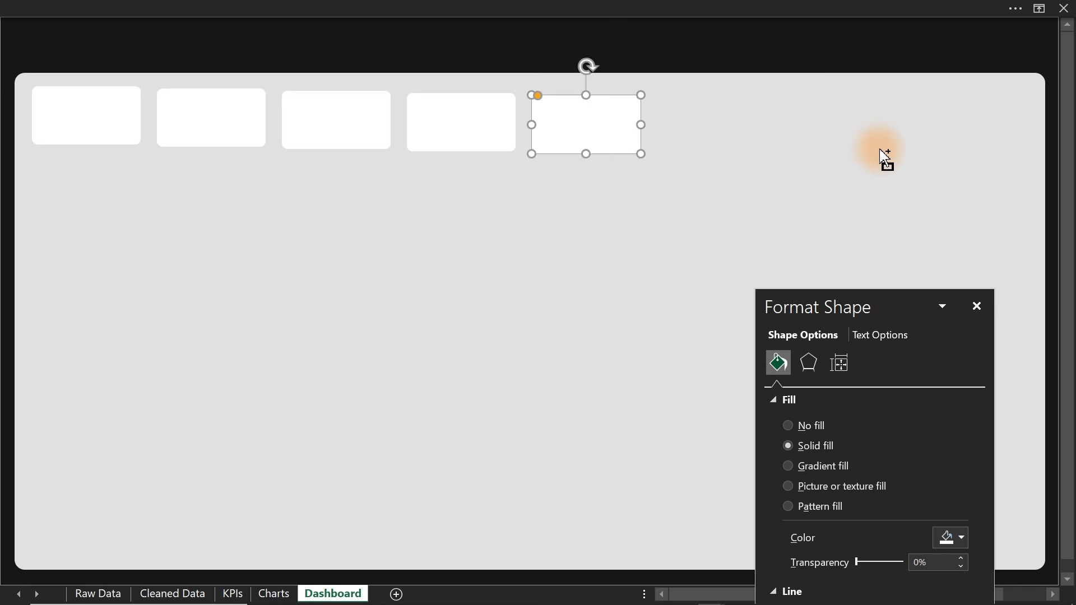
pyautogui.hotkey('ctrl', 'z')
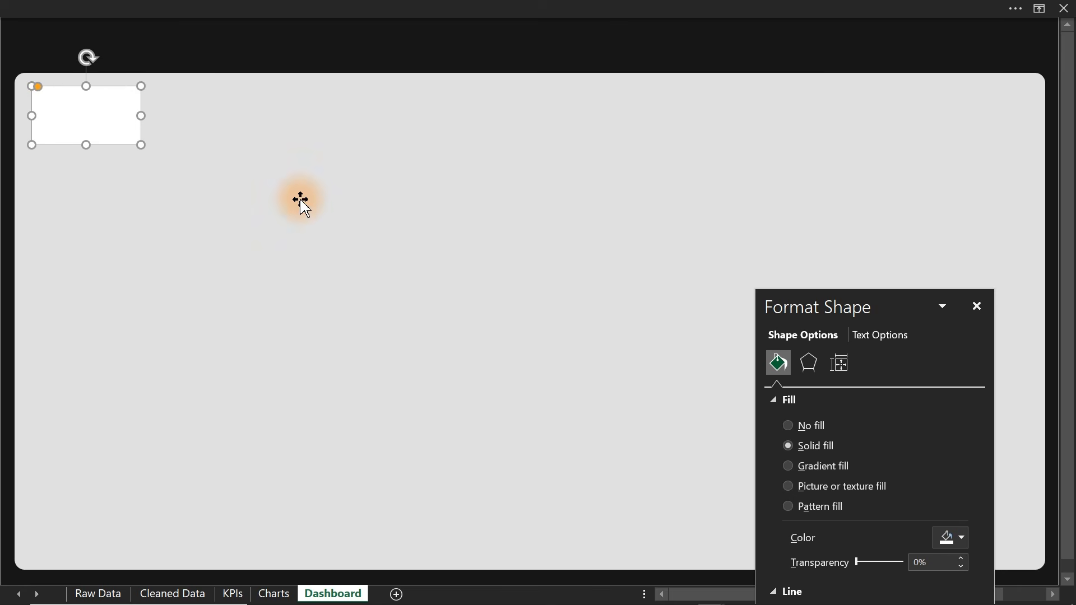
# Enlarge the white card slightly in both width and height
pyautogui.click(142, 148)
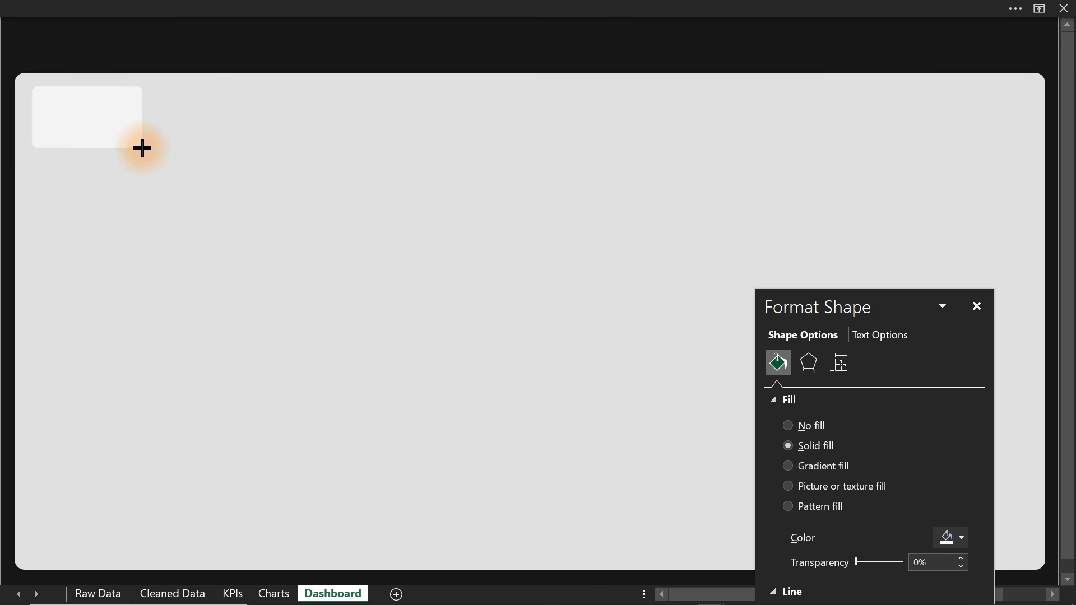
pyautogui.click(149, 151)
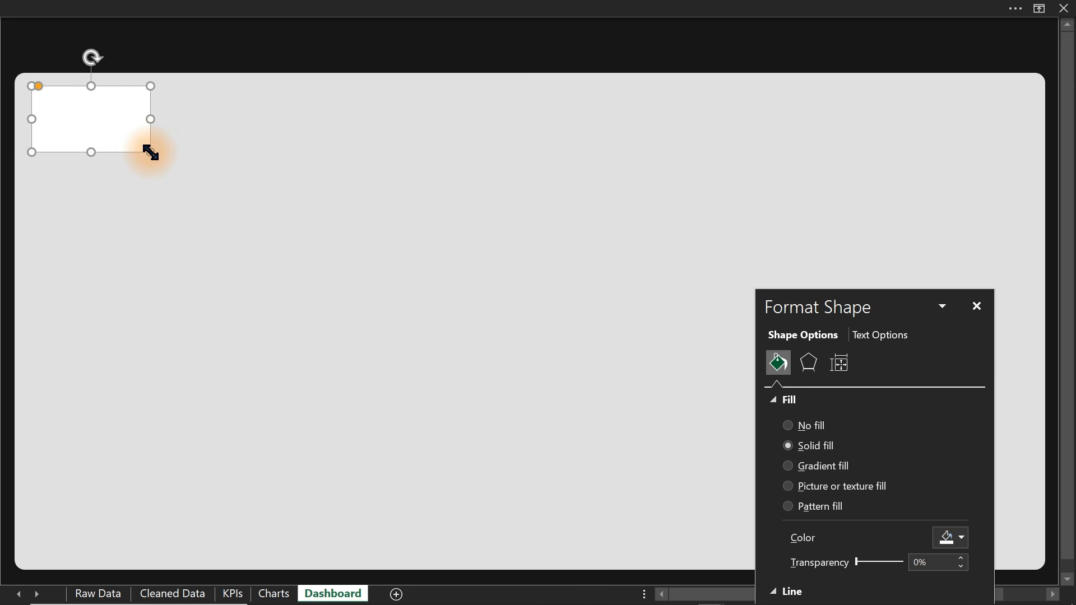
# Try to fill the top of the grey panel with a row of seven copies of the enlarged card
pyautogui.moveTo(113, 142); pyautogui.dragTo(247, 135)
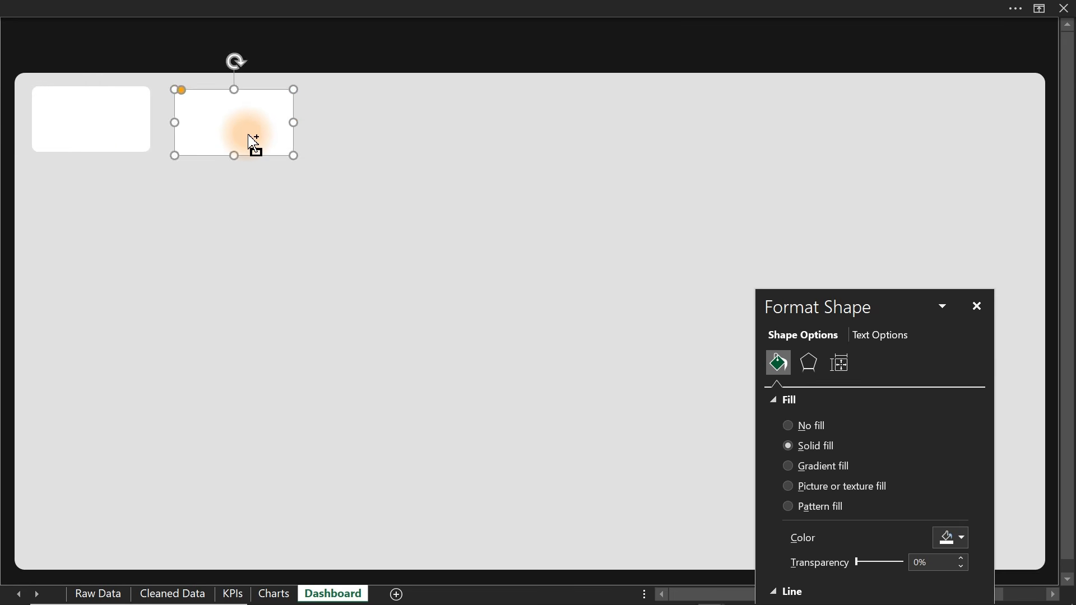
pyautogui.hotkey('ctrl', 'd')
pyautogui.hotkey('ctrl', 'd')
pyautogui.hotkey('ctrl', 'd')
pyautogui.hotkey('ctrl', 'd')
pyautogui.hotkey('ctrl', 'd')
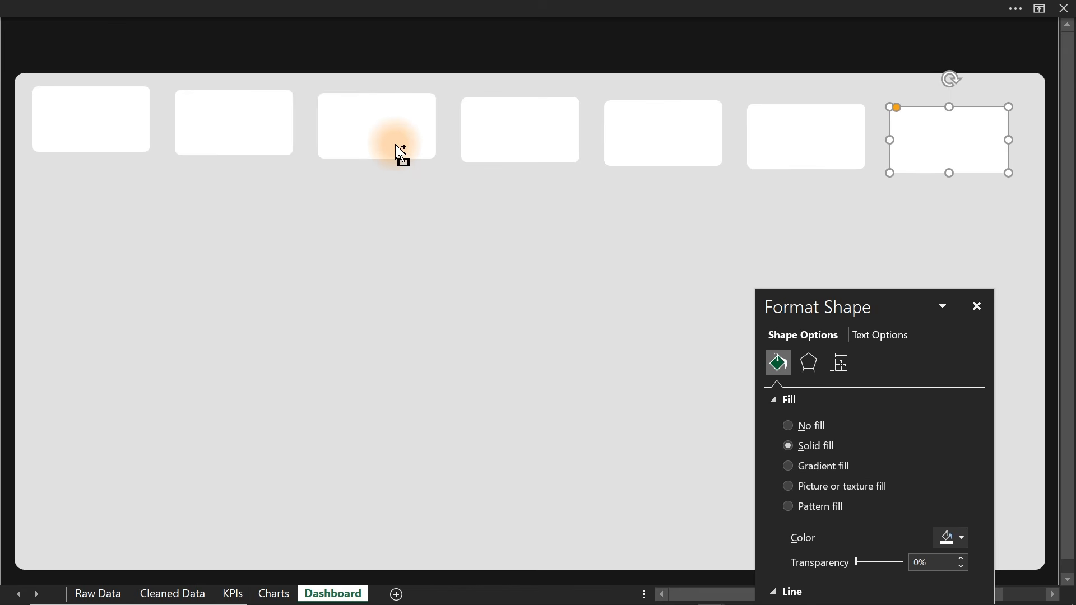
# Undo the row of enlarged card copies back to the single card
pyautogui.hotkey('ctrl', 'z')
pyautogui.hotkey('ctrl', 'z')
pyautogui.hotkey('ctrl', 'z')
pyautogui.hotkey('ctrl', 'z')
pyautogui.hotkey('ctrl', 'z')
pyautogui.hotkey('ctrl', 'z')
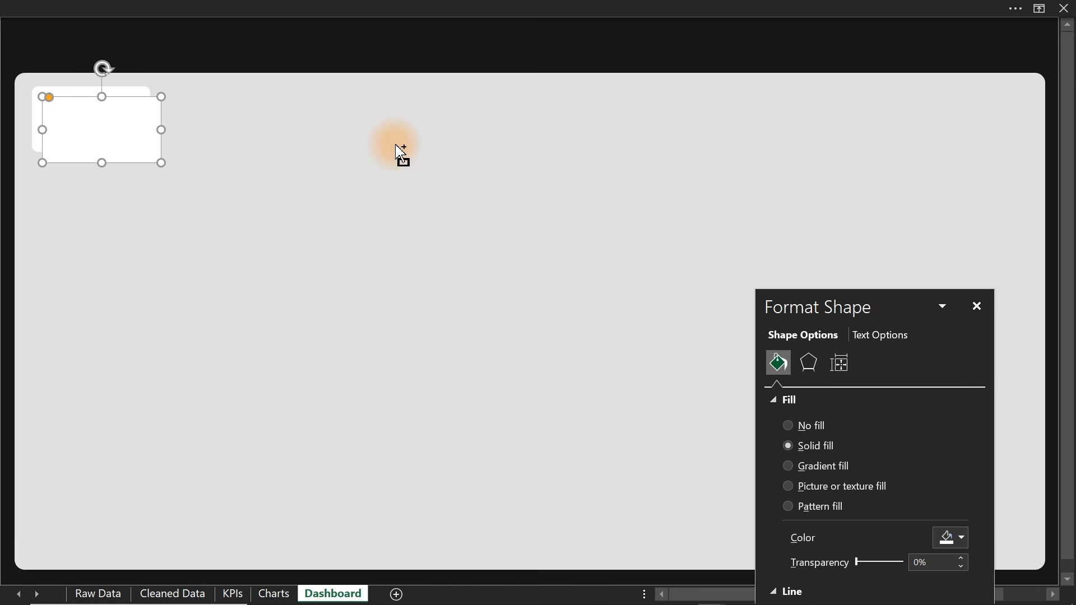
pyautogui.hotkey('ctrl', 'z')
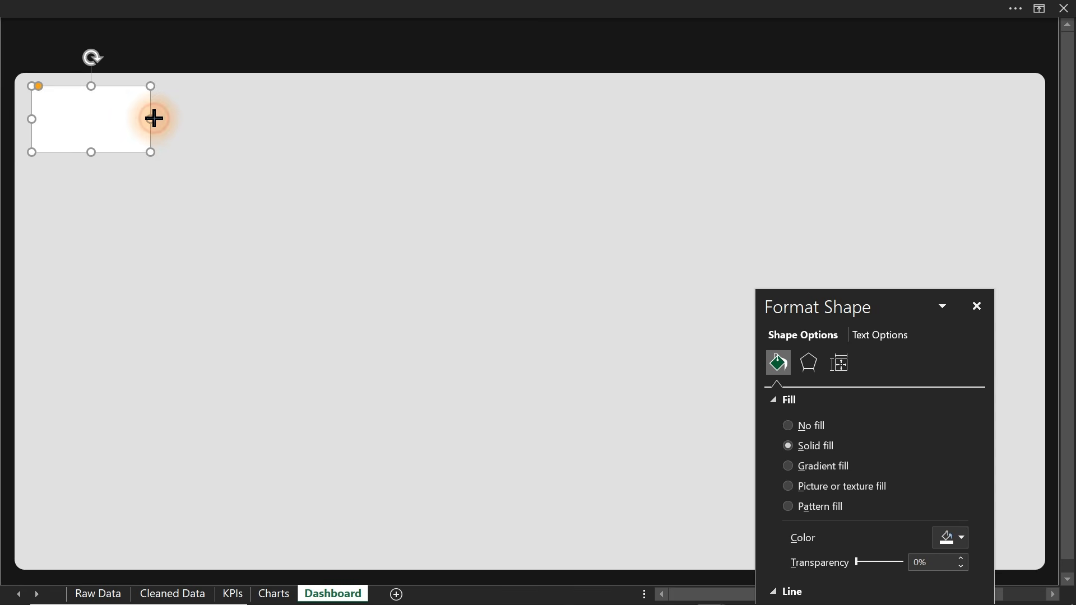
# Widen the white card slightly while keeping its height
pyautogui.moveTo(154, 118); pyautogui.dragTo(158, 120)
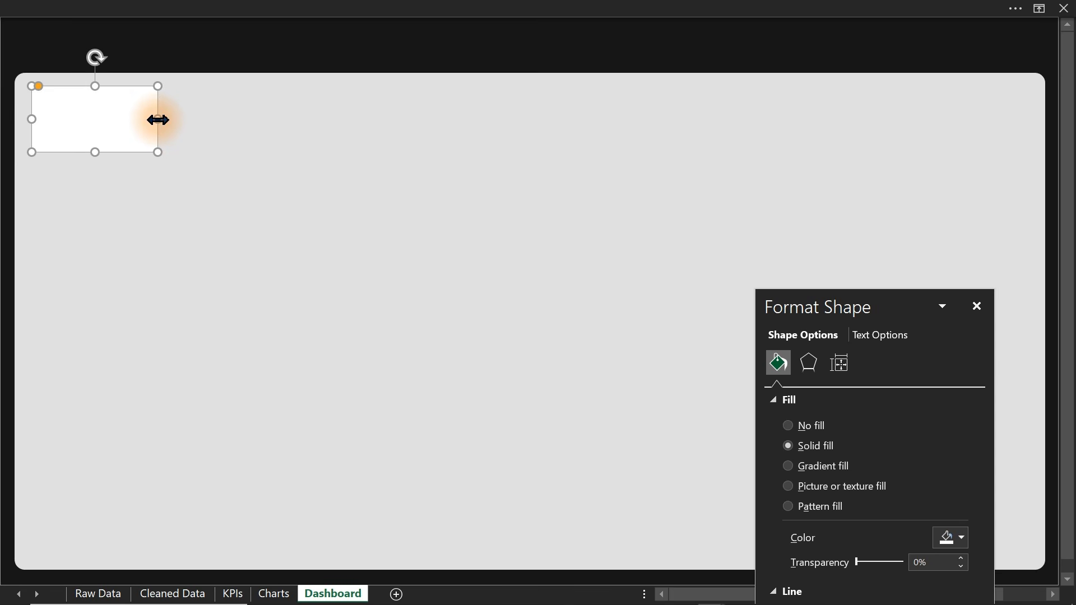
# Draw a small circle below the white card and remove its outline
pyautogui.click(180, 9)
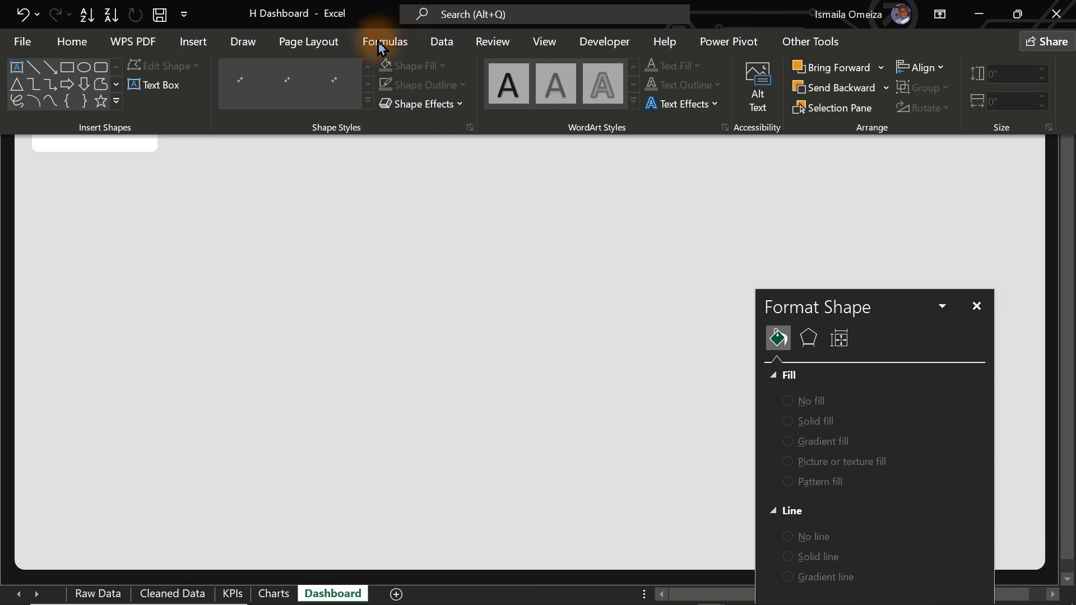
pyautogui.click(84, 67)
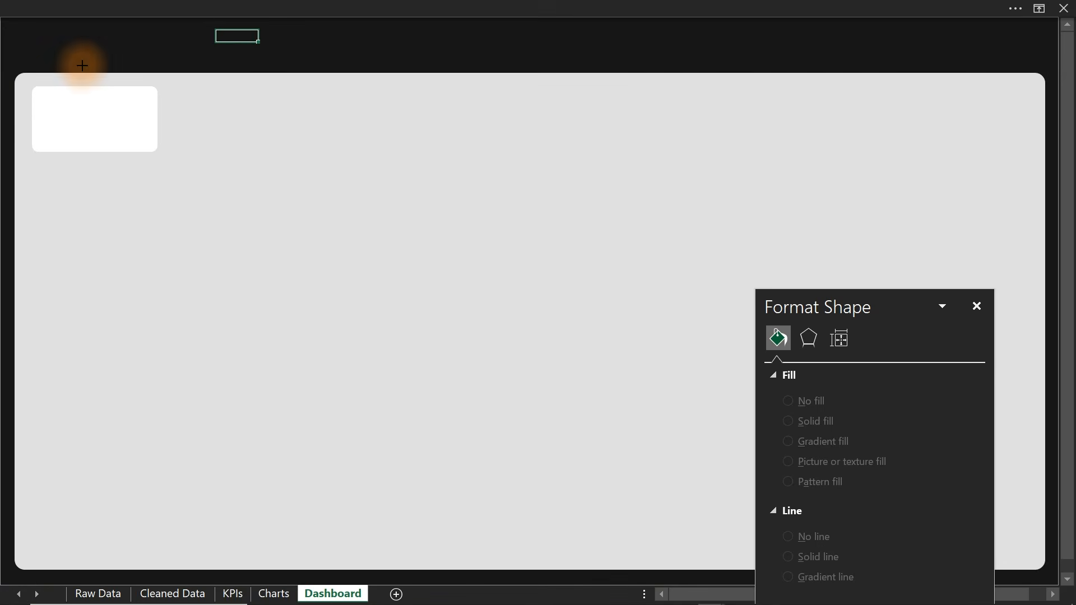
pyautogui.moveTo(170, 212); pyautogui.dragTo(197, 235)
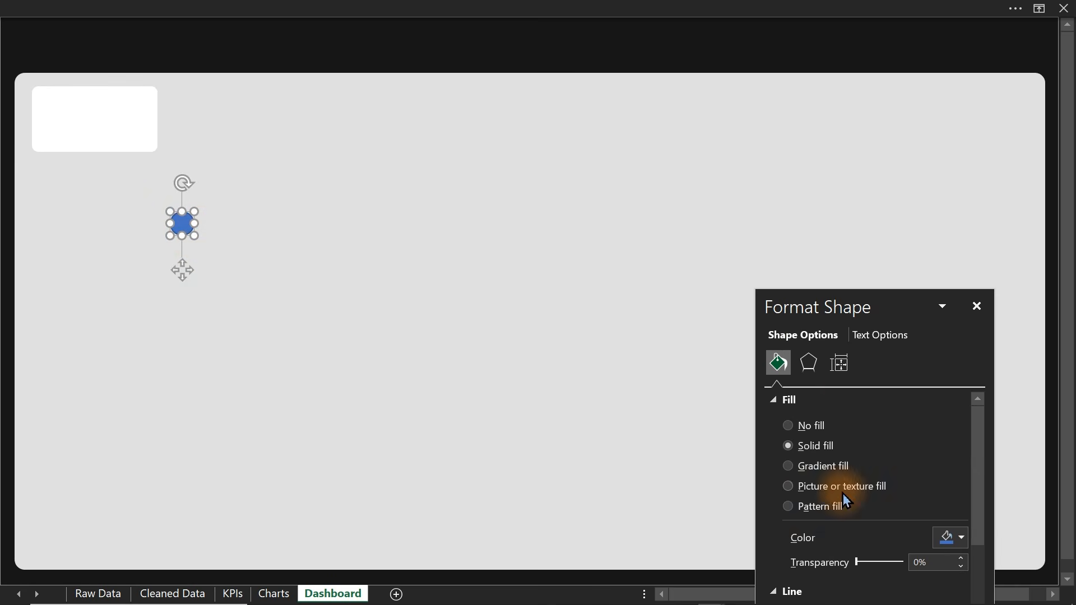
pyautogui.moveTo(839, 315); pyautogui.dragTo(704, 192)
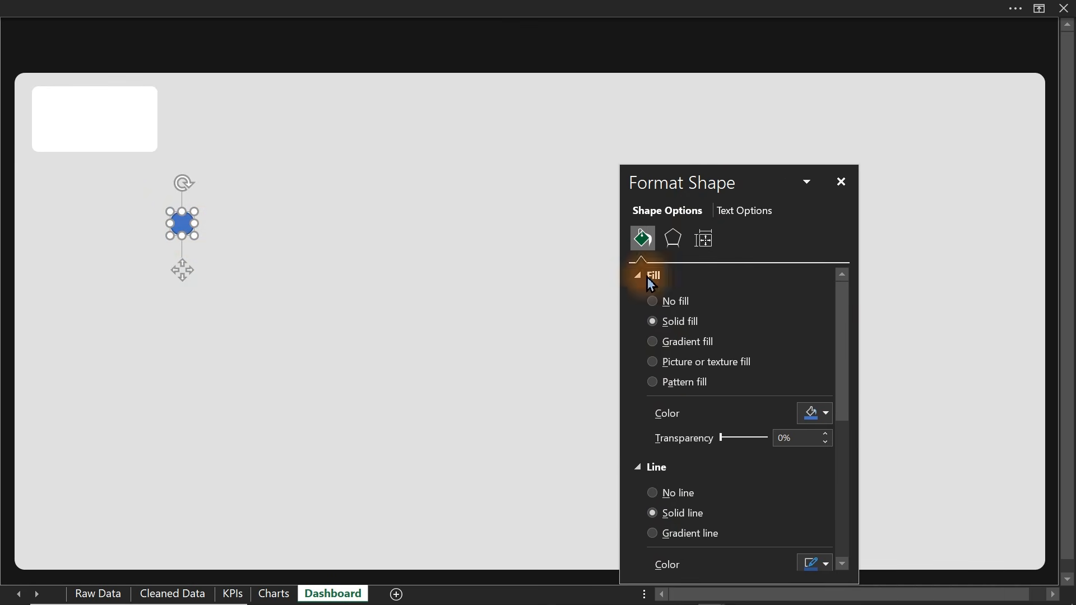
pyautogui.click(666, 495)
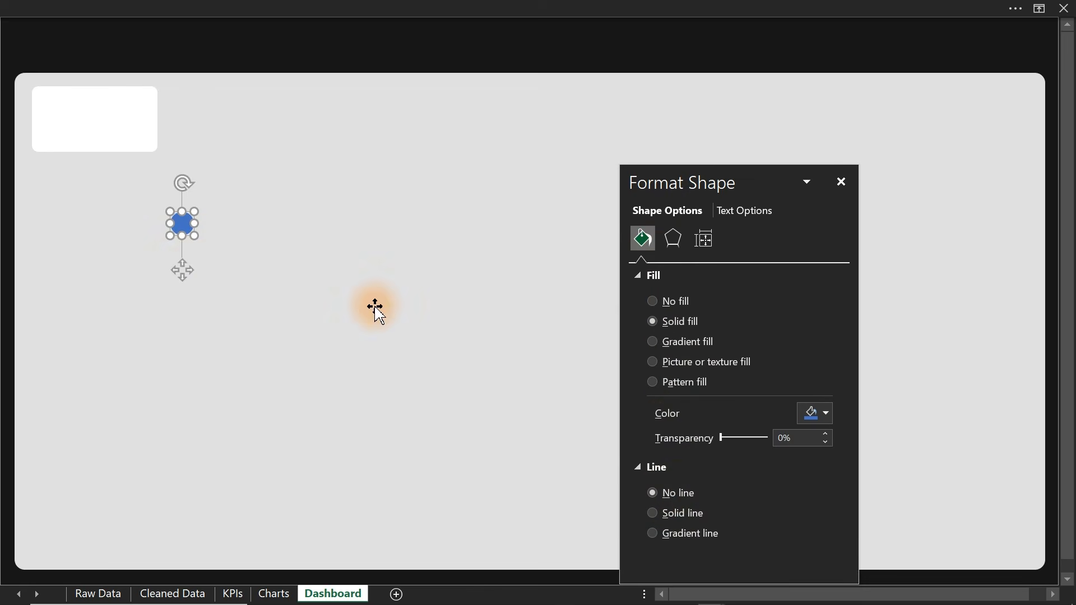
# Move the circle into the white card's upper-left corner and fill it with the recently used light grey
pyautogui.moveTo(184, 268); pyautogui.dragTo(56, 148)
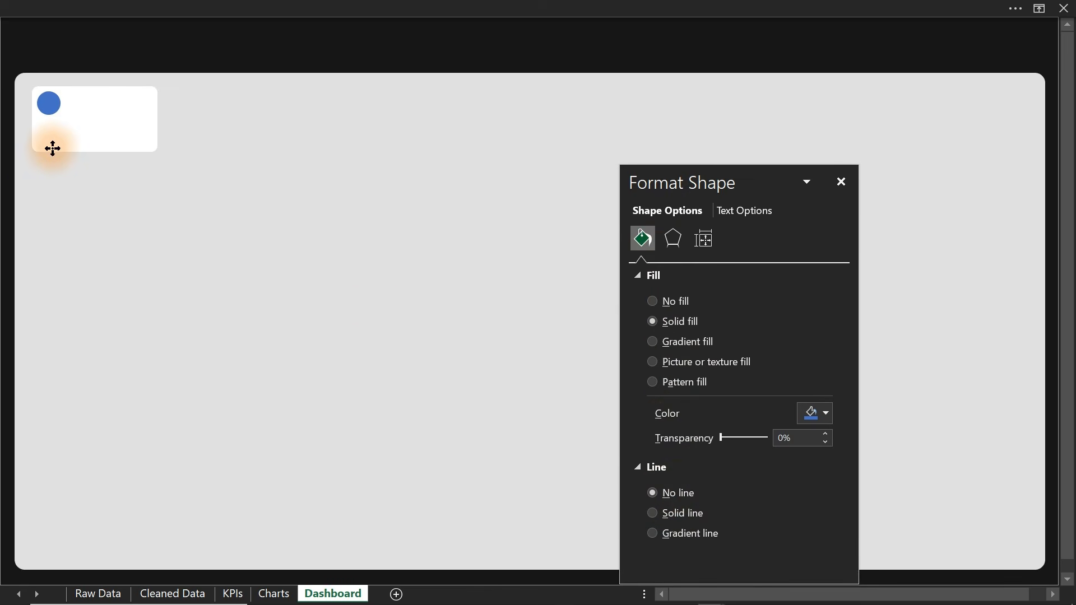
pyautogui.moveTo(53, 147); pyautogui.dragTo(52, 148)
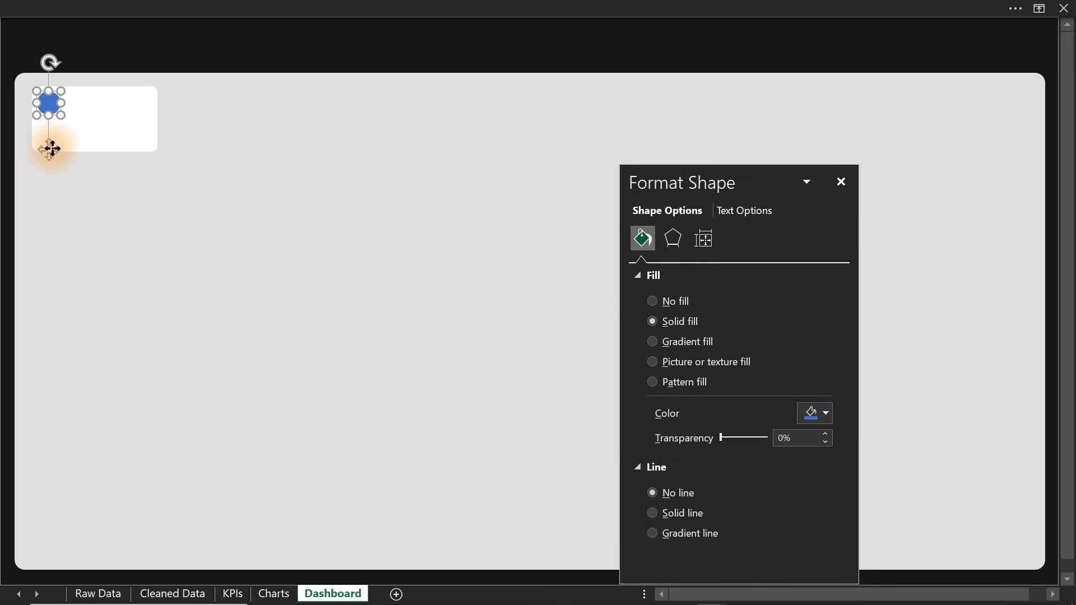
pyautogui.click(819, 413)
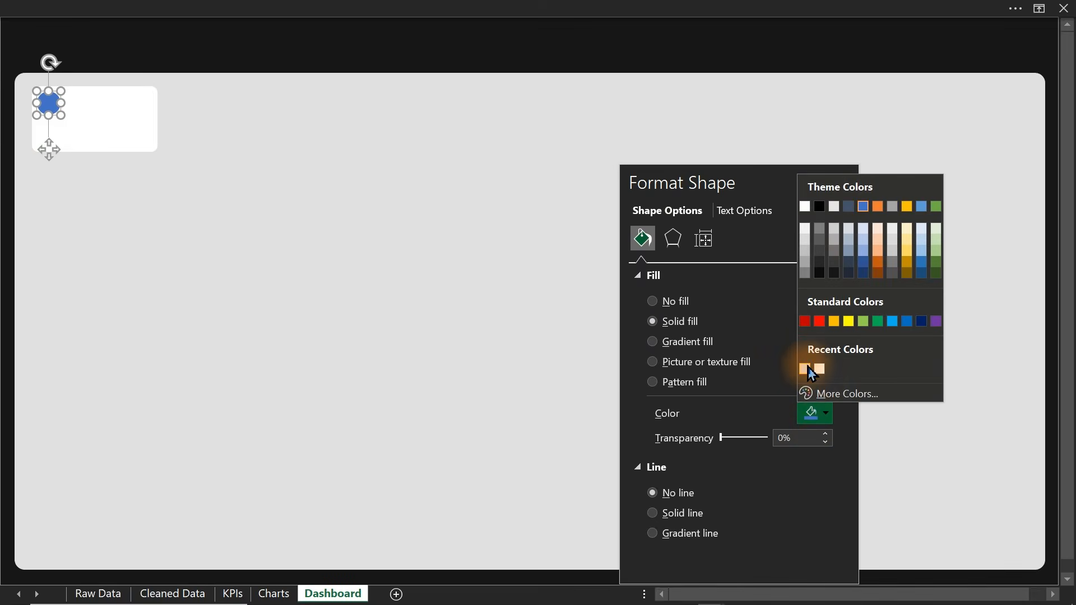
pyautogui.click(808, 368)
pyautogui.moveTo(302, 44); pyautogui.dragTo(268, 53)
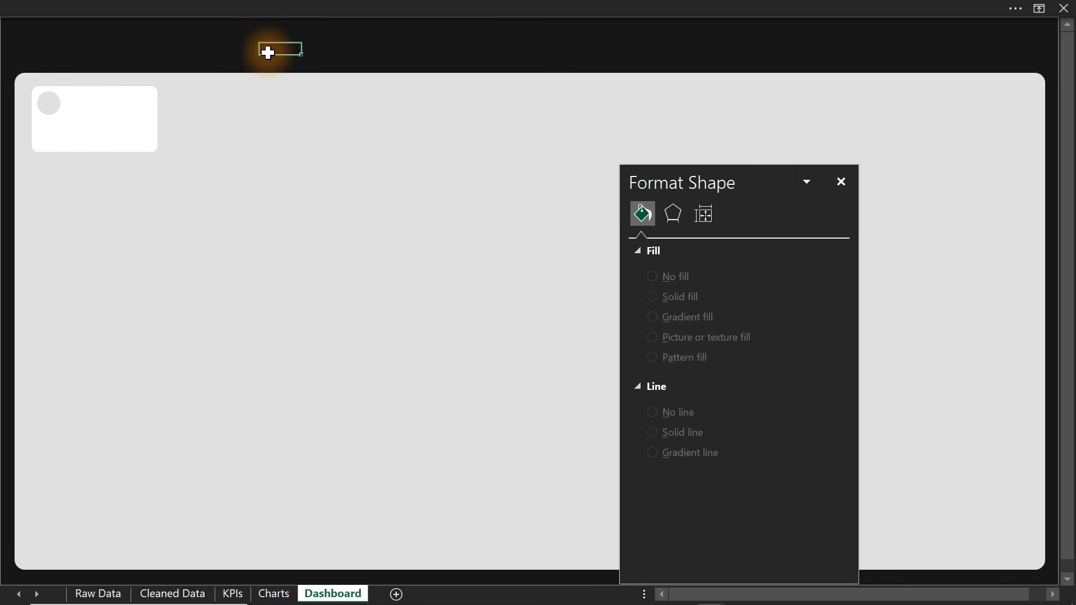
# Group the grey circle with the white card
pyautogui.click(48, 102)
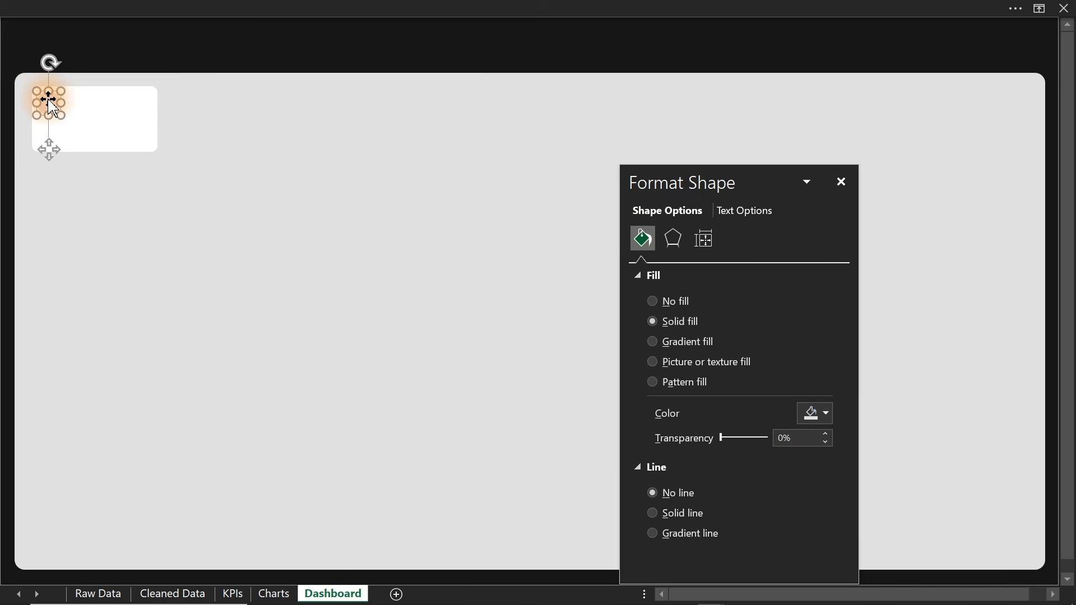
pyautogui.keyDown('shift'); pyautogui.click(96, 117); pyautogui.keyUp('shift')
pyautogui.rightClick(97, 118)
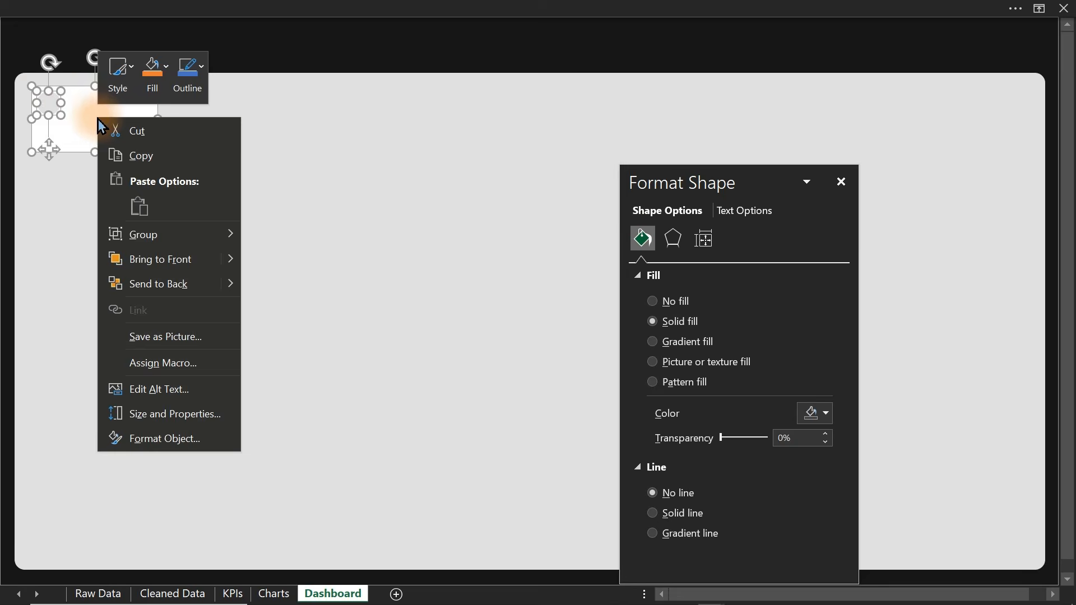
pyautogui.moveTo(156, 236)
pyautogui.click(274, 238)
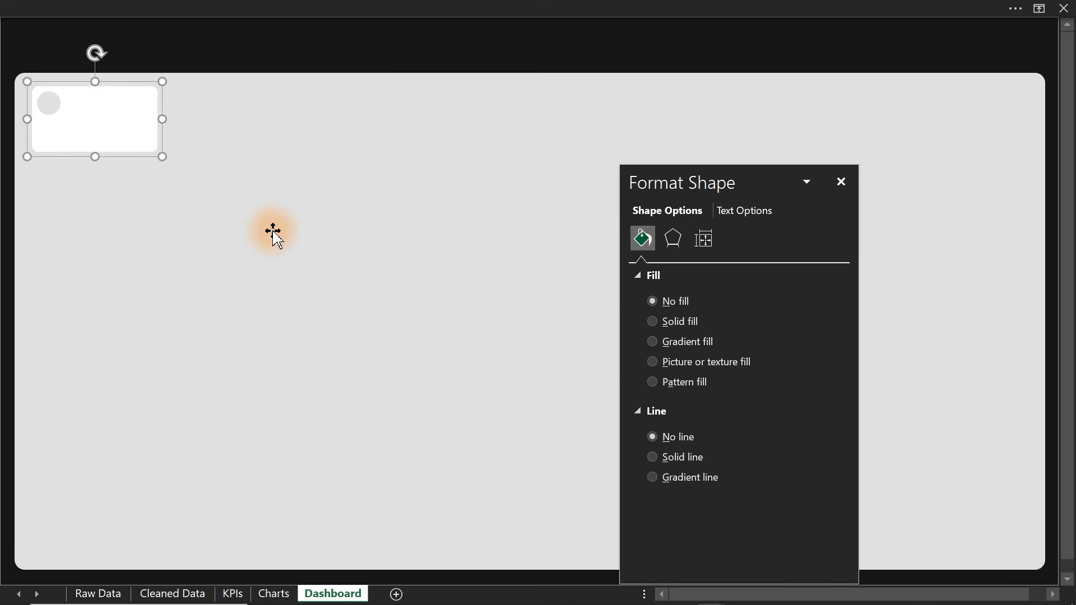
pyautogui.click(274, 238)
# Duplicate the grouped card into a row of seven across the grey panel, and nudge the last copy inward from the panel's edge
pyautogui.click(107, 143)
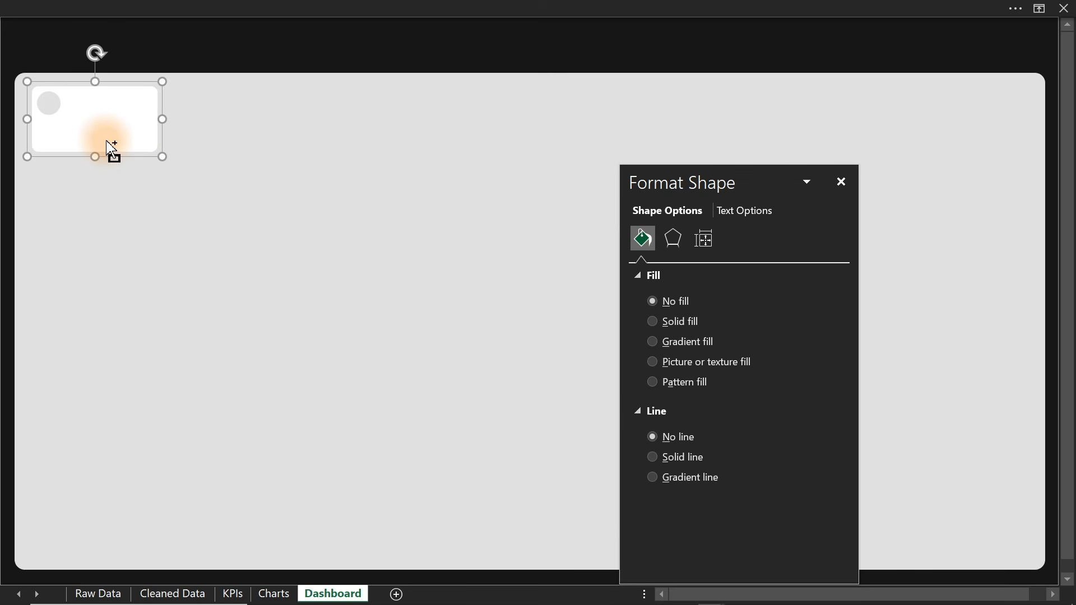
pyautogui.hotkey('ctrl', 'd')
pyautogui.moveTo(182, 137); pyautogui.dragTo(241, 131)
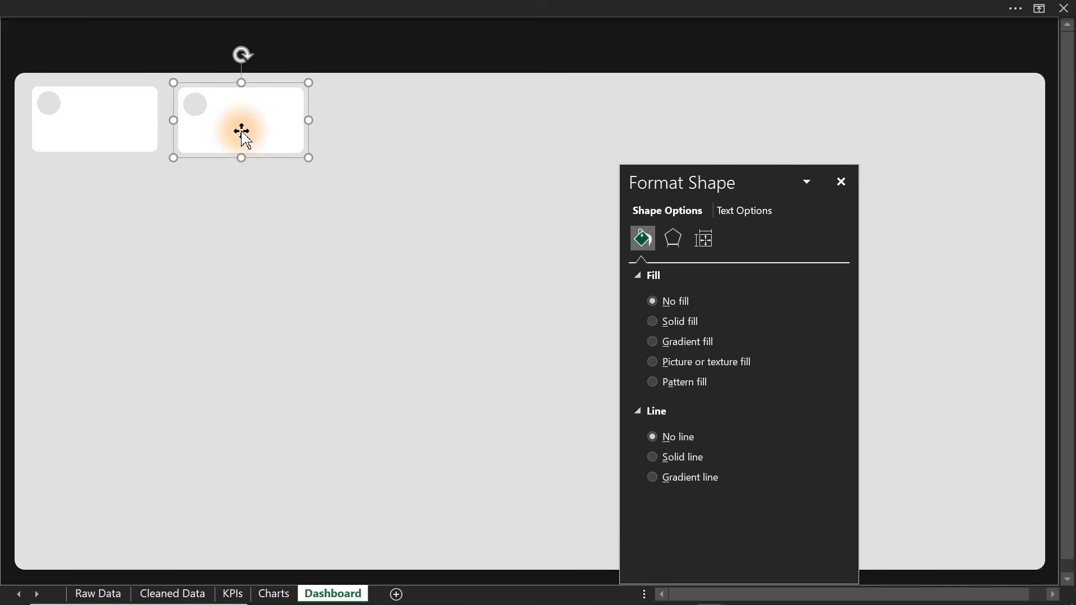
pyautogui.hotkey('ctrl', 'd')
pyautogui.hotkey('ctrl', 'd')
pyautogui.hotkey('ctrl', 'd')
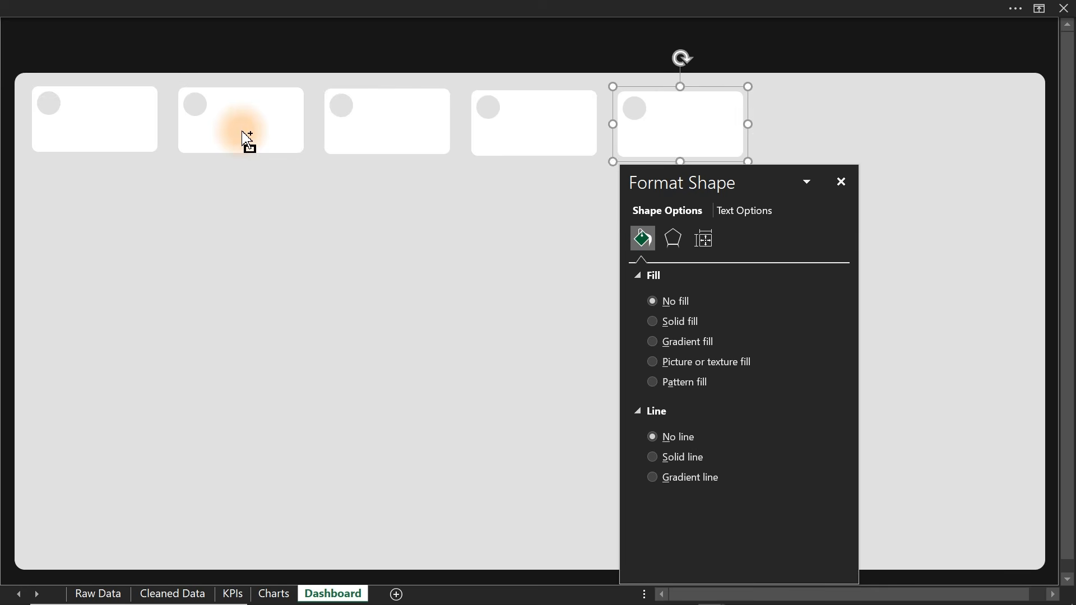
pyautogui.hotkey('ctrl', 'd')
pyautogui.hotkey('ctrl', 'd')
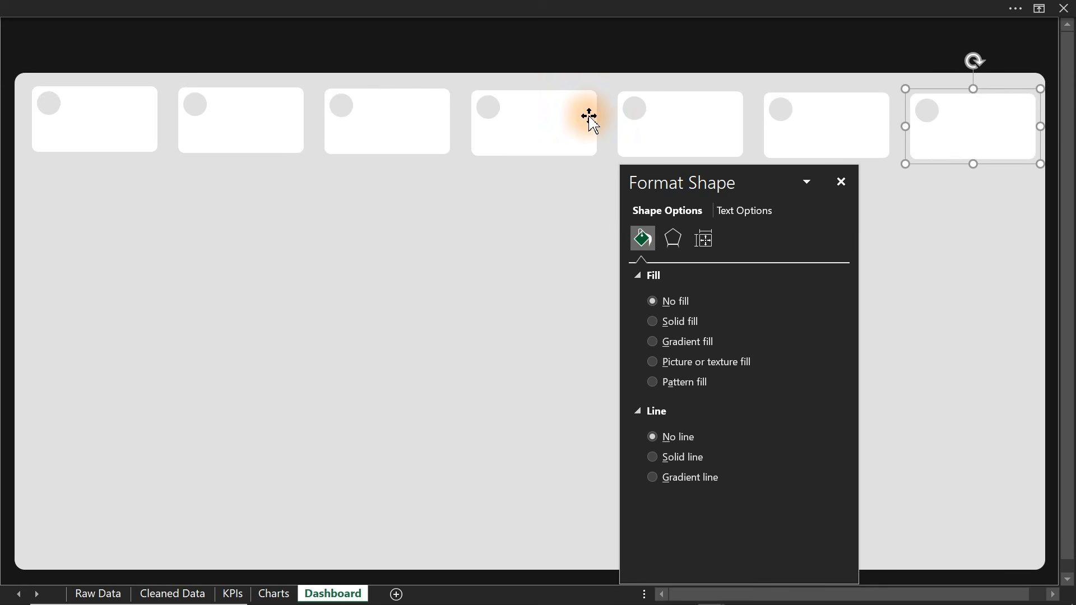
pyautogui.moveTo(959, 132); pyautogui.dragTo(951, 134)
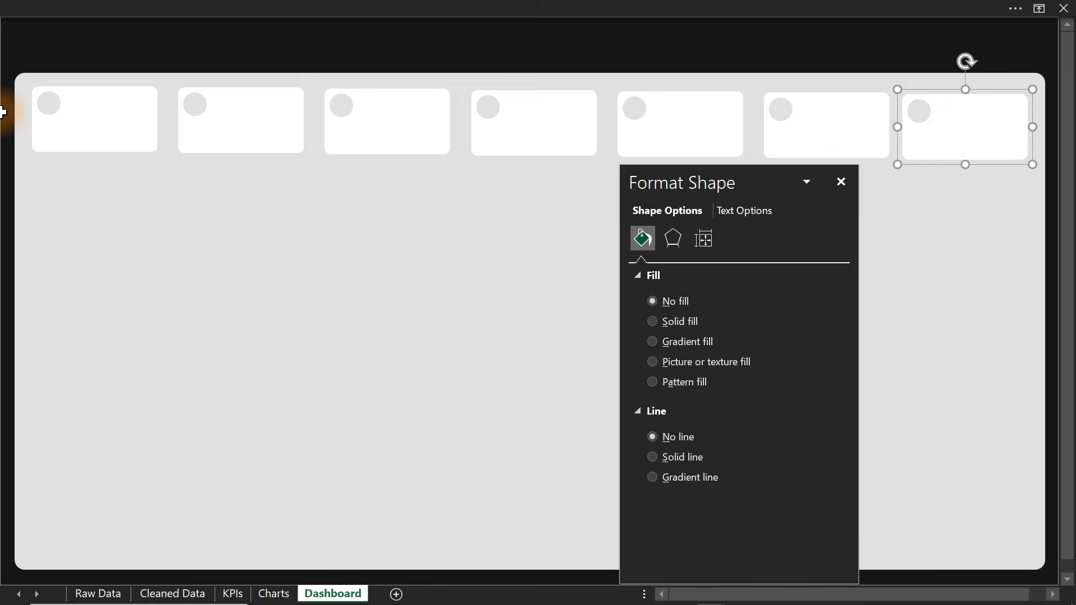
# Select all seven white KPI cards and align their top edges
pyautogui.keyDown('ctrl'); pyautogui.click(139, 129); pyautogui.keyUp('ctrl')
pyautogui.keyDown('ctrl'); pyautogui.click(254, 140); pyautogui.keyUp('ctrl')
pyautogui.keyDown('ctrl'); pyautogui.click(399, 139); pyautogui.keyUp('ctrl')
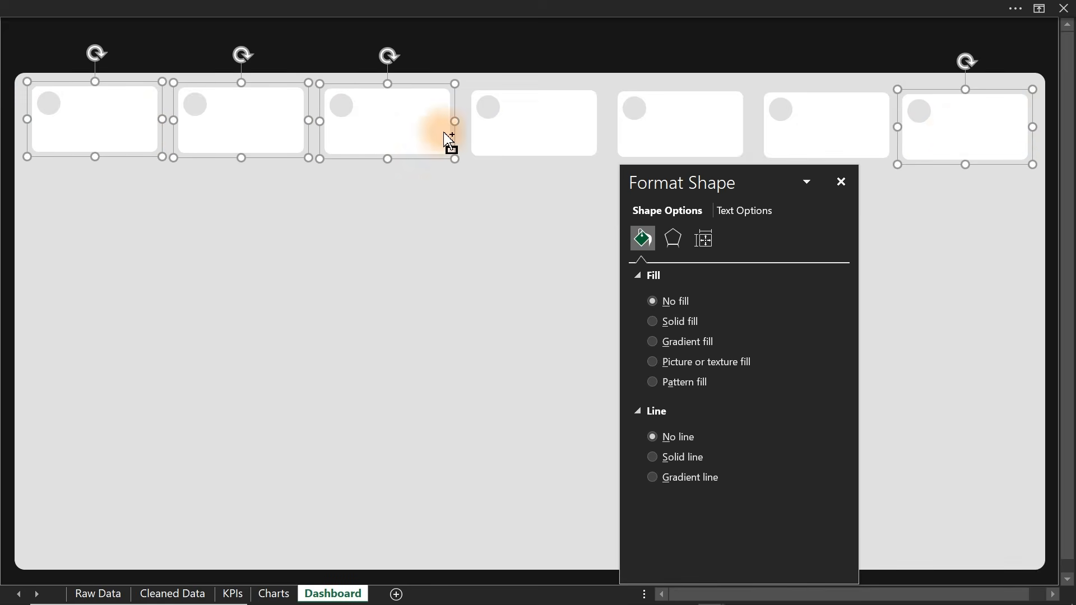
pyautogui.keyDown('ctrl'); pyautogui.click(510, 139); pyautogui.keyUp('ctrl')
pyautogui.keyDown('ctrl'); pyautogui.click(665, 121); pyautogui.keyUp('ctrl')
pyautogui.keyDown('ctrl'); pyautogui.click(801, 136); pyautogui.keyUp('ctrl')
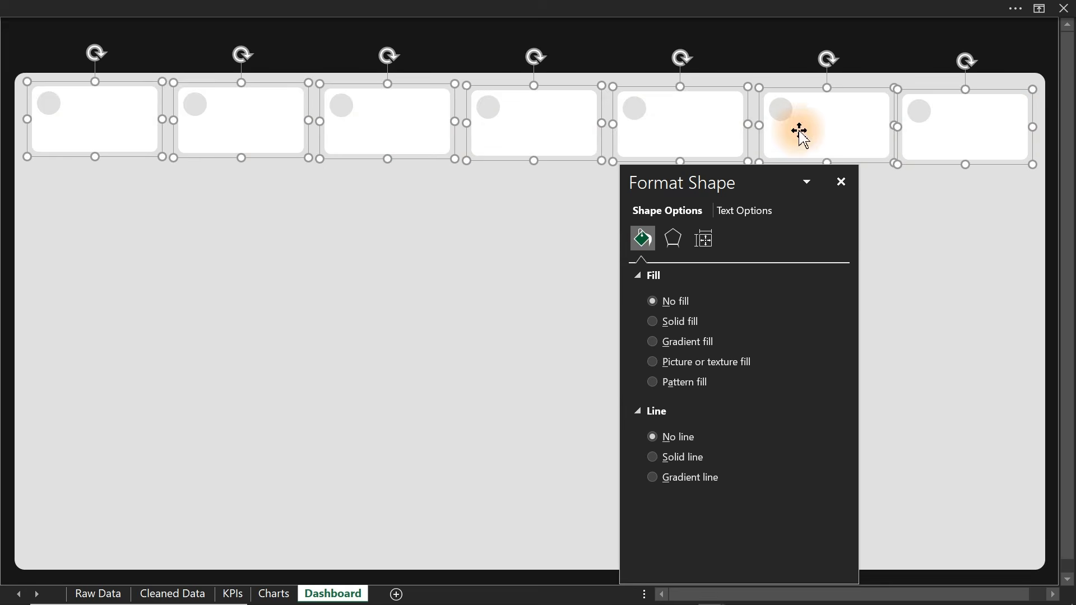
pyautogui.click(510, 8)
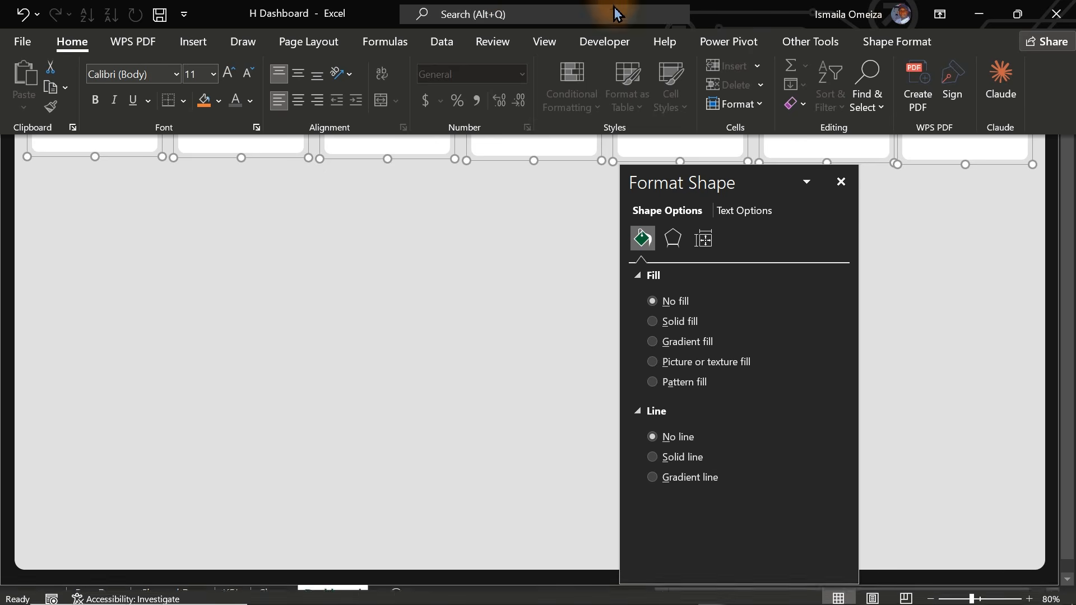
pyautogui.click(881, 45)
pyautogui.click(943, 73)
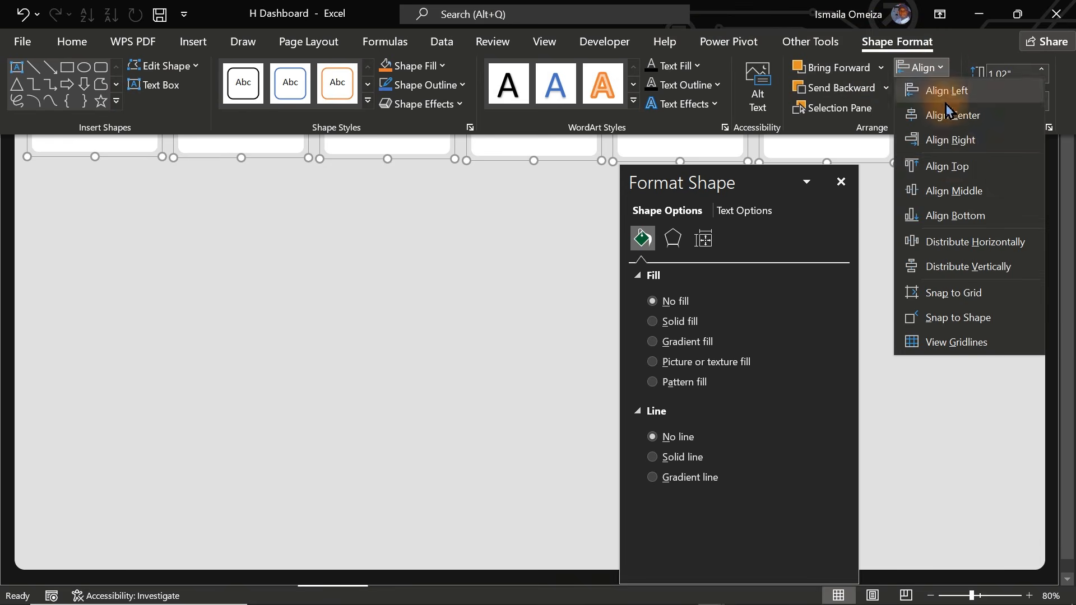
pyautogui.click(955, 164)
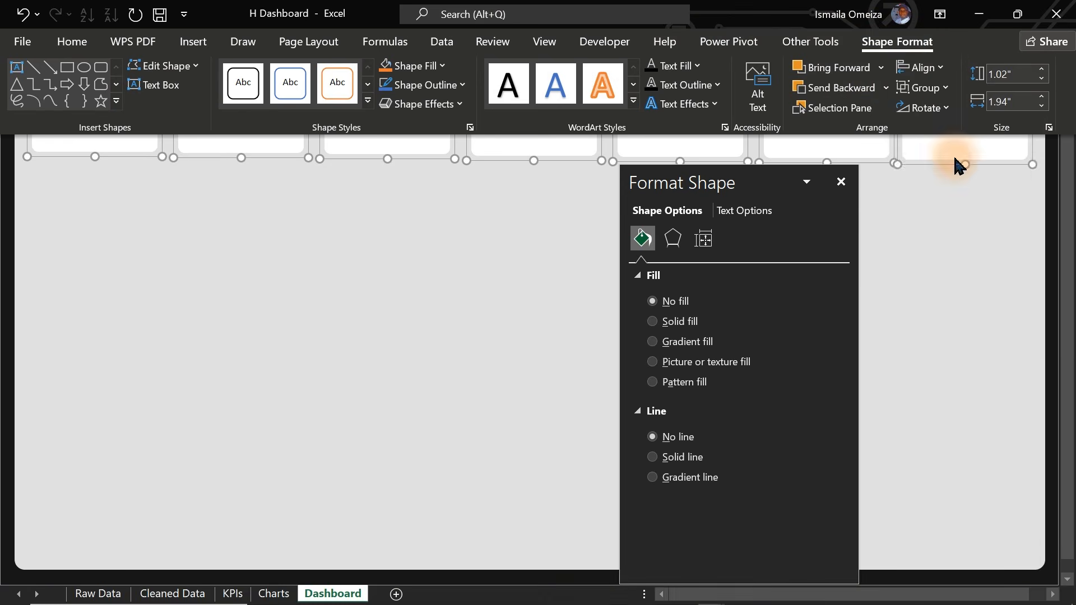
# Distribute the seven cards horizontally across the grey panel, and close the shape formatting pane
pyautogui.click(920, 67)
pyautogui.click(961, 241)
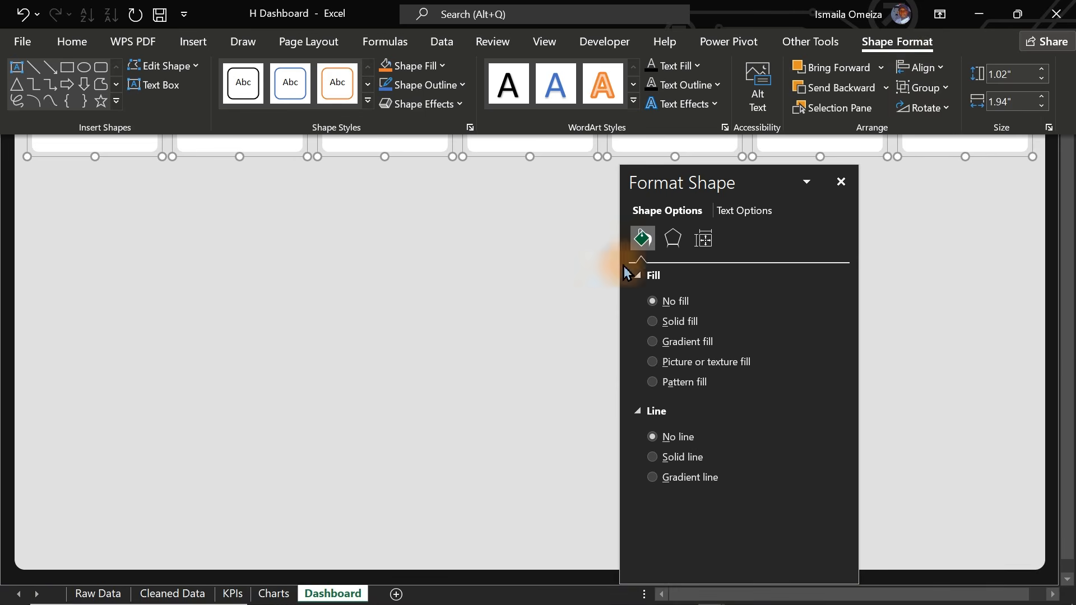
pyautogui.hotkey('ctrl', 'shift', 'F1')
pyautogui.click(463, 50)
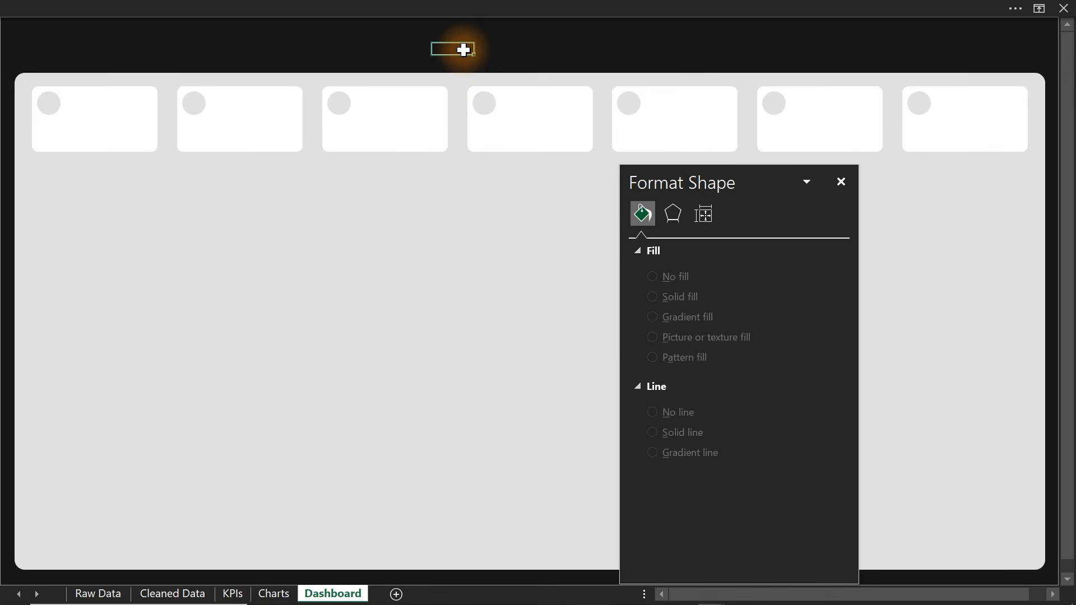
pyautogui.click(840, 182)
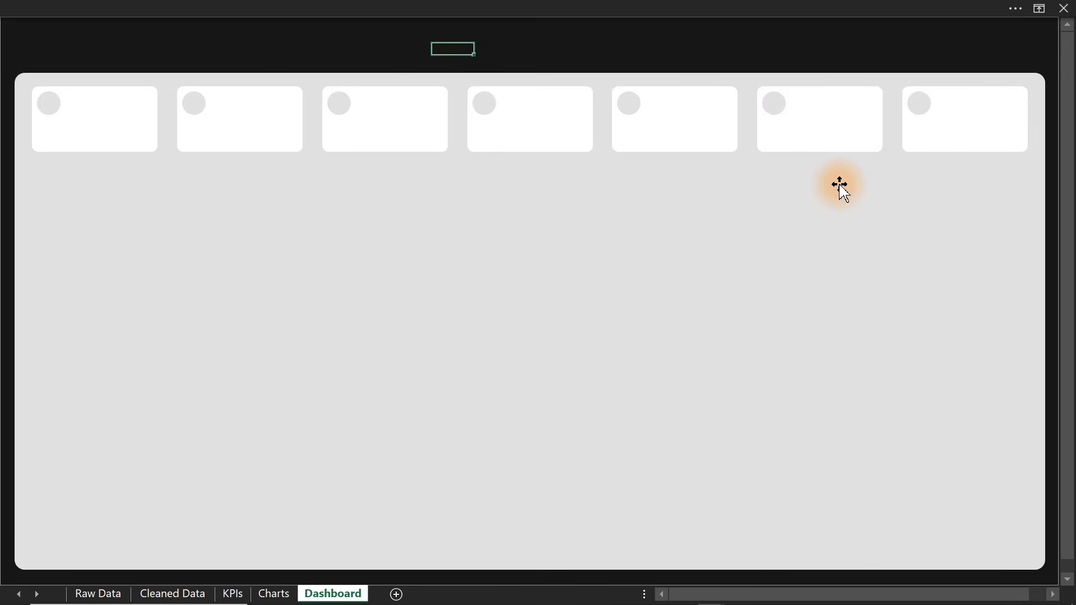
# Switch to the Notepad list and remove the numbering from the seven KPI names, Total Encounters through Recovery Rate
pyautogui.moveTo(740, 593)
pyautogui.click(684, 593)
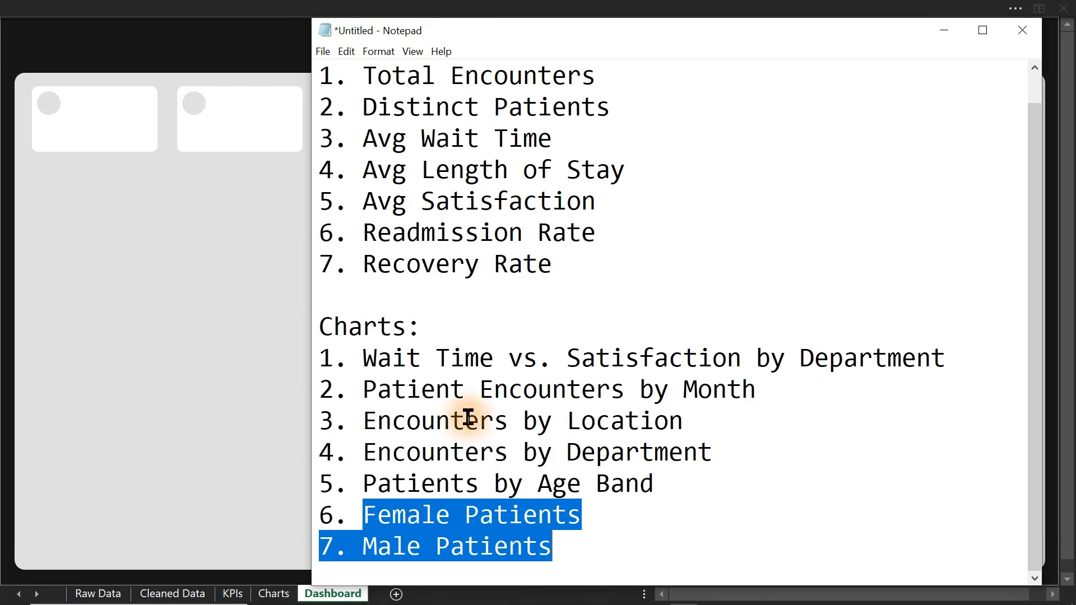
pyautogui.moveTo(564, 266); pyautogui.dragTo(324, 68)
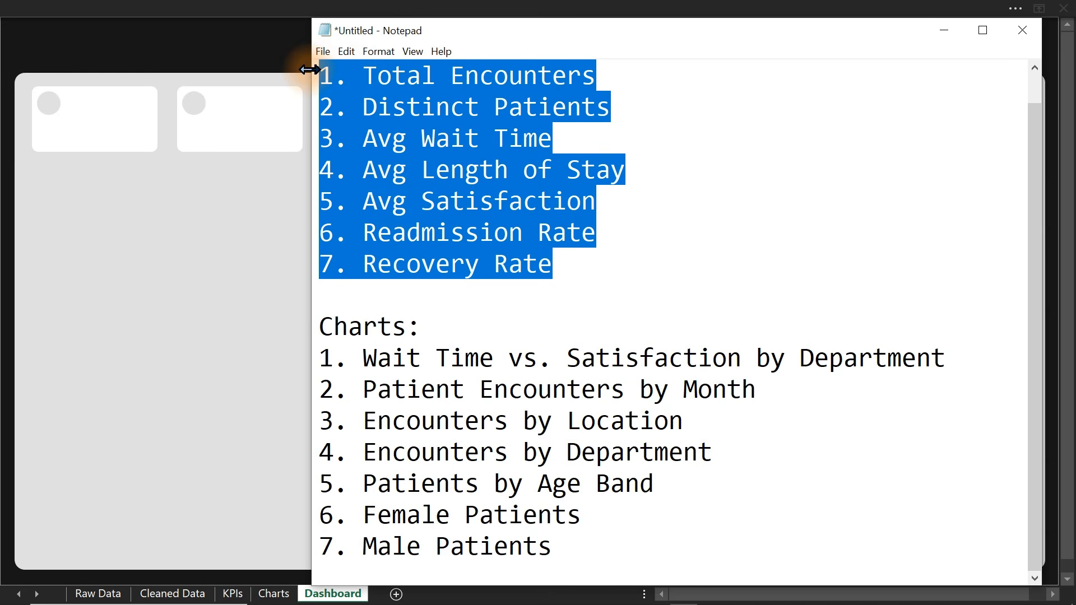
pyautogui.moveTo(342, 75); pyautogui.dragTo(272, 84)
pyautogui.press('BackSpace')
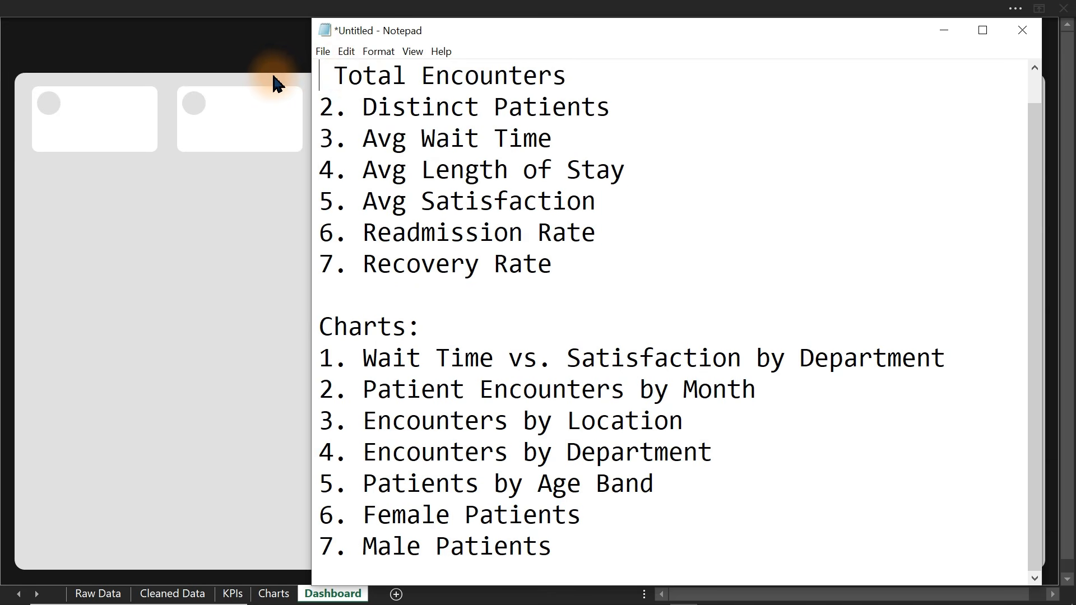
pyautogui.moveTo(358, 105); pyautogui.dragTo(228, 113)
pyautogui.press('BackSpace')
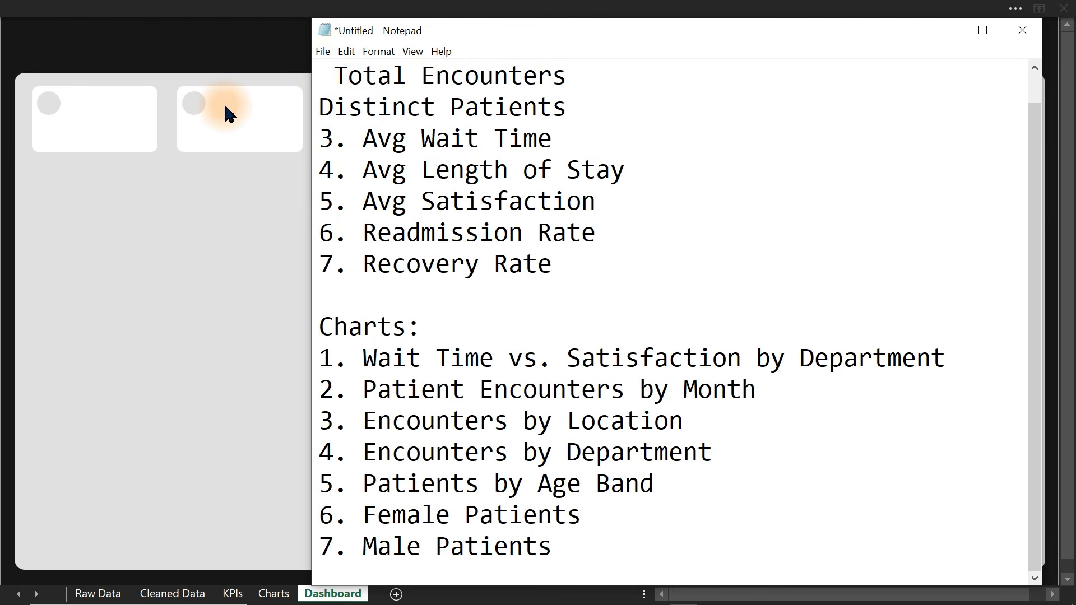
pyautogui.moveTo(363, 139); pyautogui.dragTo(257, 139)
pyautogui.press('BackSpace')
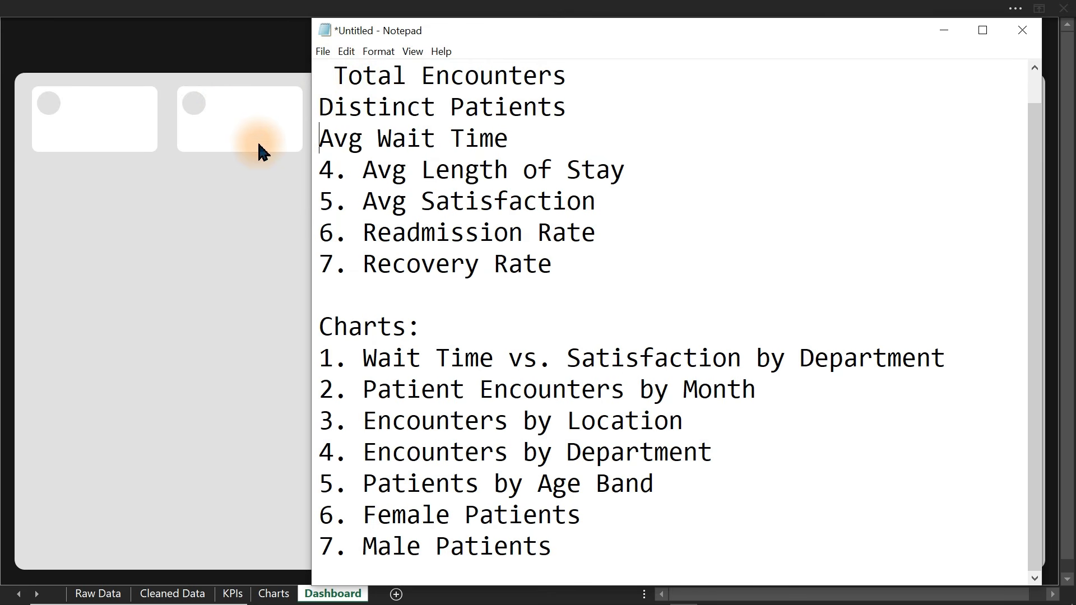
pyautogui.moveTo(362, 171); pyautogui.dragTo(258, 168)
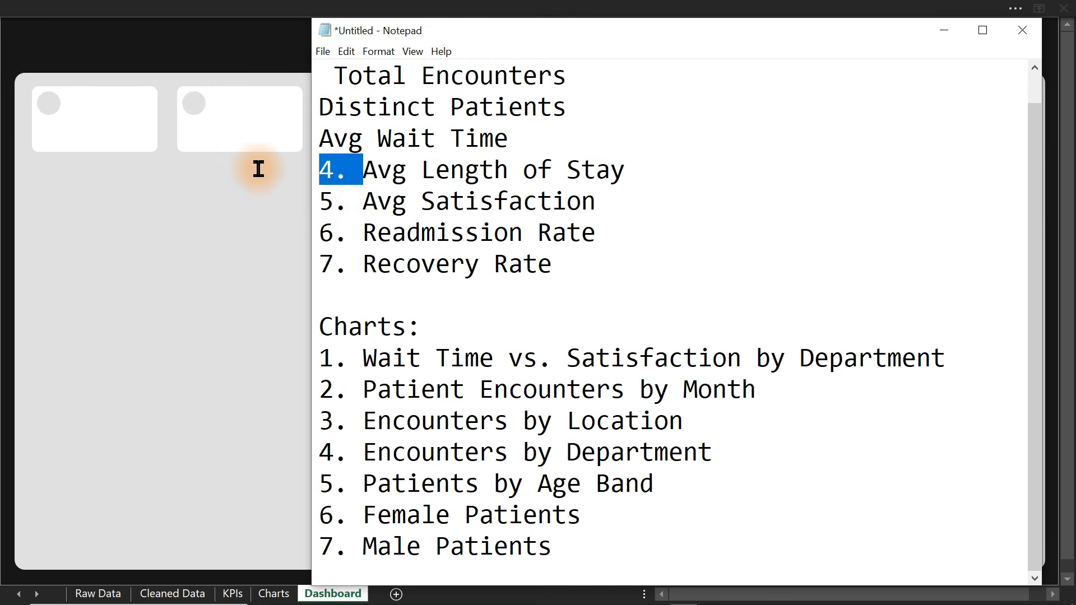
pyautogui.press('BackSpace')
pyautogui.moveTo(362, 202); pyautogui.dragTo(242, 205)
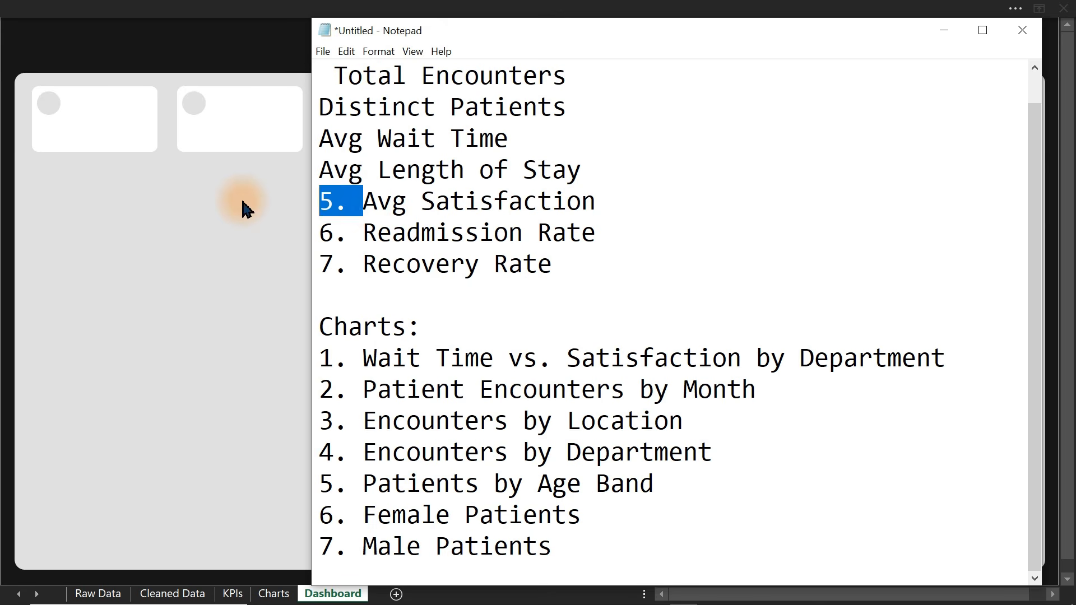
pyautogui.press('BackSpace')
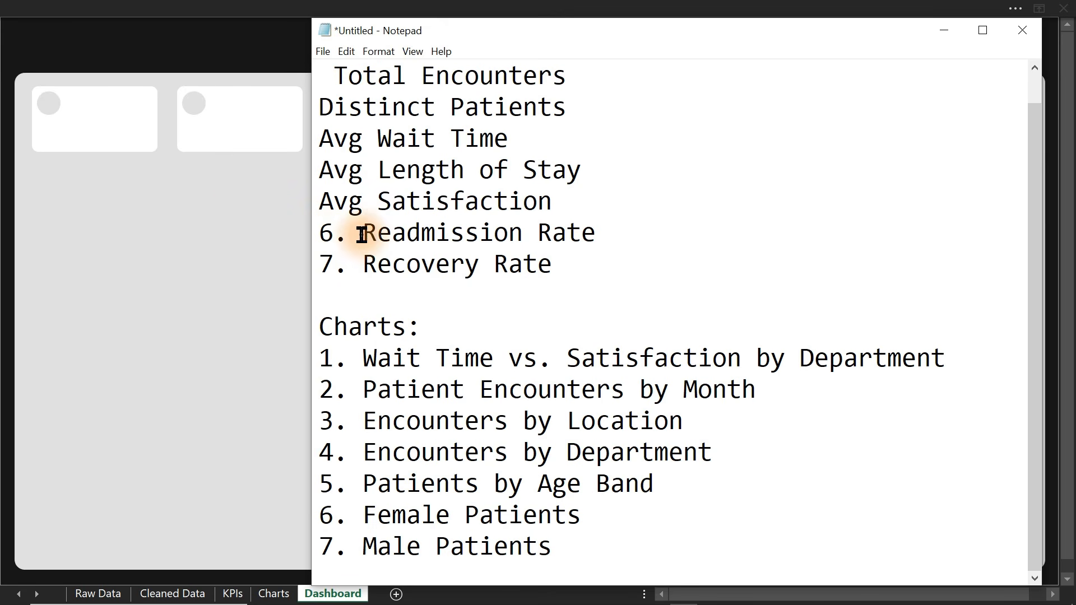
pyautogui.moveTo(361, 234); pyautogui.dragTo(240, 233)
pyautogui.press('BackSpace')
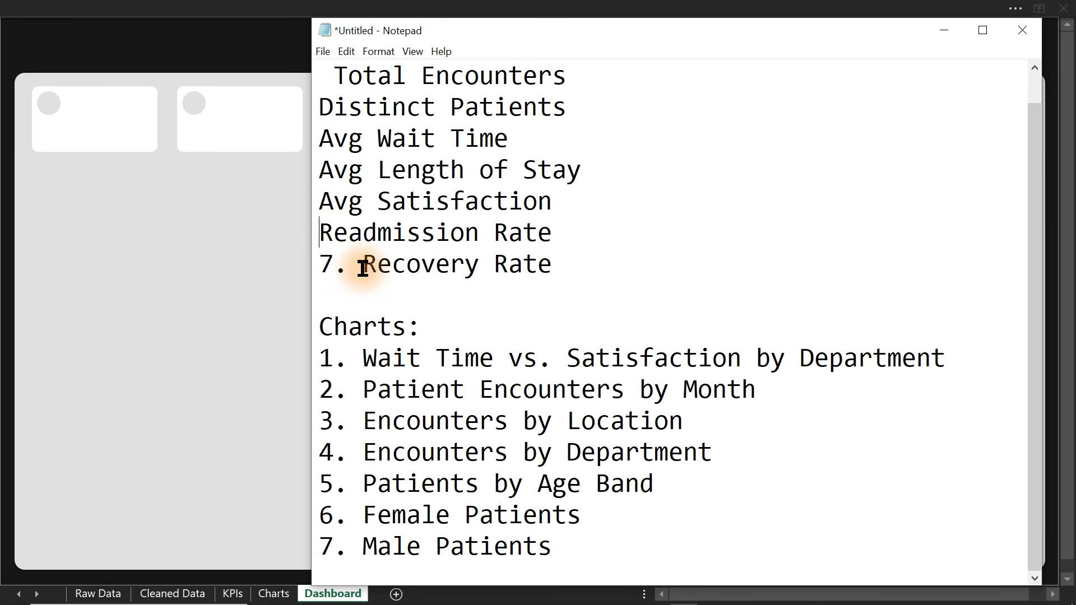
pyautogui.moveTo(362, 266); pyautogui.dragTo(245, 269)
pyautogui.press('BackSpace')
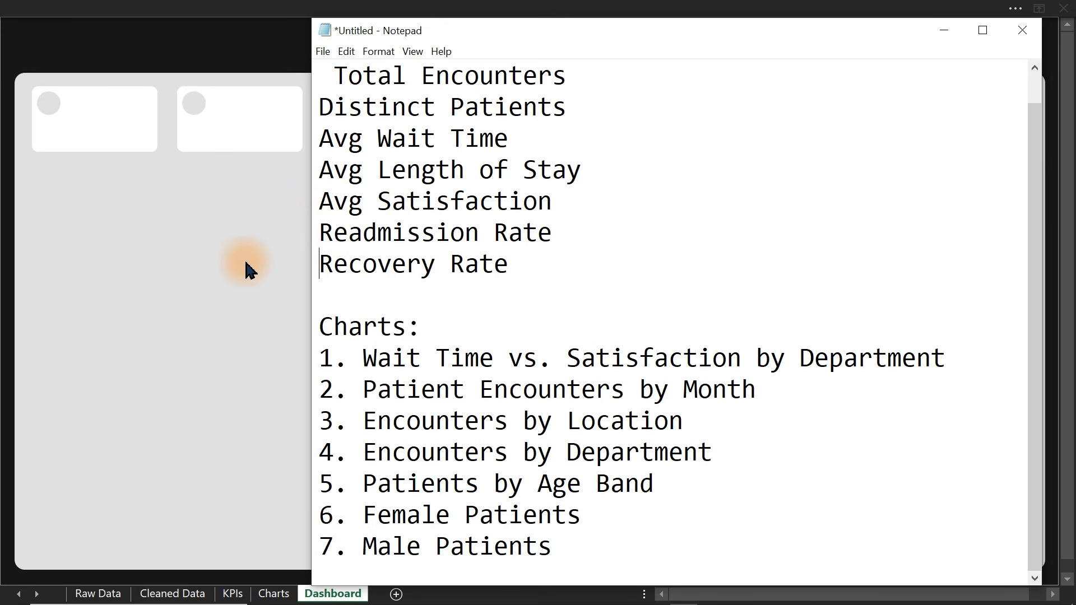
pyautogui.click(335, 76)
pyautogui.press('BackSpace')
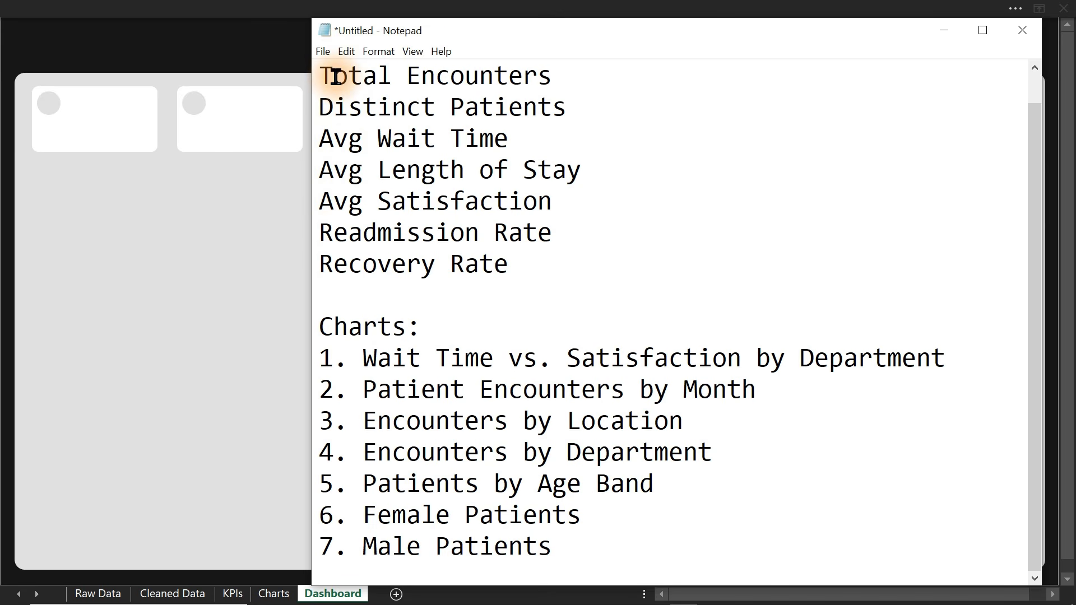
# Copy the seven unnumbered KPI names from Notepad and paste them into Excel's KPIs sheet starting at cell F24
pyautogui.hotkey('ctrl', 'a')
pyautogui.click(508, 251)
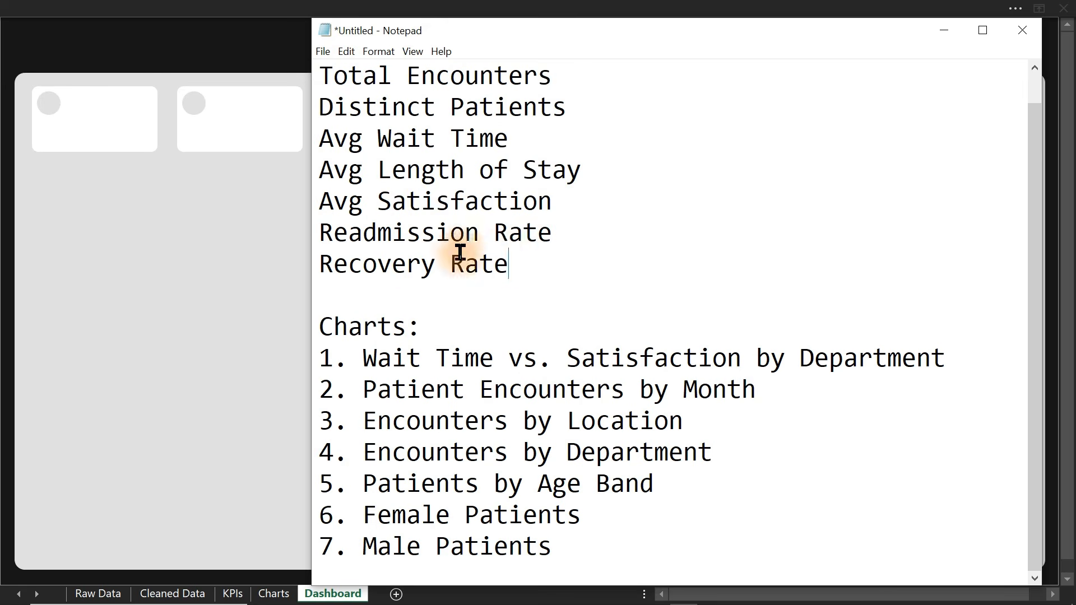
pyautogui.moveTo(460, 252); pyautogui.dragTo(279, 79)
pyautogui.hotkey('ctrl', 'c')
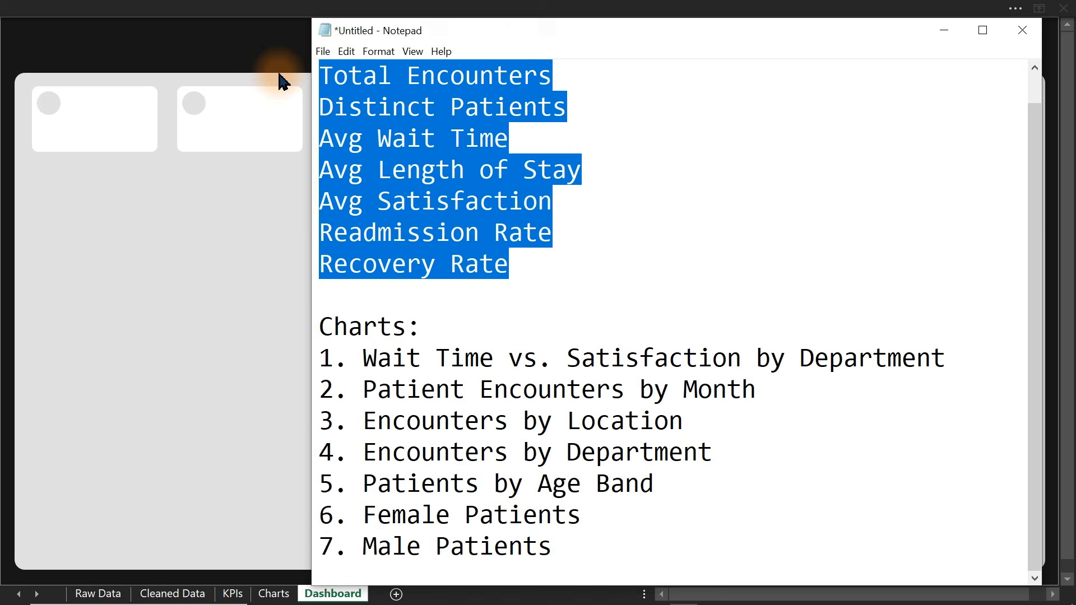
pyautogui.click(149, 341)
pyautogui.click(246, 598)
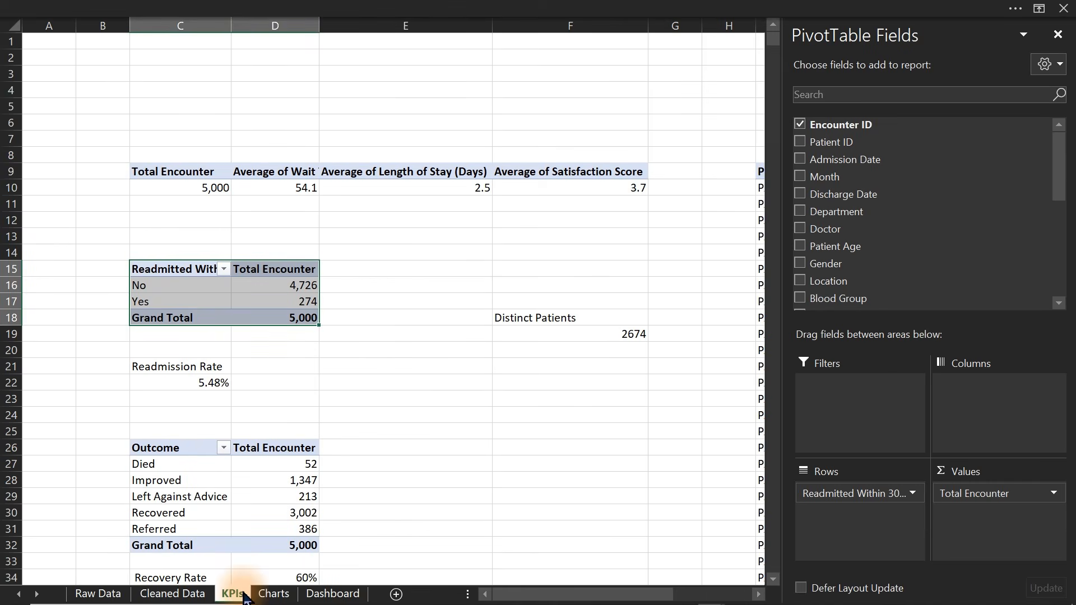
pyautogui.click(464, 413)
pyautogui.click(514, 408)
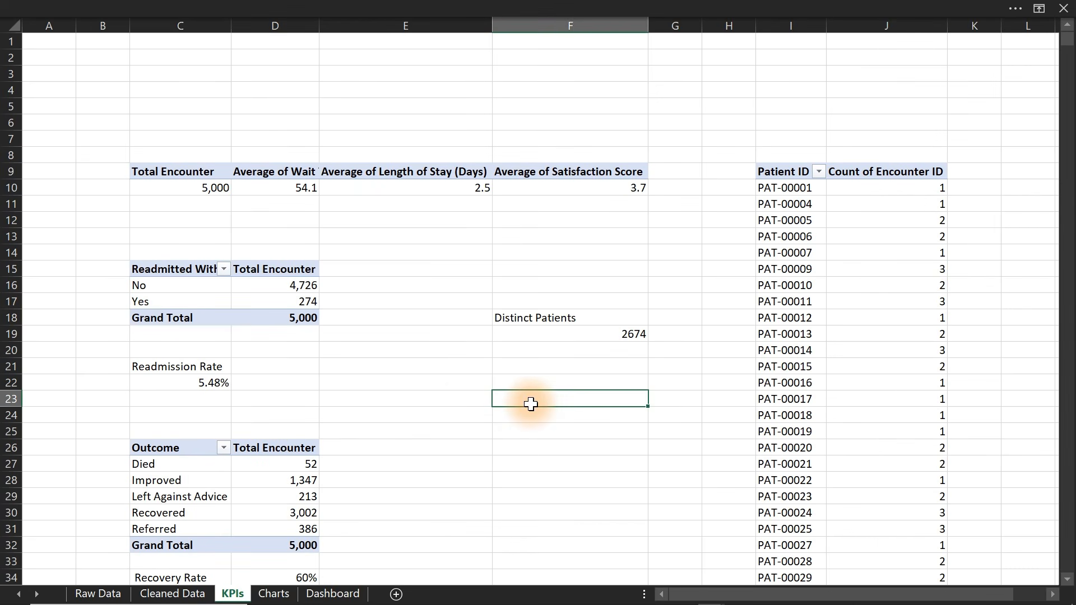
pyautogui.click(474, 413)
pyautogui.click(523, 409)
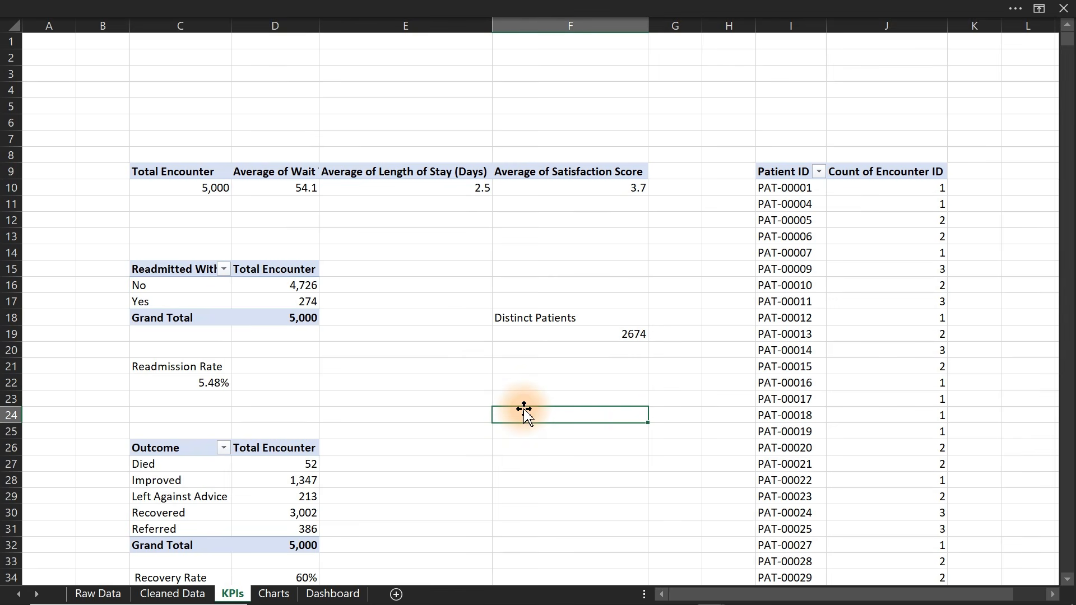
pyautogui.hotkey('ctrl', 'v')
pyautogui.click(524, 480)
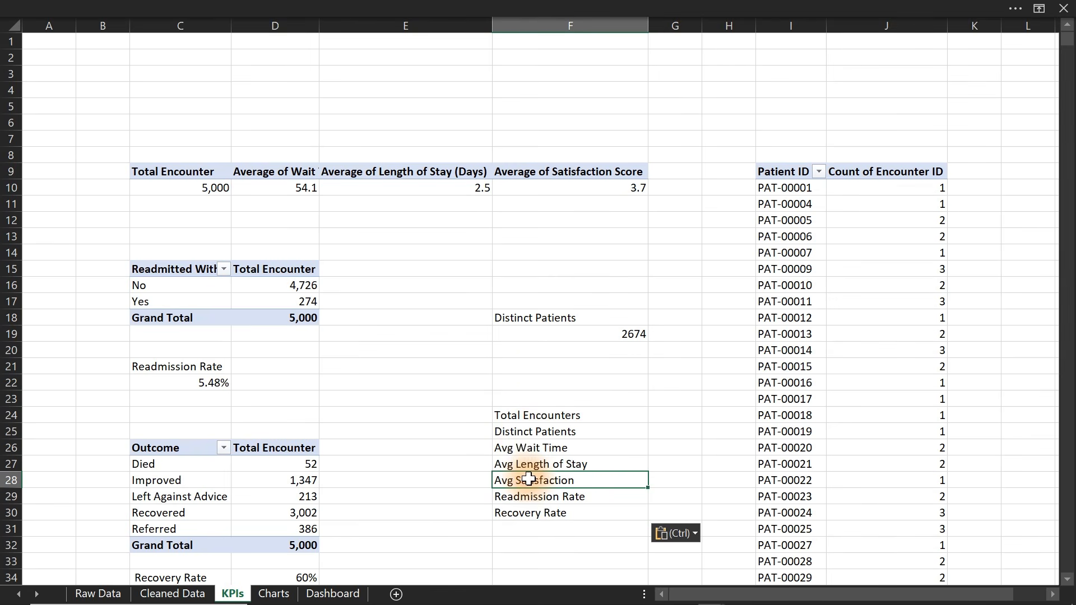
pyautogui.click(527, 435)
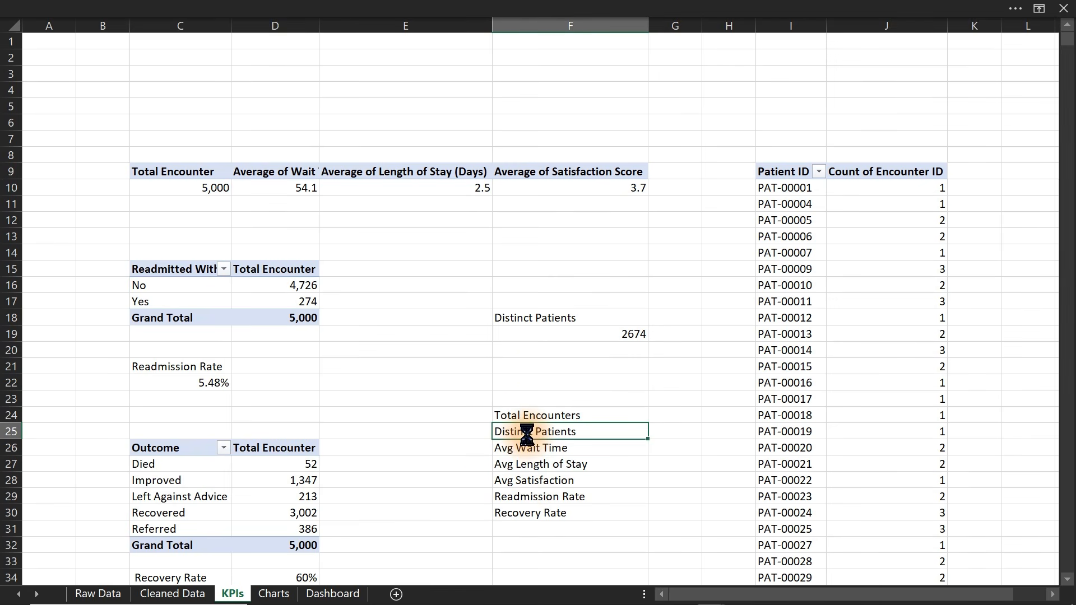
# Insert a text box on the Dashboard sheet's first white card, beside its grey circle
pyautogui.click(330, 595)
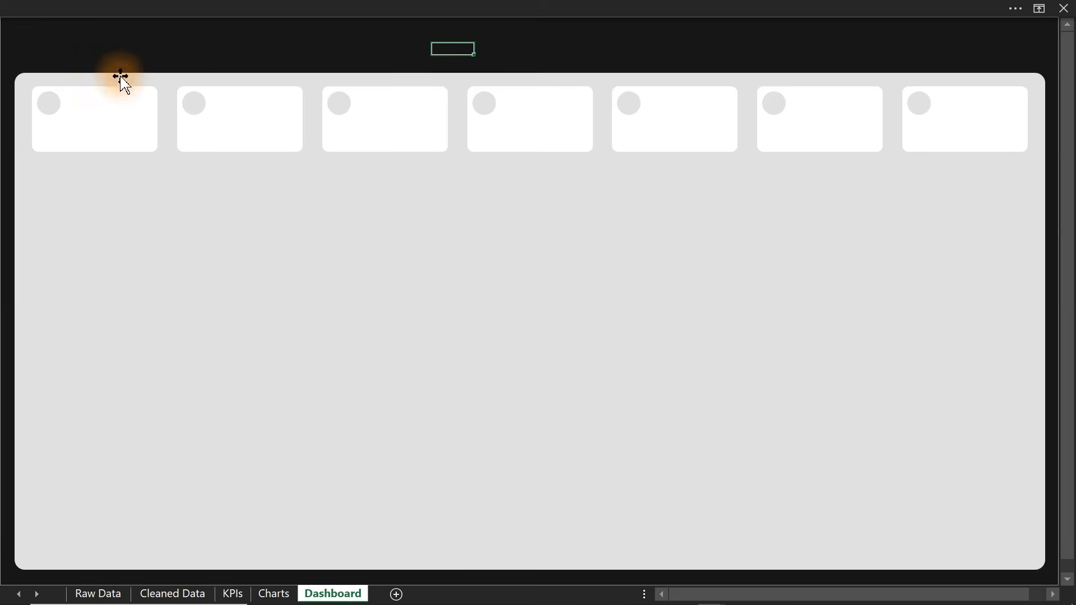
pyautogui.click(263, 12)
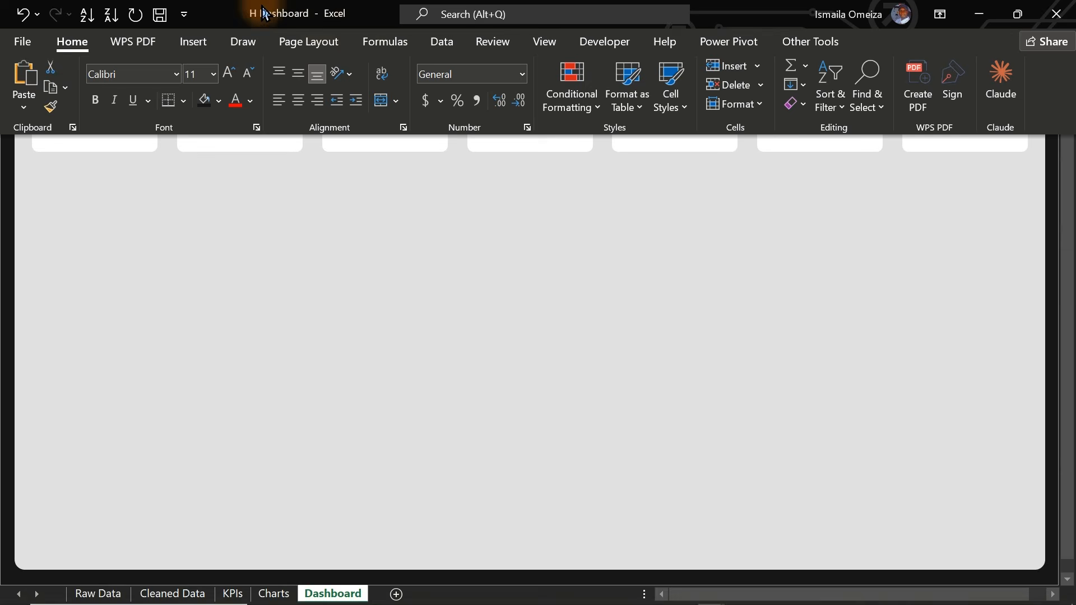
pyautogui.click(190, 42)
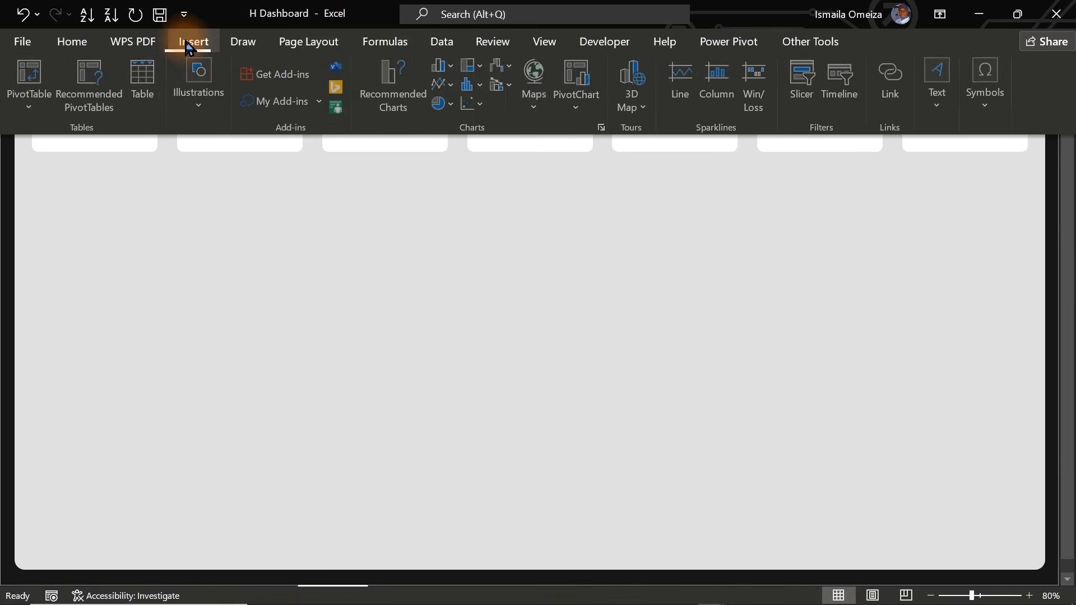
pyautogui.click(935, 85)
pyautogui.click(895, 167)
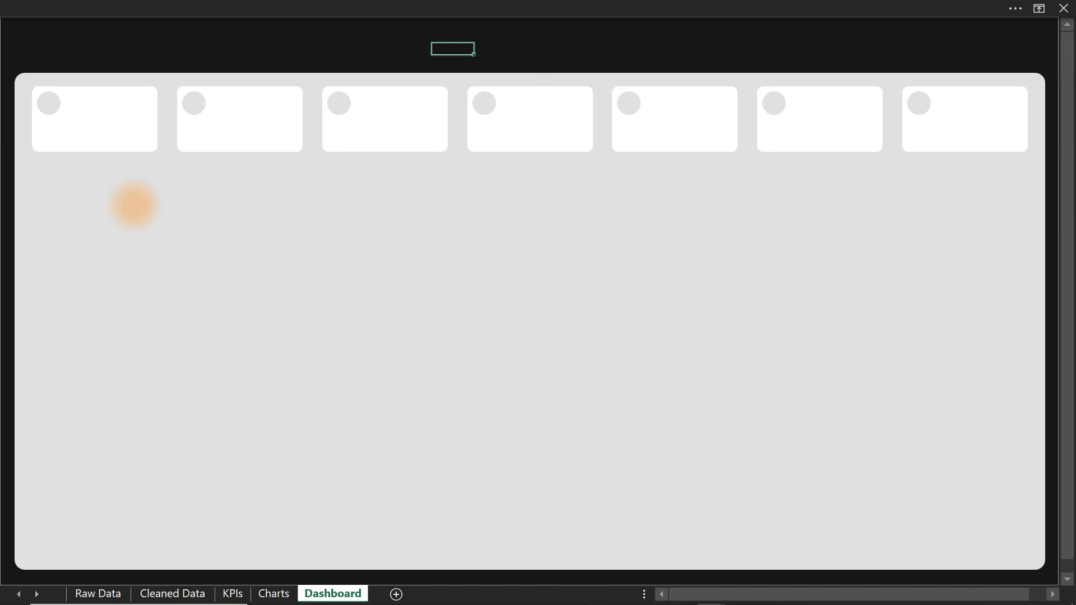
pyautogui.moveTo(65, 89); pyautogui.dragTo(149, 112)
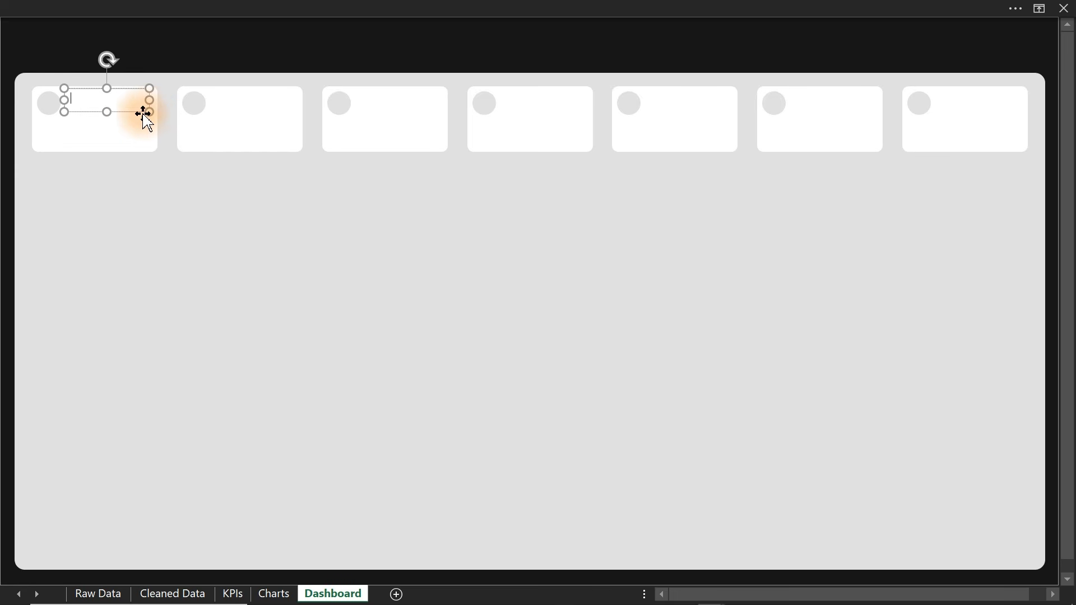
# Show the formula bar and link the first card's text box to the Total Encounters label with =KPIs!F24
pyautogui.click(377, 7)
pyautogui.click(552, 49)
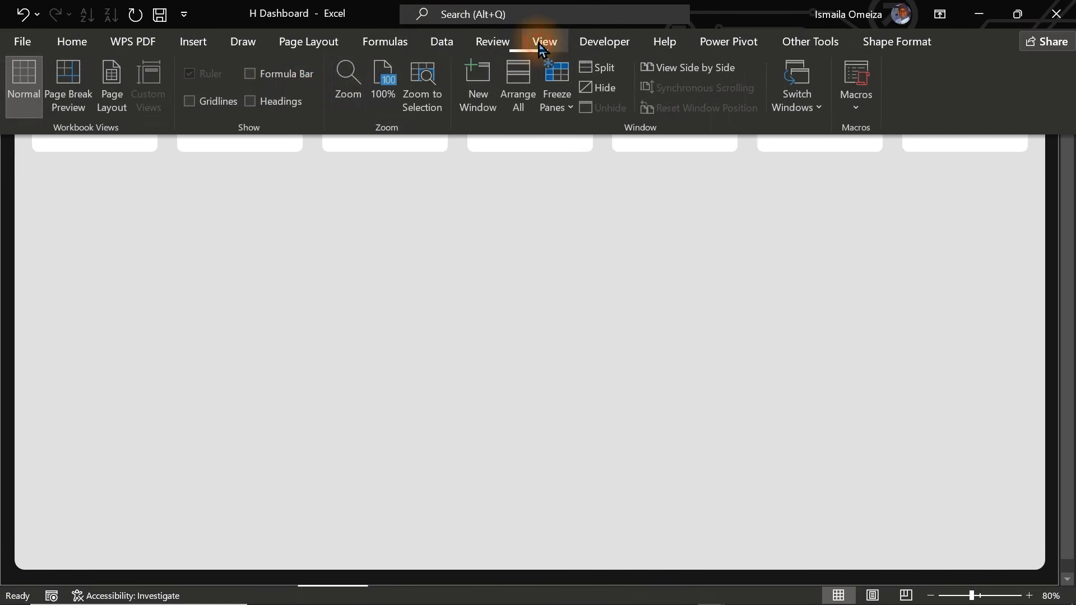
pyautogui.click(251, 73)
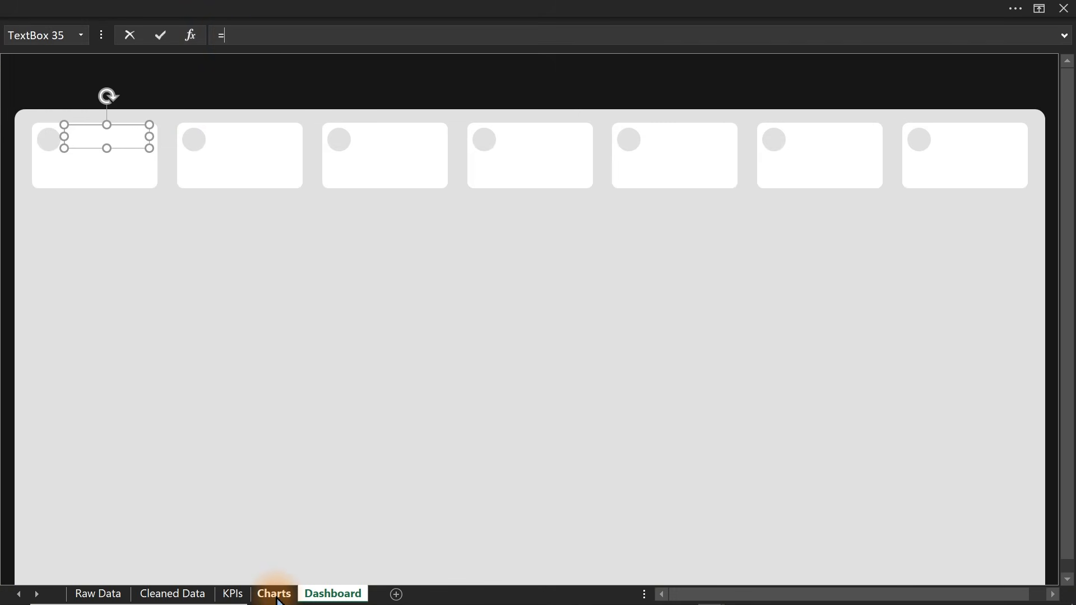
pyautogui.click(233, 594)
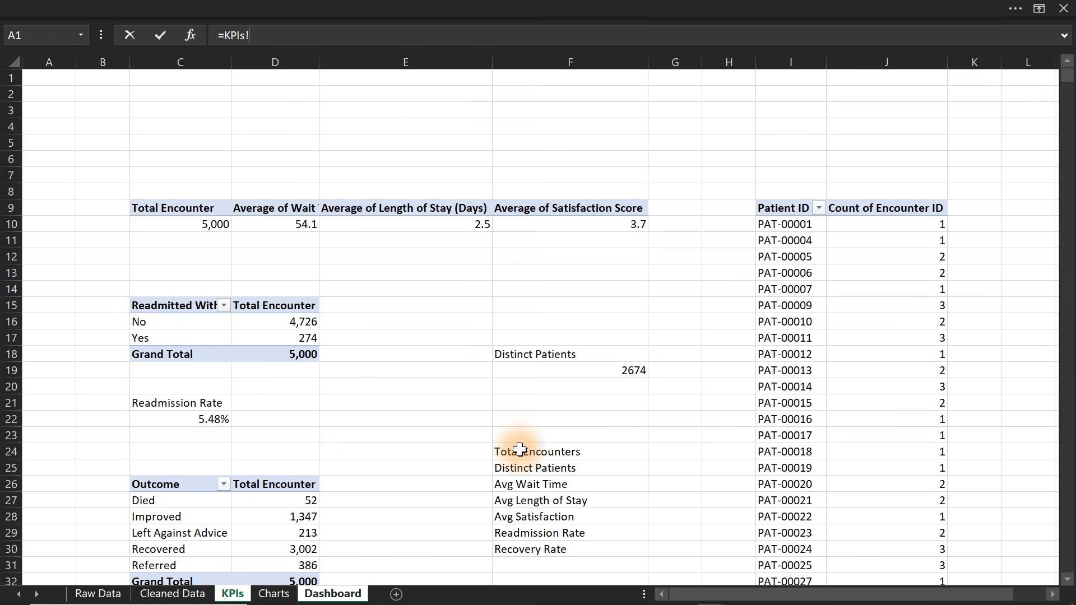
pyautogui.press('Return')
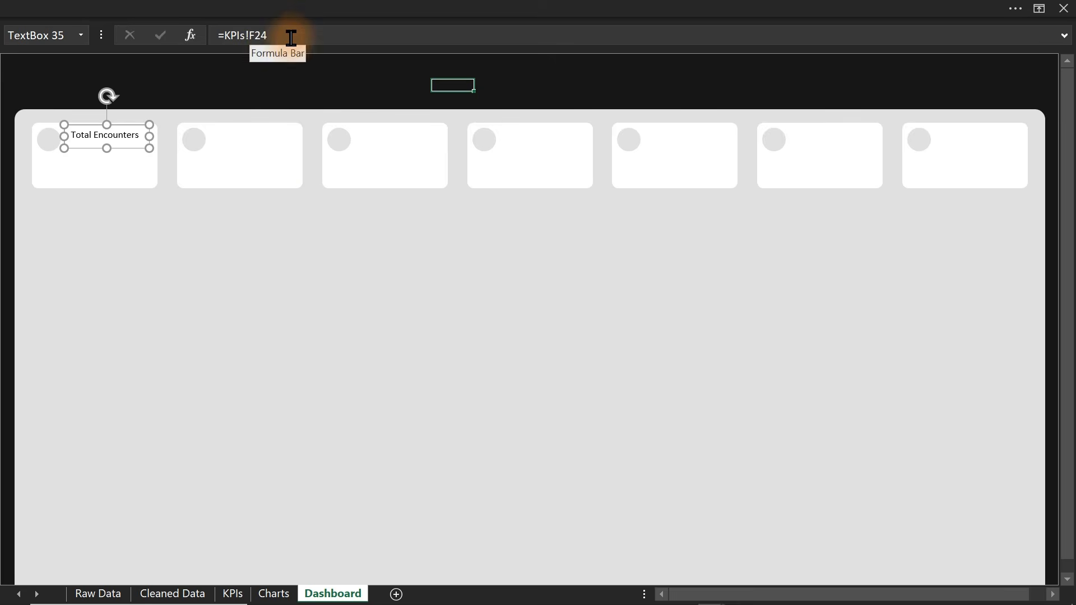
# Widen the Total Encounters text box and move it to the lower part of the first white card, beneath the grey circle
pyautogui.moveTo(149, 136); pyautogui.dragTo(156, 136)
pyautogui.click(232, 8)
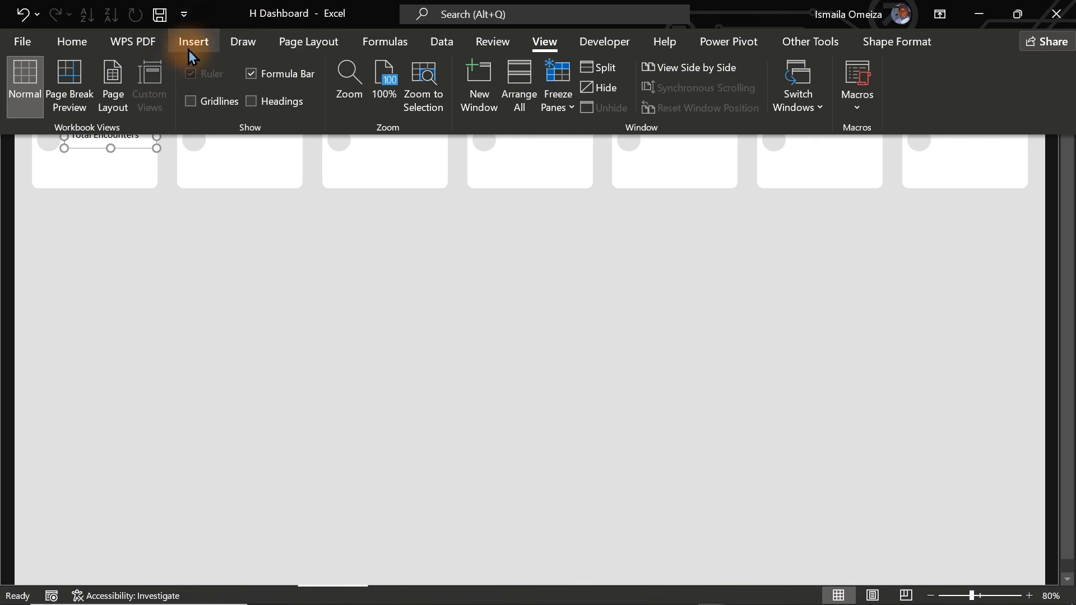
pyautogui.click(73, 45)
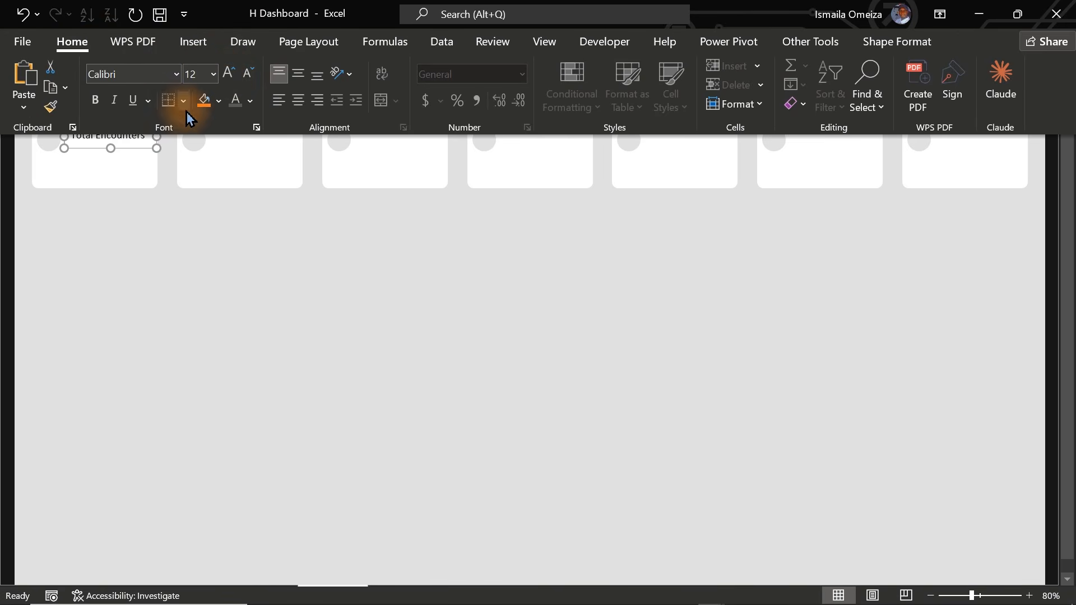
pyautogui.click(136, 146)
pyautogui.moveTo(137, 145); pyautogui.dragTo(149, 172)
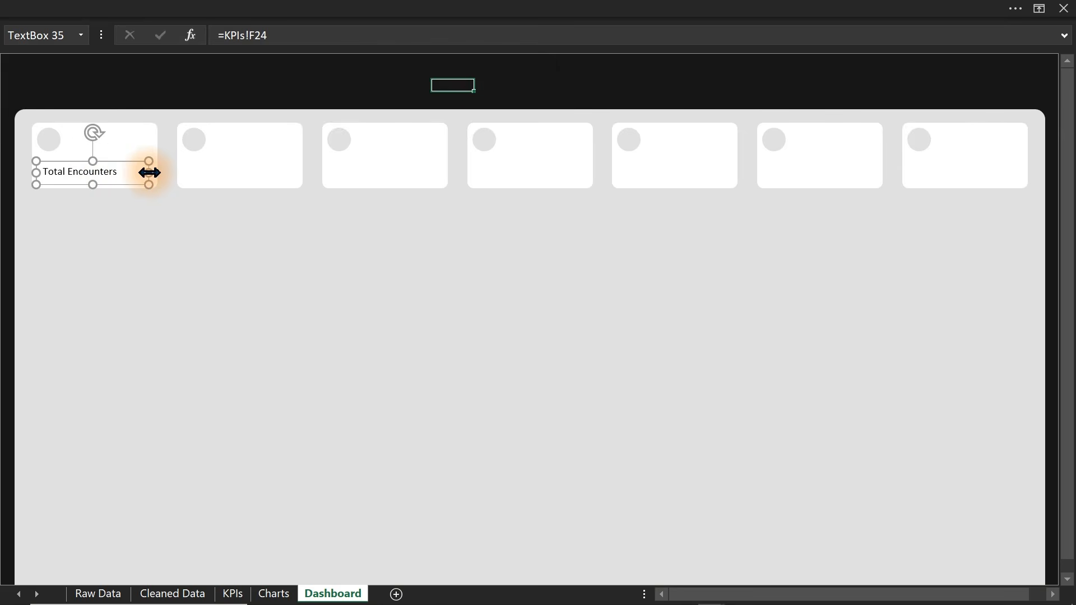
# Set the Total Encounters label to font size 16 and colour its text dark grey
pyautogui.click(324, 7)
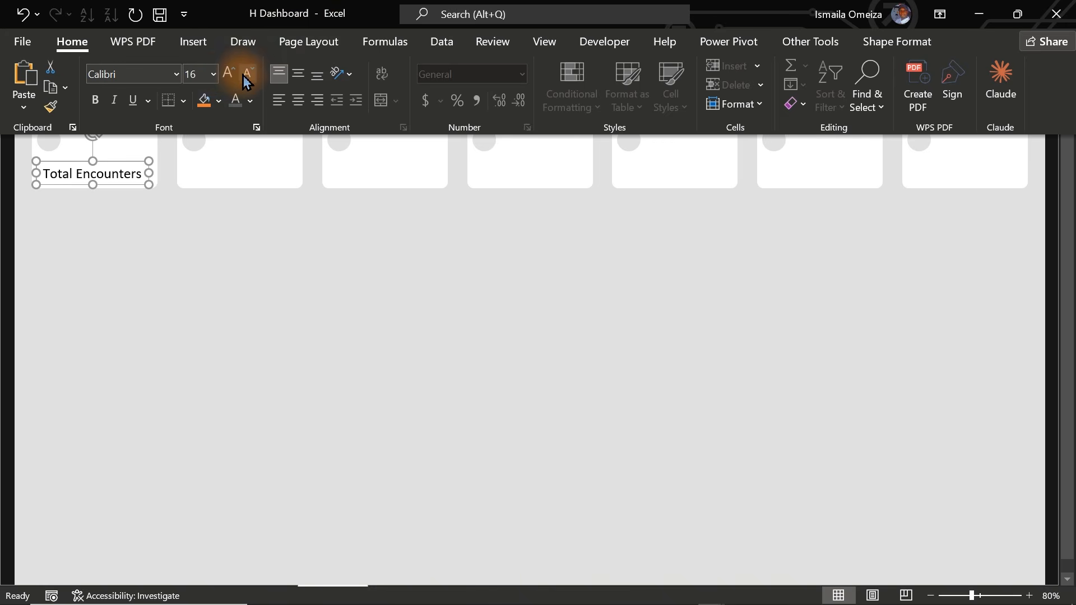
pyautogui.click(250, 100)
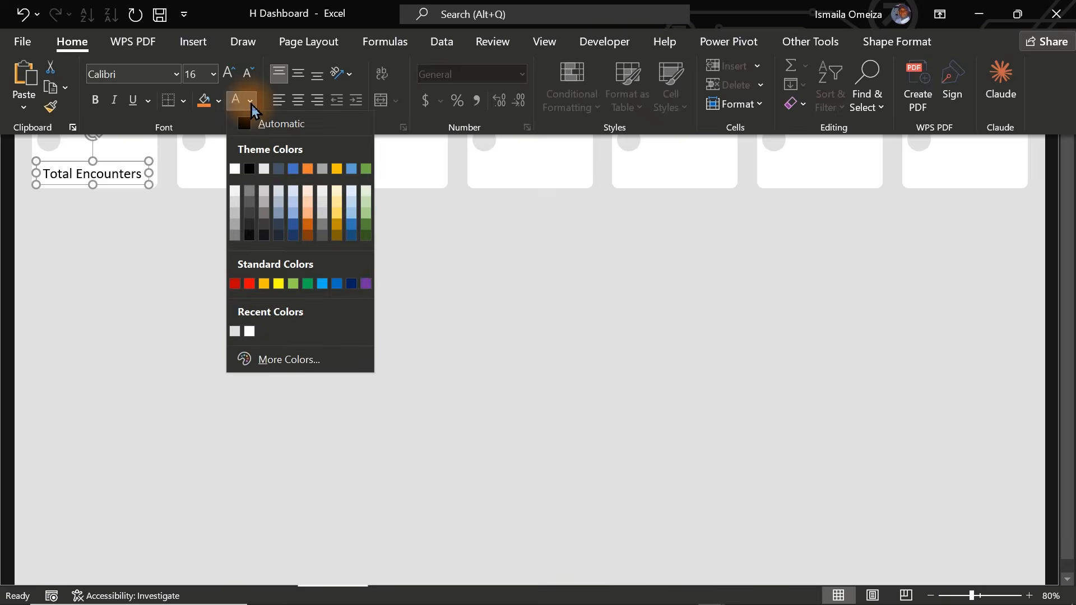
pyautogui.click(250, 214)
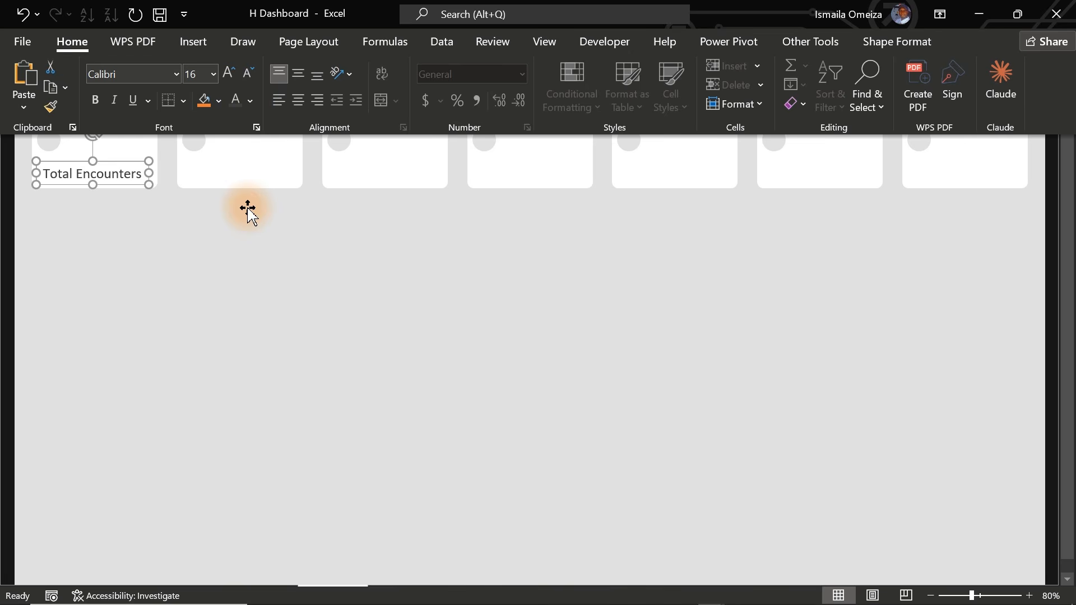
pyautogui.click(250, 102)
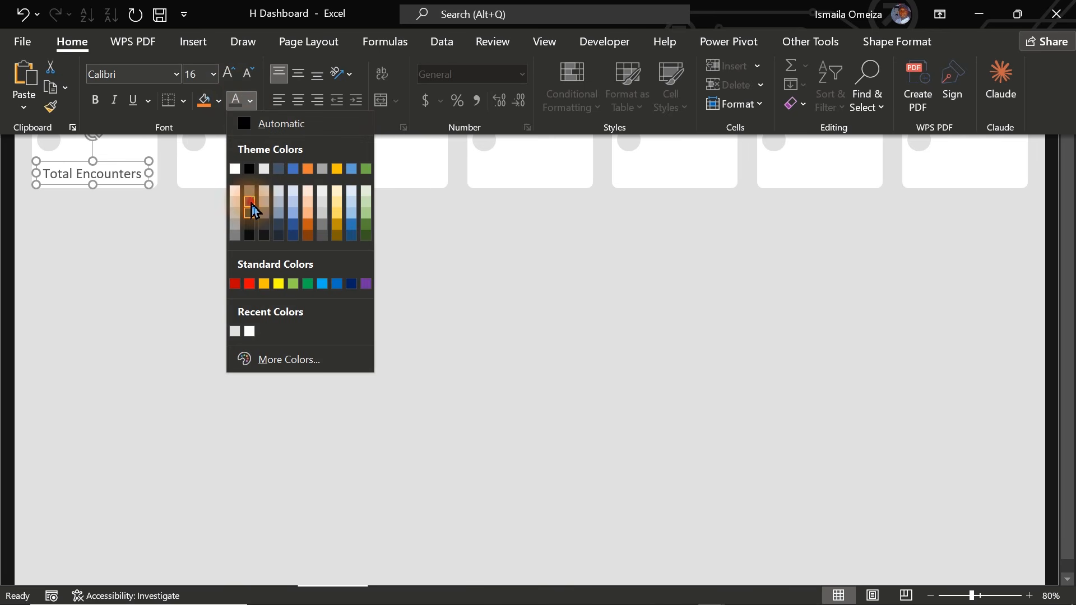
pyautogui.click(250, 205)
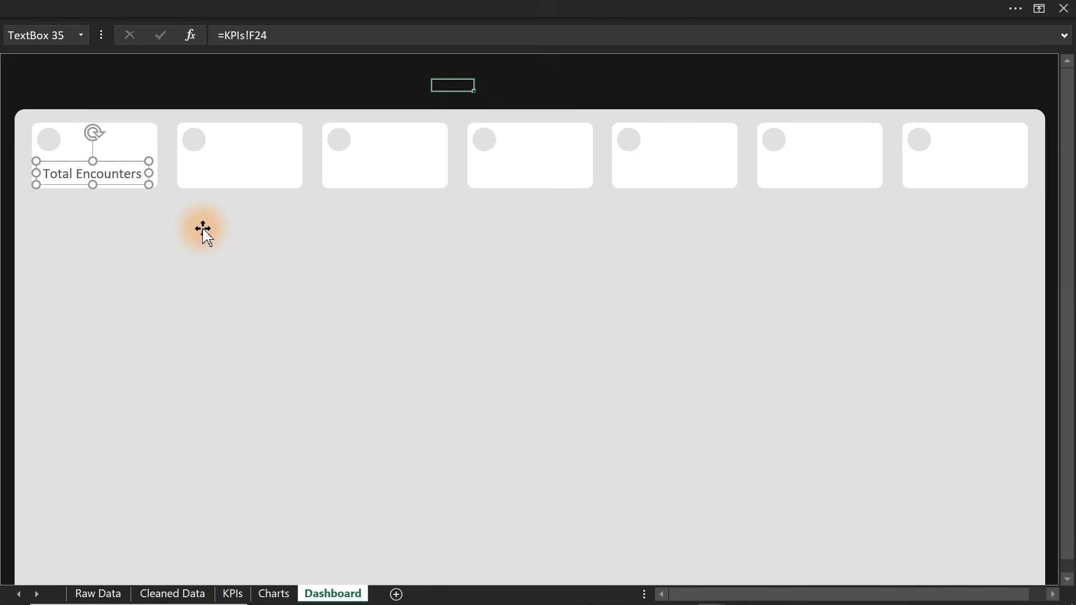
pyautogui.click(202, 229)
# Set the Total Encounters text box to have no outline
pyautogui.click(143, 178)
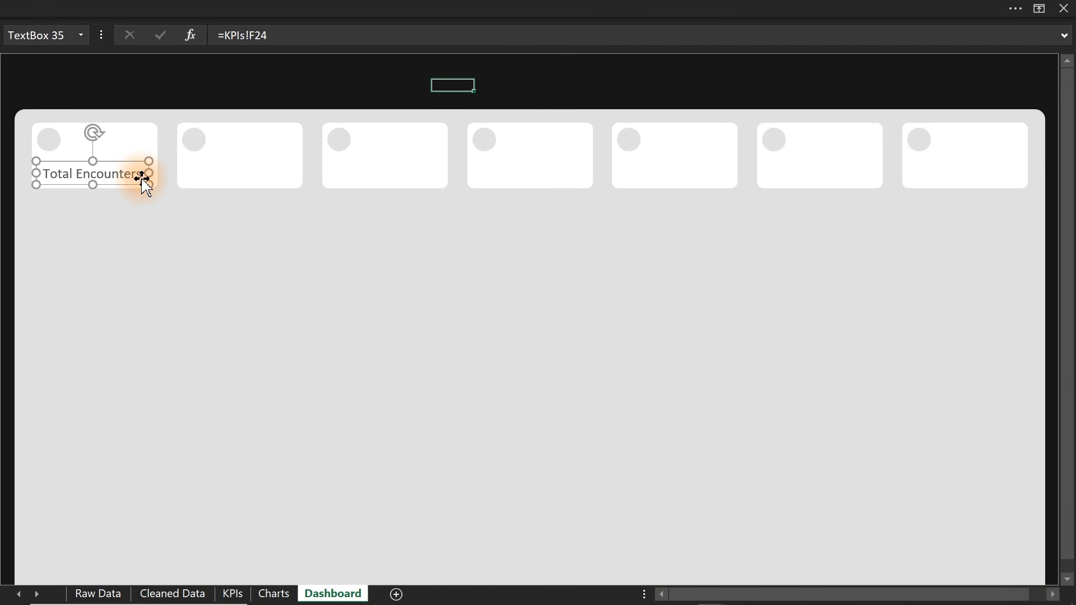
pyautogui.hotkey('ctrl', '1')
pyautogui.click(679, 493)
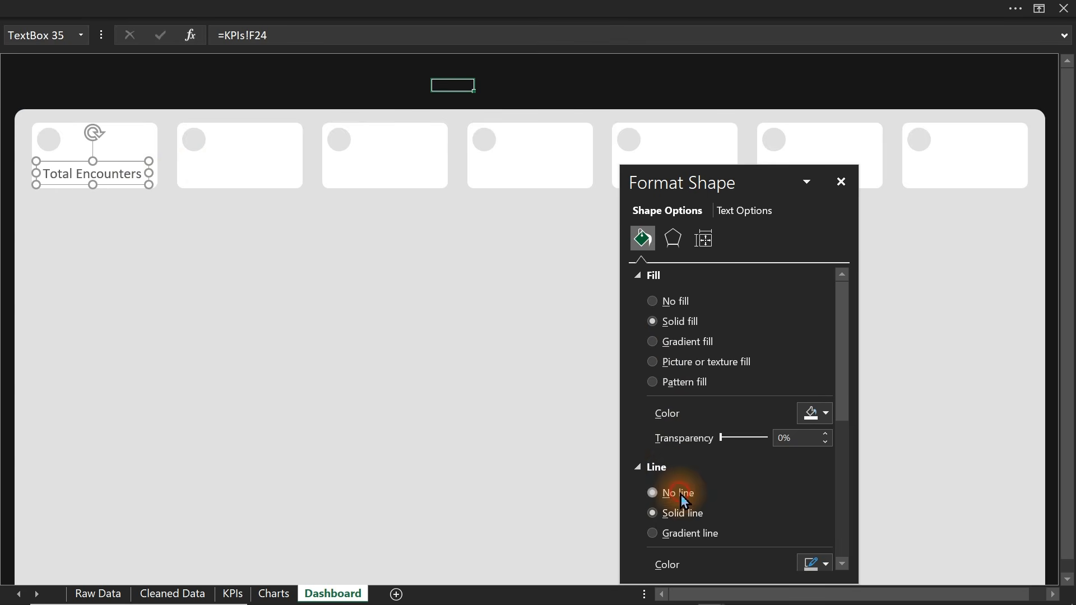
pyautogui.click(324, 84)
# Duplicate the label text box onto the other six cards and link the copies to KPIs cells F25 through F30
pyautogui.click(130, 178)
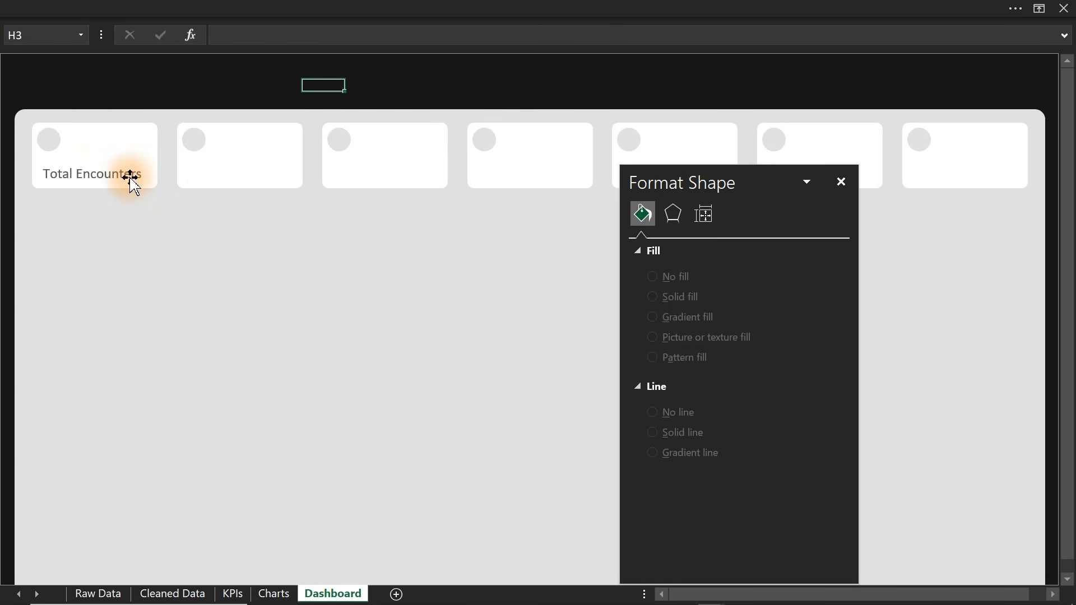
pyautogui.moveTo(785, 180); pyautogui.dragTo(683, 313)
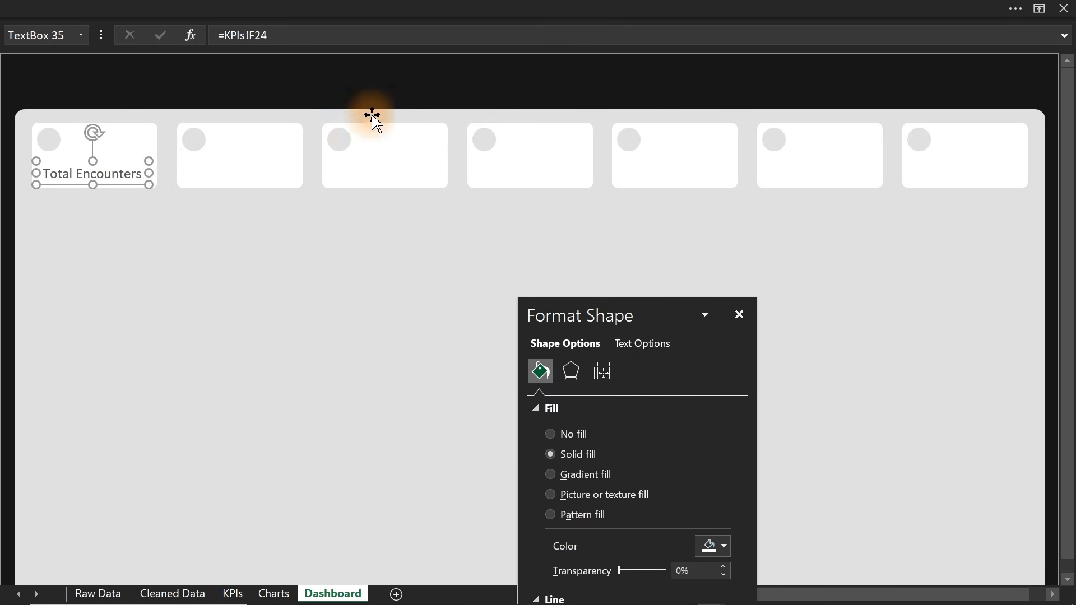
pyautogui.hotkey('ctrl', 'd')
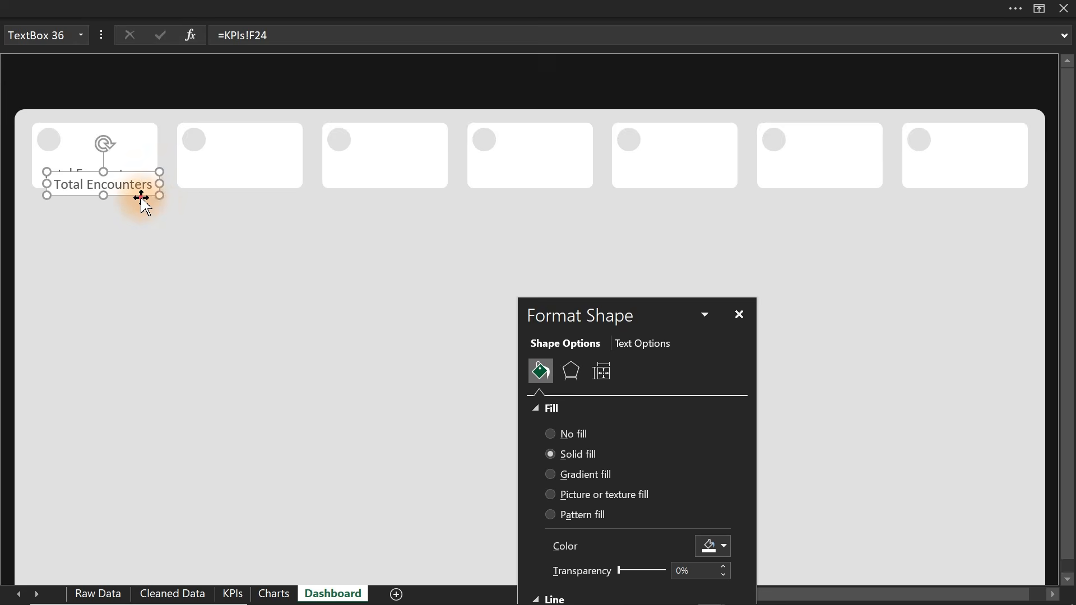
pyautogui.moveTo(141, 199); pyautogui.dragTo(238, 195)
pyautogui.hotkey('ctrl', 'z')
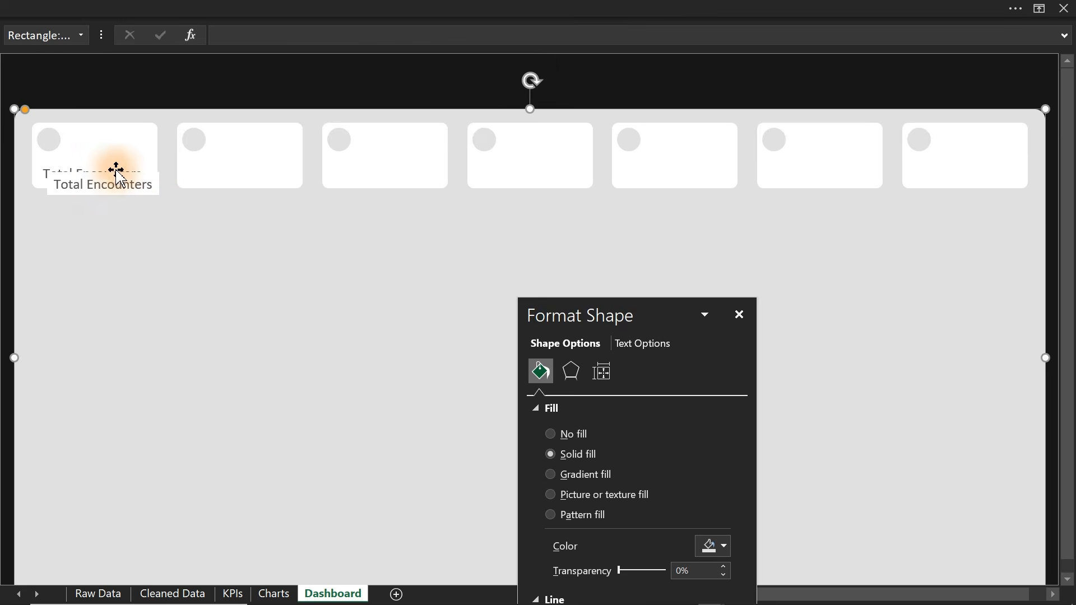
pyautogui.click(104, 191)
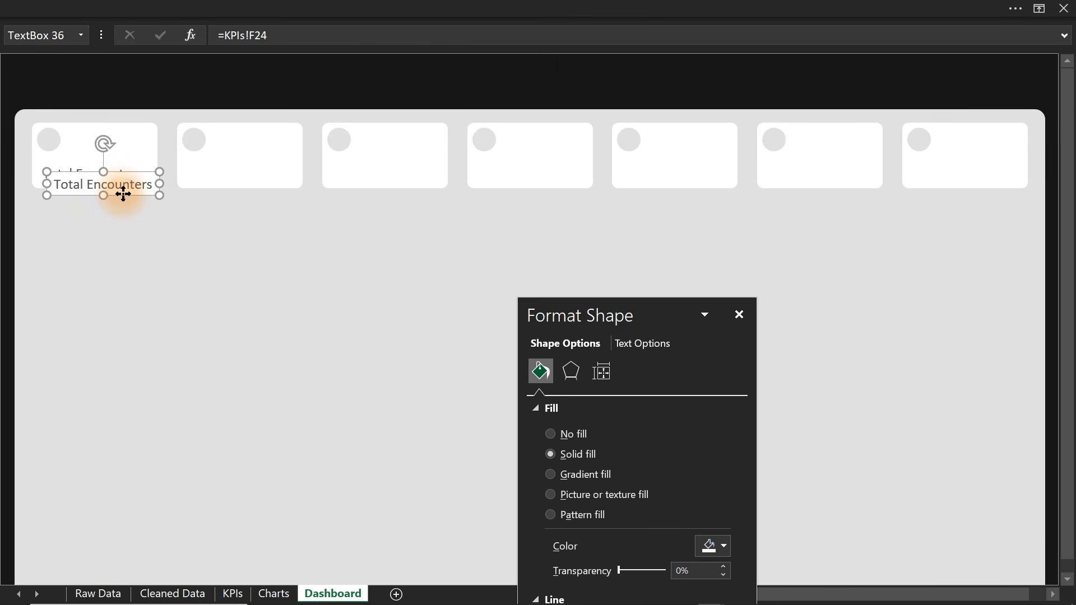
pyautogui.moveTo(123, 193); pyautogui.dragTo(240, 185)
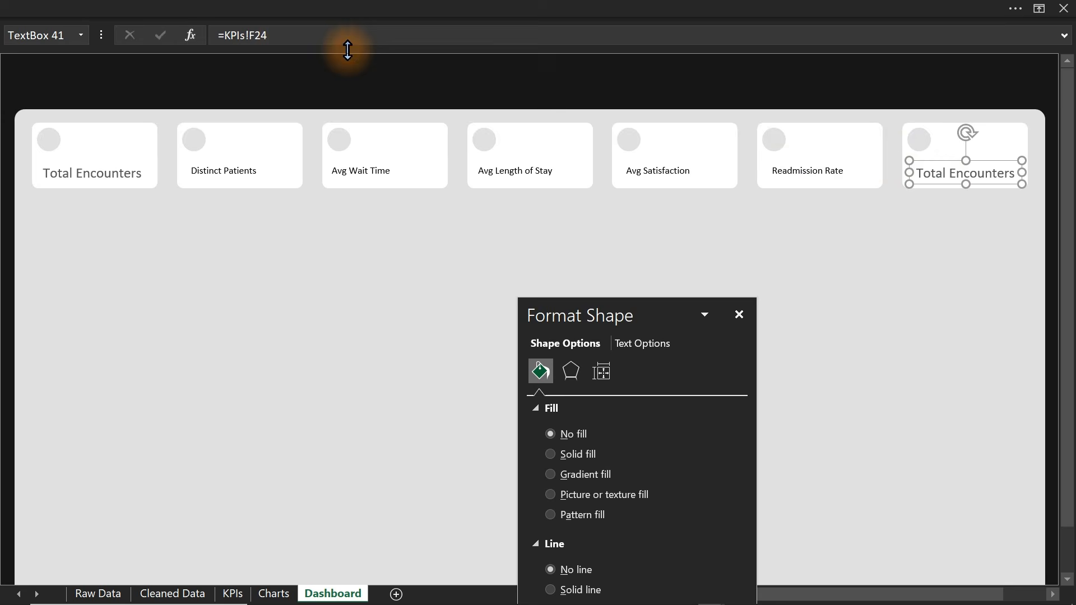
pyautogui.click(326, 39)
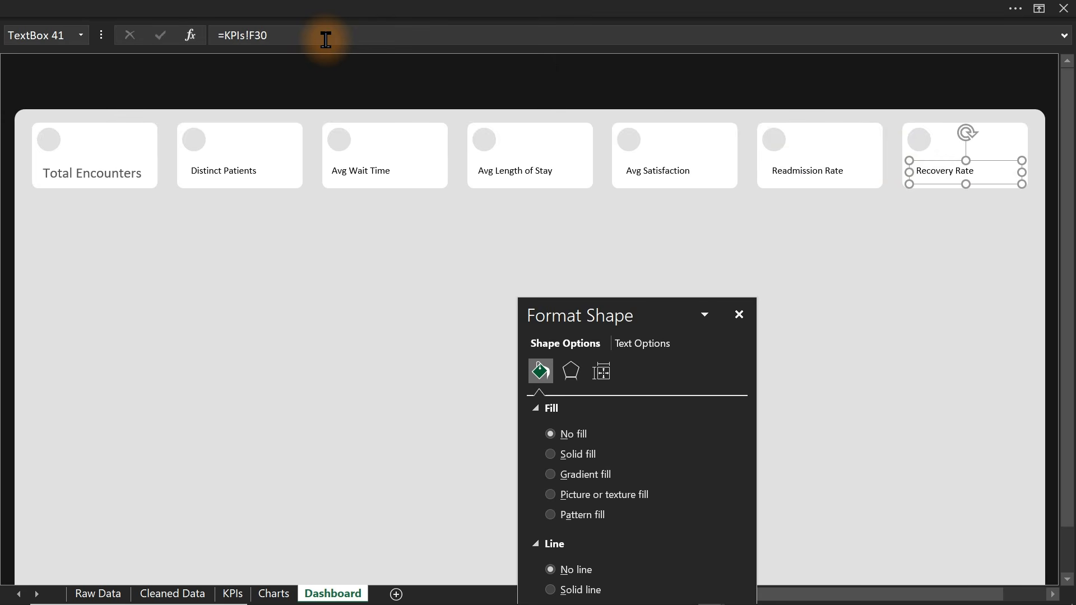
# Examine the KPI label cells F24, F25 and F30 on the KPIs sheet and return to the Dashboard sheet
pyautogui.click(233, 592)
pyautogui.click(511, 451)
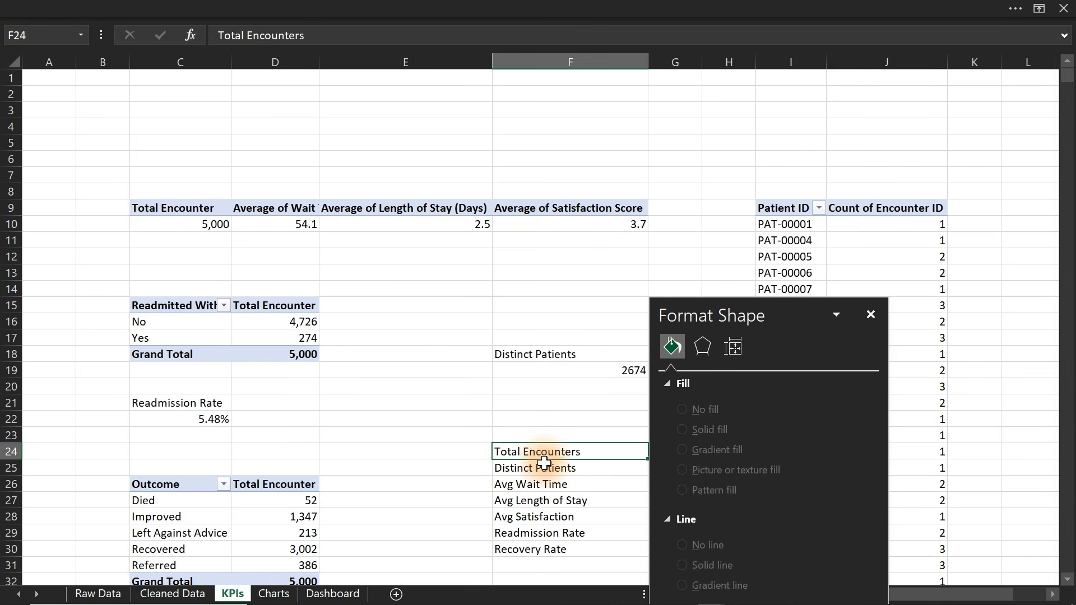
pyautogui.click(510, 467)
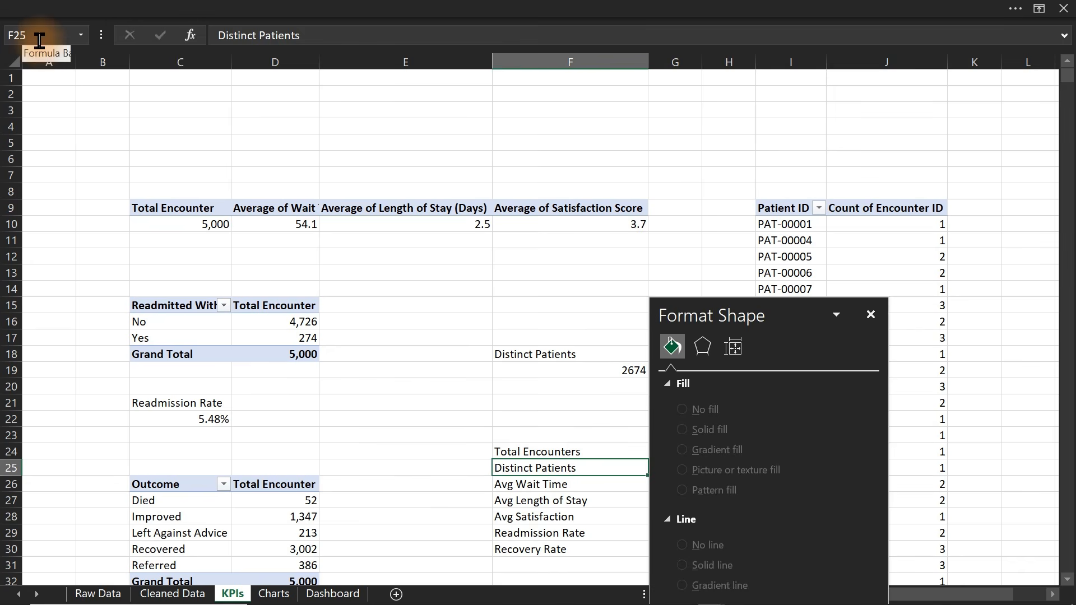
pyautogui.click(521, 549)
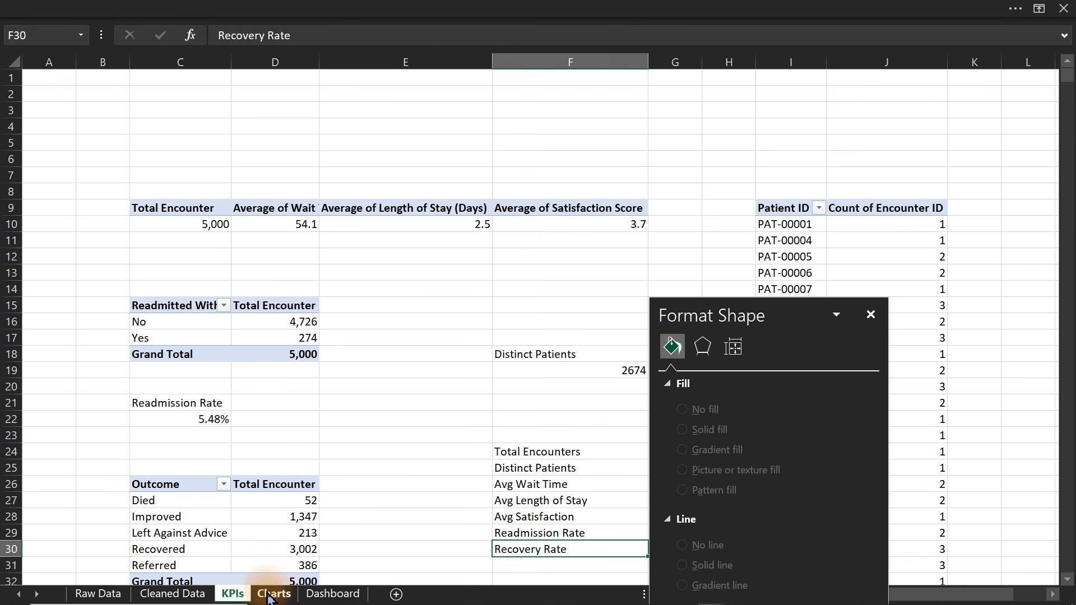
pyautogui.click(333, 593)
# Copy the Total Encounters label's formatting with Format Painter onto the other six labels, Distinct Patients through Recovery Rate
pyautogui.click(89, 173)
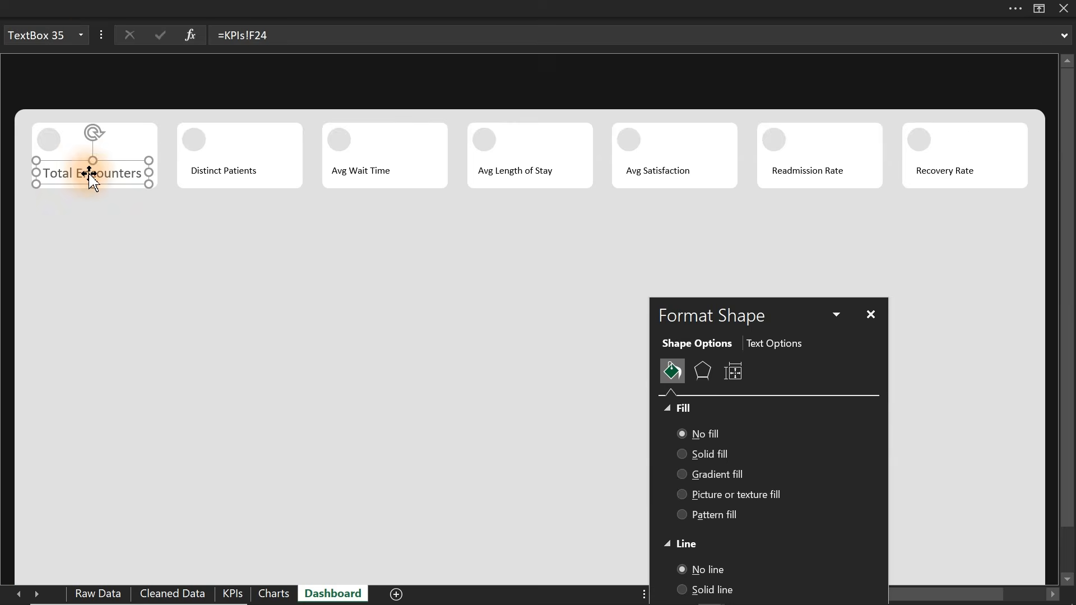
pyautogui.click(84, 6)
pyautogui.click(50, 108)
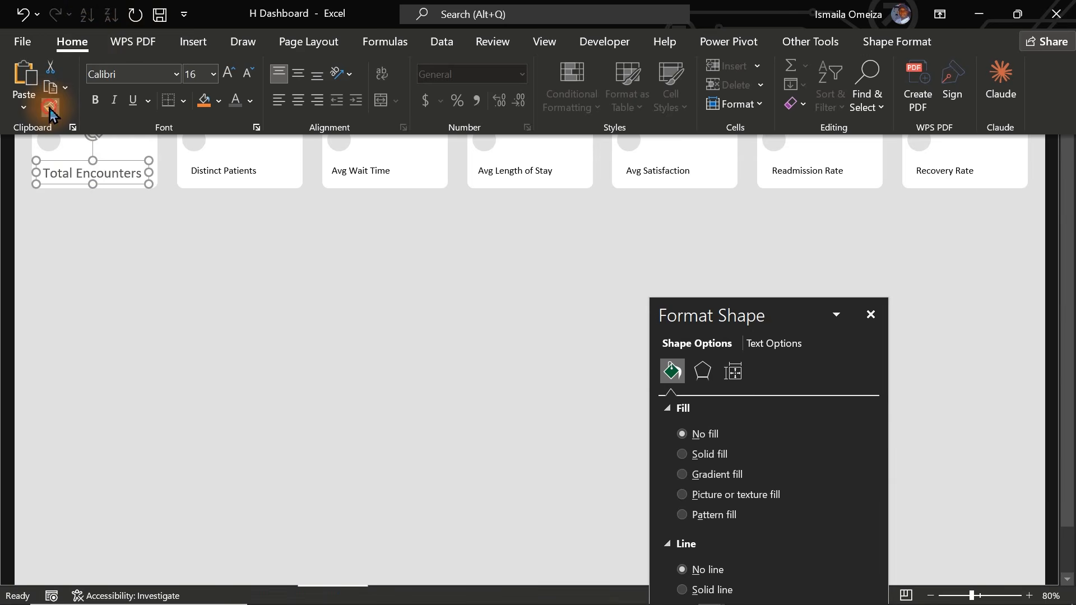
pyautogui.click(226, 184)
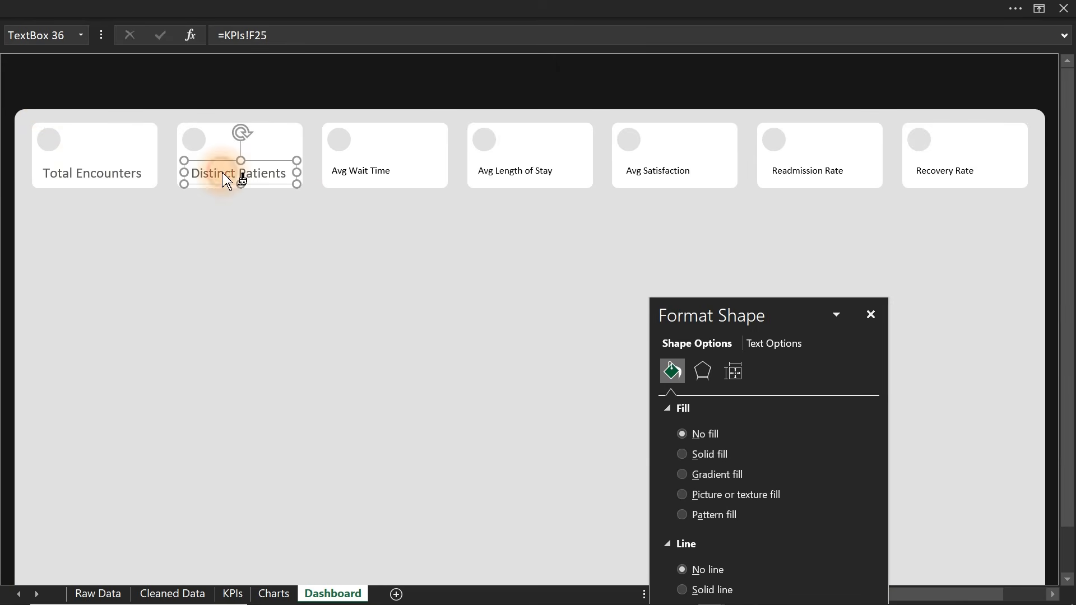
pyautogui.click(358, 182)
pyautogui.click(510, 180)
pyautogui.click(656, 180)
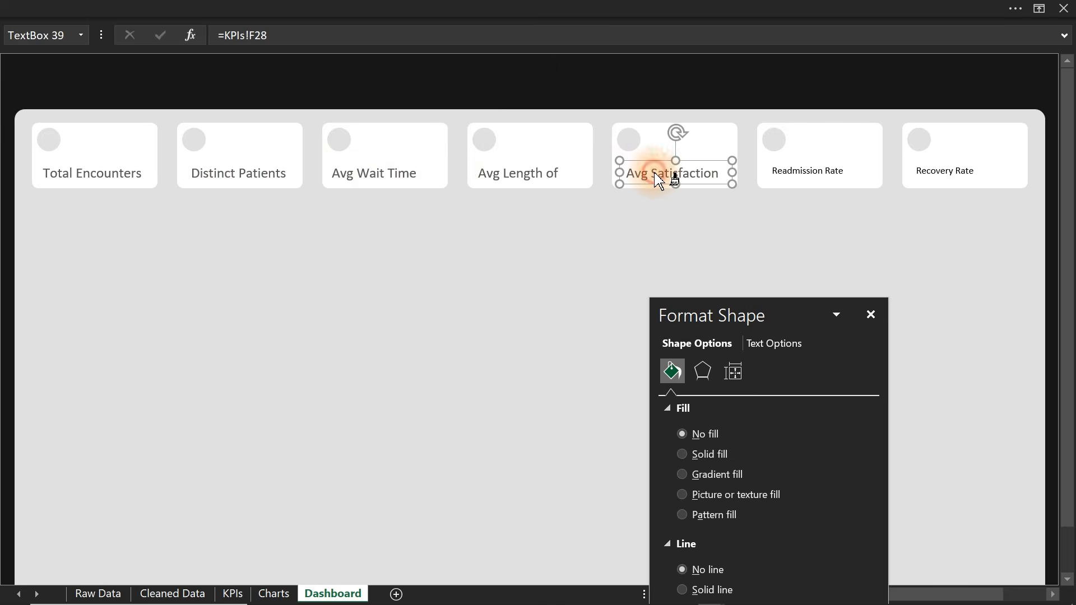
pyautogui.click(818, 174)
pyautogui.click(935, 175)
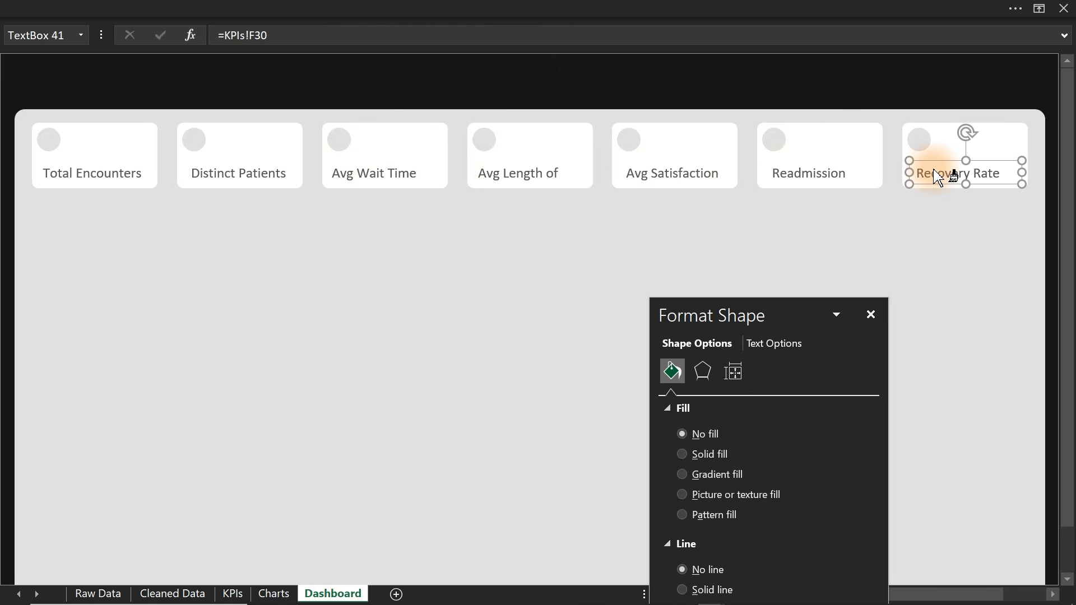
pyautogui.keyDown('ctrl'); pyautogui.click(822, 173); pyautogui.keyUp('ctrl')
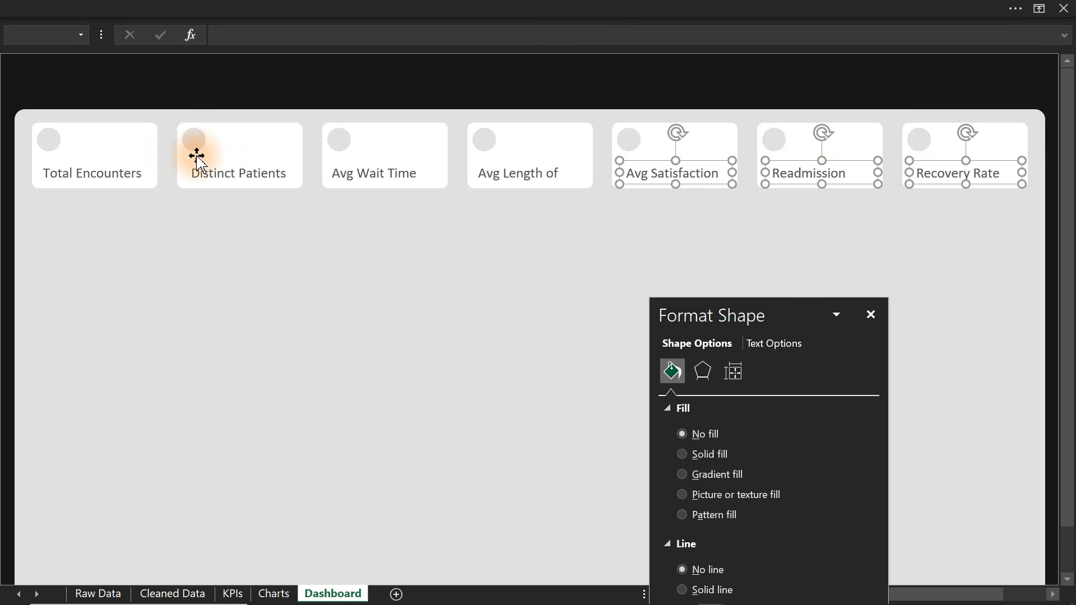
# Duplicate the Total Encounters label, place the copy above it beside the grey circle, and link it to =KPIs!C10
pyautogui.click(121, 177)
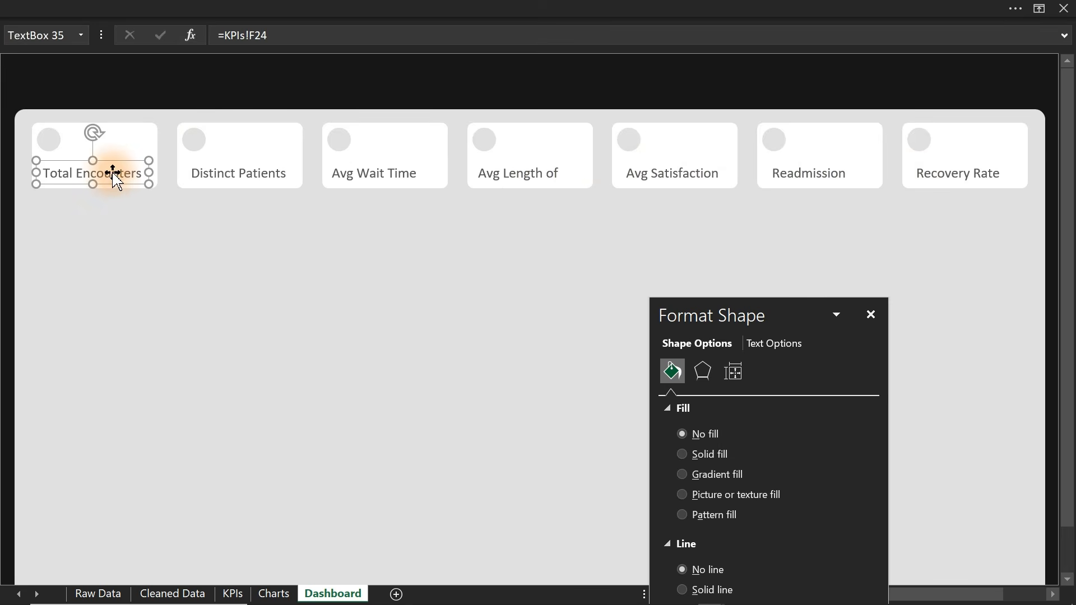
pyautogui.moveTo(114, 166); pyautogui.dragTo(151, 162)
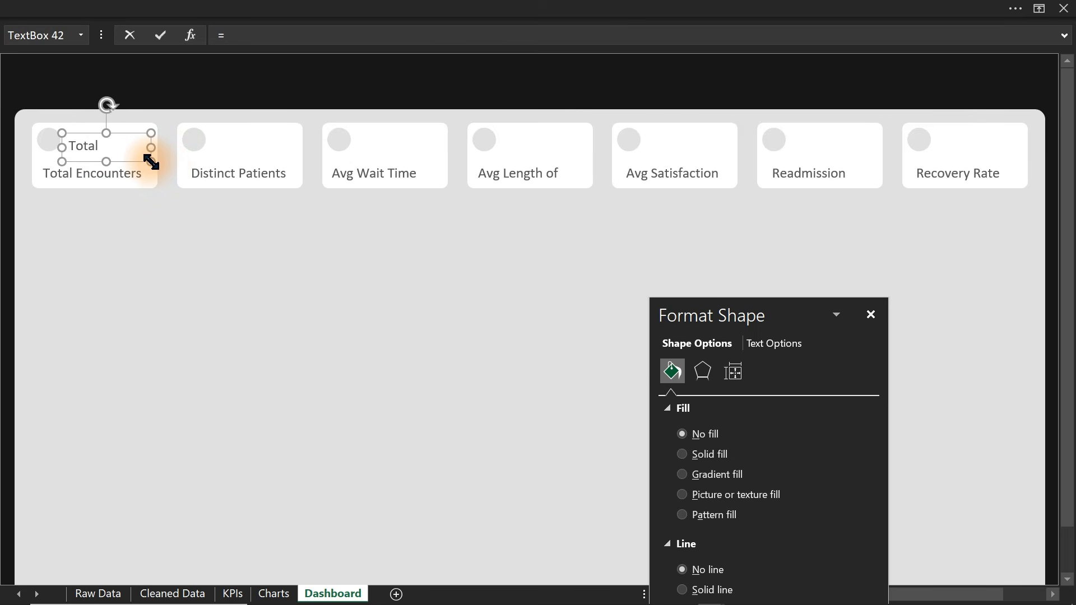
pyautogui.click(232, 593)
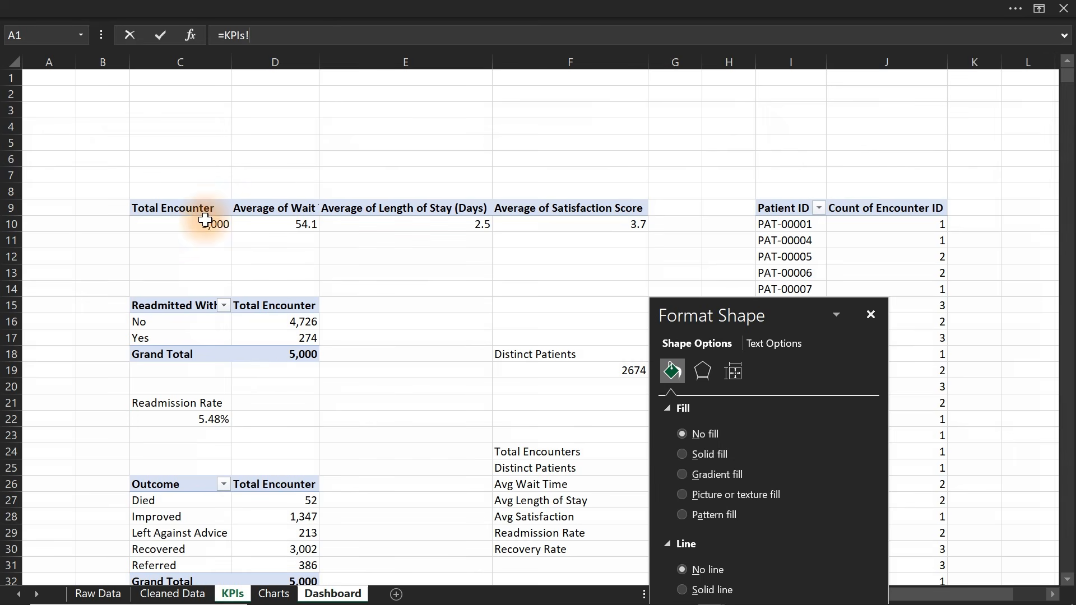
pyautogui.press('Return')
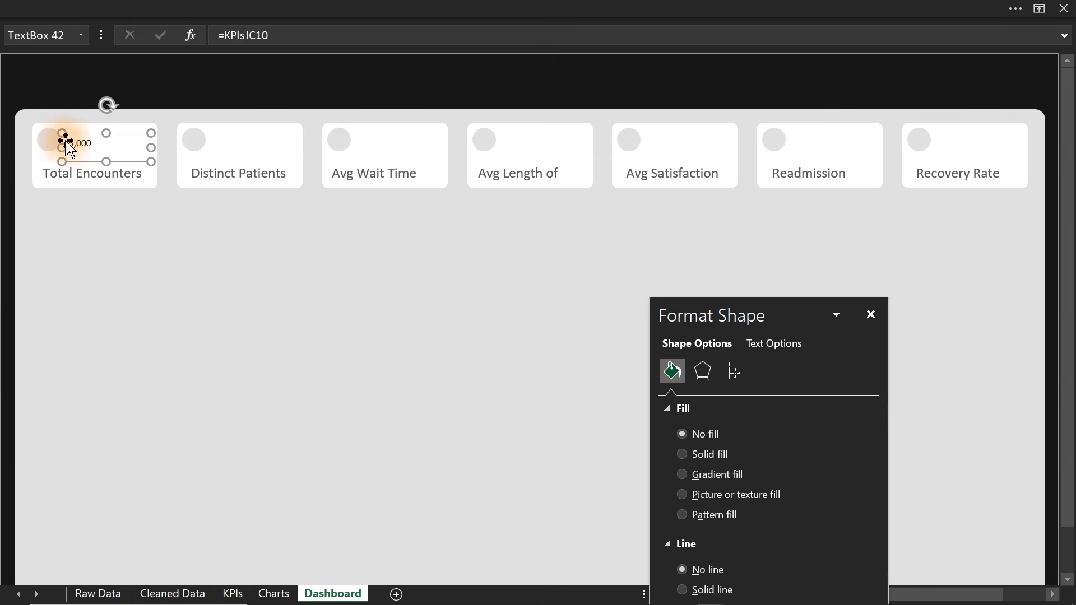
# Move the Total Encounters value text box below the cards and increase its font size
pyautogui.moveTo(114, 146); pyautogui.dragTo(193, 305)
pyautogui.click(233, 5)
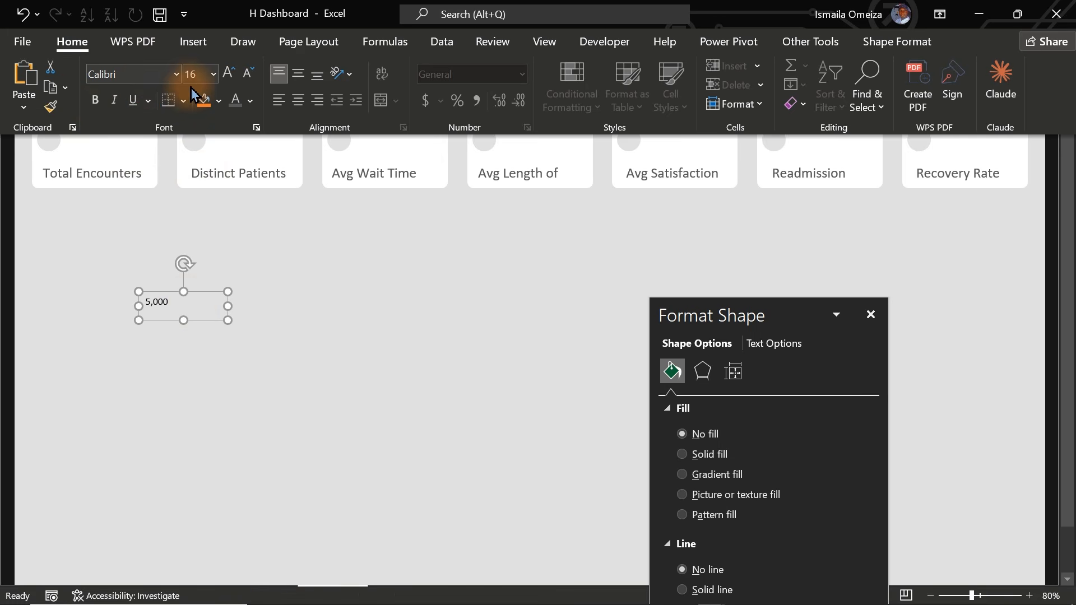
pyautogui.click(231, 79)
pyautogui.click(230, 79)
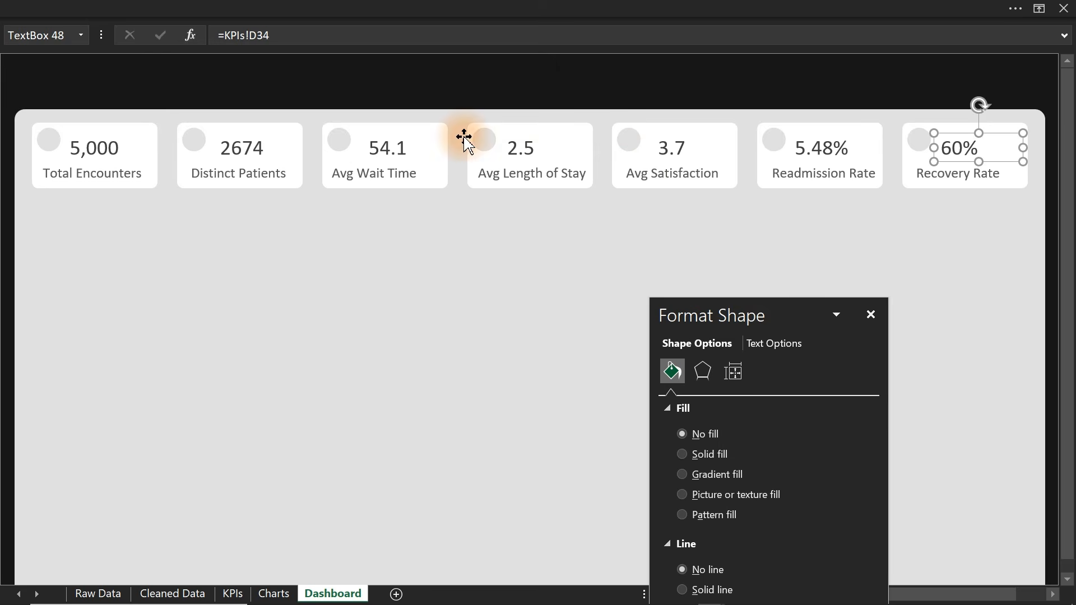
# Examine the placement and cell links of the Avg Wait Time and Avg Length of Stay value text boxes
pyautogui.click(396, 150)
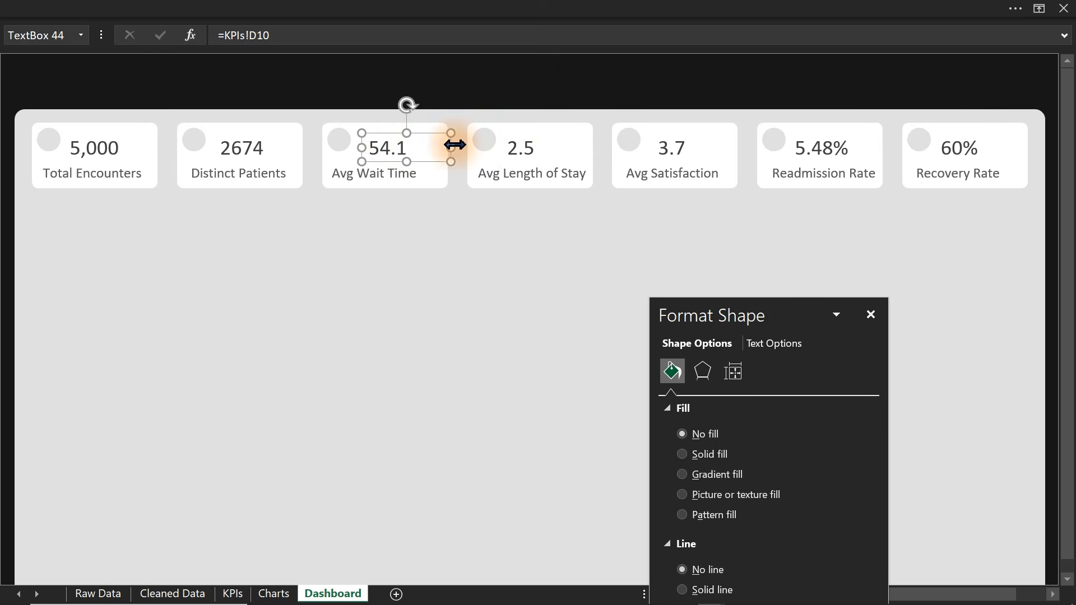
pyautogui.click(536, 149)
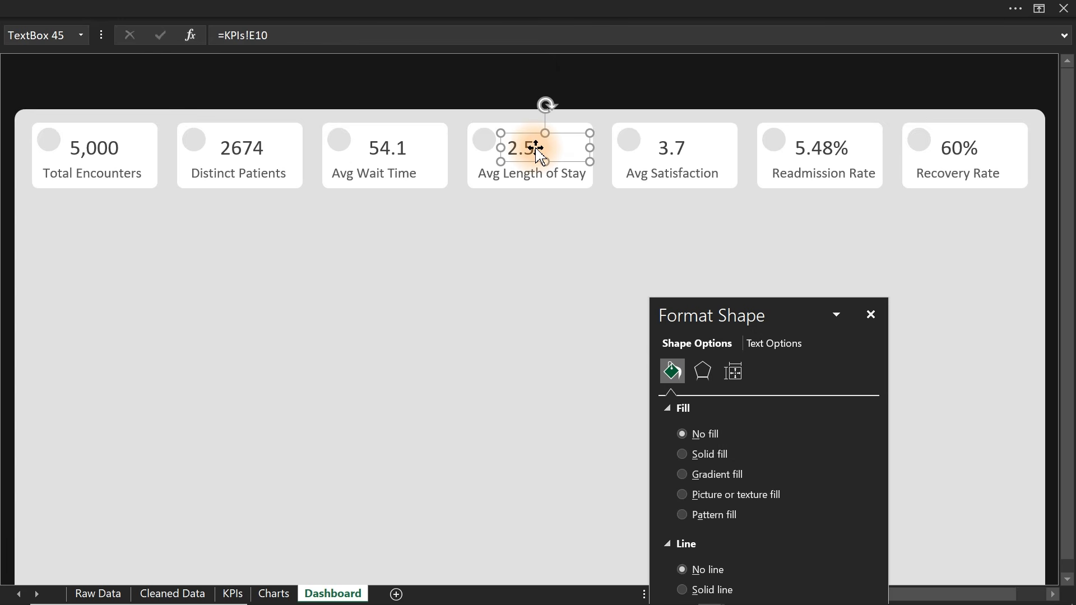
pyautogui.click(408, 156)
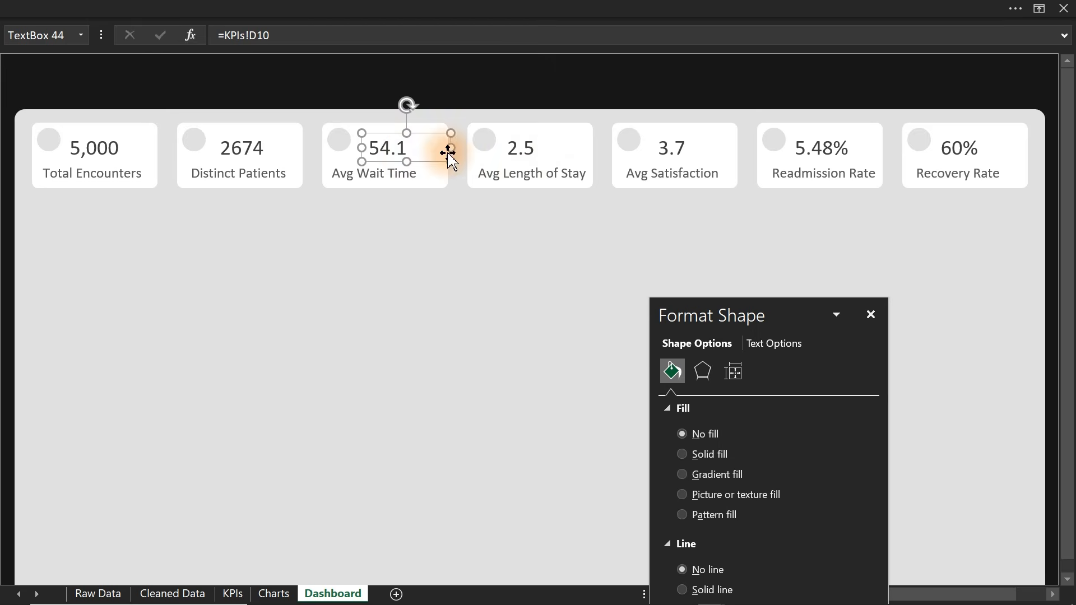
# In cell D12 of the KPIs sheet, enter =TEXT(D10,"0.0")&"Min" to show the average wait time with its unit
pyautogui.click(524, 147)
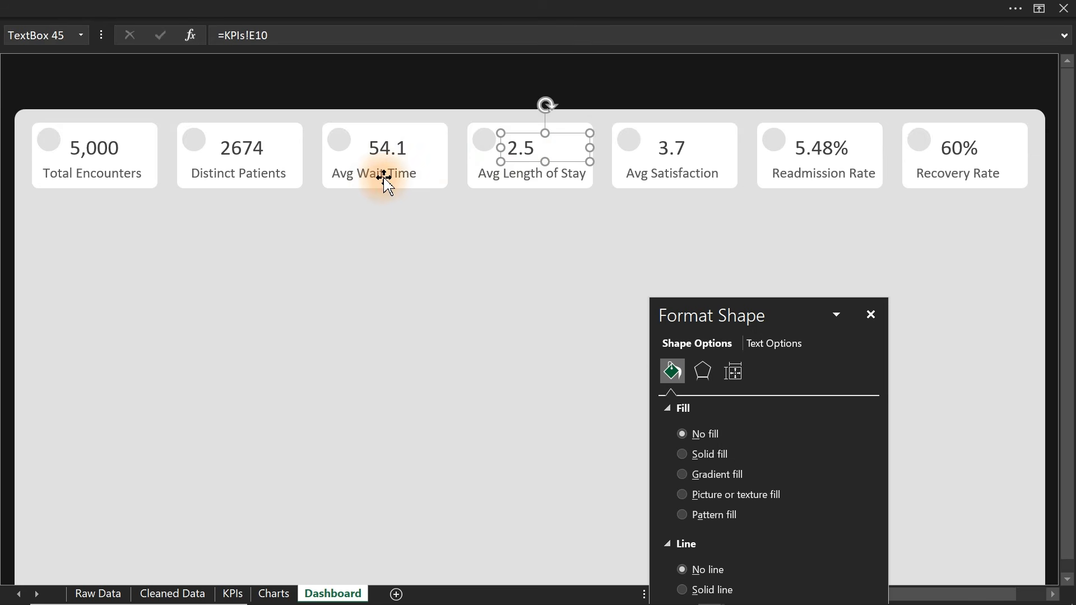
pyautogui.click(232, 594)
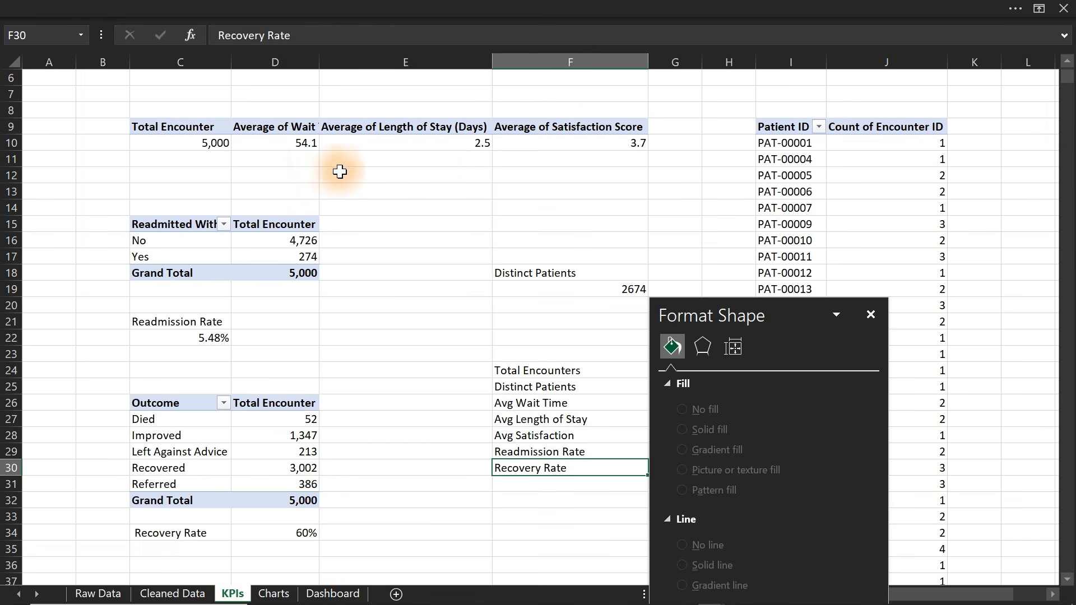
pyautogui.click(282, 170)
pyautogui.write('=')
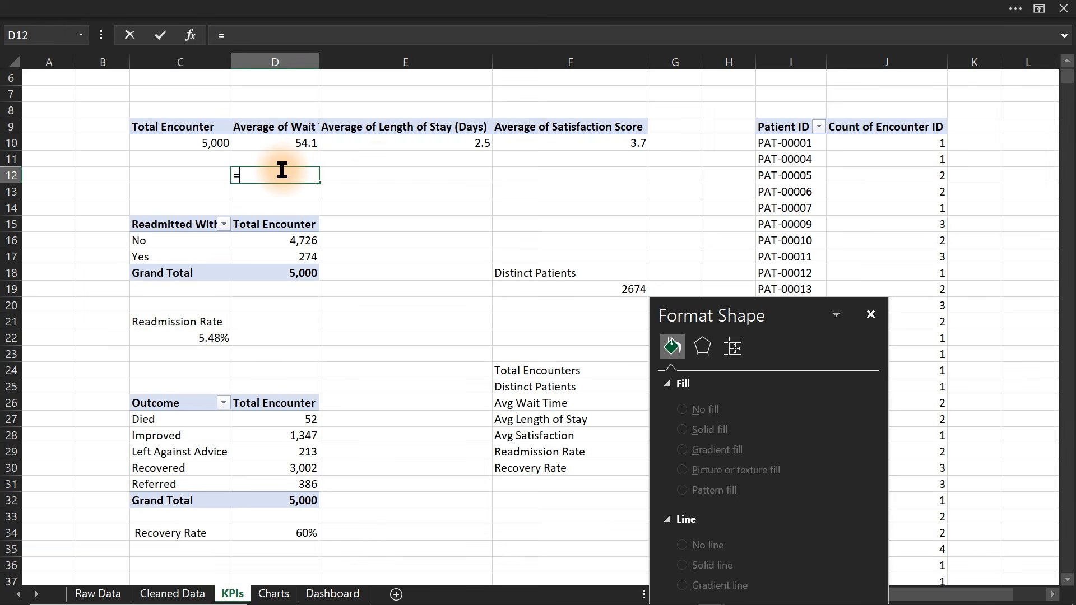
pyautogui.write('text')
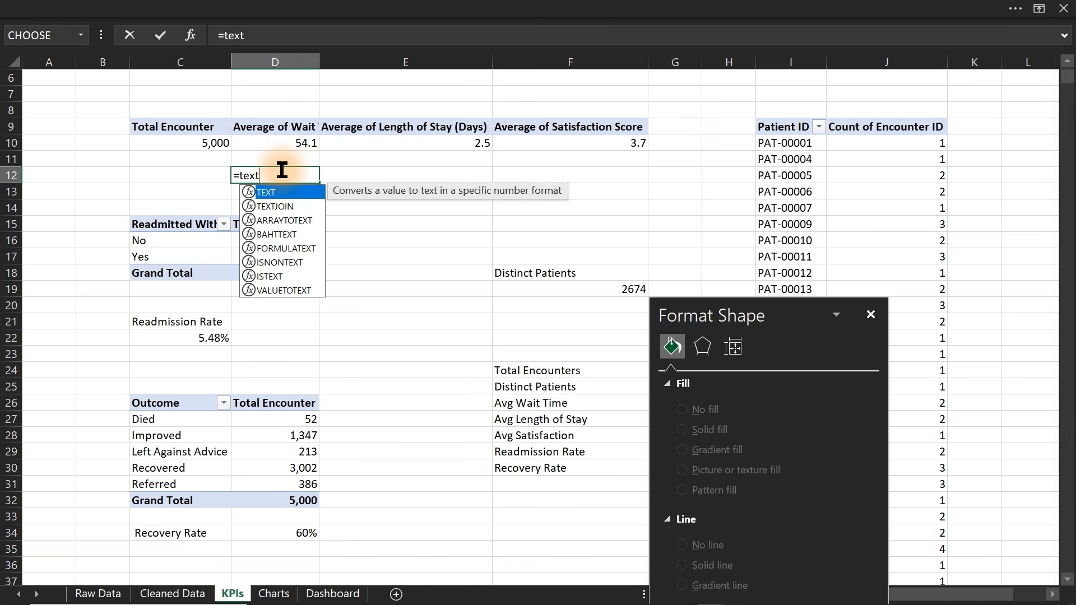
pyautogui.press('Tab')
pyautogui.click(293, 143)
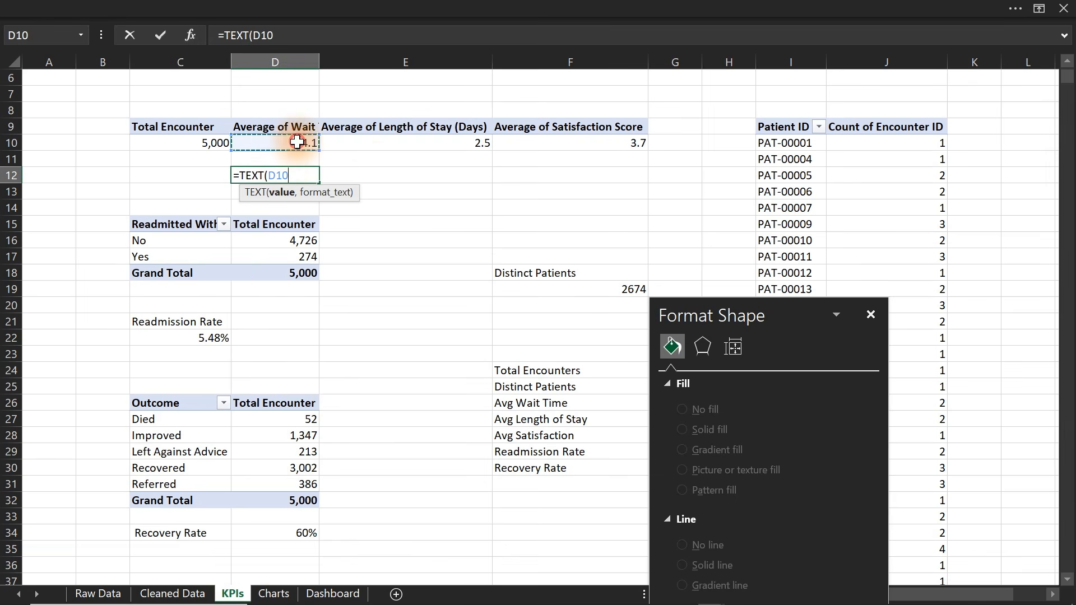
pyautogui.write(',')
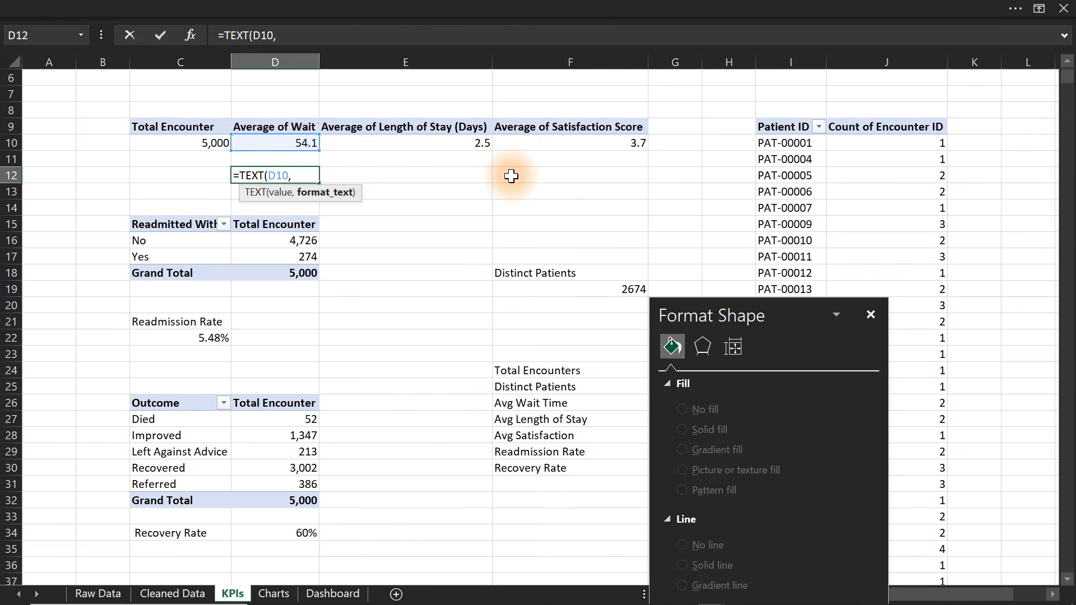
pyautogui.write('"0.0")')
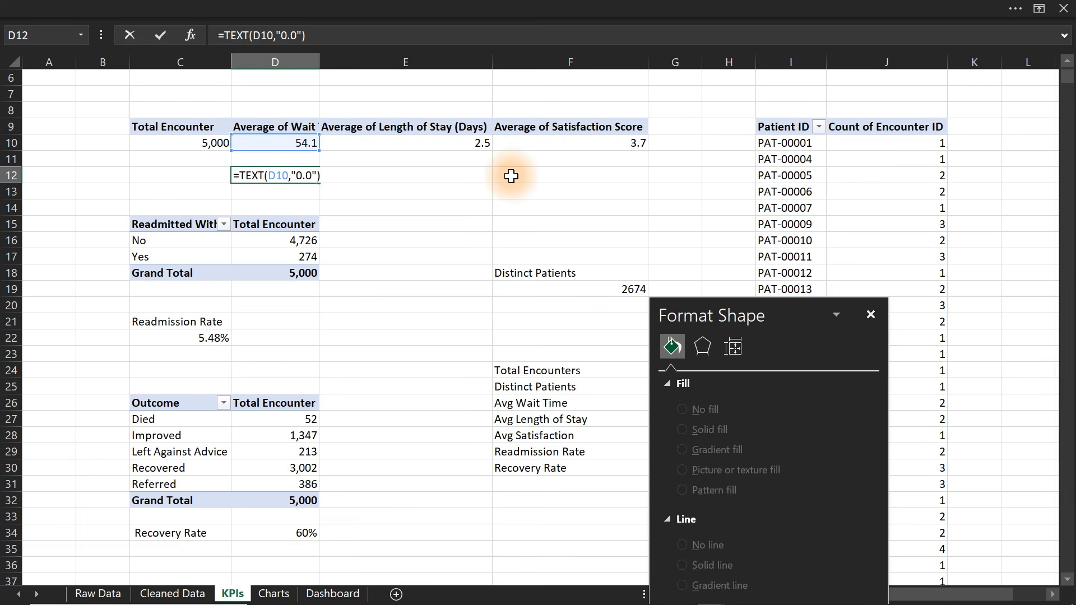
pyautogui.write('& "Min"')
pyautogui.press('Return')
pyautogui.press('Return')
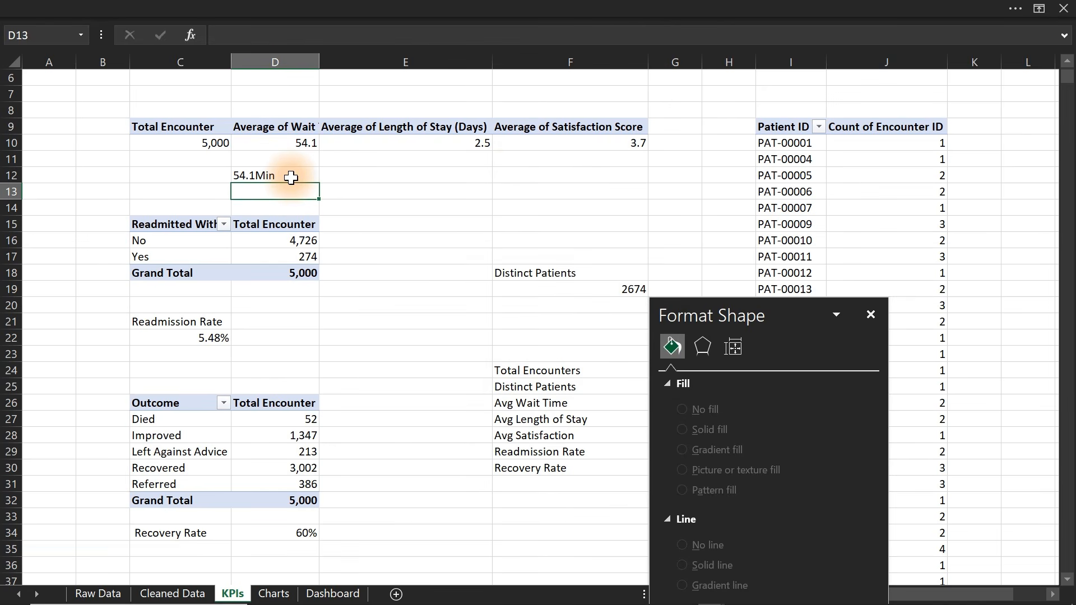
# Insert a space before Min in the D12 formula so it reads =TEXT(D10,"0.0")&" Min"
pyautogui.doubleClick(248, 175)
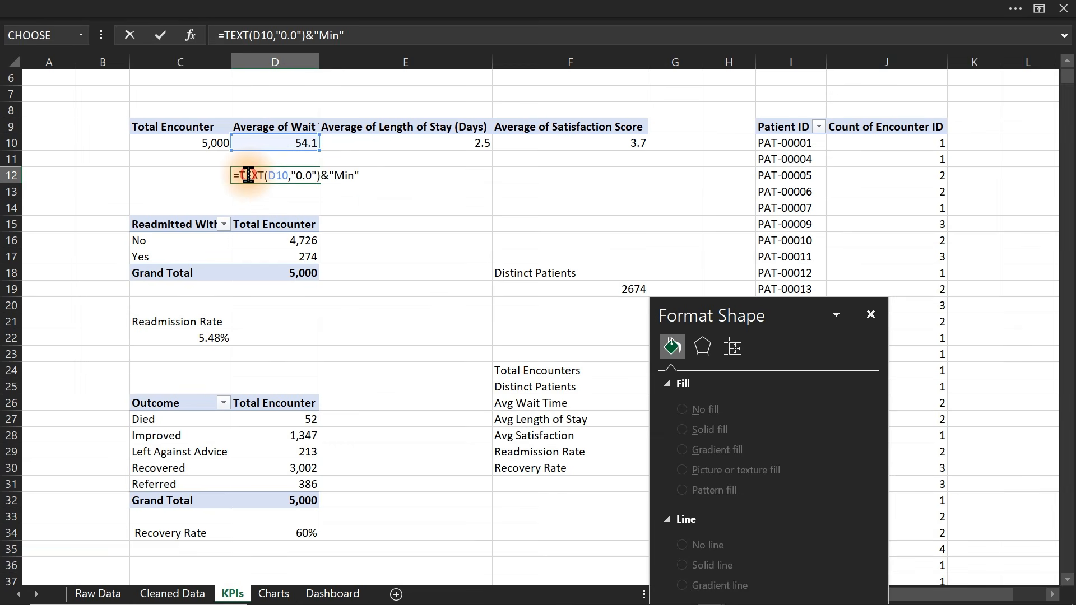
pyautogui.moveTo(334, 175); pyautogui.dragTo(356, 173)
pyautogui.click(331, 175)
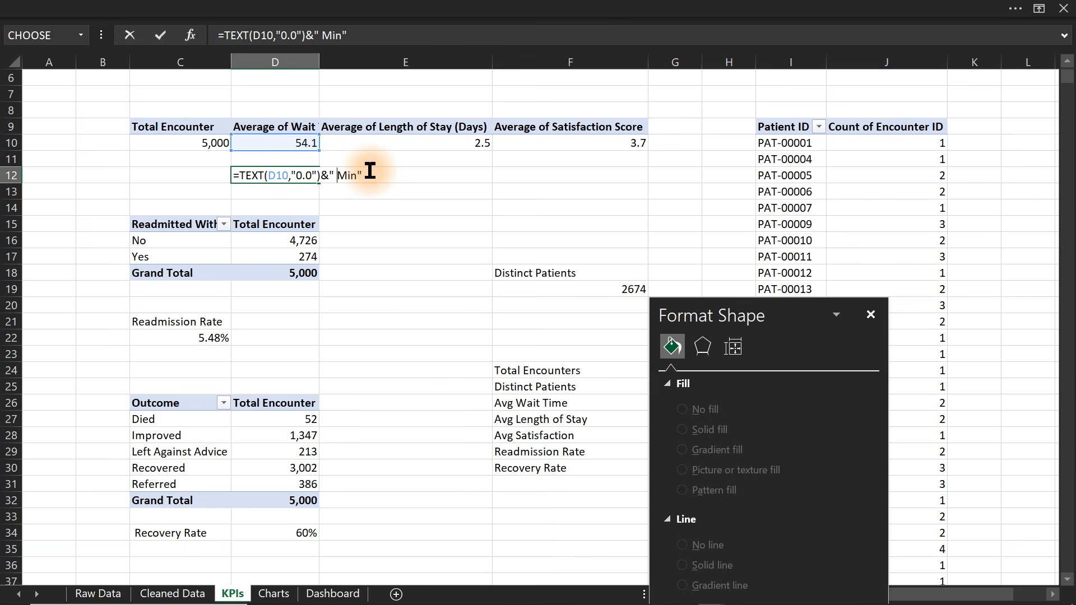
pyautogui.press('Return')
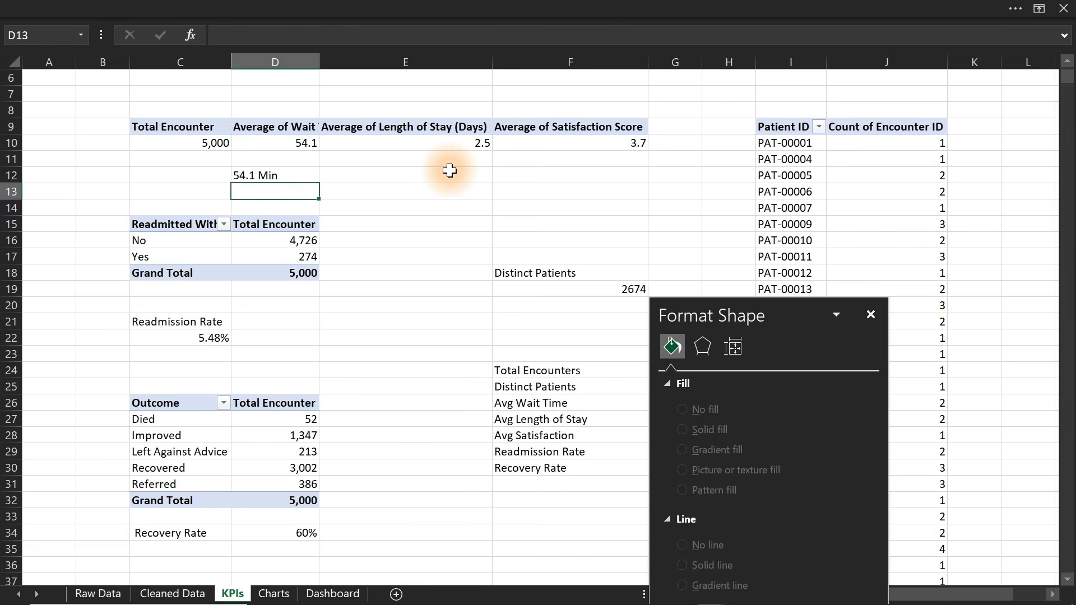
# In cell F12, enter =TEXT(F10,"0.0")&" / 5" to show the average satisfaction score out of five
pyautogui.click(554, 162)
pyautogui.click(570, 175)
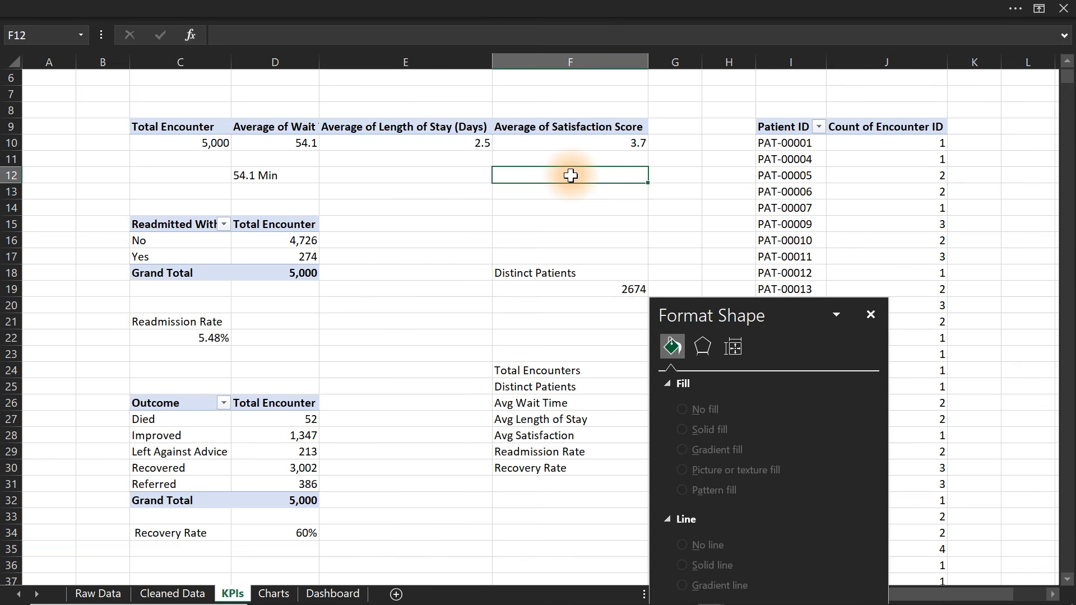
pyautogui.write('=')
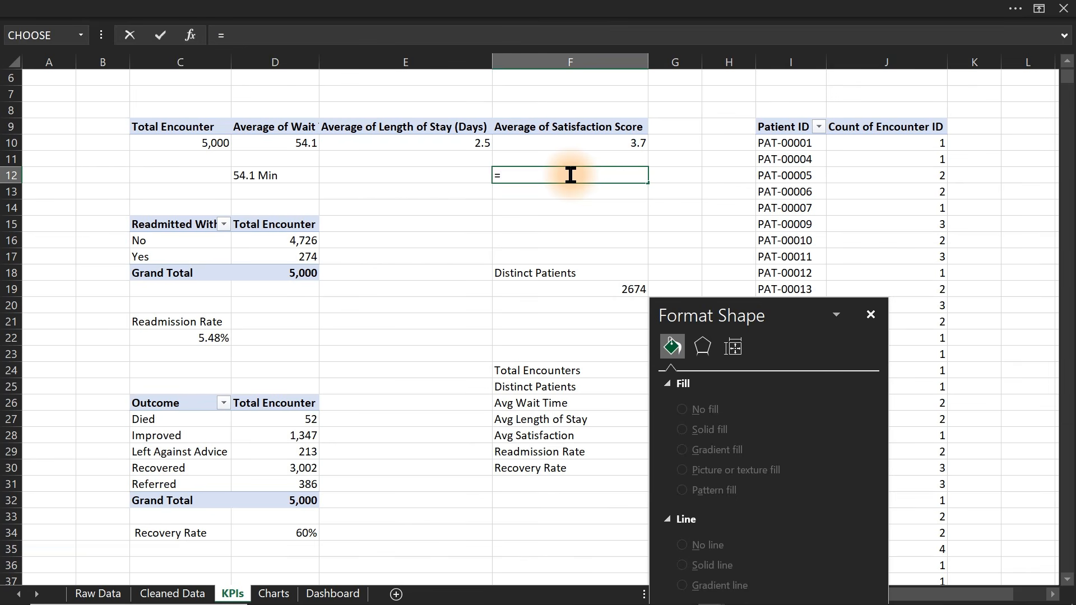
pyautogui.write('tex')
pyautogui.press('Tab')
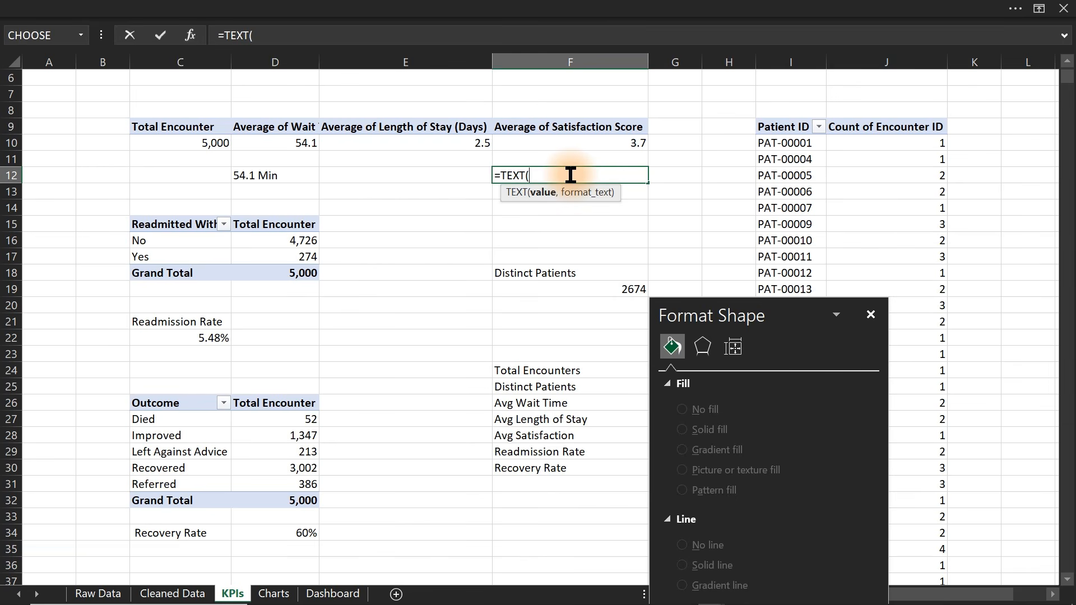
pyautogui.click(609, 142)
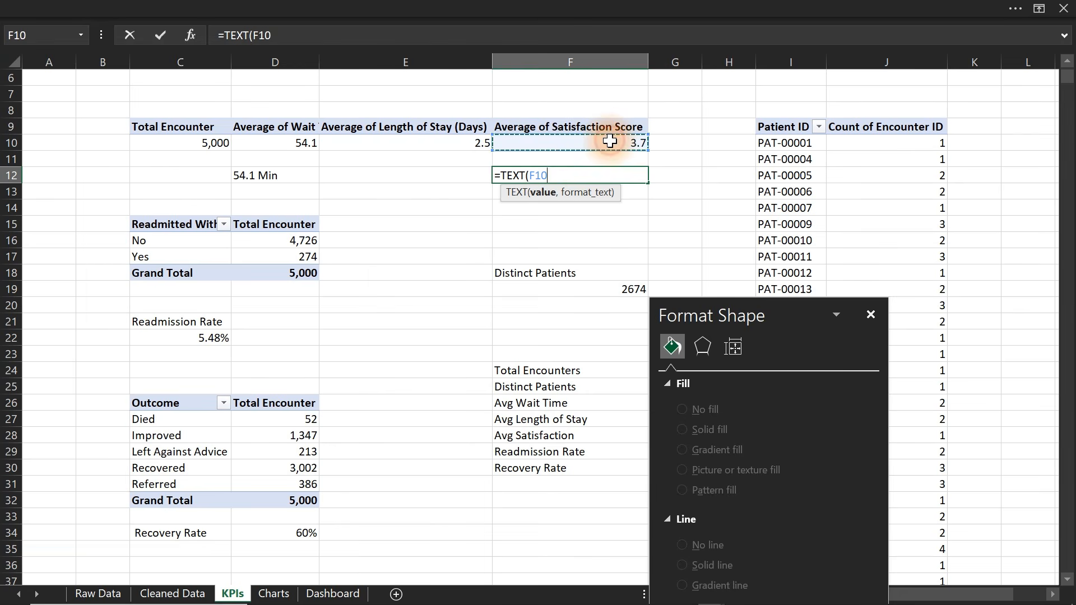
pyautogui.write(',')
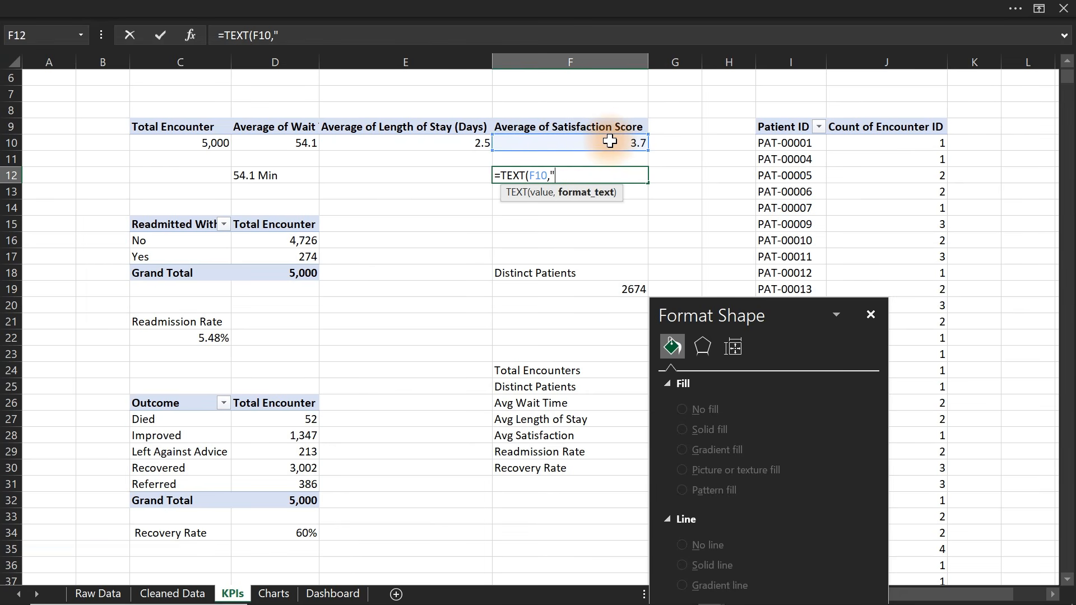
pyautogui.write('"0.0")')
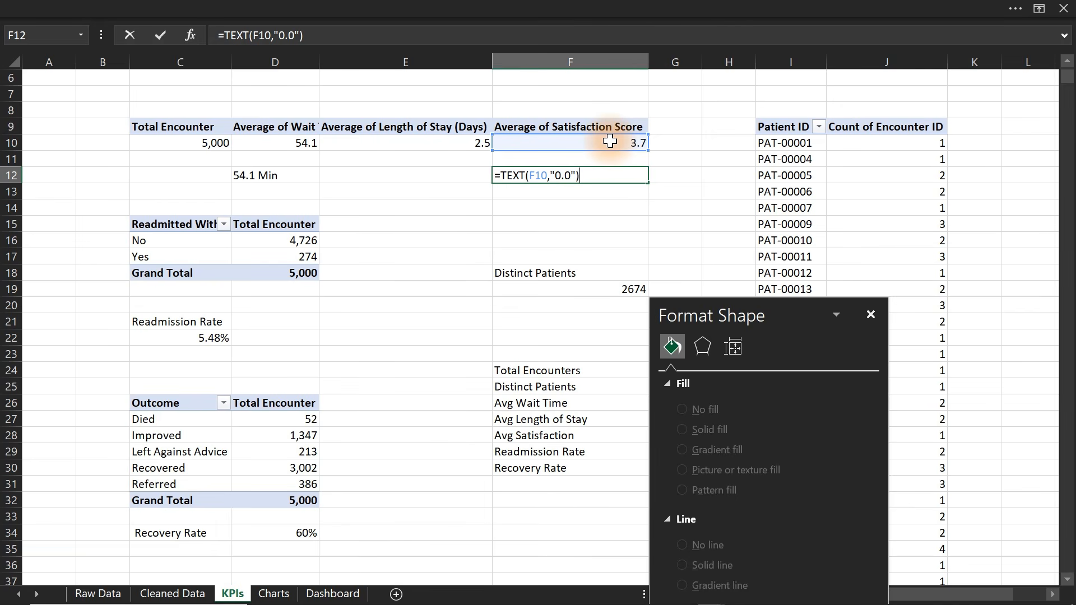
pyautogui.write(' &" / 5"')
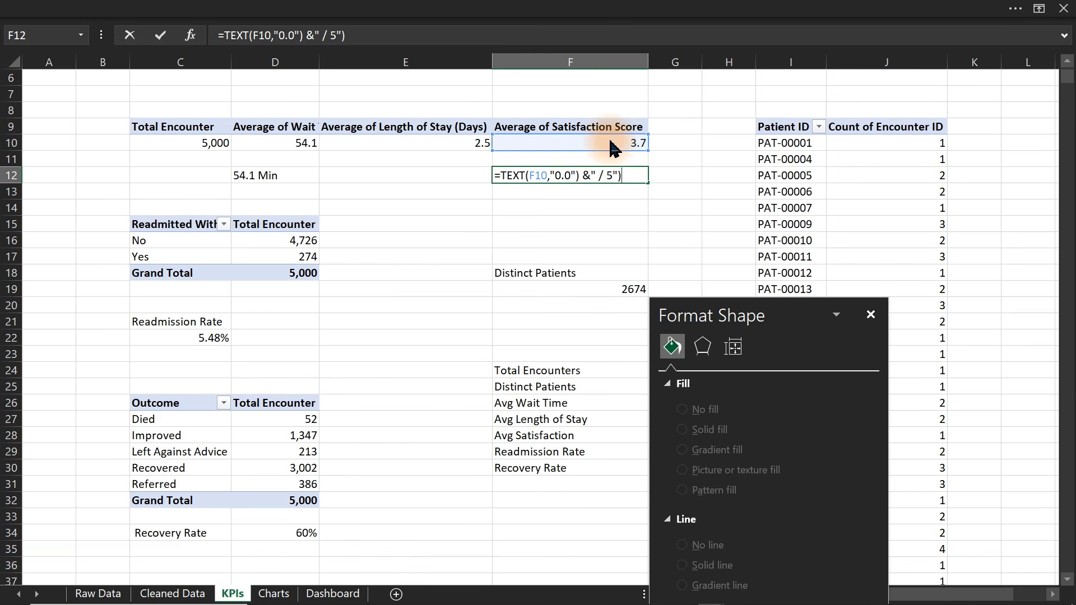
pyautogui.press('Return')
pyautogui.press('Return')
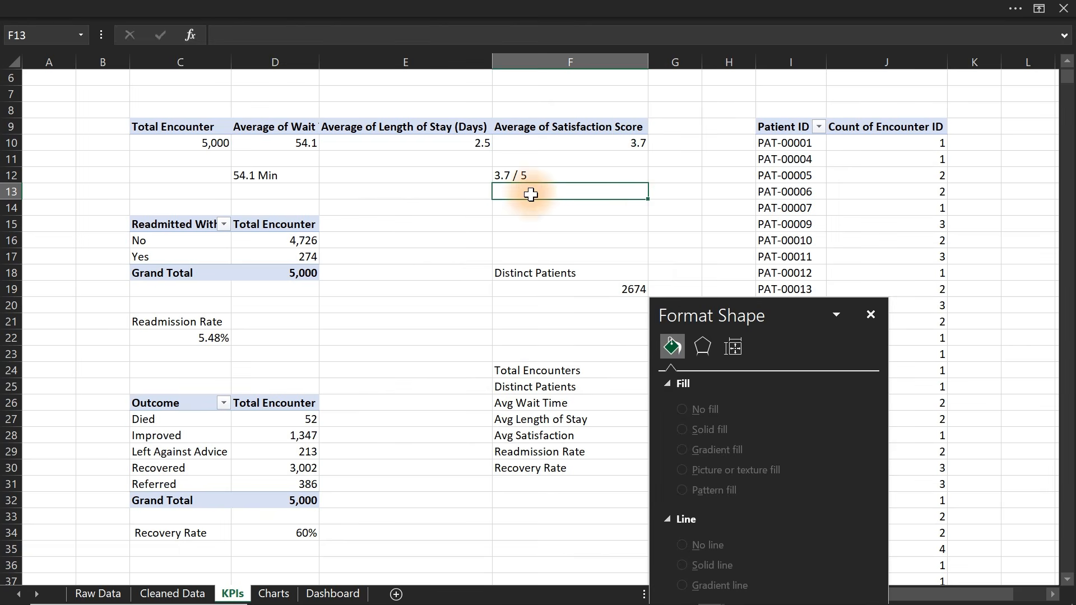
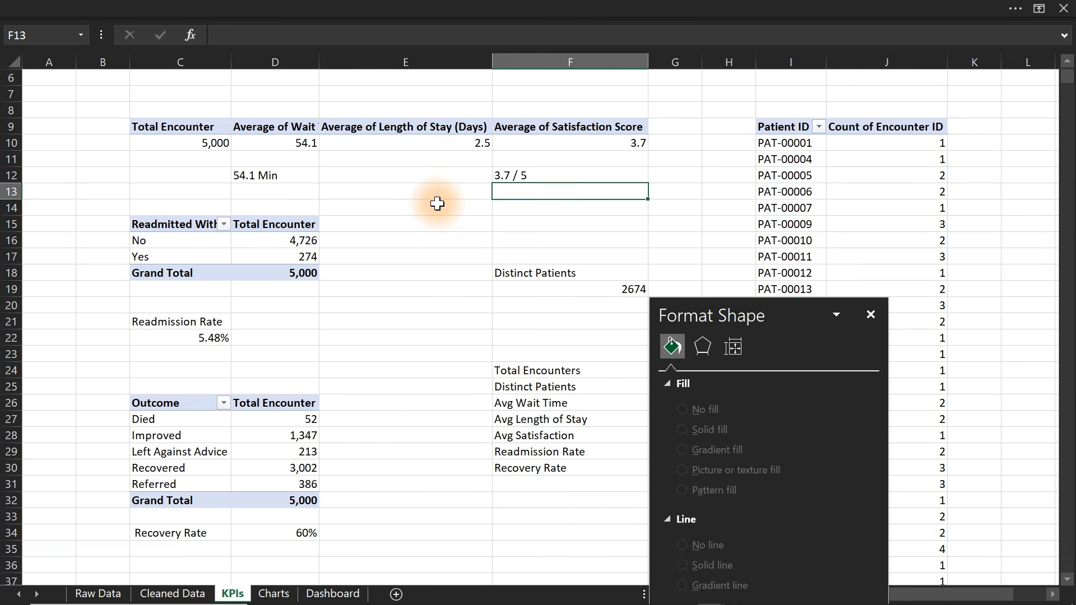
# In cell E12, enter =TEXT(E10,"0.0")&" days" to show the average length of stay with its unit
pyautogui.click(389, 161)
pyautogui.click(388, 176)
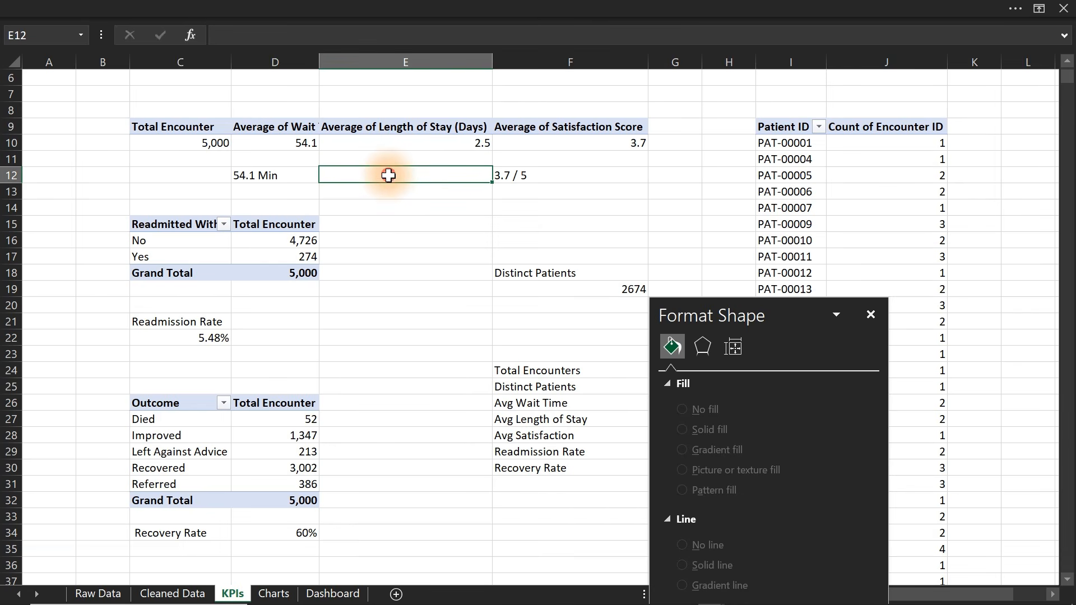
pyautogui.write('=')
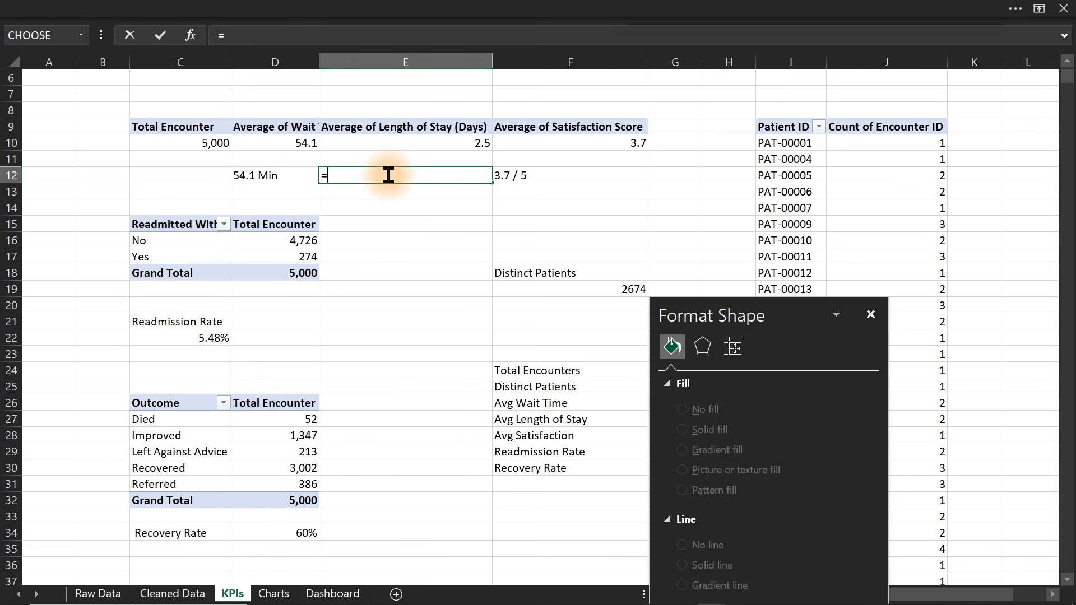
pyautogui.write('text')
pyautogui.press('Tab')
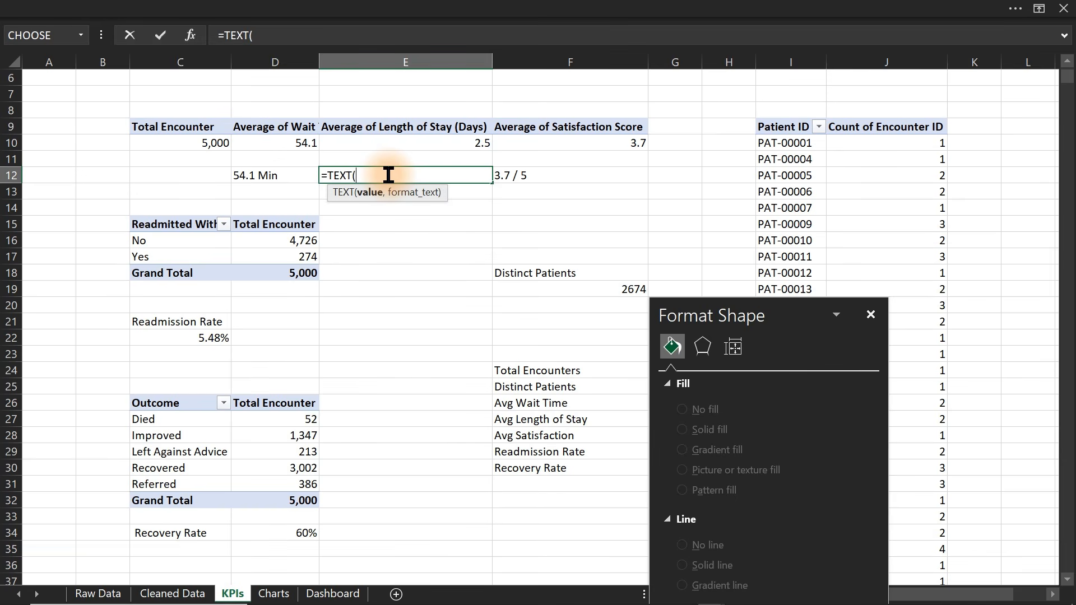
pyautogui.click(434, 140)
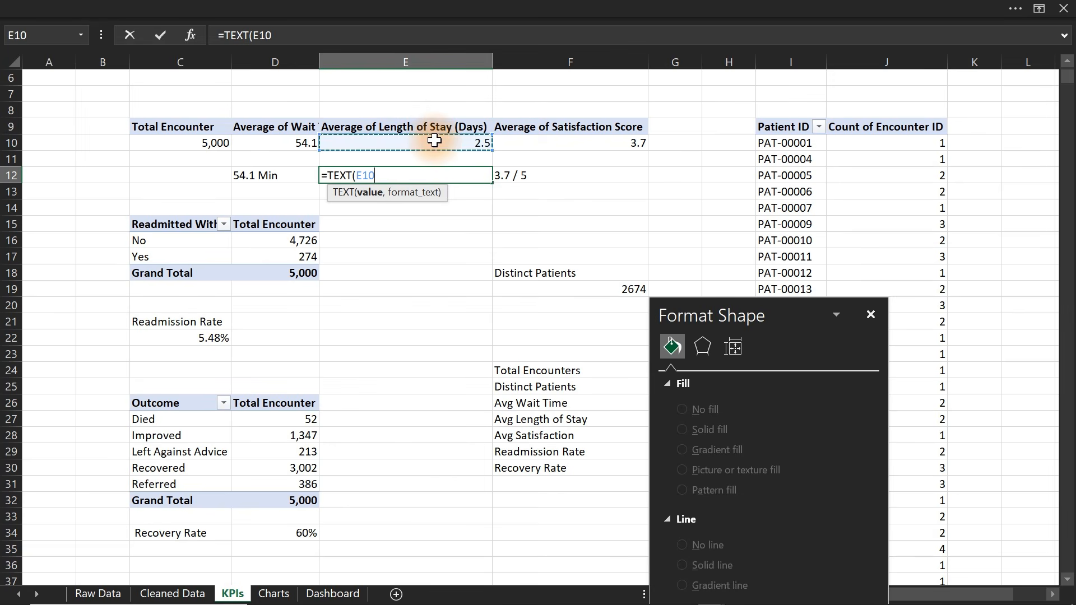
pyautogui.write(',"')
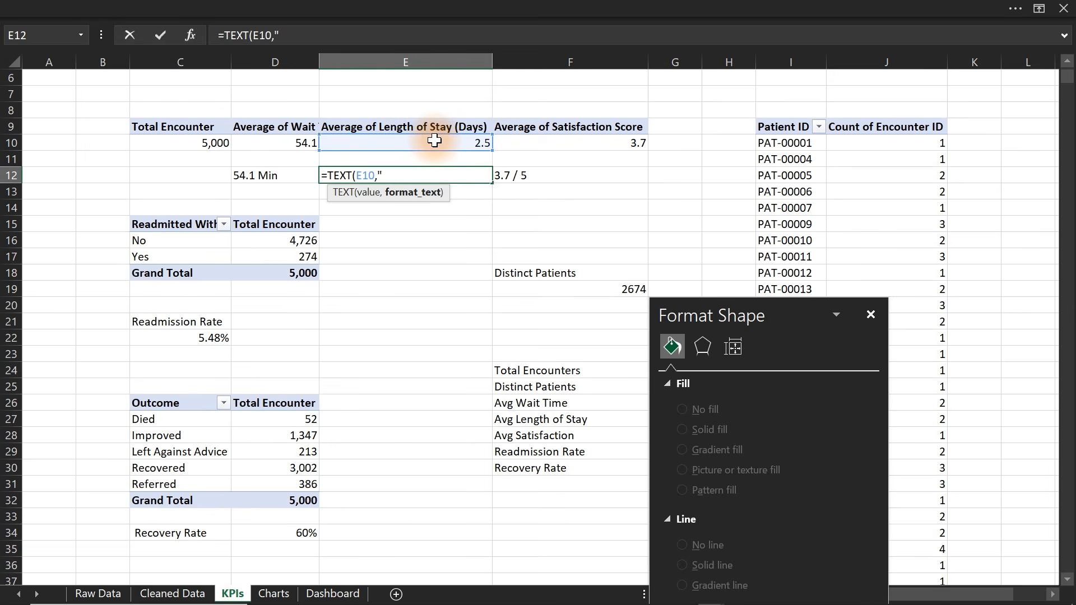
pyautogui.write('o.o')
pyautogui.write('"')
pyautogui.press('BackSpace')
pyautogui.press('BackSpace')
pyautogui.press('BackSpace')
pyautogui.press('BackSpace')
pyautogui.write('0.0")')
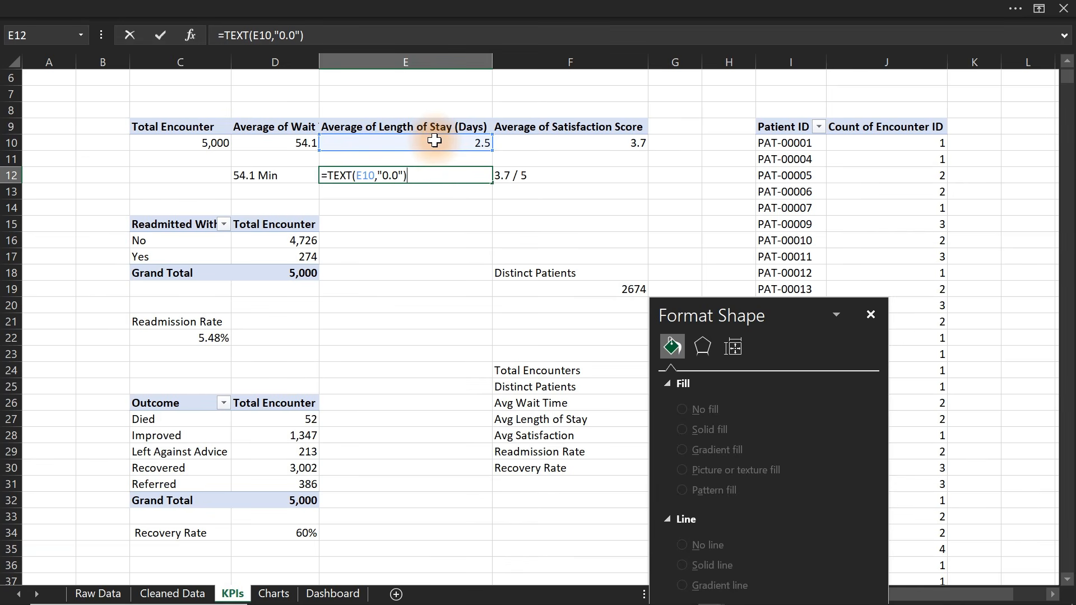
pyautogui.write(' &" days")')
pyautogui.press('Return')
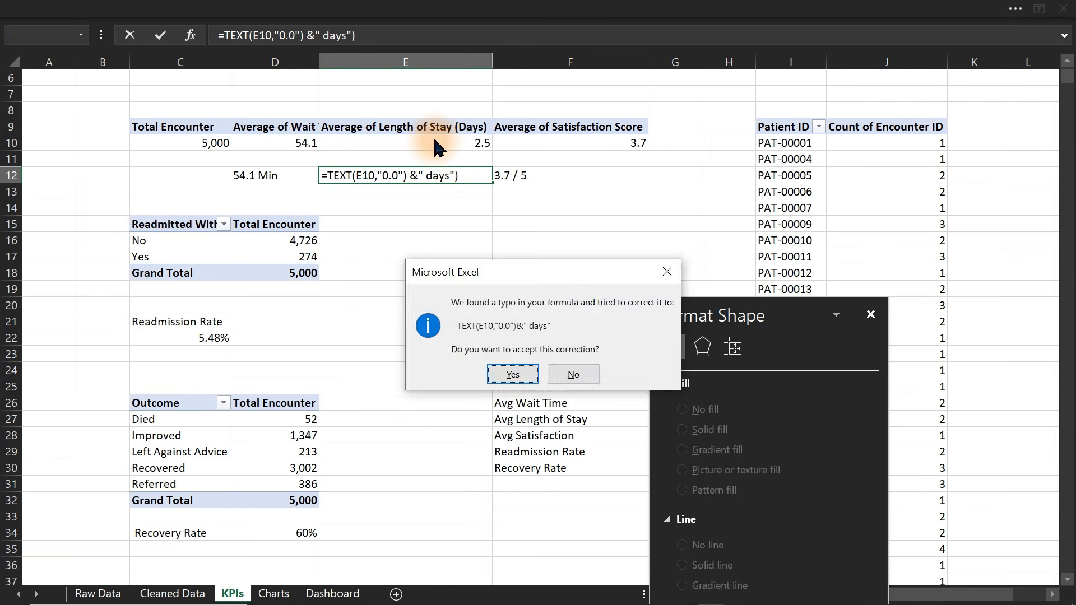
pyautogui.press('Return')
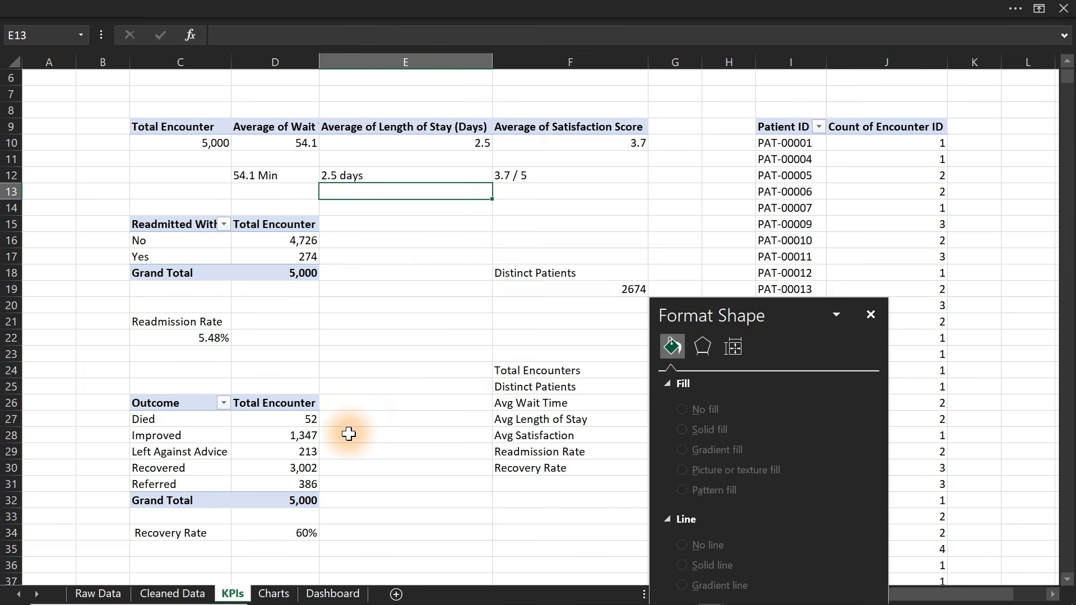
# Try to link the Avg Wait Time label text box on the Dashboard sheet to =KPIs!D12
pyautogui.click(323, 595)
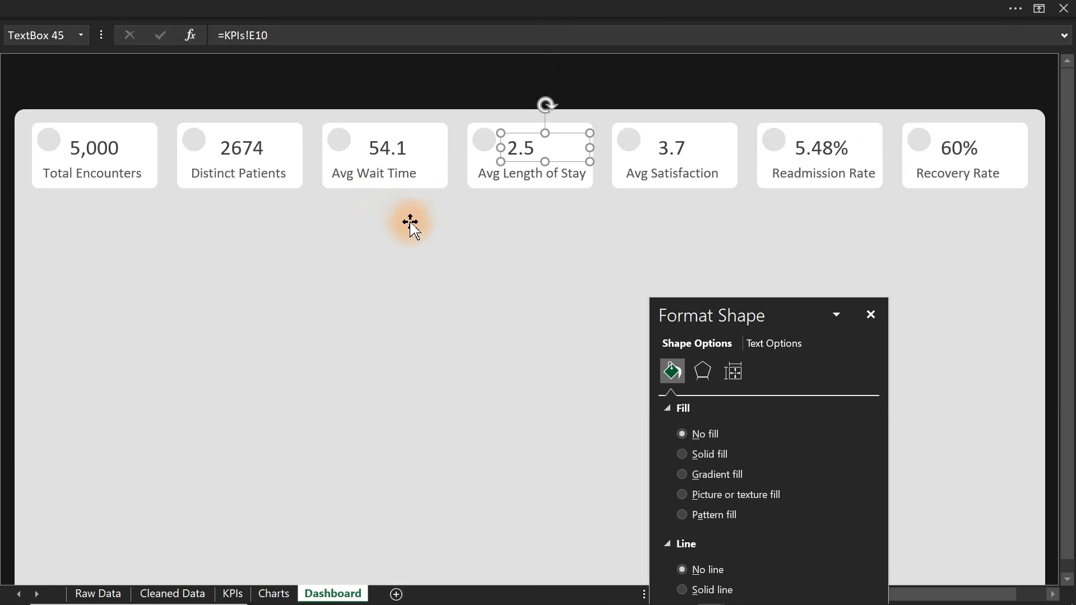
pyautogui.click(377, 171)
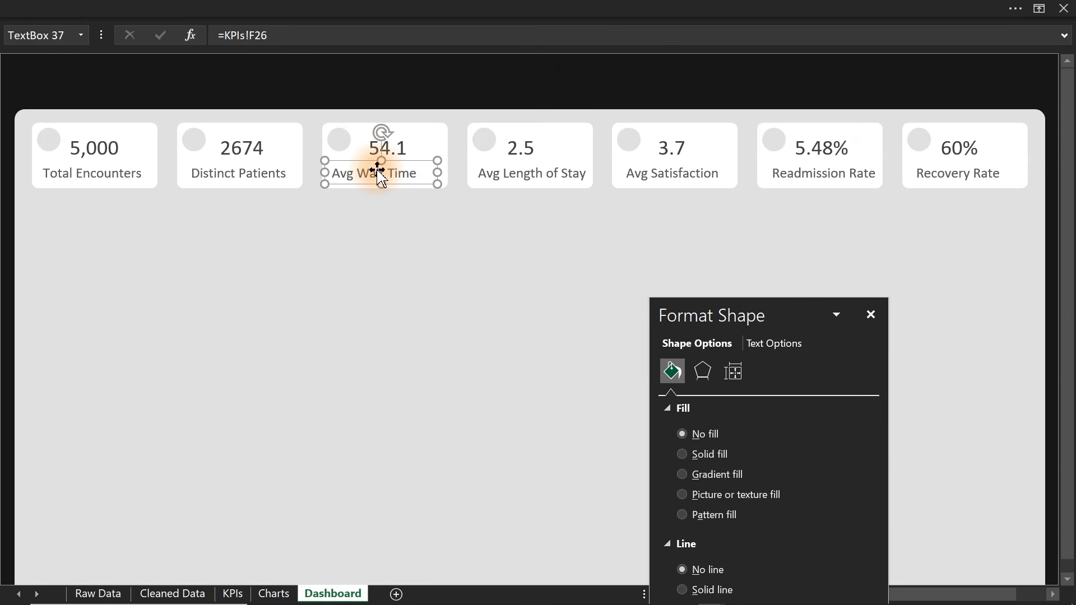
pyautogui.write('=')
pyautogui.click(232, 594)
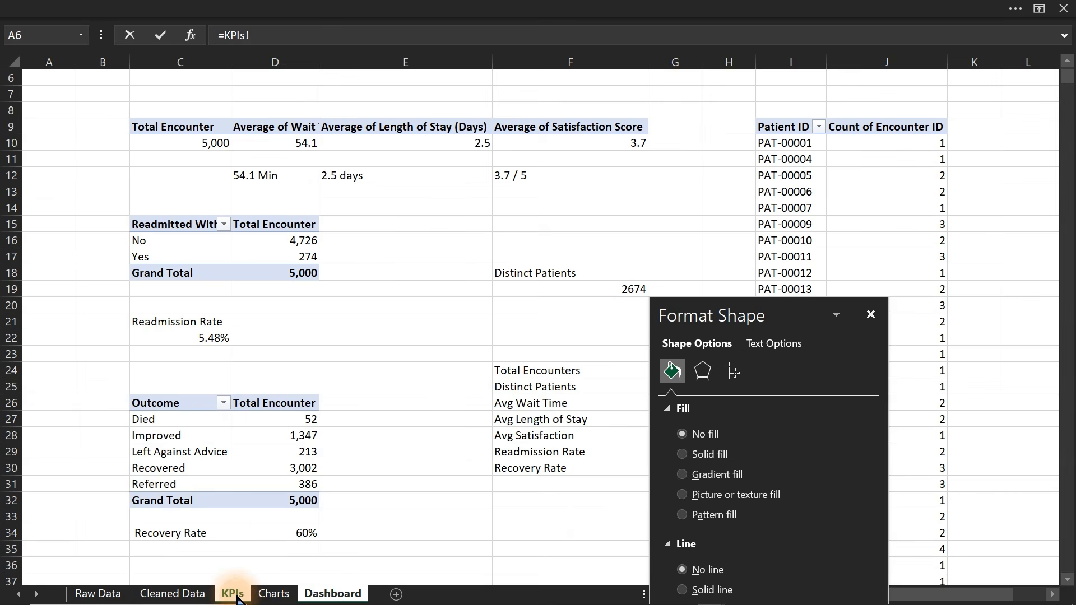
pyautogui.click(252, 176)
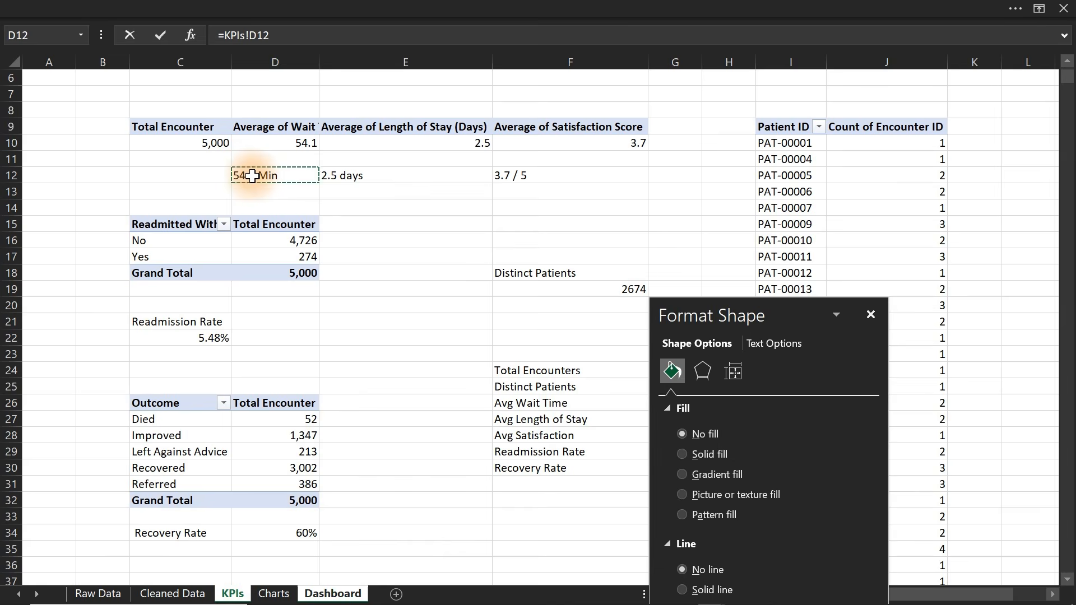
pyautogui.press('Return')
pyautogui.click(531, 176)
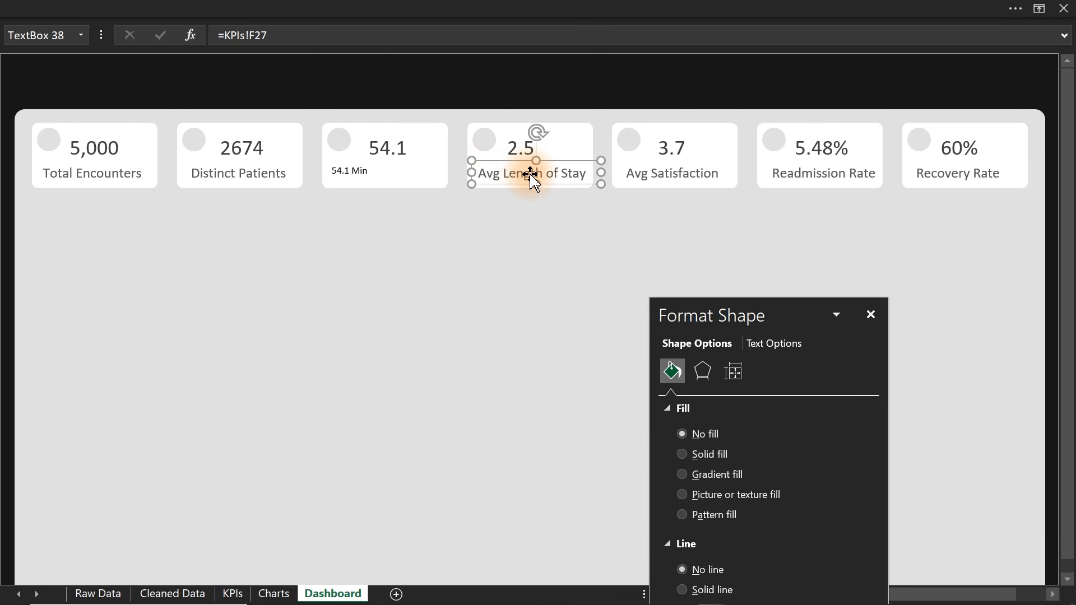
pyautogui.hotkey('ctrl', 'z')
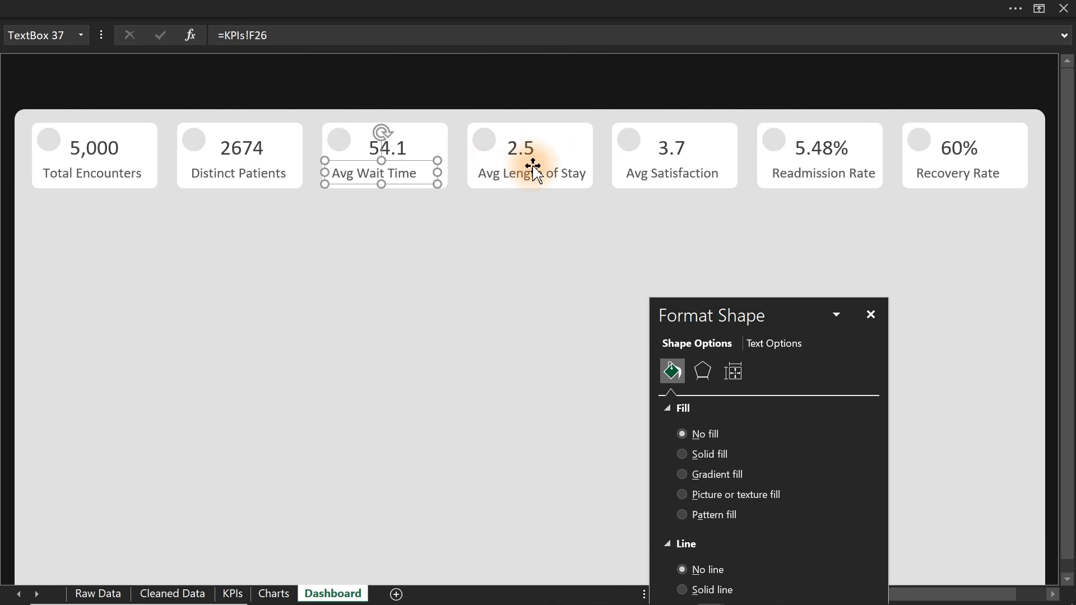
# Link the value text box on the Avg Wait Time card to =KPIs!D12
pyautogui.click(395, 148)
pyautogui.write('=')
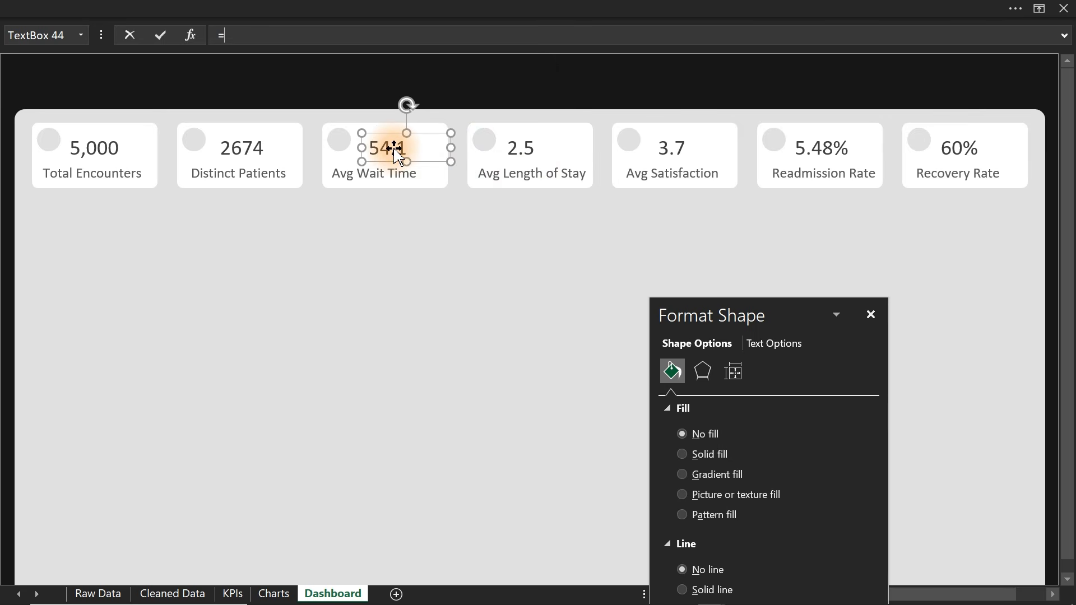
pyautogui.click(232, 593)
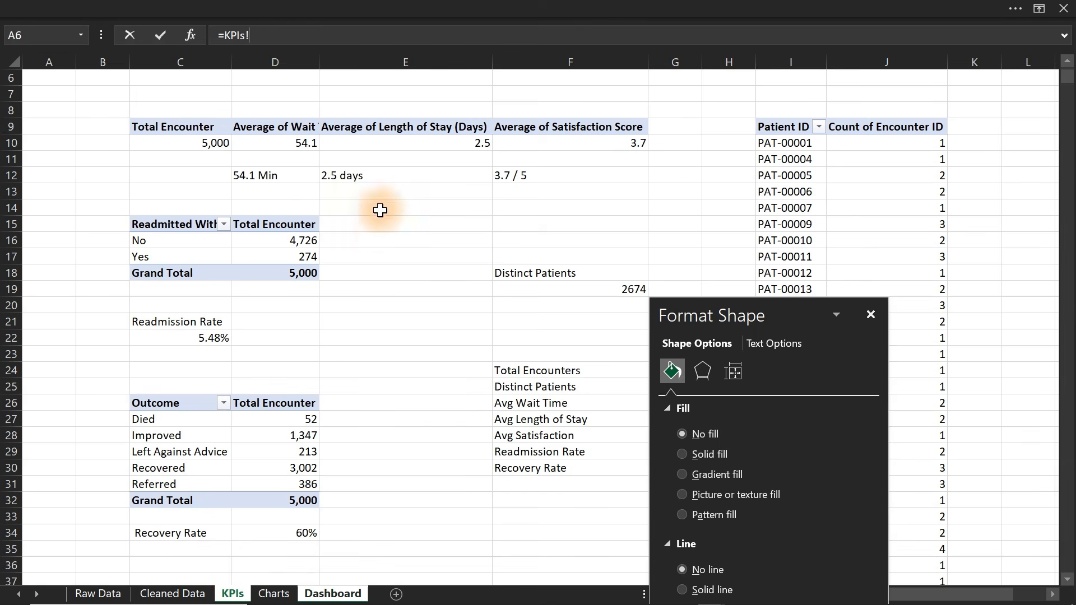
pyautogui.click(266, 175)
pyautogui.press('Return')
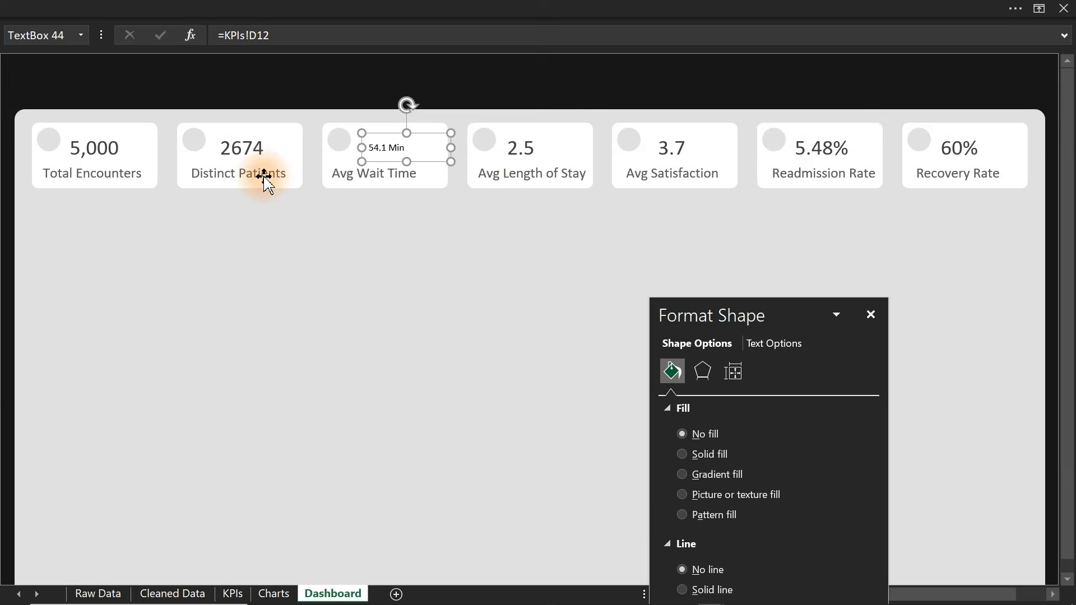
# Link the value text box on the Avg Length of Stay card to =KPIs!E12
pyautogui.click(537, 145)
pyautogui.write('=')
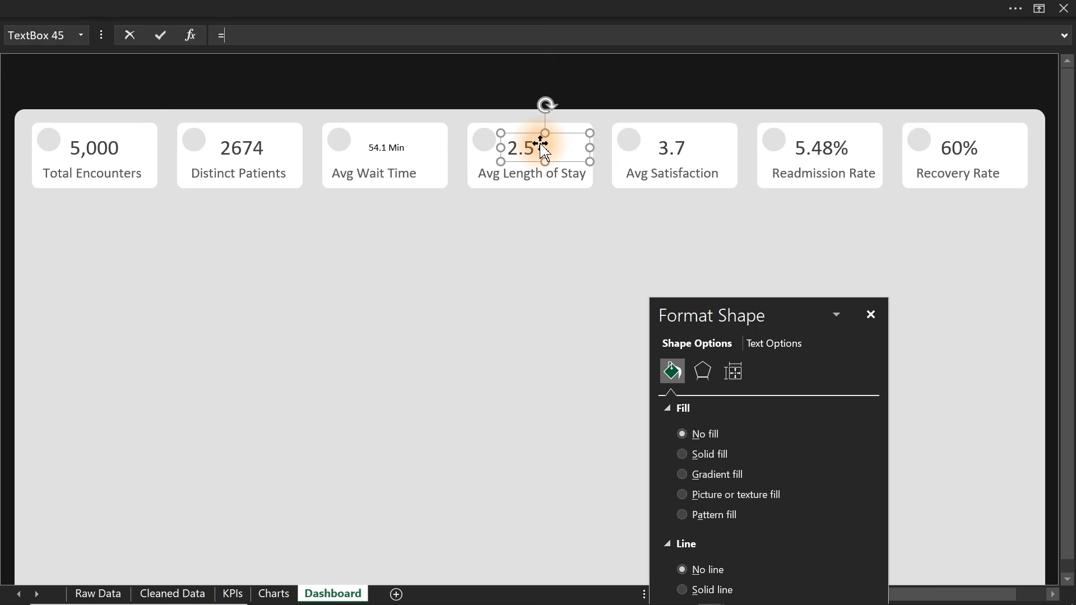
pyautogui.click(232, 593)
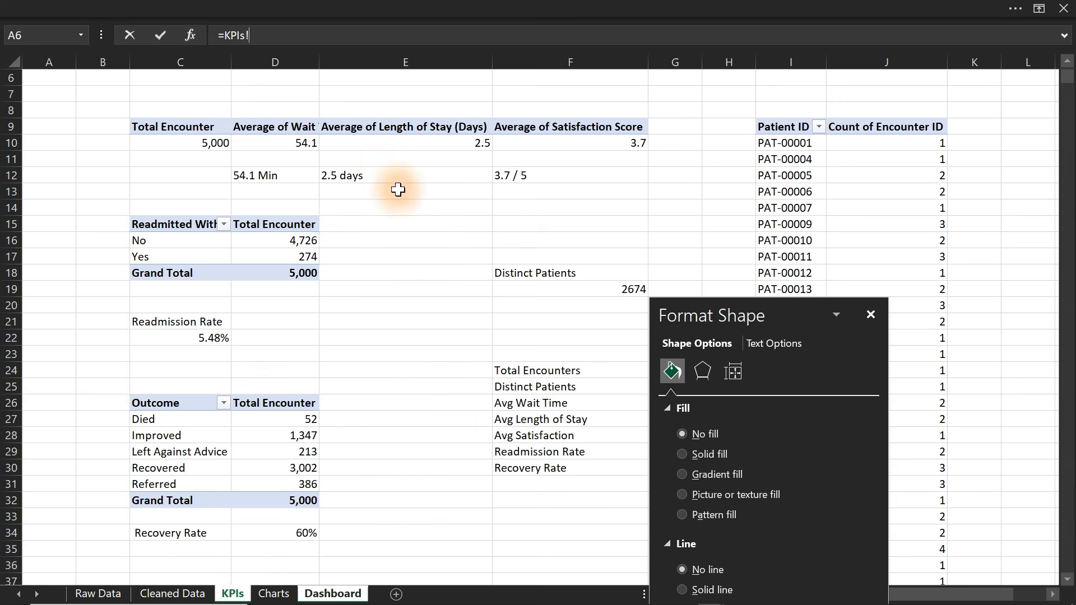
pyautogui.click(372, 175)
pyautogui.press('Return')
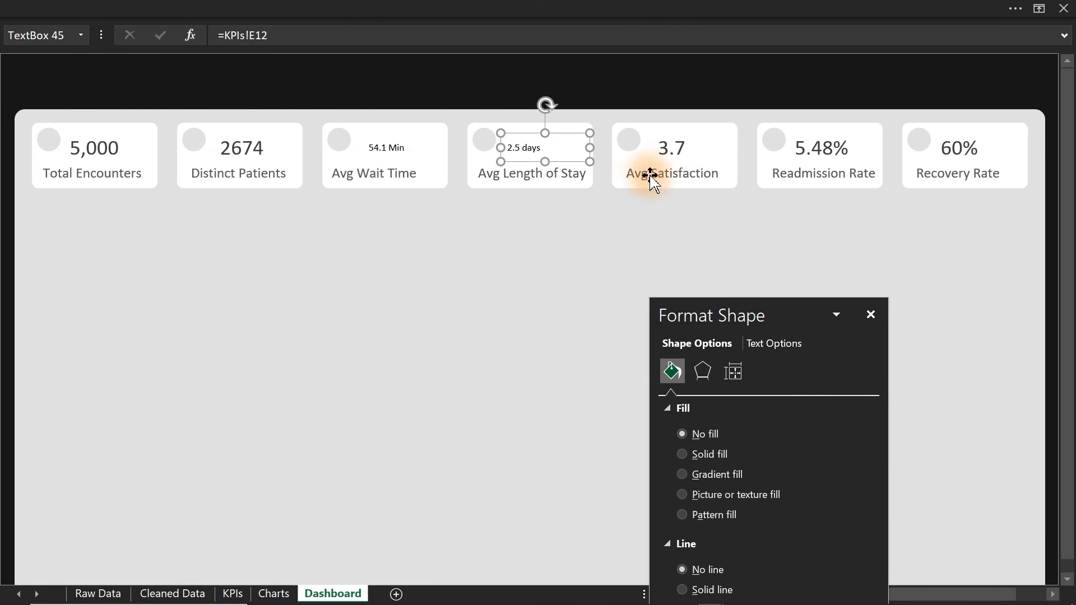
# Link the value text box on the Avg Satisfaction card to =KPIs!F12
pyautogui.click(685, 177)
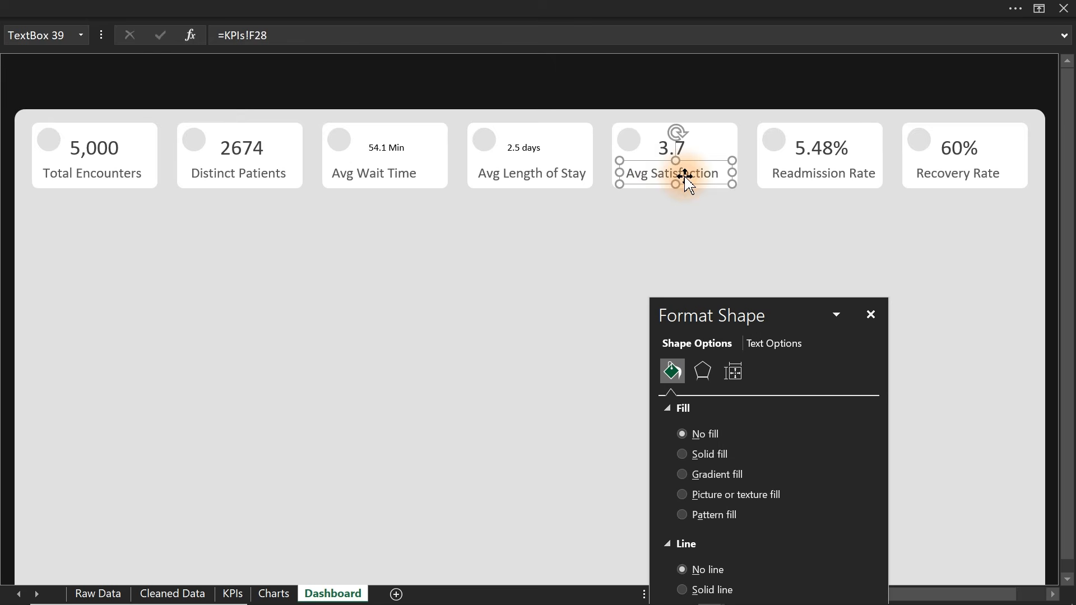
pyautogui.click(659, 145)
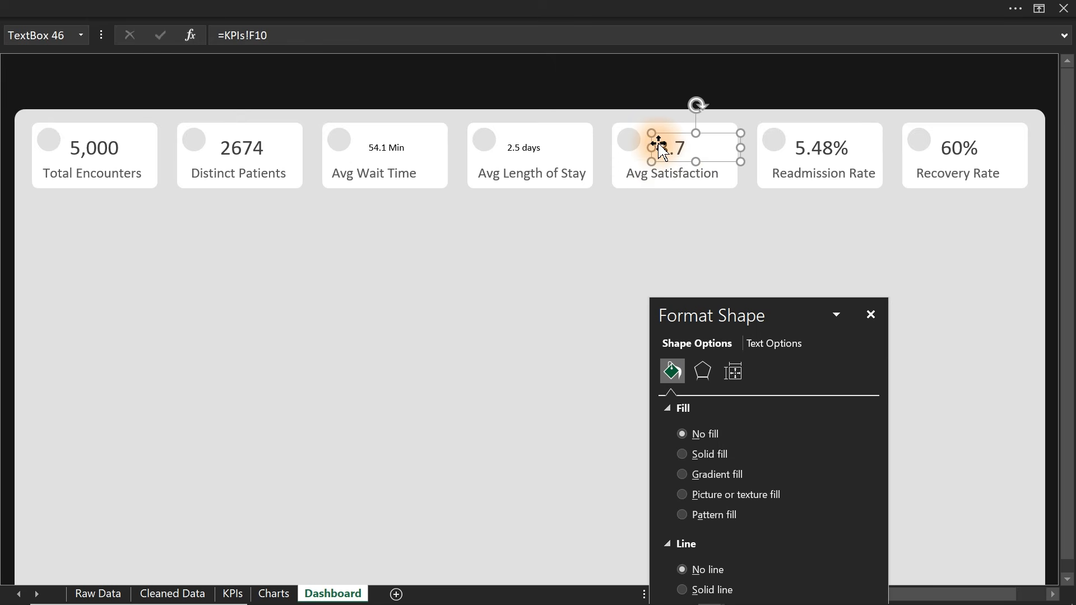
pyautogui.write('=')
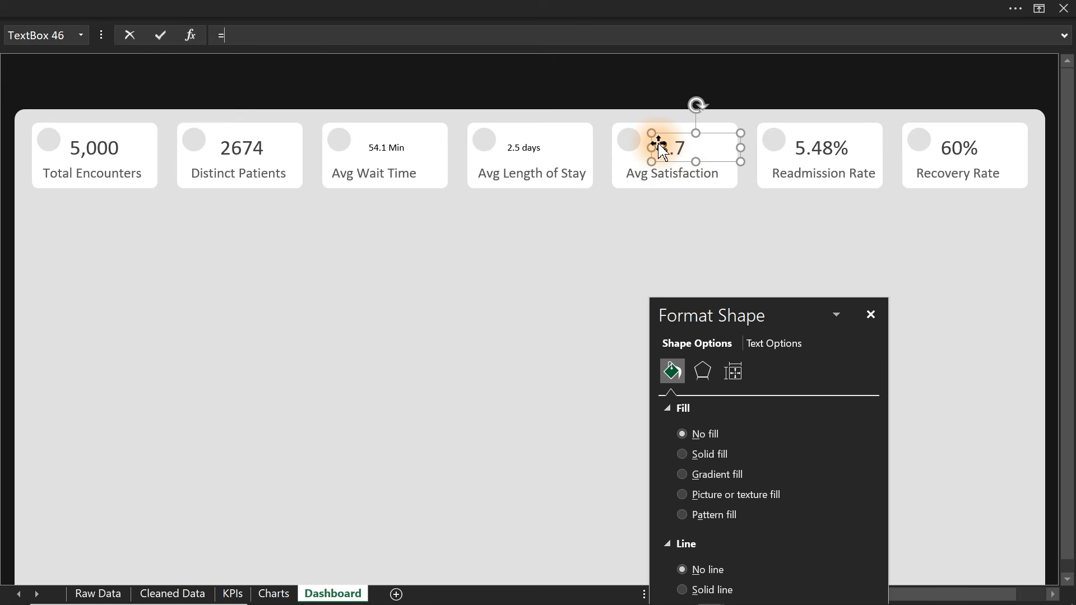
pyautogui.click(232, 594)
pyautogui.click(507, 176)
pyautogui.press('Return')
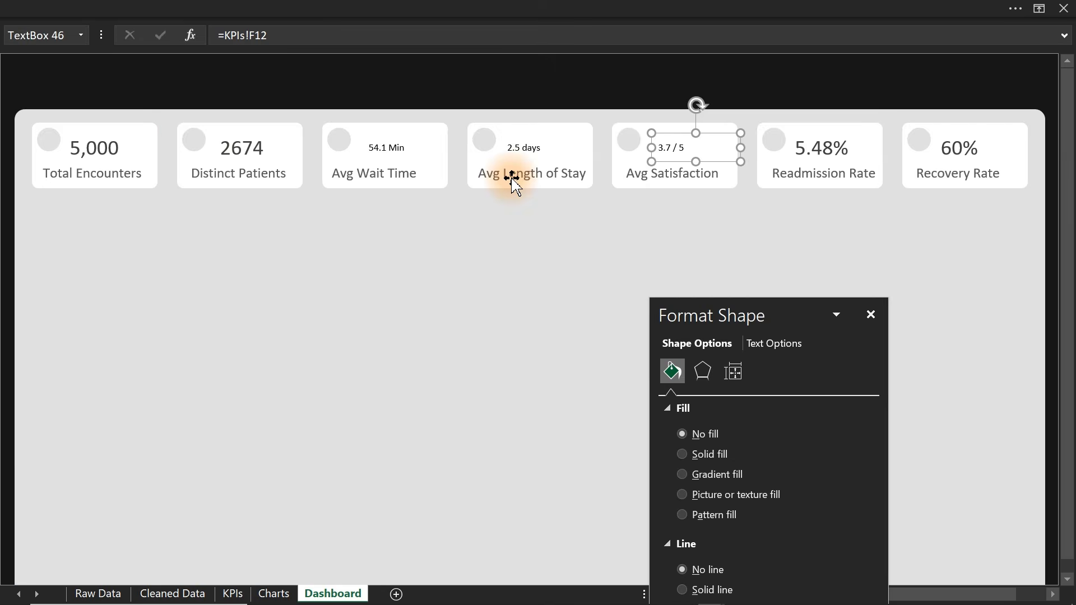
# Copy the formatting of the Distinct Patients value onto the Avg Wait Time, Avg Length of Stay and Avg Satisfaction values with Format Painter
pyautogui.click(220, 145)
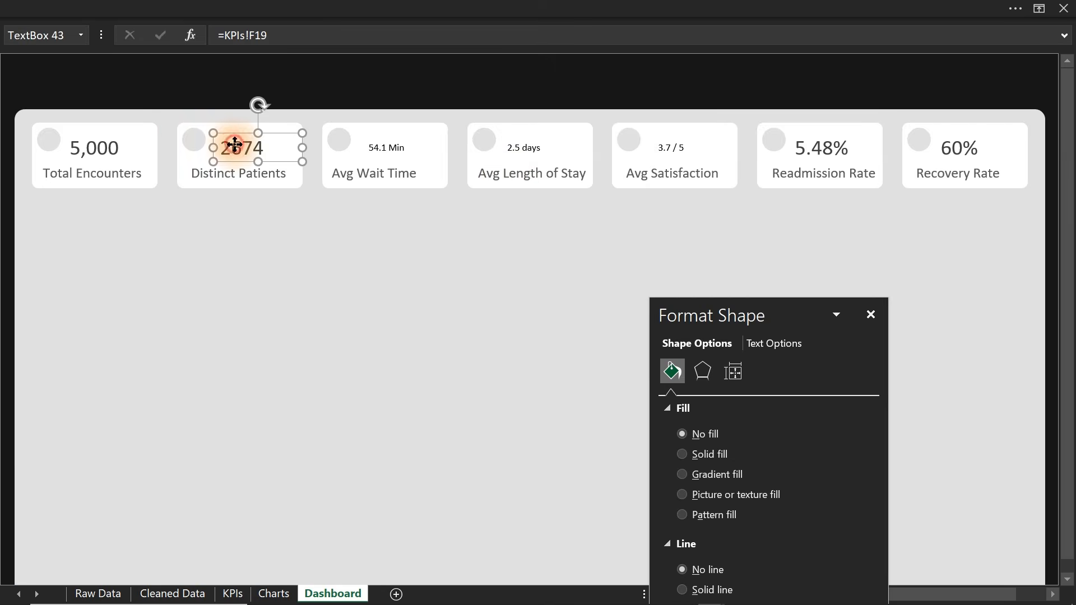
pyautogui.click(179, 9)
pyautogui.click(52, 104)
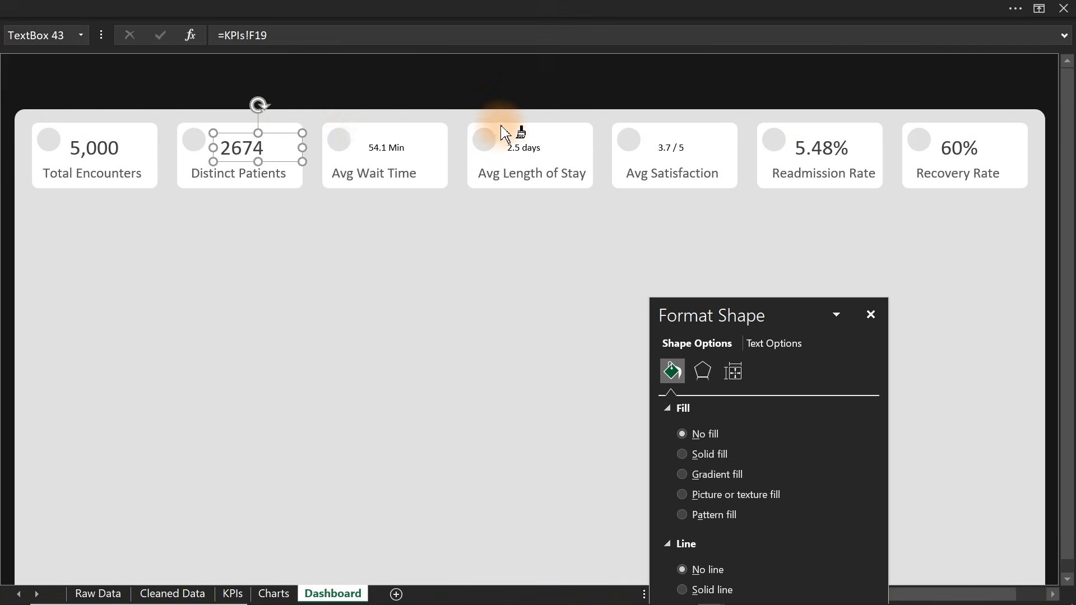
pyautogui.click(384, 148)
pyautogui.click(521, 148)
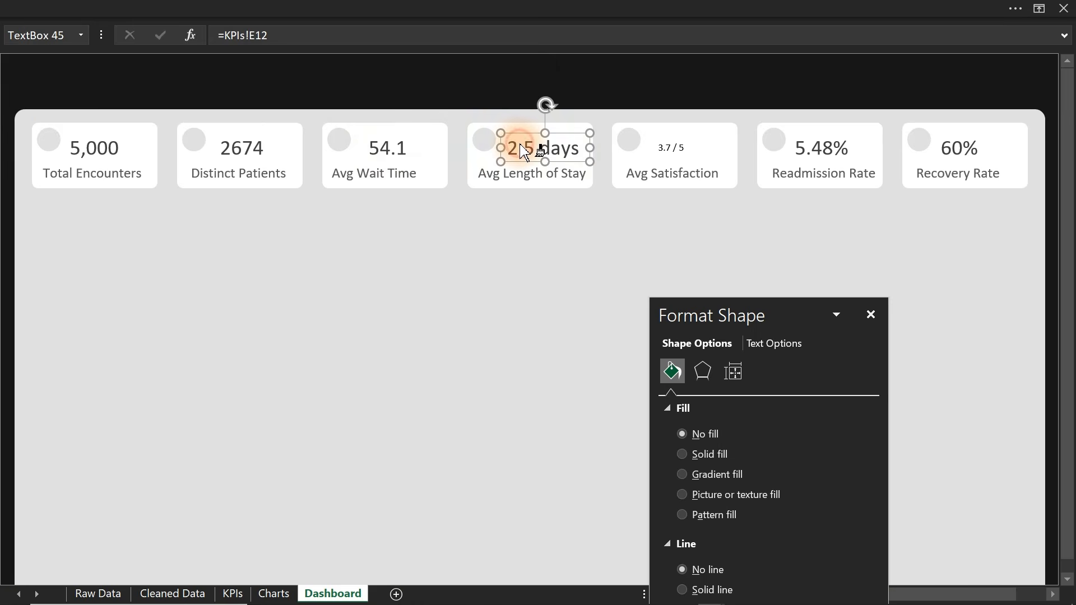
pyautogui.click(671, 151)
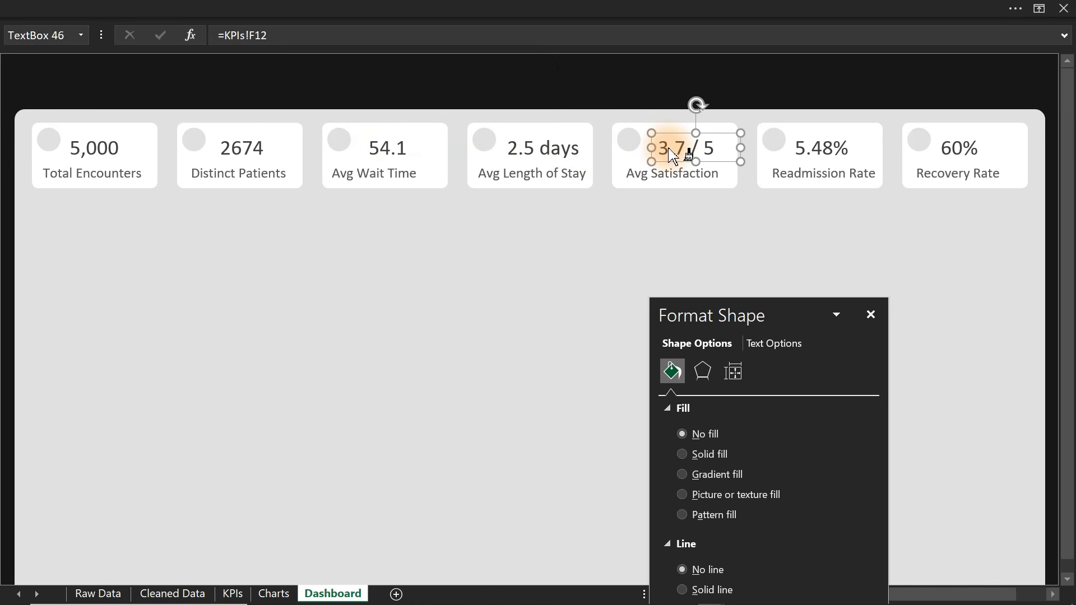
# Widen the value text box on the Avg Wait Time card so the full text with Min fits, and deselect it
pyautogui.click(407, 148)
pyautogui.moveTo(460, 147); pyautogui.dragTo(441, 162)
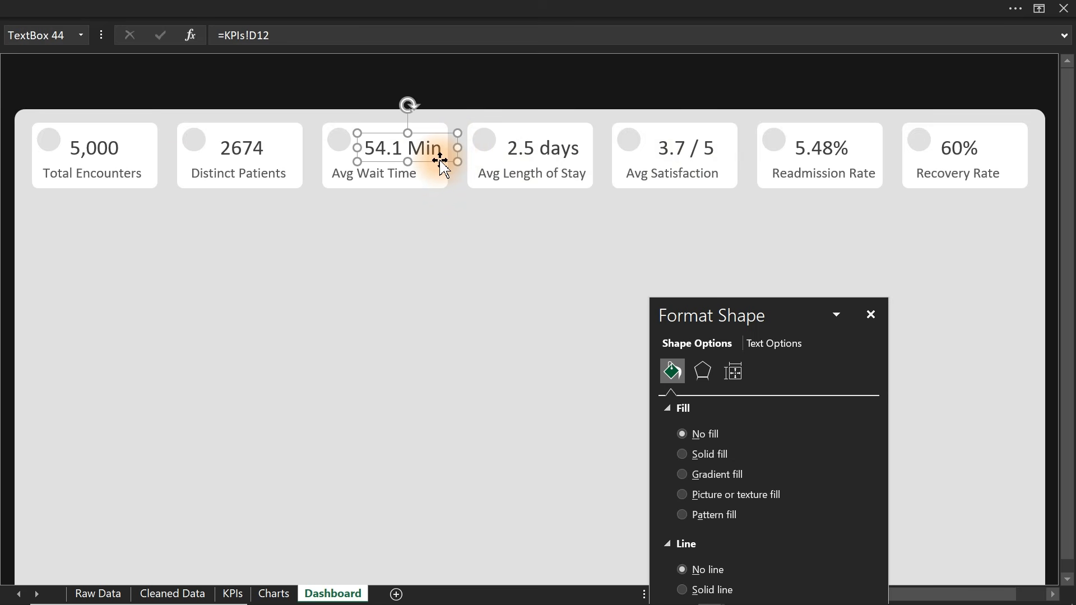
pyautogui.click(99, 77)
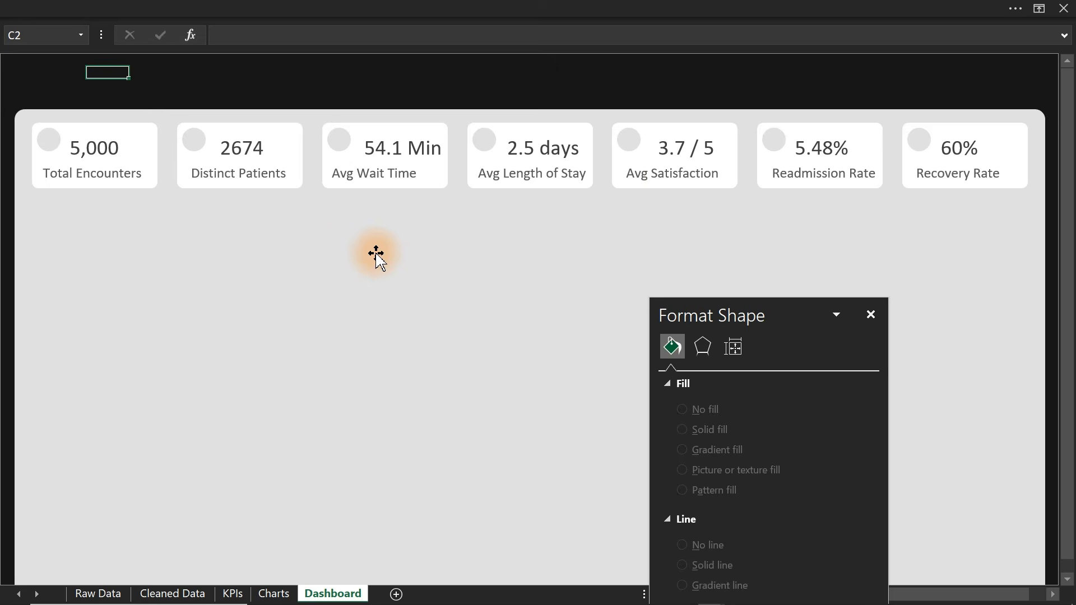
# Hide the formula bar to give the dashboard more room
pyautogui.click(349, 8)
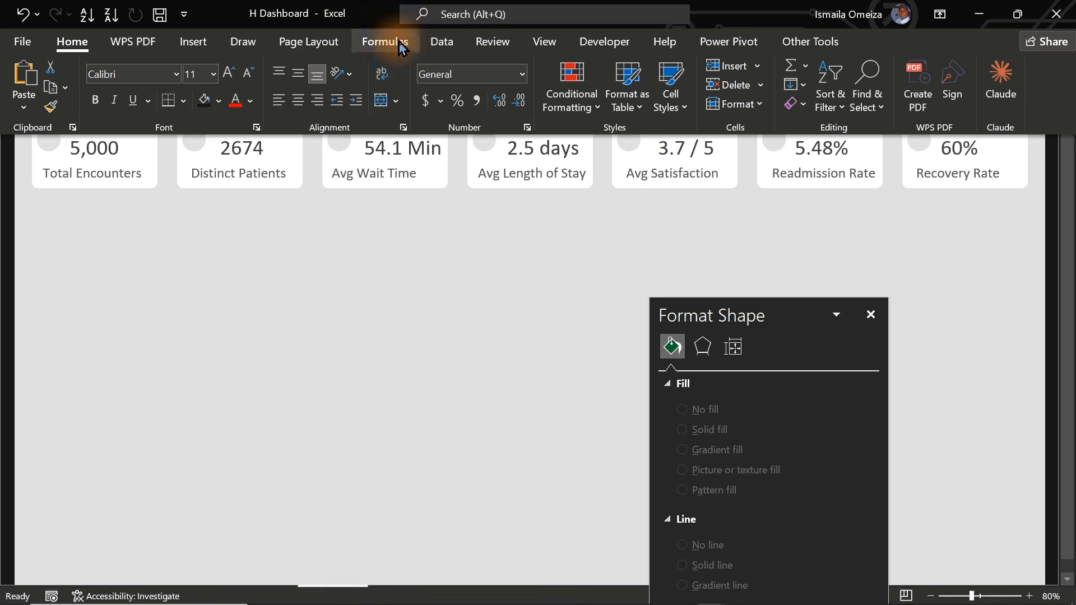
pyautogui.click(541, 42)
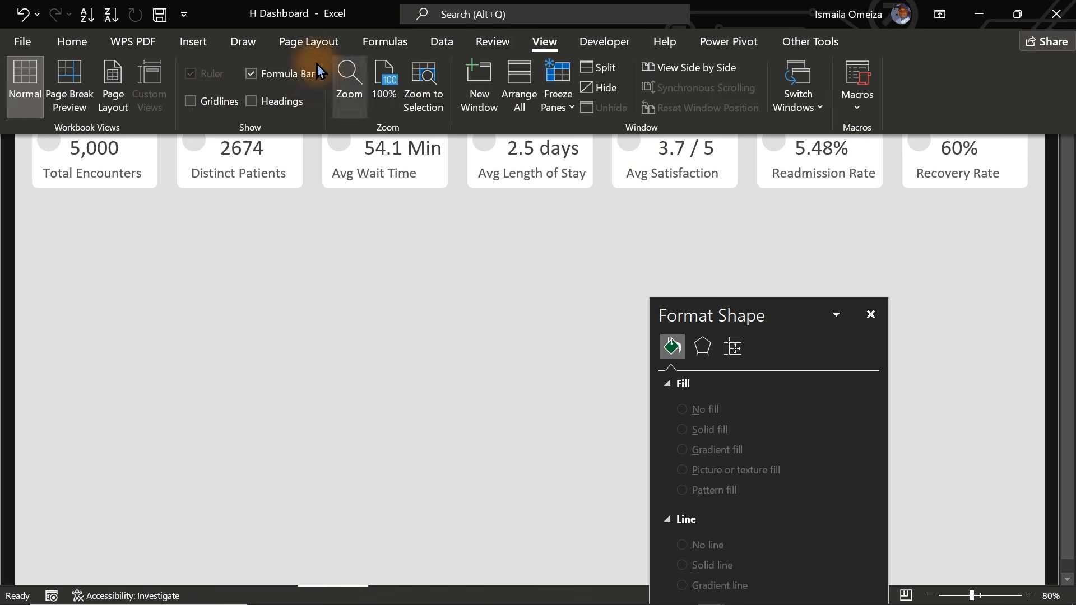
pyautogui.click(287, 73)
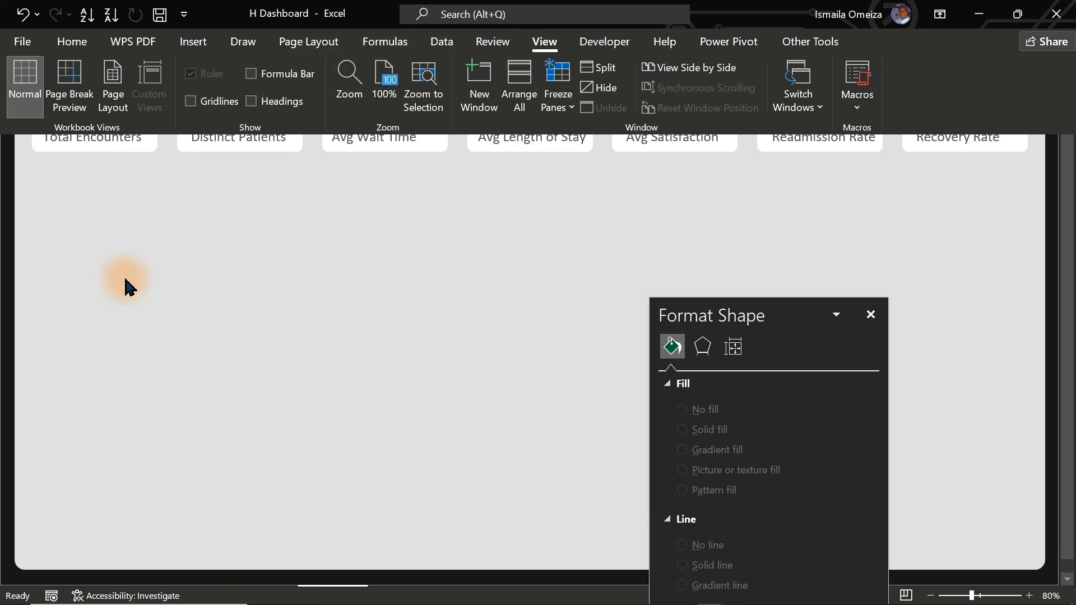
pyautogui.click(2, 296)
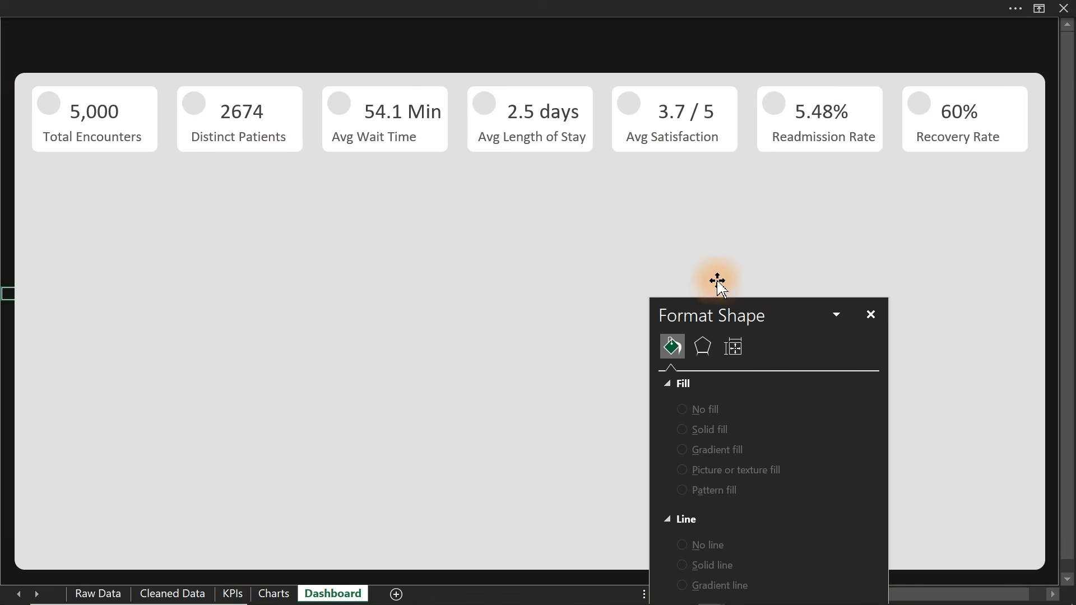
# Duplicate the large grey background panel and shrink the copy to a narrower panel below the first three KPI cards
pyautogui.click(301, 27)
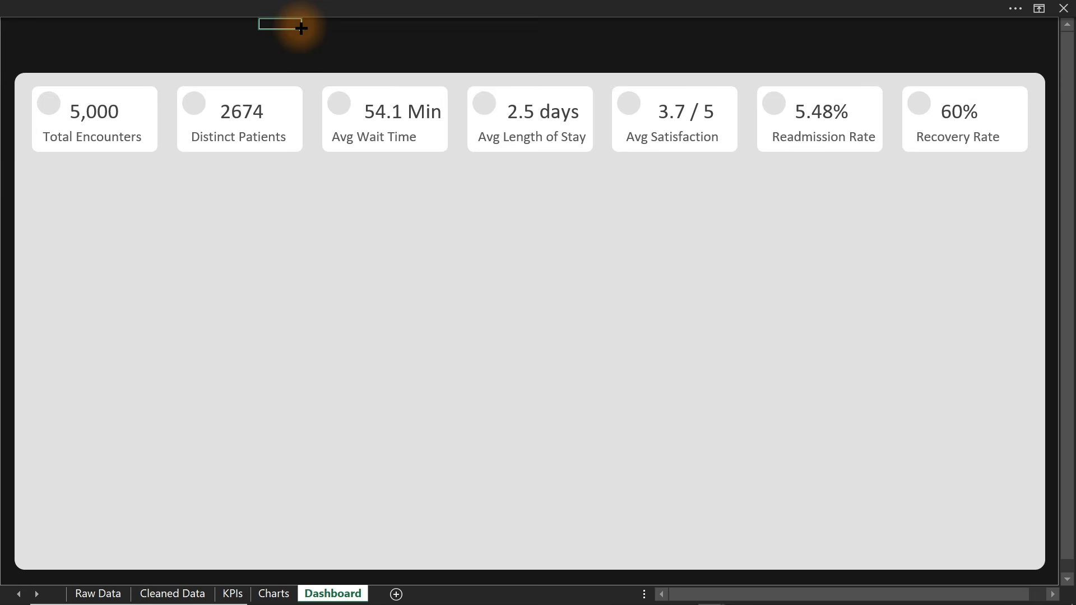
pyautogui.click(630, 262)
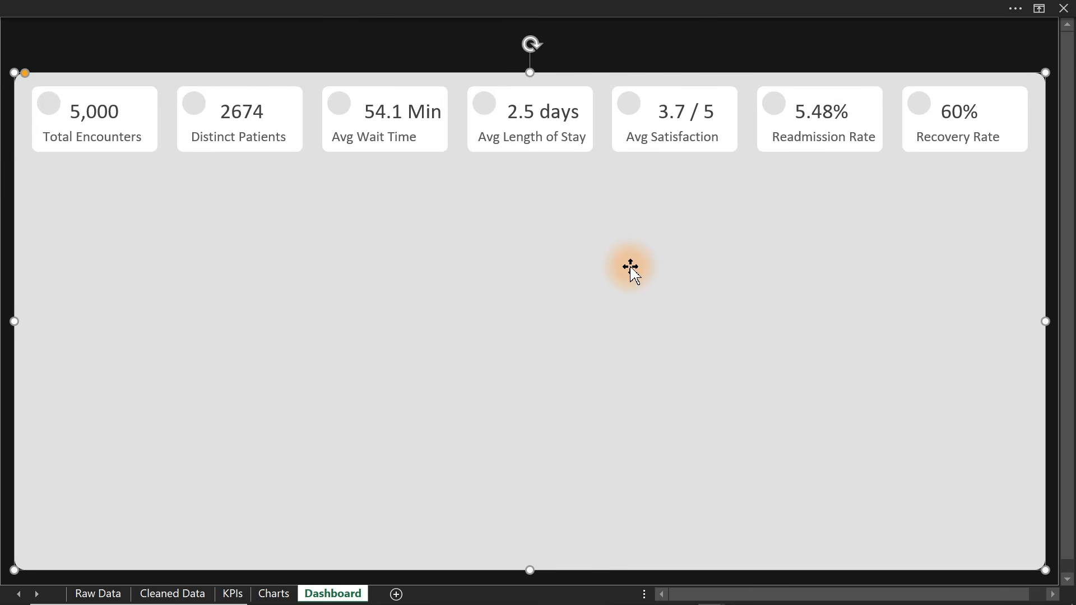
pyautogui.moveTo(629, 269); pyautogui.dragTo(637, 275)
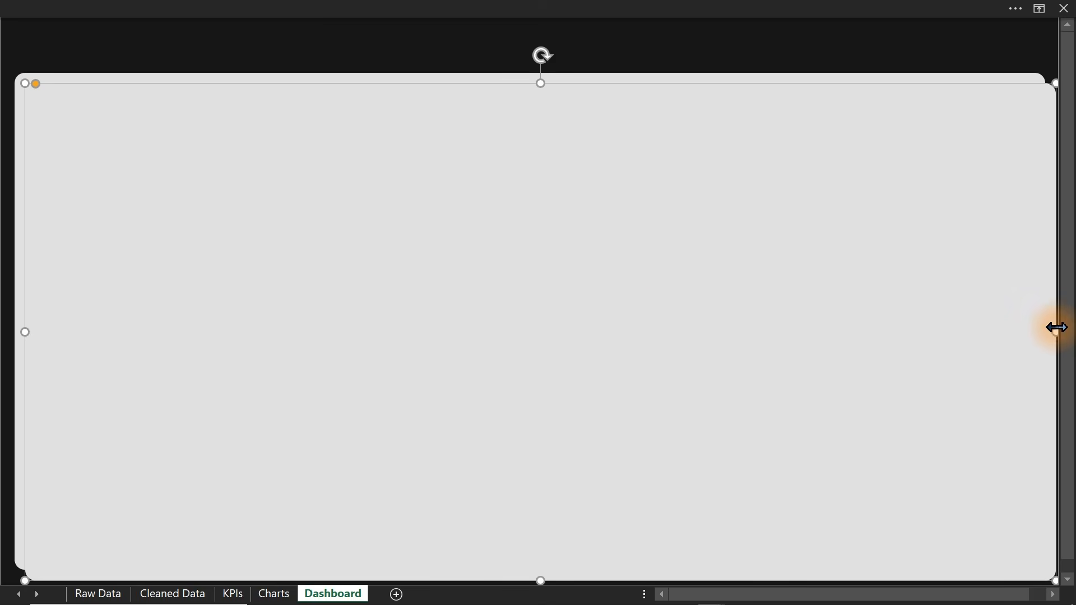
pyautogui.moveTo(1053, 331); pyautogui.dragTo(413, 333)
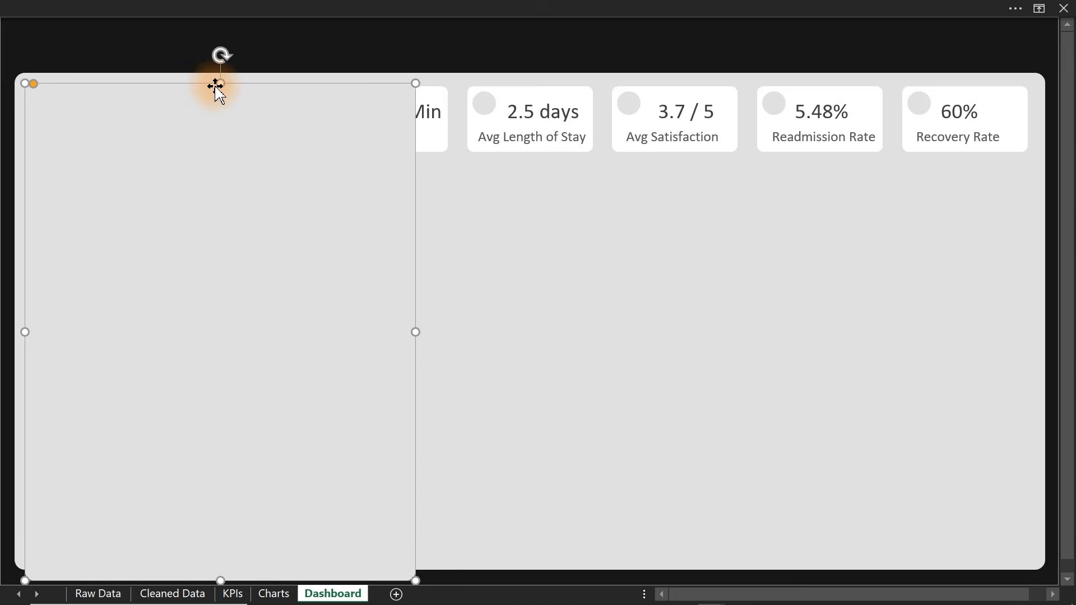
pyautogui.moveTo(218, 79); pyautogui.dragTo(216, 174)
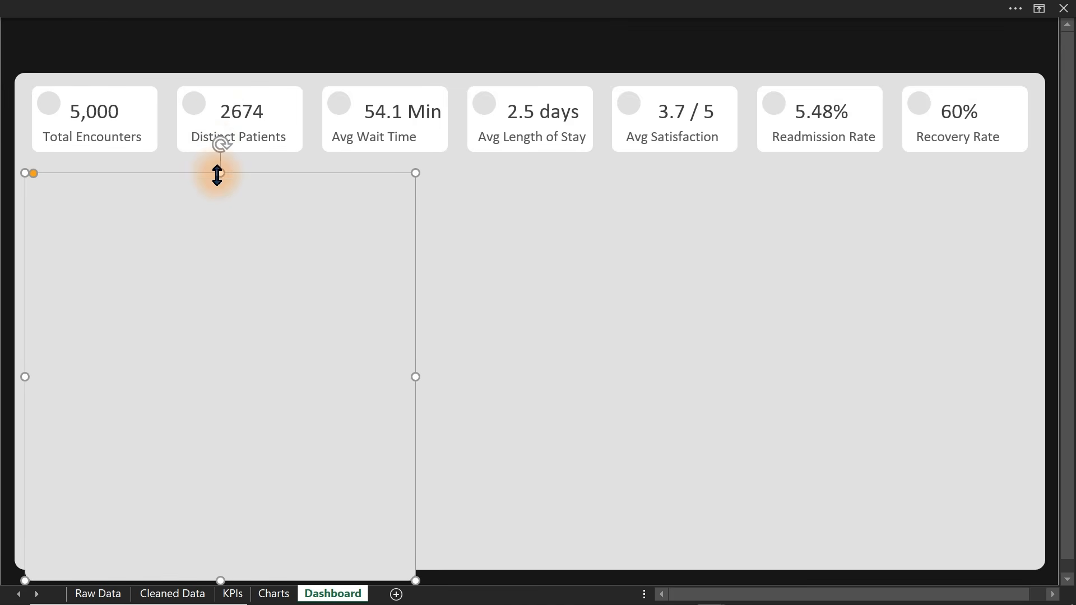
# Fill the duplicated panel with the darkest blue-grey theme colour and shorten it so its lower edge sits inside the grey background
pyautogui.hotkey('ctrl', '1')
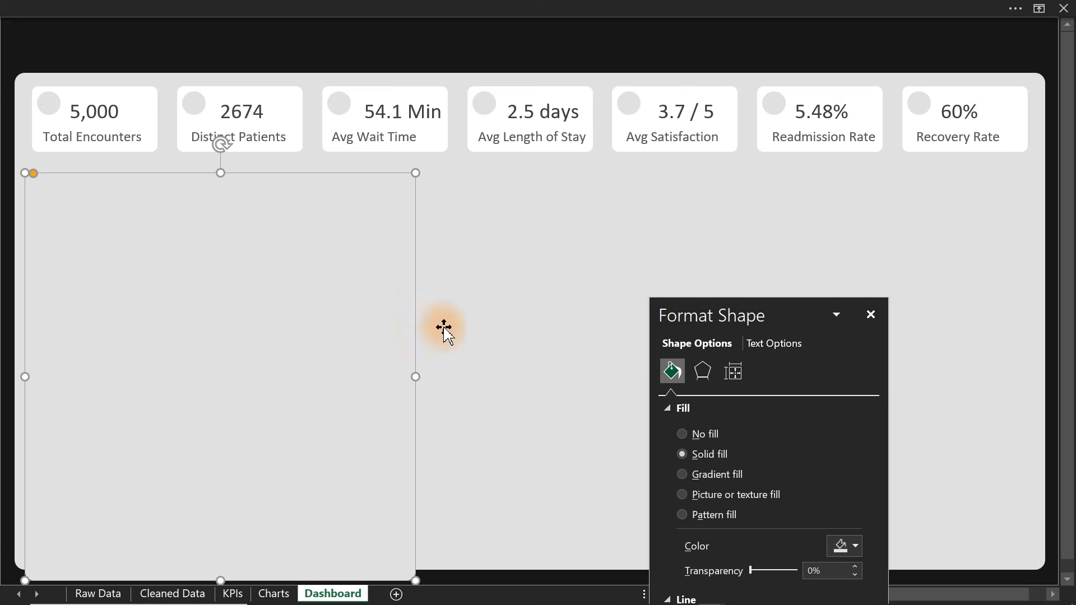
pyautogui.doubleClick(754, 306)
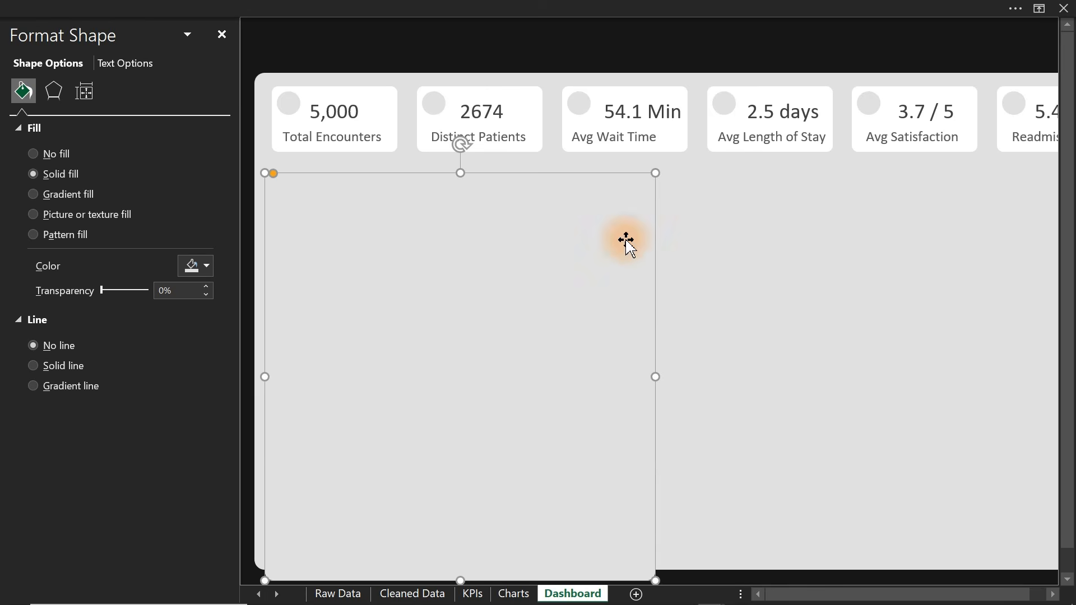
pyautogui.moveTo(113, 43); pyautogui.dragTo(577, 147)
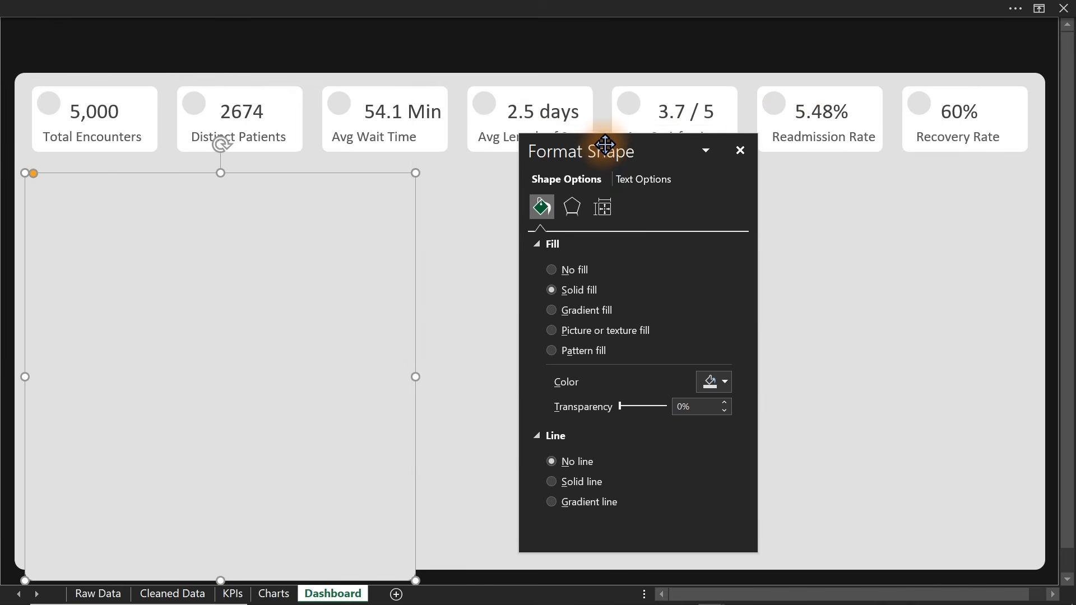
pyautogui.click(722, 384)
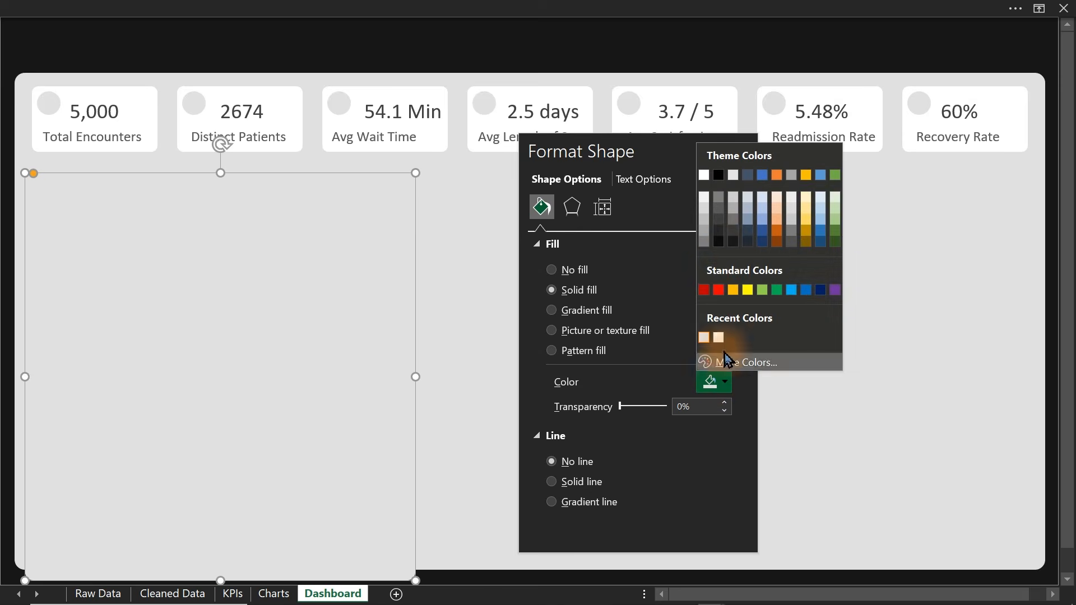
pyautogui.click(732, 242)
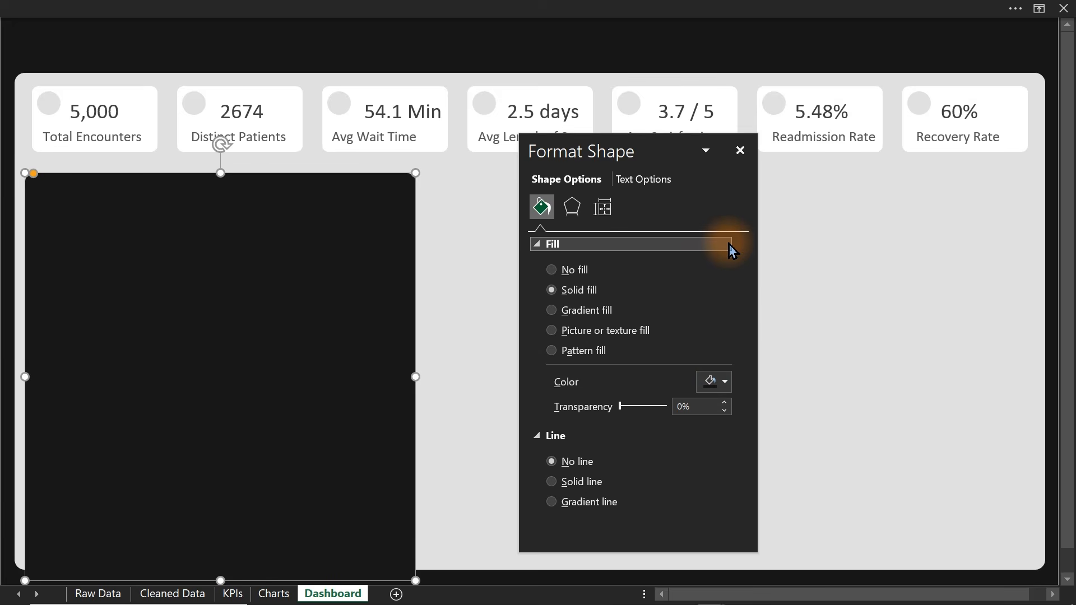
pyautogui.click(715, 385)
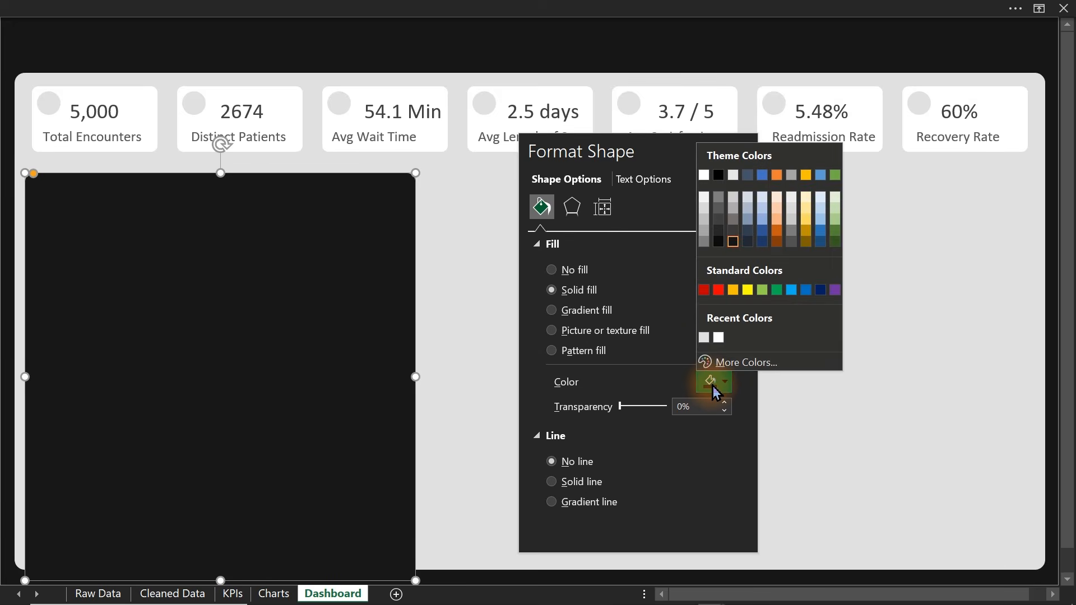
pyautogui.click(745, 243)
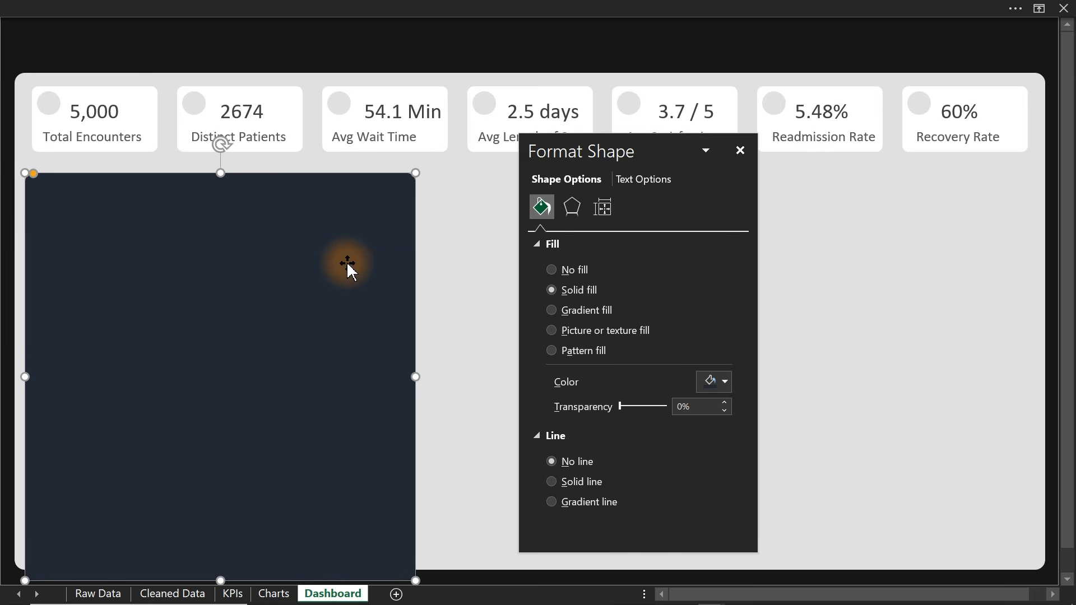
pyautogui.click(716, 385)
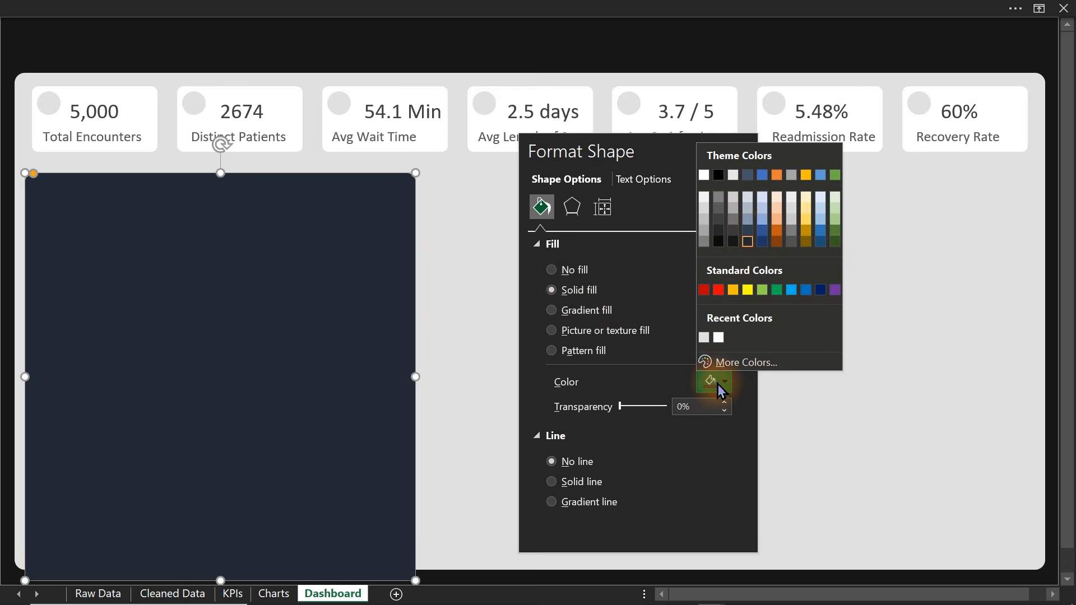
pyautogui.click(304, 352)
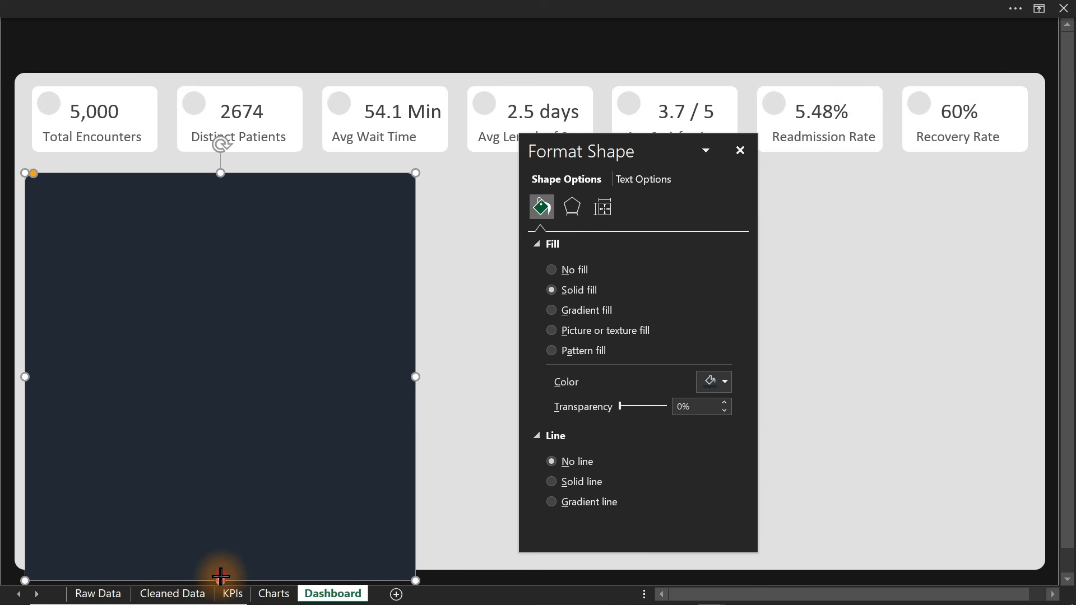
pyautogui.moveTo(220, 576); pyautogui.dragTo(217, 556)
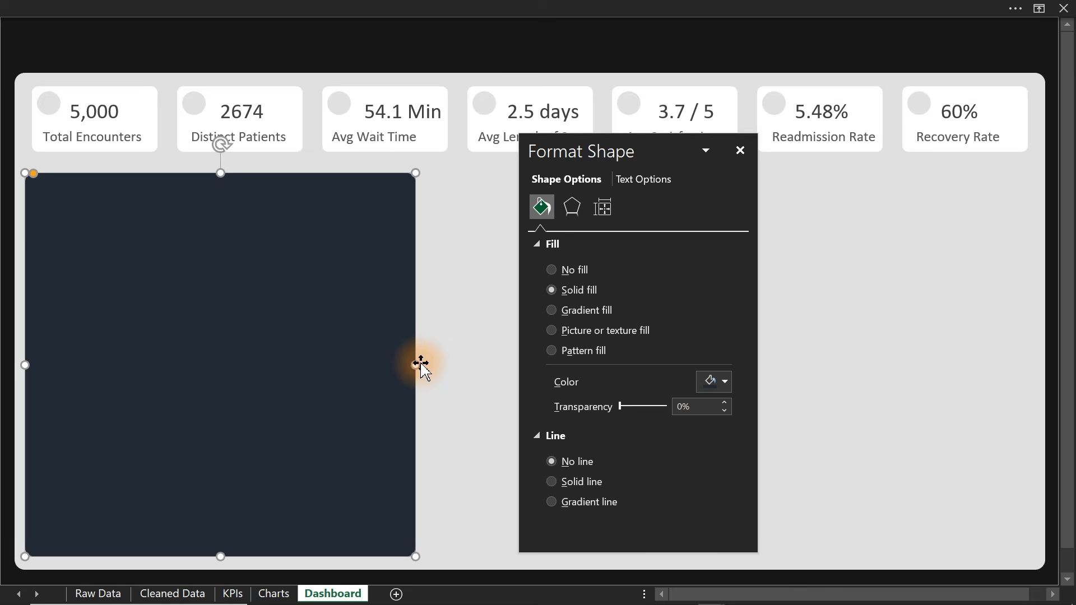
# Narrow the dark panel so it ends below the Avg Wait Time card's icon circle, and round its corners slightly more
pyautogui.moveTo(420, 365); pyautogui.dragTo(375, 373)
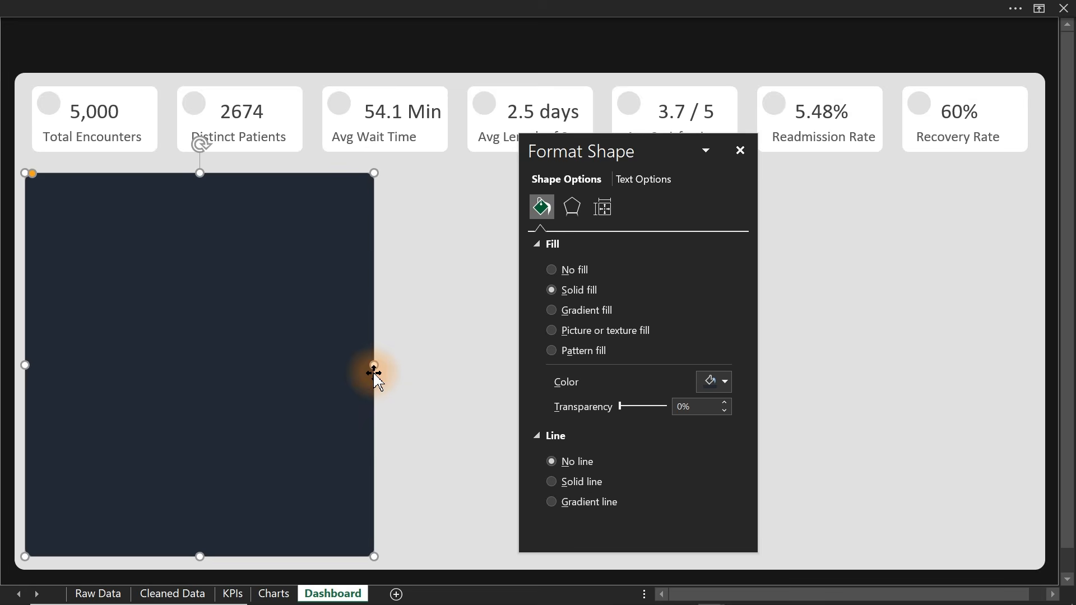
pyautogui.click(740, 150)
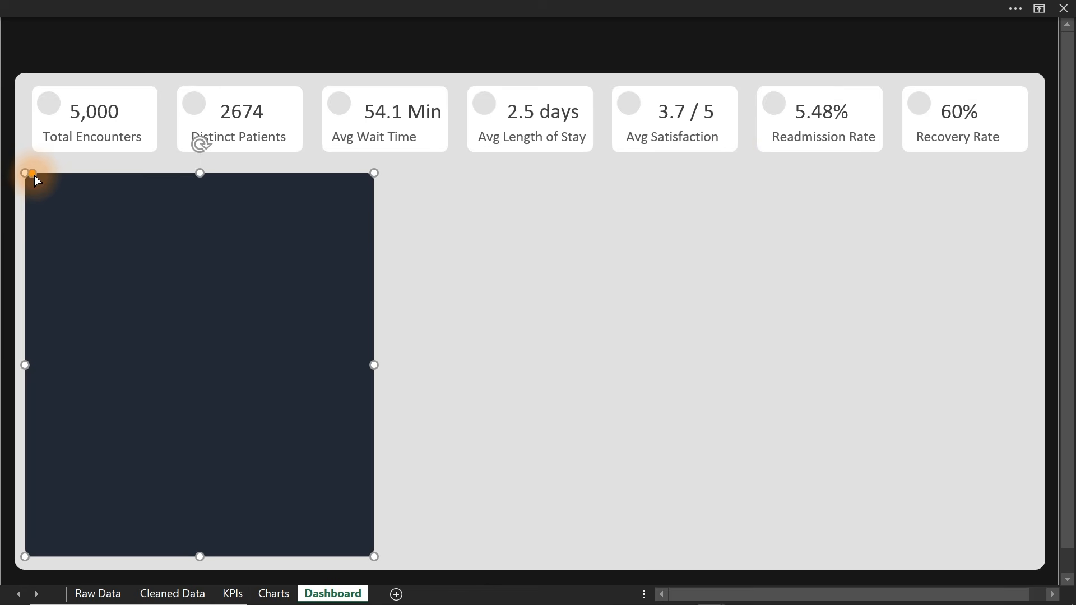
pyautogui.moveTo(33, 174); pyautogui.dragTo(36, 175)
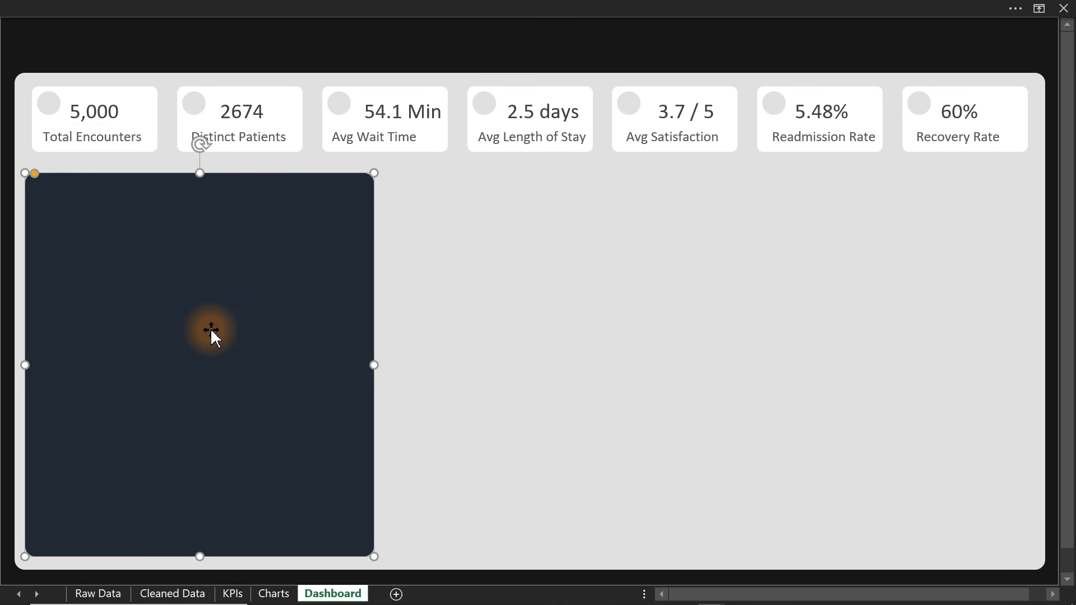
# Duplicate the dark panel and place the copy beside the original, leaving a small gap between them
pyautogui.hotkey('ctrl', 'c')
pyautogui.hotkey('ctrl', 'v')
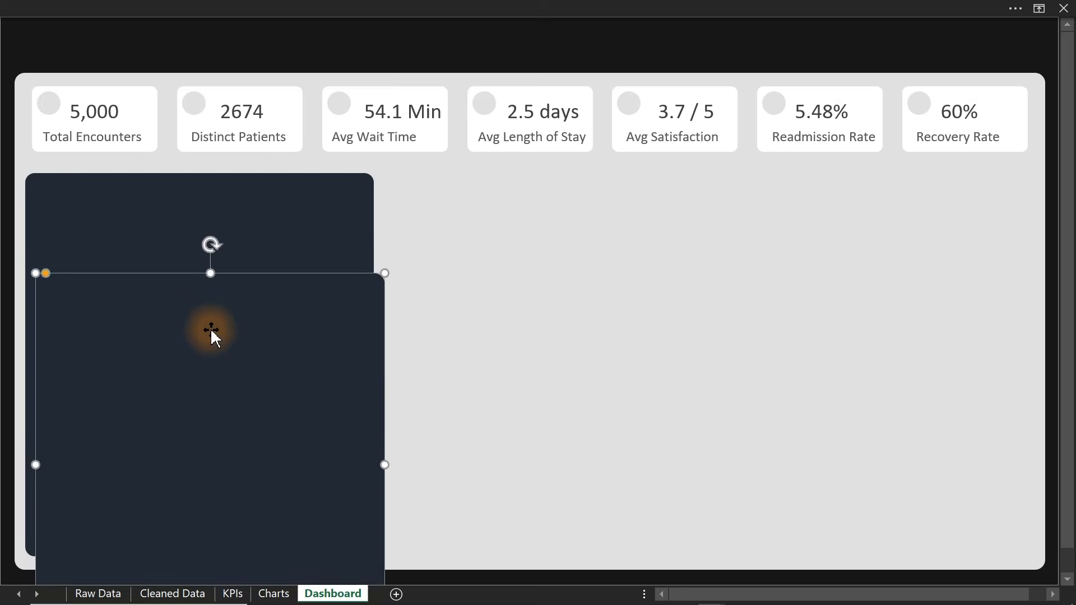
pyautogui.moveTo(211, 331); pyautogui.dragTo(561, 232)
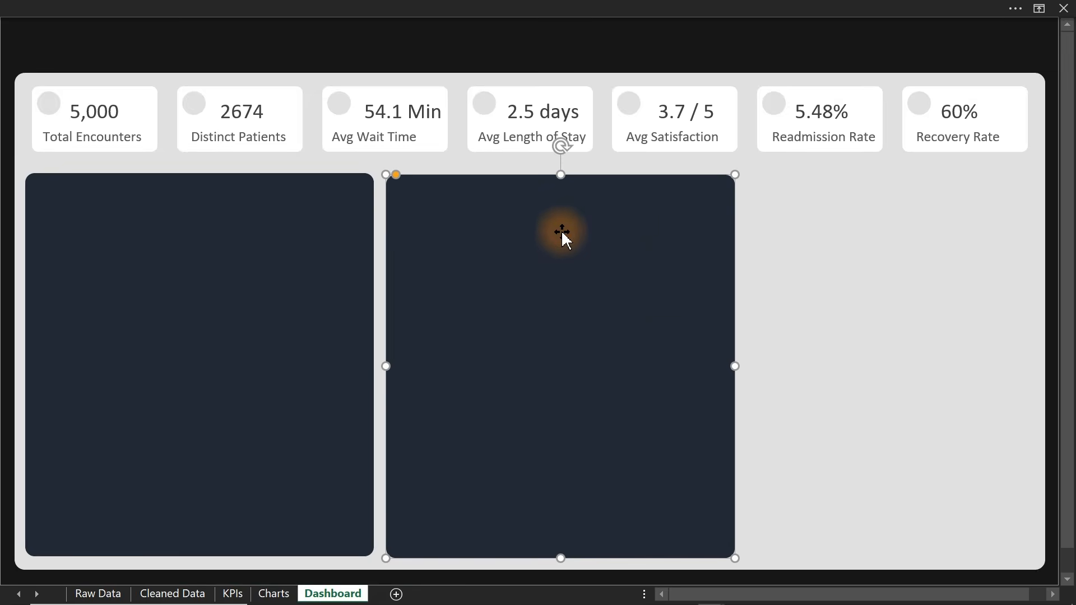
# Fill the copied panel with the lightest grey theme colour and shorten it from below to less than half its height
pyautogui.hotkey('ctrl', '1')
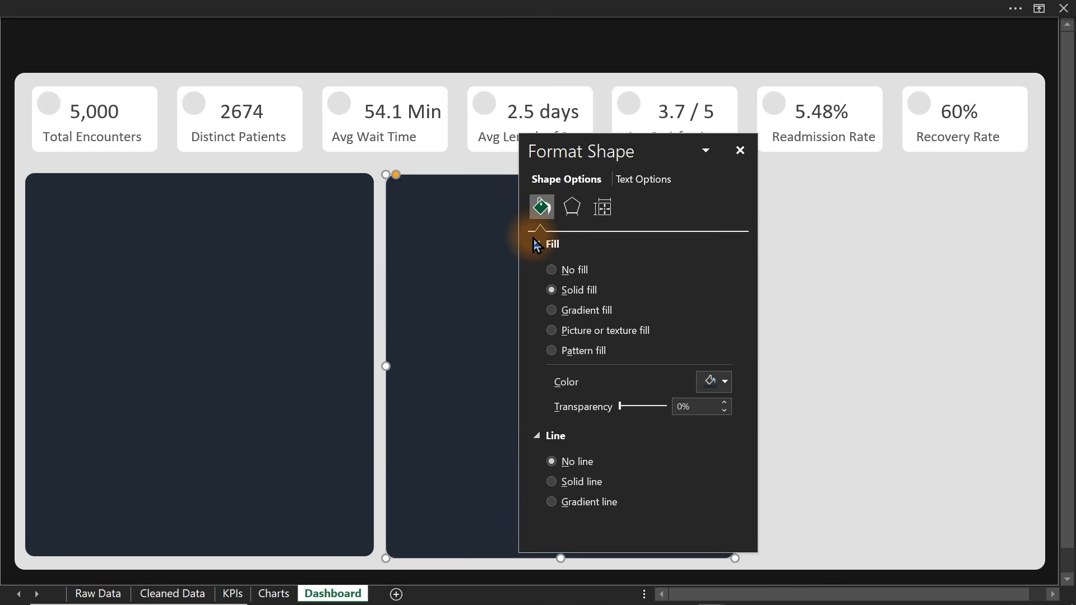
pyautogui.click(728, 394)
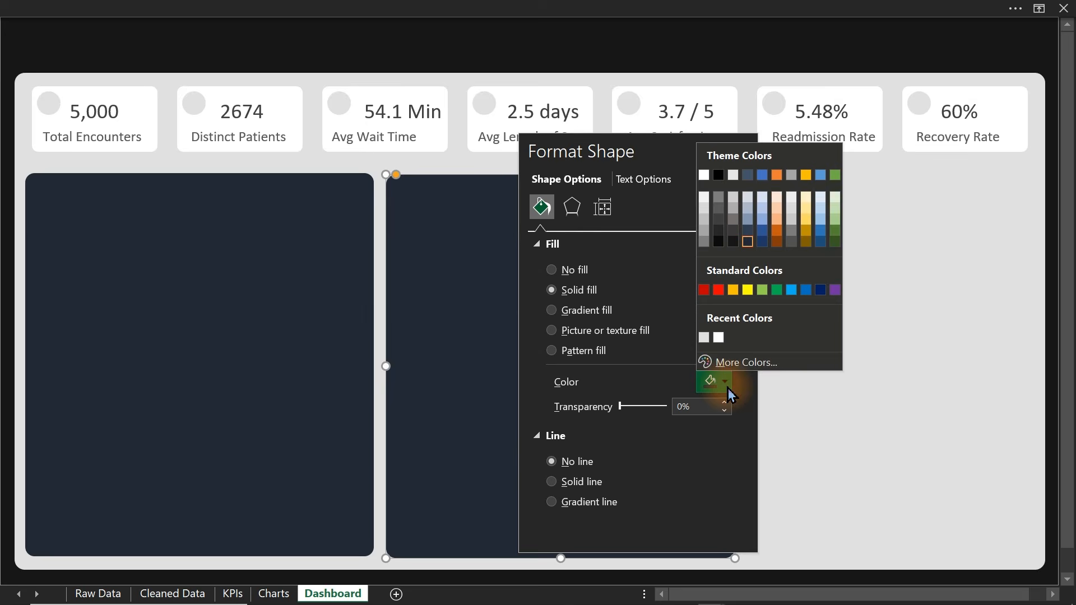
pyautogui.click(708, 206)
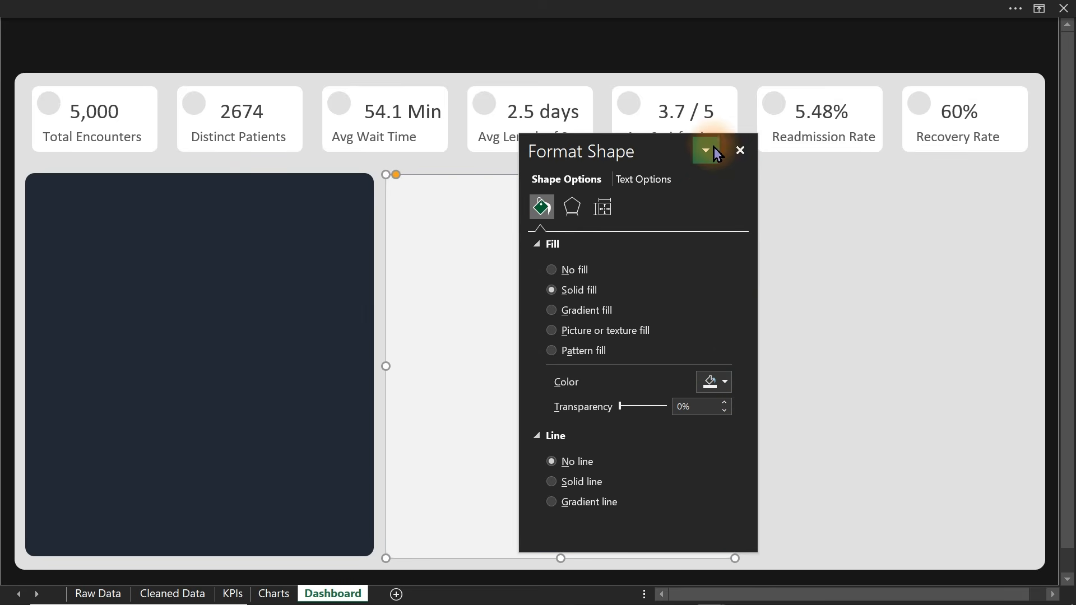
pyautogui.click(740, 150)
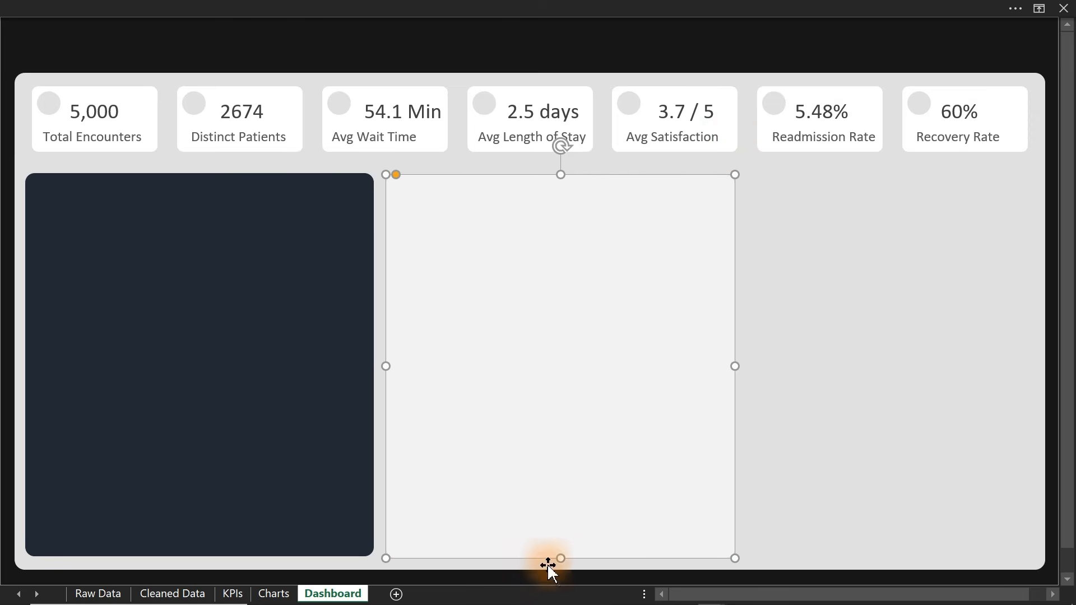
pyautogui.moveTo(563, 557); pyautogui.dragTo(567, 344)
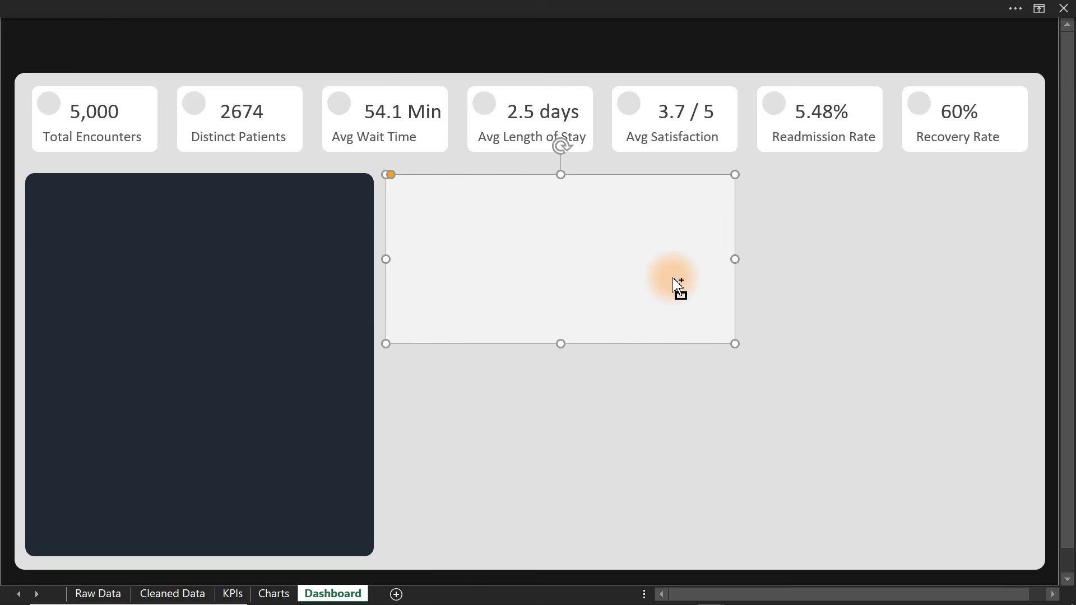
# Duplicate the light grey panel into the space below the last two KPI cards and narrow the copy to fit the background
pyautogui.hotkey('ctrl', 'd')
pyautogui.moveTo(950, 259); pyautogui.dragTo(886, 259)
pyautogui.moveTo(684, 261); pyautogui.dragTo(750, 257)
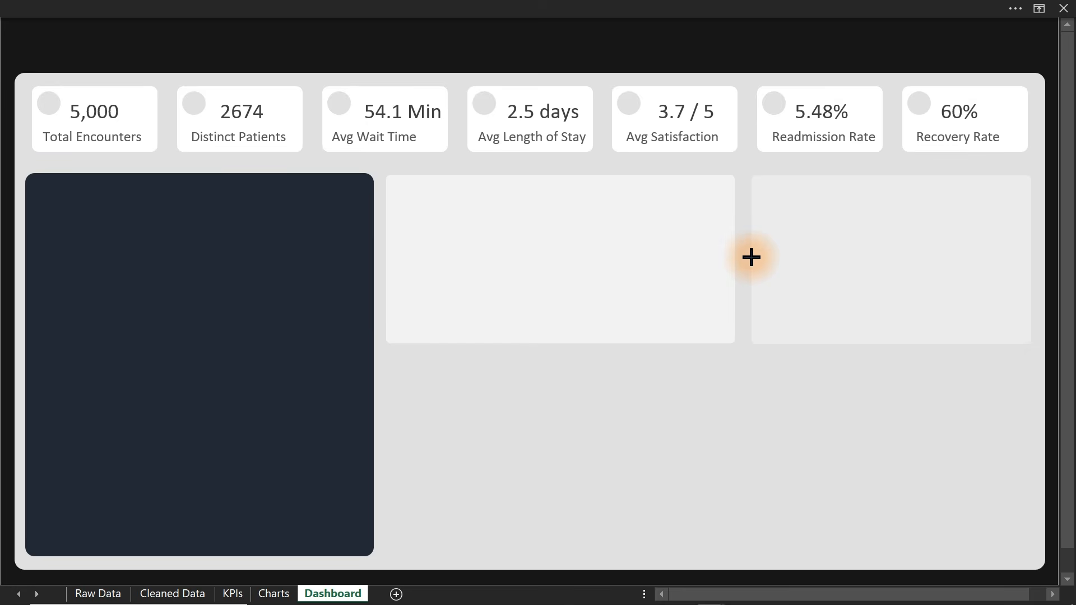
pyautogui.moveTo(751, 257); pyautogui.dragTo(751, 257)
# Duplicate the light grey middle panel and place the copy directly beneath it
pyautogui.click(627, 272)
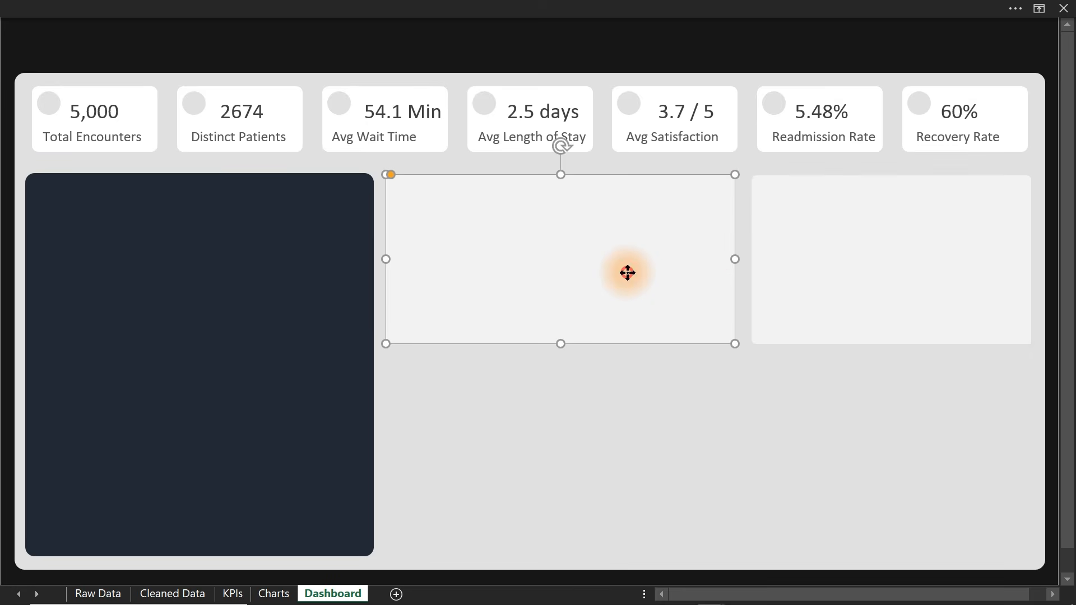
pyautogui.hotkey('ctrl', 'd')
pyautogui.moveTo(625, 271); pyautogui.dragTo(613, 435)
# Shorten the upper middle panel from below and extend the lower middle panel upward, keeping a narrow gap between them
pyautogui.click(519, 312)
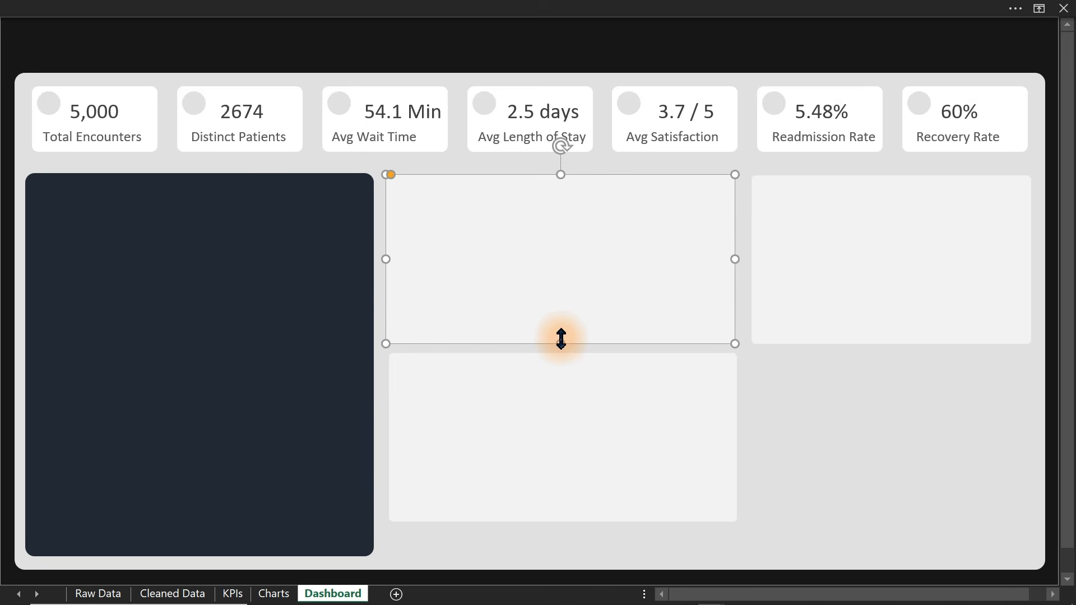
pyautogui.moveTo(562, 339)
pyautogui.mouseDown()
pyautogui.moveTo(563, 329)
pyautogui.moveTo(565, 343)
pyautogui.mouseUp()
pyautogui.click(593, 371)
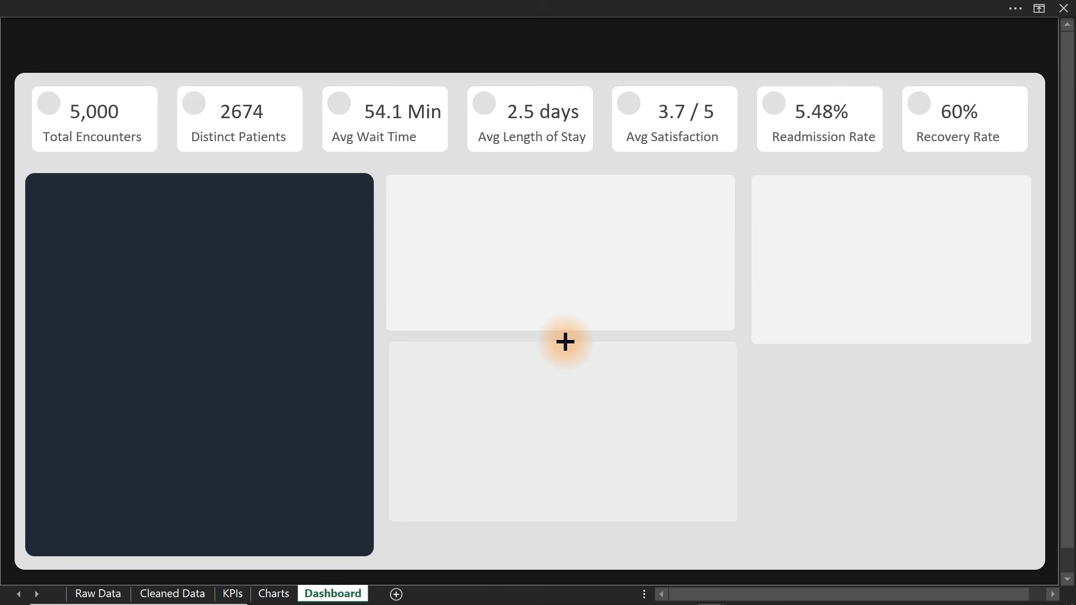
pyautogui.moveTo(565, 340)
pyautogui.mouseDown()
pyautogui.moveTo(562, 321)
pyautogui.moveTo(559, 330)
pyautogui.mouseUp()
pyautogui.click(530, 302)
# Raise the lower edge of the lower middle panel, and shorten the panel below the last two KPI cards to align with the upper middle panel
pyautogui.click(572, 365)
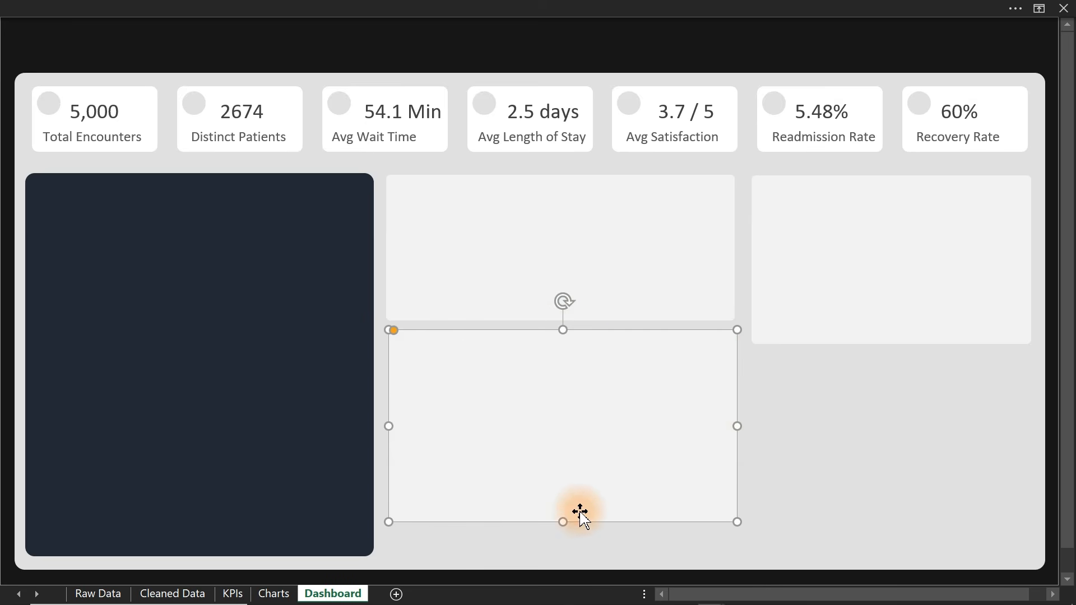
pyautogui.moveTo(563, 521); pyautogui.dragTo(561, 496)
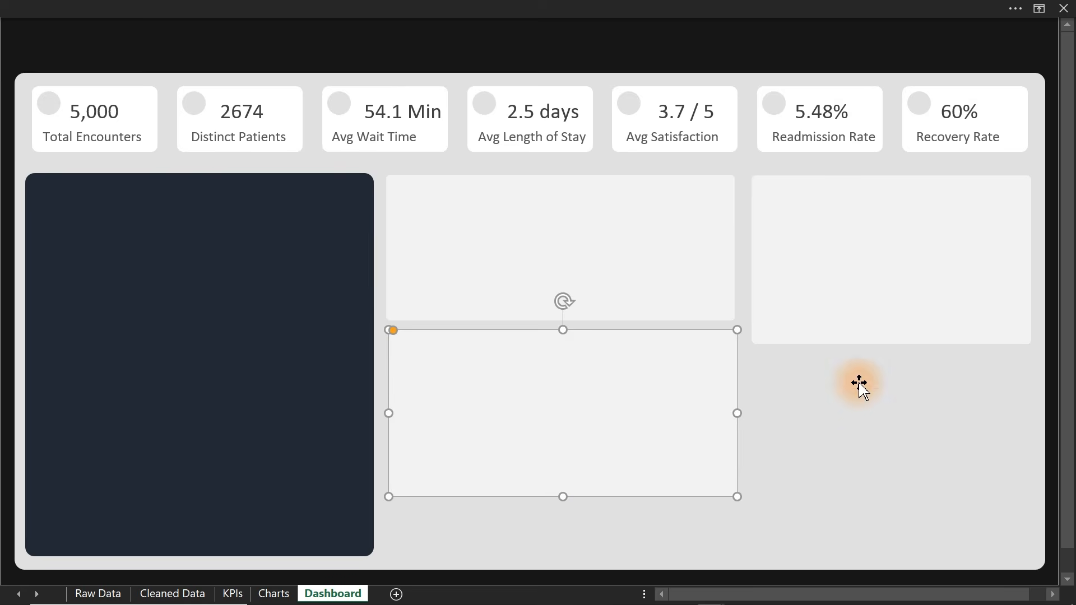
pyautogui.click(882, 341)
pyautogui.moveTo(894, 343); pyautogui.dragTo(891, 322)
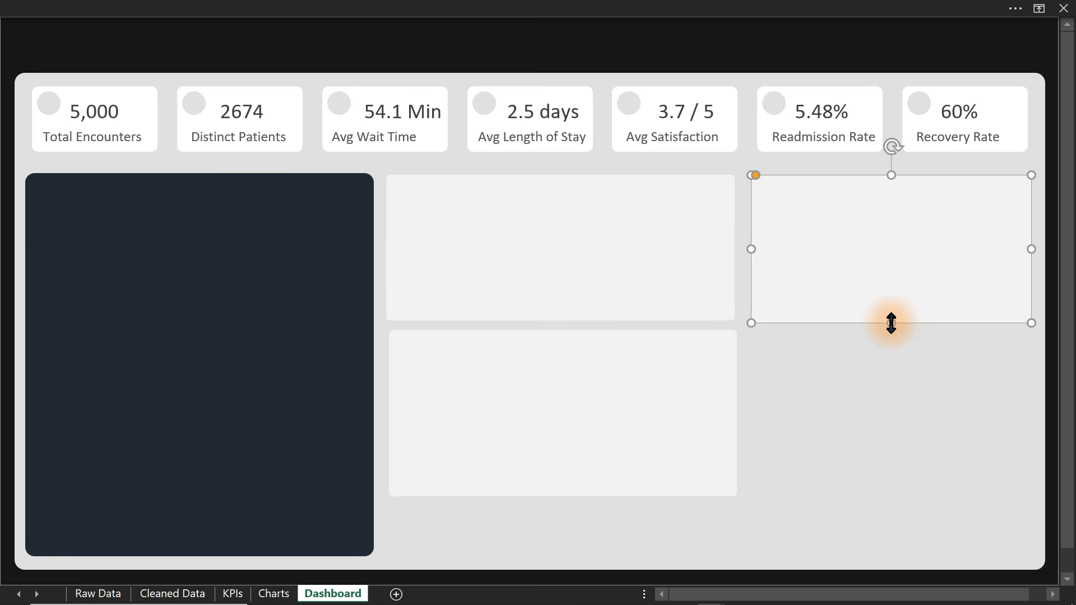
# Lower the top edge of the second-row panel slightly, narrow it to about two-thirds width, and place a duplicate beside it
pyautogui.click(638, 404)
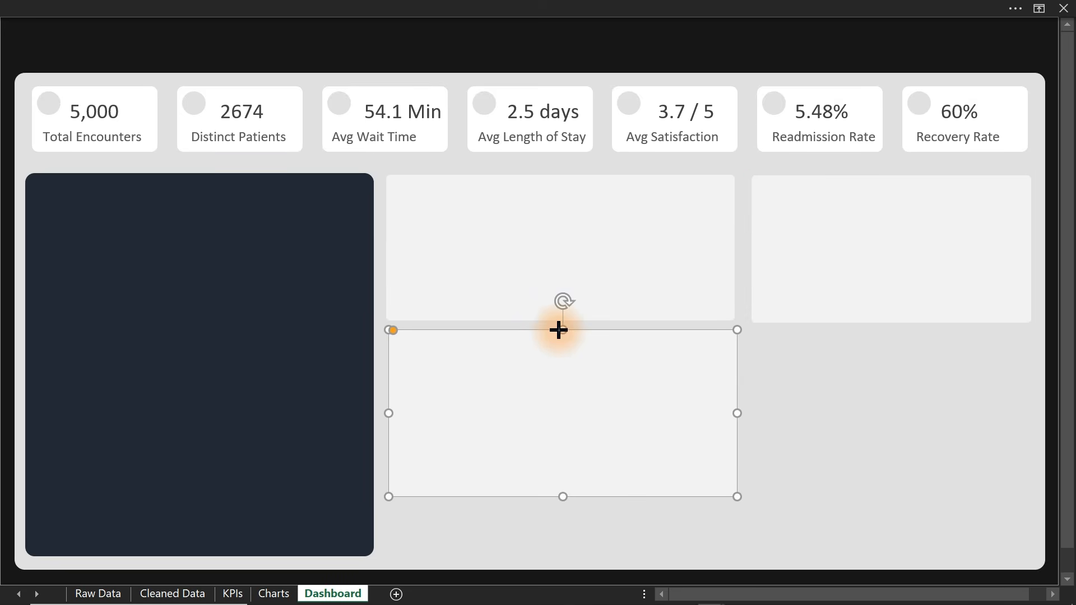
pyautogui.moveTo(559, 330); pyautogui.dragTo(560, 332)
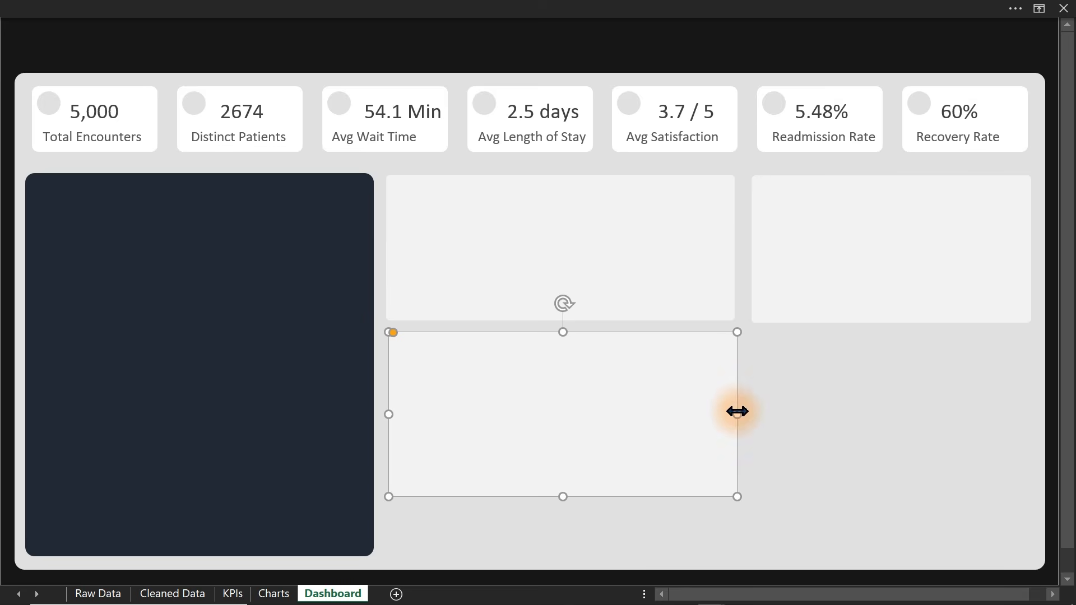
pyautogui.moveTo(737, 414); pyautogui.dragTo(622, 413)
pyautogui.hotkey('ctrl', 'd')
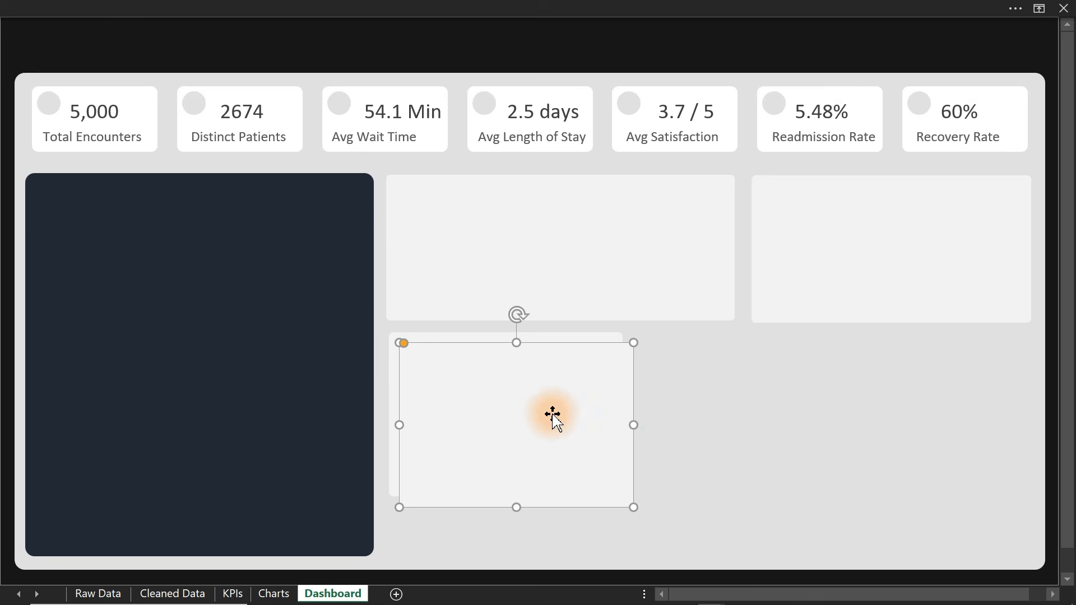
pyautogui.moveTo(552, 415); pyautogui.dragTo(788, 403)
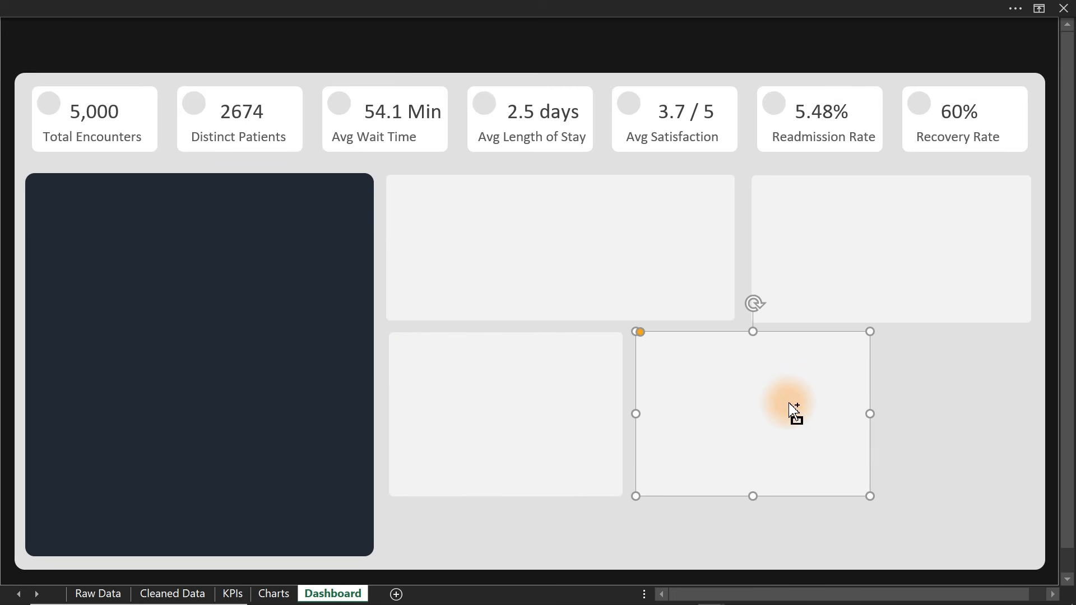
# Duplicate the second-row panel into a third one, narrowed to fit the remaining space and extended down to the dark panel's bottom level
pyautogui.hotkey('ctrl', 'd')
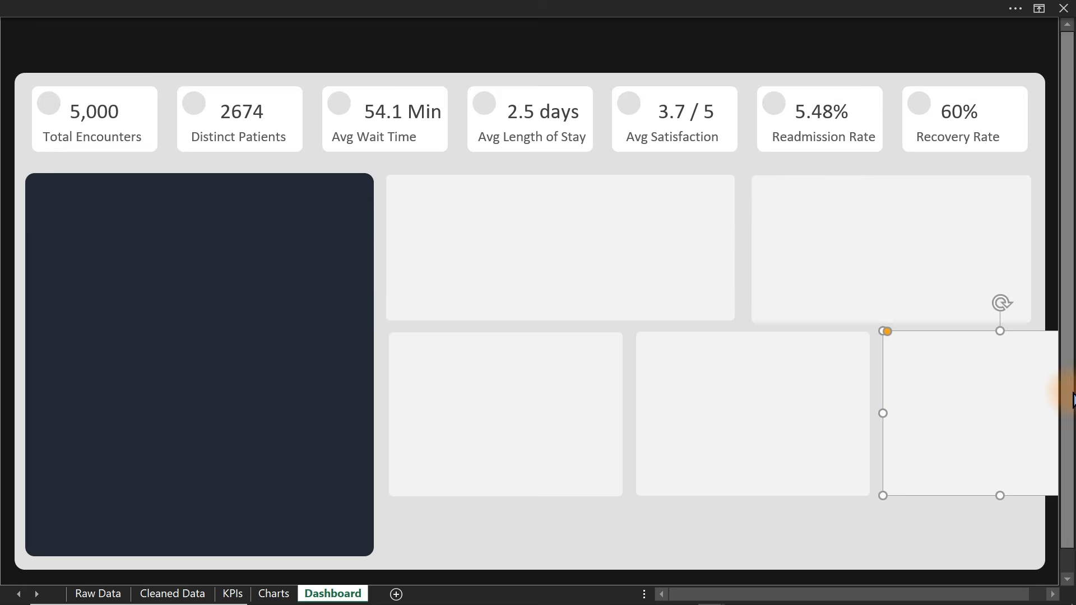
pyautogui.moveTo(1019, 412); pyautogui.dragTo(931, 410)
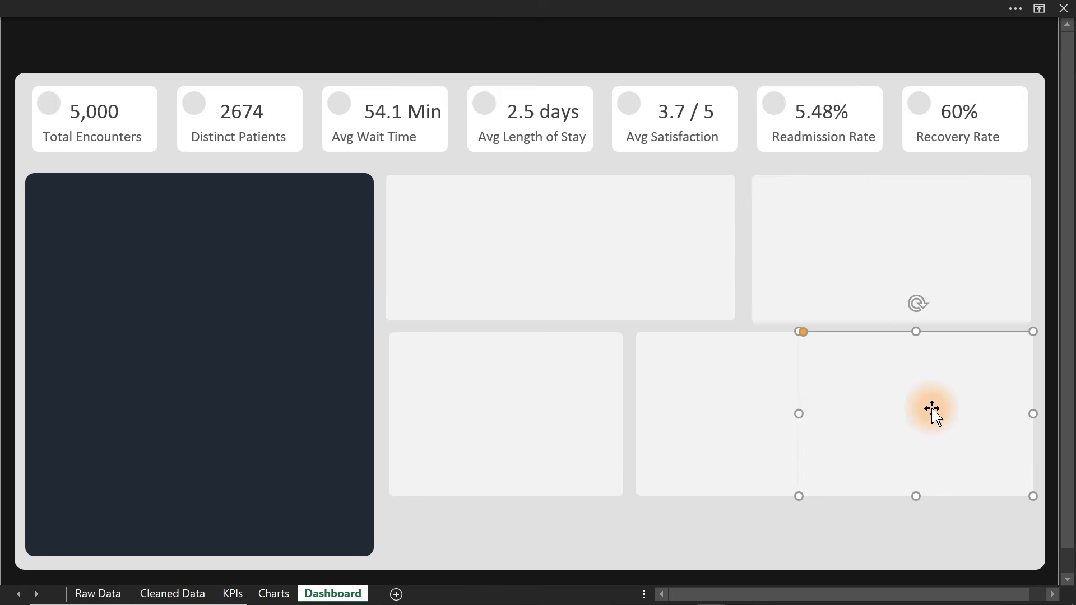
pyautogui.moveTo(800, 413); pyautogui.dragTo(884, 422)
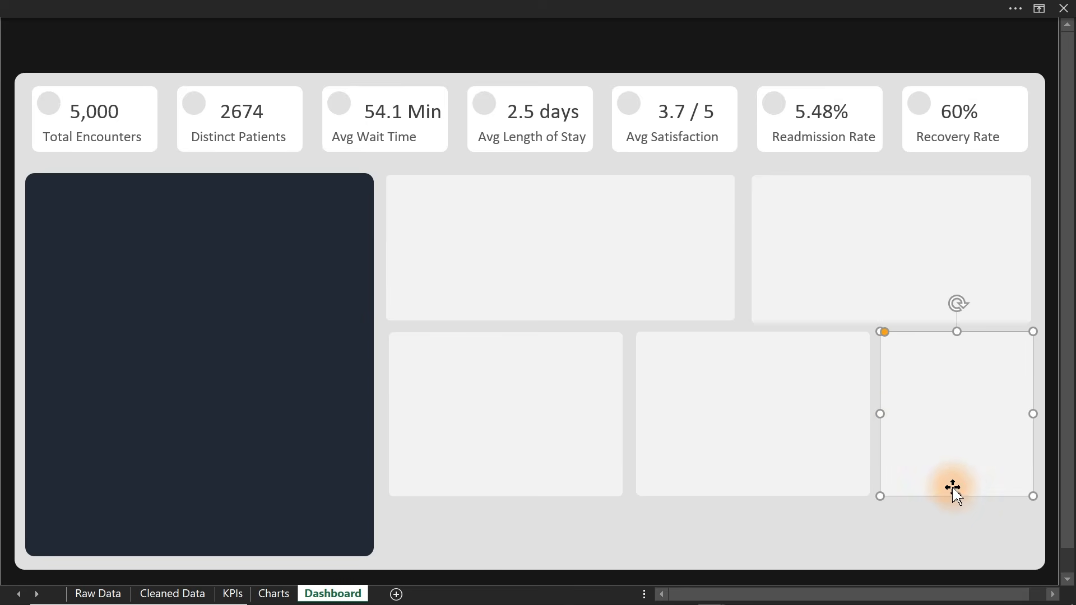
pyautogui.moveTo(954, 495); pyautogui.dragTo(957, 557)
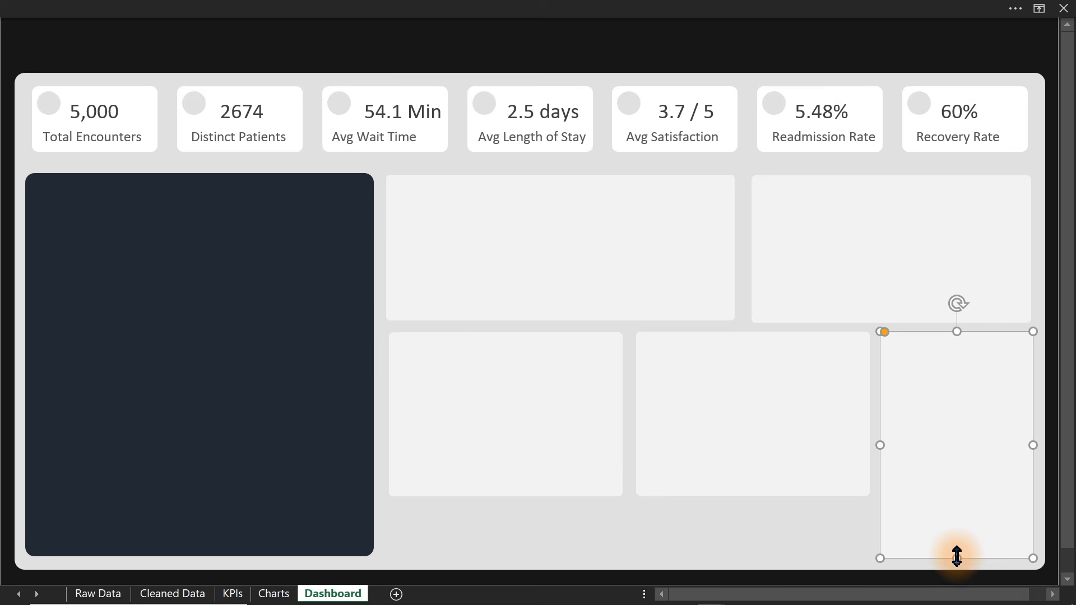
# Duplicate the first second-row panel and reshape the copy into a low strip spanning beneath the two equal panels
pyautogui.click(565, 427)
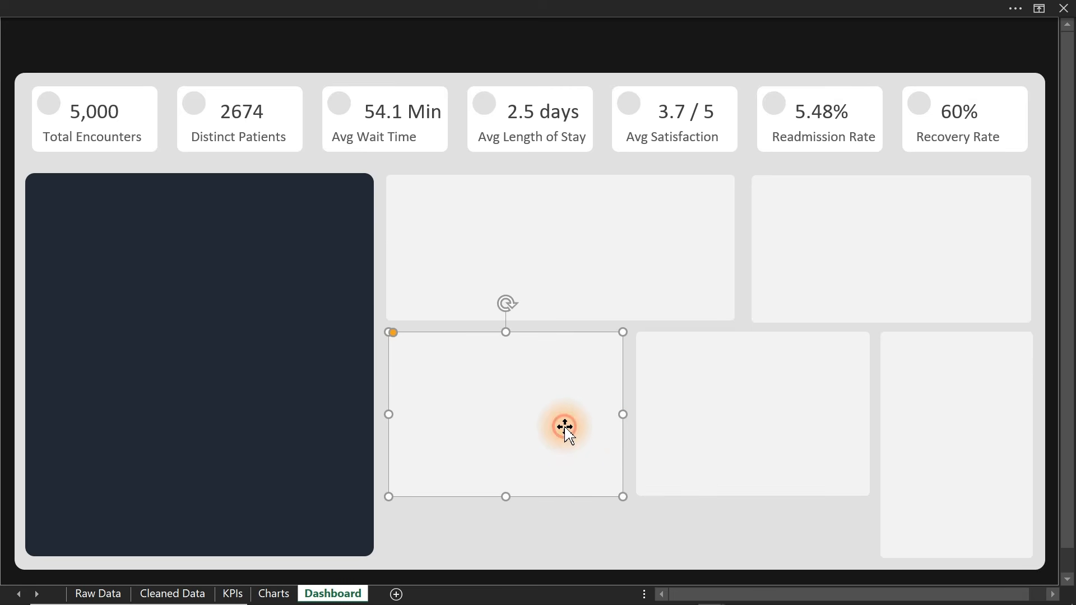
pyautogui.moveTo(529, 412); pyautogui.dragTo(531, 475)
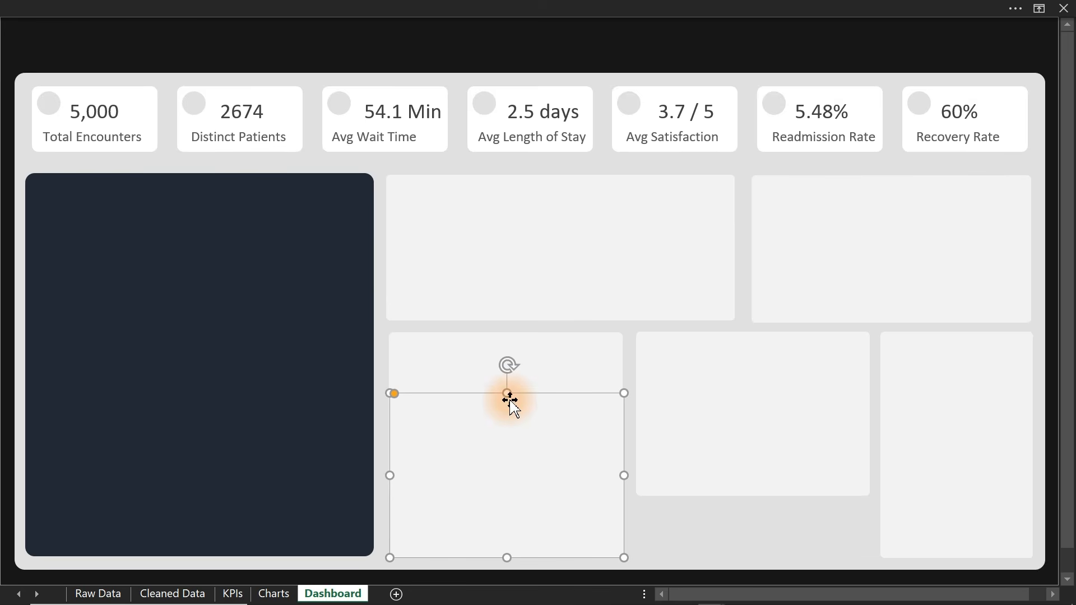
pyautogui.moveTo(509, 396); pyautogui.dragTo(508, 502)
pyautogui.moveTo(616, 527); pyautogui.dragTo(868, 533)
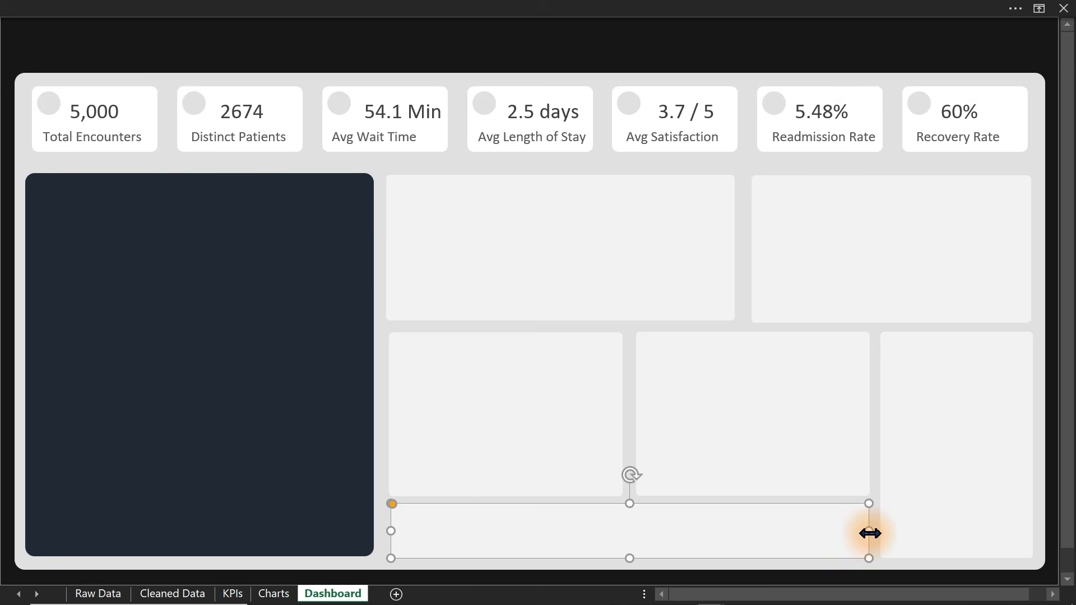
# Fill the low strip beneath the two equal panels with solid white
pyautogui.doubleClick(710, 495)
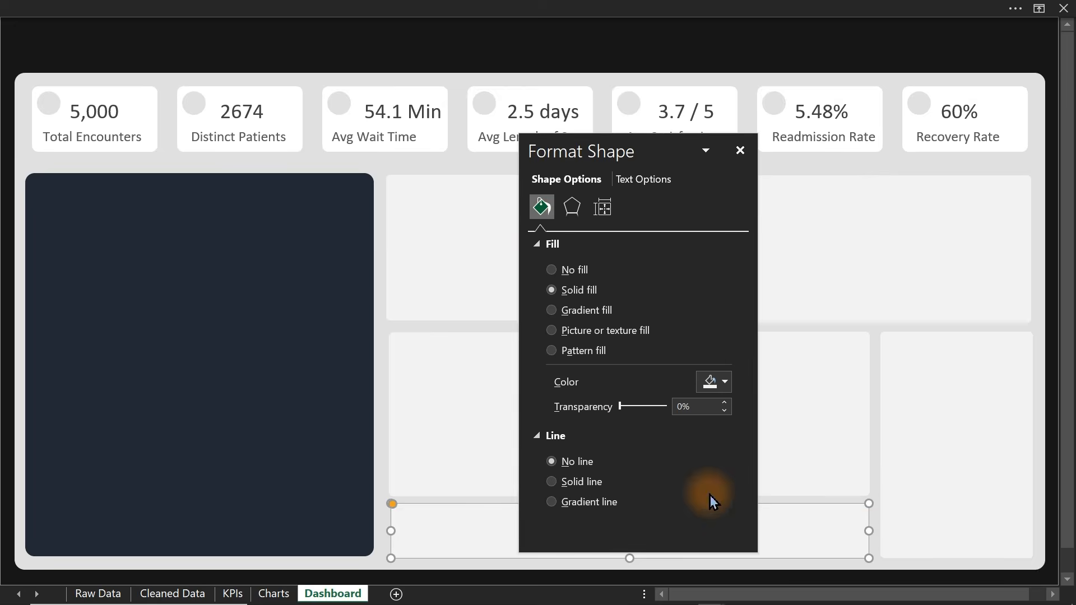
pyautogui.click(717, 383)
pyautogui.click(708, 174)
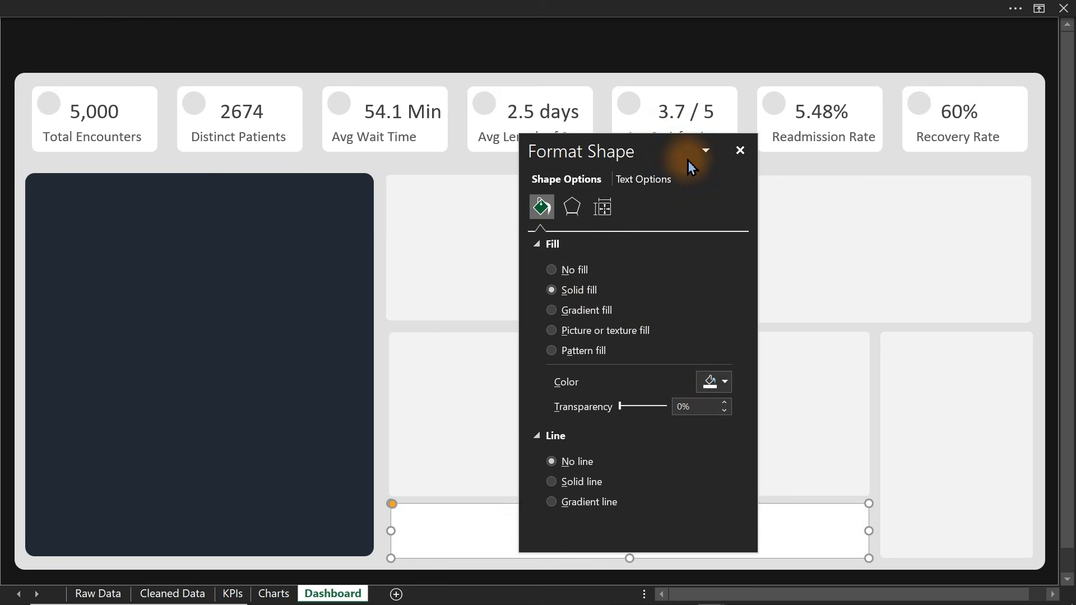
pyautogui.click(624, 37)
pyautogui.click(739, 150)
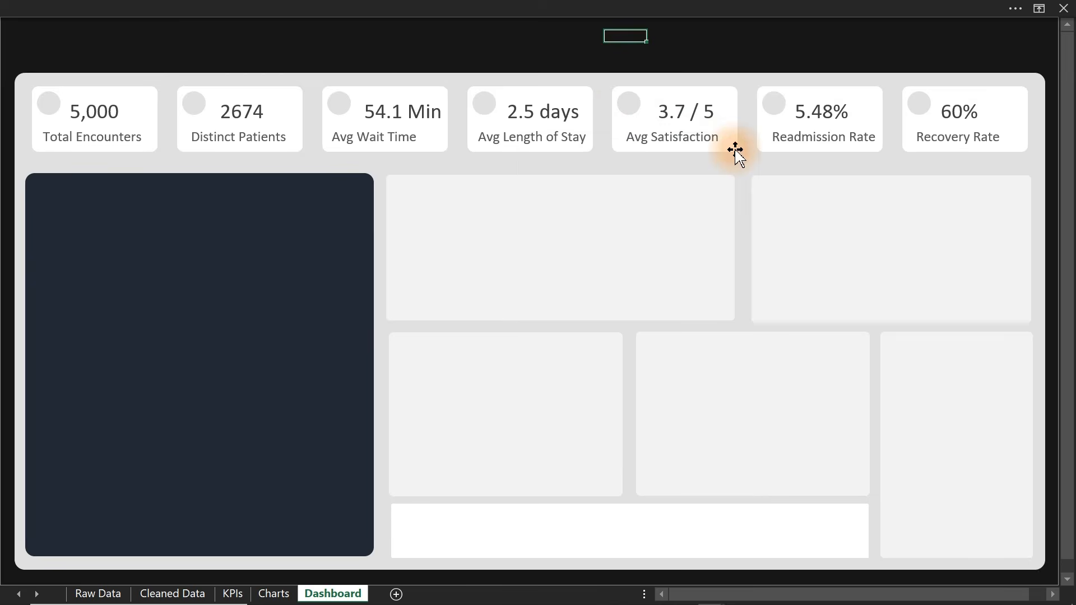
pyautogui.click(662, 61)
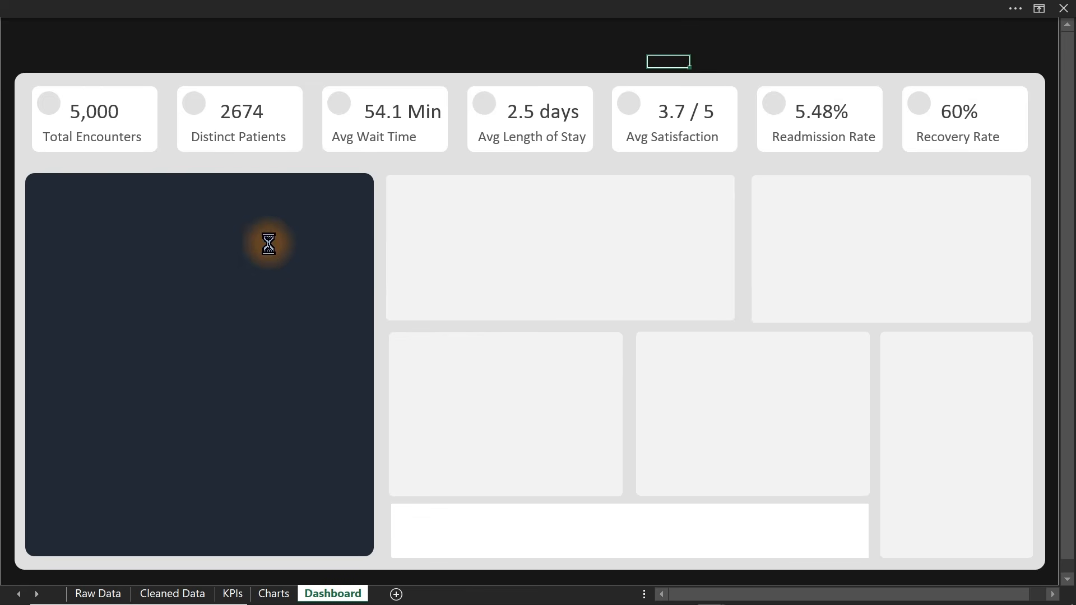
# Extend the dark panel's bottom edge slightly so it lines up with the neighbouring panels
pyautogui.click(246, 309)
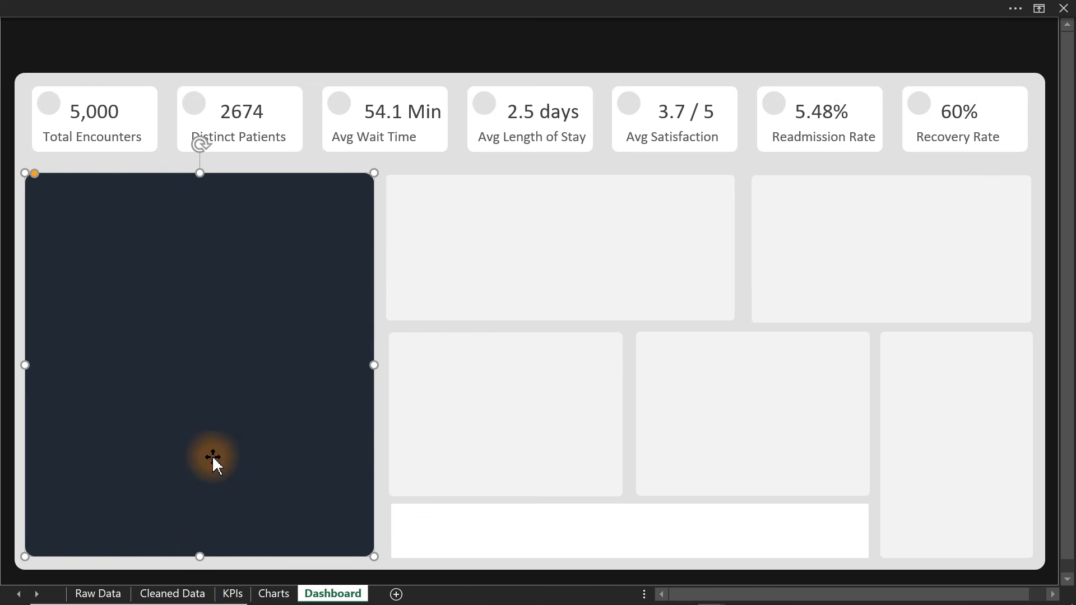
pyautogui.moveTo(200, 556); pyautogui.dragTo(200, 558)
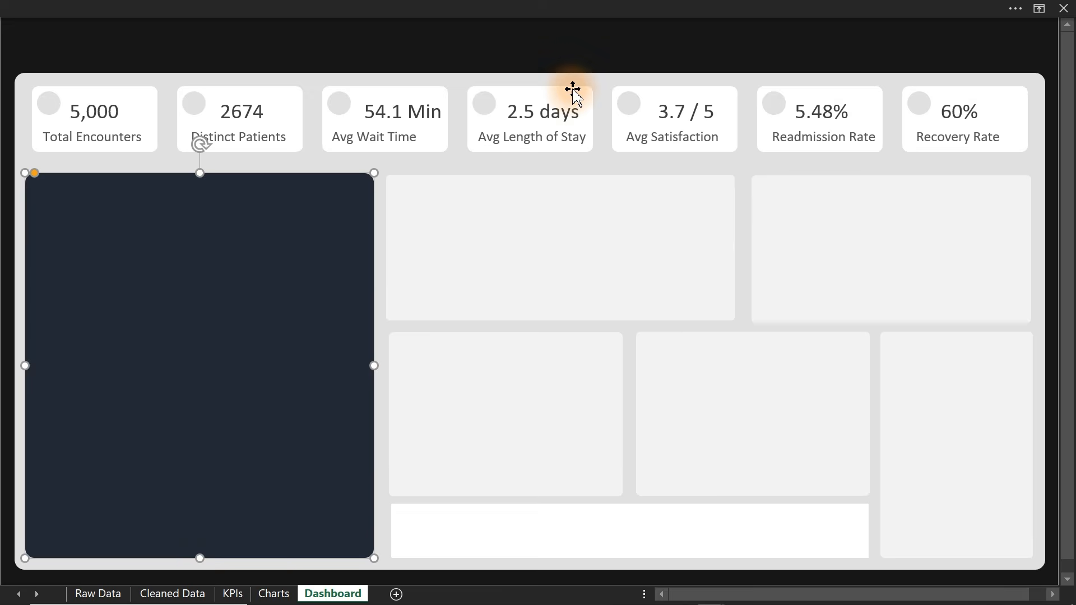
pyautogui.click(508, 47)
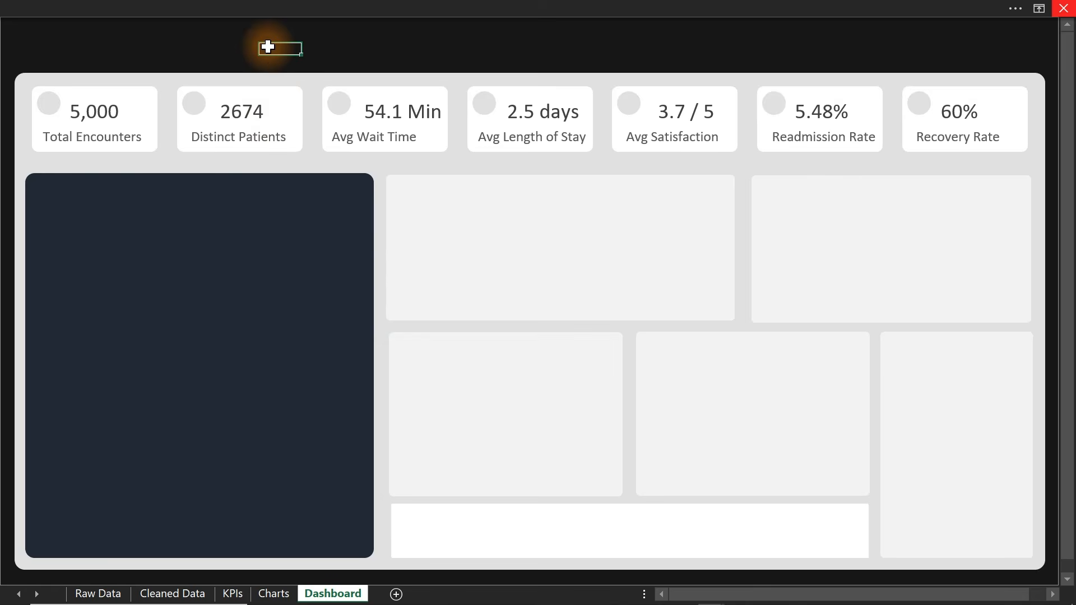
# Copy the "Wait Time vs. Satisfaction by Department" bubble chart from the Charts sheet and paste it onto the Dashboard sheet
pyautogui.click(273, 592)
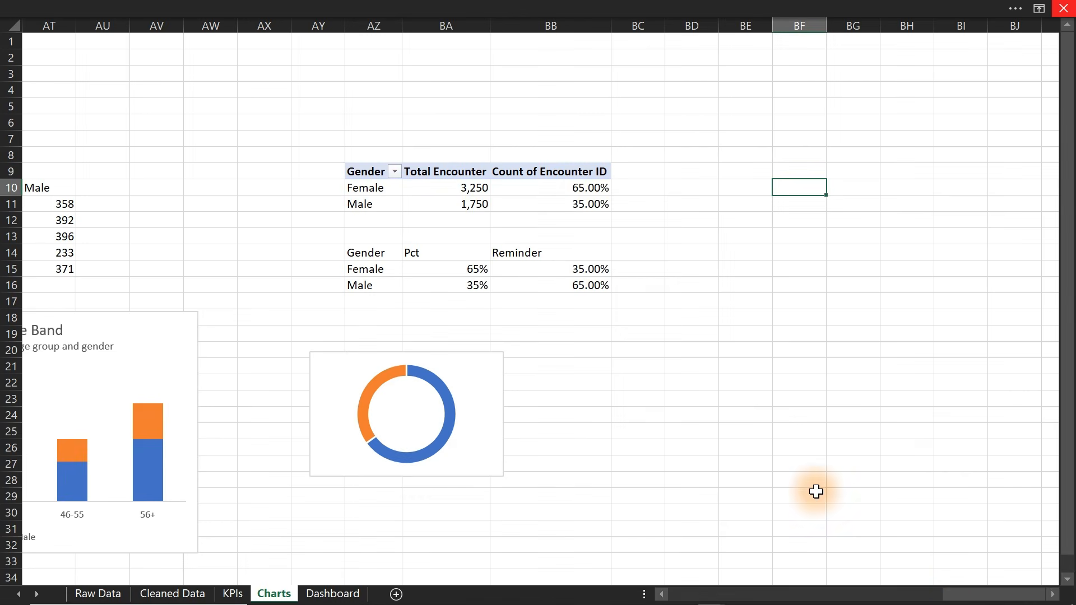
pyautogui.moveTo(991, 594); pyautogui.dragTo(695, 595)
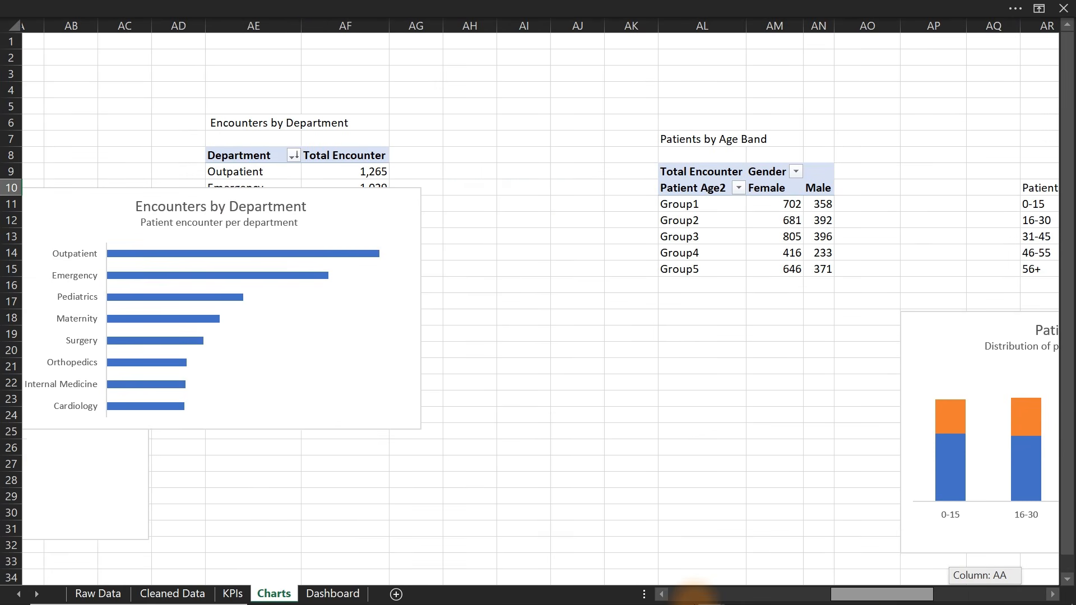
pyautogui.moveTo(695, 594); pyautogui.dragTo(667, 593)
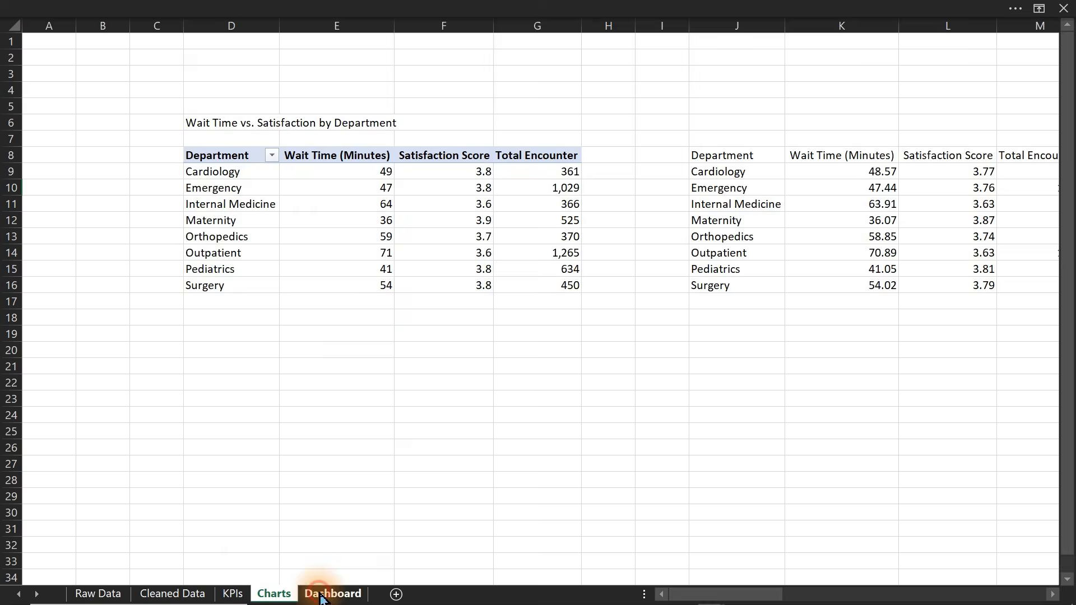
pyautogui.click(325, 593)
pyautogui.hotkey('ctrl', 'v')
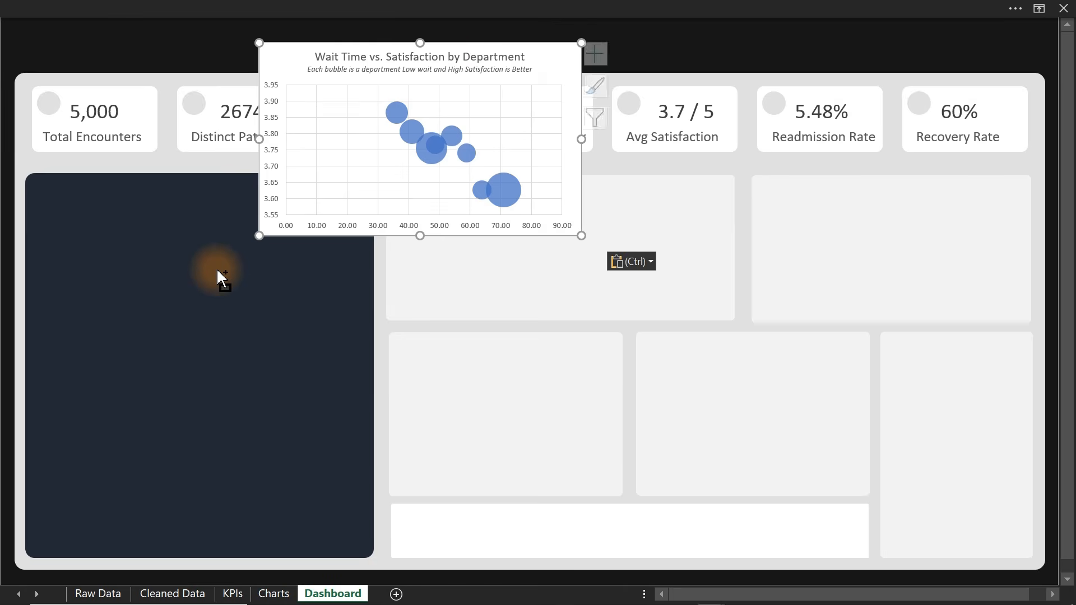
# Place the bubble chart in the upper part of the dark panel and enlarge it to nearly the panel's width
pyautogui.moveTo(439, 42); pyautogui.dragTo(215, 191)
pyautogui.moveTo(198, 385); pyautogui.dragTo(191, 431)
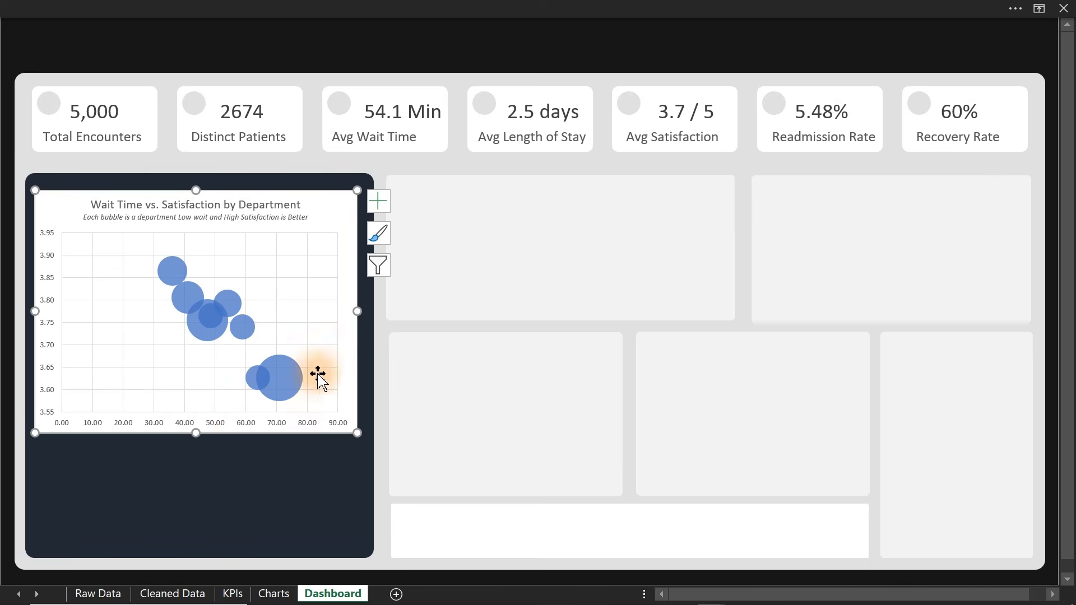
pyautogui.moveTo(355, 308); pyautogui.dragTo(365, 308)
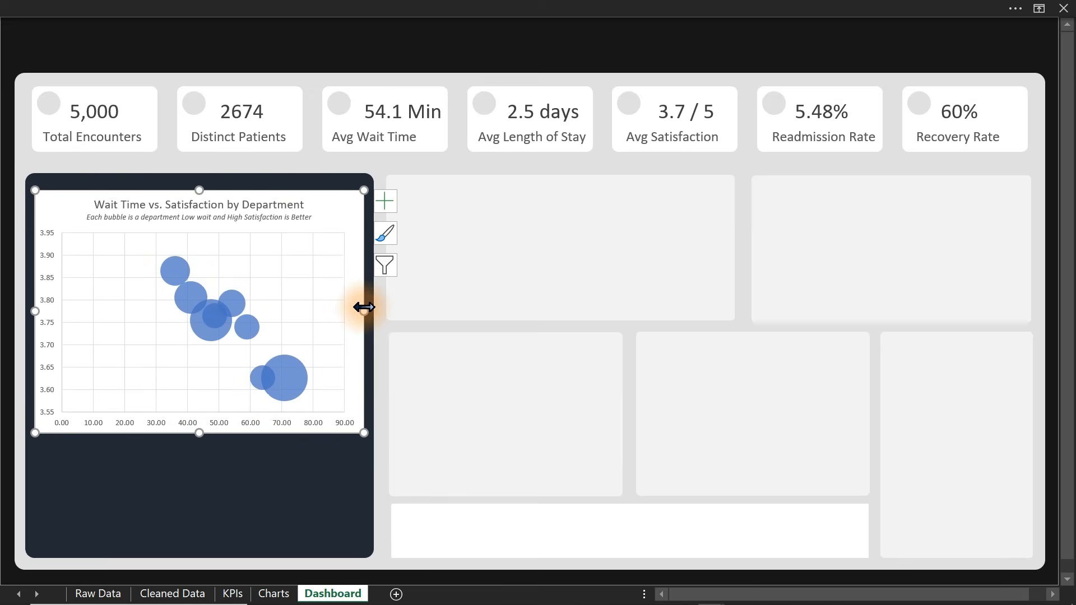
# Give the bubble chart area no fill and no border line
pyautogui.doubleClick(364, 307)
pyautogui.click(551, 270)
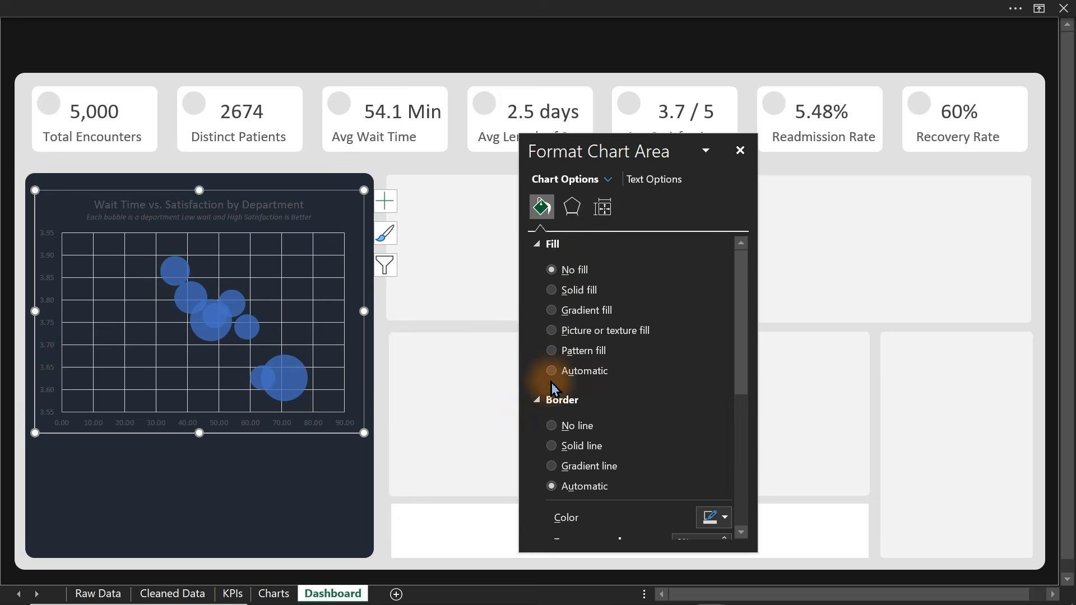
pyautogui.click(551, 425)
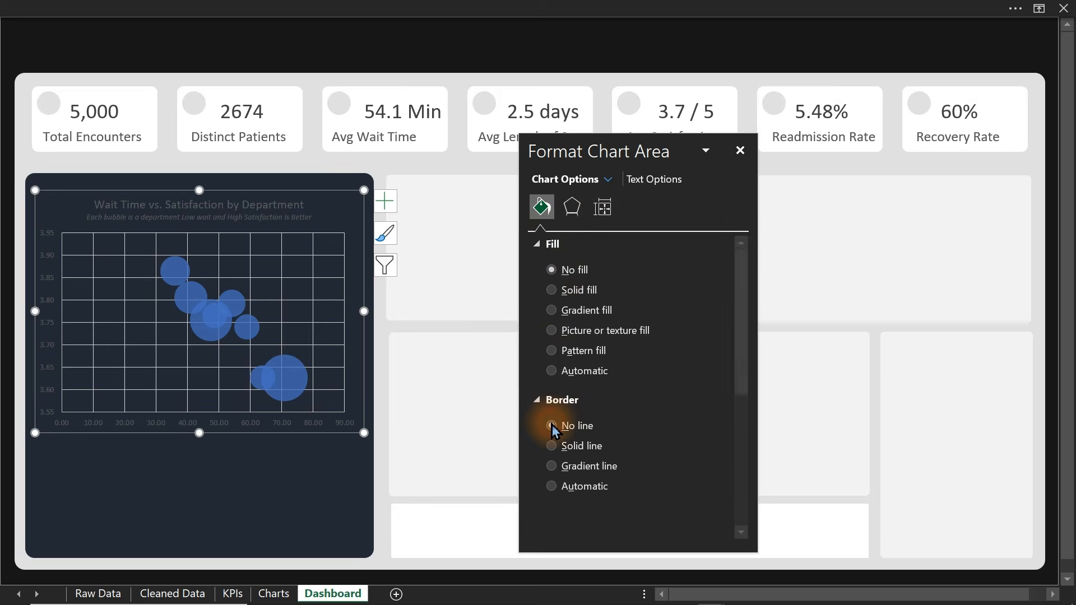
# Set the transparency of the bubble chart's vertical gridlines to 76%
pyautogui.click(284, 307)
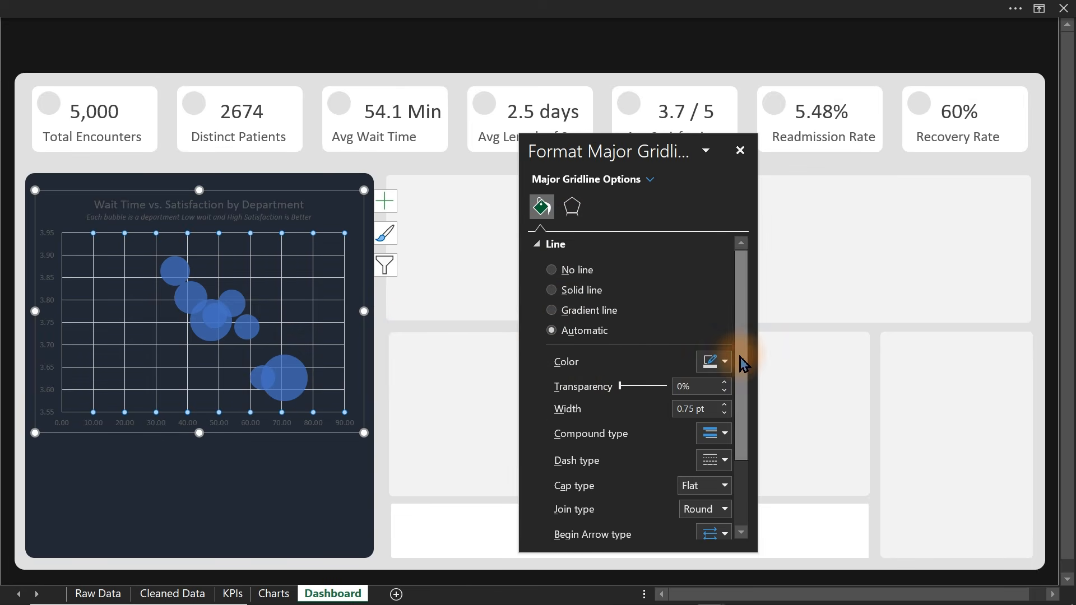
pyautogui.moveTo(620, 386); pyautogui.dragTo(658, 391)
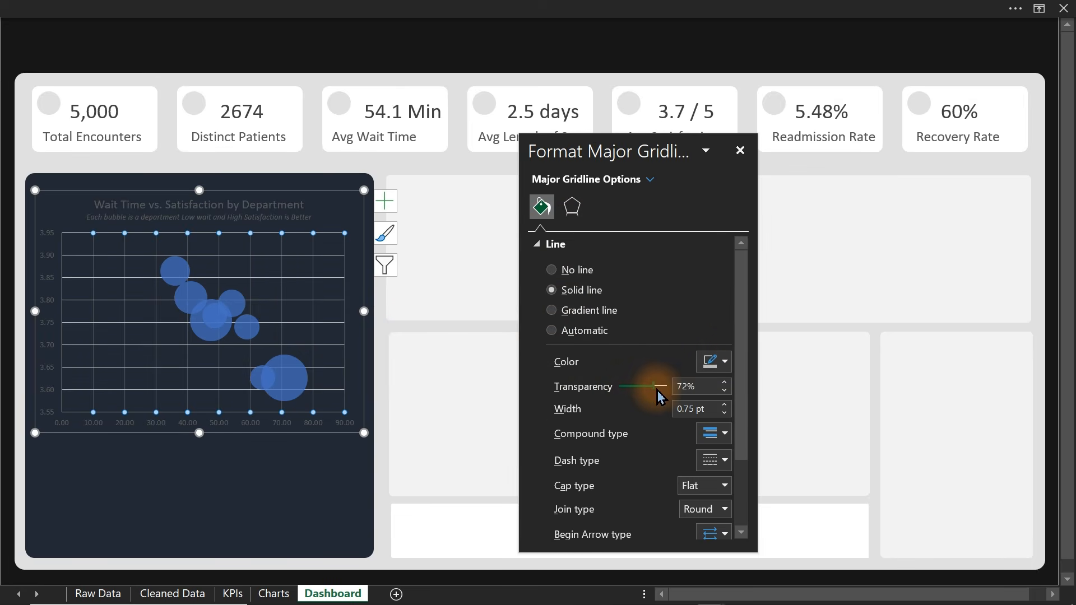
pyautogui.click(327, 49)
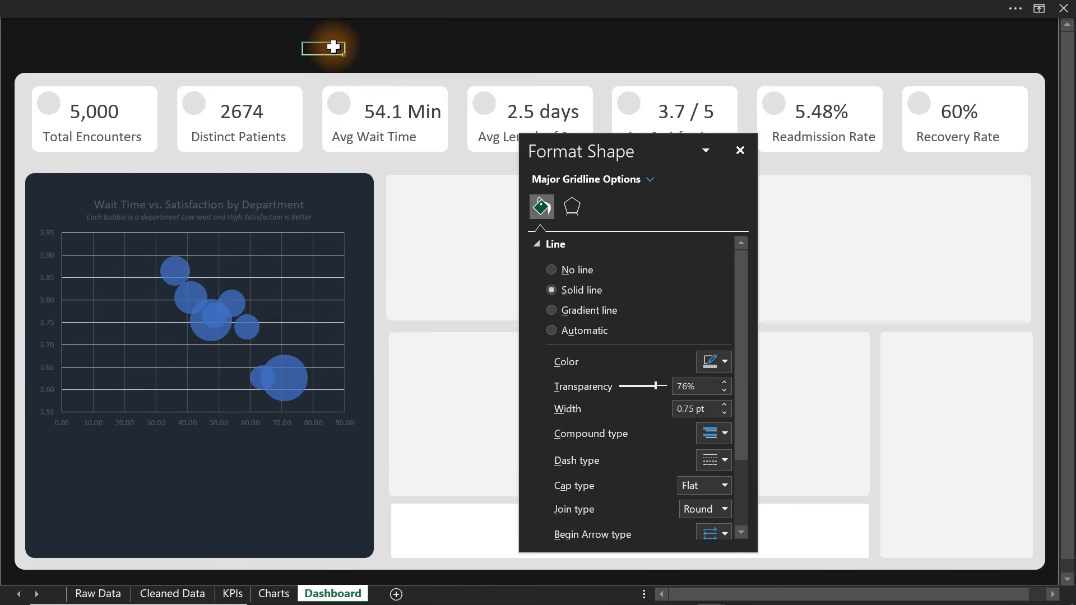
# Fade the bubble chart's horizontal gridlines to about 82% transparency
pyautogui.click(295, 255)
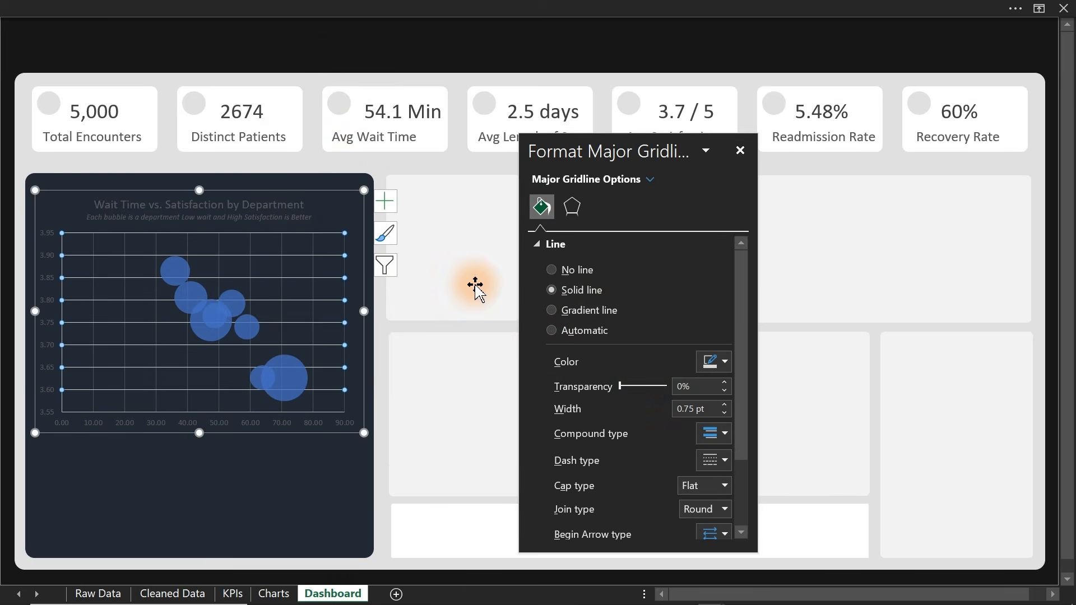
pyautogui.moveTo(620, 386); pyautogui.dragTo(650, 386)
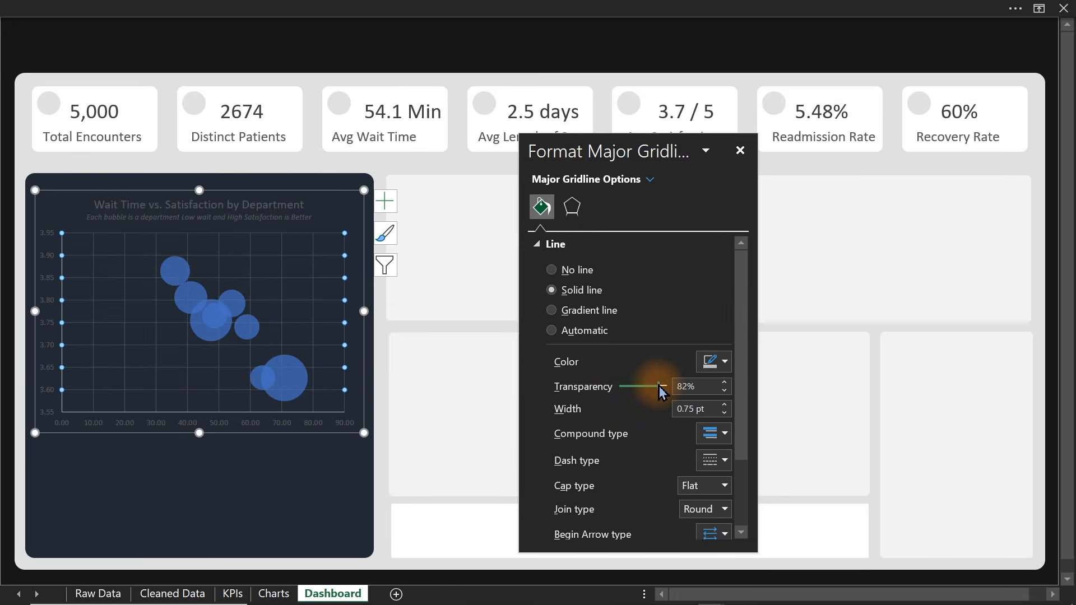
pyautogui.click(365, 24)
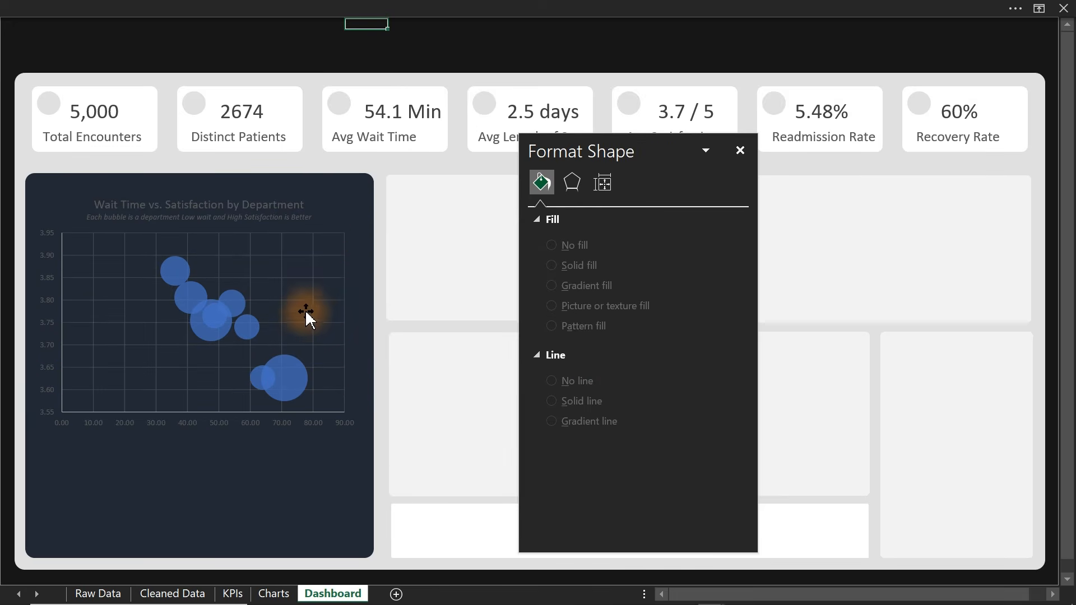
# Fade the bubble chart's vertical gridlines further to 96% transparency
pyautogui.click(186, 372)
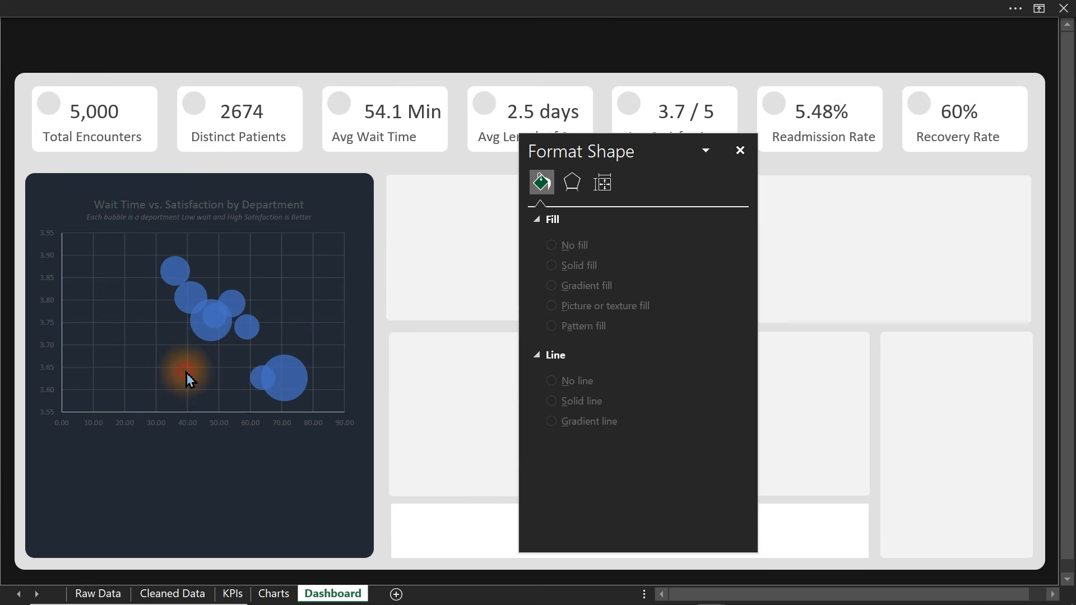
pyautogui.moveTo(650, 386)
pyautogui.mouseDown()
pyautogui.moveTo(680, 387)
pyautogui.moveTo(653, 391)
pyautogui.moveTo(665, 391)
pyautogui.mouseUp()
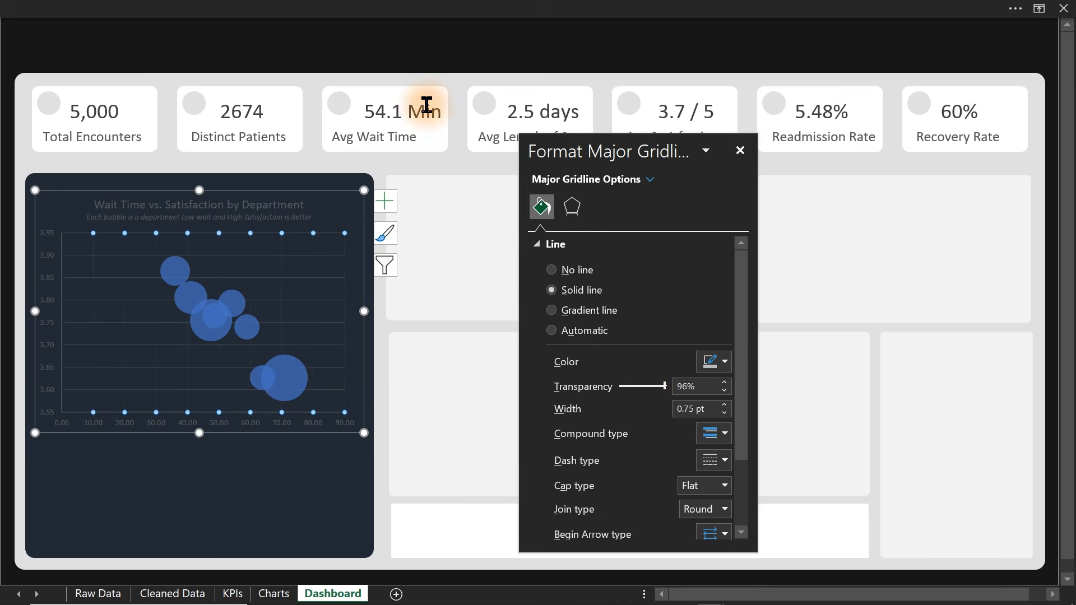
pyautogui.click(397, 56)
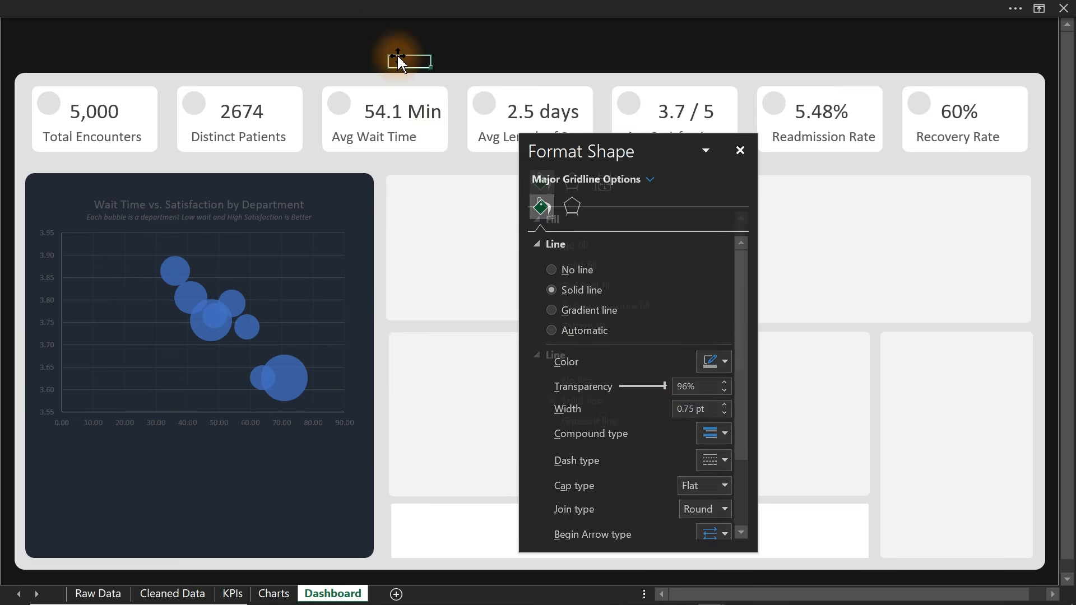
# Fade the bubble chart's horizontal gridlines further to 96% transparency
pyautogui.click(281, 258)
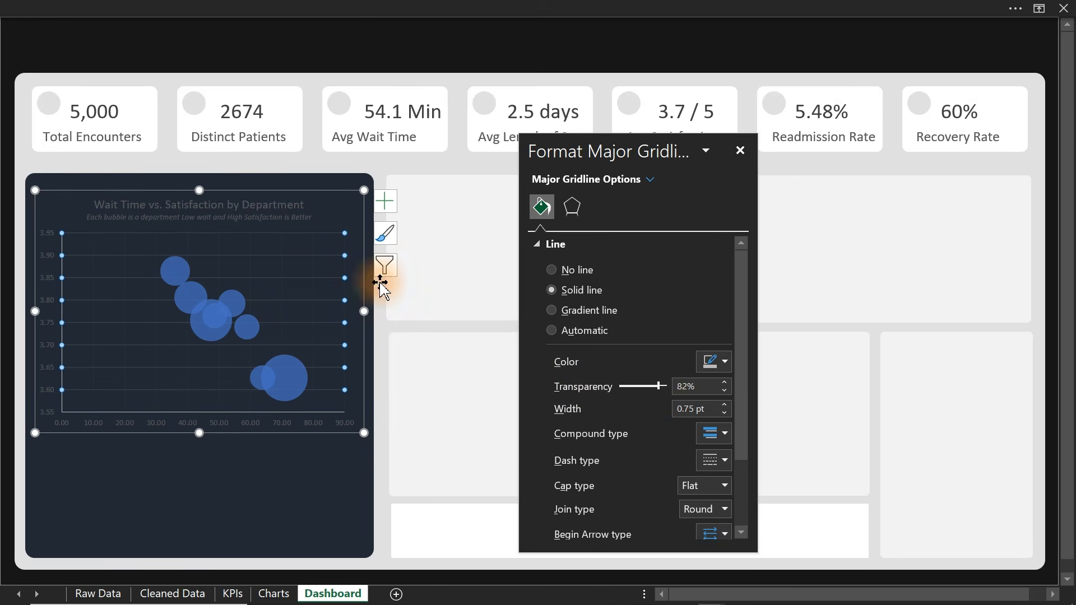
pyautogui.click(659, 388)
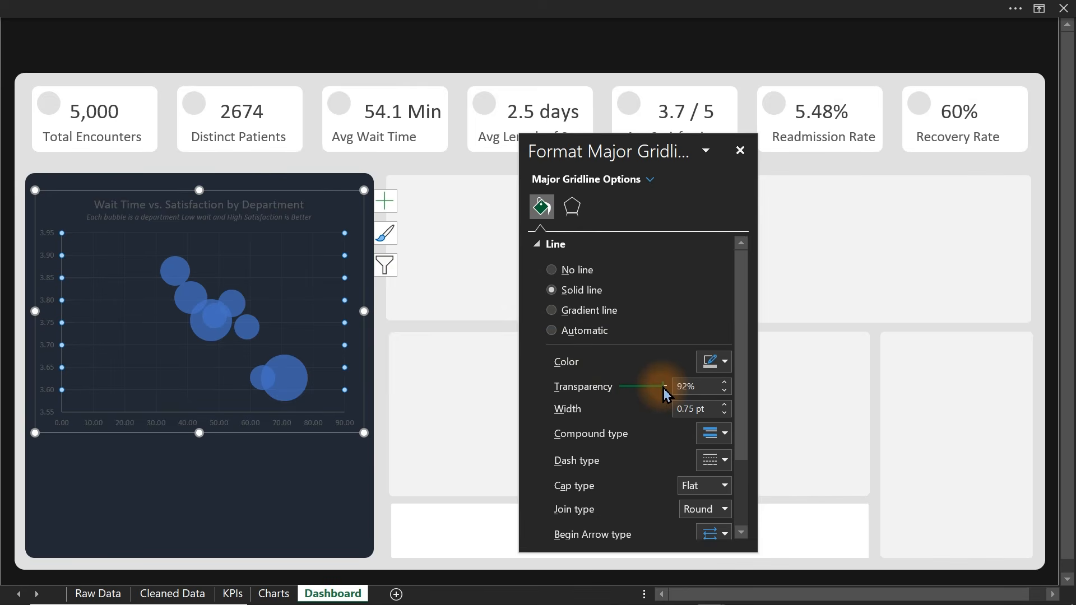
pyautogui.click(725, 391)
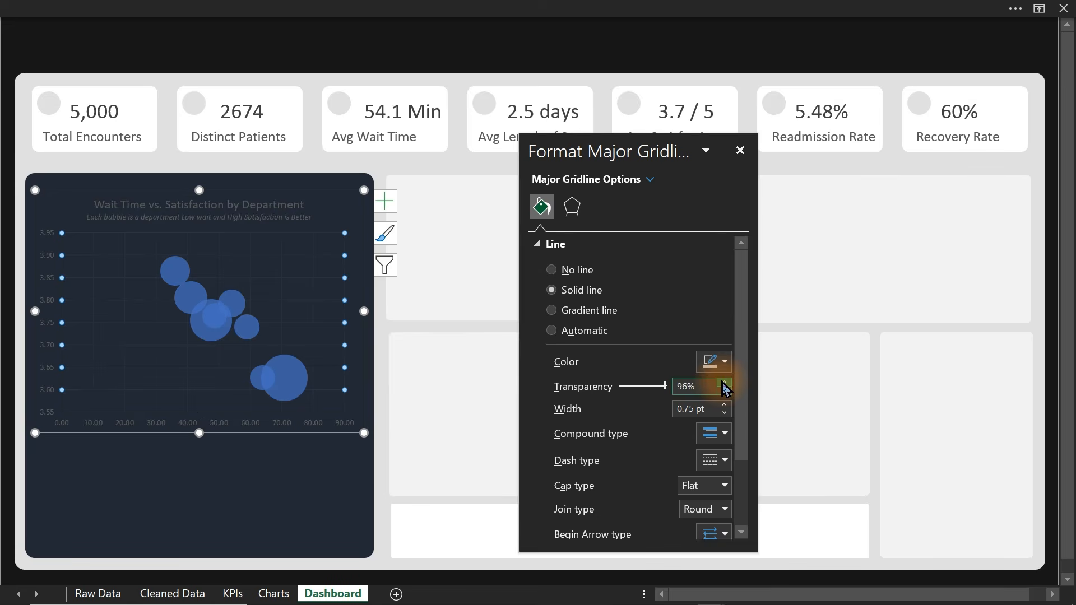
pyautogui.click(372, 48)
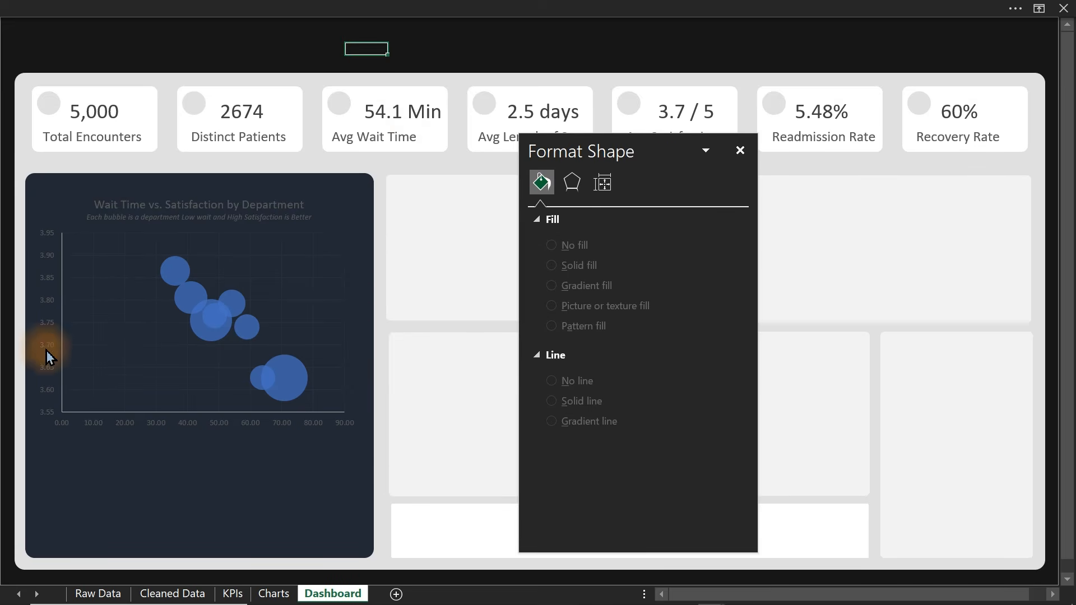
# Recolor the label text of the bubble chart's vertical and horizontal axes to a near-white shade
pyautogui.click(50, 298)
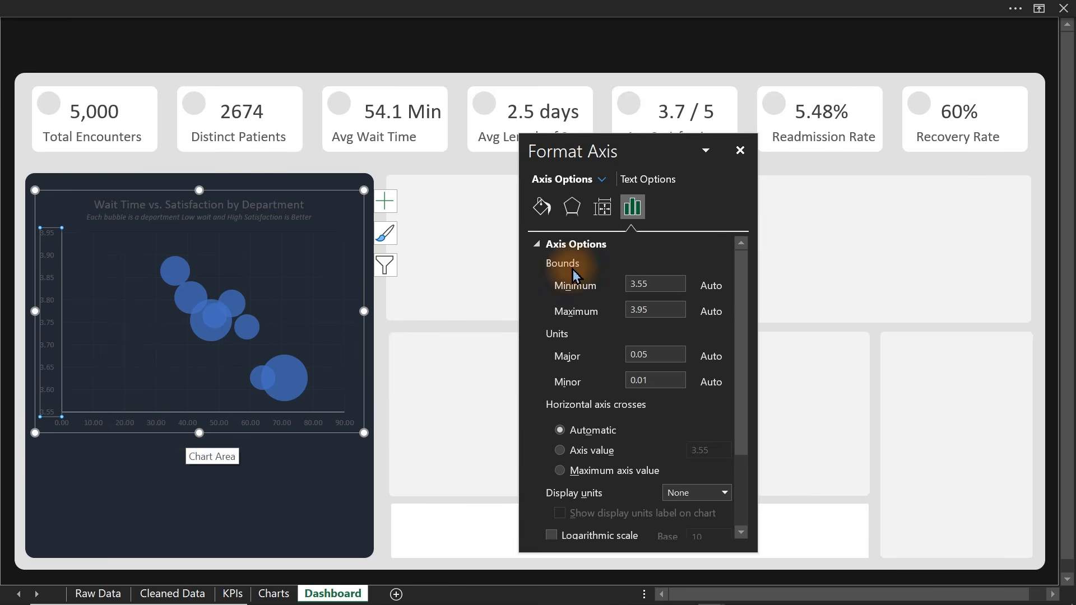
pyautogui.click(541, 206)
pyautogui.click(649, 179)
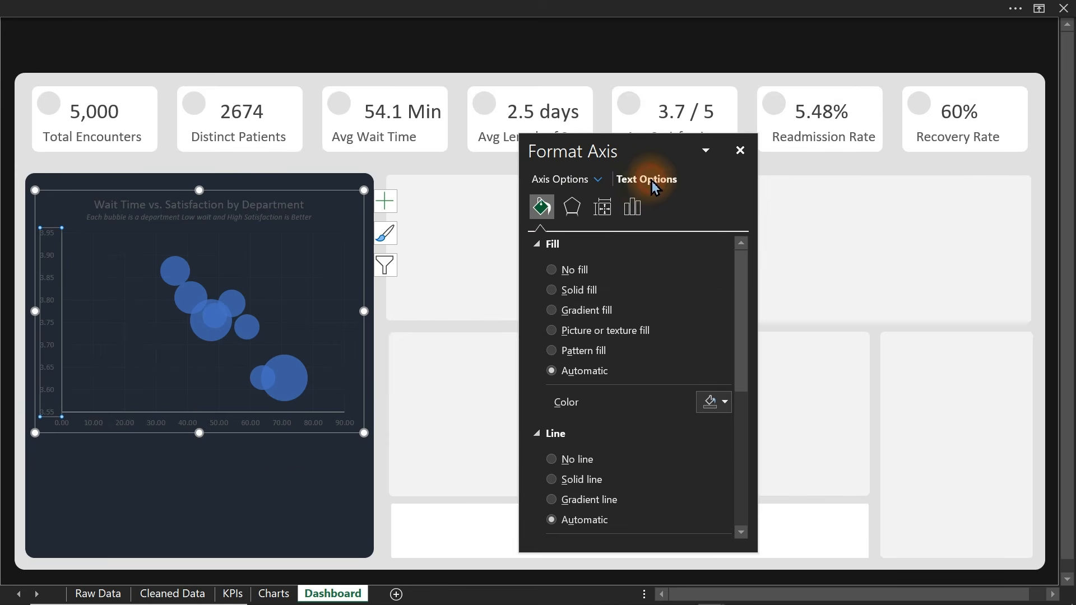
pyautogui.click(719, 385)
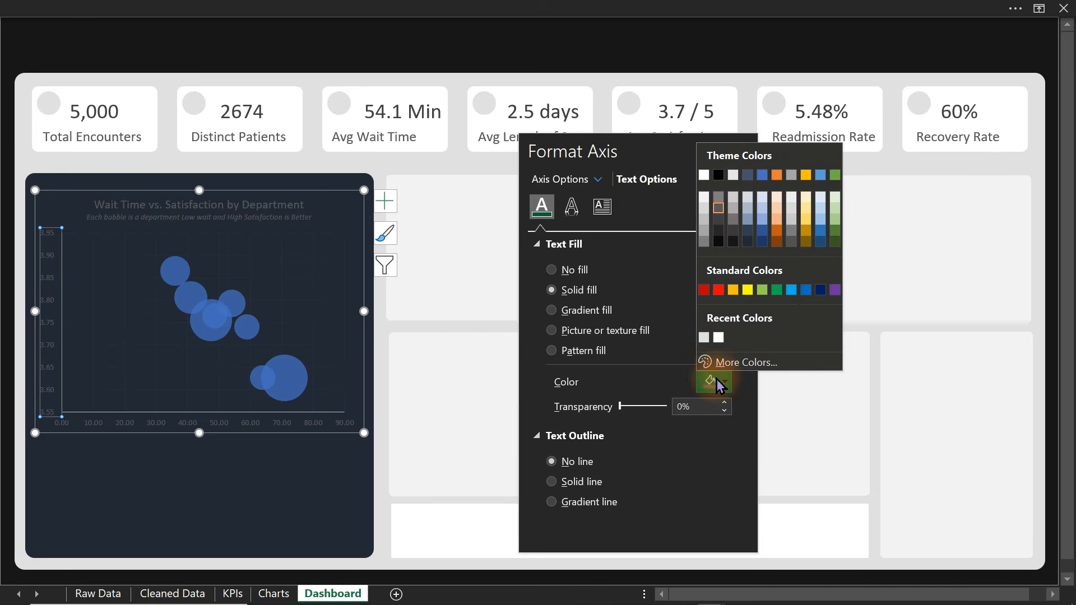
pyautogui.click(707, 213)
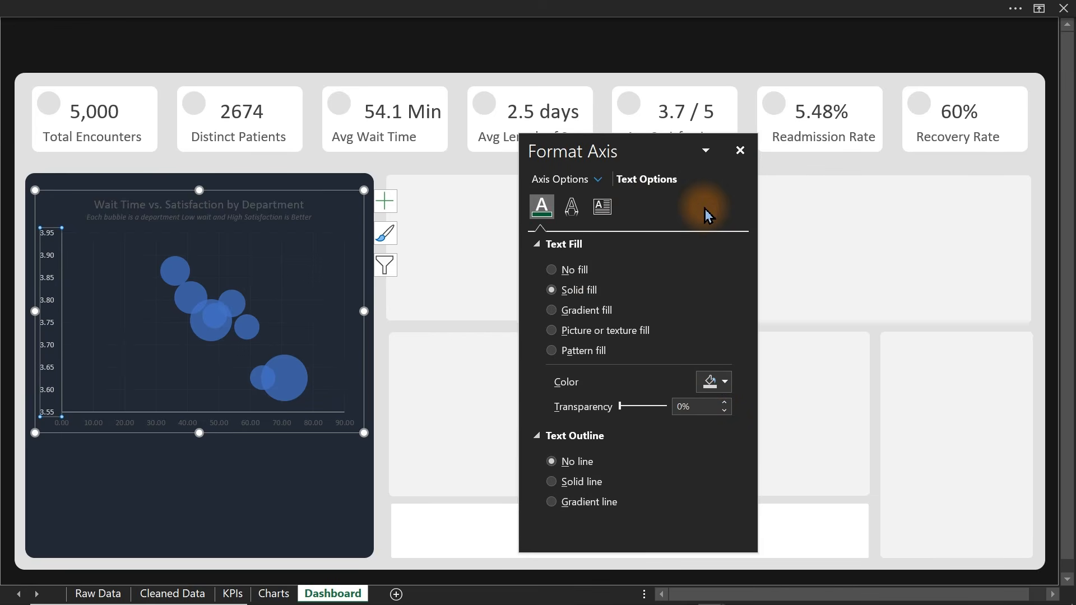
pyautogui.click(246, 422)
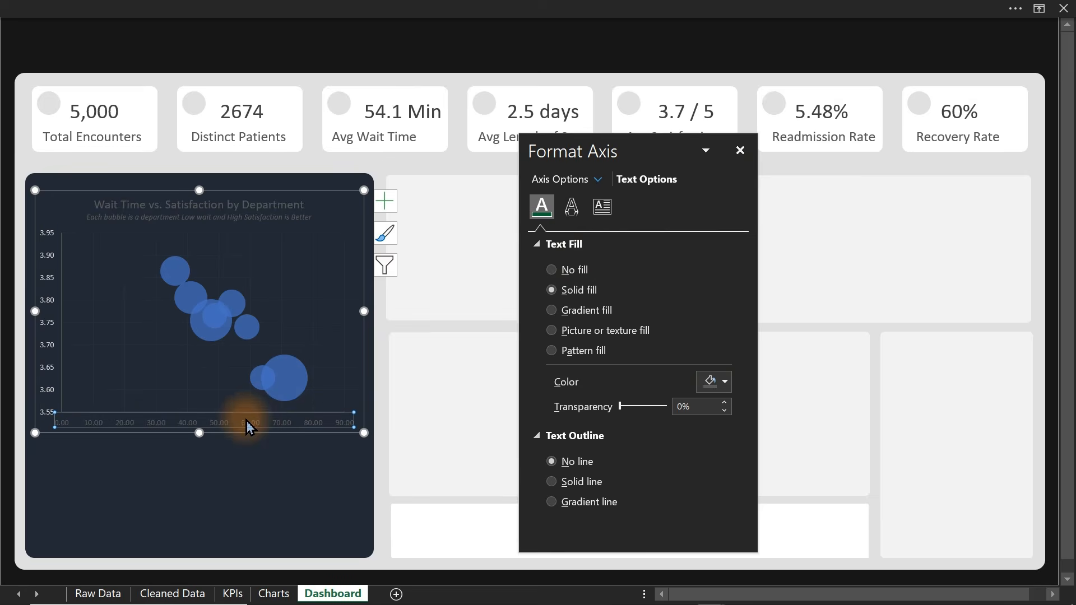
pyautogui.click(712, 383)
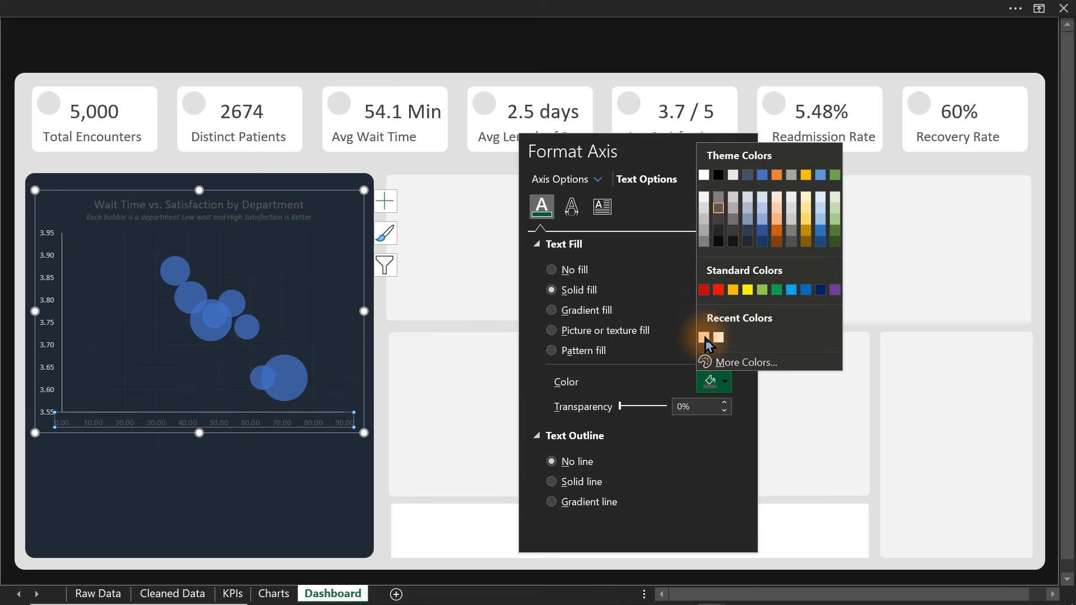
pyautogui.click(704, 337)
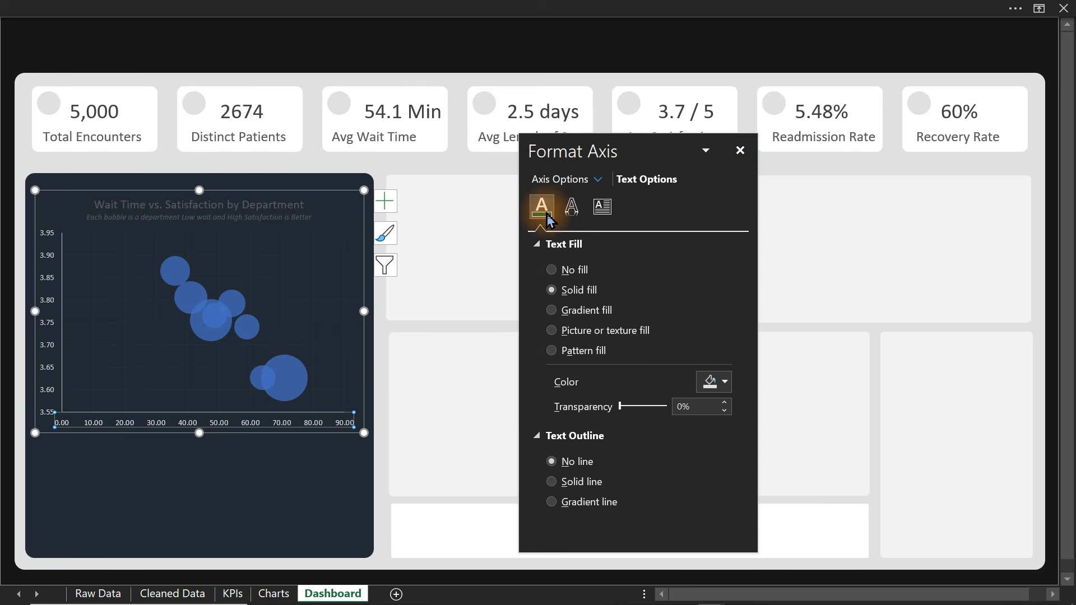
# Recolor the bubble chart's title and subtitle text to a near-white shade
pyautogui.click(283, 201)
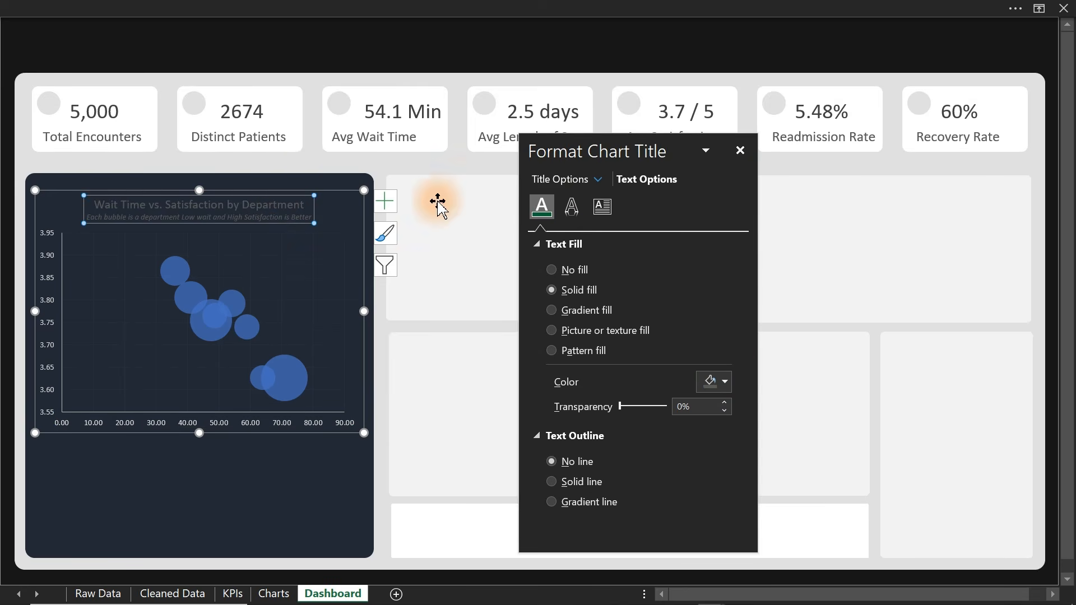
pyautogui.click(731, 374)
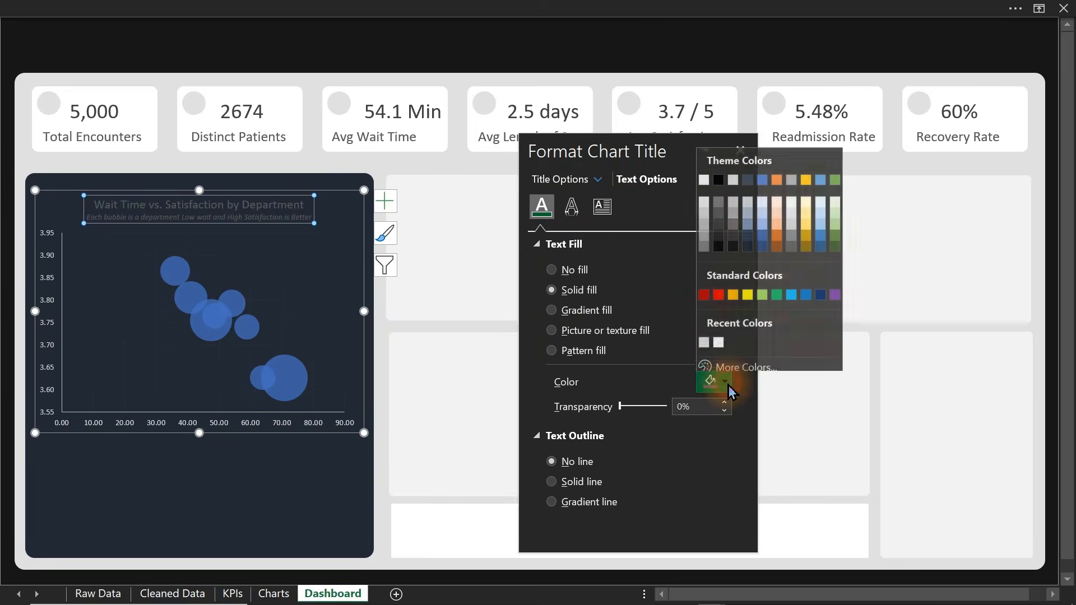
pyautogui.click(705, 199)
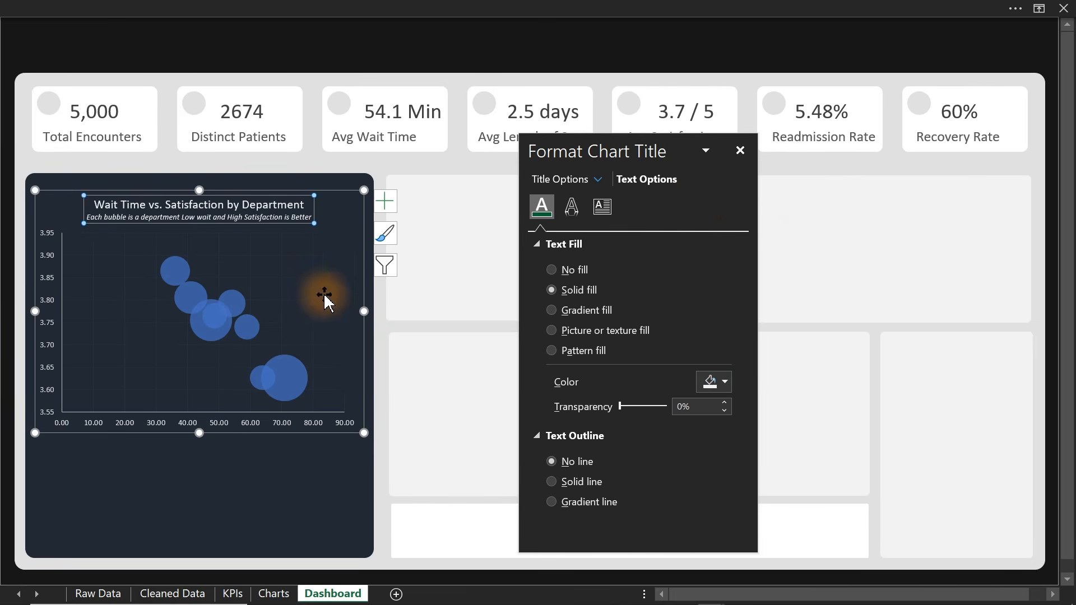
# Add white axis titles to the bubble chart: "Avg Wait Time (min) Lower is better" horizontally and "Avg Satisfaction" vertically
pyautogui.click(251, 423)
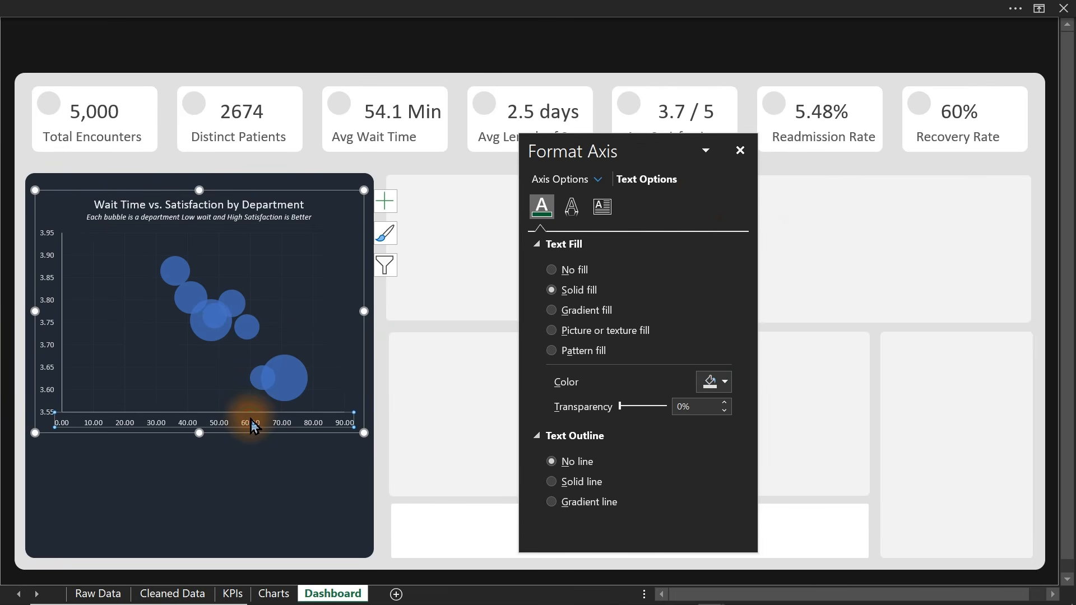
pyautogui.click(385, 200)
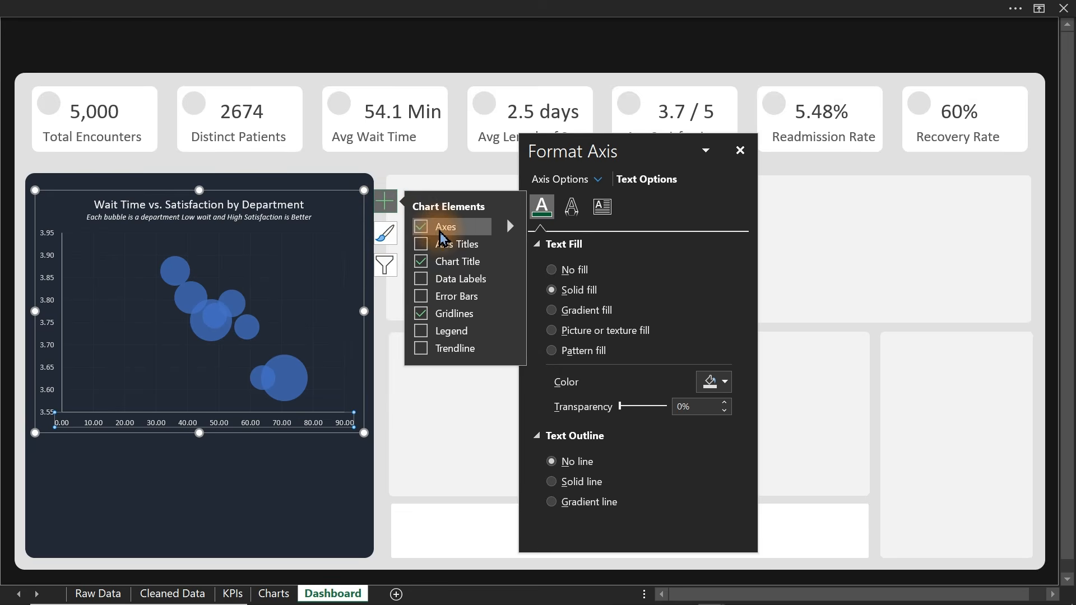
pyautogui.click(421, 245)
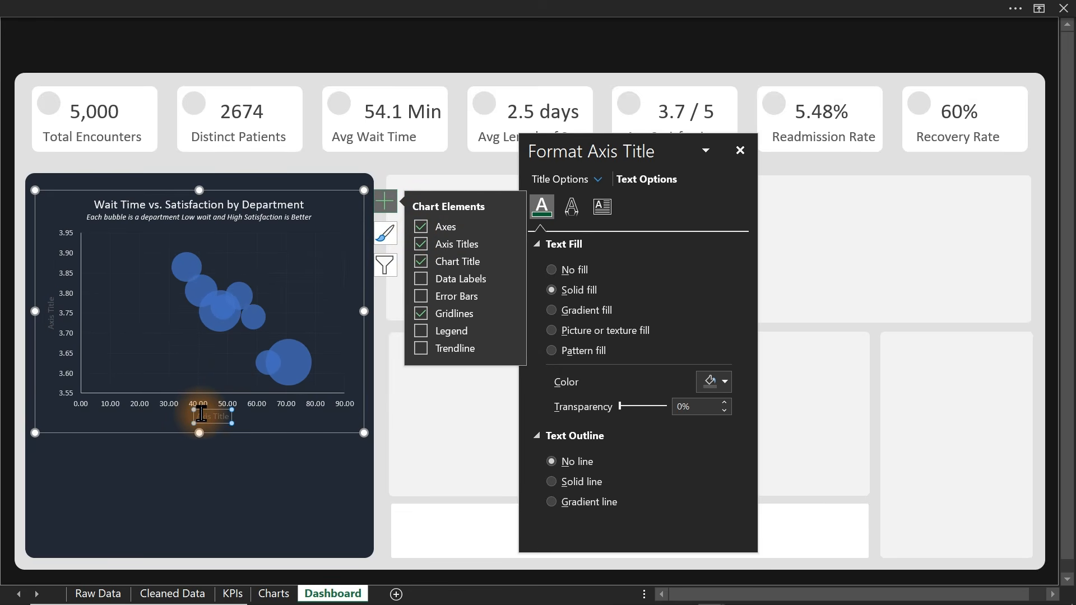
pyautogui.click(348, 49)
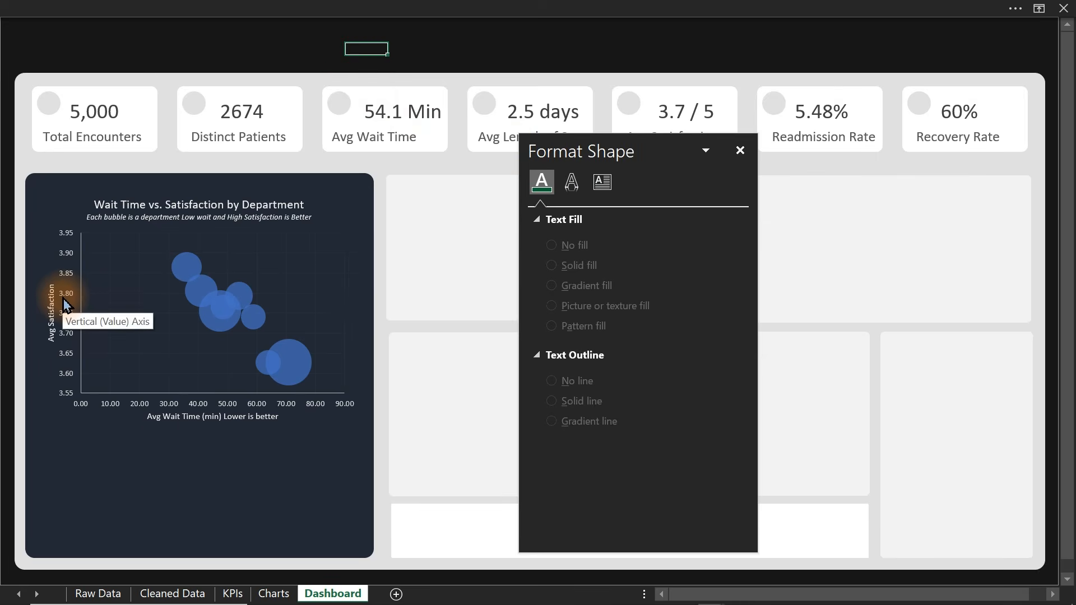
# Widen the bubble chart on both sides to span the full width of its dark panel
pyautogui.click(71, 392)
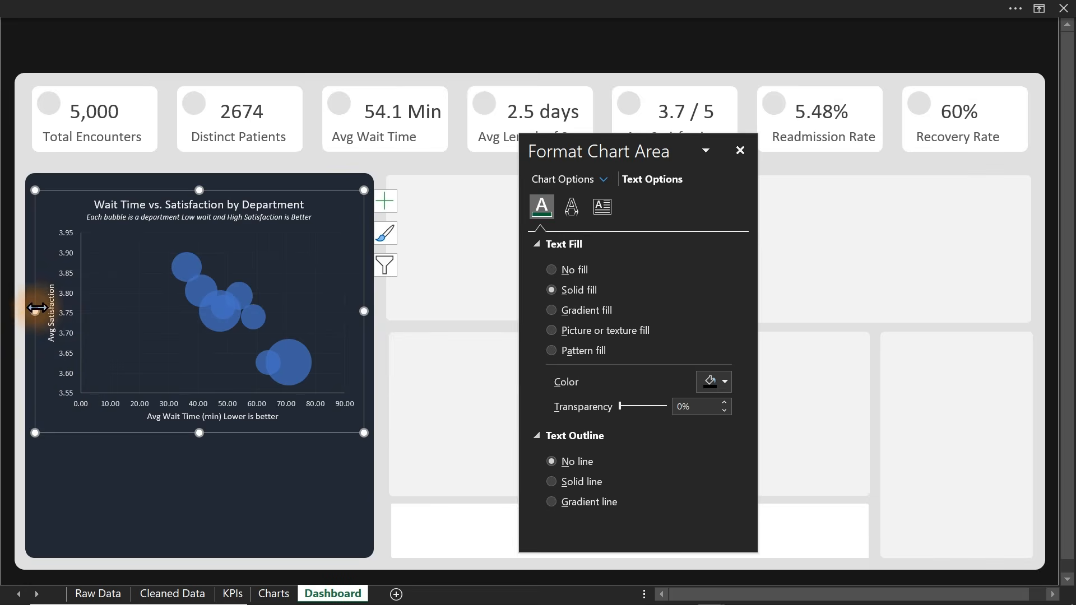
pyautogui.moveTo(32, 312); pyautogui.dragTo(20, 311)
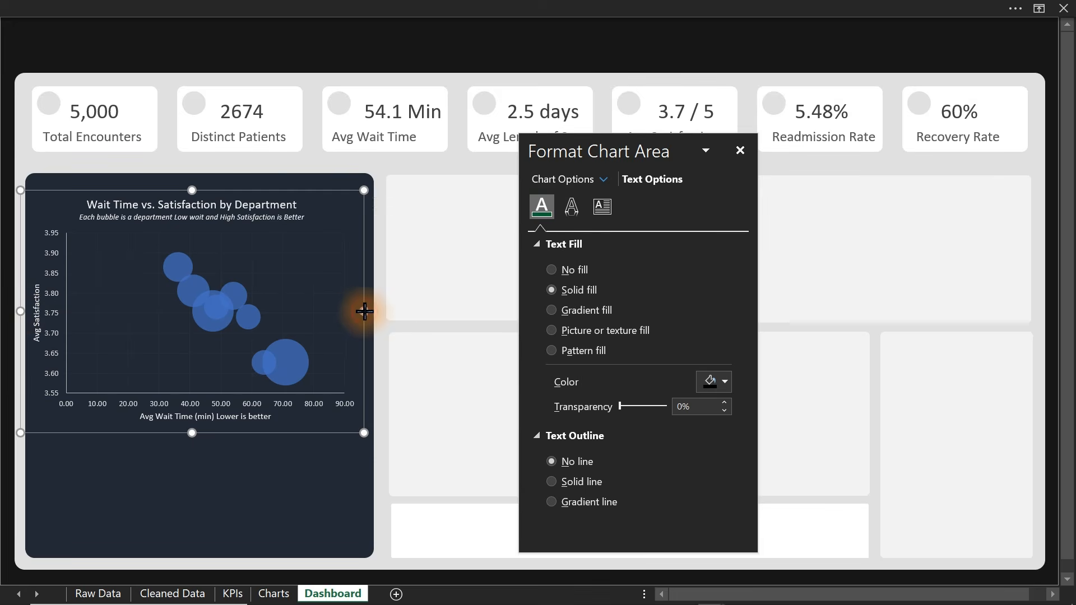
pyautogui.moveTo(363, 311); pyautogui.dragTo(370, 311)
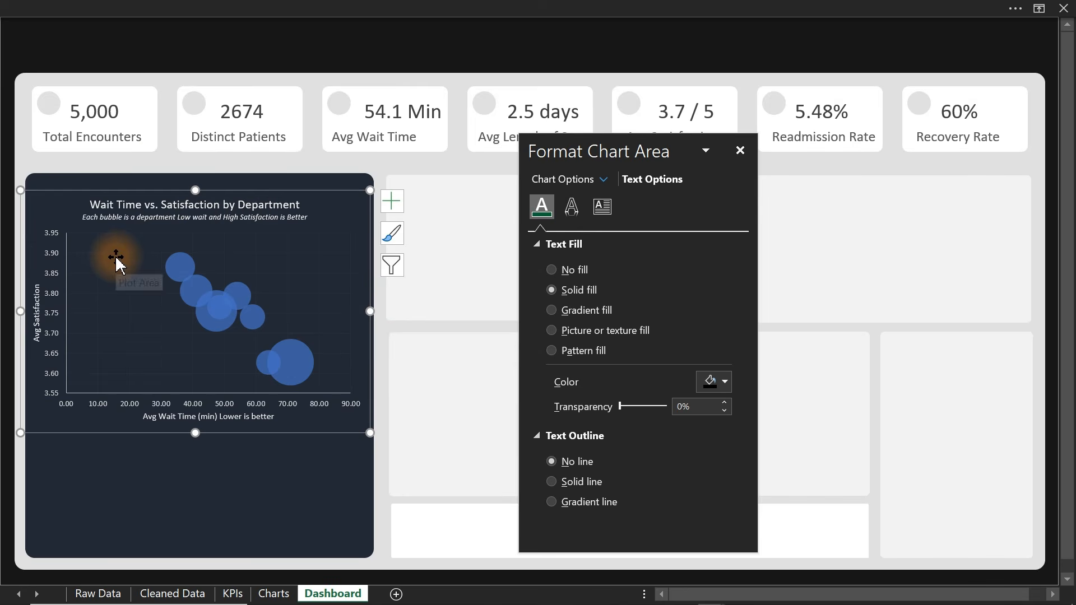
# Add data labels to the bubble series of the Wait Time vs. Satisfaction chart
pyautogui.click(175, 266)
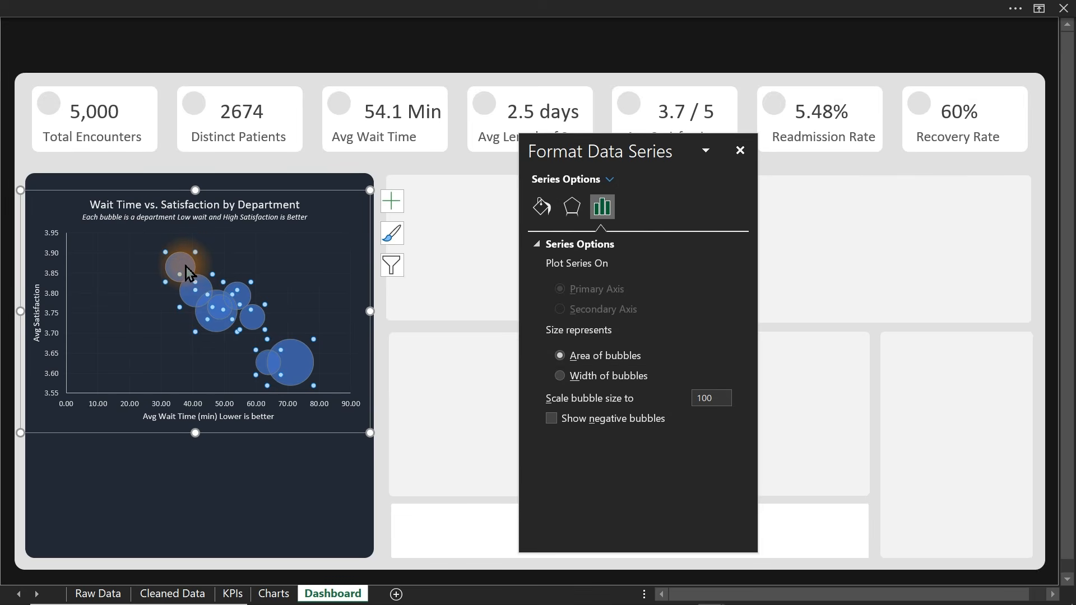
pyautogui.moveTo(186, 267)
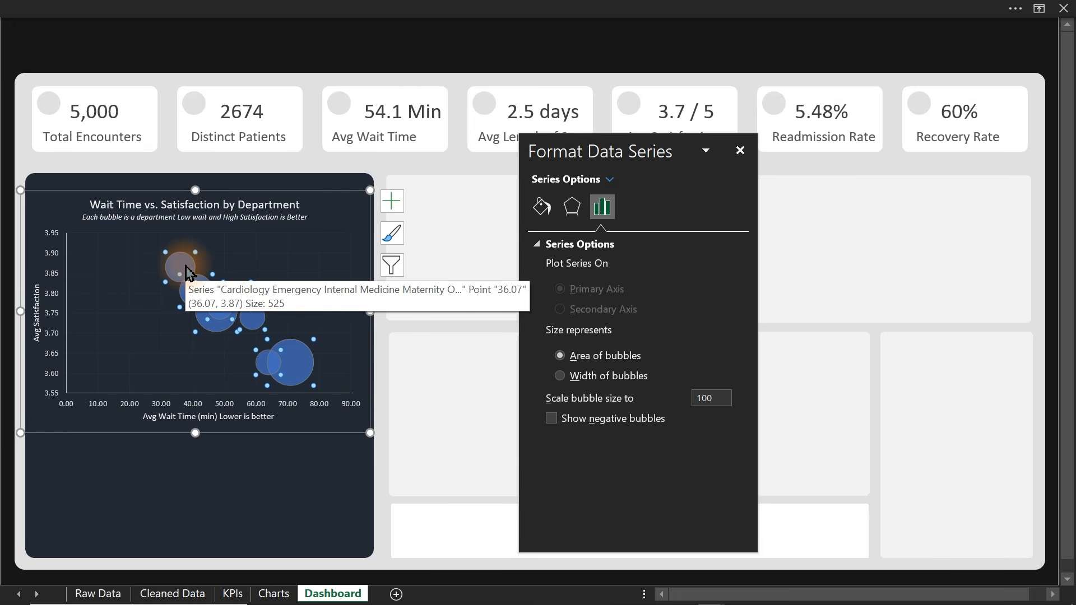
pyautogui.moveTo(309, 371)
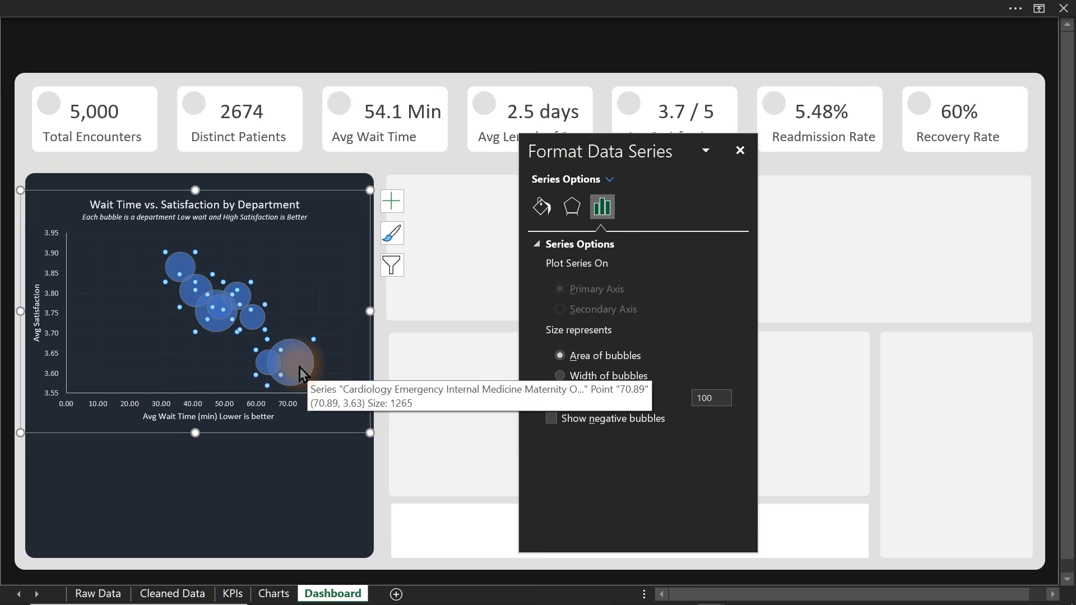
pyautogui.click(387, 211)
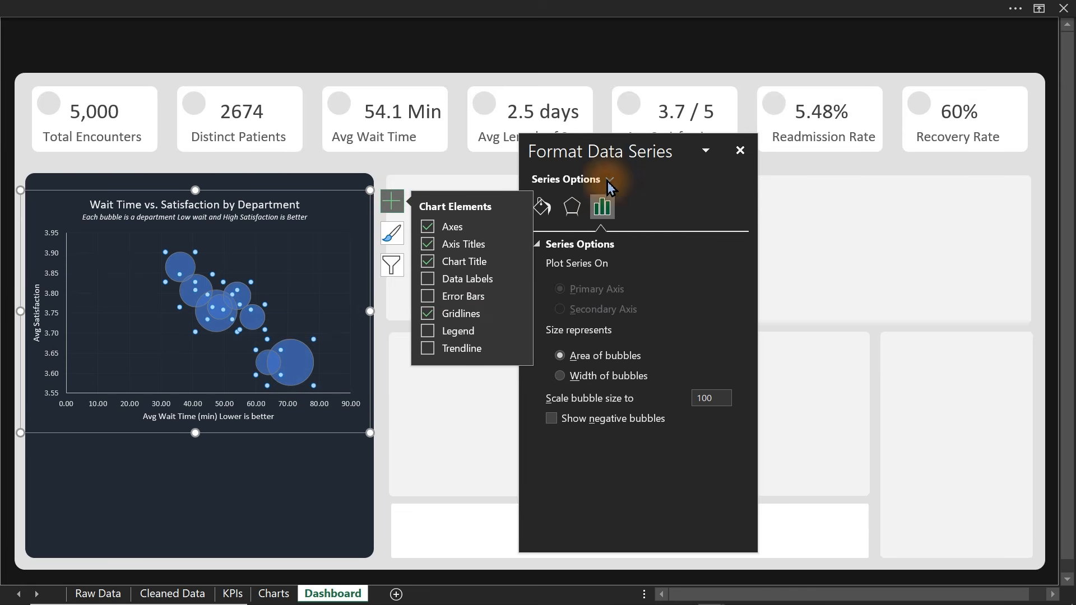
pyautogui.click(542, 208)
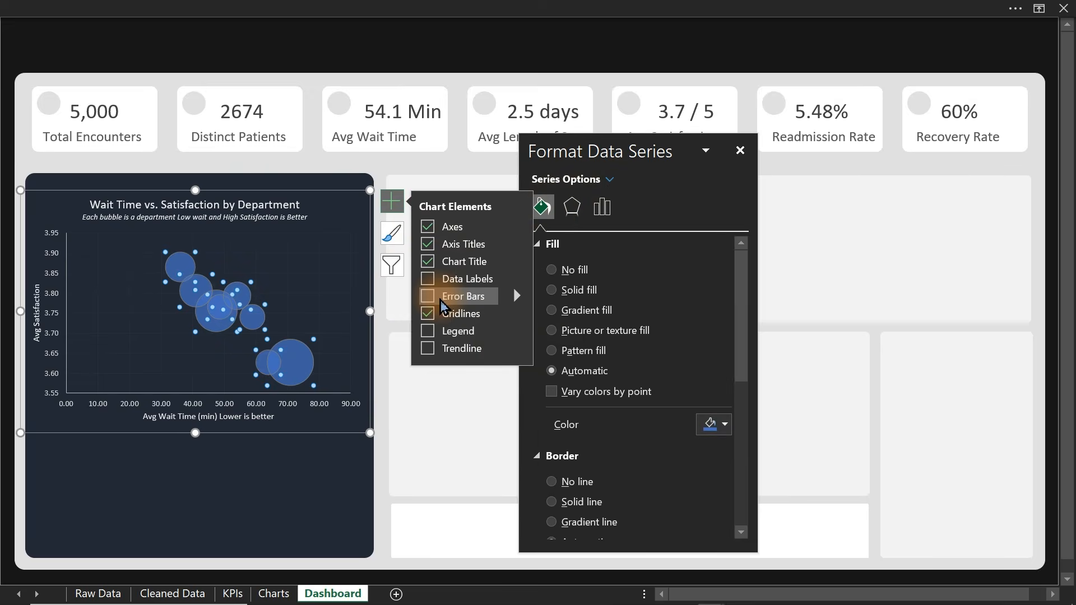
pyautogui.click(428, 279)
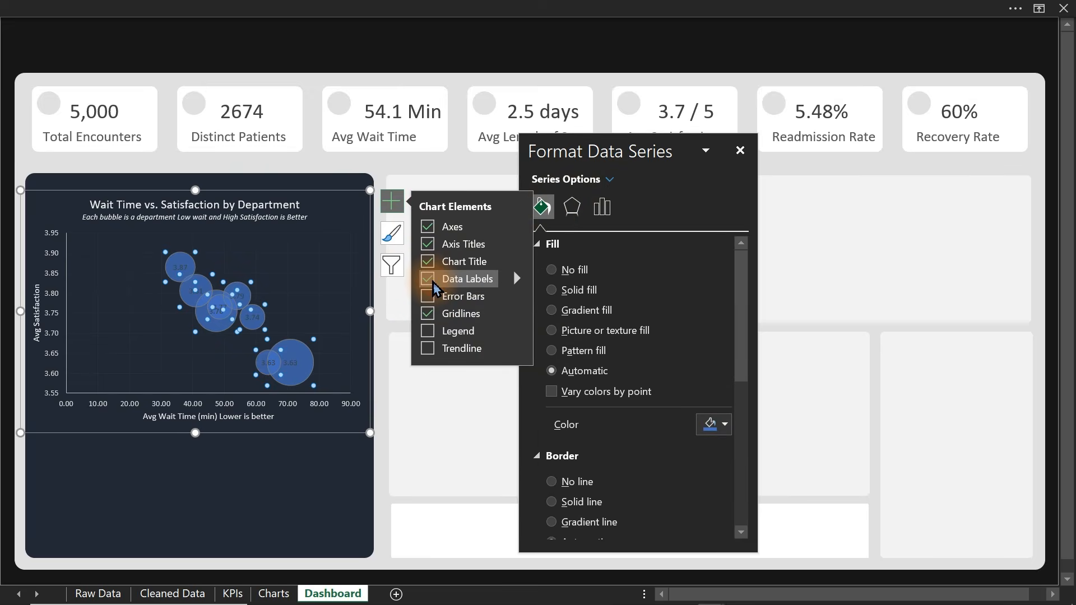
# Fill the bubbles labelled 3.79, 3.81 and 3.87 green and those below 3.75 gold, and close the formatting pane
pyautogui.click(262, 318)
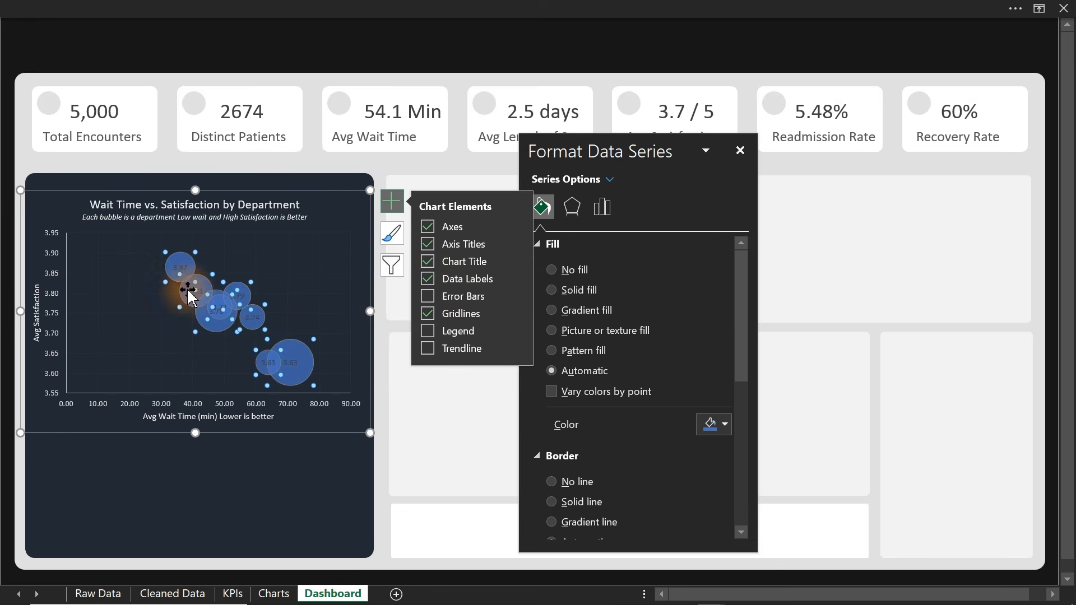
pyautogui.click(179, 265)
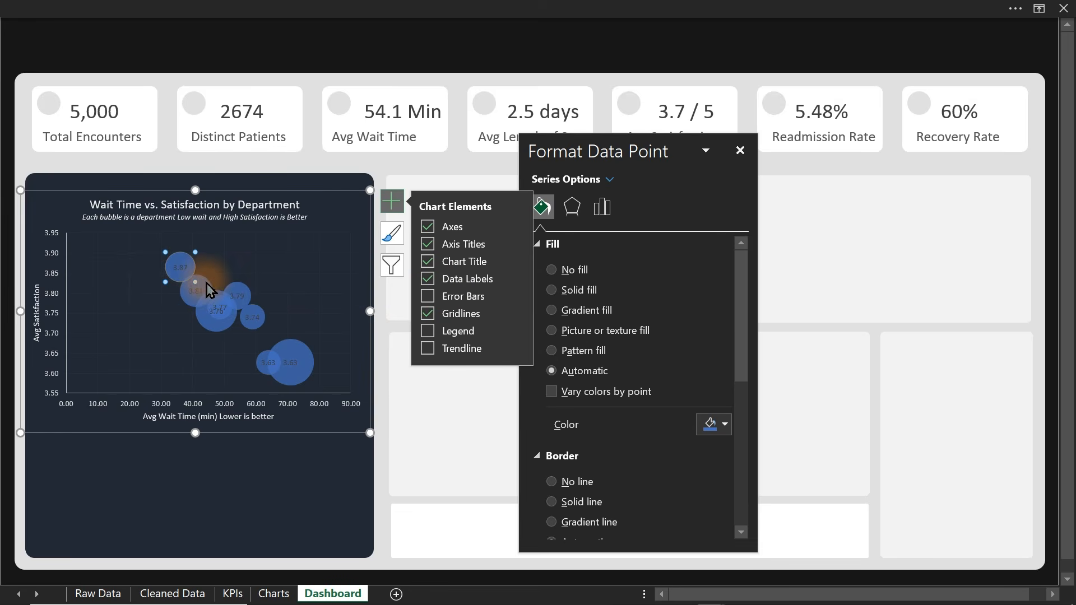
pyautogui.click(725, 425)
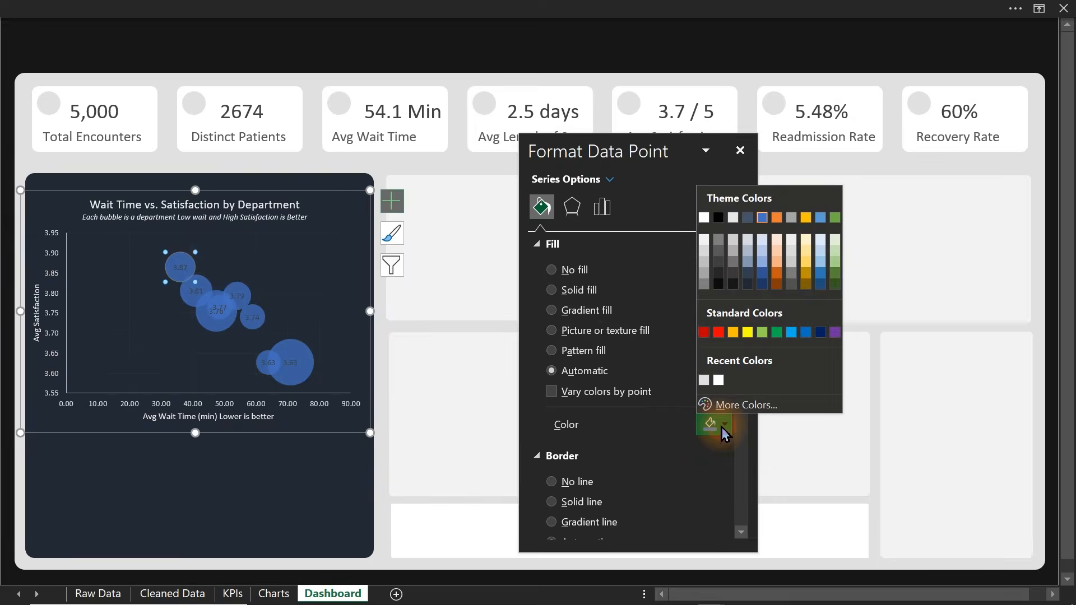
pyautogui.click(215, 365)
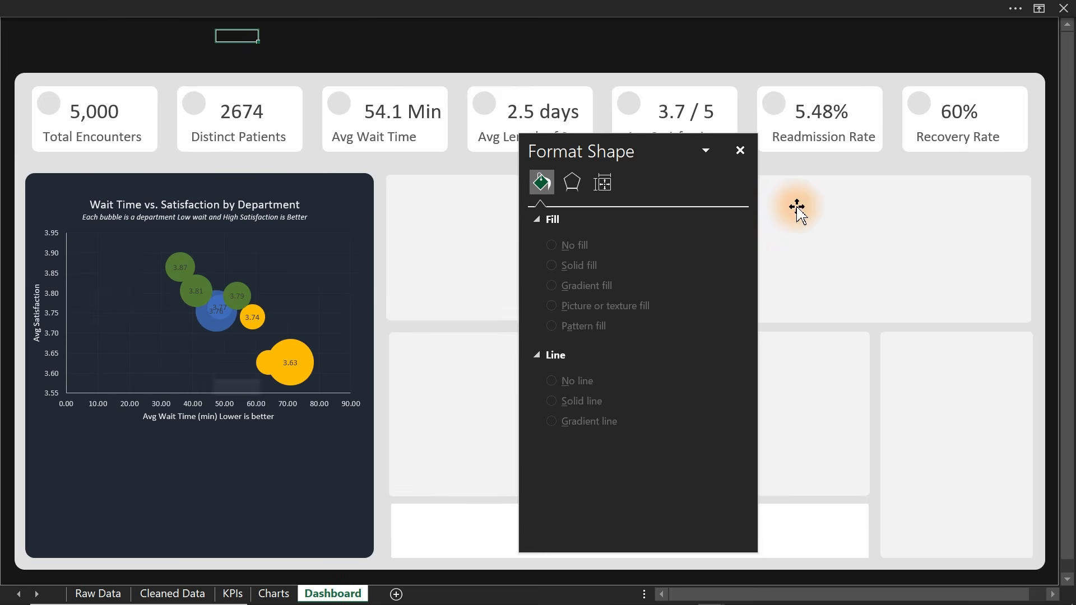
pyautogui.click(740, 150)
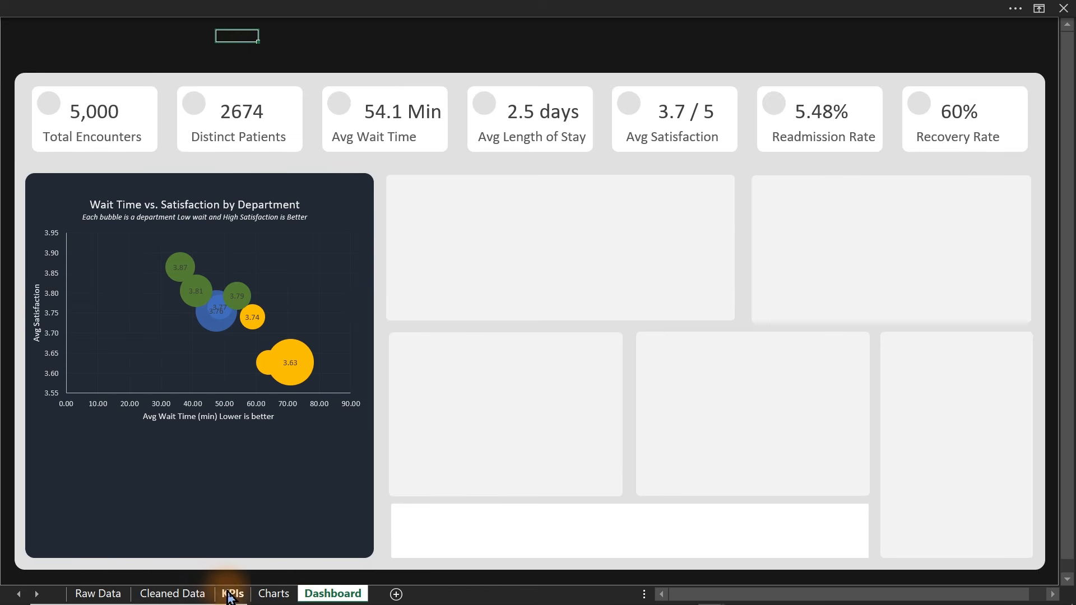
# Move the Patient Encounters by Month, Encounters by Location and Encounters by Department charts from the Charts sheet to the Dashboard sheet
pyautogui.click(270, 594)
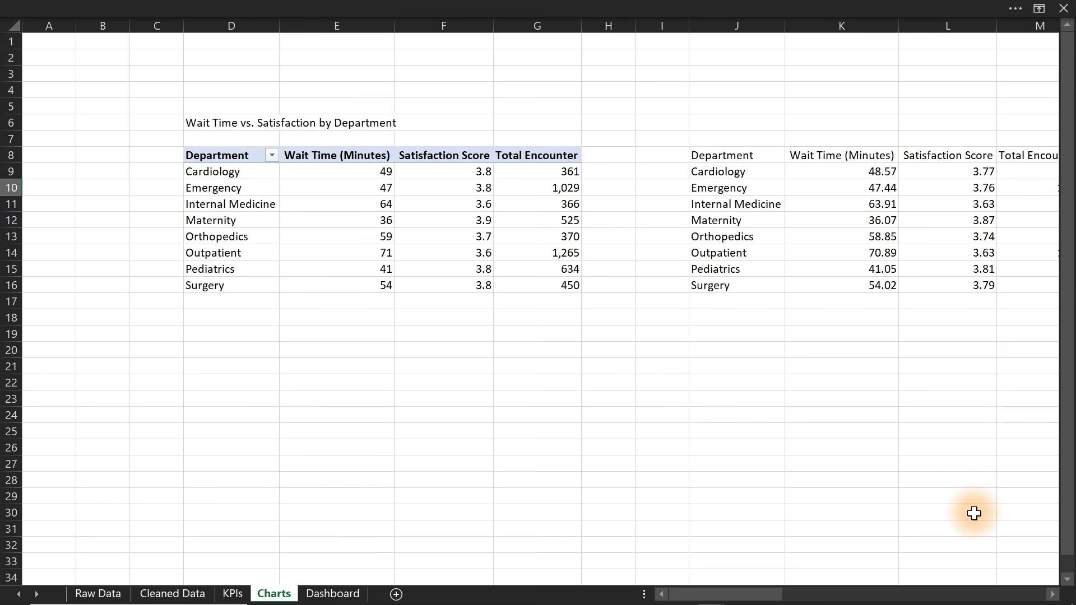
pyautogui.click(1052, 594)
pyautogui.moveTo(1054, 596); pyautogui.dragTo(1054, 596)
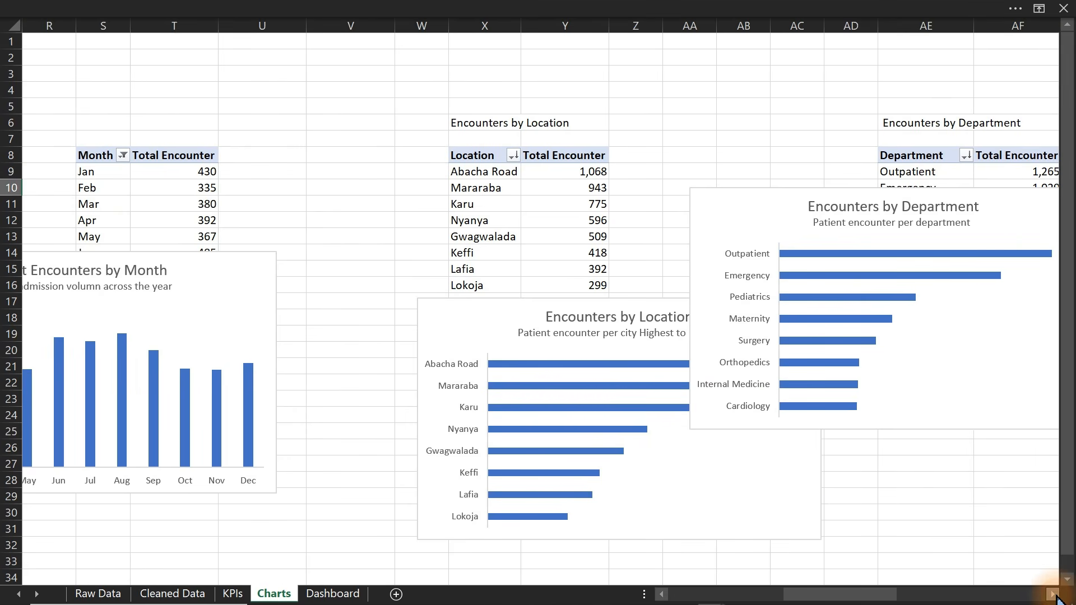
pyautogui.click(276, 319)
pyautogui.keyDown('ctrl'); pyautogui.click(483, 314); pyautogui.keyUp('ctrl')
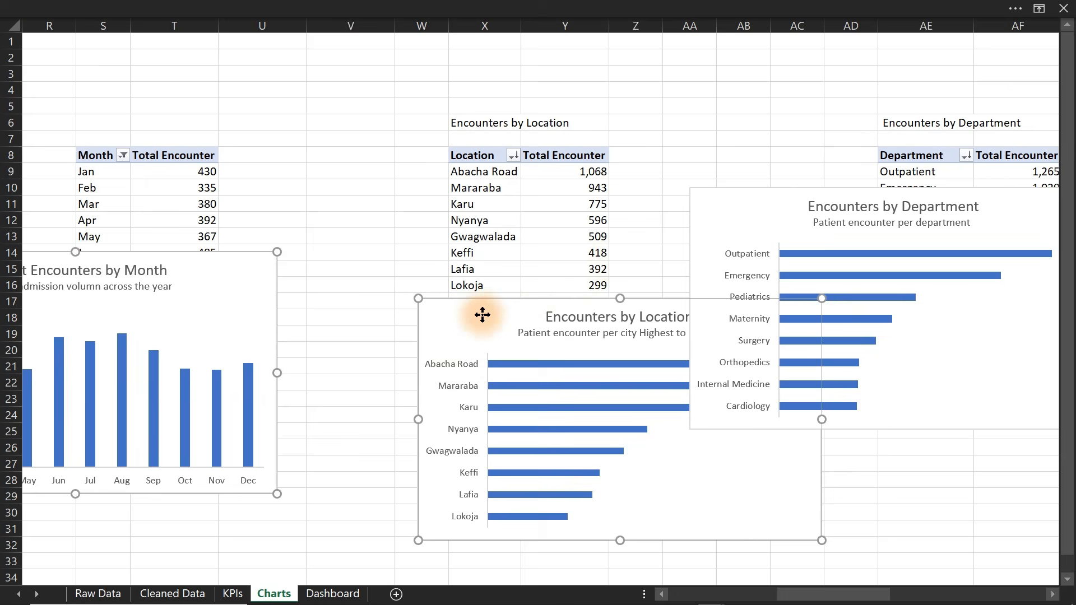
pyautogui.keyDown('ctrl'); pyautogui.click(707, 216); pyautogui.keyUp('ctrl')
pyautogui.hotkey('ctrl', 'x')
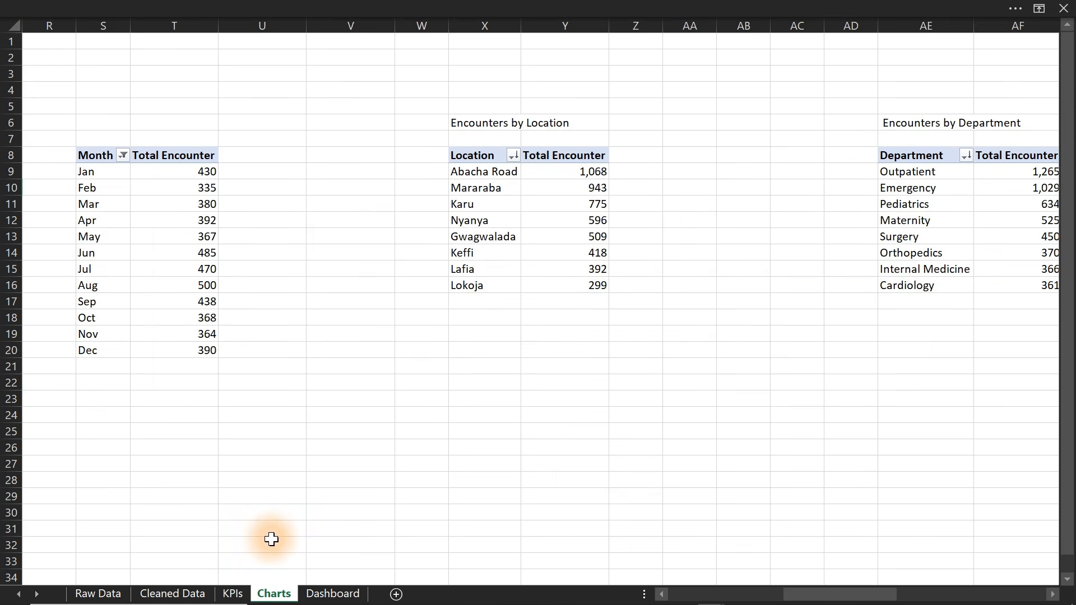
pyautogui.click(322, 594)
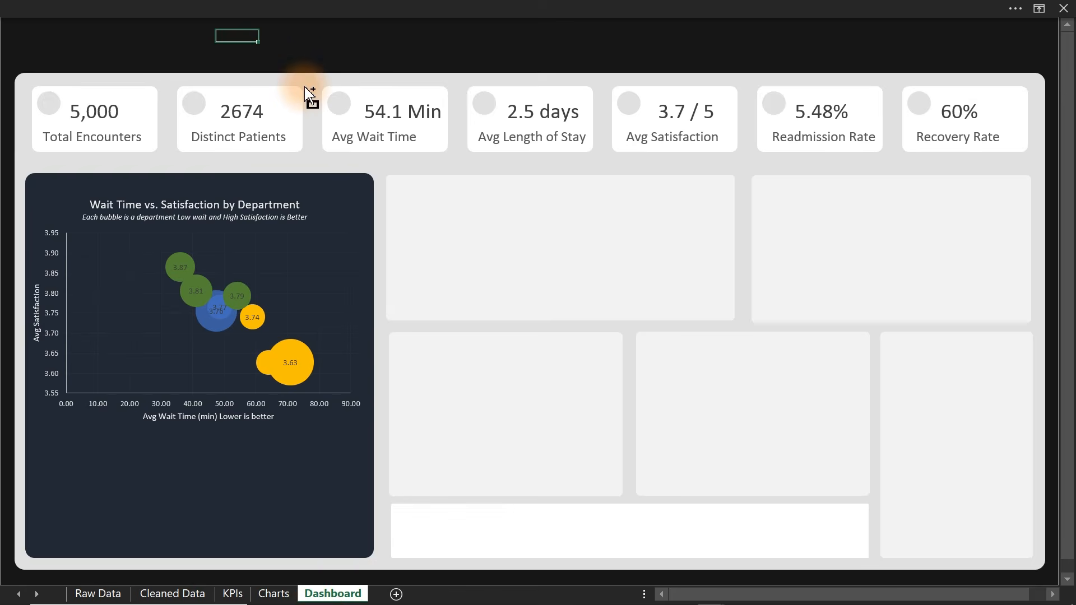
pyautogui.hotkey('ctrl', 'v')
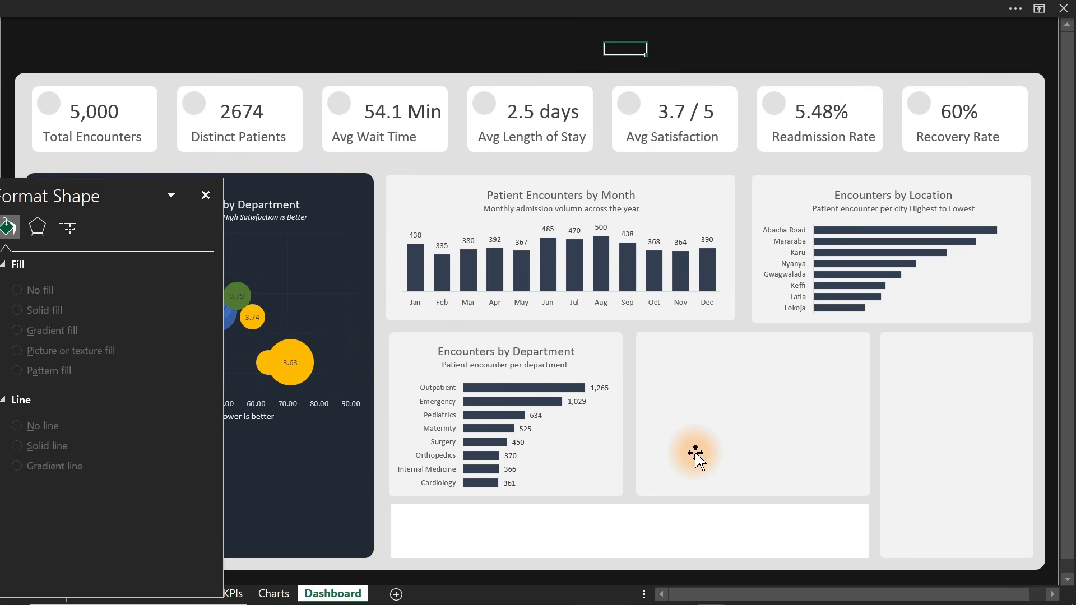
# Move the Patients by Age Band chart and the gender doughnut chart from the Charts sheet to the Dashboard sheet
pyautogui.click(272, 593)
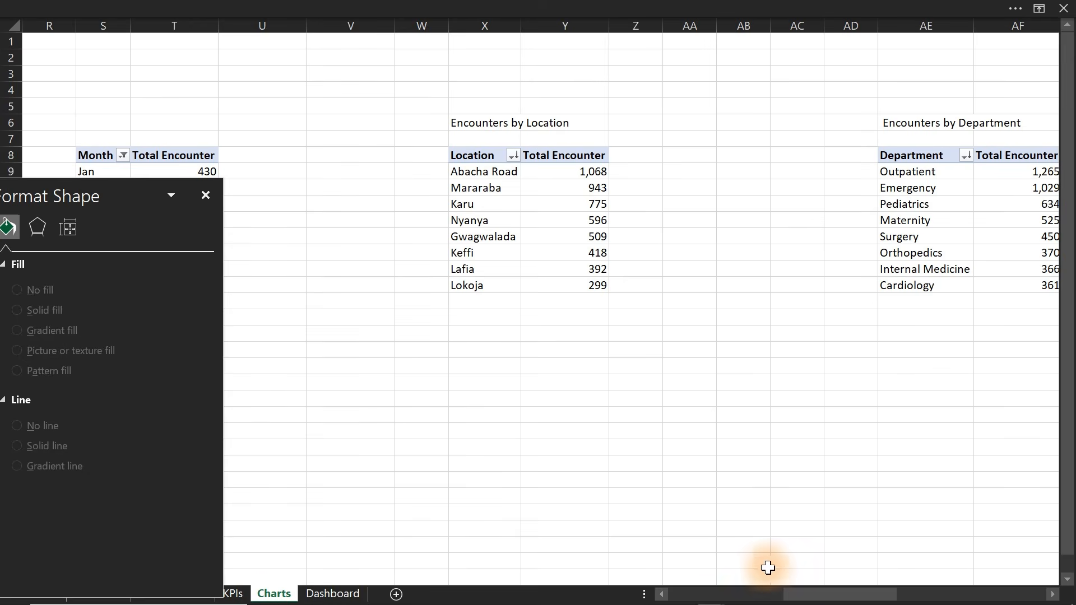
pyautogui.moveTo(818, 593); pyautogui.dragTo(973, 584)
pyautogui.click(566, 364)
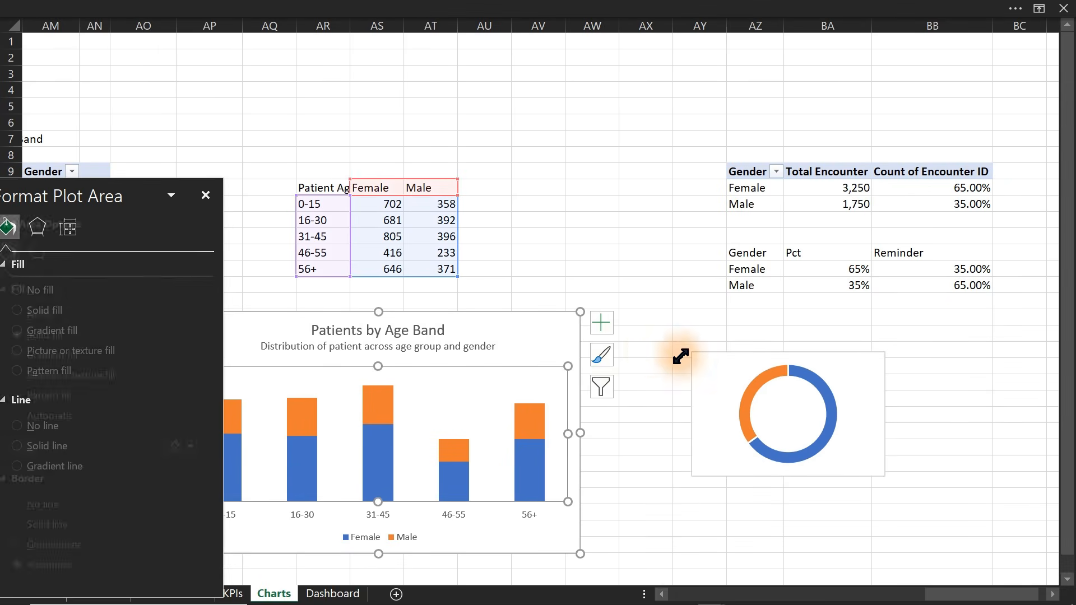
pyautogui.click(579, 339)
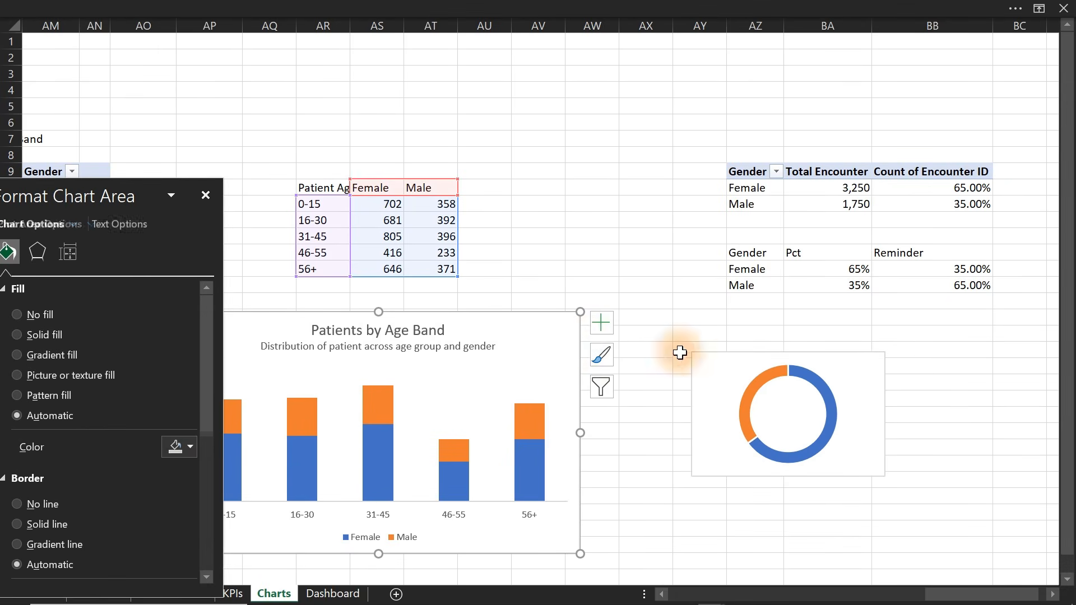
pyautogui.keyDown('ctrl'); pyautogui.click(731, 364); pyautogui.keyUp('ctrl')
pyautogui.press('Delete')
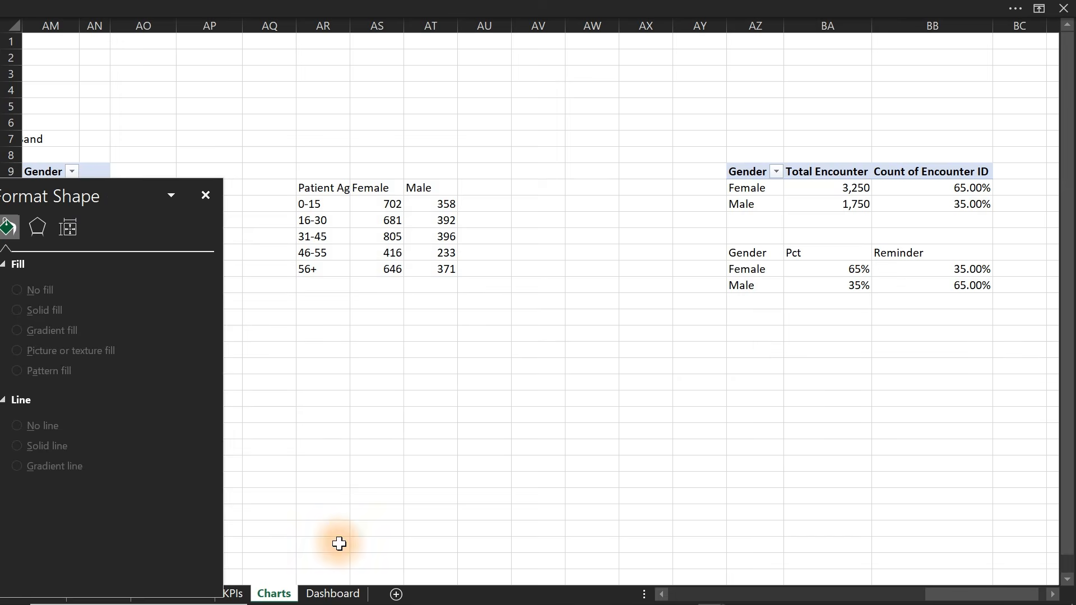
pyautogui.click(336, 593)
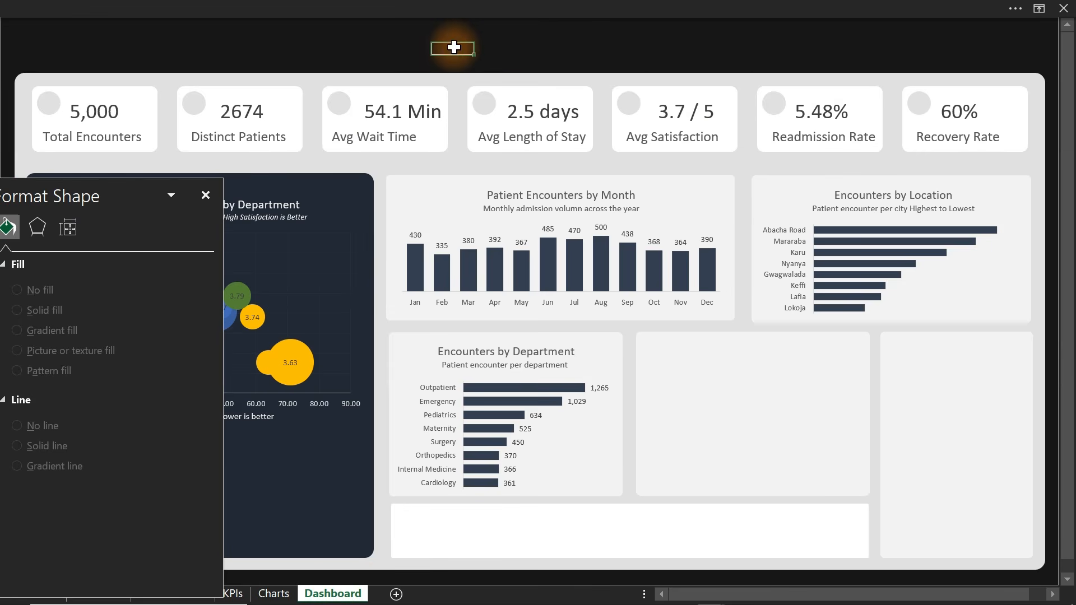
pyautogui.hotkey('ctrl', 'v')
pyautogui.click(355, 43)
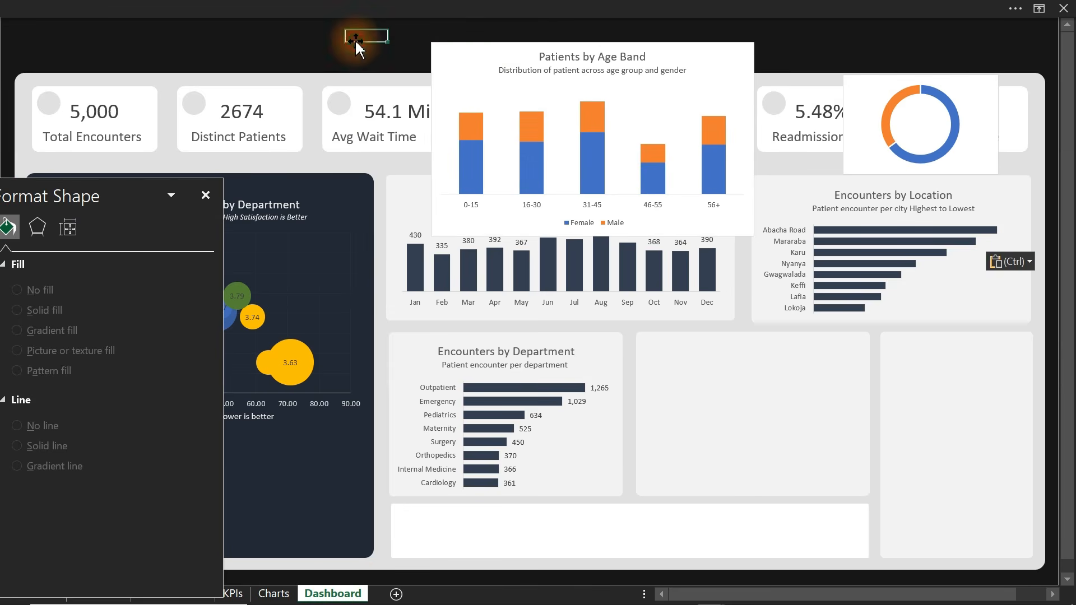
# Fit the Patients by Age Band chart into the empty panel beside Encounters by Department and remove its fill and border
pyautogui.click(483, 45)
pyautogui.moveTo(483, 45); pyautogui.dragTo(693, 300)
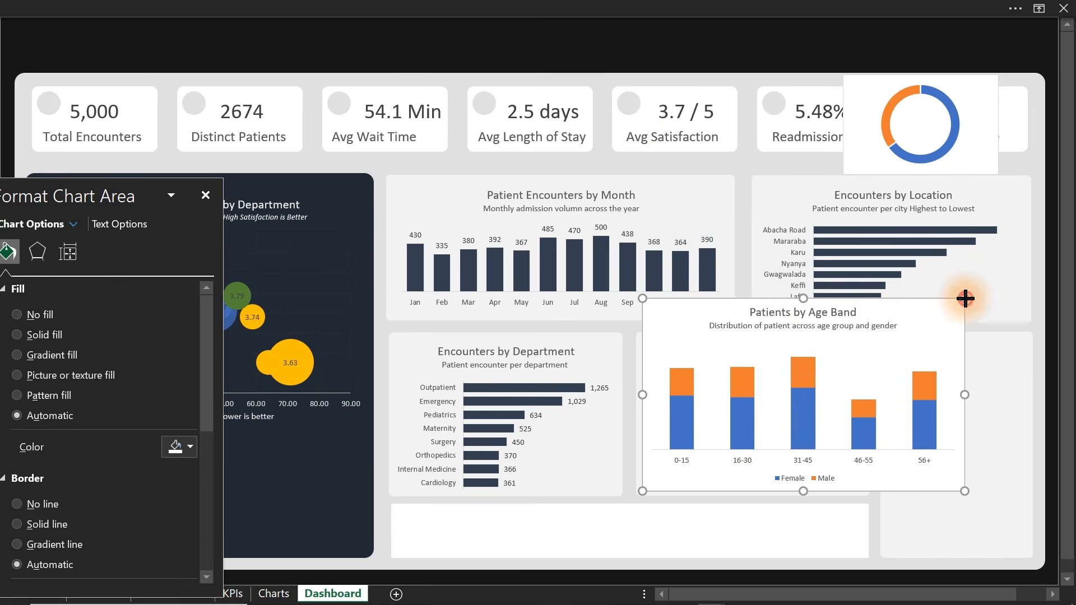
pyautogui.moveTo(964, 298); pyautogui.dragTo(863, 337)
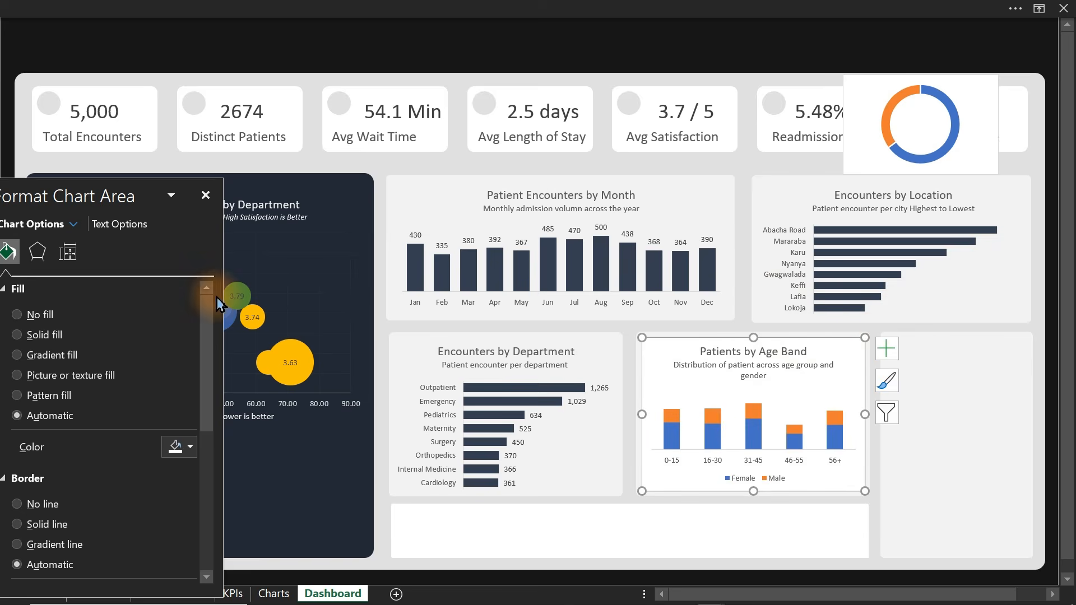
pyautogui.click(30, 314)
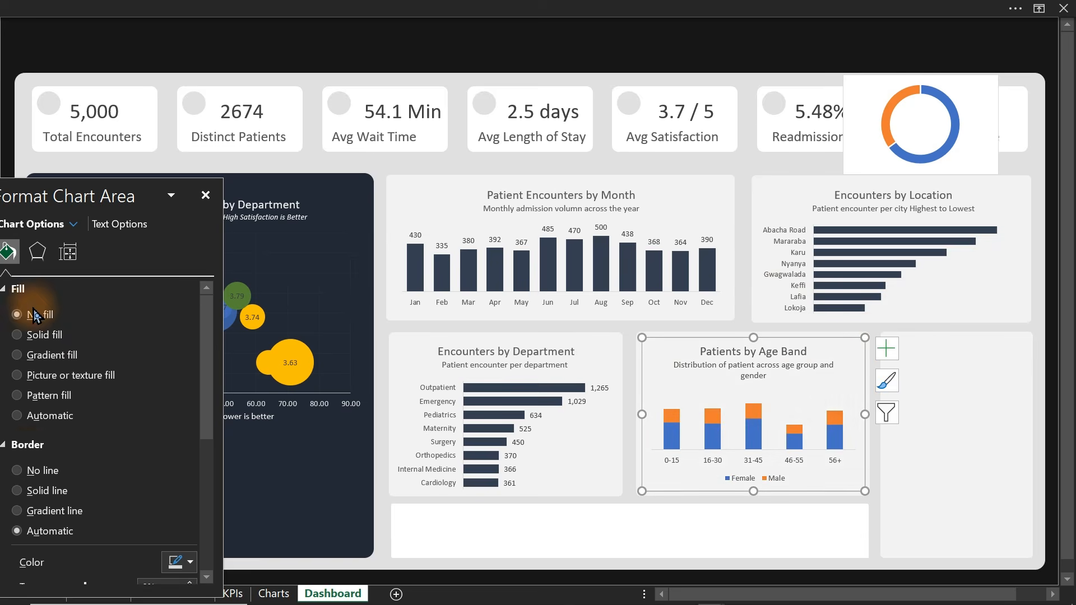
pyautogui.click(30, 471)
# Try reducing the font size of the whole Patients by Age Band chart title, and undo the change
pyautogui.click(701, 373)
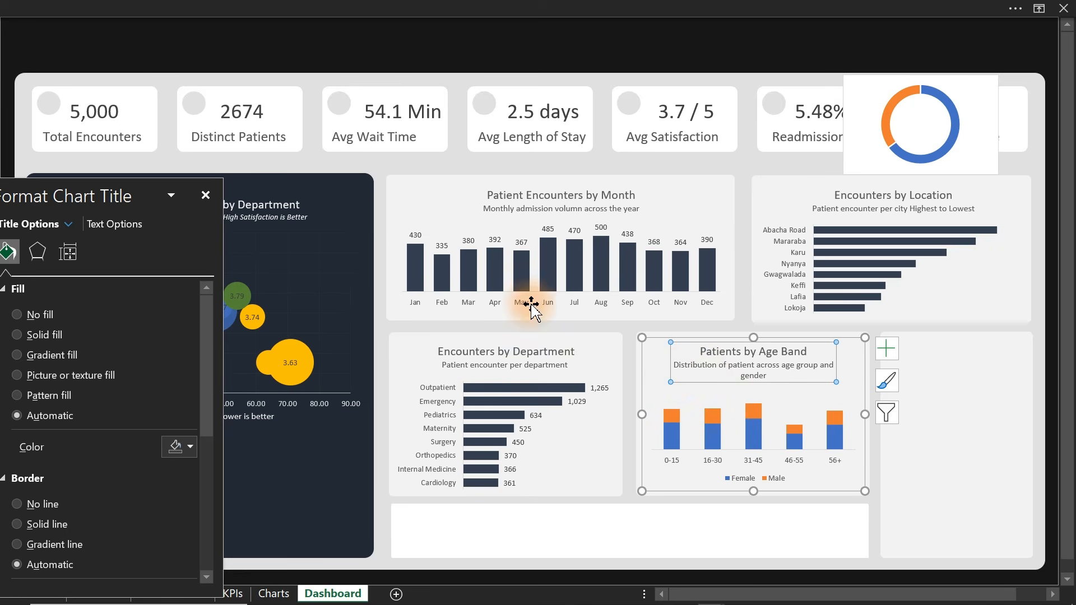
pyautogui.click(272, 8)
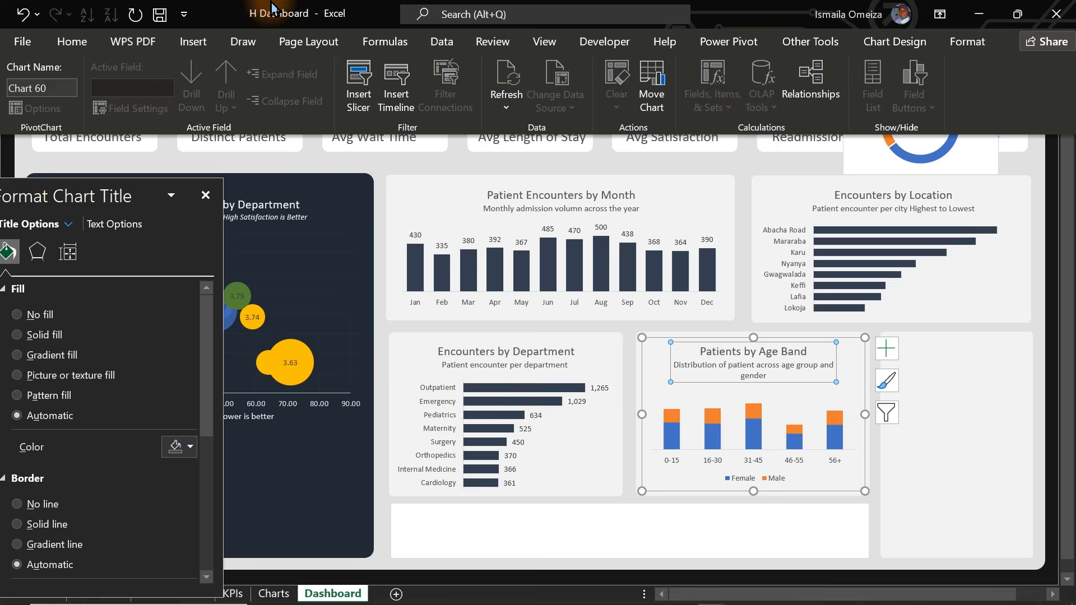
pyautogui.click(71, 42)
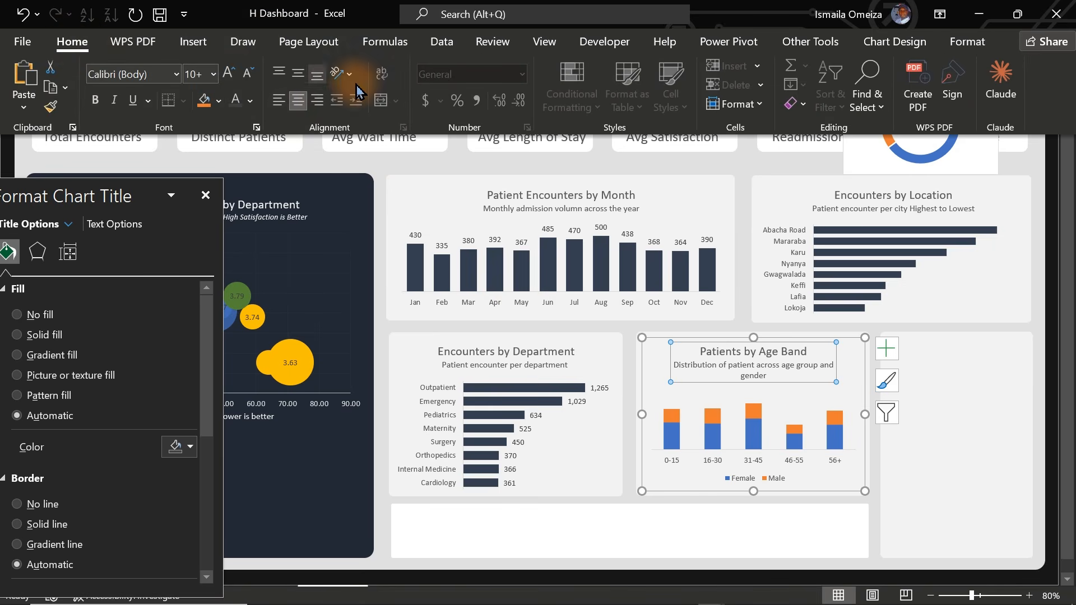
pyautogui.click(245, 81)
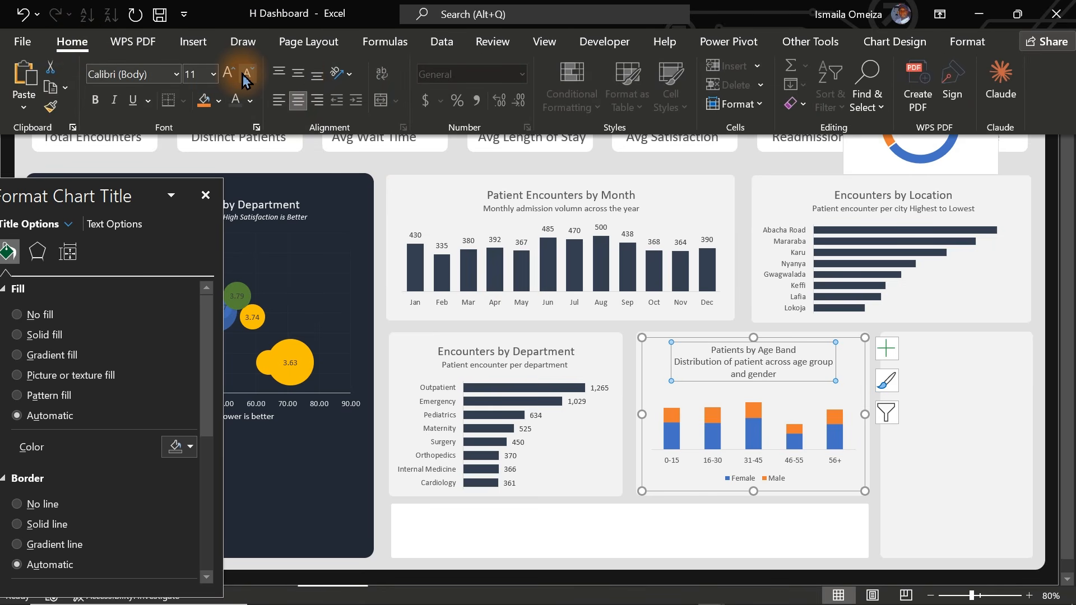
pyautogui.hotkey('ctrl', 'z')
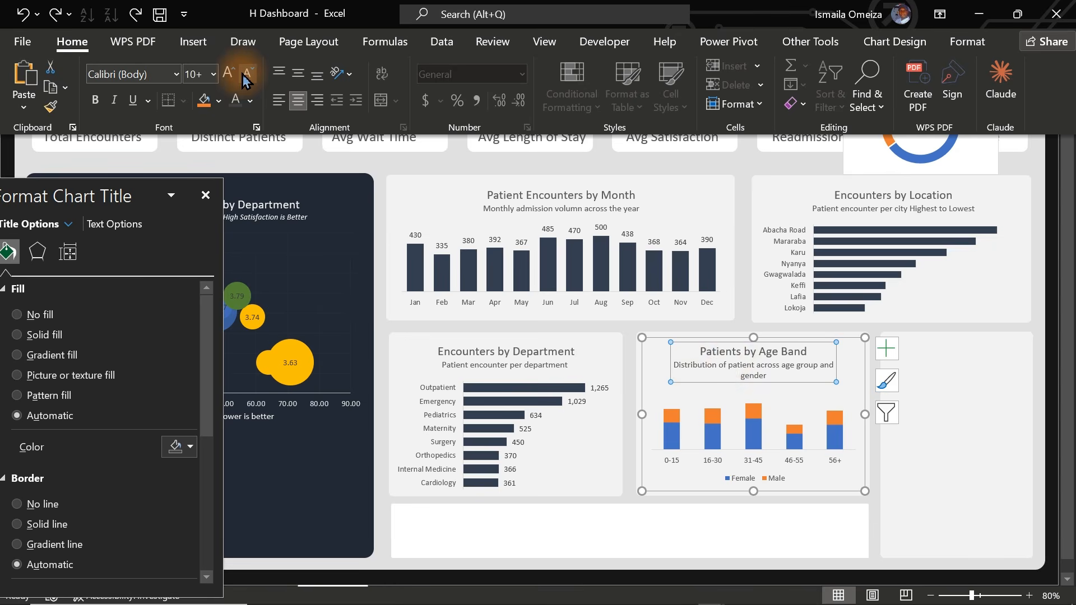
# Shorten the Patients by Age Band subtitle to "Distribution of patient across age group"
pyautogui.click(751, 368)
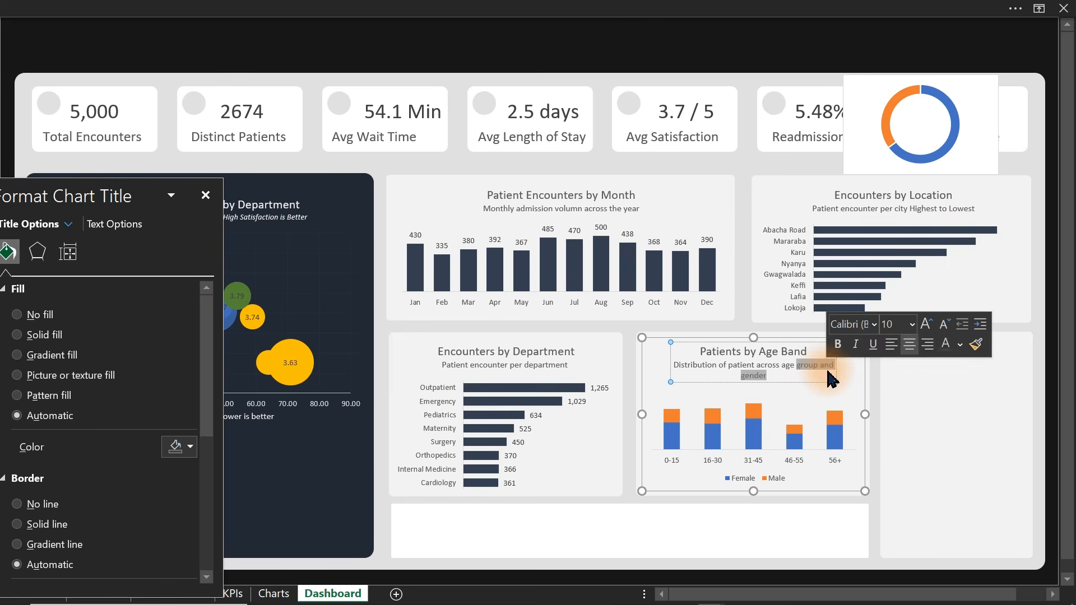
pyautogui.press('BackSpace')
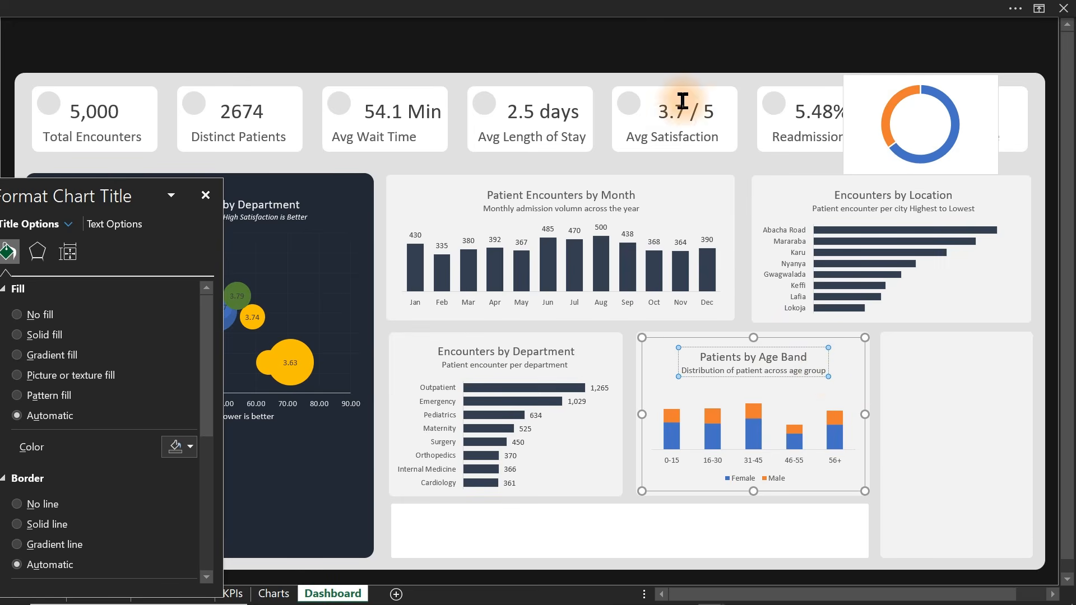
pyautogui.click(644, 51)
# Widen the columns of the Patients by Age Band chart by setting the gap width to 45%
pyautogui.click(756, 436)
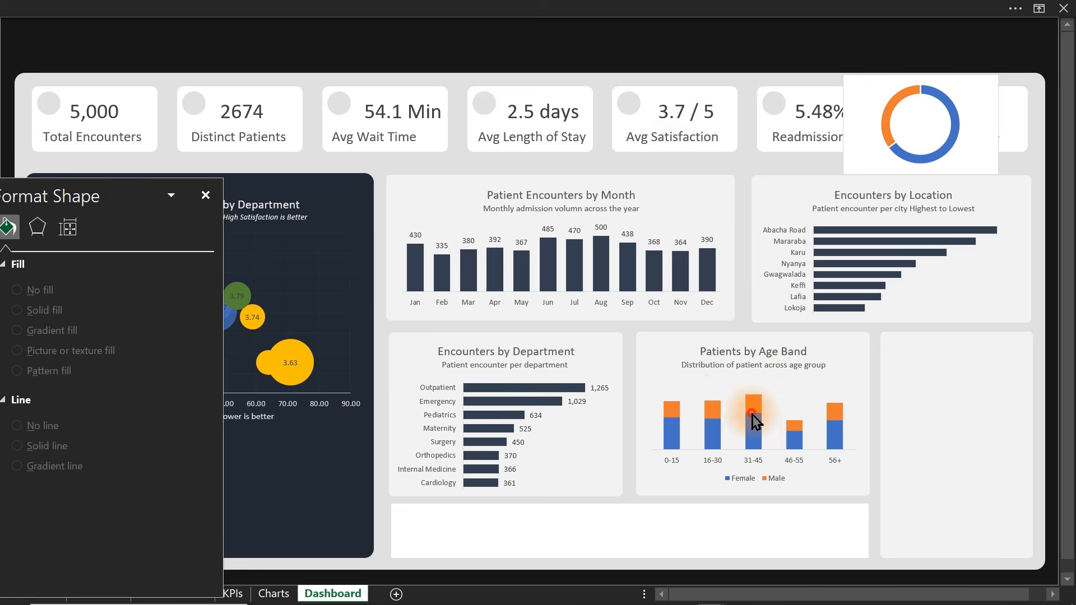
pyautogui.click(752, 415)
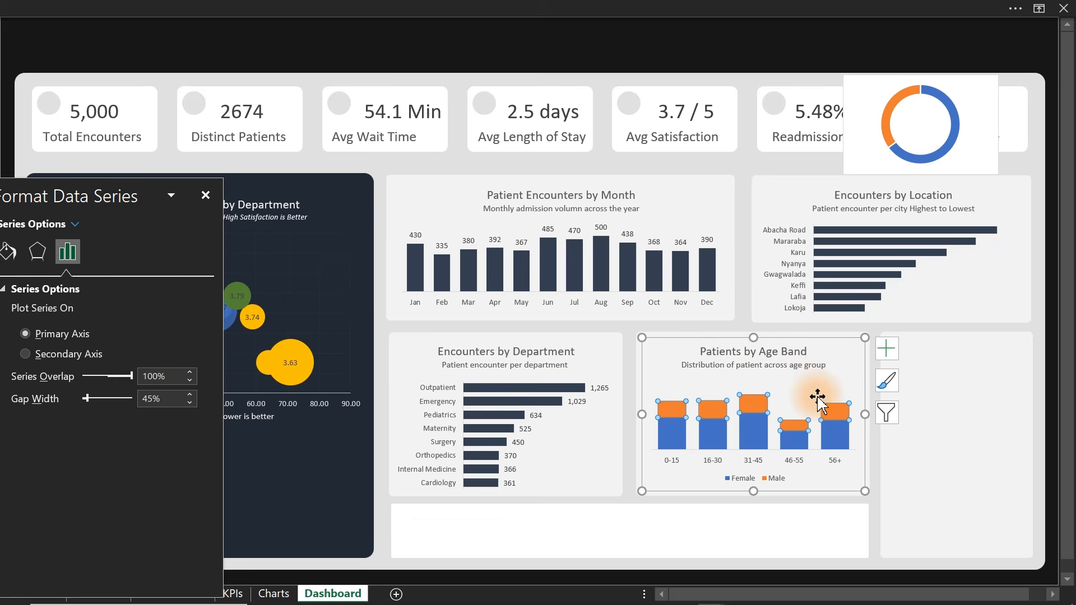
pyautogui.click(757, 412)
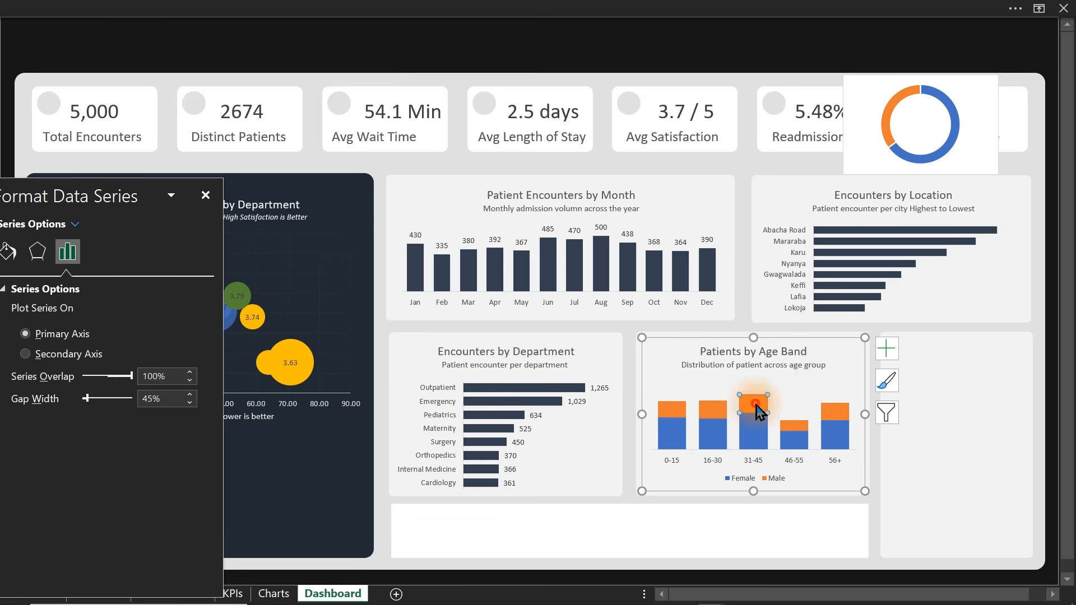
pyautogui.click(497, 49)
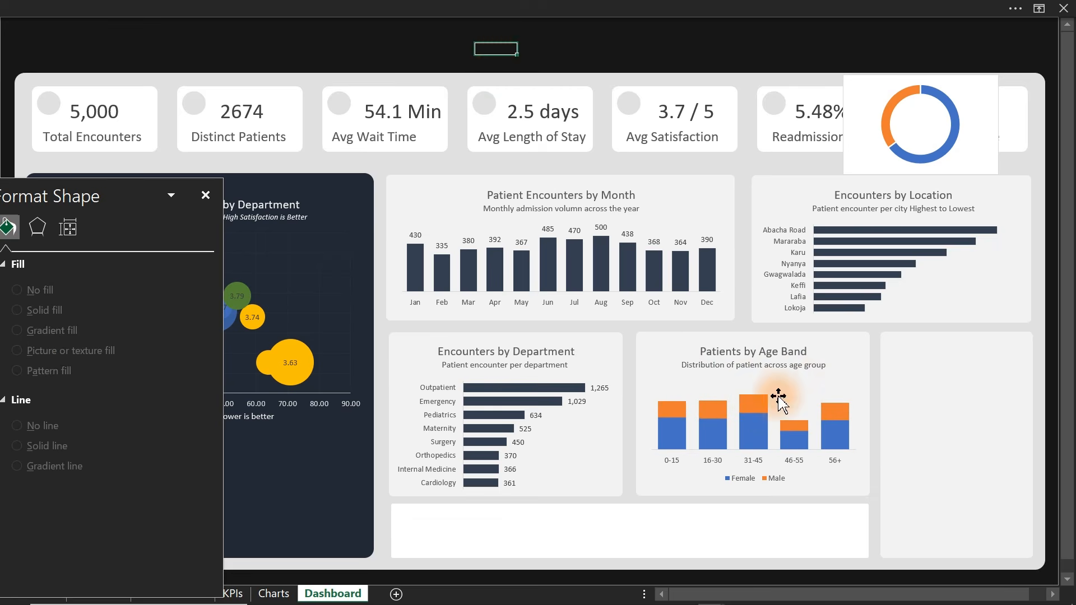
# Fill the Male series of the Patients by Age Band chart with a solid blue-grey theme colour
pyautogui.click(762, 411)
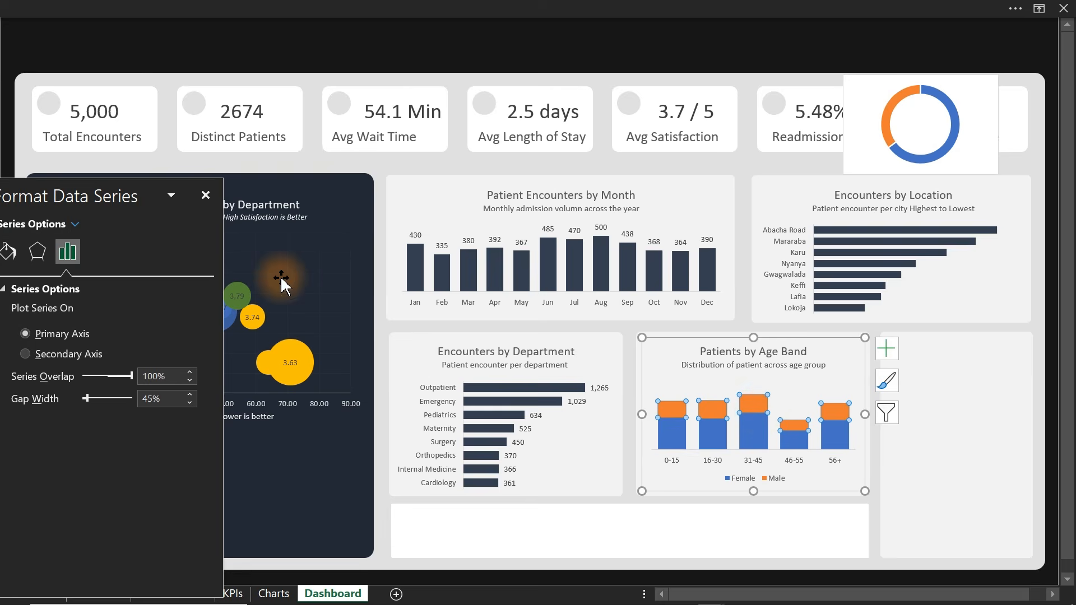
pyautogui.click(8, 252)
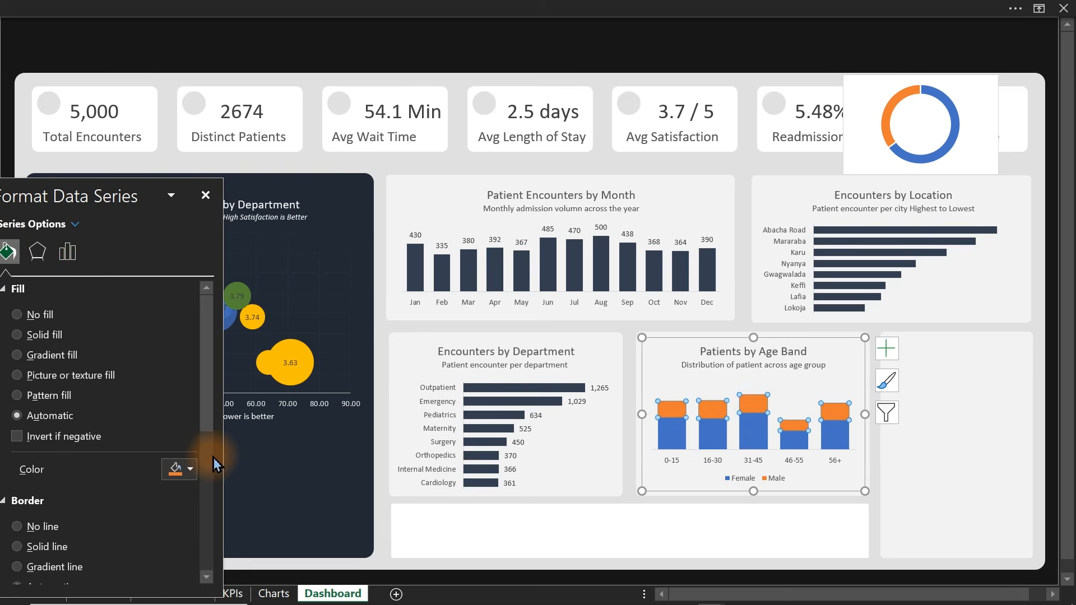
pyautogui.click(183, 469)
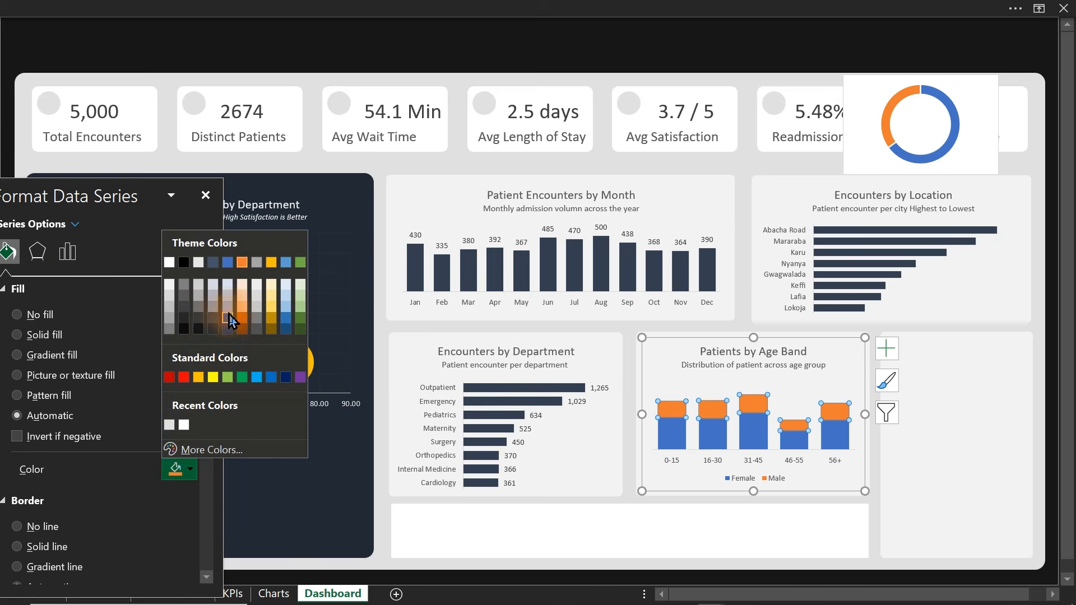
pyautogui.click(211, 309)
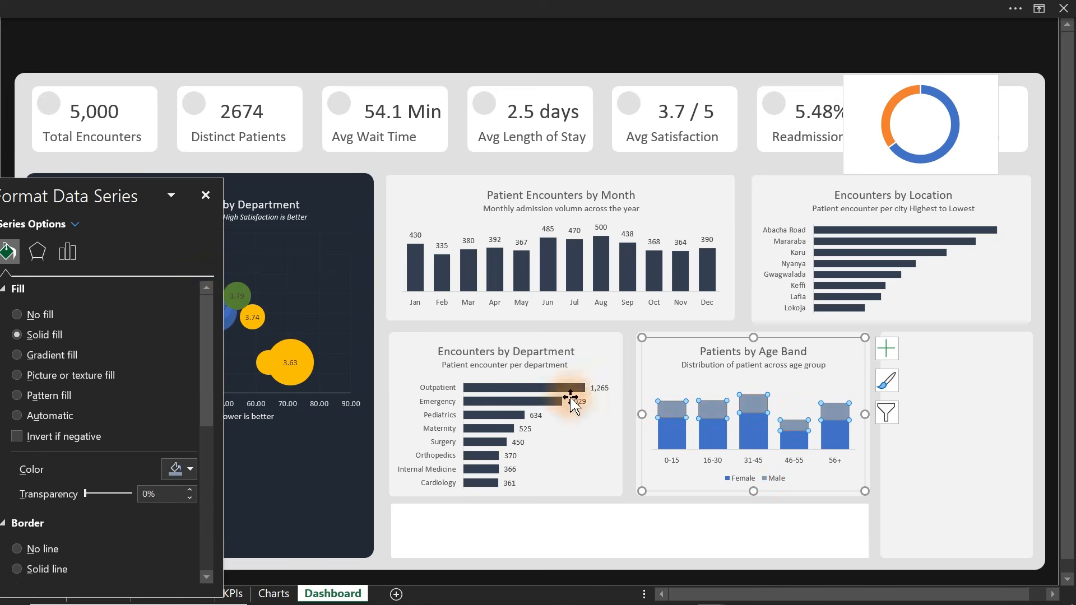
# Fill the Female series of the Patients by Age Band chart with the bright gold standard colour
pyautogui.click(684, 448)
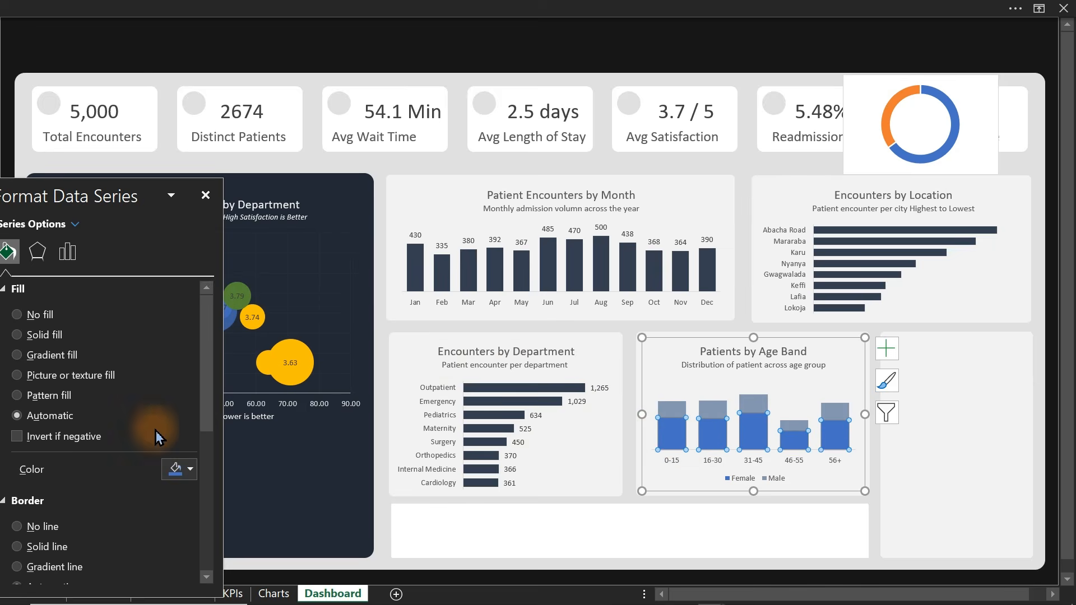
pyautogui.click(177, 469)
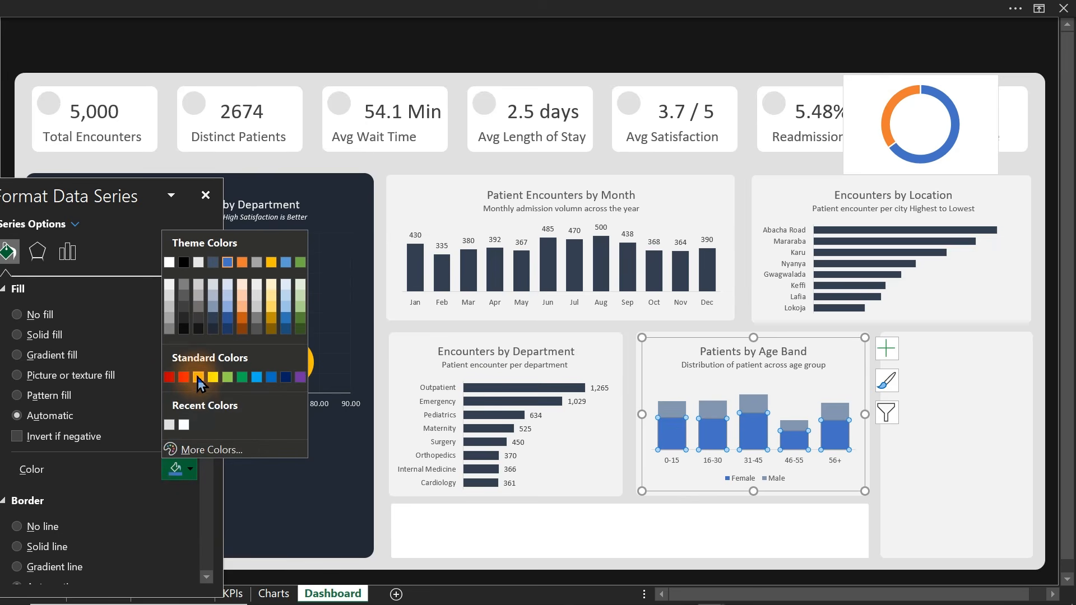
pyautogui.click(272, 321)
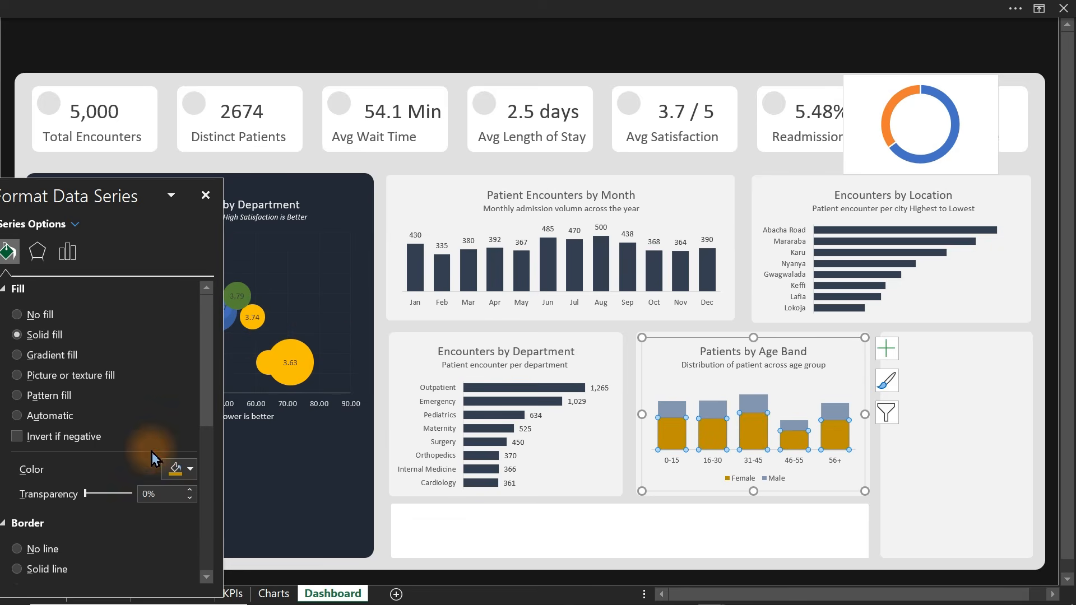
pyautogui.click(178, 467)
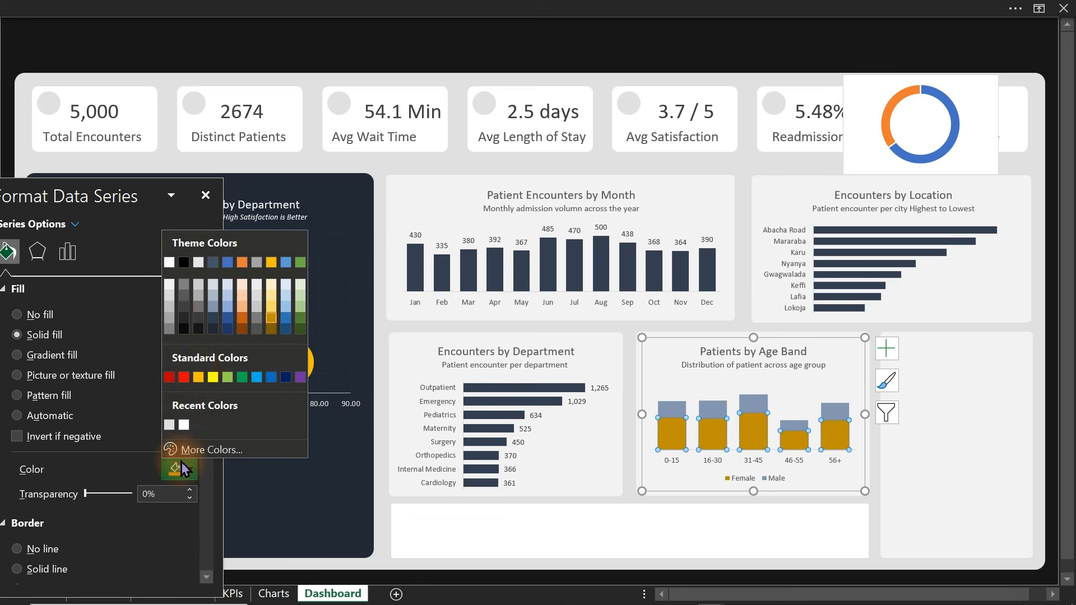
pyautogui.click(198, 377)
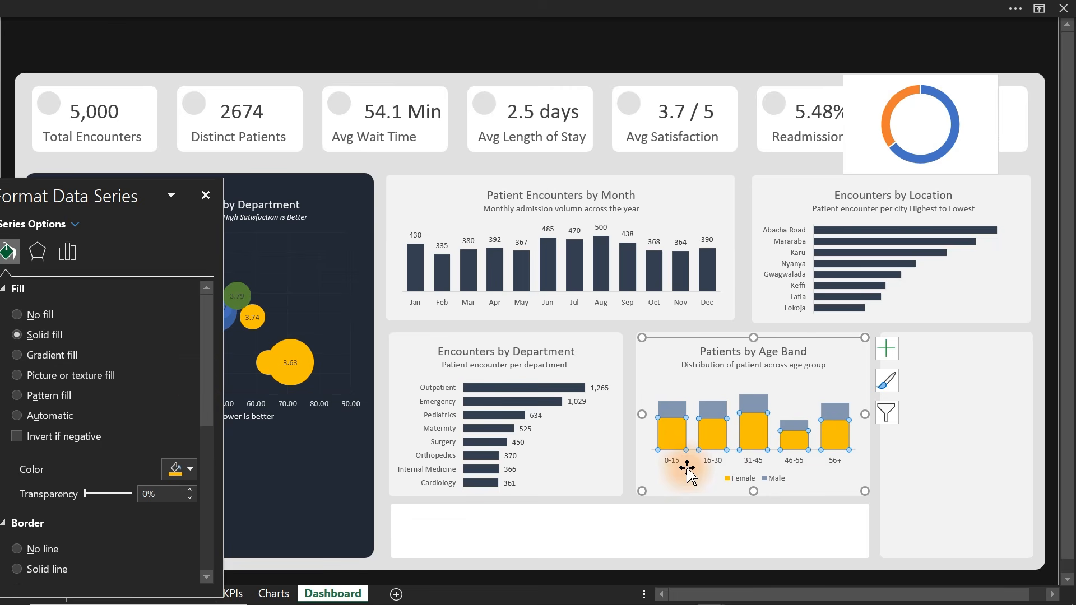
# Move the gender doughnut chart into the empty panel beside Patients by Age Band and remove its background fill and border
pyautogui.click(900, 169)
pyautogui.moveTo(901, 168); pyautogui.dragTo(926, 431)
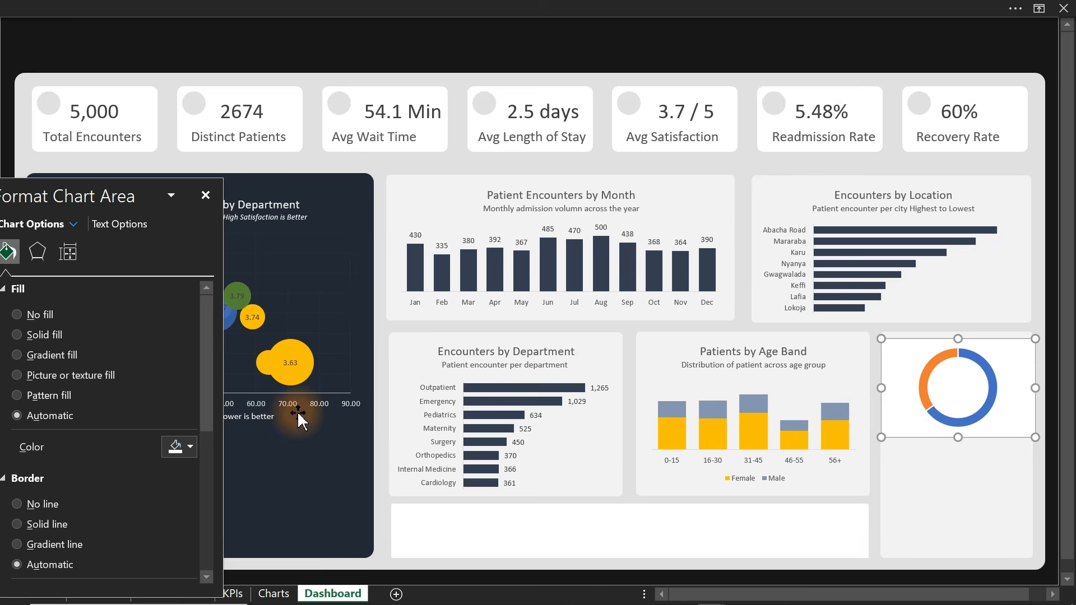
pyautogui.click(35, 315)
pyautogui.click(24, 471)
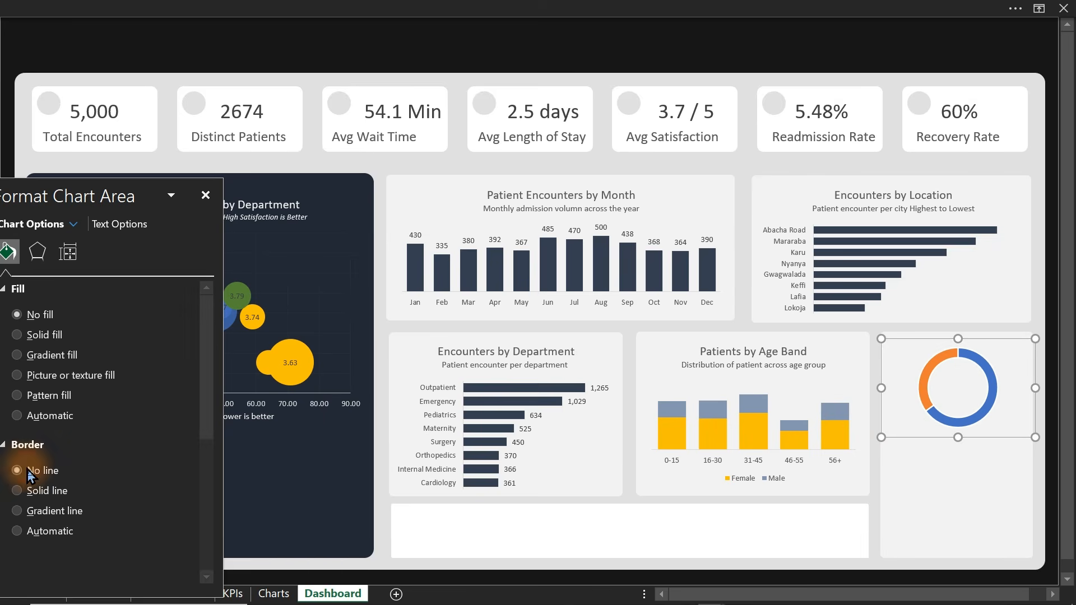
# Resize the doughnut chart to fit the upper part of its panel and remove the border line from its ring
pyautogui.moveTo(881, 339)
pyautogui.mouseDown()
pyautogui.moveTo(898, 352)
pyautogui.moveTo(877, 356)
pyautogui.mouseUp()
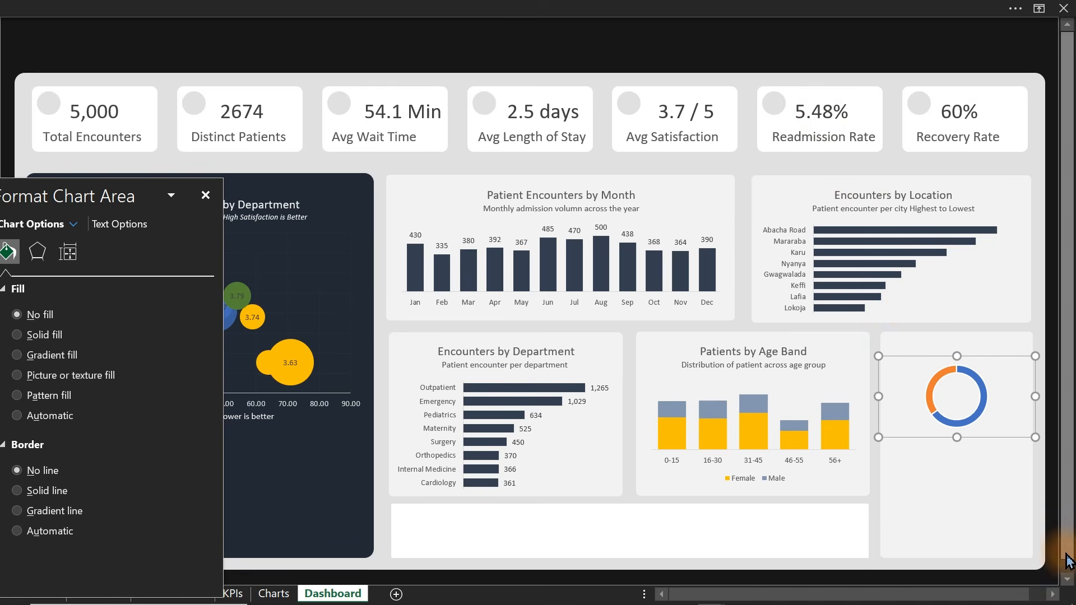
pyautogui.moveTo(1018, 595); pyautogui.dragTo(1030, 597)
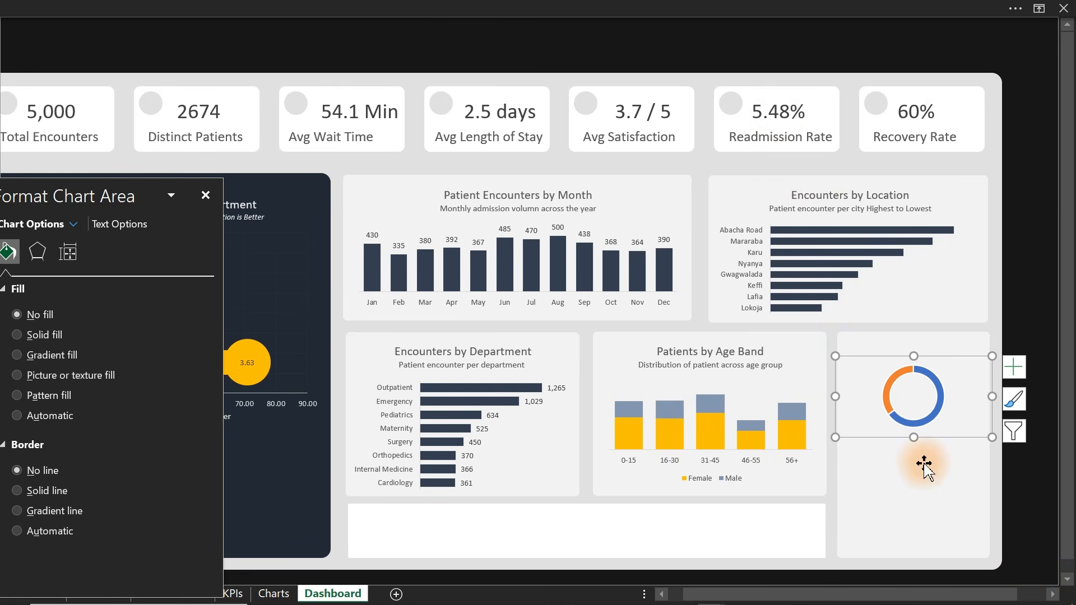
pyautogui.moveTo(913, 437); pyautogui.dragTo(914, 443)
pyautogui.click(908, 429)
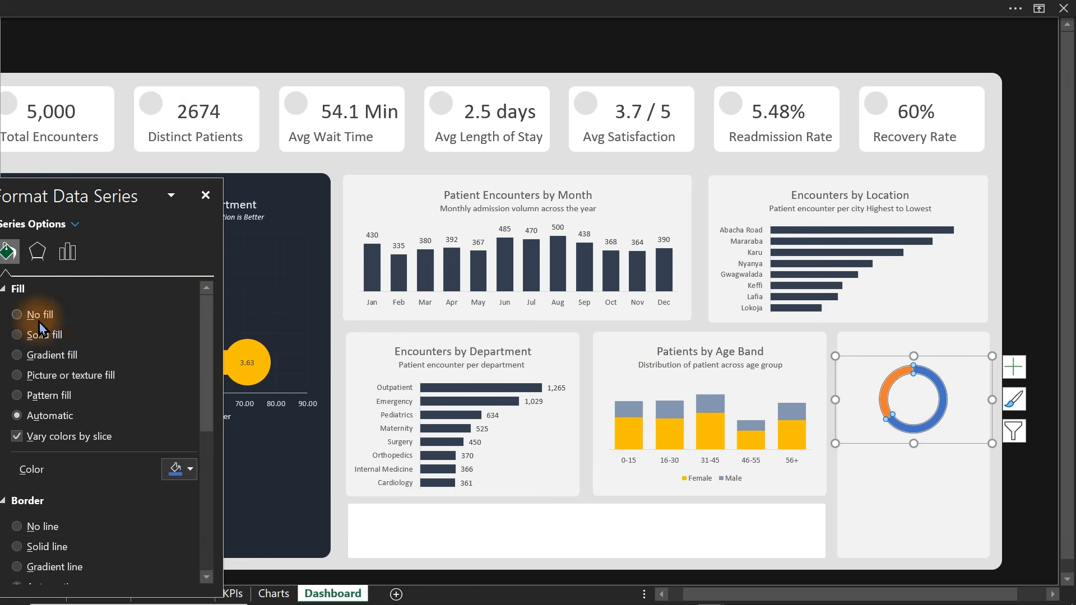
pyautogui.click(27, 527)
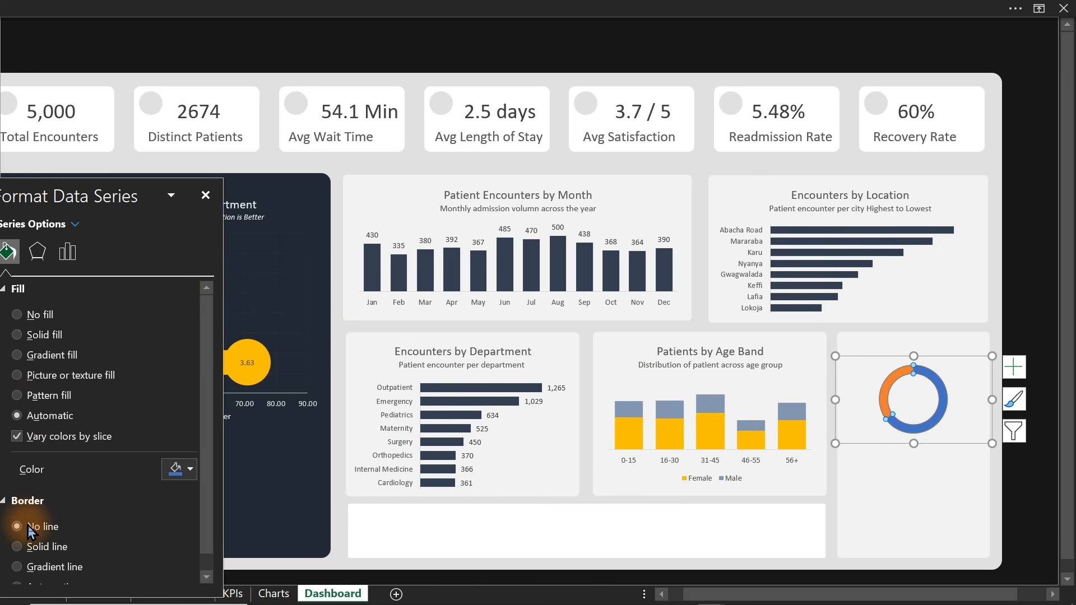
pyautogui.click(729, 46)
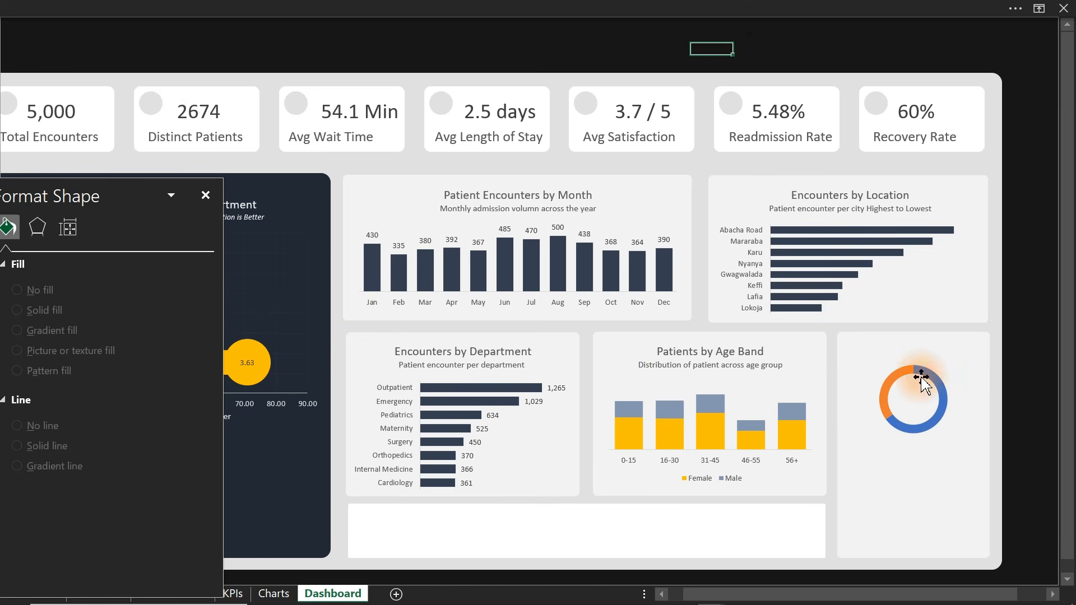
# Check the gender percentages on the Charts sheet and fill the doughnut's 65% Female slice with the gold standard colour
pyautogui.moveTo(934, 374)
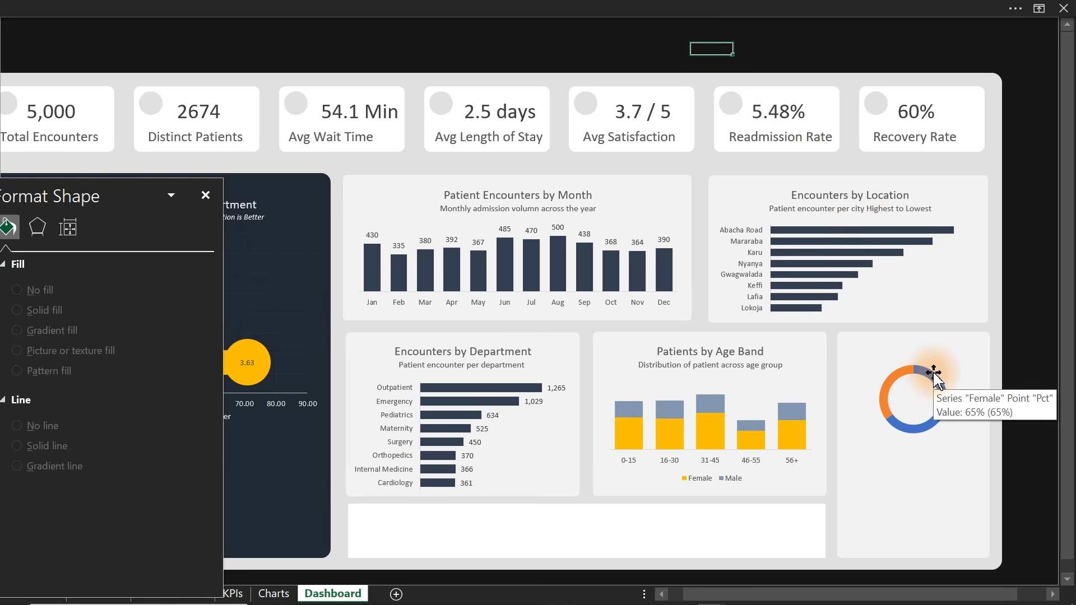
pyautogui.click(271, 594)
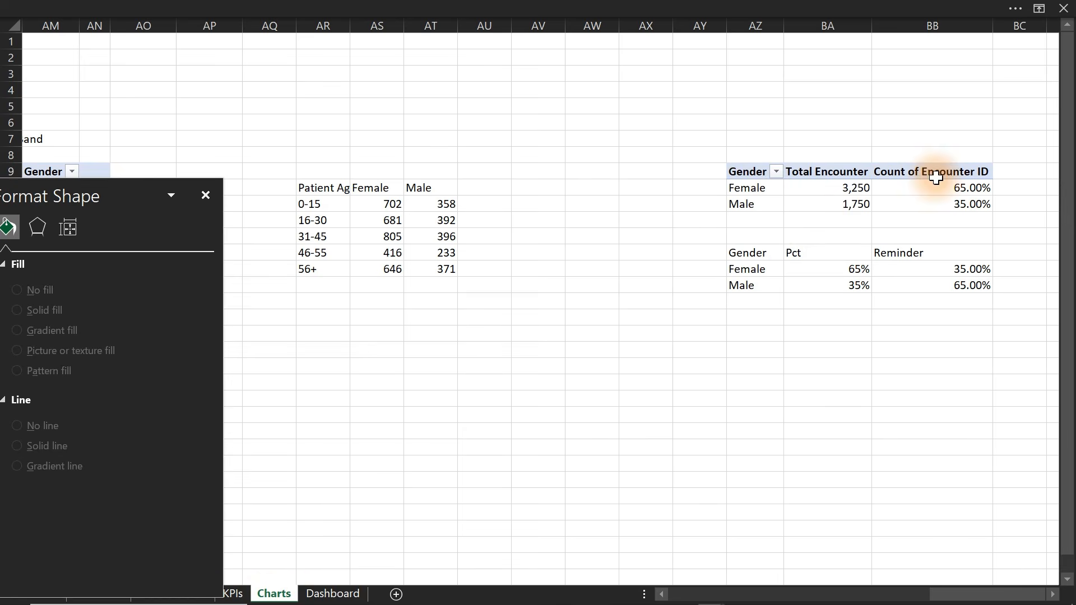
pyautogui.click(322, 593)
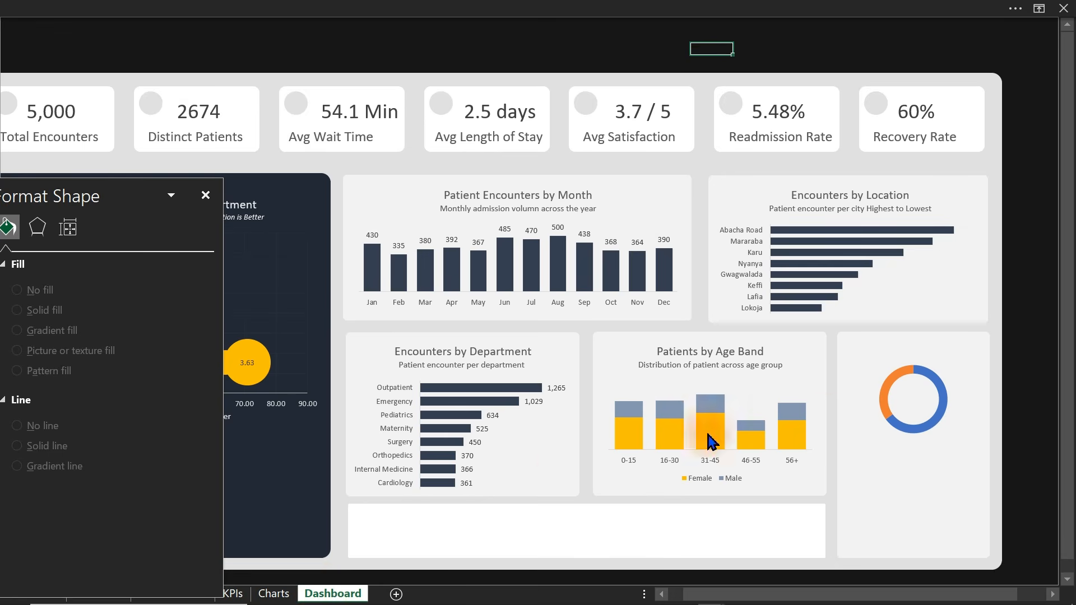
pyautogui.click(941, 397)
pyautogui.click(940, 398)
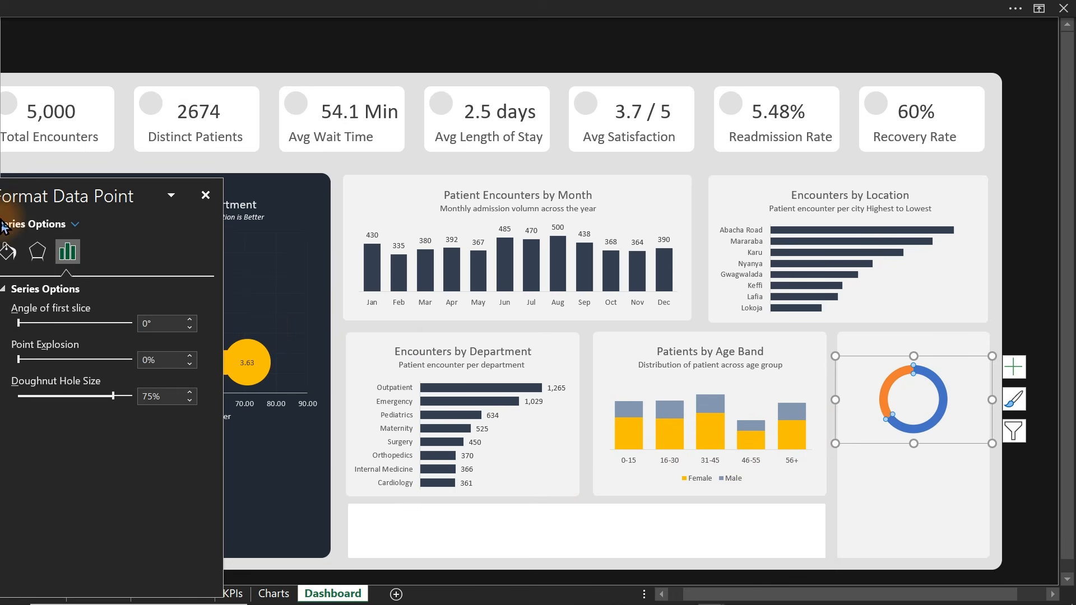
pyautogui.click(9, 253)
pyautogui.click(176, 469)
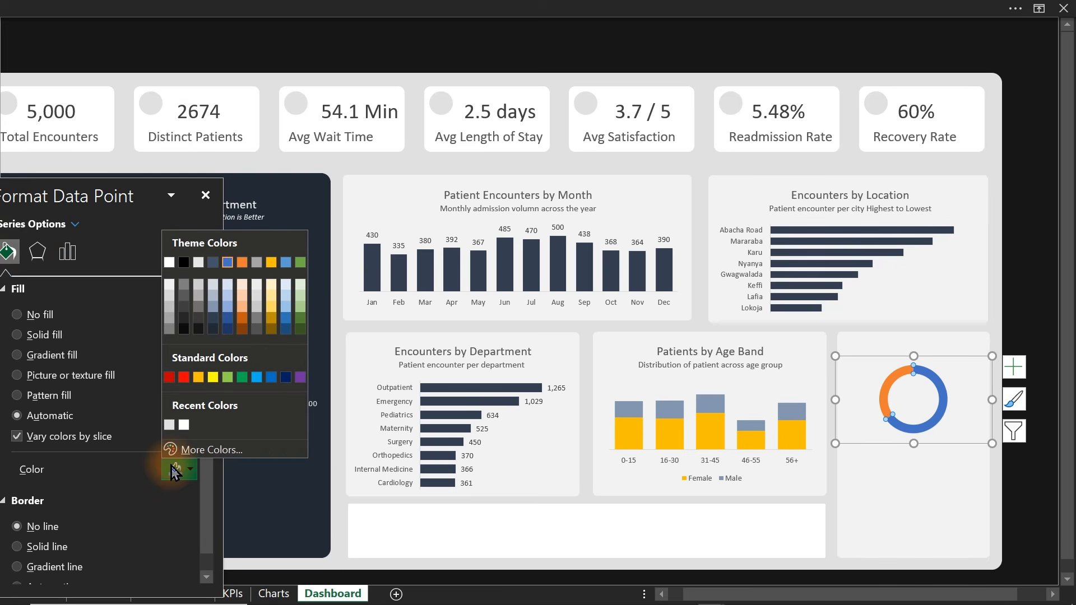
pyautogui.click(198, 377)
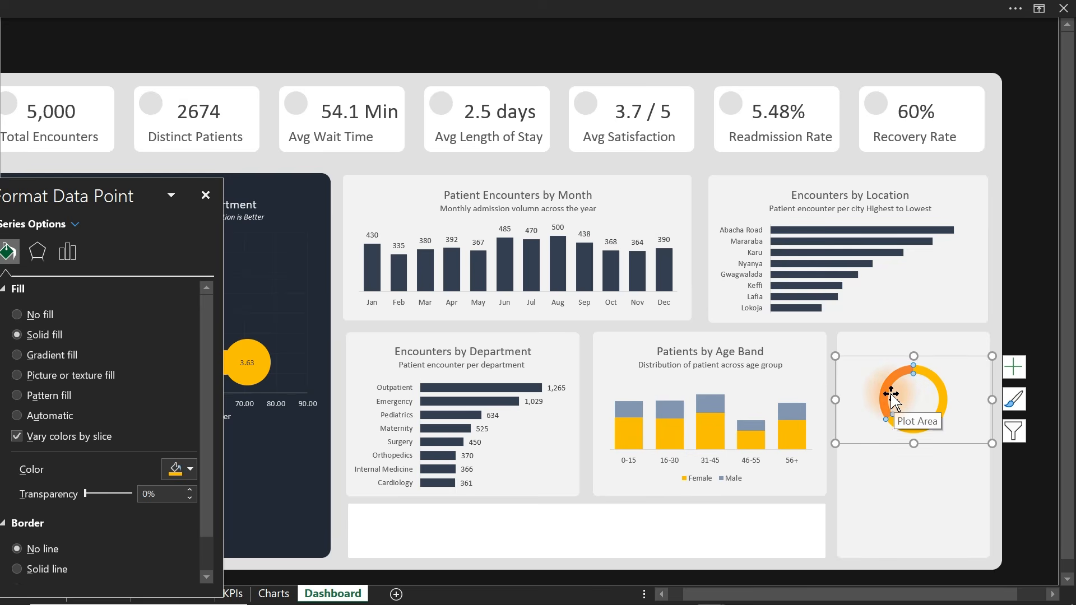
# Fill the remaining slice of the gender doughnut with the light grey recent colour
pyautogui.hotkey('ctrl', 'z')
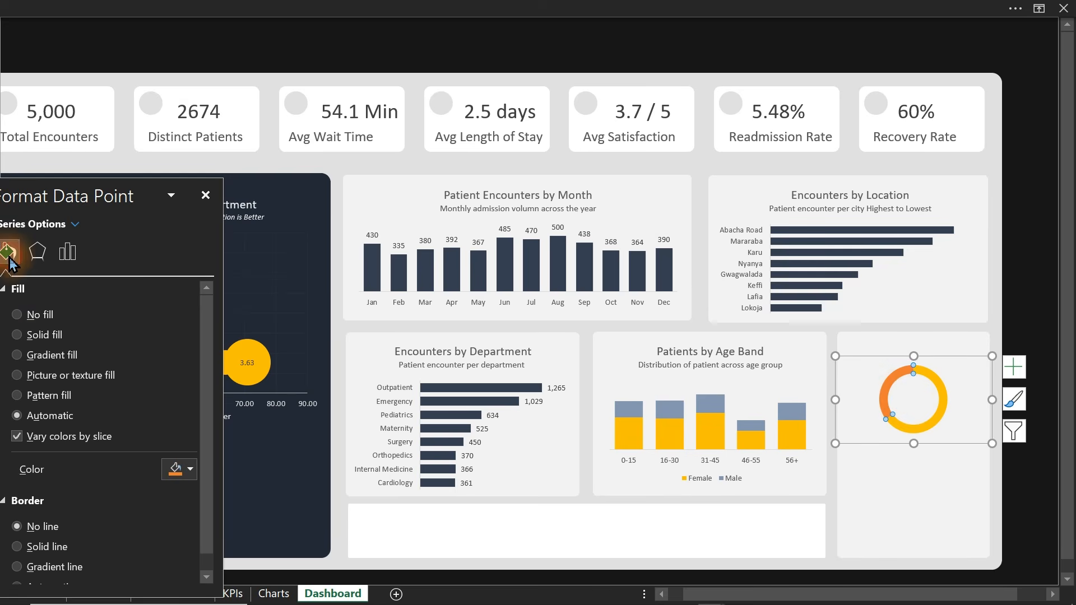
pyautogui.click(177, 470)
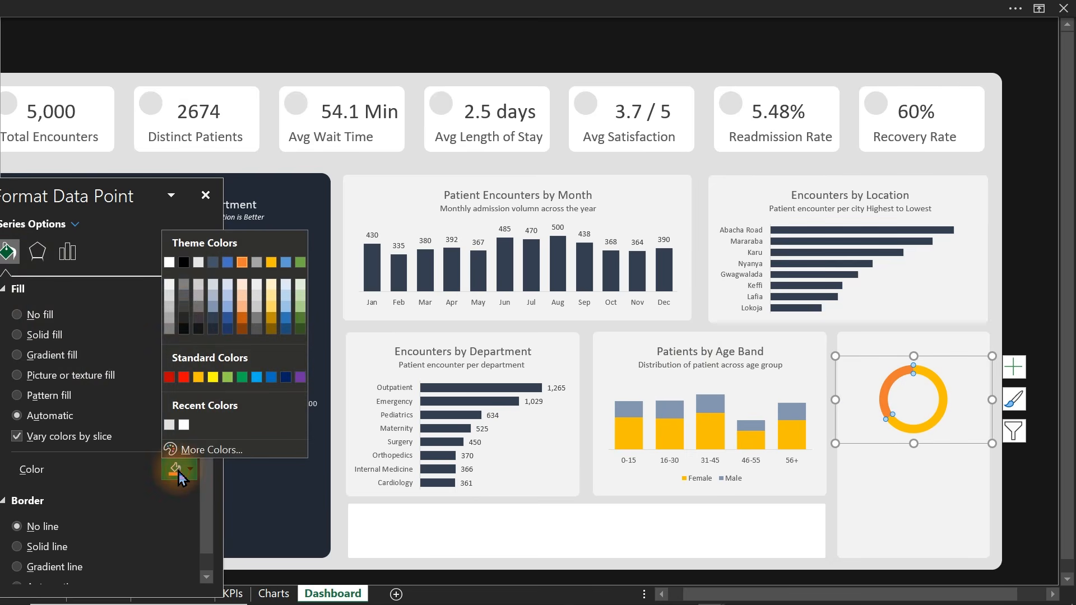
pyautogui.click(169, 306)
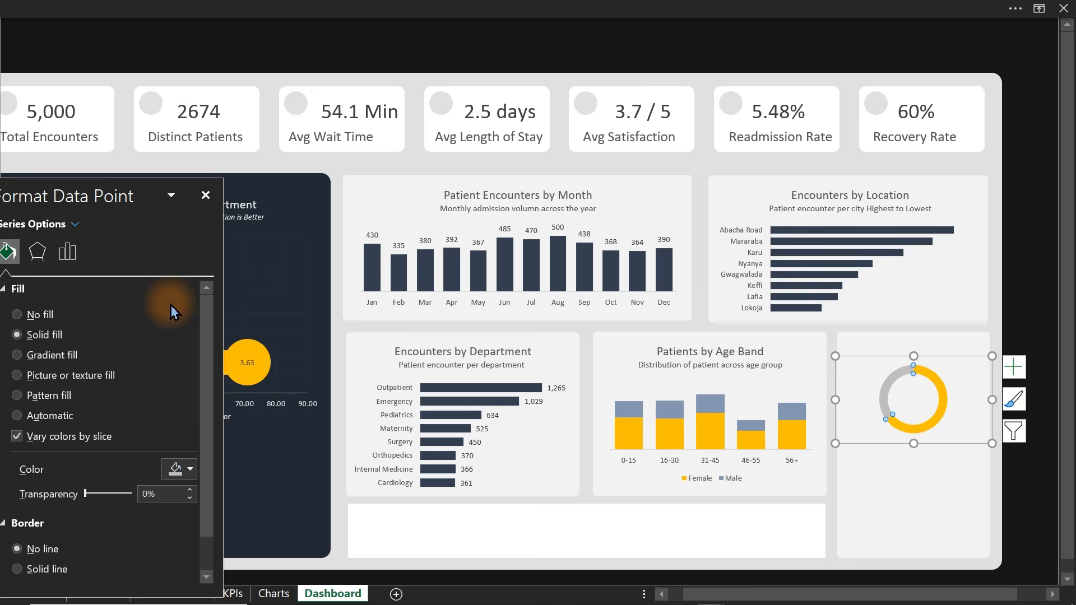
pyautogui.click(184, 473)
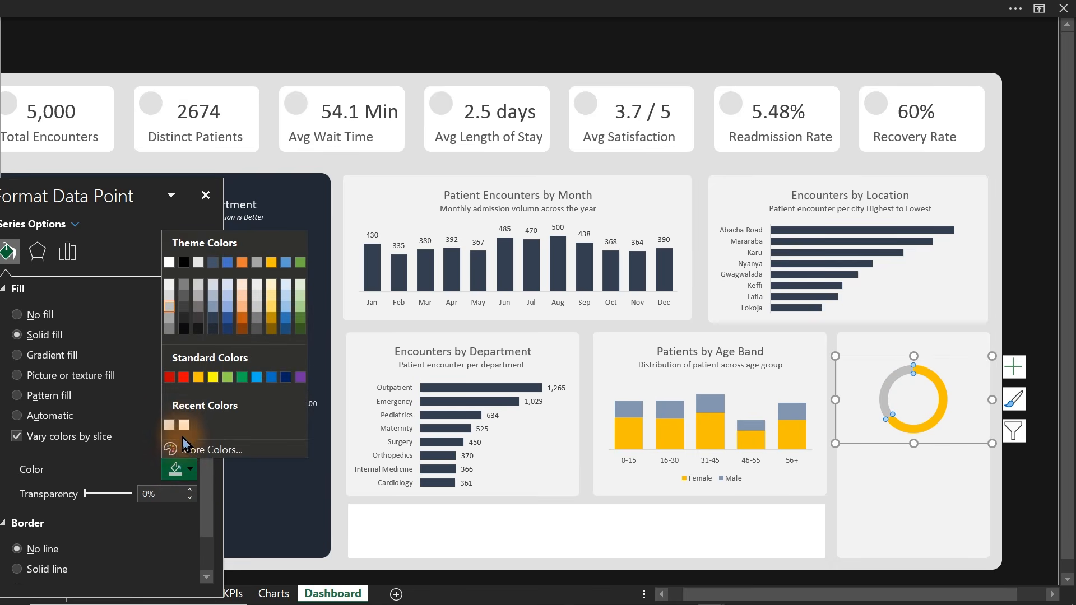
pyautogui.click(183, 425)
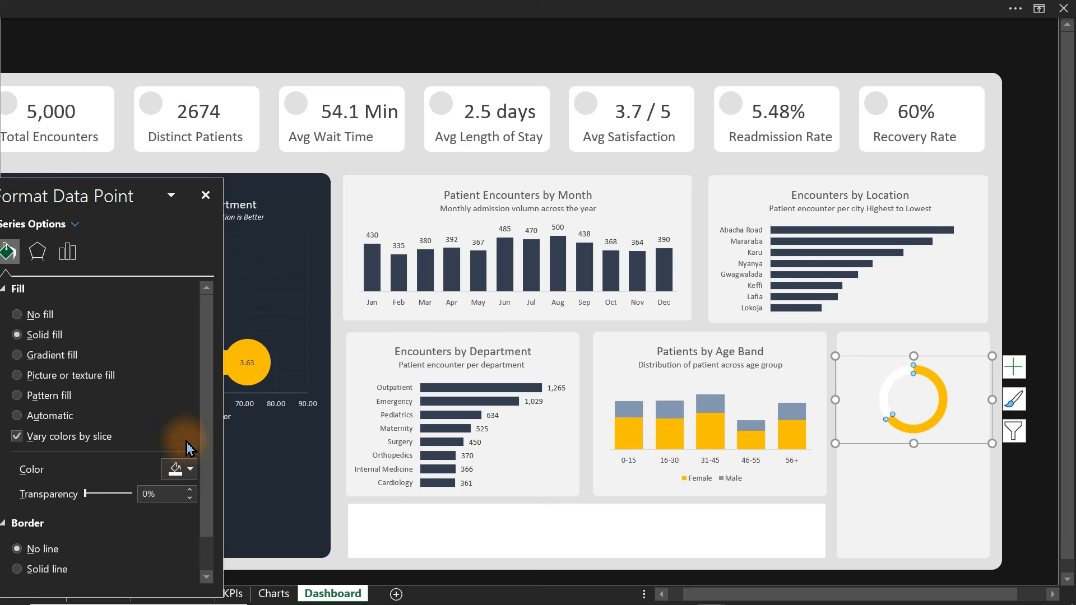
pyautogui.click(176, 469)
pyautogui.click(180, 424)
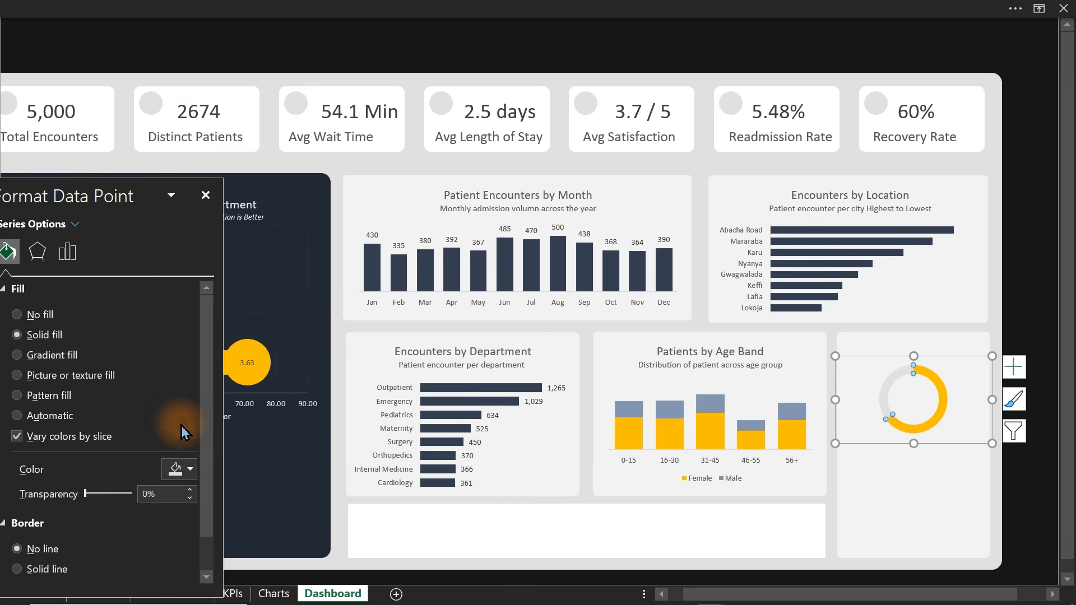
pyautogui.click(1031, 275)
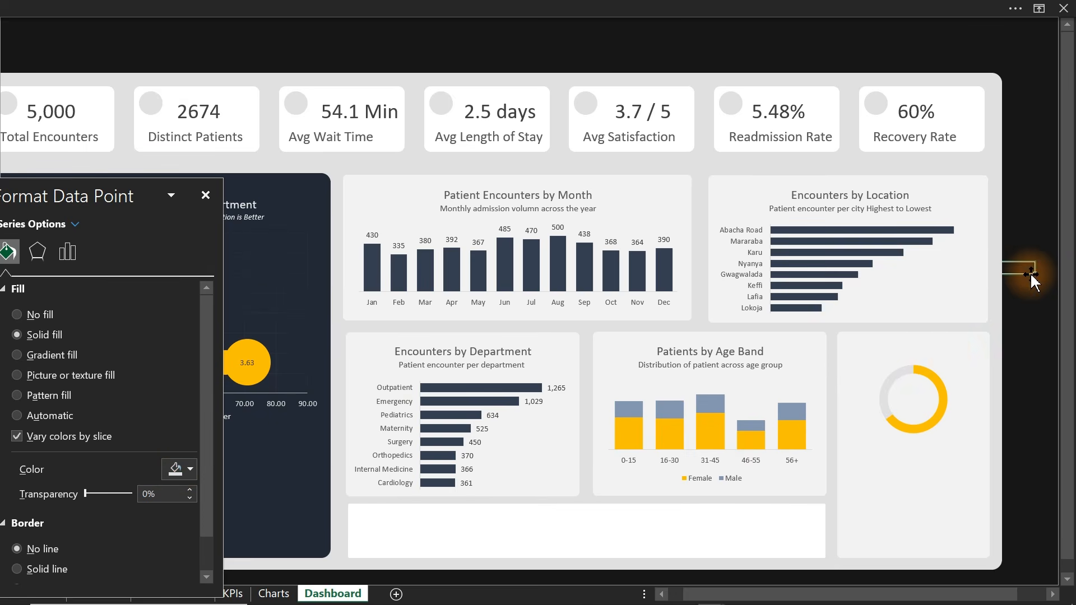
# Duplicate the gold doughnut chart directly below the original in the same panel
pyautogui.click(952, 365)
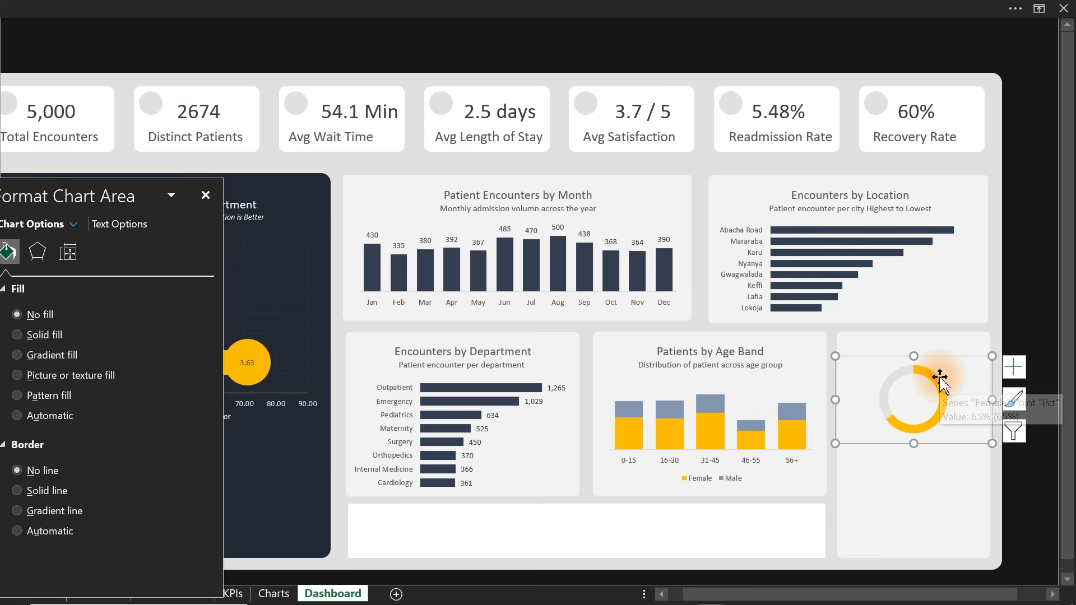
pyautogui.moveTo(950, 366); pyautogui.dragTo(940, 475)
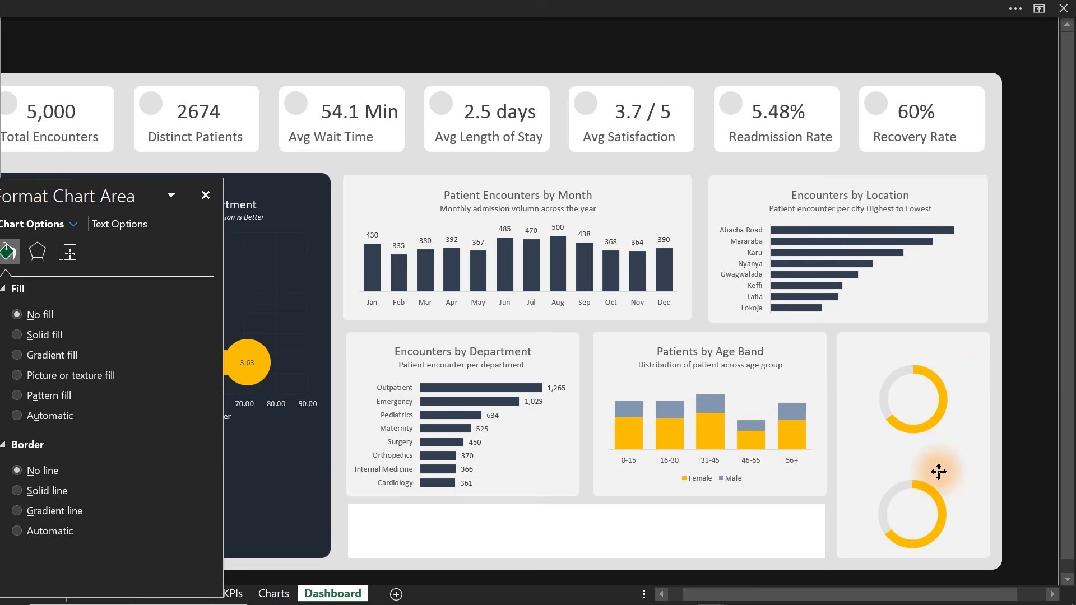
pyautogui.moveTo(939, 472); pyautogui.dragTo(939, 473)
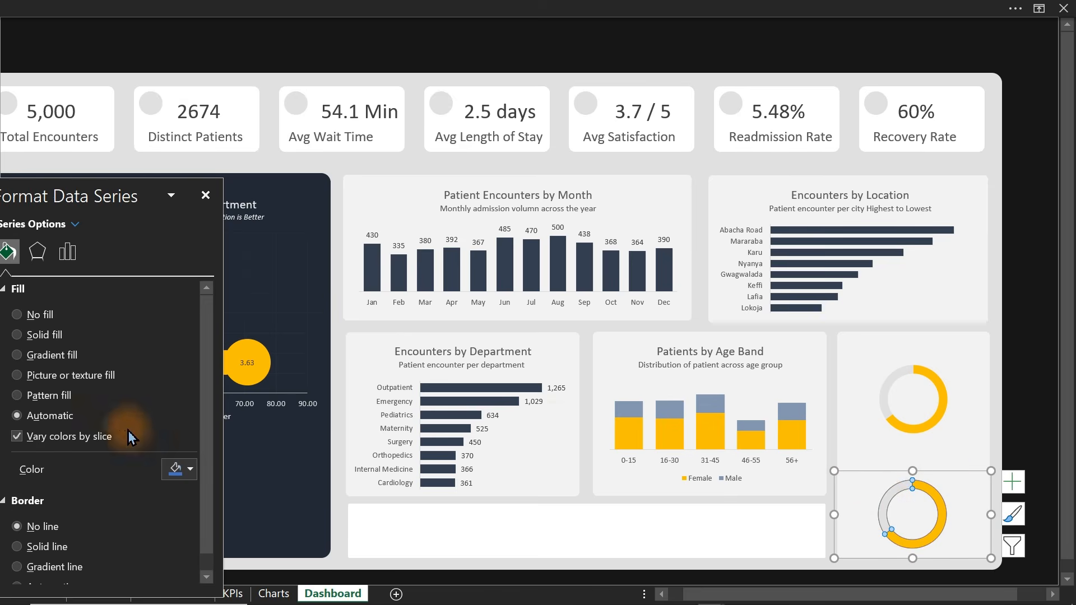
# Try to fill the entire ring of the lower doughnut with the blue-grey theme colour
pyautogui.click(182, 478)
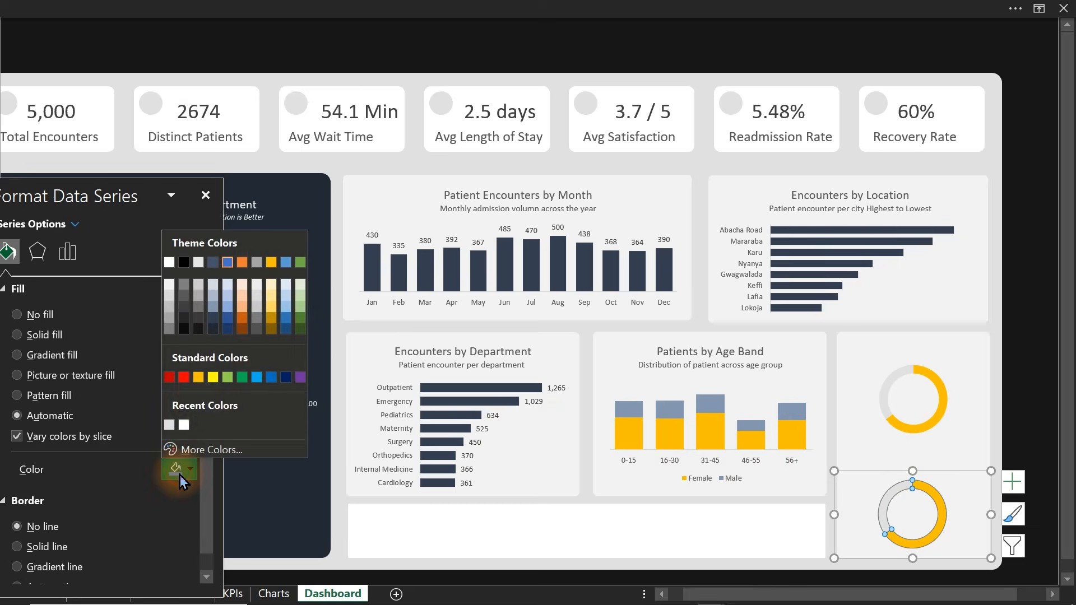
pyautogui.click(214, 308)
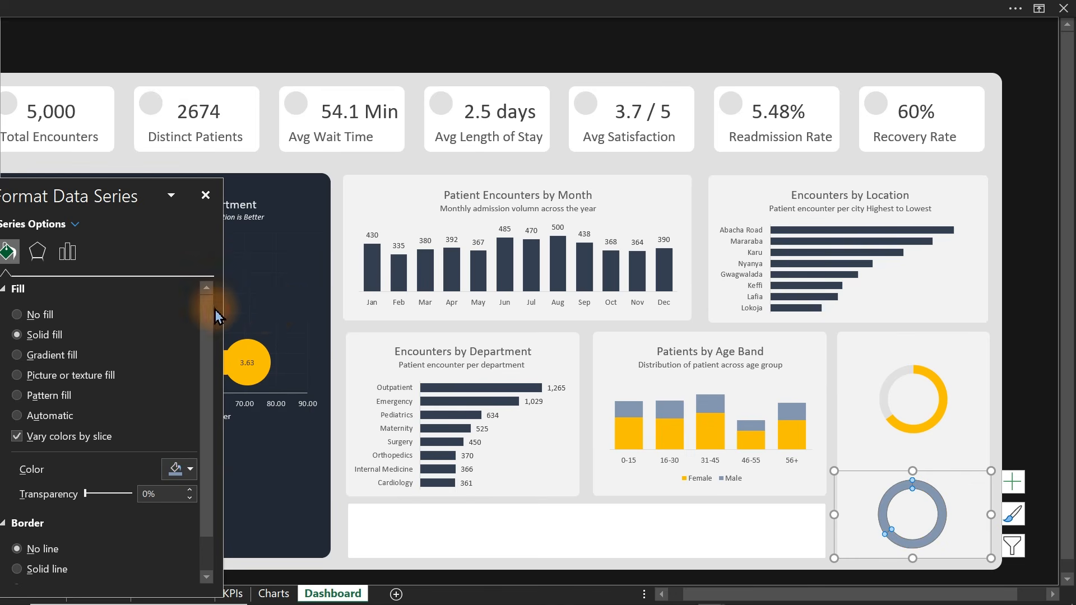
pyautogui.hotkey('ctrl', 'z')
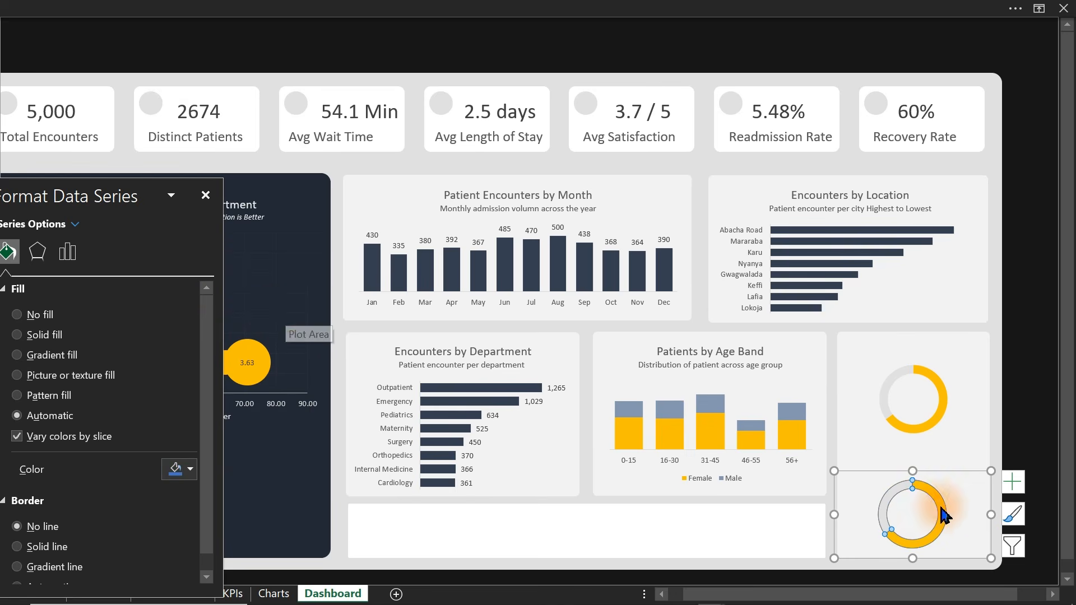
# Recolour the lower doughnut, filling its smaller slice with the blue-grey theme colour and its larger slice with light grey
pyautogui.click(892, 514)
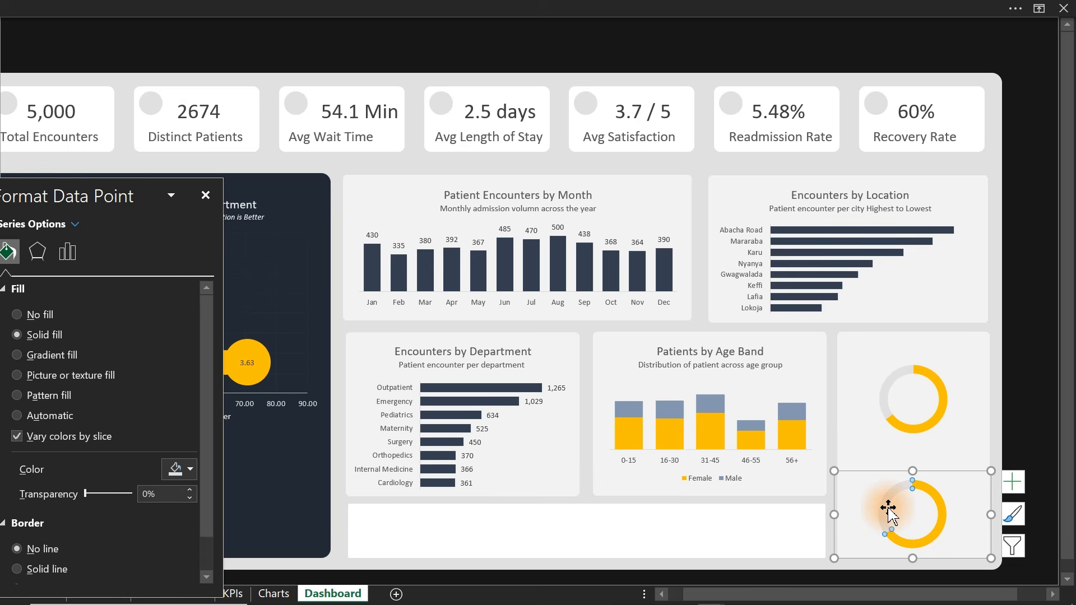
pyautogui.click(173, 472)
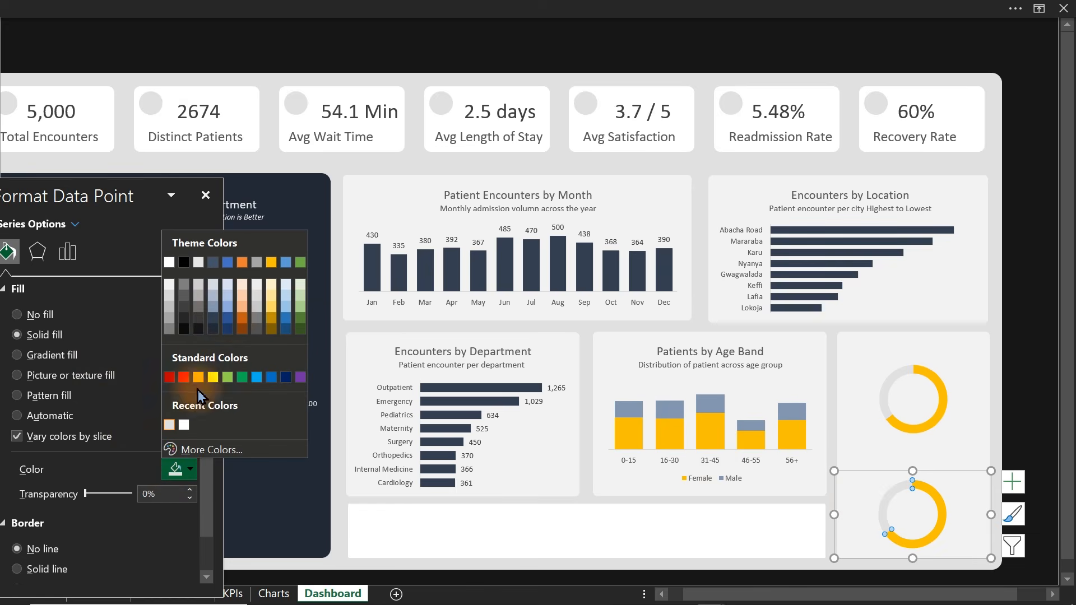
pyautogui.click(216, 309)
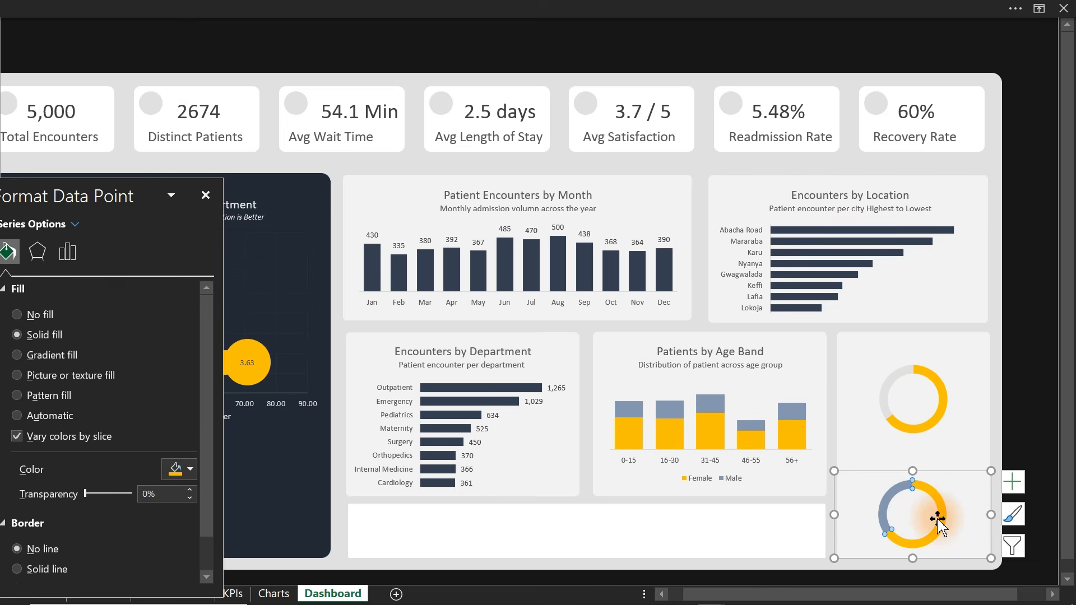
pyautogui.click(176, 469)
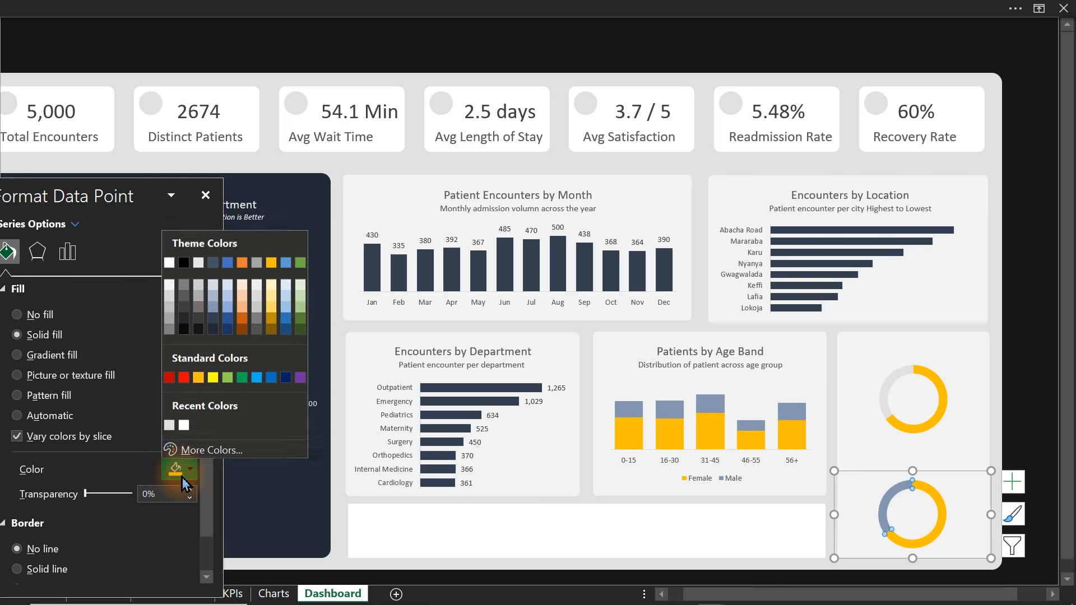
pyautogui.click(169, 424)
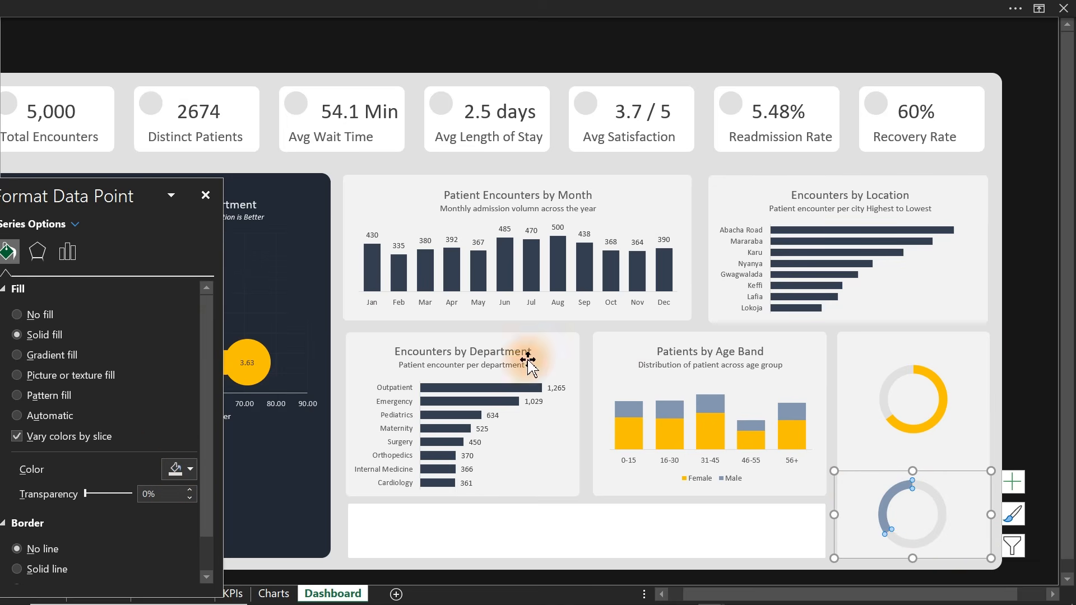
pyautogui.moveTo(1004, 315); pyautogui.dragTo(1027, 300)
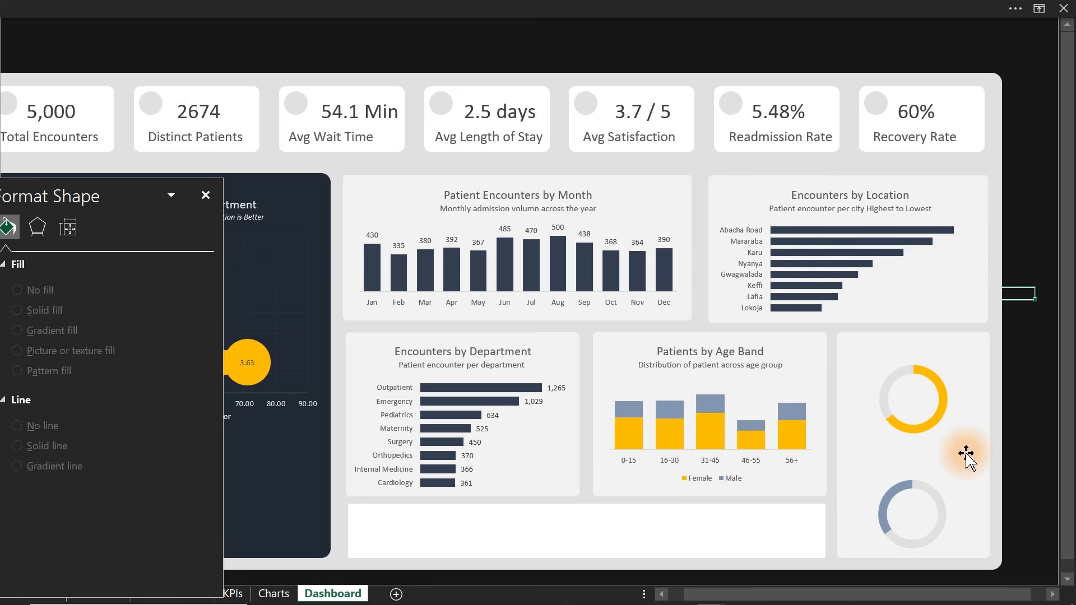
# Copy the Readmission Rate value text box into the centre of the upper doughnut and shrink it to fit inside the ring
pyautogui.click(790, 109)
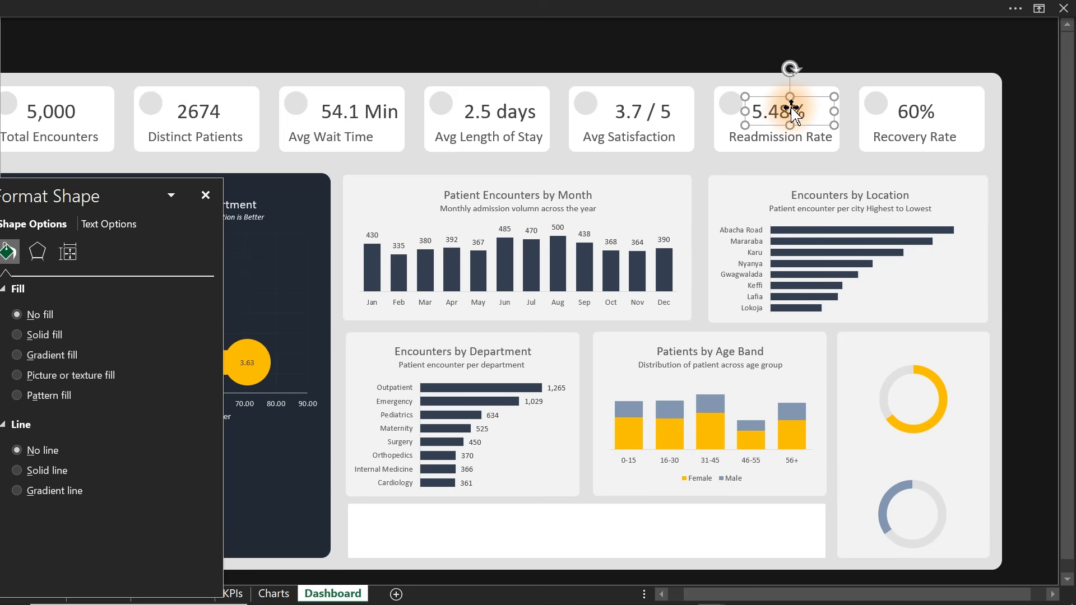
pyautogui.moveTo(791, 110); pyautogui.dragTo(925, 394)
pyautogui.moveTo(977, 418); pyautogui.dragTo(916, 399)
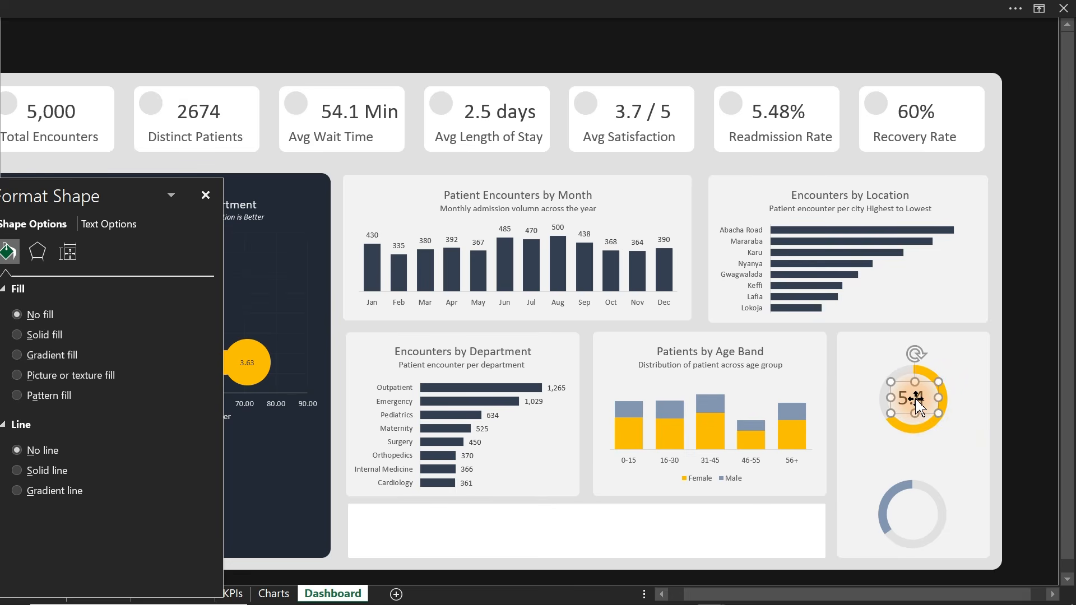
# Link the text box in the upper doughnut to the Female Pct cell on the Charts sheet
pyautogui.click(273, 593)
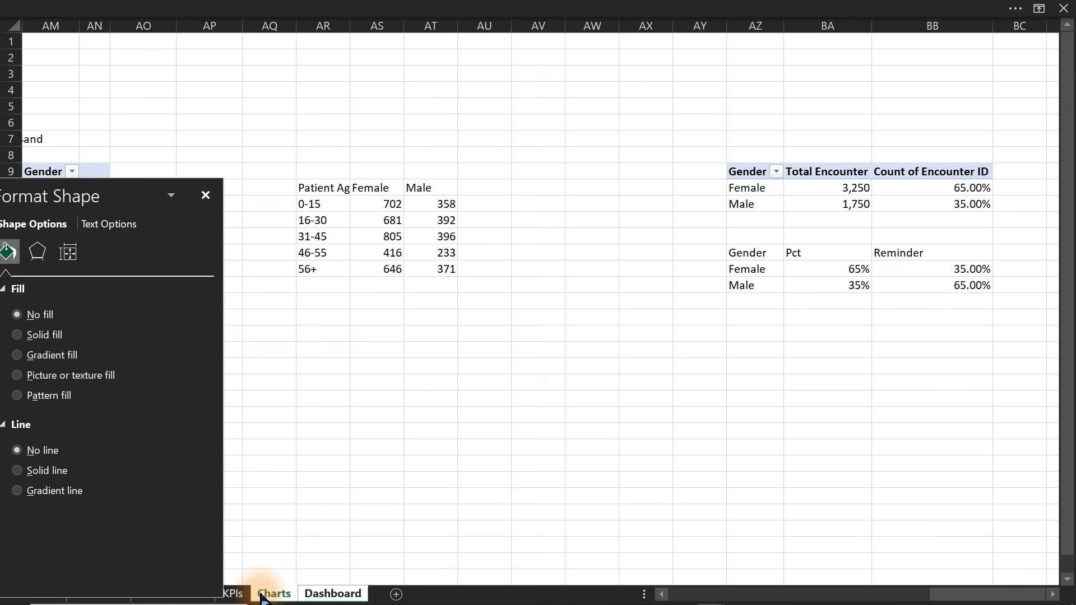
pyautogui.click(852, 269)
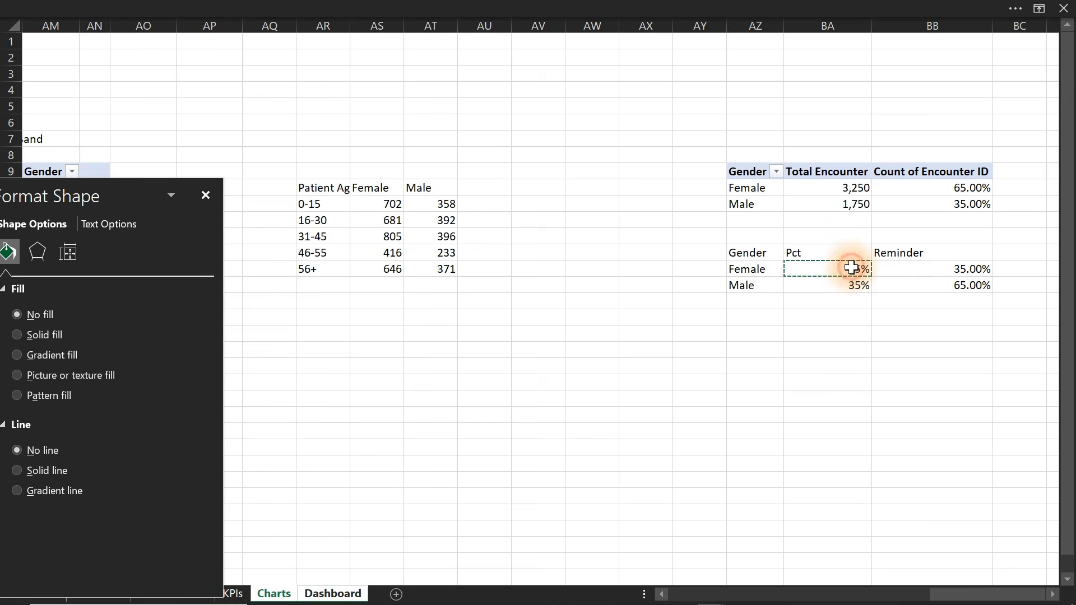
pyautogui.hotkey('ctrl', 'pagedown')
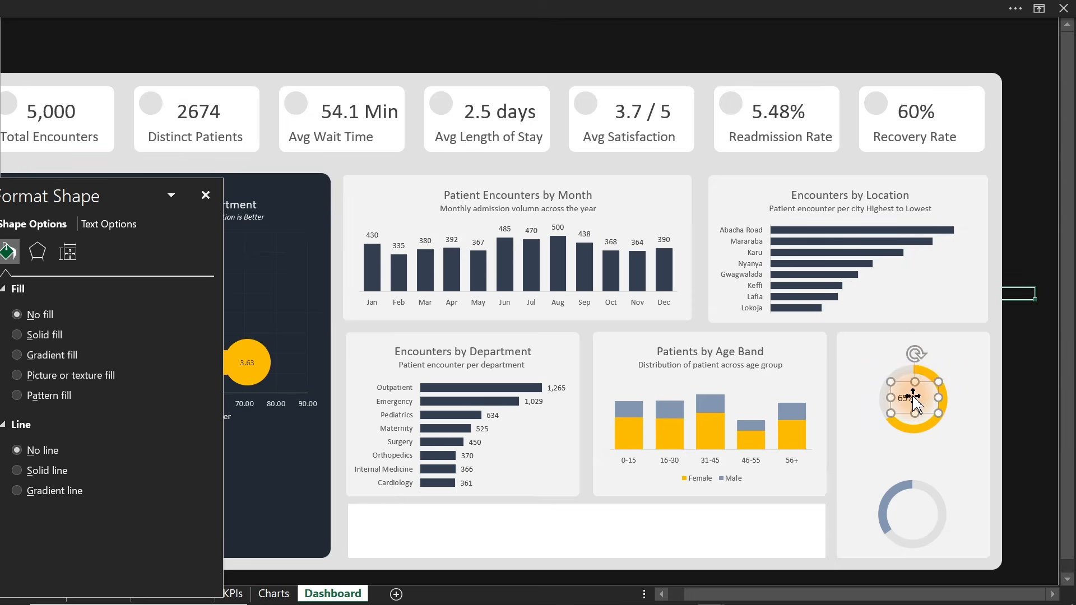
# Centre the text of the upper doughnut's percentage label and enlarge it to font size 20
pyautogui.click(372, 9)
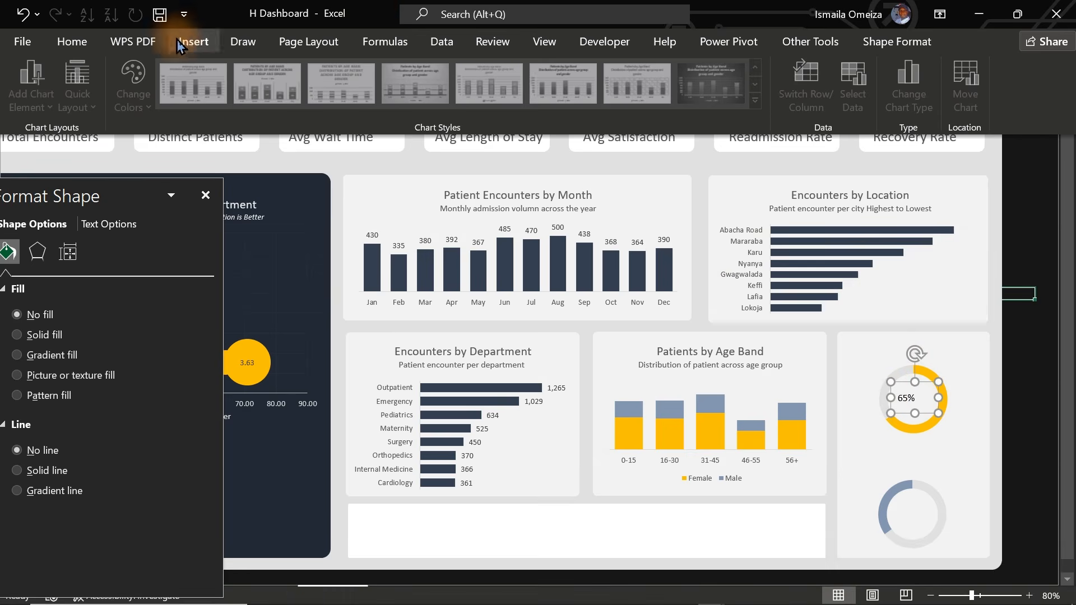
pyautogui.click(77, 46)
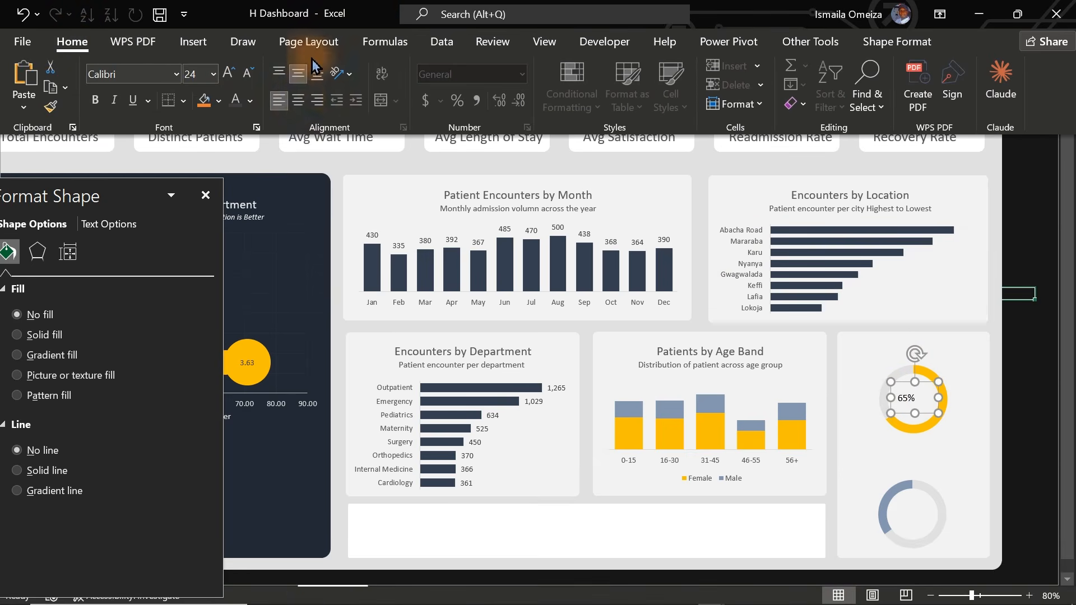
pyautogui.click(296, 102)
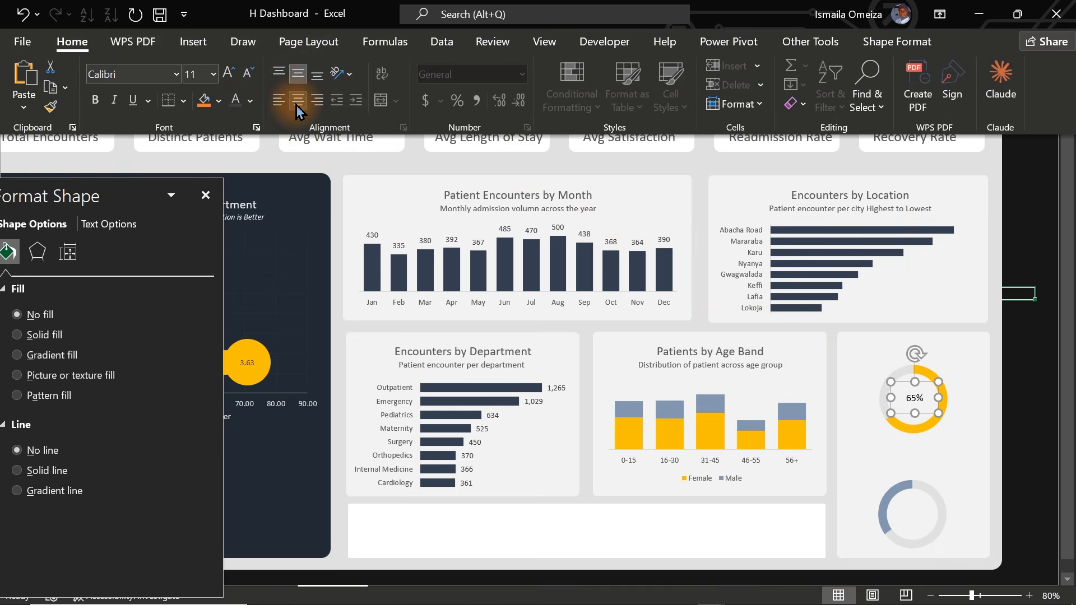
pyautogui.click(227, 80)
pyautogui.click(227, 80)
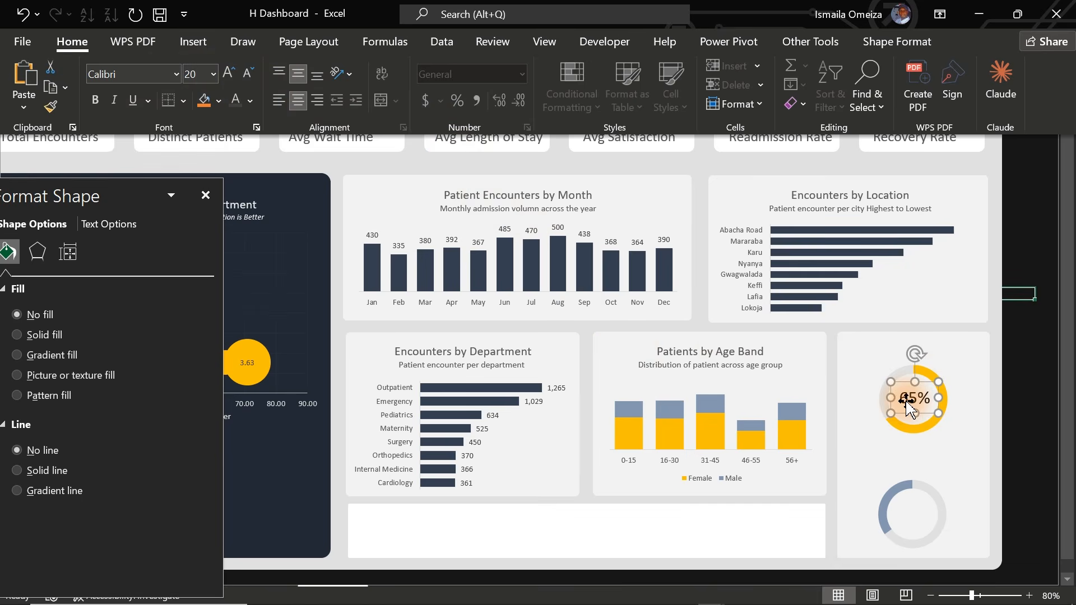
# Try standard gold and the darkest gold theme shade as font colour for the 65% label
pyautogui.click(250, 101)
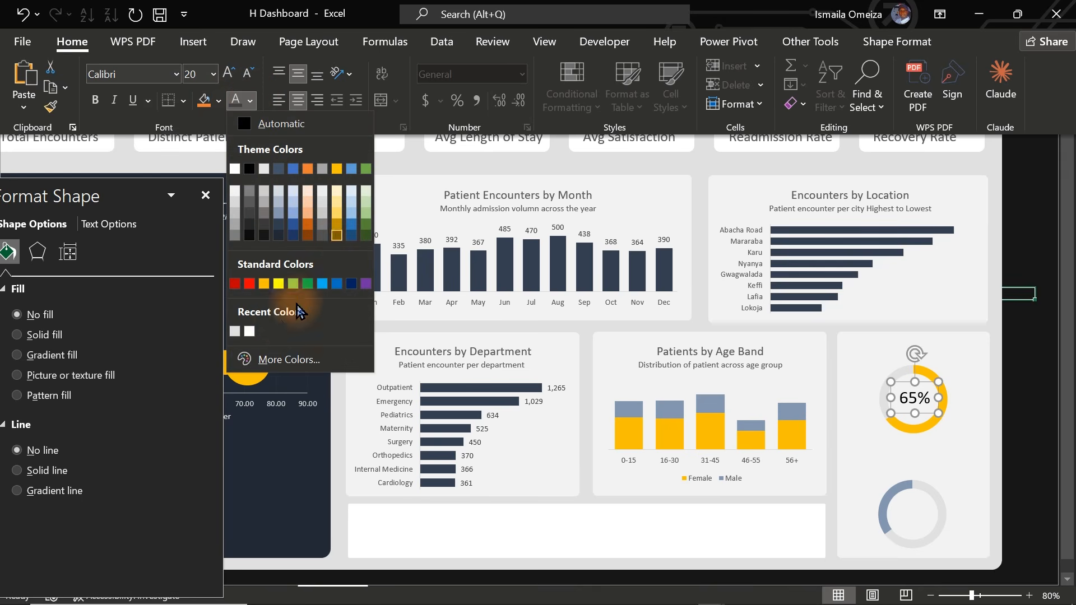
pyautogui.click(263, 283)
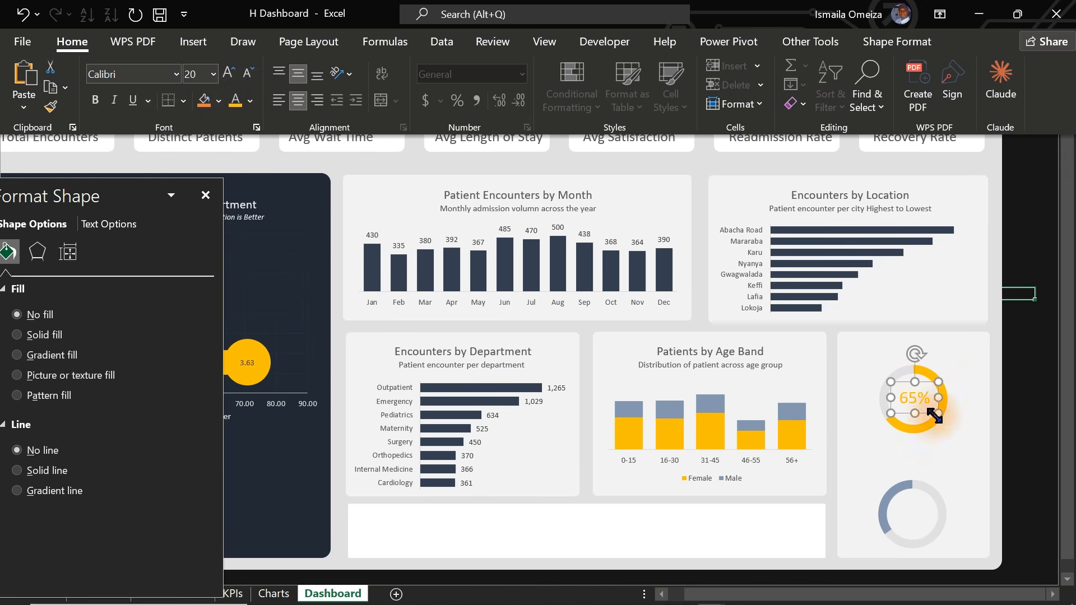
pyautogui.click(250, 100)
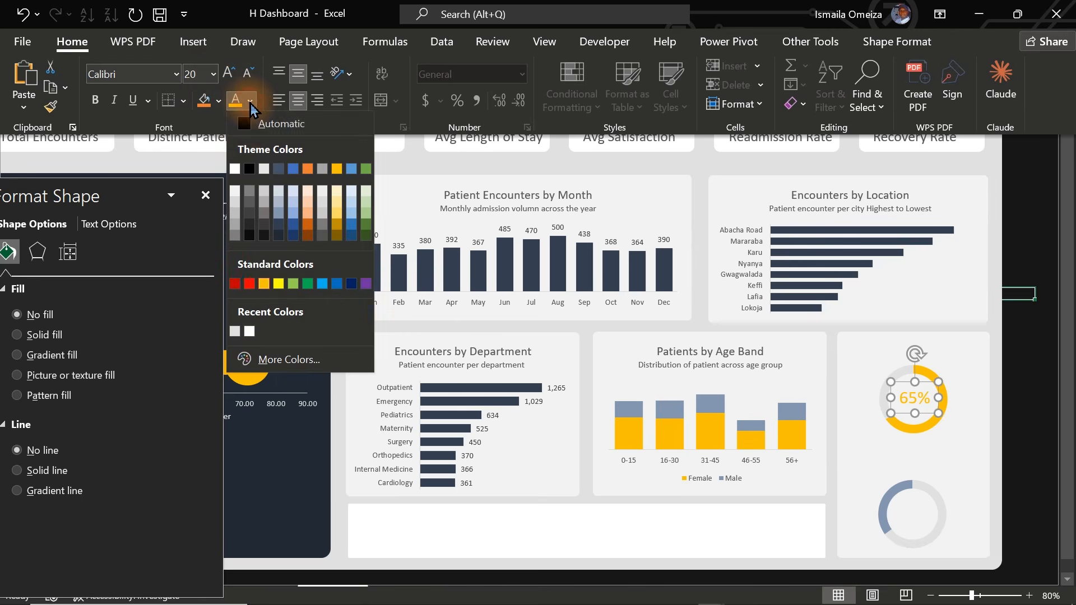
pyautogui.click(337, 235)
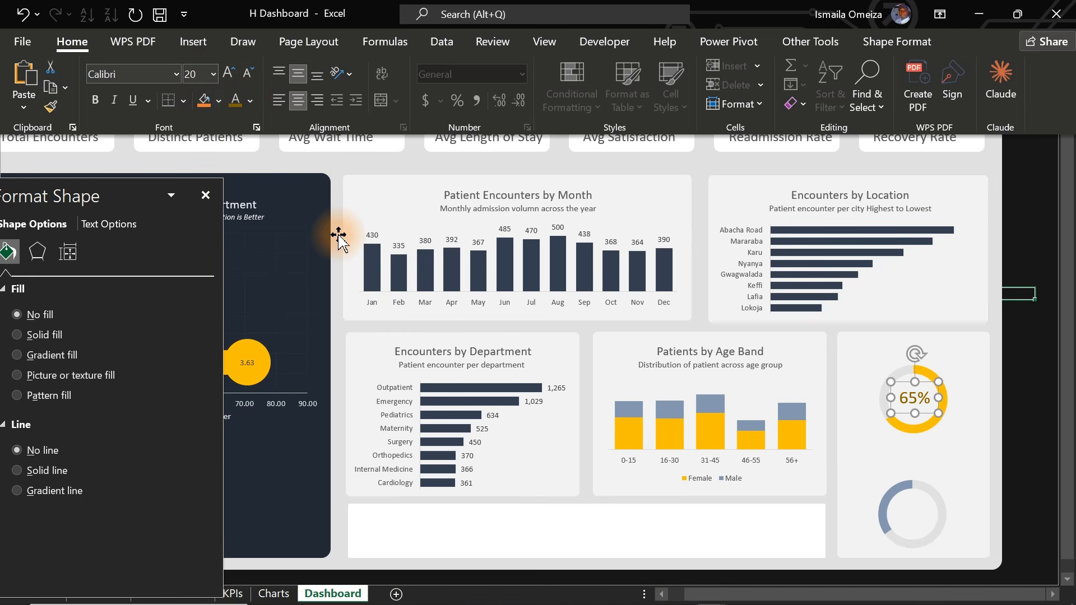
pyautogui.click(250, 101)
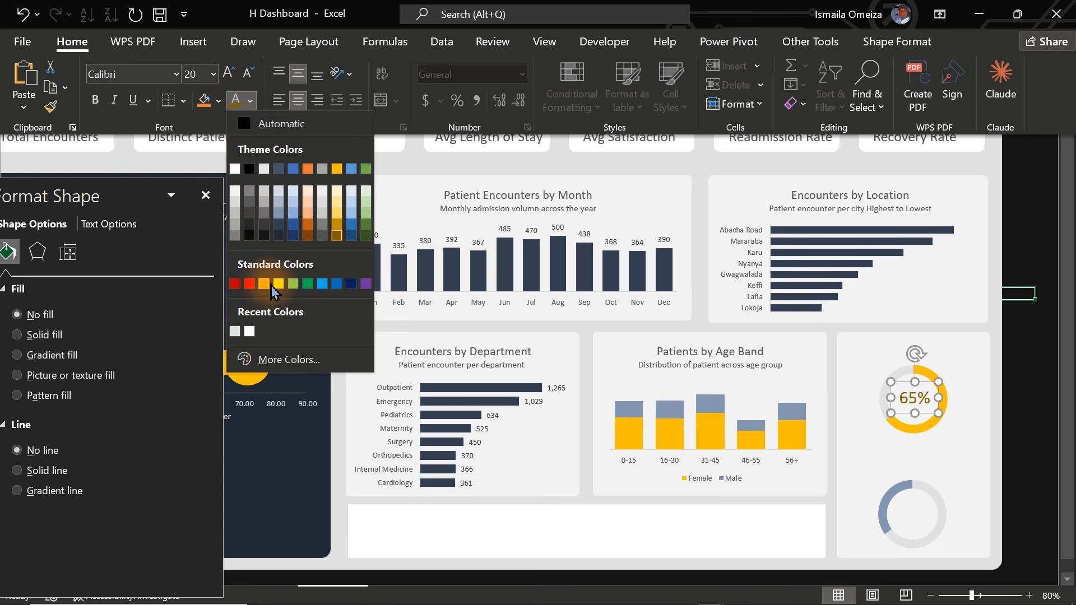
pyautogui.click(272, 285)
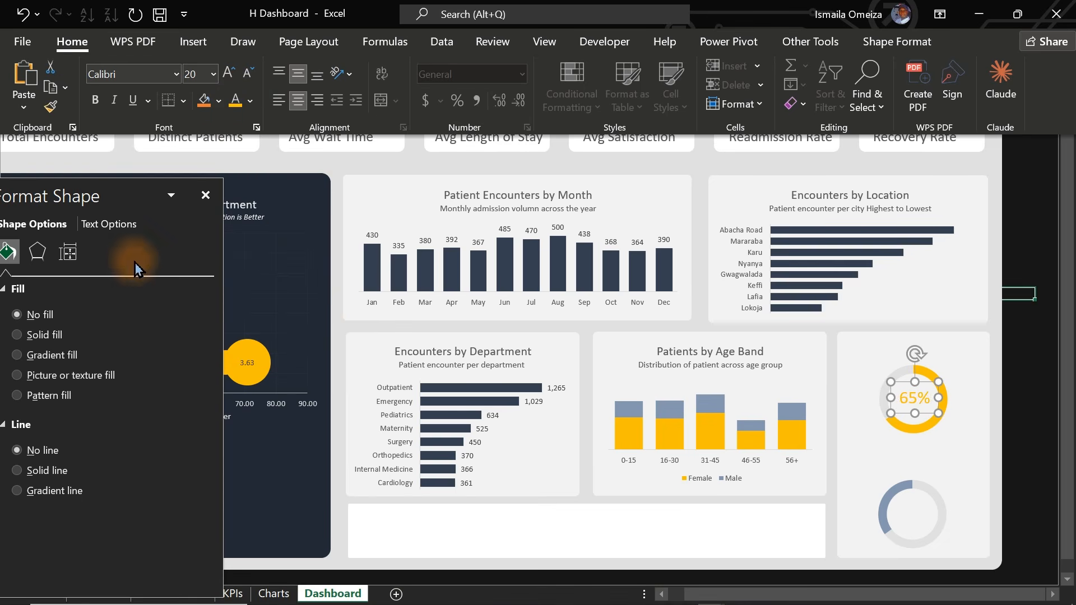
# Try slightly darker custom golds, #FABE00 and #F2B800, as font colour for the 65% label
pyautogui.click(250, 101)
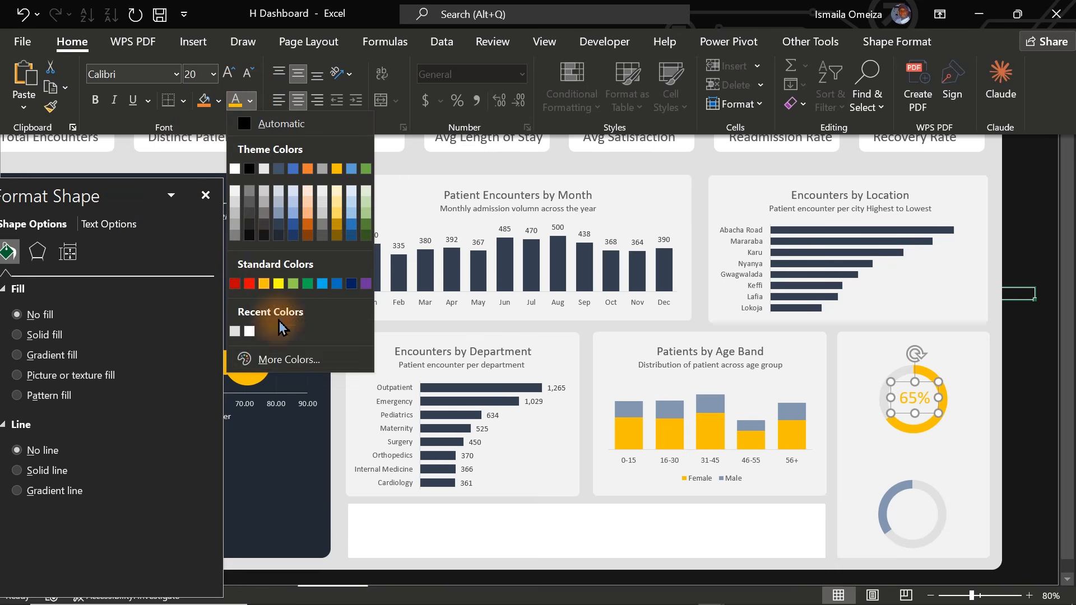
pyautogui.click(283, 359)
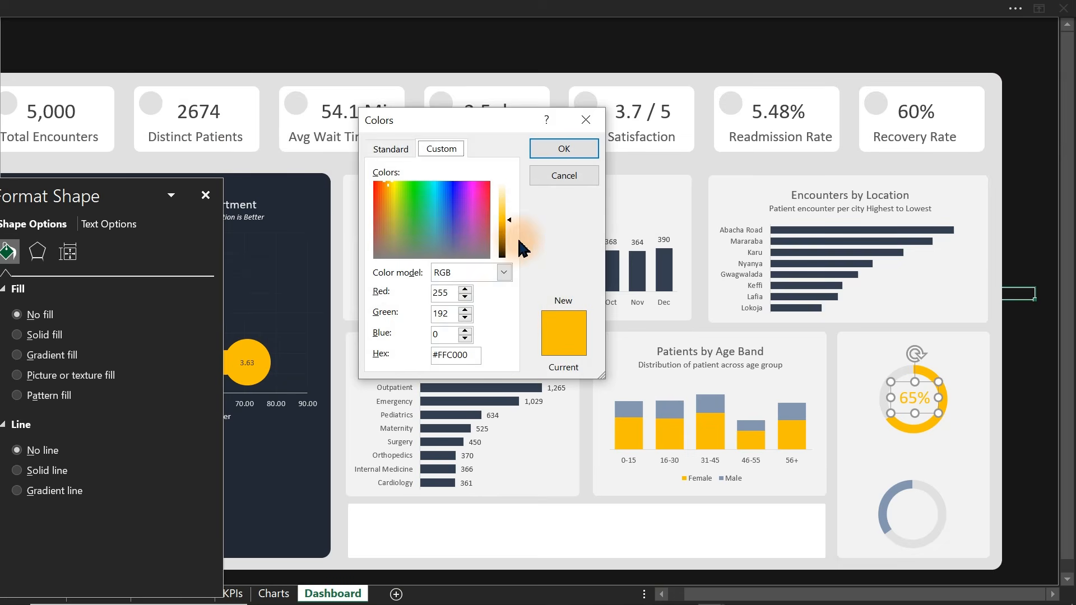
pyautogui.doubleClick(508, 222)
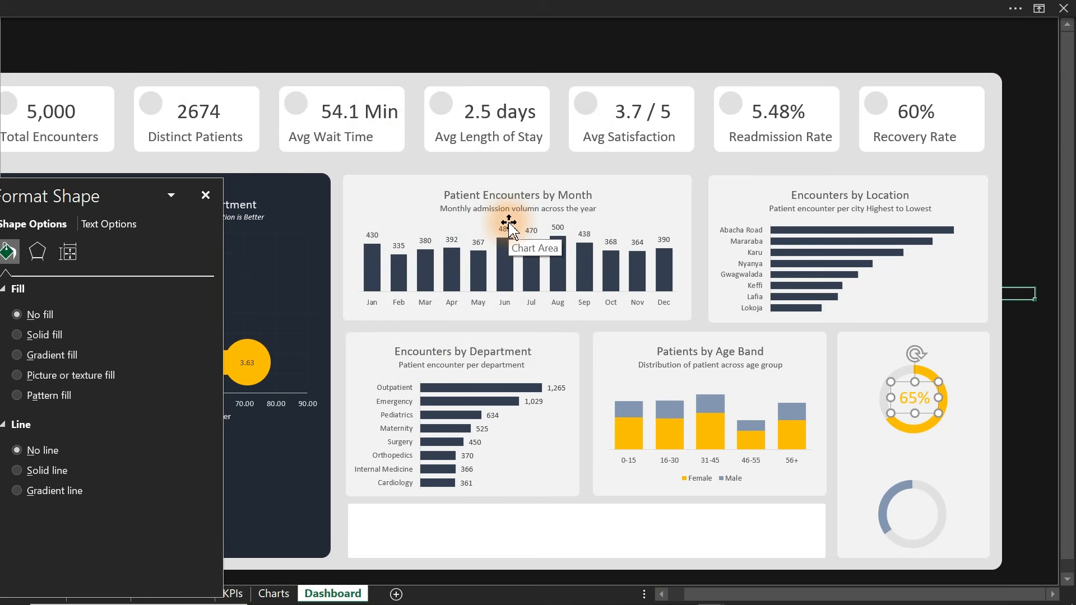
pyautogui.click(192, 6)
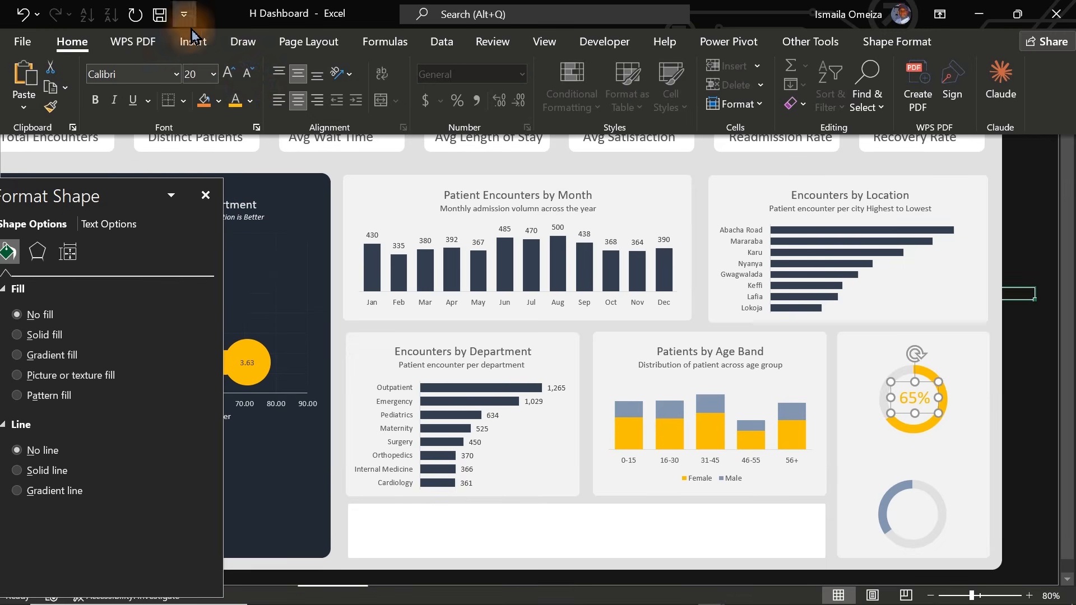
pyautogui.click(250, 101)
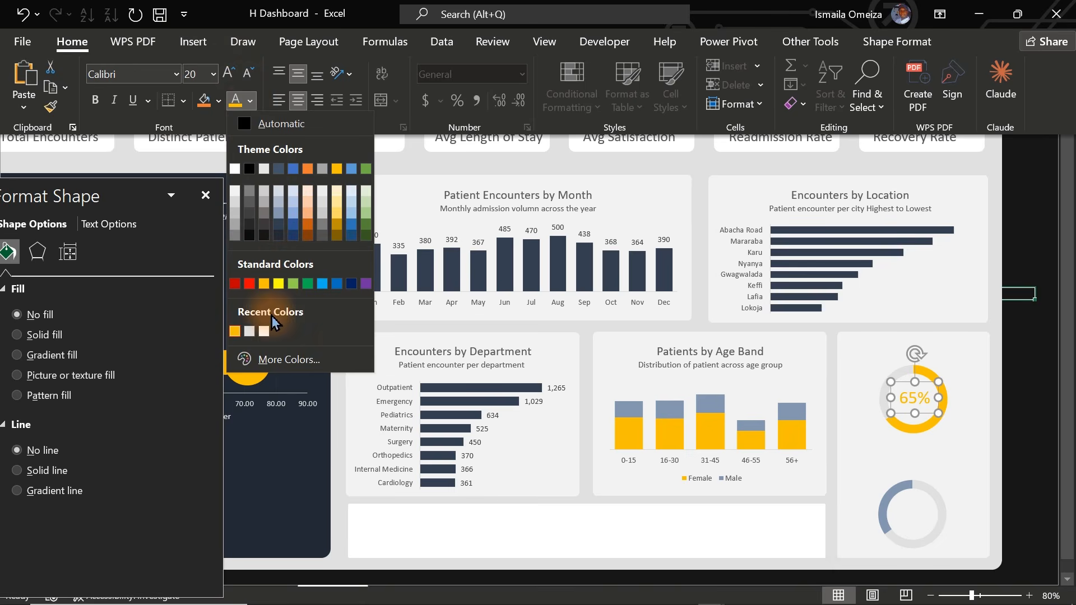
pyautogui.click(279, 359)
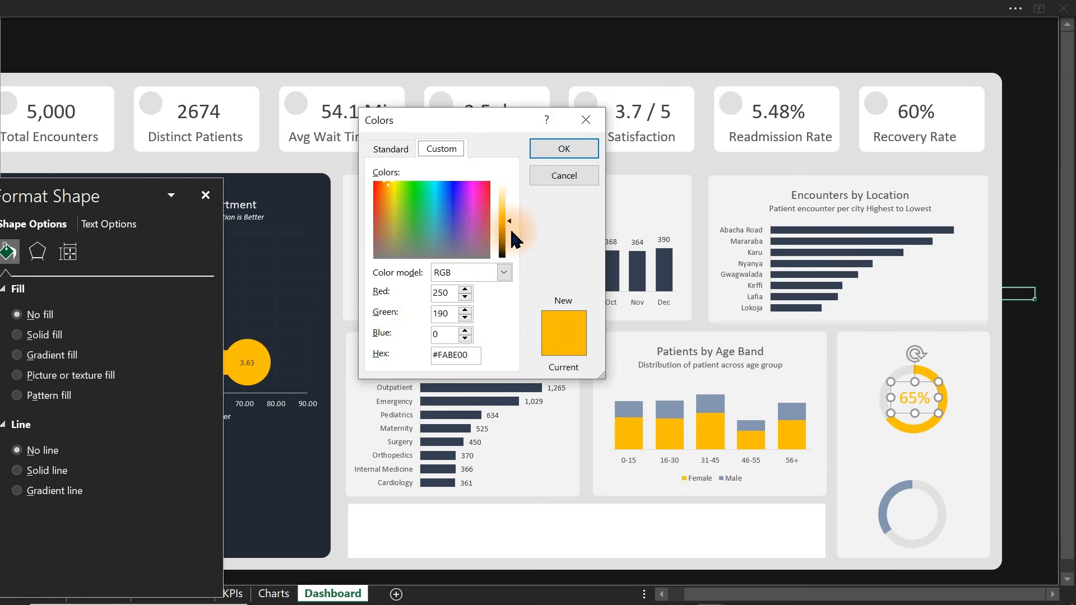
pyautogui.press('Return')
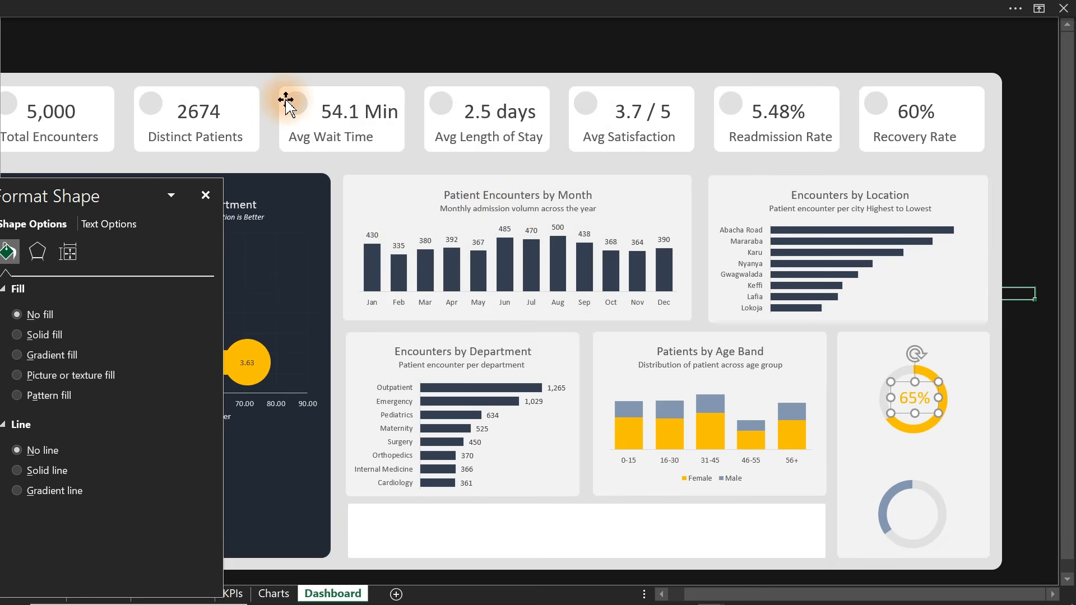
# Set the 65% label's font to the custom dark gold #C49500
pyautogui.click(176, 7)
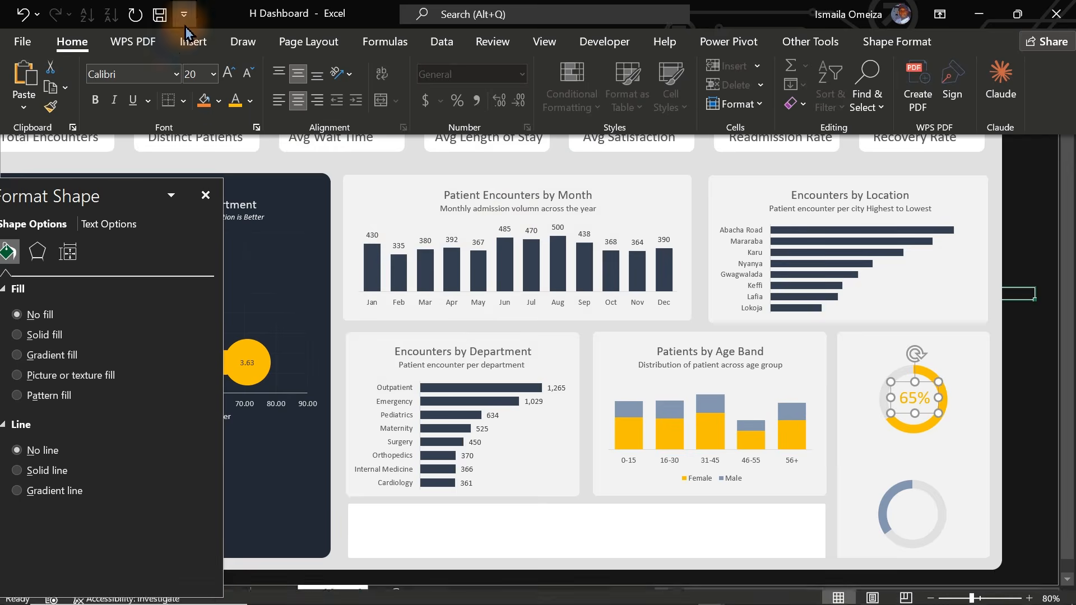
pyautogui.click(253, 102)
pyautogui.click(280, 361)
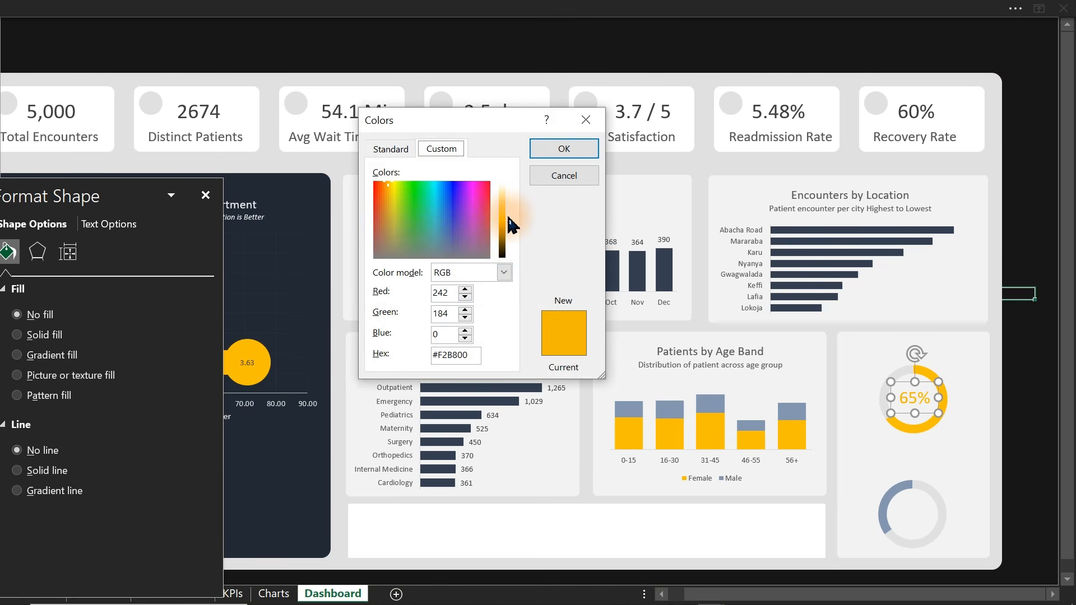
pyautogui.click(508, 217)
pyautogui.moveTo(507, 215)
pyautogui.mouseDown()
pyautogui.moveTo(504, 238)
pyautogui.moveTo(504, 205)
pyautogui.moveTo(506, 228)
pyautogui.mouseUp()
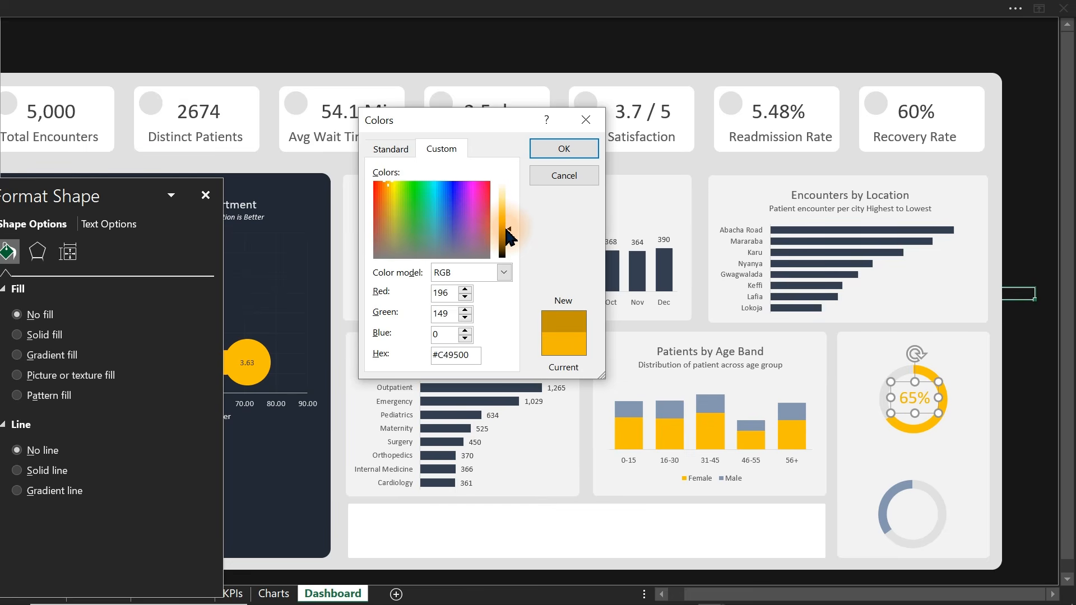
pyautogui.click(566, 149)
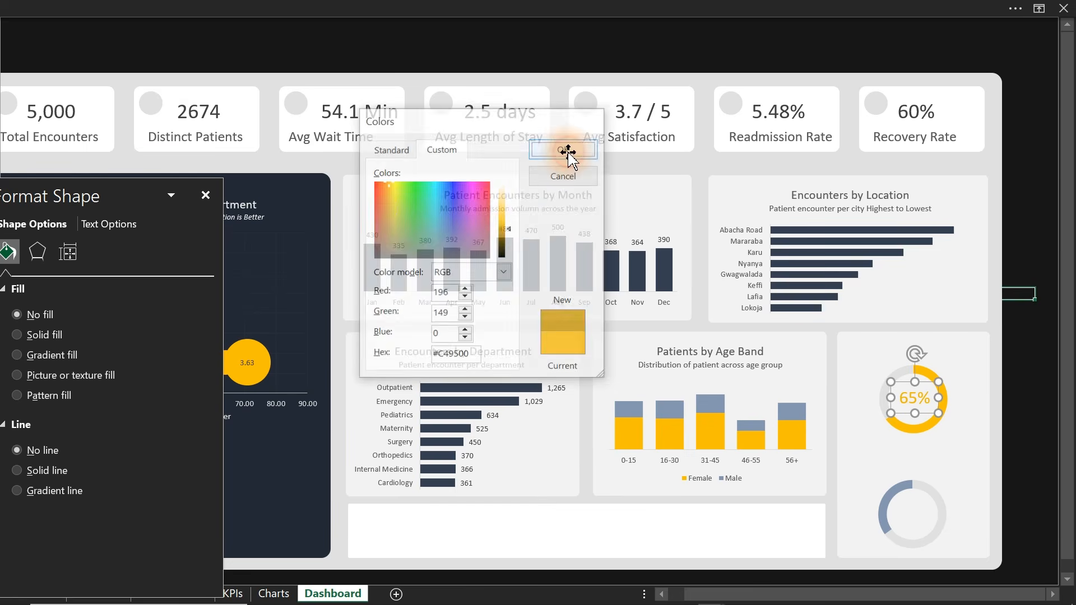
pyautogui.click(883, 411)
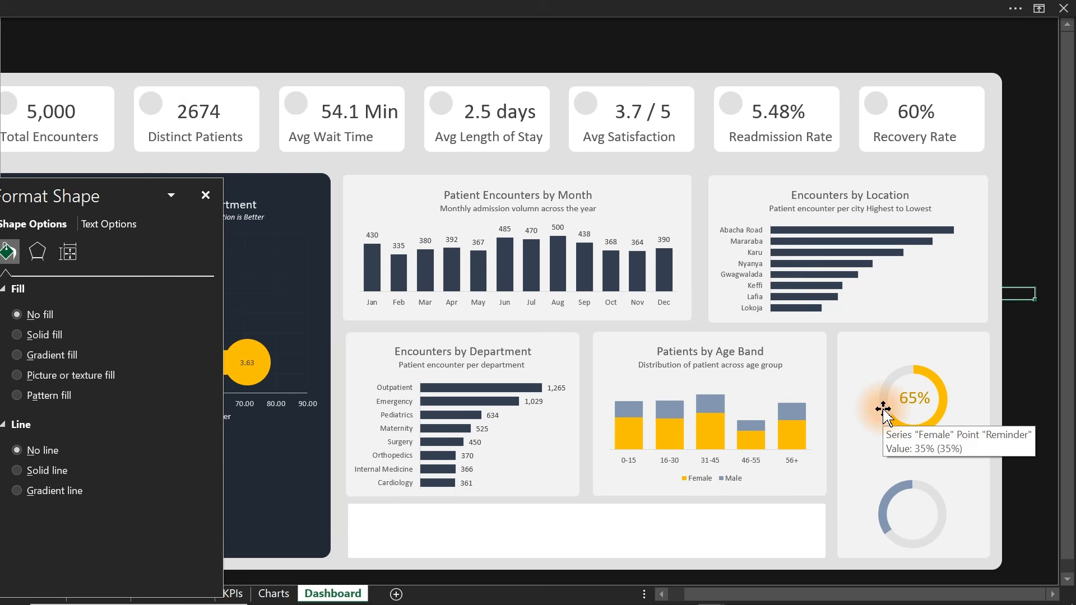
# Duplicate the 65% label and place the copy in the centre of the lower doughnut
pyautogui.click(922, 420)
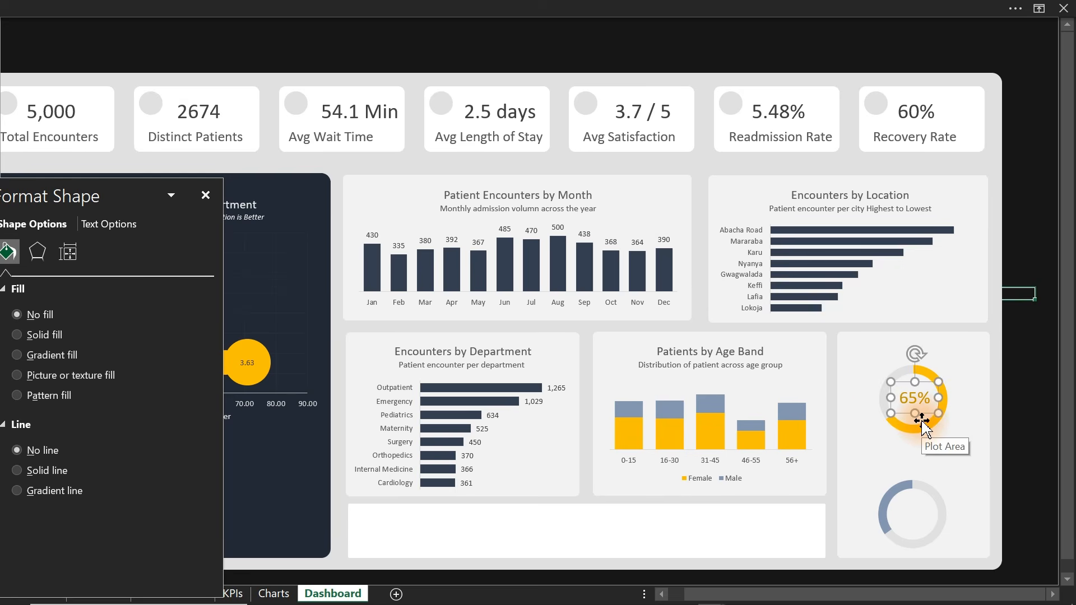
pyautogui.hotkey('ctrl', 'd')
pyautogui.moveTo(930, 417); pyautogui.dragTo(913, 514)
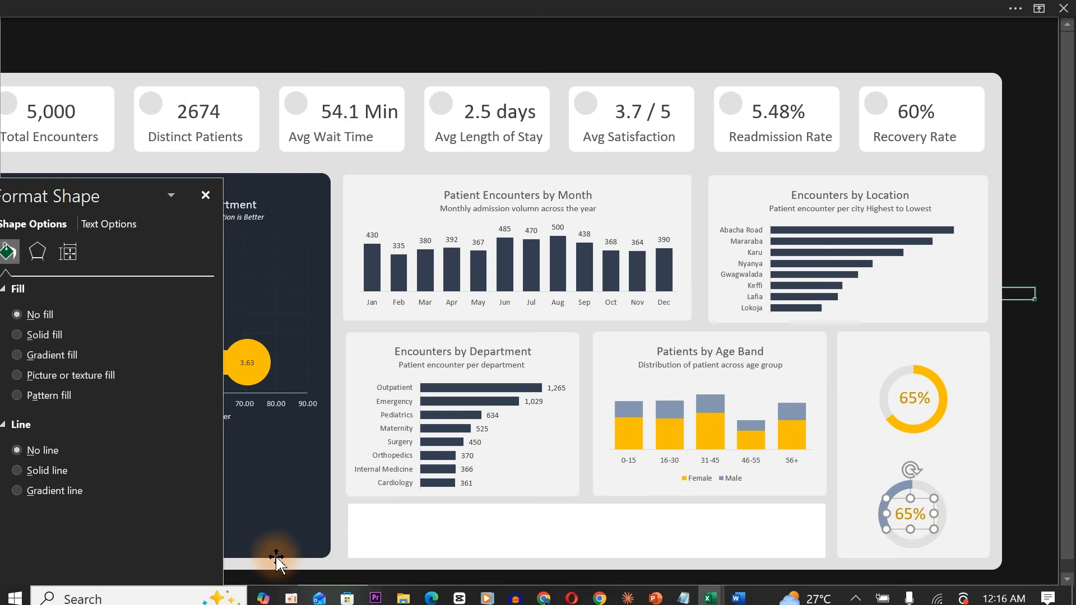
# Link the lower doughnut's label to the Male Pct cell on the Charts sheet
pyautogui.click(274, 594)
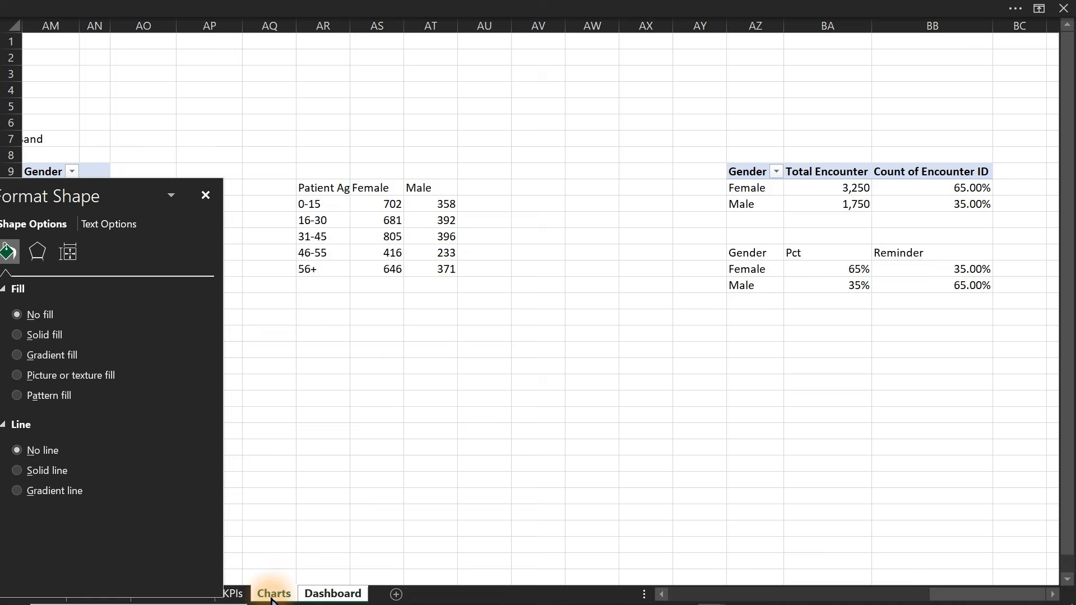
pyautogui.click(867, 294)
pyautogui.hotkey('ctrl', 'pagedown')
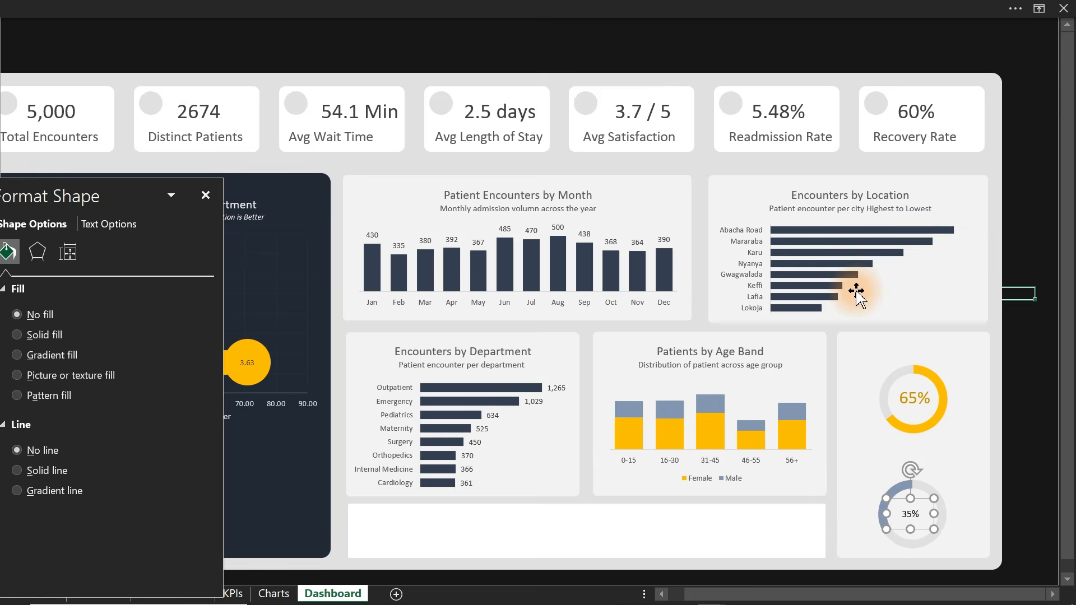
# Copy the upper 65% label's formatting onto the 35% label in the lower doughnut
pyautogui.click(932, 386)
pyautogui.moveTo(259, 4)
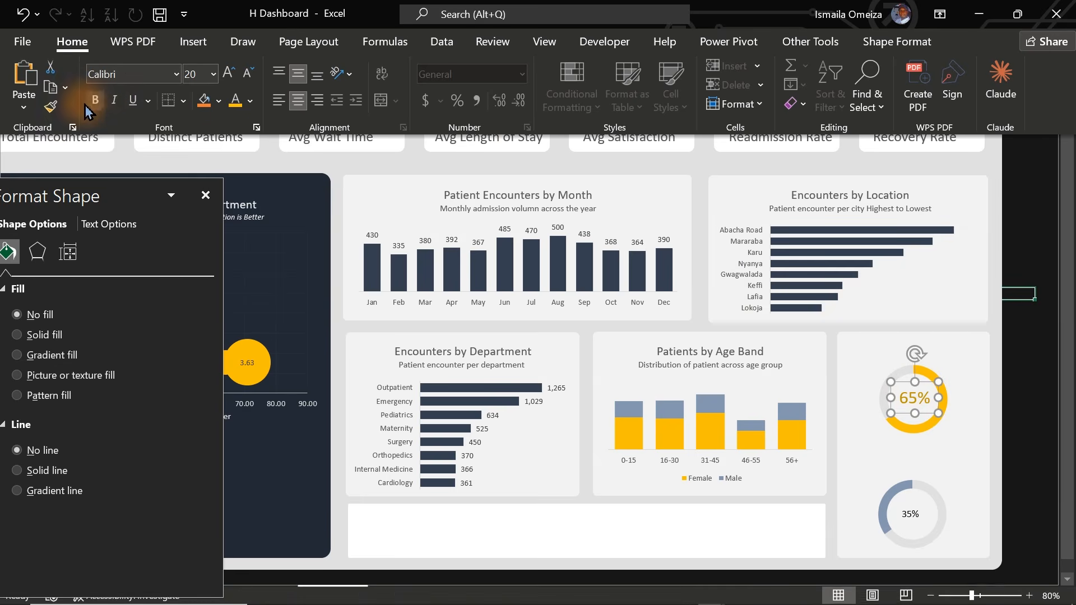
pyautogui.click(50, 107)
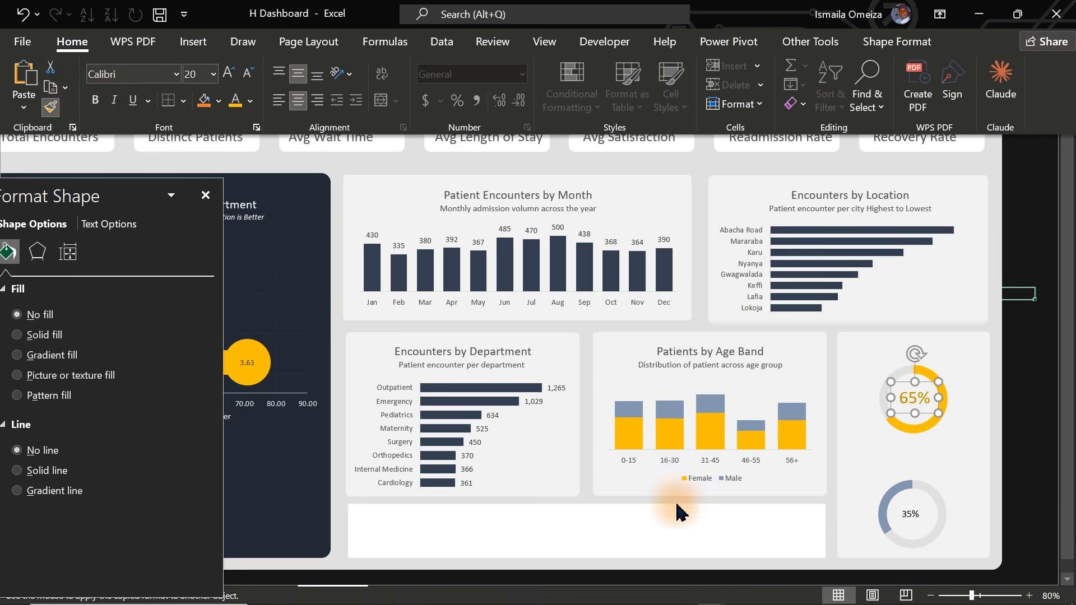
pyautogui.click(910, 518)
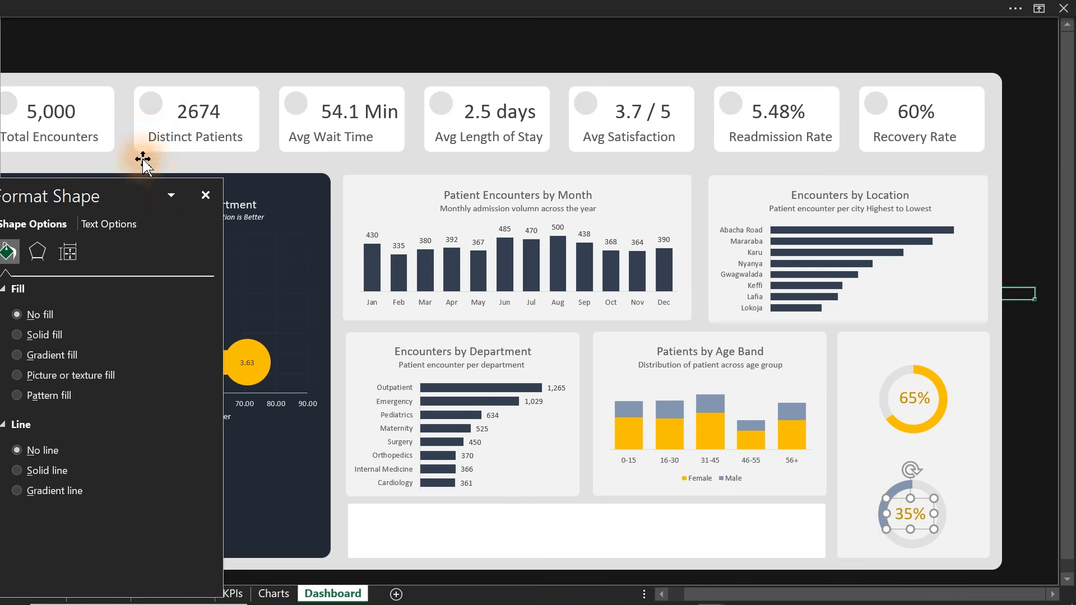
# Change the 35% label's text fill to the blue-grey theme colour that matches its doughnut
pyautogui.click(118, 225)
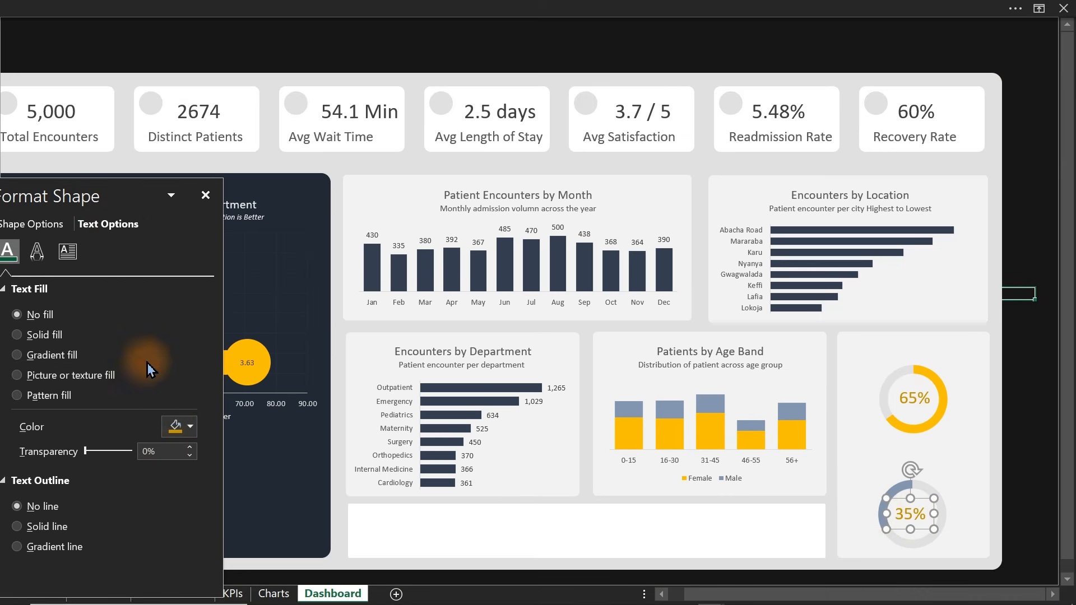
pyautogui.click(185, 427)
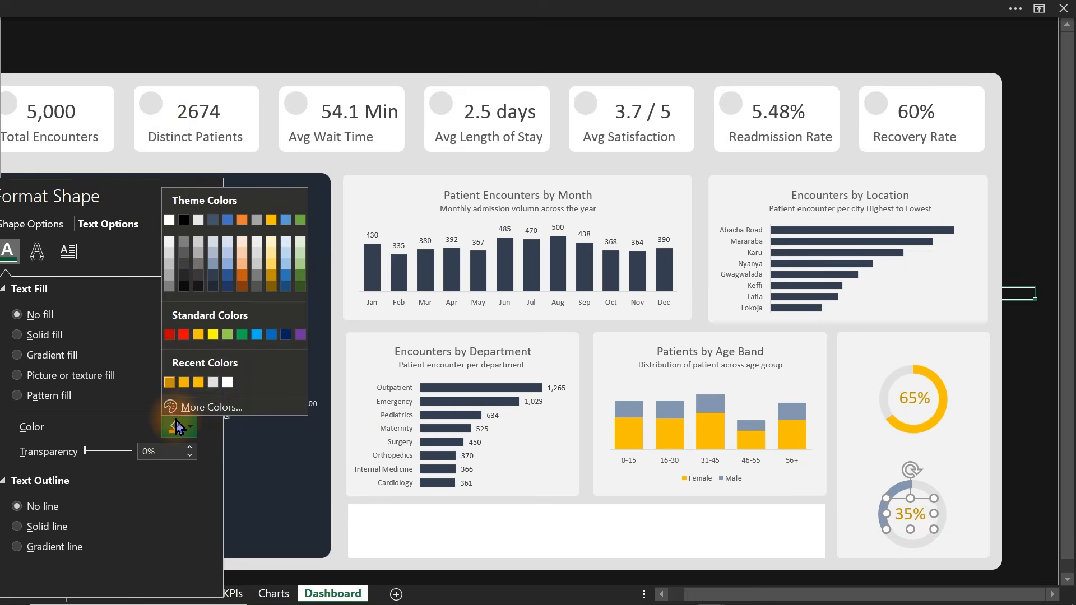
pyautogui.click(213, 275)
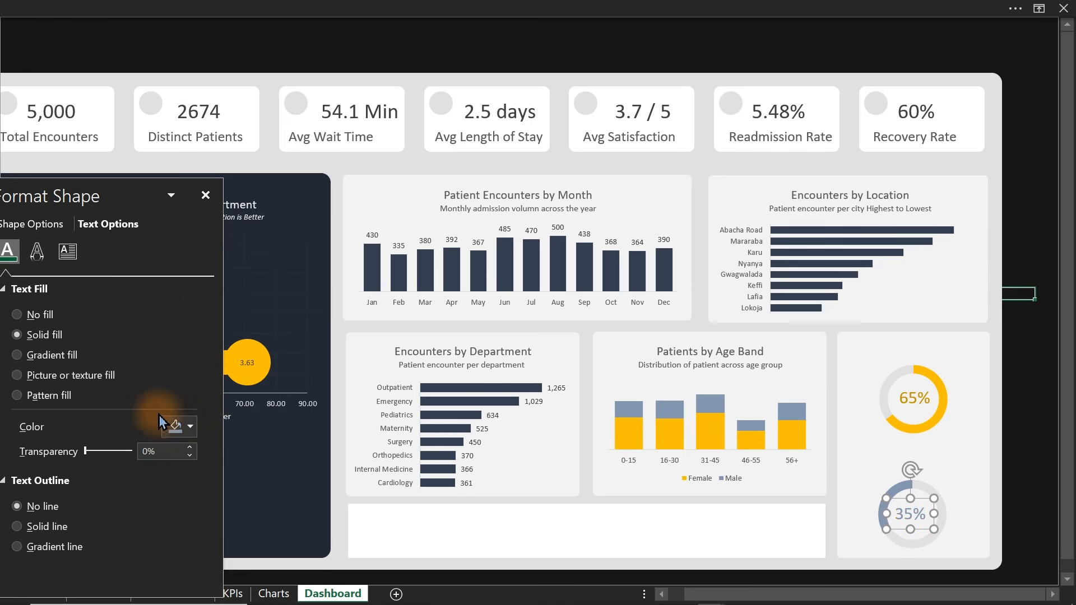
# Change the 35% label's text fill to a darker blue-grey theme colour and deselect the label
pyautogui.click(175, 427)
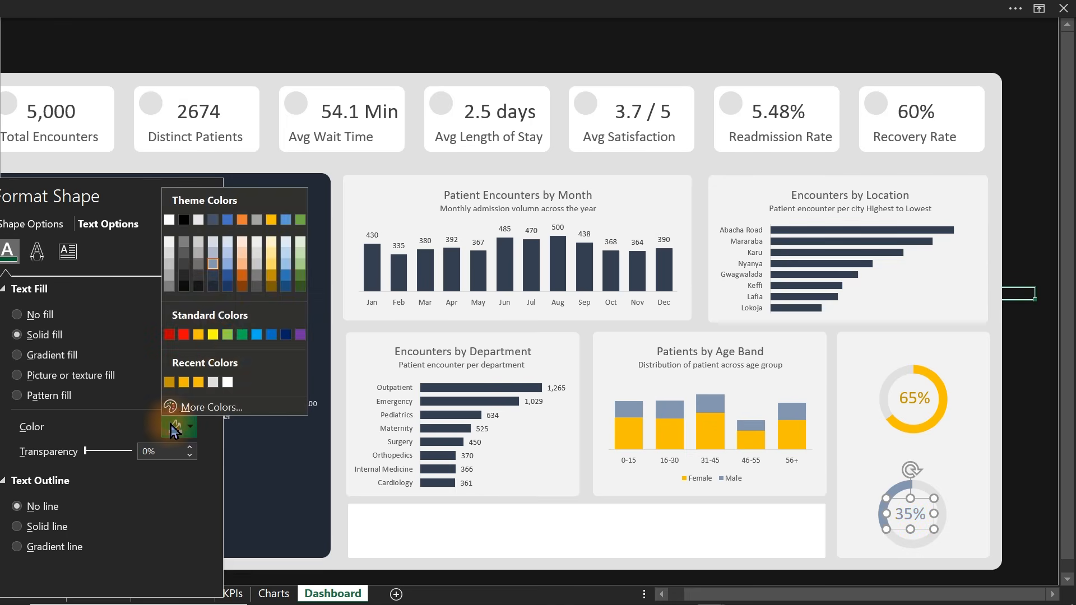
pyautogui.click(213, 278)
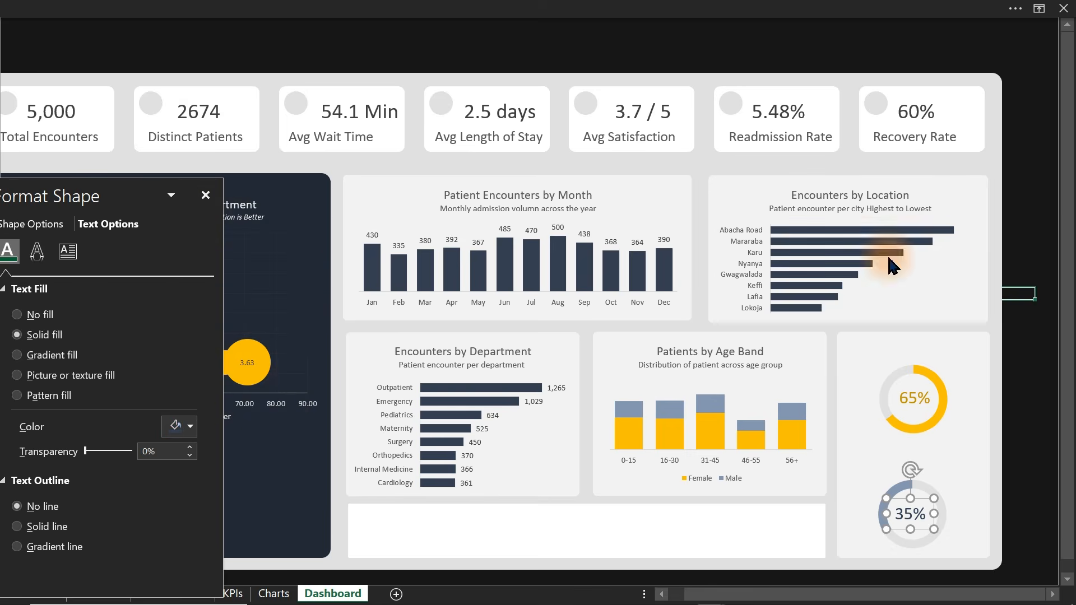
pyautogui.click(1029, 231)
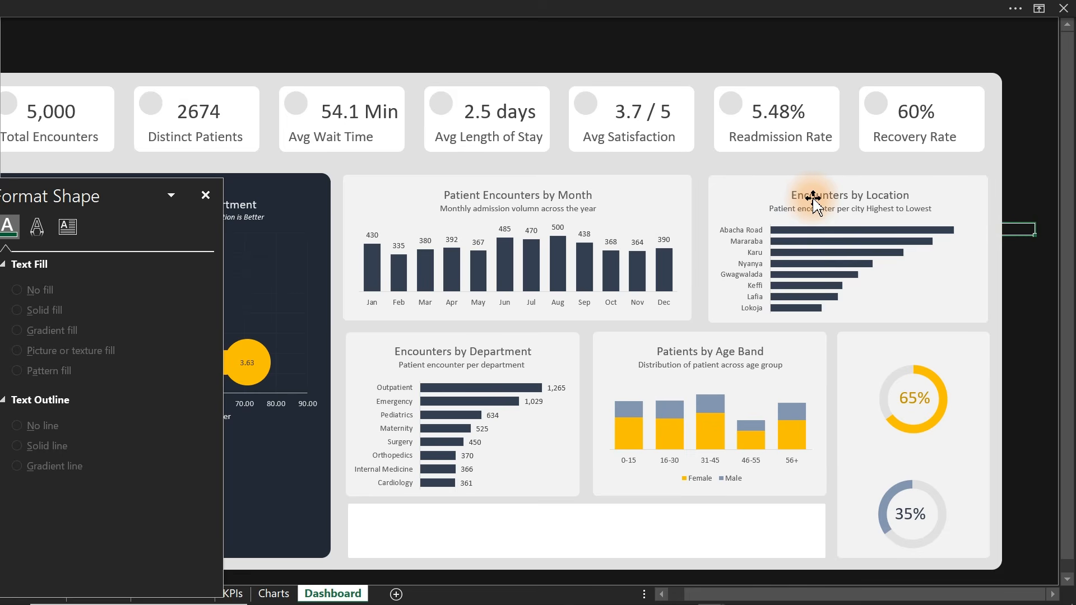
# Duplicate the Readmission Rate label above the upper doughnut and change the copy's text to "Female Patients"
pyautogui.click(770, 136)
pyautogui.moveTo(769, 137); pyautogui.dragTo(893, 345)
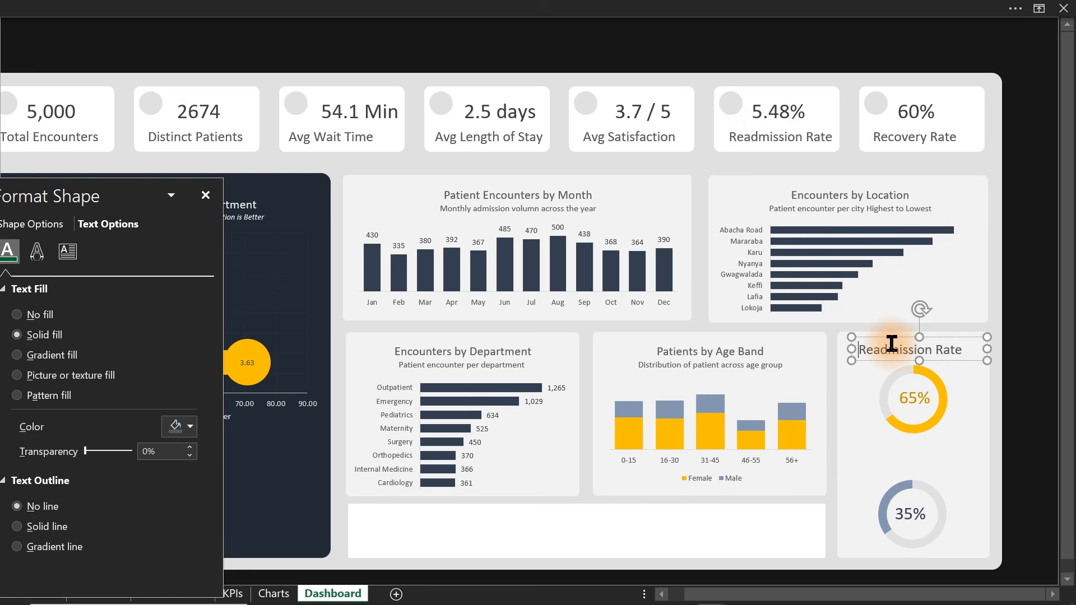
pyautogui.tripleClick(891, 346)
pyautogui.write('Patients')
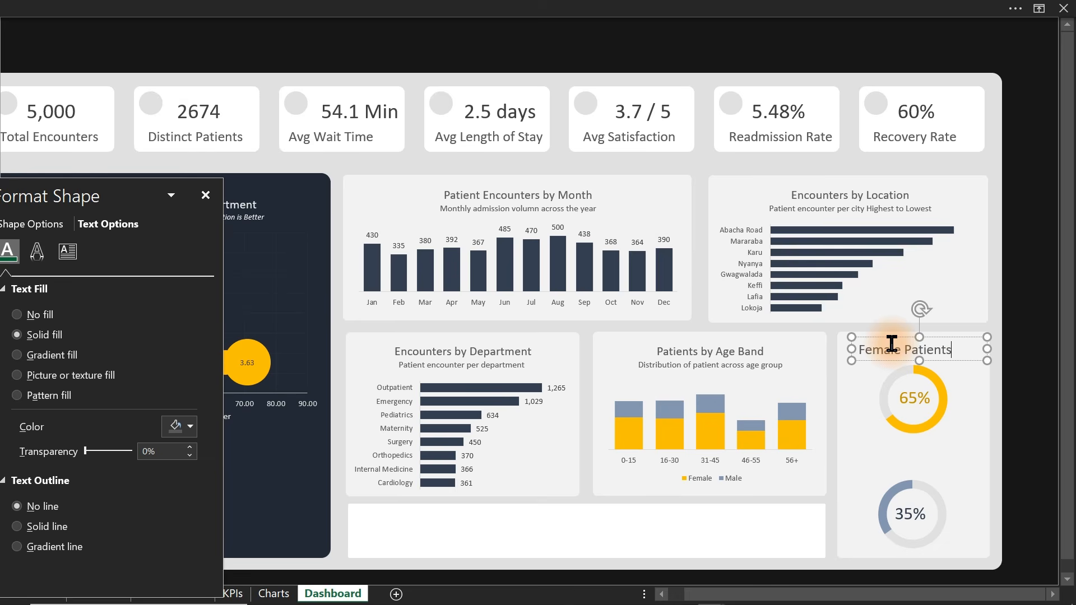
# Narrow the Female Patients text box slightly and centre its text horizontally and vertically
pyautogui.click(980, 344)
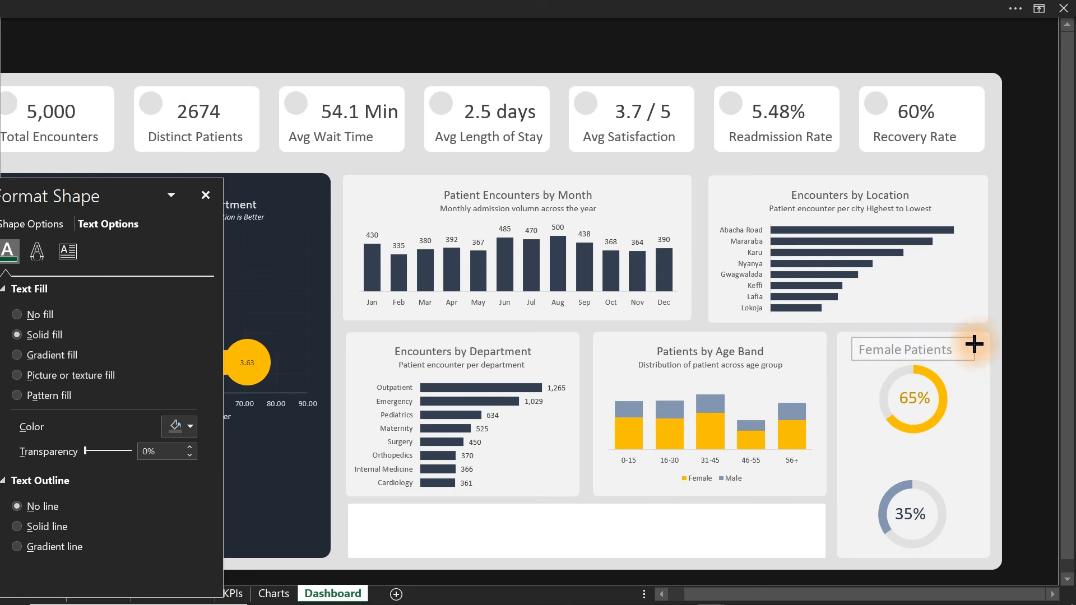
pyautogui.click(348, 6)
pyautogui.click(298, 101)
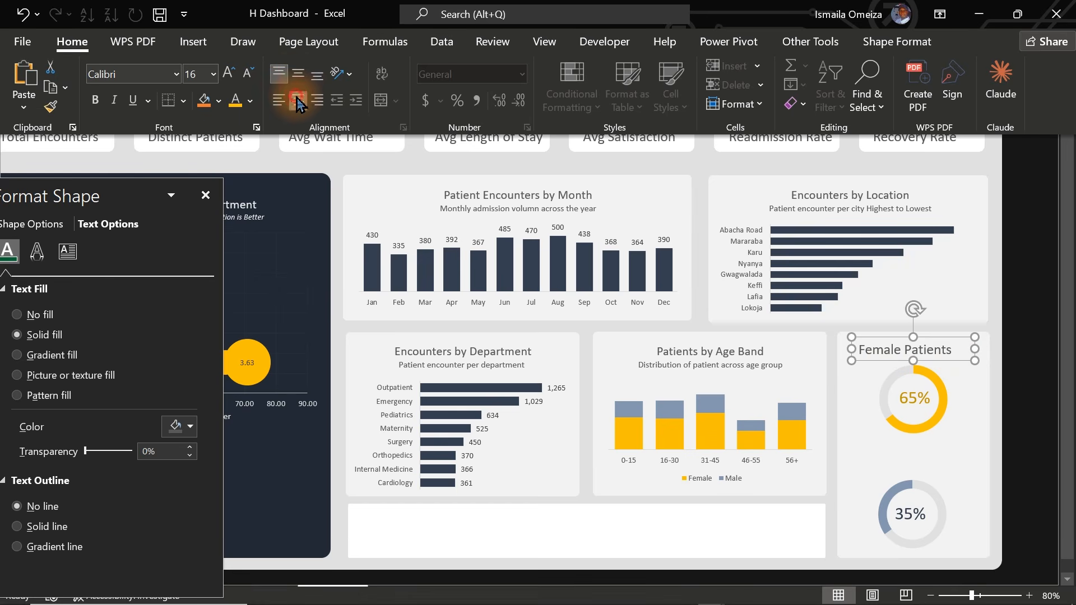
pyautogui.click(298, 73)
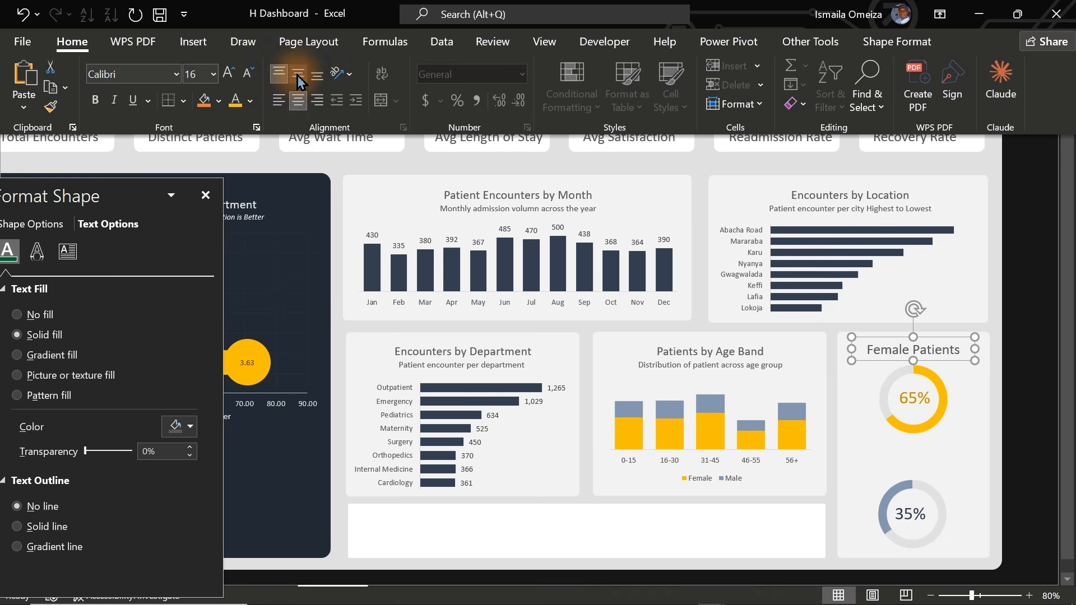
# Duplicate the Female Patients title above the lower doughnut and change the copy's text to "Male Patients"
pyautogui.click(871, 356)
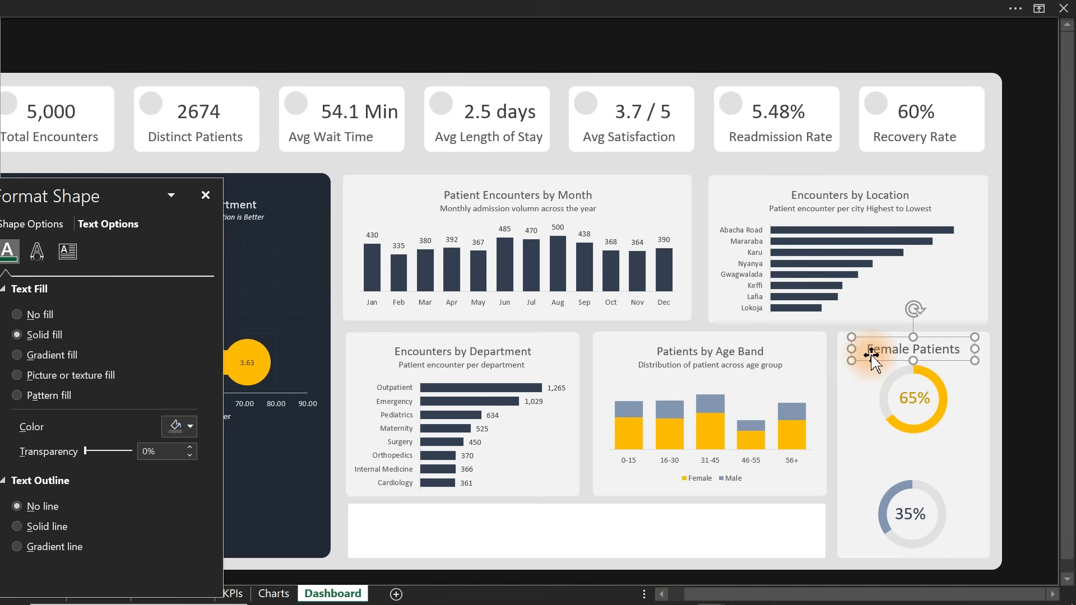
pyautogui.moveTo(872, 356); pyautogui.dragTo(891, 452)
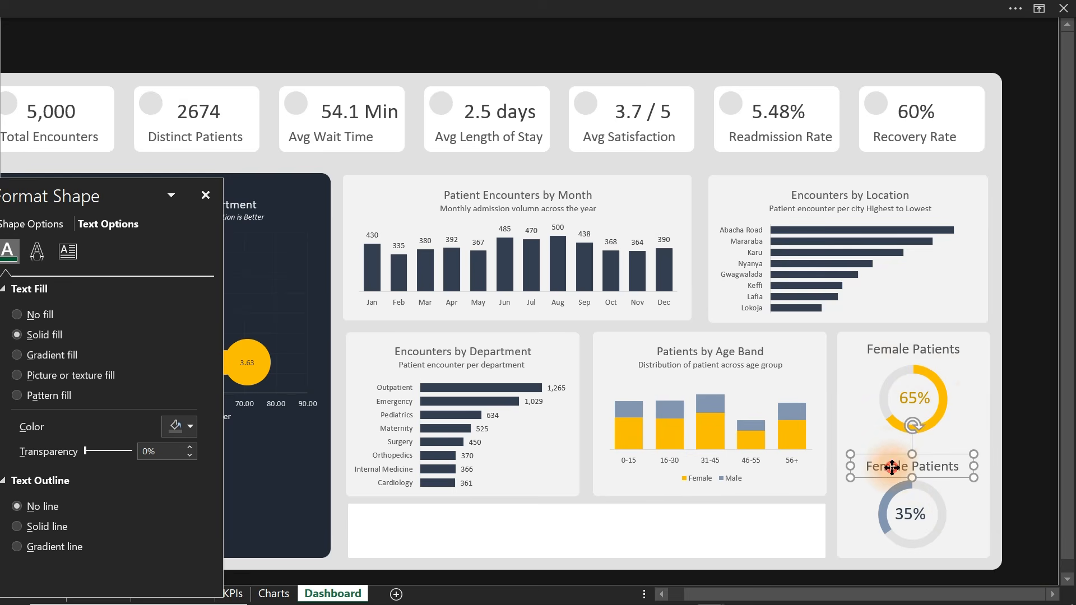
pyautogui.tripleClick(891, 467)
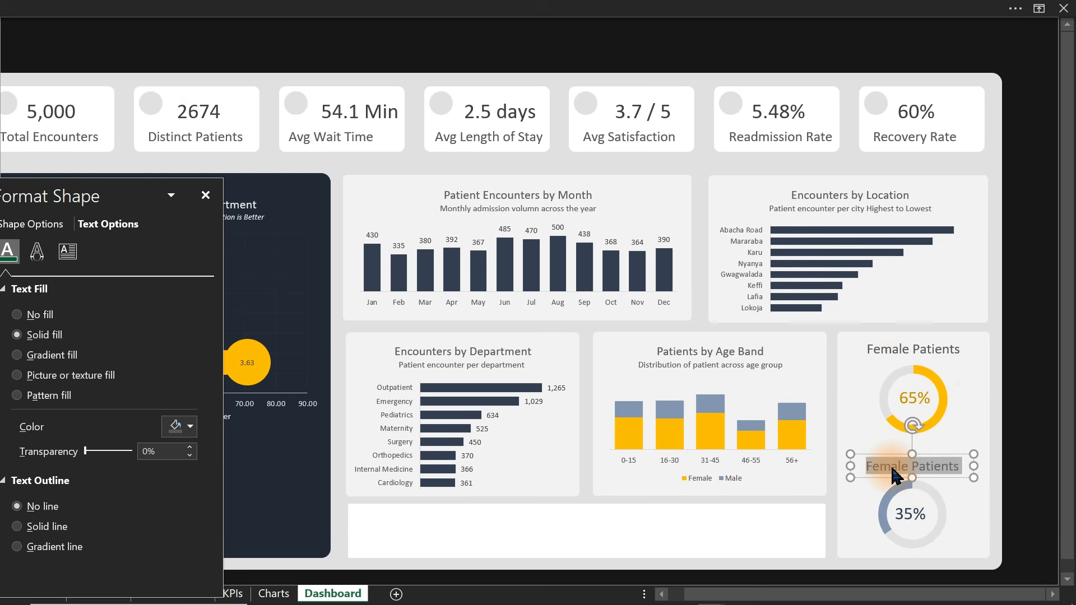
pyautogui.write('Mal')
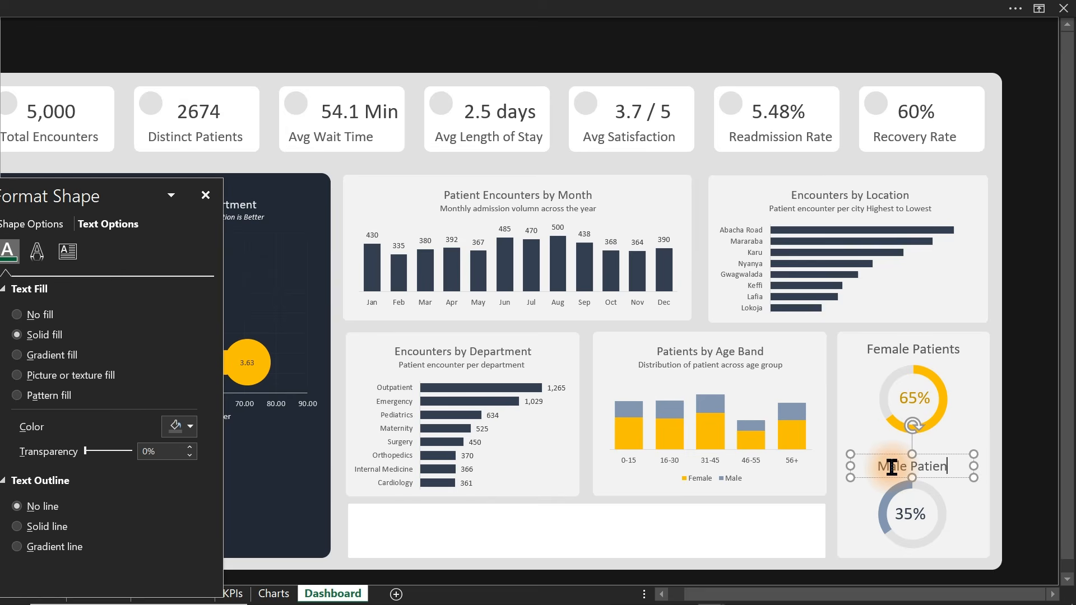
pyautogui.write('e Patients')
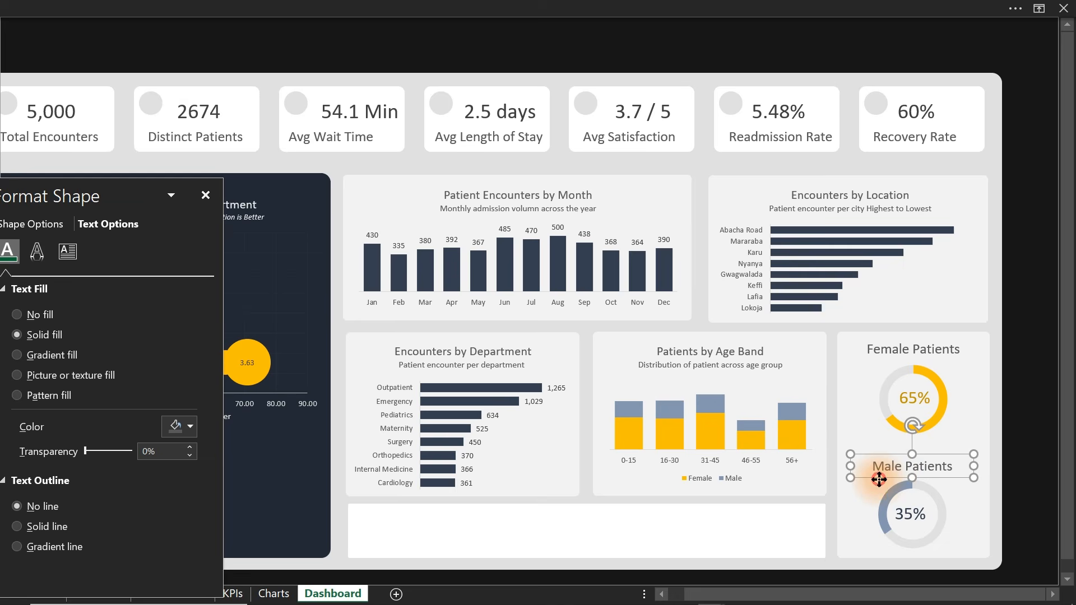
# Reduce the font size of the Female Patients and Male Patients titles together, then deselect them
pyautogui.keyDown('shift'); pyautogui.click(884, 349); pyautogui.keyUp('shift')
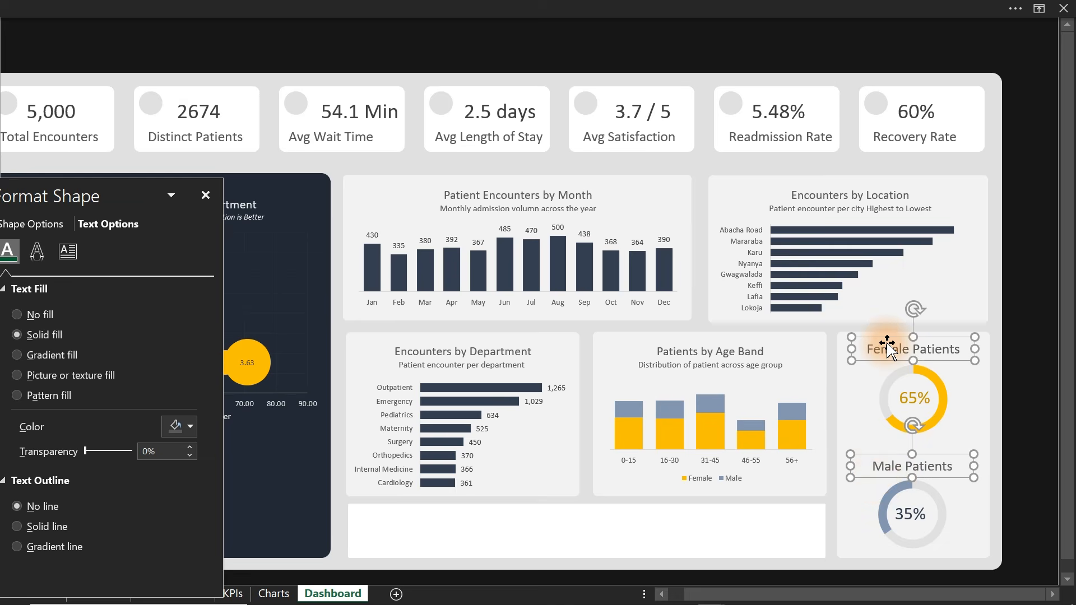
pyautogui.click(426, 11)
pyautogui.click(196, 49)
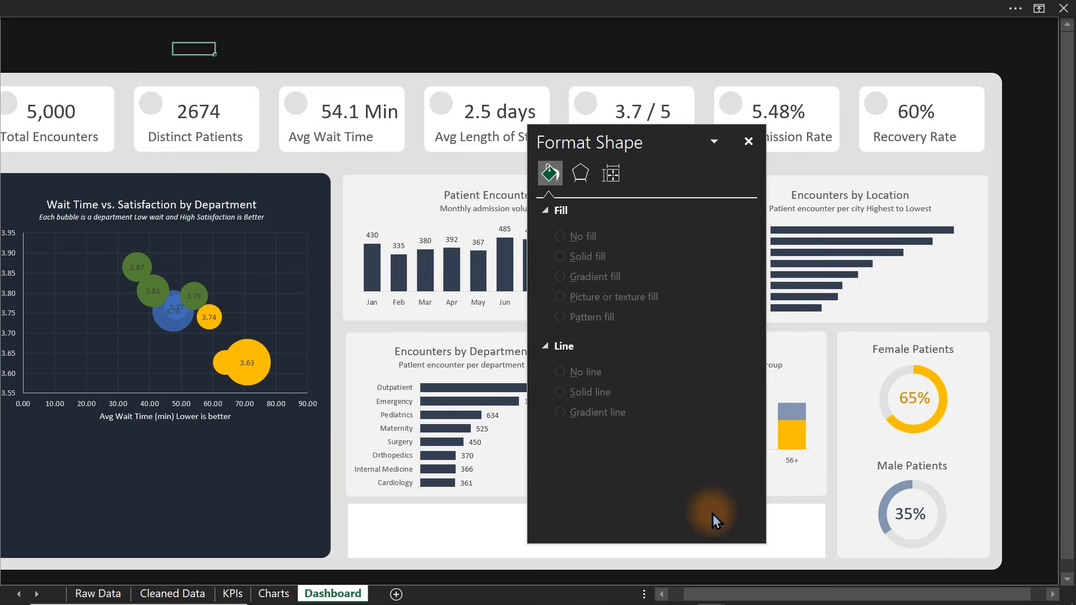
# Close the Format Shape pane so the whole dashboard is unobstructed
pyautogui.moveTo(719, 593); pyautogui.dragTo(685, 594)
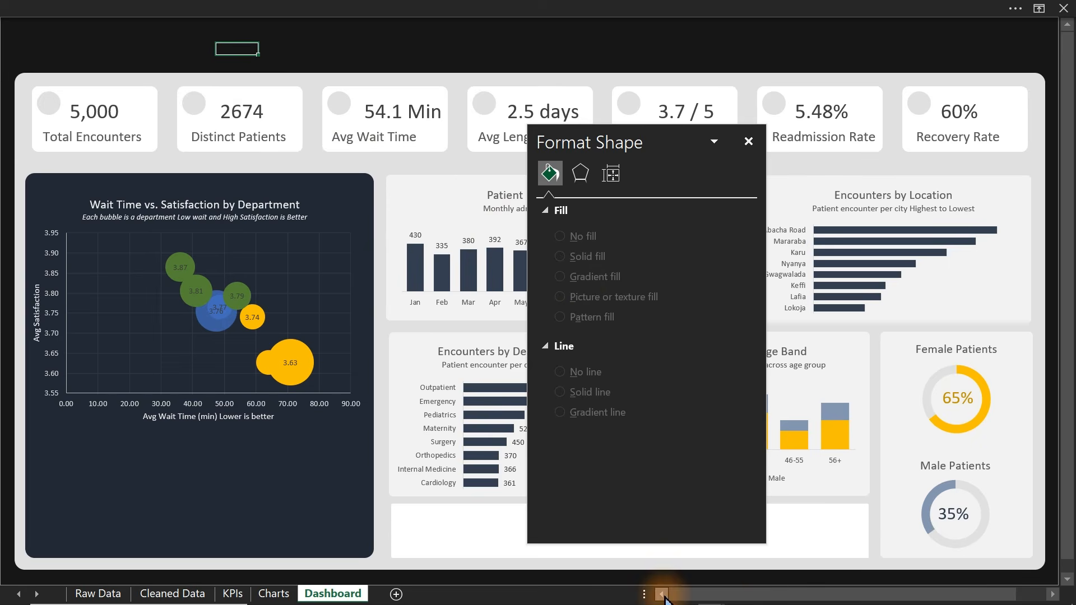
pyautogui.click(747, 143)
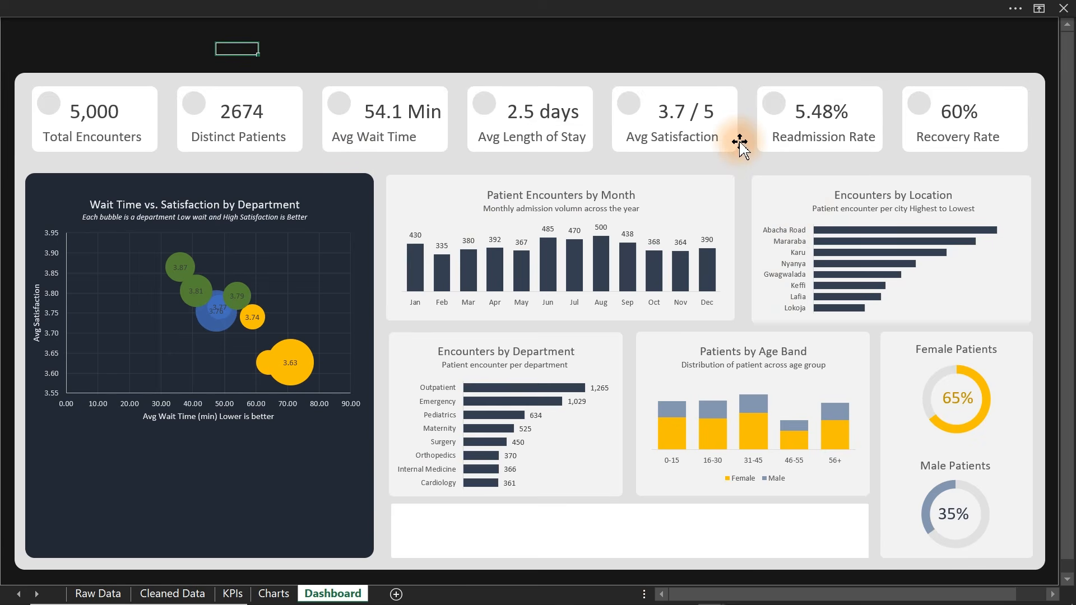
pyautogui.click(601, 39)
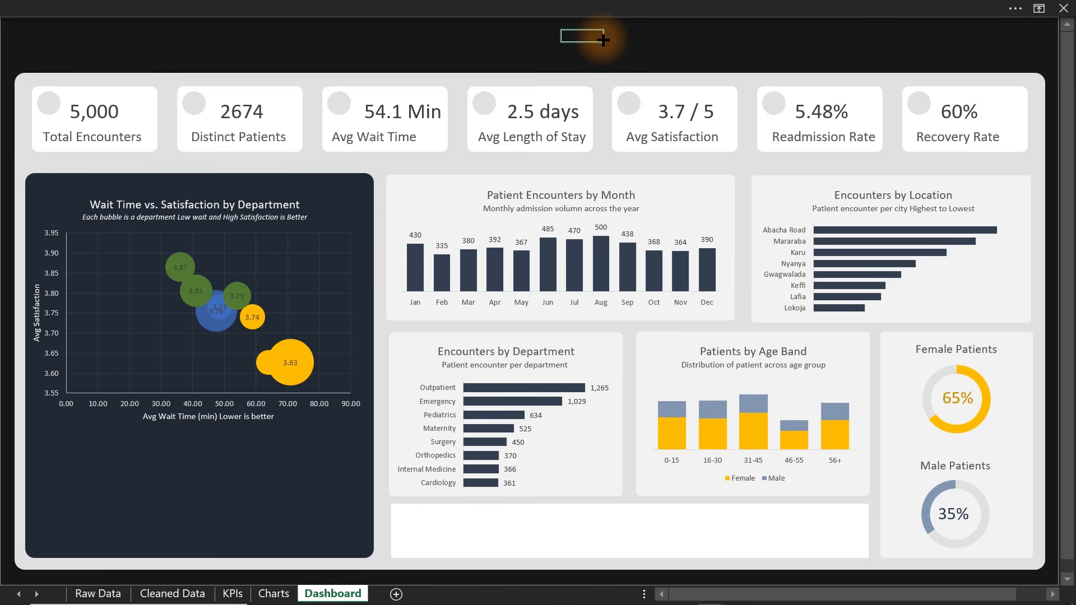
pyautogui.click(191, 40)
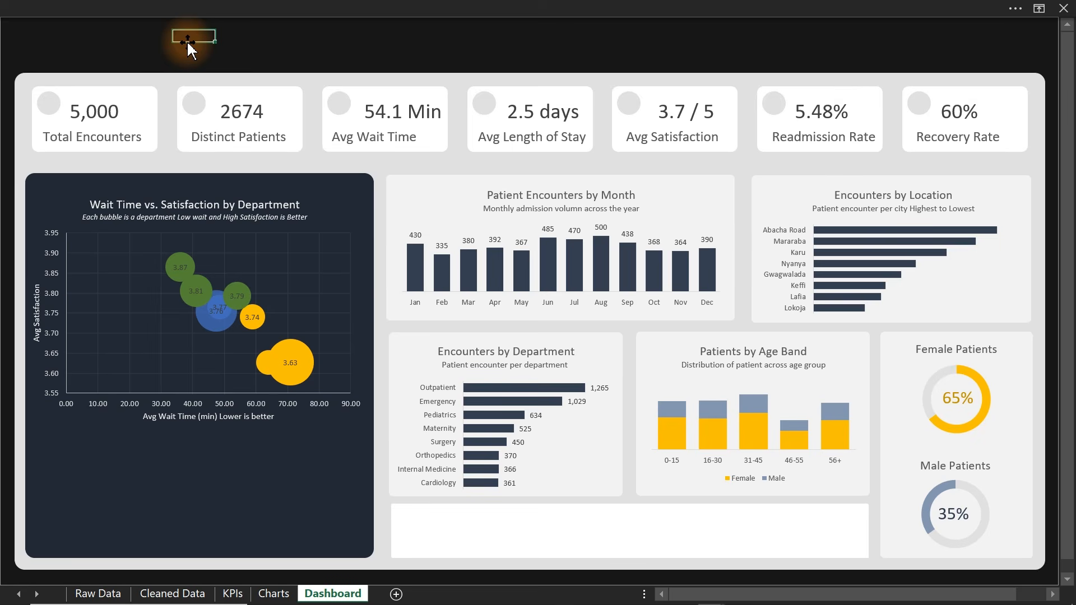
# Capture a rectangular screen snip of the Wait Time vs. Satisfaction by Department bubble chart
pyautogui.press('super+shift+s')
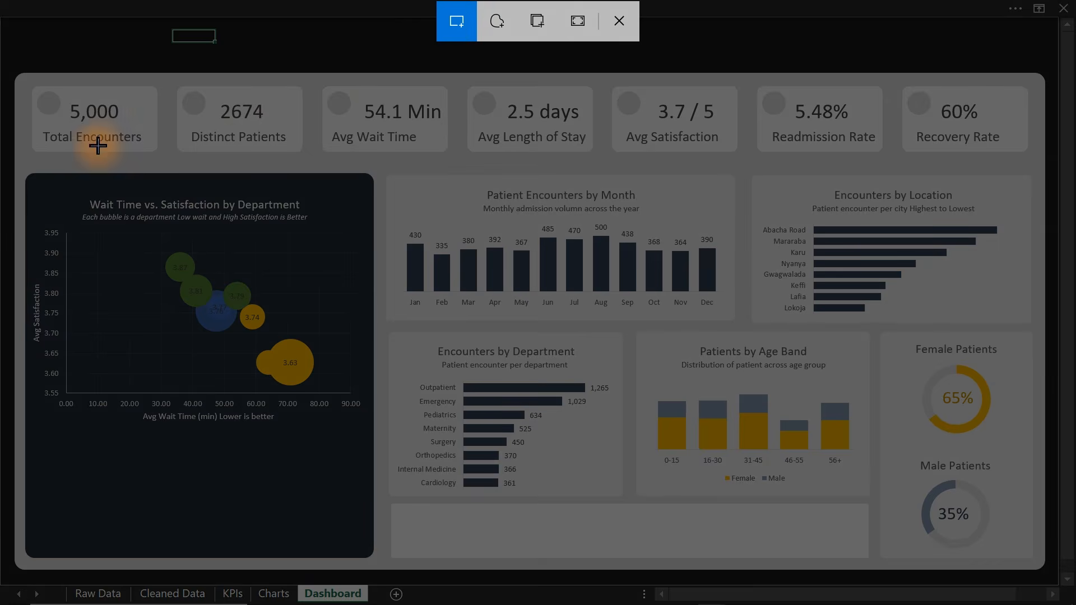
pyautogui.moveTo(20, 171); pyautogui.dragTo(374, 427)
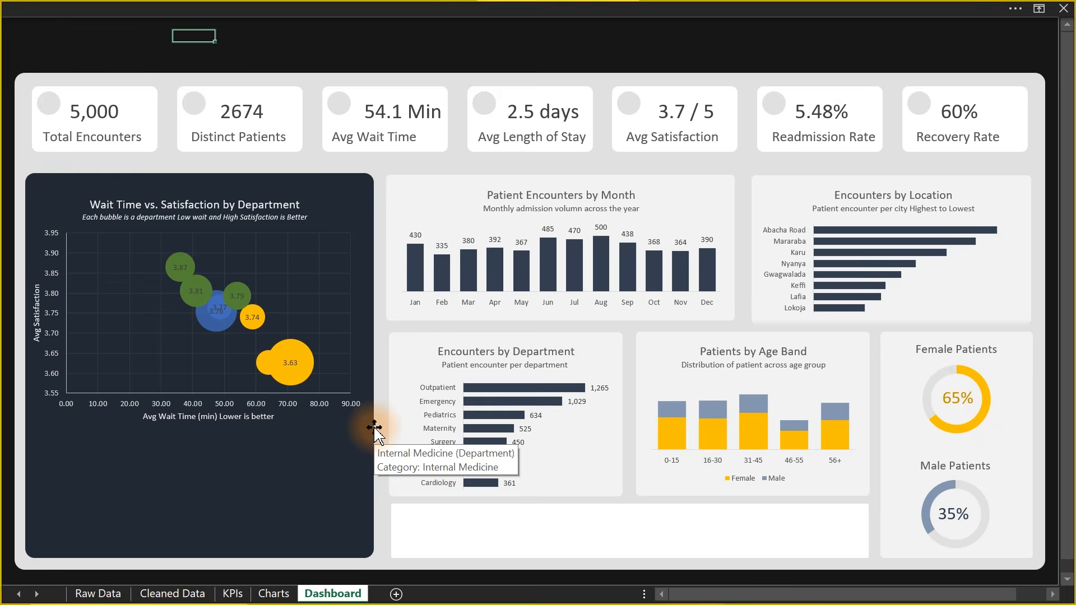
pyautogui.press('super+shift+s')
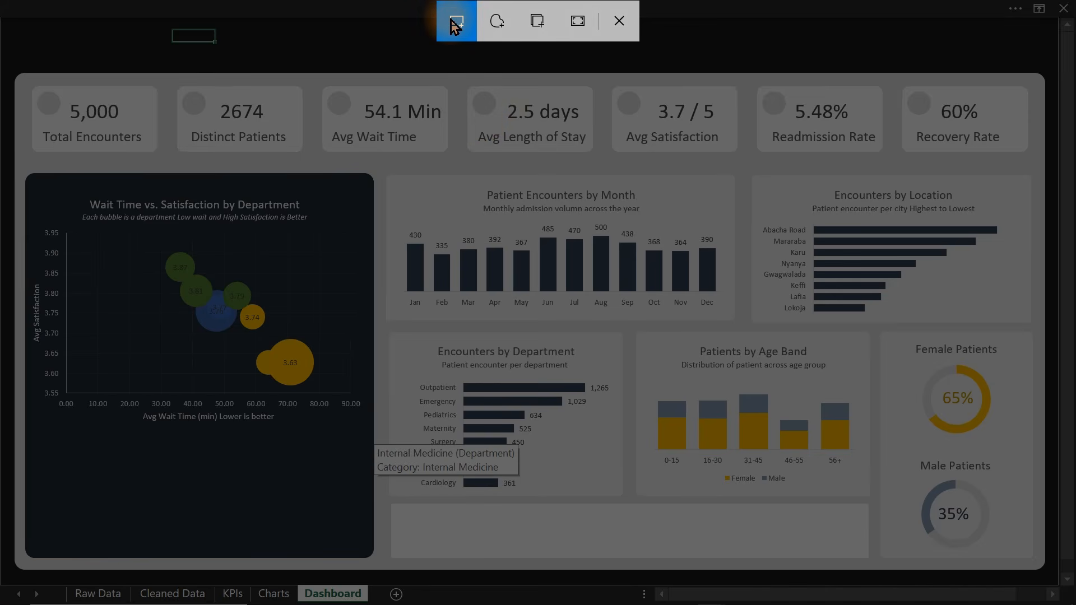
pyautogui.click(618, 21)
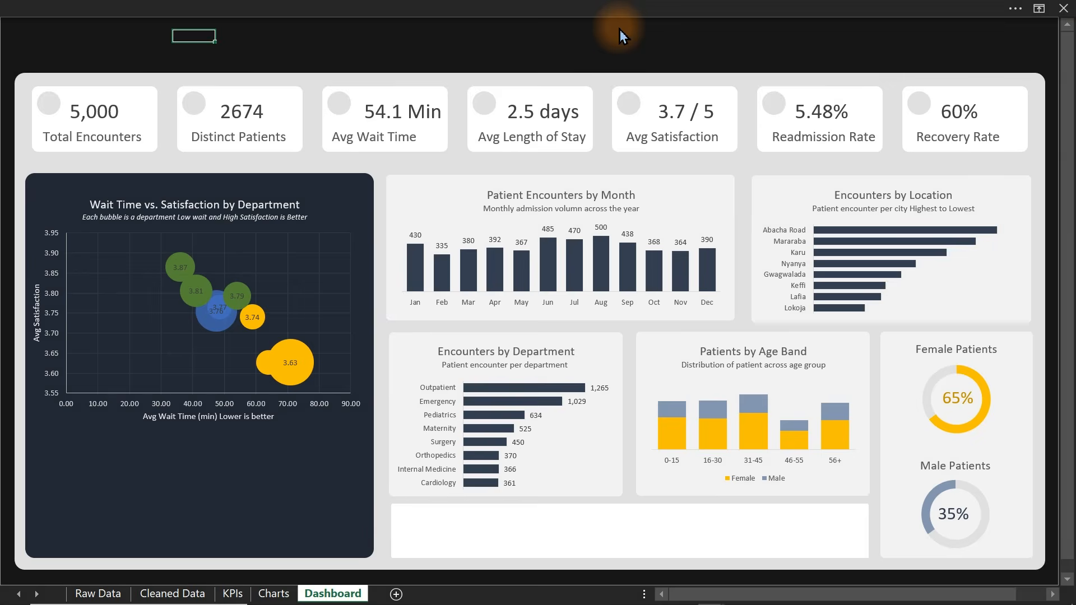
# Open the Claude add-in and paste the bubble chart snip into its reply box
pyautogui.click(590, 45)
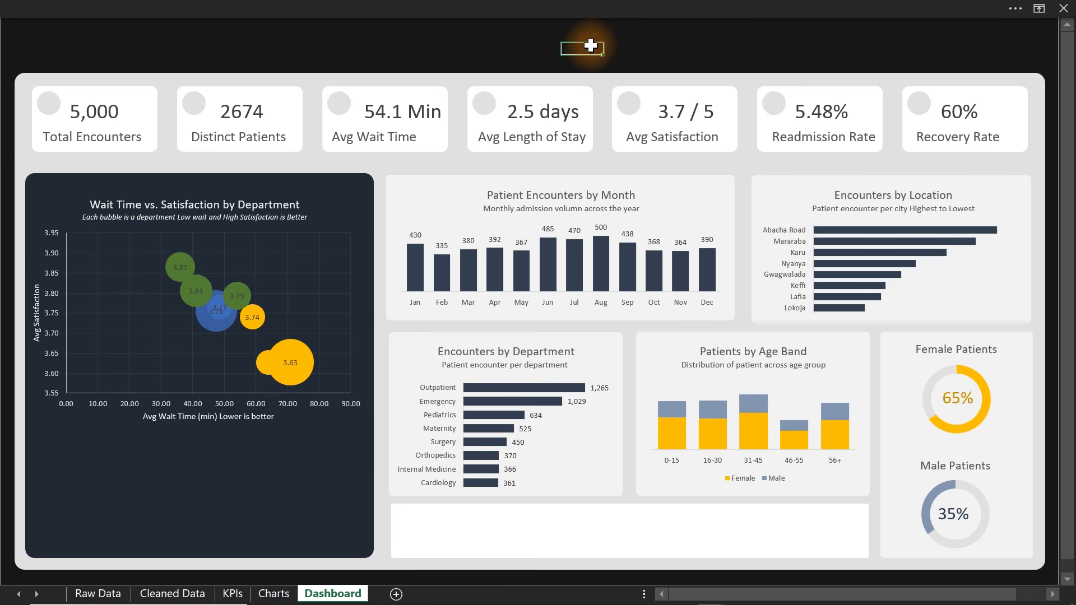
pyautogui.click(282, 3)
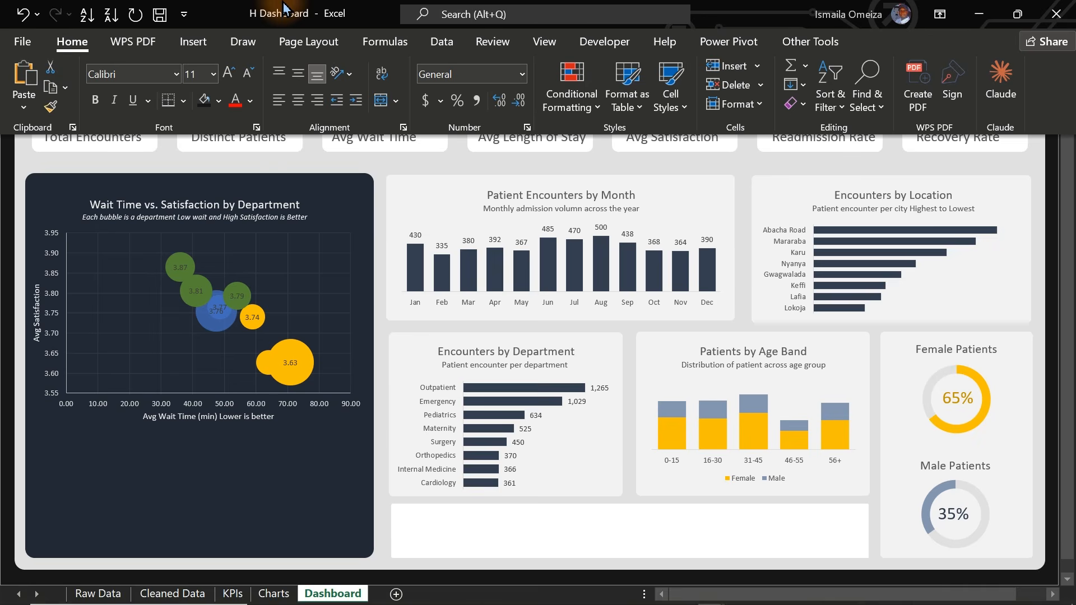
pyautogui.click(999, 75)
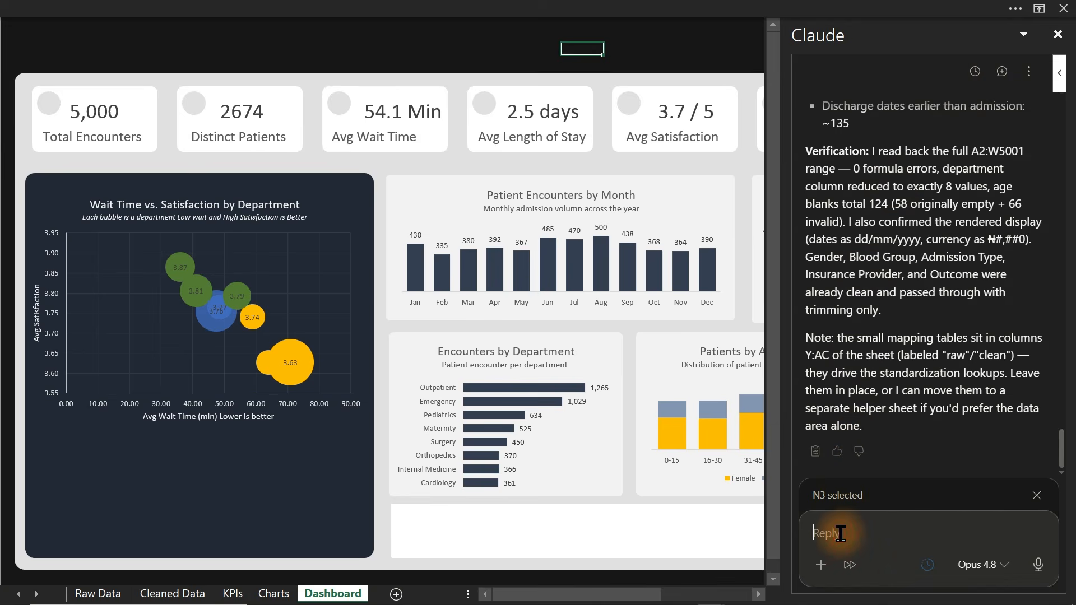
pyautogui.hotkey('ctrl', 'v')
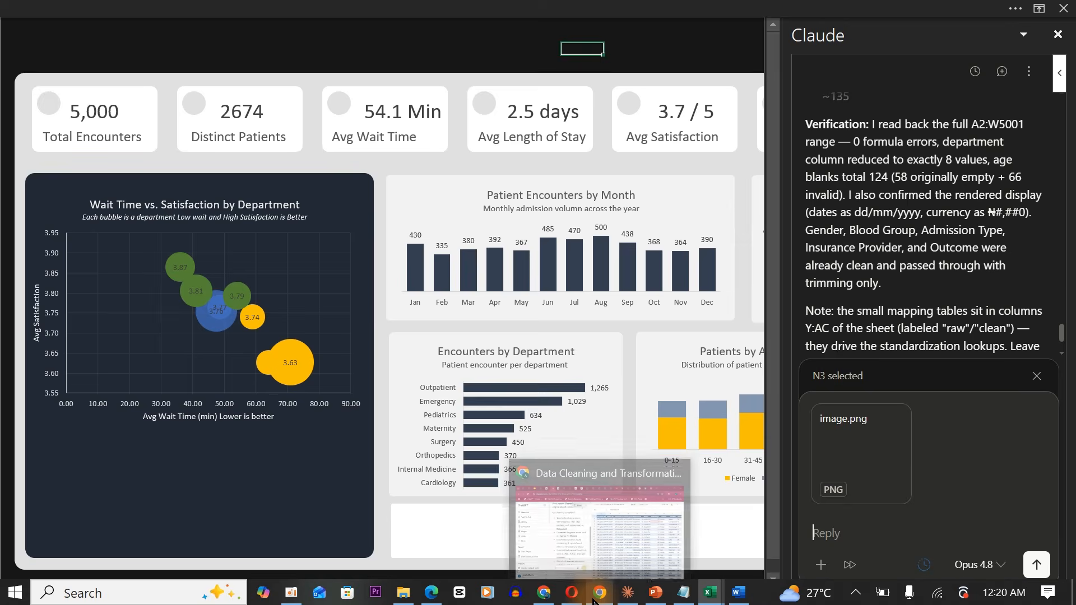
# Switch to ChatGPT in the browser, close the spreadsheet preview, and paste the bubble chart snip into the prompt
pyautogui.click(591, 591)
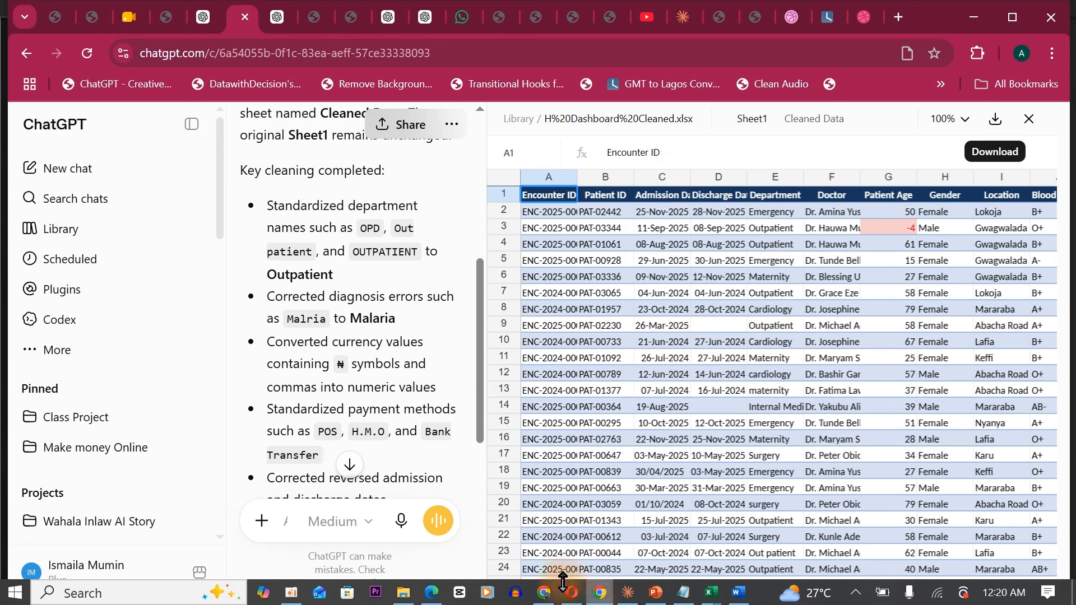
pyautogui.click(1021, 127)
pyautogui.click(428, 547)
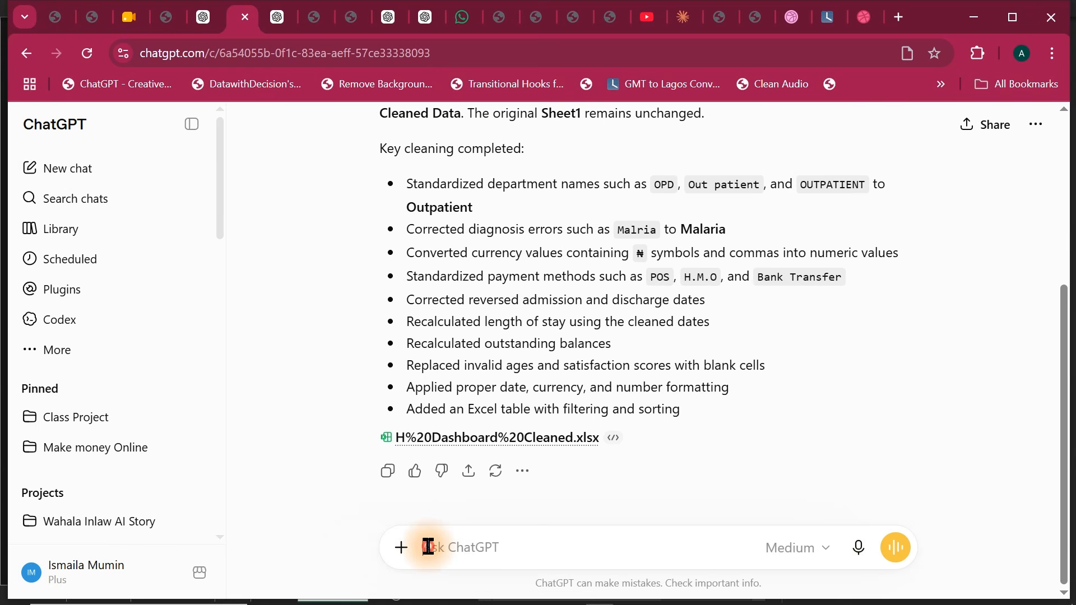
pyautogui.hotkey('ctrl', 'v')
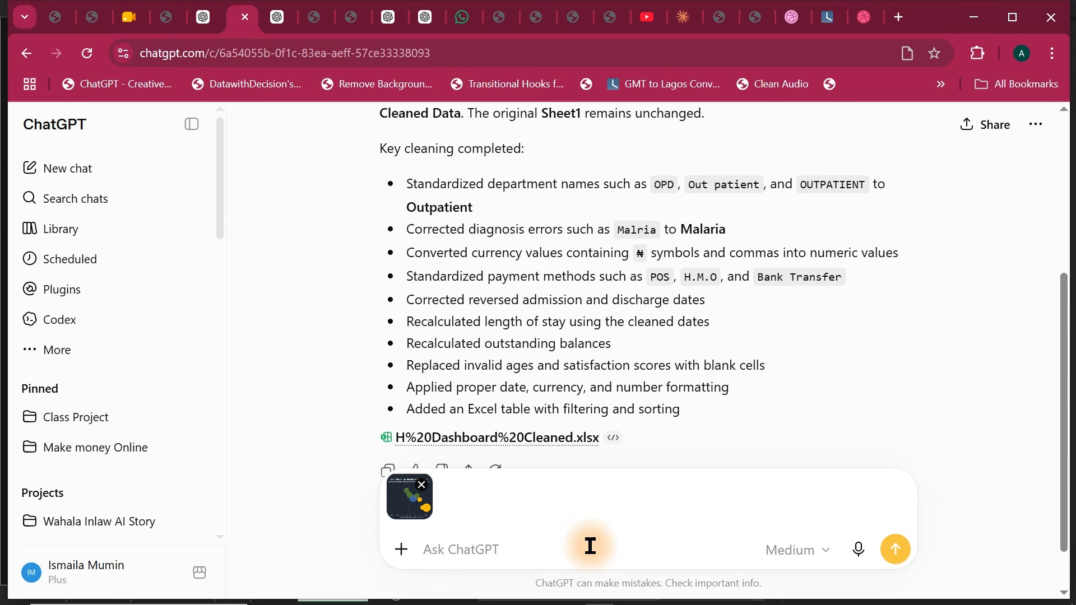
# Dictate a prompt requesting a fully dynamic Excel function for department, satisfaction and average wait time insights, connected to the chart's pivot table
pyautogui.click(858, 550)
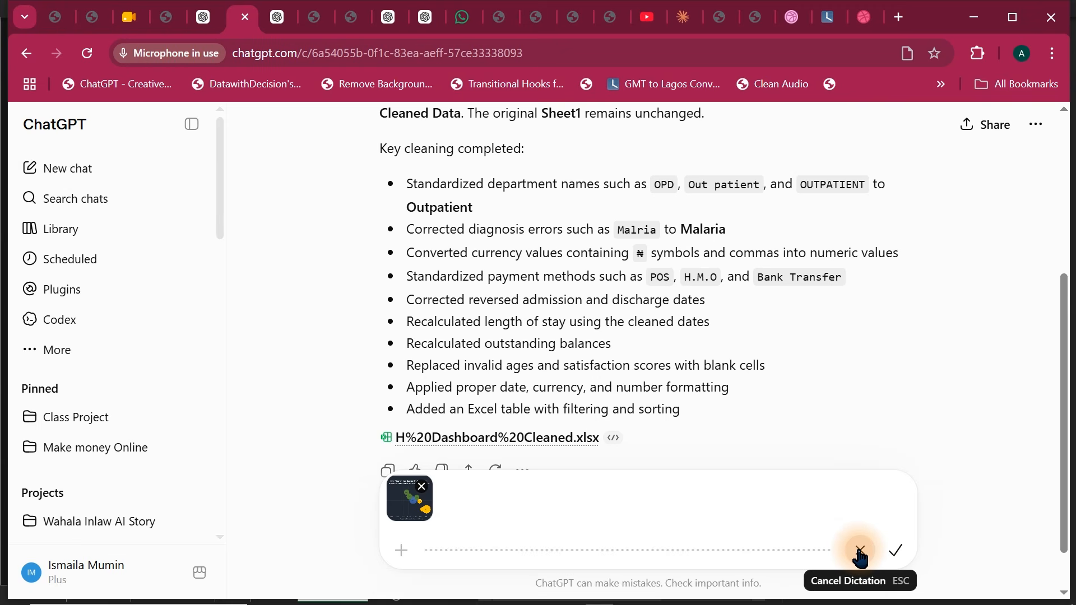
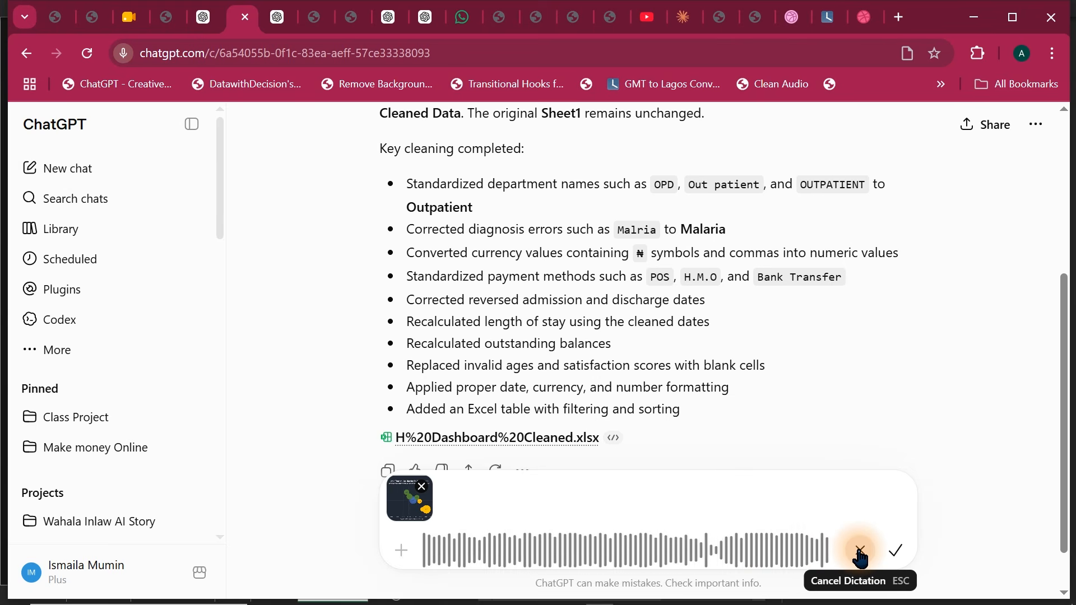
pyautogui.press('Return')
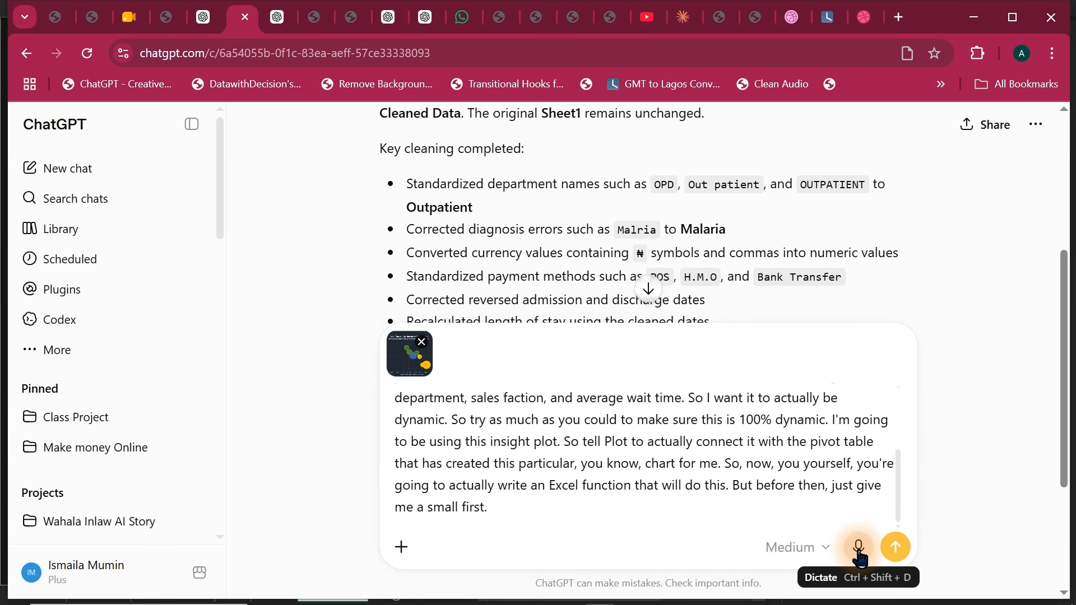
pyautogui.hotkey('ctrl', 'a')
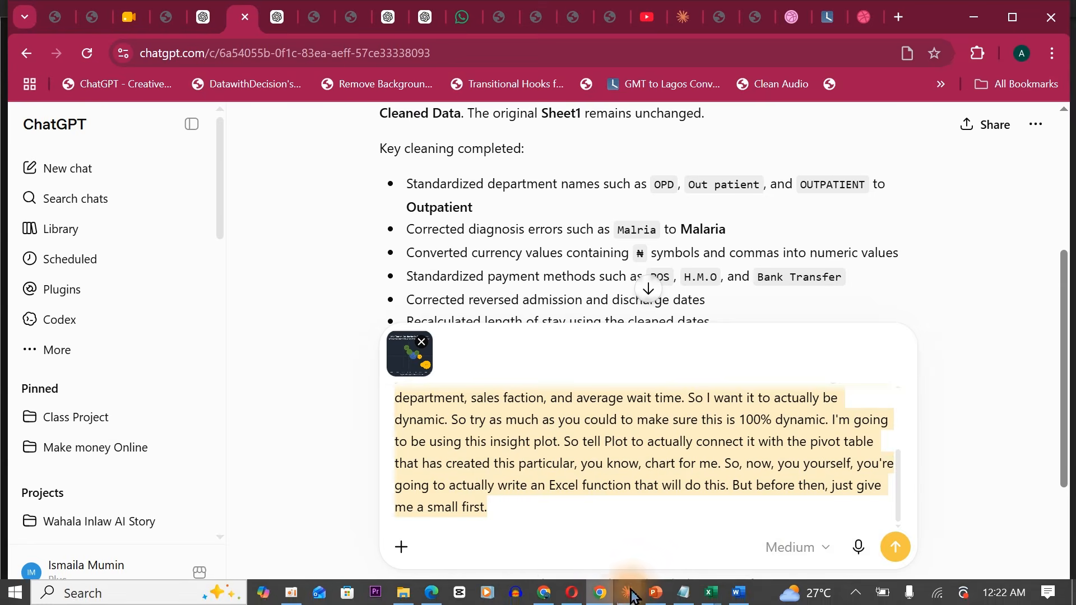
pyautogui.click(615, 468)
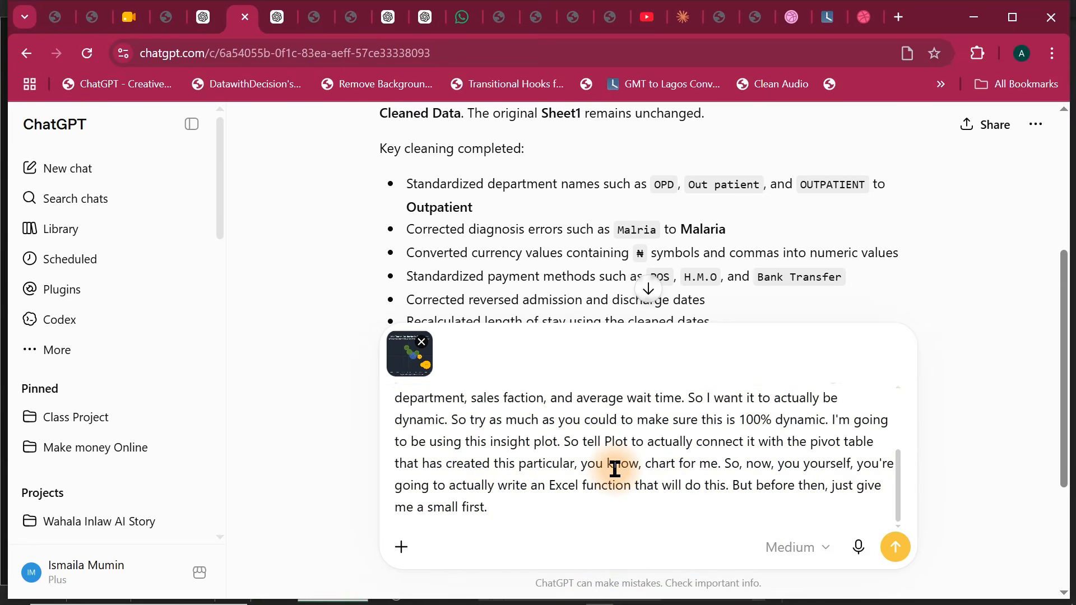
# Copy the full dictated prompt from ChatGPT, switch to the H Dashboard workbook in Excel, and paste it into Claude's reply box
pyautogui.click(538, 515)
pyautogui.hotkey('ctrl', 'a')
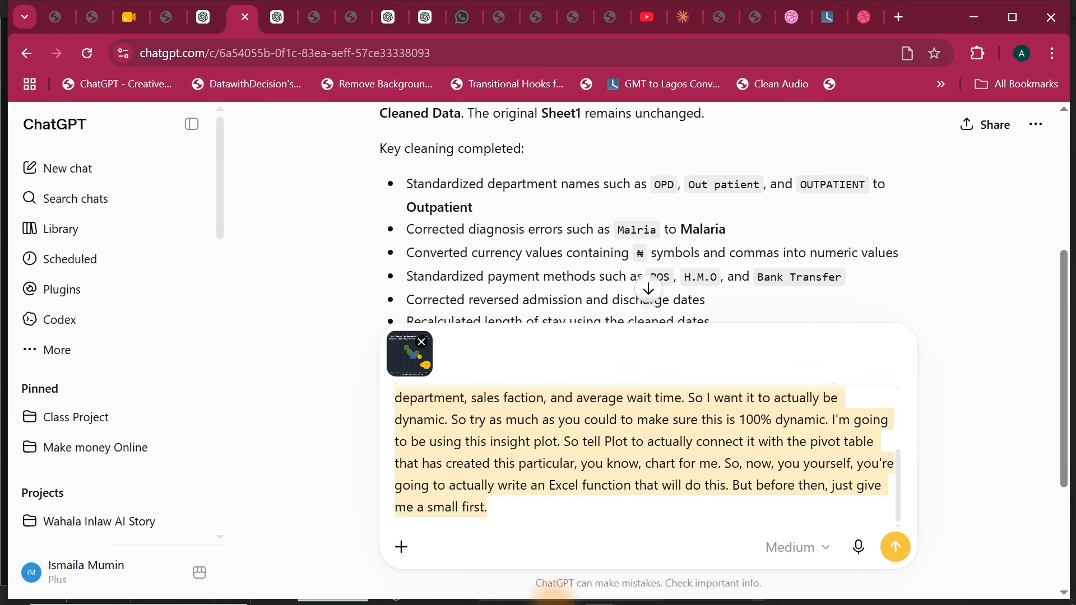
pyautogui.moveTo(708, 596)
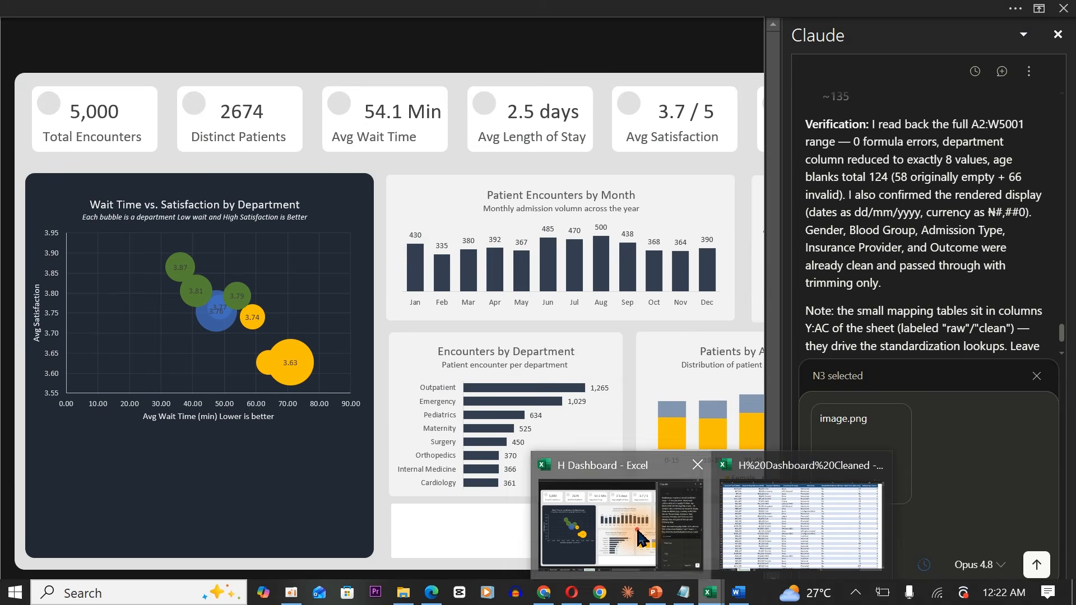
pyautogui.click(639, 538)
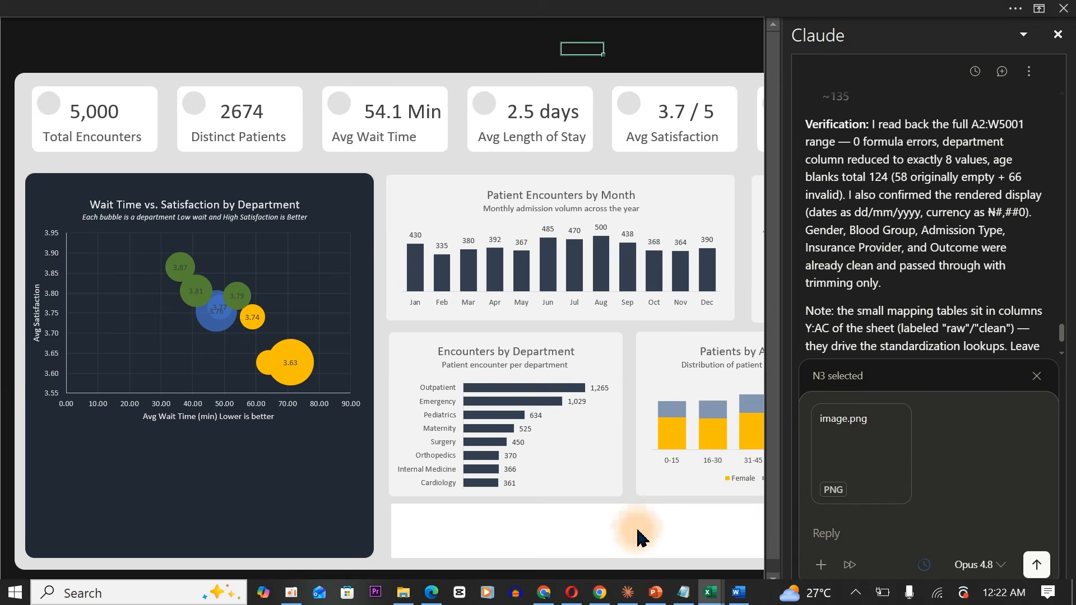
pyautogui.click(838, 536)
pyautogui.hotkey('ctrl', 'v')
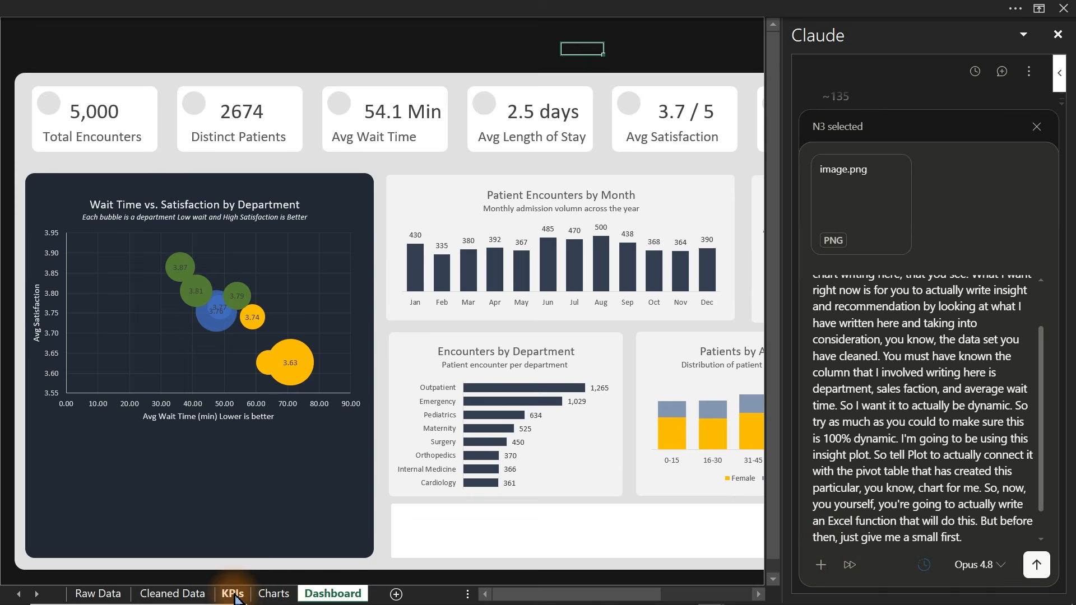
# On the Charts sheet, select the Wait Time vs. Satisfaction by Department pivot table, D8:G16
pyautogui.click(273, 593)
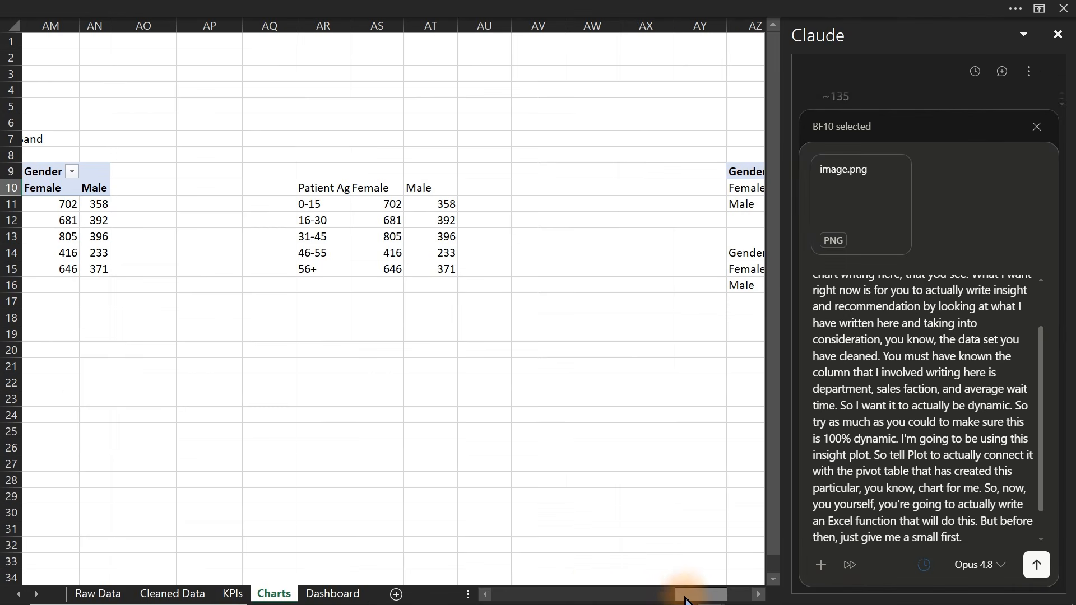
pyautogui.moveTo(685, 600); pyautogui.dragTo(480, 600)
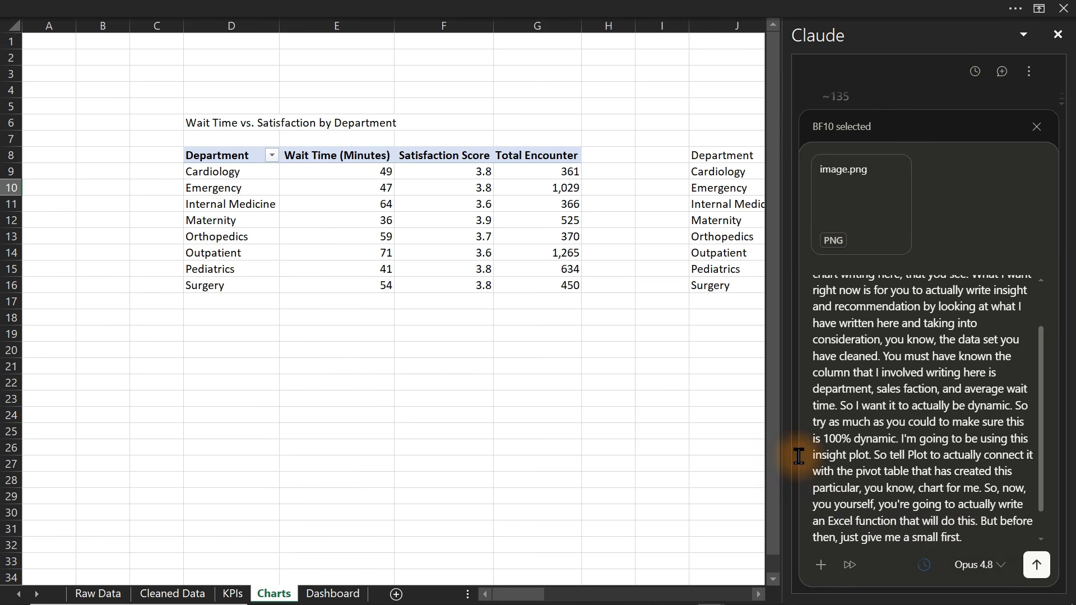
pyautogui.moveTo(211, 155); pyautogui.dragTo(543, 287)
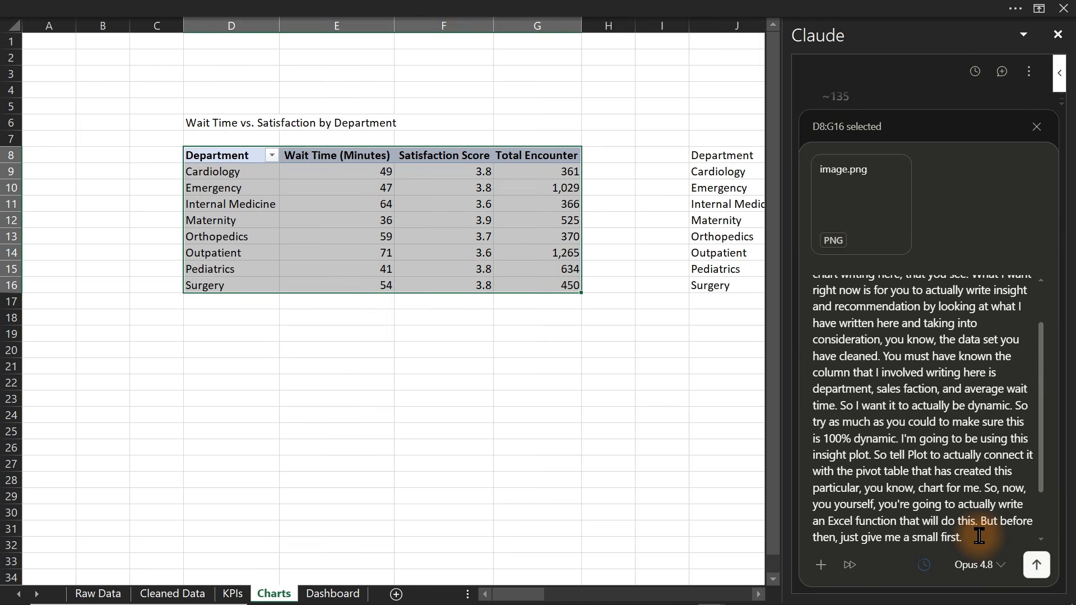
# Add "The highlighted pivottable is what I have used to create the chart." as a new paragraph in the Claude prompt and send it
pyautogui.hotkey('shift', 'Return')
pyautogui.hotkey('shift', 'Return')
pyautogui.write('The hi')
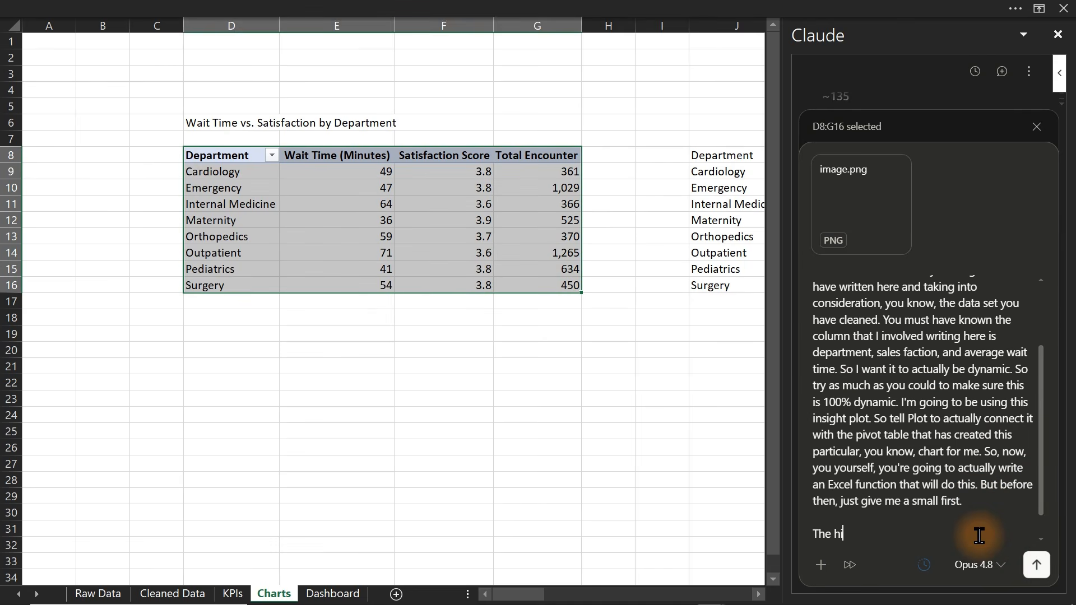
pyautogui.write('ghlighted ')
pyautogui.write('pivott')
pyautogui.write('abl')
pyautogui.press('BackSpace')
pyautogui.write('ble is ')
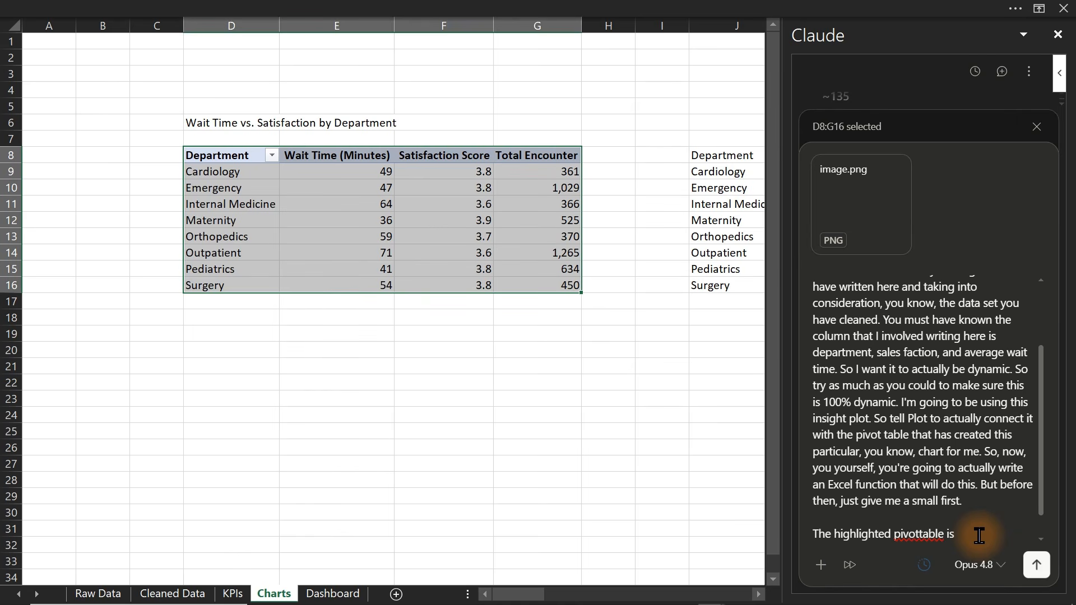
pyautogui.write('what I have ')
pyautogui.write('yo')
pyautogui.press('BackSpace')
pyautogui.press('BackSpace')
pyautogui.press('BackSpace')
pyautogui.write('u')
pyautogui.press('BackSpace')
pyautogui.write('used to create th')
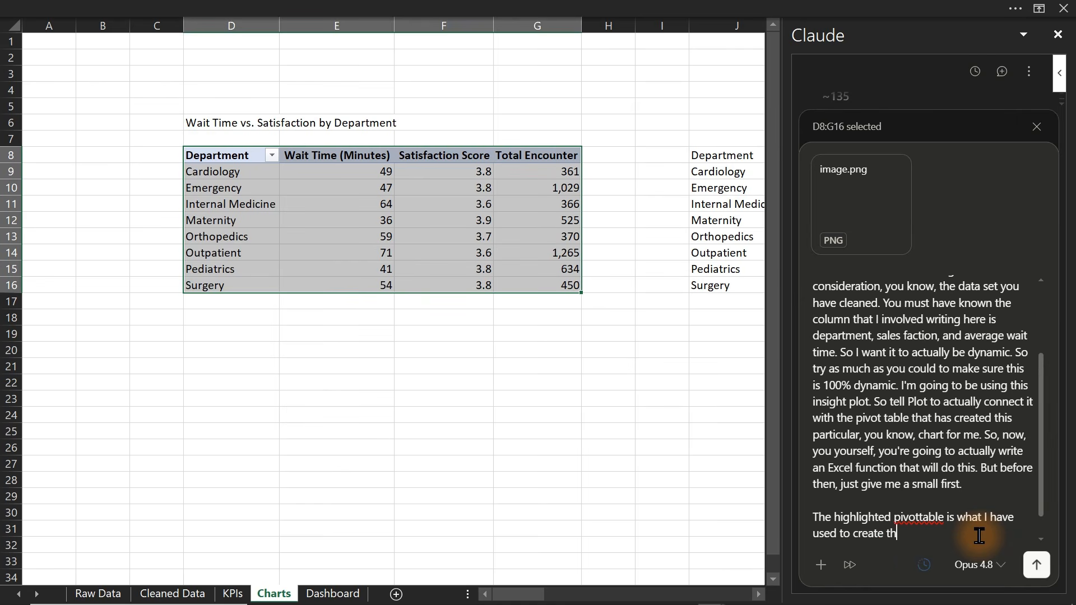
pyautogui.write('e chart.')
pyautogui.press('Return')
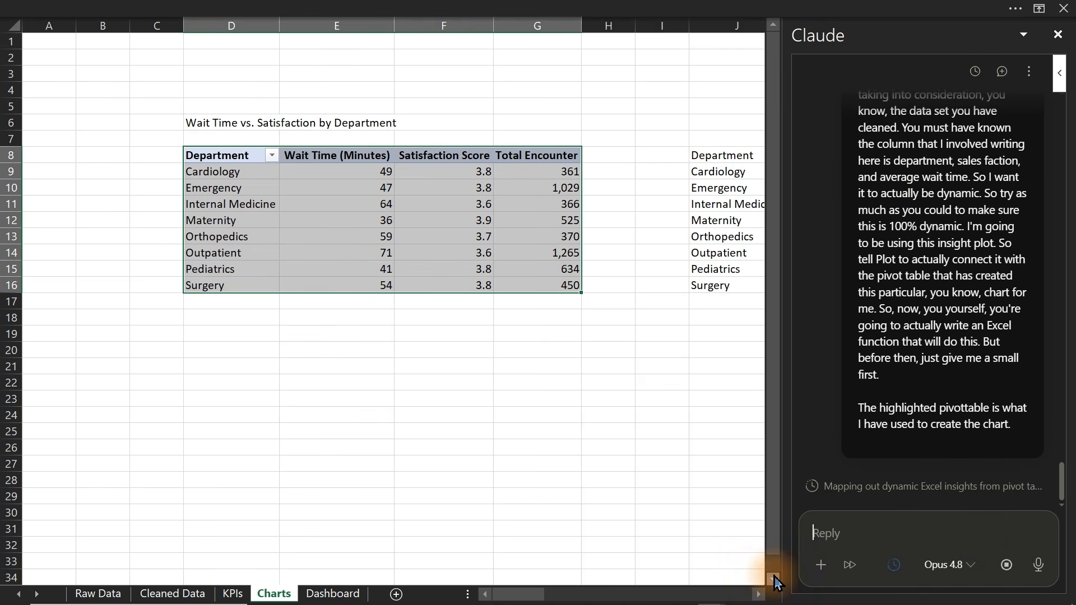
# Capture a rectangular screen snip of the Wait Time vs. Satisfaction pivot table, including its column letters and row numbers
pyautogui.click(757, 594)
pyautogui.click(759, 594)
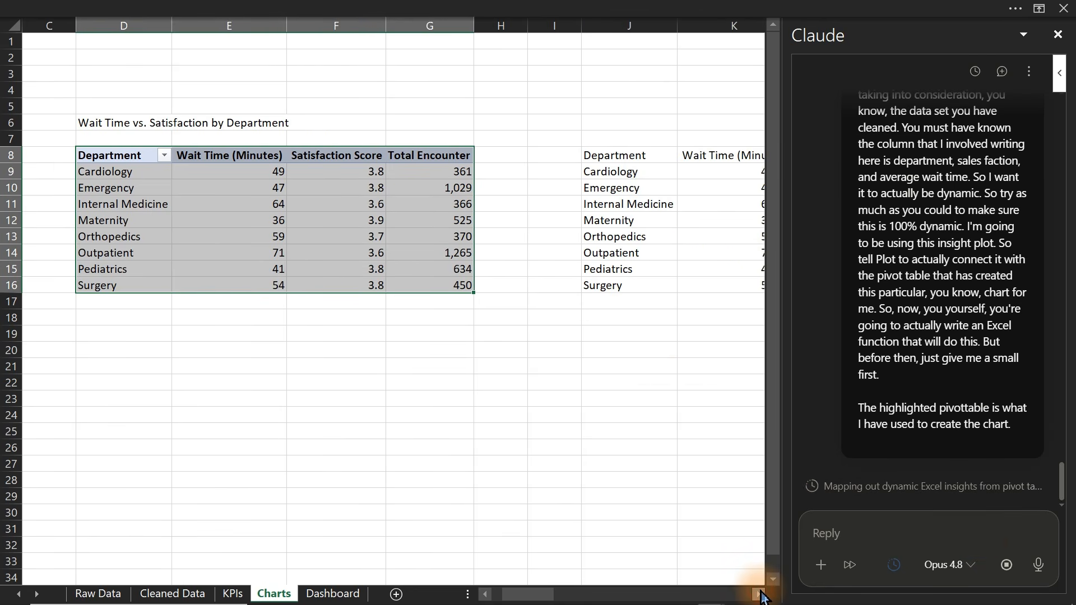
pyautogui.doubleClick(773, 581)
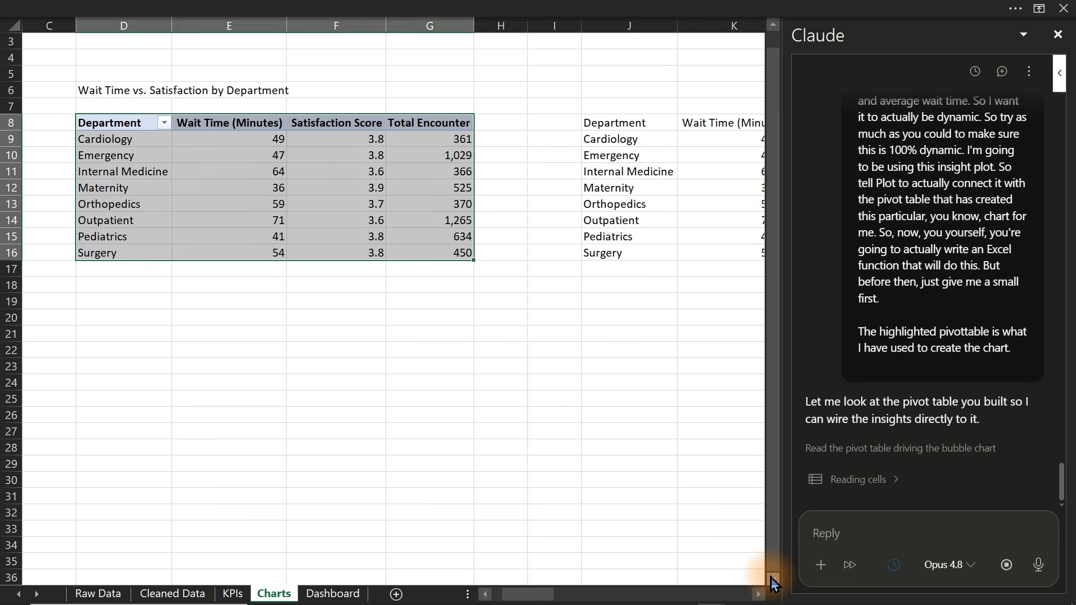
pyautogui.click(772, 581)
pyautogui.click(772, 581)
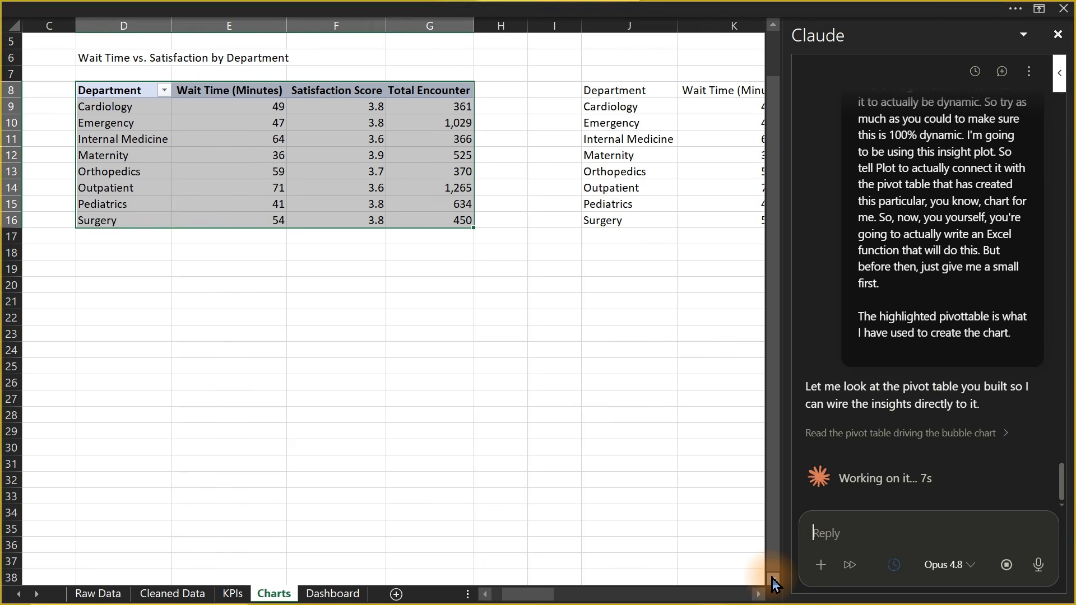
pyautogui.press('super+shift+s')
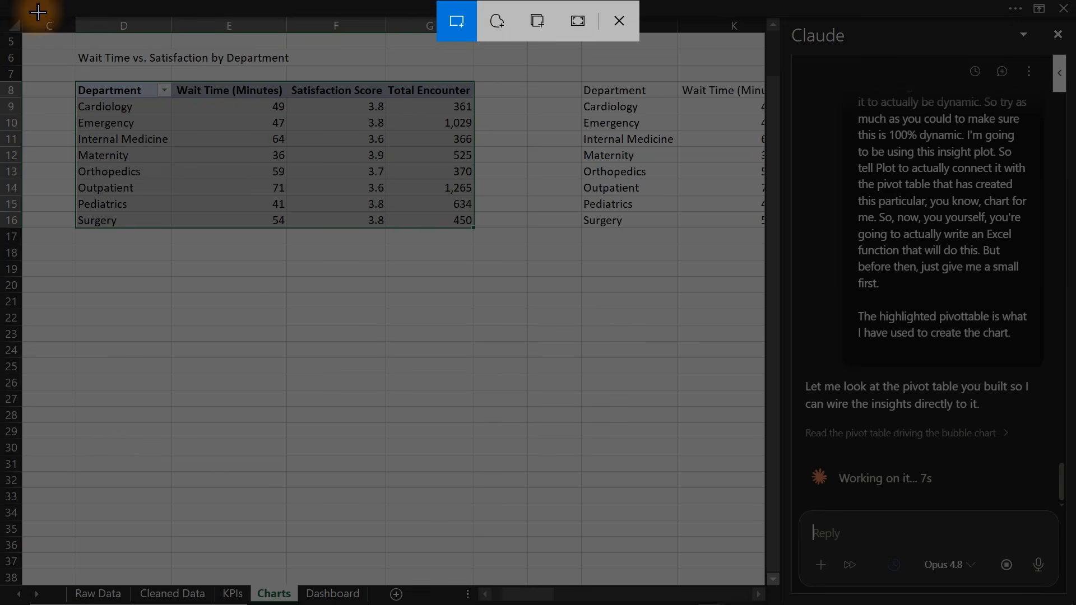
pyautogui.moveTo(0, 7); pyautogui.dragTo(492, 262)
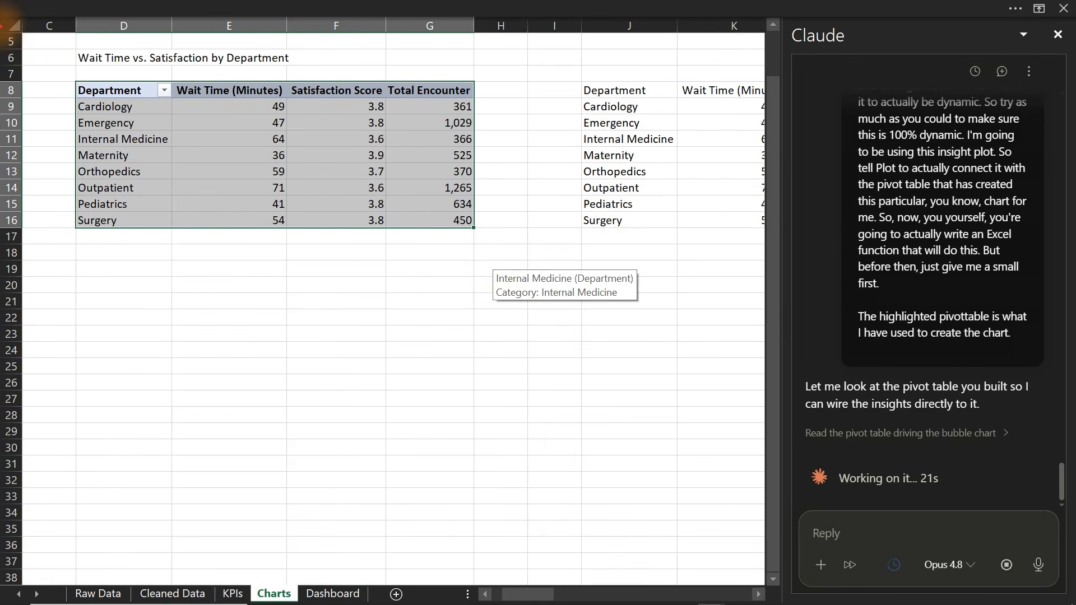
pyautogui.moveTo(3, 17); pyautogui.dragTo(486, 37)
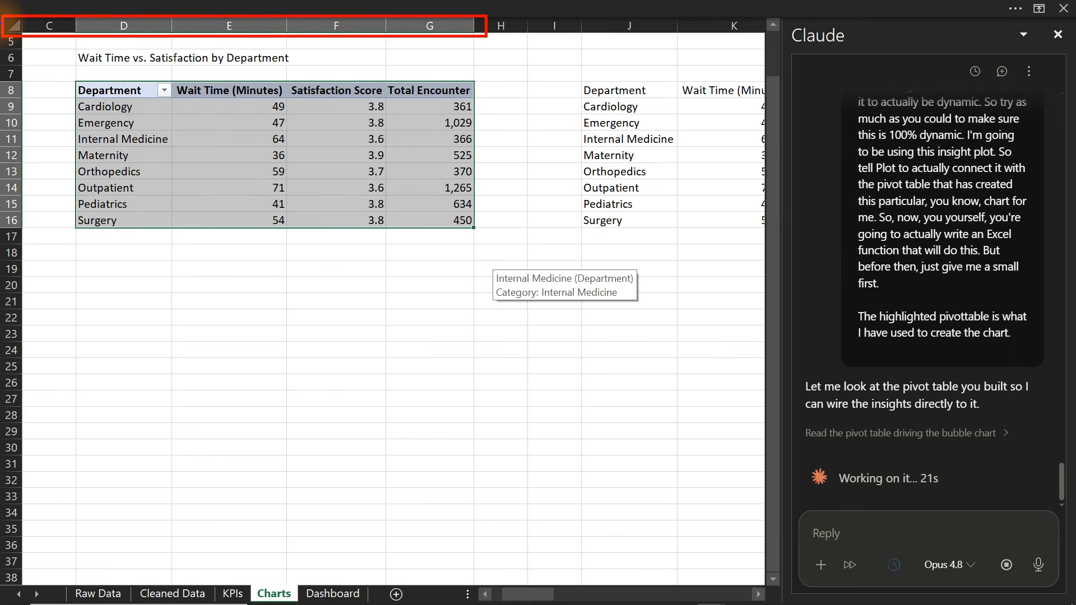
pyautogui.moveTo(2, 21); pyautogui.dragTo(25, 235)
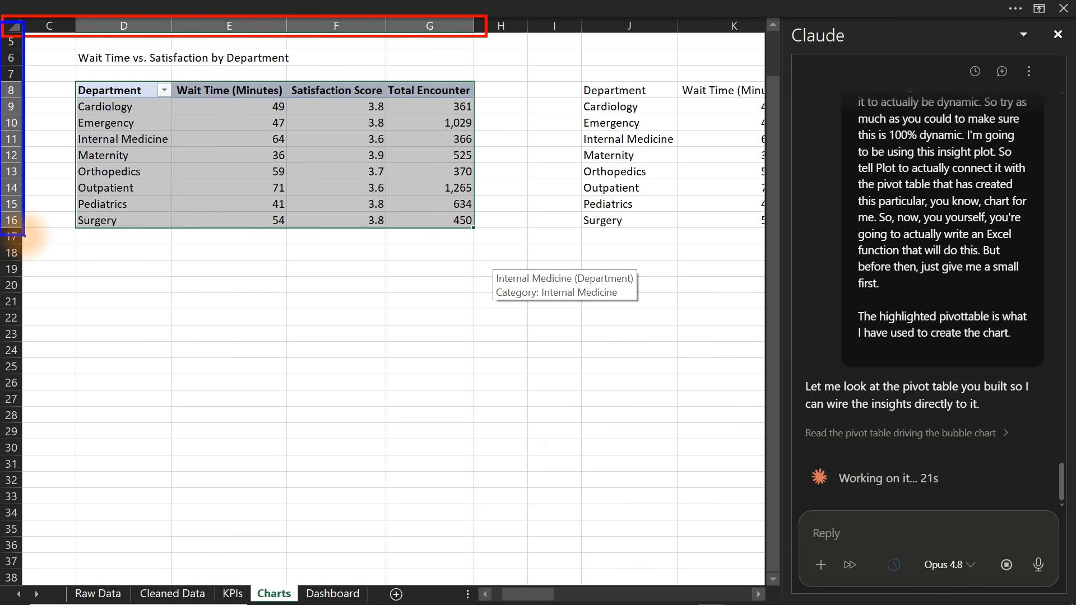
pyautogui.press('Escape')
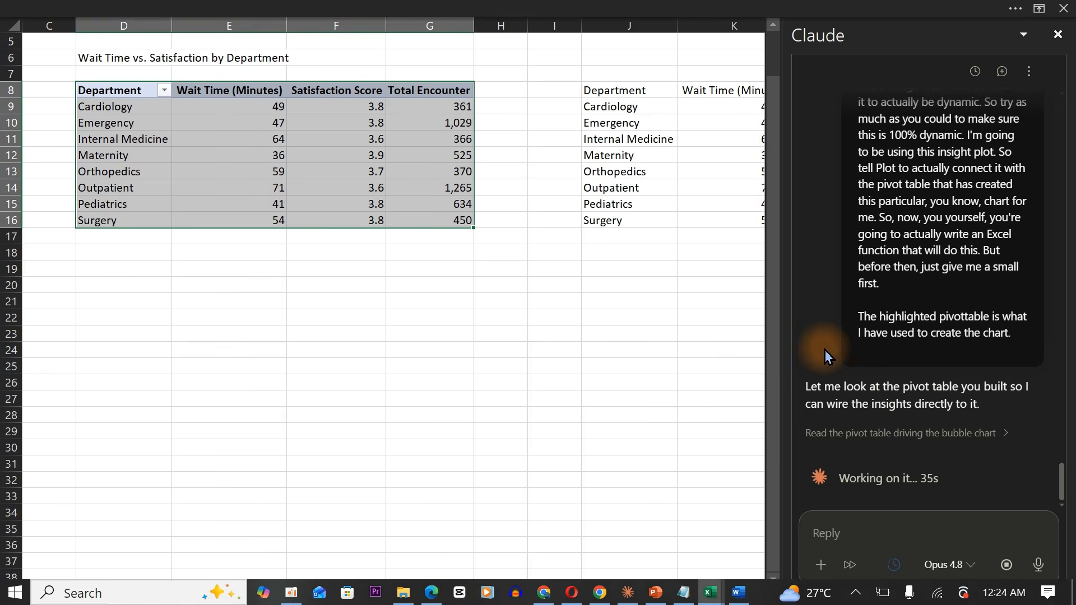
pyautogui.click(602, 410)
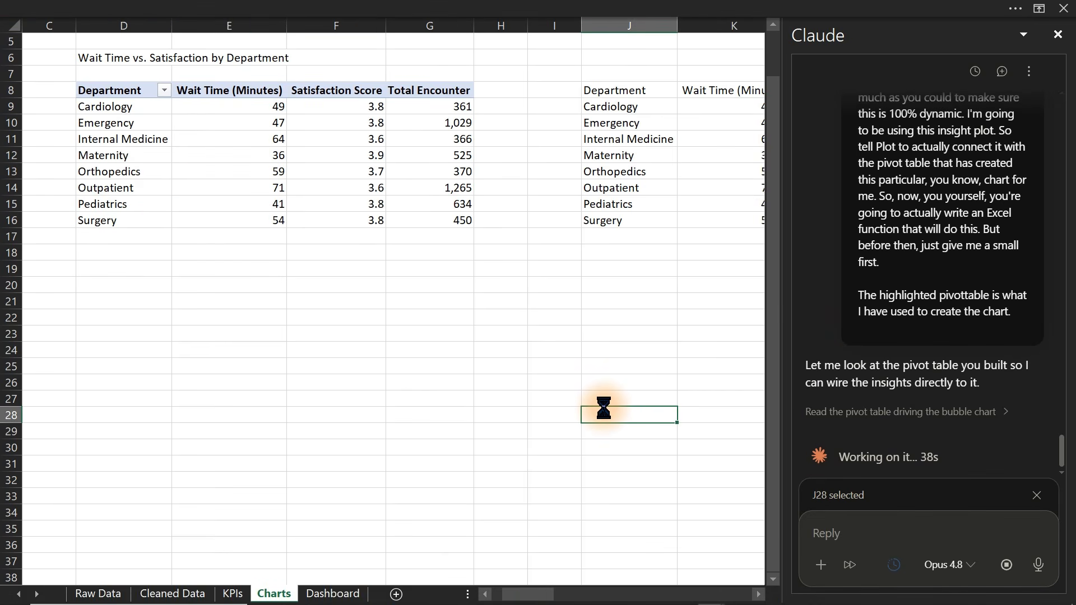
# In ChatGPT, clear the prompt text while keeping the chart image, and attach the pivot table snip
pyautogui.click(501, 511)
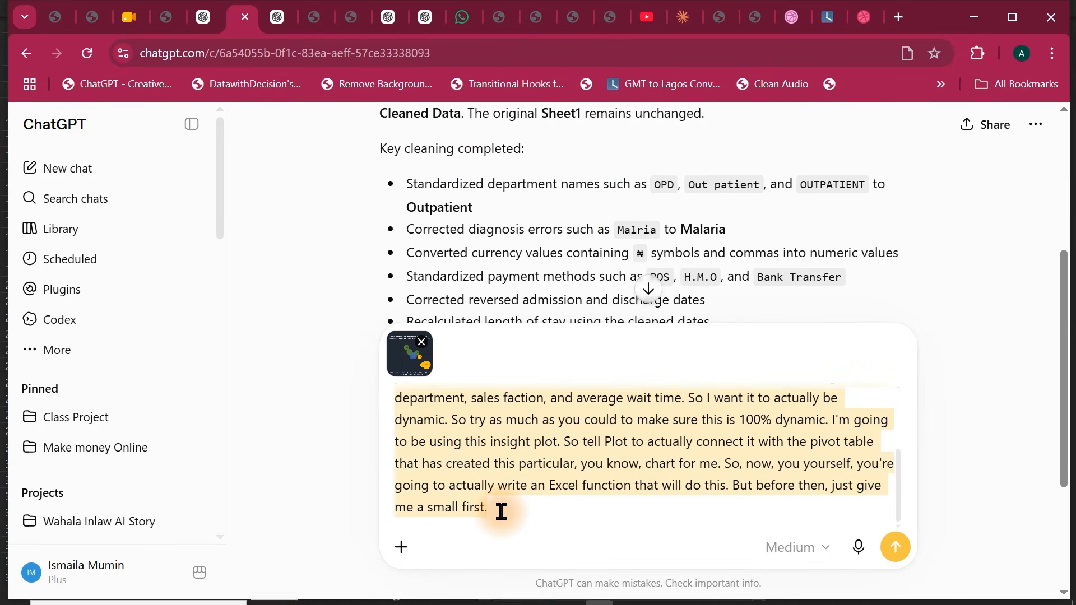
pyautogui.press('BackSpace')
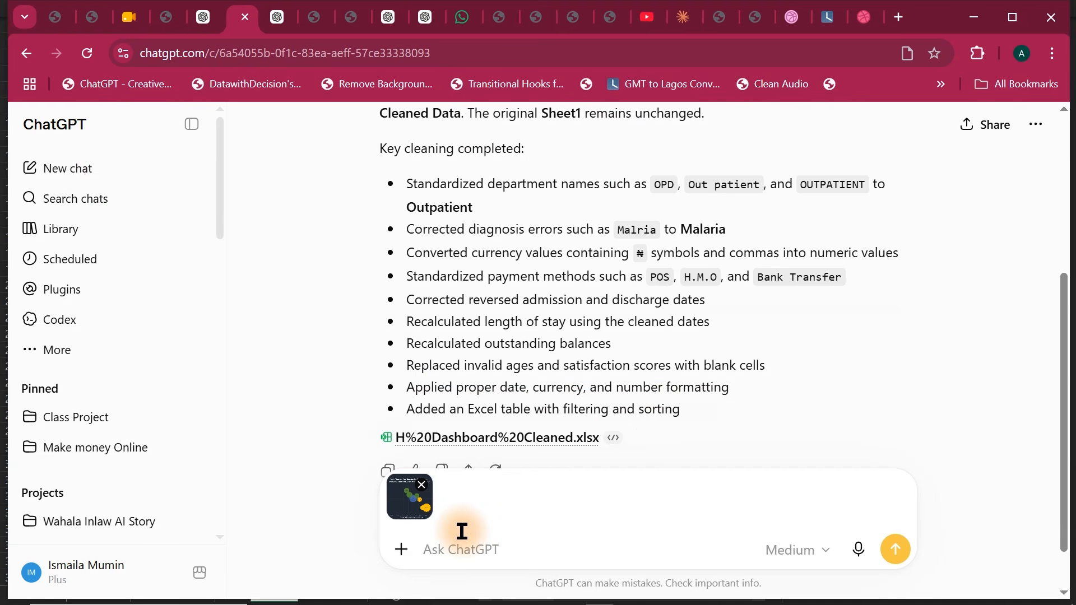
pyautogui.hotkey('ctrl', 'v')
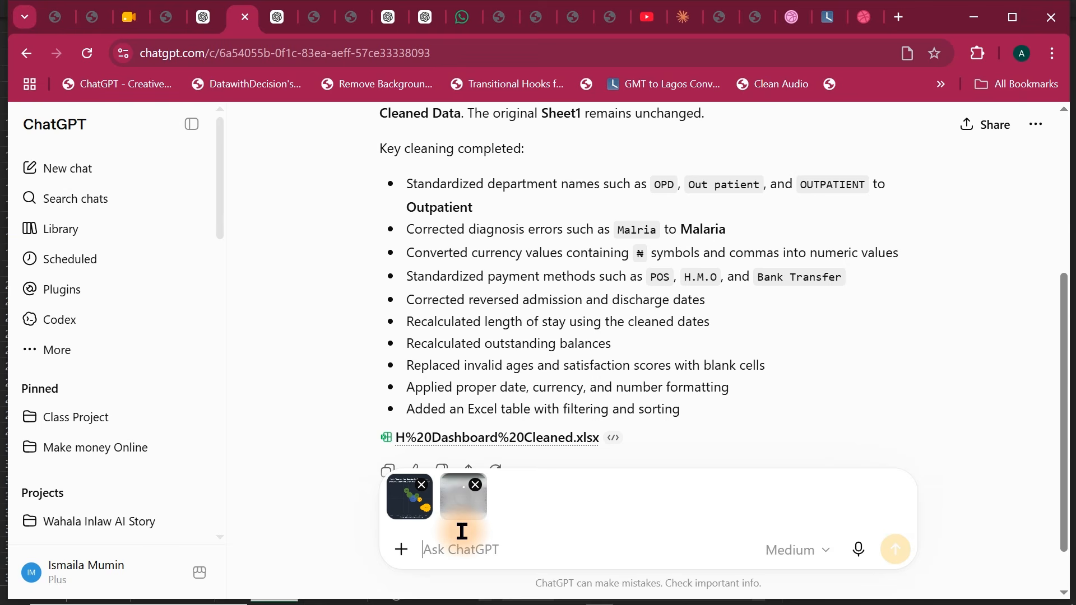
# Dictate and send a prompt asking for insights that reference the pivot table's rows and columns so they are 100% dynamic
pyautogui.click(858, 549)
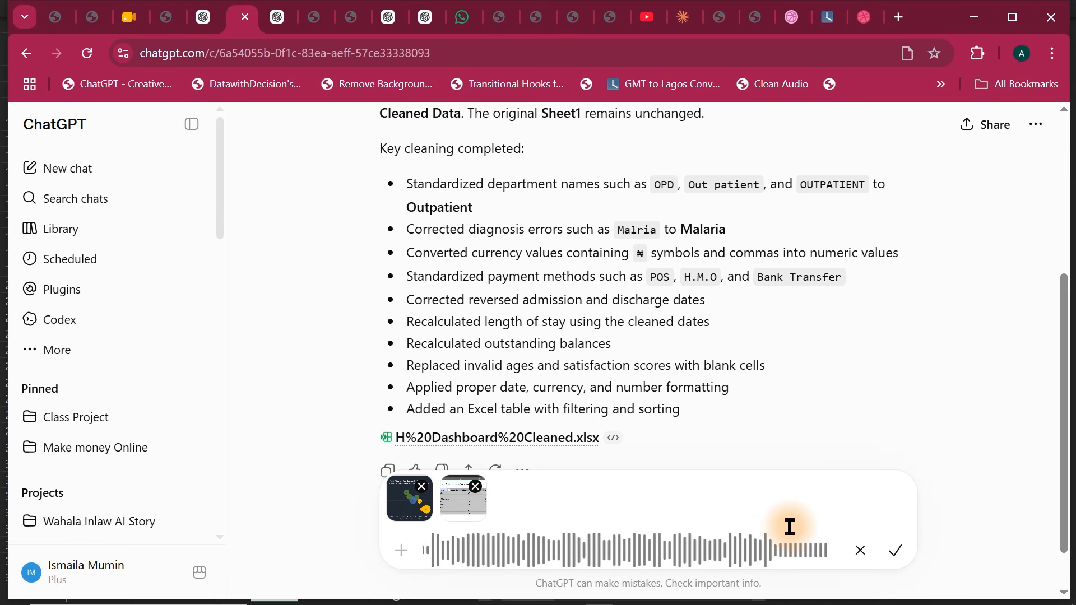
pyautogui.press('Return')
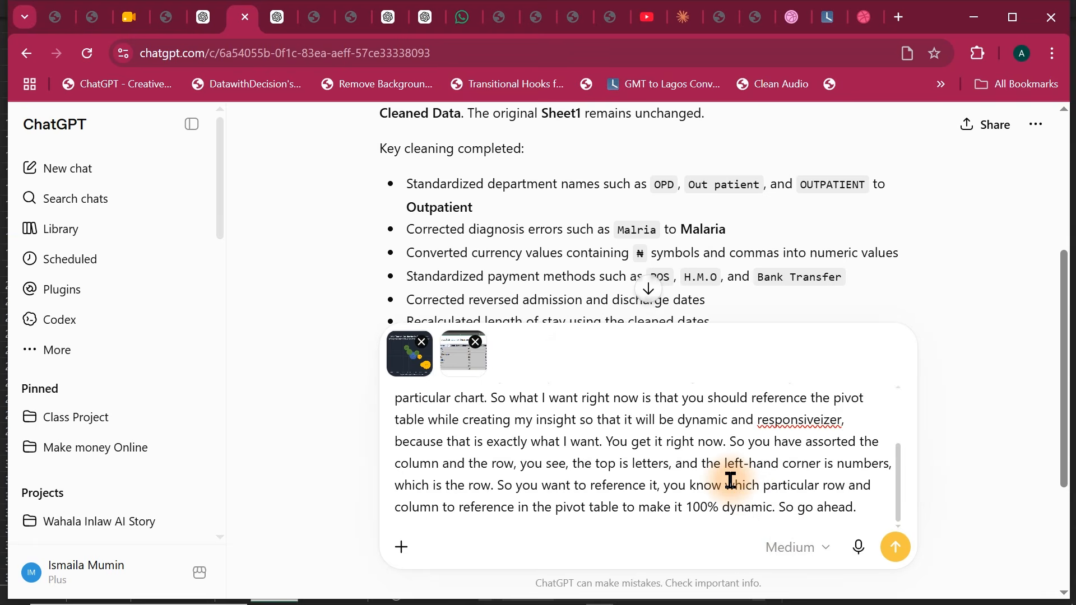
pyautogui.press('Return')
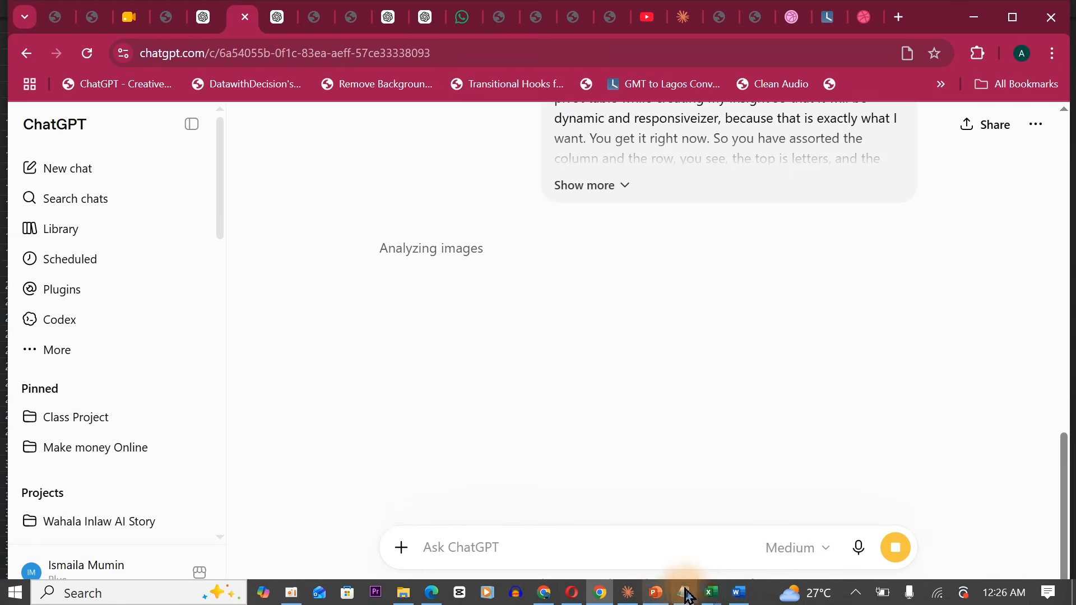
# Return to the H Dashboard workbook in Excel, check the Charts and Dashboard sheets, and select cell D20 below the Charts pivot table
pyautogui.moveTo(723, 594)
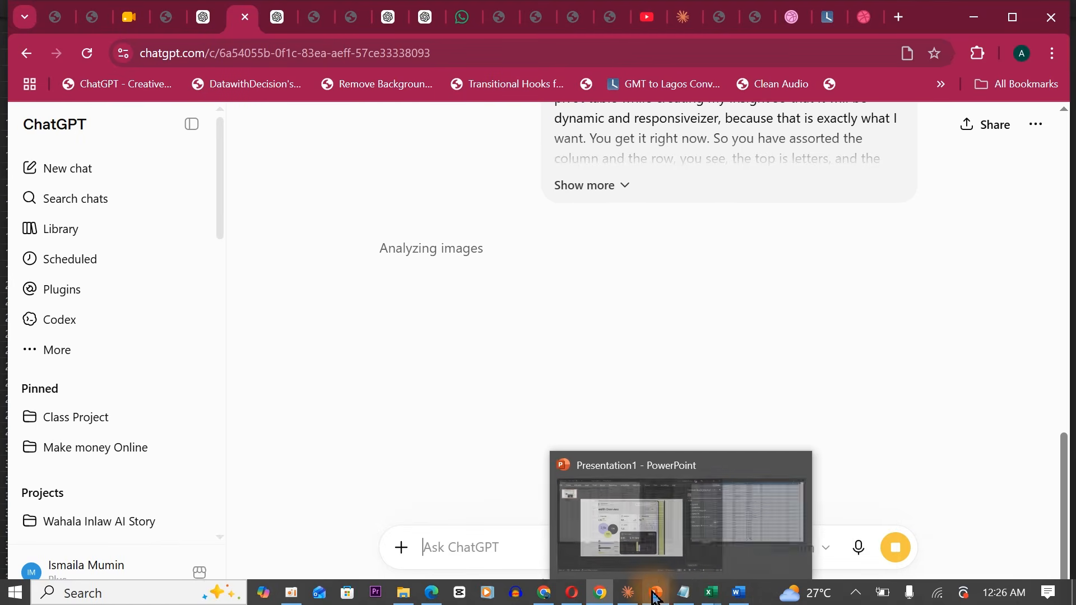
pyautogui.click(617, 521)
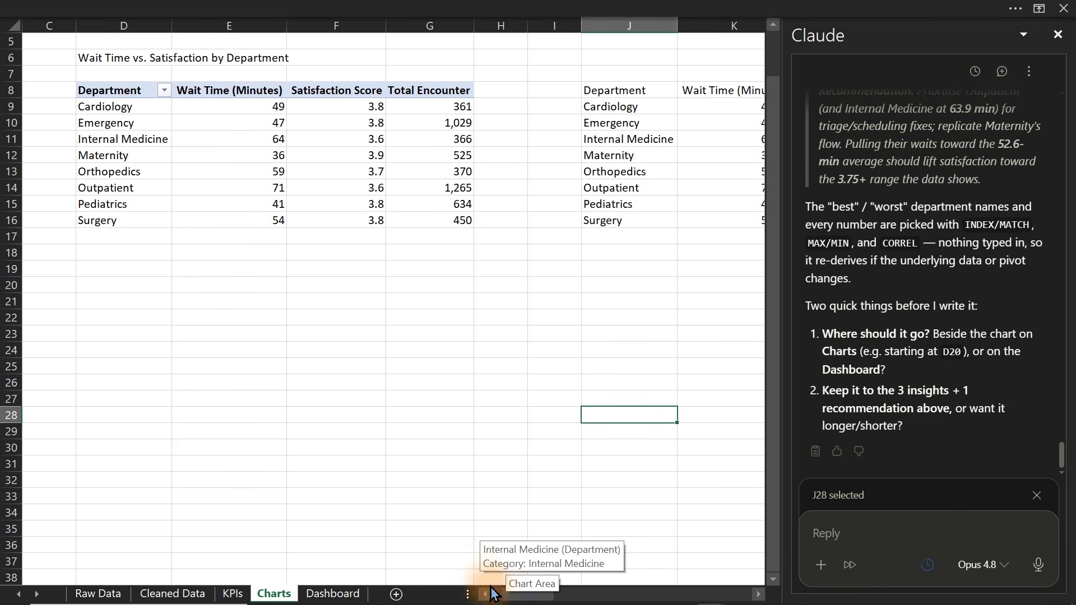
pyautogui.moveTo(491, 593); pyautogui.dragTo(753, 585)
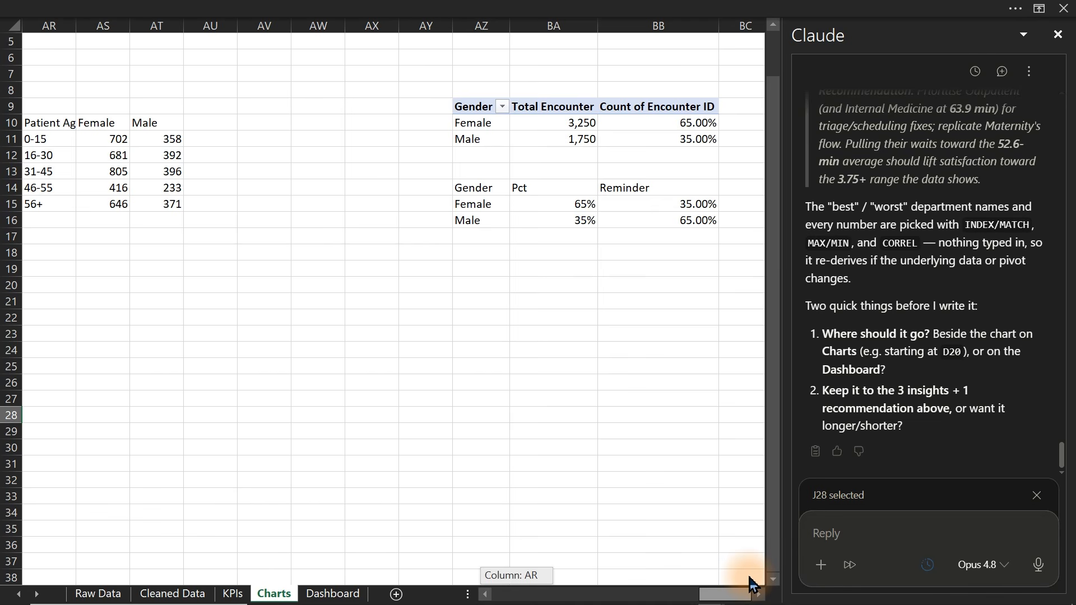
pyautogui.moveTo(750, 582); pyautogui.dragTo(368, 601)
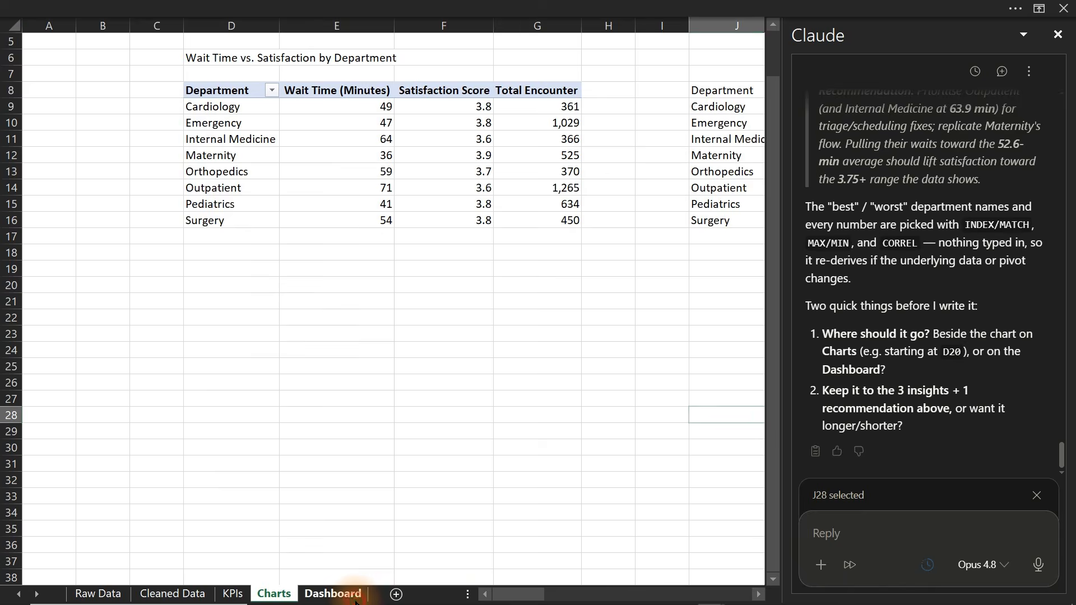
pyautogui.click(356, 598)
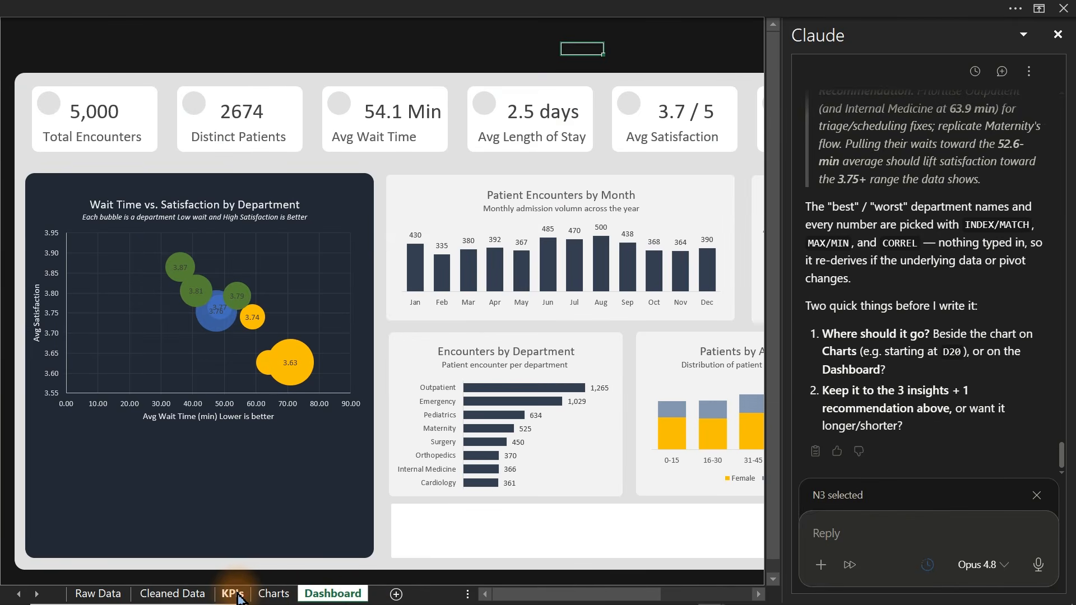
pyautogui.click(273, 595)
pyautogui.click(202, 317)
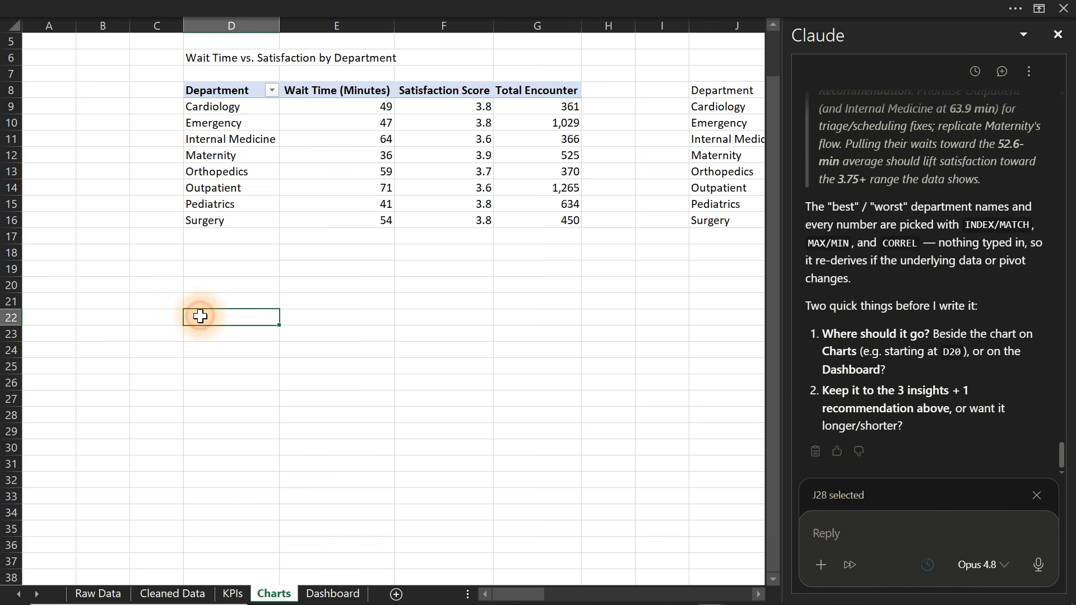
pyautogui.click(222, 302)
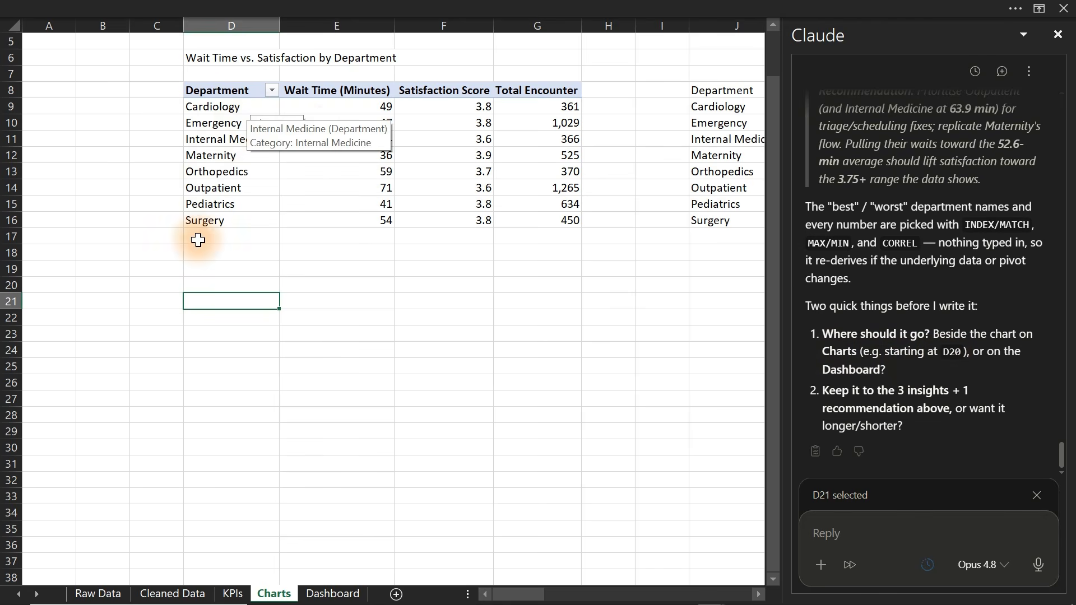
pyautogui.click(250, 284)
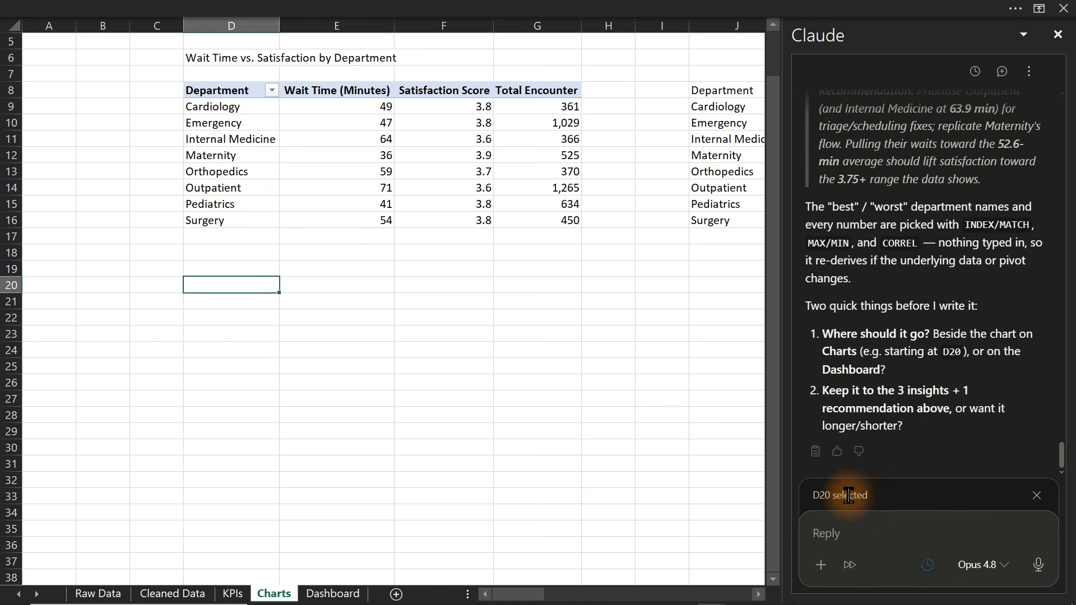
# Reply to Claude with "Yes, D20 and for the second question yes" to have the insights written
pyautogui.click(836, 534)
pyautogui.write('Yes,')
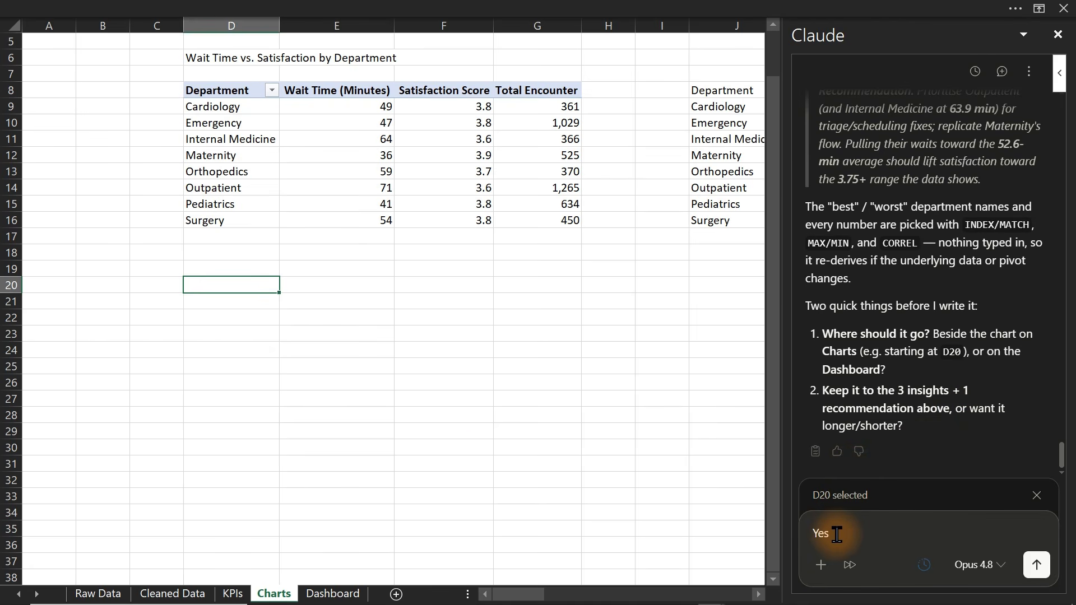
pyautogui.write(' D20 and for the second question yes')
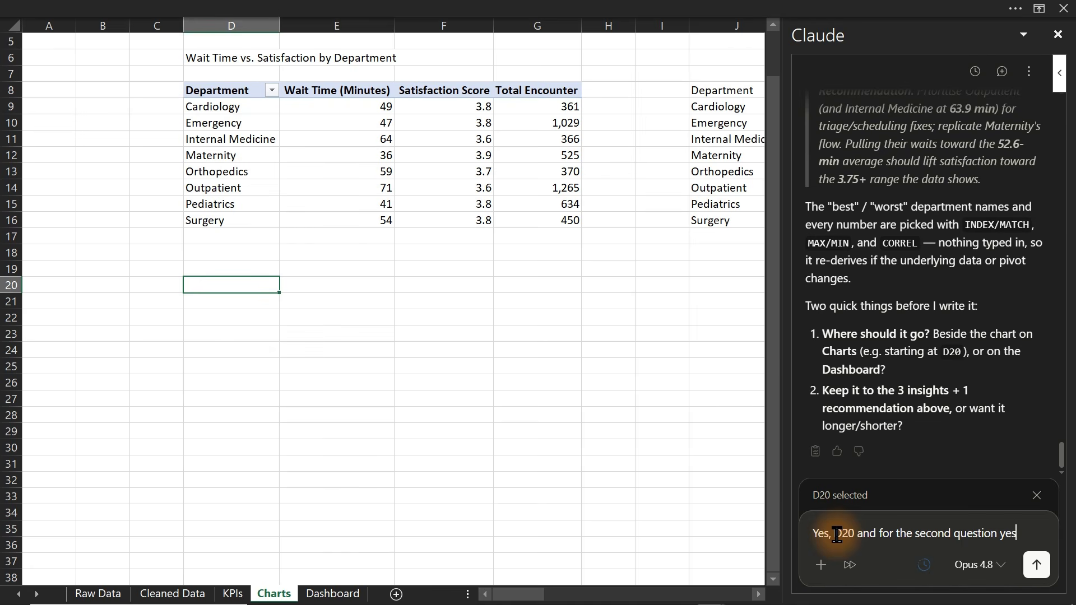
pyautogui.press('Return')
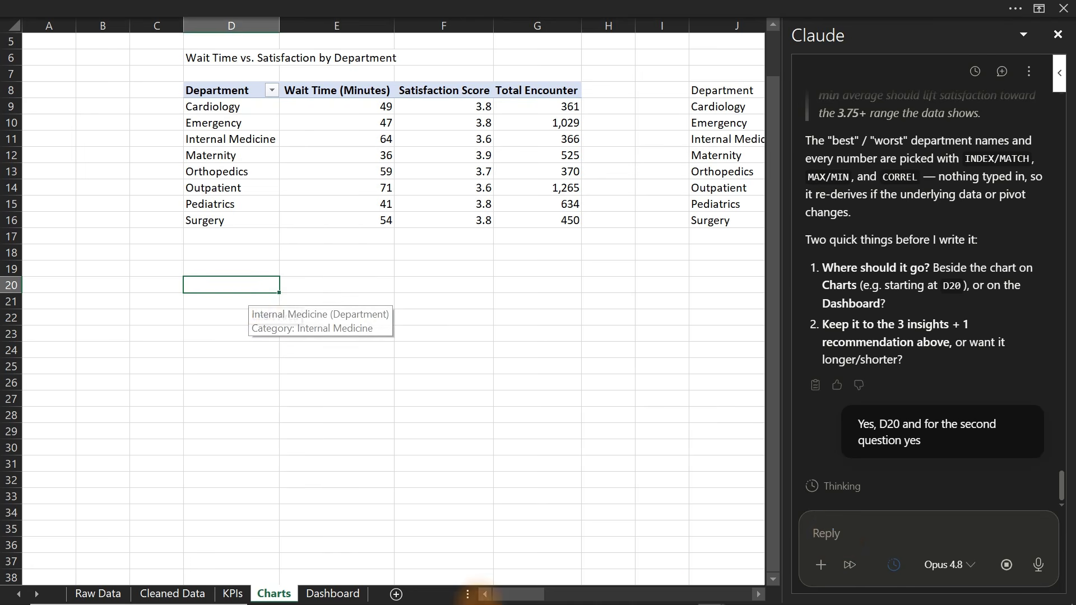
# Switch to ChatGPT and copy the generated LET formula that references the pivot table's columns D to G
pyautogui.moveTo(663, 597)
pyautogui.click(600, 594)
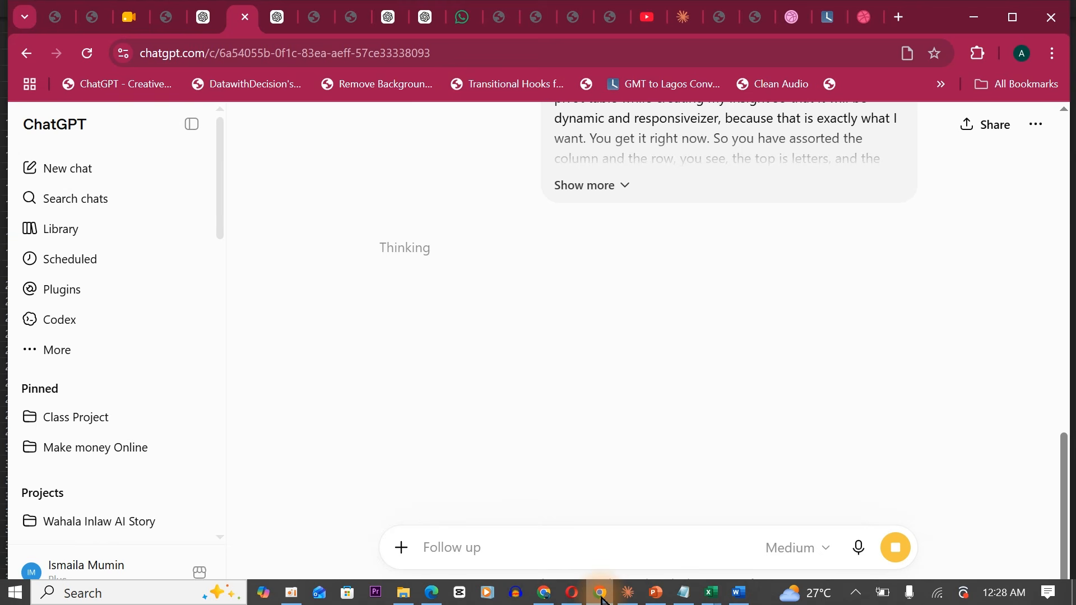
pyautogui.click(600, 594)
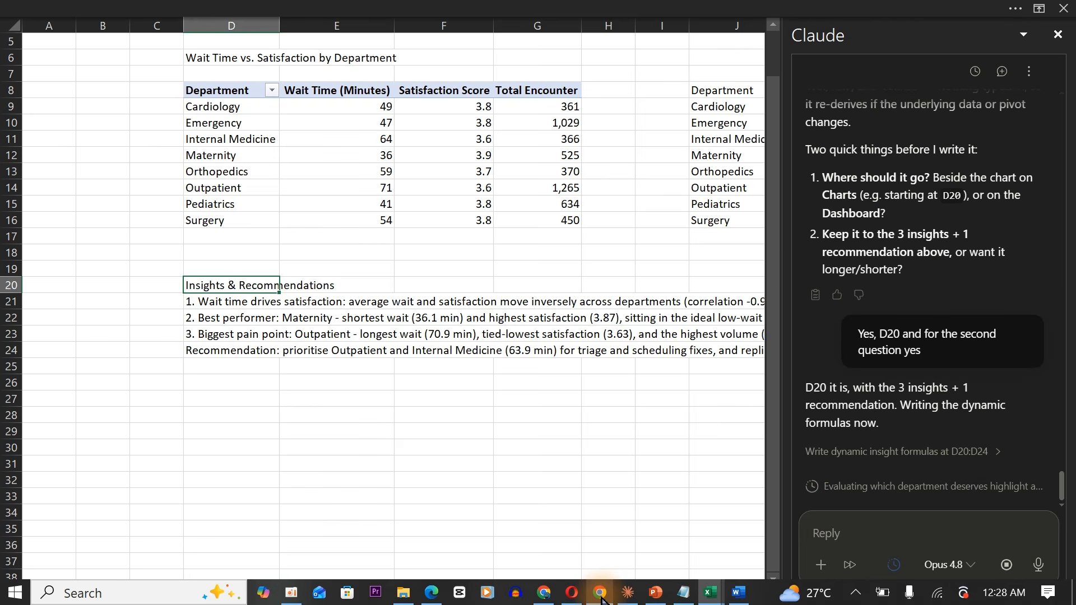
pyautogui.click(600, 594)
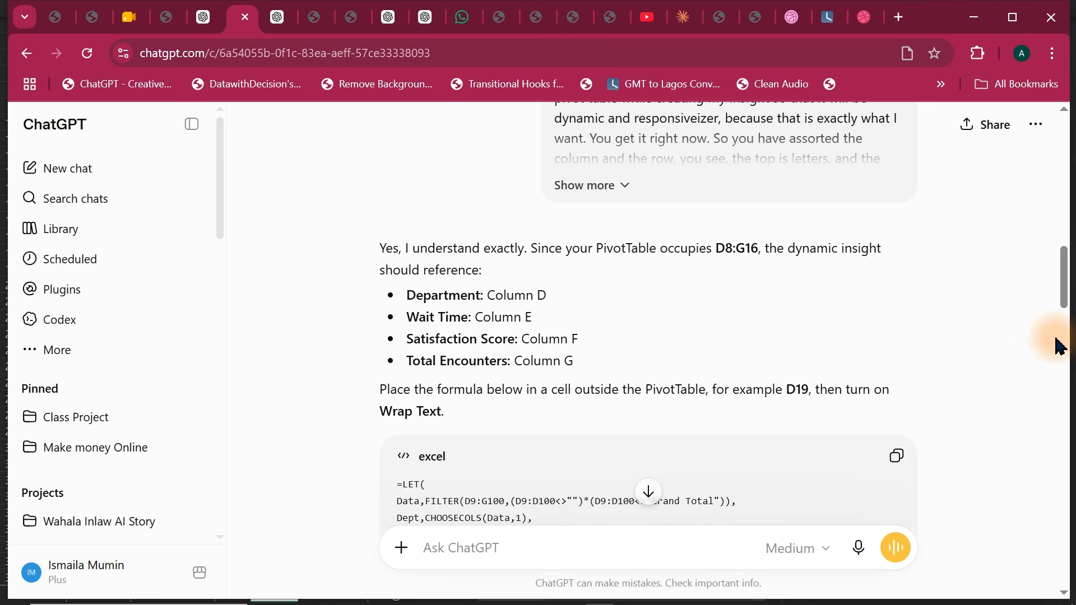
pyautogui.moveTo(1064, 278)
pyautogui.mouseDown()
pyautogui.moveTo(1070, 448)
pyautogui.moveTo(1067, 282)
pyautogui.mouseUp()
pyautogui.click(895, 371)
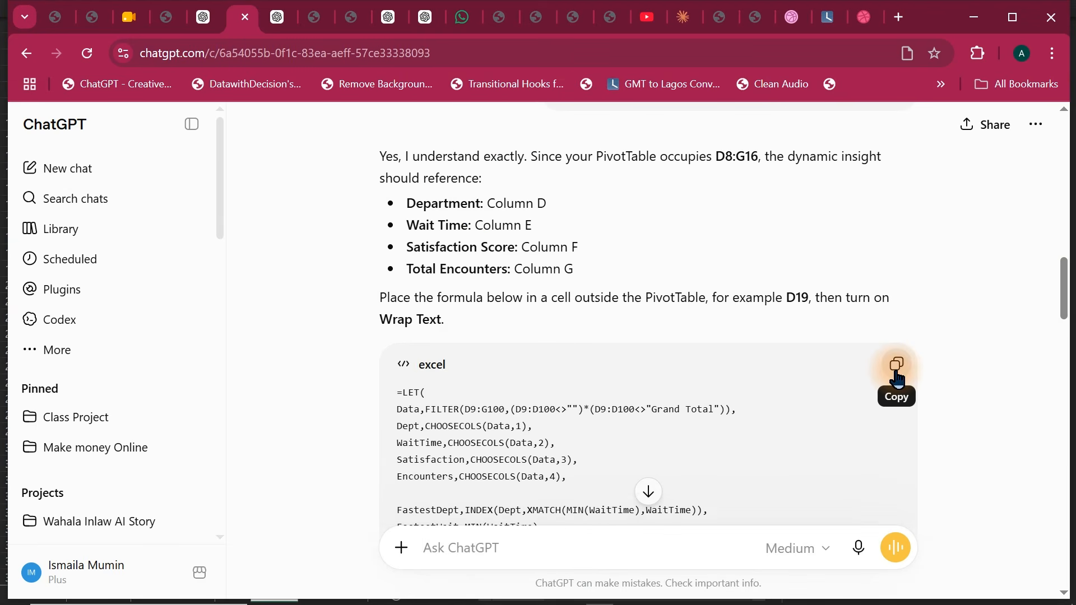
pyautogui.click(896, 379)
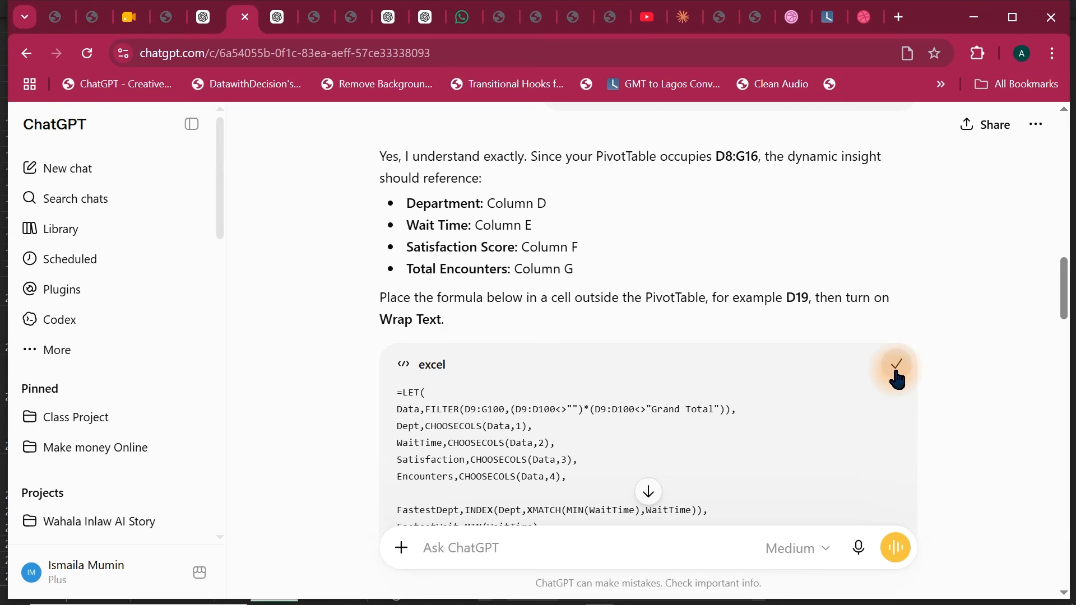
# Return to the H Dashboard workbook in Excel and label cell D26, below the Insights & Recommendations block, as GPT Version
pyautogui.click(973, 17)
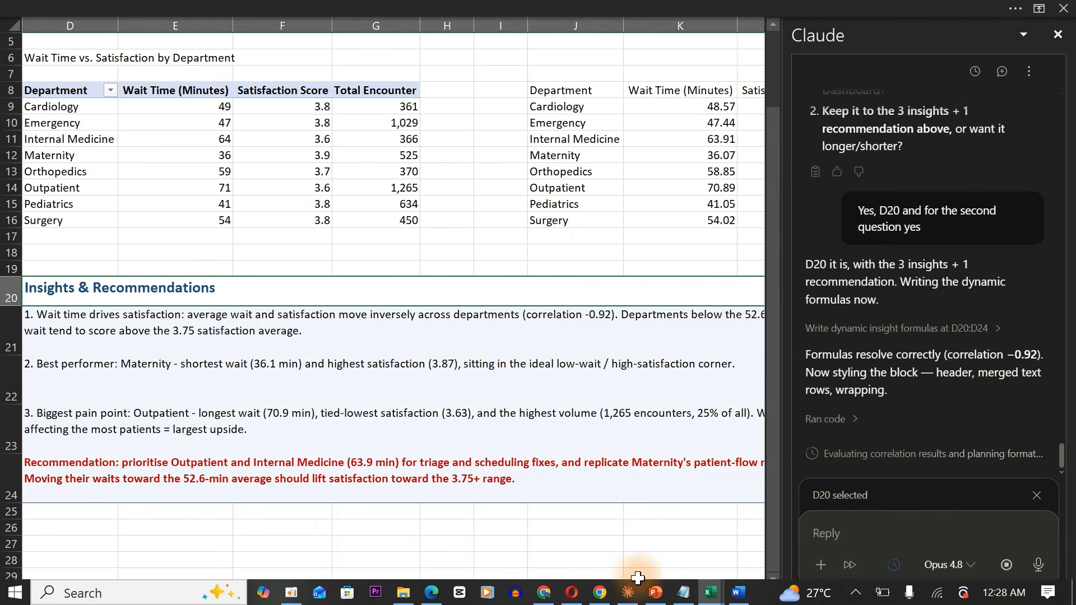
pyautogui.click(702, 594)
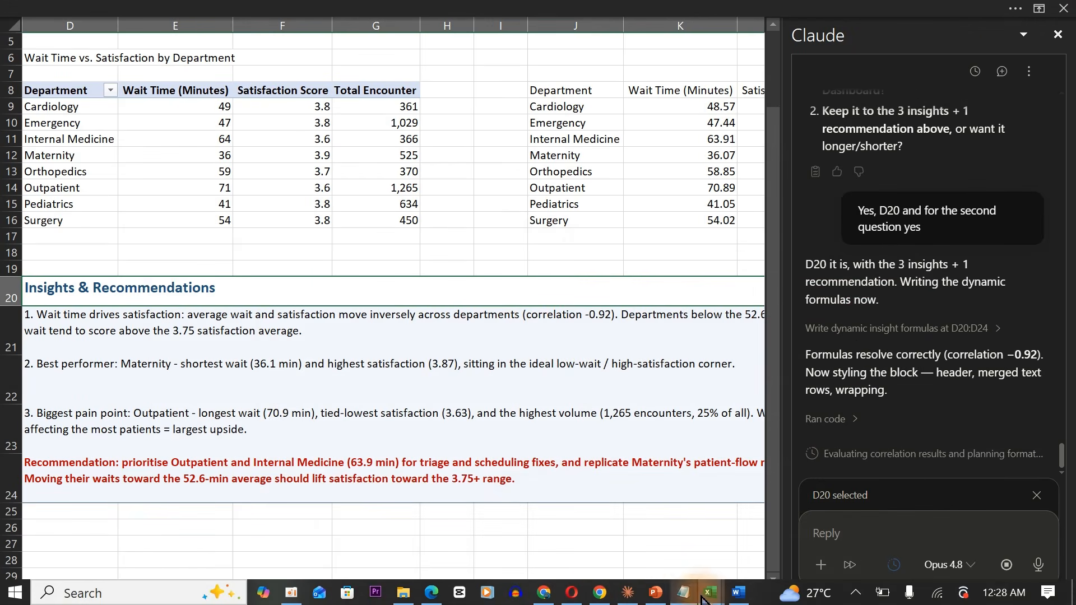
pyautogui.click(617, 531)
pyautogui.moveTo(710, 595)
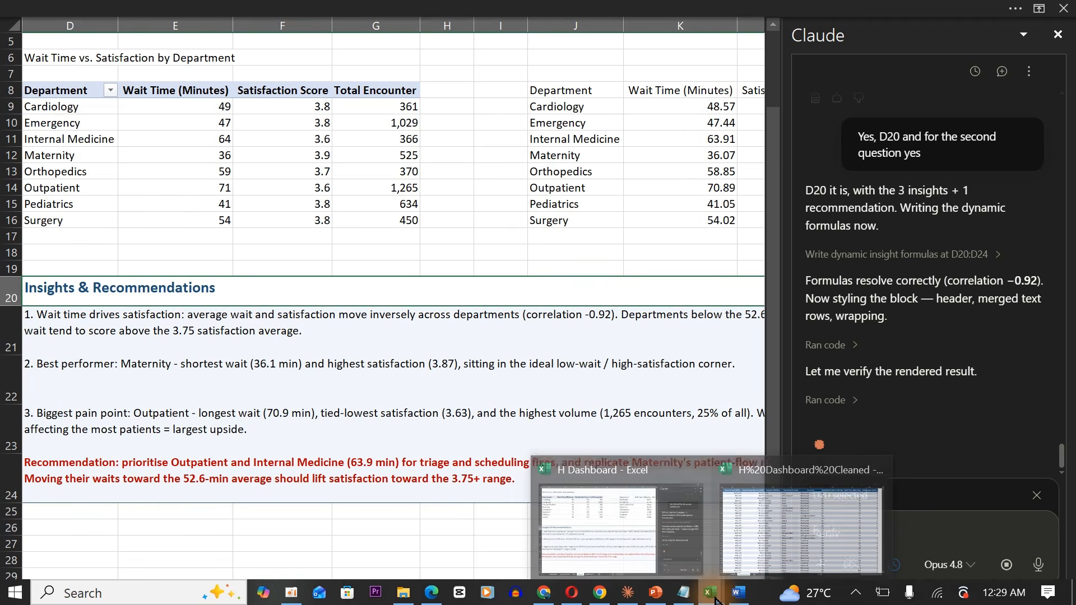
pyautogui.click(354, 557)
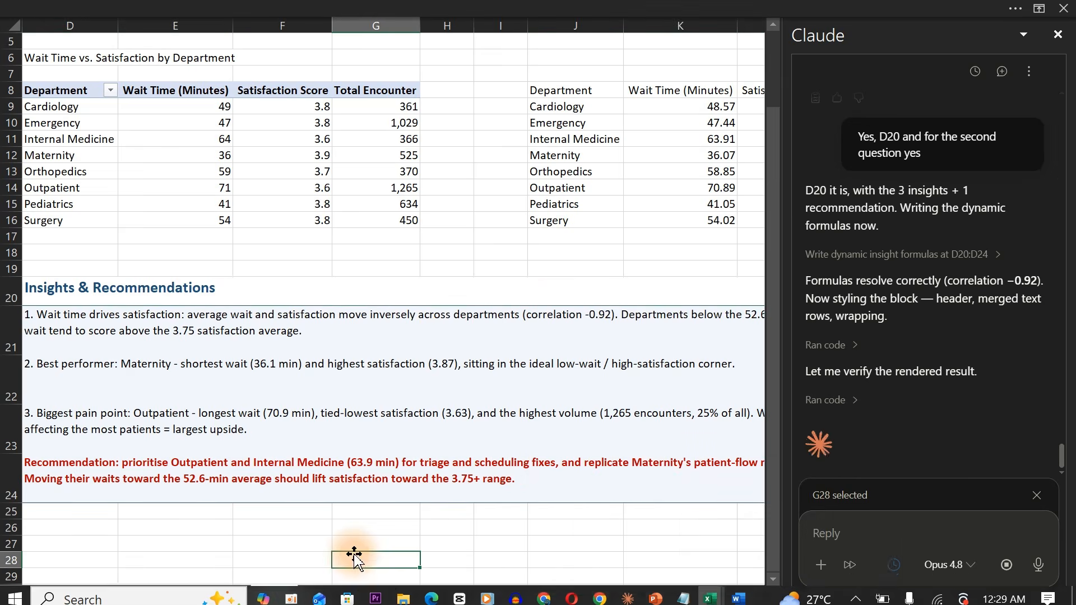
pyautogui.click(135, 556)
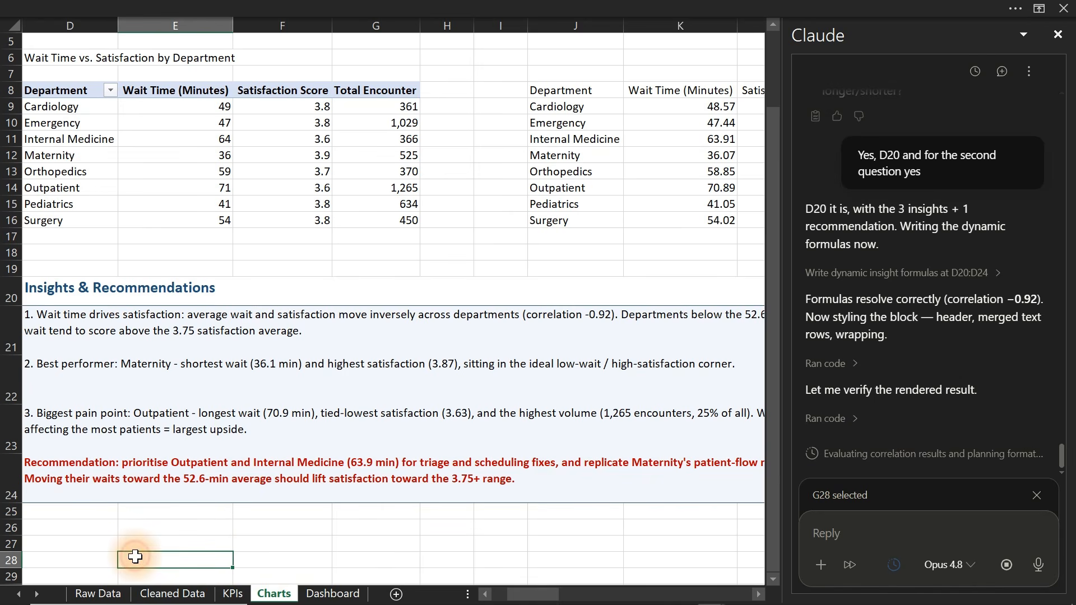
pyautogui.click(70, 541)
pyautogui.hscroll(-2, 76, 530)
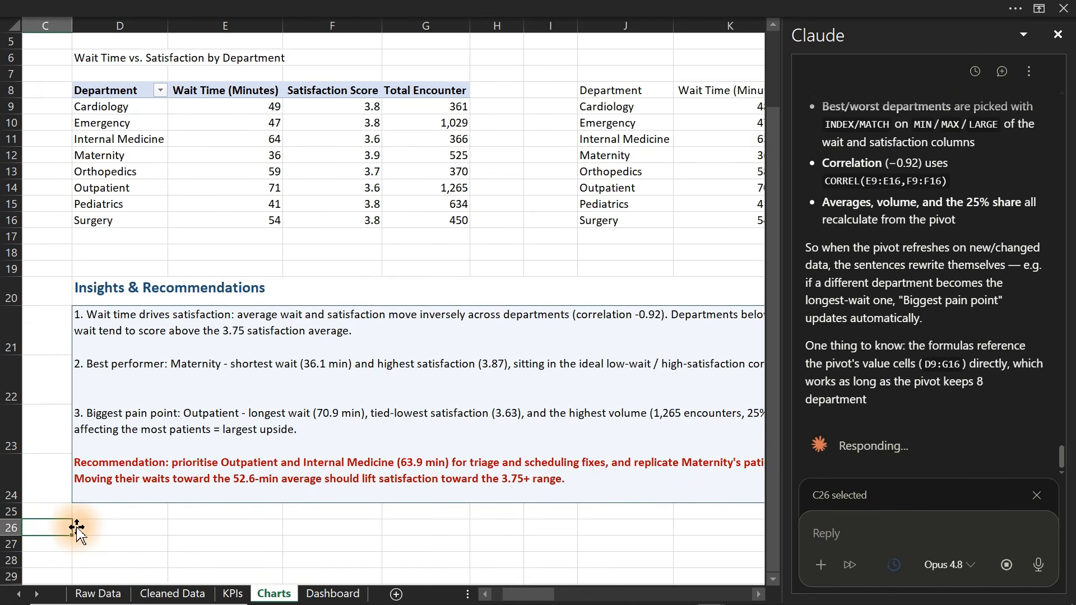
pyautogui.click(75, 529)
pyautogui.click(172, 530)
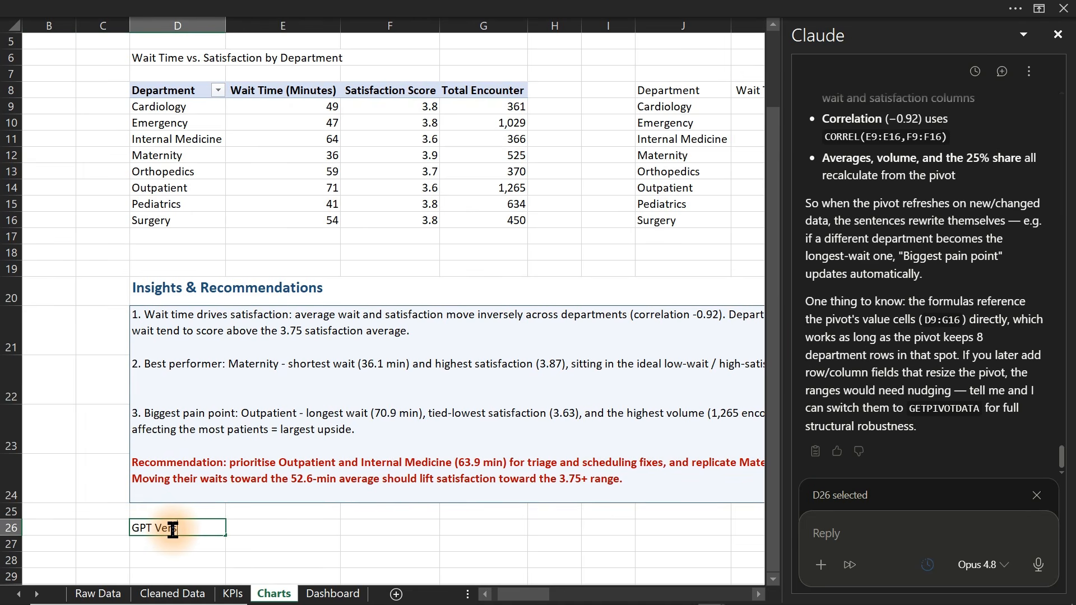
pyautogui.press('Return')
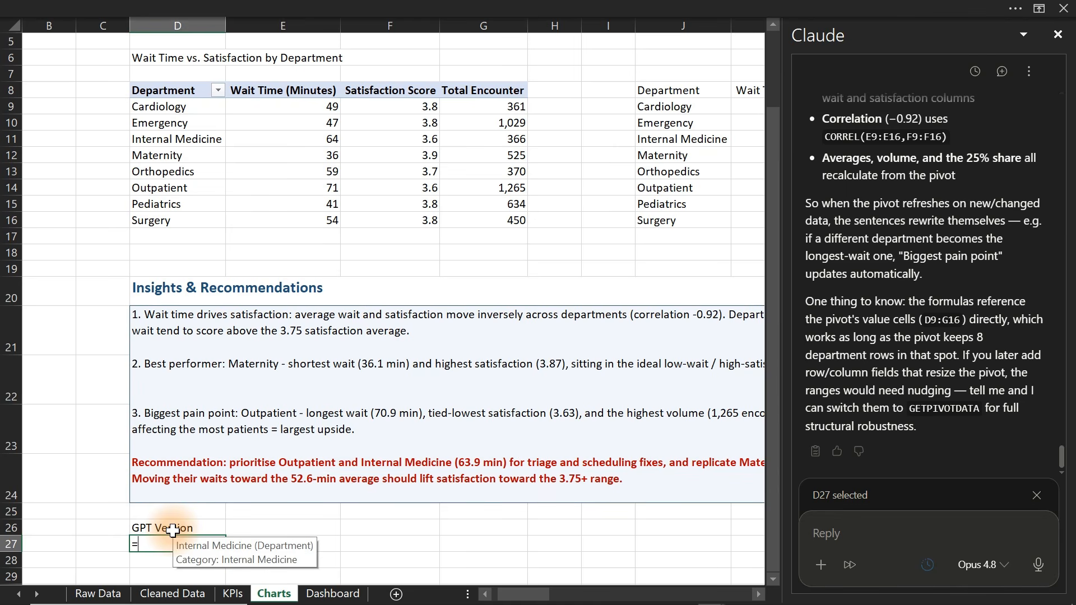
# Try the copied LET formula in cell D27, remove its duplicate equals sign, and clear the cell
pyautogui.write('=')
pyautogui.hotkey('ctrl', 'v')
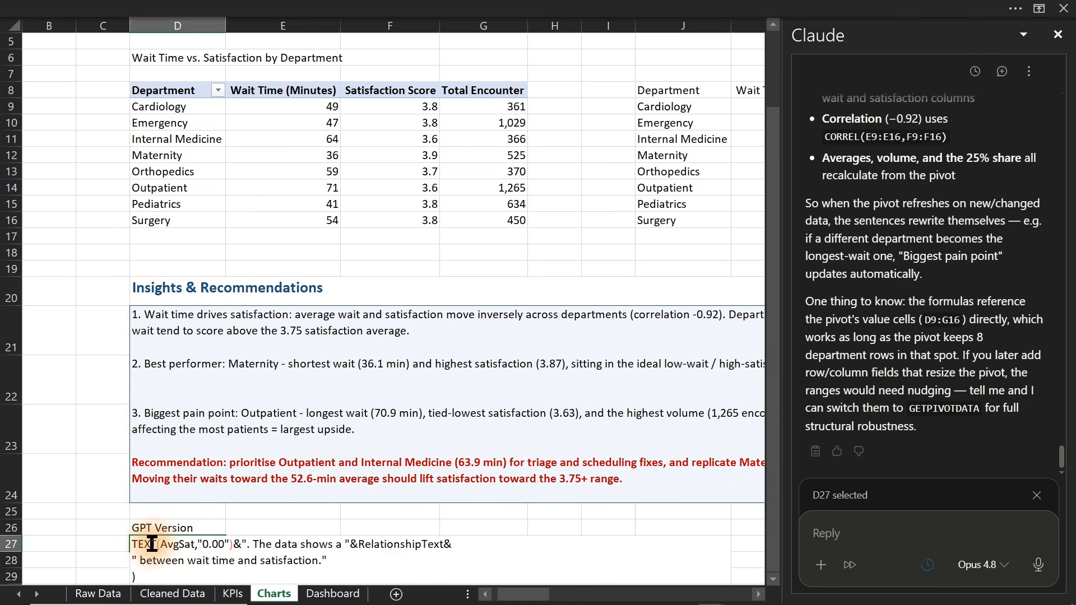
pyautogui.press('Return')
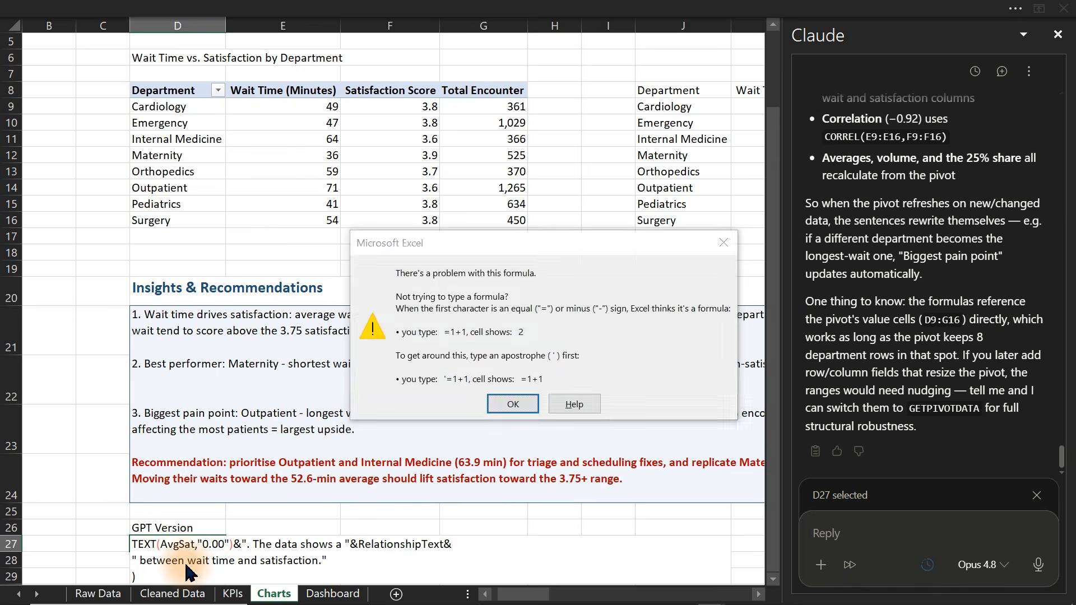
pyautogui.press('Return')
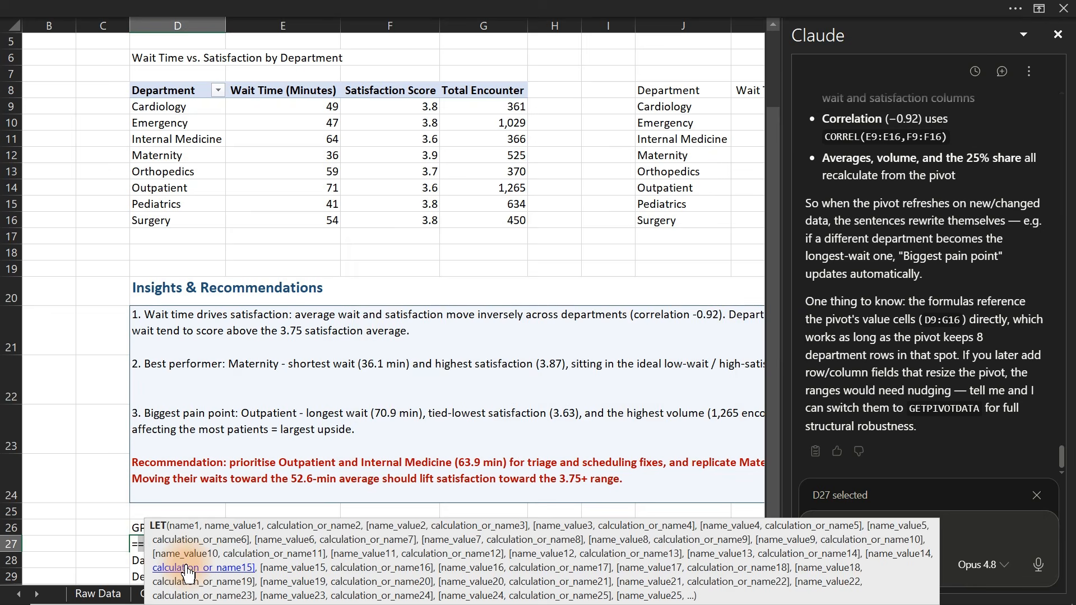
pyautogui.click(138, 540)
pyautogui.press('BackSpace')
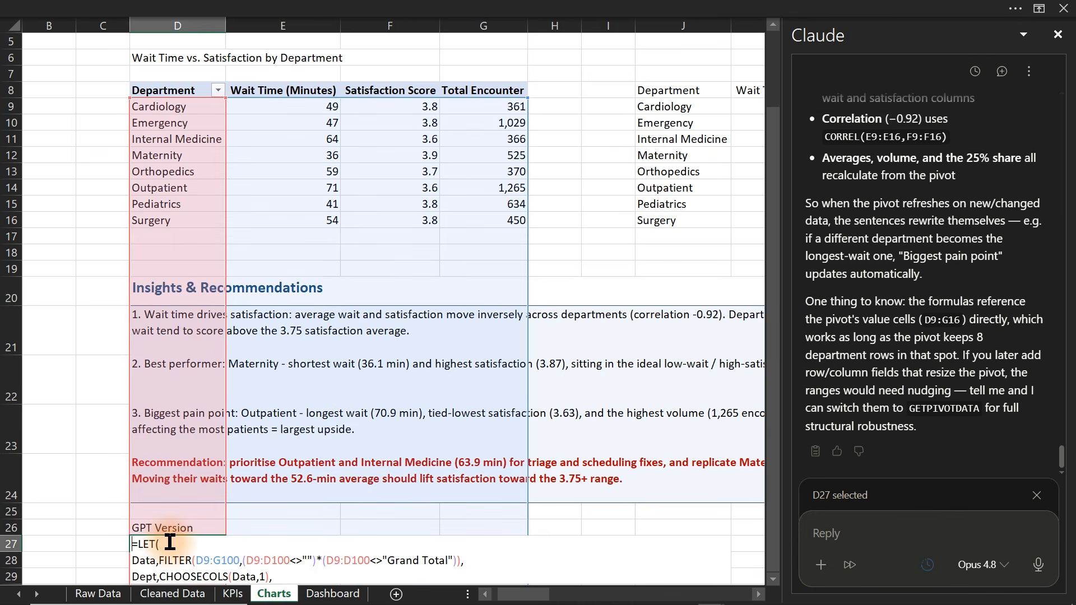
pyautogui.press('Return')
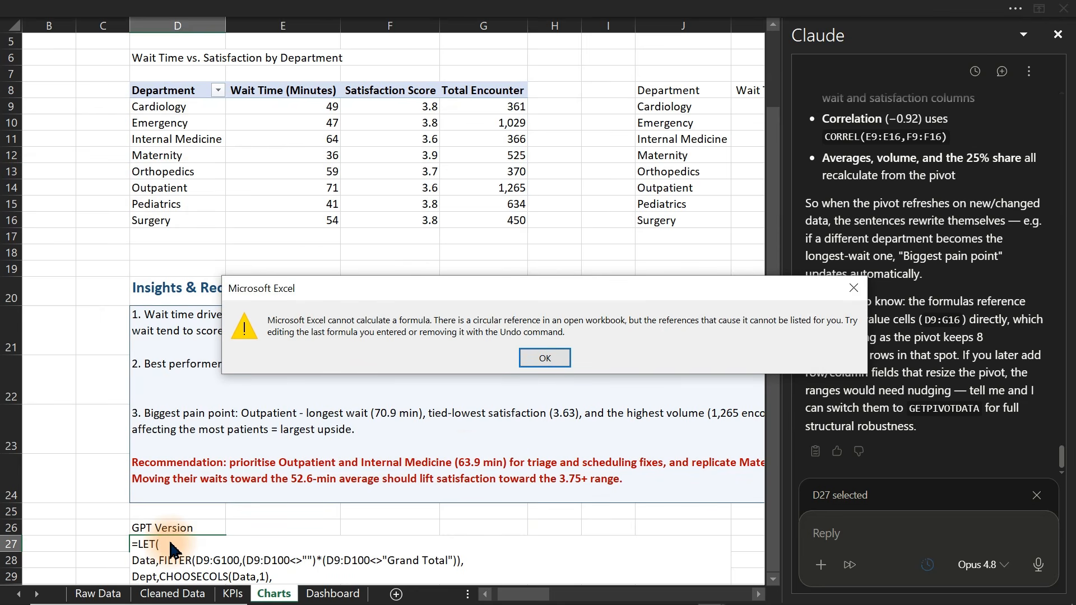
pyautogui.click(545, 357)
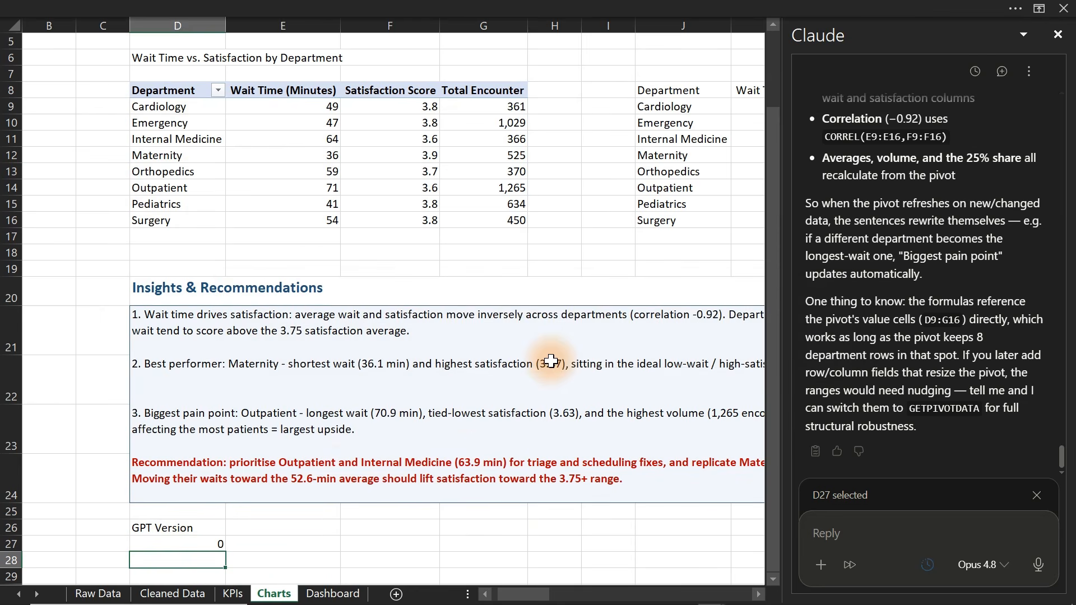
pyautogui.click(209, 541)
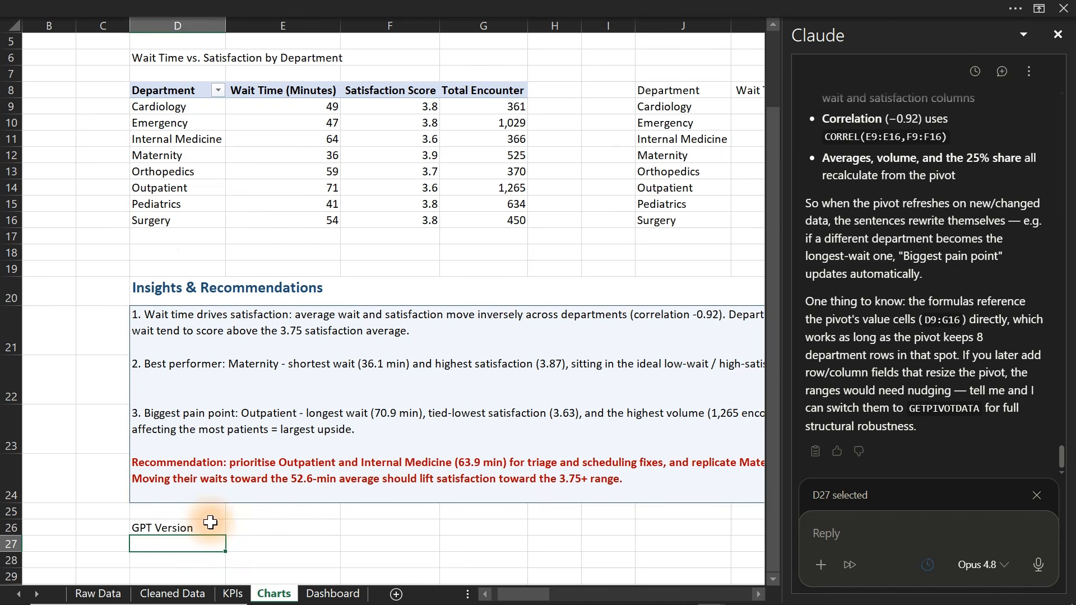
# In ChatGPT, copy the simplified LET formula that uses only the exact pivot table area D9:G16
pyautogui.click(170, 267)
pyautogui.click(165, 250)
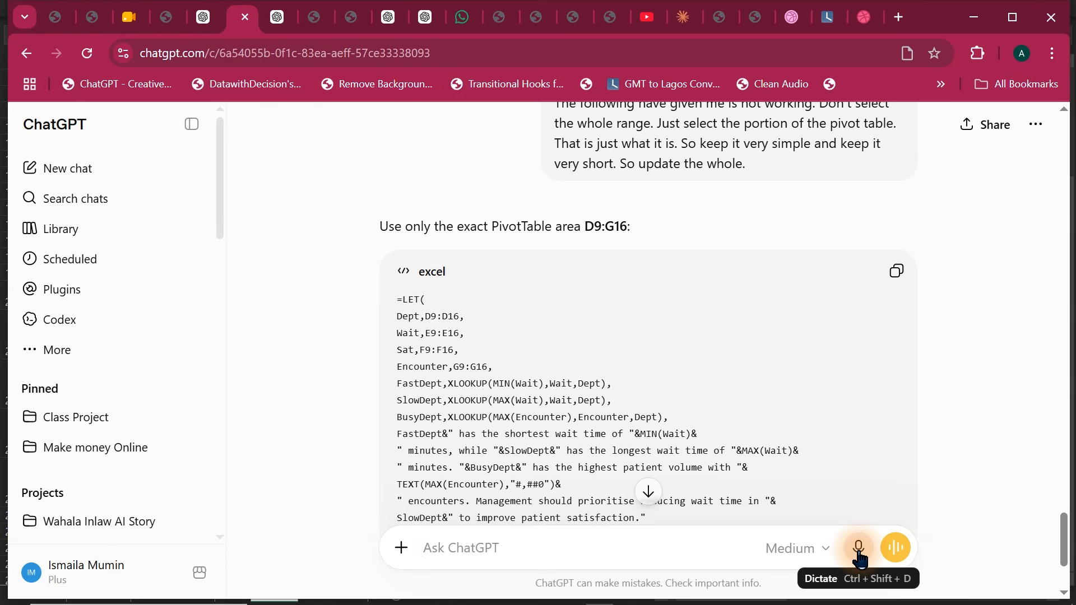
pyautogui.click(896, 275)
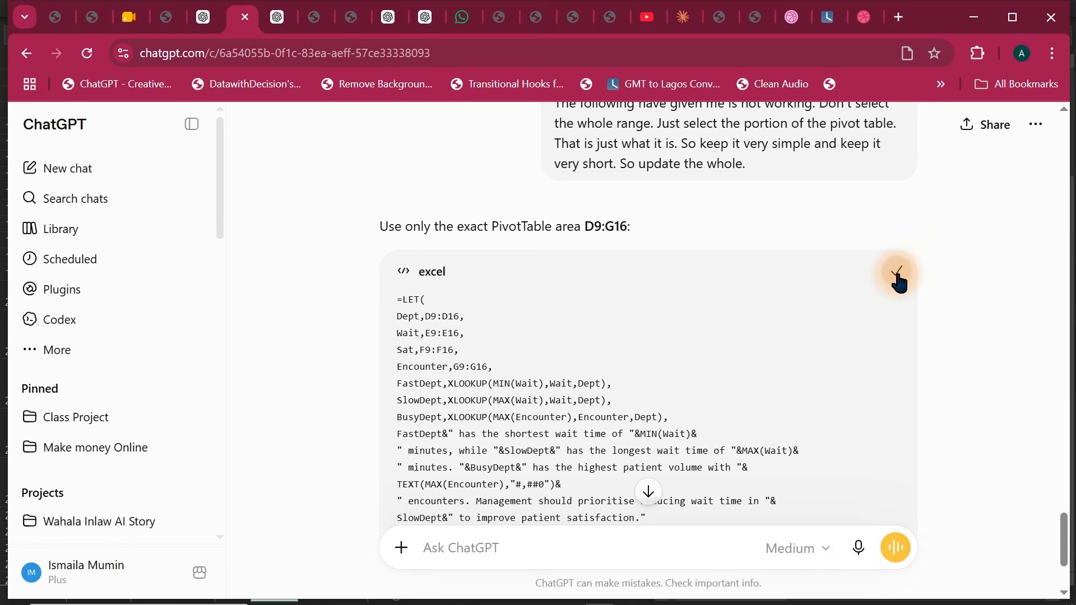
# Back in Excel, replace the formula in cell K28 with the copied LET formula, keeping a single leading equals sign
pyautogui.click(974, 17)
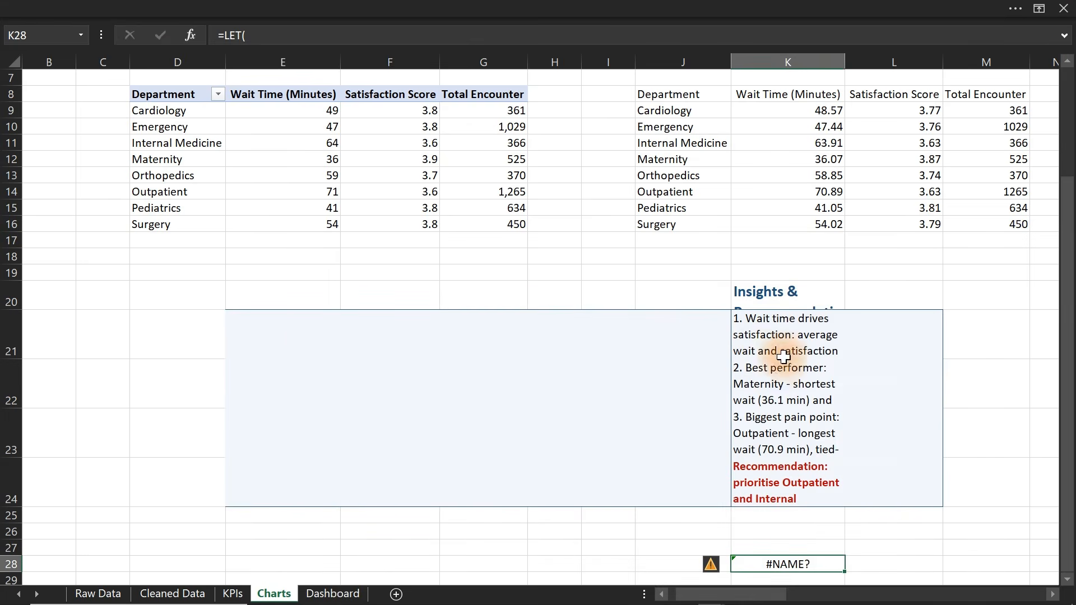
pyautogui.click(479, 34)
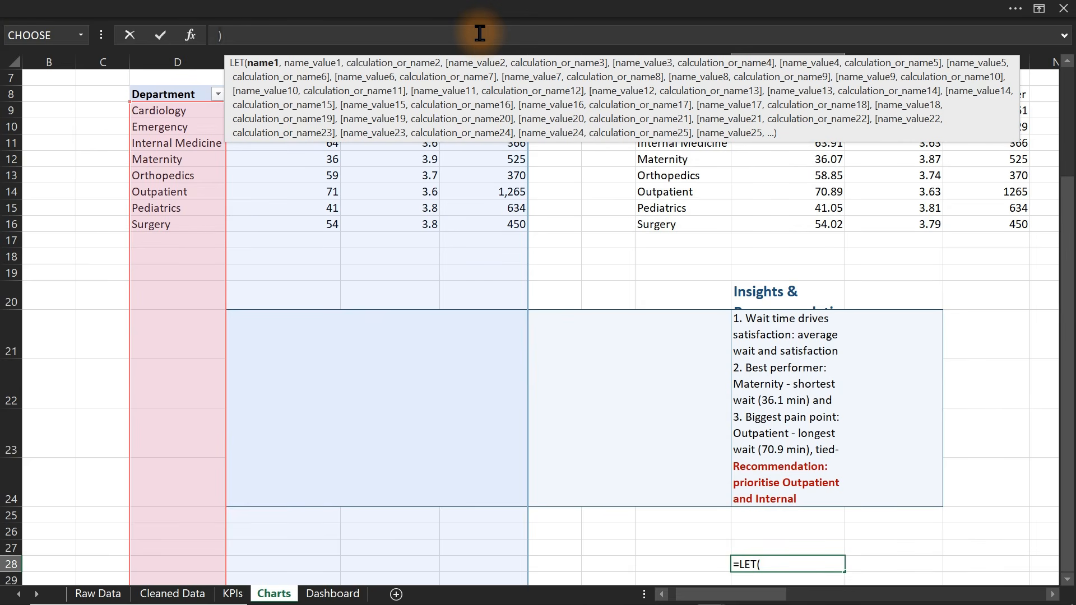
pyautogui.hotkey('ctrl', 'a')
pyautogui.press('BackSpace')
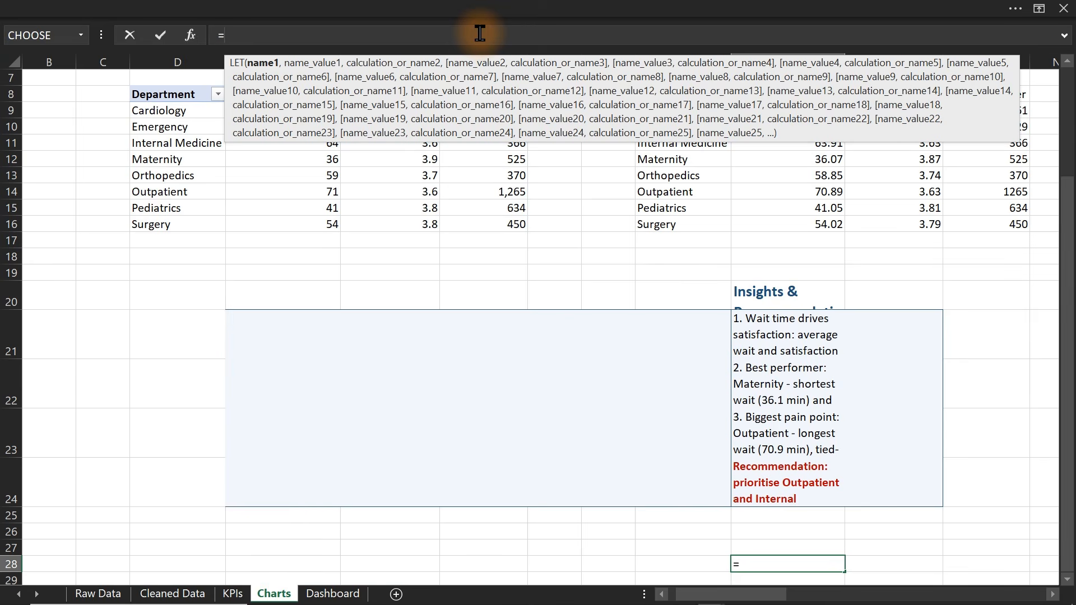
pyautogui.click(1064, 35)
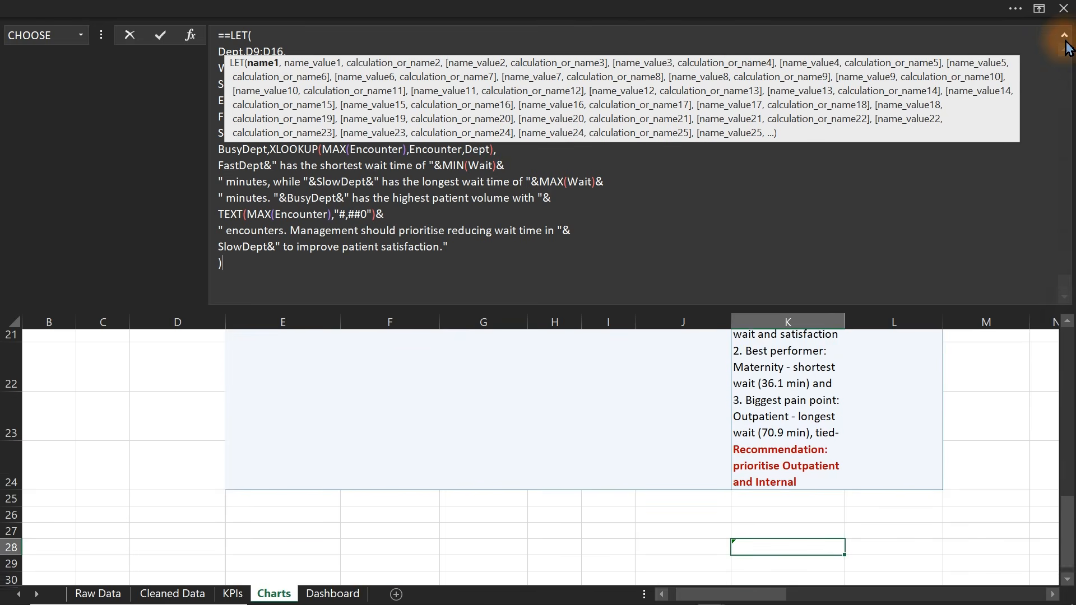
pyautogui.click(503, 197)
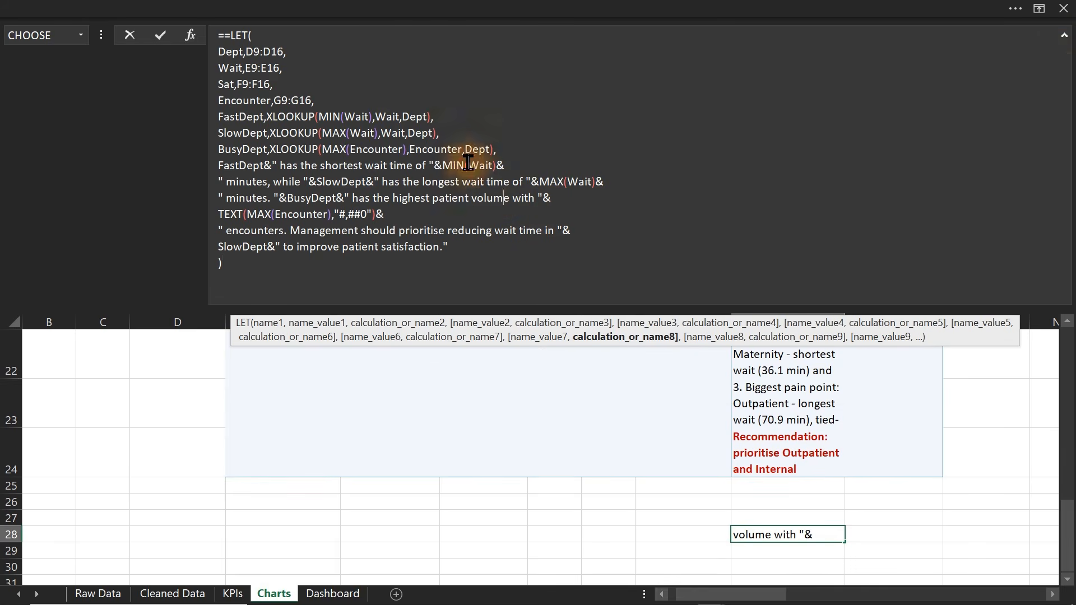
pyautogui.click(223, 35)
pyautogui.write('=')
pyautogui.press('BackSpace')
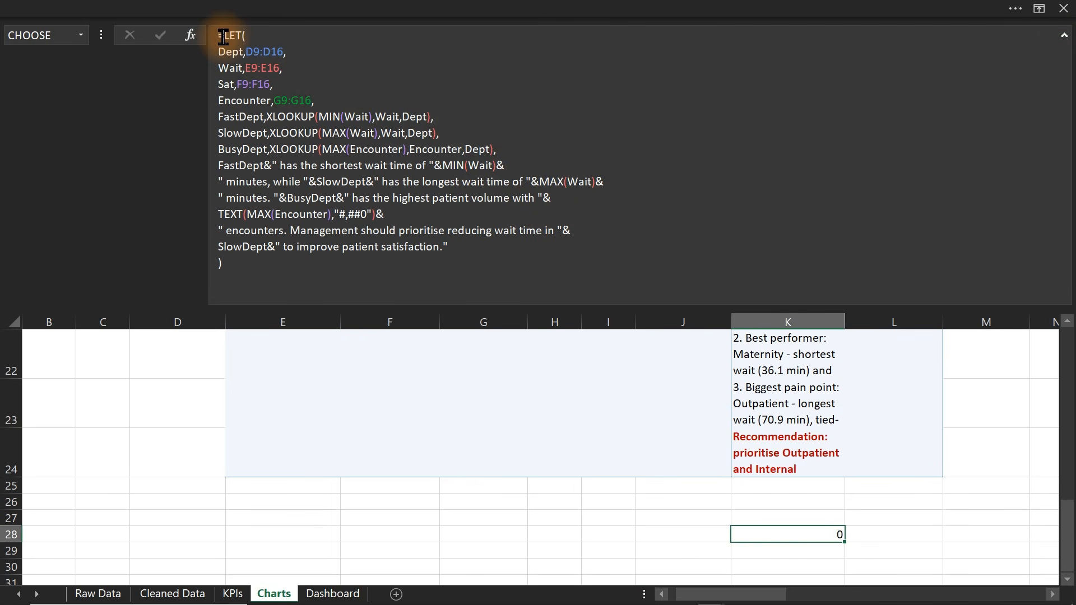
pyautogui.press('Return')
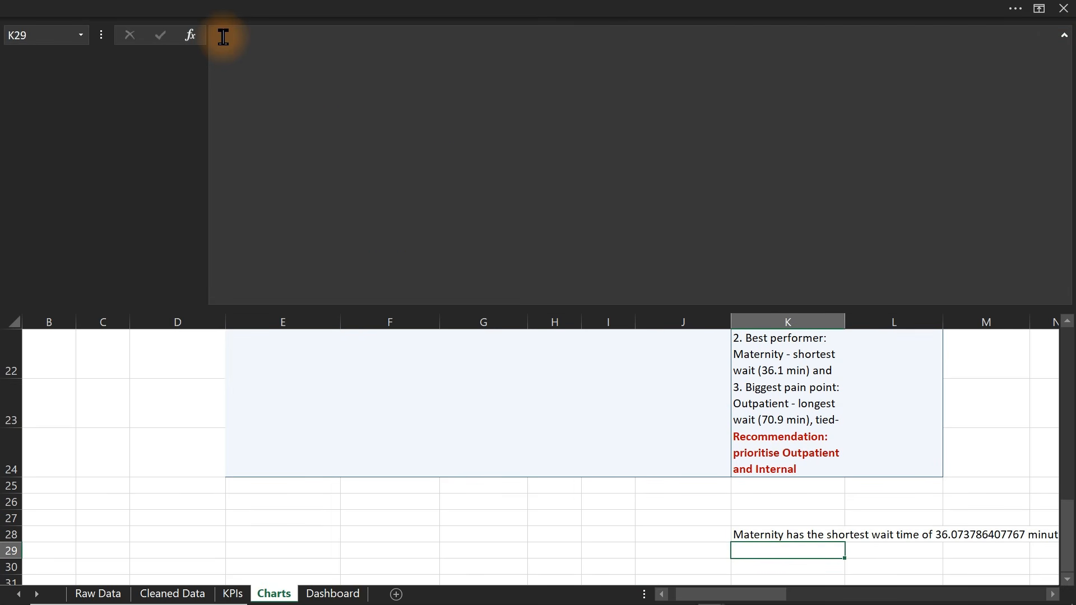
# Collapse the expanded formula bar and select cell D30 on the Charts sheet
pyautogui.click(773, 538)
pyautogui.click(621, 516)
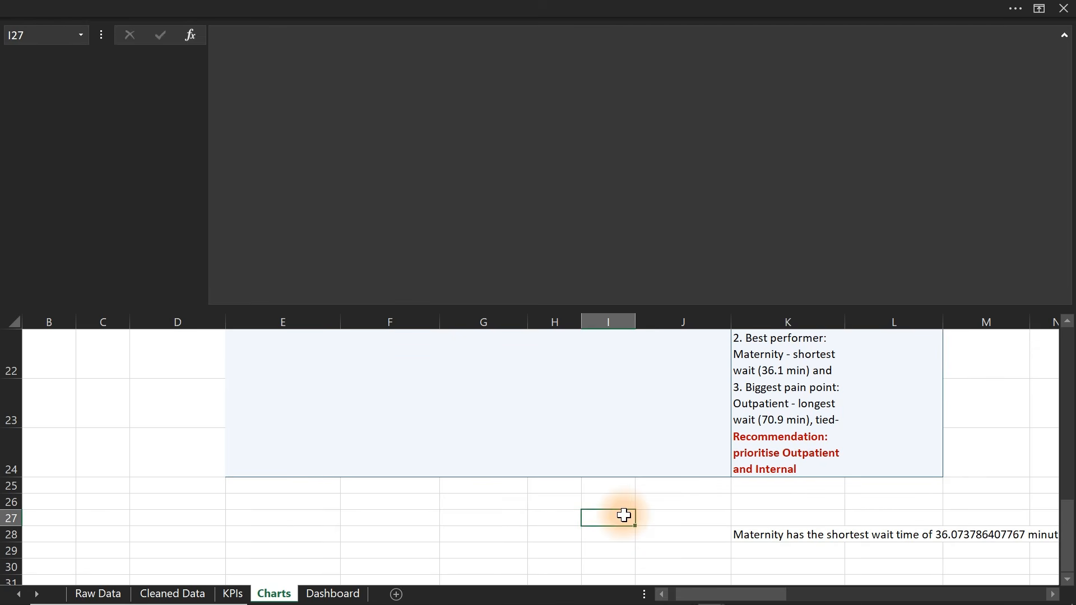
pyautogui.click(456, 545)
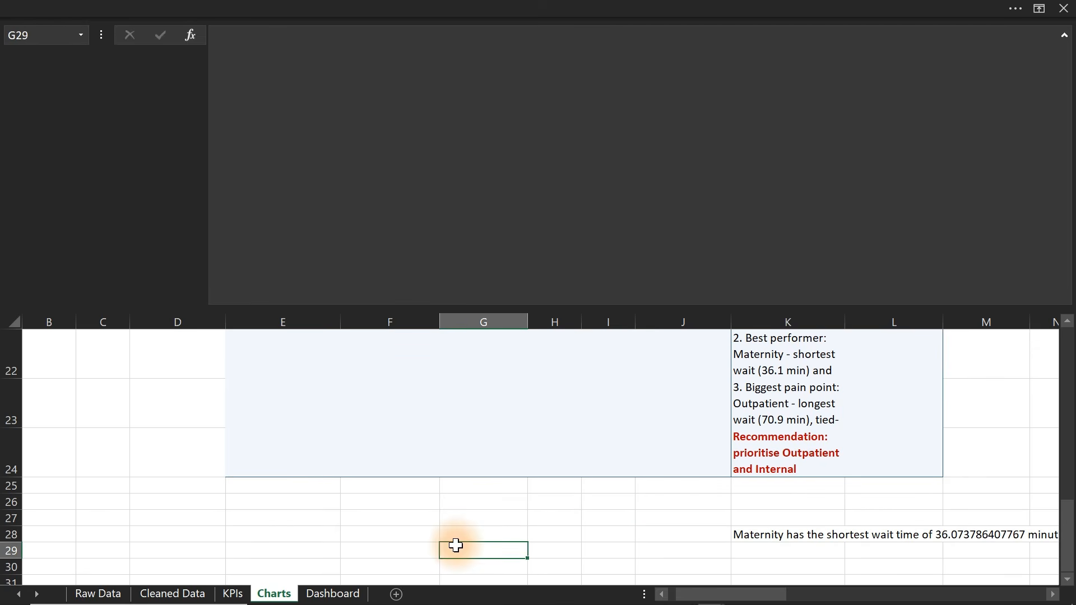
pyautogui.click(1064, 35)
pyautogui.click(178, 304)
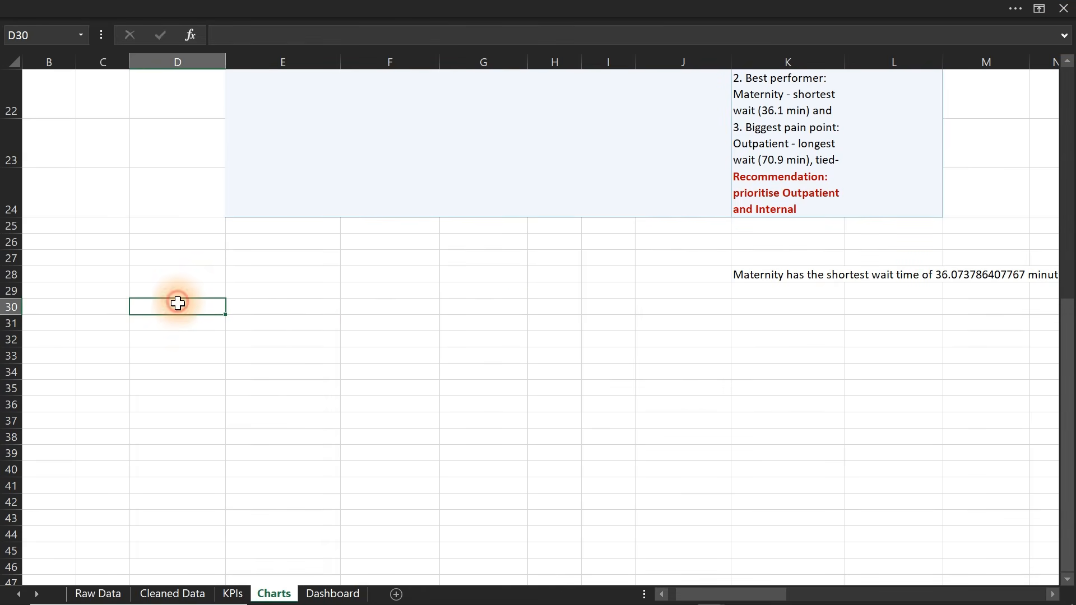
# Draw a rectangle over about C28:F39 on the Charts sheet and link its text to cell K28
pyautogui.click(308, 6)
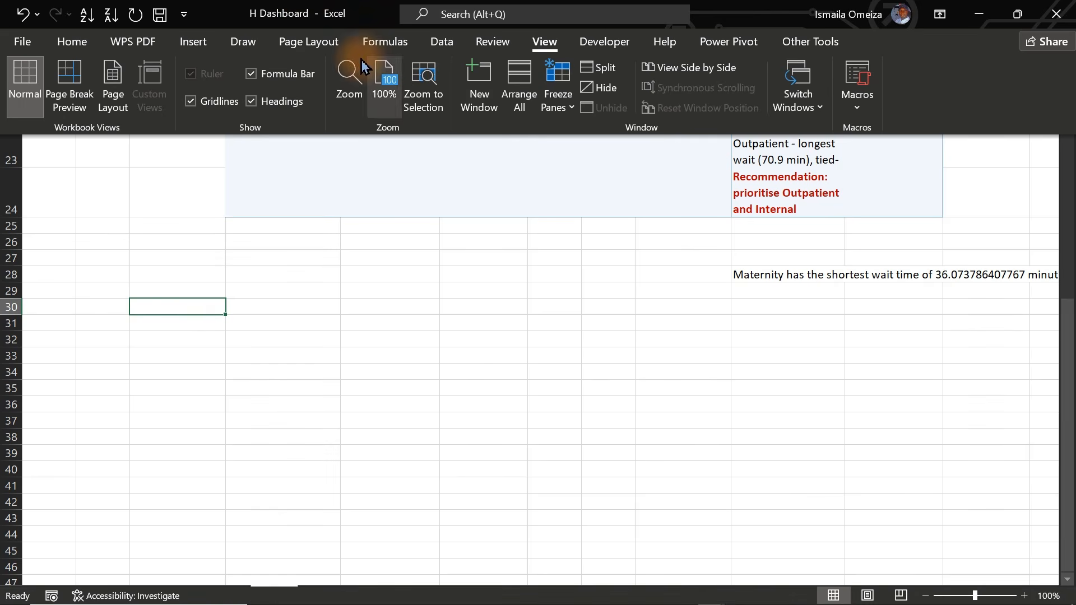
pyautogui.click(194, 42)
pyautogui.click(199, 90)
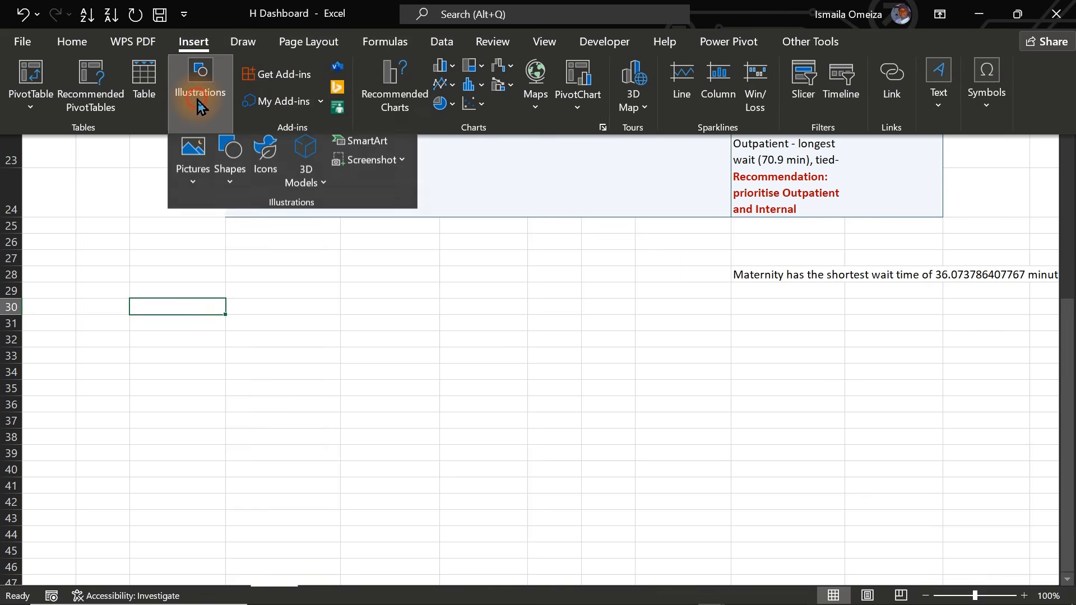
pyautogui.click(227, 176)
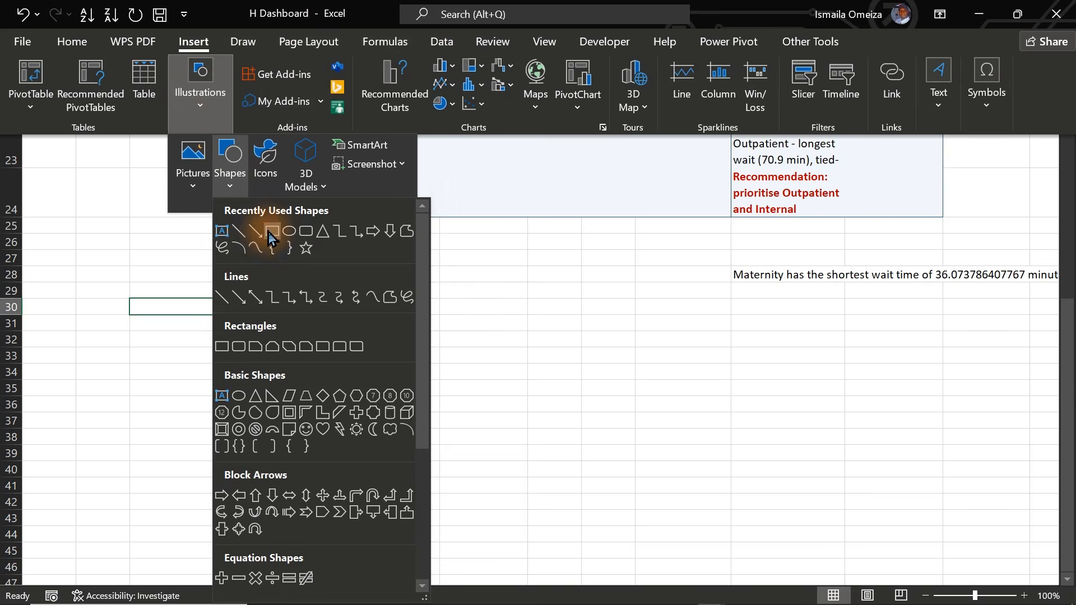
pyautogui.click(246, 236)
pyautogui.moveTo(80, 272); pyautogui.dragTo(398, 461)
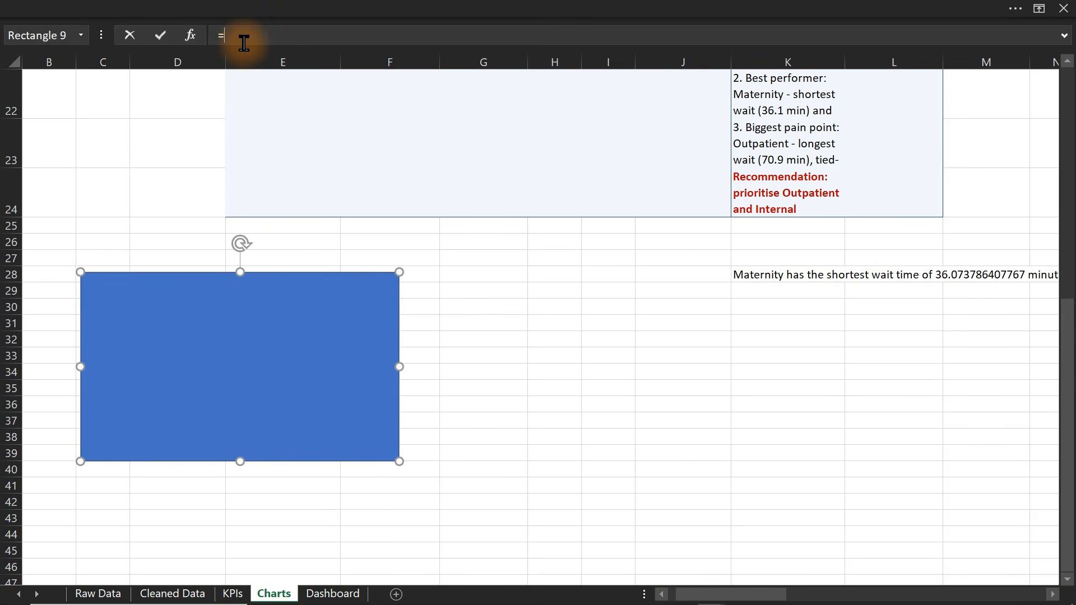
pyautogui.click(750, 269)
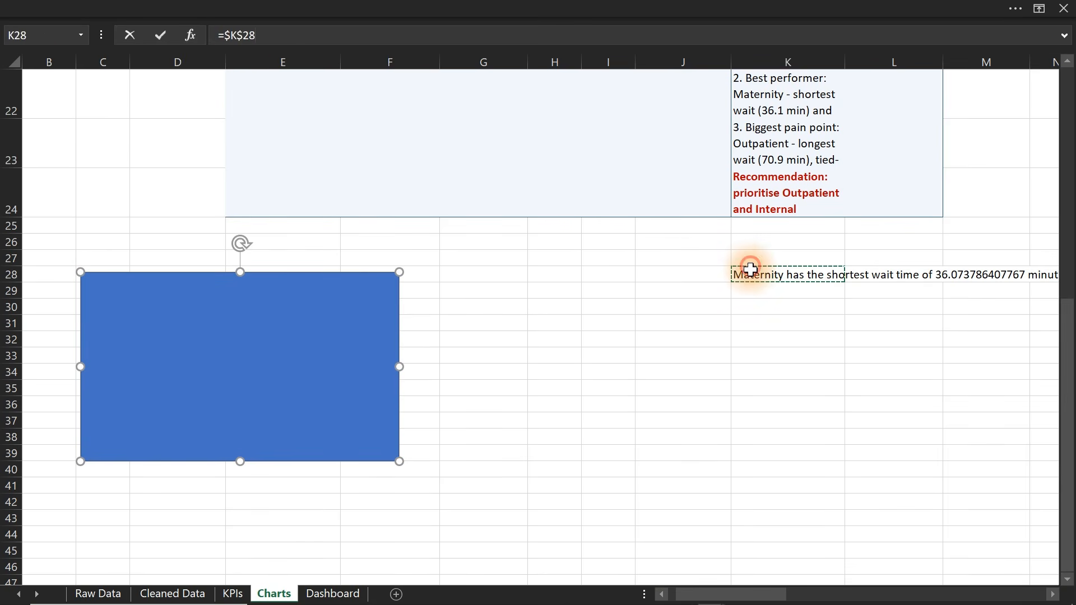
pyautogui.press('Return')
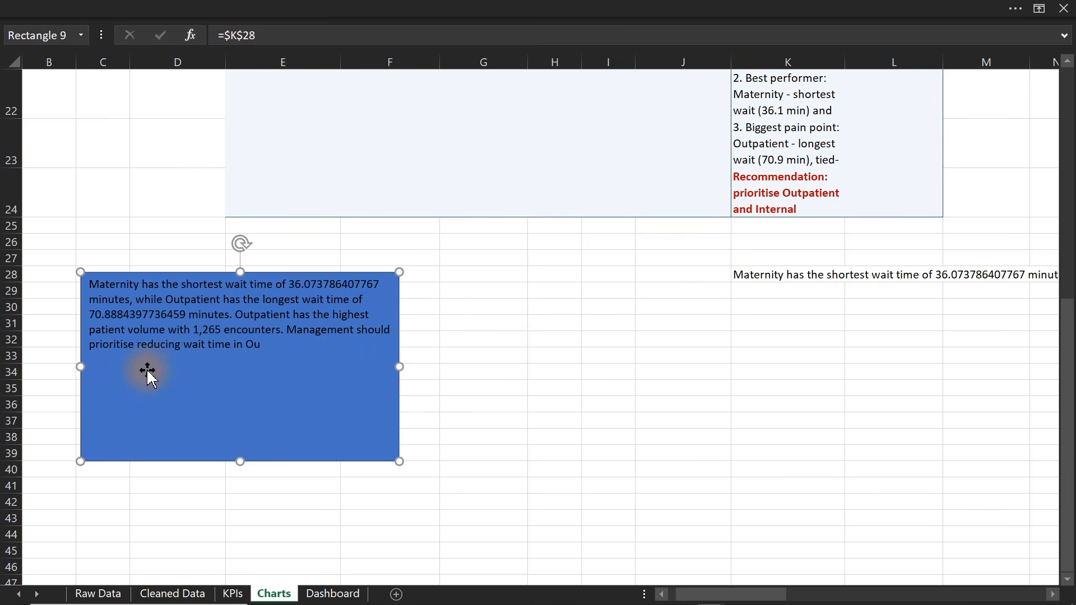
pyautogui.moveTo(146, 372); pyautogui.dragTo(219, 412)
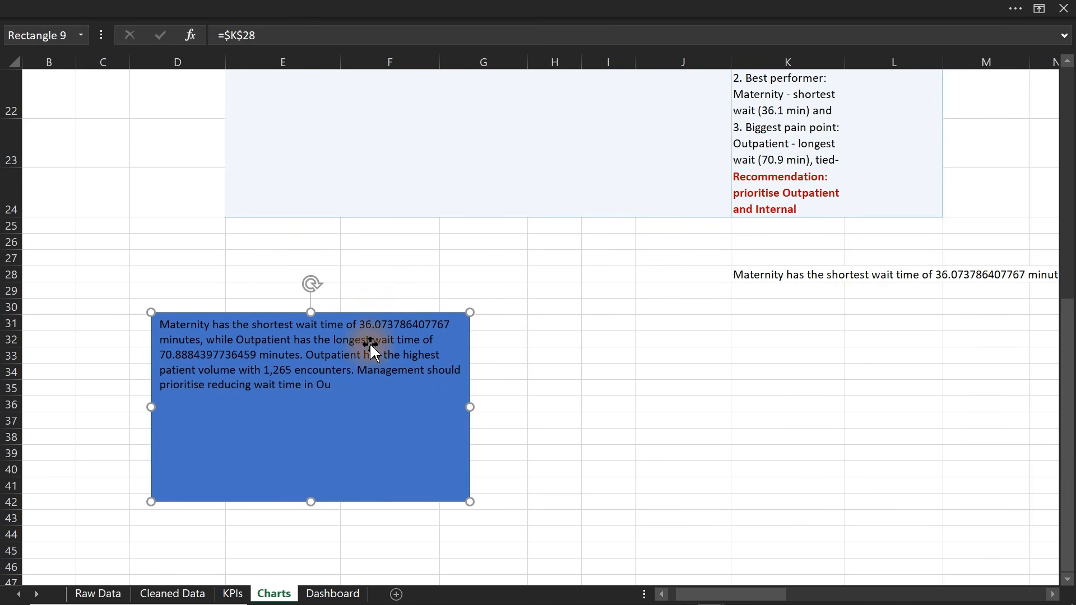
# Examine the full LET formula in cell K28 and compare it with the text in the linked rectangle
pyautogui.click(745, 276)
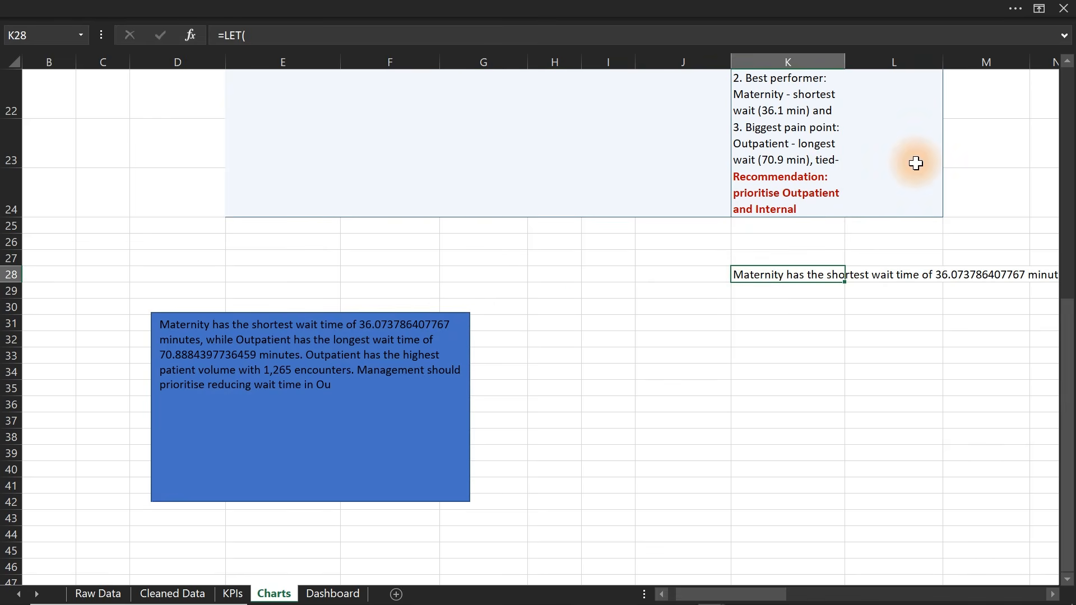
pyautogui.click(1063, 35)
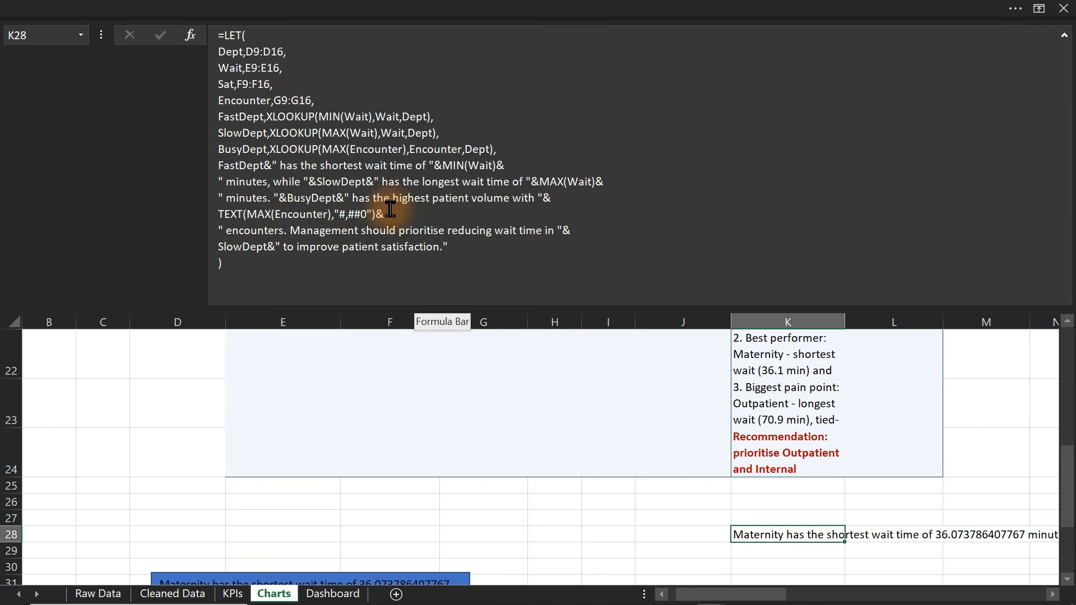
pyautogui.click(500, 236)
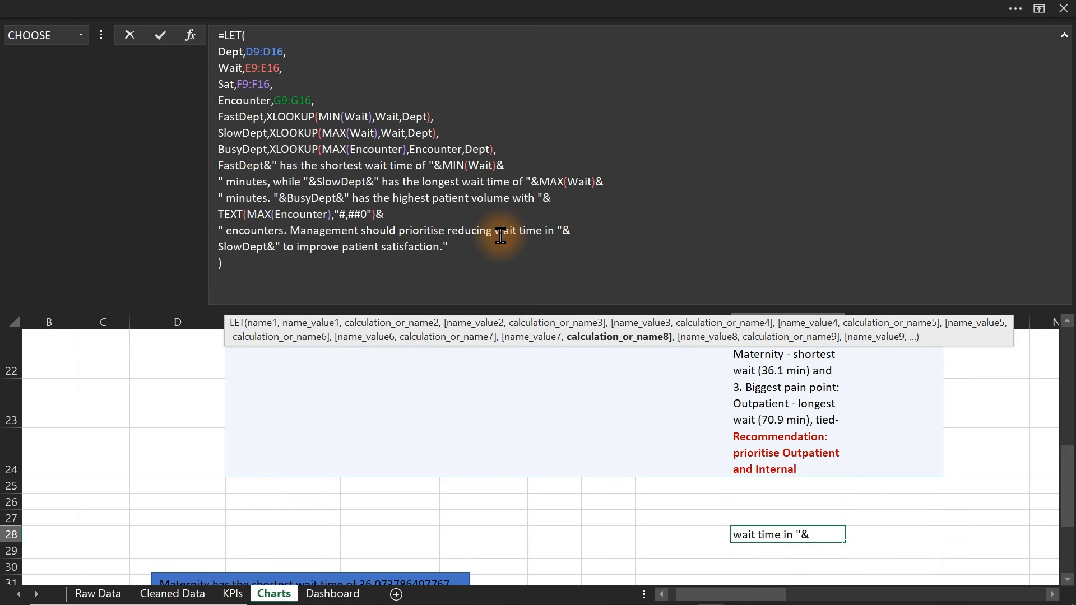
pyautogui.click(448, 576)
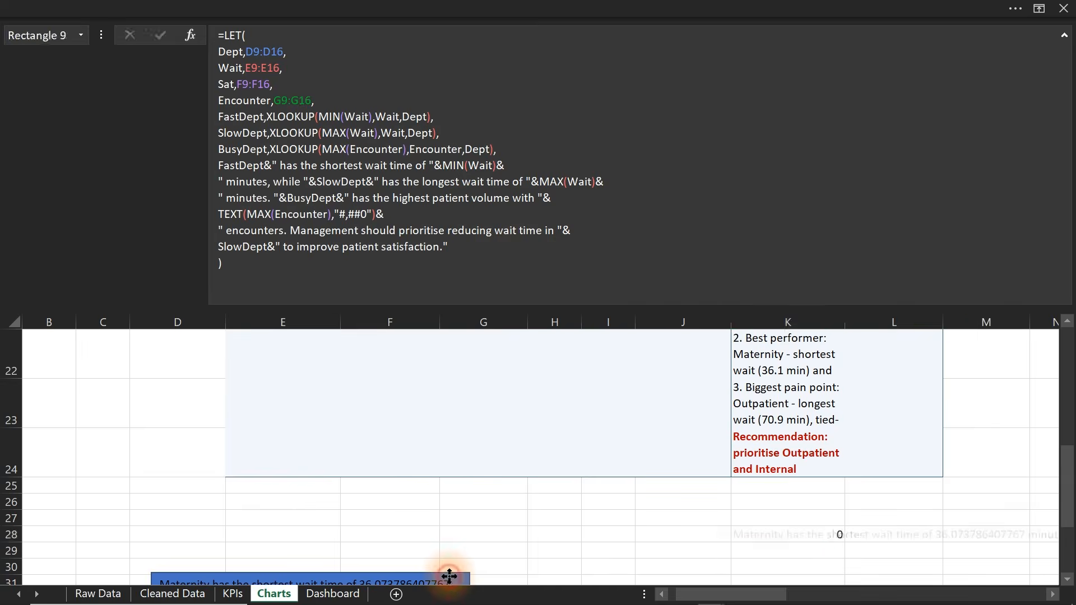
pyautogui.moveTo(449, 576); pyautogui.dragTo(485, 401)
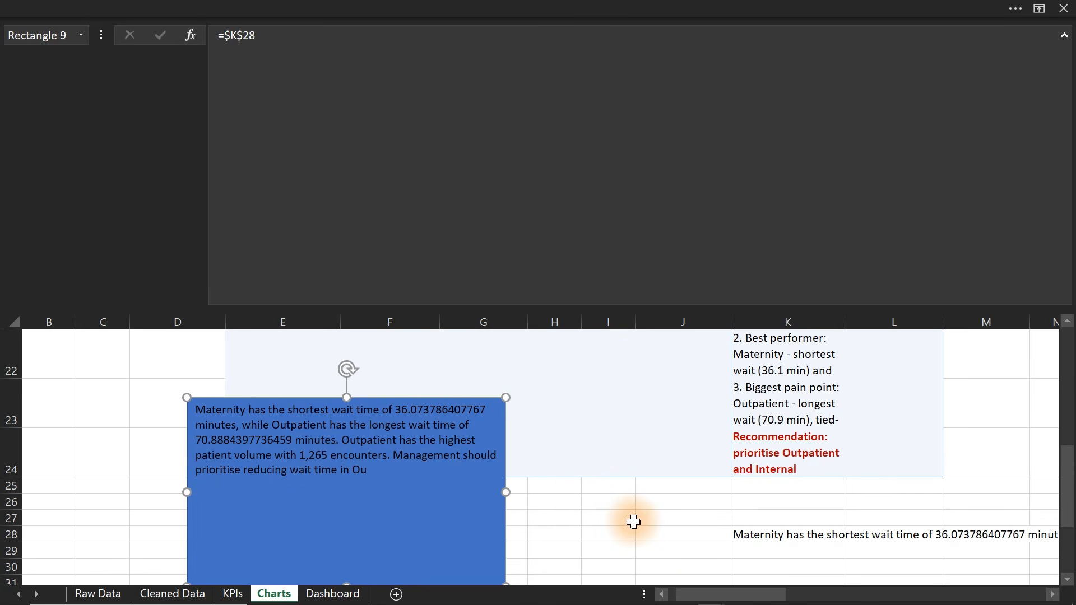
pyautogui.press('Escape')
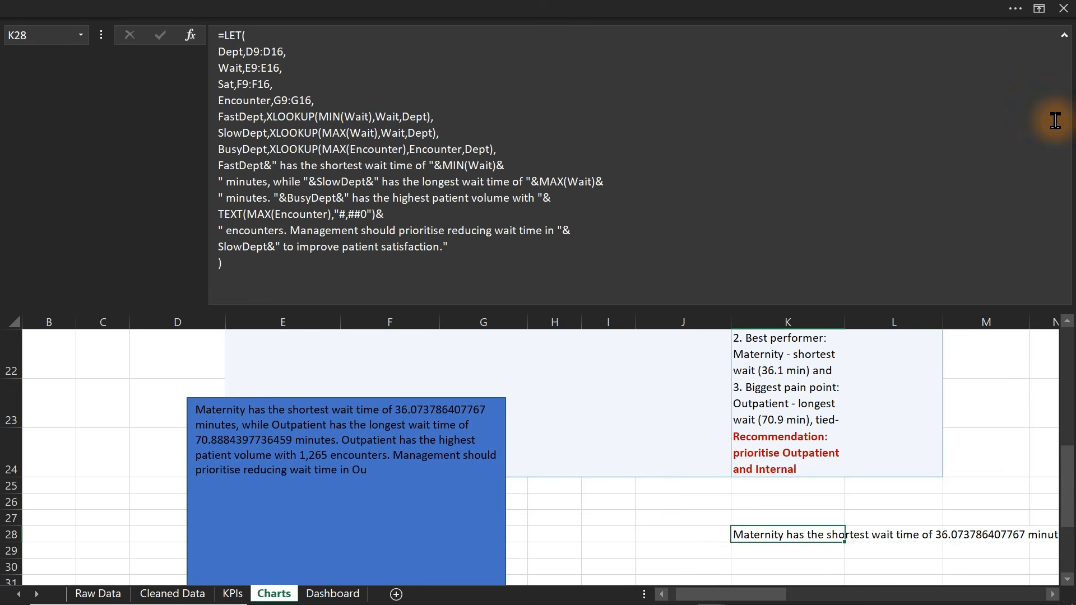
pyautogui.click(1063, 36)
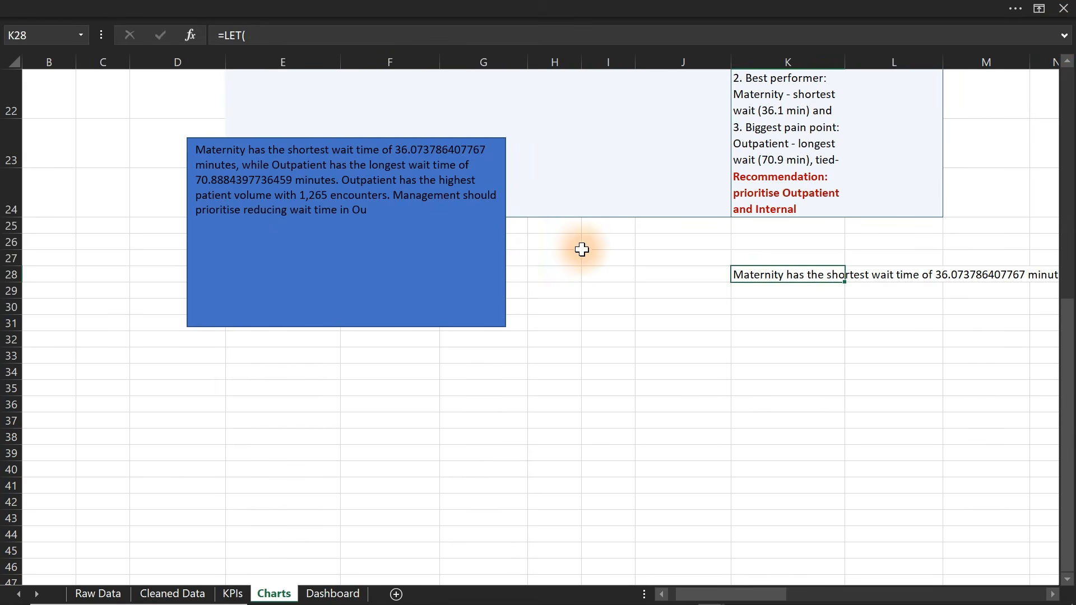
# Remove the linked rectangle and move the insight text from column K into cells E21:E24
pyautogui.click(501, 256)
pyautogui.moveTo(500, 255); pyautogui.dragTo(528, 419)
pyautogui.moveTo(1070, 392); pyautogui.dragTo(1042, 302)
pyautogui.moveTo(760, 185); pyautogui.dragTo(749, 269)
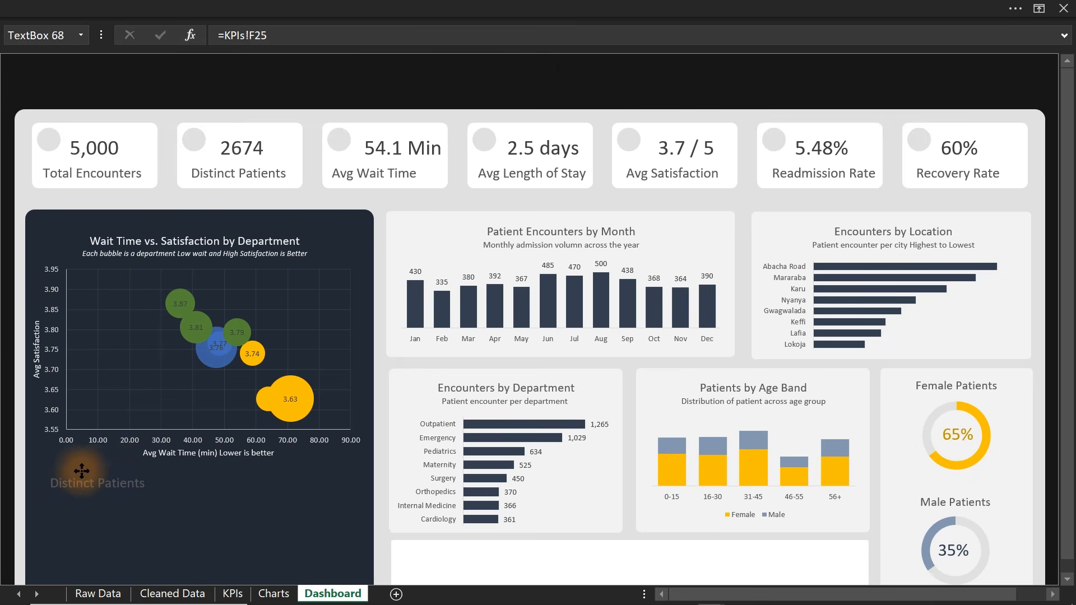
# On the Dashboard sheet, hide the formula bar and widen the Distinct Patients text box below the bubble chart to span the dark panel
pyautogui.click(87, 473)
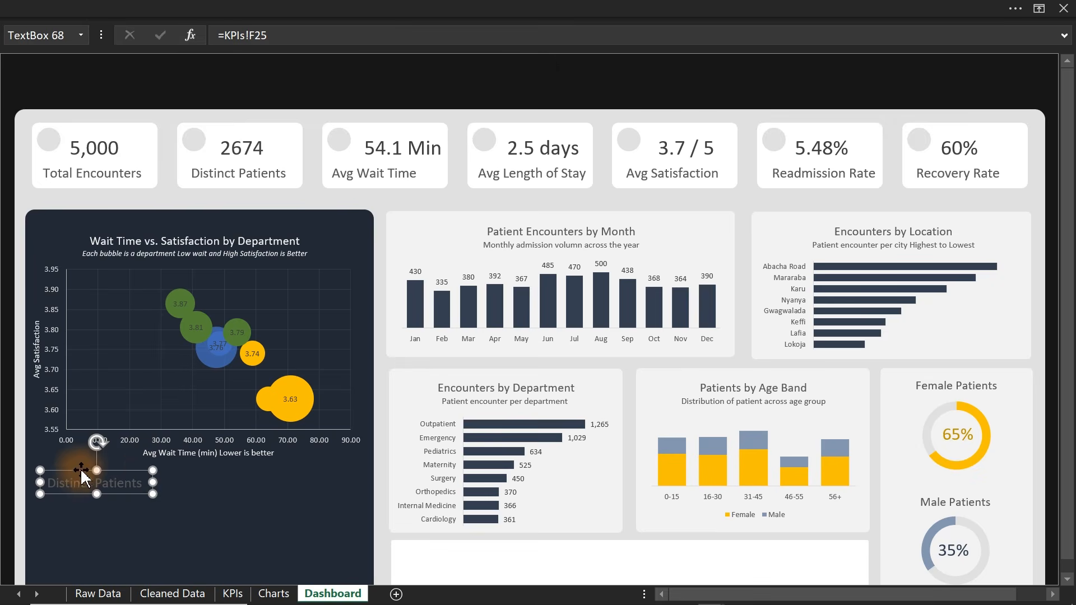
pyautogui.click(493, 7)
pyautogui.click(537, 42)
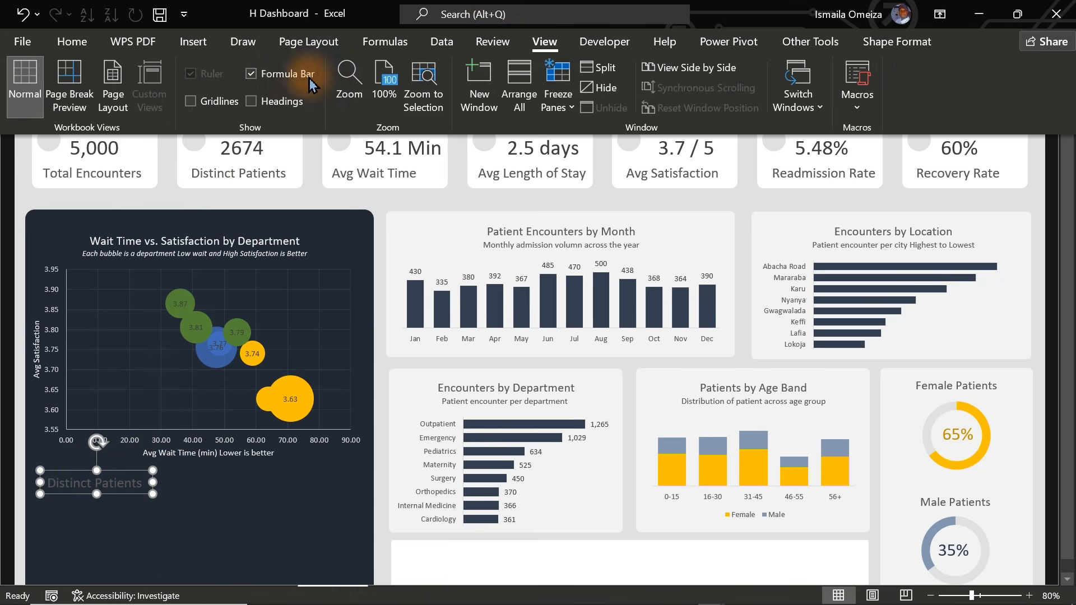
pyautogui.click(251, 74)
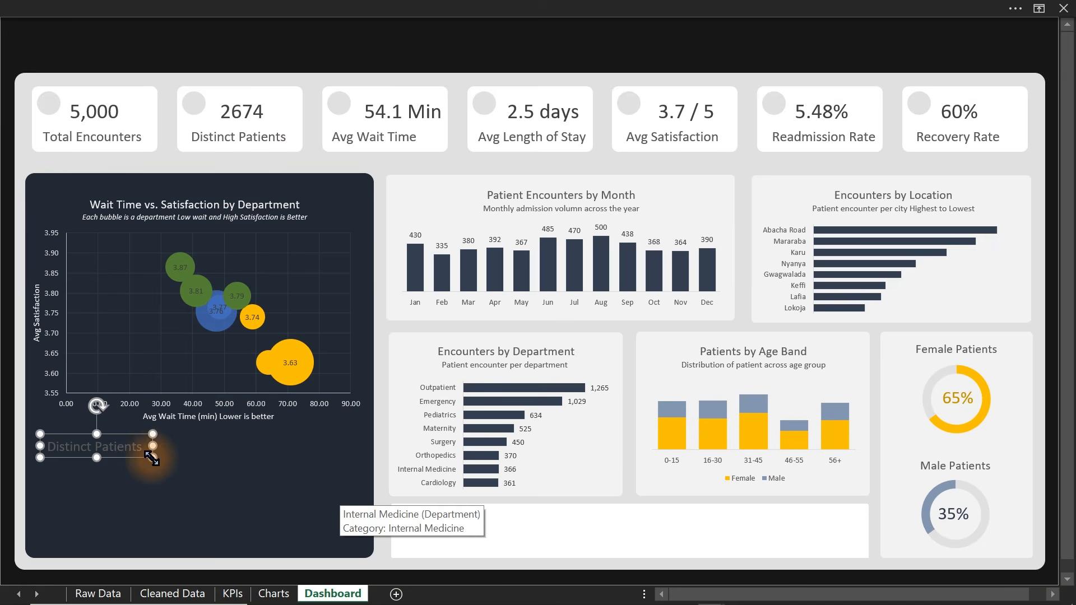
pyautogui.moveTo(152, 458); pyautogui.dragTo(364, 485)
pyautogui.moveTo(40, 486); pyautogui.dragTo(34, 483)
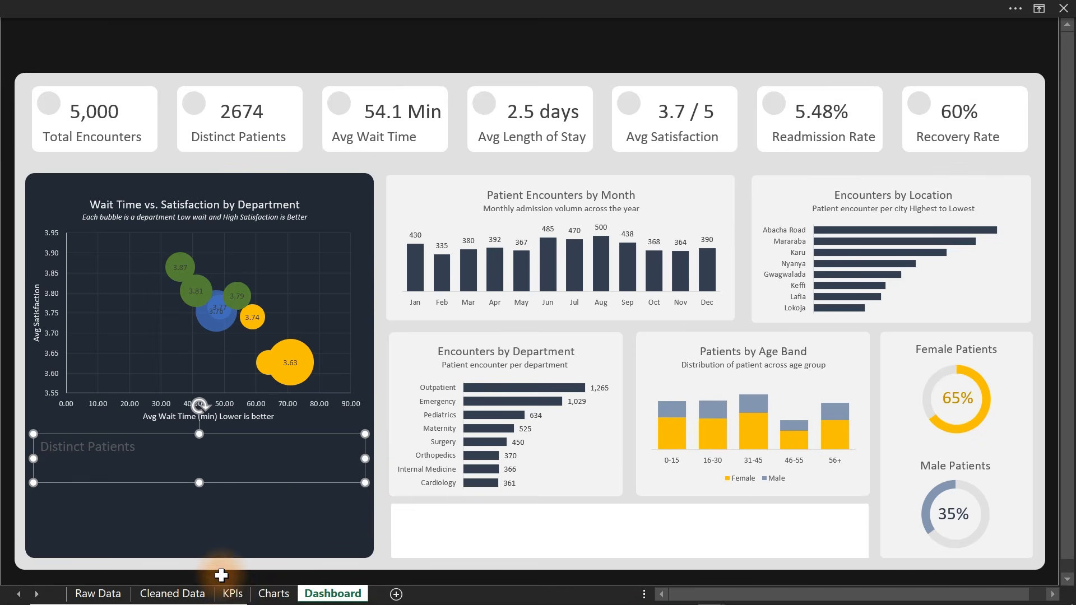
# Link the widened text box to the first insight in Charts cell E21 and nudge it slightly upward
pyautogui.click(273, 593)
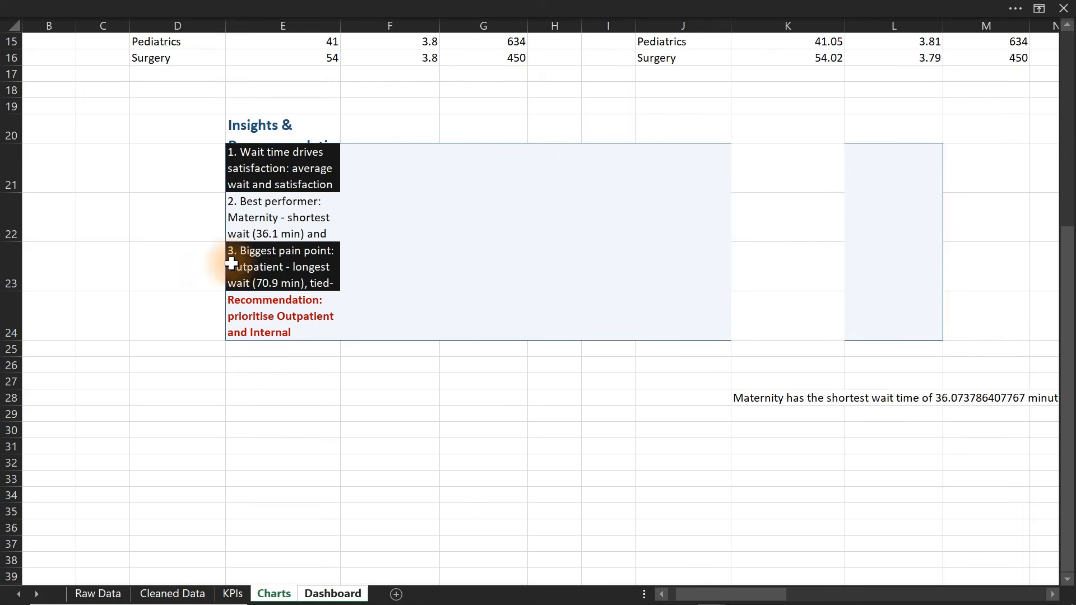
pyautogui.click(260, 168)
pyautogui.hotkey('ctrl', 'c')
pyautogui.hotkey('ctrl', 'pagedown')
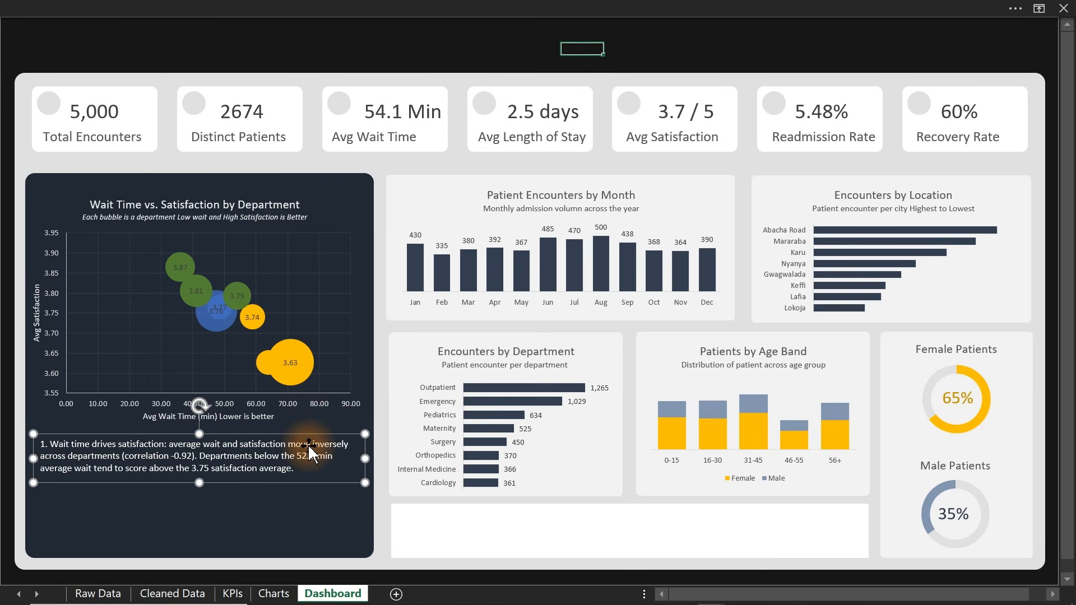
pyautogui.moveTo(308, 446); pyautogui.dragTo(309, 444)
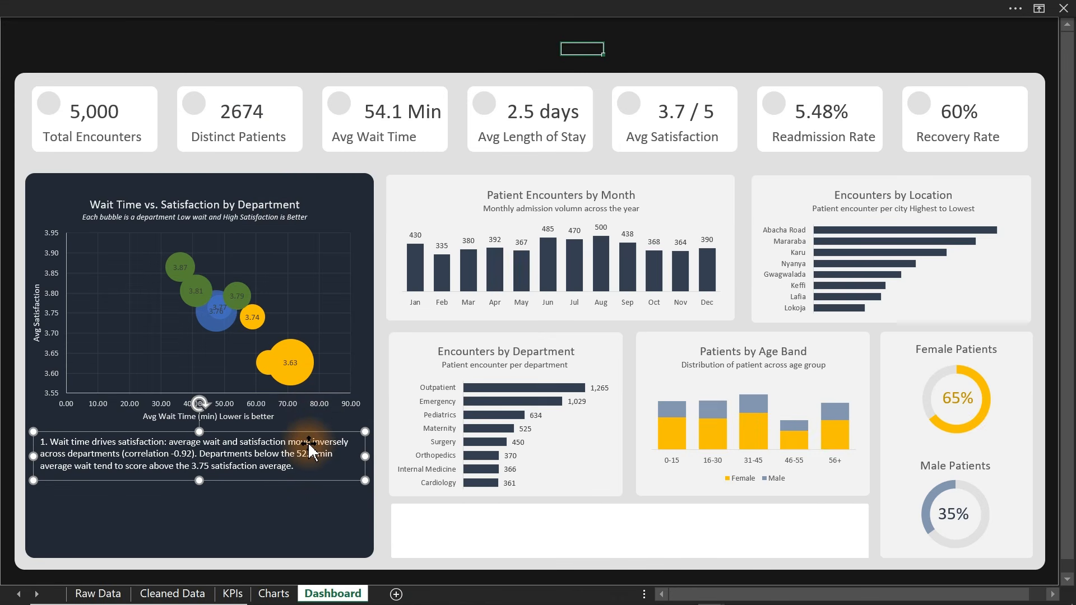
pyautogui.press('Escape')
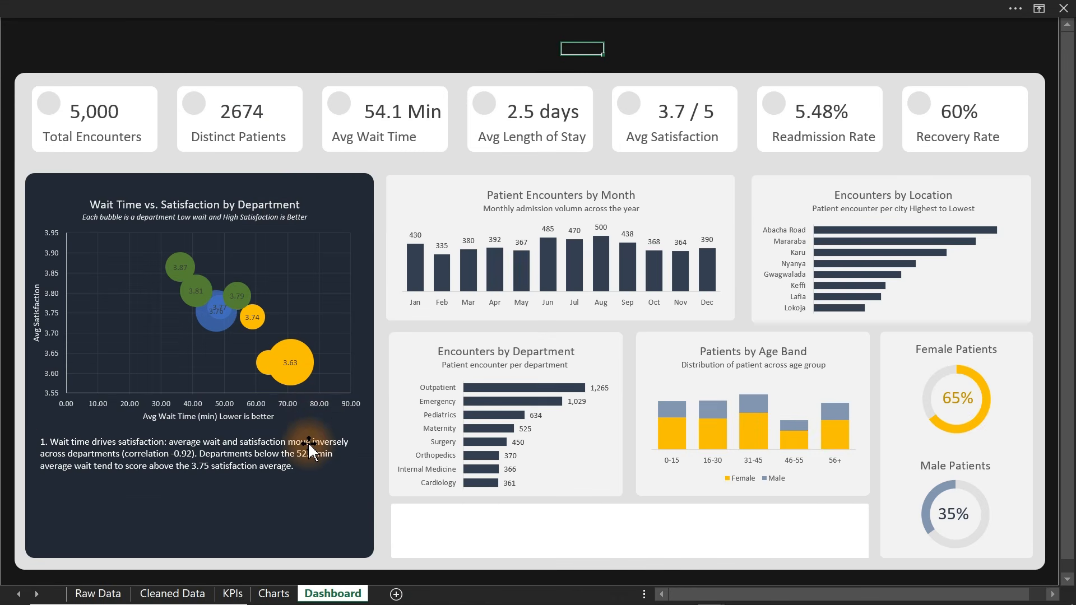
# Duplicate the insight text box directly below the first and link the copy to the Best performer insight in Charts cell E22
pyautogui.click(278, 454)
pyautogui.moveTo(279, 453); pyautogui.dragTo(256, 494)
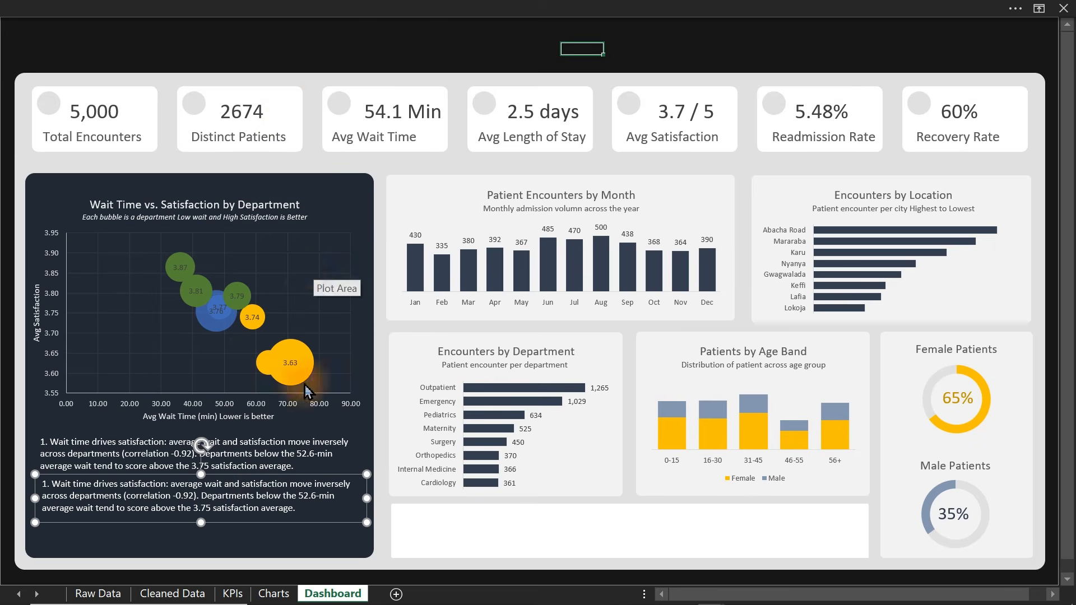
pyautogui.click(270, 593)
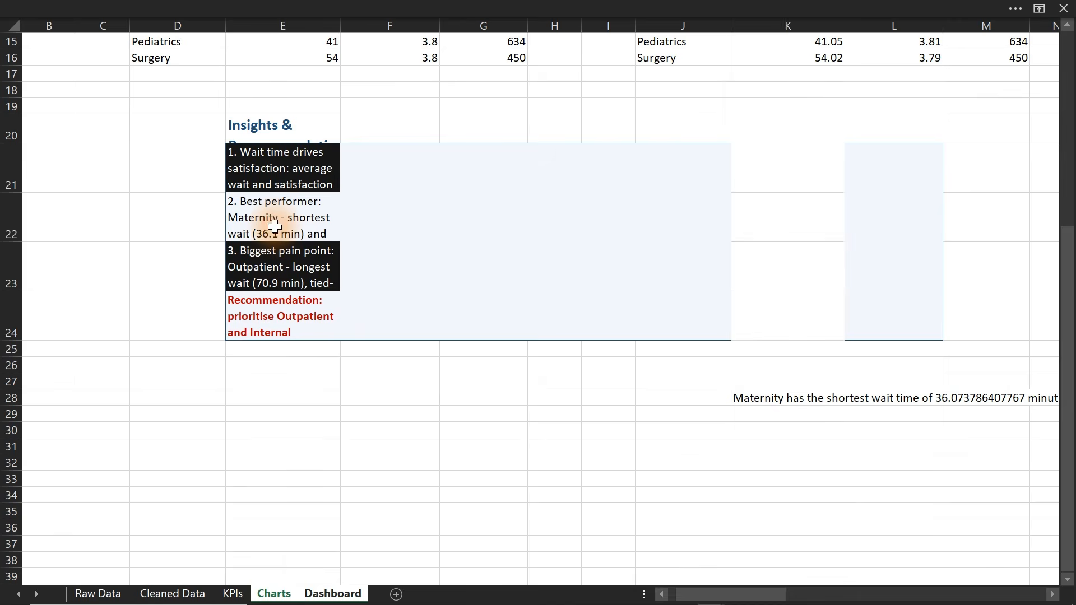
pyautogui.hotkey('ctrl', 'pagedown')
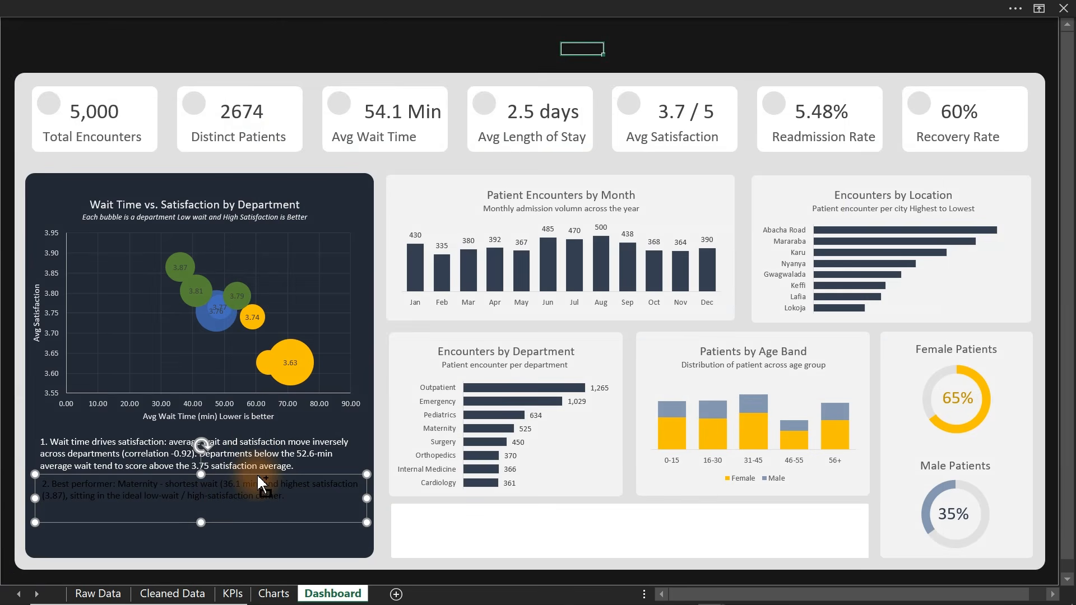
# Duplicate the second insight text box, link the copy to the Biggest pain point insight in Charts cell E23, and fit it inside the panel
pyautogui.hotkey('ctrl', 'd')
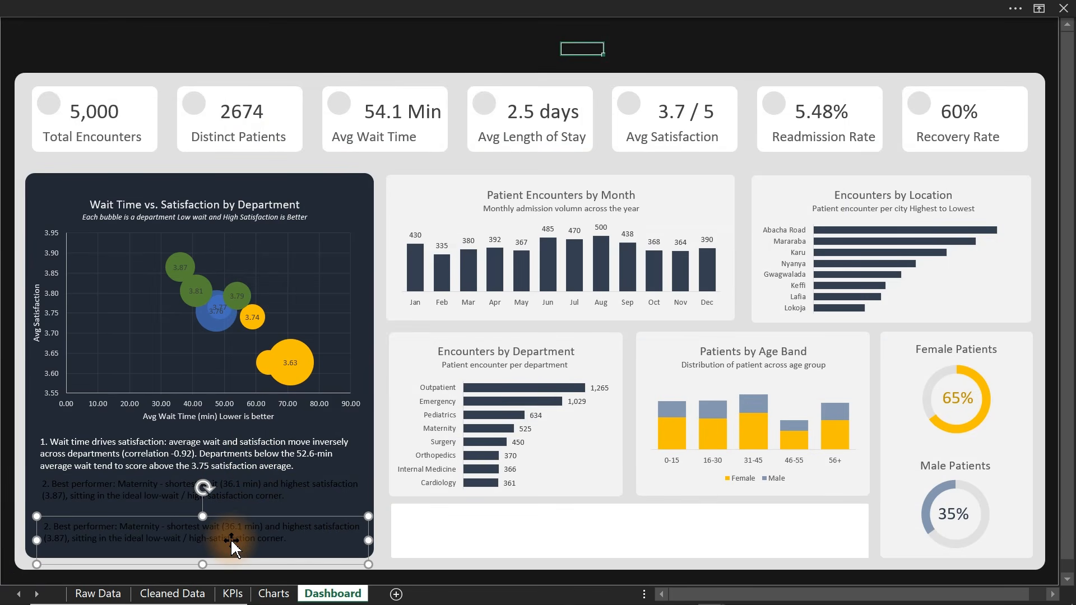
pyautogui.click(273, 593)
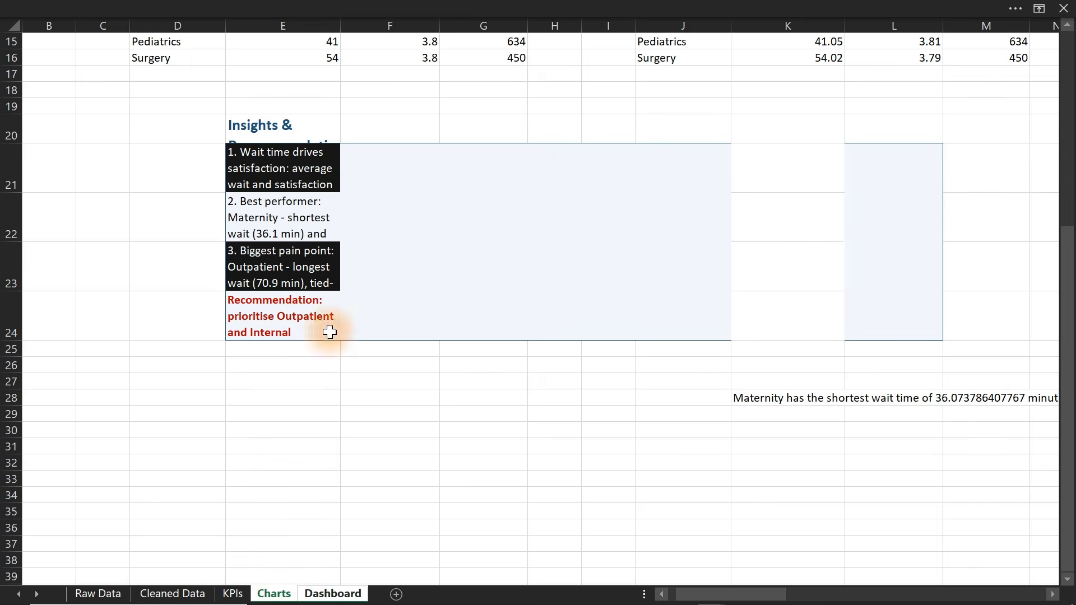
pyautogui.hotkey('ctrl', 'pagedown')
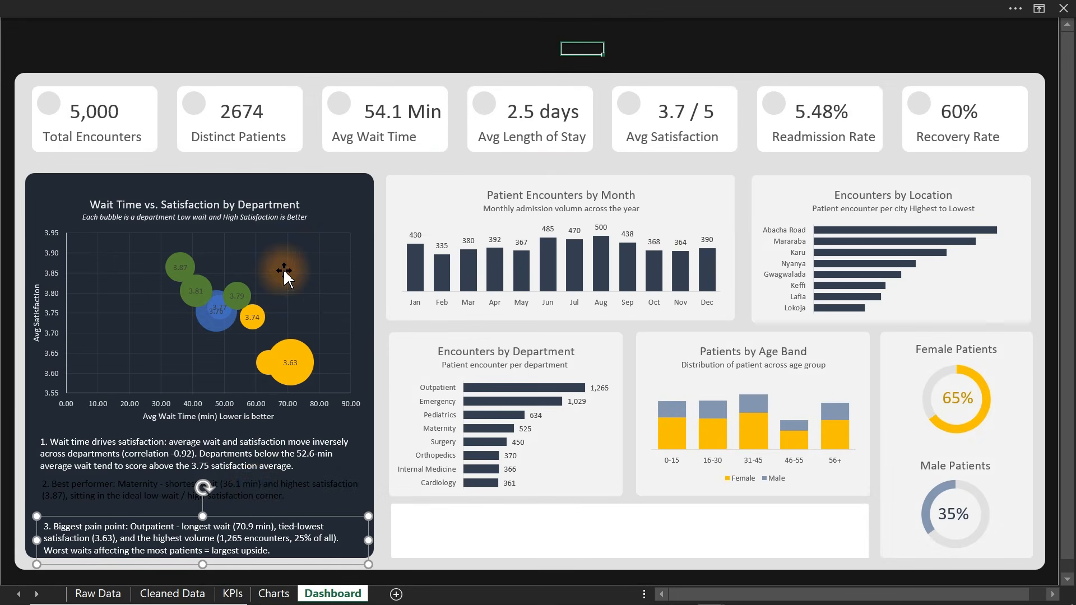
pyautogui.moveTo(243, 542); pyautogui.dragTo(243, 535)
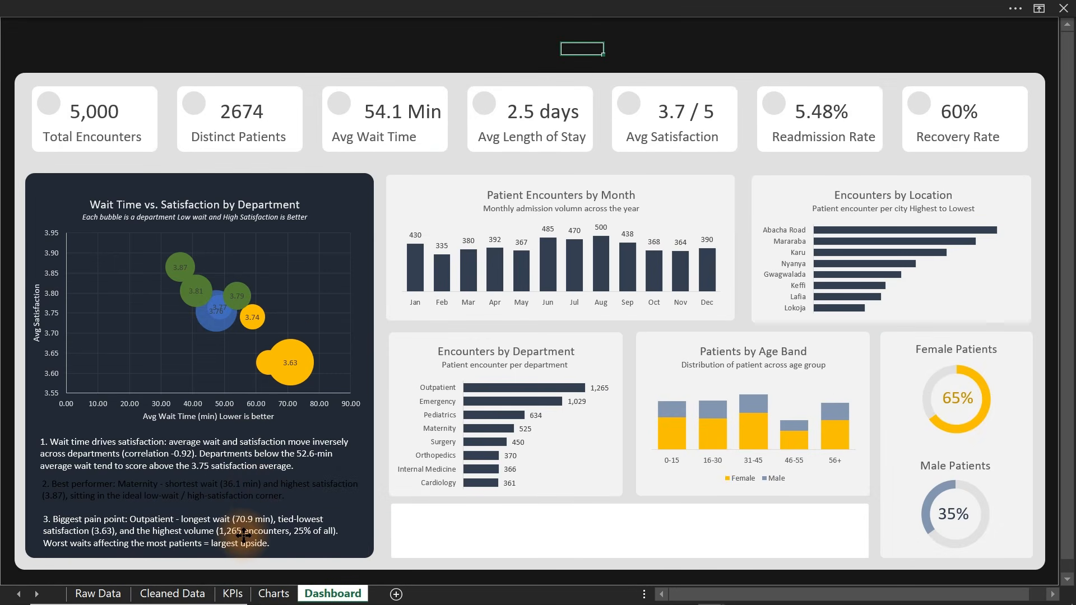
pyautogui.click(243, 535)
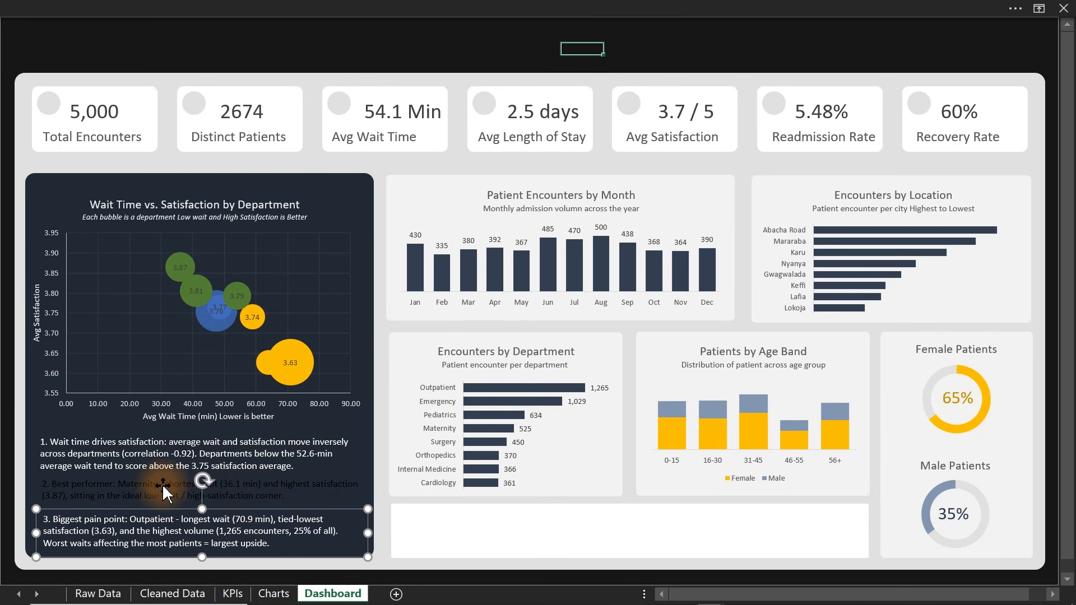
# Set the font color of the Best performer insight text box in the dark panel to white and deselect it
pyautogui.click(241, 12)
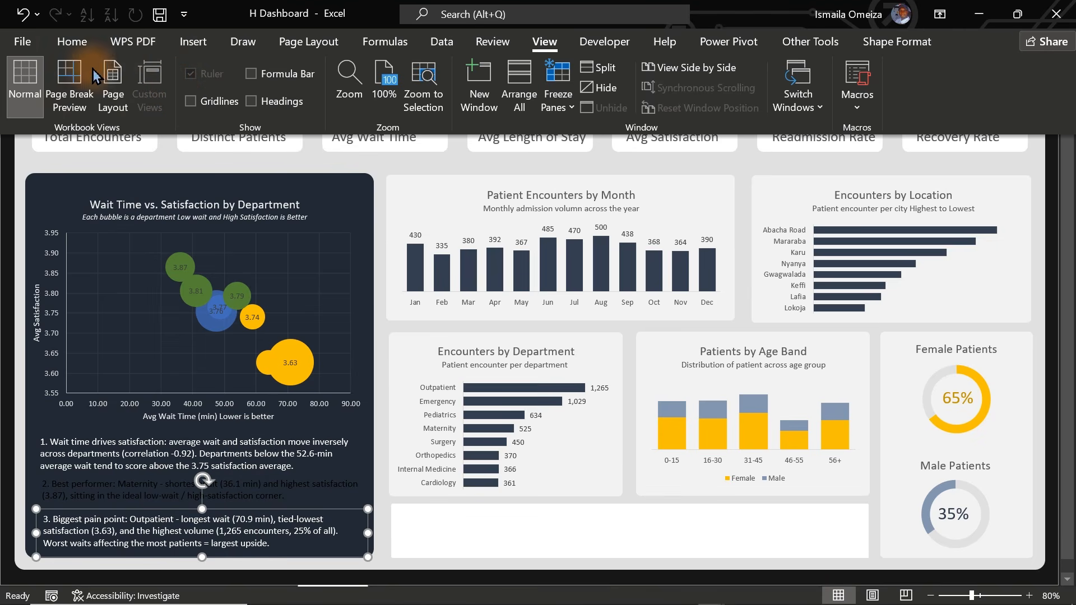
pyautogui.click(68, 42)
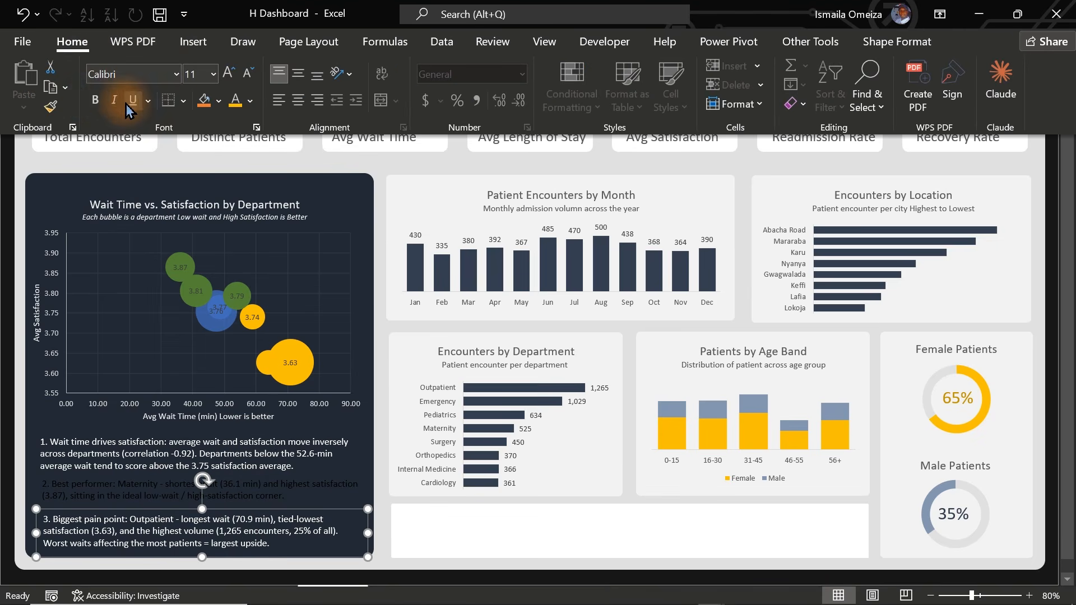
pyautogui.click(51, 111)
pyautogui.click(129, 490)
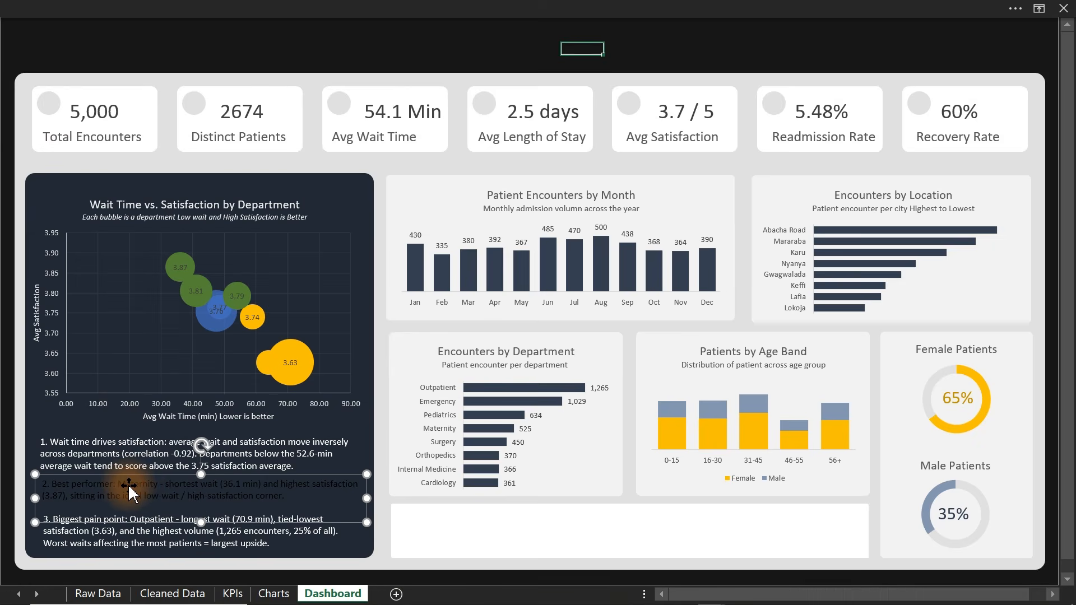
pyautogui.click(434, 6)
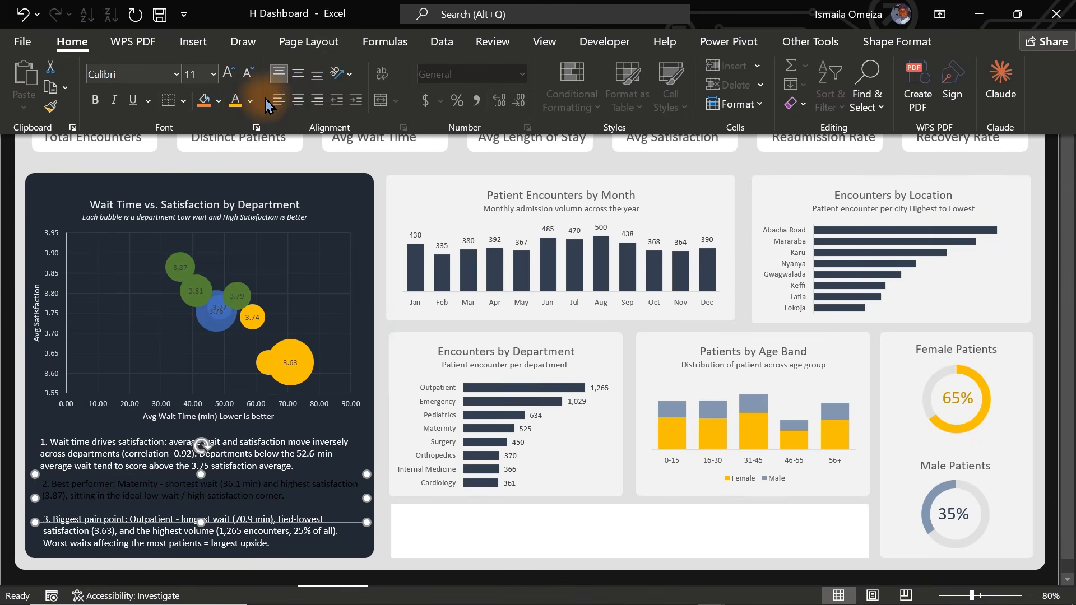
pyautogui.click(250, 111)
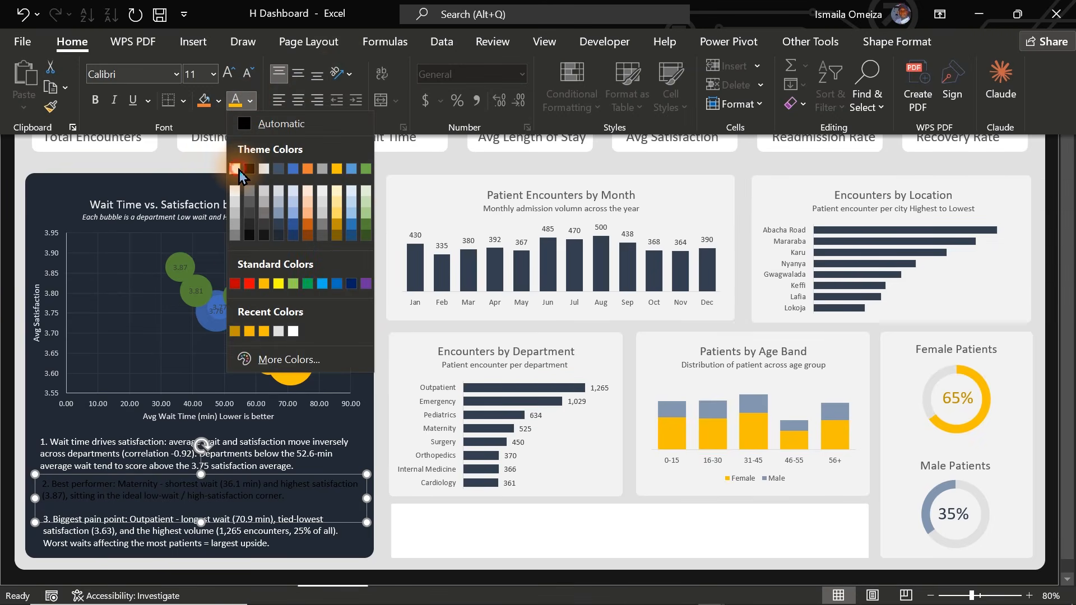
pyautogui.click(238, 171)
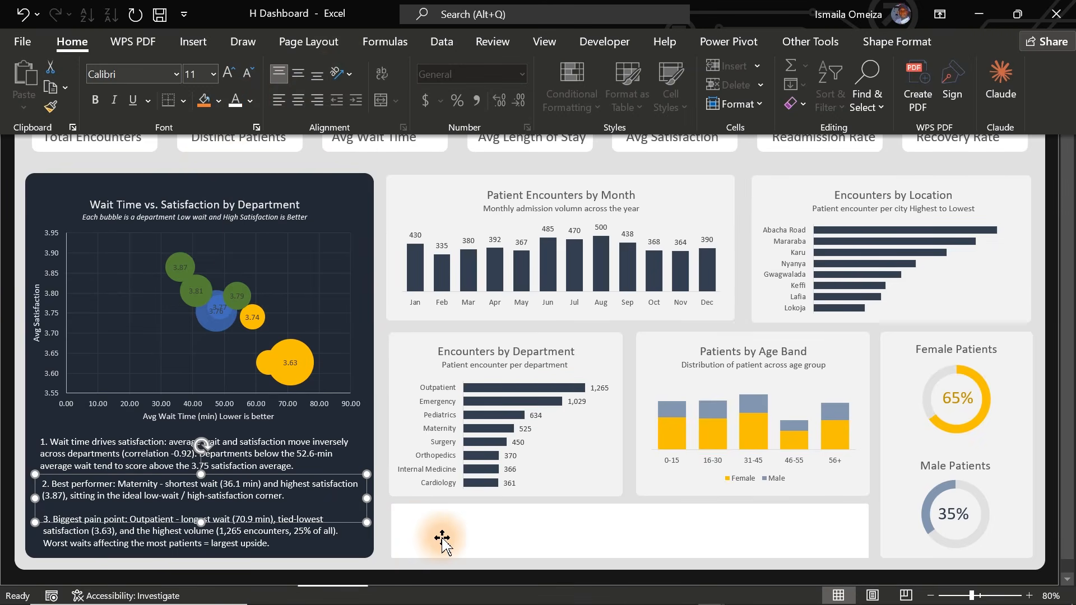
pyautogui.click(456, 575)
pyautogui.click(288, 59)
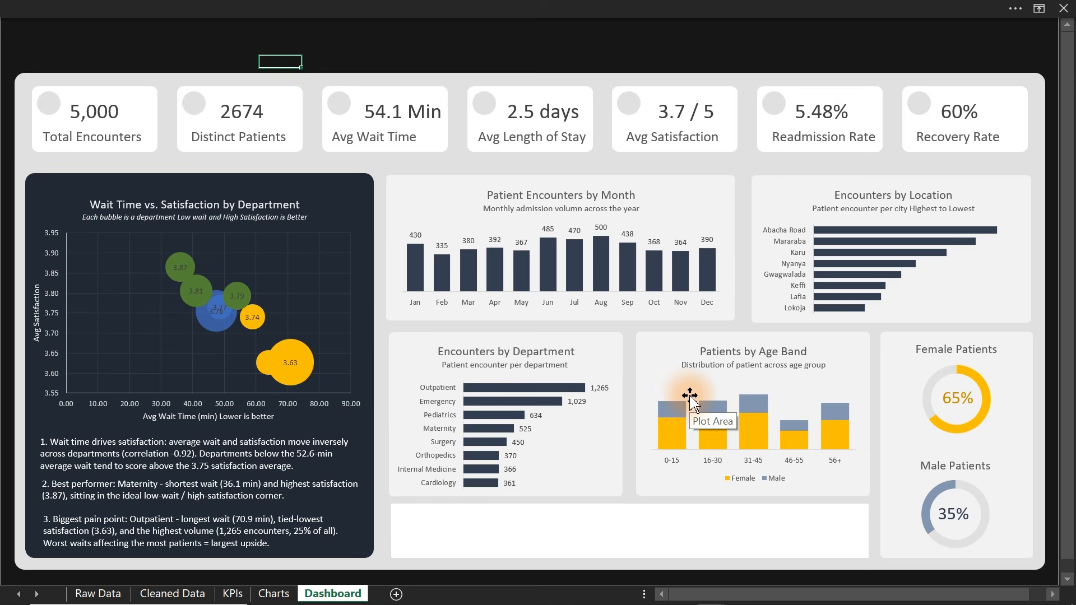
# Capture a screenshot of the charts beside the dark panel, from Patient Encounters by Month to the gender donuts, and open the Claude add-in
pyautogui.press('super+shift+s')
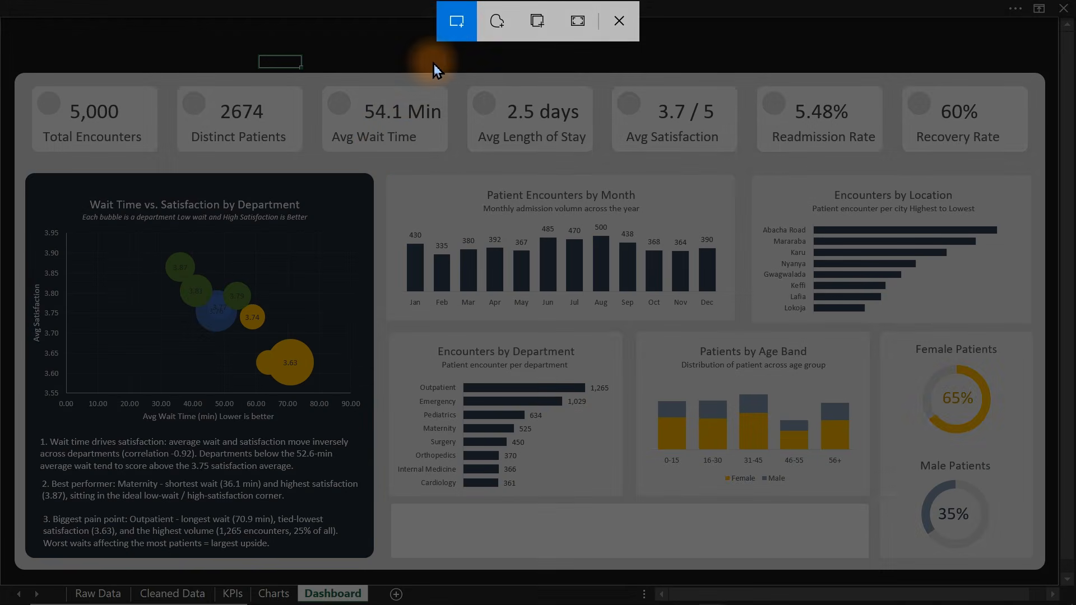
pyautogui.moveTo(373, 161); pyautogui.dragTo(1042, 568)
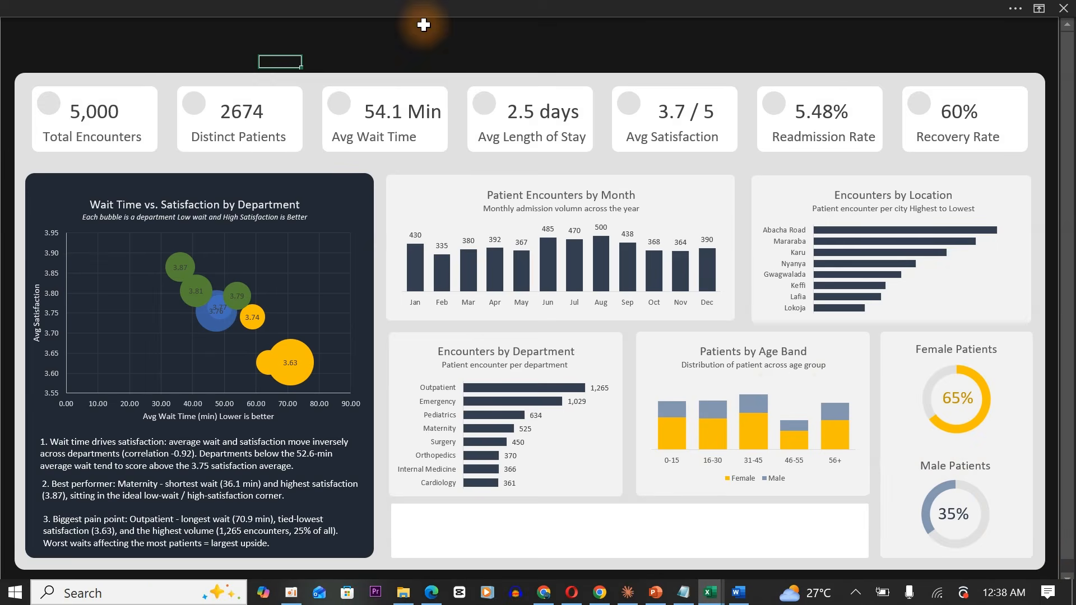
pyautogui.click(315, 8)
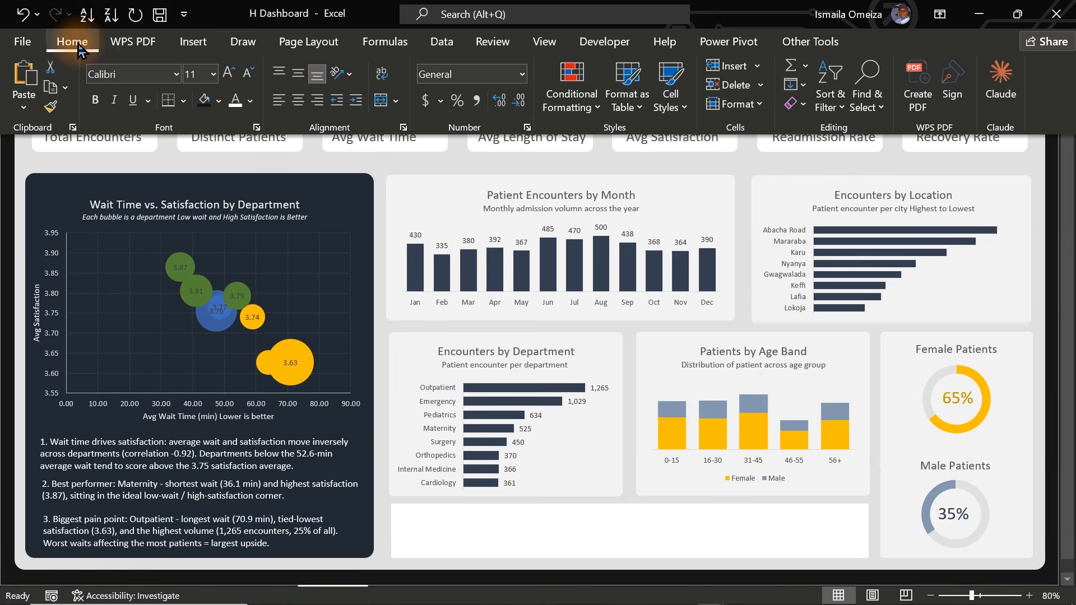
pyautogui.click(1000, 84)
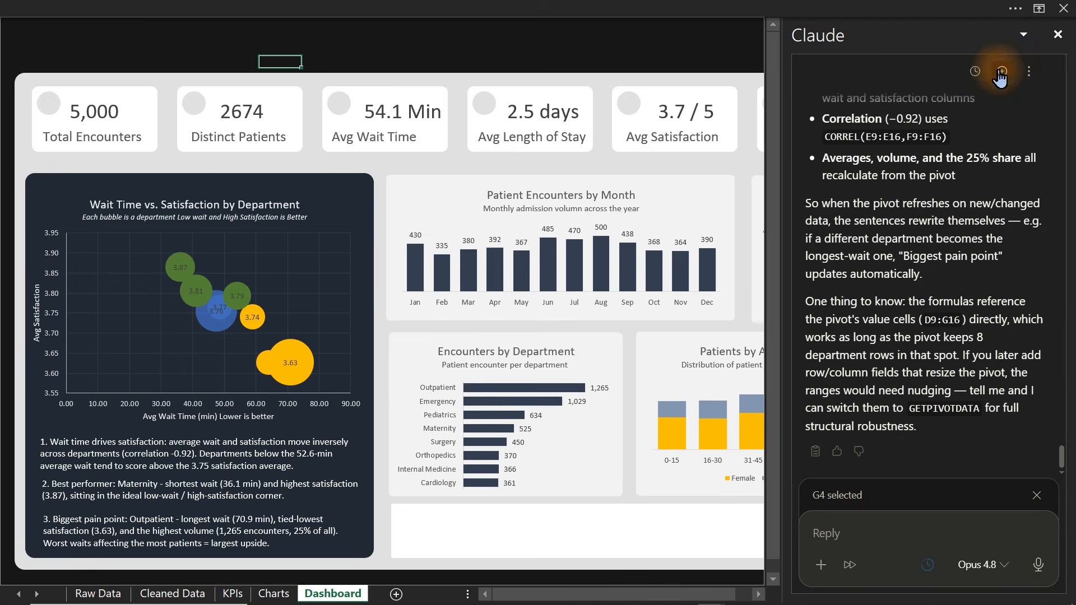
pyautogui.click(845, 532)
pyautogui.hotkey('ctrl', 'v')
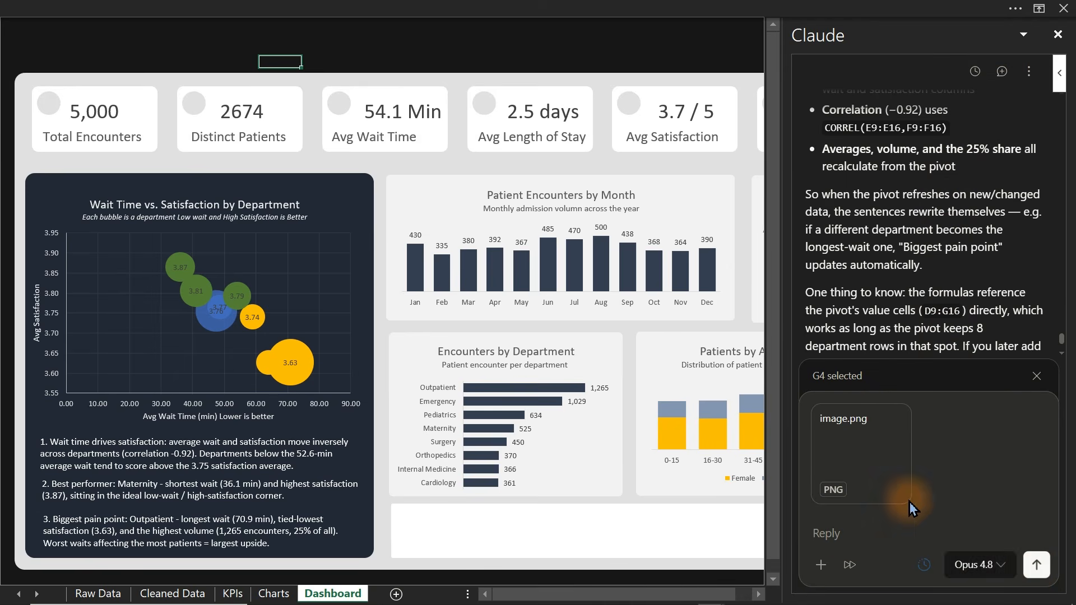
pyautogui.moveTo(906, 415)
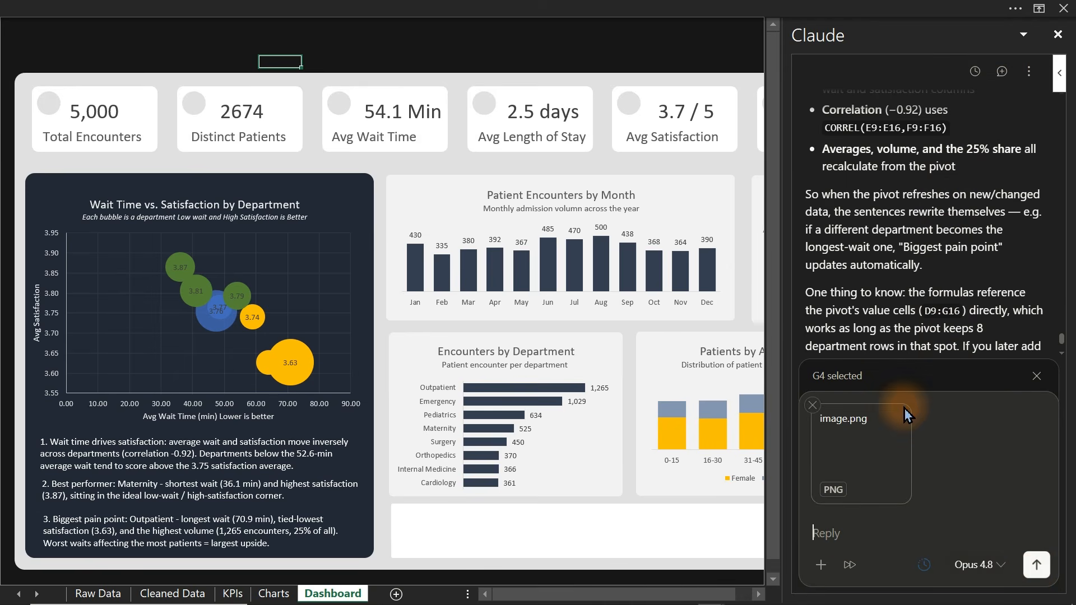
pyautogui.click(812, 405)
pyautogui.click(1039, 563)
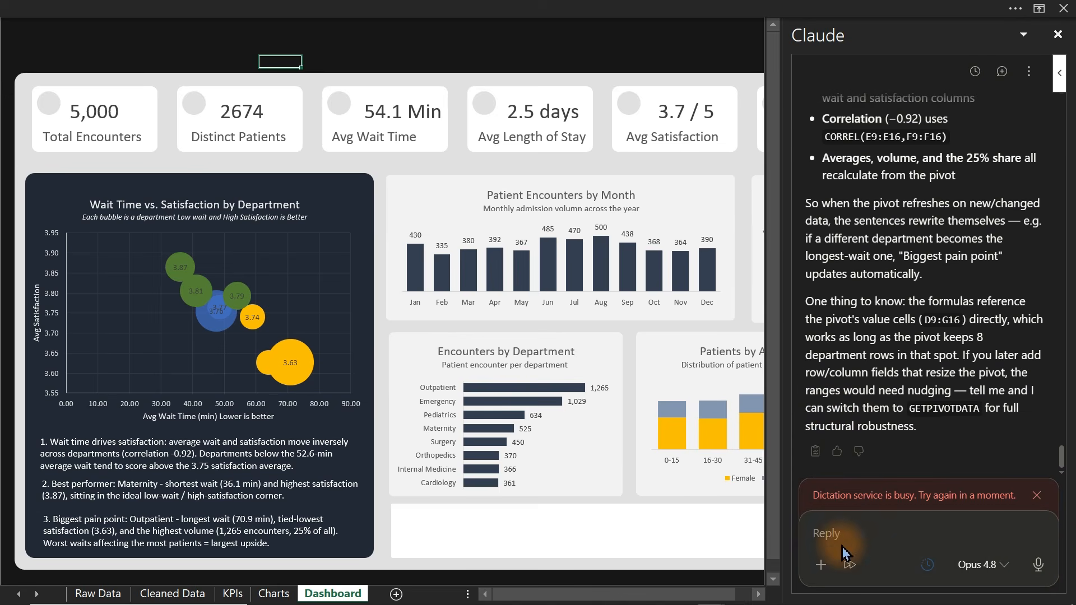
# Attach the captured charts image to the Claude reply and write a prompt to look at the charts and create a short insight and recommendation
pyautogui.hotkey('ctrl', 'v')
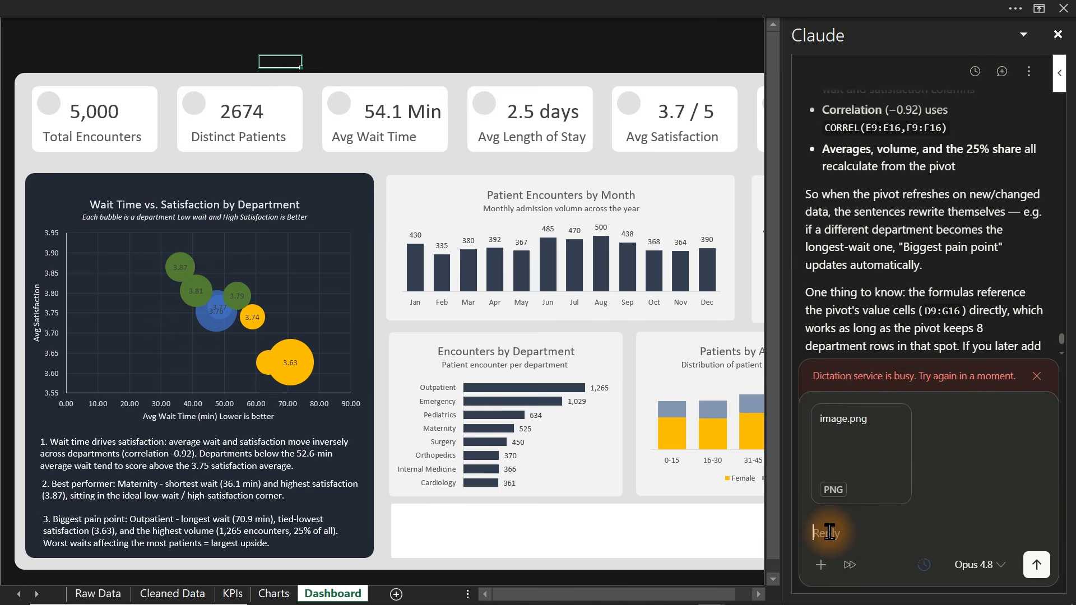
pyautogui.write('Look at')
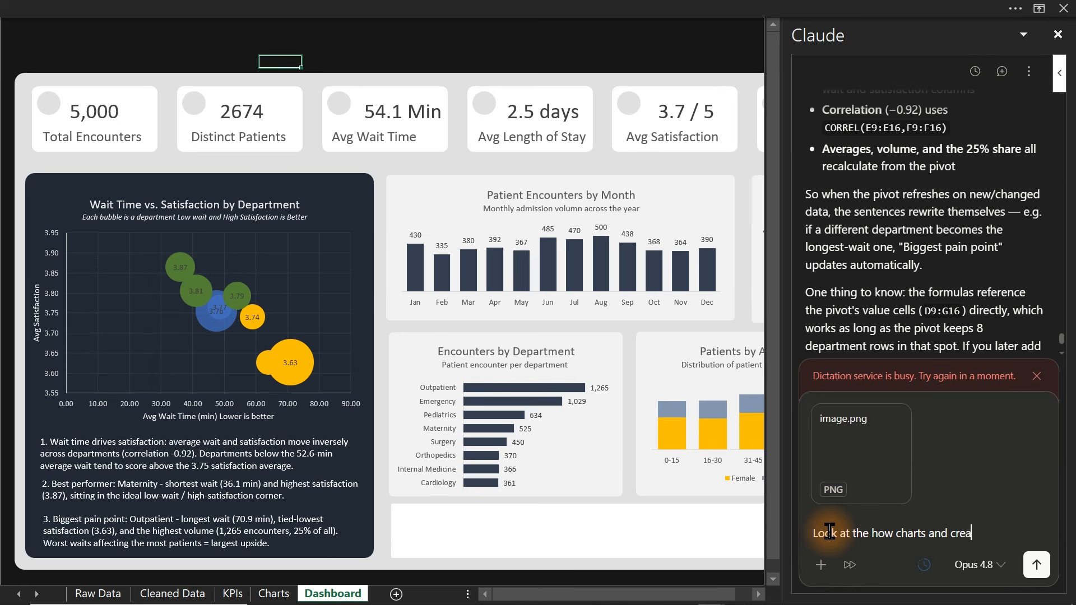
pyautogui.write('the how charts and create a short insight and re')
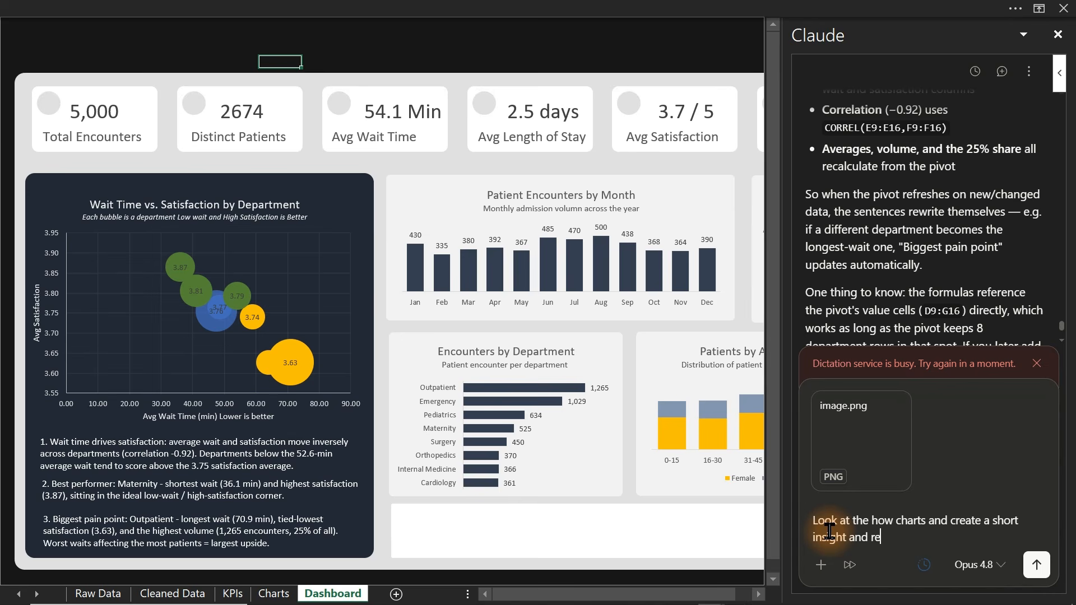
pyautogui.write('commendatio')
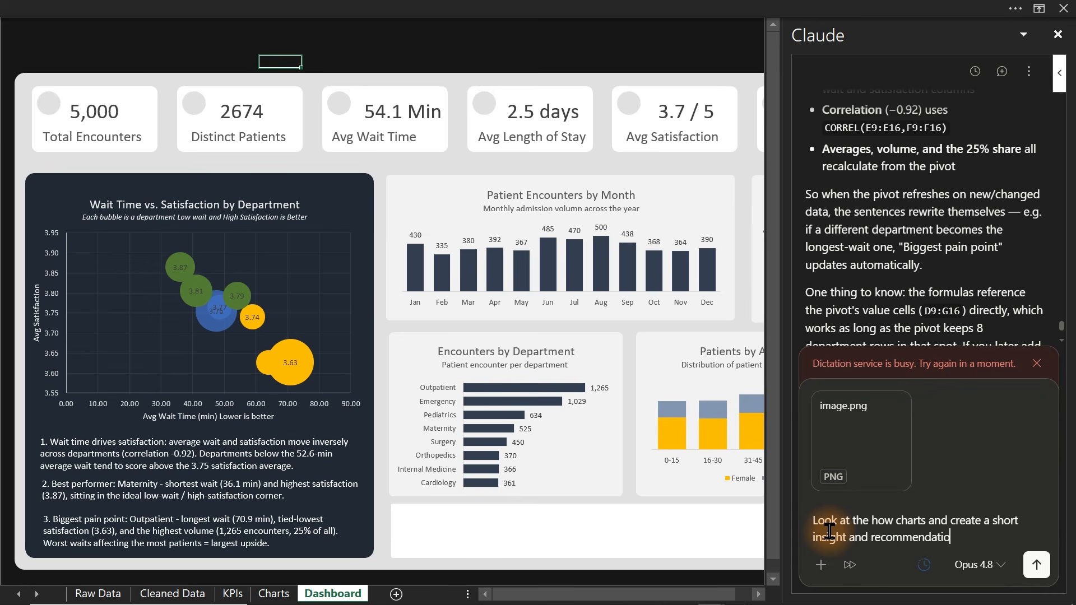